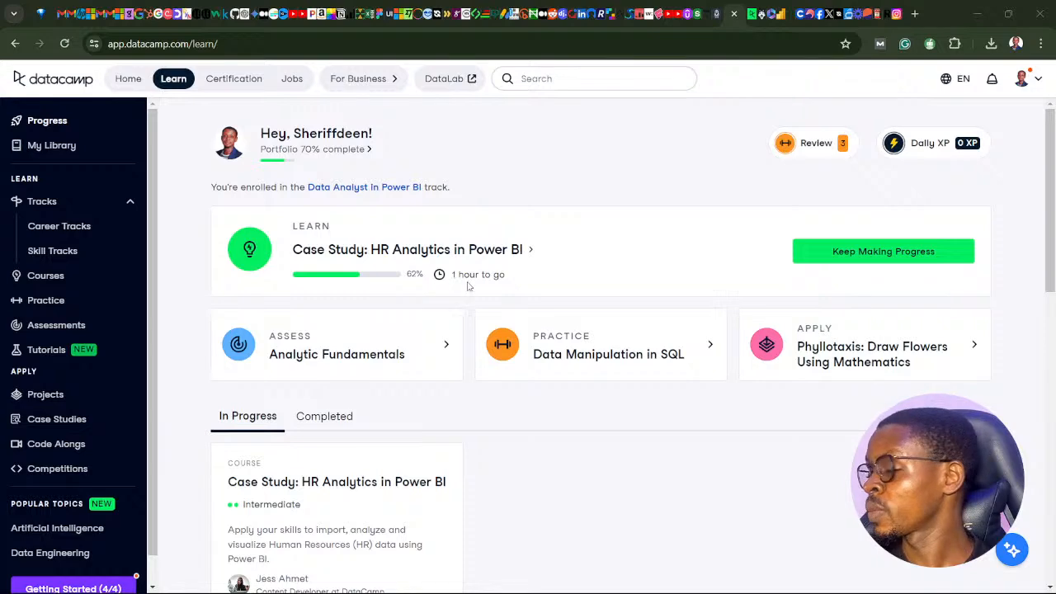
- Open the Data Analyst in Power BI career track
{"action": "left_click", "coordinate": [81, 232]}
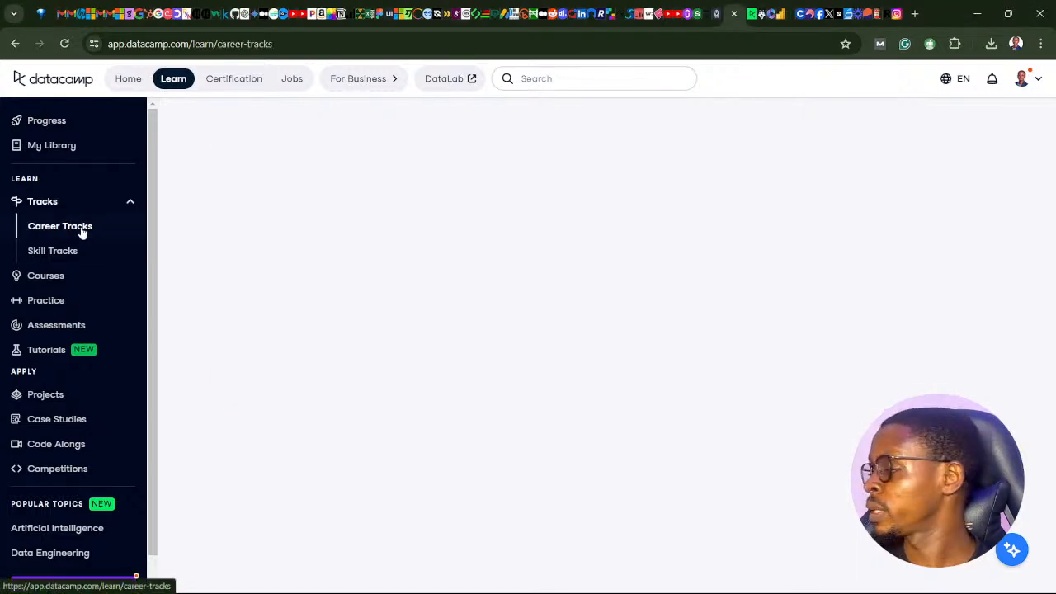
{"action": "scroll", "coordinate": [566, 422], "scroll_direction": "down", "scroll_amount": 2}
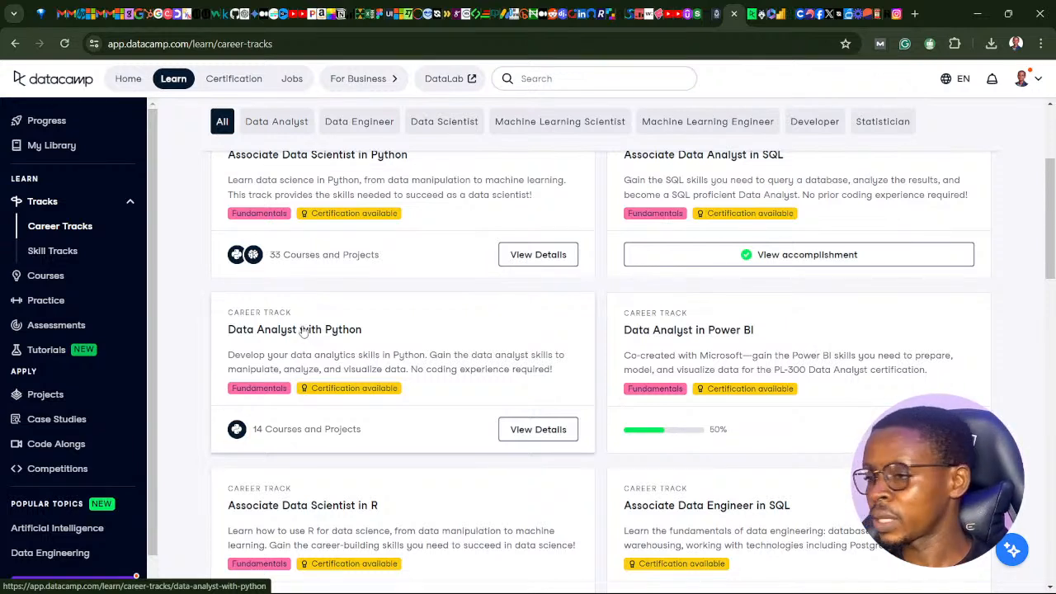
{"action": "left_click", "coordinate": [675, 332]}
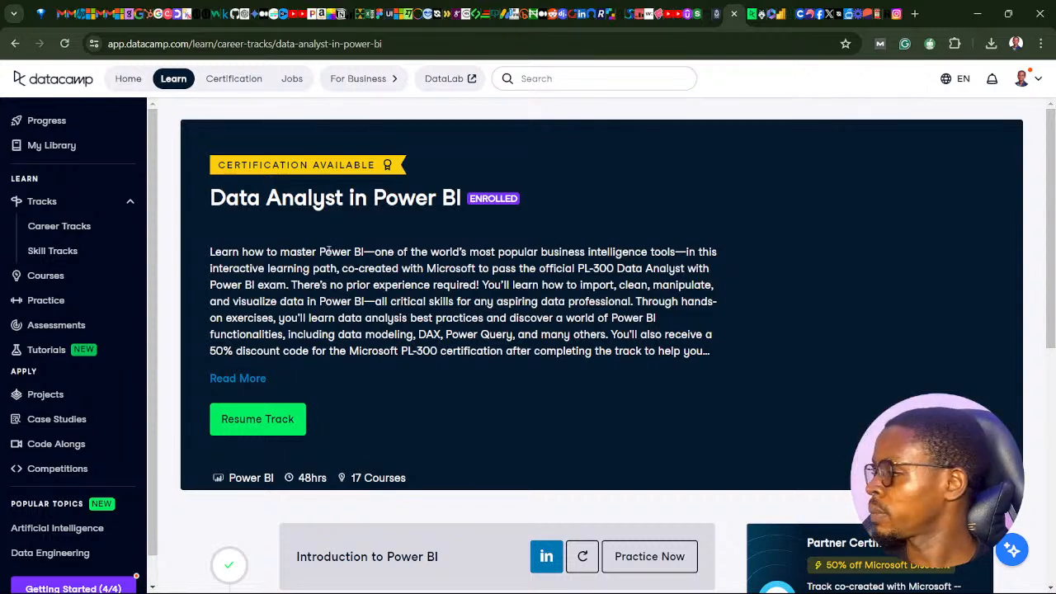
- Review the completed, in-progress and remaining courses in the Data Analyst in Power BI track
{"action": "scroll", "coordinate": [519, 338], "scroll_direction": "down", "scroll_amount": 5}
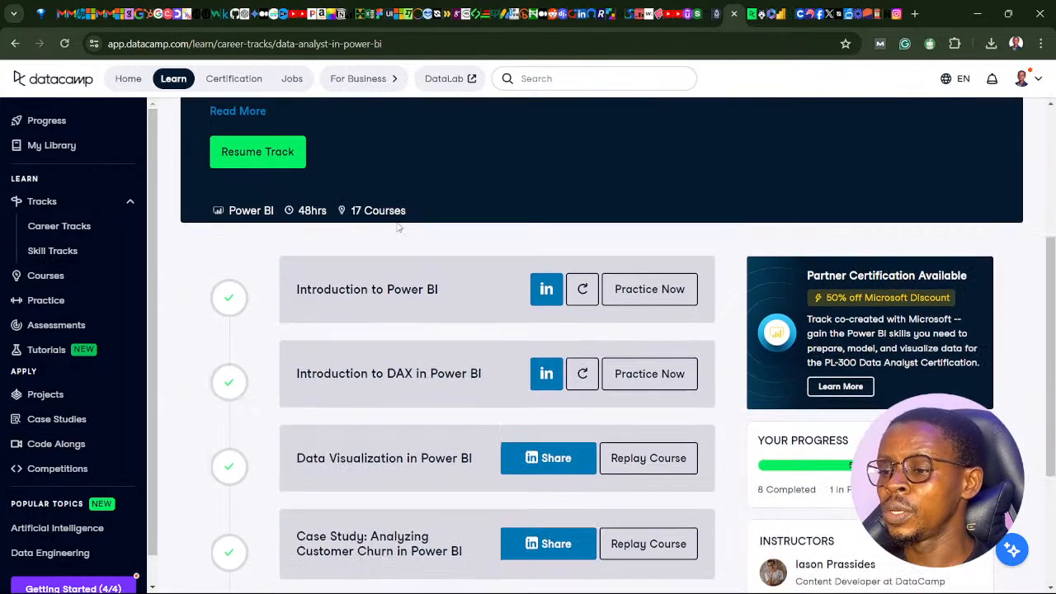
{"action": "left_click", "coordinate": [475, 503]}
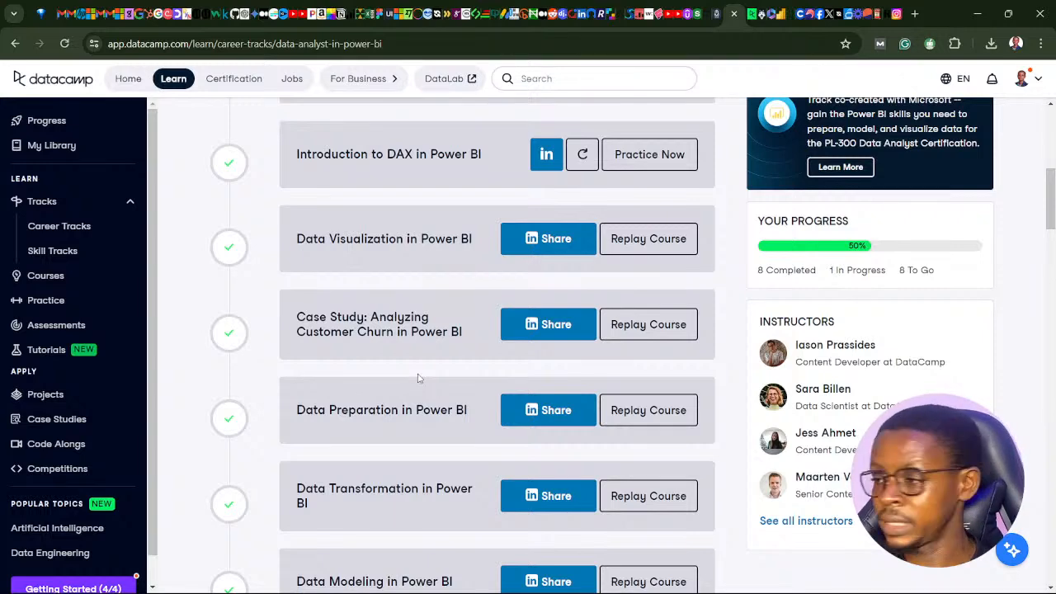
{"action": "scroll", "coordinate": [472, 438], "scroll_direction": "up", "scroll_amount": 3}
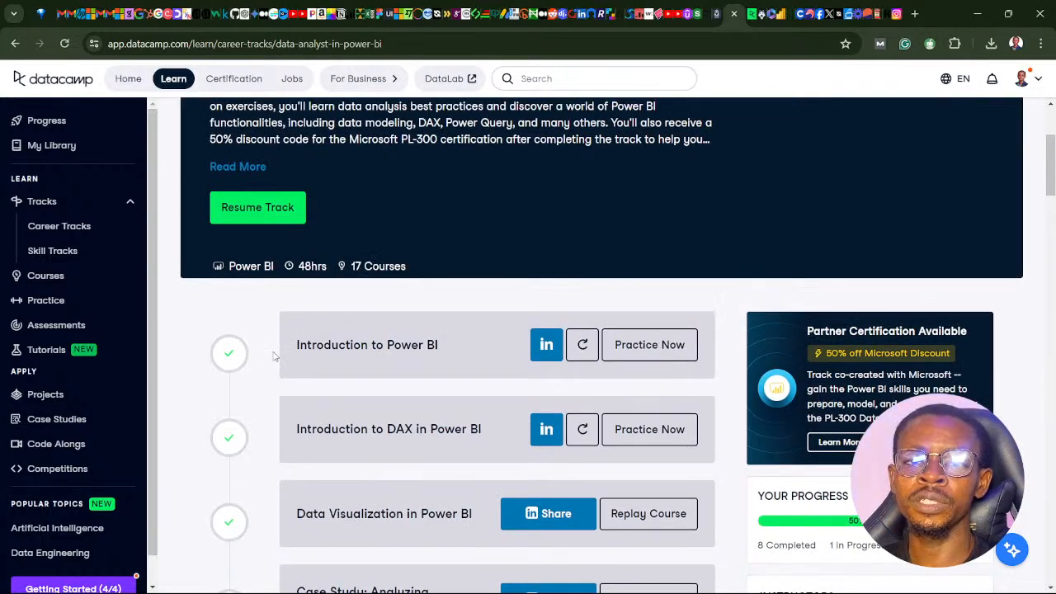
{"action": "scroll", "coordinate": [275, 356], "scroll_direction": "down", "scroll_amount": 7}
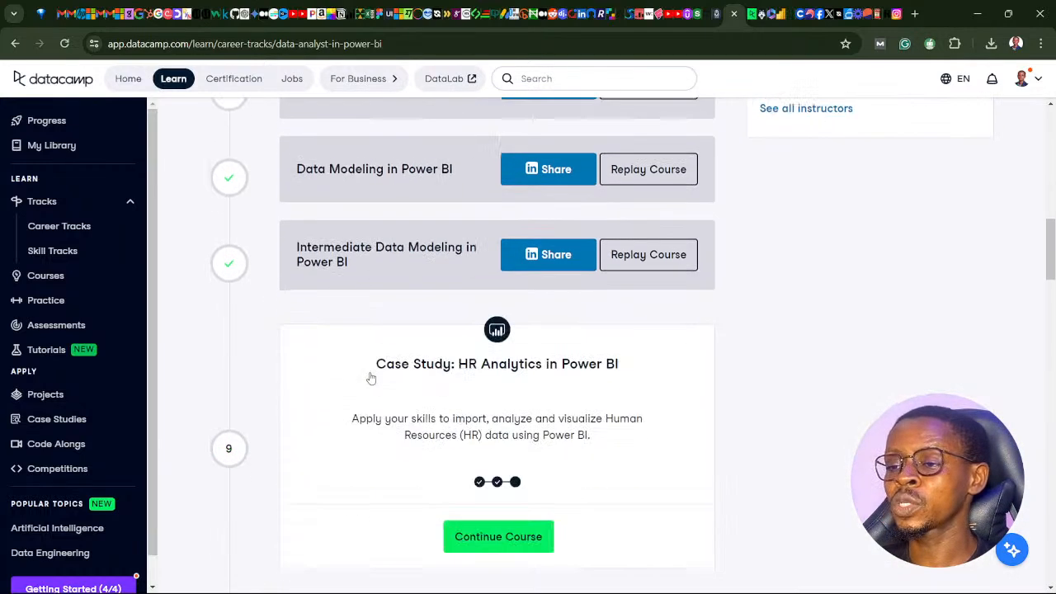
{"action": "scroll", "coordinate": [371, 363], "scroll_direction": "up", "scroll_amount": 2}
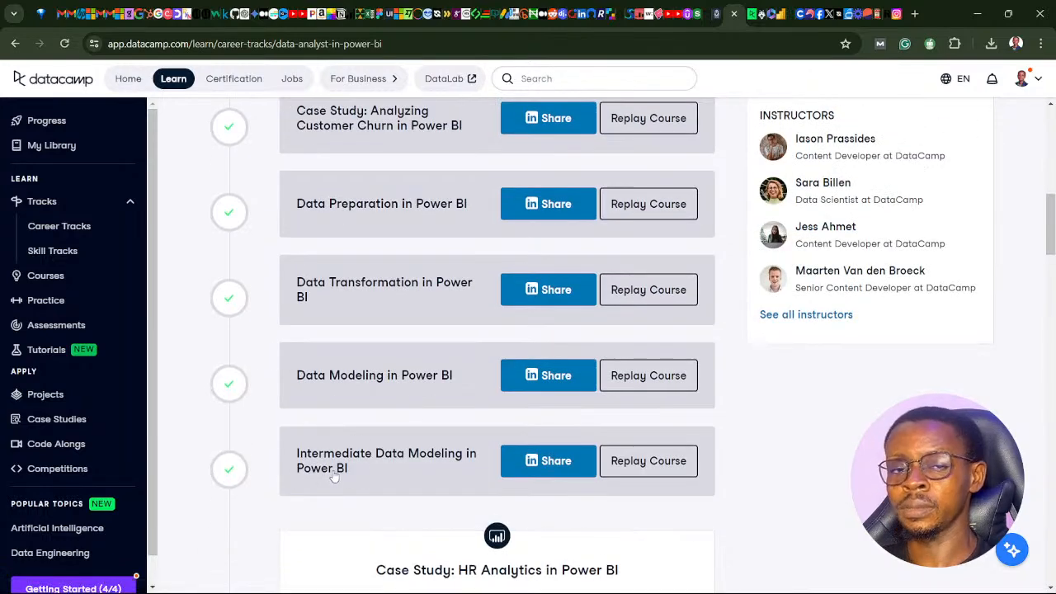
{"action": "scroll", "coordinate": [483, 464], "scroll_direction": "down", "scroll_amount": 3}
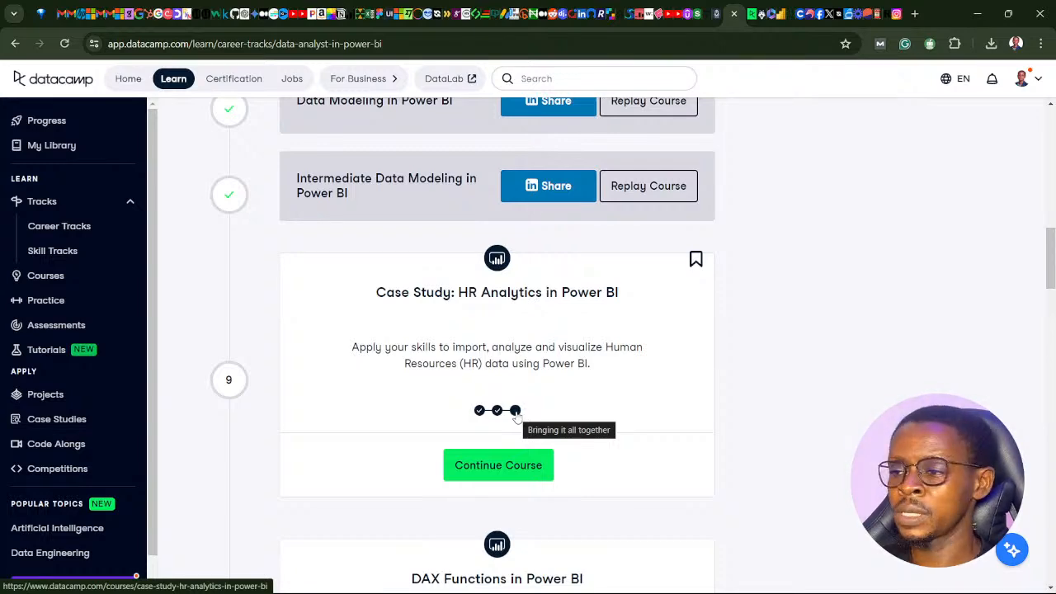
{"action": "scroll", "coordinate": [515, 413], "scroll_direction": "down", "scroll_amount": 3}
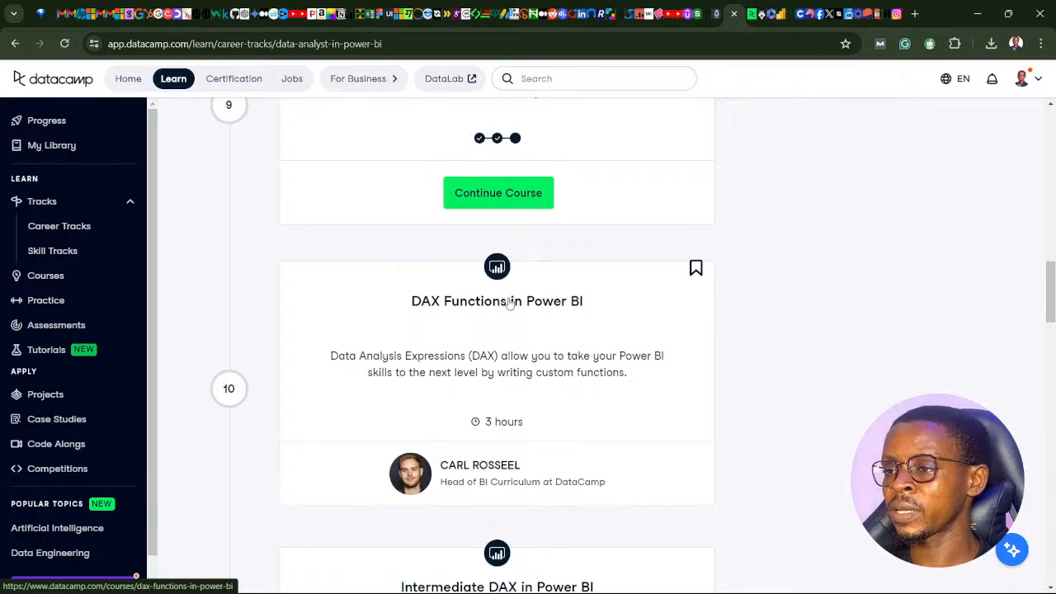
{"action": "scroll", "coordinate": [487, 342], "scroll_direction": "down", "scroll_amount": 3}
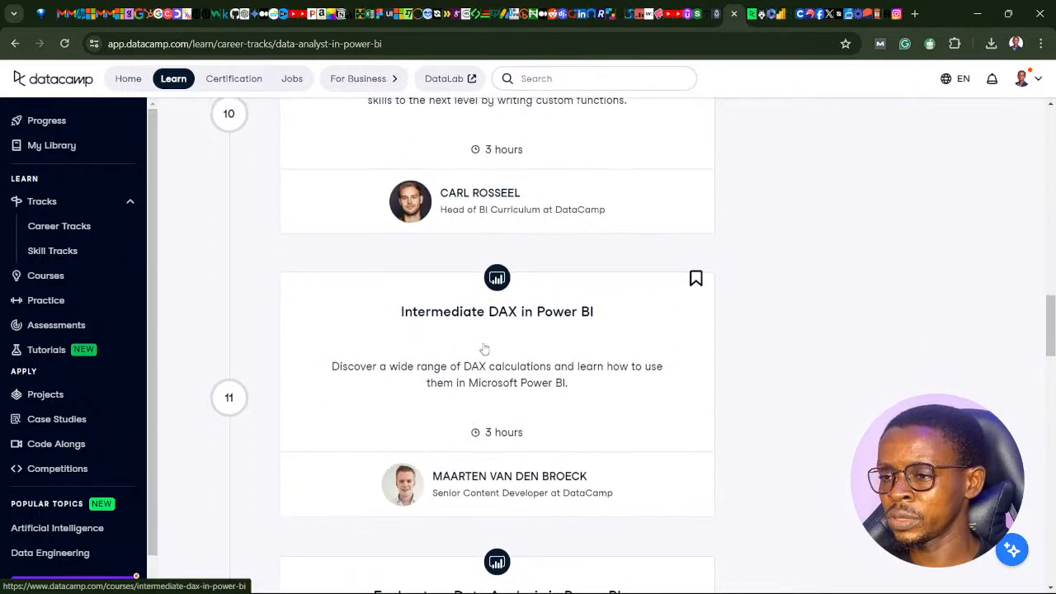
{"action": "scroll", "coordinate": [490, 335], "scroll_direction": "down", "scroll_amount": 4}
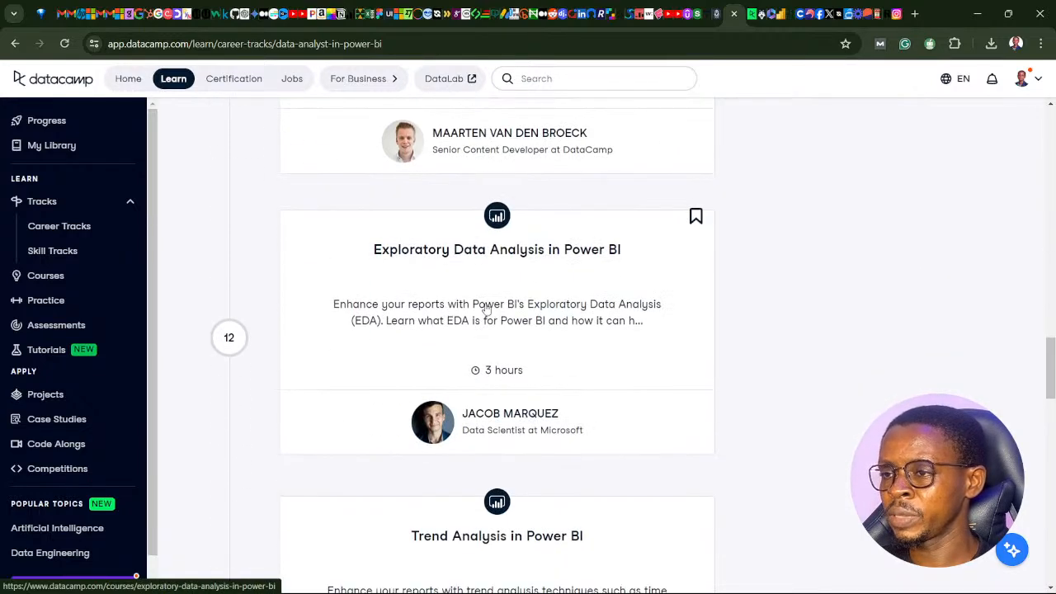
{"action": "scroll", "coordinate": [487, 307], "scroll_direction": "up", "scroll_amount": 3}
{"action": "scroll", "coordinate": [429, 329], "scroll_direction": "down", "scroll_amount": 2}
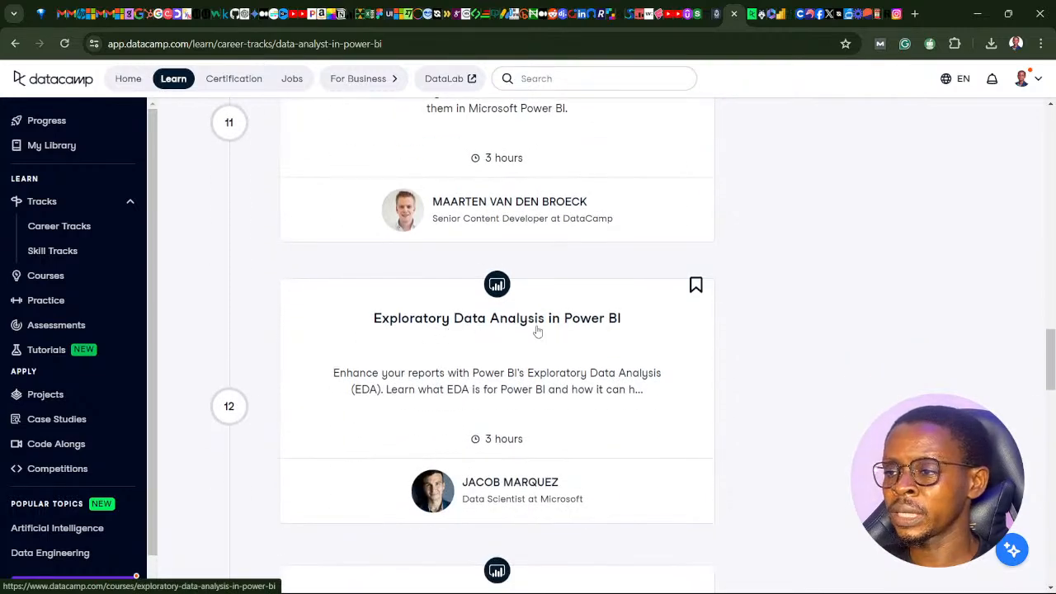
{"action": "scroll", "coordinate": [536, 330], "scroll_direction": "down", "scroll_amount": 3}
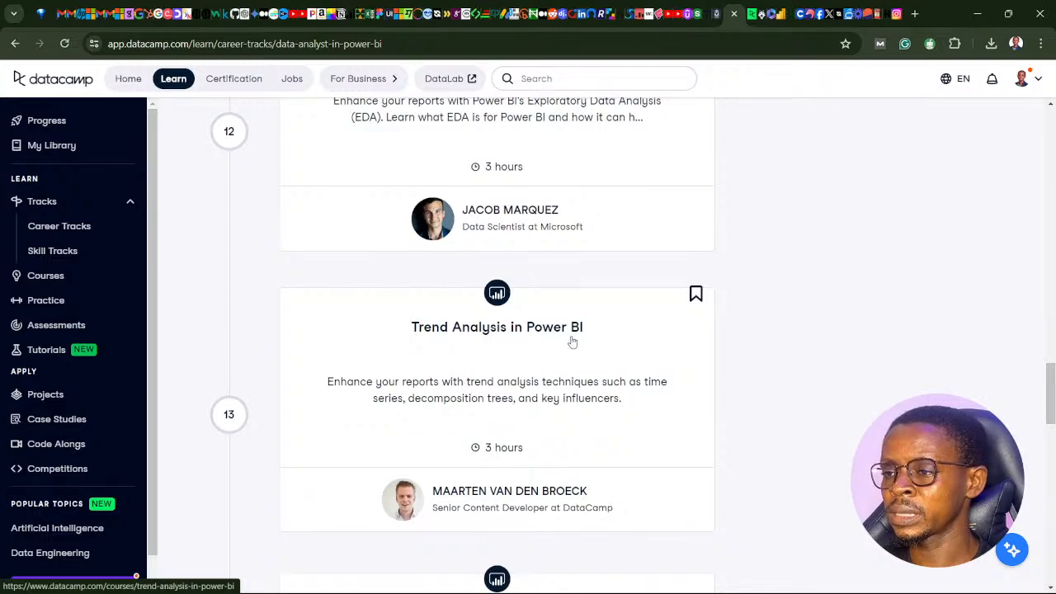
{"action": "scroll", "coordinate": [475, 395], "scroll_direction": "down", "scroll_amount": 3}
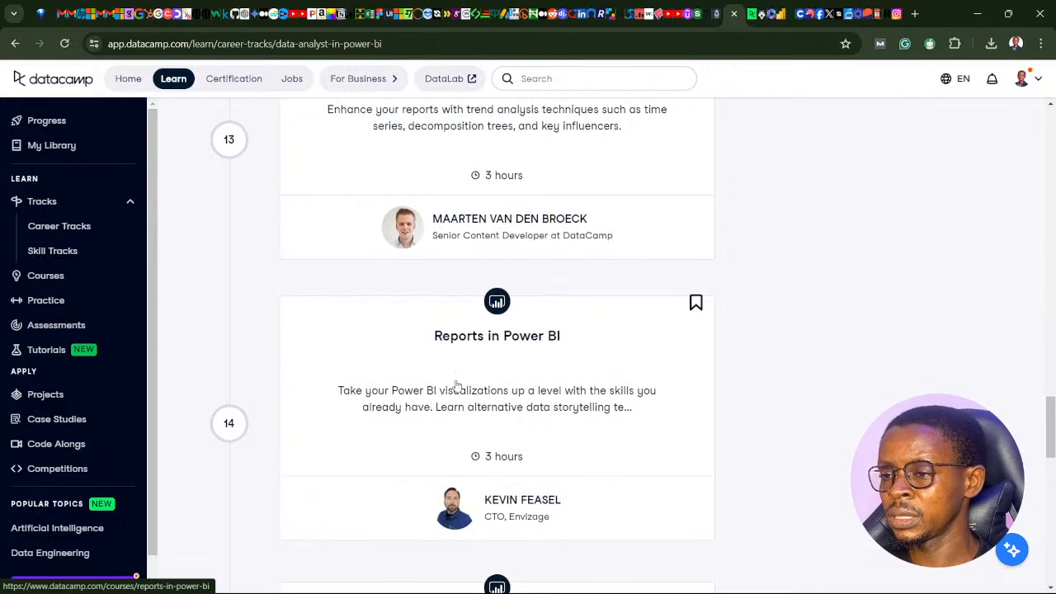
{"action": "scroll", "coordinate": [437, 358], "scroll_direction": "down", "scroll_amount": 3}
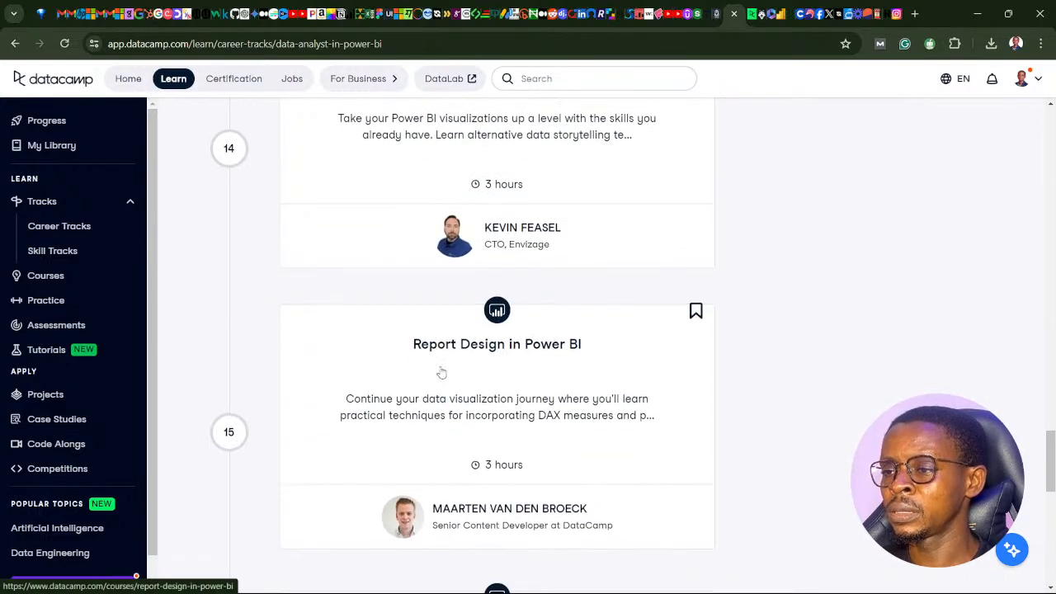
{"action": "scroll", "coordinate": [441, 373], "scroll_direction": "down", "scroll_amount": 3}
{"action": "scroll", "coordinate": [436, 389], "scroll_direction": "down", "scroll_amount": 3}
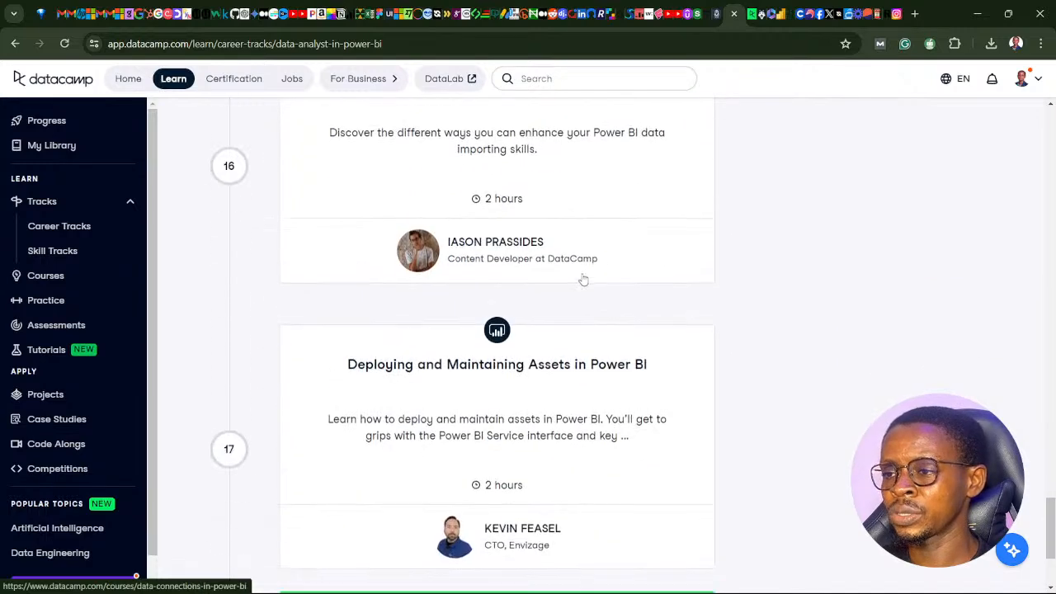
{"action": "scroll", "coordinate": [583, 281], "scroll_direction": "down", "scroll_amount": 2}
- Continue the Case Study: HR Analytics in Power BI course and play its Creating a cohesive report video
{"action": "scroll", "coordinate": [452, 264], "scroll_direction": "up", "scroll_amount": 5}
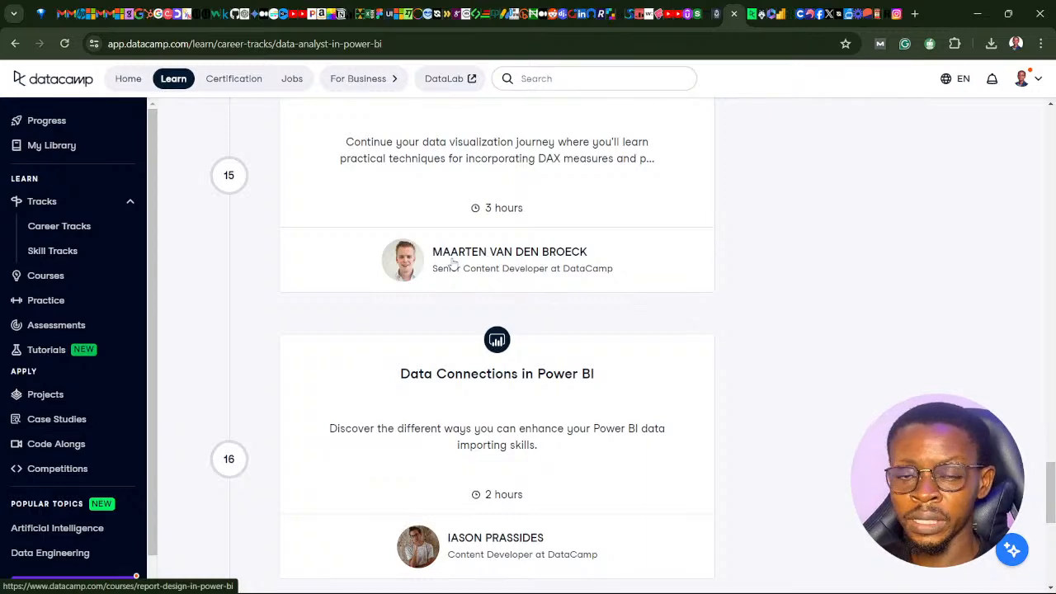
{"action": "scroll", "coordinate": [556, 299], "scroll_direction": "up", "scroll_amount": 15}
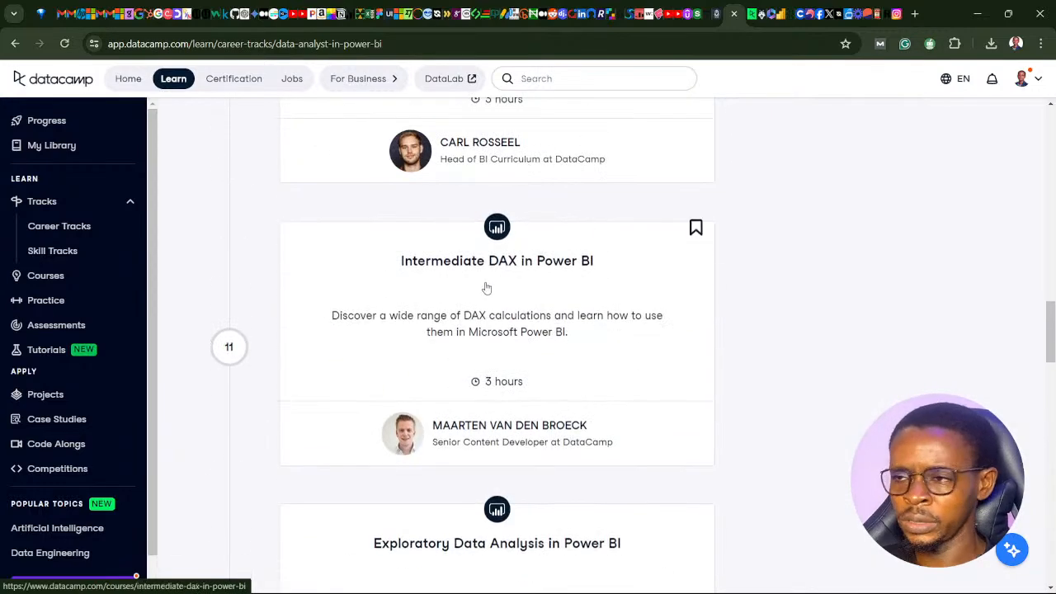
{"action": "scroll", "coordinate": [485, 286], "scroll_direction": "up", "scroll_amount": 3}
{"action": "scroll", "coordinate": [475, 247], "scroll_direction": "up", "scroll_amount": 2}
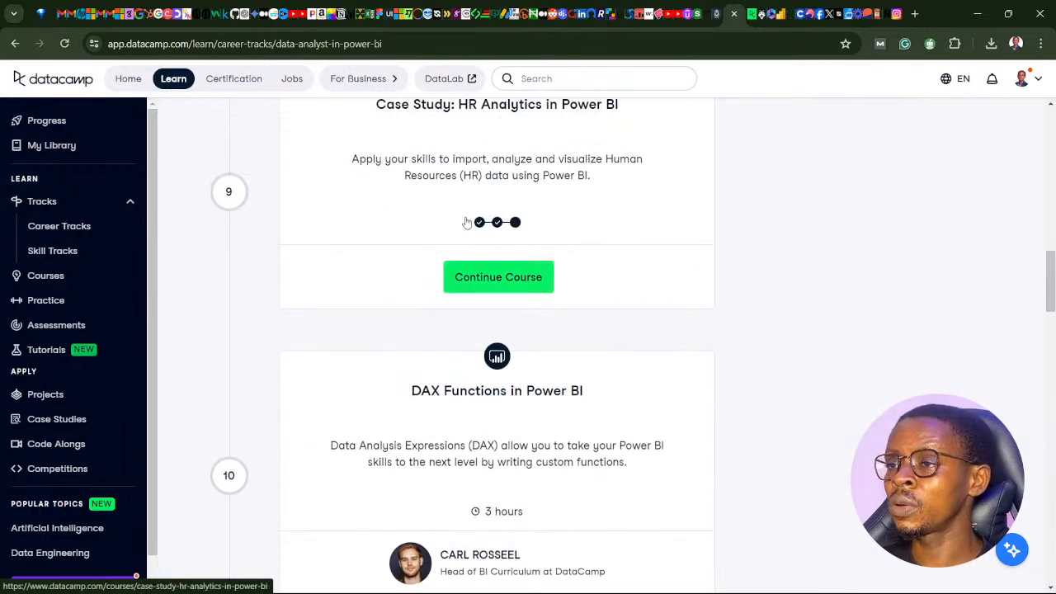
{"action": "scroll", "coordinate": [466, 223], "scroll_direction": "up", "scroll_amount": 2}
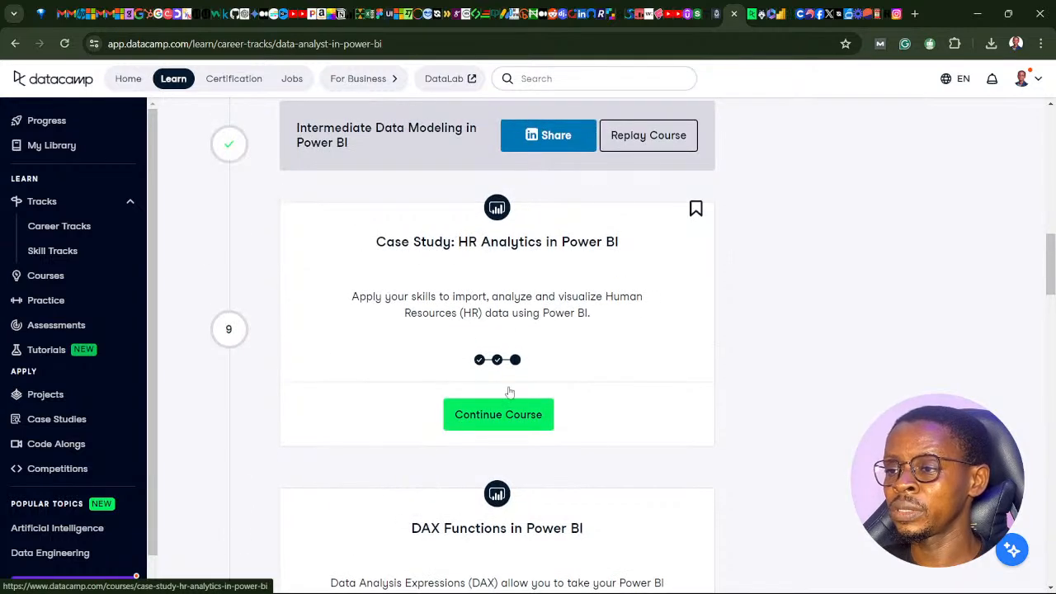
{"action": "left_click", "coordinate": [497, 428]}
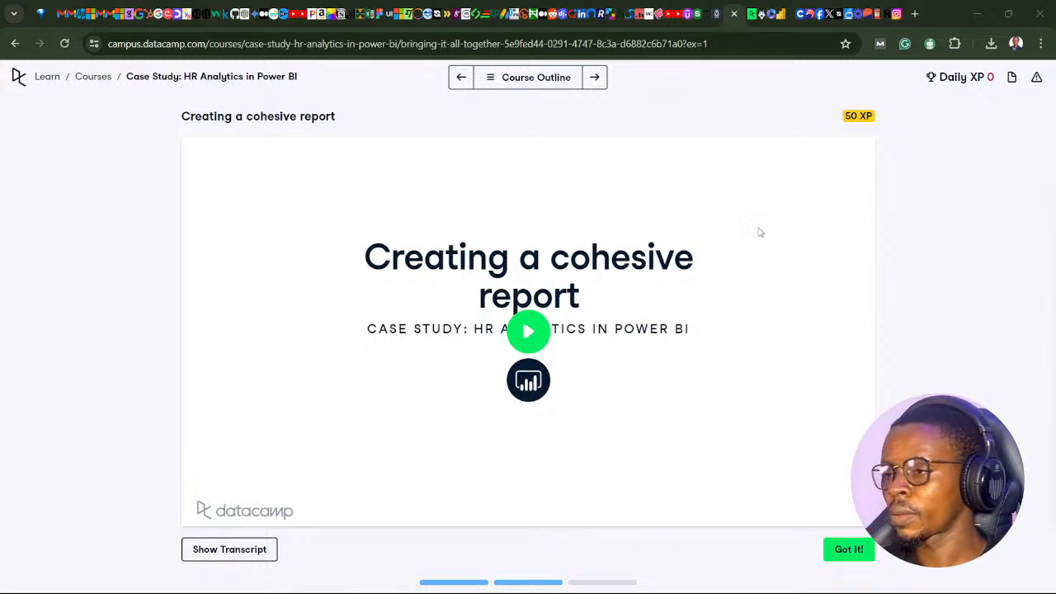
{"action": "left_click", "coordinate": [534, 342]}
{"action": "left_click", "coordinate": [534, 342]}
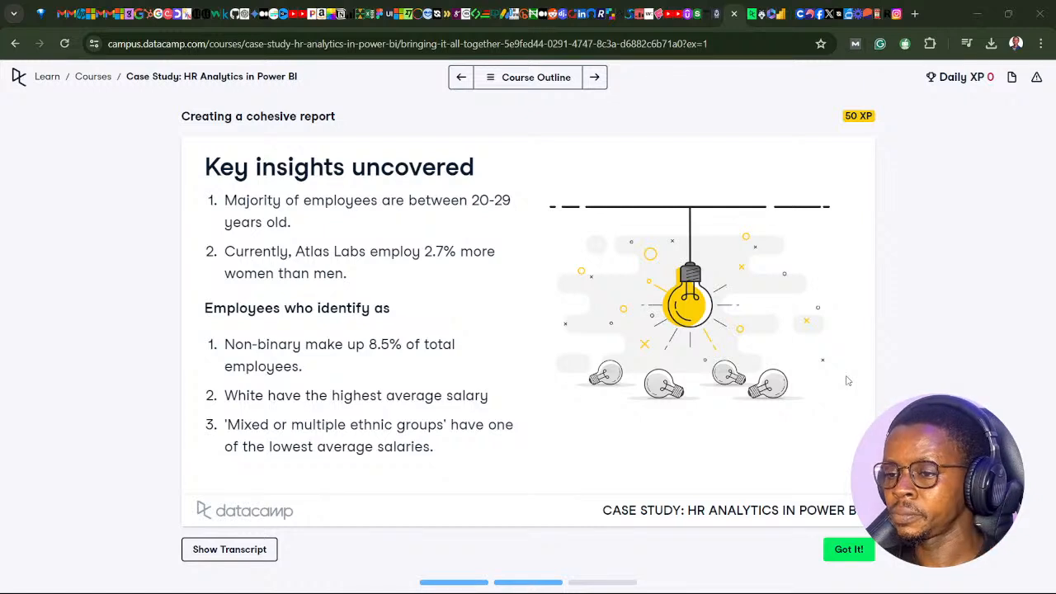
{"action": "mouse_move", "coordinate": [855, 380]}
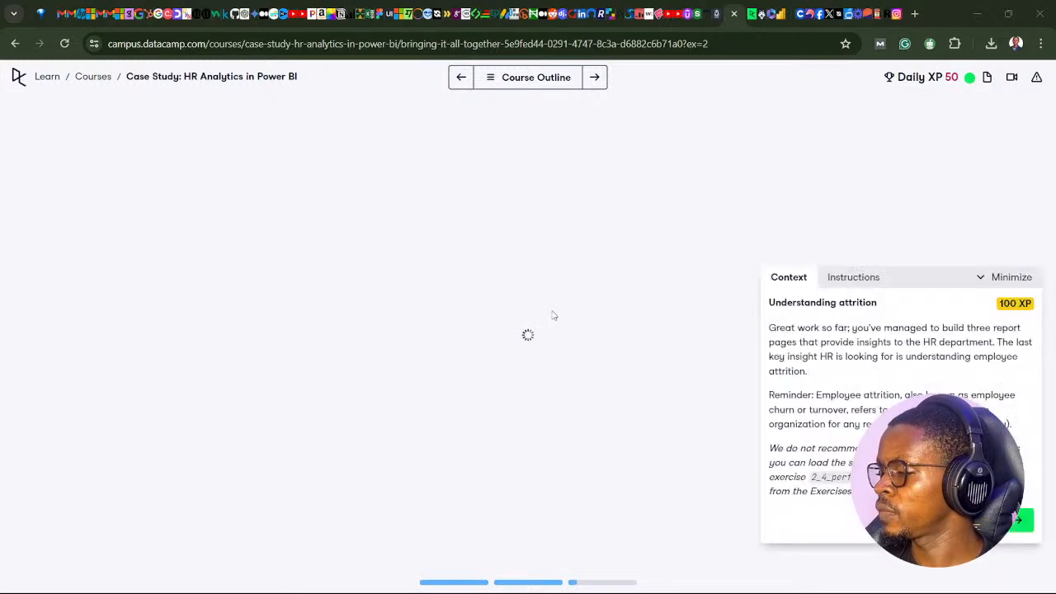
- Move the Understanding attrition exercise panel toward the middle of the page and review the case study's course outline
{"action": "left_click_drag", "start_coordinate": [903, 278], "coordinate": [505, 236]}
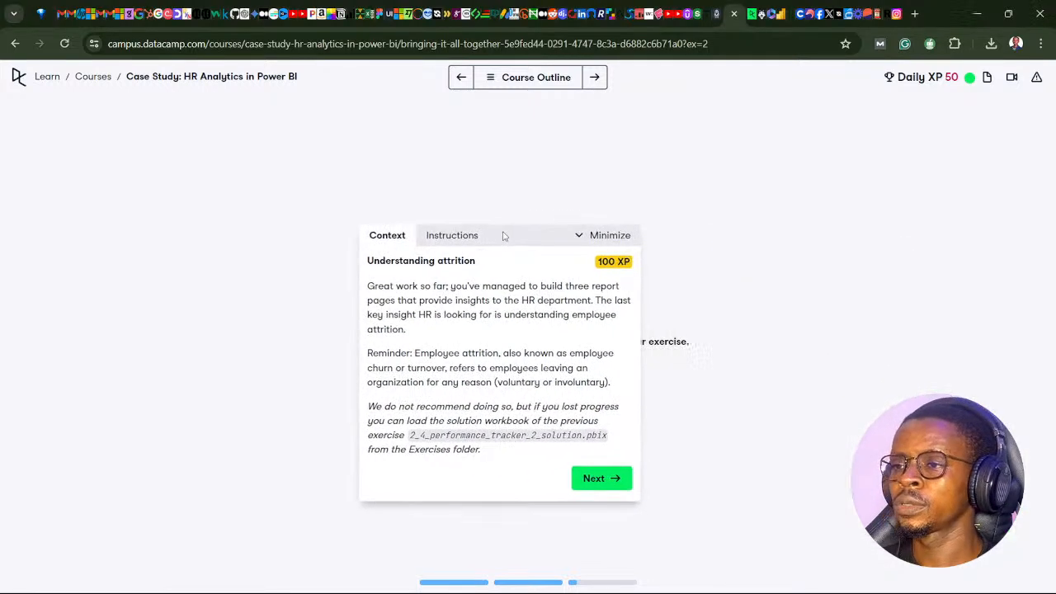
{"action": "left_click", "coordinate": [492, 80]}
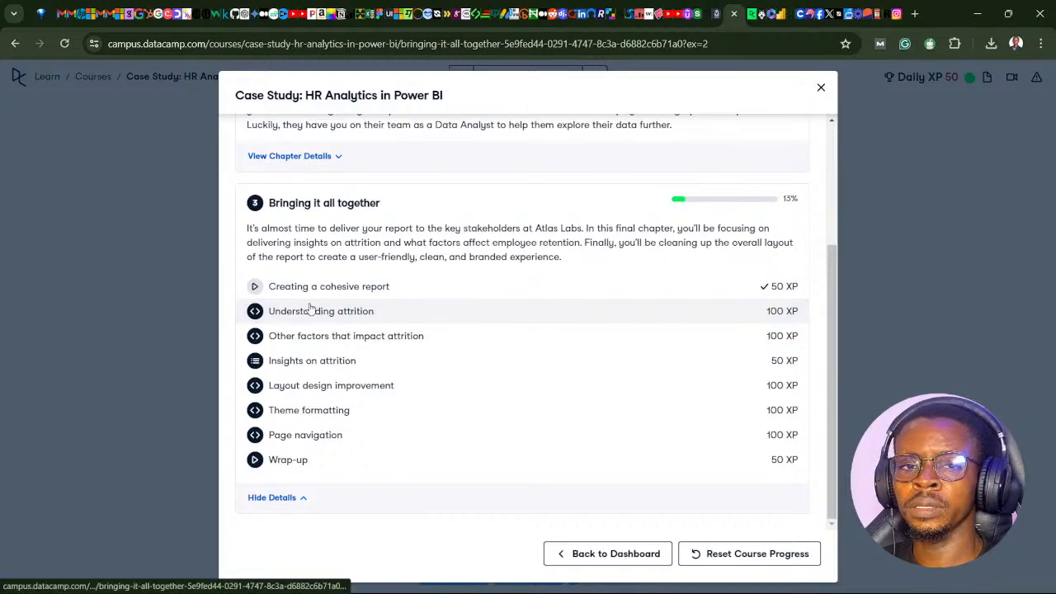
{"action": "scroll", "coordinate": [319, 188], "scroll_direction": "up", "scroll_amount": 3}
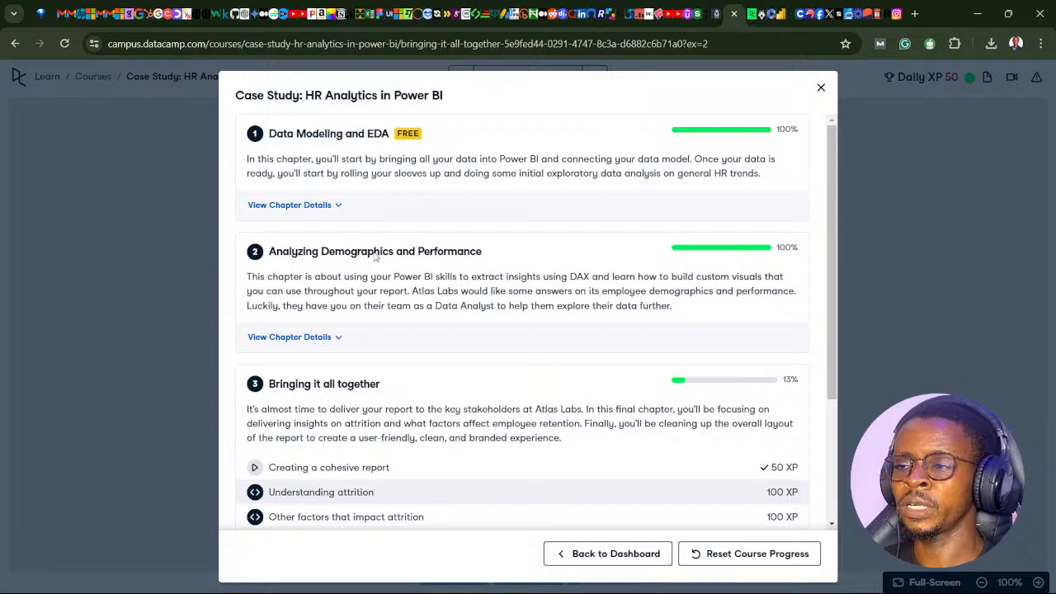
{"action": "scroll", "coordinate": [365, 289], "scroll_direction": "down", "scroll_amount": 2}
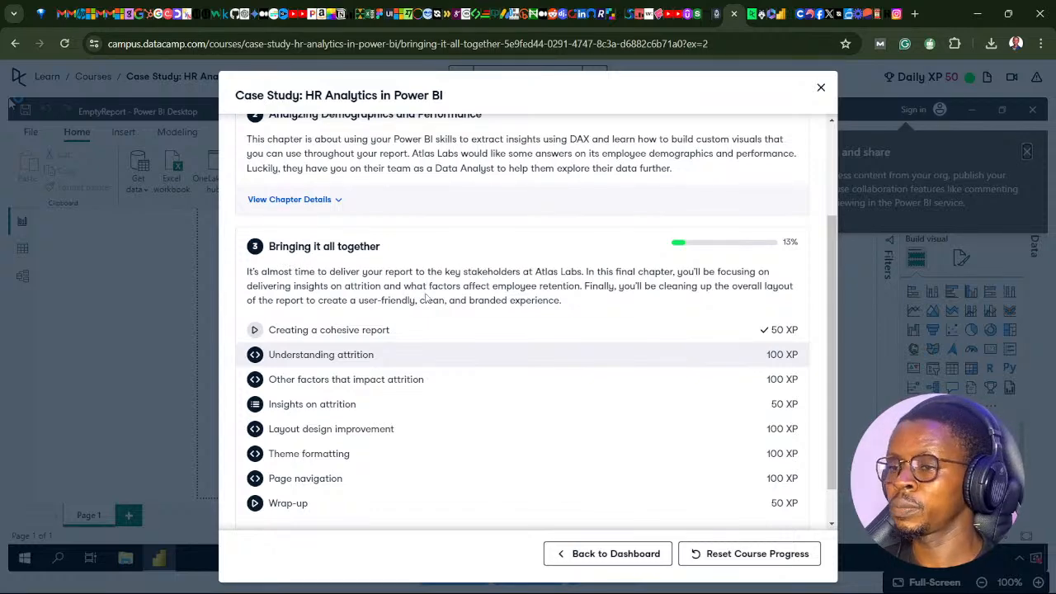
{"action": "scroll", "coordinate": [455, 412], "scroll_direction": "down", "scroll_amount": 1}
{"action": "scroll", "coordinate": [431, 368], "scroll_direction": "up", "scroll_amount": 2}
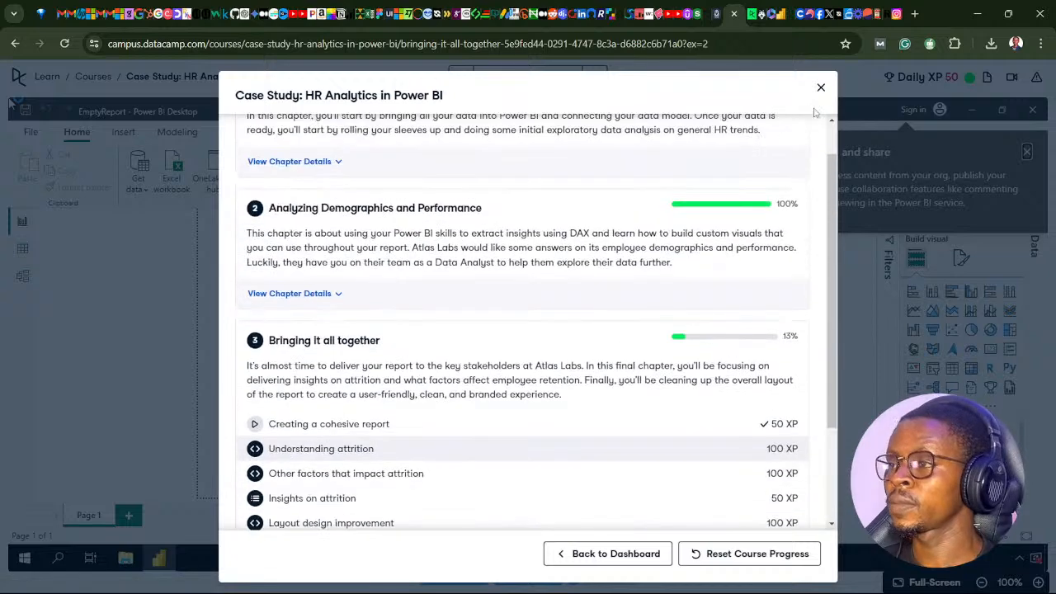
{"action": "left_click", "coordinate": [820, 92]}
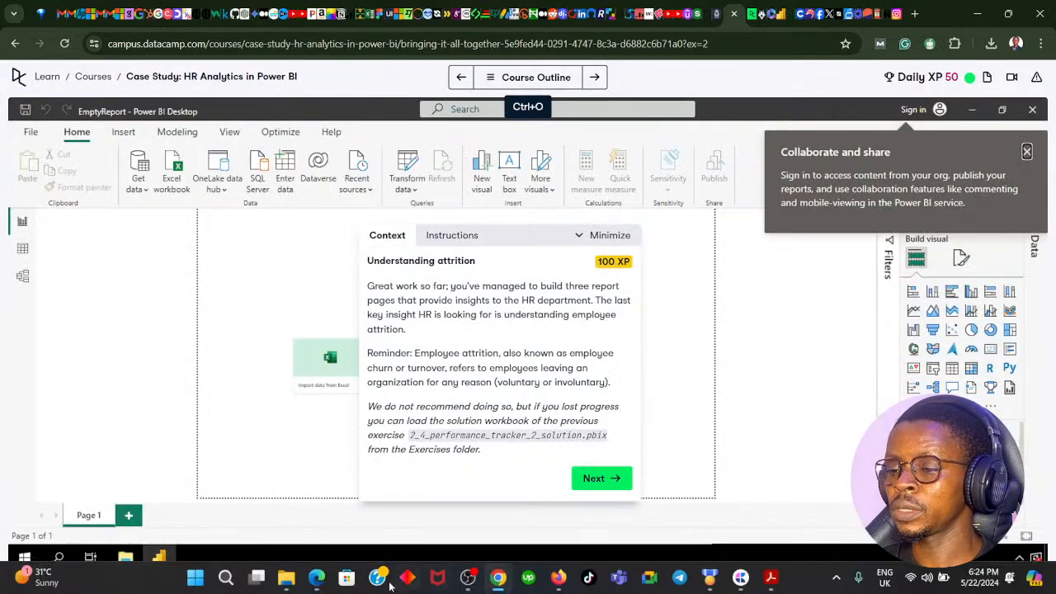
- Launch the locally installed Power BI Desktop
{"action": "left_click", "coordinate": [226, 577]}
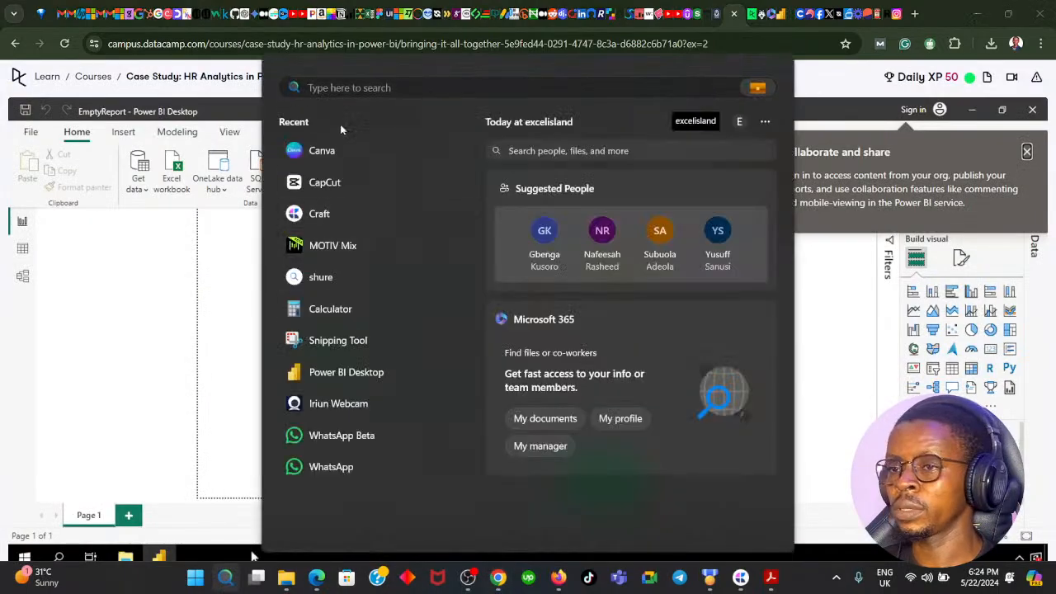
{"action": "left_click", "coordinate": [330, 372]}
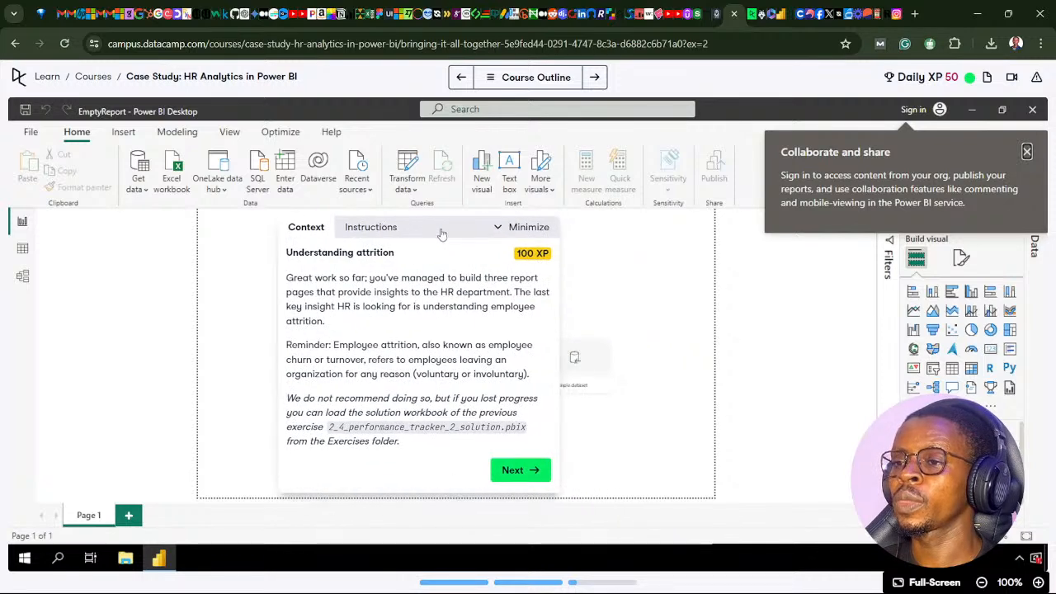
- Reposition the Understanding attrition exercise panel and advance from its context to the first instruction
{"action": "left_click_drag", "start_coordinate": [532, 237], "coordinate": [453, 228]}
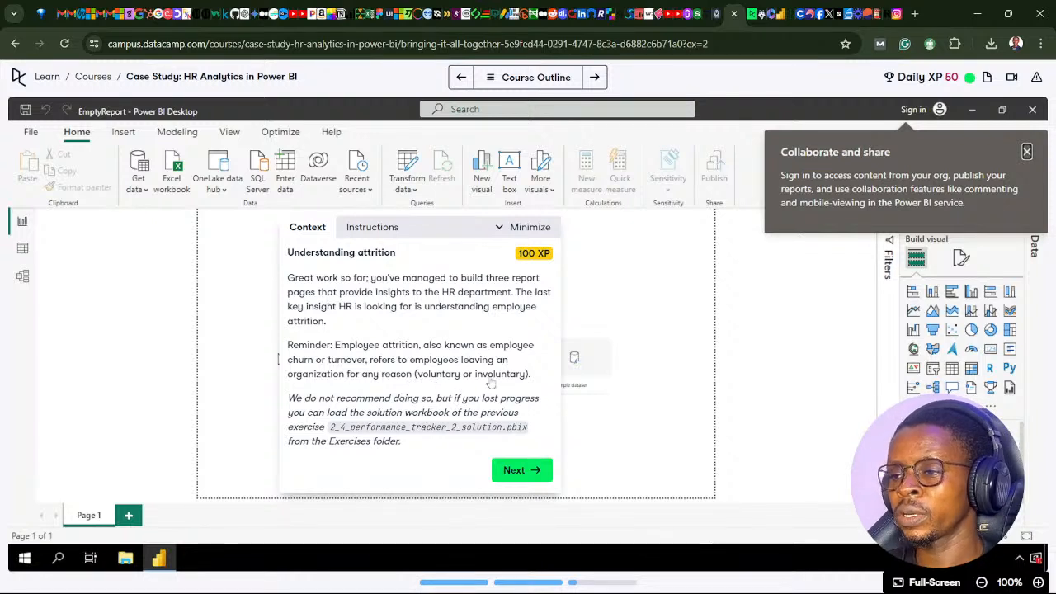
{"action": "left_click", "coordinate": [523, 474]}
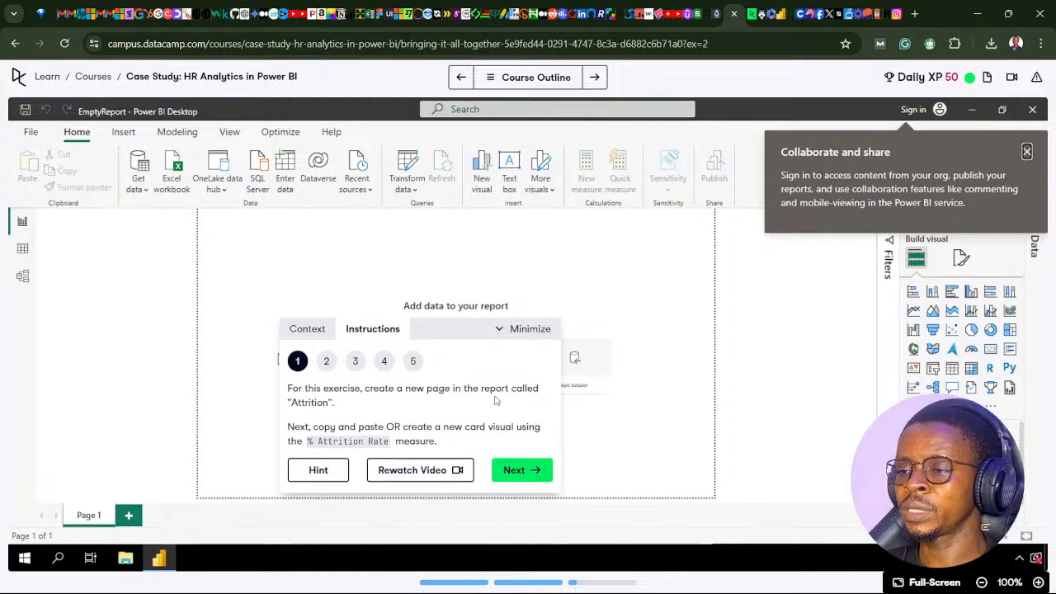
{"action": "mouse_move", "coordinate": [649, 577]}
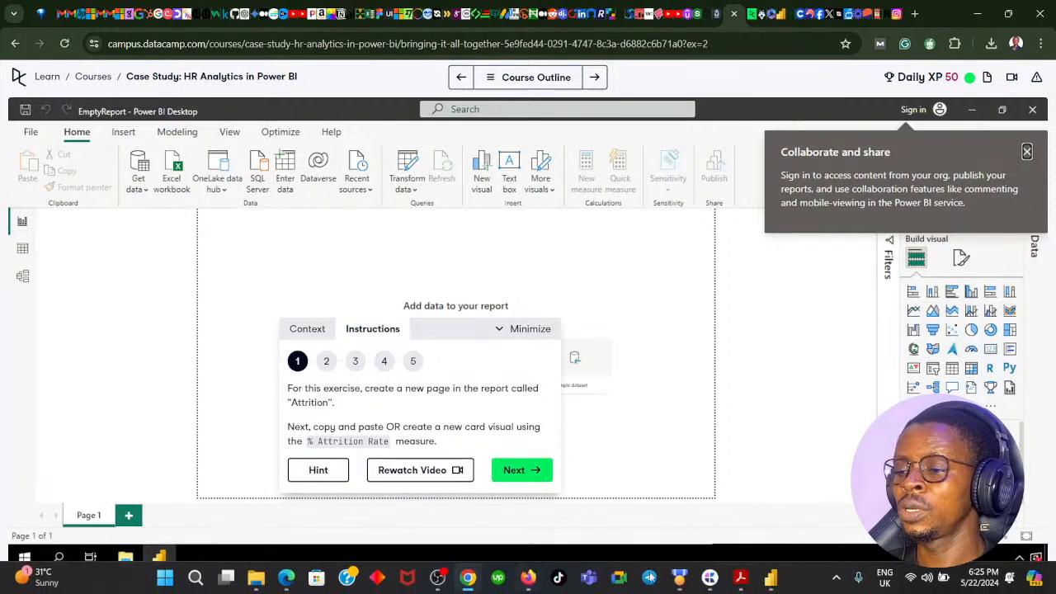
- Switch to the local Power BI Desktop, open HR_Analytics_inPowerBI.pbix and review its Overview page
{"action": "left_click", "coordinate": [769, 579]}
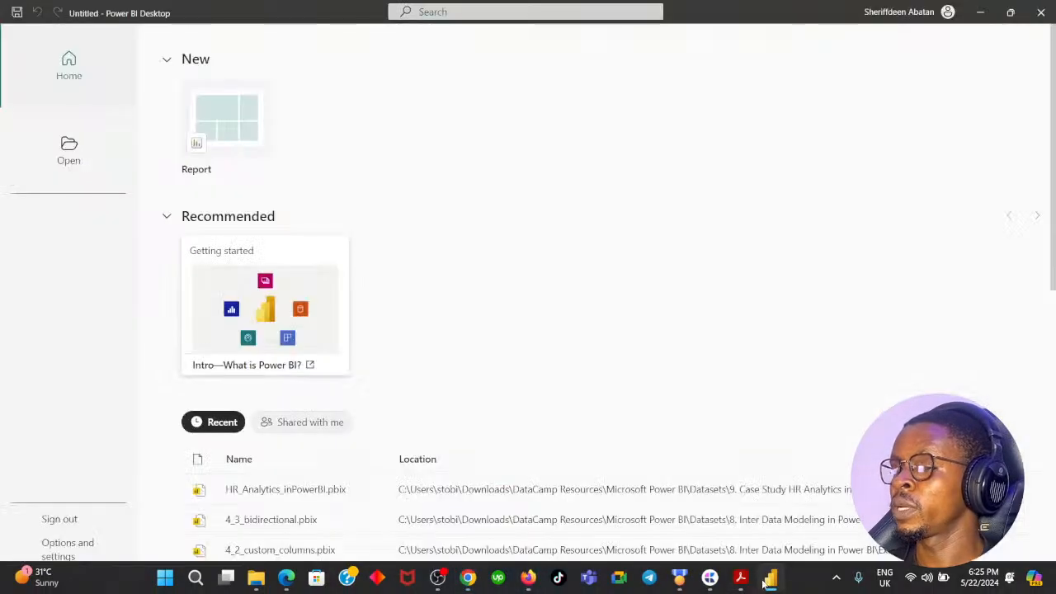
{"action": "left_click", "coordinate": [307, 495]}
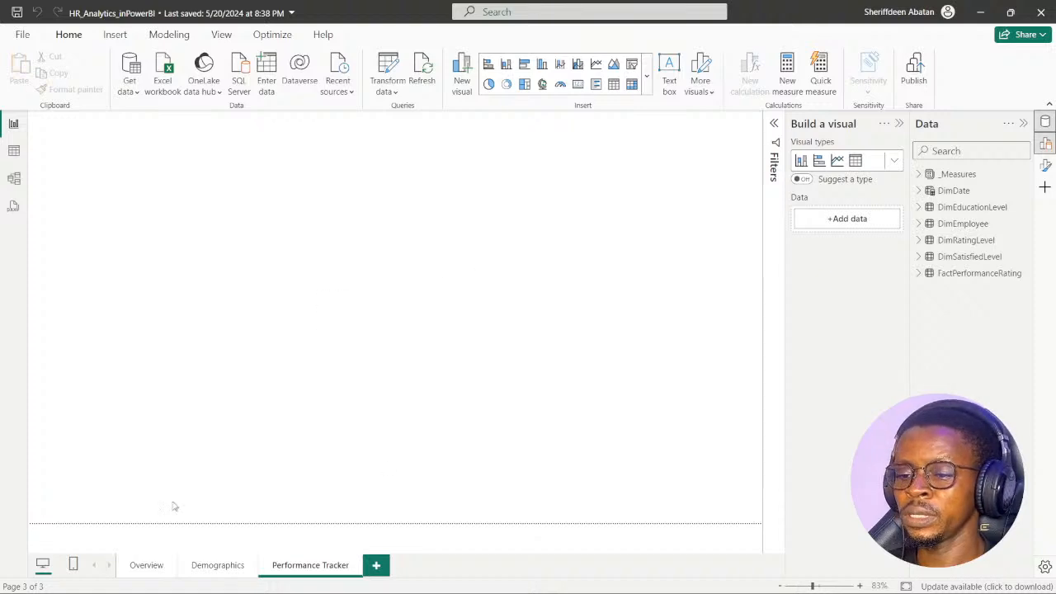
{"action": "left_click", "coordinate": [138, 567]}
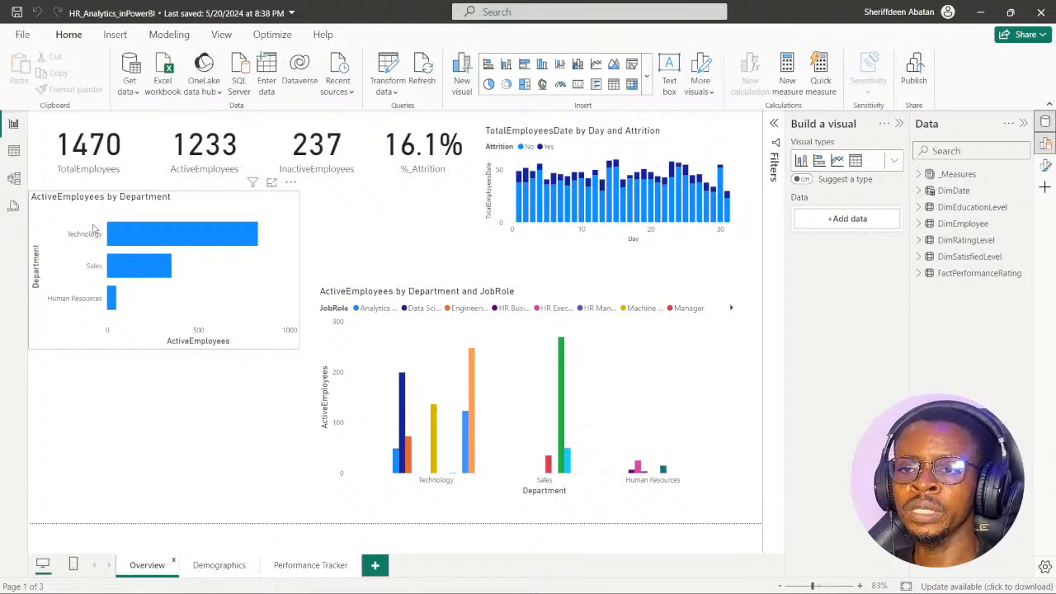
{"action": "mouse_move", "coordinate": [114, 235]}
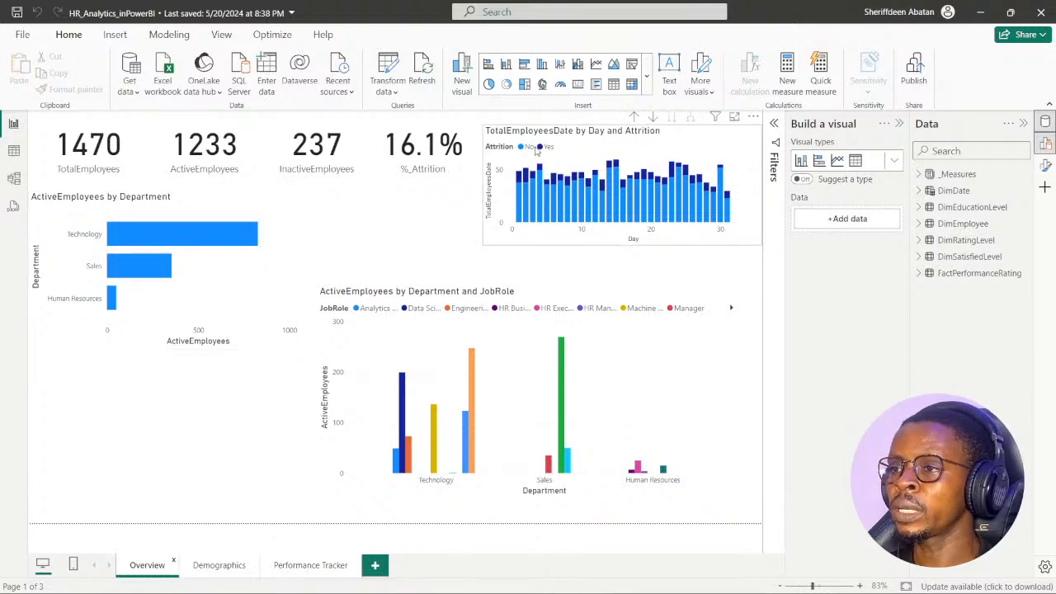
- Shift the TotalEmployeesDate by attrition chart slightly on the Overview page, drill it up from day to year level, and save the report
{"action": "left_click", "coordinate": [699, 137]}
{"action": "left_click_drag", "start_coordinate": [689, 138], "coordinate": [693, 146]}
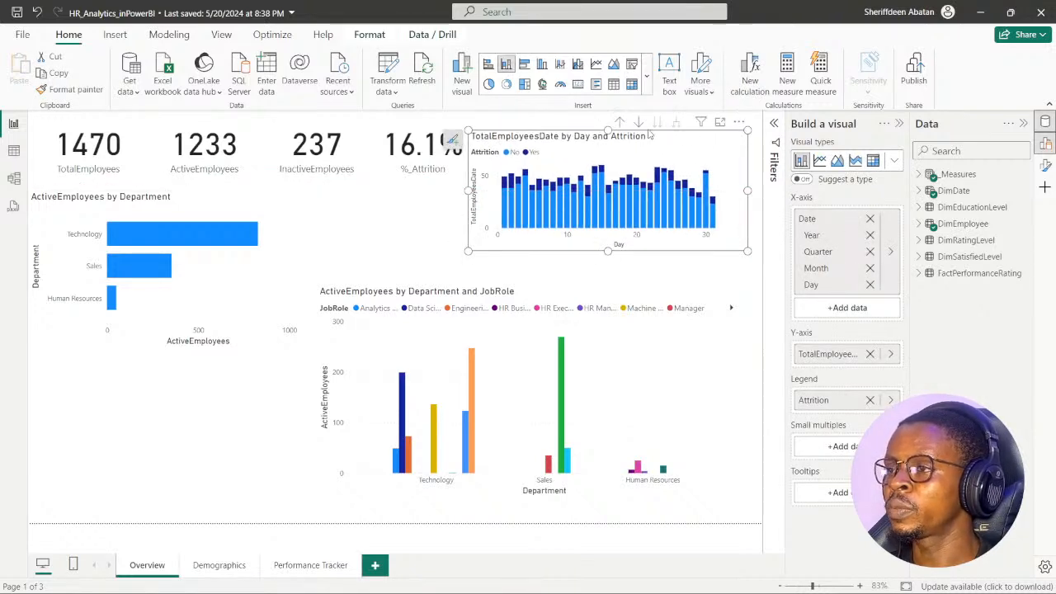
{"action": "left_click", "coordinate": [639, 122]}
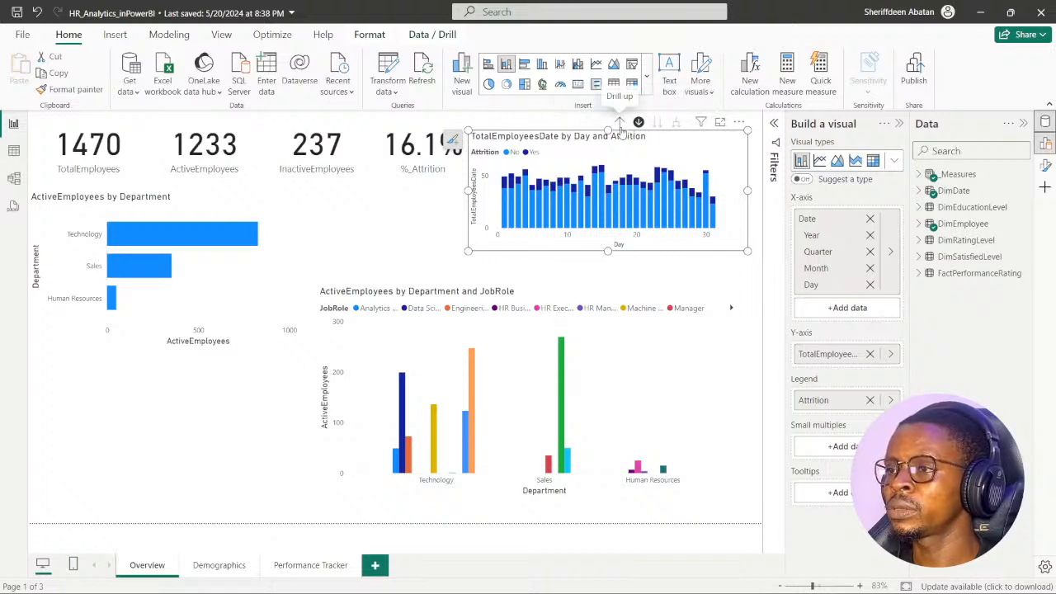
{"action": "left_click", "coordinate": [620, 123]}
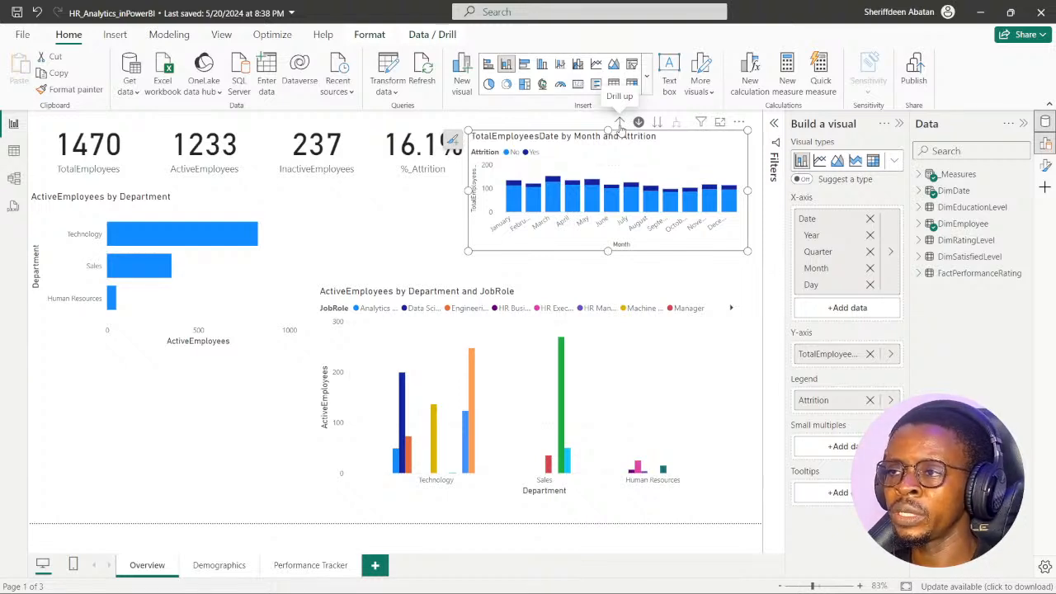
{"action": "left_click", "coordinate": [619, 123]}
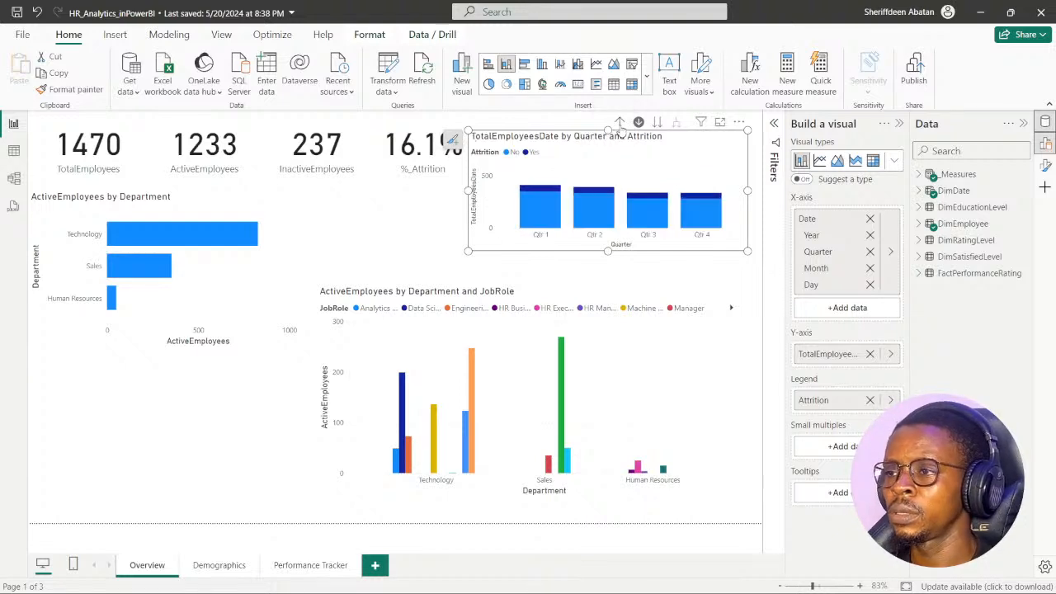
{"action": "left_click", "coordinate": [620, 123]}
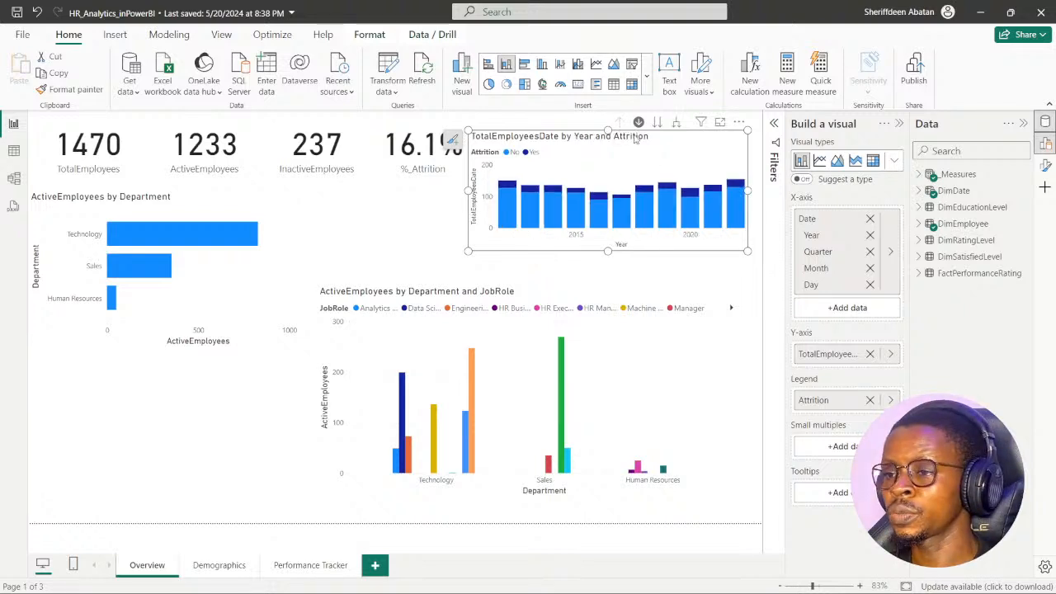
{"action": "left_click", "coordinate": [571, 295]}
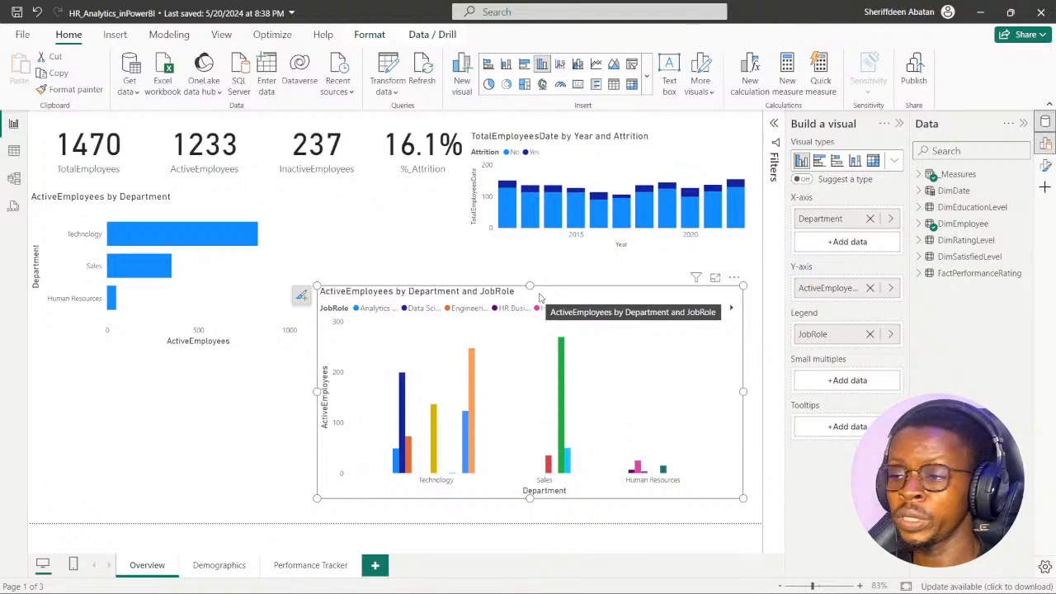
{"action": "left_click", "coordinate": [190, 419]}
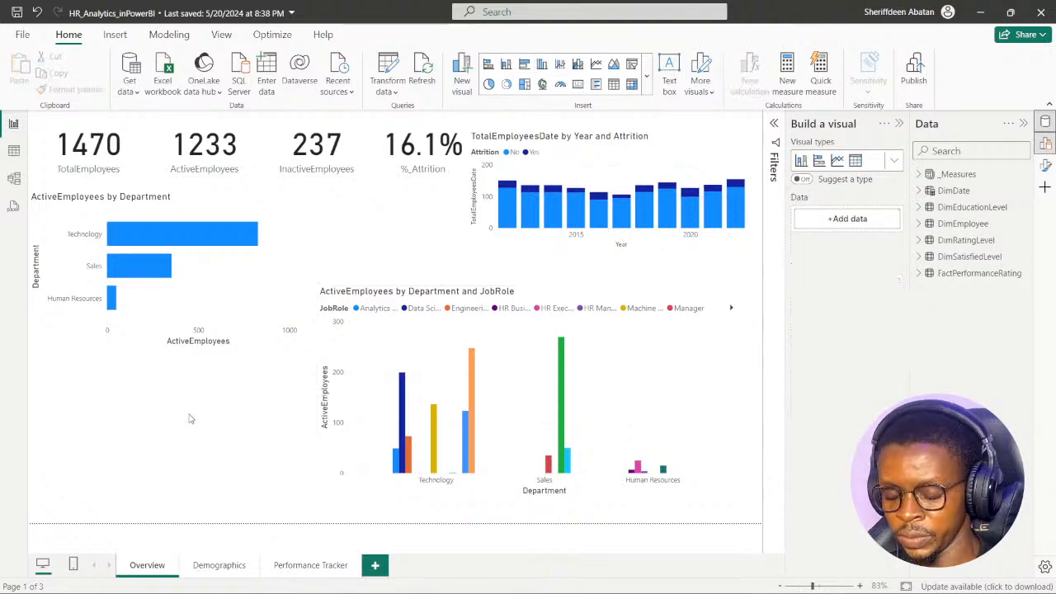
{"action": "key", "text": "ctrl+s"}
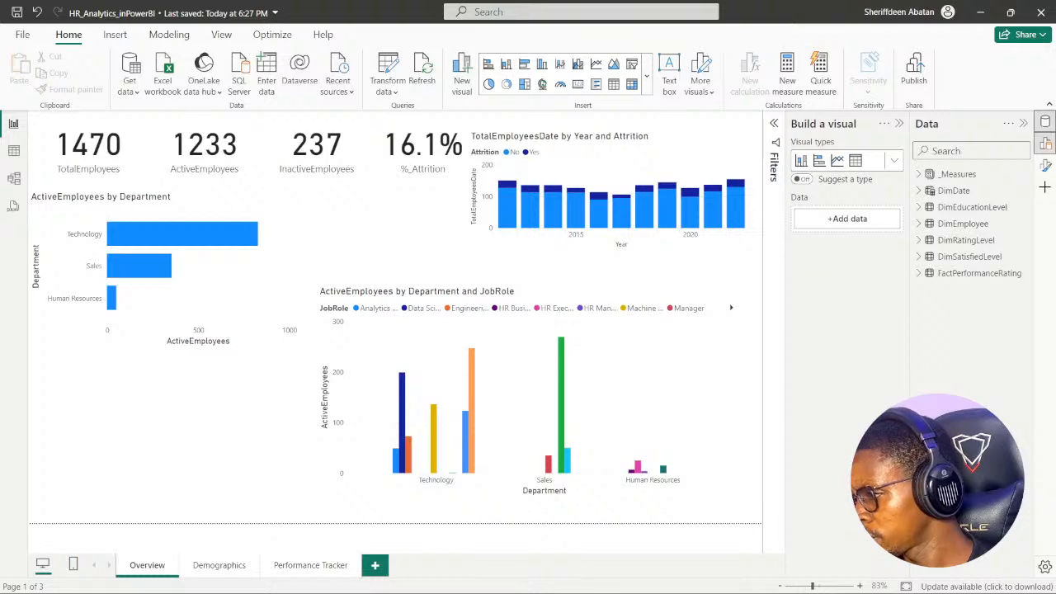
- Review the Demographics page, examining the oldest employee card, the age, gender and marital status charts, and the salary by ethnicity scatter points
{"action": "left_click", "coordinate": [220, 566]}
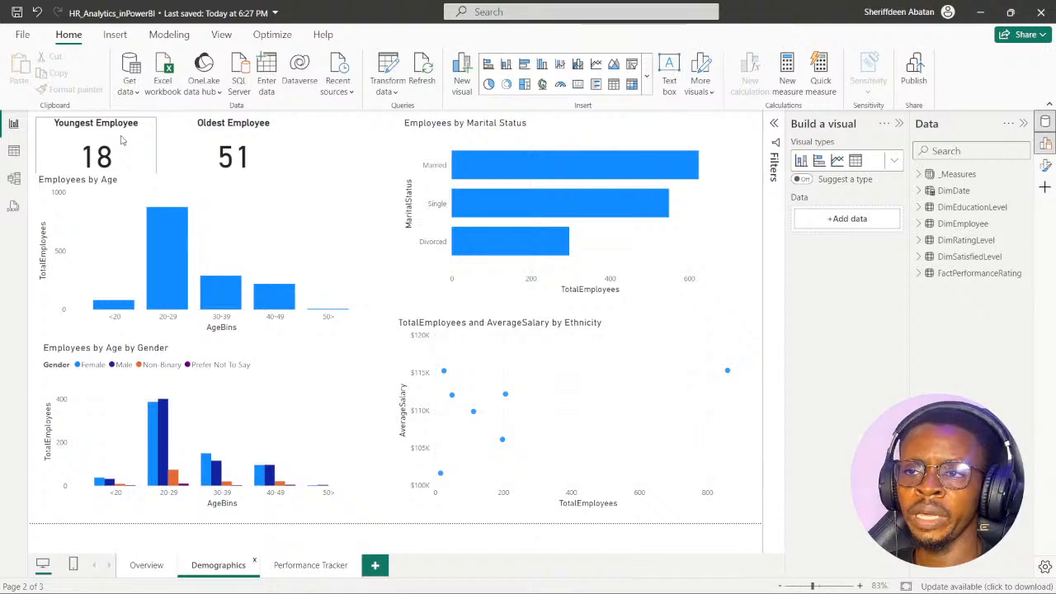
{"action": "left_click", "coordinate": [290, 134]}
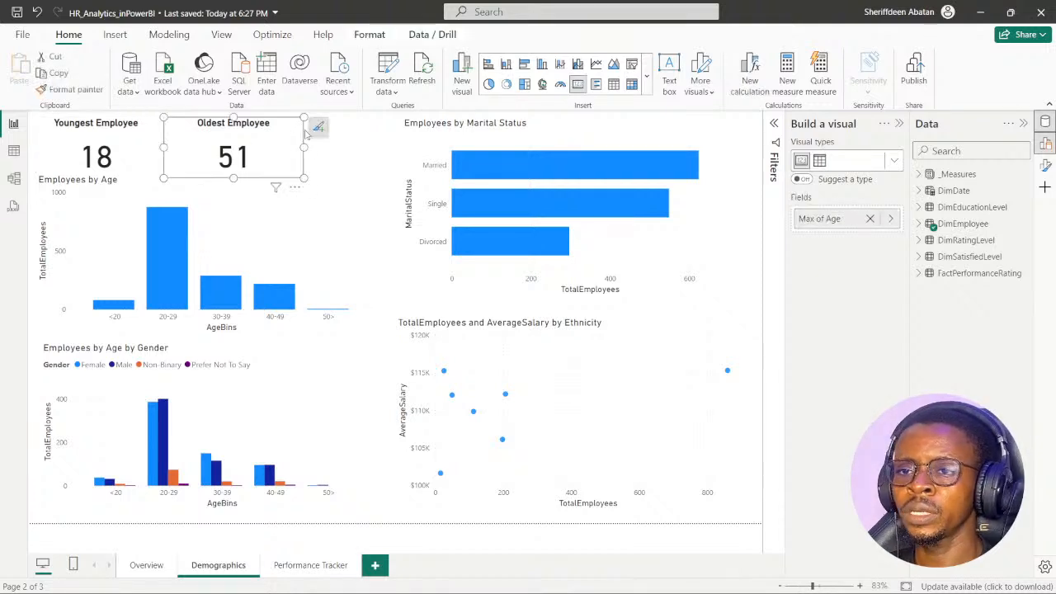
{"action": "left_click", "coordinate": [344, 187]}
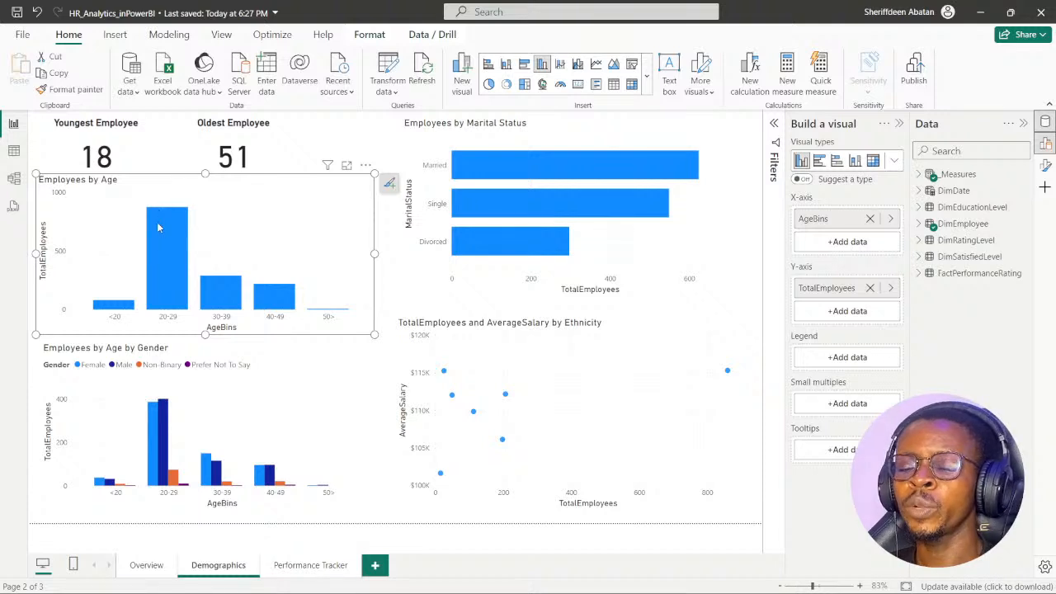
{"action": "mouse_move", "coordinate": [160, 214]}
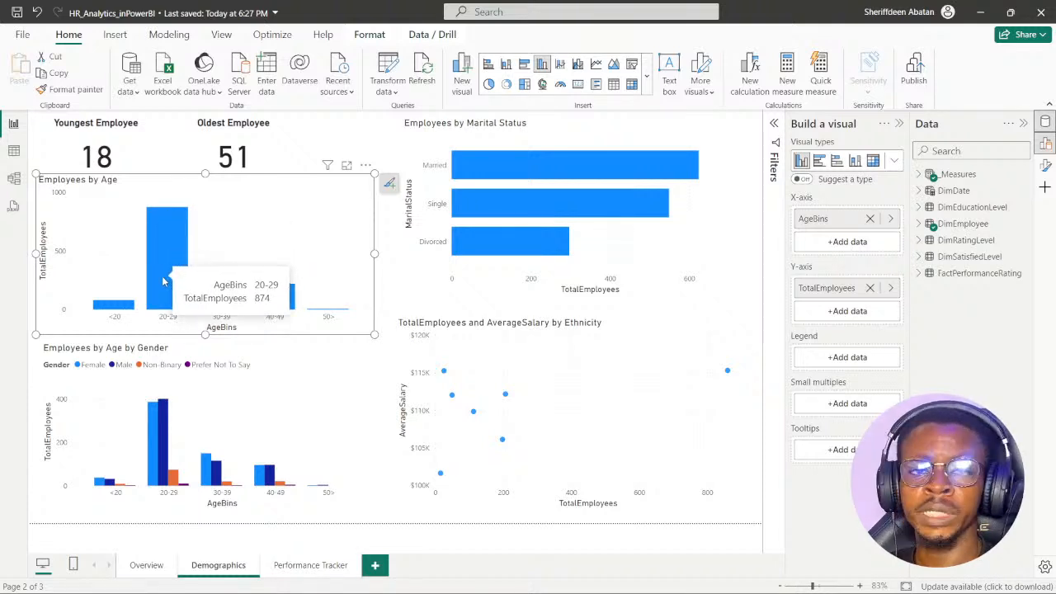
{"action": "left_click", "coordinate": [600, 130]}
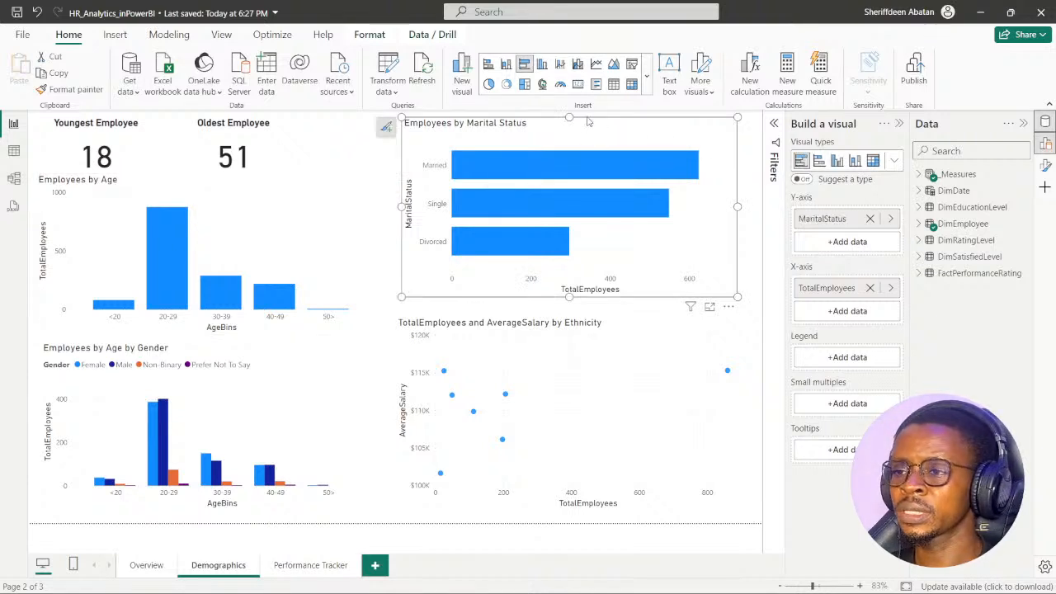
{"action": "left_click", "coordinate": [245, 356]}
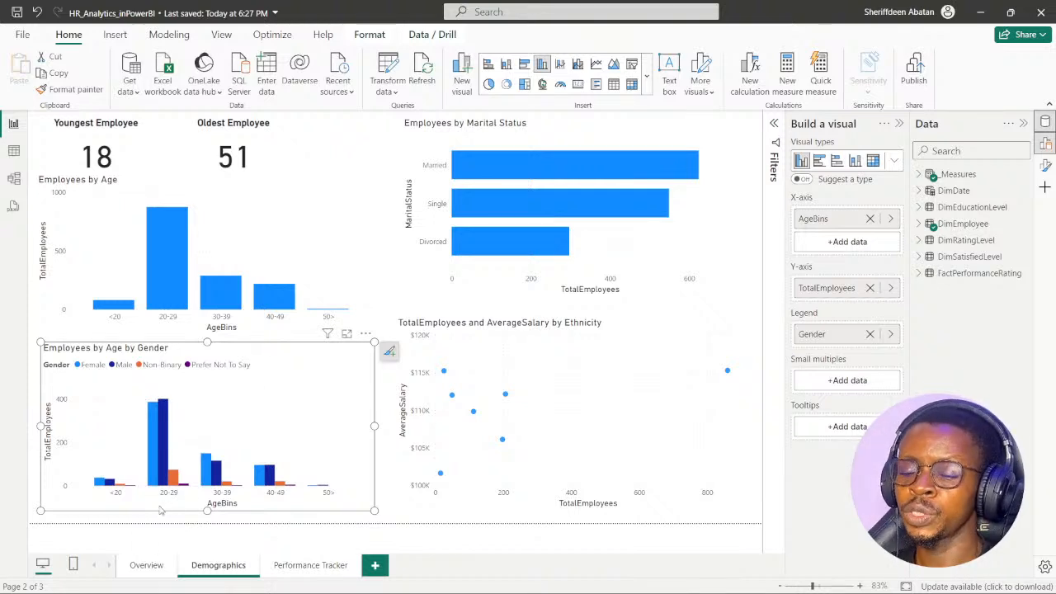
{"action": "mouse_move", "coordinate": [164, 432]}
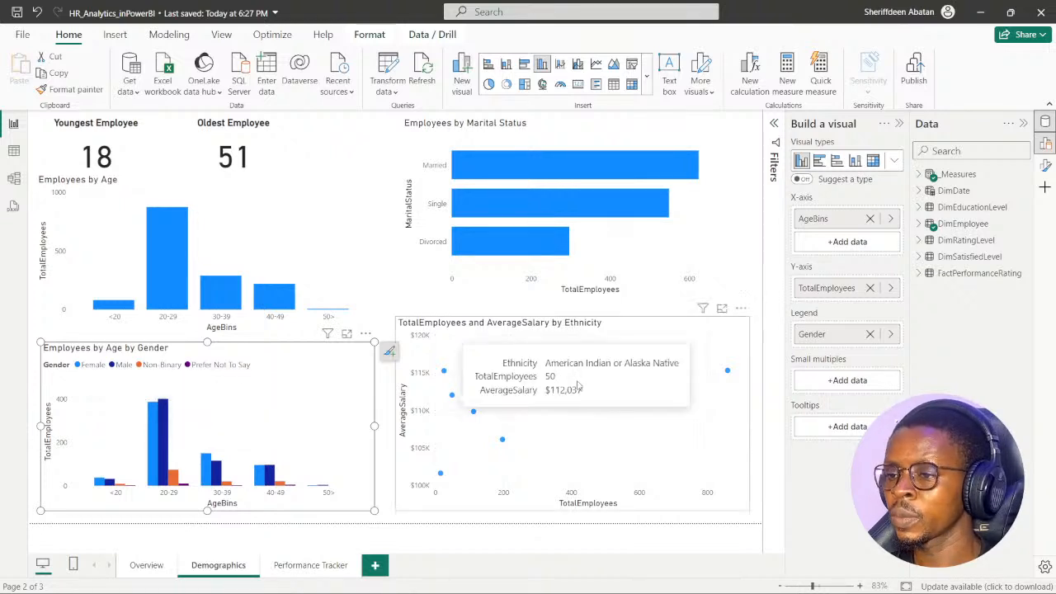
{"action": "left_click", "coordinate": [649, 330]}
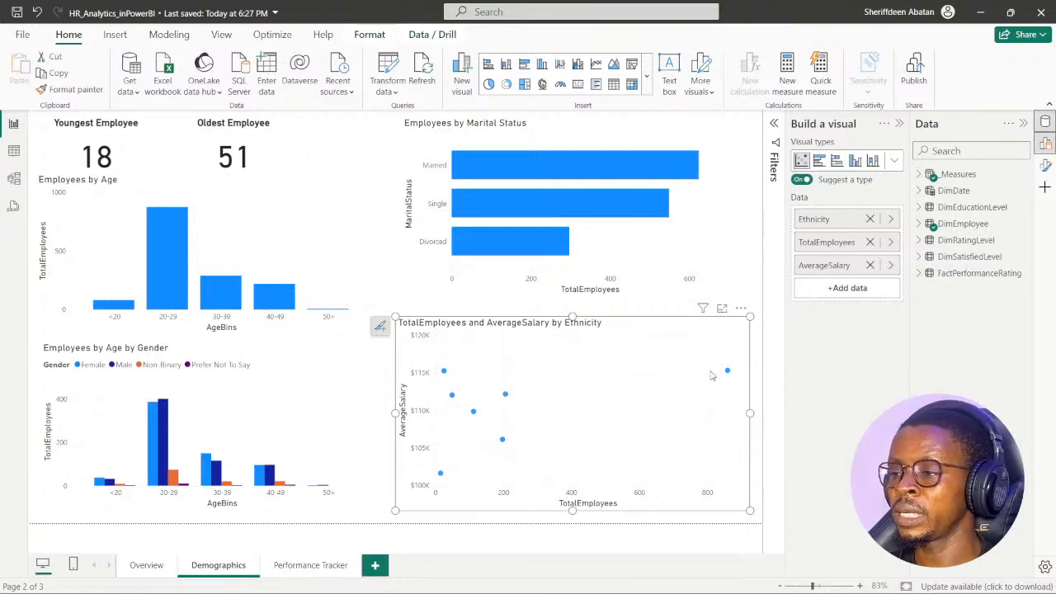
{"action": "mouse_move", "coordinate": [727, 372]}
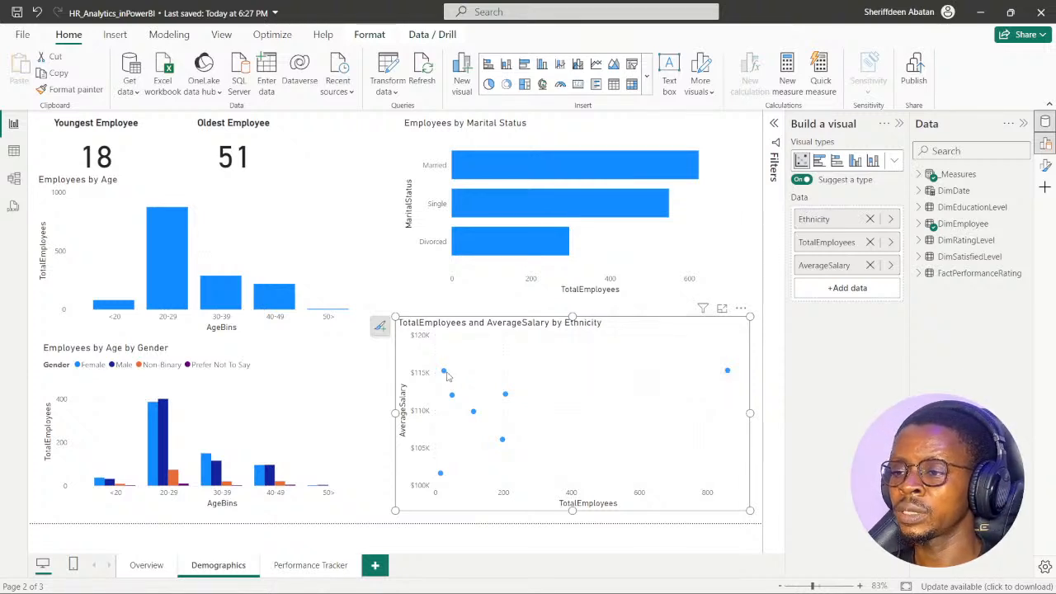
{"action": "mouse_move", "coordinate": [445, 374]}
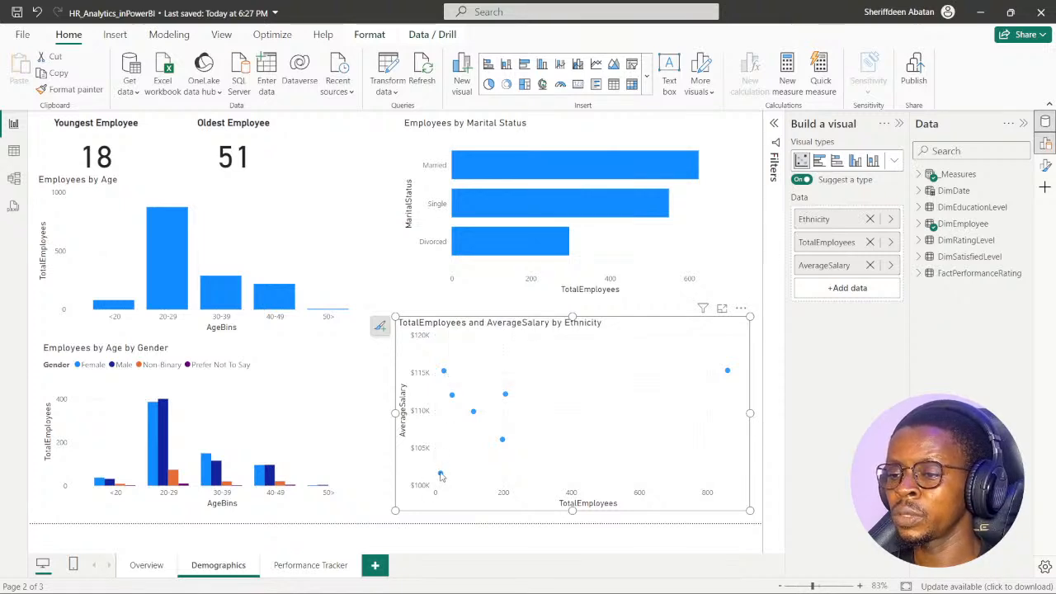
{"action": "mouse_move", "coordinate": [441, 476]}
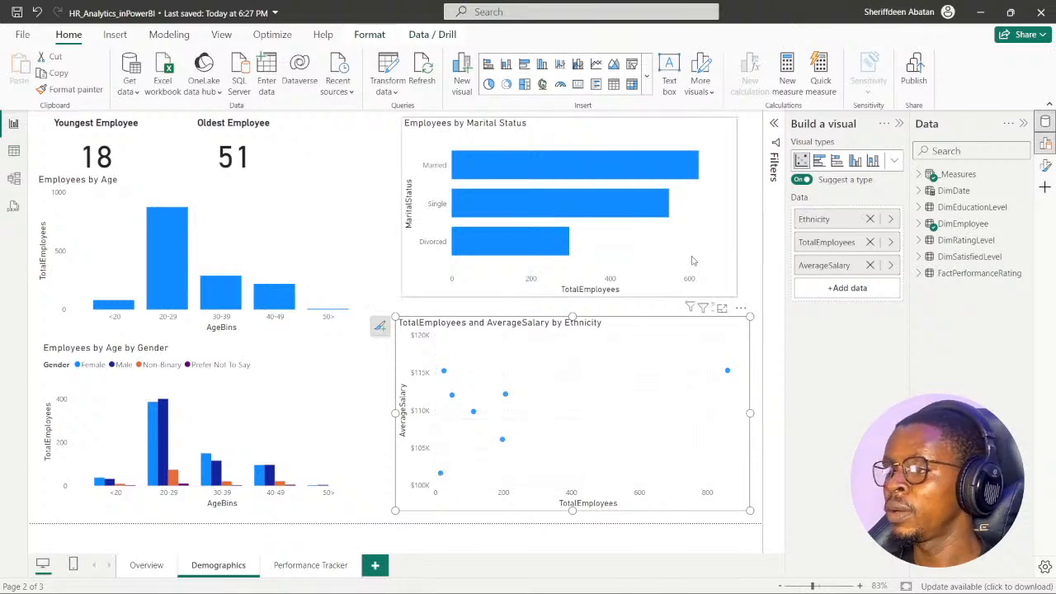
{"action": "left_click", "coordinate": [742, 250]}
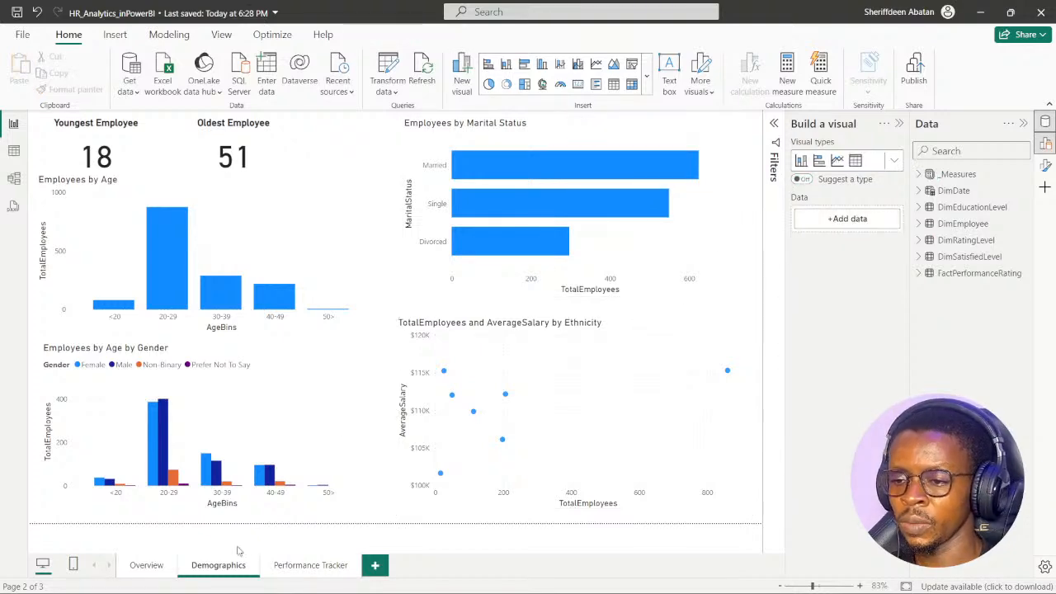
- On the Performance Tracker page, try the second listed employee in the Select Employee slicer, settle on the first one, and save the report
{"action": "left_click", "coordinate": [289, 574]}
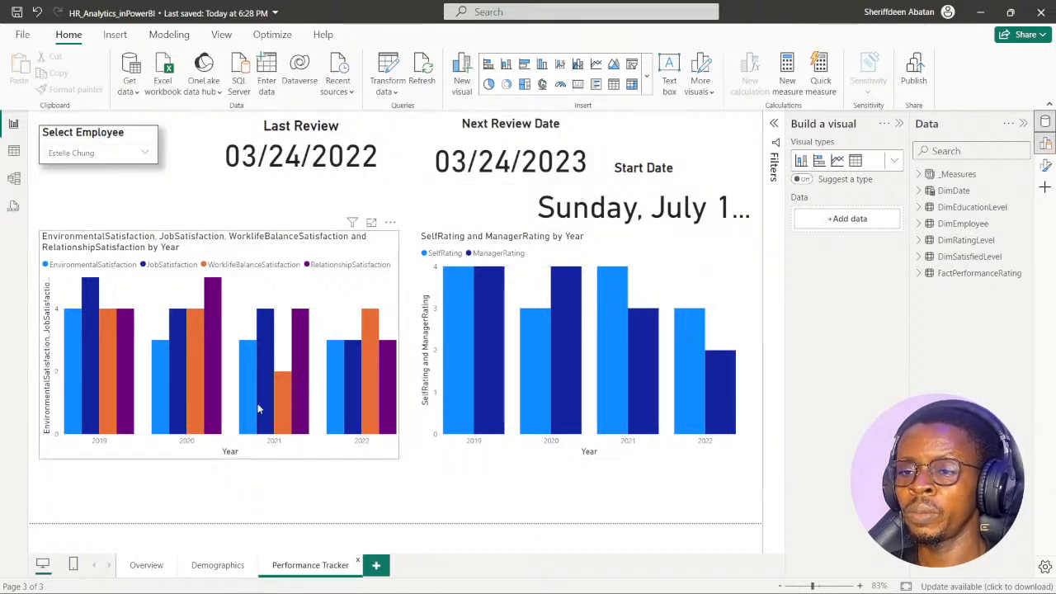
{"action": "left_click", "coordinate": [145, 153]}
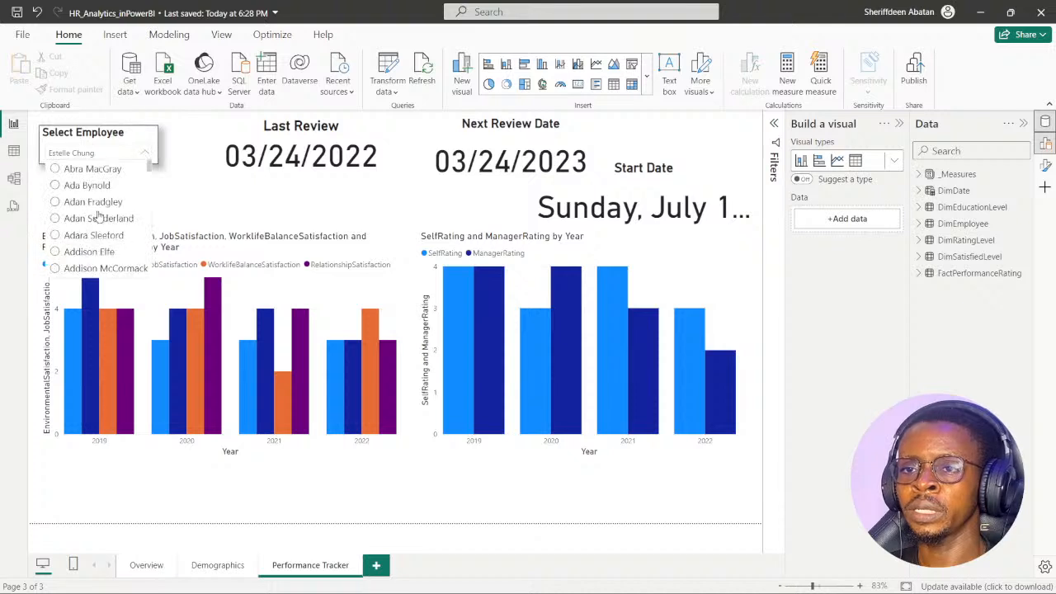
{"action": "left_click", "coordinate": [56, 186]}
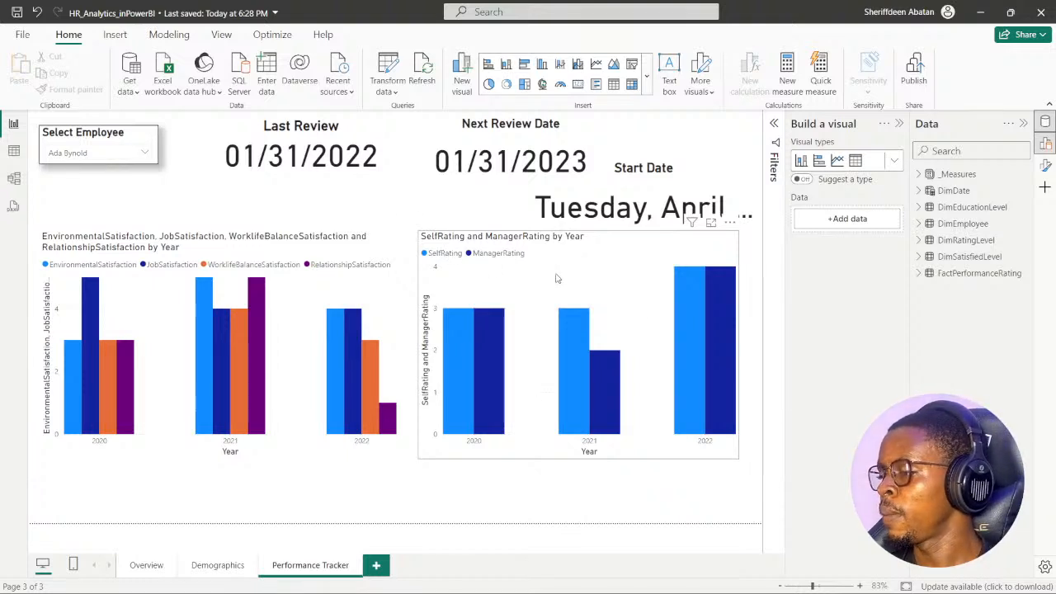
{"action": "left_click", "coordinate": [145, 153]}
{"action": "left_click", "coordinate": [54, 172]}
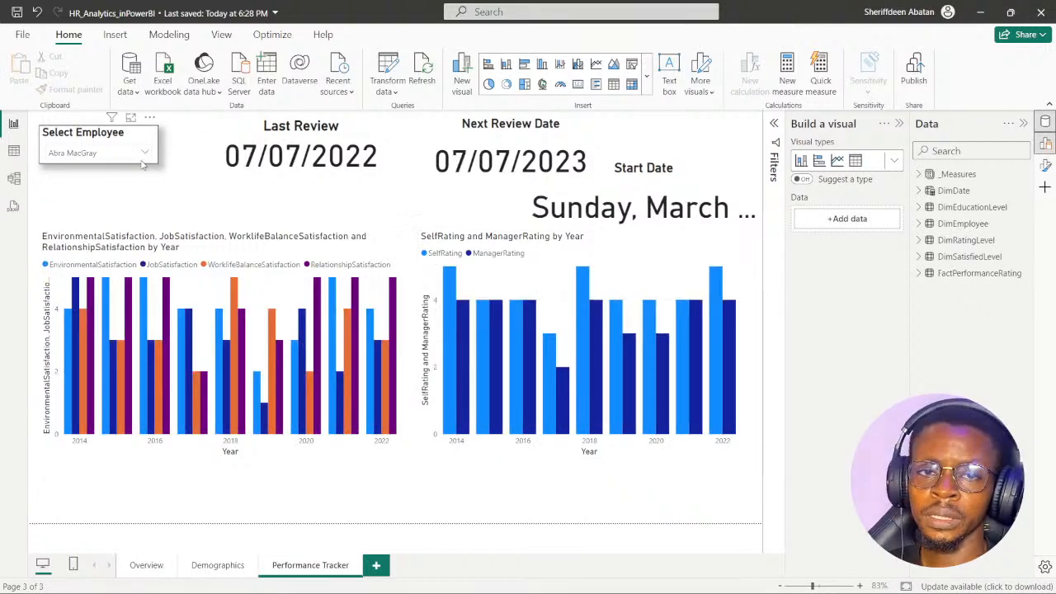
{"action": "key", "text": "ctrl+s"}
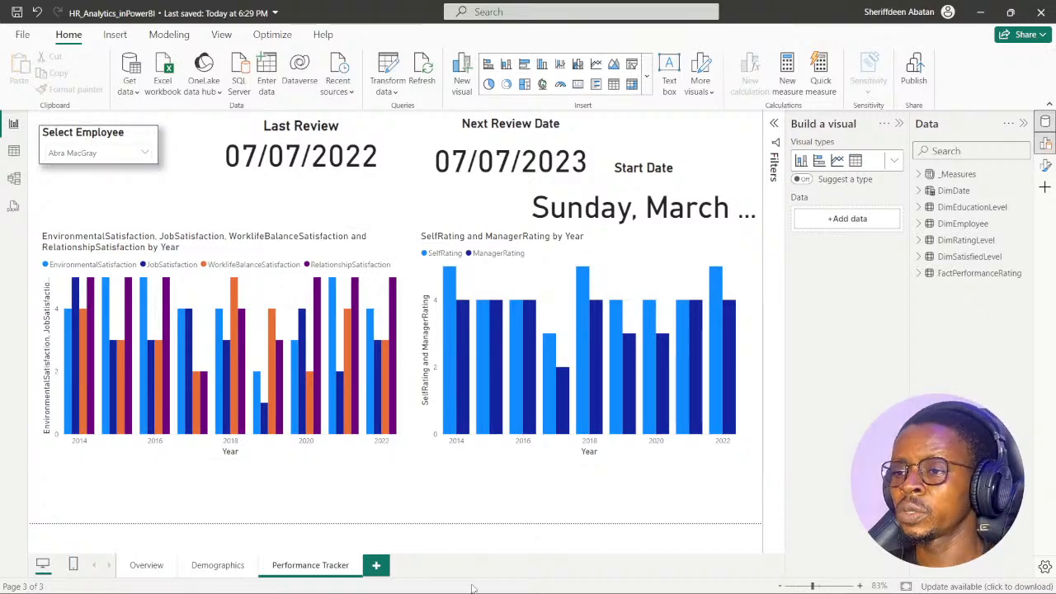
- Add a new report page, check the exercise's first instruction in the browser for its name, and name the page Attrition
{"action": "left_click", "coordinate": [376, 566]}
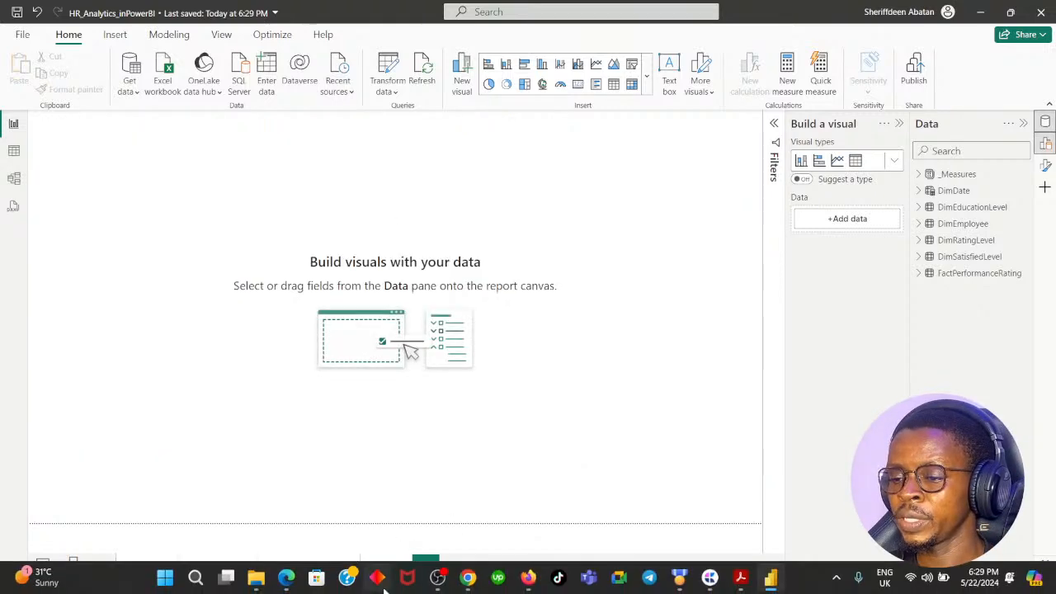
{"action": "left_click", "coordinate": [467, 578]}
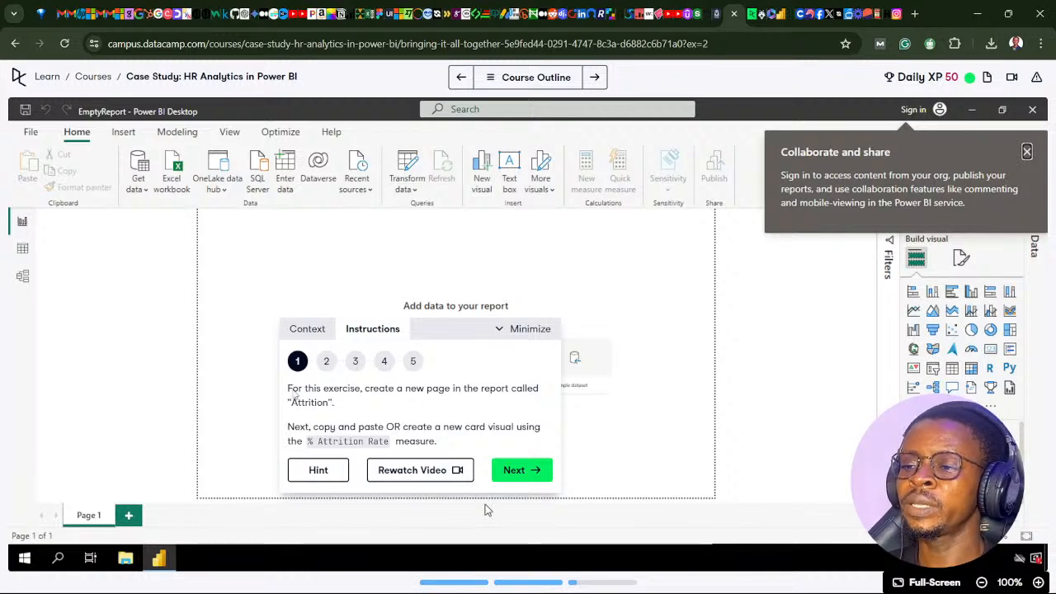
{"action": "mouse_move", "coordinate": [367, 582]}
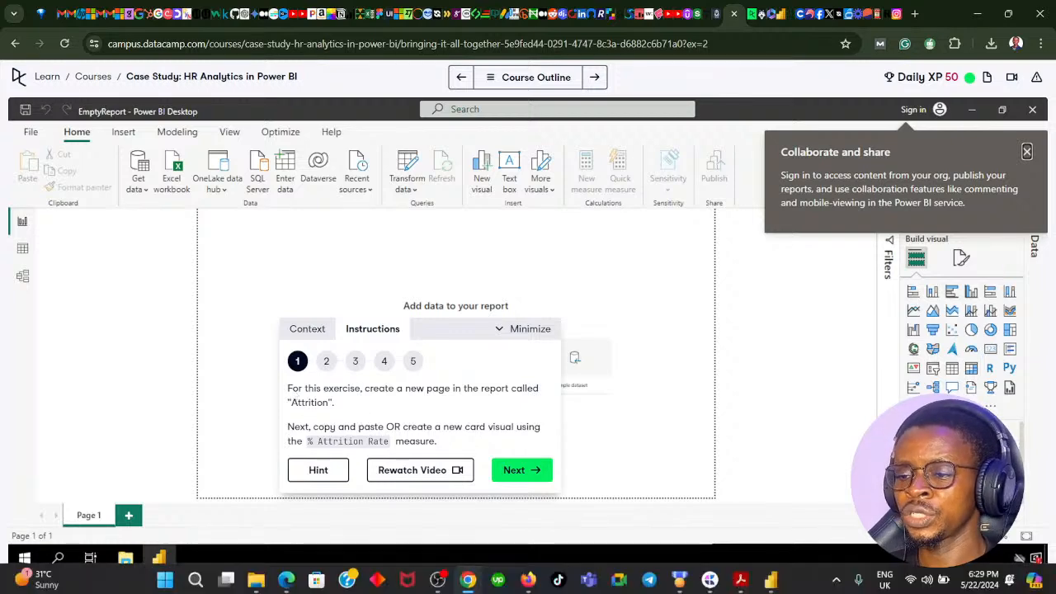
{"action": "left_click", "coordinate": [467, 579]}
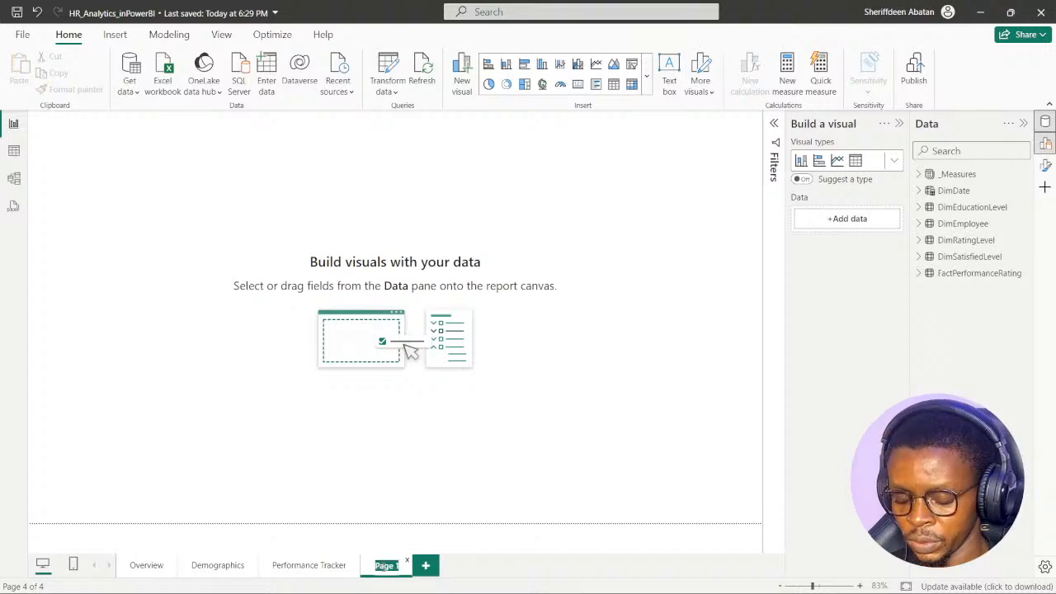
{"action": "type", "text": "Attrition"}
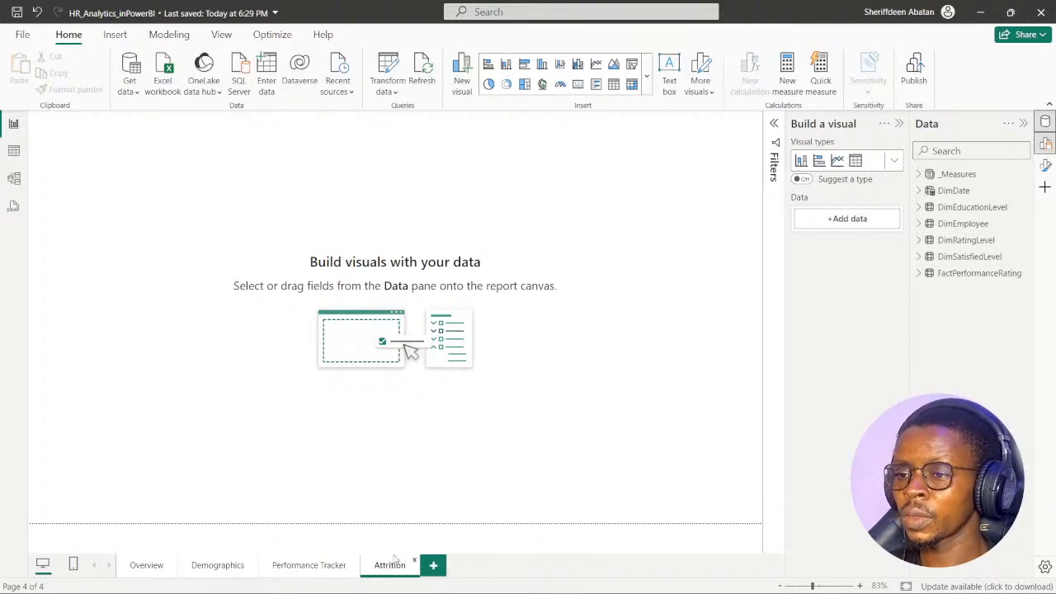
{"action": "mouse_move", "coordinate": [423, 591]}
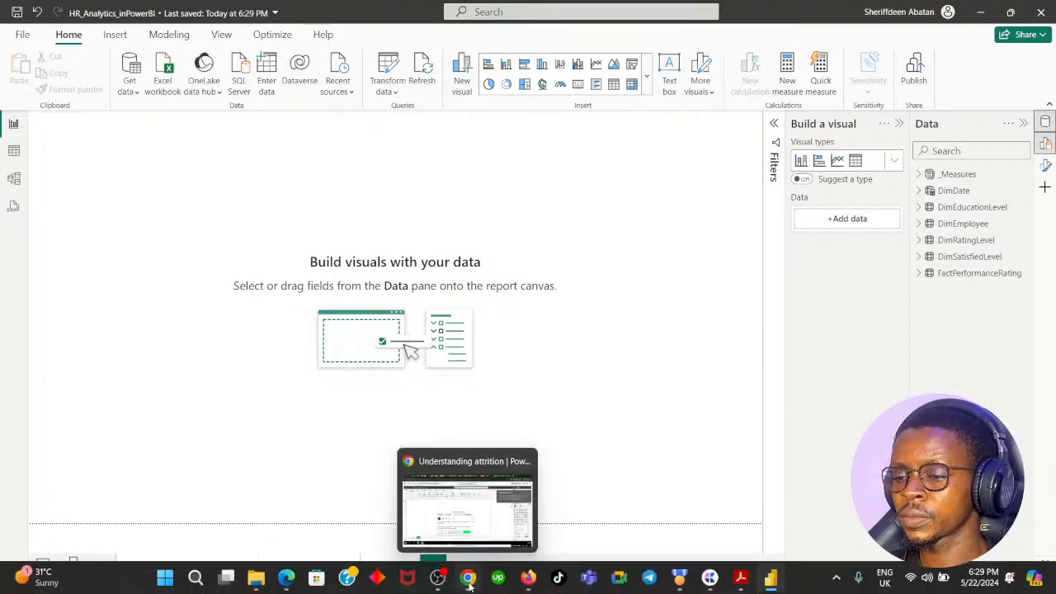
- Recheck the exercise's first instruction in the browser, and copy the %_Attrition card from the Overview page onto the Attrition page
{"action": "left_click", "coordinate": [467, 577]}
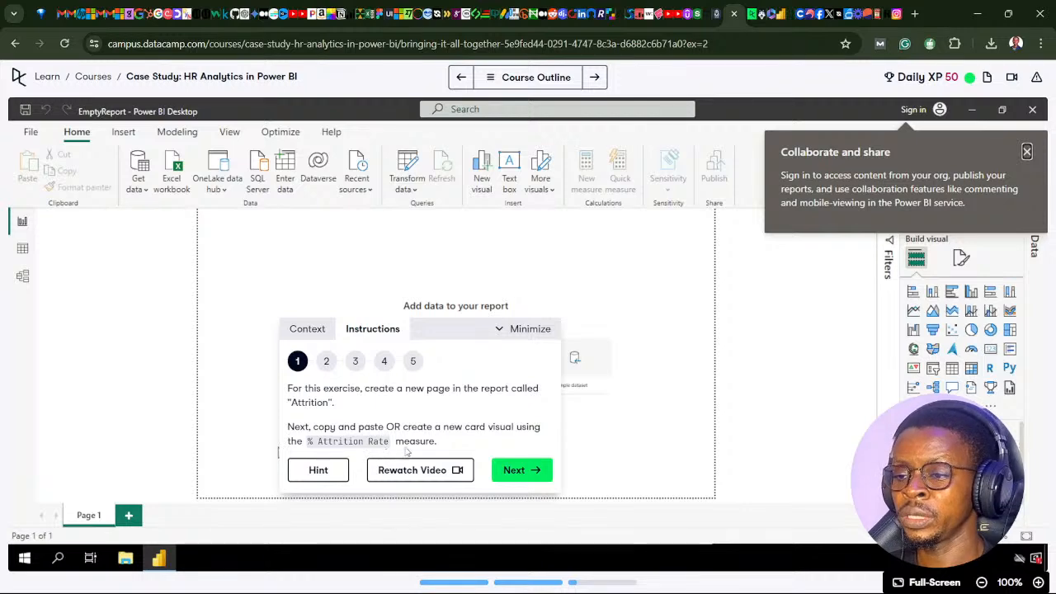
{"action": "left_click", "coordinate": [467, 584]}
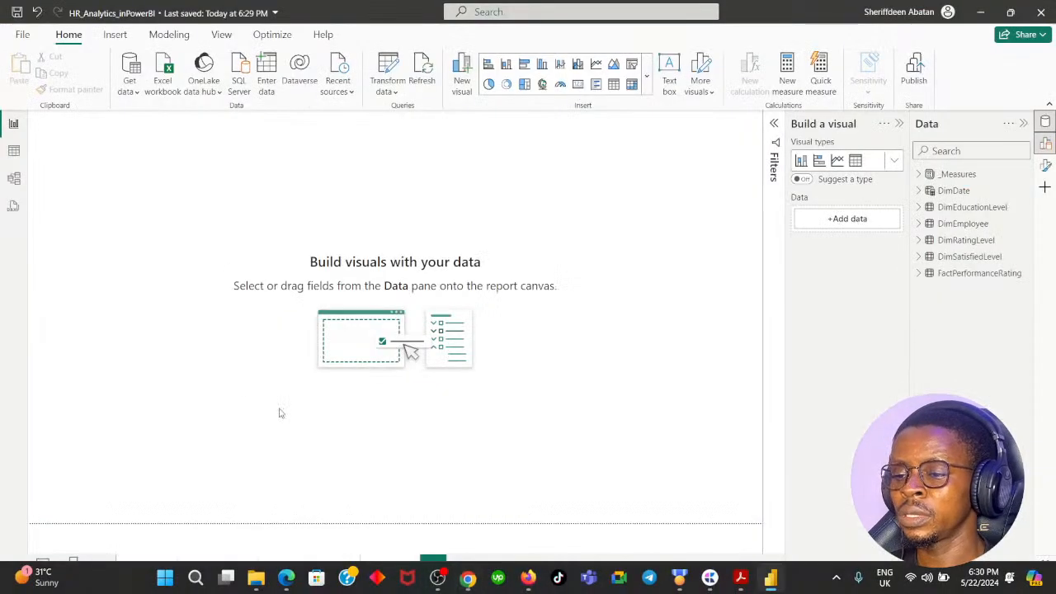
{"action": "left_click", "coordinate": [147, 565]}
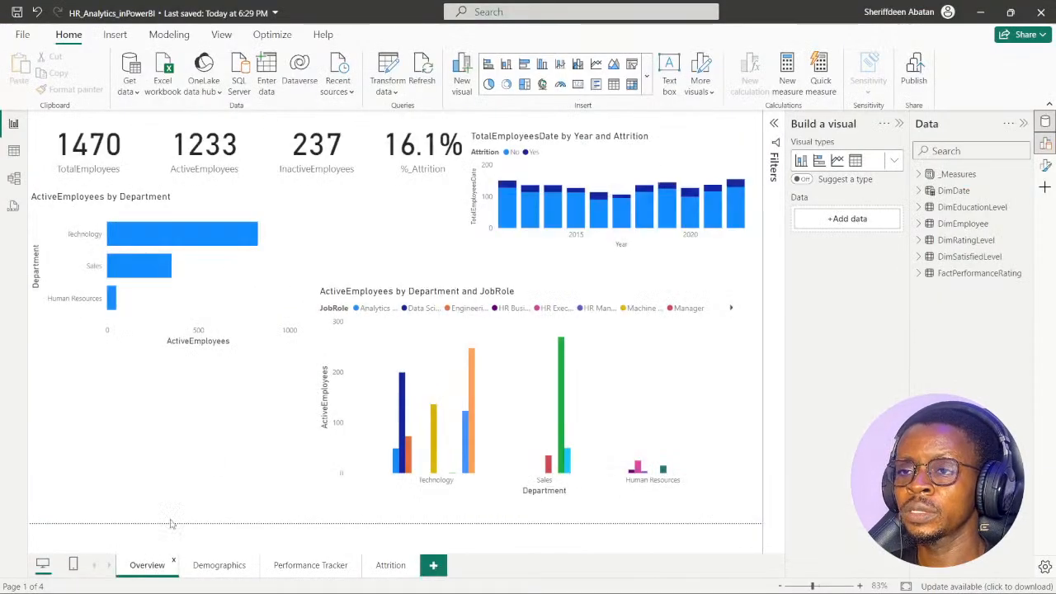
{"action": "left_click", "coordinate": [381, 120]}
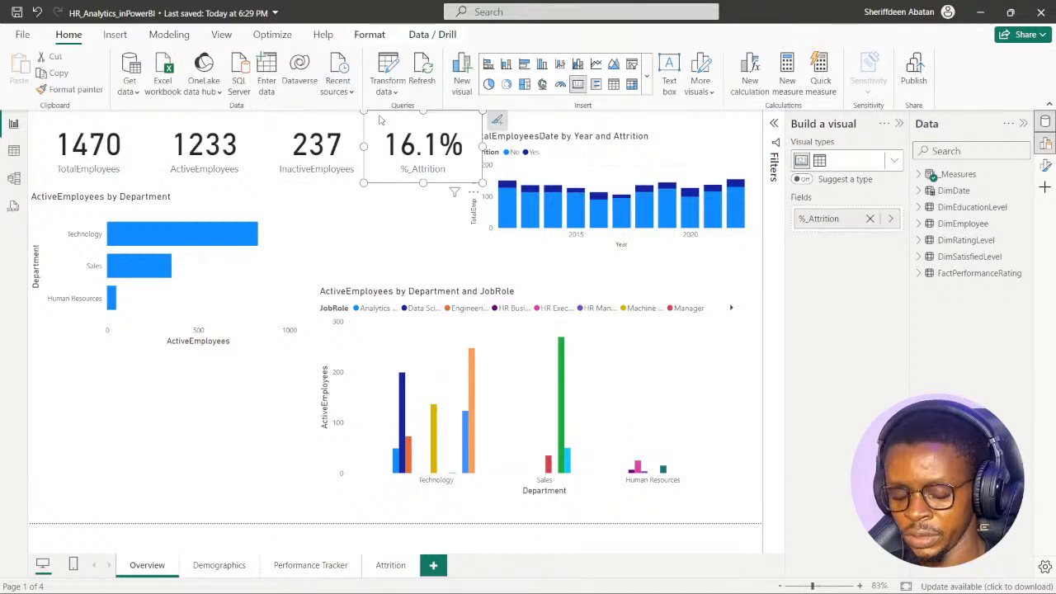
{"action": "left_click", "coordinate": [390, 565]}
{"action": "key", "text": "ctrl+v"}
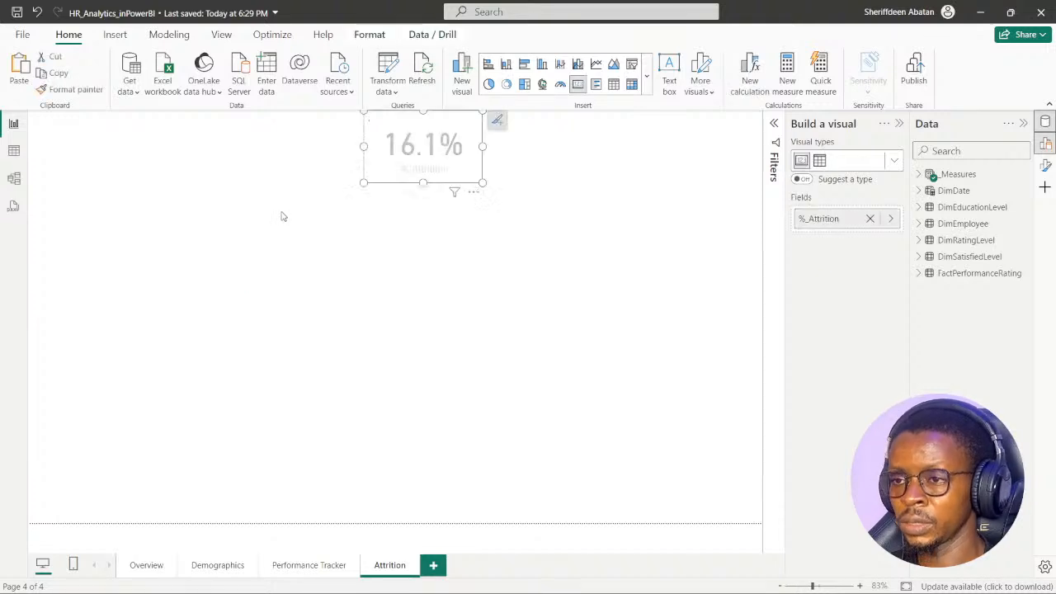
- Place the pasted %_Attrition card near the upper-left corner of the Attrition page, adjust its size, and save the report
{"action": "left_click_drag", "start_coordinate": [381, 186], "coordinate": [99, 198]}
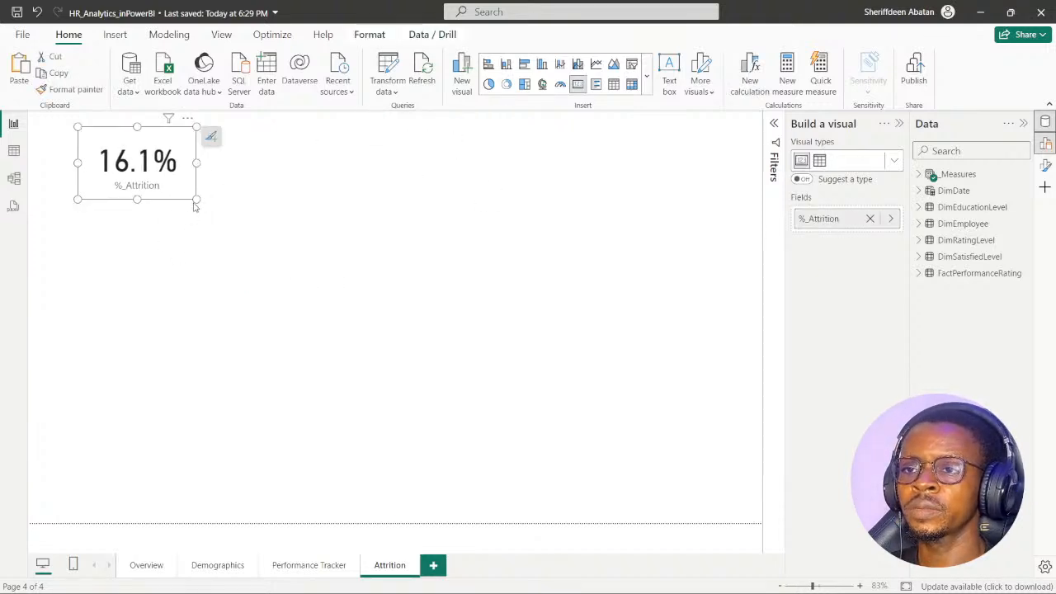
{"action": "left_click_drag", "start_coordinate": [194, 207], "coordinate": [221, 230]}
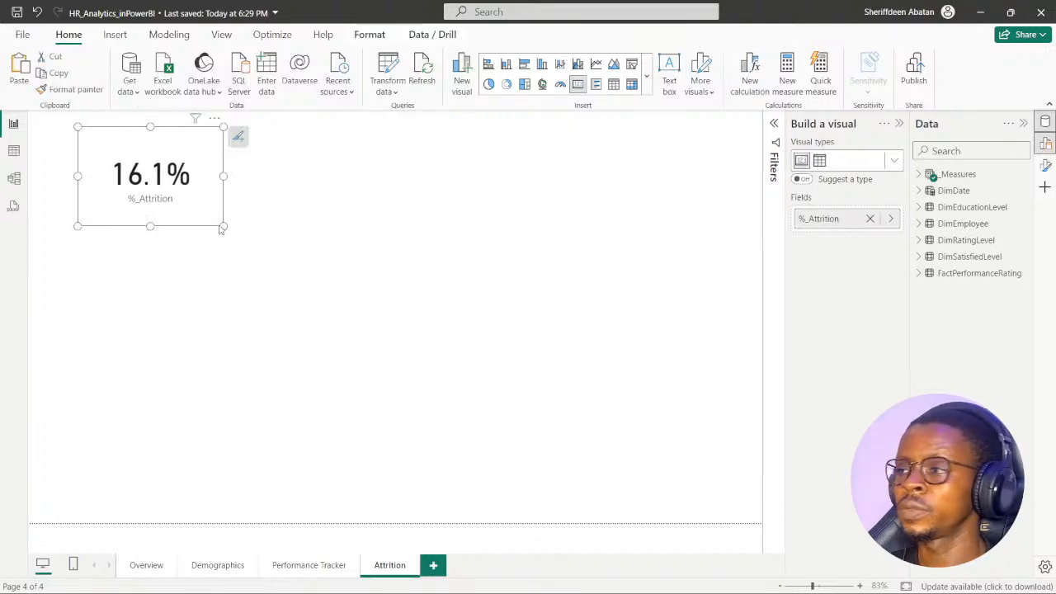
{"action": "left_click", "coordinate": [919, 175]}
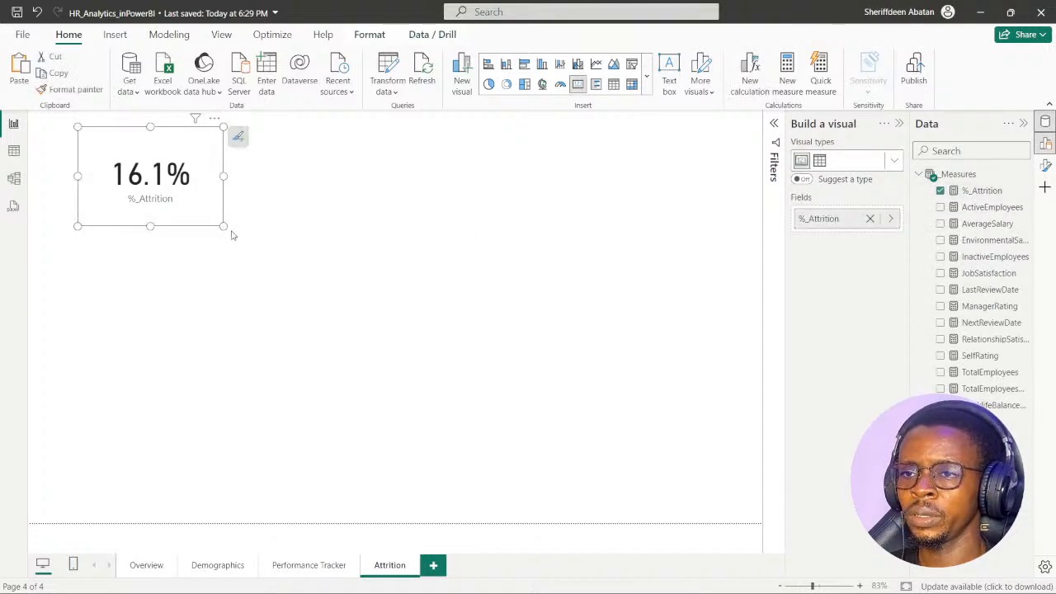
{"action": "left_click_drag", "start_coordinate": [224, 227], "coordinate": [164, 194]}
{"action": "left_click", "coordinate": [170, 280]}
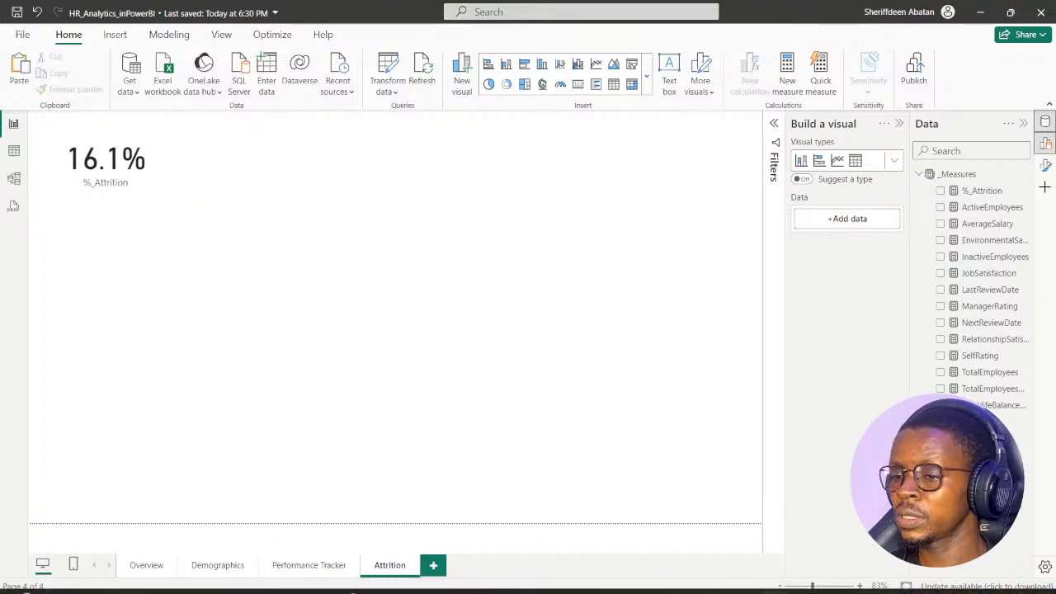
- Advance the DataCamp exercise in the browser to its second instruction, read it, and return to the report in Power BI Desktop
{"action": "left_click", "coordinate": [467, 588]}
{"action": "left_click", "coordinate": [520, 469]}
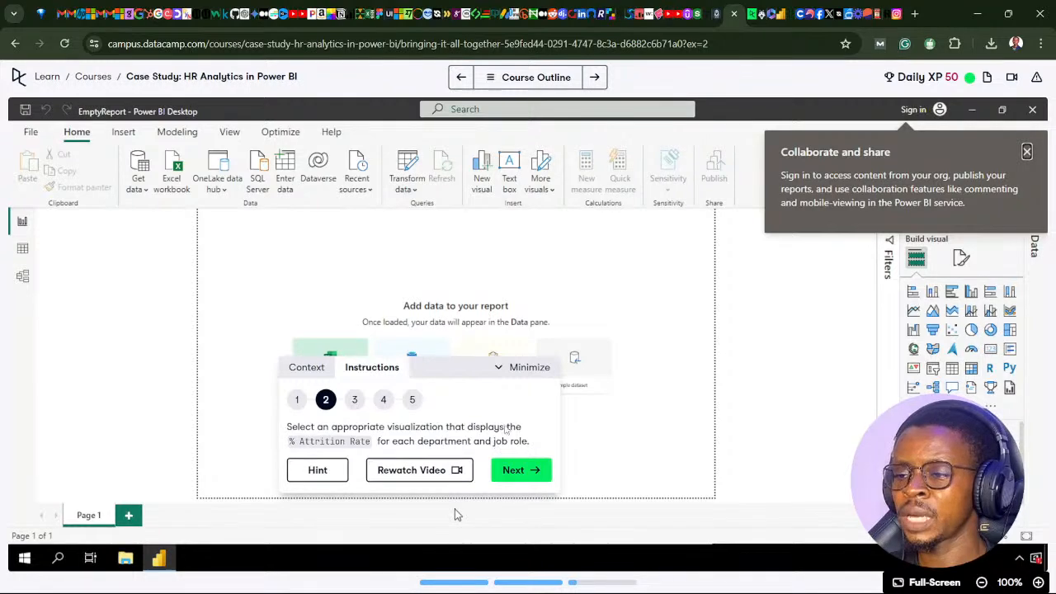
{"action": "mouse_move", "coordinate": [355, 584]}
{"action": "left_click", "coordinate": [468, 585]}
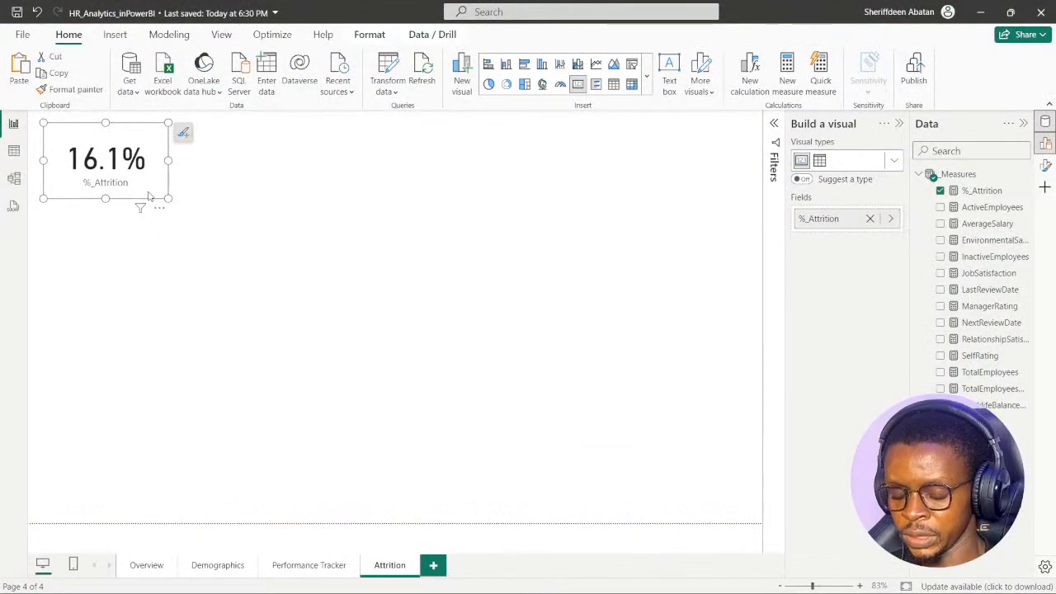
{"action": "left_click", "coordinate": [255, 269]}
{"action": "key", "text": "ctrl+v"}
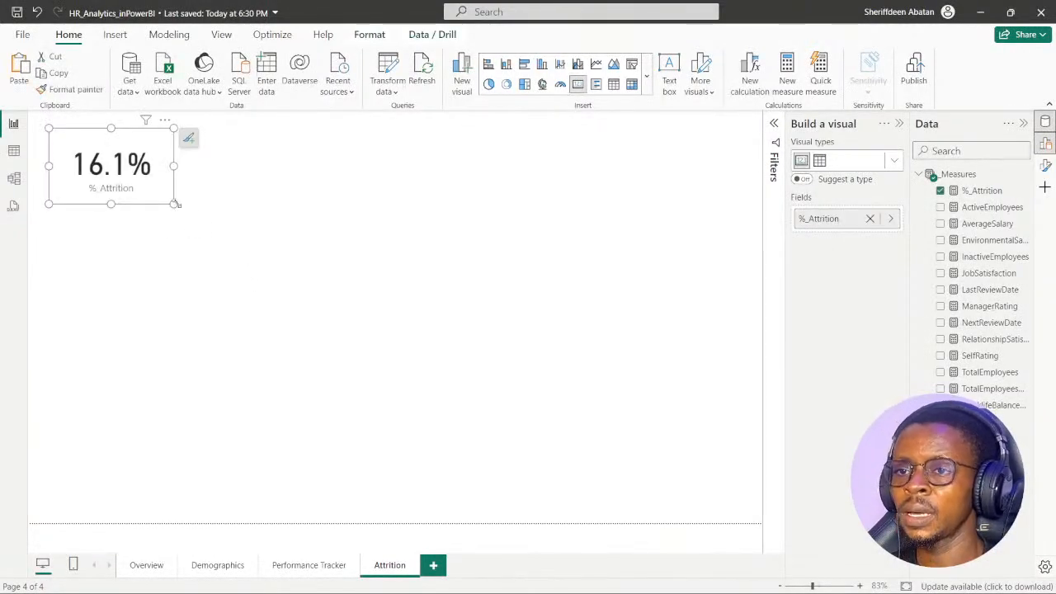
{"action": "left_click_drag", "start_coordinate": [175, 203], "coordinate": [486, 362]}
{"action": "left_click_drag", "start_coordinate": [386, 298], "coordinate": [419, 293]}
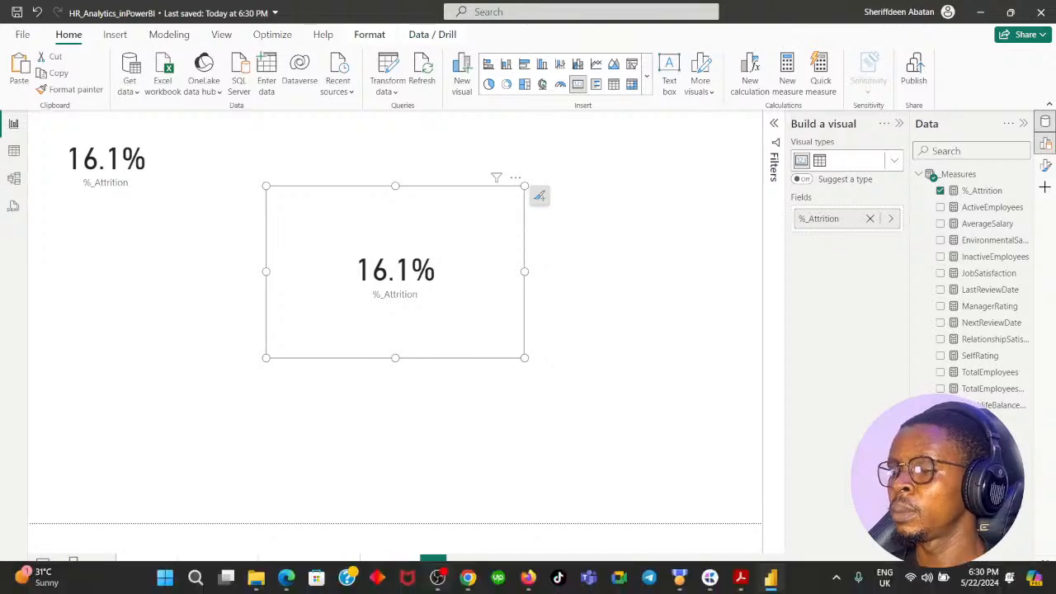
{"action": "left_click", "coordinate": [468, 577]}
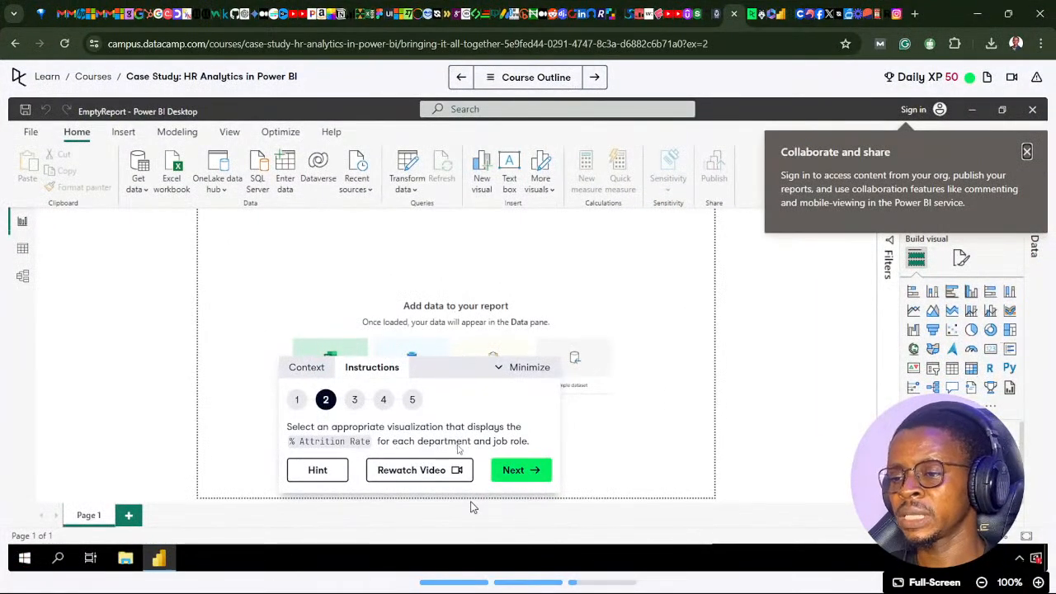
{"action": "left_click", "coordinate": [468, 578]}
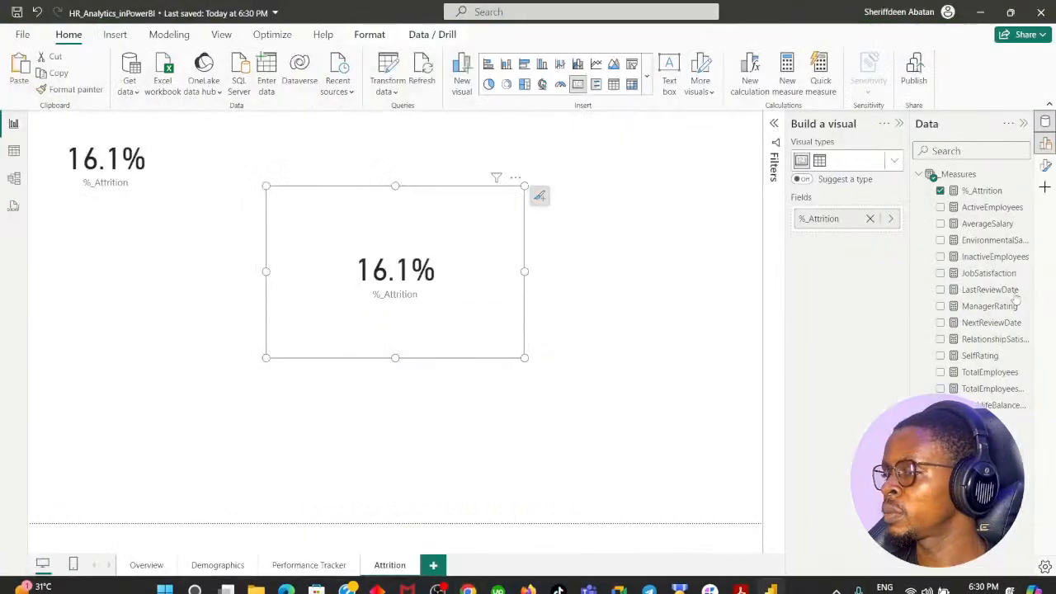
{"action": "left_click", "coordinate": [919, 176]}
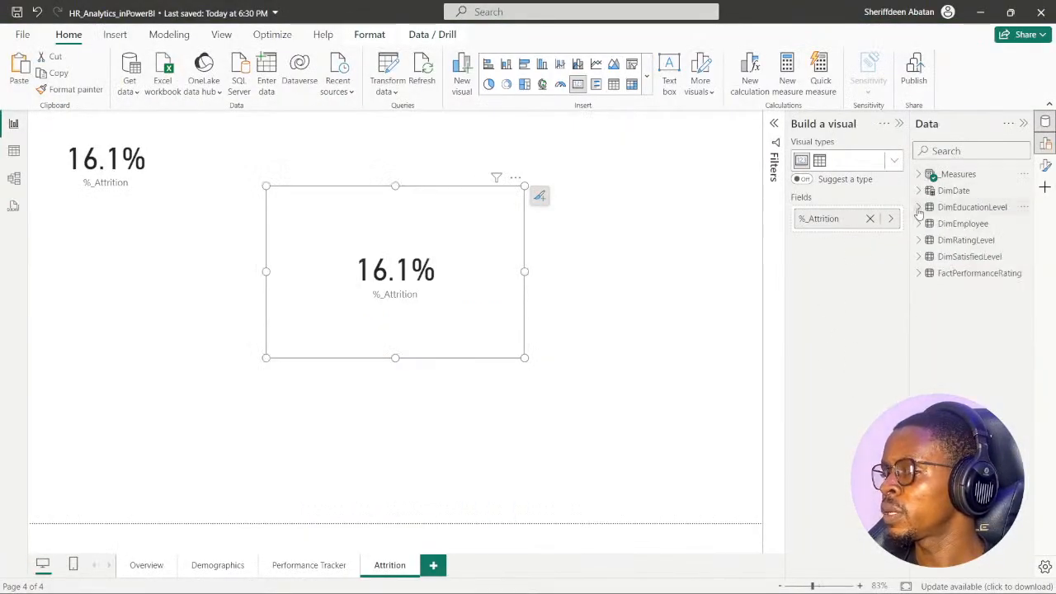
{"action": "left_click", "coordinate": [918, 207]}
{"action": "left_click", "coordinate": [918, 207]}
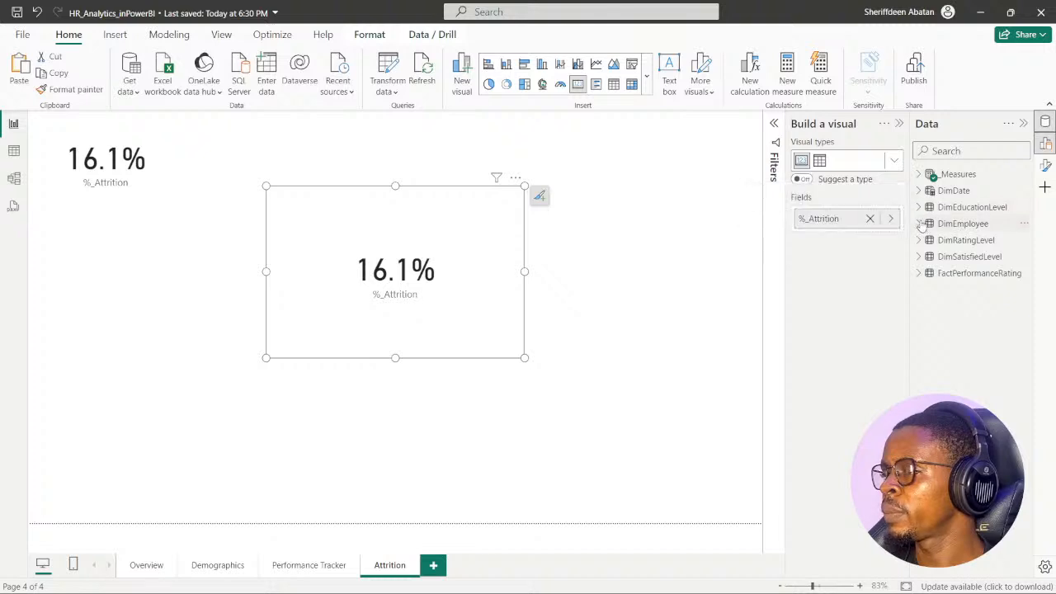
{"action": "left_click", "coordinate": [920, 224]}
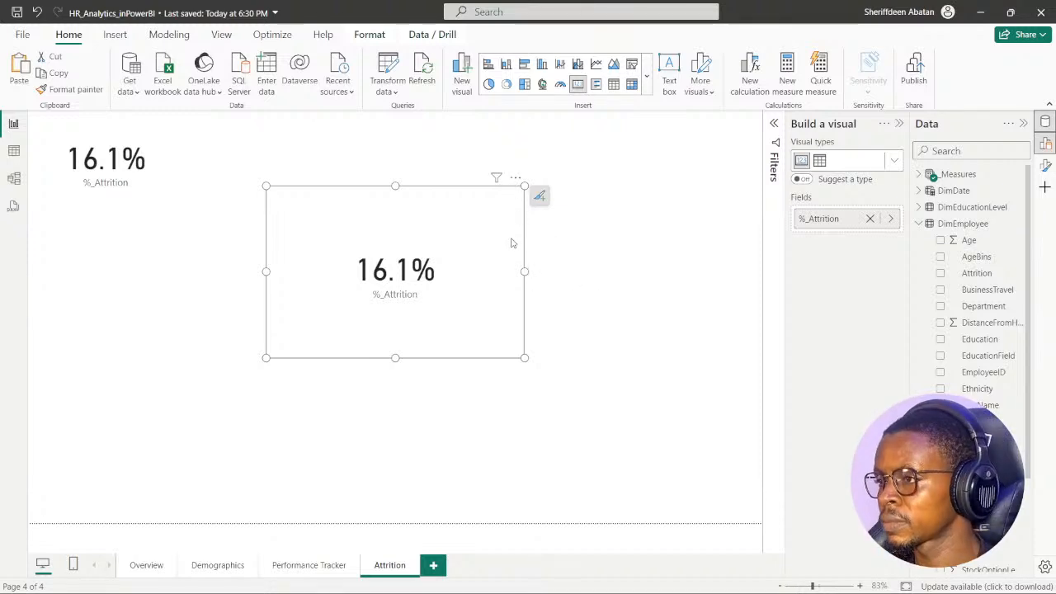
{"action": "key", "text": "Delete"}
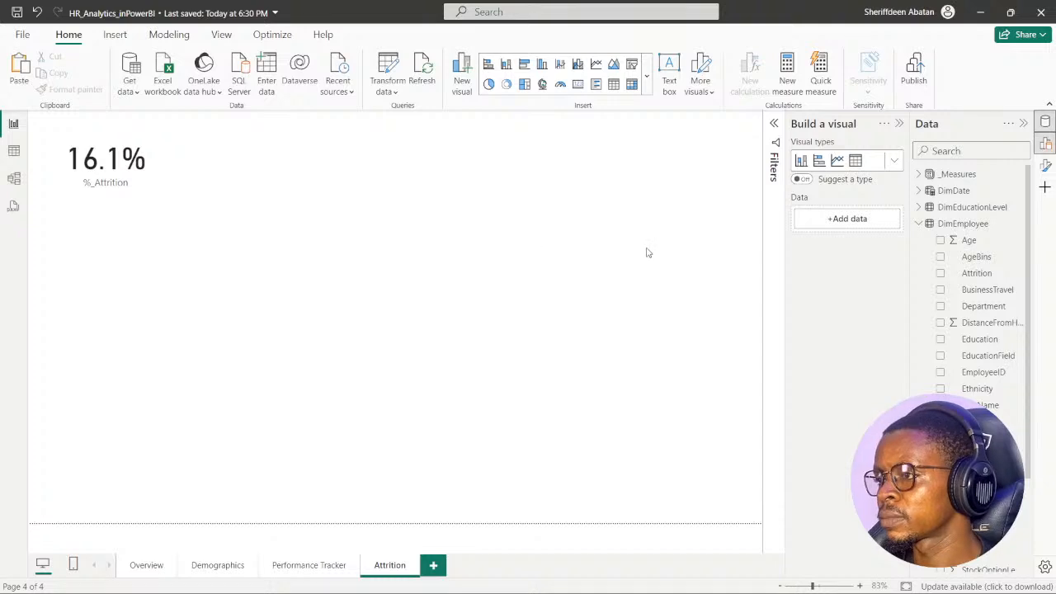
- Add a new visual with the %_Attrition measure to the Attrition page and clear the measure from it, leaving an empty placeholder
{"action": "left_click", "coordinate": [918, 175]}
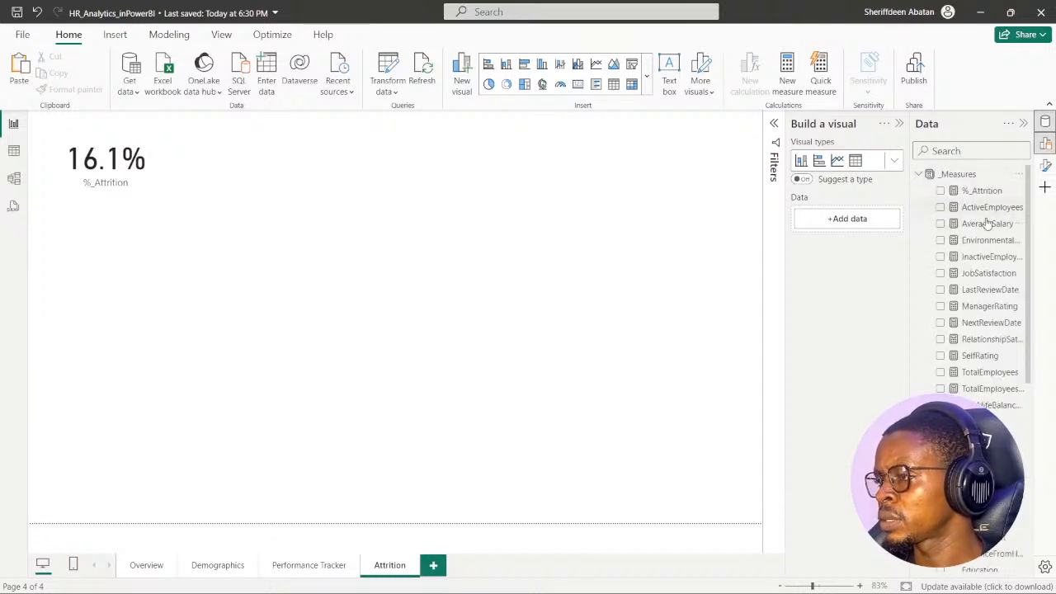
{"action": "left_click", "coordinate": [940, 190]}
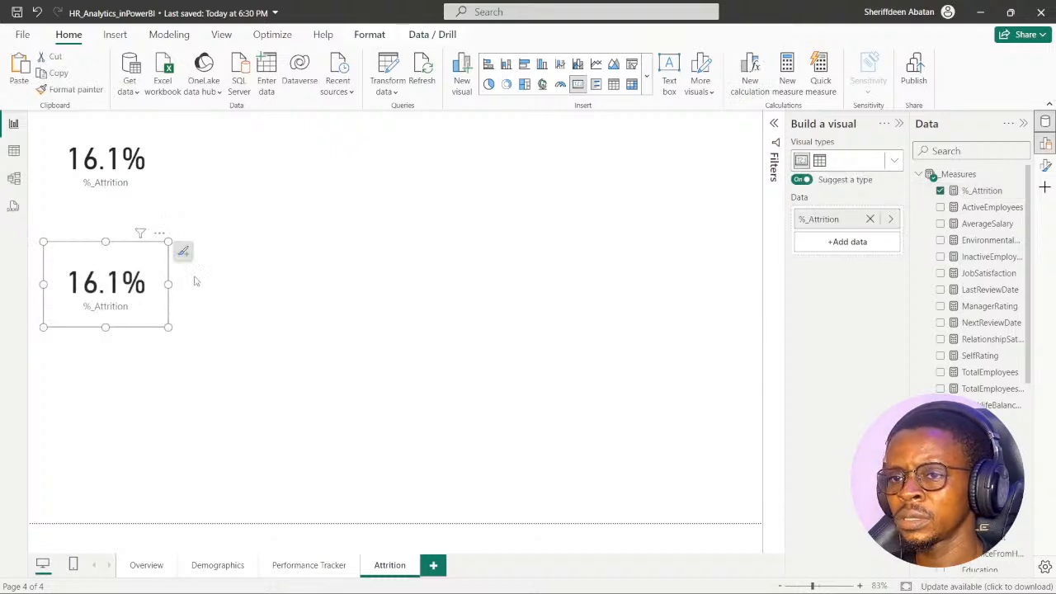
{"action": "left_click", "coordinate": [940, 191]}
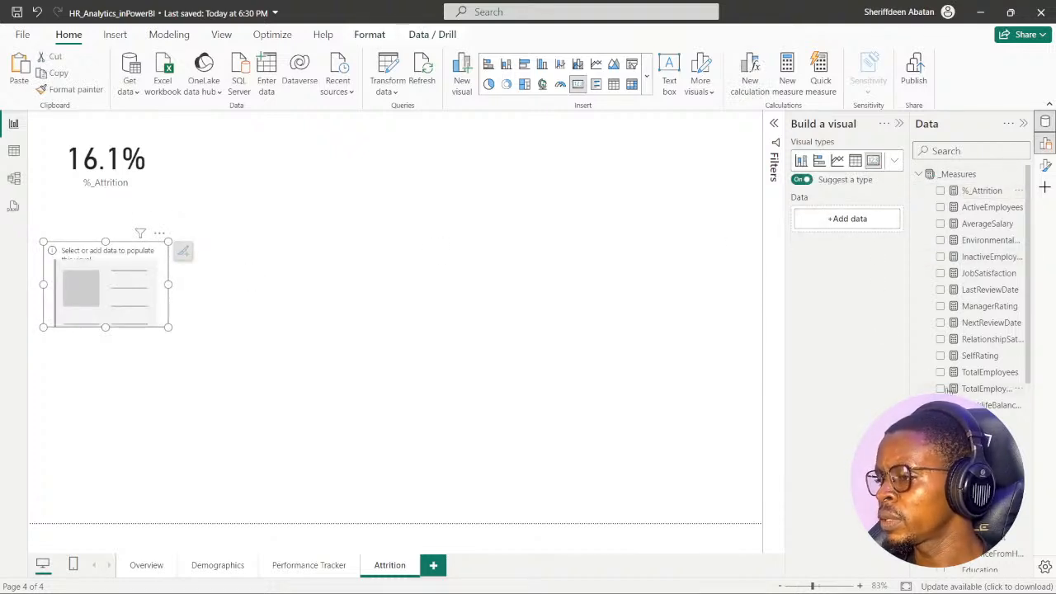
{"action": "left_click", "coordinate": [918, 174]}
- Move the empty visual to the middle of the page below the card and enlarge it to about half the page width
{"action": "left_click_drag", "start_coordinate": [159, 259], "coordinate": [422, 240]}
{"action": "left_click_drag", "start_coordinate": [432, 309], "coordinate": [606, 420]}
{"action": "left_click_drag", "start_coordinate": [528, 237], "coordinate": [421, 228]}
{"action": "left_click_drag", "start_coordinate": [501, 417], "coordinate": [551, 442]}
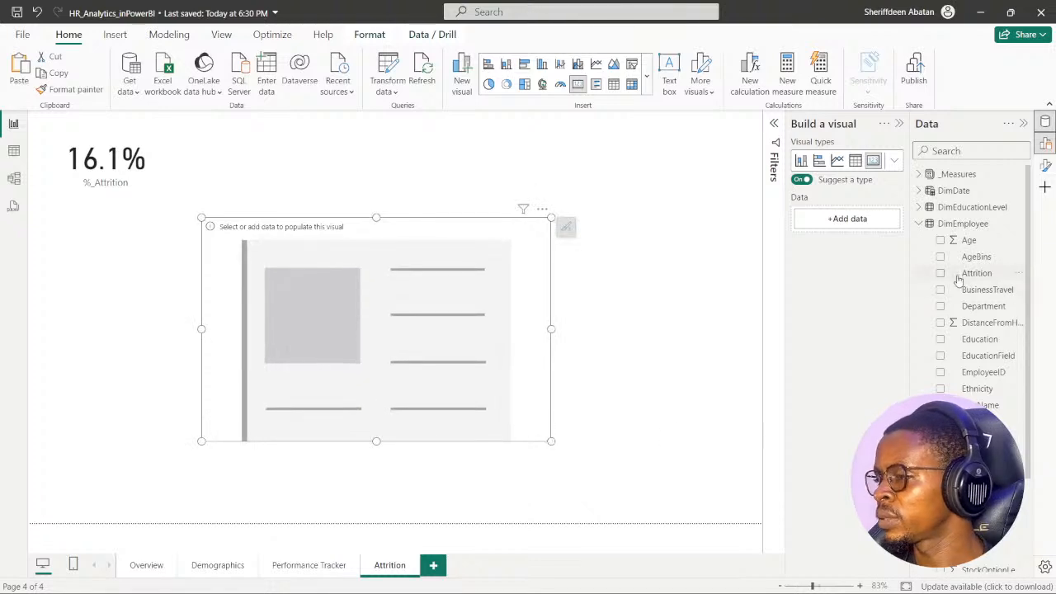
- Build a bar chart of %_Attrition by Department in the empty visual, enlarge it over most of the page, and make the card smaller
{"action": "left_click", "coordinate": [941, 309]}
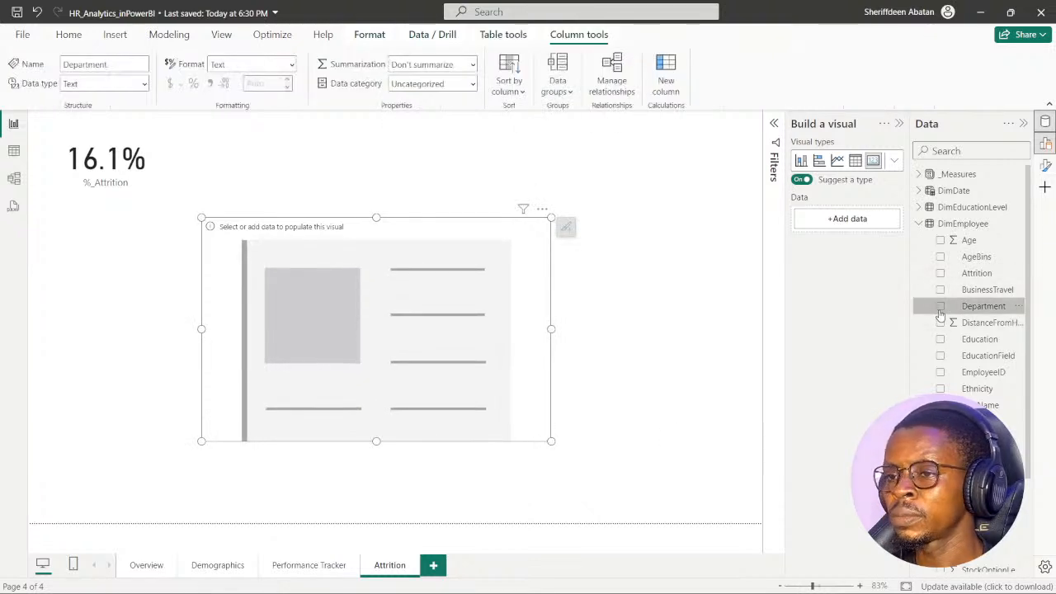
{"action": "left_click", "coordinate": [940, 307]}
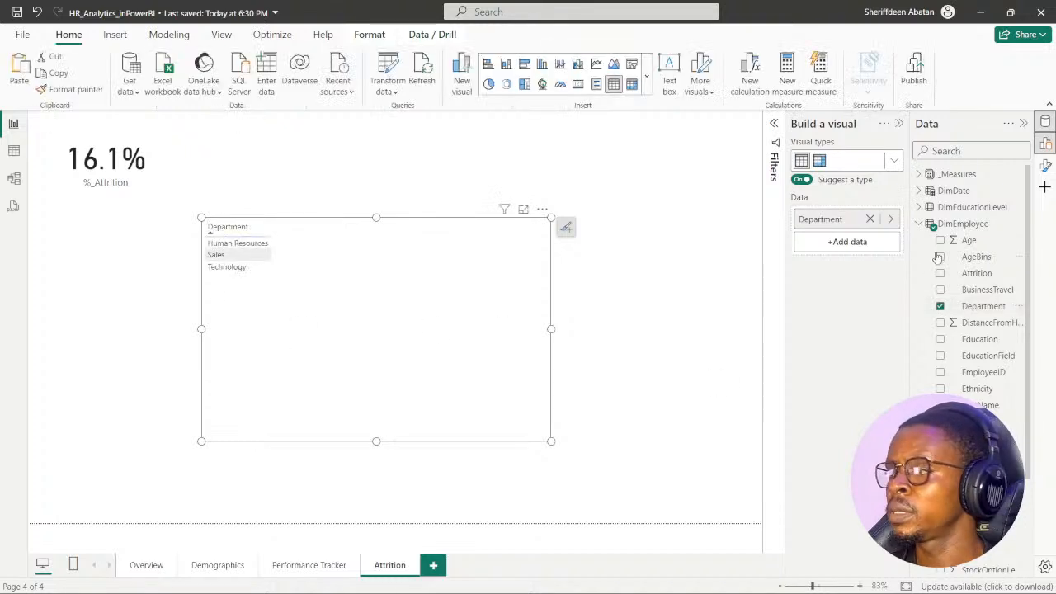
{"action": "left_click", "coordinate": [919, 223]}
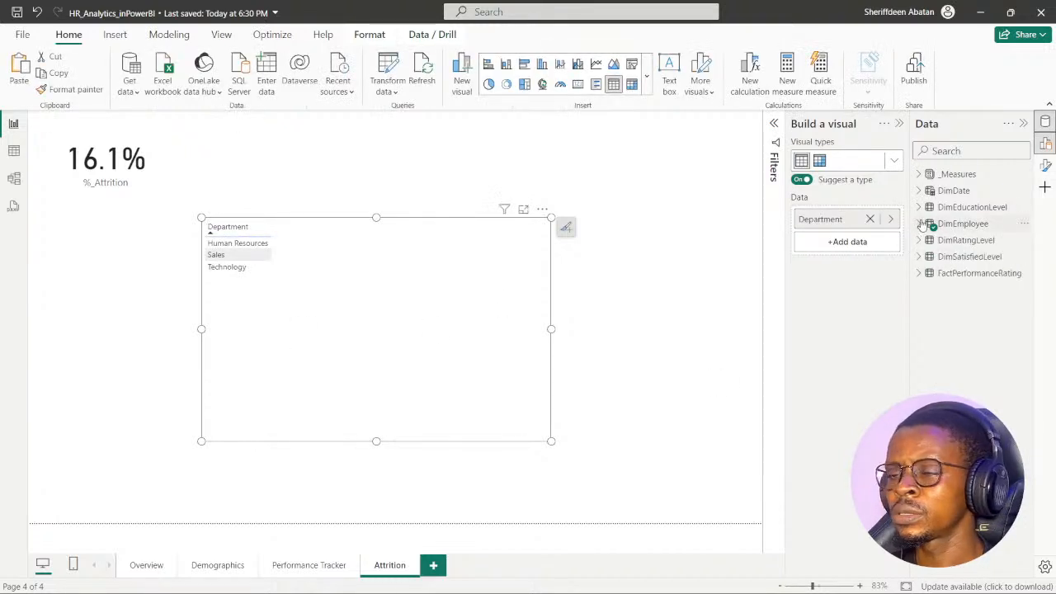
{"action": "left_click", "coordinate": [919, 174]}
{"action": "left_click", "coordinate": [940, 190]}
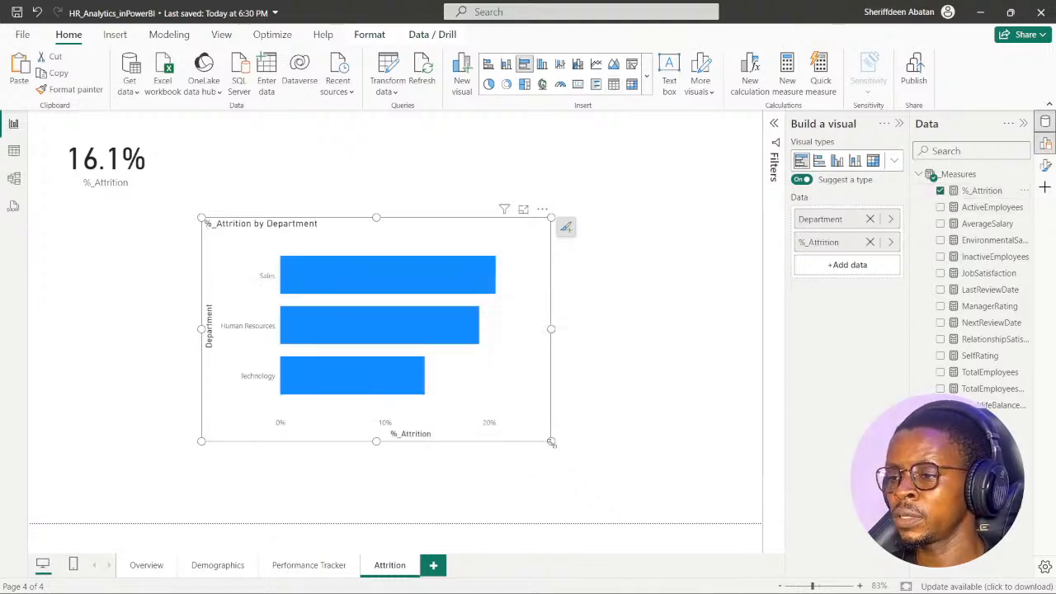
{"action": "left_click_drag", "start_coordinate": [550, 442], "coordinate": [681, 487]}
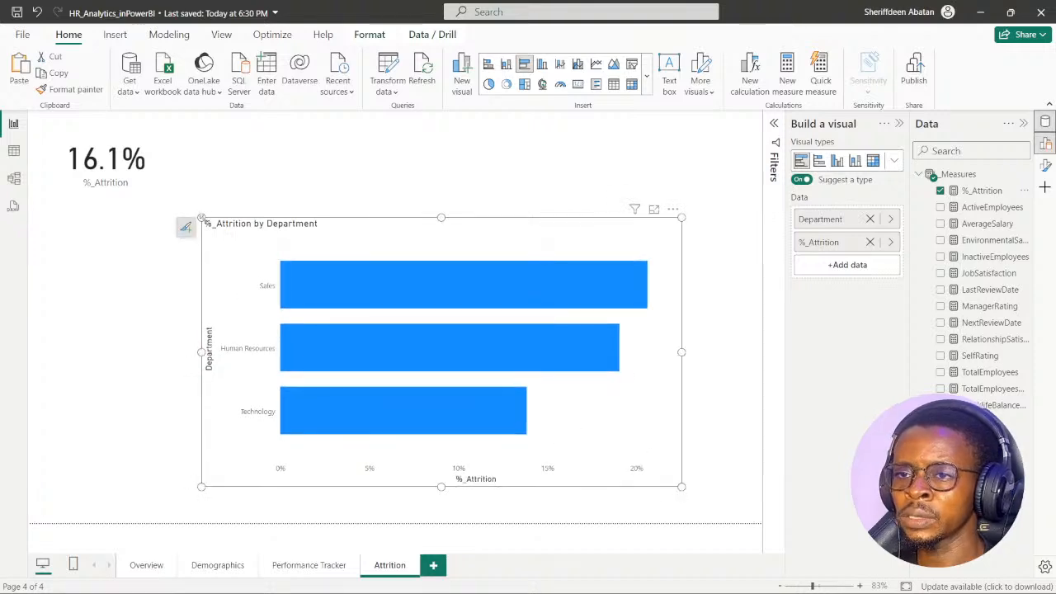
{"action": "left_click_drag", "start_coordinate": [201, 218], "coordinate": [133, 183]}
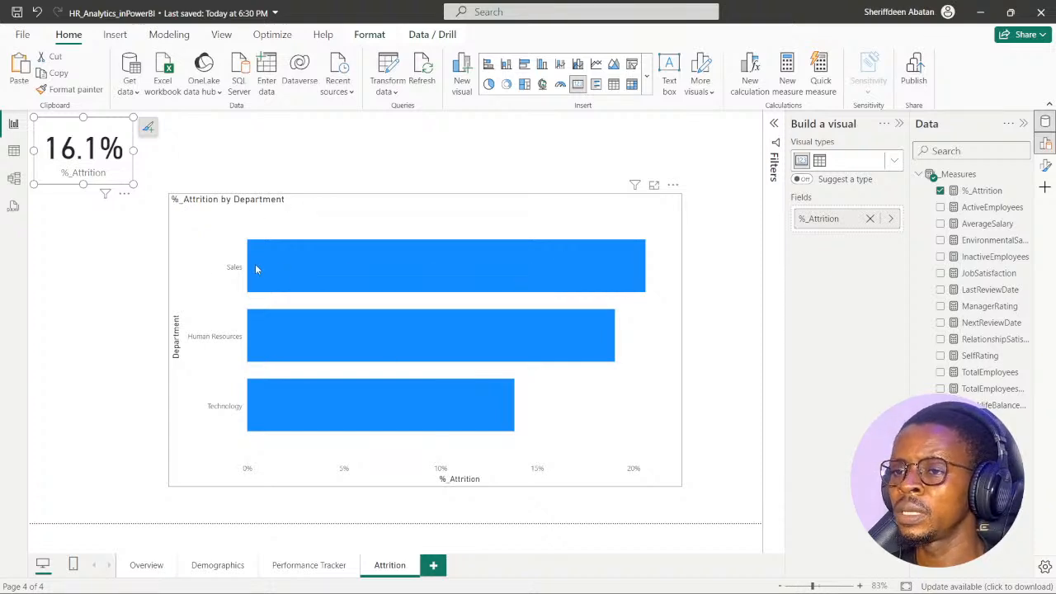
- Examine the attrition rate of the Sales, Human Resources and Technology bars in the department chart
{"action": "mouse_move", "coordinate": [361, 273]}
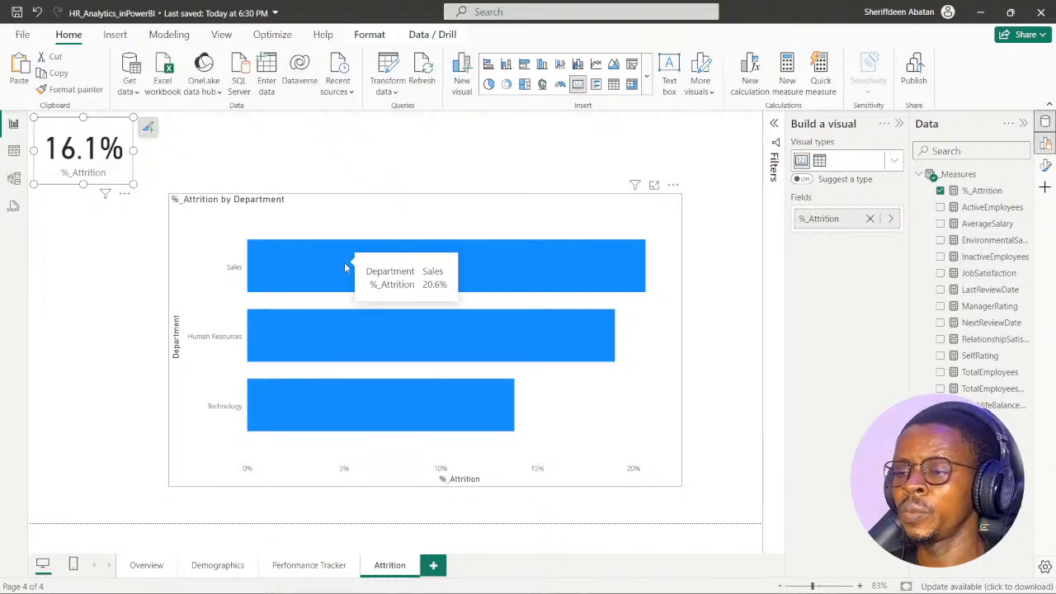
{"action": "mouse_move", "coordinate": [451, 351]}
{"action": "mouse_move", "coordinate": [467, 419]}
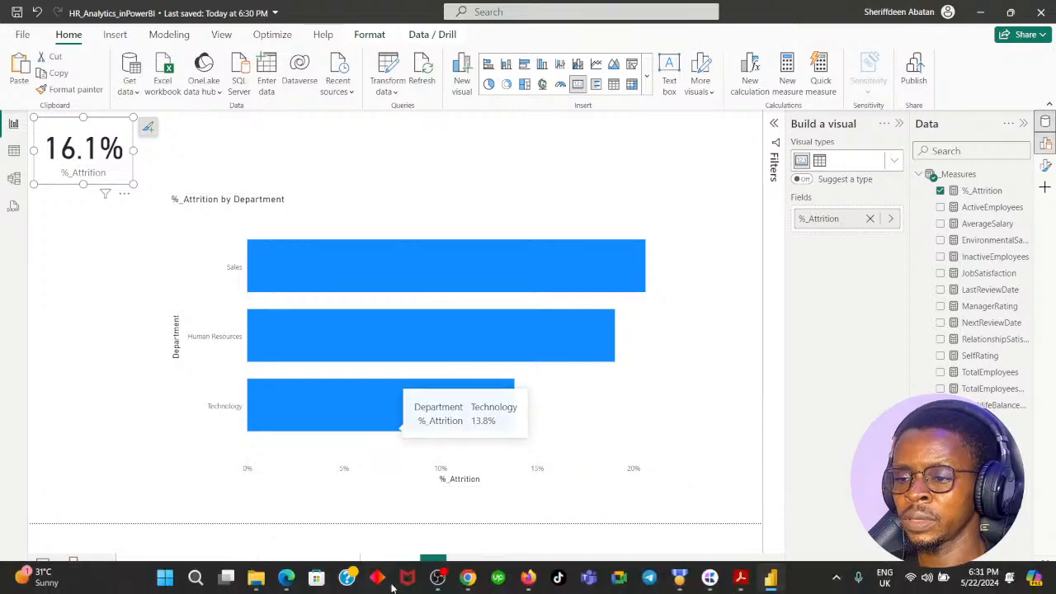
- Check instruction 2 of the DataCamp exercise in Chrome and add JobRole from DimEmployee to the %_Attrition by Department chart in Power BI
{"action": "left_click", "coordinate": [468, 579]}
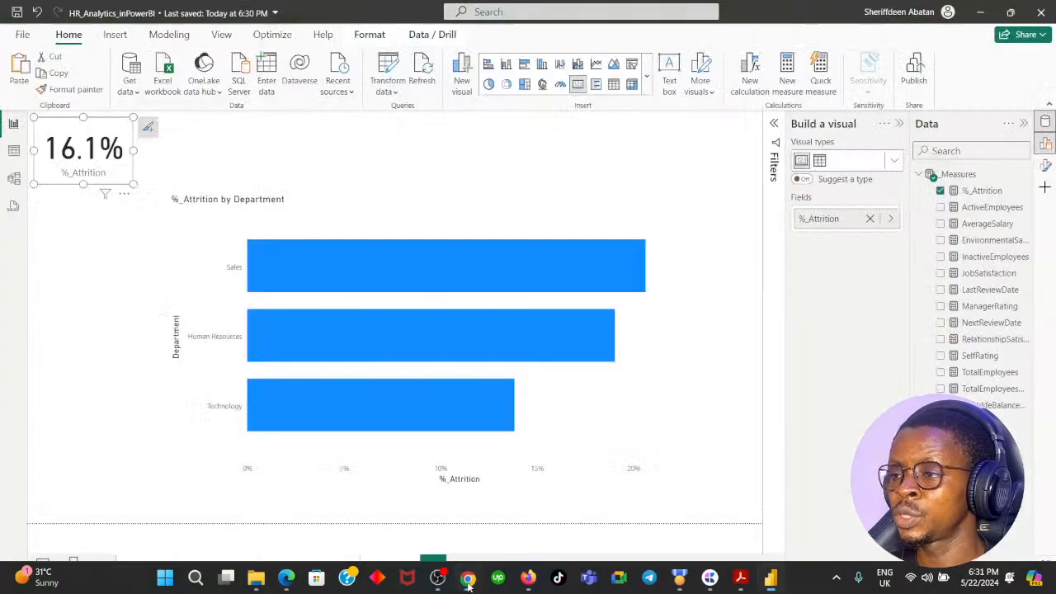
{"action": "left_click", "coordinate": [467, 579]}
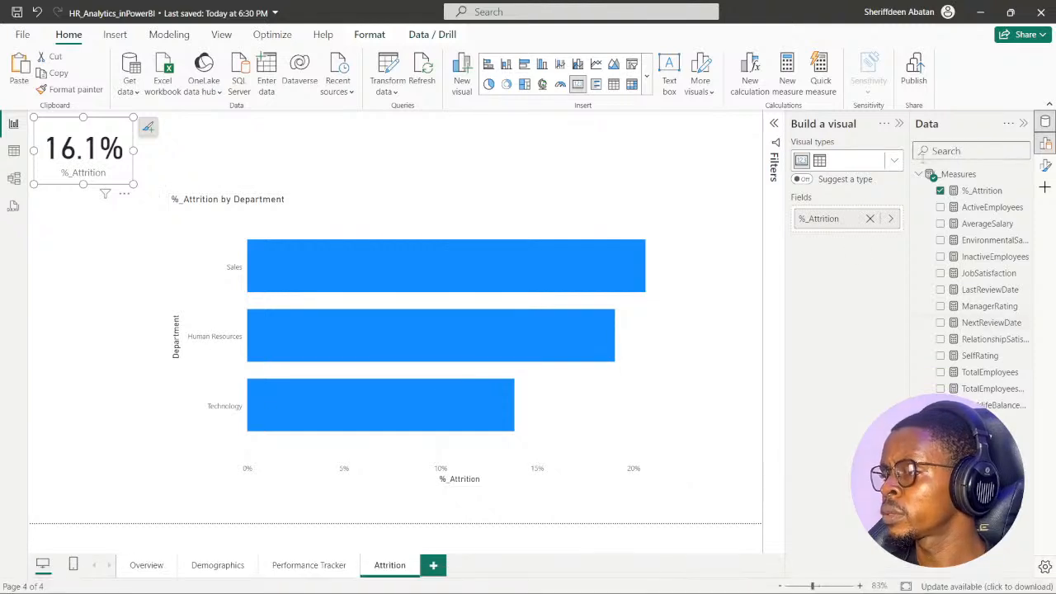
{"action": "left_click", "coordinate": [919, 174]}
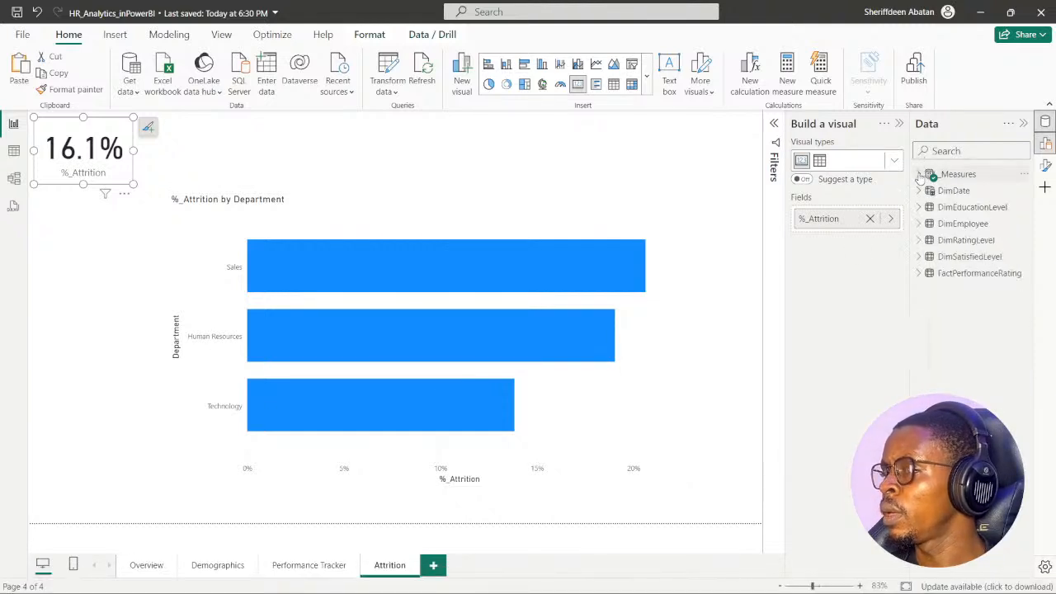
{"action": "left_click", "coordinate": [919, 223]}
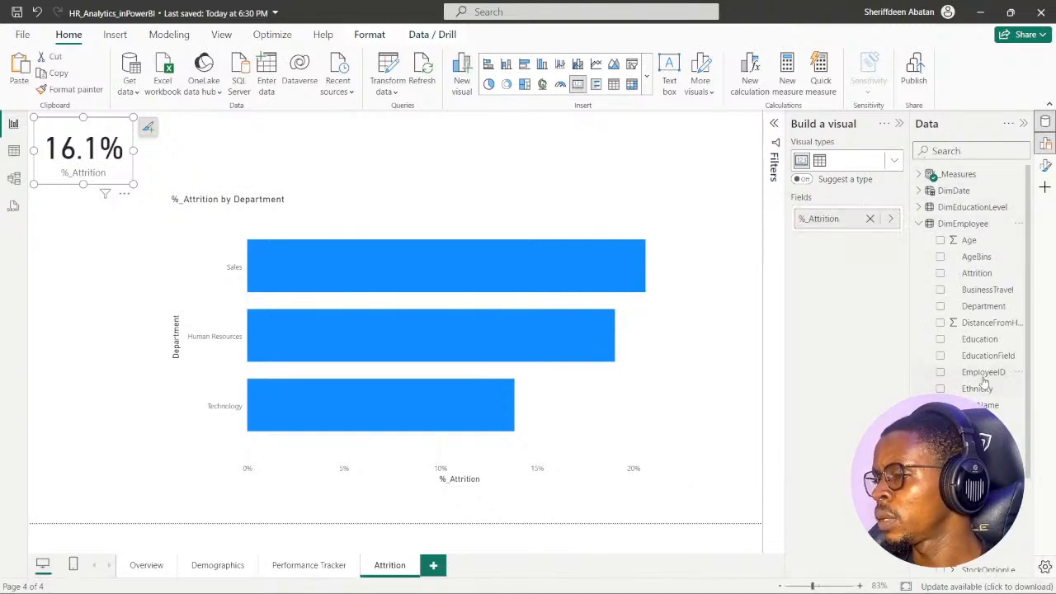
{"action": "scroll", "coordinate": [983, 381], "scroll_direction": "down", "scroll_amount": 3}
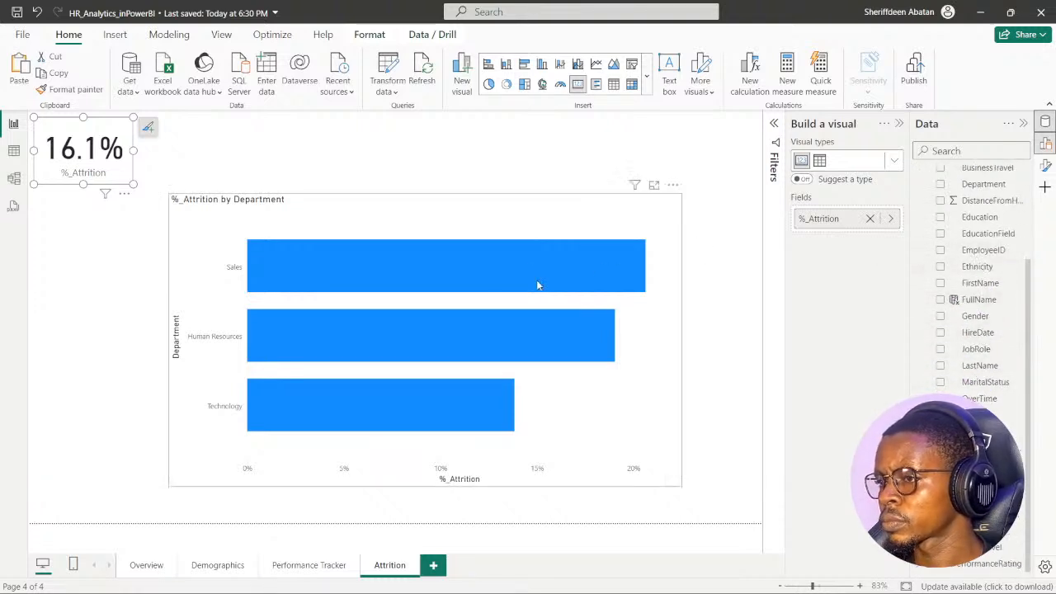
{"action": "left_click", "coordinate": [576, 221]}
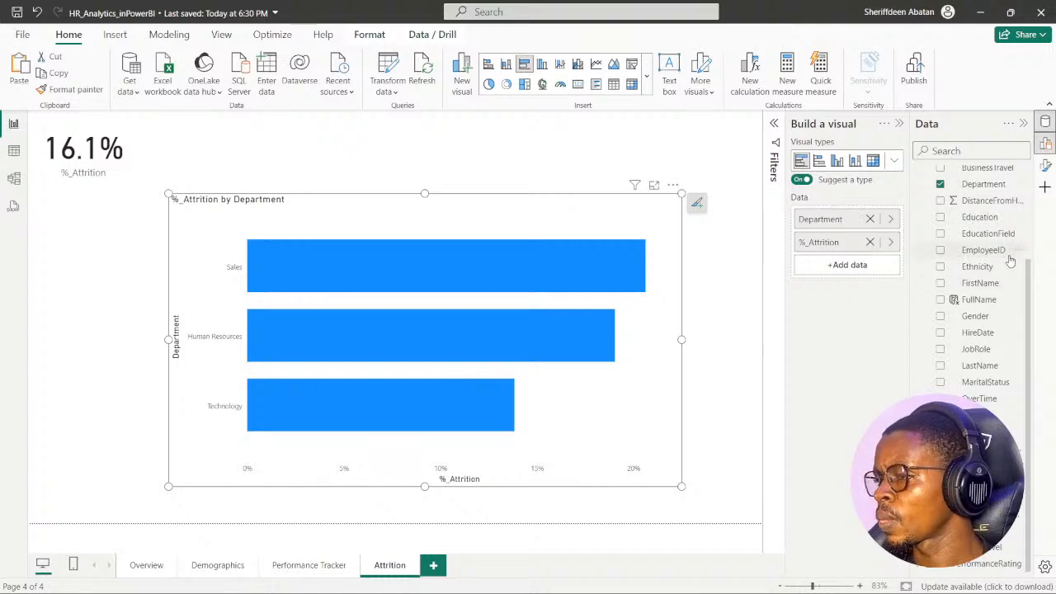
{"action": "scroll", "coordinate": [982, 304], "scroll_direction": "up", "scroll_amount": 3}
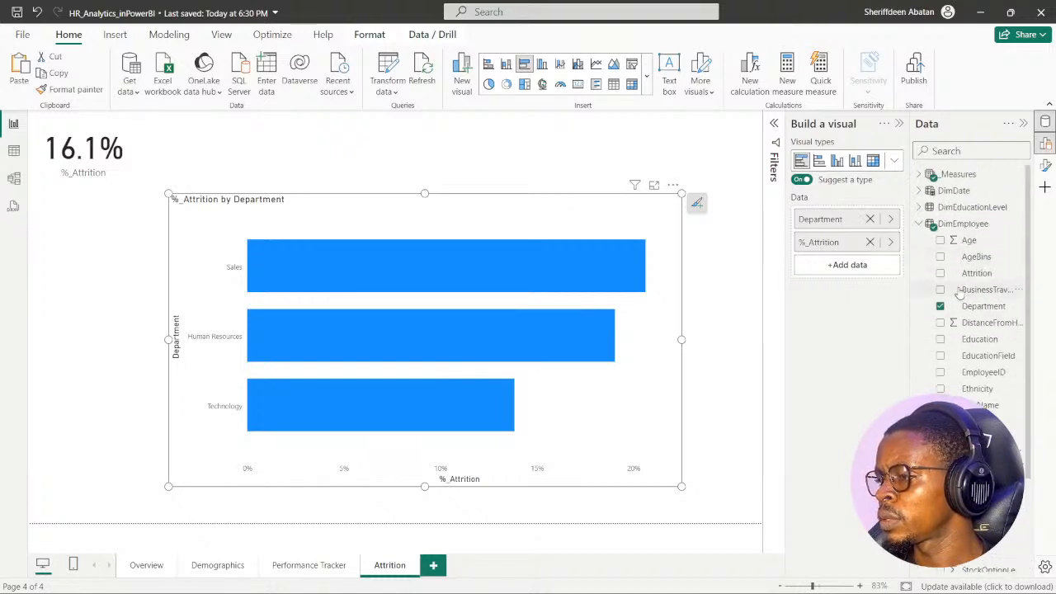
{"action": "scroll", "coordinate": [966, 301], "scroll_direction": "down", "scroll_amount": 3}
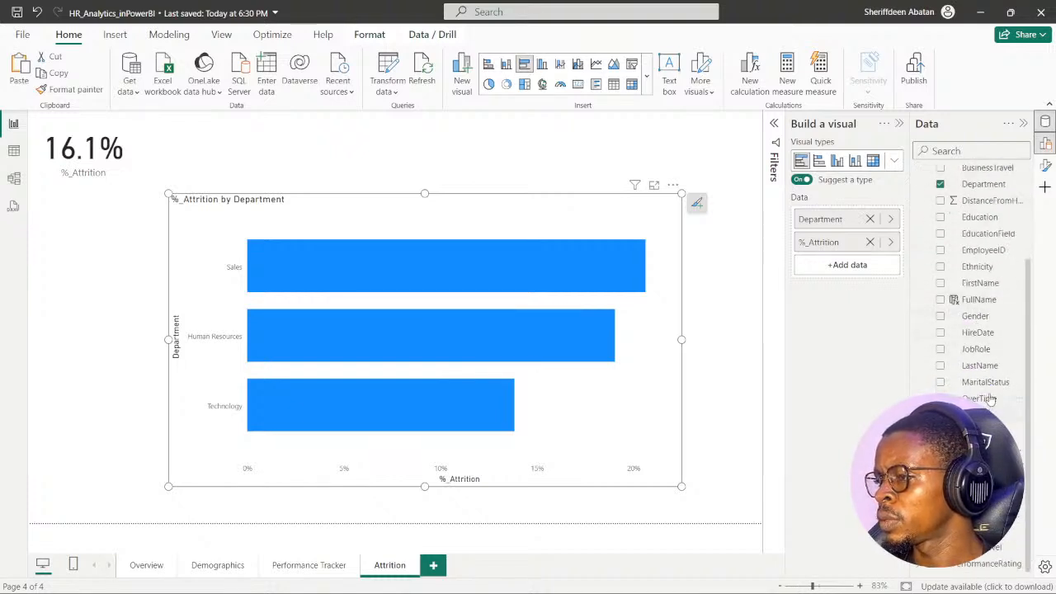
{"action": "left_click", "coordinate": [940, 350]}
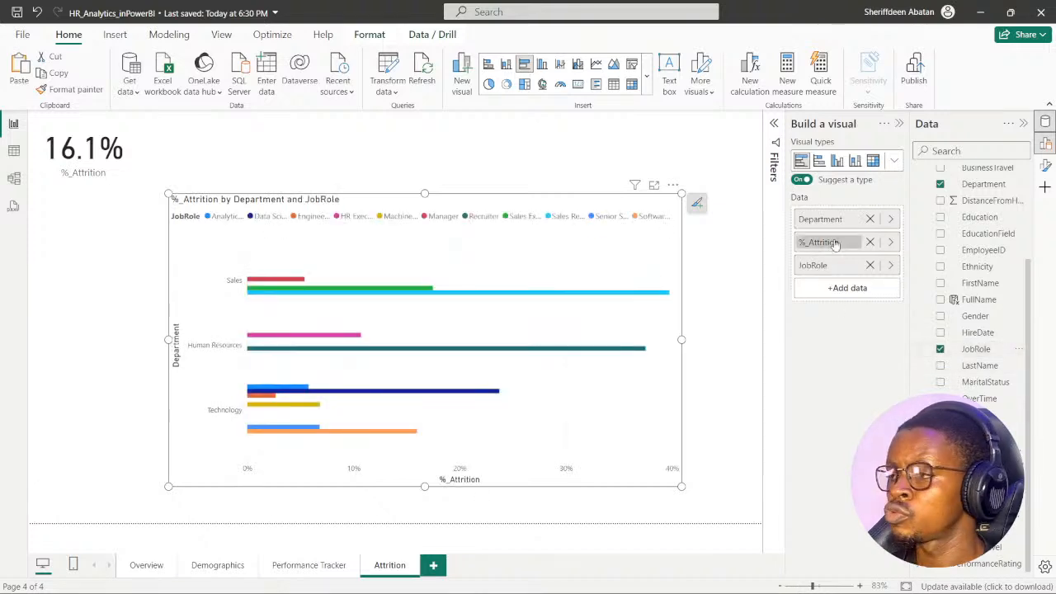
{"action": "scroll", "coordinate": [918, 235], "scroll_direction": "up", "scroll_amount": 3}
{"action": "left_click", "coordinate": [918, 224]}
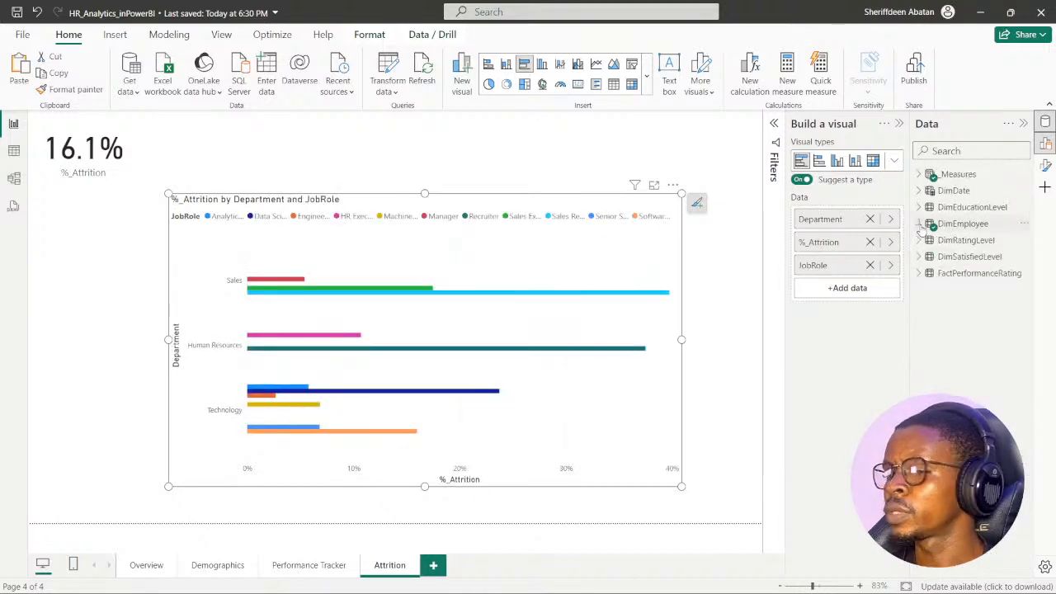
- Change the department and job role chart to a clustered column chart, and widen and reposition it slightly
{"action": "left_click", "coordinate": [897, 162]}
{"action": "left_click", "coordinate": [862, 183]}
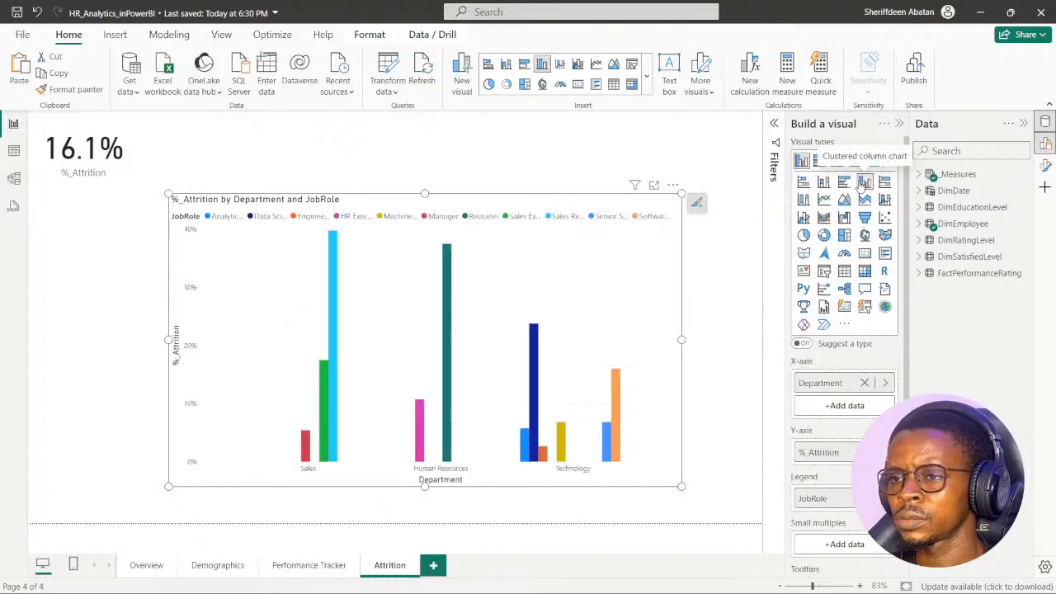
{"action": "left_click_drag", "start_coordinate": [169, 487], "coordinate": [133, 477]}
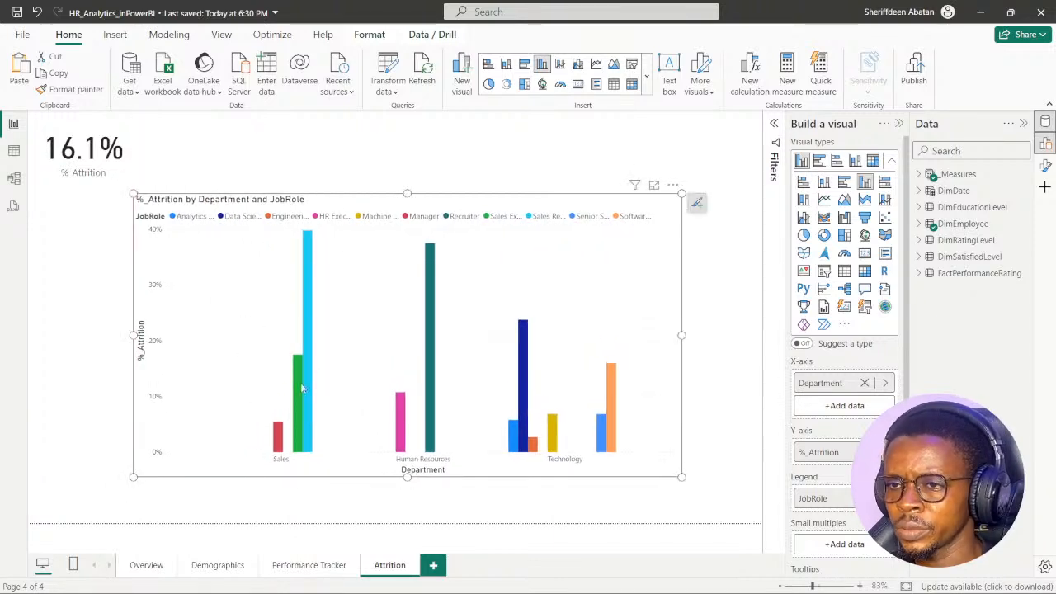
{"action": "left_click_drag", "start_coordinate": [380, 200], "coordinate": [388, 198]}
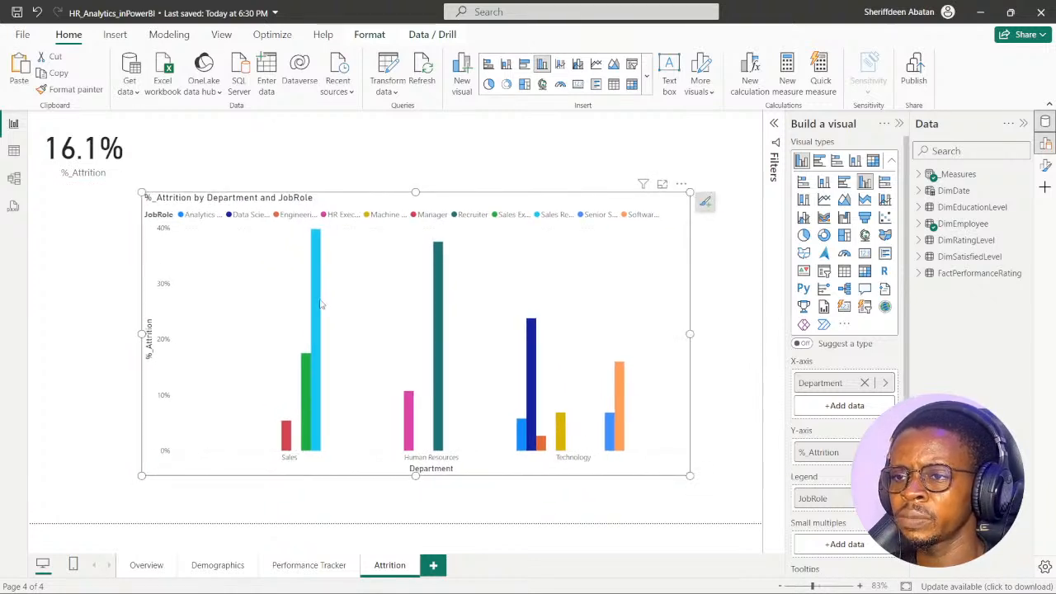
- Examine the attrition rates of the job role columns within Sales, Human Resources and Technology
{"action": "mouse_move", "coordinate": [316, 298]}
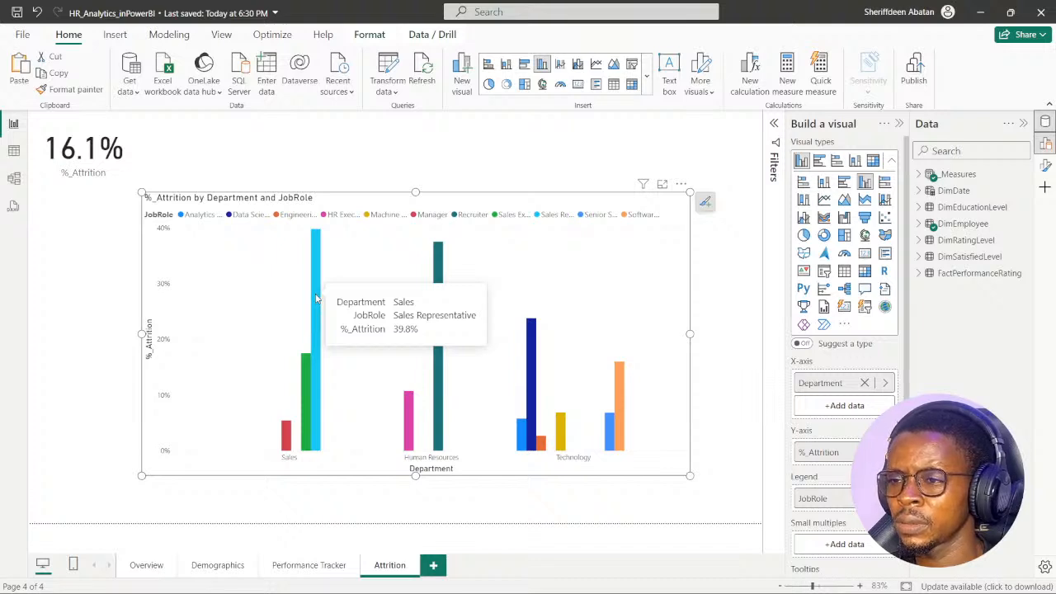
{"action": "mouse_move", "coordinate": [307, 370]}
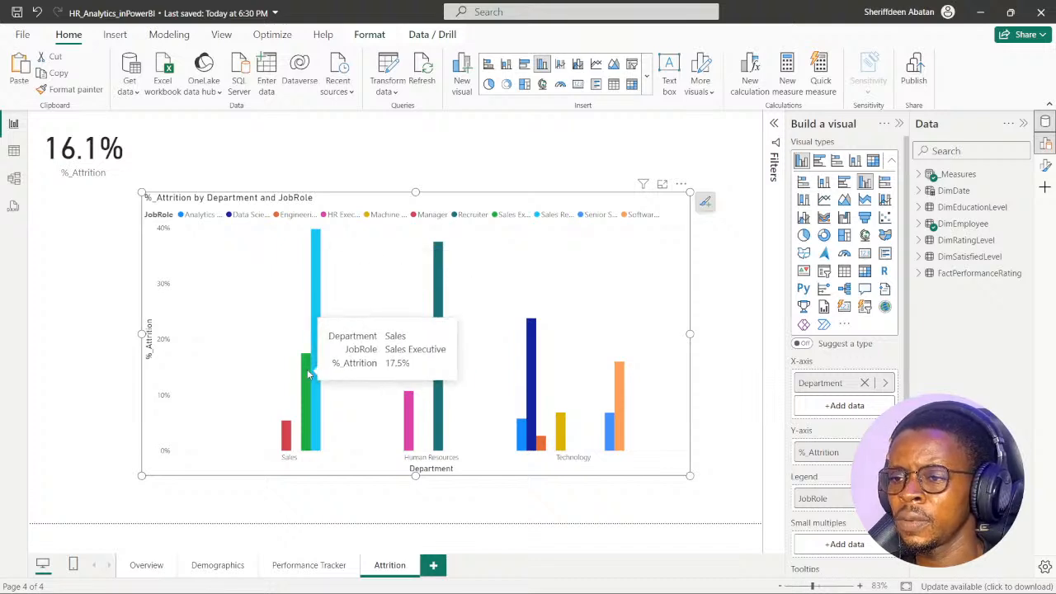
{"action": "mouse_move", "coordinate": [288, 442]}
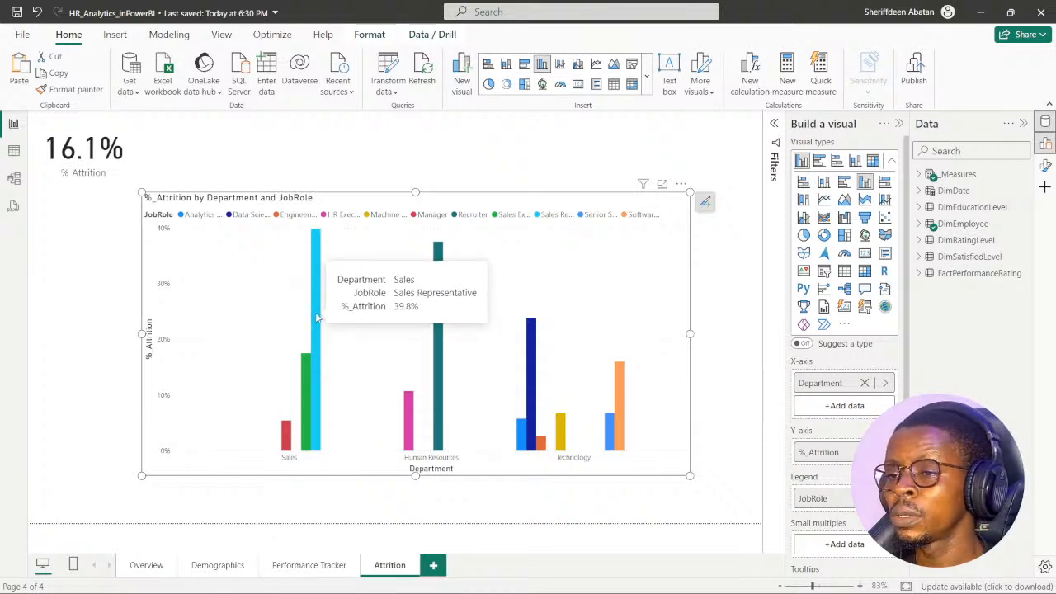
{"action": "mouse_move", "coordinate": [298, 409]}
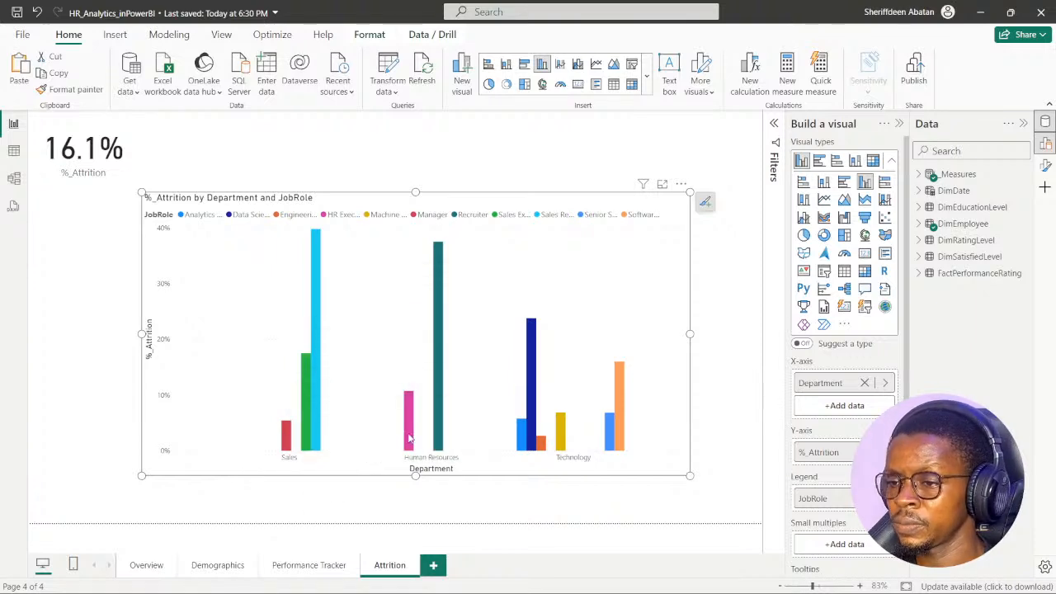
{"action": "mouse_move", "coordinate": [438, 423]}
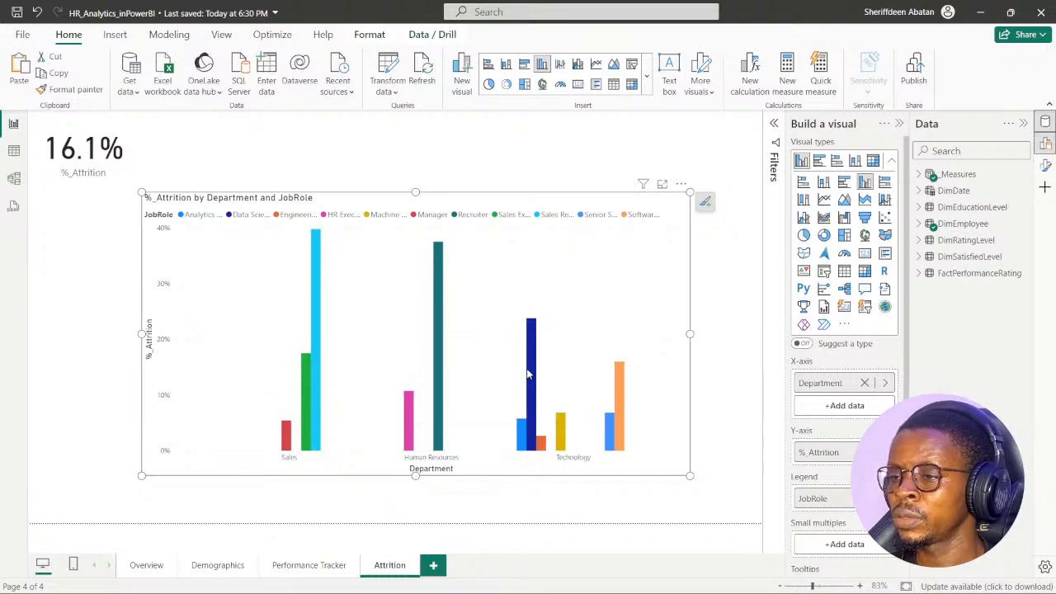
{"action": "mouse_move", "coordinate": [530, 370]}
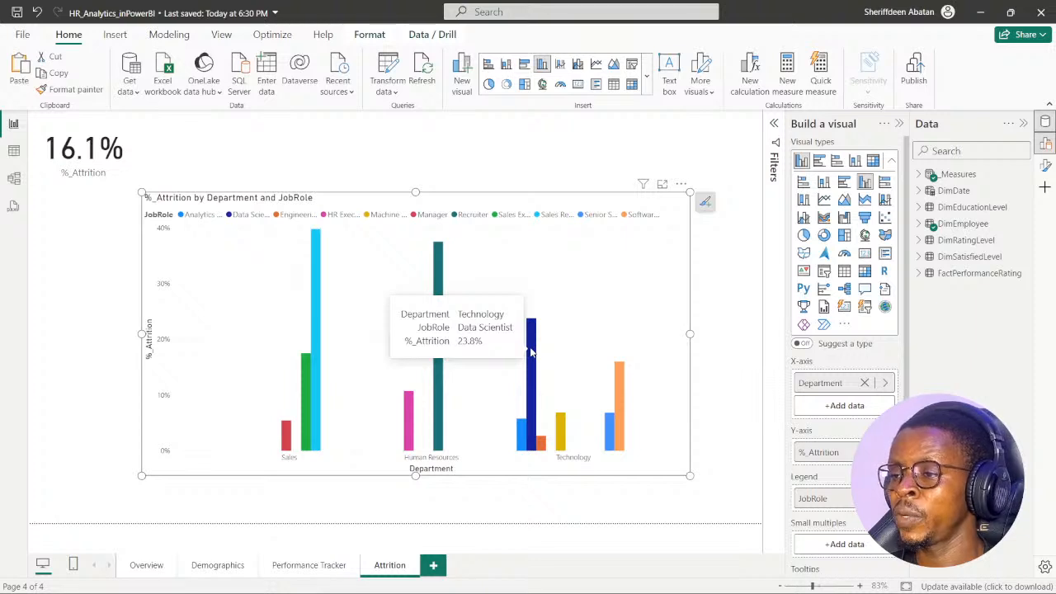
{"action": "mouse_move", "coordinate": [558, 450]}
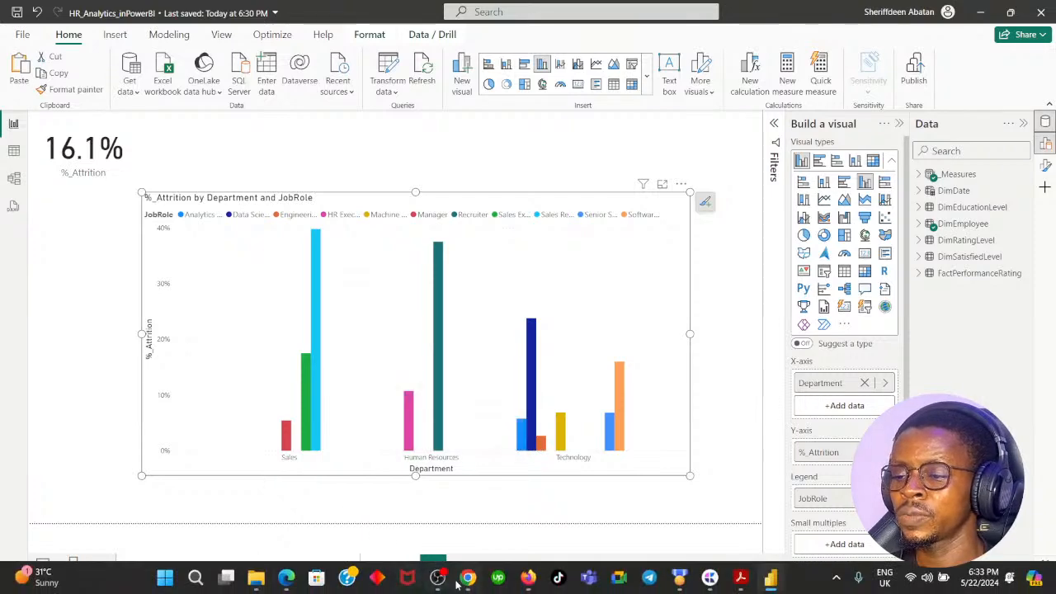
- Read instruction 3 of the DataCamp exercise in Chrome, and shrink the column chart and place it directly below the %_Attrition card in Power BI
{"action": "left_click", "coordinate": [467, 581]}
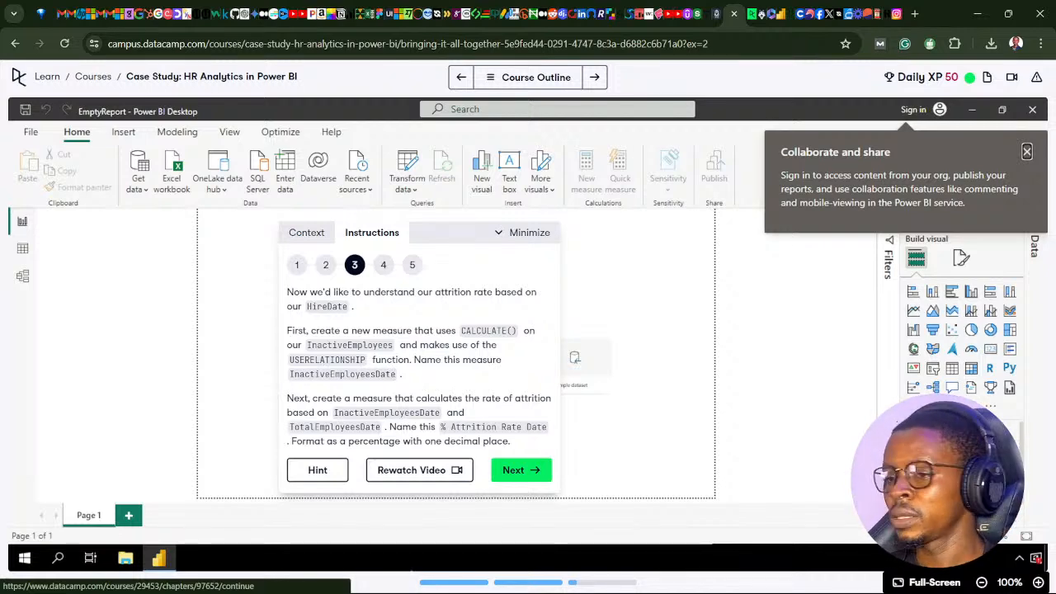
{"action": "left_click", "coordinate": [468, 581]}
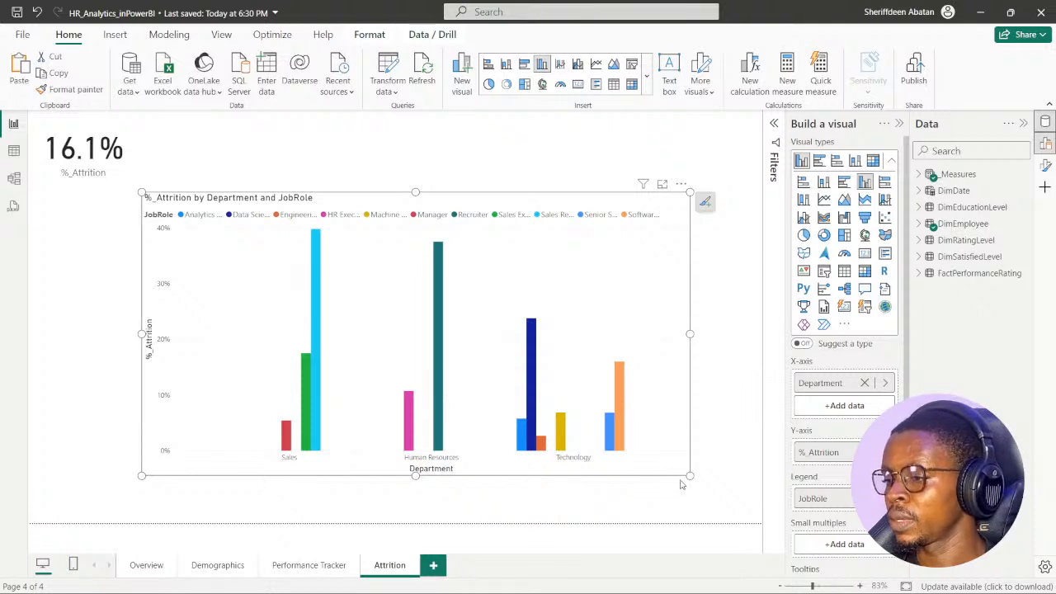
{"action": "left_click_drag", "start_coordinate": [690, 476], "coordinate": [429, 328]}
{"action": "left_click_drag", "start_coordinate": [394, 205], "coordinate": [408, 125]}
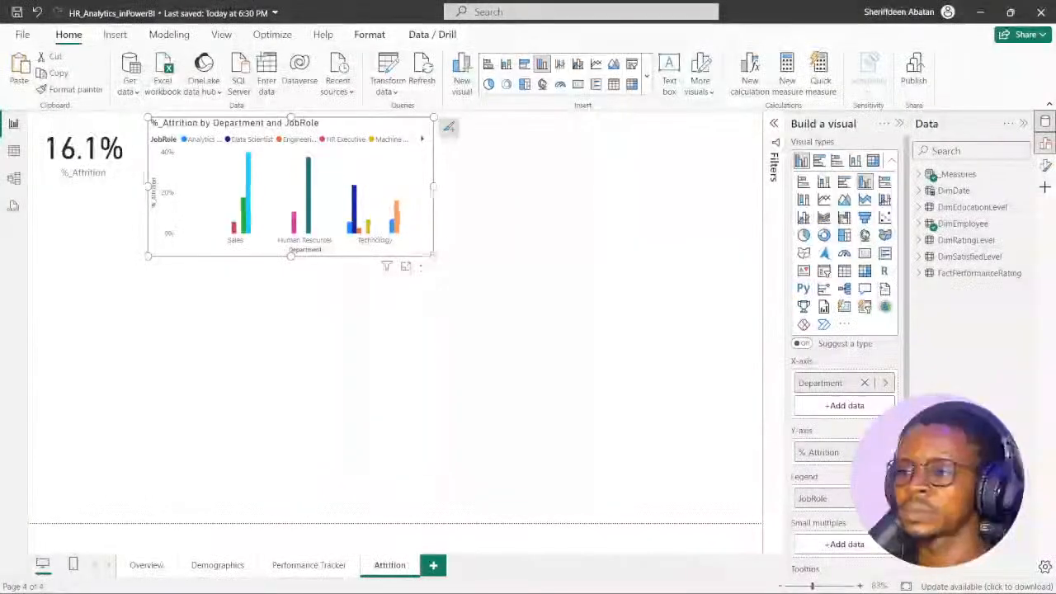
{"action": "left_click_drag", "start_coordinate": [433, 255], "coordinate": [358, 221]}
{"action": "left_click", "coordinate": [247, 279]}
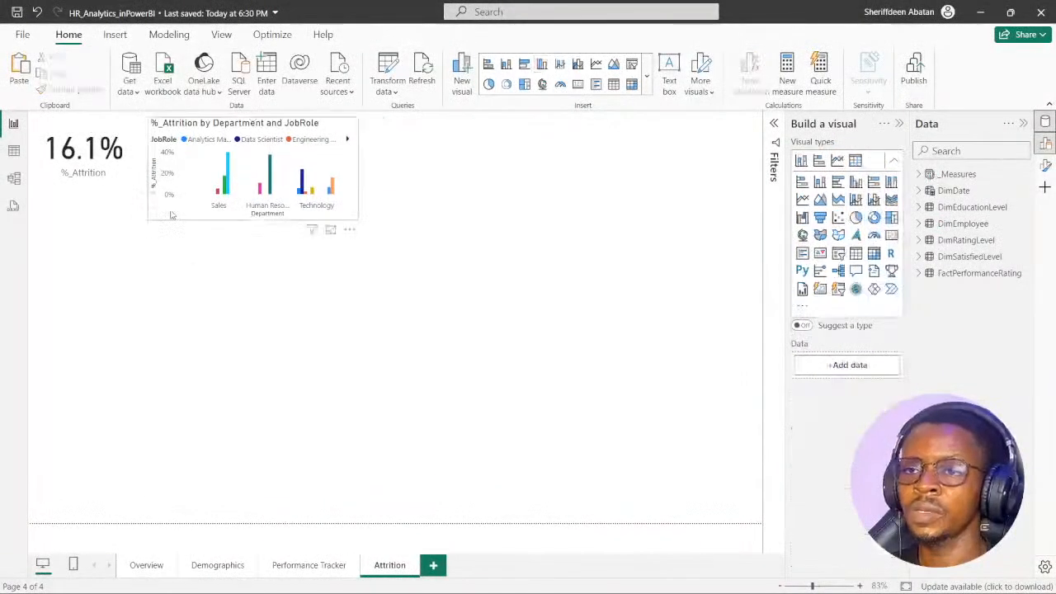
{"action": "left_click_drag", "start_coordinate": [170, 215], "coordinate": [63, 293]}
{"action": "left_click_drag", "start_coordinate": [251, 298], "coordinate": [183, 320]}
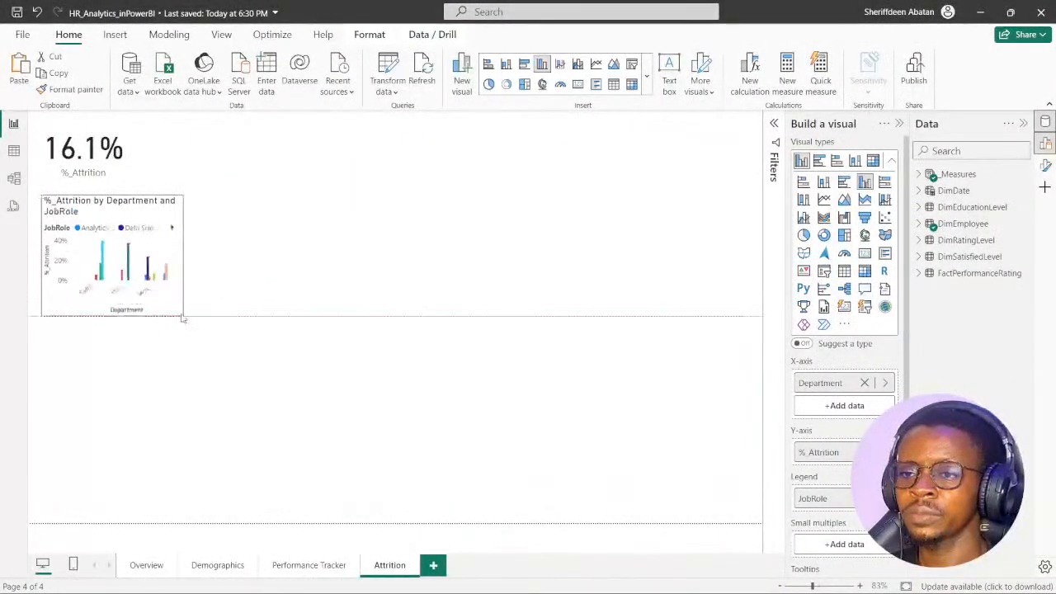
{"action": "left_click", "coordinate": [220, 350]}
- Review in Chrome what instruction 3 requires for the InactiveEmployeesDate and % Attrition Rate Date measures, and return to Power BI
{"action": "mouse_move", "coordinate": [567, 590]}
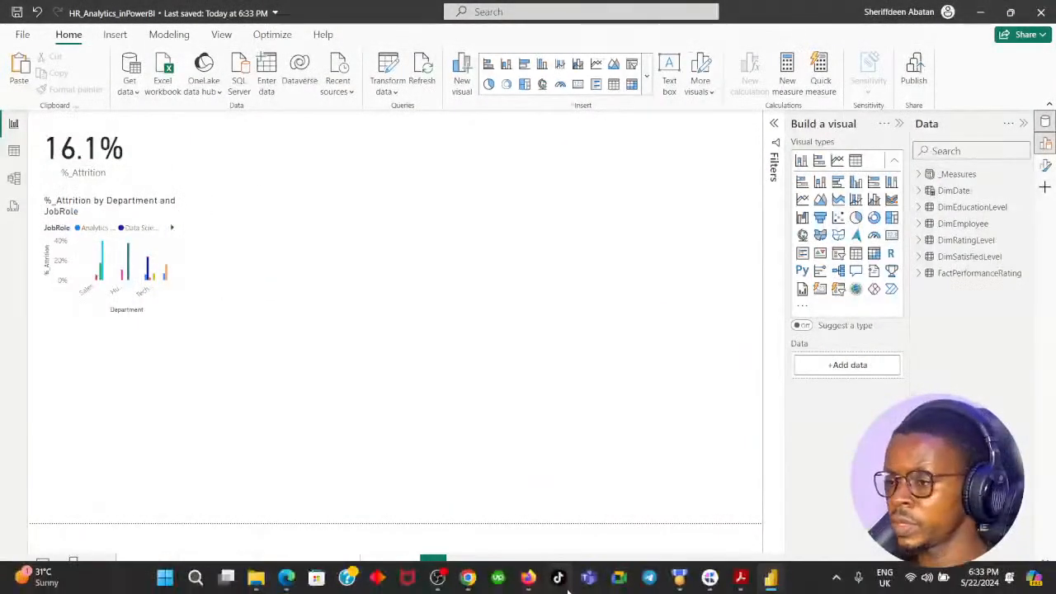
{"action": "left_click", "coordinate": [468, 579]}
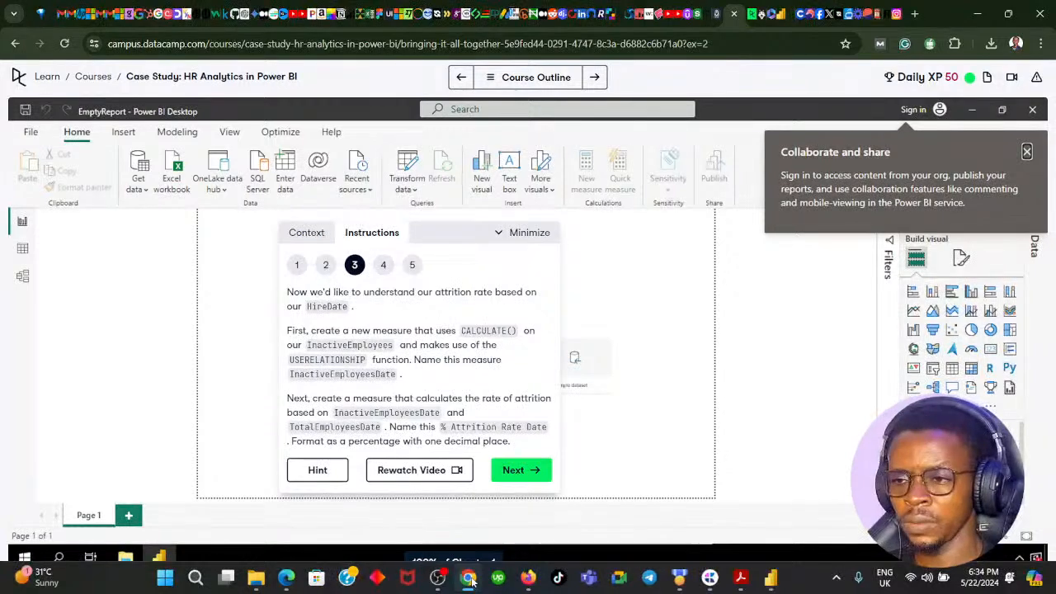
{"action": "left_click", "coordinate": [468, 582]}
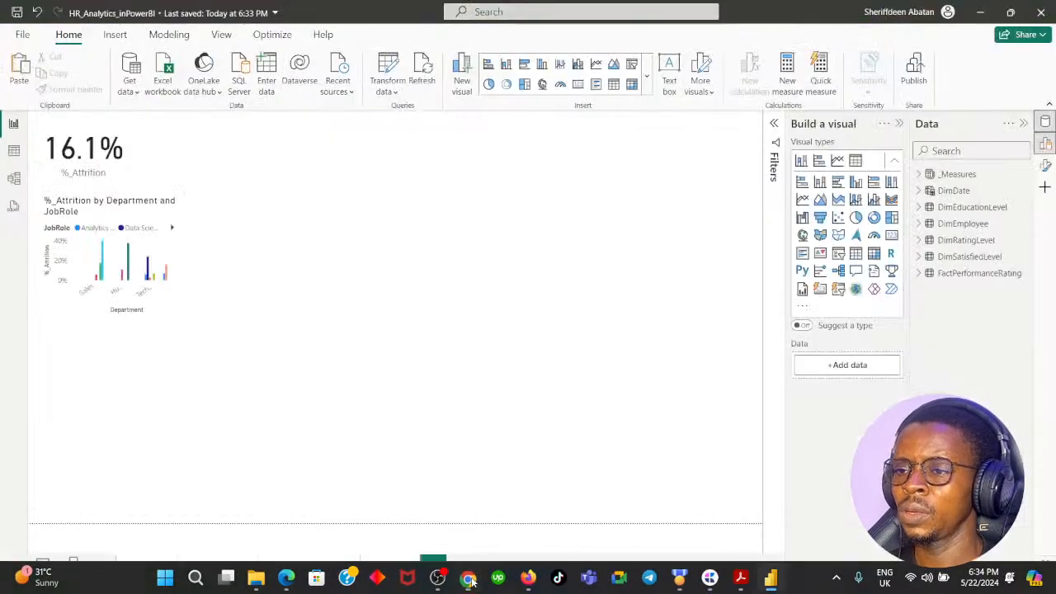
{"action": "left_click", "coordinate": [918, 176]}
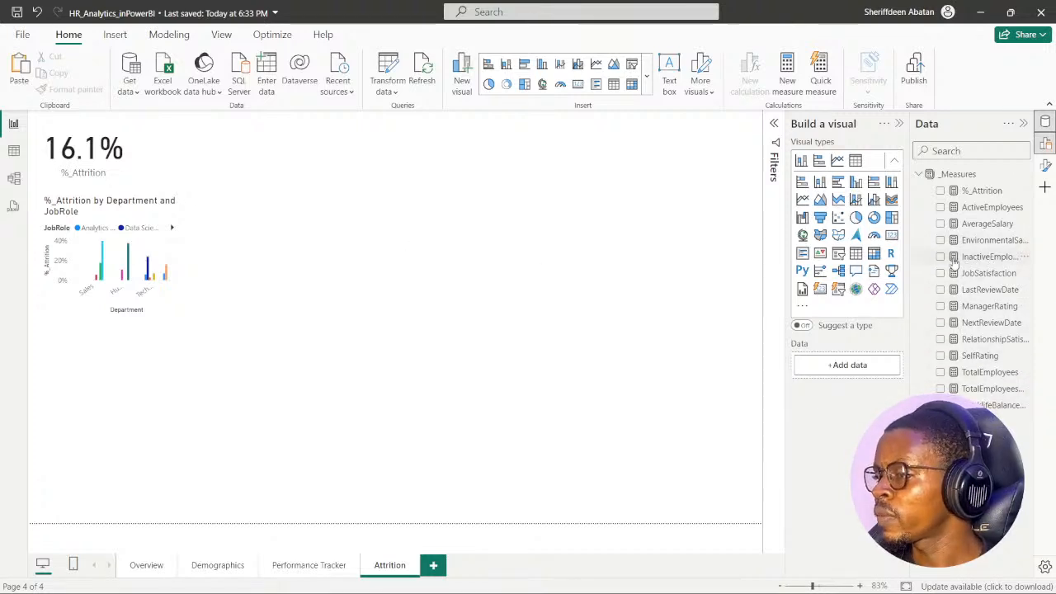
{"action": "left_click", "coordinate": [940, 257]}
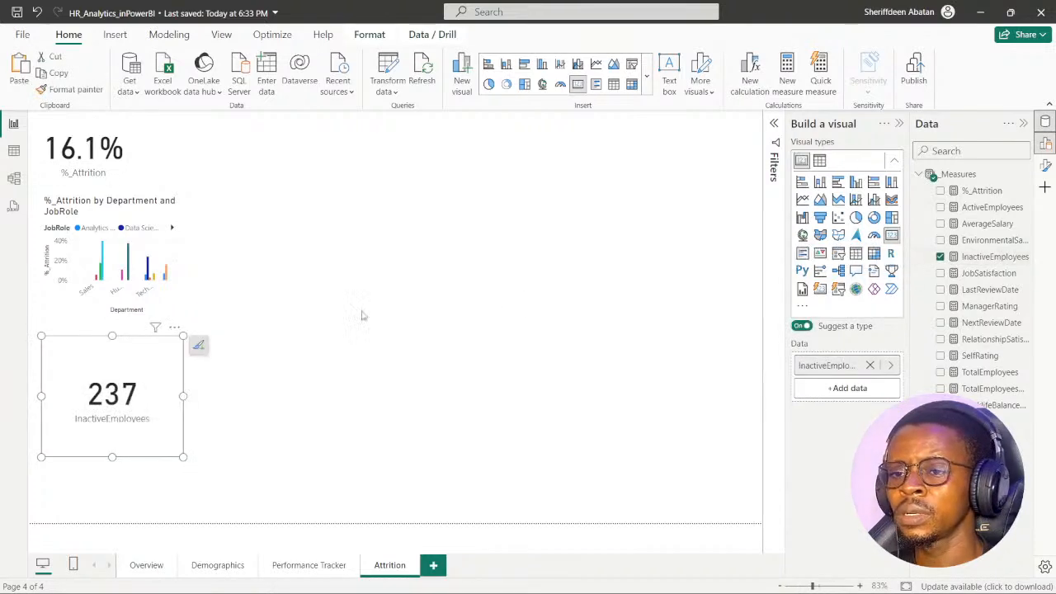
{"action": "left_click_drag", "start_coordinate": [146, 361], "coordinate": [405, 221]}
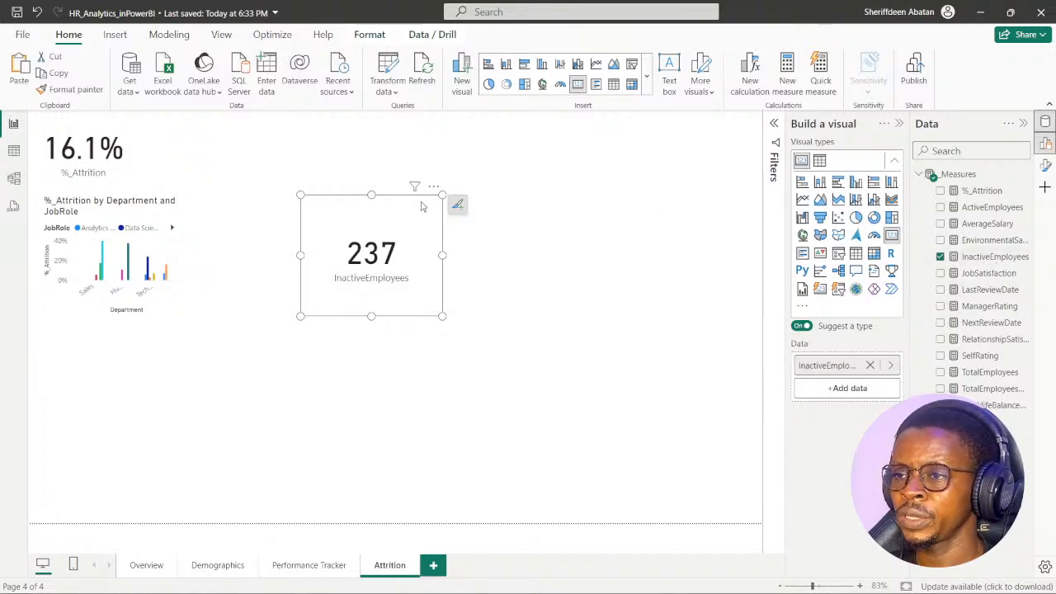
{"action": "key", "text": "Delete"}
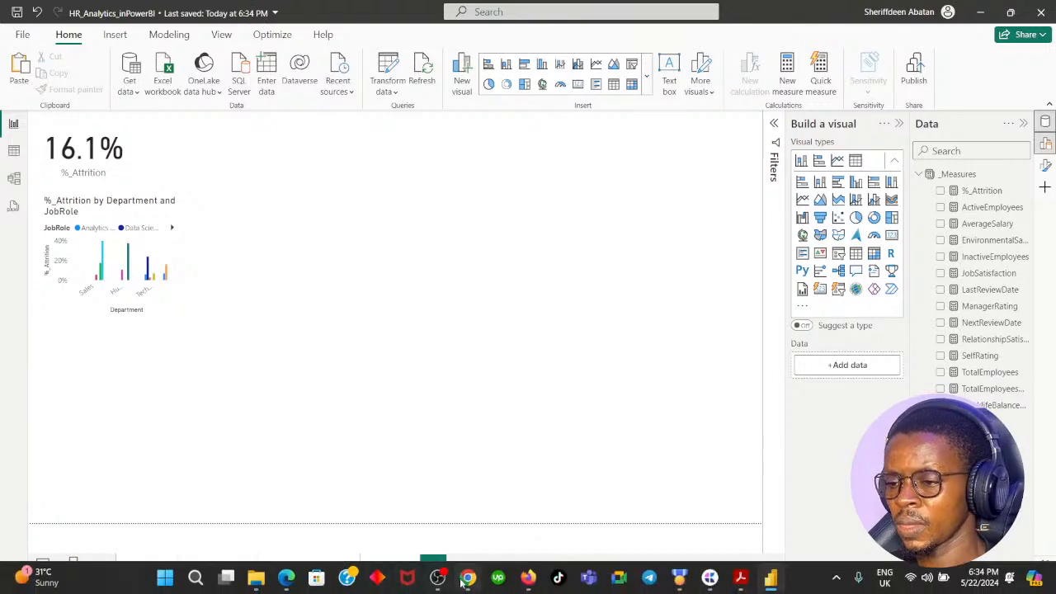
- Reread the DataCamp instruction on using CALCULATE and USERELATIONSHIP with InactiveEmployees in Chrome, and switch back to Power BI
{"action": "left_click", "coordinate": [468, 577]}
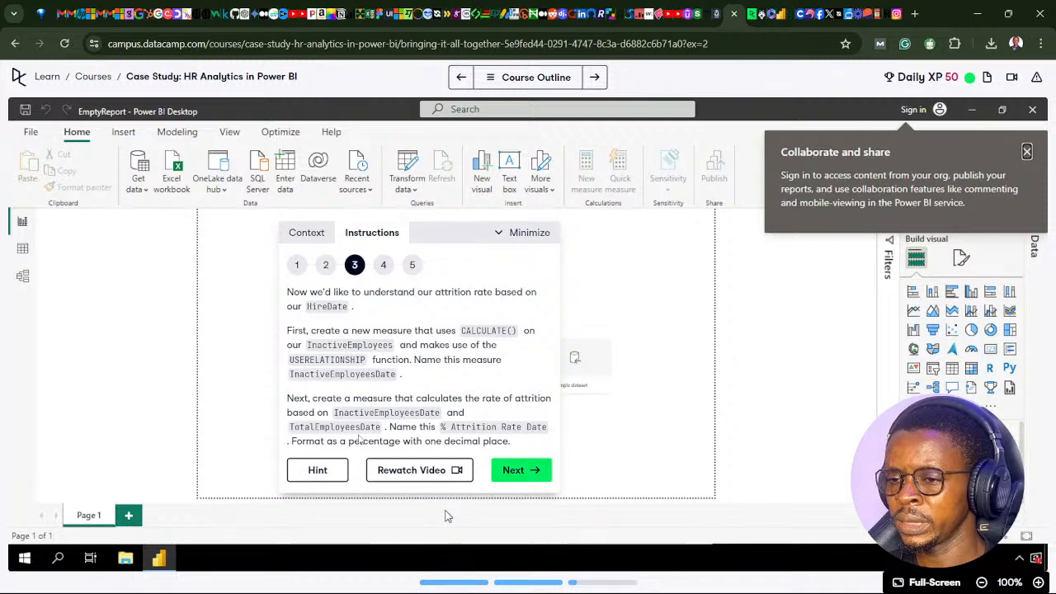
{"action": "mouse_move", "coordinate": [458, 582]}
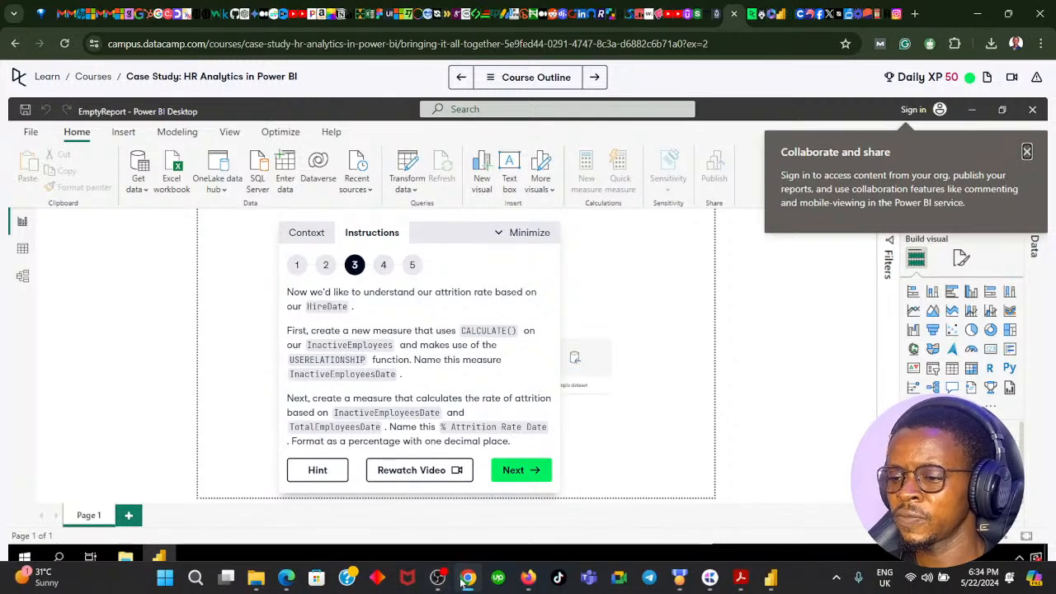
{"action": "left_click", "coordinate": [467, 503]}
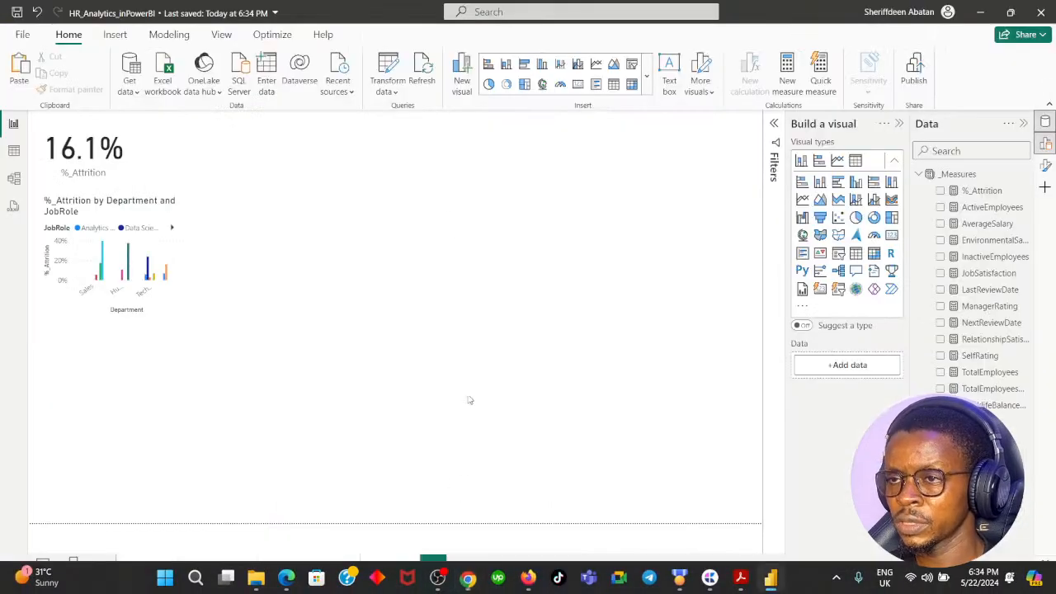
- Create a new measure in the _Measures table named InactiveEmployeesDate, checking the required name against the DataCamp instruction in Chrome
{"action": "right_click", "coordinate": [962, 179]}
{"action": "left_click", "coordinate": [873, 201]}
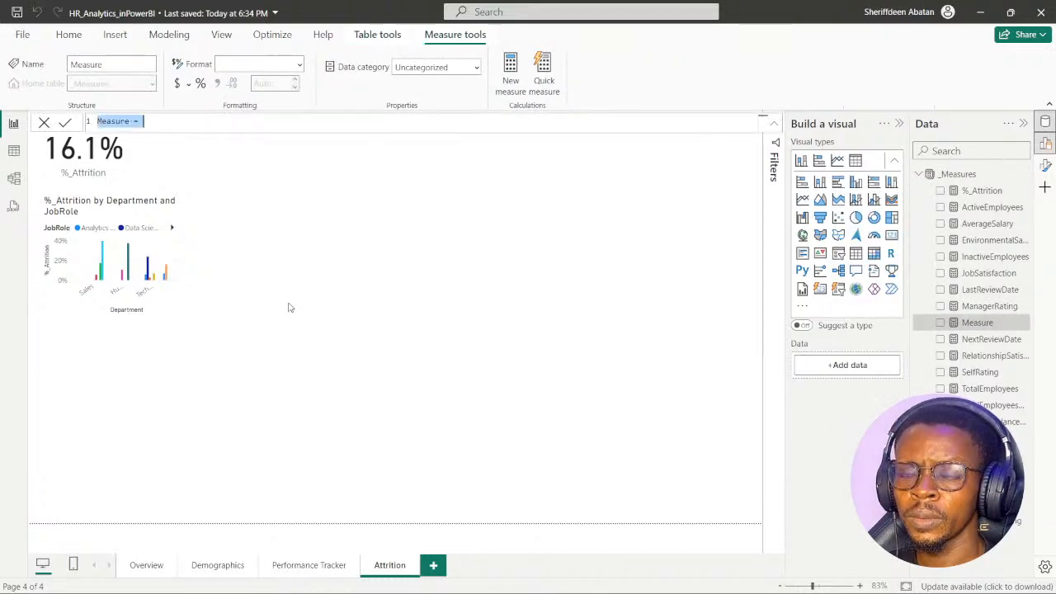
{"action": "left_click", "coordinate": [467, 580]}
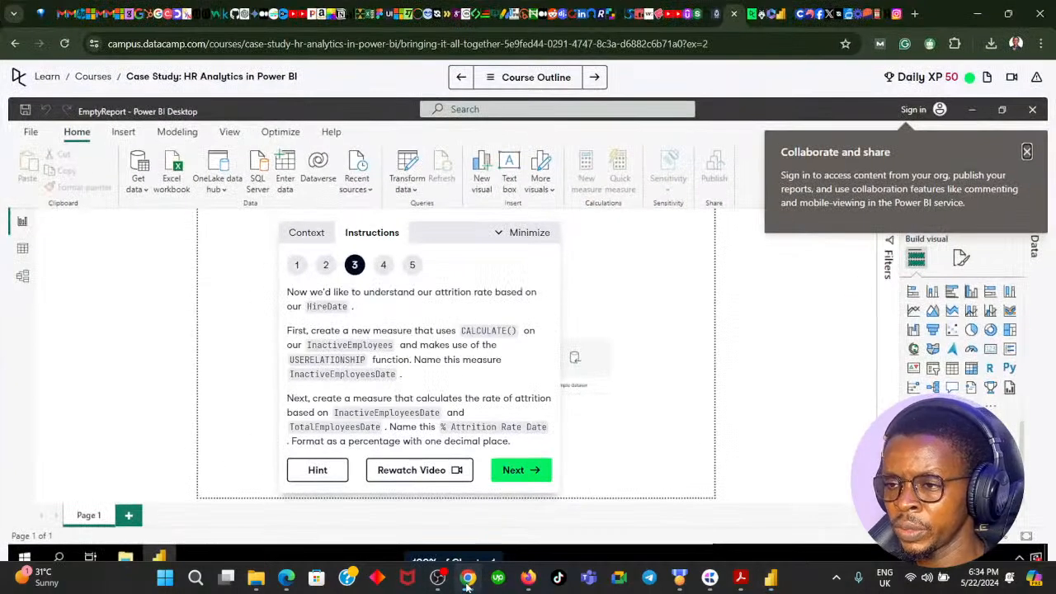
{"action": "left_click", "coordinate": [467, 580]}
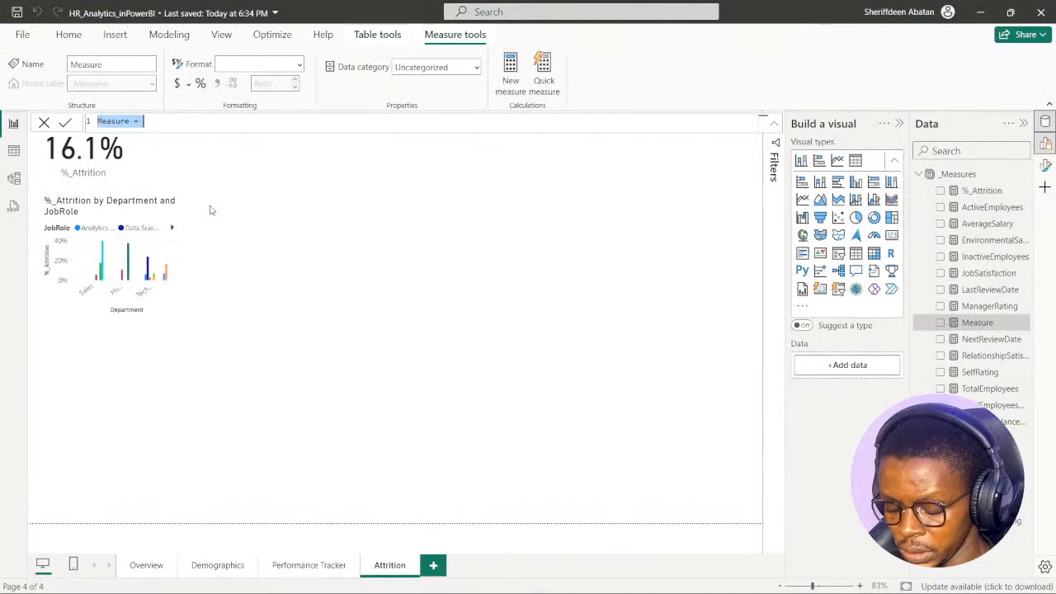
{"action": "type", "text": "InactiveEmploy"}
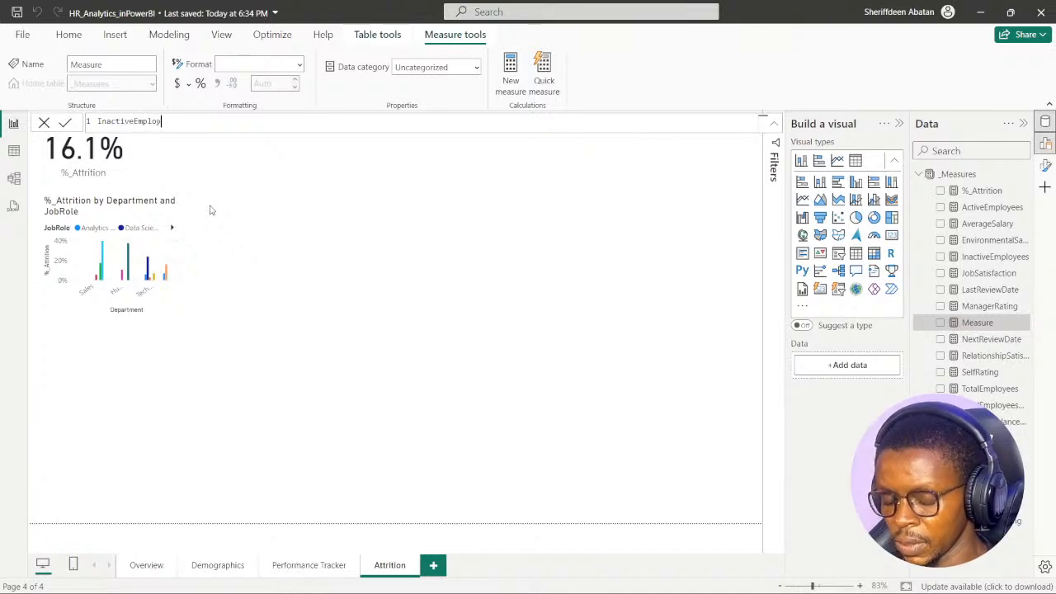
{"action": "type", "text": "eeDa"}
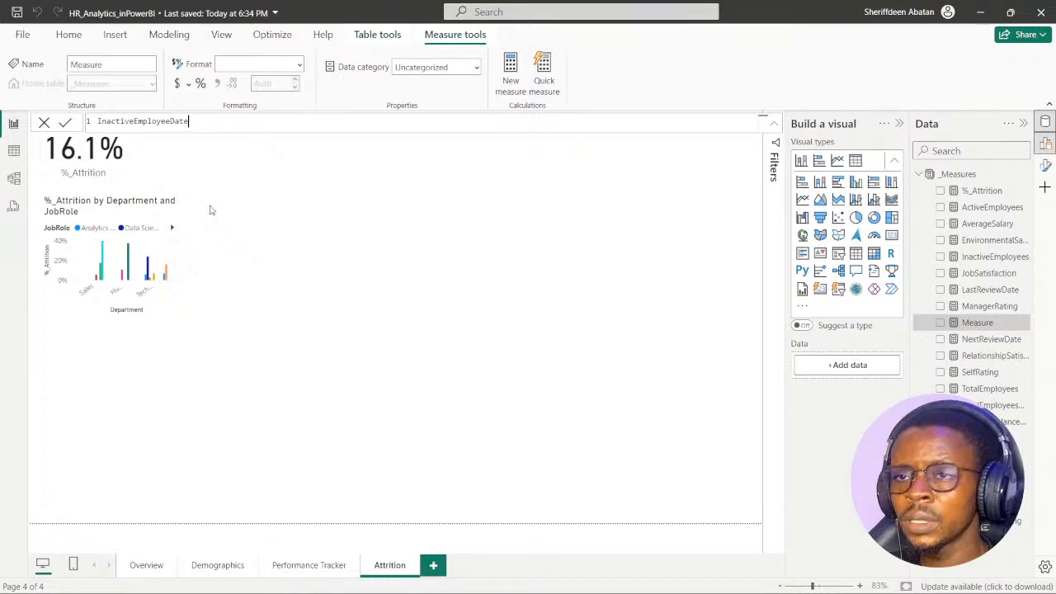
{"action": "type", "text": "te"}
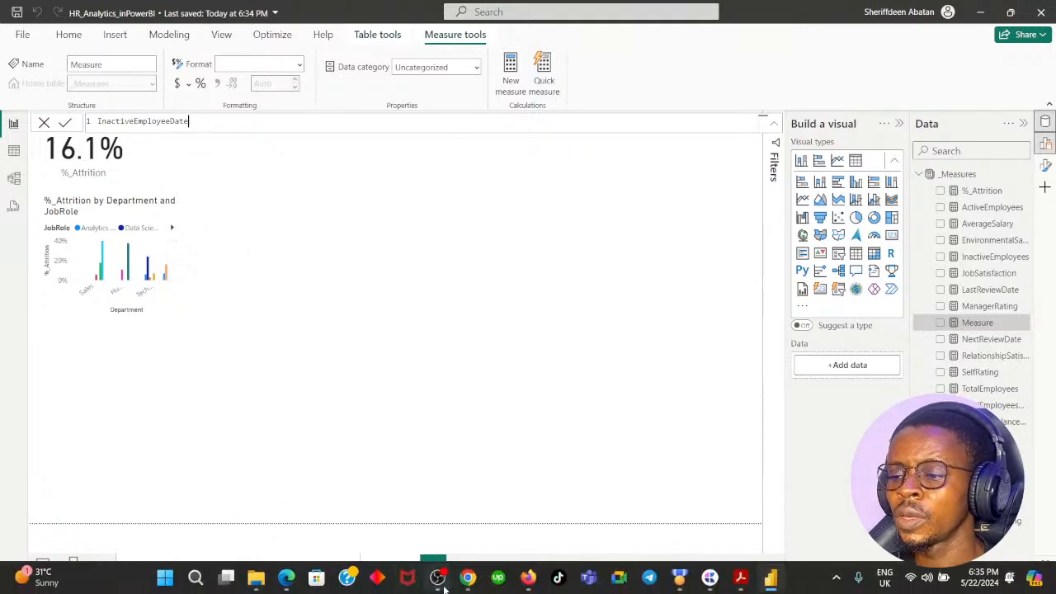
{"action": "left_click", "coordinate": [467, 578]}
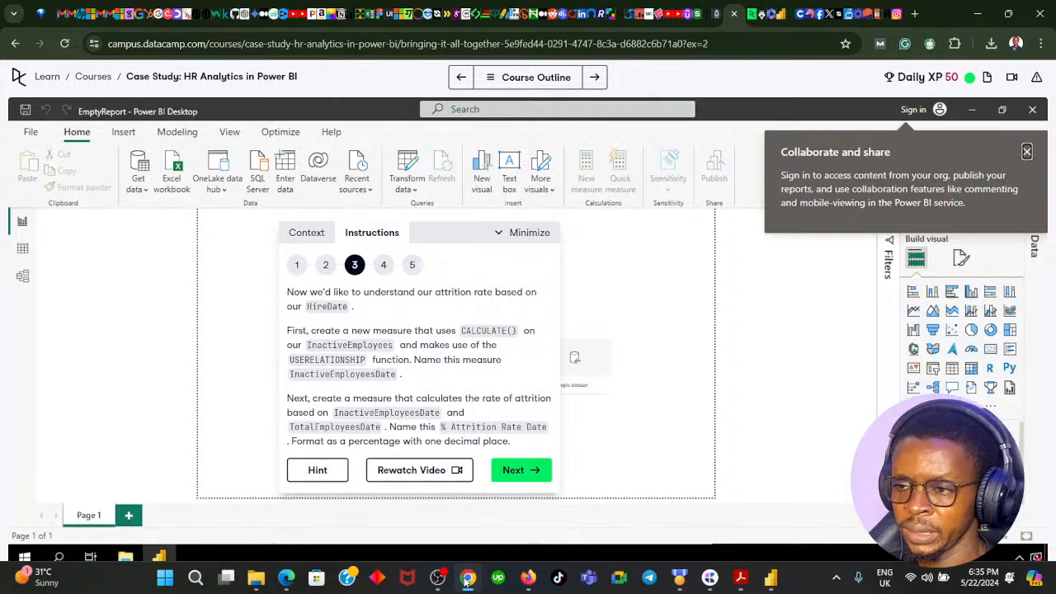
{"action": "left_click", "coordinate": [467, 578]}
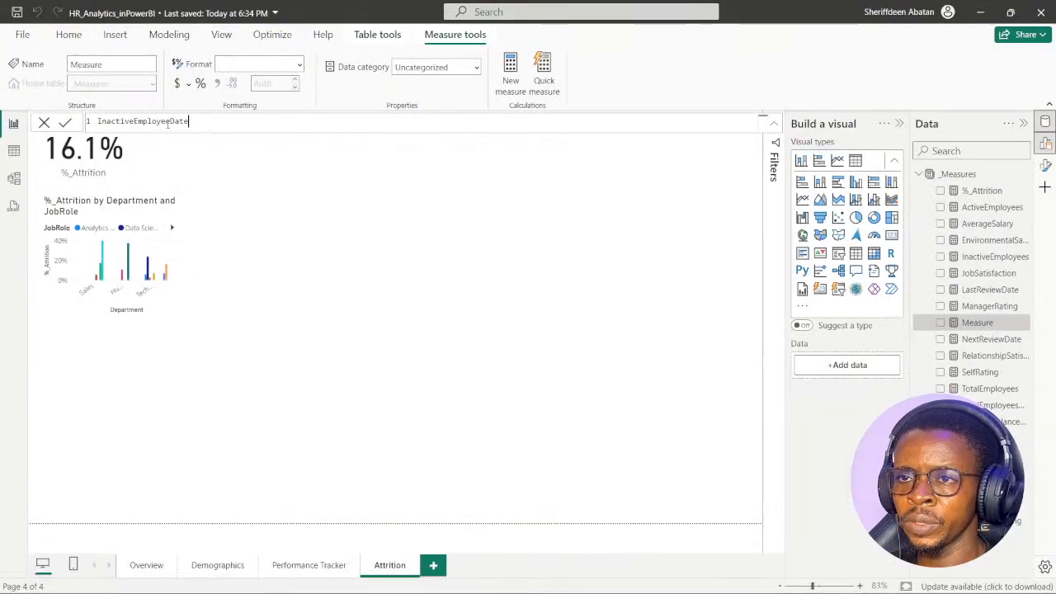
{"action": "key", "text": "ctrl+a"}
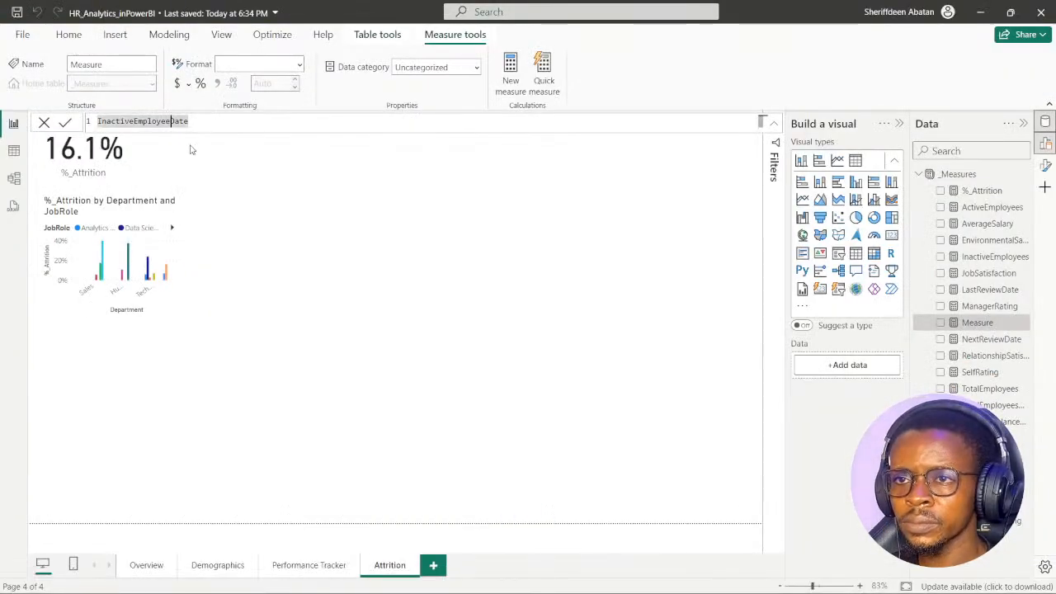
{"action": "type", "text": "sDate = "}
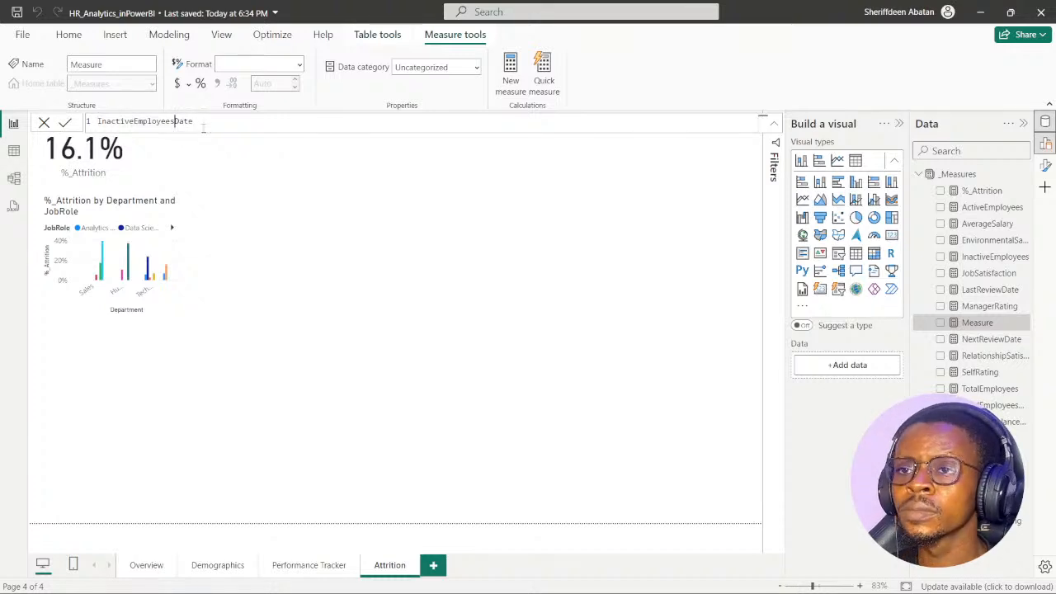
{"action": "type", "text": "CALCULATE("}
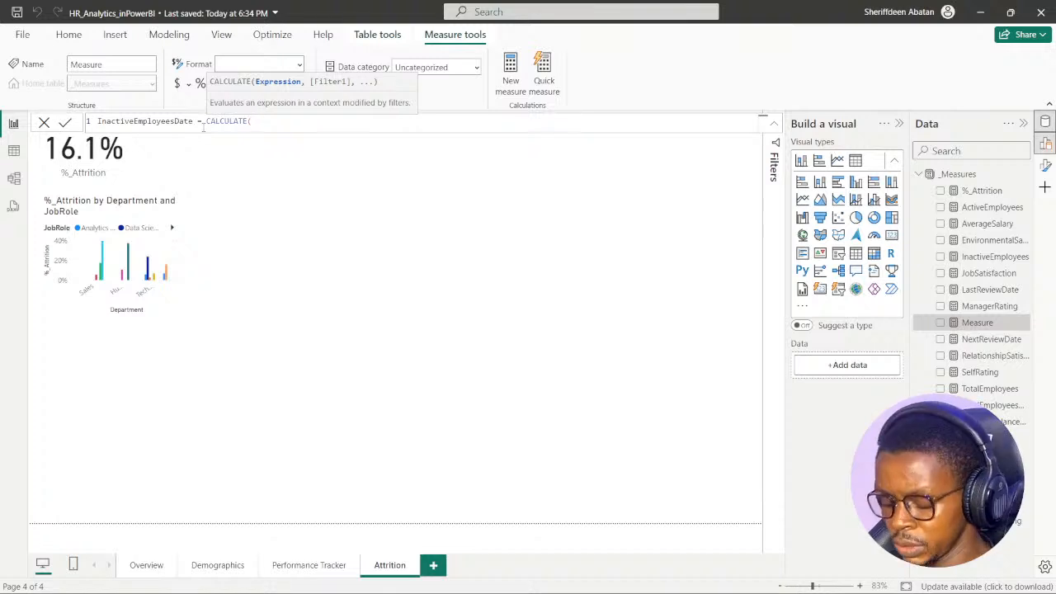
{"action": "type", "text": "inact"}
- Begin the measure's formula with CALCULATE on [InactiveEmployees] and a USERELATIONSHIP filter
{"action": "key", "text": "Tab"}
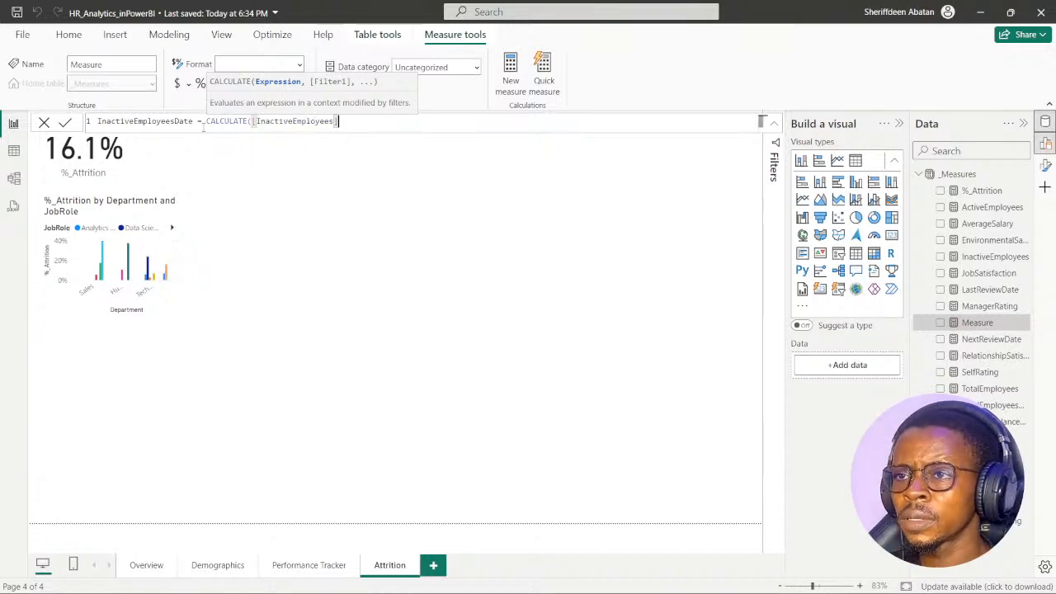
{"action": "type", "text": ","}
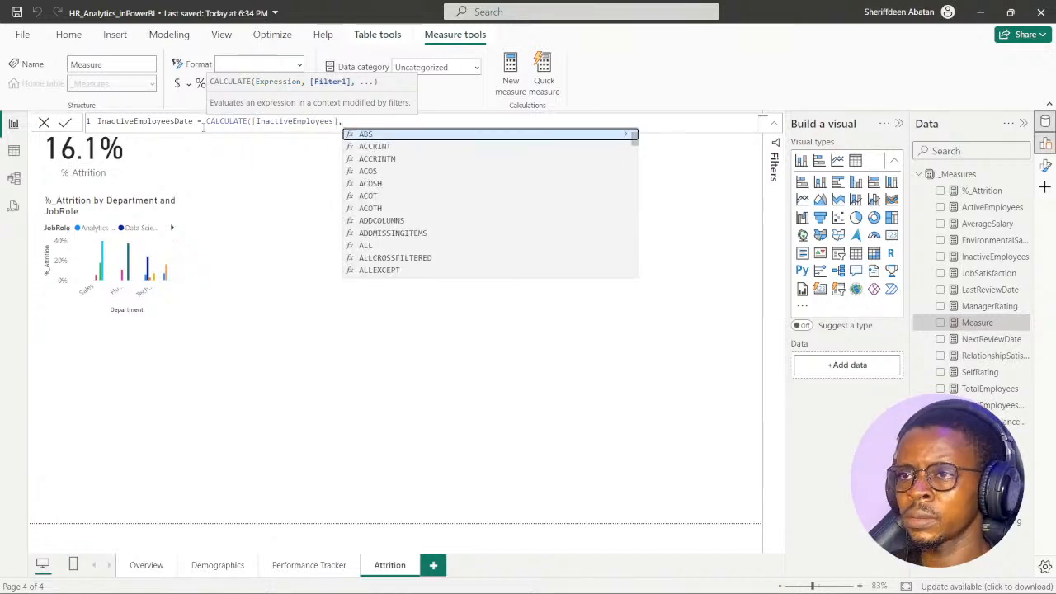
{"action": "type", "text": "use"}
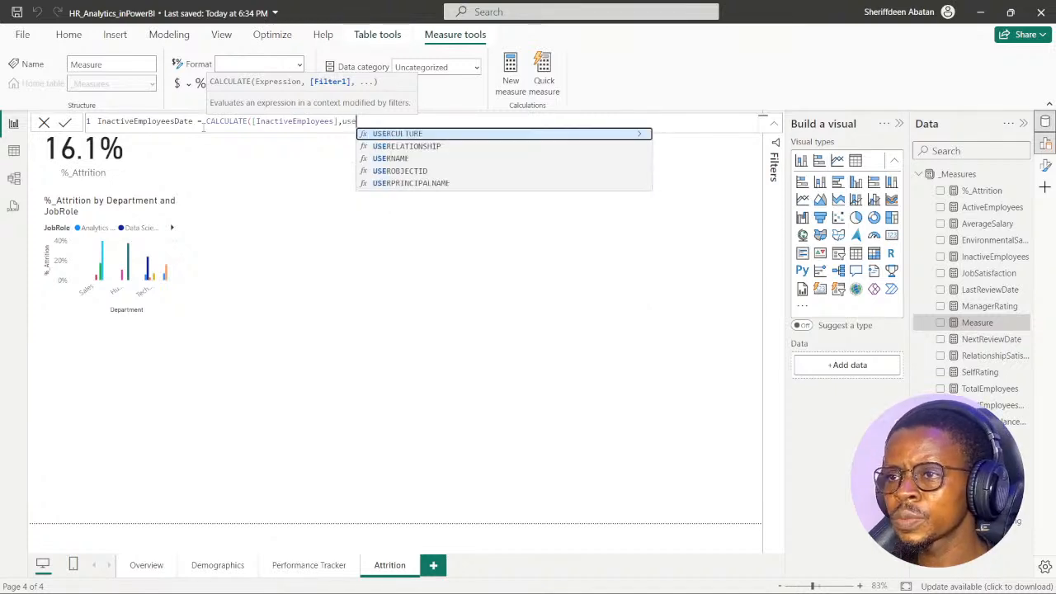
{"action": "key", "text": "Down"}
{"action": "key", "text": "Tab"}
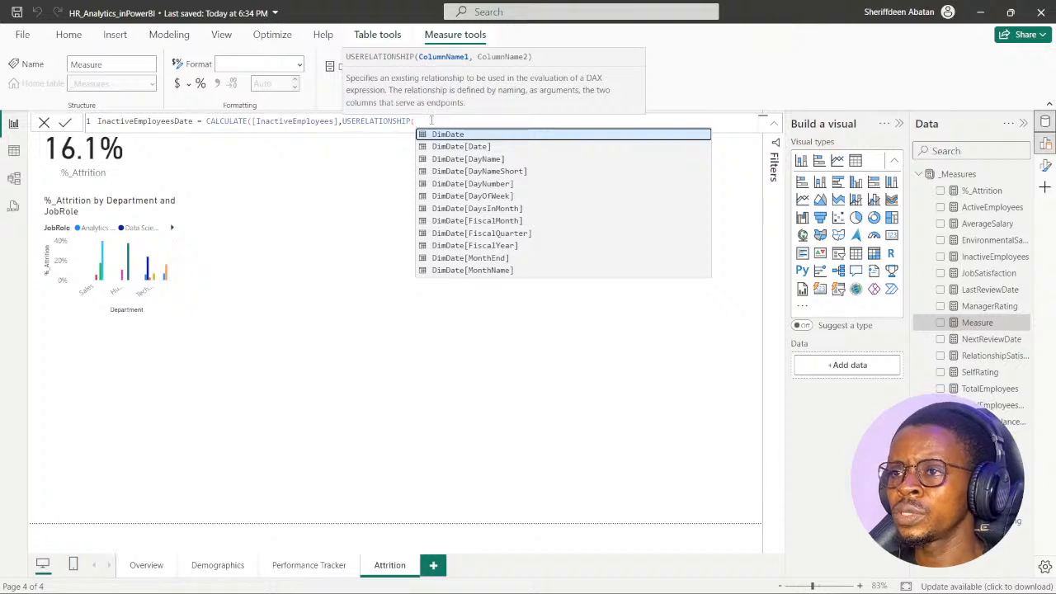
{"action": "mouse_move", "coordinate": [466, 589]}
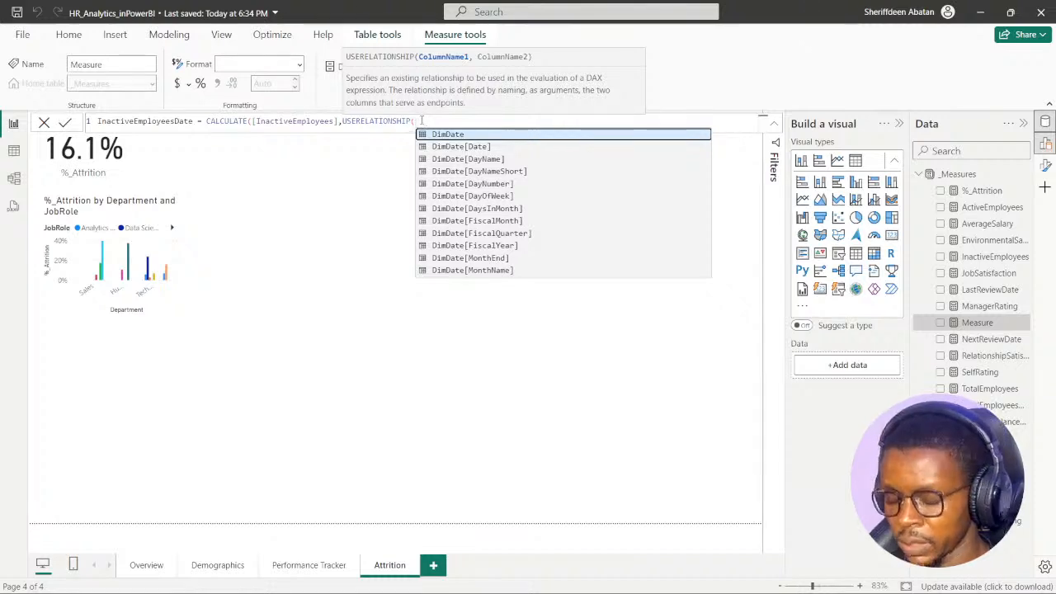
- Complete USERELATIONSHIP with FactPerformanceRating[EmployeeID] and DimEmployee[EmployeeID], close the formula and commit the measure
{"action": "type", "text": "fac"}
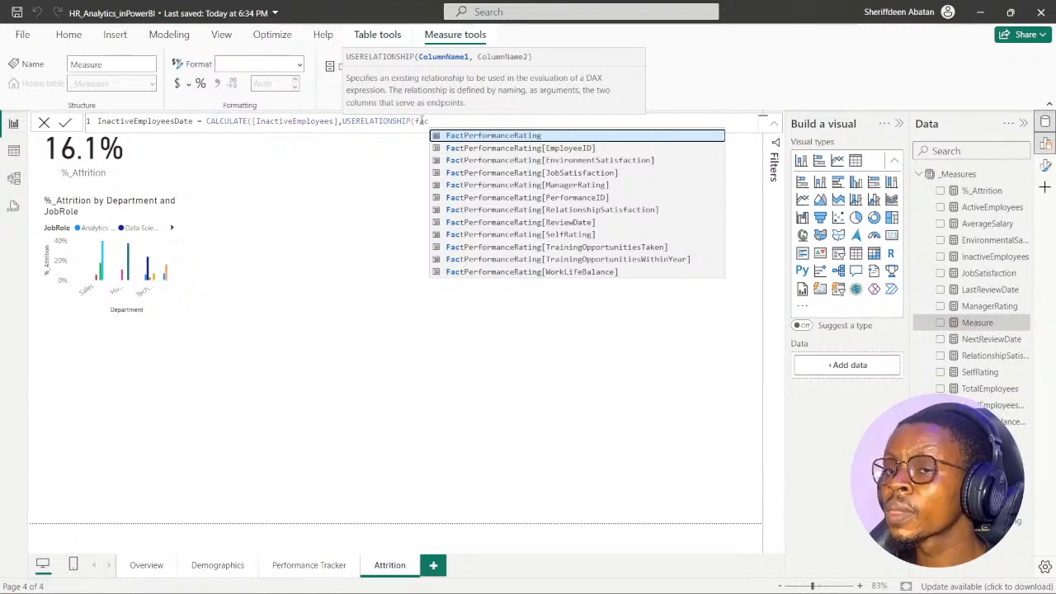
{"action": "type", "text": "t"}
{"action": "key", "text": "Down"}
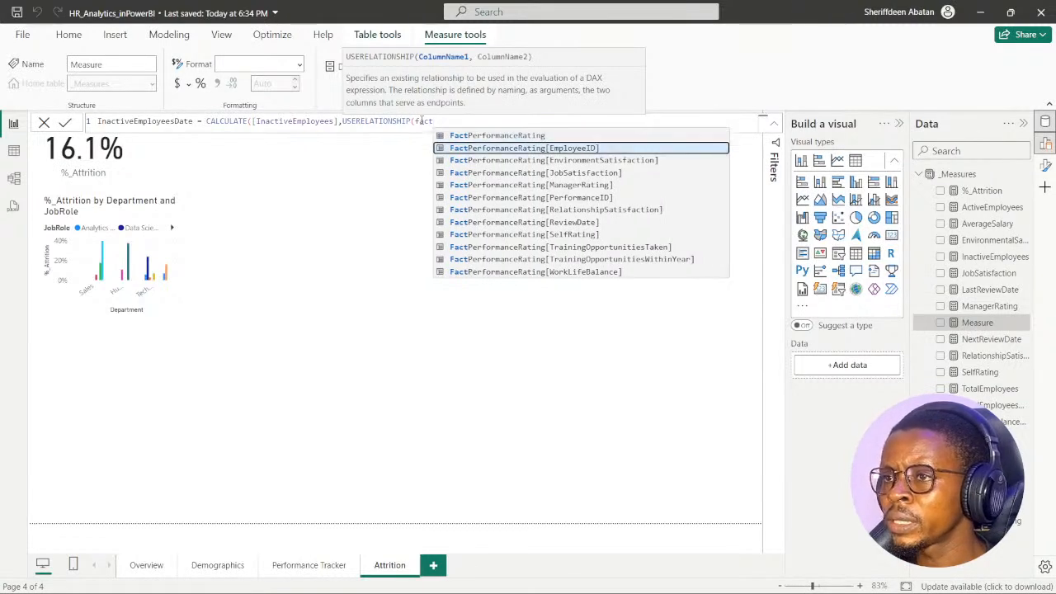
{"action": "key", "text": "Tab"}
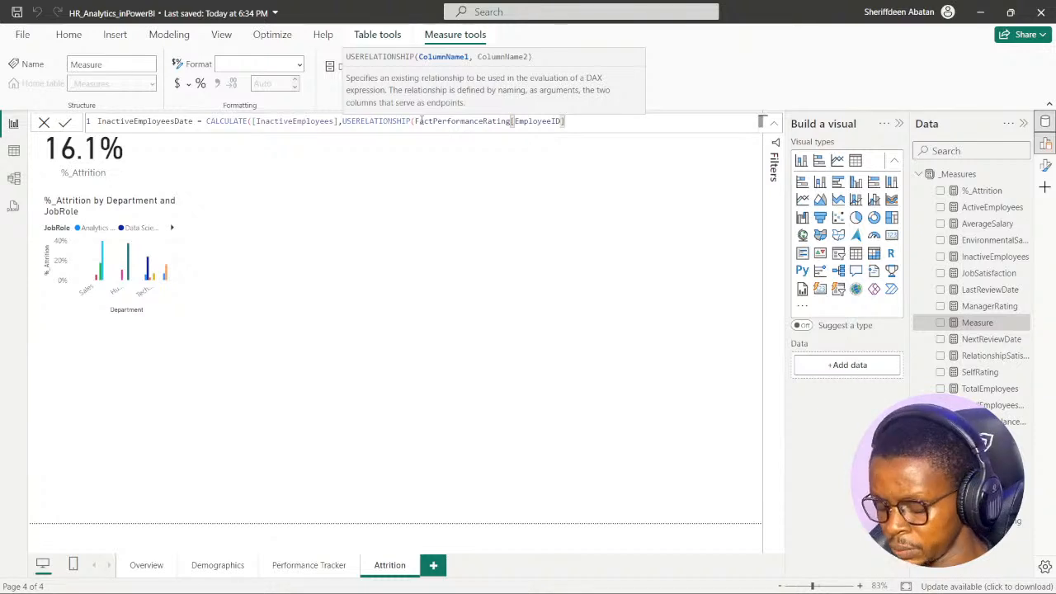
{"action": "type", "text": ","}
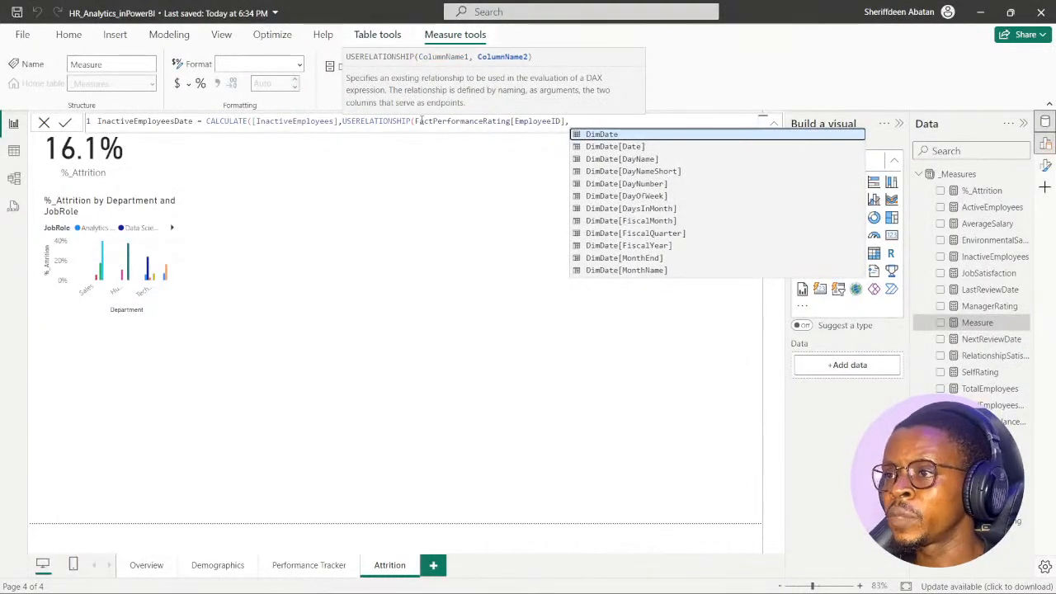
{"action": "type", "text": "DimEmployee[EmployeeID])"}
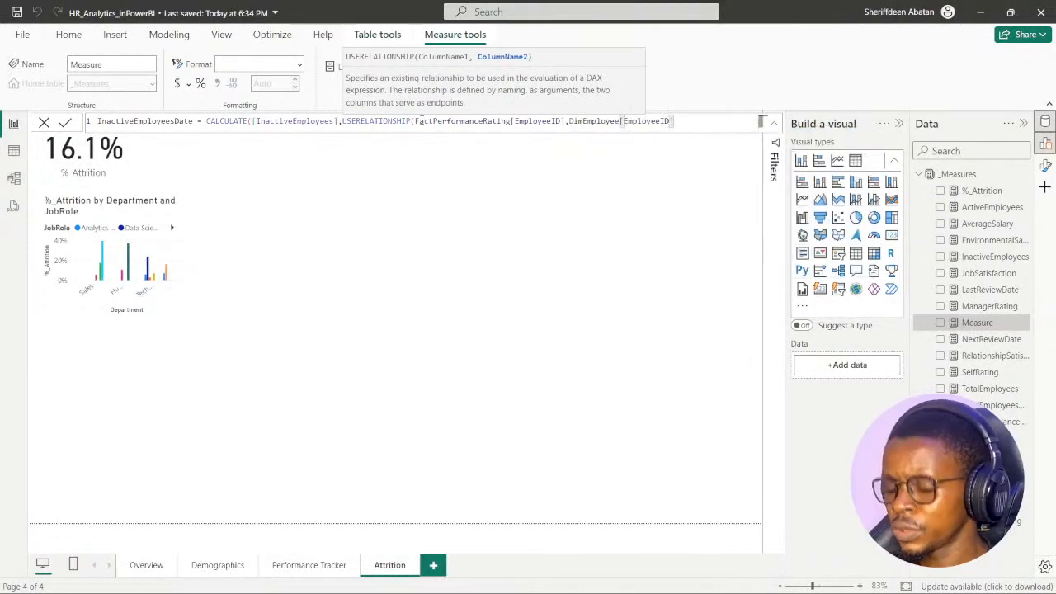
{"action": "type", "text": ")"}
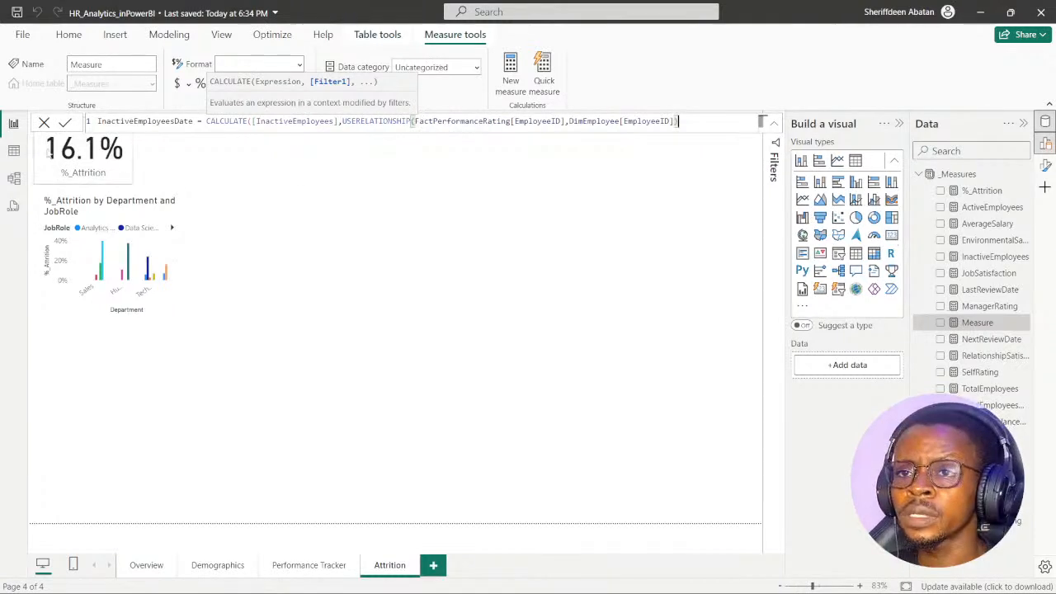
{"action": "left_click", "coordinate": [66, 122]}
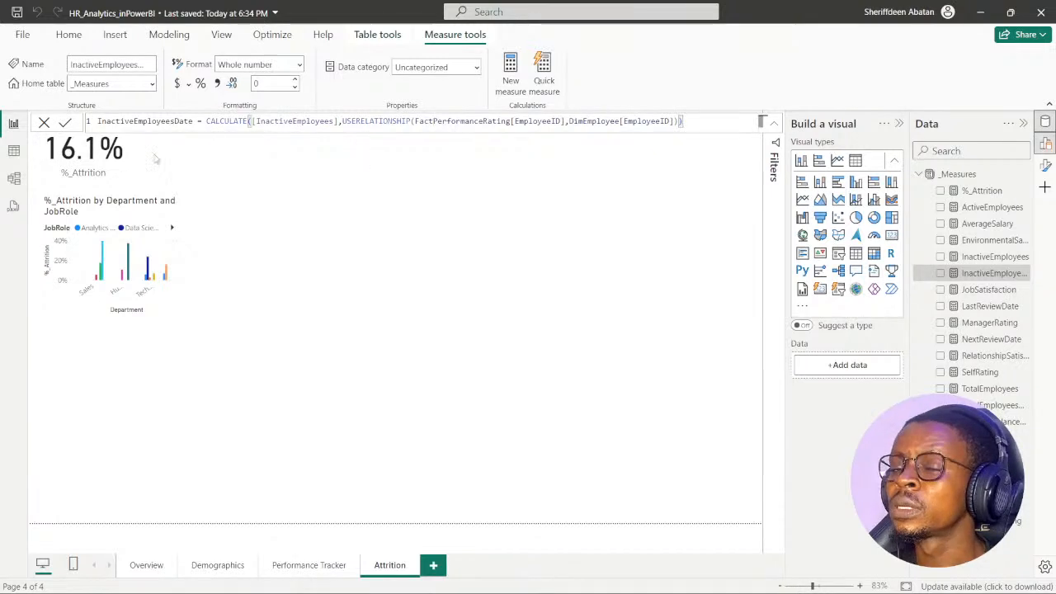
- Examine in the model diagram which fields link DimEmployee and FactPerformanceRating, shifting the FactPerformanceRating table slightly to expose the relationship line
{"action": "left_click", "coordinate": [15, 180]}
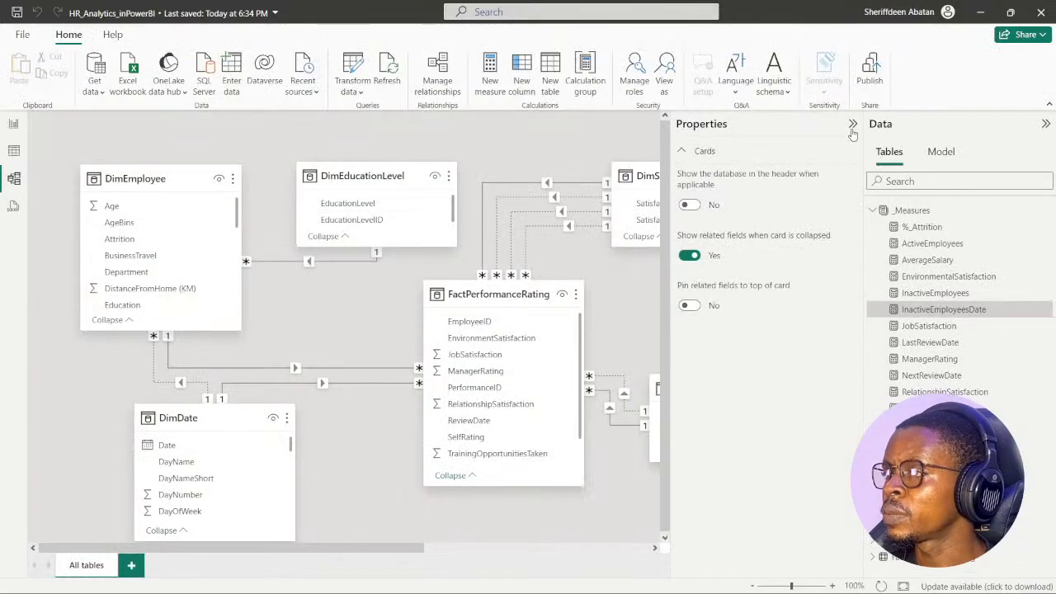
{"action": "left_click", "coordinate": [853, 127]}
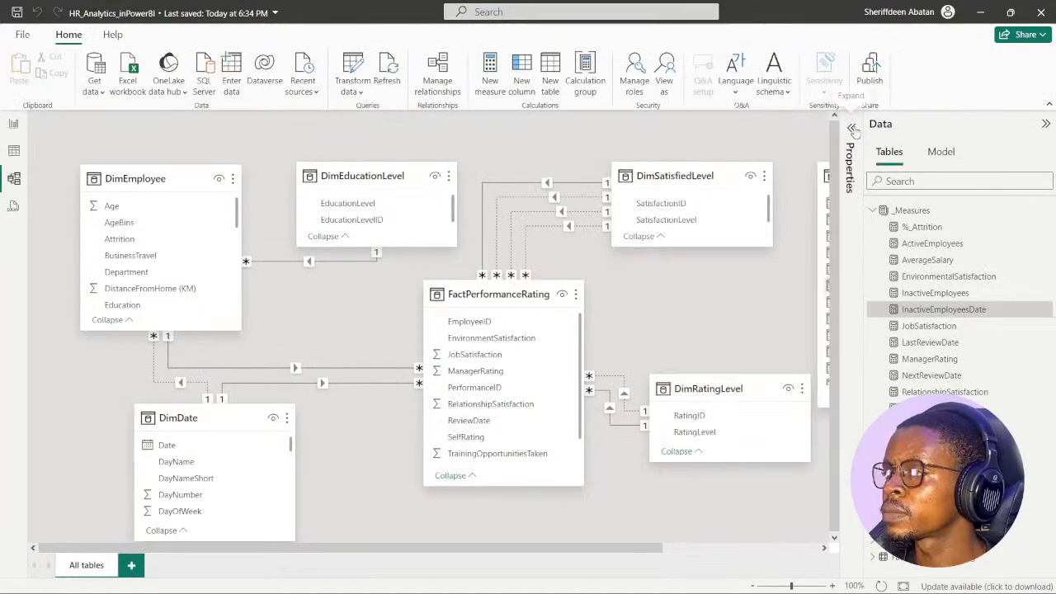
{"action": "left_click", "coordinate": [1044, 125]}
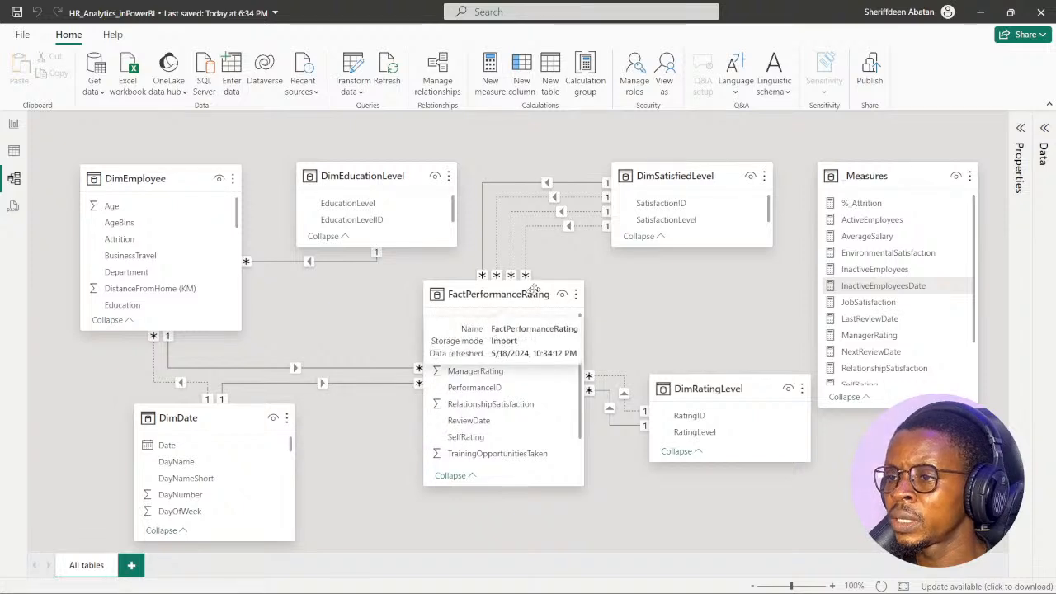
{"action": "left_click_drag", "start_coordinate": [529, 284], "coordinate": [520, 311]}
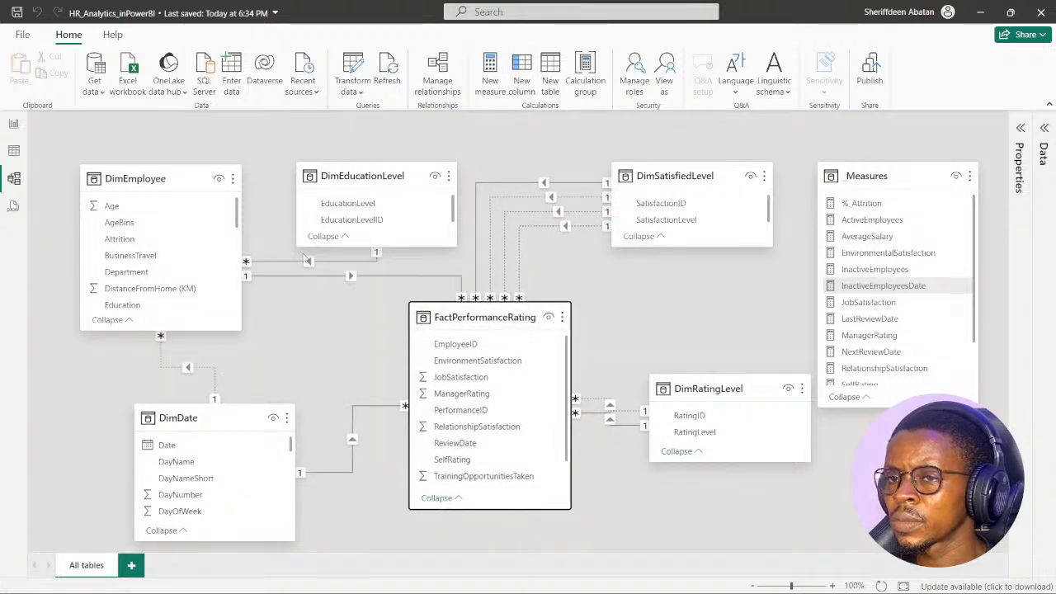
{"action": "left_click", "coordinate": [387, 278]}
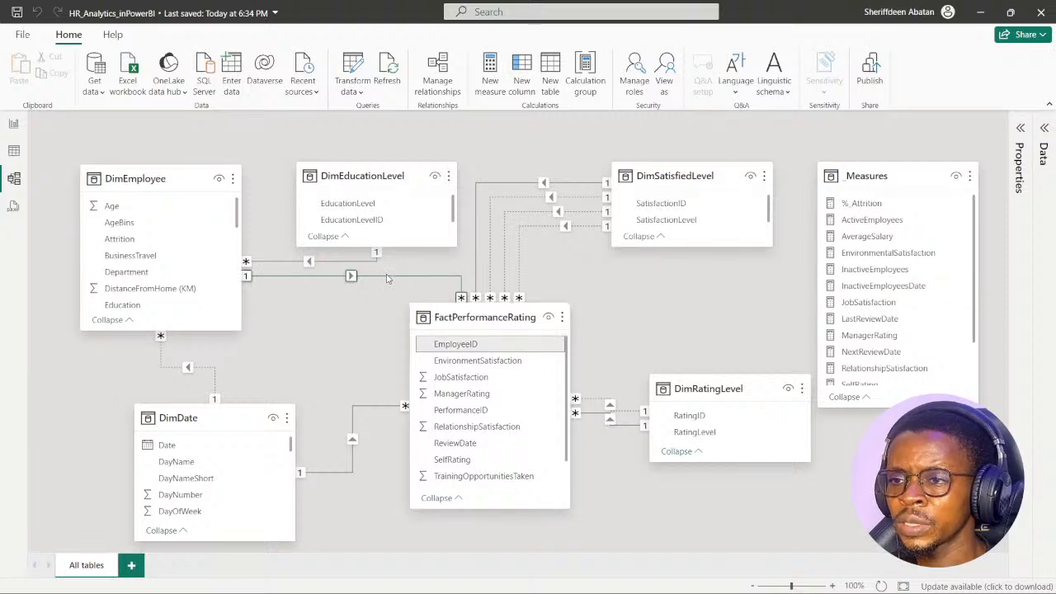
{"action": "scroll", "coordinate": [198, 273], "scroll_direction": "down", "scroll_amount": 4}
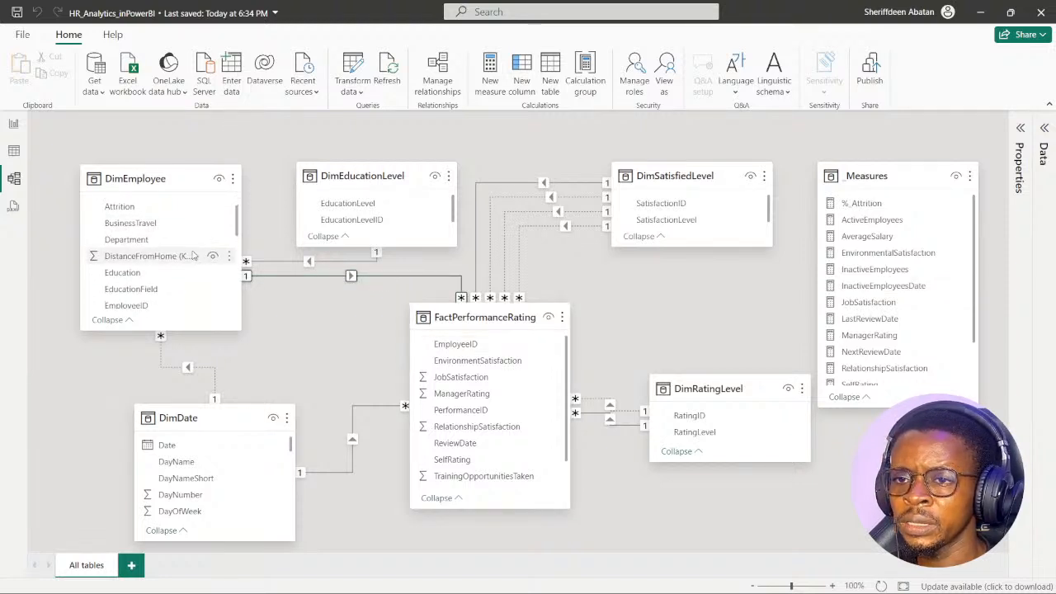
{"action": "scroll", "coordinate": [196, 283], "scroll_direction": "down", "scroll_amount": 5}
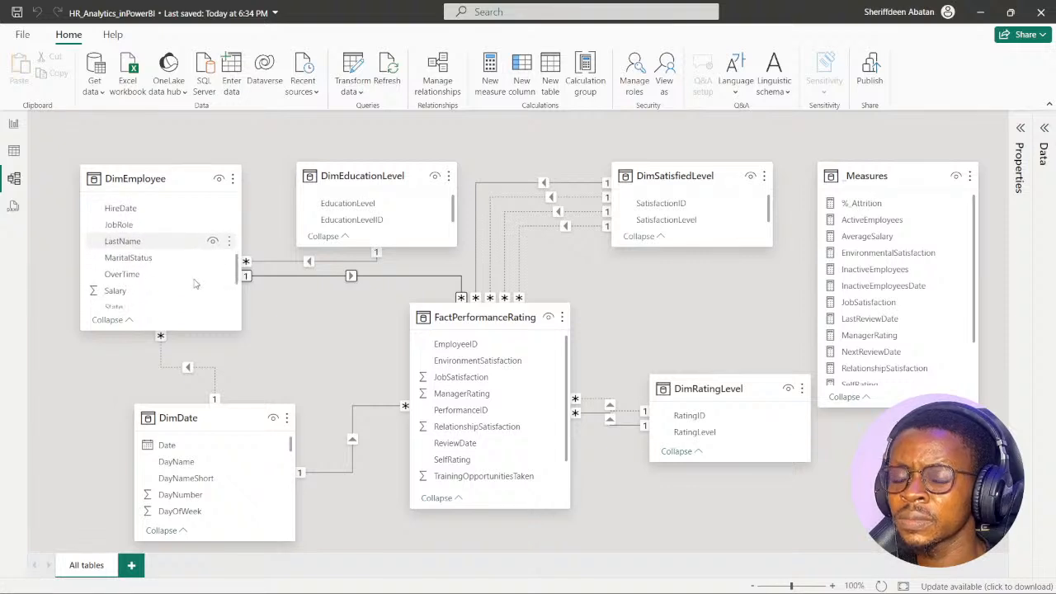
{"action": "scroll", "coordinate": [198, 279], "scroll_direction": "up", "scroll_amount": 4}
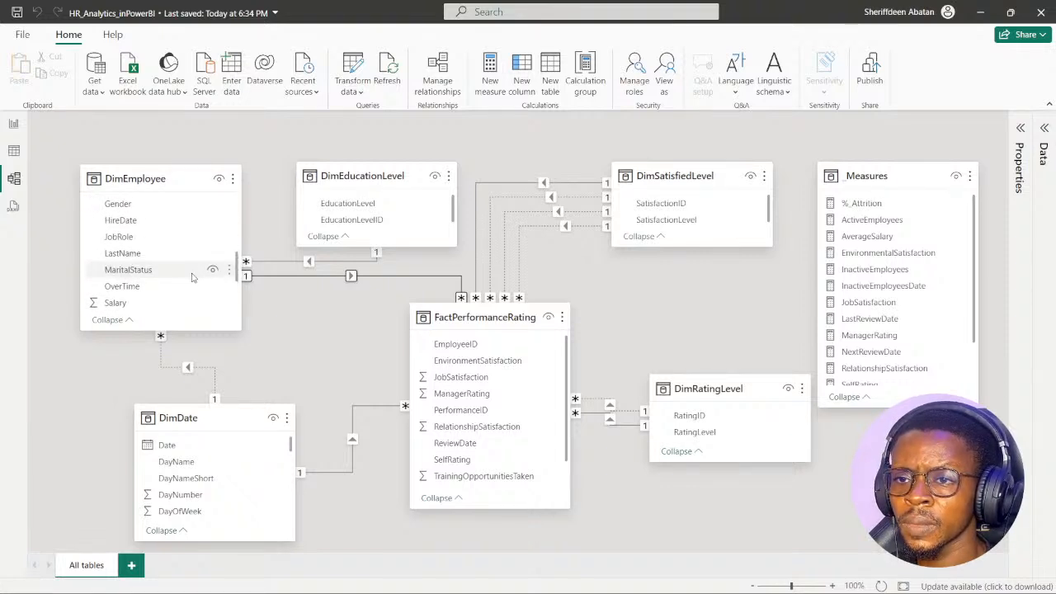
{"action": "scroll", "coordinate": [194, 277], "scroll_direction": "up", "scroll_amount": 3}
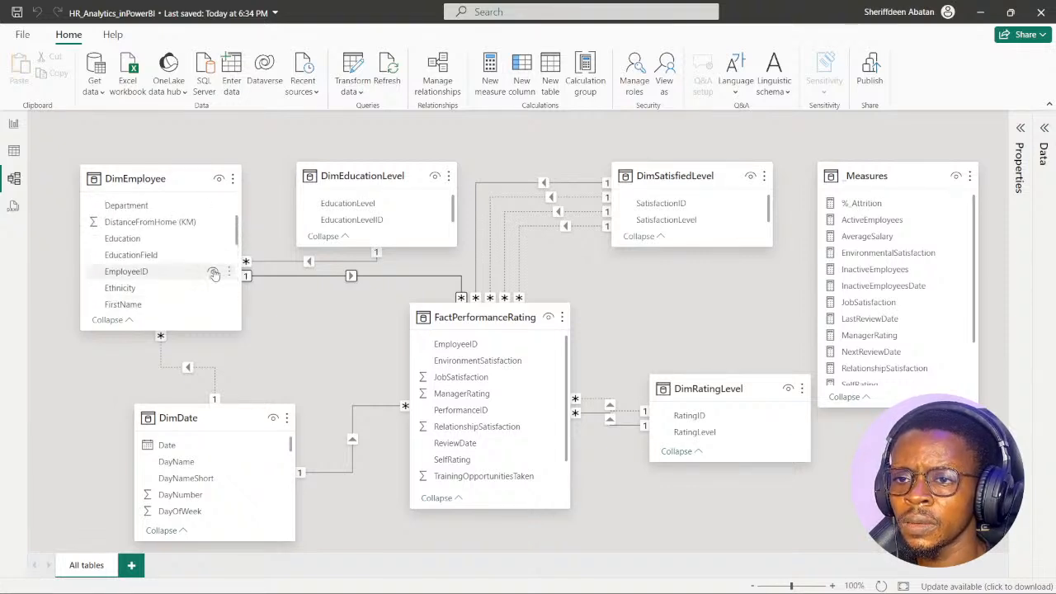
{"action": "scroll", "coordinate": [213, 274], "scroll_direction": "down", "scroll_amount": 1}
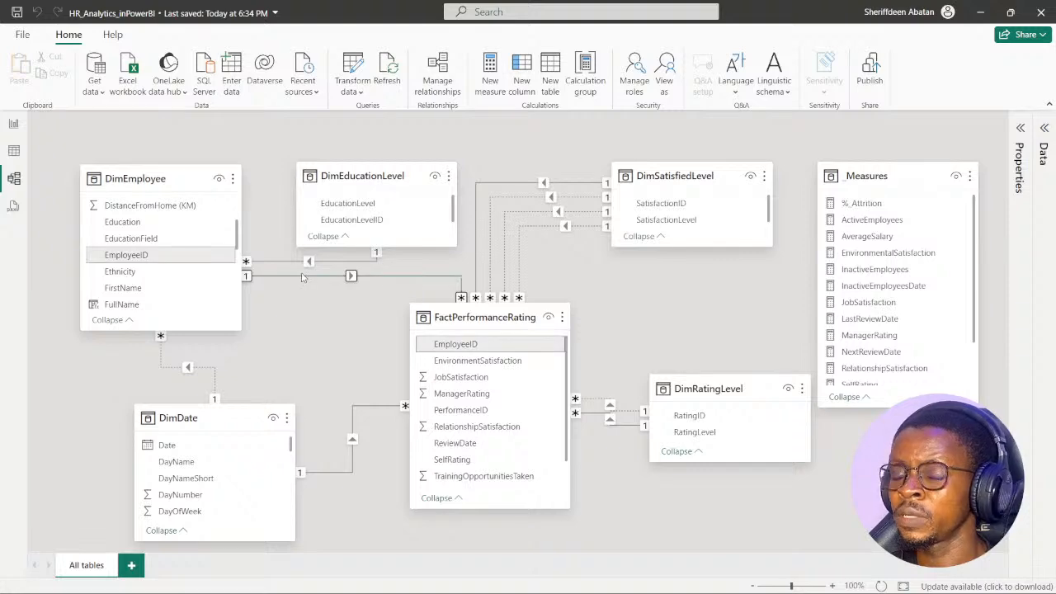
- Return to the report's Attrition page and save the report
{"action": "left_click", "coordinate": [13, 123]}
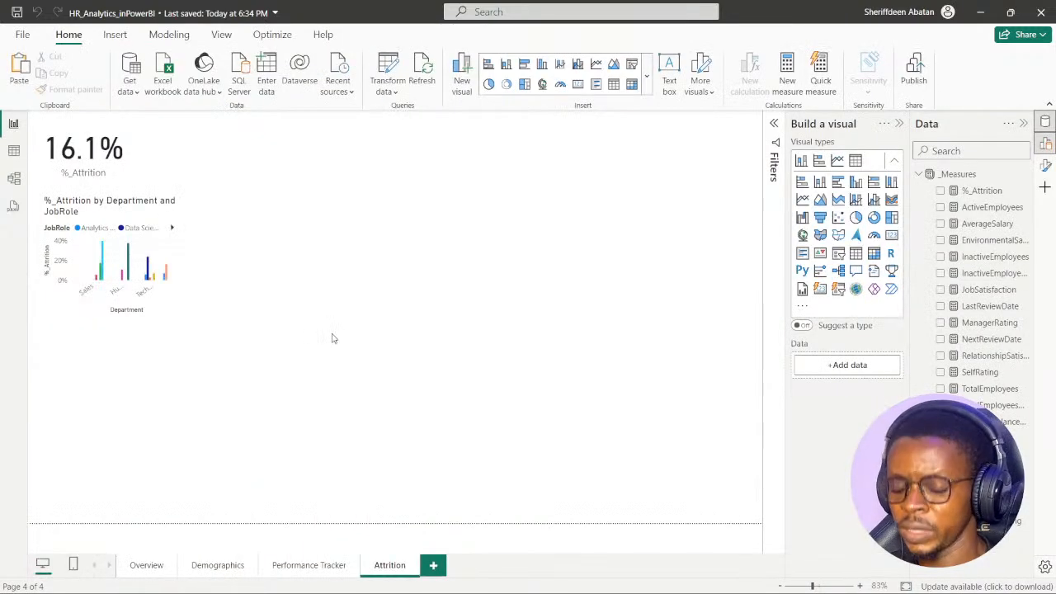
{"action": "key", "text": "ctrl+s"}
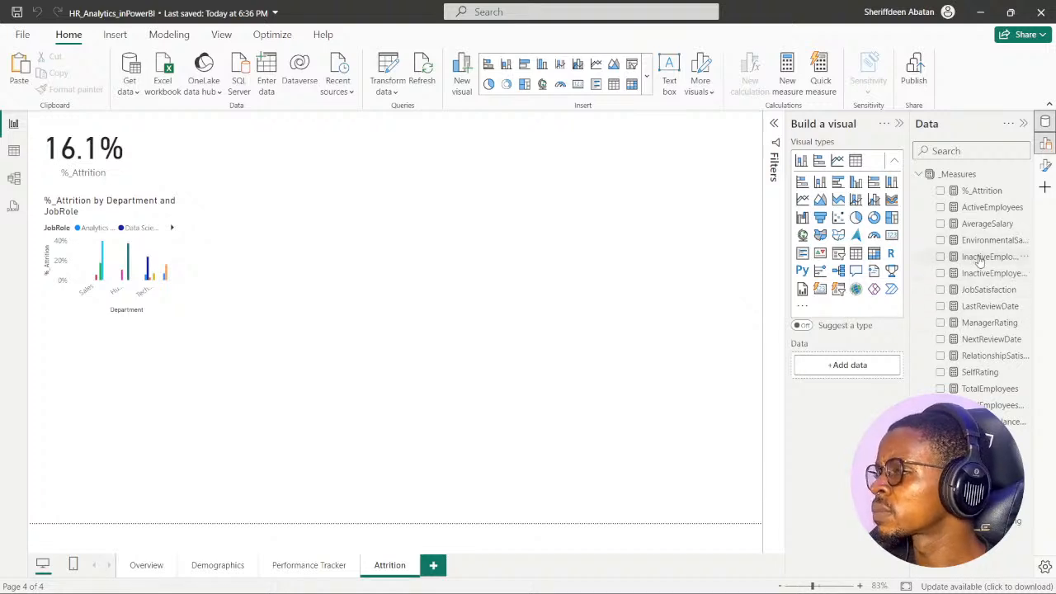
- Check the InactiveEmployeesDate measure in a temporary card on the Attrition page and remove the card
{"action": "left_click", "coordinate": [941, 274]}
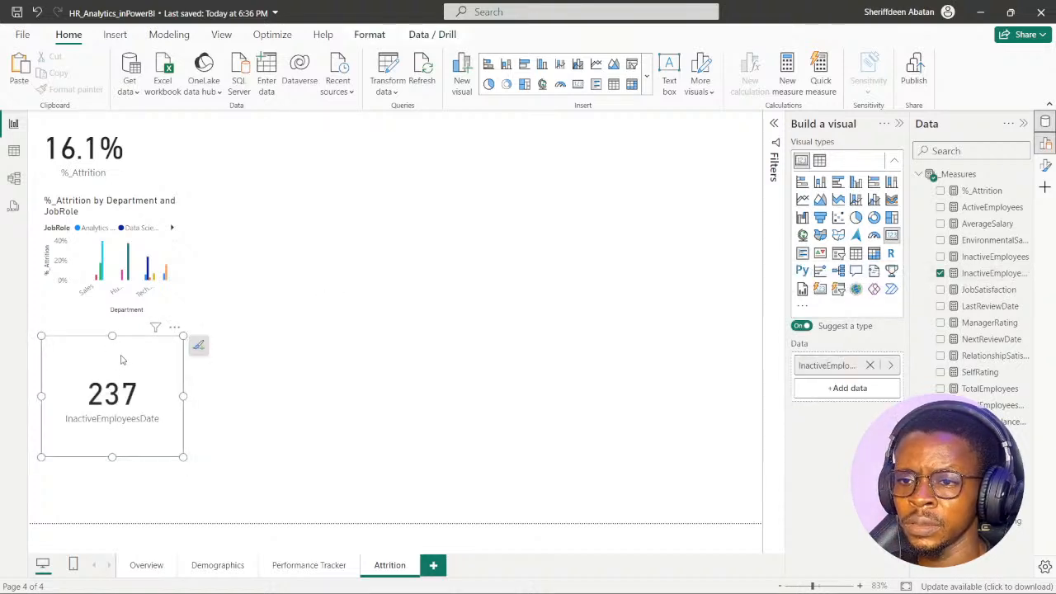
{"action": "left_click_drag", "start_coordinate": [121, 360], "coordinate": [333, 280]}
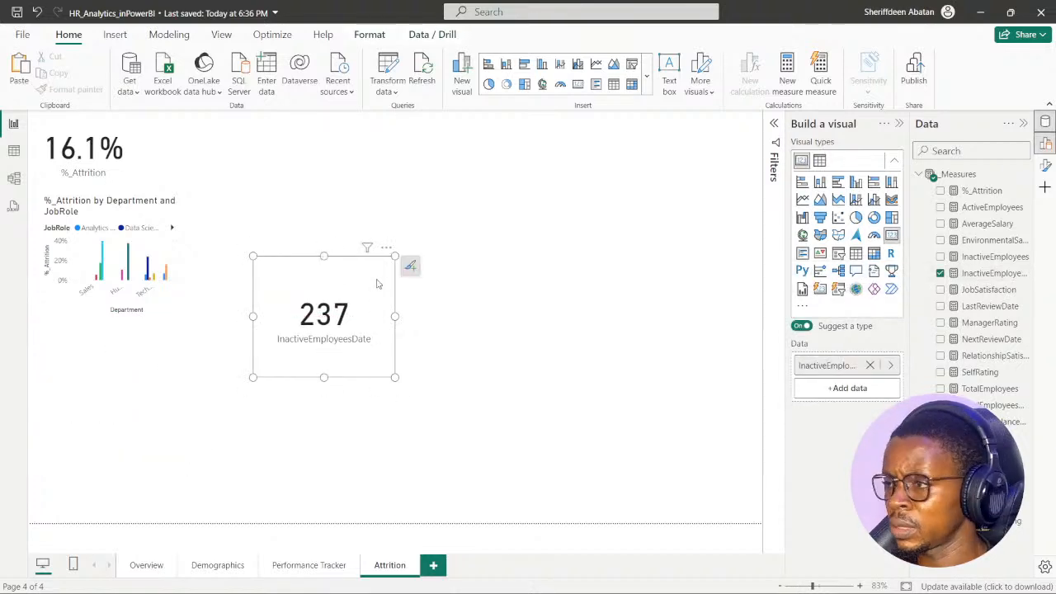
{"action": "key", "text": "Delete"}
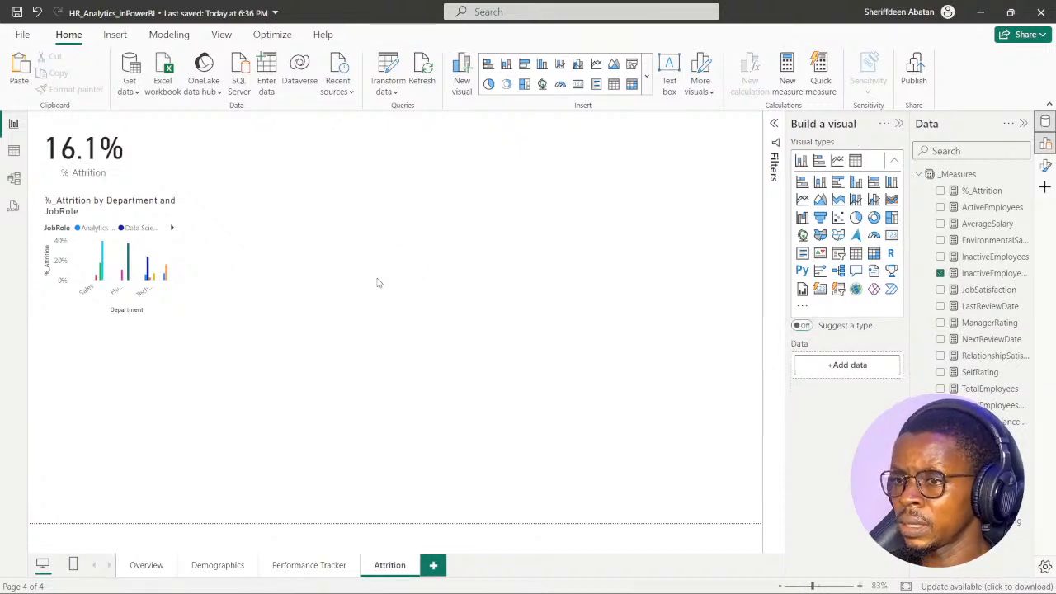
- Review the formulas of the InactiveEmployees and InactiveEmployeesDate measures
{"action": "left_click", "coordinate": [990, 257]}
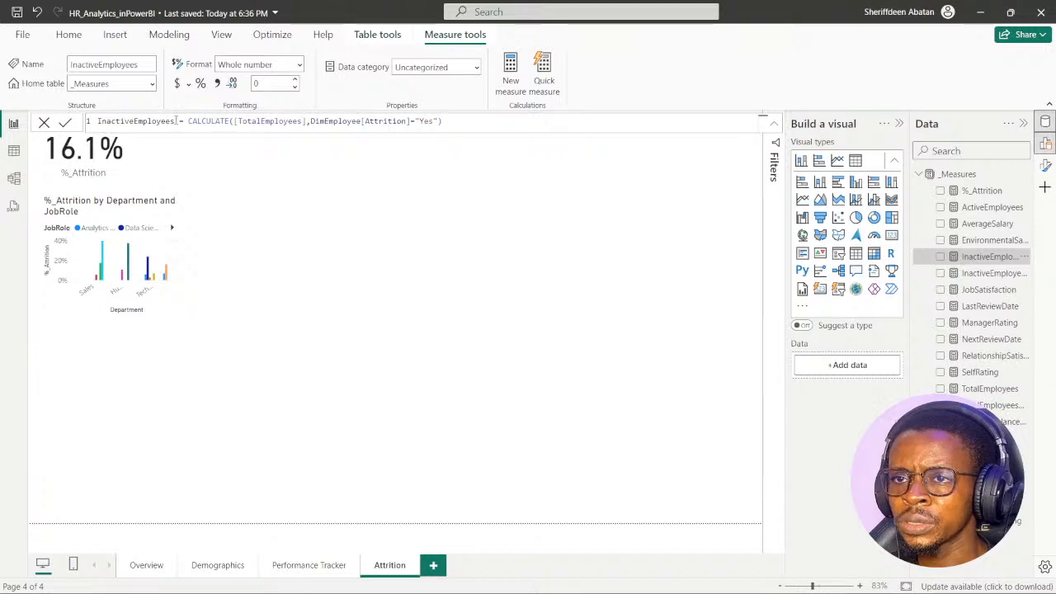
{"action": "left_click", "coordinate": [419, 232]}
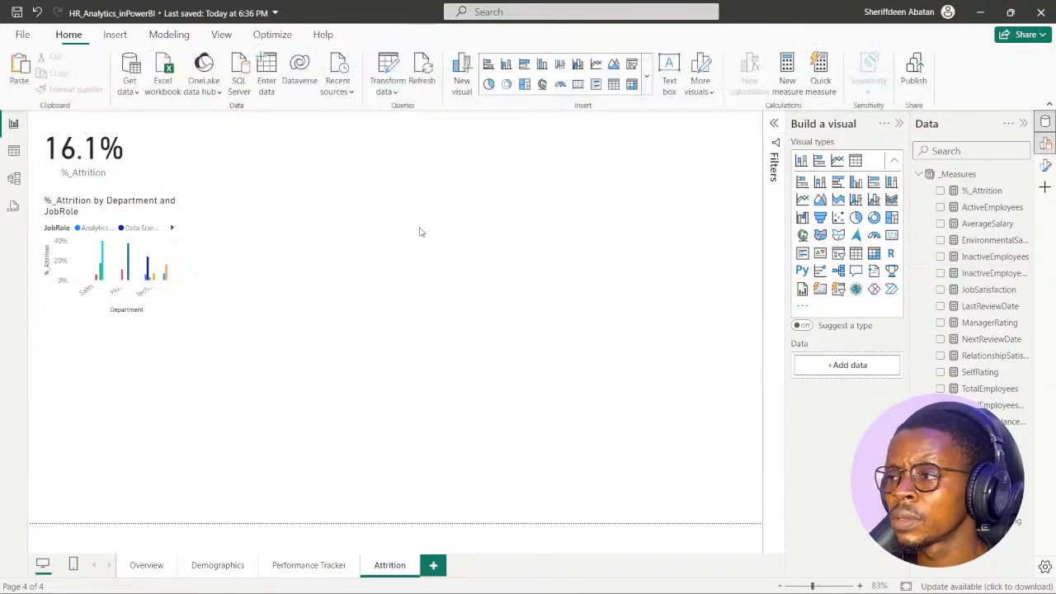
{"action": "left_click", "coordinate": [984, 275]}
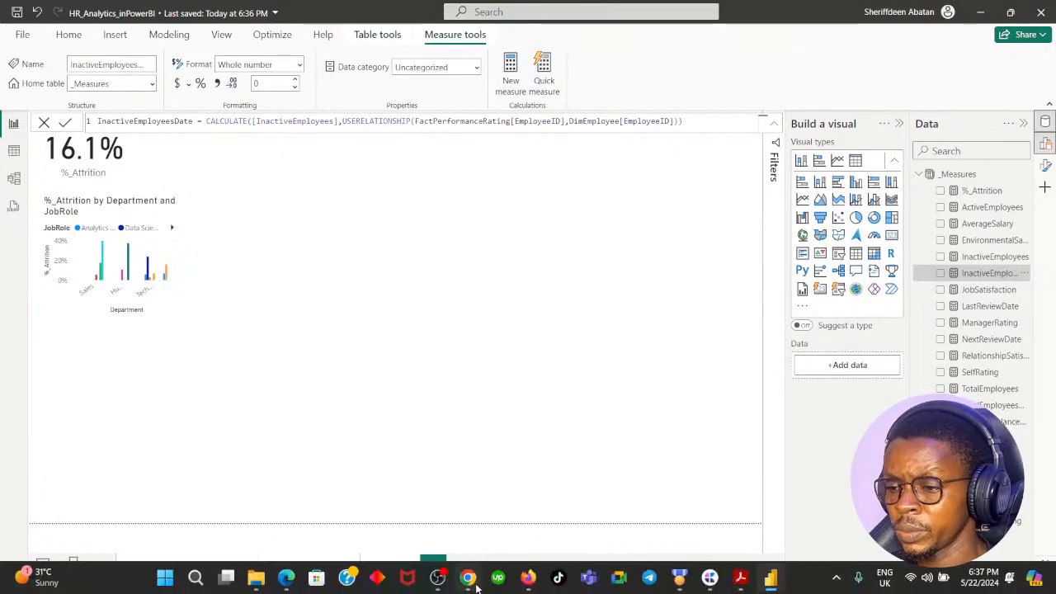
- Switch to the DataCamp exercise in Chrome and read on through the instructions from step 3
{"action": "left_click", "coordinate": [473, 582]}
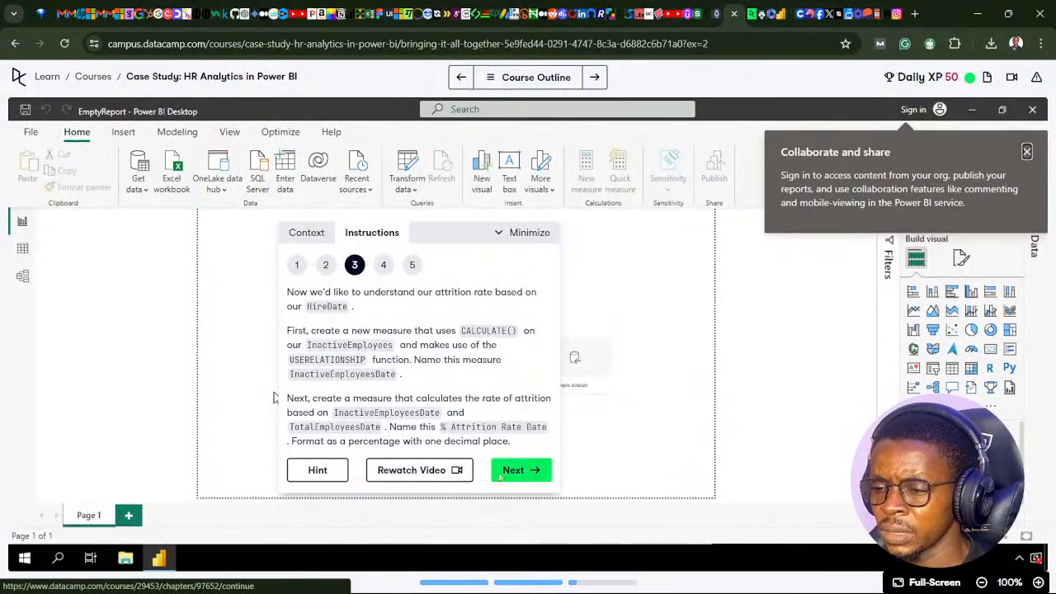
{"action": "left_click", "coordinate": [526, 472]}
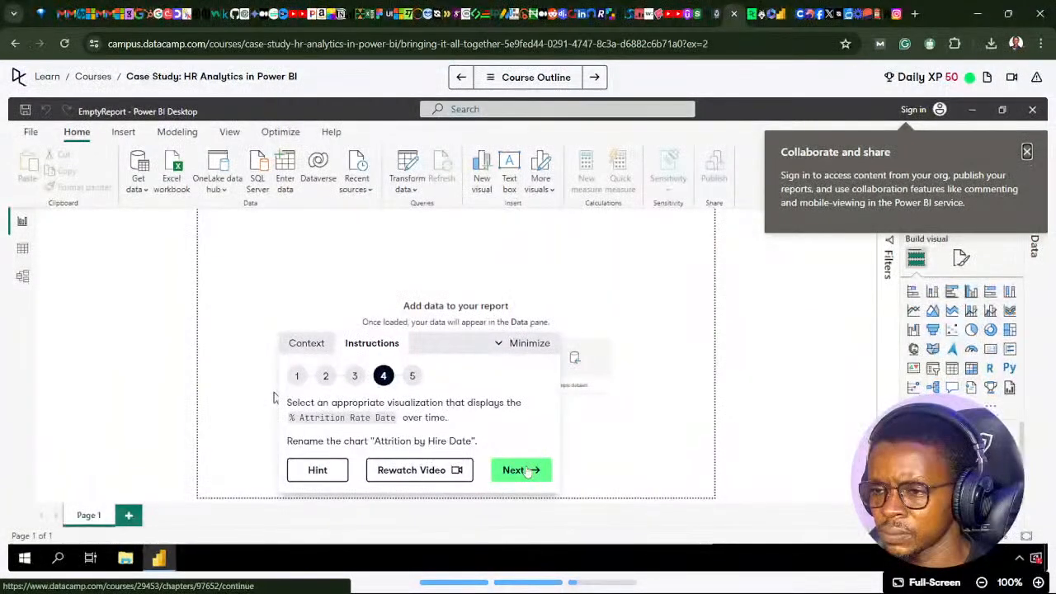
{"action": "left_click", "coordinate": [526, 470]}
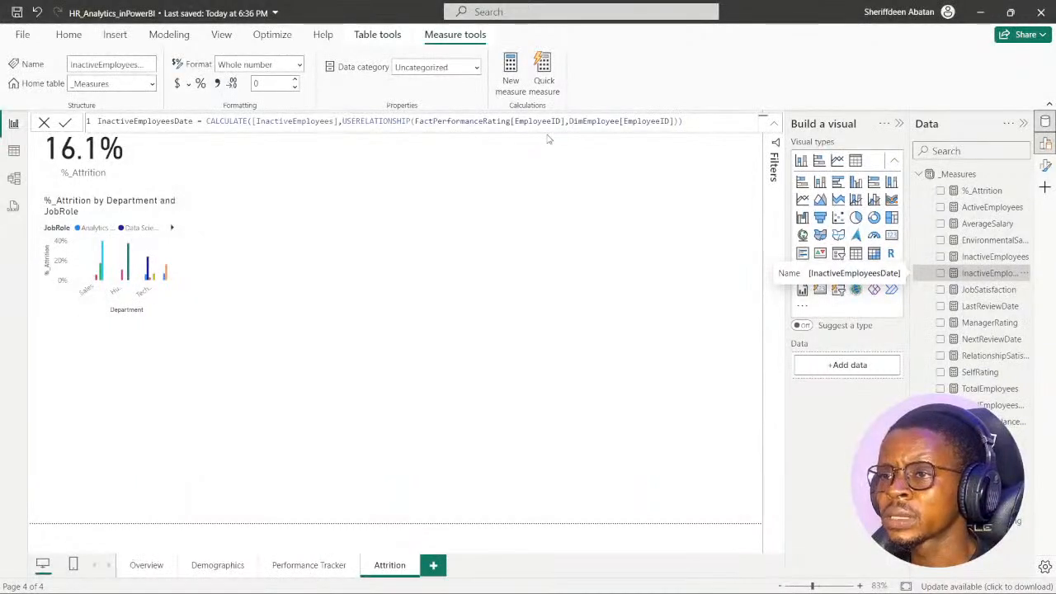
- Examine the DimEmployee and FactPerformanceRating fields in Power BI's model diagram for date columns to use in the relationship
{"action": "left_click", "coordinate": [13, 179]}
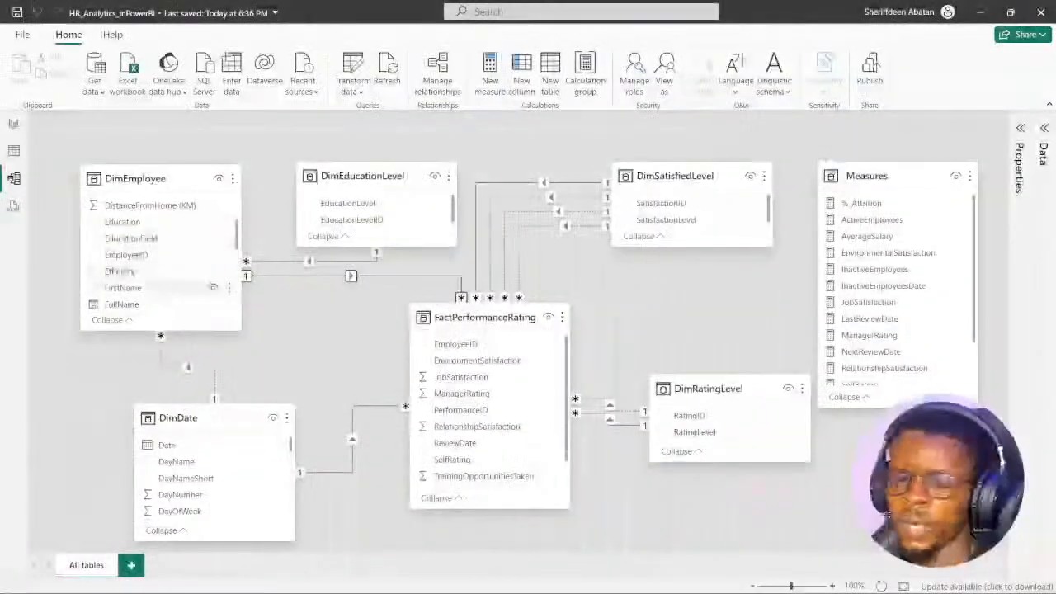
{"action": "scroll", "coordinate": [161, 254], "scroll_direction": "down", "scroll_amount": 3}
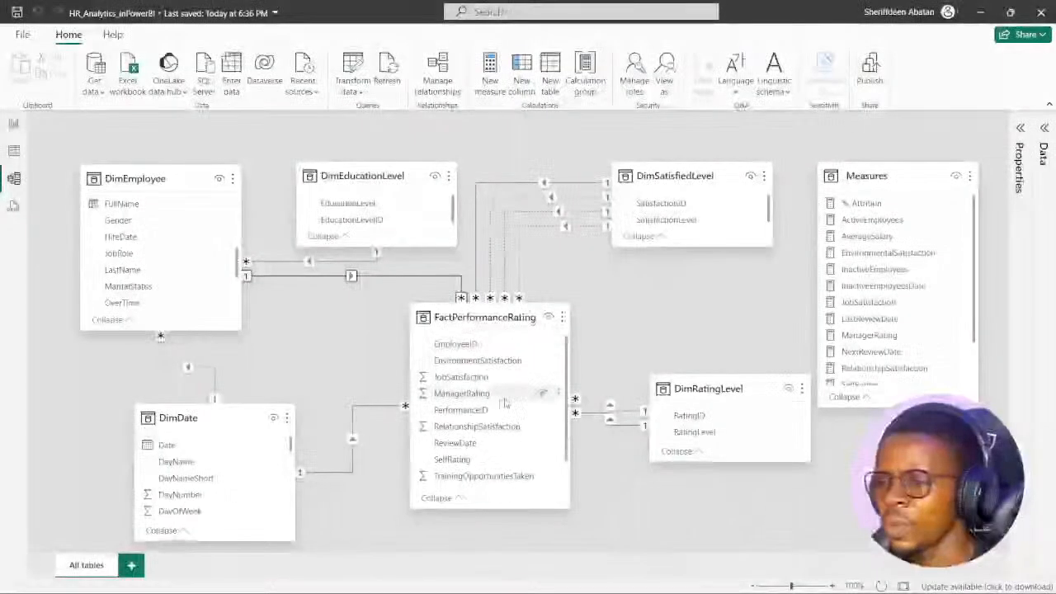
{"action": "scroll", "coordinate": [489, 412], "scroll_direction": "down", "scroll_amount": 1}
{"action": "scroll", "coordinate": [495, 438], "scroll_direction": "up", "scroll_amount": 1}
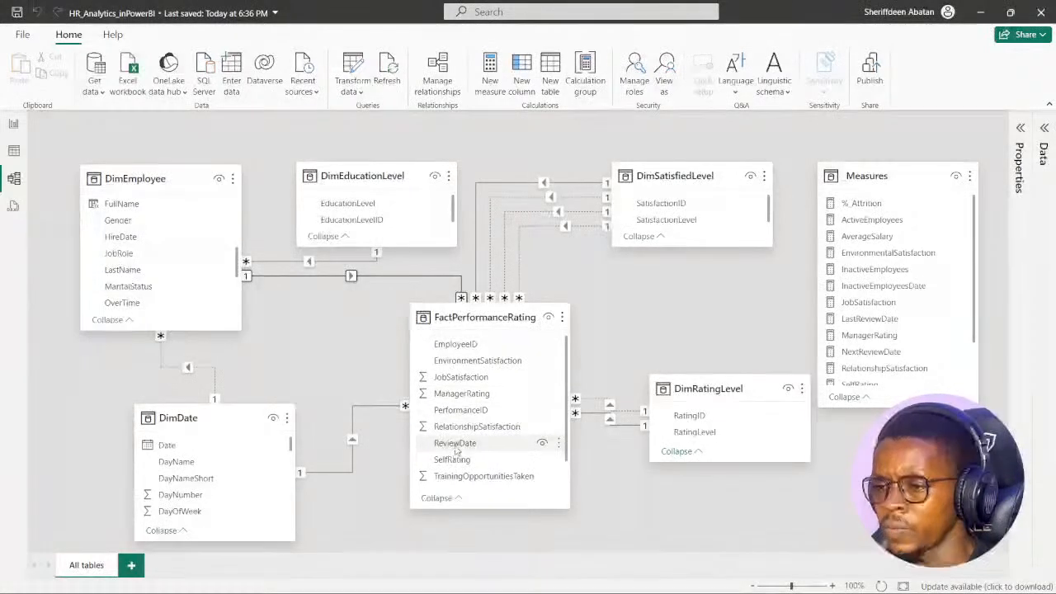
{"action": "scroll", "coordinate": [455, 452], "scroll_direction": "down", "scroll_amount": 1}
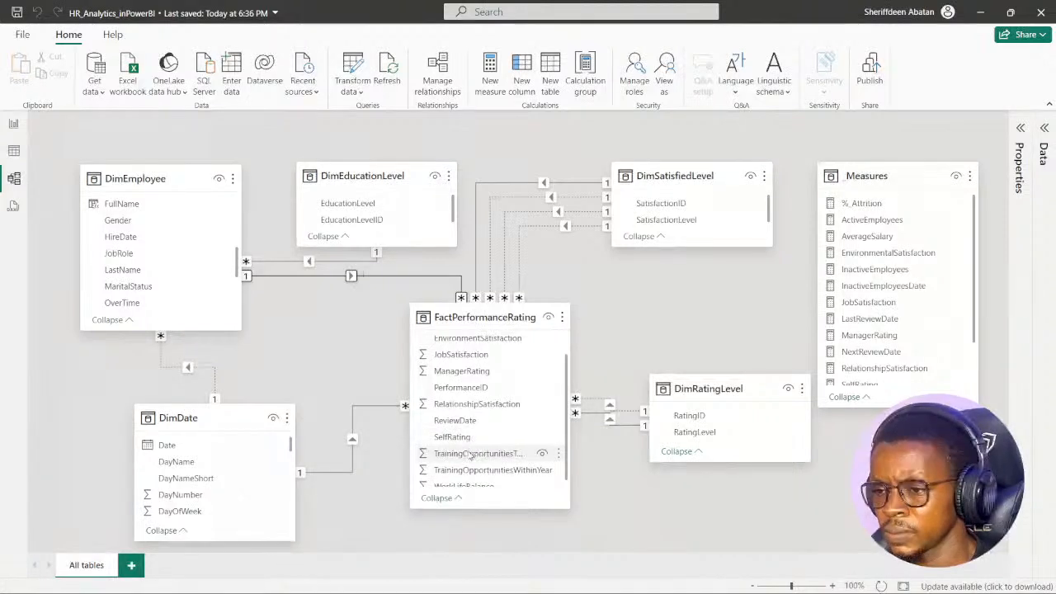
{"action": "scroll", "coordinate": [484, 446], "scroll_direction": "down", "scroll_amount": 1}
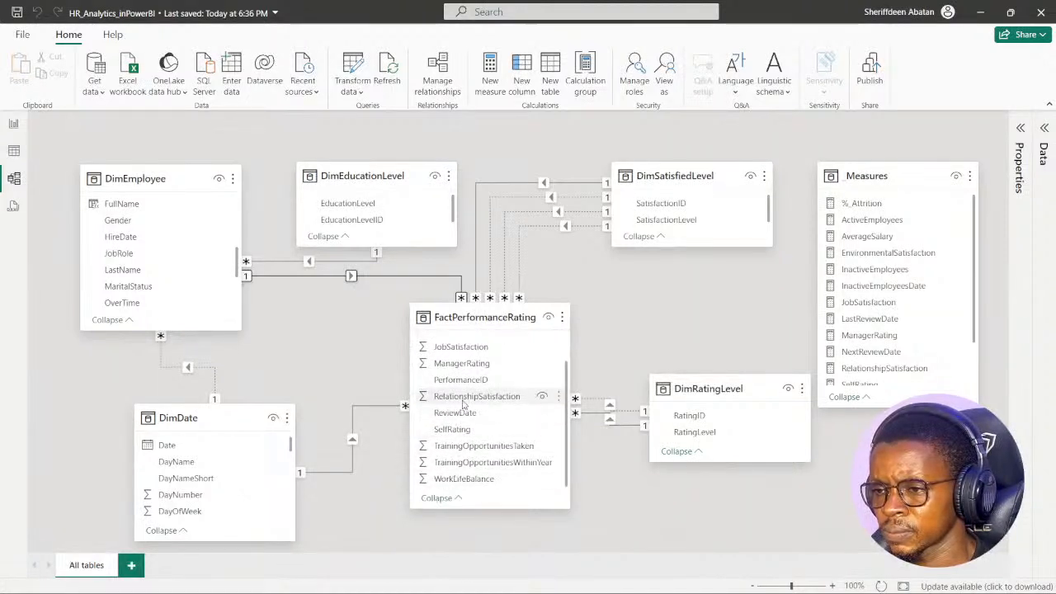
{"action": "scroll", "coordinate": [466, 421], "scroll_direction": "up", "scroll_amount": 2}
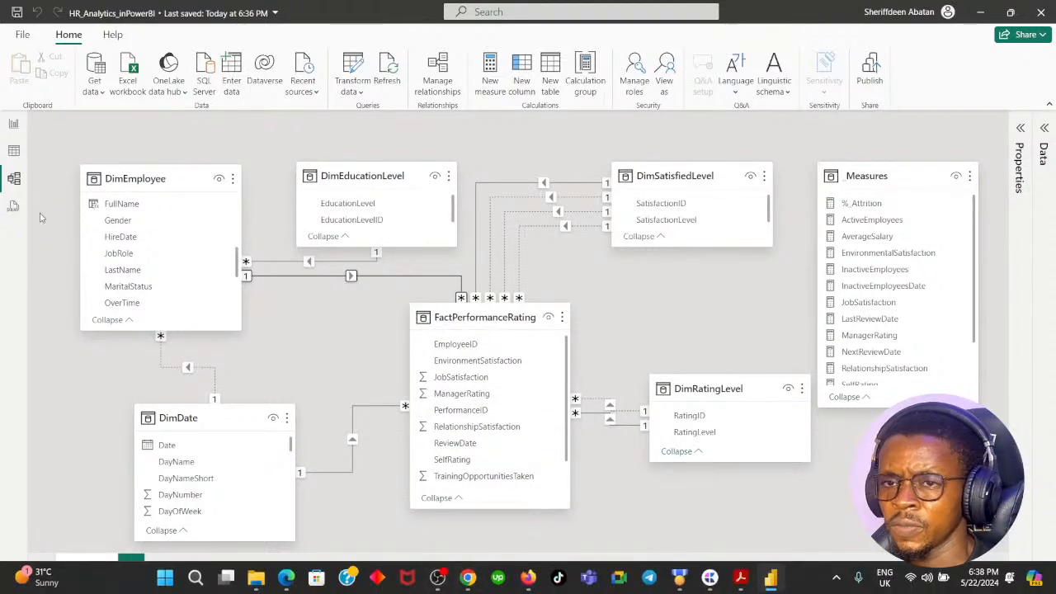
- Back in the report, change the first USERELATIONSHIP column of InactiveEmployeesDate to FactPerformanceRating[ReviewDate]
{"action": "left_click", "coordinate": [14, 123]}
{"action": "left_click", "coordinate": [441, 151]}
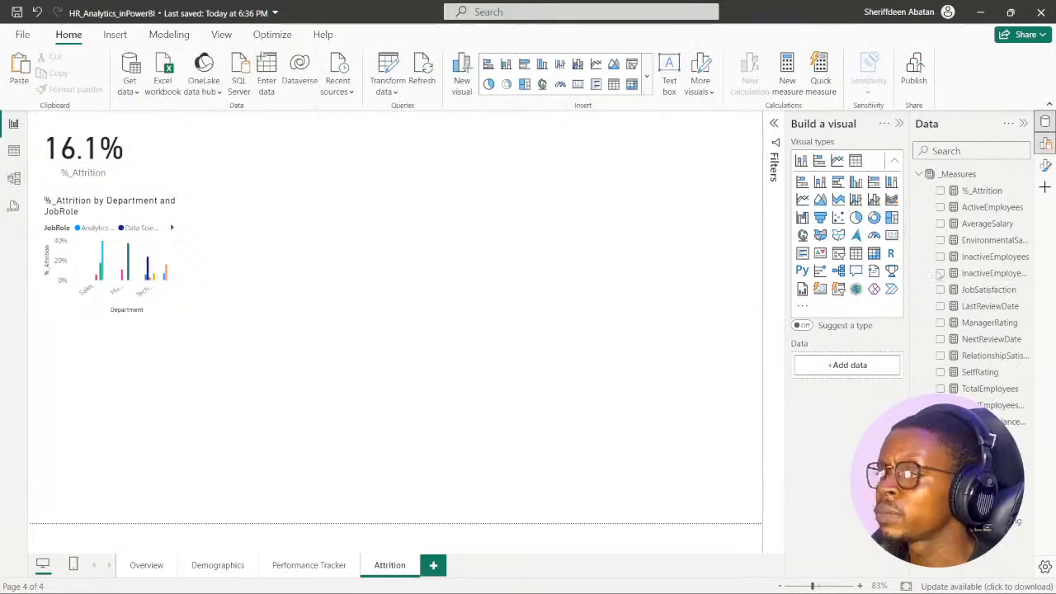
{"action": "left_click", "coordinate": [983, 262]}
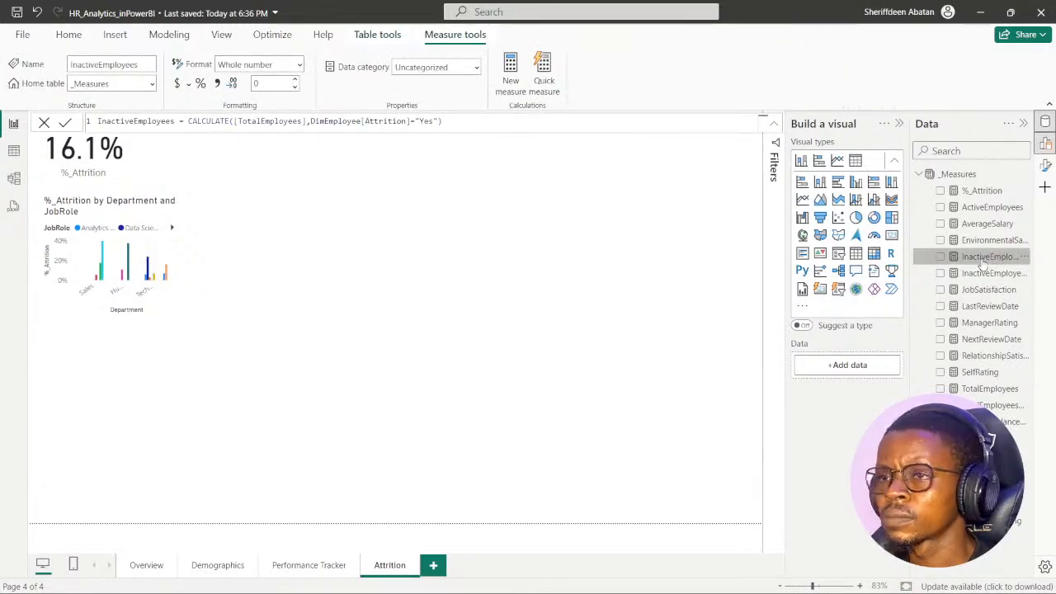
{"action": "left_click", "coordinate": [988, 277]}
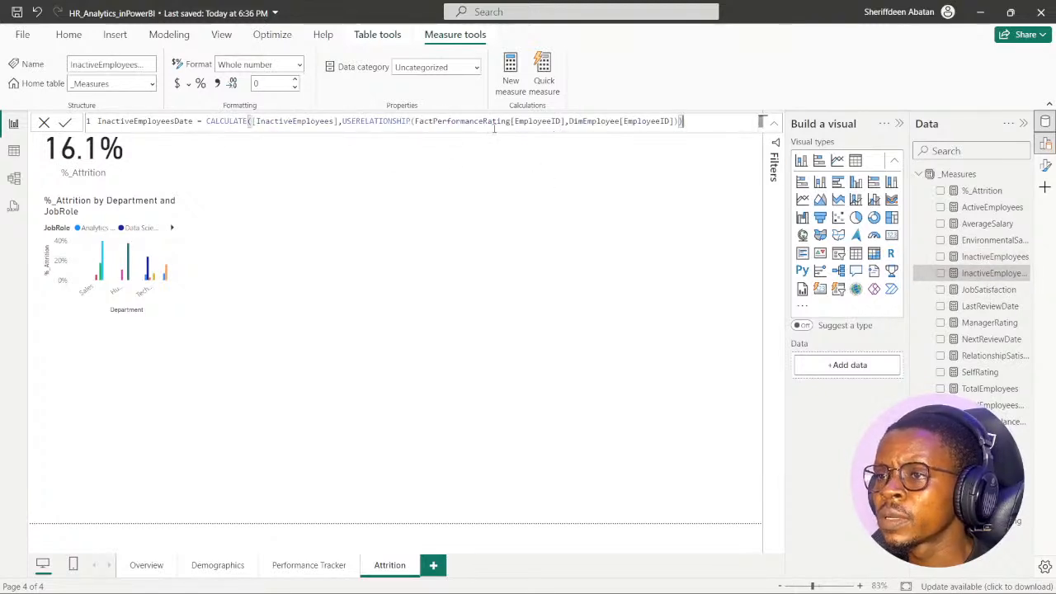
{"action": "left_click", "coordinate": [563, 122]}
{"action": "key", "text": "BackSpace"}
{"action": "key", "text": "BackSpace"}
{"action": "key", "text": "BackSpace"}
{"action": "key", "text": "BackSpace"}
{"action": "key", "text": "BackSpace"}
{"action": "key", "text": "BackSpace"}
{"action": "key", "text": "BackSpace"}
{"action": "key", "text": "BackSpace"}
{"action": "key", "text": "BackSpace"}
{"action": "key", "text": "BackSpace"}
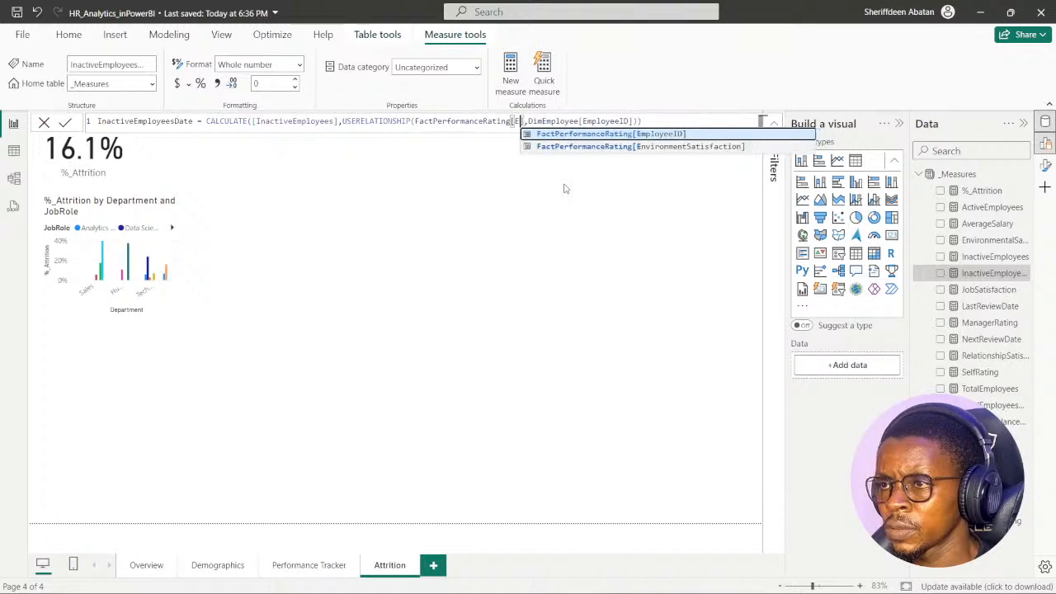
{"action": "key", "text": "BackSpace"}
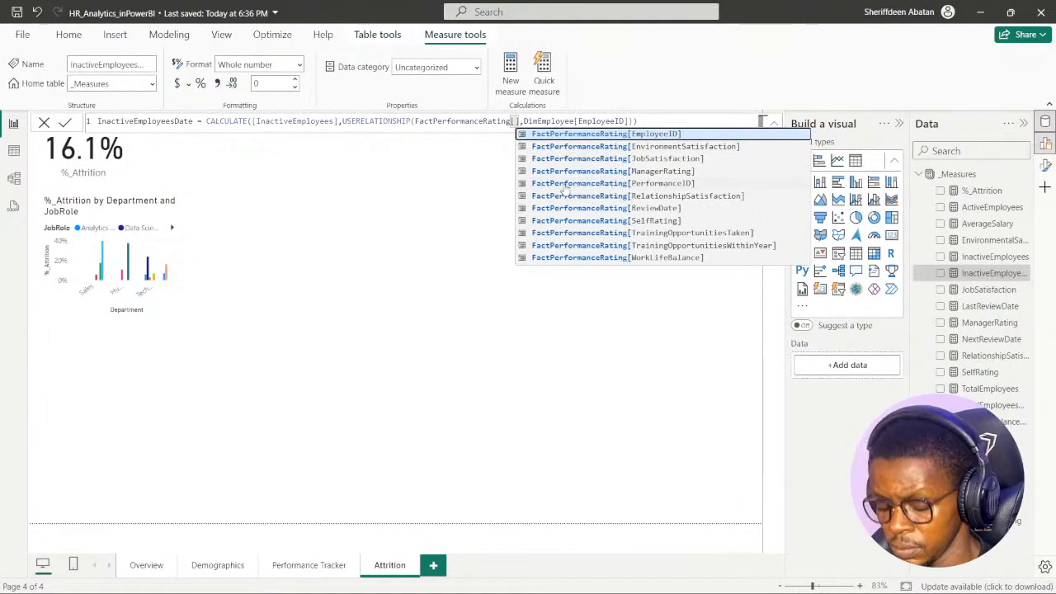
{"action": "type", "text": "rev"}
{"action": "key", "text": "Tab"}
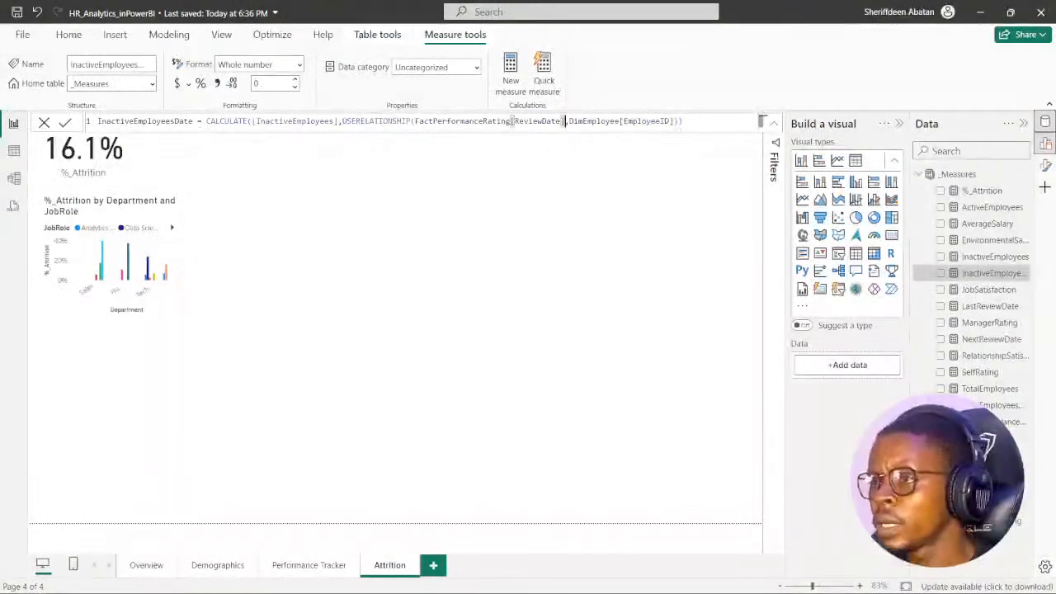
- Replace the second USERELATIONSHIP column with DimEmployee[HireDate] and commit the measure
{"action": "left_click", "coordinate": [670, 123]}
{"action": "key", "text": "BackSpace"}
{"action": "key", "text": "BackSpace"}
{"action": "key", "text": "BackSpace"}
{"action": "key", "text": "BackSpace"}
{"action": "key", "text": "BackSpace"}
{"action": "key", "text": "BackSpace"}
{"action": "key", "text": "BackSpace"}
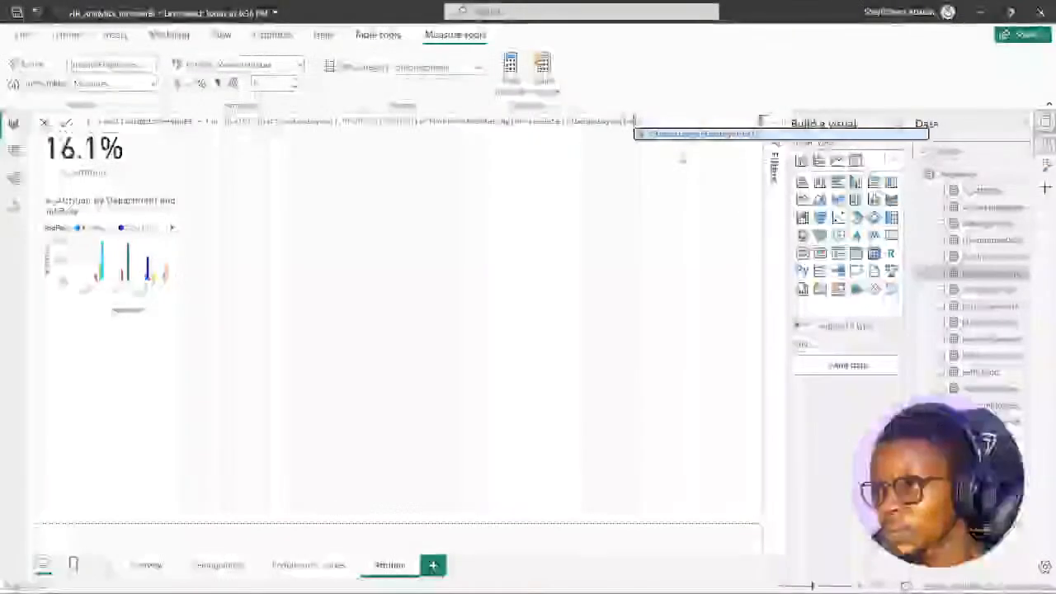
{"action": "key", "text": "BackSpace"}
{"action": "key", "text": "BackSpace"}
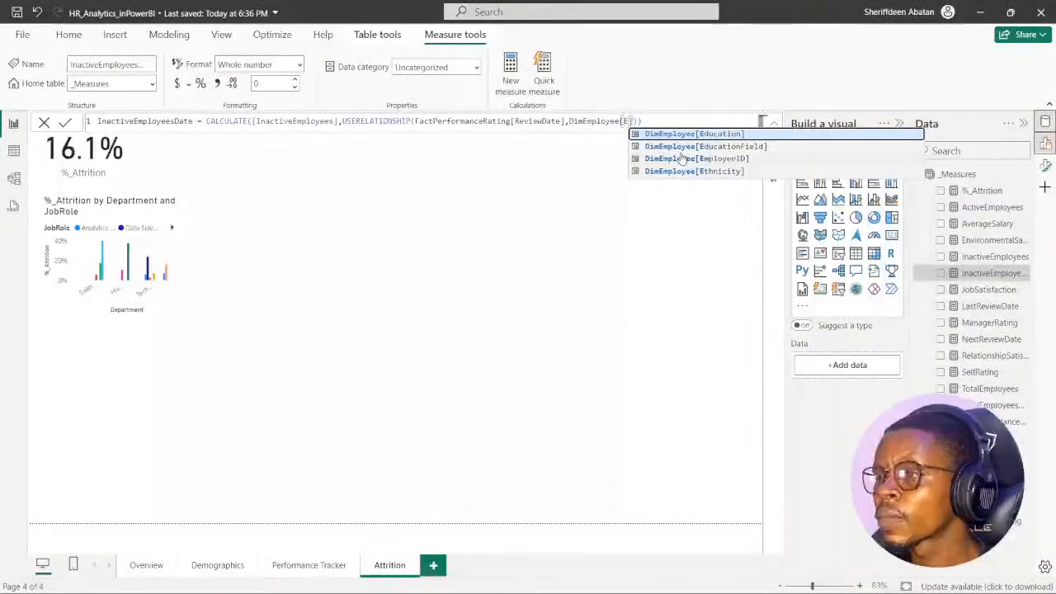
{"action": "key", "text": "BackSpace"}
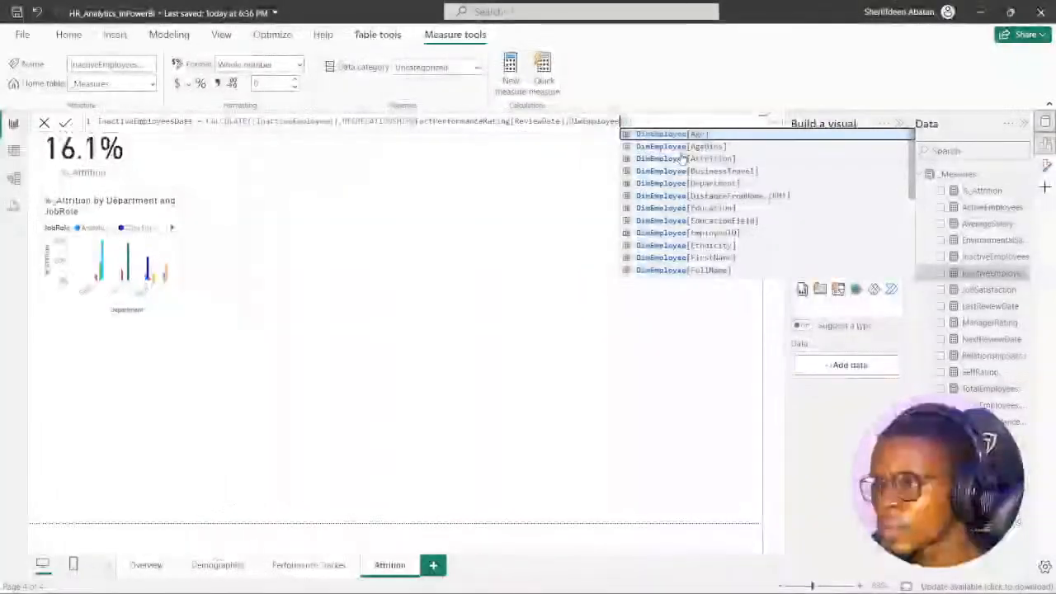
{"action": "type", "text": "hi"}
{"action": "key", "text": "BackSpace"}
{"action": "key", "text": "BackSpace"}
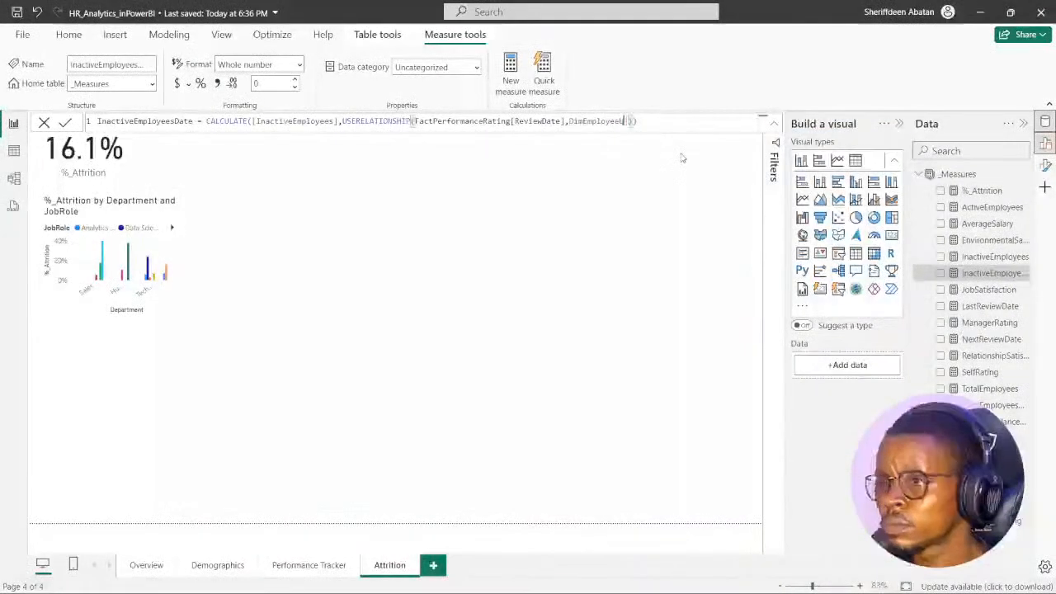
{"action": "key", "text": "BackSpace"}
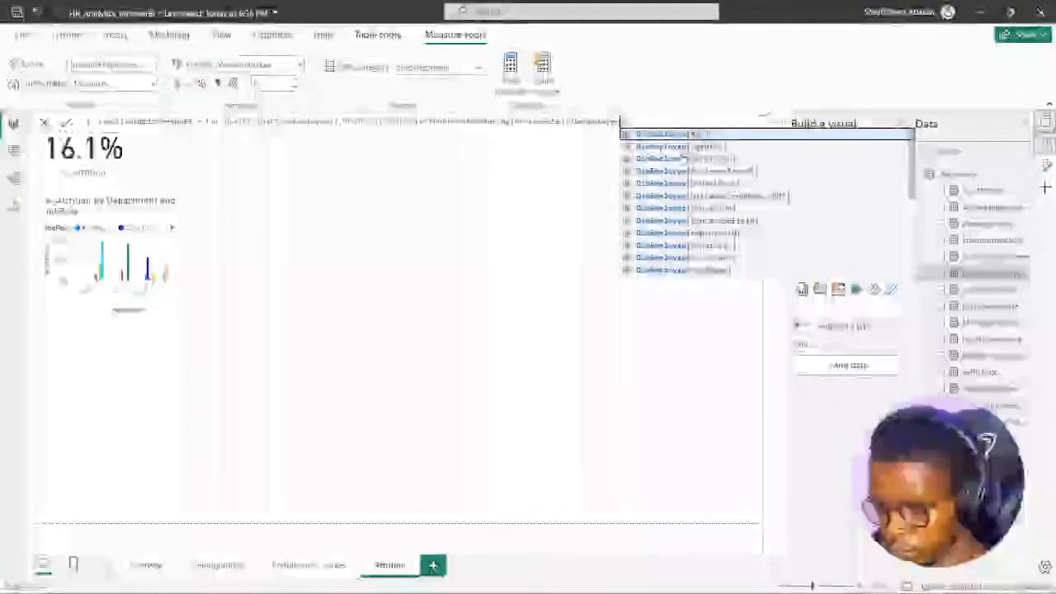
{"action": "type", "text": "hi"}
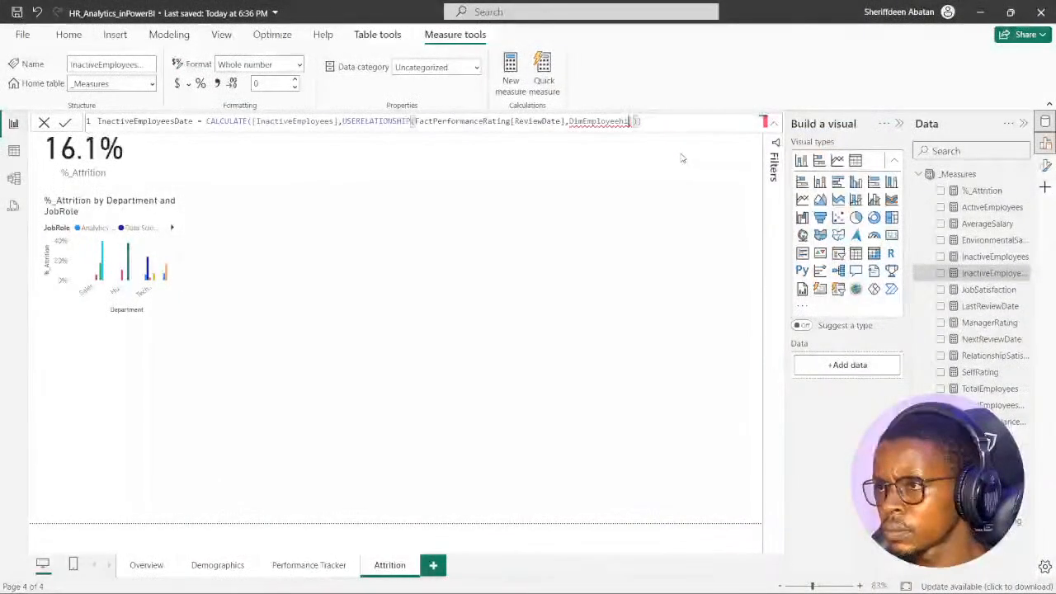
{"action": "key", "text": "BackSpace"}
{"action": "key", "text": "BackSpace"}
{"action": "key", "text": "BackSpace"}
{"action": "key", "text": "BackSpace"}
{"action": "key", "text": "BackSpace"}
{"action": "key", "text": "BackSpace"}
{"action": "key", "text": "BackSpace"}
{"action": "key", "text": "BackSpace"}
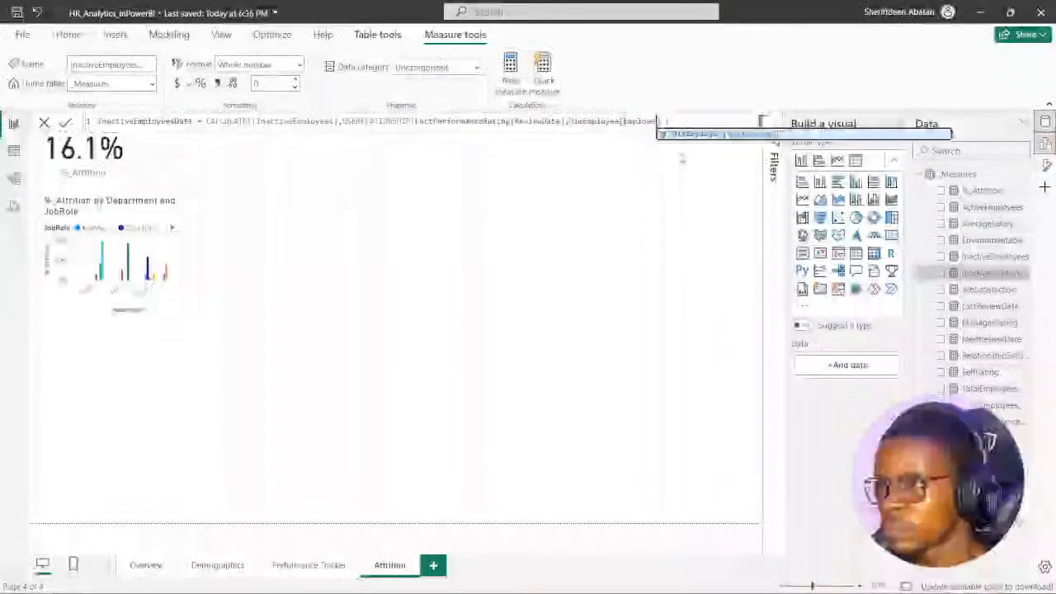
{"action": "key", "text": "BackSpace"}
{"action": "key", "text": "BackSpace"}
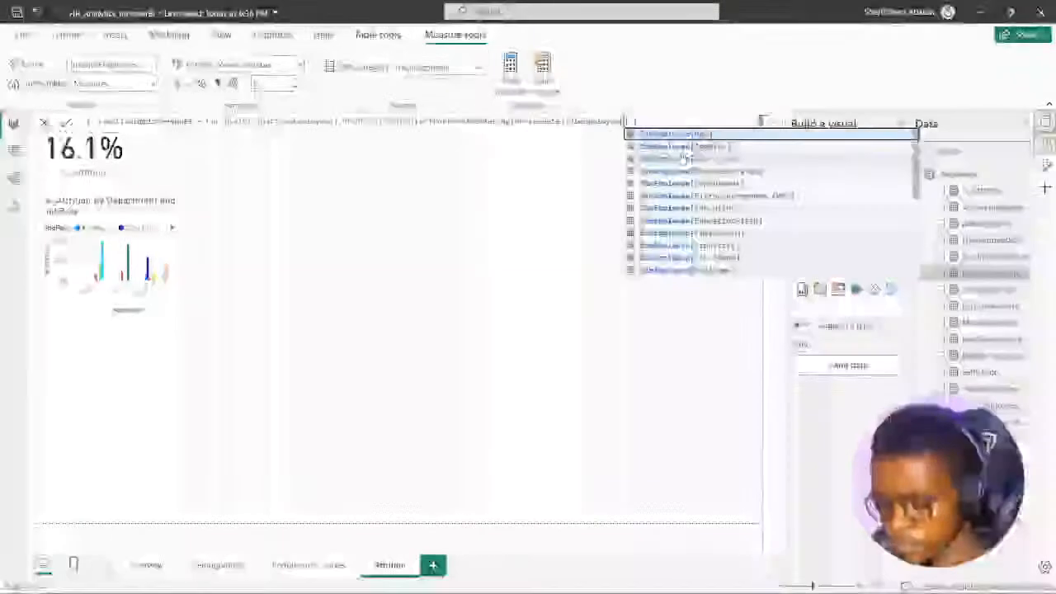
{"action": "type", "text": "Hi"}
{"action": "key", "text": "Tab"}
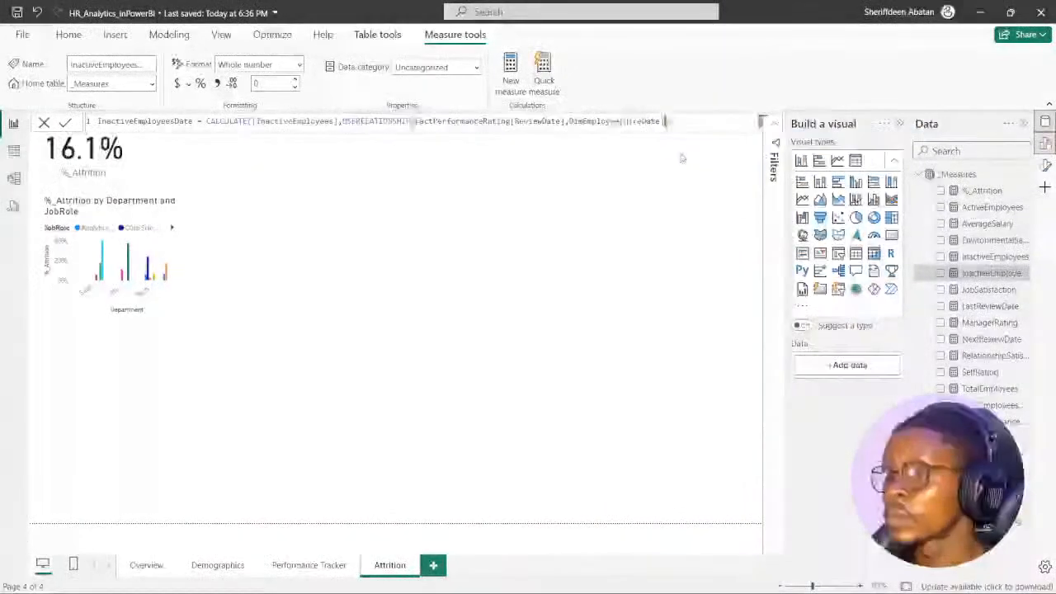
{"action": "left_click", "coordinate": [66, 122]}
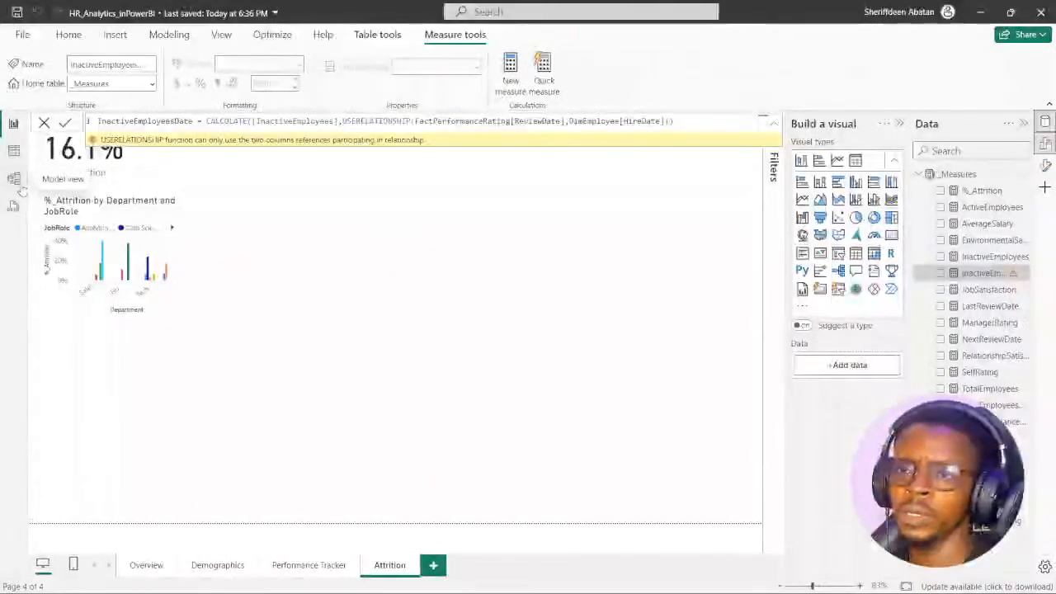
{"action": "left_click", "coordinate": [466, 244]}
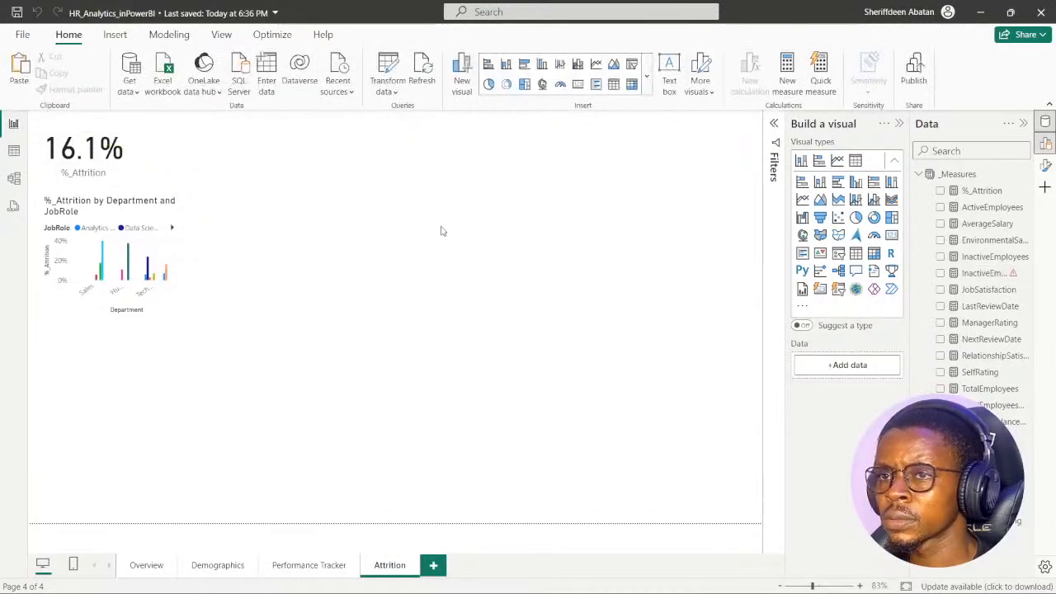
- Change the first USERELATIONSHIP column of the InactiveEmployeesDate measure to FactPerformanceRating[EmployeeID]
{"action": "left_click", "coordinate": [983, 273]}
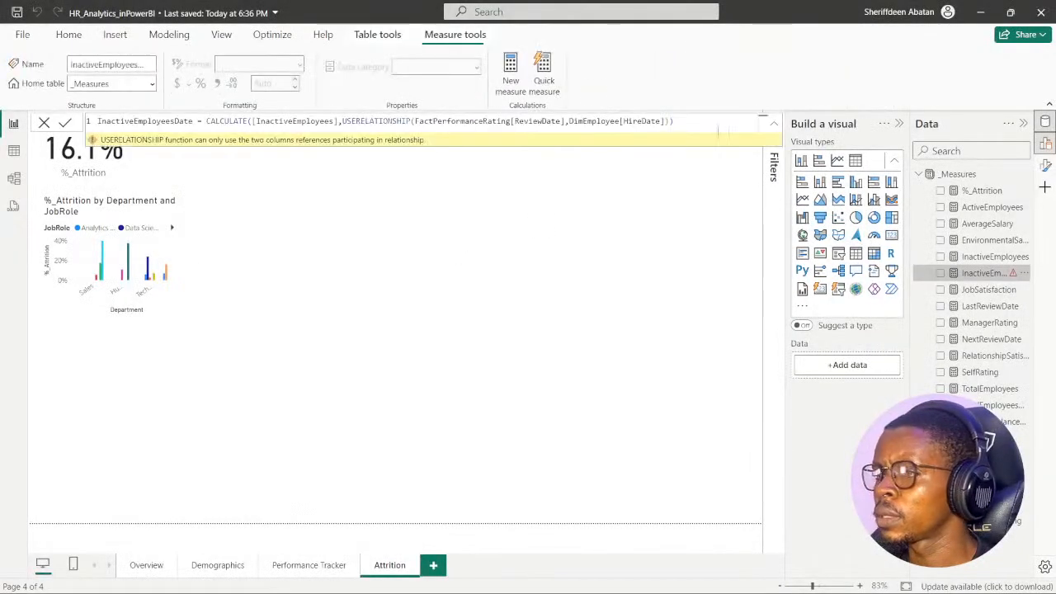
{"action": "double_click", "coordinate": [559, 121]}
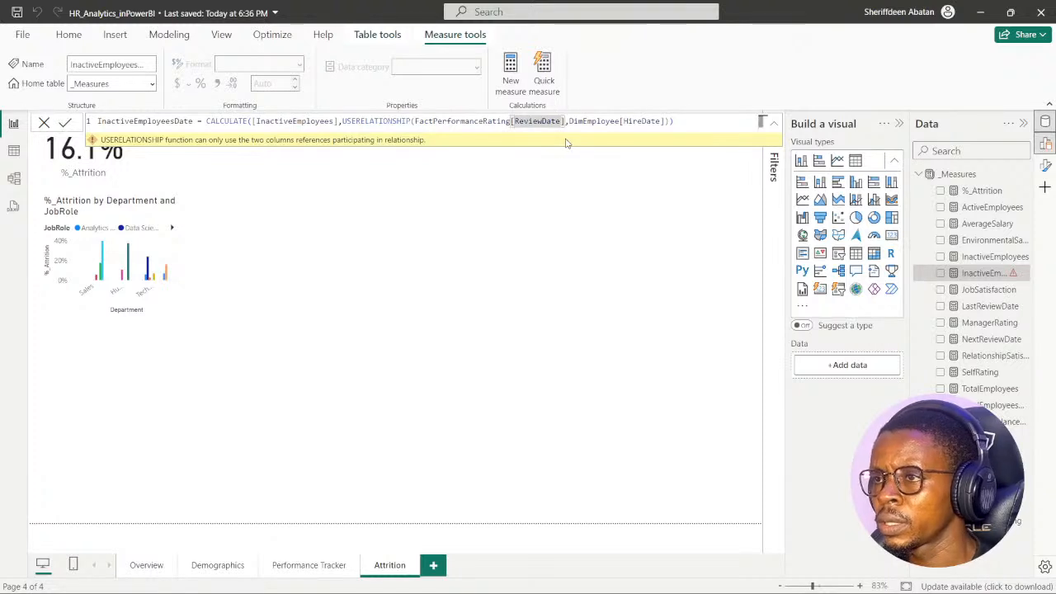
{"action": "type", "text": "R"}
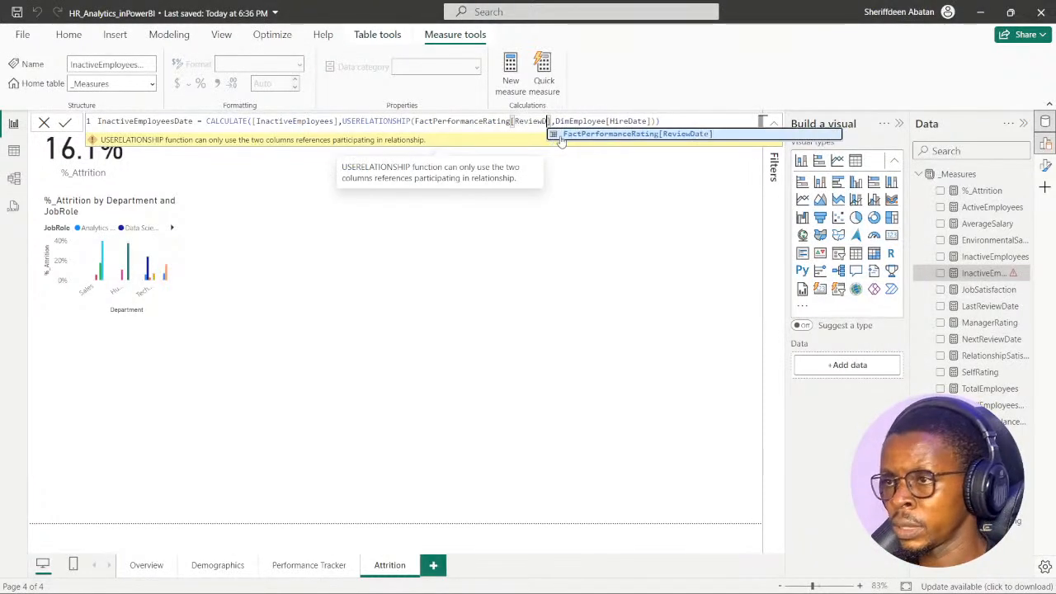
{"action": "key", "text": "BackSpace"}
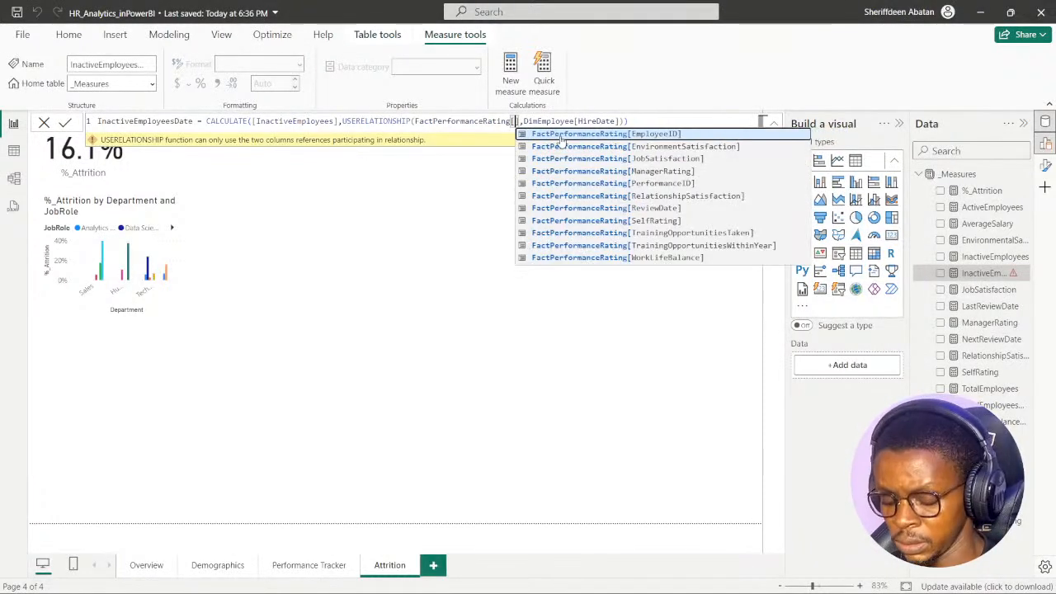
{"action": "type", "text": "emp"}
{"action": "left_click", "coordinate": [560, 135]}
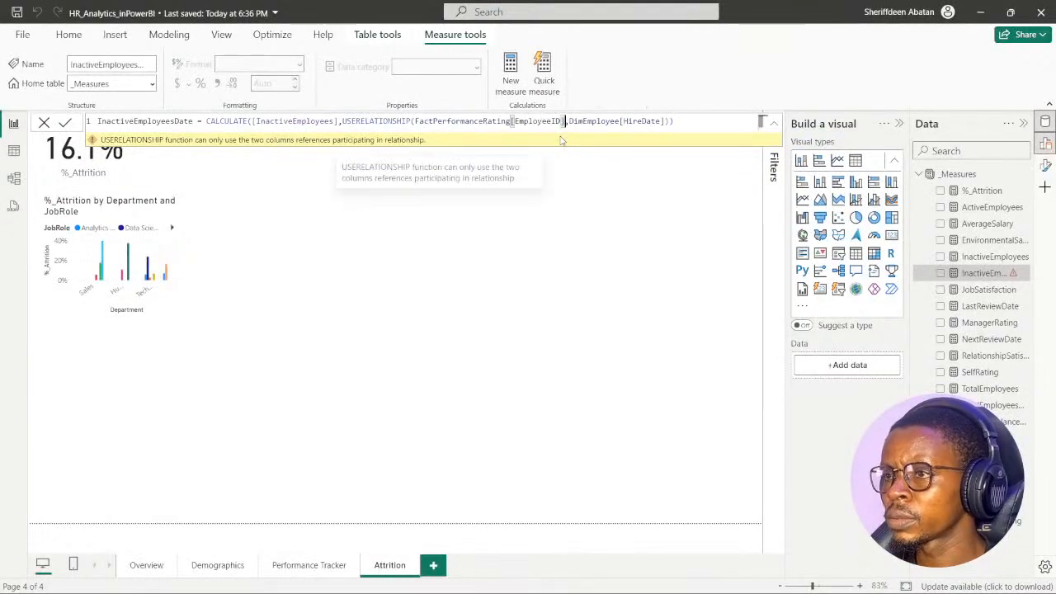
- Replace the second USERELATIONSHIP column with DimEmployee[EmployeeID] and commit the measure
{"action": "left_click", "coordinate": [661, 122]}
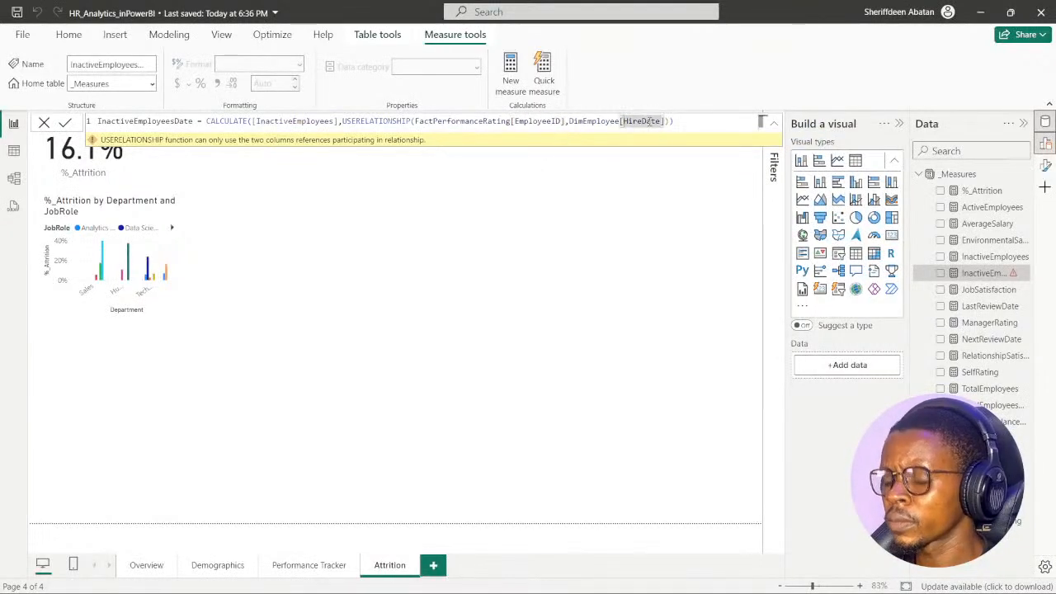
{"action": "key", "text": "BackSpace"}
{"action": "key", "text": "BackSpace"}
{"action": "key", "text": "BackSpace"}
{"action": "key", "text": "BackSpace"}
{"action": "key", "text": "BackSpace"}
{"action": "key", "text": "BackSpace"}
{"action": "key", "text": "BackSpace"}
{"action": "key", "text": "BackSpace"}
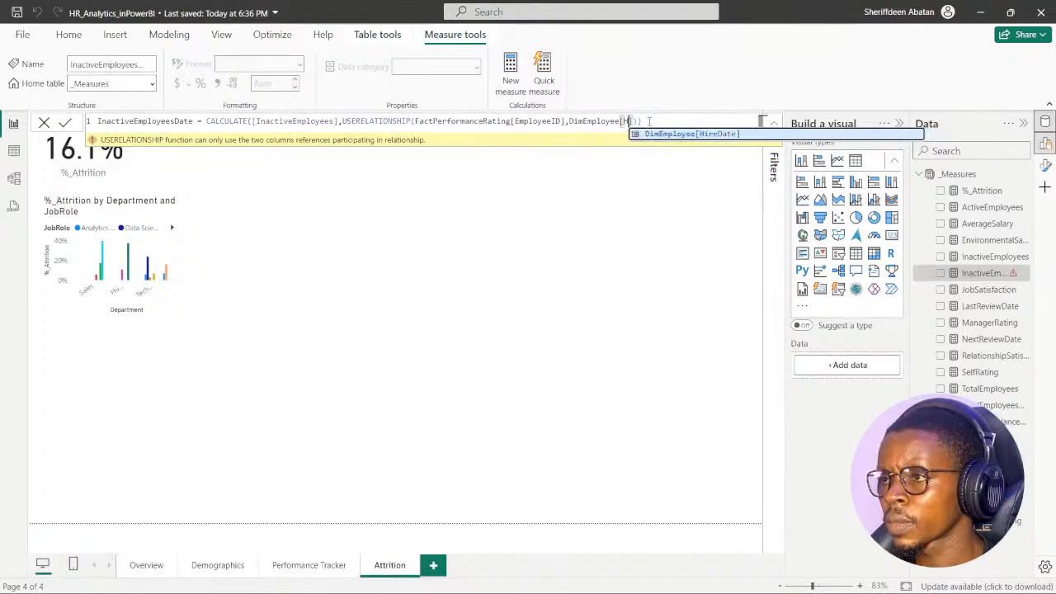
{"action": "type", "text": "emp"}
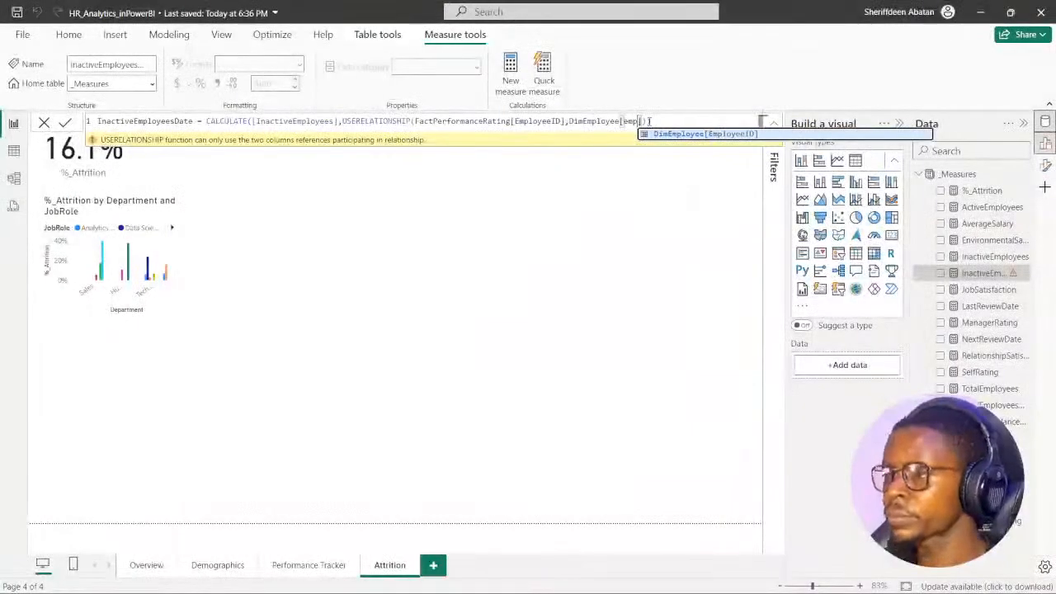
{"action": "key", "text": "Tab"}
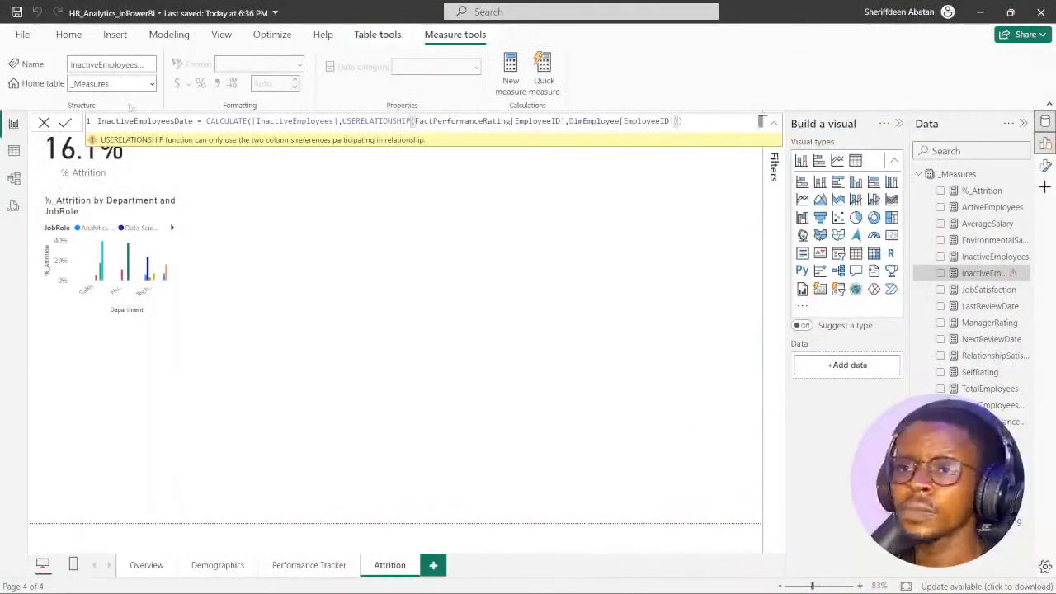
{"action": "left_click", "coordinate": [66, 122]}
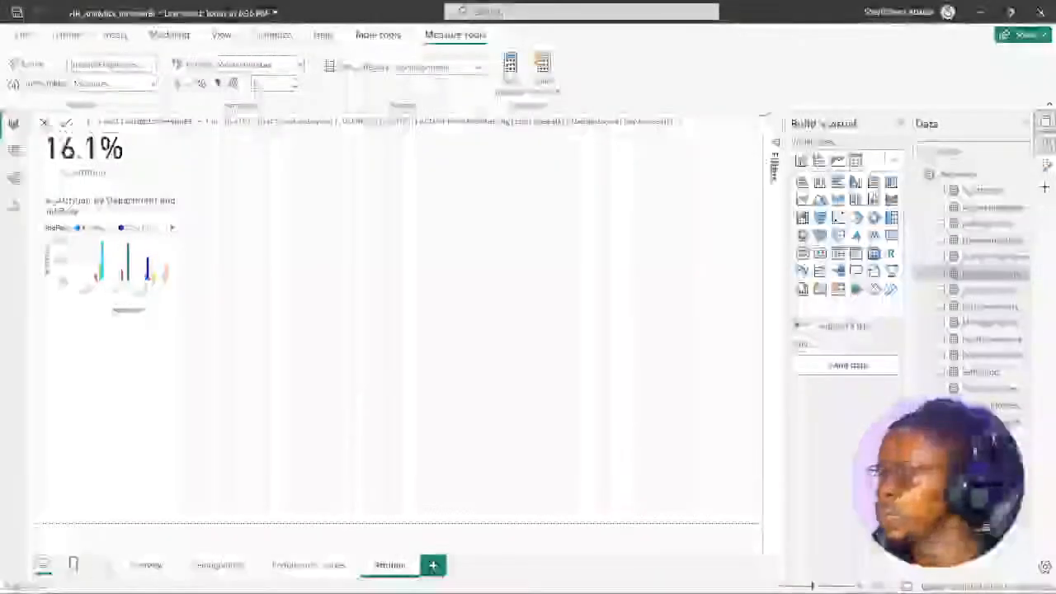
- Switch to the DataCamp exercise in Chrome, read the hint for step 3, and return to Power BI
{"action": "left_click", "coordinate": [468, 579]}
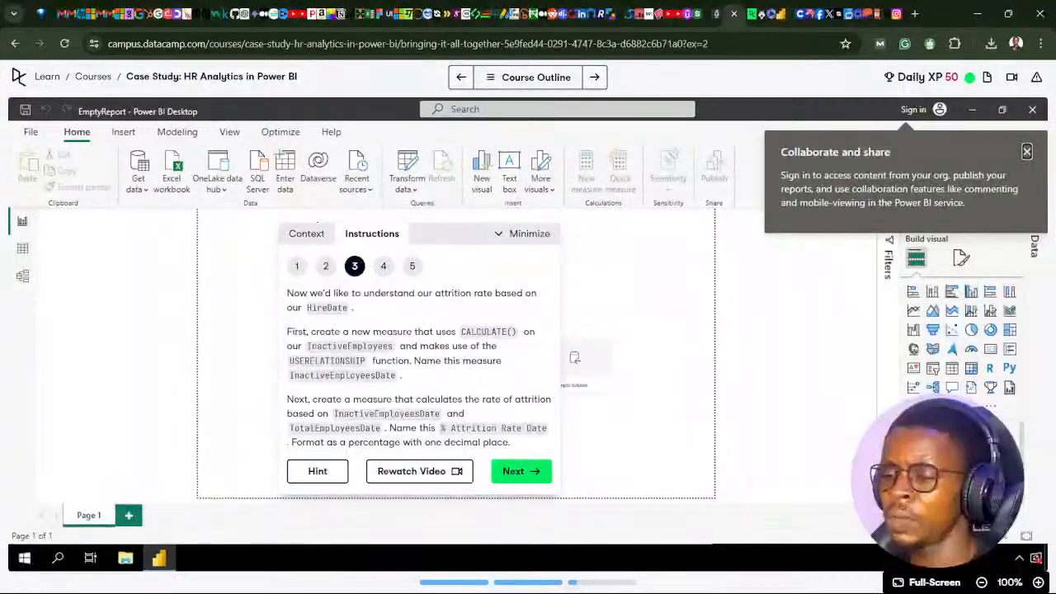
{"action": "left_click", "coordinate": [318, 471]}
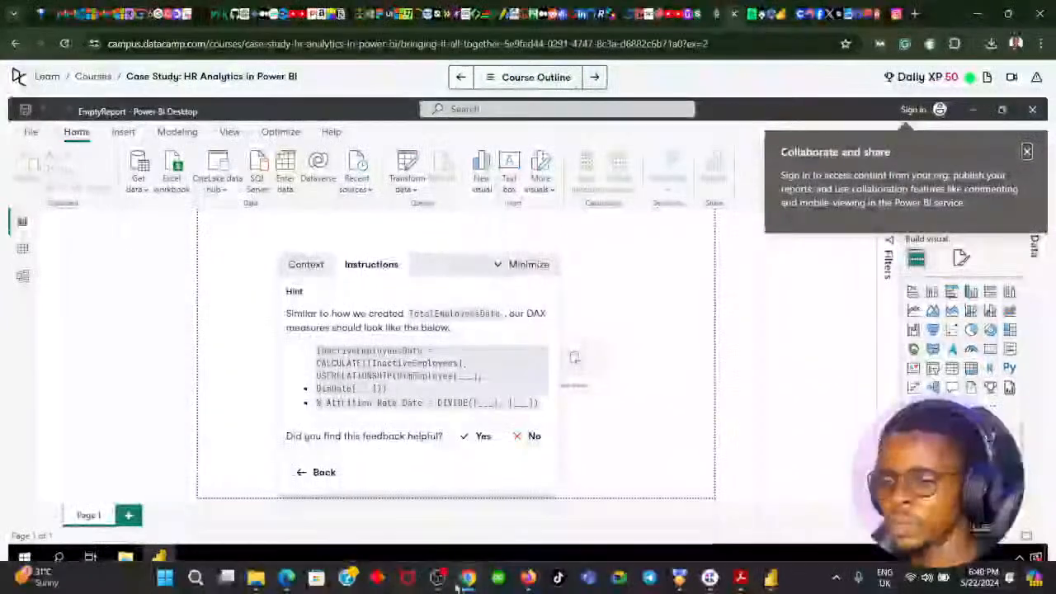
{"action": "left_click", "coordinate": [771, 578]}
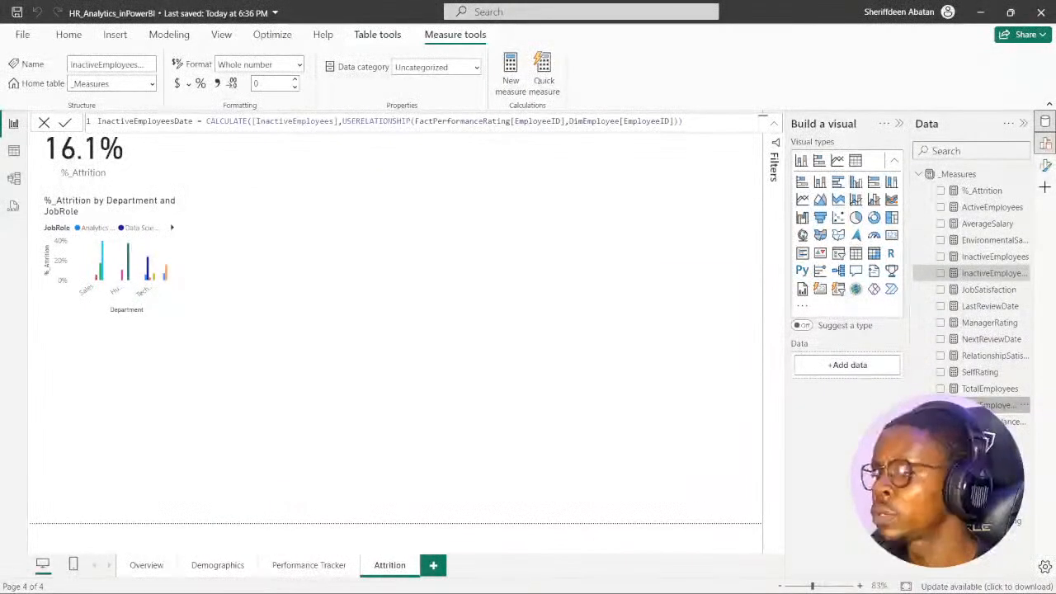
- Examine the TotalEmployeesDate formula to see which columns its USERELATIONSHIP function uses
{"action": "left_click", "coordinate": [998, 405]}
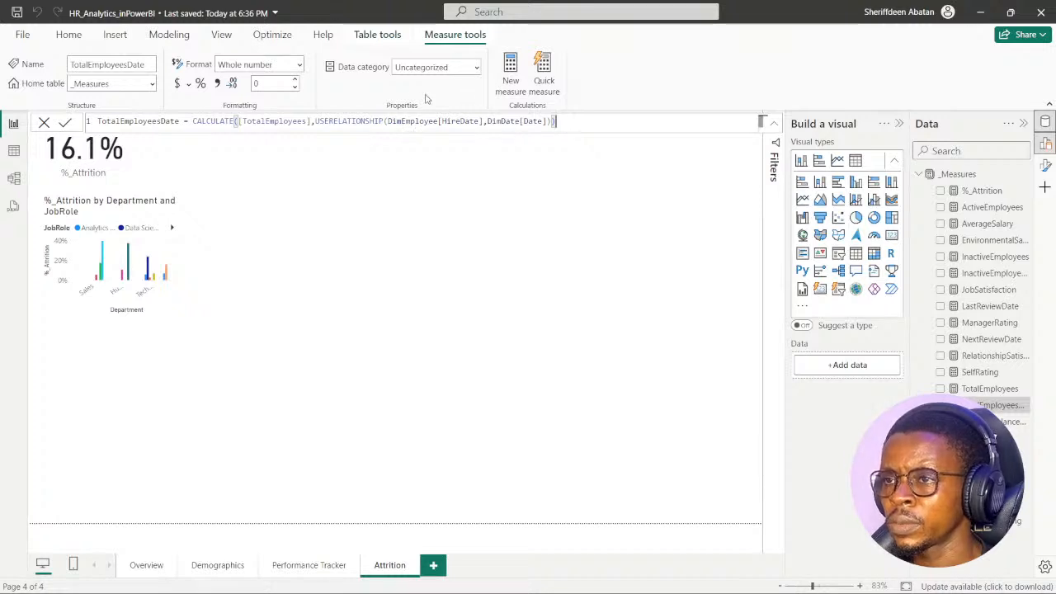
{"action": "left_click", "coordinate": [360, 169]}
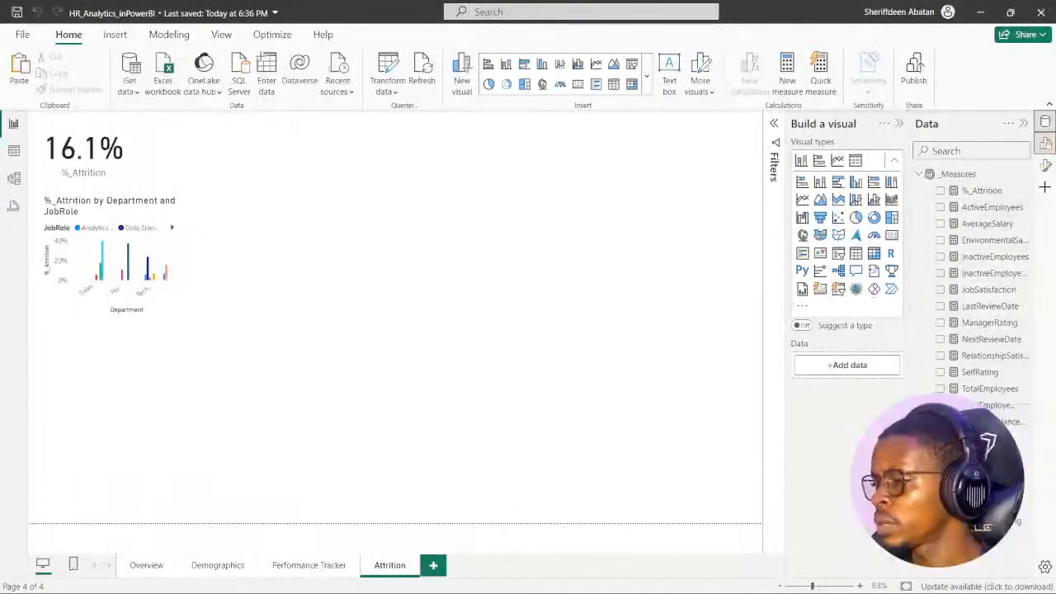
{"action": "left_click", "coordinate": [987, 405]}
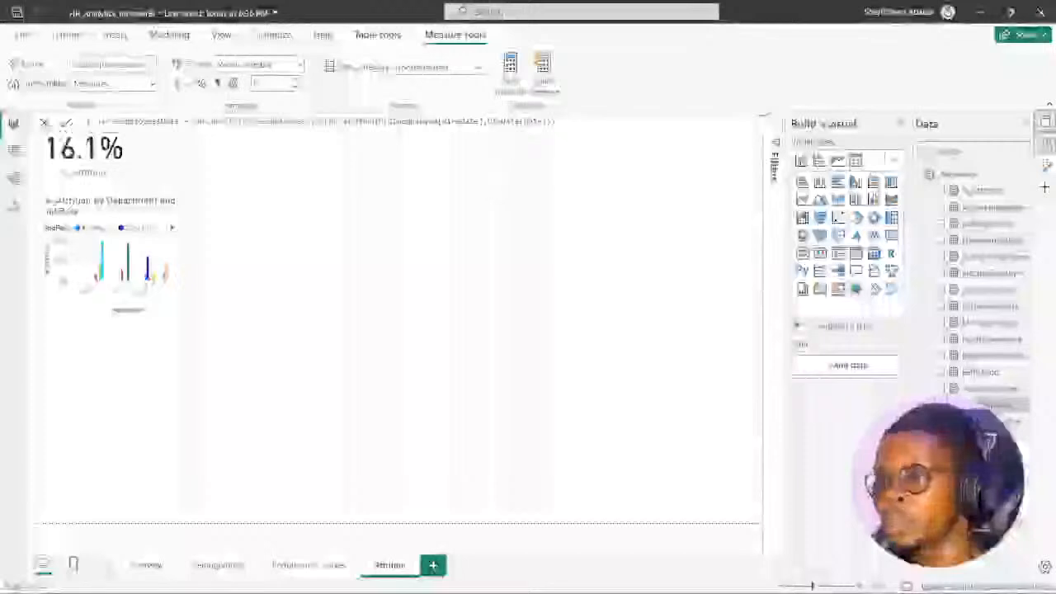
{"action": "left_click", "coordinate": [471, 172]}
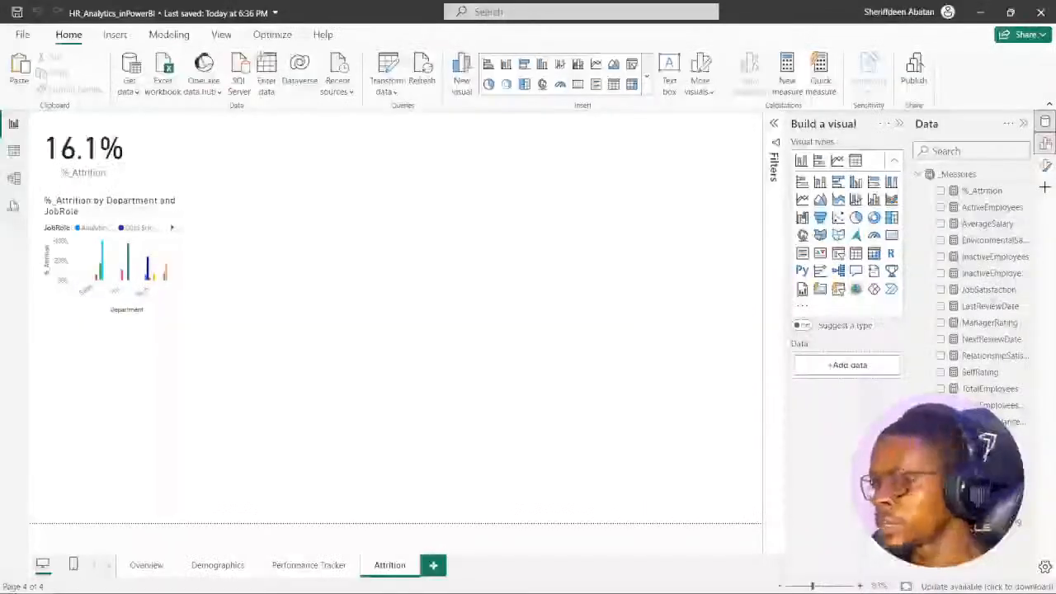
- Examine the relationship between DimEmployee and DimDate in the model diagram and return to the report
{"action": "left_click", "coordinate": [13, 177]}
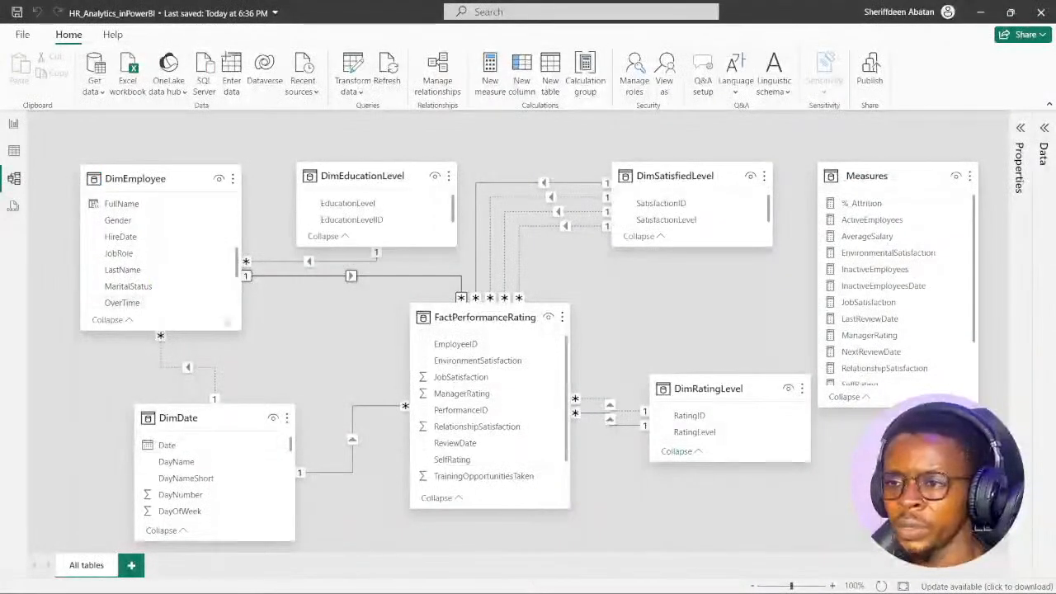
{"action": "right_click", "coordinate": [219, 307]}
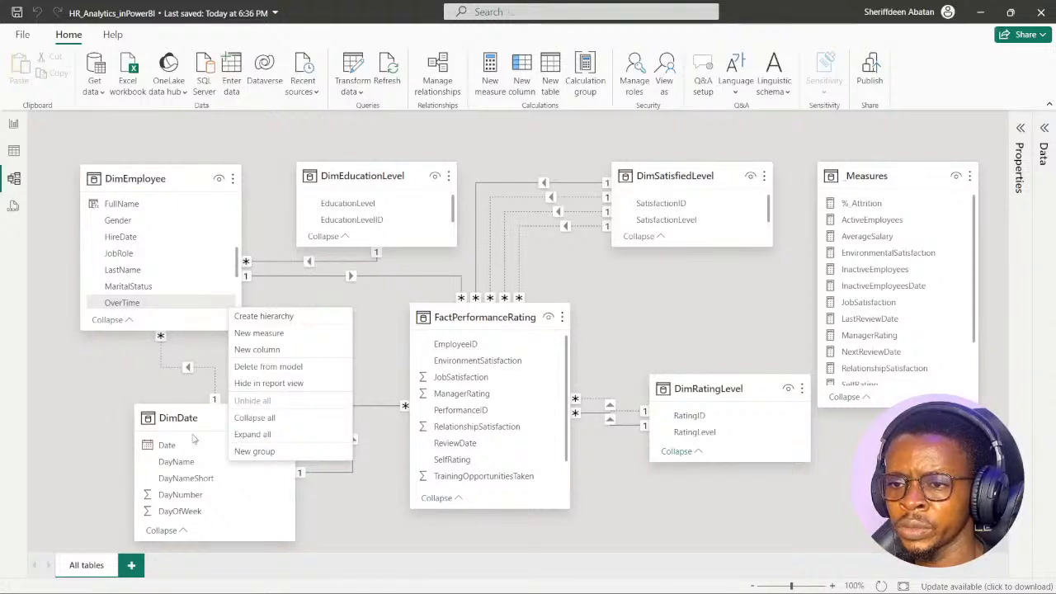
{"action": "left_click", "coordinate": [171, 374]}
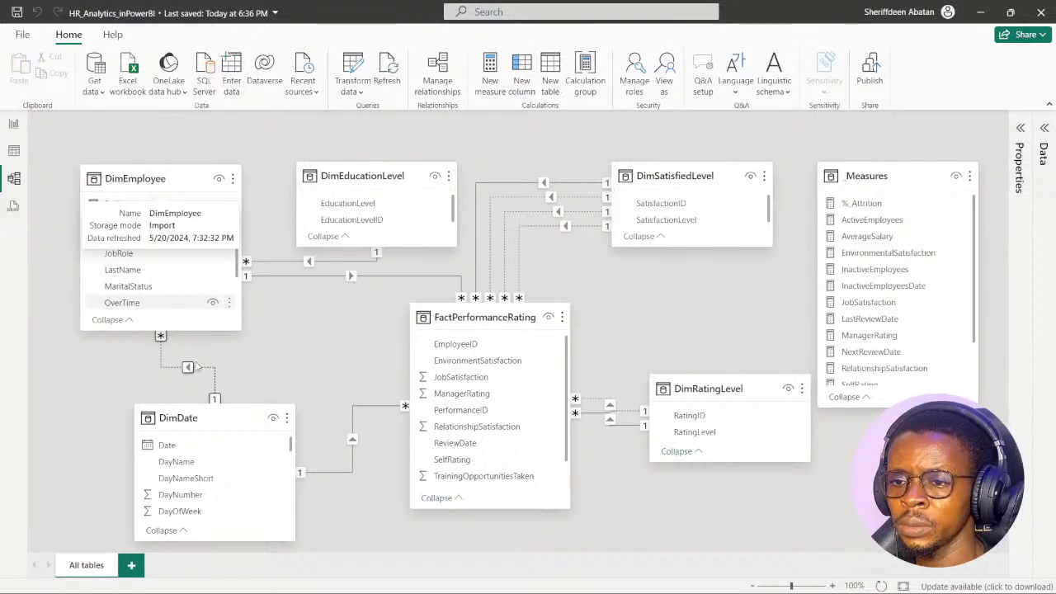
{"action": "left_click", "coordinate": [14, 125]}
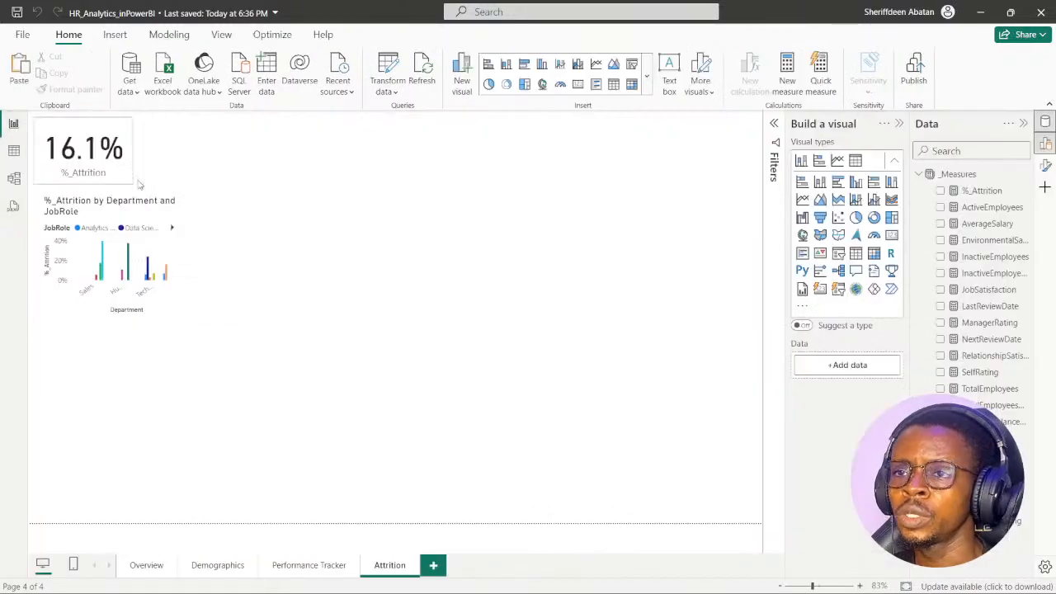
- Replace the first USERELATIONSHIP column of the InactiveEmployeesDate measure with DimDate[Date]
{"action": "left_click", "coordinate": [985, 276]}
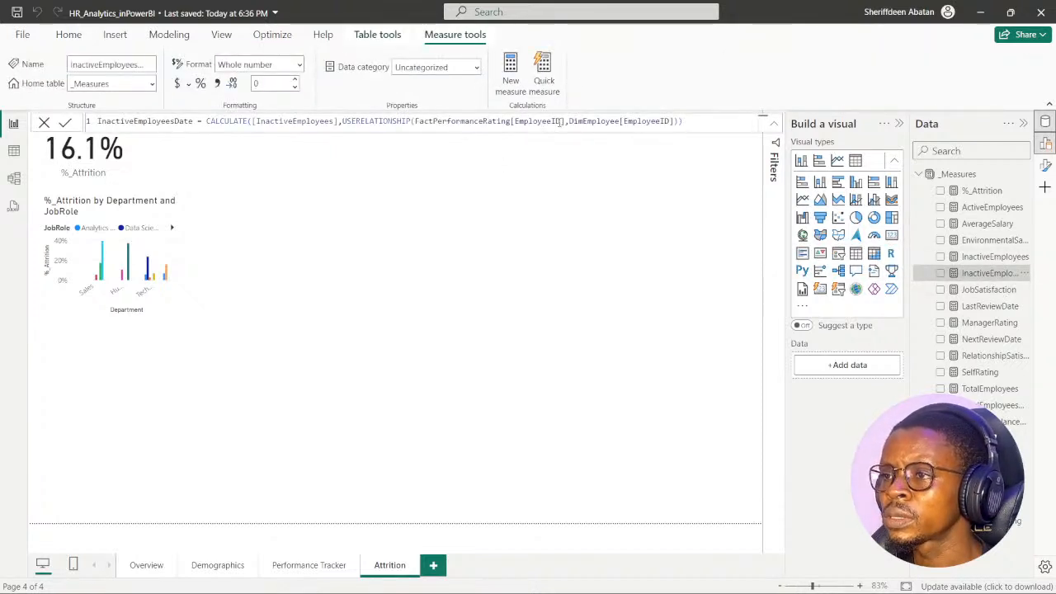
{"action": "left_click", "coordinate": [559, 122]}
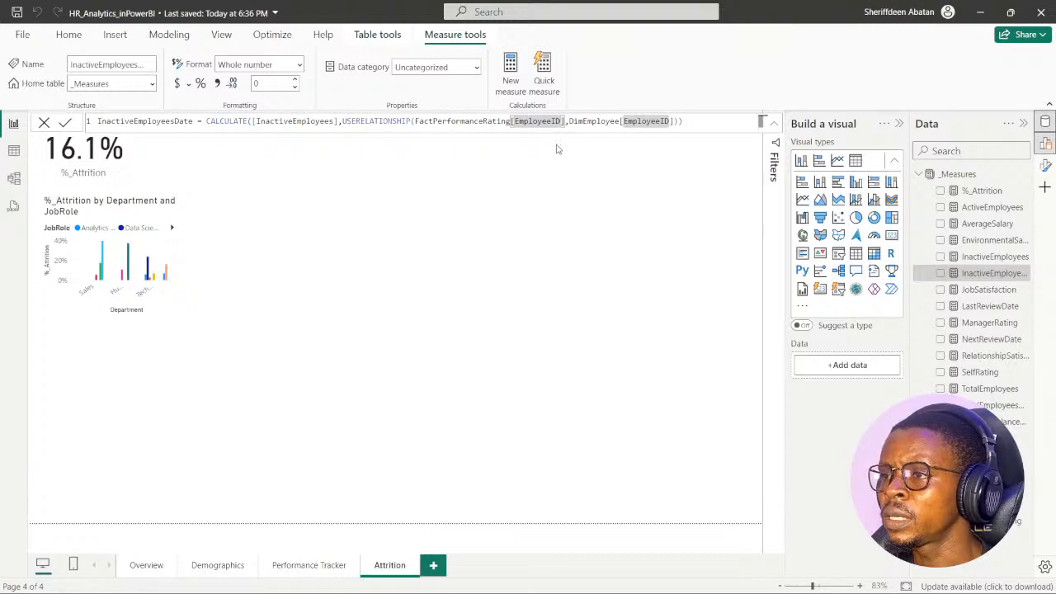
{"action": "key", "text": "BackSpace"}
{"action": "key", "text": "BackSpace"}
{"action": "key", "text": "BackSpace"}
{"action": "key", "text": "BackSpace"}
{"action": "key", "text": "BackSpace"}
{"action": "key", "text": "BackSpace"}
{"action": "key", "text": "BackSpace"}
{"action": "key", "text": "BackSpace"}
{"action": "key", "text": "BackSpace"}
{"action": "key", "text": "BackSpace"}
{"action": "key", "text": "BackSpace"}
{"action": "key", "text": "BackSpace"}
{"action": "key", "text": "BackSpace"}
{"action": "key", "text": "BackSpace"}
{"action": "key", "text": "BackSpace"}
{"action": "key", "text": "BackSpace"}
{"action": "key", "text": "BackSpace"}
{"action": "key", "text": "BackSpace"}
{"action": "key", "text": "BackSpace"}
{"action": "key", "text": "BackSpace"}
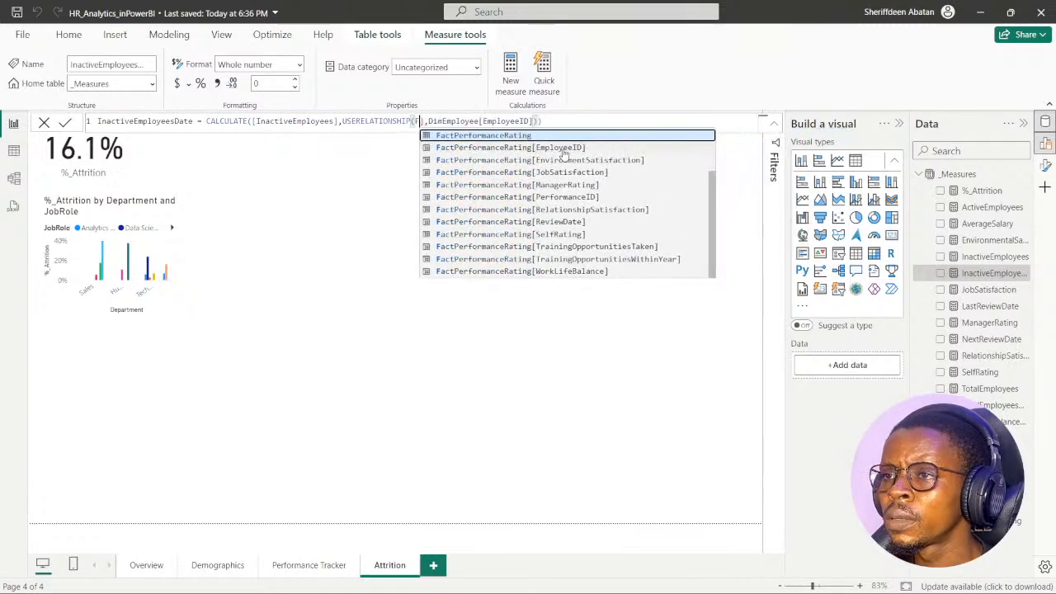
{"action": "key", "text": "BackSpace"}
{"action": "key", "text": "BackSpace"}
{"action": "key", "text": "BackSpace"}
{"action": "key", "text": "BackSpace"}
{"action": "key", "text": "BackSpace"}
{"action": "key", "text": "BackSpace"}
{"action": "key", "text": "BackSpace"}
{"action": "key", "text": "BackSpace"}
{"action": "key", "text": "BackSpace"}
{"action": "key", "text": "BackSpace"}
{"action": "key", "text": "BackSpace"}
{"action": "key", "text": "BackSpace"}
{"action": "key", "text": "BackSpace"}
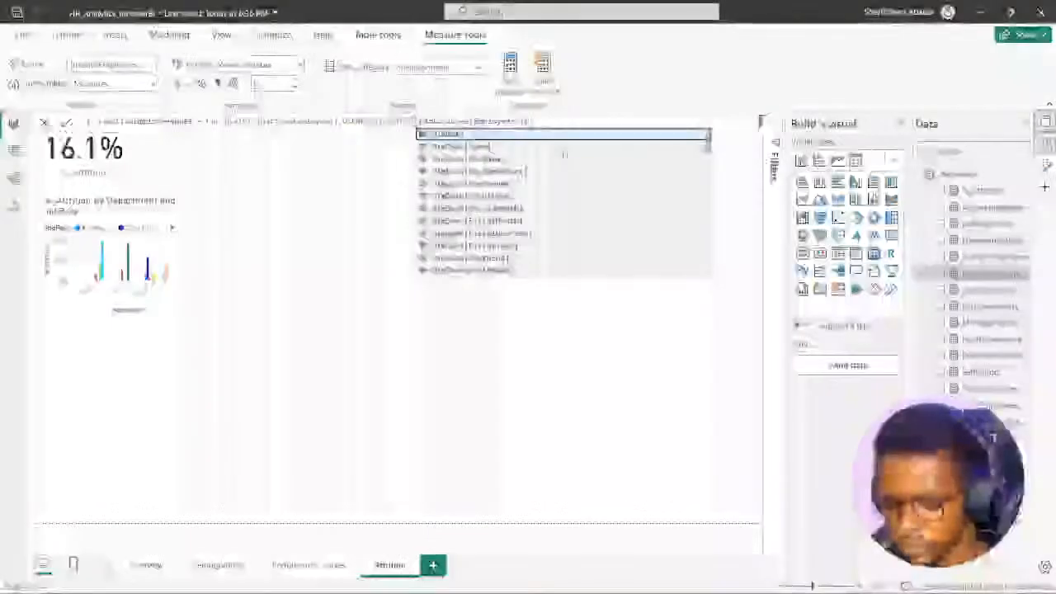
{"action": "type", "text": "date"}
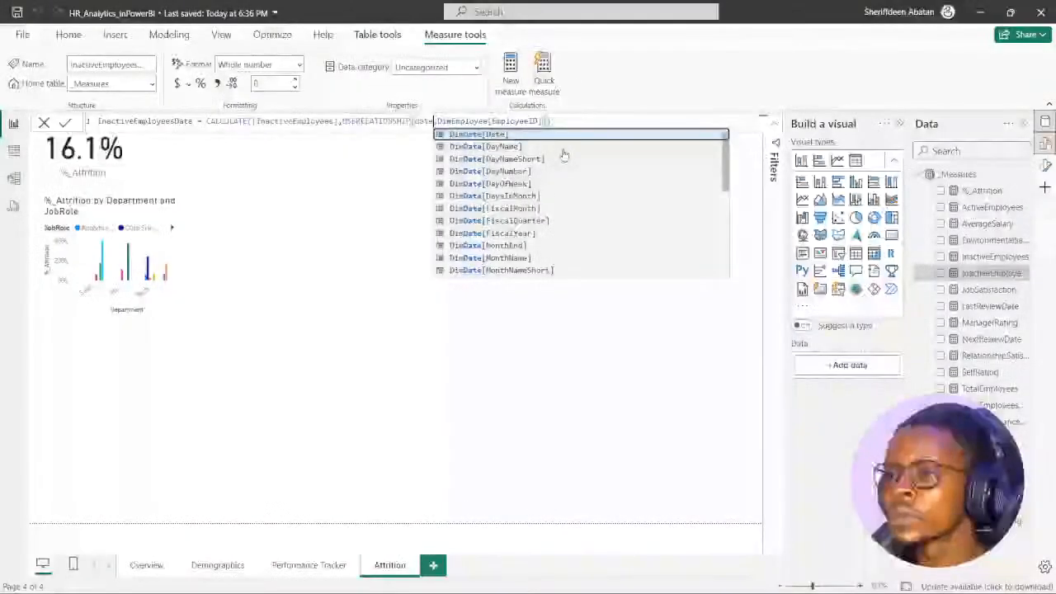
{"action": "key", "text": "Tab"}
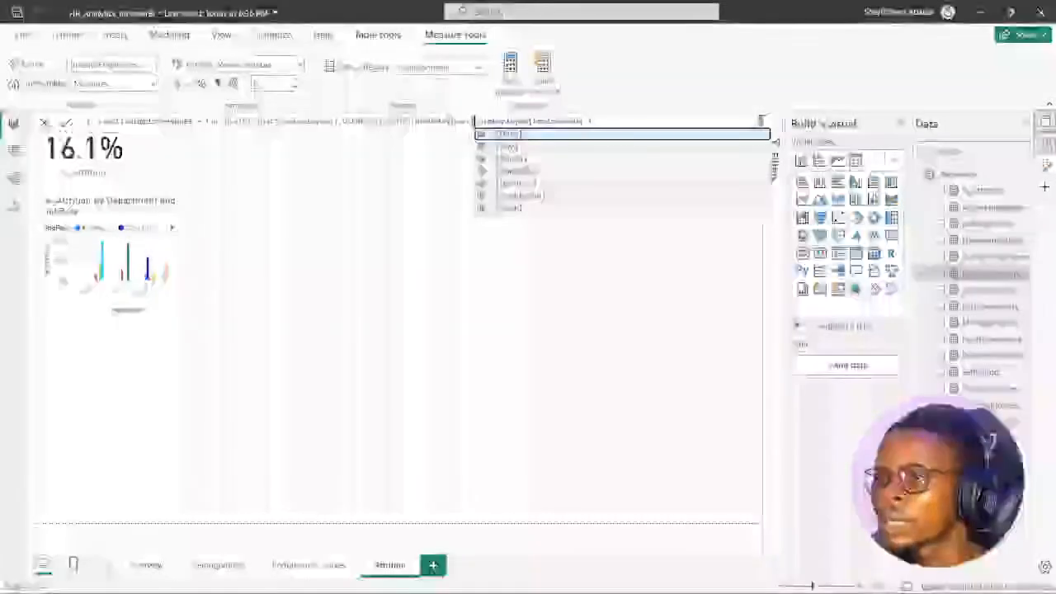
{"action": "key", "text": "BackSpace"}
{"action": "key", "text": "BackSpace"}
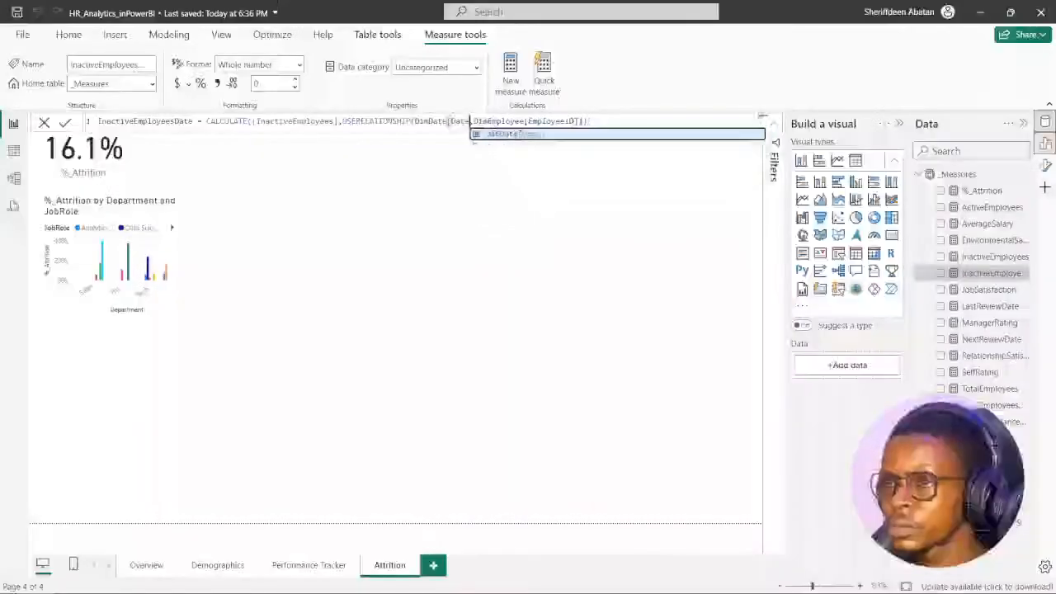
{"action": "key", "text": "BackSpace"}
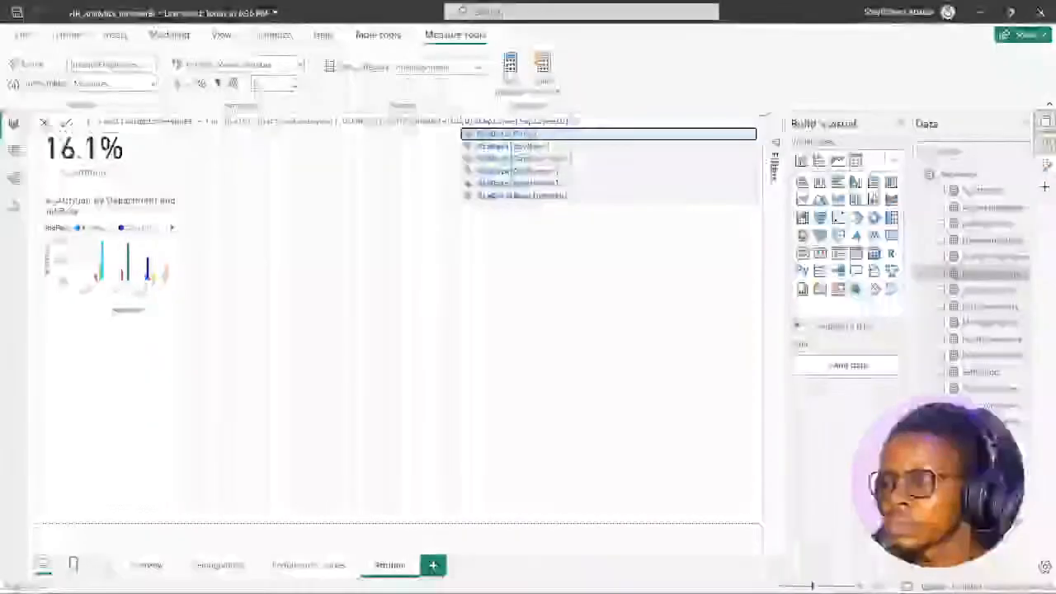
{"action": "key", "text": "BackSpace"}
{"action": "key", "text": "BackSpace"}
{"action": "key", "text": "BackSpace"}
{"action": "key", "text": "BackSpace"}
{"action": "key", "text": "BackSpace"}
{"action": "key", "text": "BackSpace"}
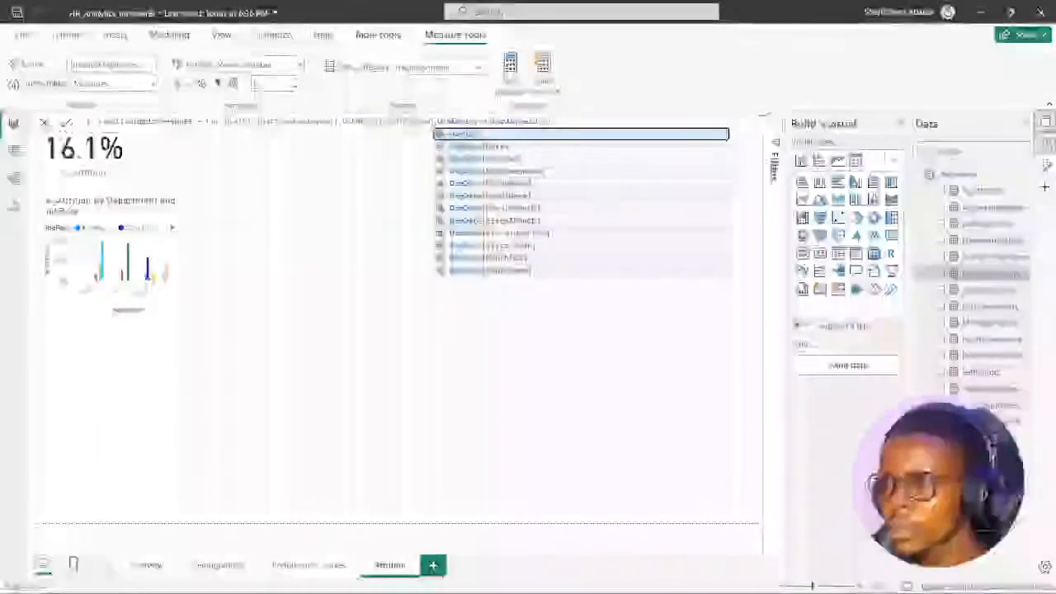
{"action": "key", "text": "Down"}
{"action": "key", "text": "Tab"}
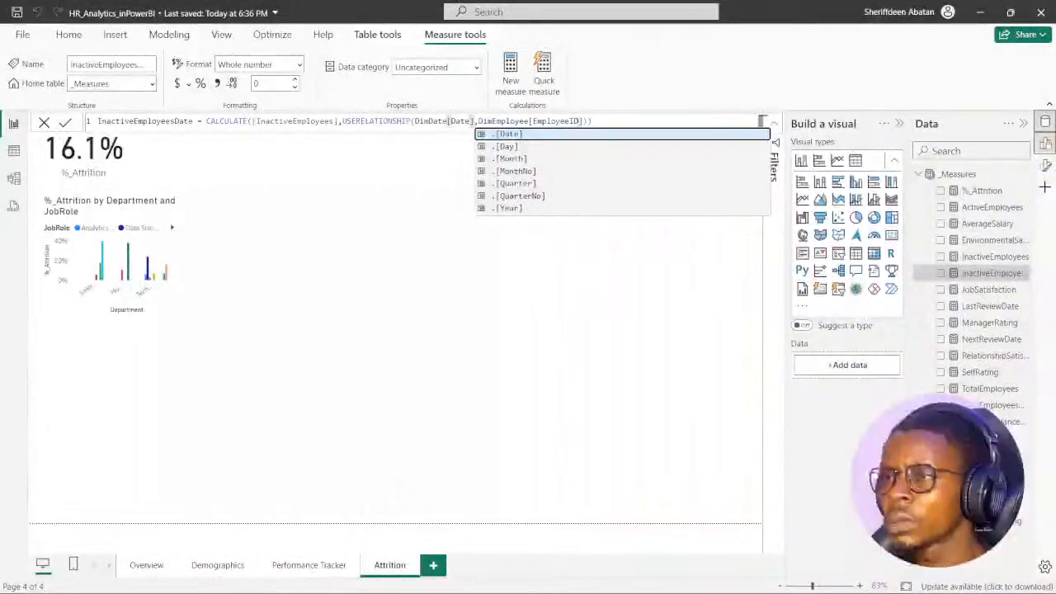
- Replace the second USERELATIONSHIP column of InactiveEmployeesDate with DimEmployee[HireDate]
{"action": "double_click", "coordinate": [575, 123]}
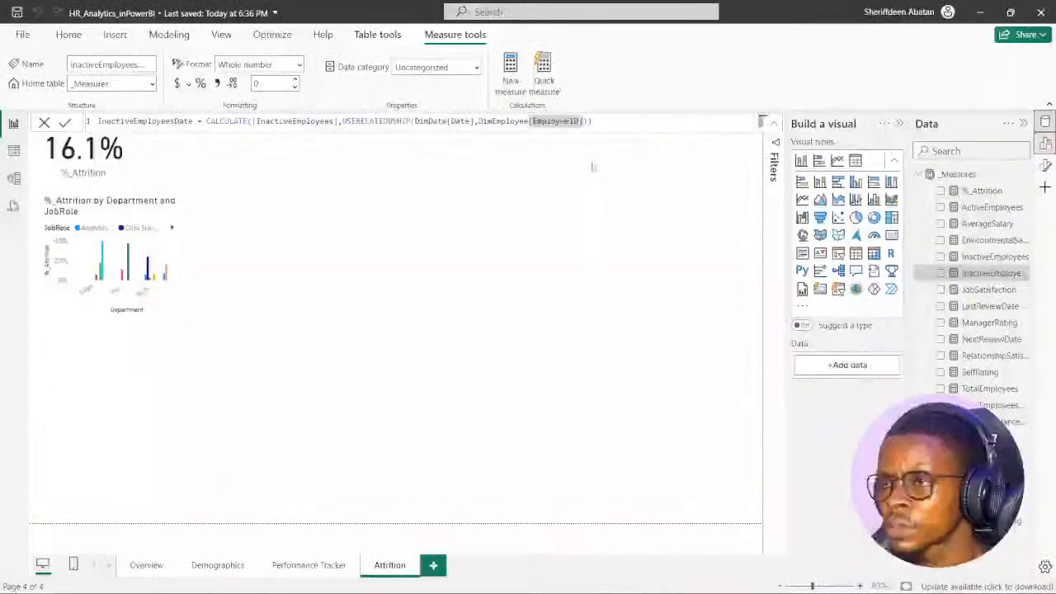
{"action": "left_click", "coordinate": [584, 122]}
{"action": "double_click", "coordinate": [583, 122]}
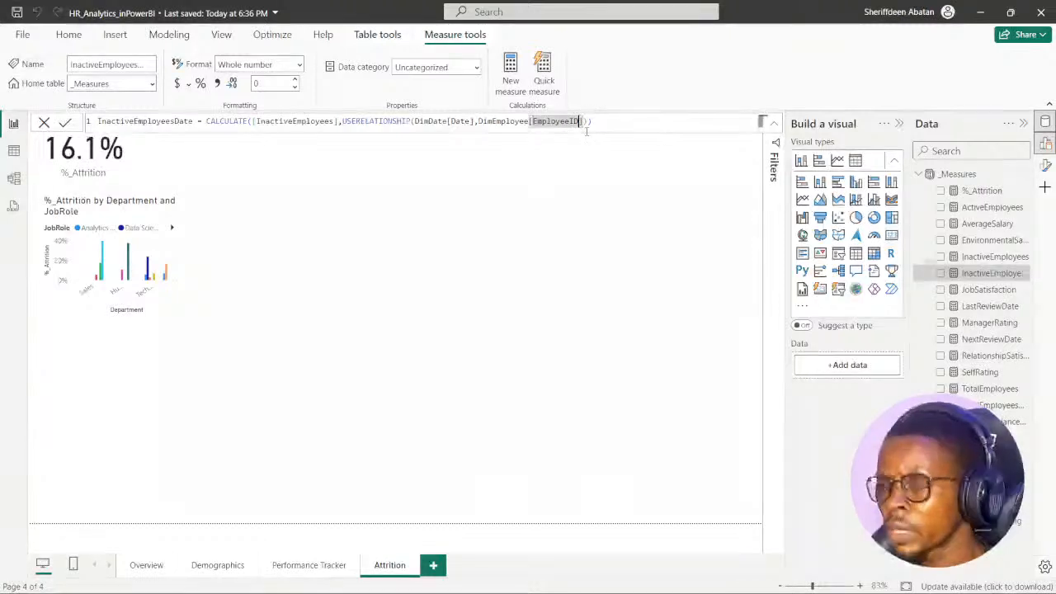
{"action": "type", "text": "[Emp"}
{"action": "key", "text": "BackSpace"}
{"action": "key", "text": "BackSpace"}
{"action": "key", "text": "BackSpace"}
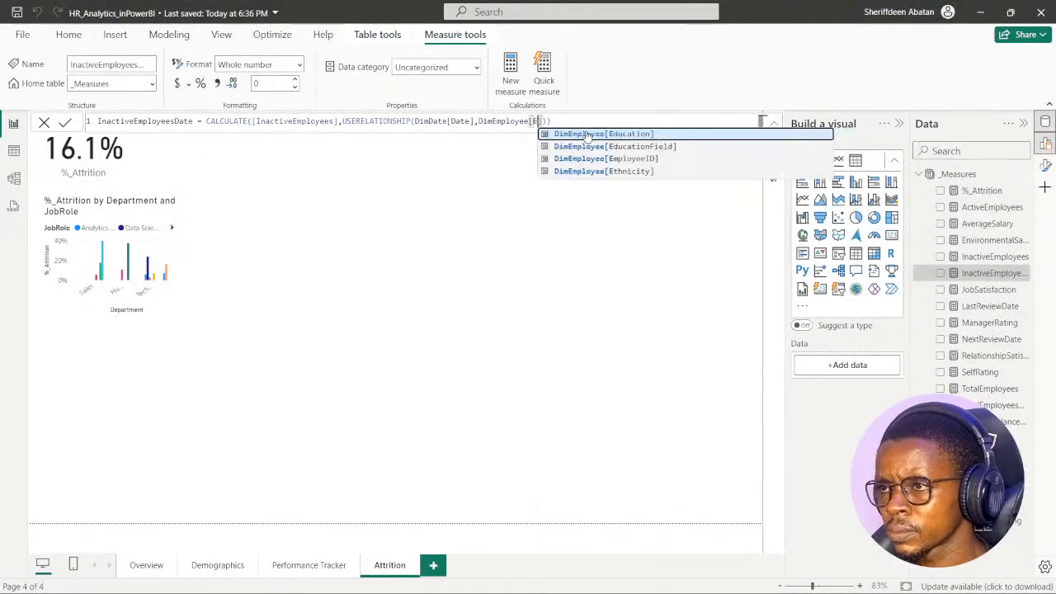
{"action": "type", "text": "hire"}
{"action": "left_click", "coordinate": [587, 134]}
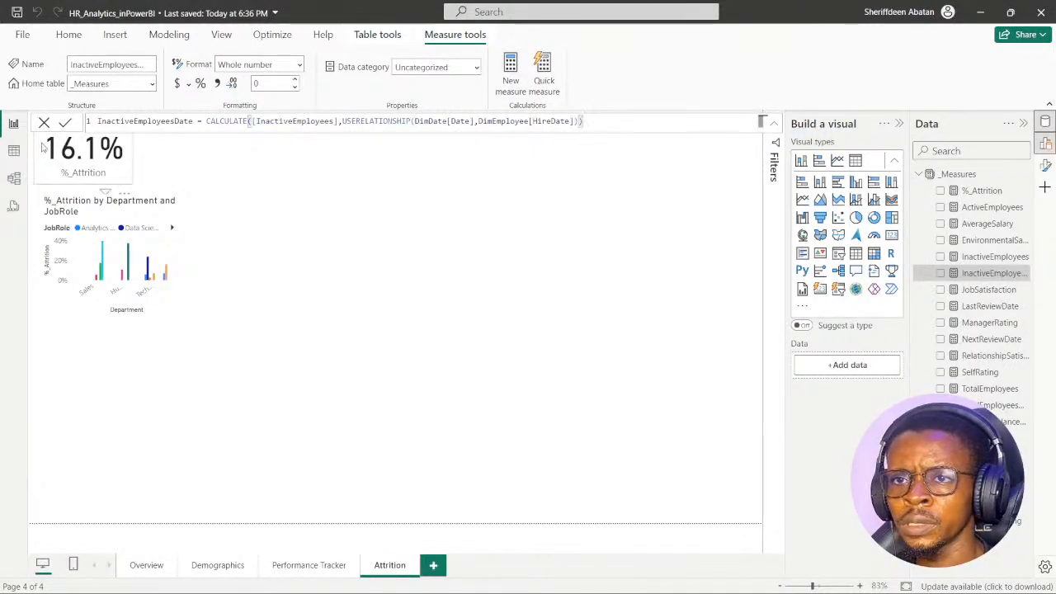
- Commit the edited InactiveEmployeesDate measure with its DimDate[Date] and DimEmployee[HireDate] relationship and deselect it
{"action": "left_click", "coordinate": [65, 123]}
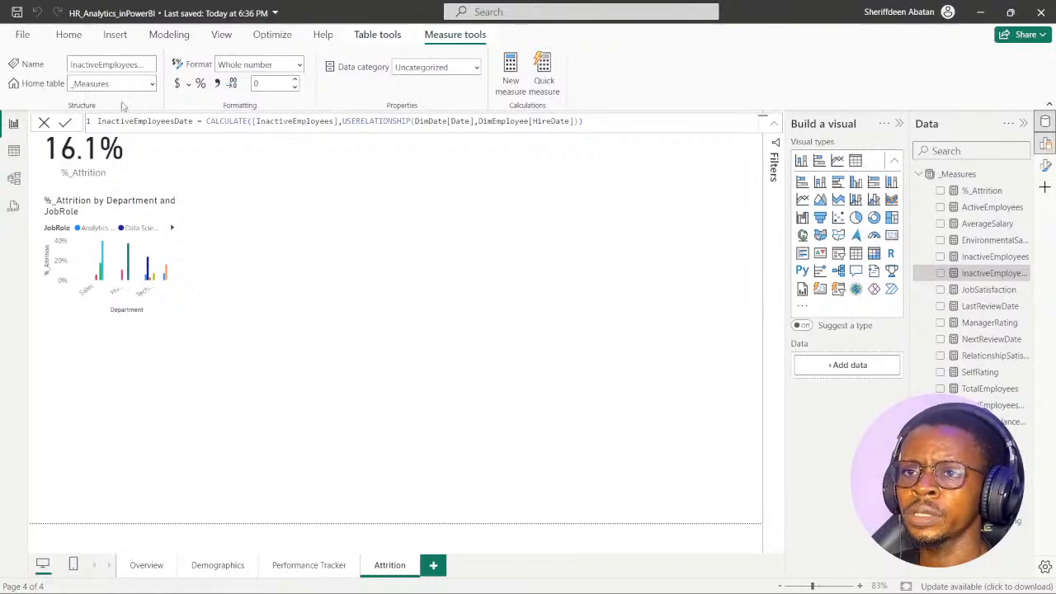
{"action": "left_click", "coordinate": [359, 288]}
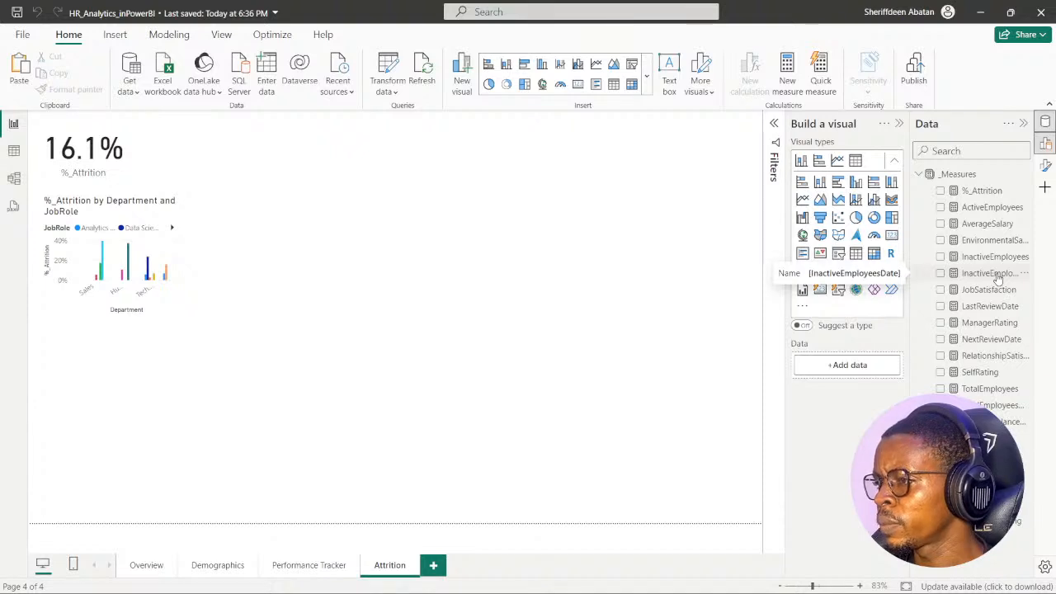
- Check the InactiveEmployeesDate value in a temporary card on the Attrition page, then remove the card
{"action": "left_click", "coordinate": [940, 273]}
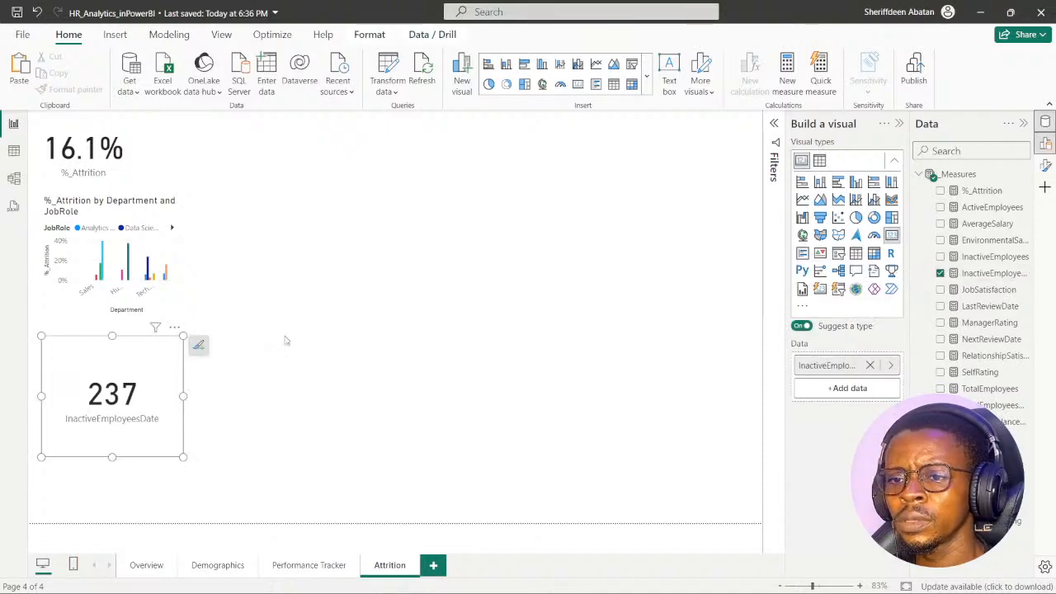
{"action": "left_click_drag", "start_coordinate": [146, 349], "coordinate": [438, 228]}
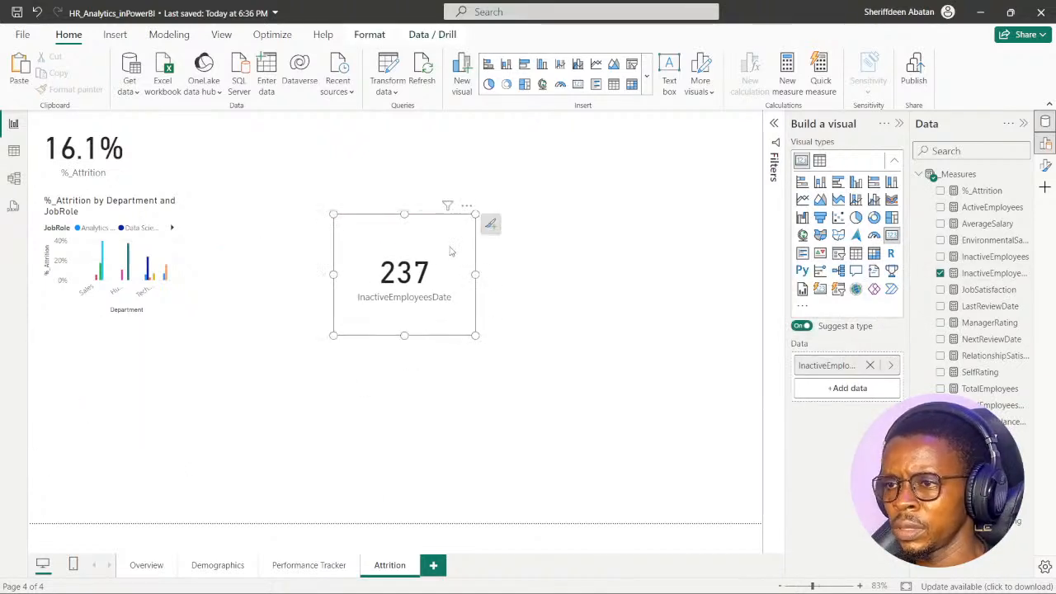
{"action": "left_click", "coordinate": [466, 206]}
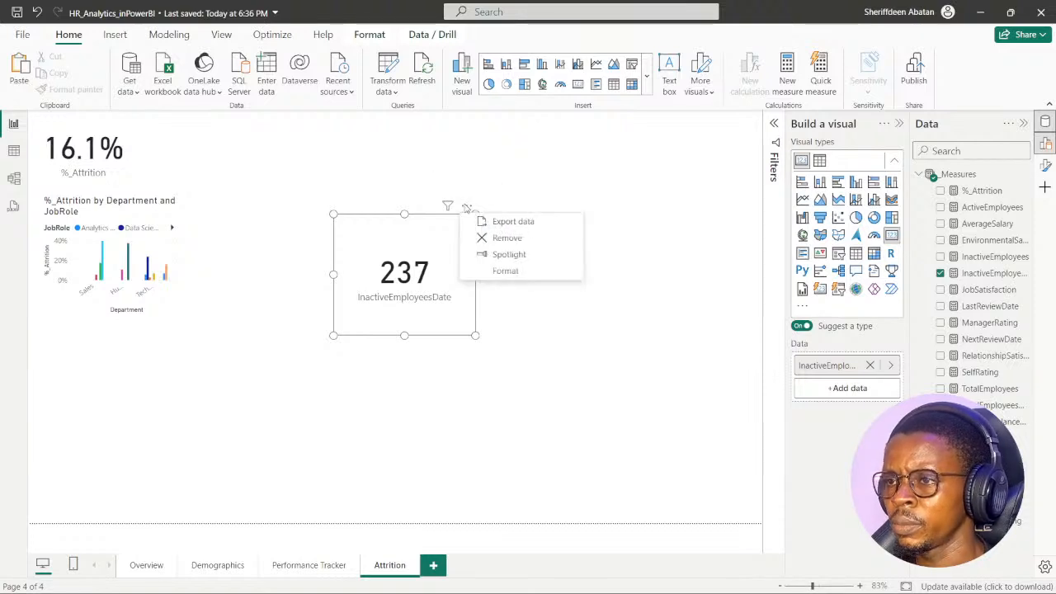
{"action": "left_click", "coordinate": [508, 238]}
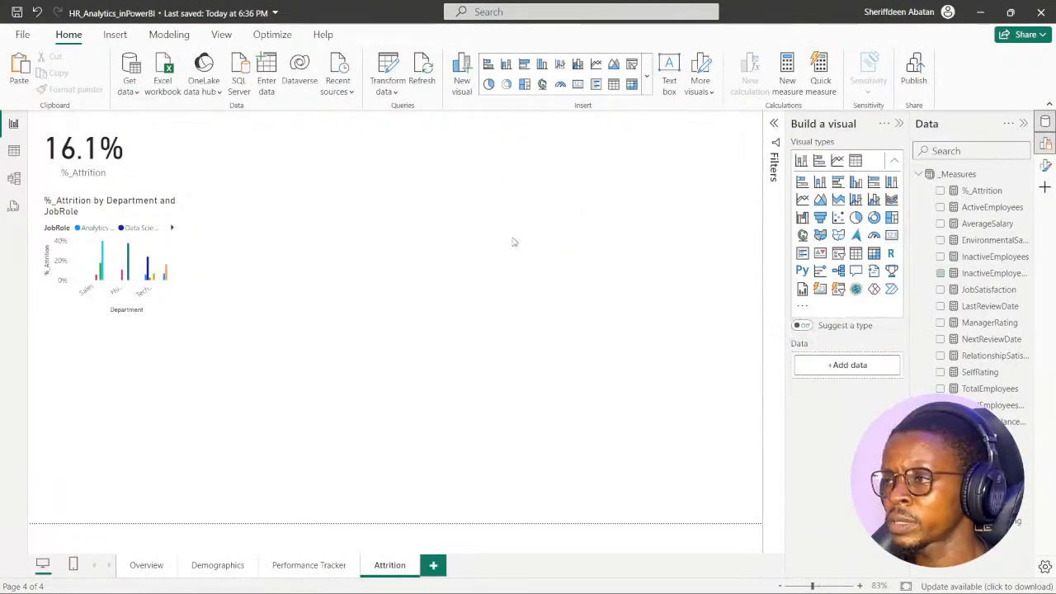
- Review the InactiveEmployeesDate formula and switch to the DataCamp exercise in Chrome to see its hint
{"action": "left_click", "coordinate": [982, 273]}
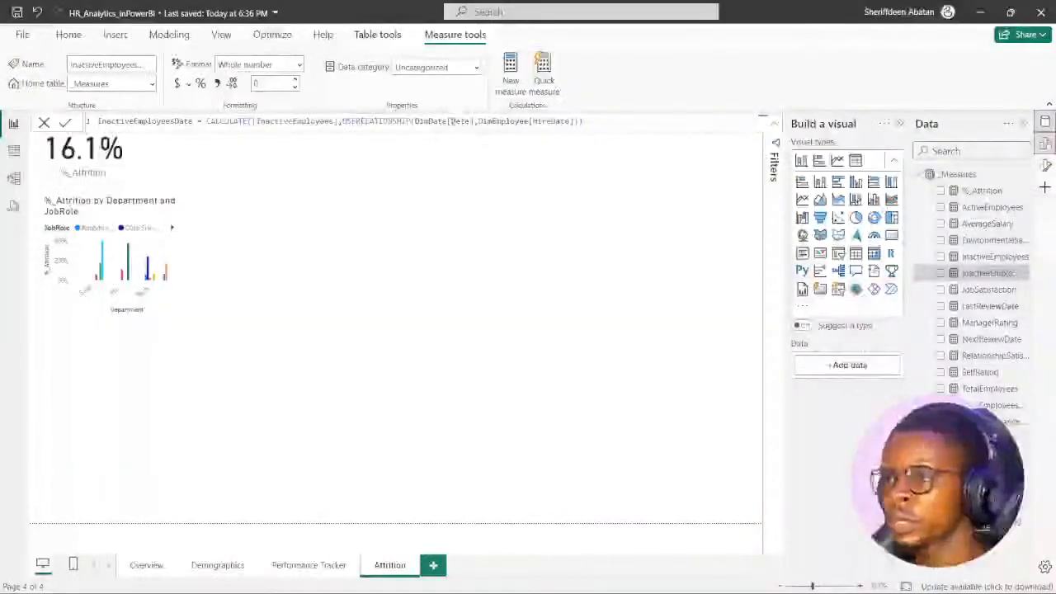
{"action": "left_click", "coordinate": [459, 280]}
{"action": "mouse_move", "coordinate": [471, 581]}
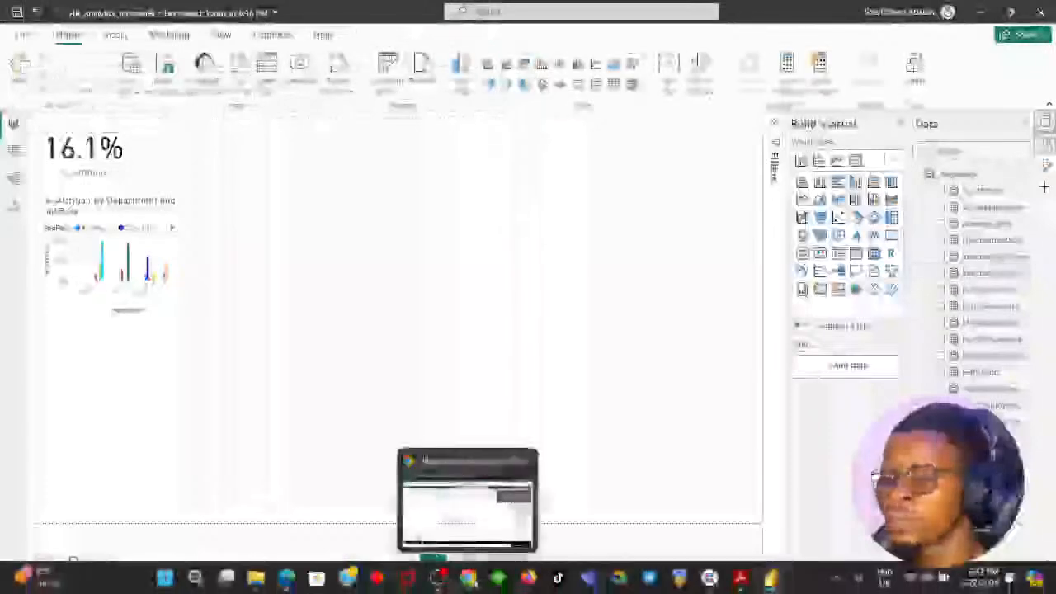
{"action": "left_click", "coordinate": [463, 505]}
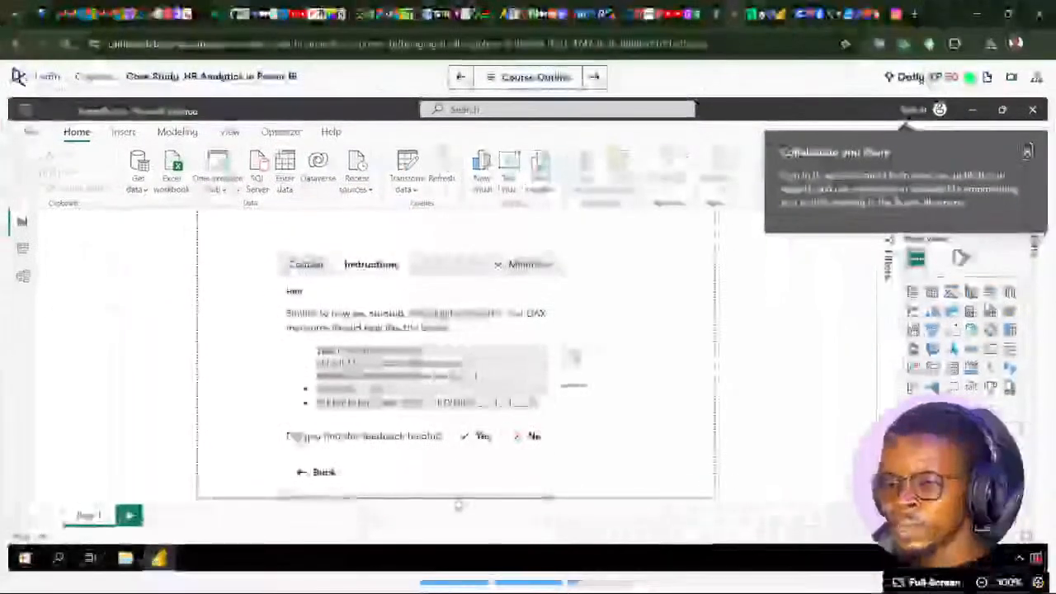
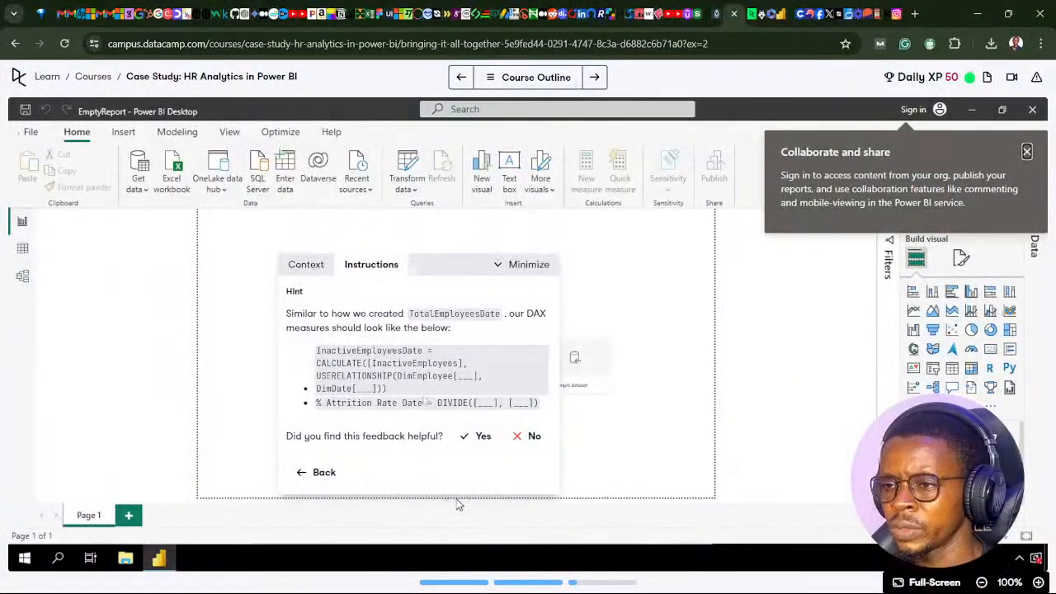
- Reread the exercise hint and measure instructions, switch back to Power BI, and review the %_Attrition formula
{"action": "left_click", "coordinate": [317, 479]}
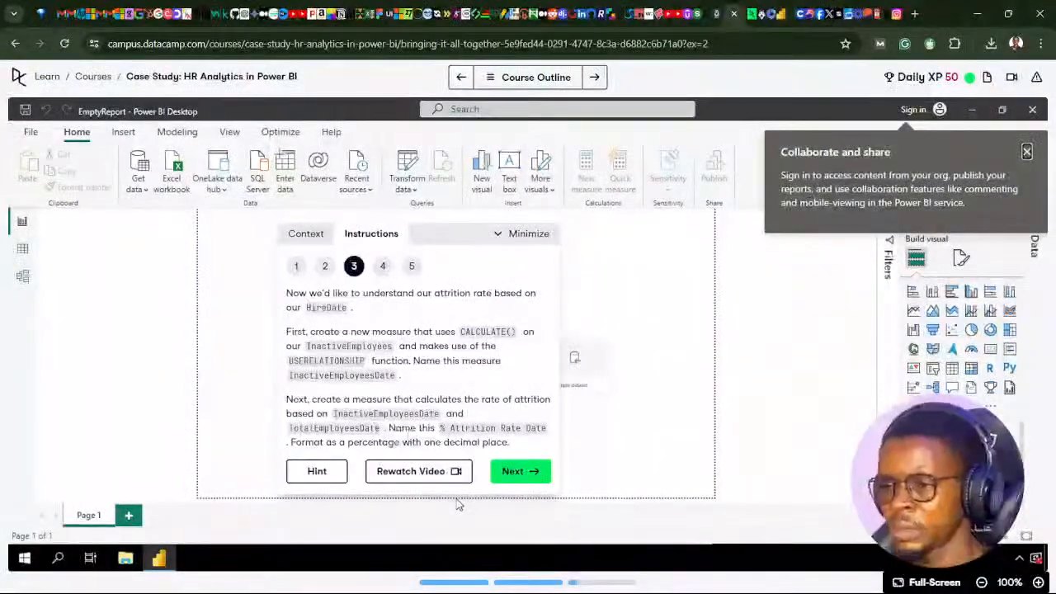
{"action": "left_click", "coordinate": [317, 476]}
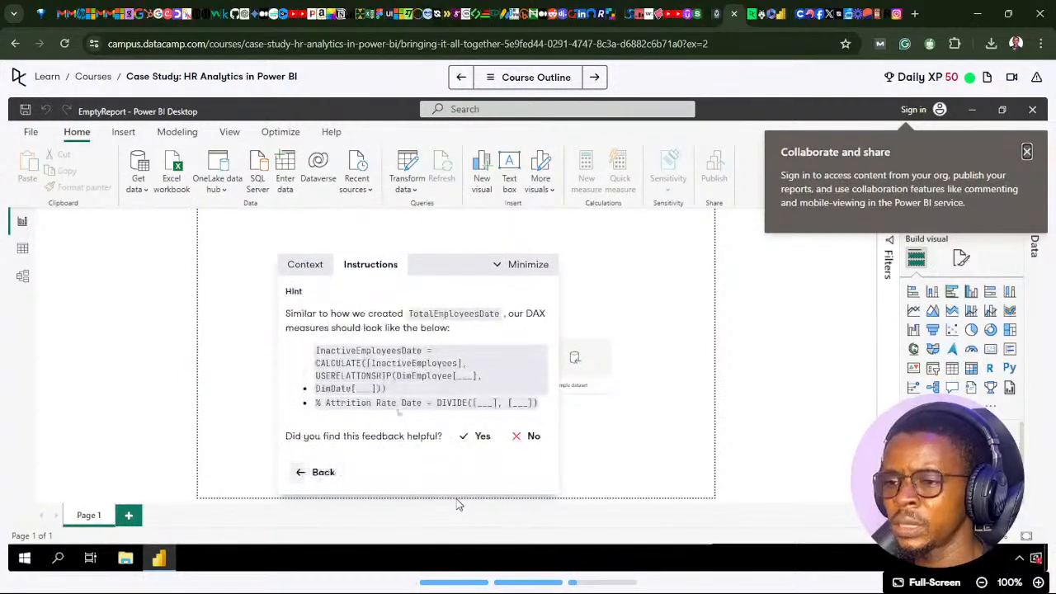
{"action": "left_click", "coordinate": [315, 472]}
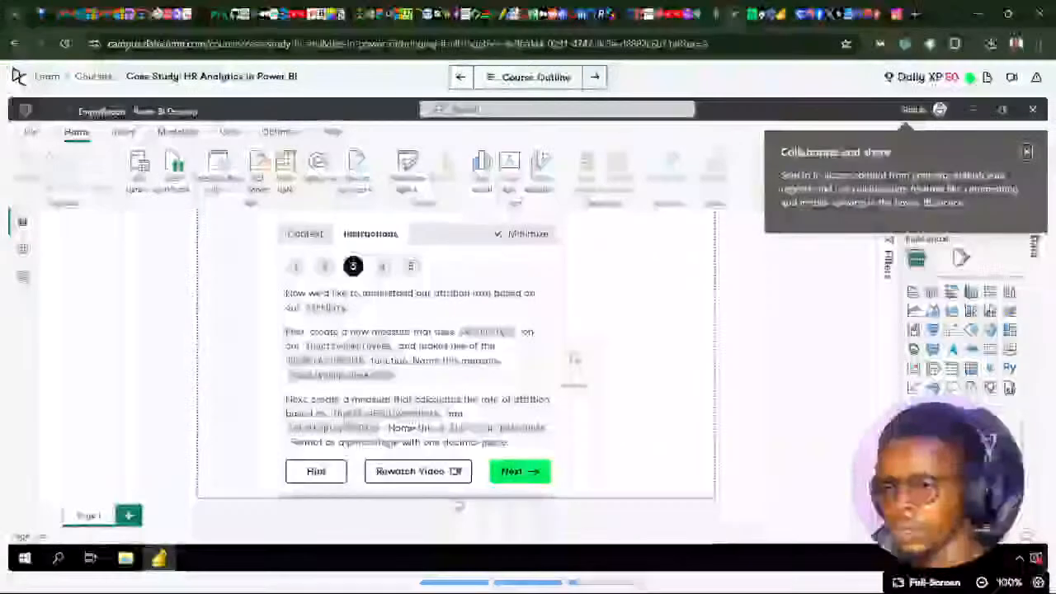
{"action": "mouse_move", "coordinate": [438, 588]}
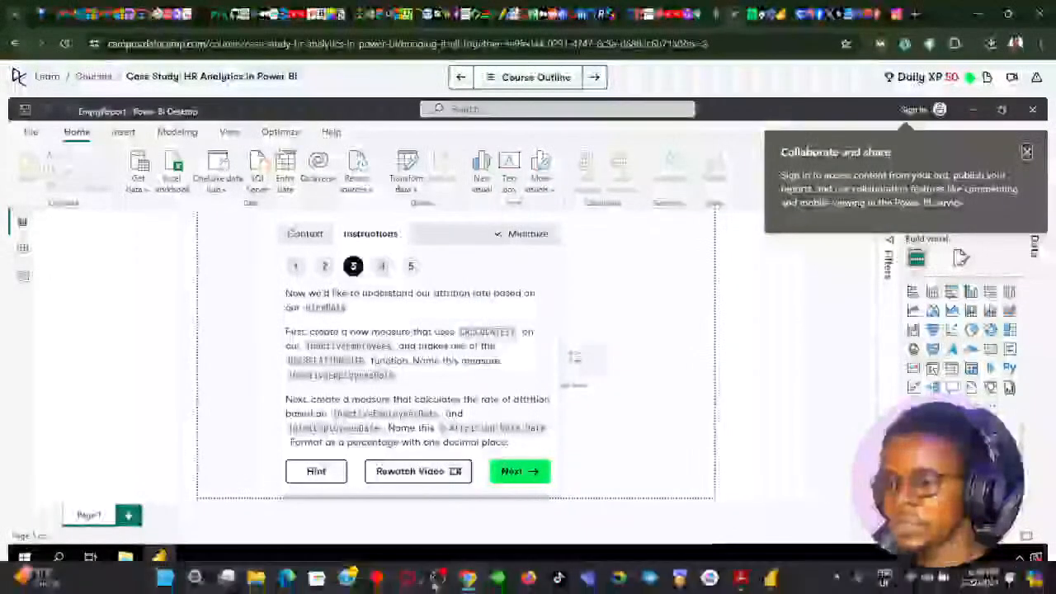
{"action": "left_click", "coordinate": [468, 581]}
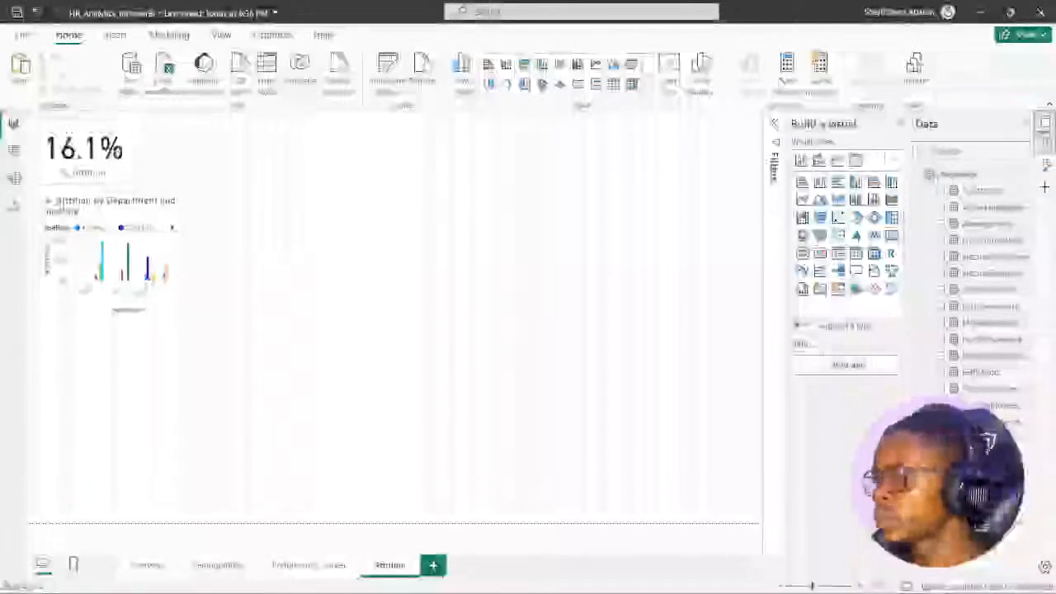
{"action": "left_click", "coordinate": [982, 192]}
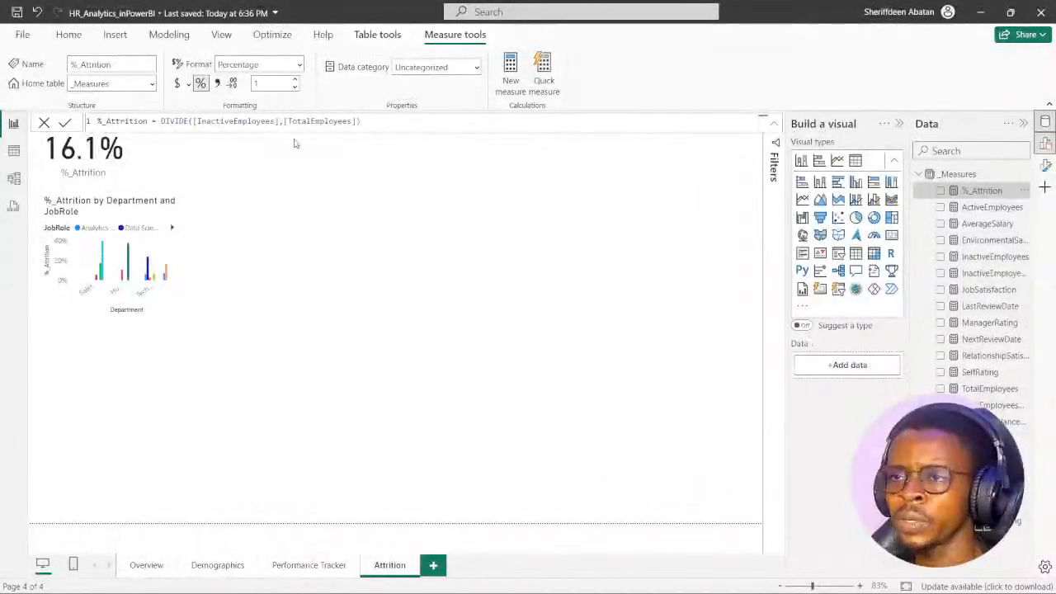
{"action": "left_click", "coordinate": [380, 192]}
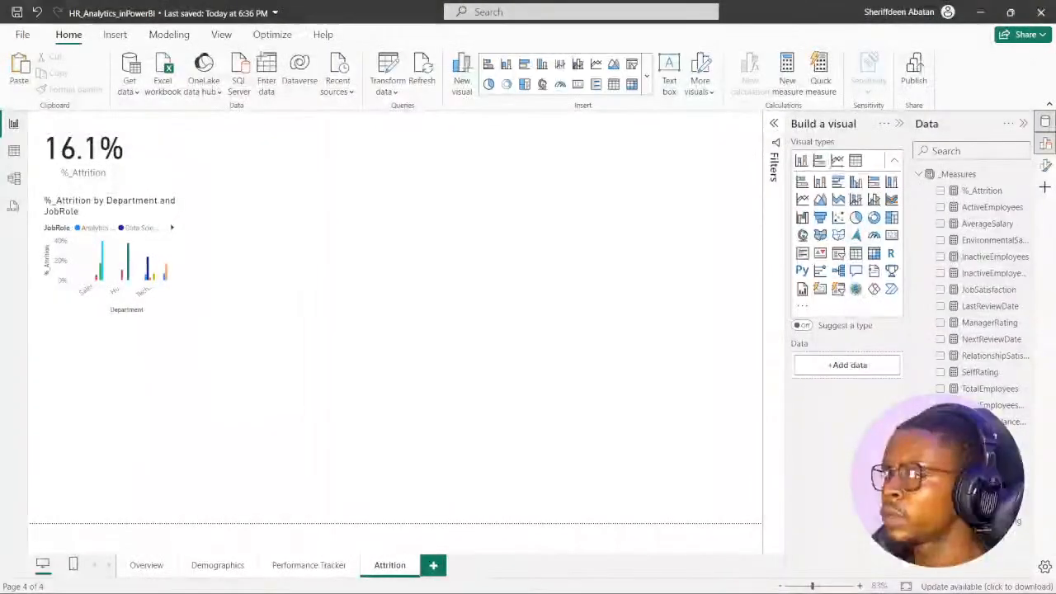
- Start a new measure named % Attrition Date in the _Measures table, rechecking the exercise instructions in Chrome for its inputs
{"action": "right_click", "coordinate": [965, 176]}
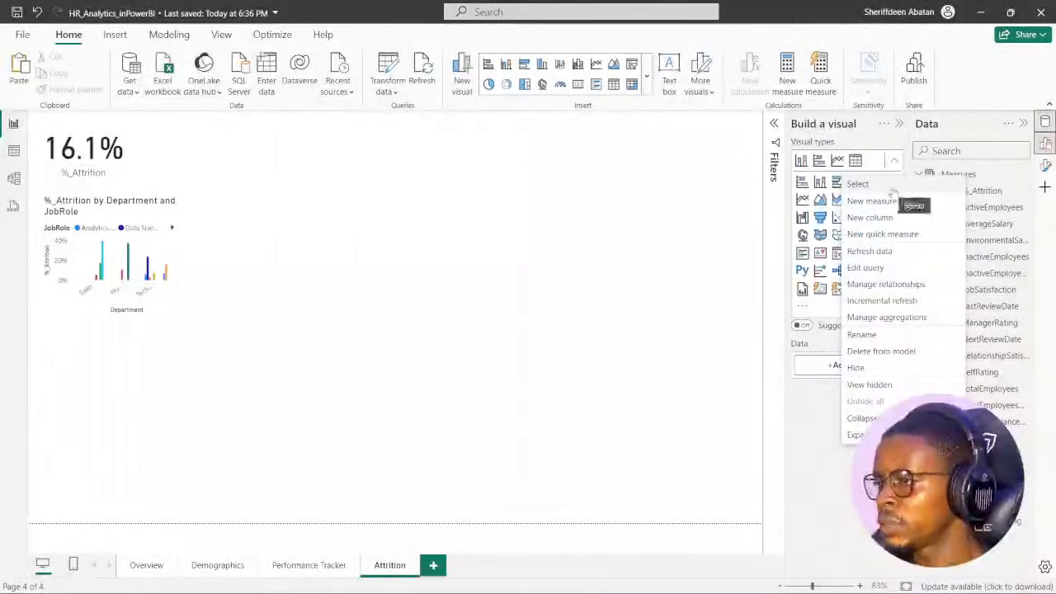
{"action": "left_click", "coordinate": [891, 203]}
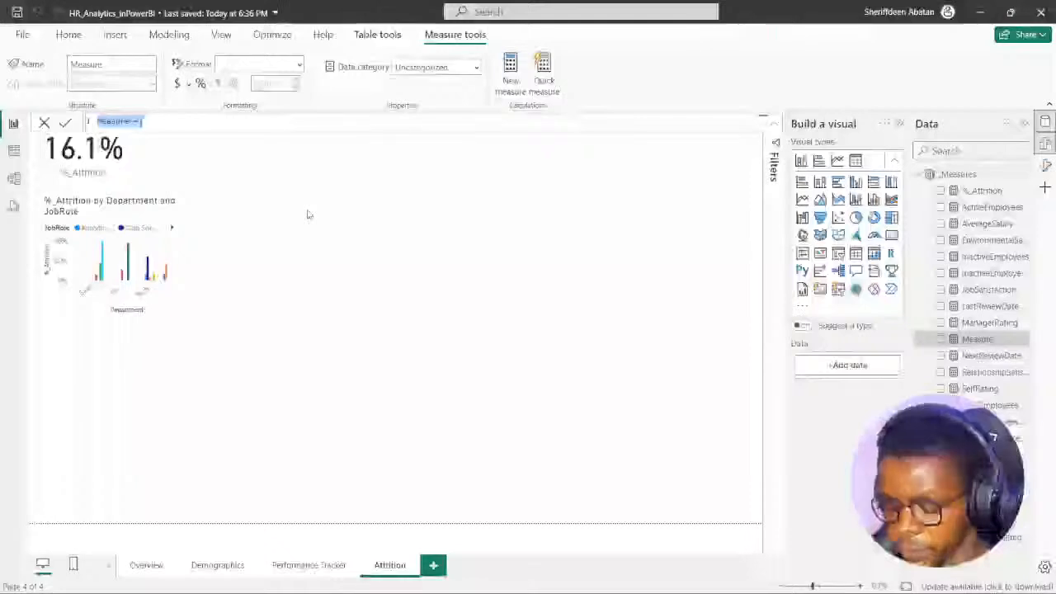
{"action": "type", "text": "% Attrition"}
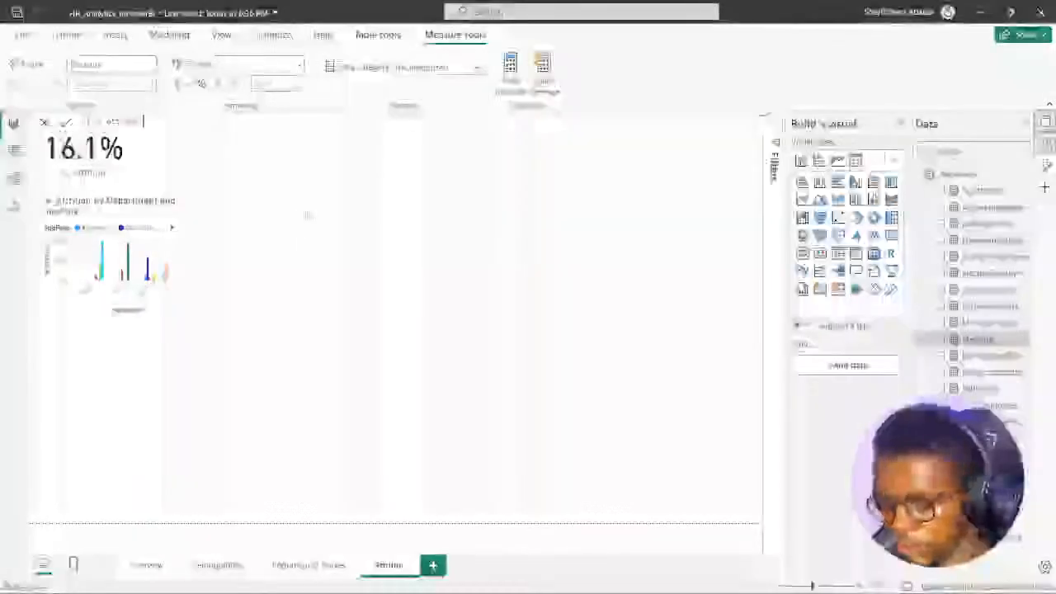
{"action": "type", "text": "Date"}
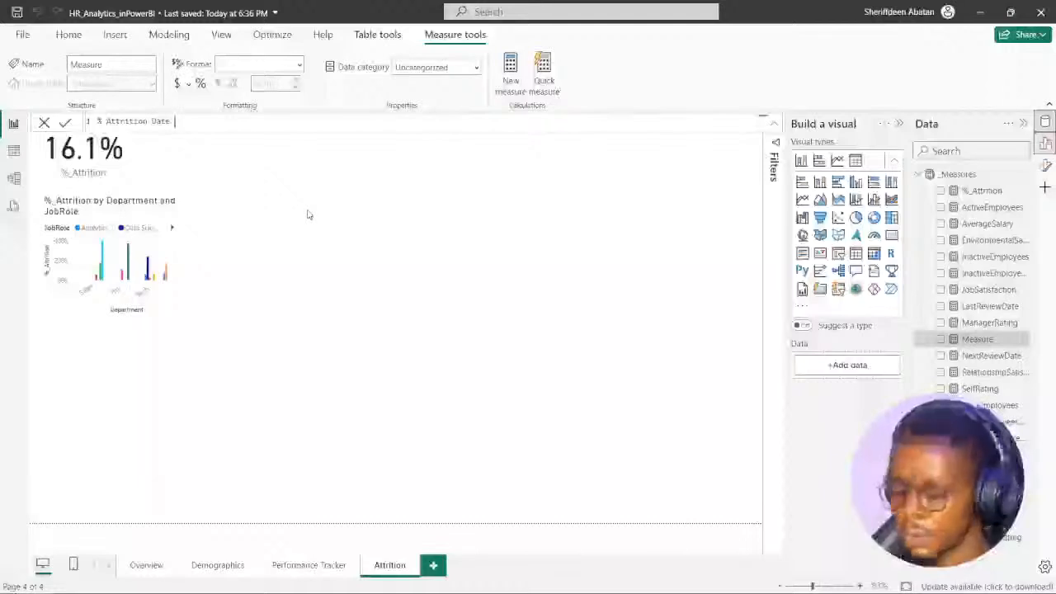
{"action": "type", "text": " ="}
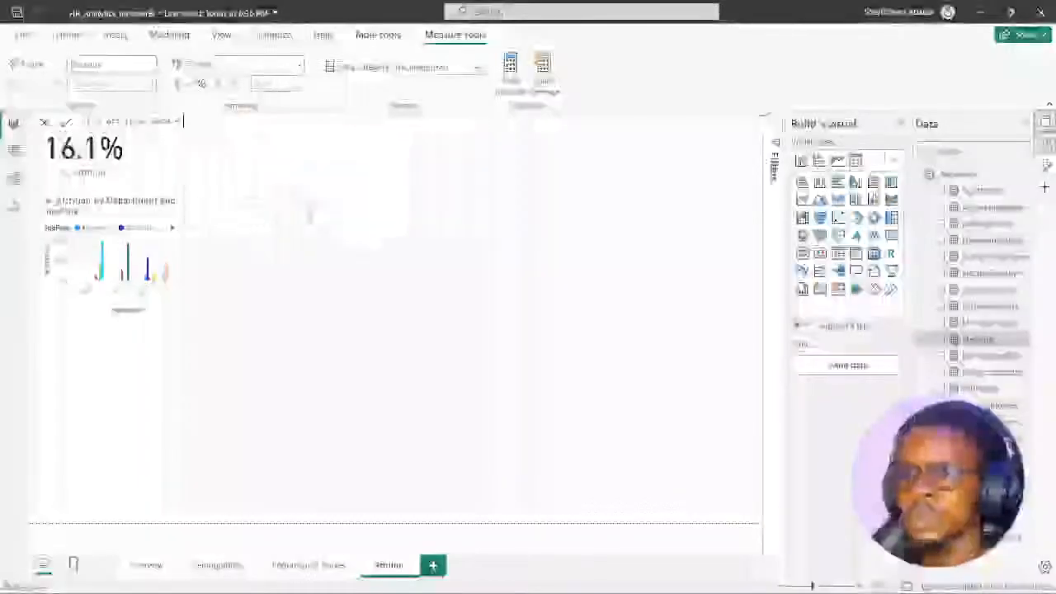
{"action": "left_click", "coordinate": [468, 578]}
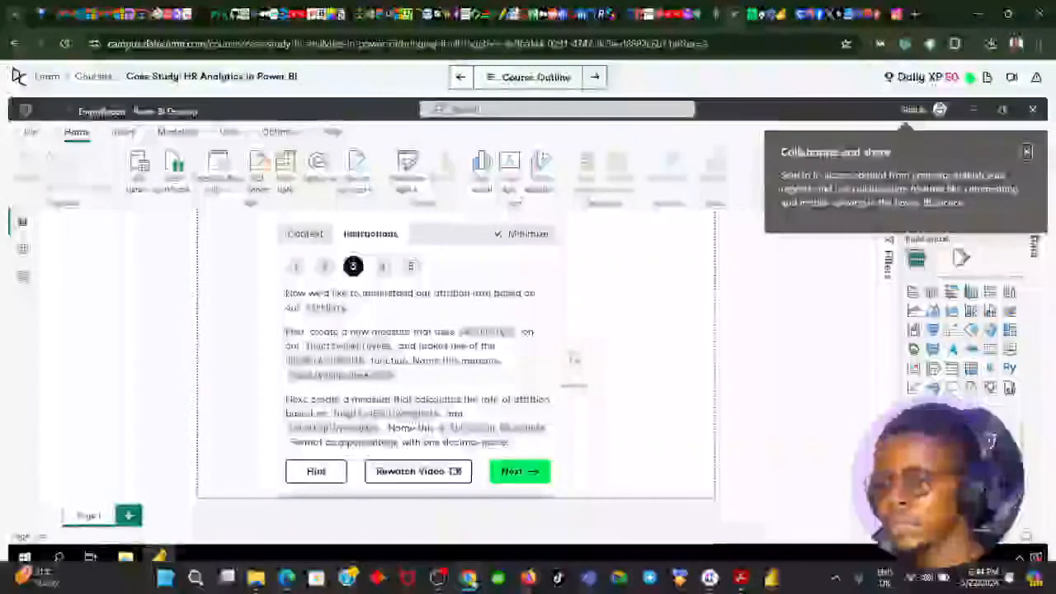
{"action": "left_click", "coordinate": [470, 581]}
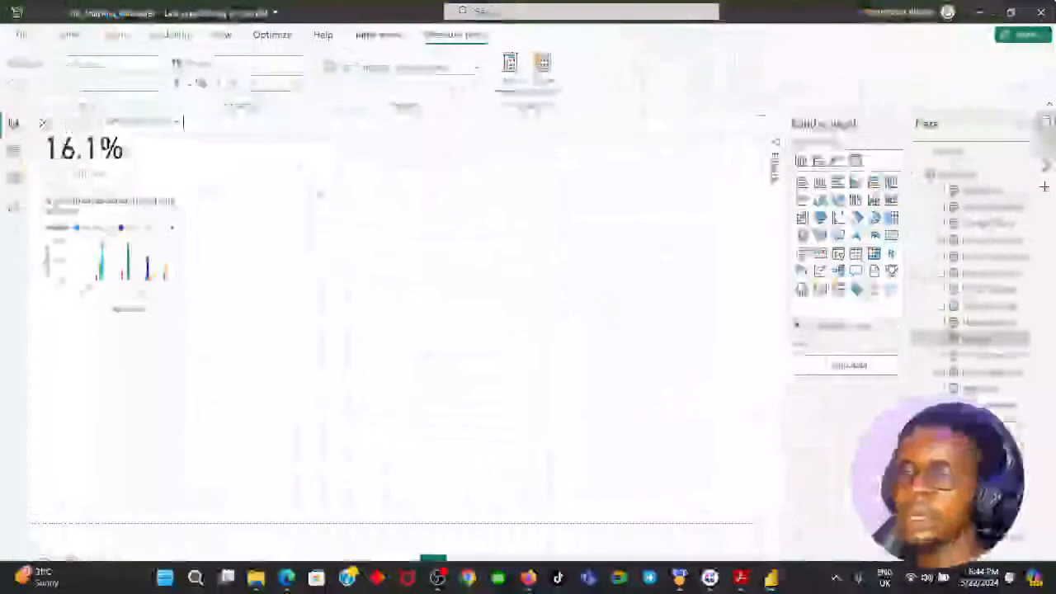
{"action": "type", "text": "[InactiveEmployeesDate]"}
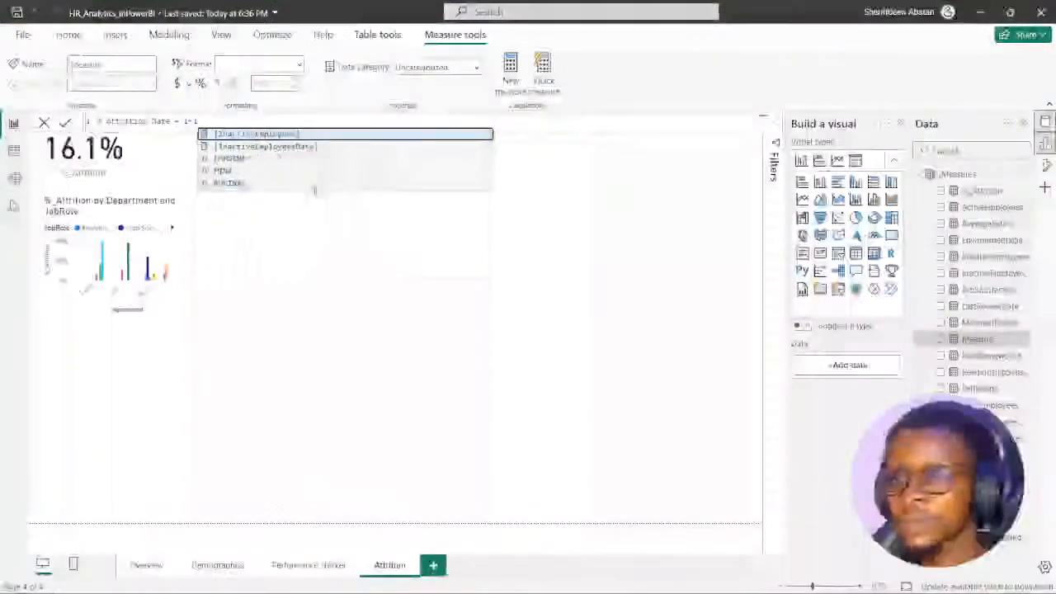
{"action": "key", "text": "Down"}
{"action": "key", "text": "Tab"}
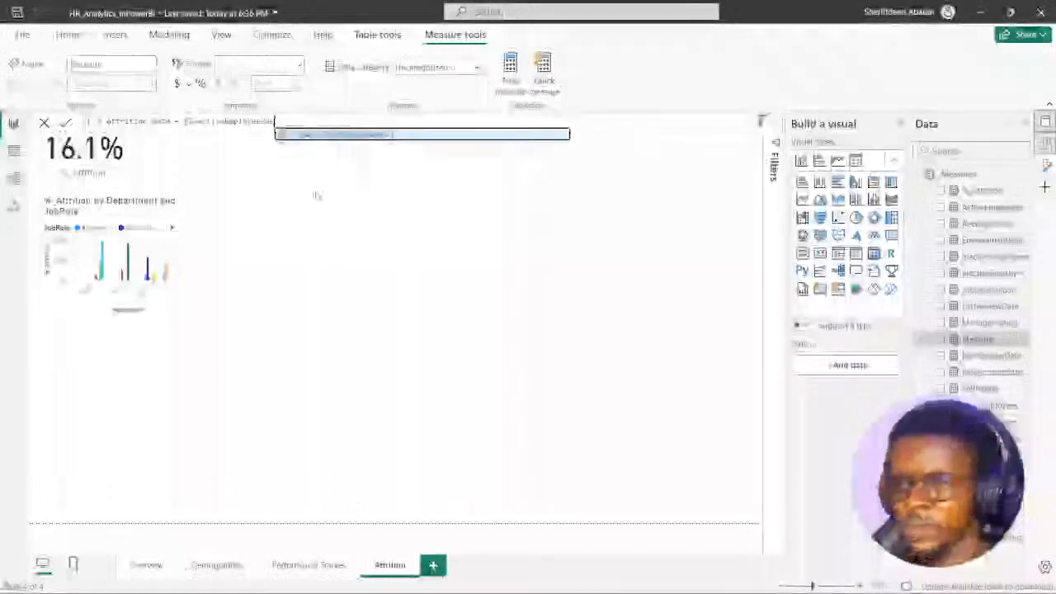
{"action": "key", "text": "BackSpace"}
{"action": "key", "text": "BackSpace"}
{"action": "key", "text": "BackSpace"}
{"action": "key", "text": "BackSpace"}
{"action": "key", "text": "BackSpace"}
{"action": "key", "text": "BackSpace"}
{"action": "key", "text": "BackSpace"}
{"action": "key", "text": "BackSpace"}
{"action": "key", "text": "BackSpace"}
{"action": "key", "text": "BackSpace"}
{"action": "key", "text": "BackSpace"}
{"action": "key", "text": "BackSpace"}
{"action": "key", "text": "BackSpace"}
{"action": "key", "text": "BackSpace"}
{"action": "key", "text": "BackSpace"}
{"action": "key", "text": "BackSpace"}
{"action": "key", "text": "BackSpace"}
{"action": "key", "text": "BackSpace"}
{"action": "key", "text": "BackSpace"}
{"action": "key", "text": "BackSpace"}
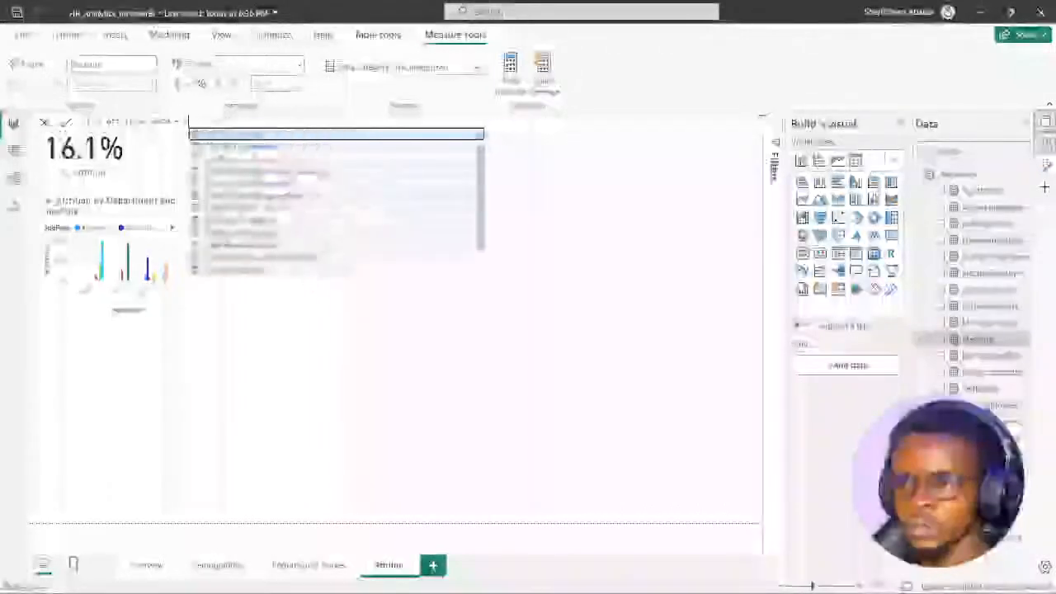
- Define % Attrition Date as DIVIDE([InactiveEmployeesDate],[TotalEmployeesDate]) and commit the measure
{"action": "type", "text": "div"}
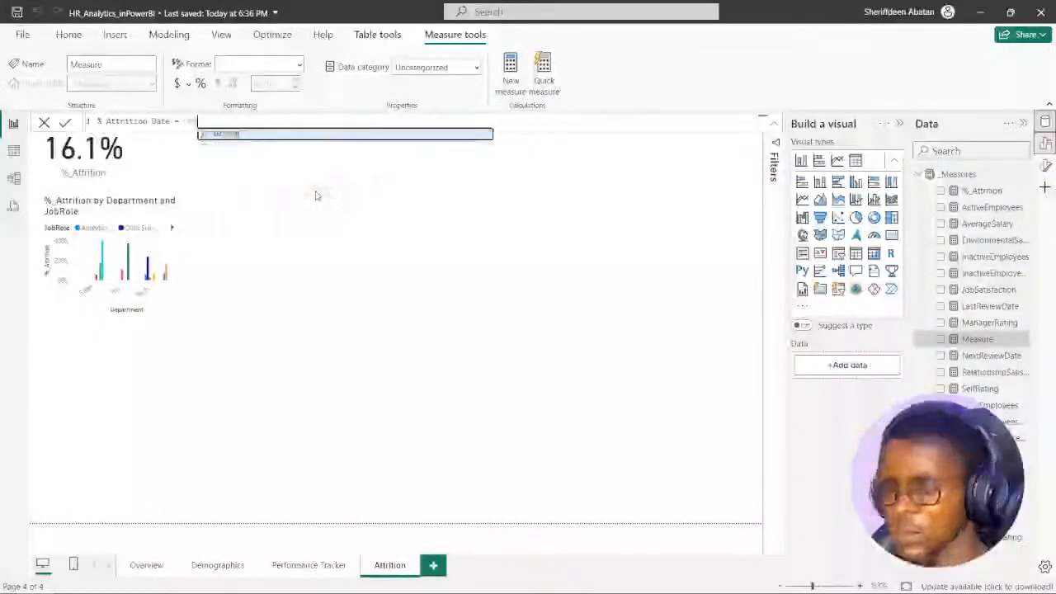
{"action": "key", "text": "Tab"}
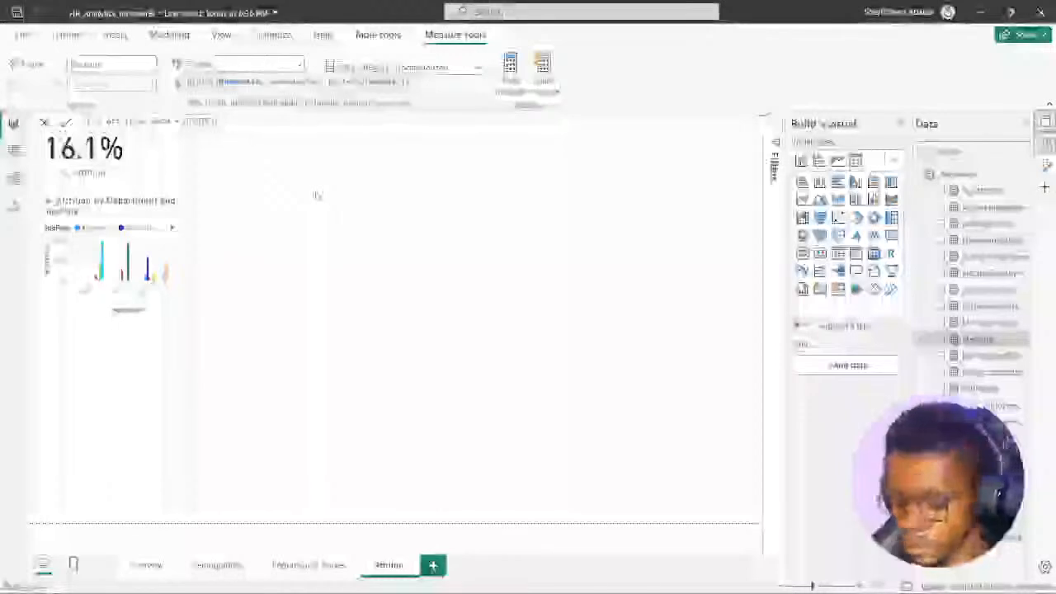
{"action": "type", "text": "In"}
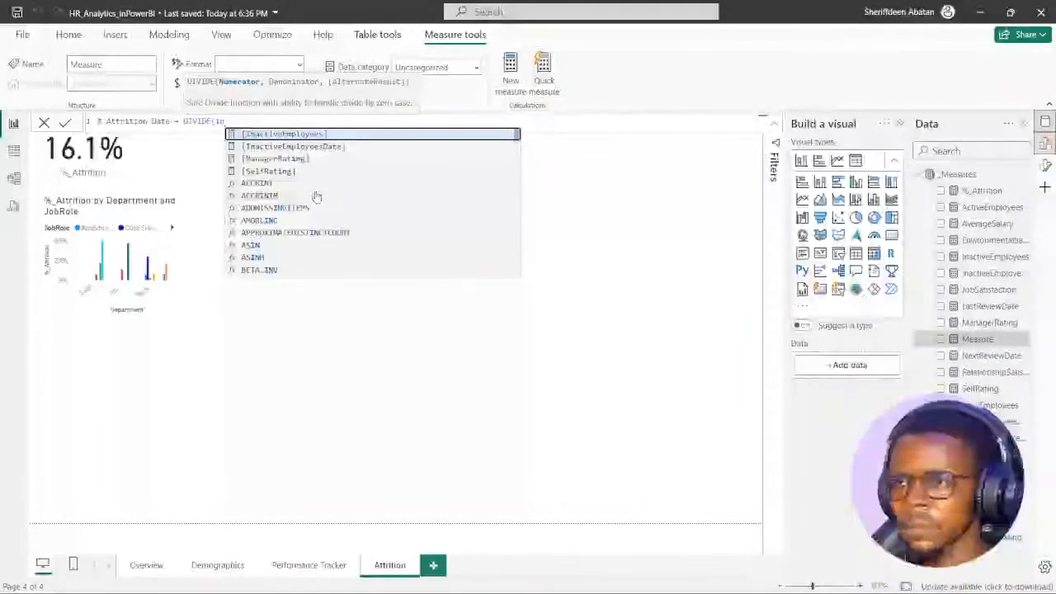
{"action": "key", "text": "Down"}
{"action": "key", "text": "Tab"}
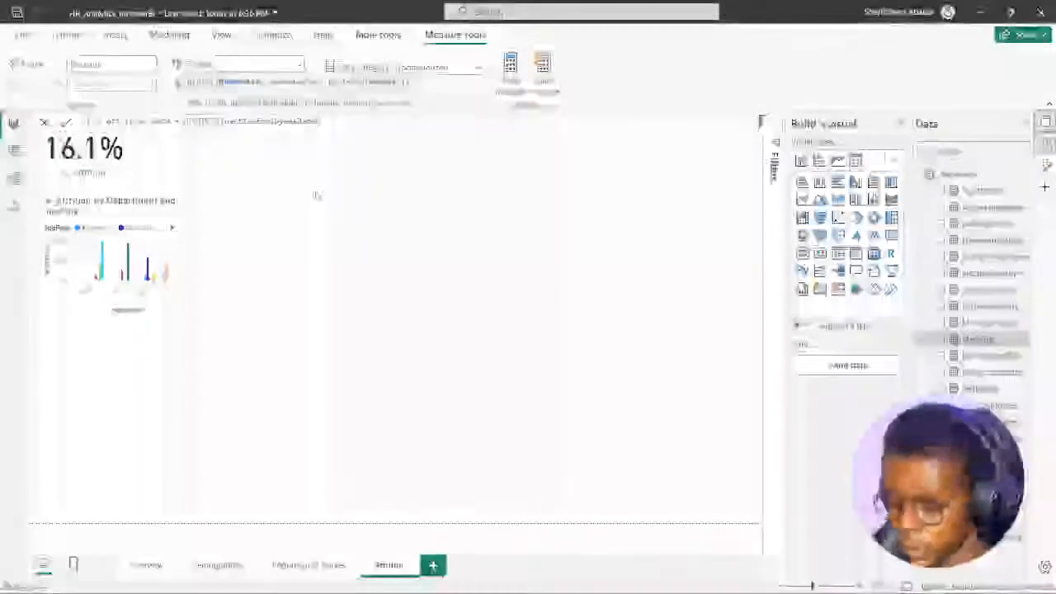
{"action": "type", "text": ",tota"}
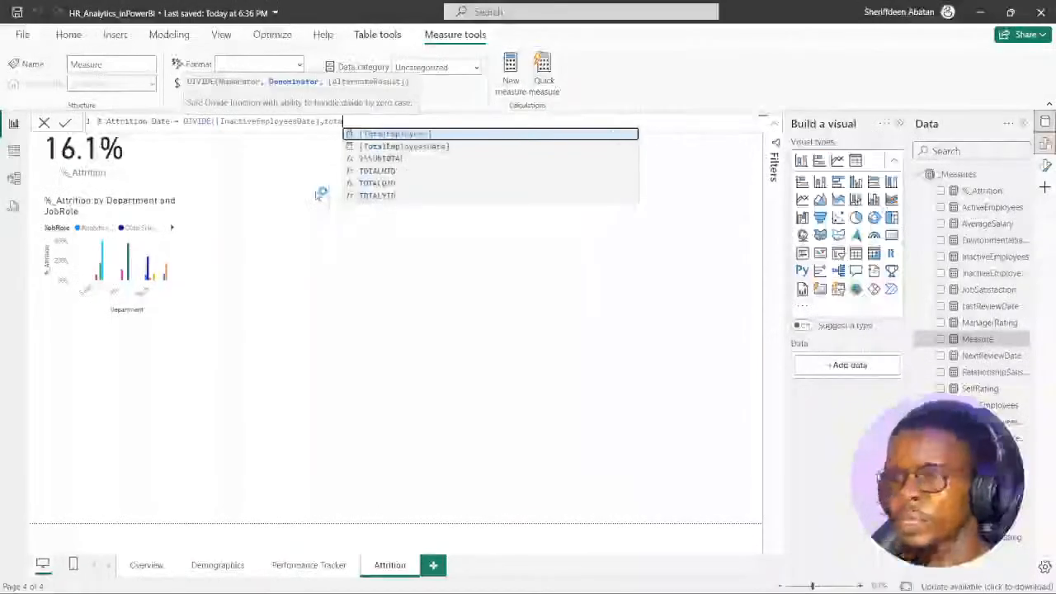
{"action": "key", "text": "Down"}
{"action": "key", "text": "Tab"}
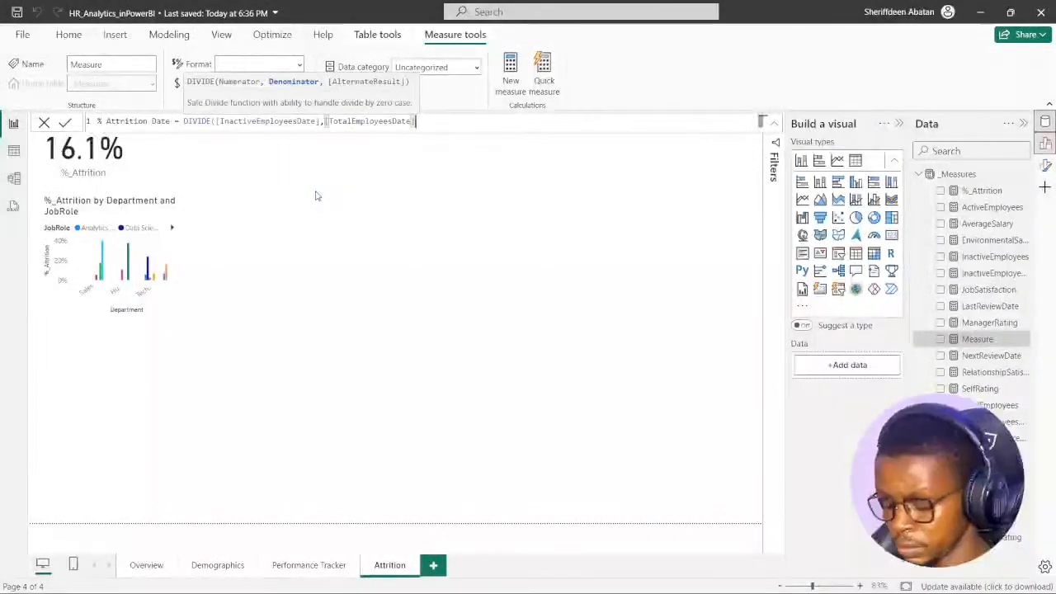
{"action": "type", "text": ")"}
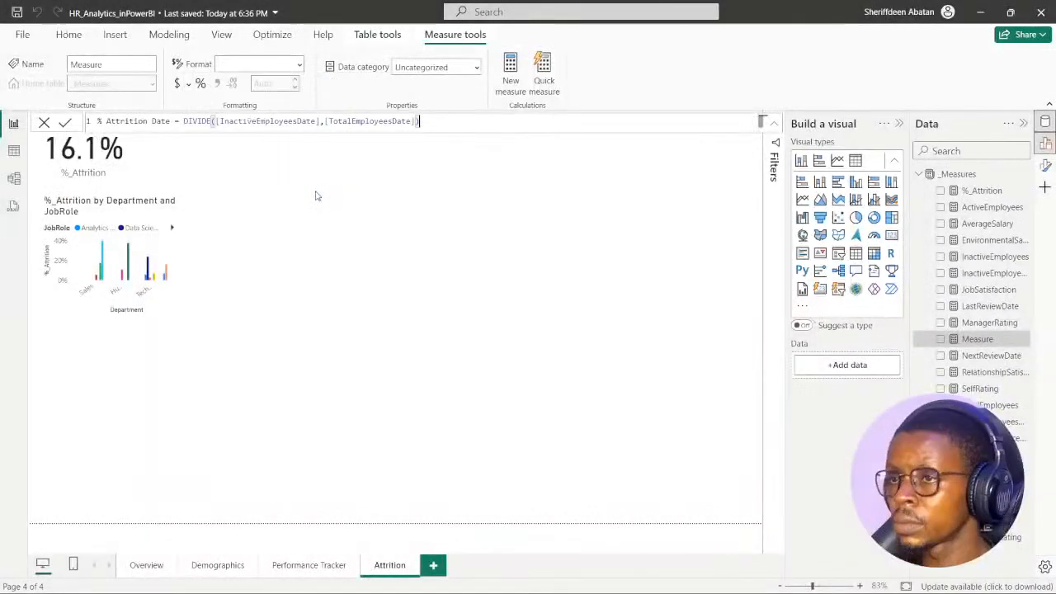
{"action": "left_click", "coordinate": [66, 123]}
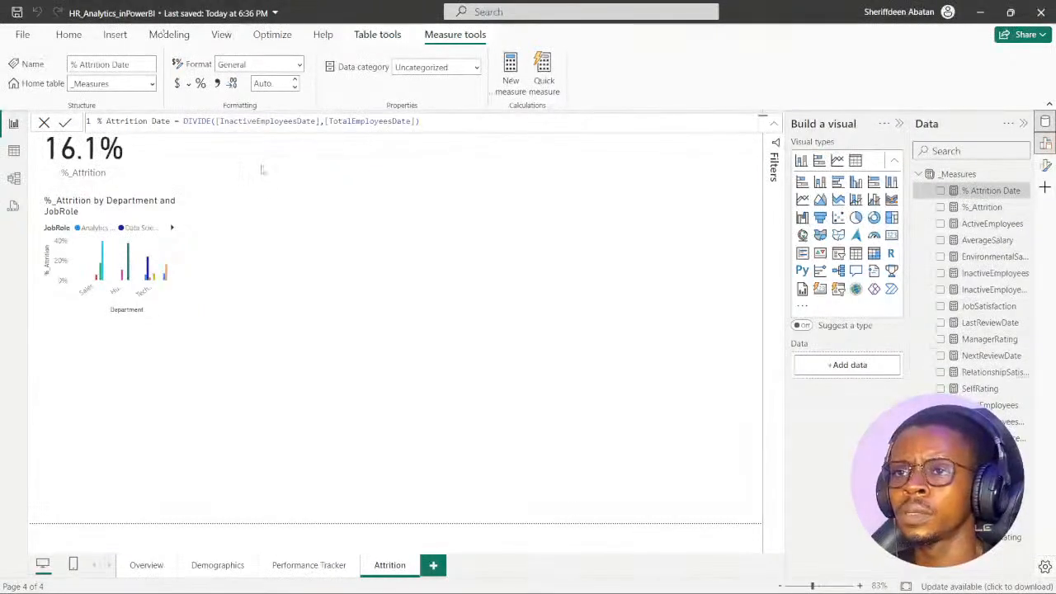
- Format % Attrition Date as a percentage with one decimal place, checking the requirement in the DataCamp instructions
{"action": "left_click", "coordinate": [200, 84]}
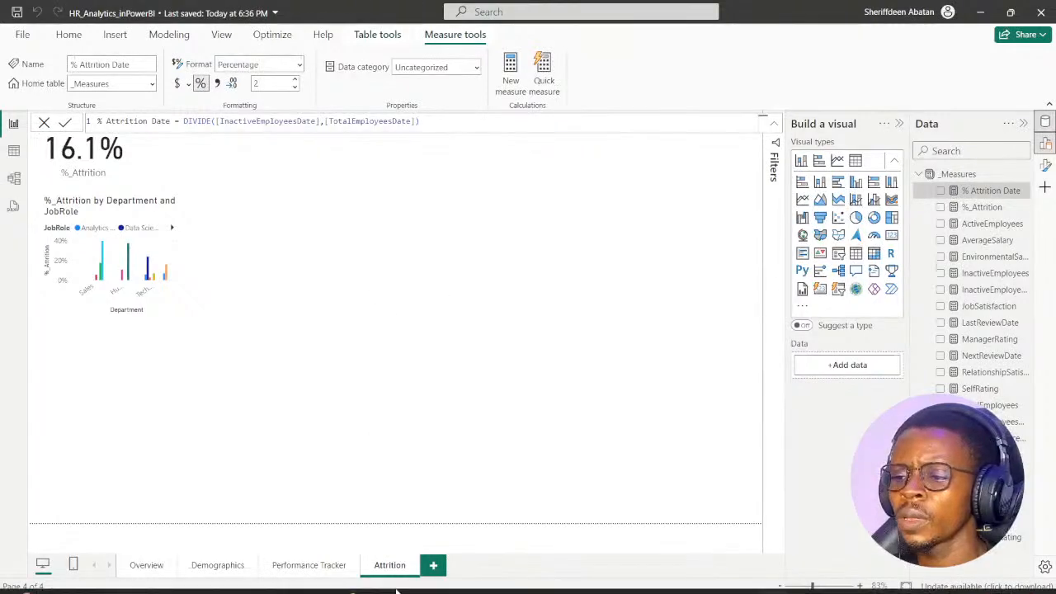
{"action": "left_click", "coordinate": [469, 580]}
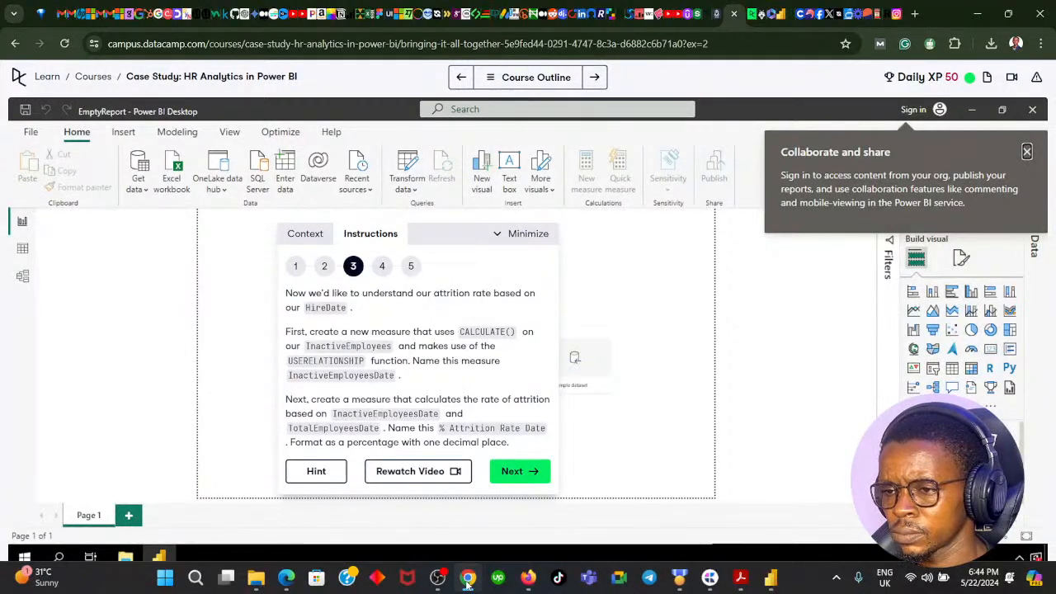
{"action": "left_click", "coordinate": [467, 580]}
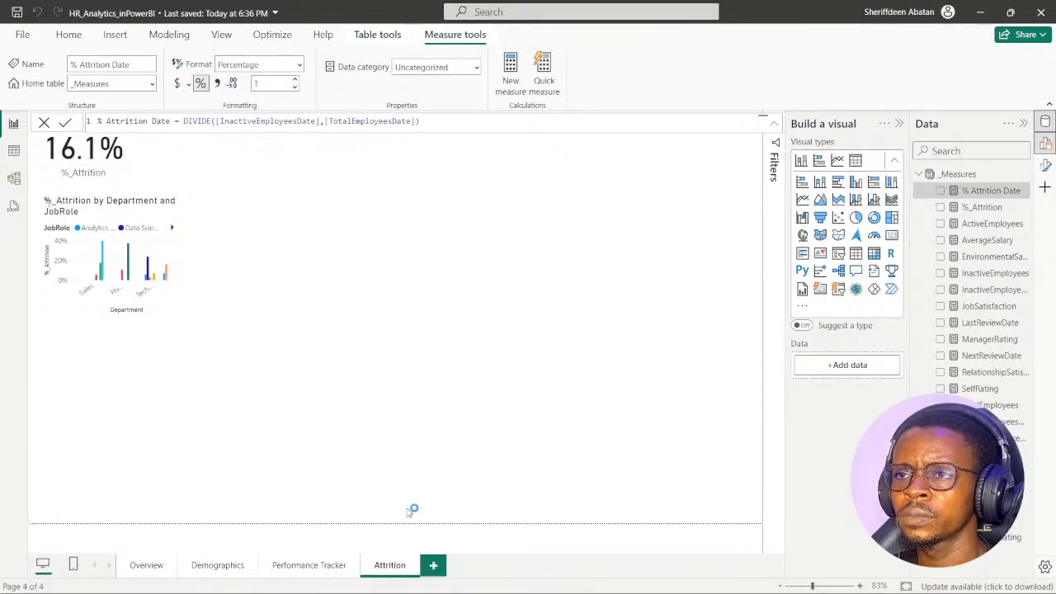
- Check the required measure name in the exercise and rename % Attrition Date to % Attrition Rate Date in its formula
{"action": "left_click", "coordinate": [465, 582]}
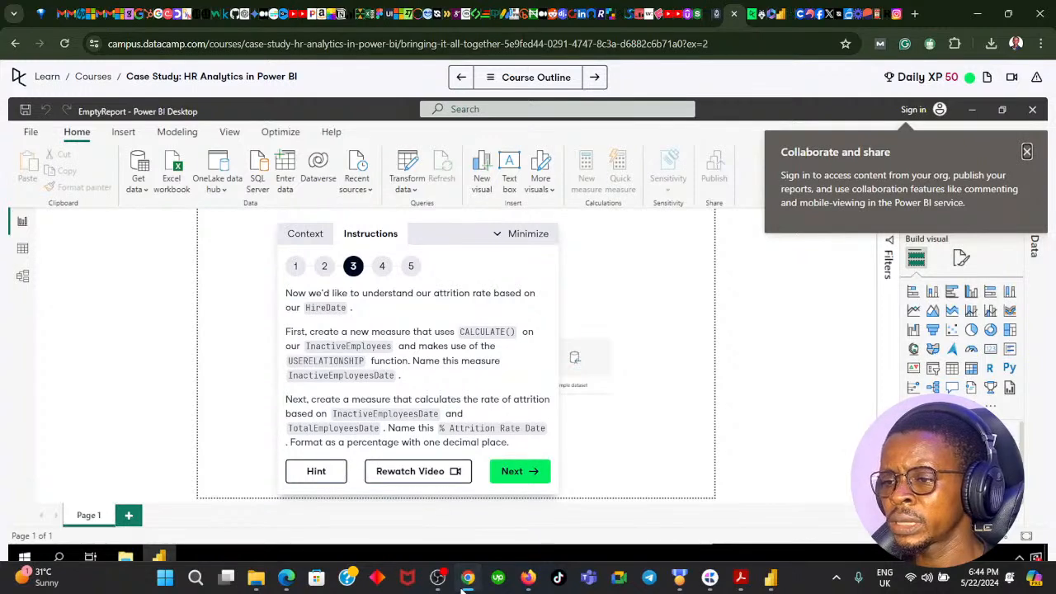
{"action": "left_click", "coordinate": [466, 583]}
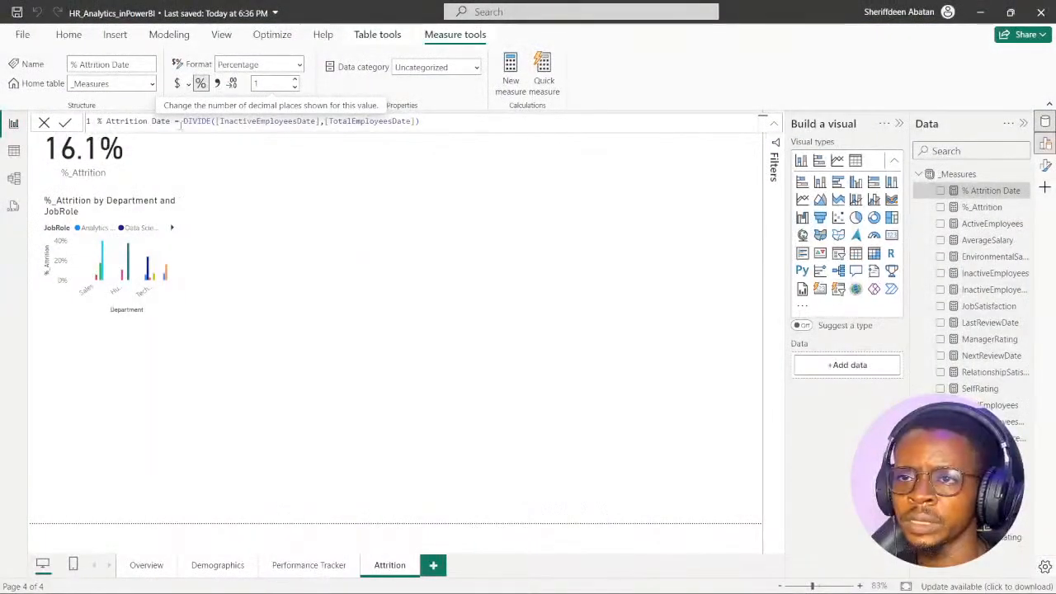
{"action": "double_click", "coordinate": [154, 123]}
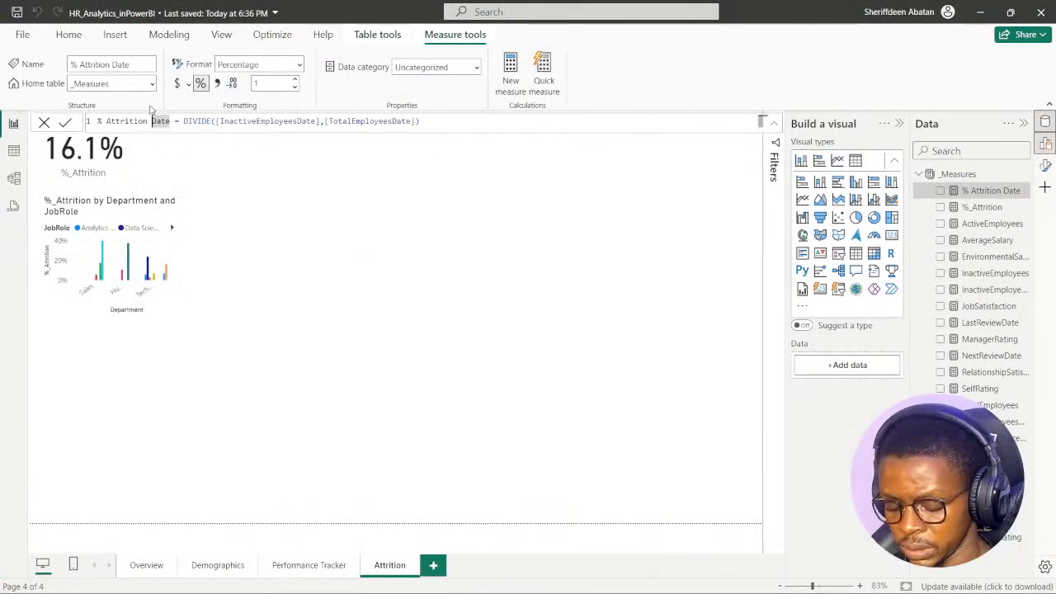
{"action": "key", "text": "Left"}
{"action": "type", "text": "Rate"}
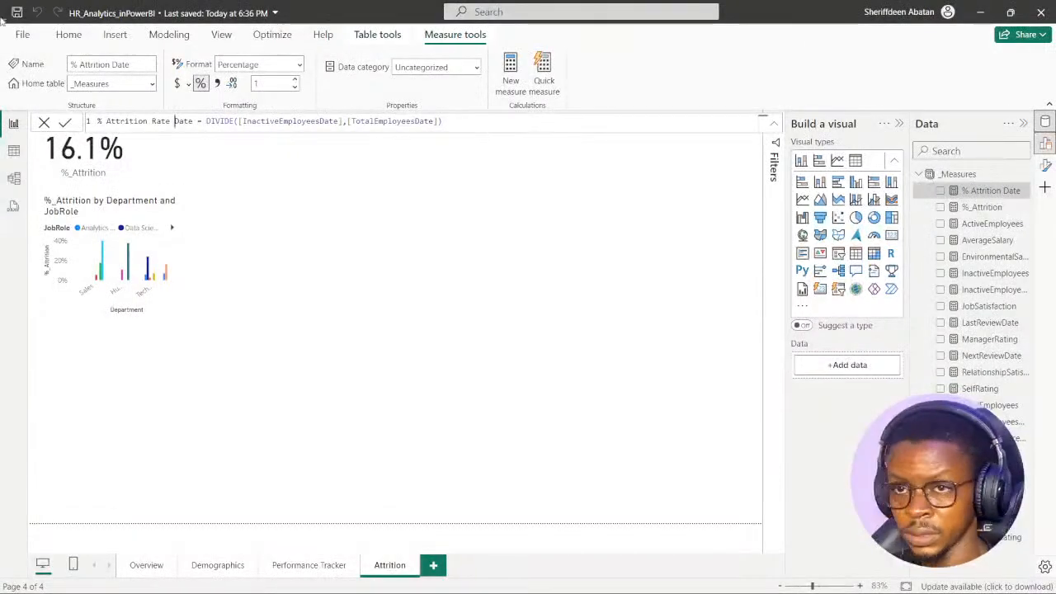
{"action": "left_click", "coordinate": [66, 123]}
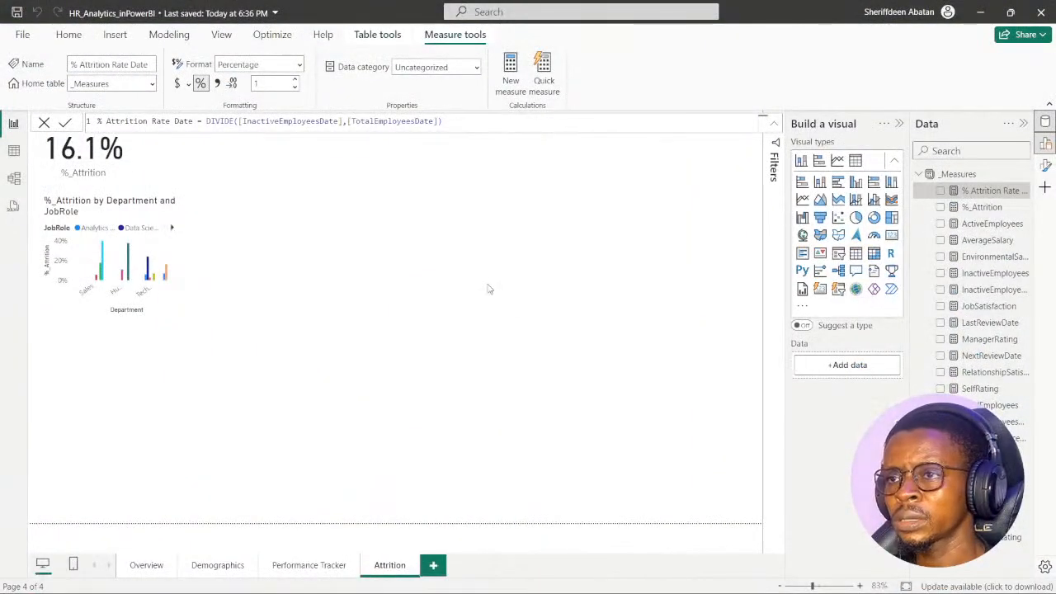
- Add % Attrition Rate Date as a new card visual on the Attrition page
{"action": "left_click", "coordinate": [487, 289]}
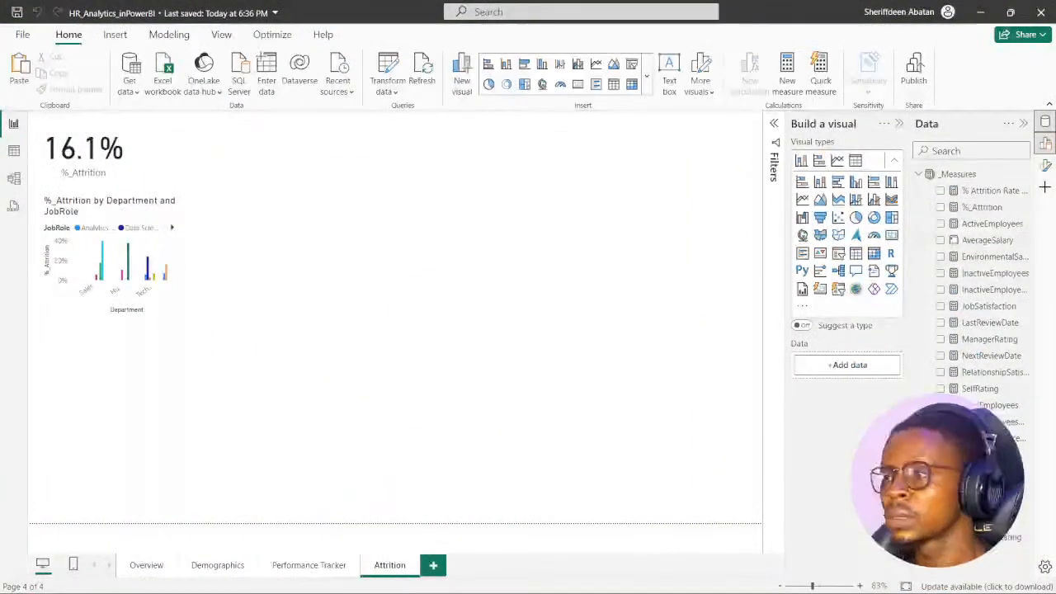
{"action": "left_click", "coordinate": [940, 191]}
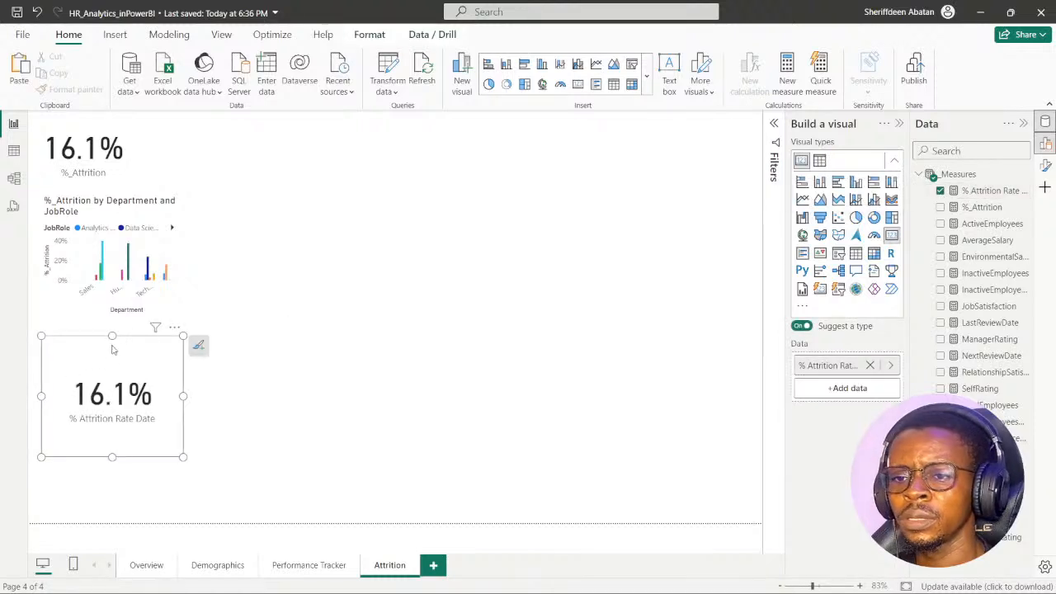
- Move the % Attrition Rate Date card to the empty middle of the page, widen it, and collapse the _Measures table
{"action": "left_click_drag", "start_coordinate": [113, 349], "coordinate": [388, 250]}
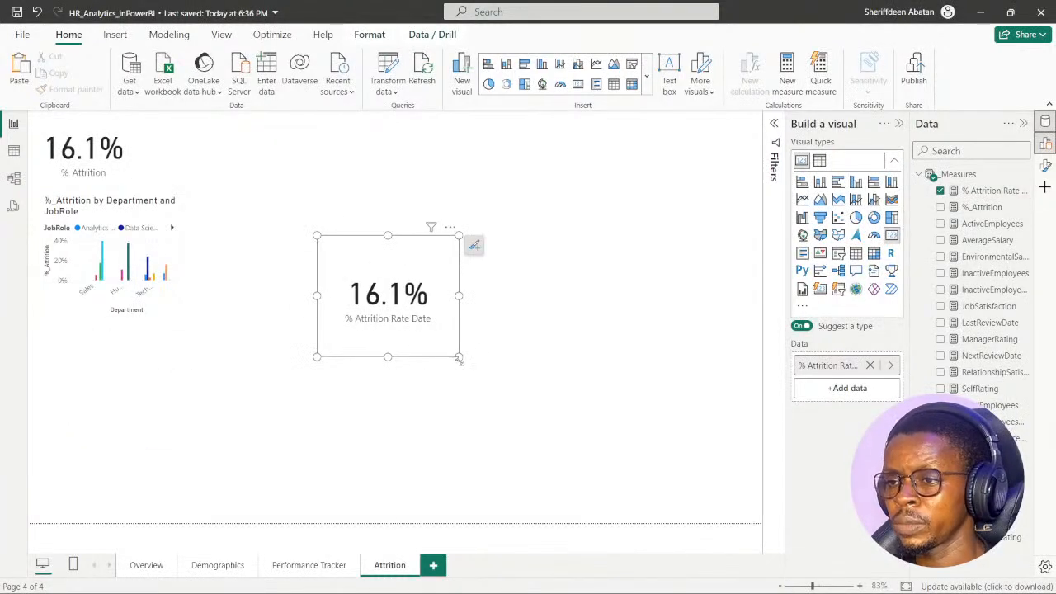
{"action": "left_click_drag", "start_coordinate": [459, 360], "coordinate": [546, 330]}
{"action": "left_click_drag", "start_coordinate": [483, 245], "coordinate": [469, 246]}
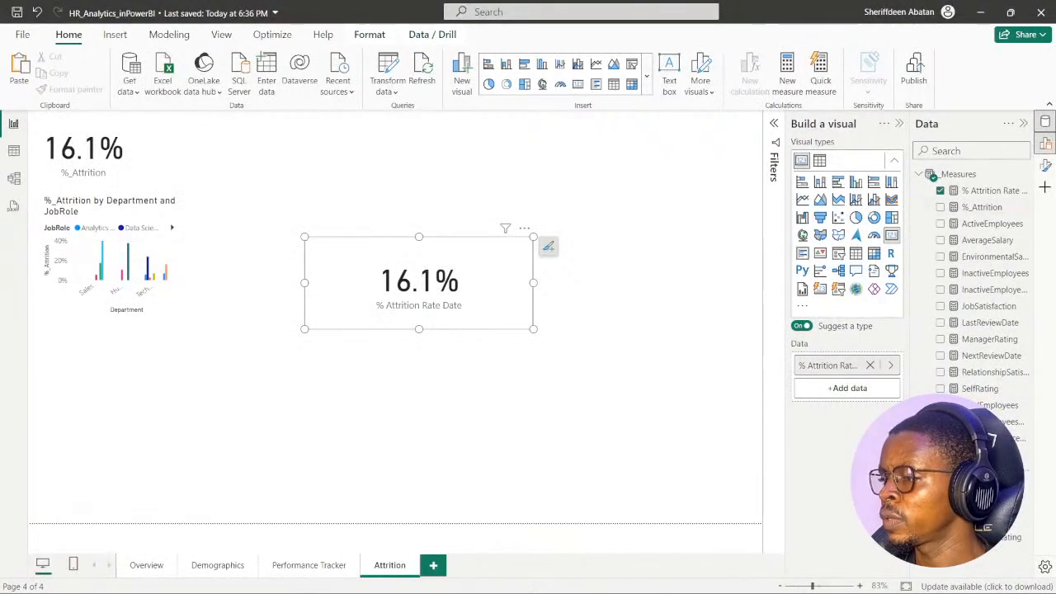
{"action": "left_click", "coordinate": [920, 177]}
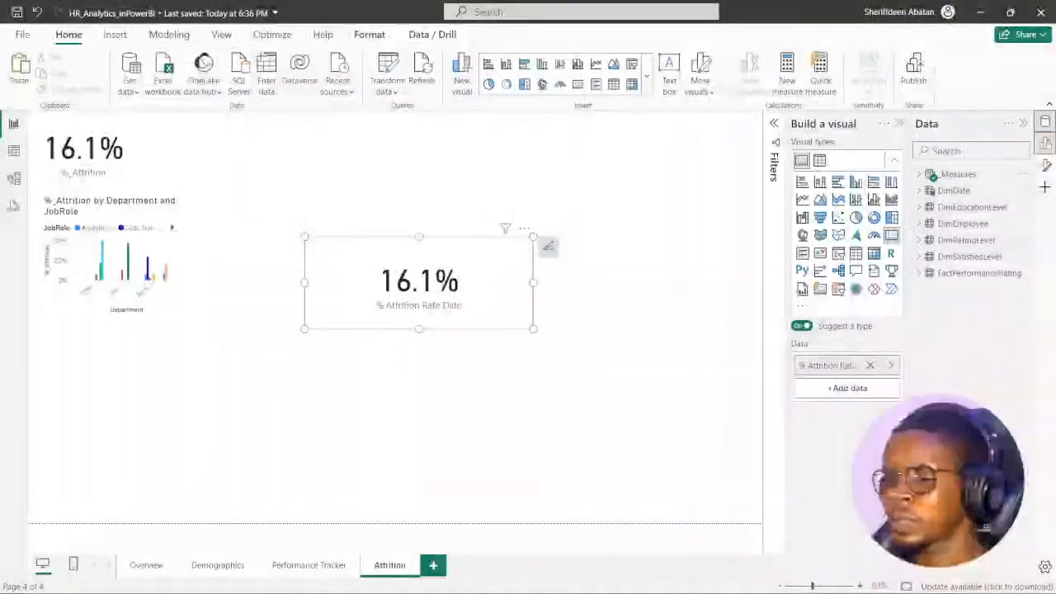
- Switch to the DataCamp exercise, advance to instruction 4, read the chart requirements, and return to Power BI
{"action": "left_click", "coordinate": [468, 578]}
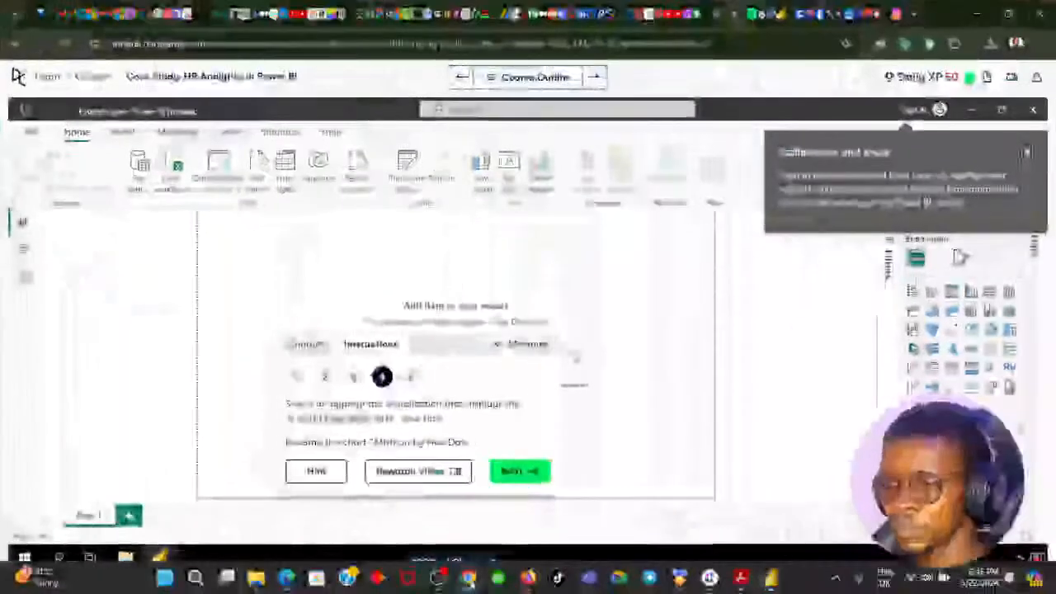
{"action": "left_click", "coordinate": [506, 479]}
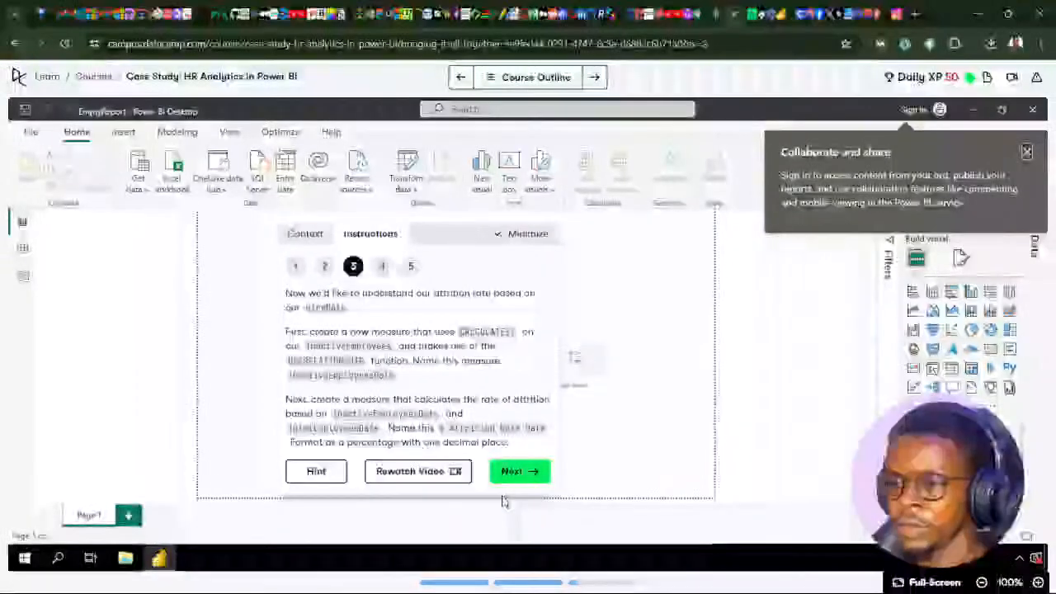
{"action": "left_click", "coordinate": [516, 471]}
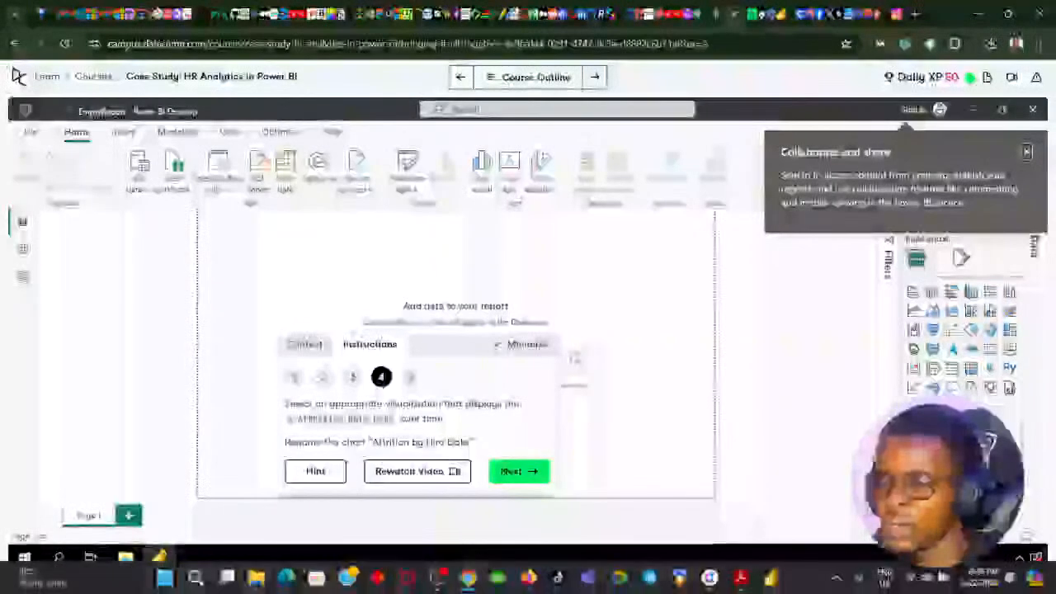
{"action": "left_click", "coordinate": [445, 582]}
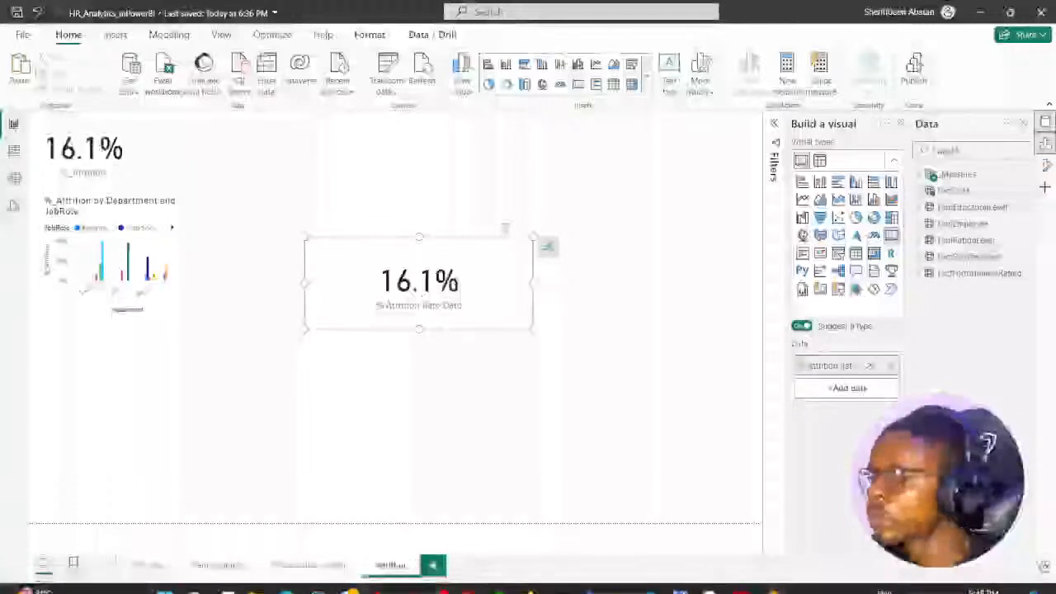
- Add Date from DimDate to the % Attrition Rate Date visual and enlarge the resulting line chart
{"action": "left_click", "coordinate": [930, 190]}
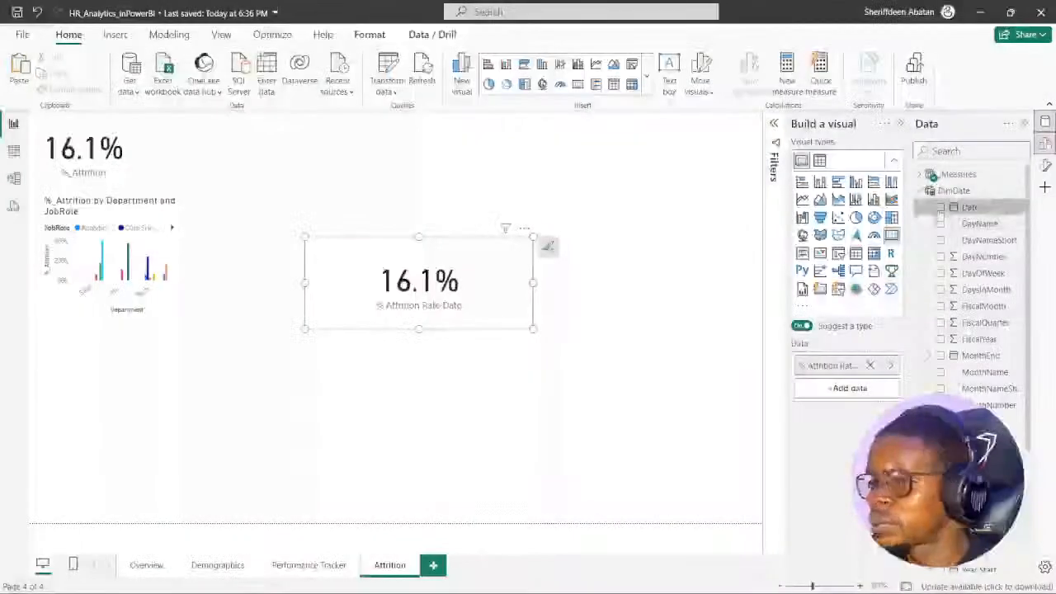
{"action": "left_click", "coordinate": [940, 207]}
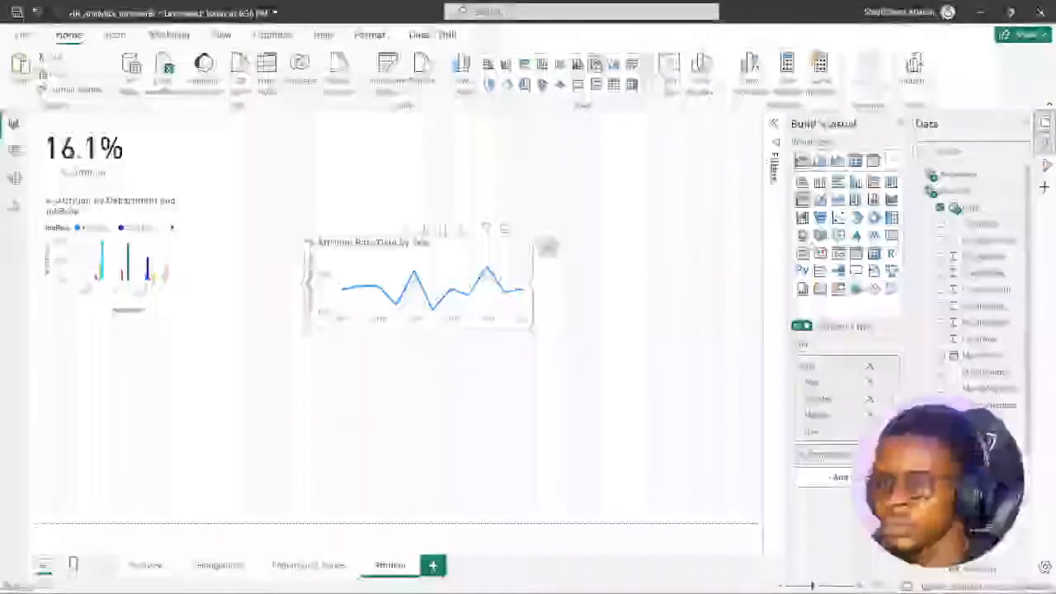
{"action": "left_click_drag", "start_coordinate": [533, 330], "coordinate": [728, 420]}
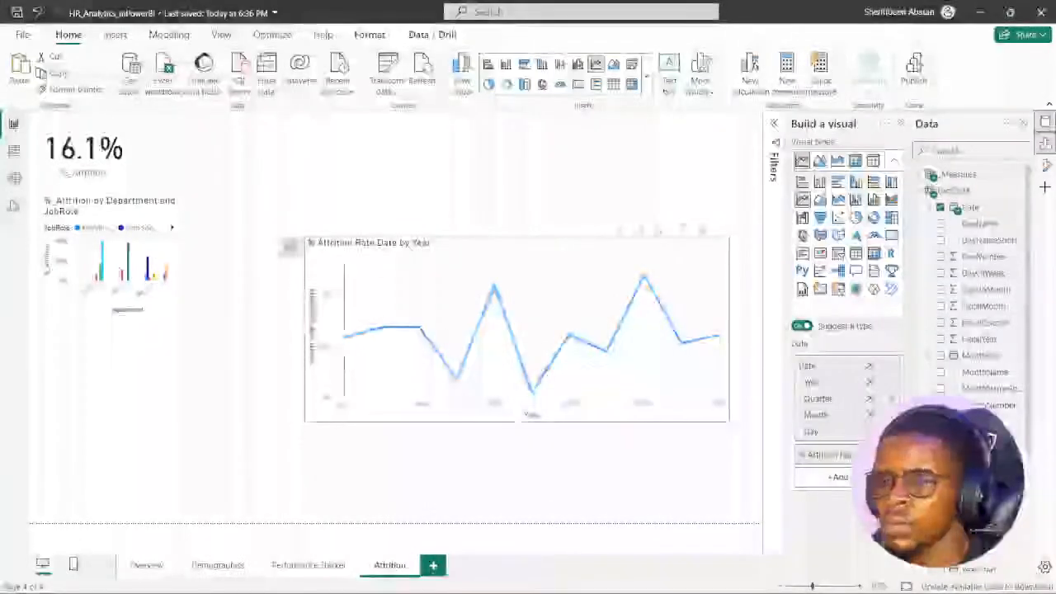
{"action": "left_click_drag", "start_coordinate": [472, 253], "coordinate": [415, 260]}
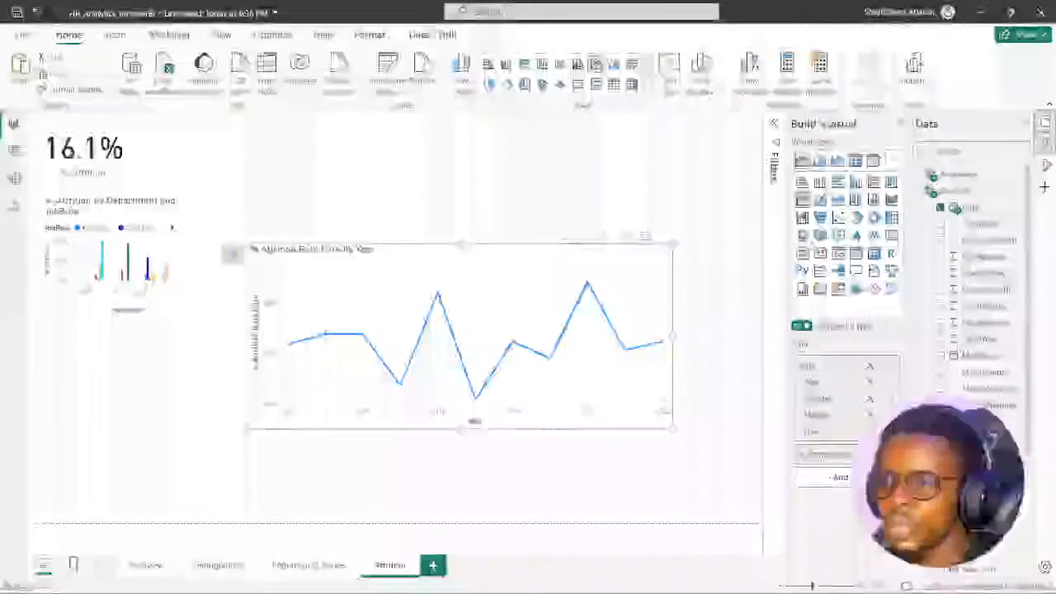
{"action": "left_click_drag", "start_coordinate": [233, 253], "coordinate": [169, 254]}
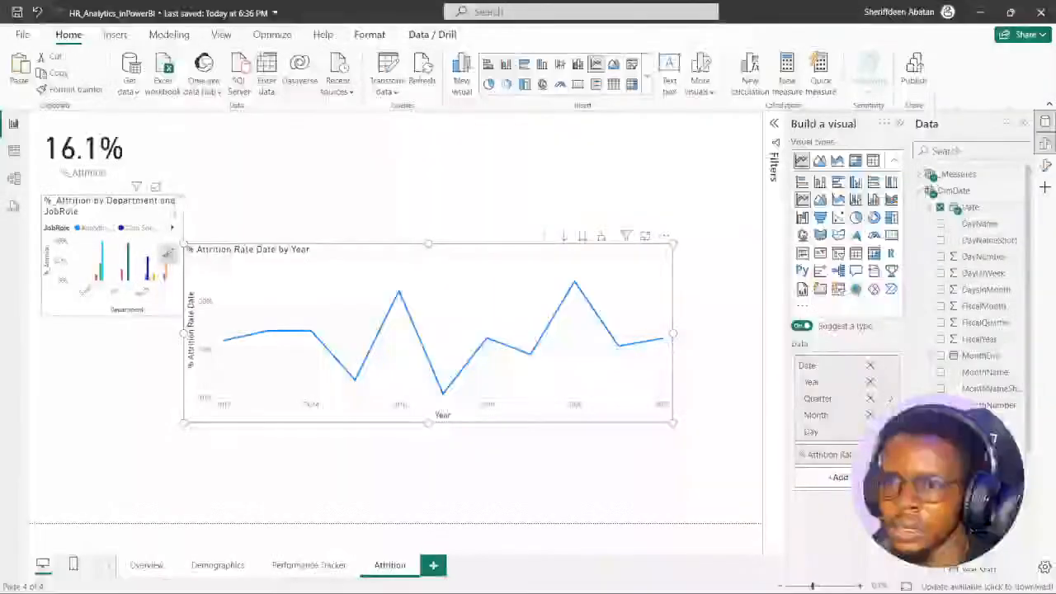
- Move the %_Attrition by Department and JobRole chart beside the %_Attrition card and make it shorter and slightly wider
{"action": "left_click_drag", "start_coordinate": [167, 251], "coordinate": [274, 198]}
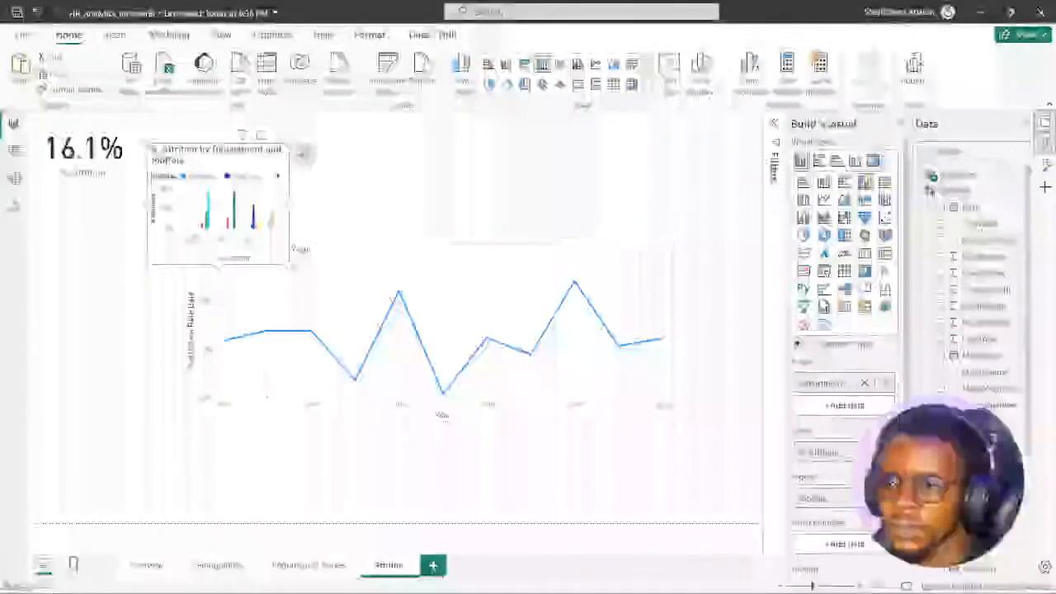
{"action": "left_click_drag", "start_coordinate": [289, 264], "coordinate": [318, 215]}
{"action": "left_click_drag", "start_coordinate": [298, 162], "coordinate": [298, 142]}
{"action": "left_click_drag", "start_coordinate": [319, 196], "coordinate": [315, 220]}
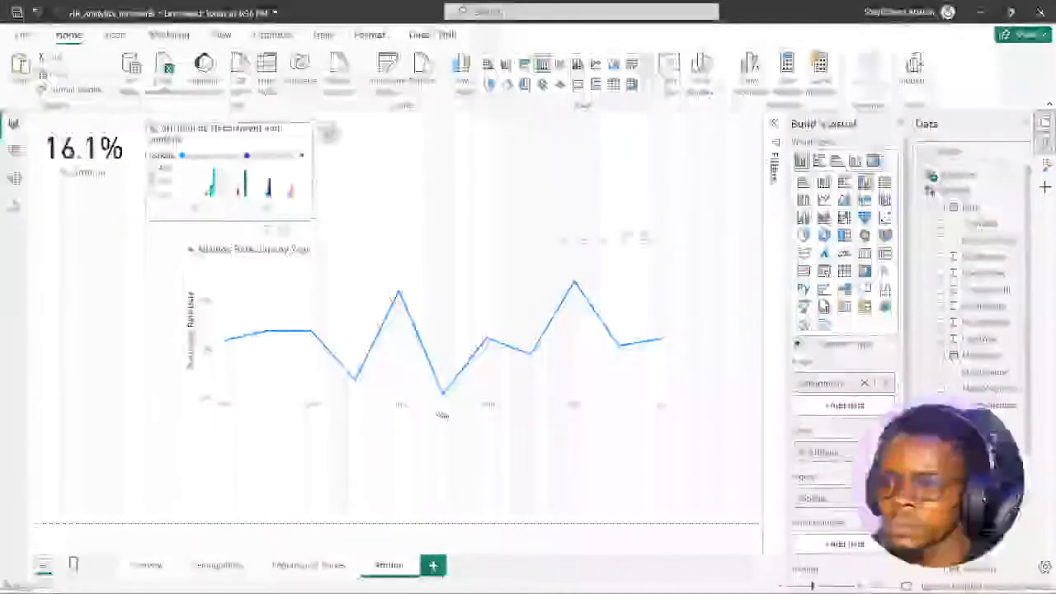
- Reposition and enlarge the % Attrition Rate Date line chart to fill most of the page below the department chart
{"action": "left_click_drag", "start_coordinate": [391, 254], "coordinate": [285, 283]}
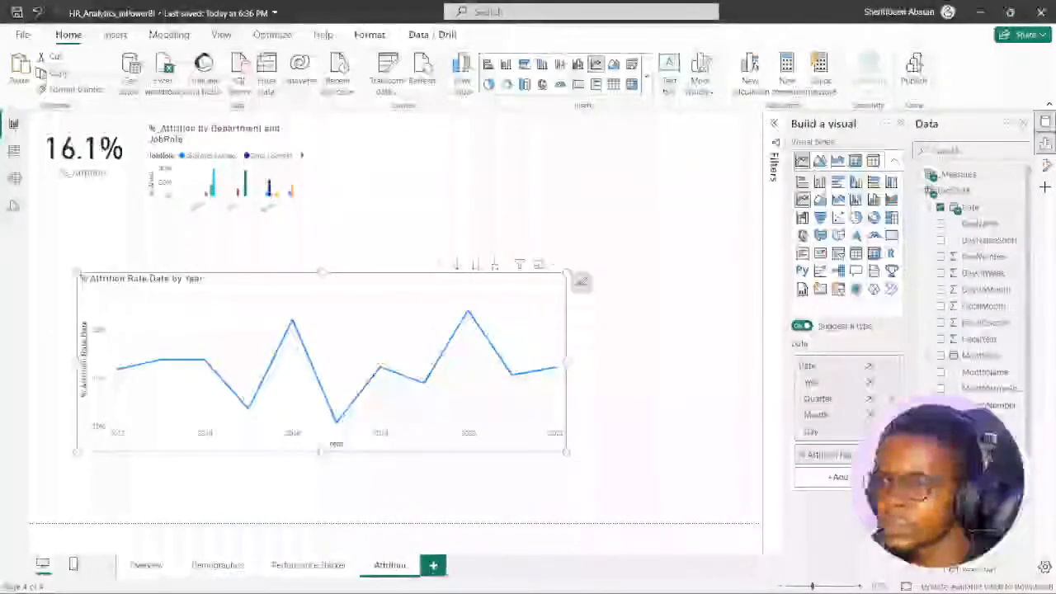
{"action": "left_click_drag", "start_coordinate": [566, 451], "coordinate": [589, 517]}
{"action": "left_click_drag", "start_coordinate": [399, 282], "coordinate": [406, 257]}
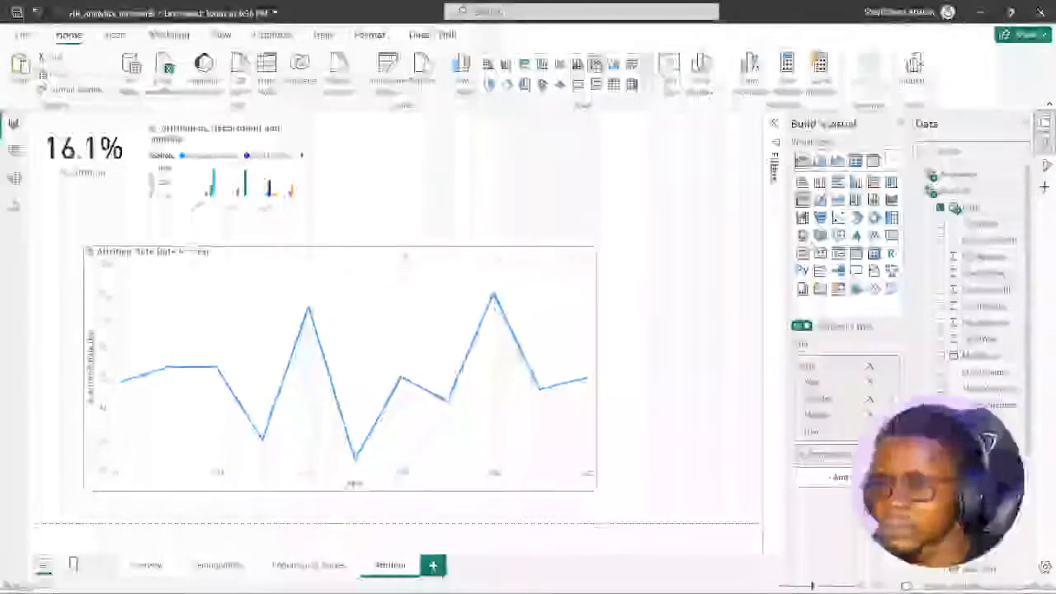
{"action": "left_click_drag", "start_coordinate": [595, 491], "coordinate": [653, 507]}
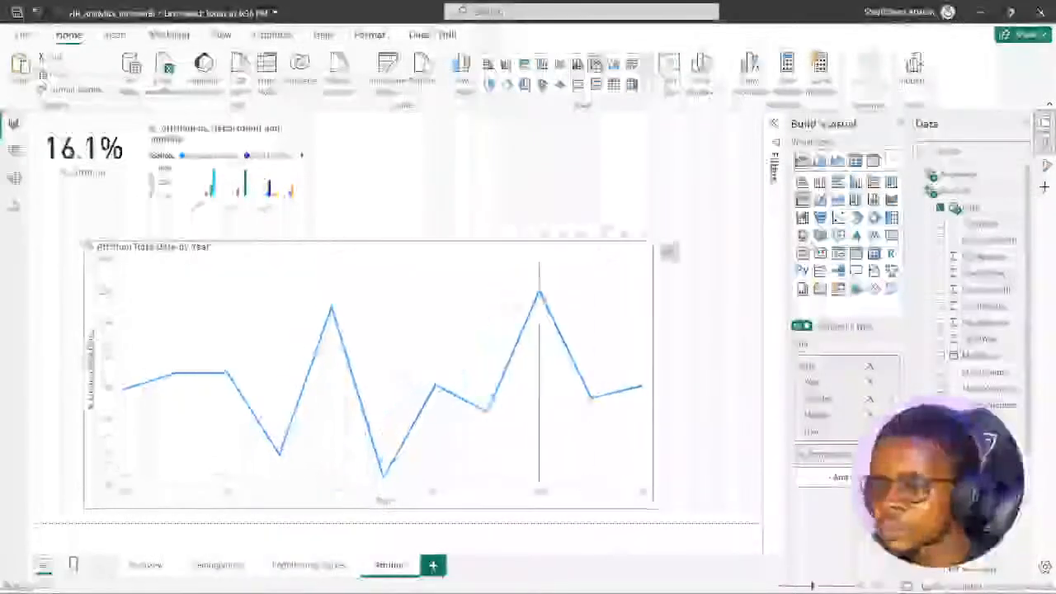
{"action": "mouse_move", "coordinate": [455, 255]}
{"action": "left_mouse_down"}
{"action": "mouse_move", "coordinate": [438, 235]}
{"action": "mouse_move", "coordinate": [443, 243]}
{"action": "left_mouse_up"}
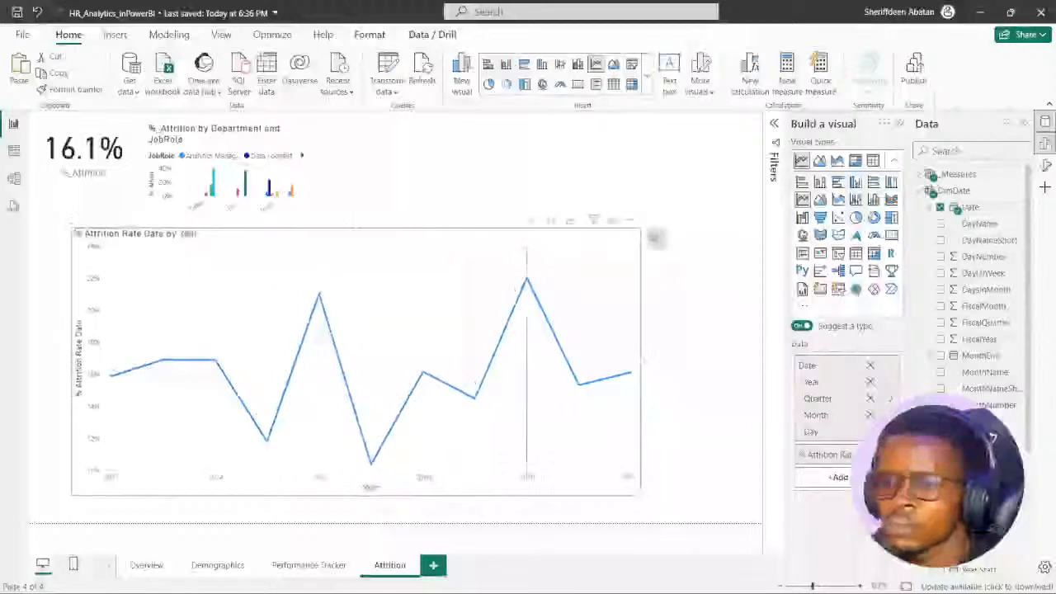
{"action": "left_click_drag", "start_coordinate": [641, 495], "coordinate": [683, 493]}
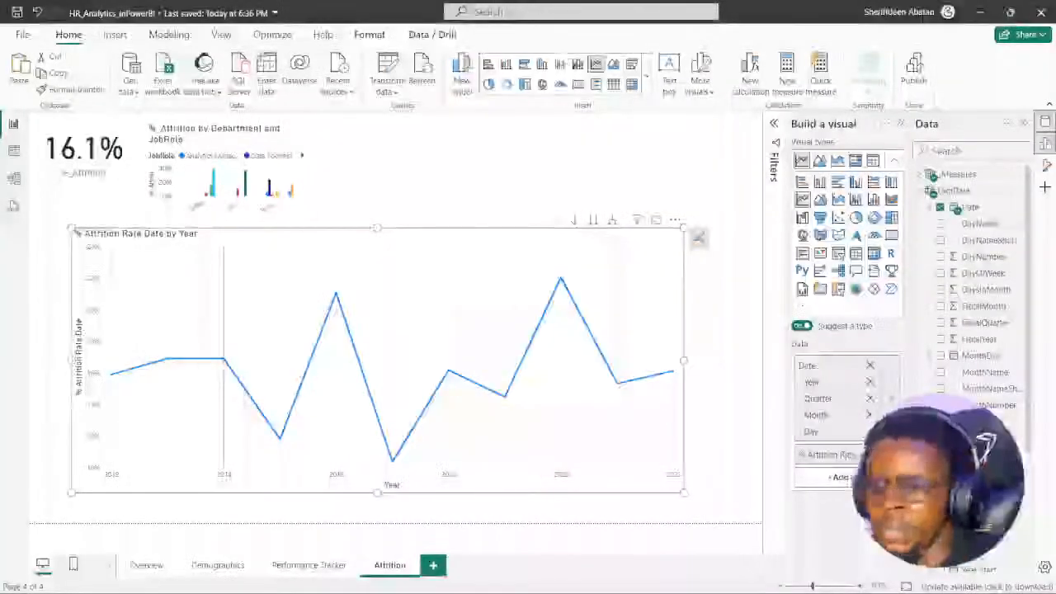
- Inspect the line chart's 2016 and 2020 peaks, and step its date hierarchy through quarter, month and day and back to year
{"action": "mouse_move", "coordinate": [336, 295]}
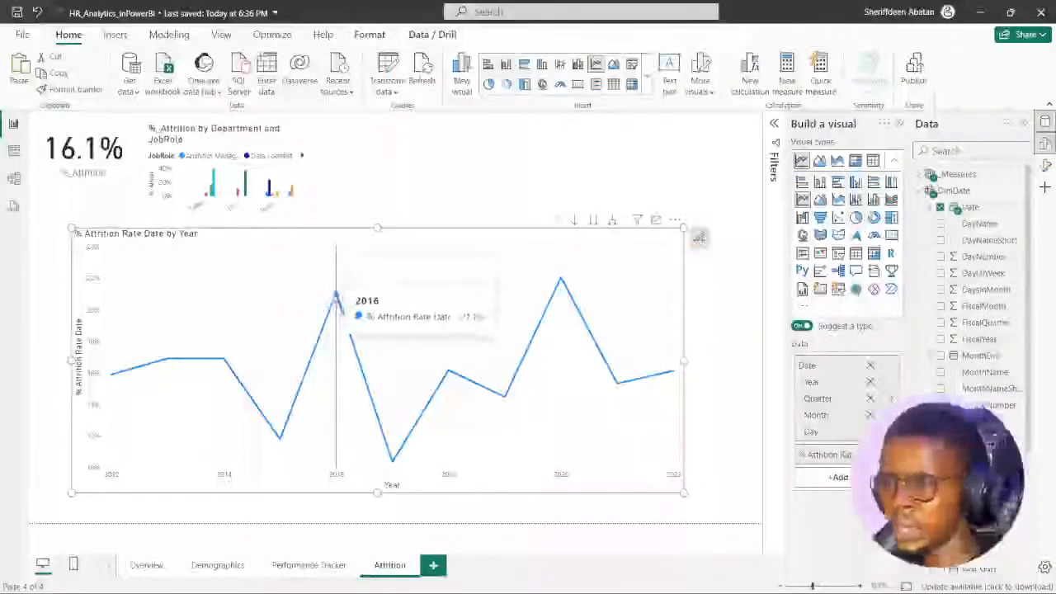
{"action": "mouse_move", "coordinate": [560, 282]}
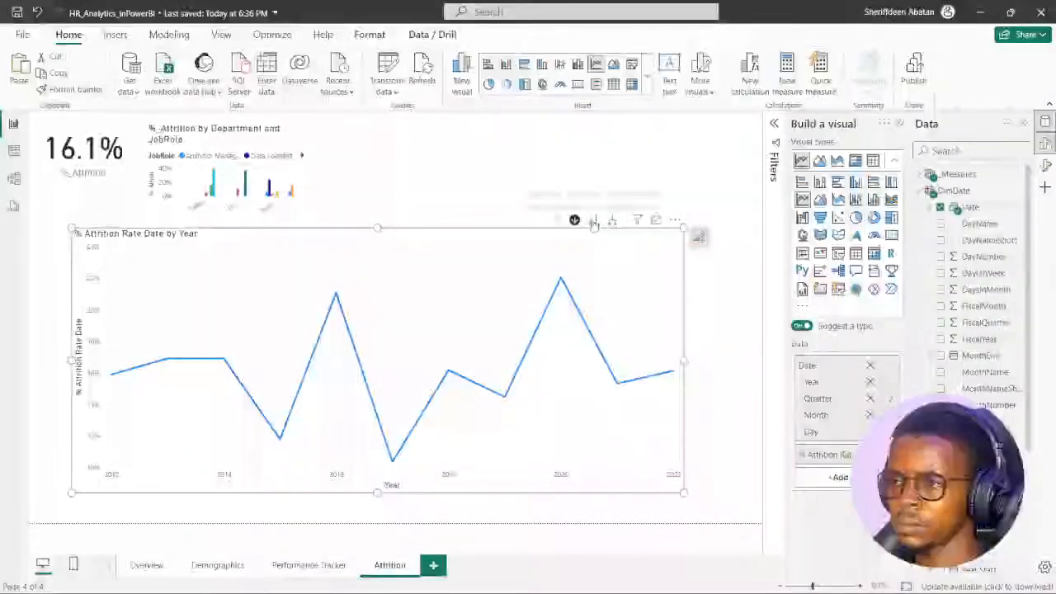
{"action": "left_click", "coordinate": [593, 220]}
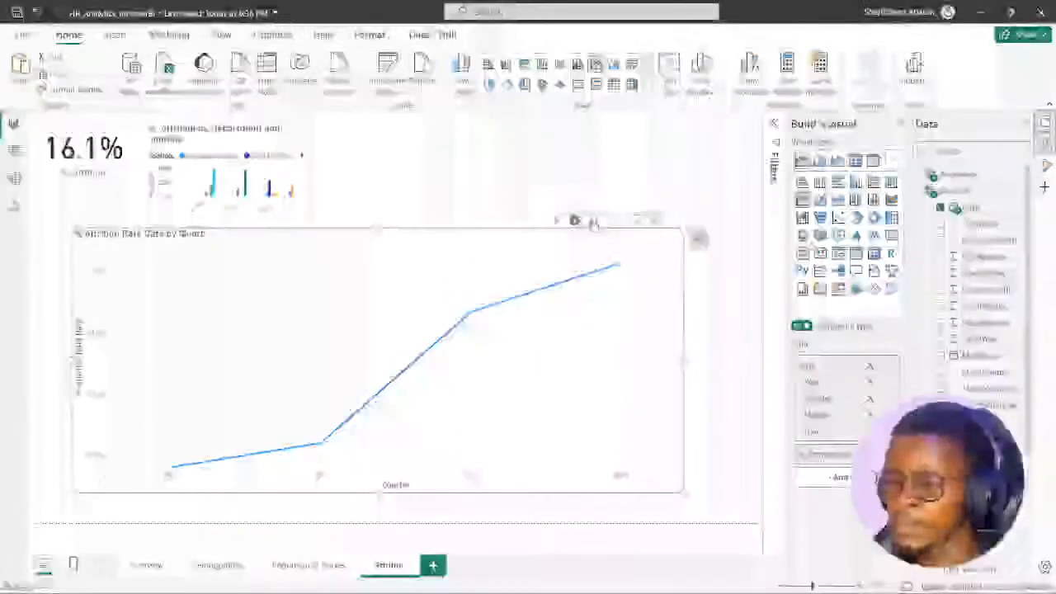
{"action": "left_click", "coordinate": [594, 221]}
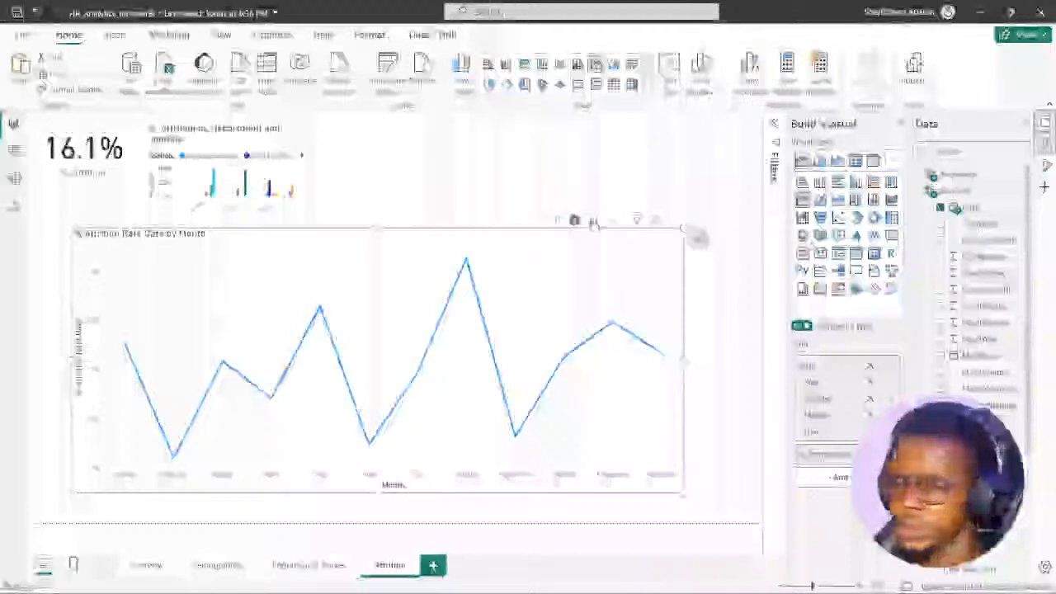
{"action": "left_click", "coordinate": [593, 221]}
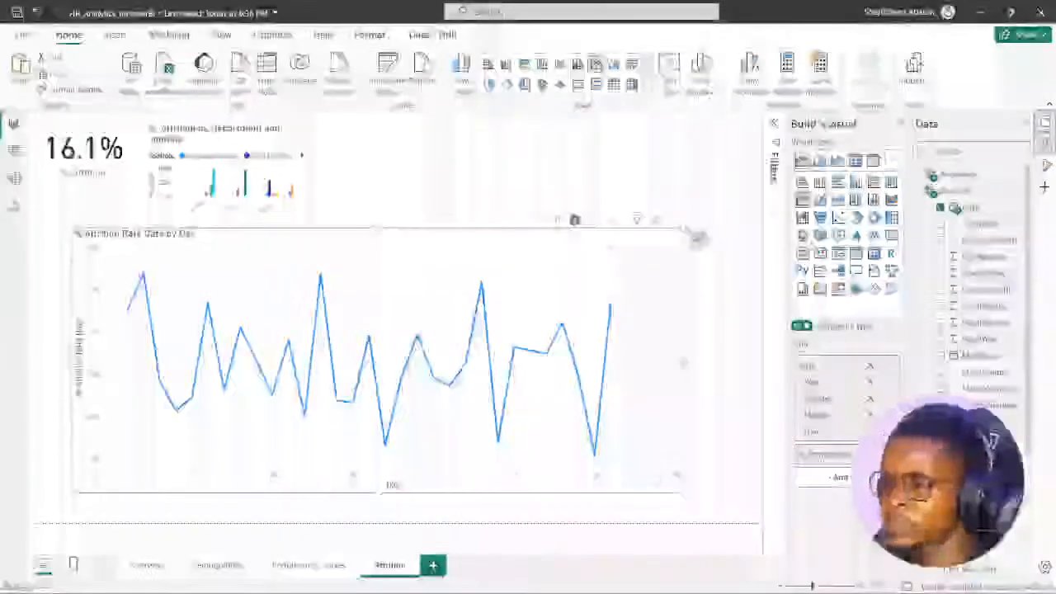
{"action": "left_click", "coordinate": [557, 220]}
{"action": "left_click", "coordinate": [557, 220]}
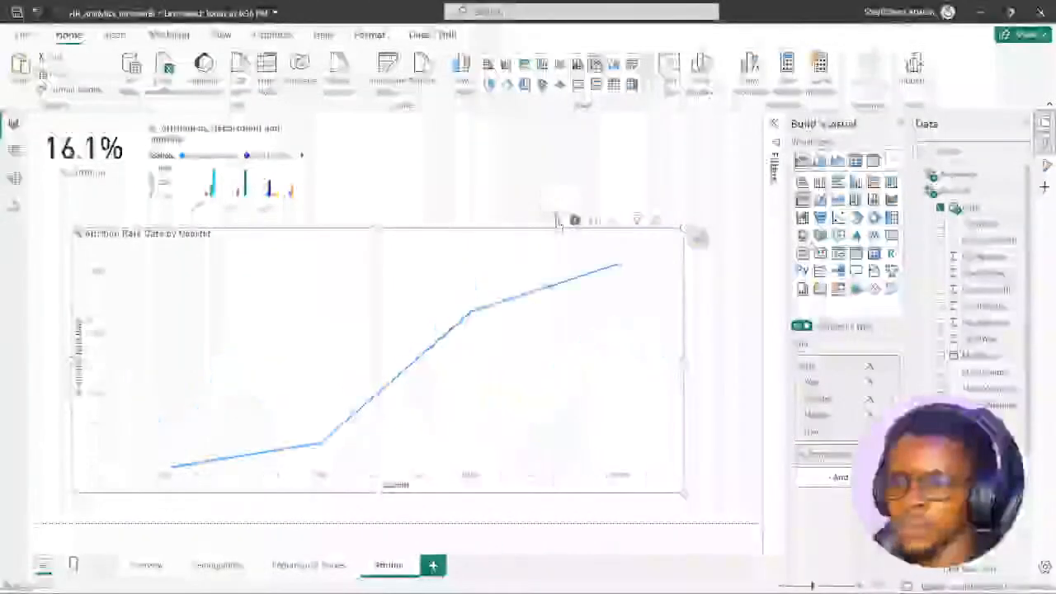
{"action": "left_click", "coordinate": [557, 221]}
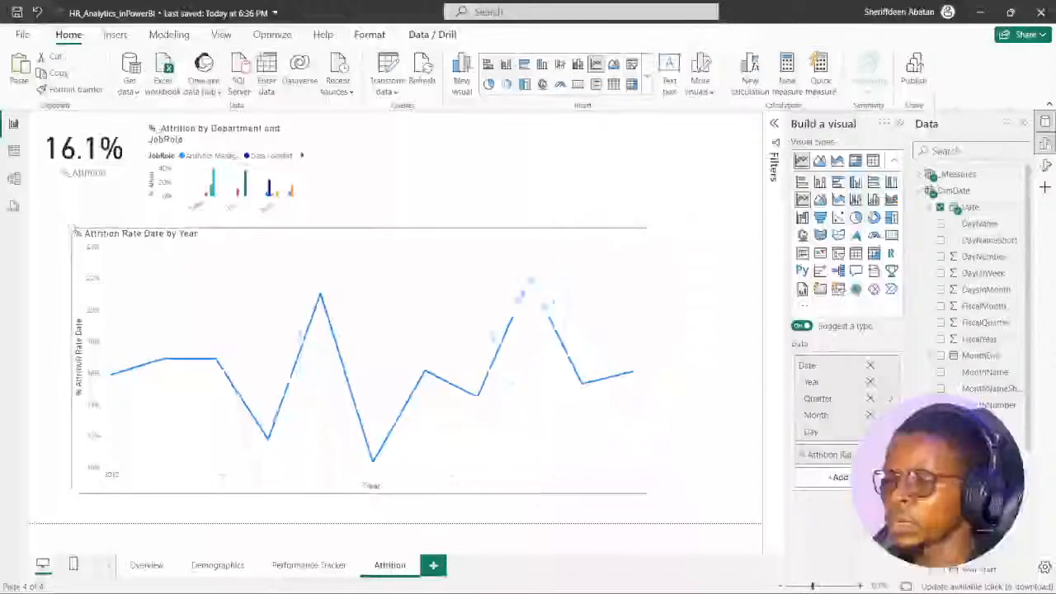
- Narrow the line chart and shift it to the page's lower-left corner, and enlarge the Department and JobRole chart across the right side
{"action": "left_click_drag", "start_coordinate": [646, 237], "coordinate": [556, 237]}
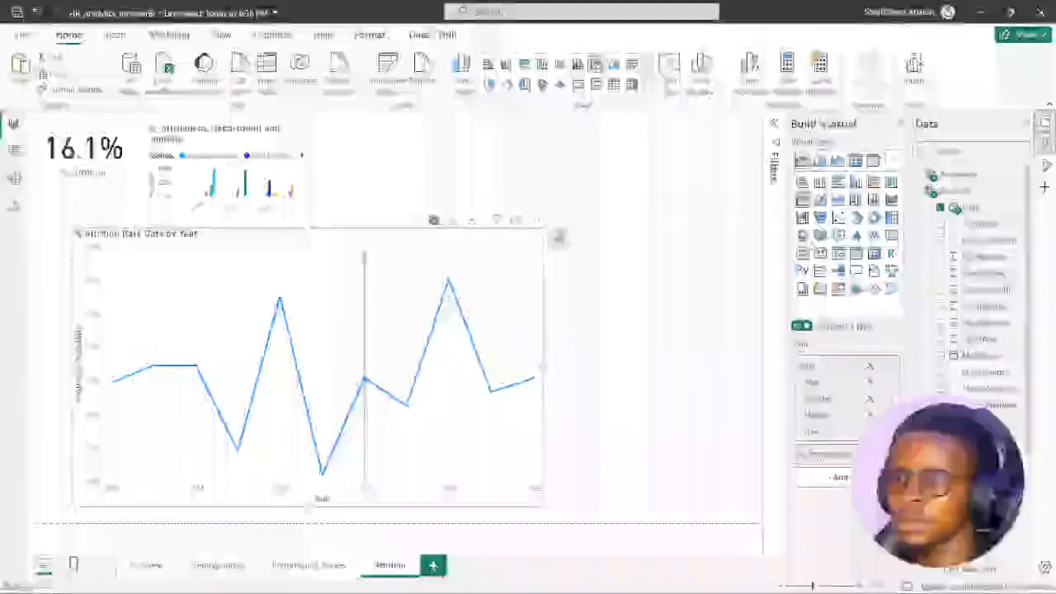
{"action": "left_click_drag", "start_coordinate": [329, 237], "coordinate": [291, 253]}
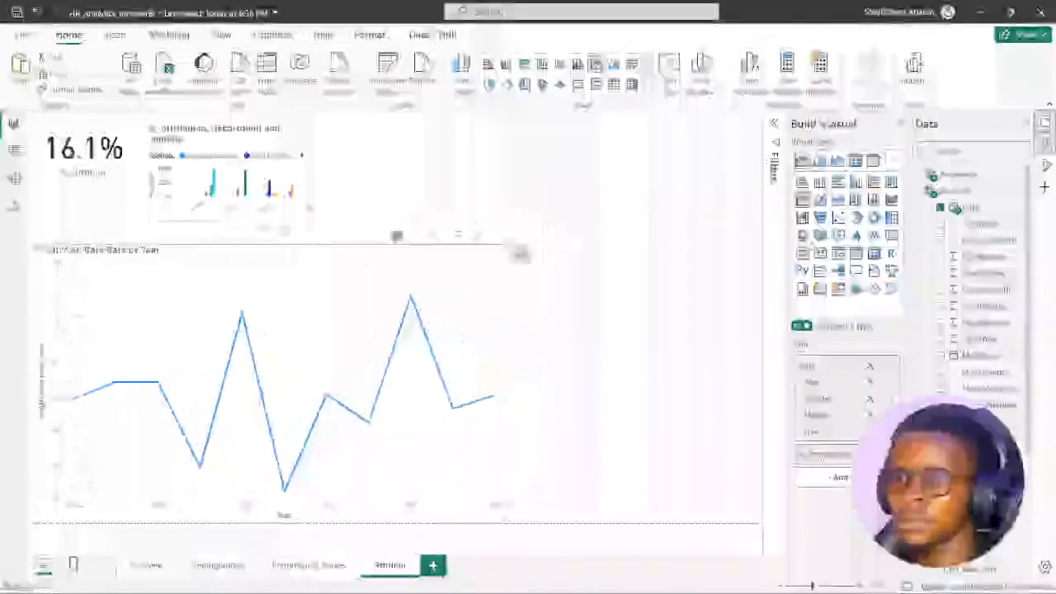
{"action": "left_click", "coordinate": [307, 207]}
{"action": "left_click_drag", "start_coordinate": [301, 211], "coordinate": [750, 431]}
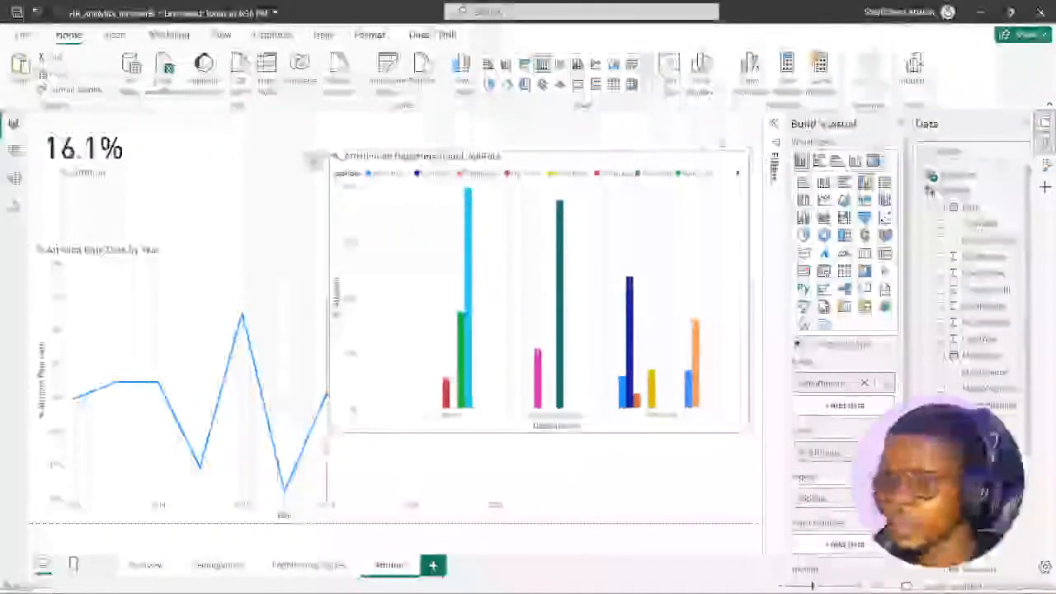
{"action": "left_click_drag", "start_coordinate": [329, 430], "coordinate": [244, 459]}
{"action": "left_click", "coordinate": [551, 493]}
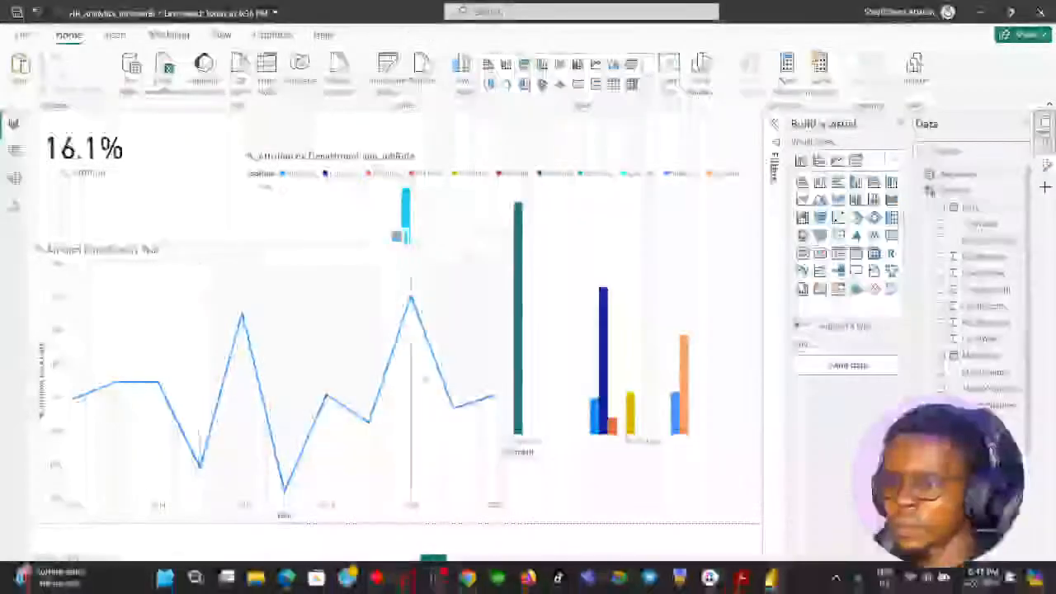
{"action": "left_click", "coordinate": [732, 444]}
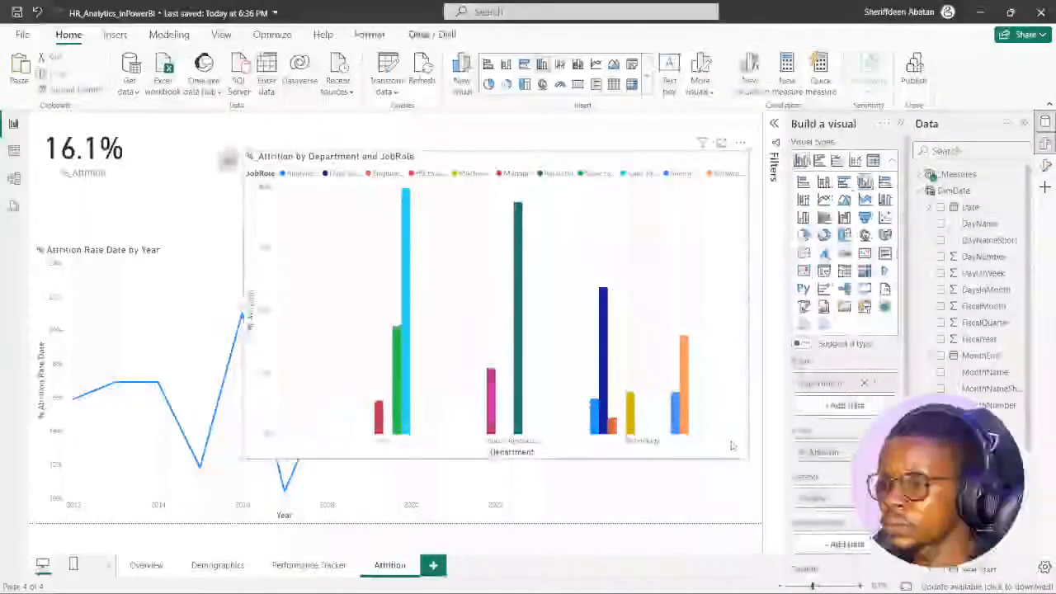
{"action": "left_click", "coordinate": [561, 495]}
- Recheck instruction 4 in the DataCamp exercise and remove the Date field from the % Attrition Rate Date line chart
{"action": "left_click", "coordinate": [496, 586]}
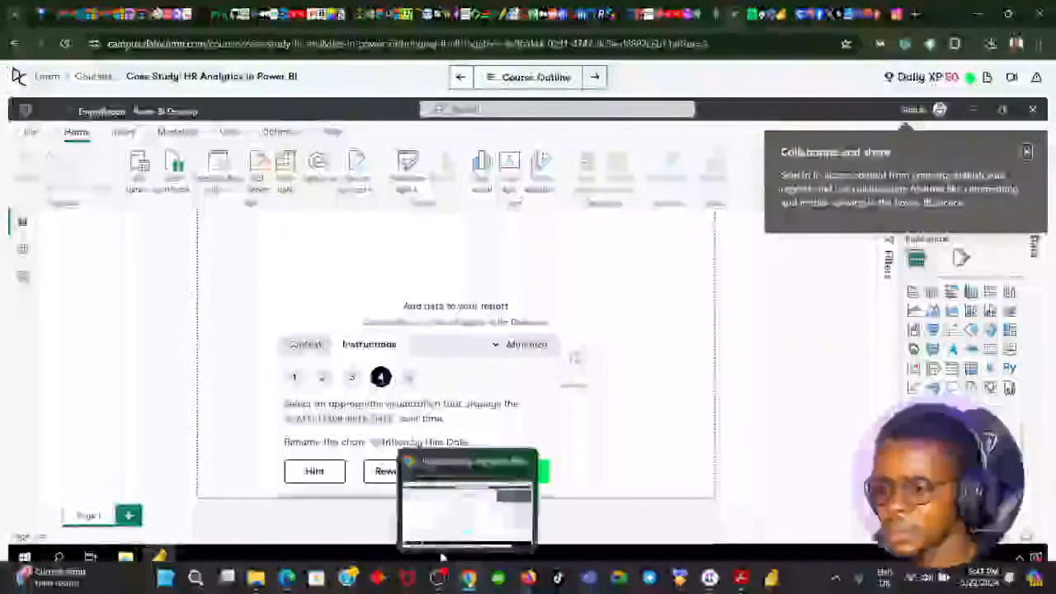
{"action": "left_click", "coordinate": [470, 581]}
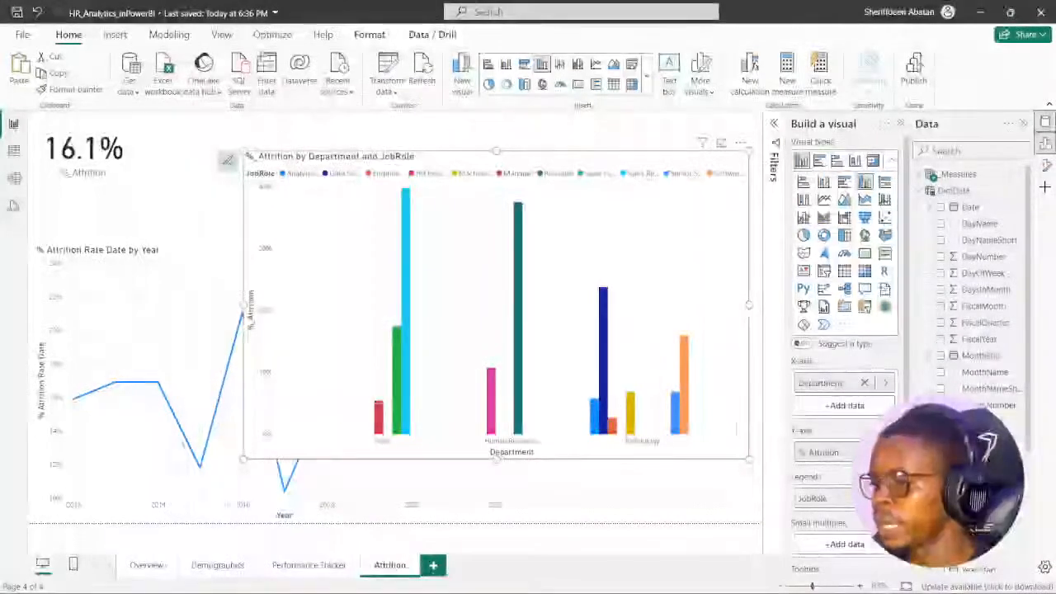
{"action": "left_click", "coordinate": [187, 255]}
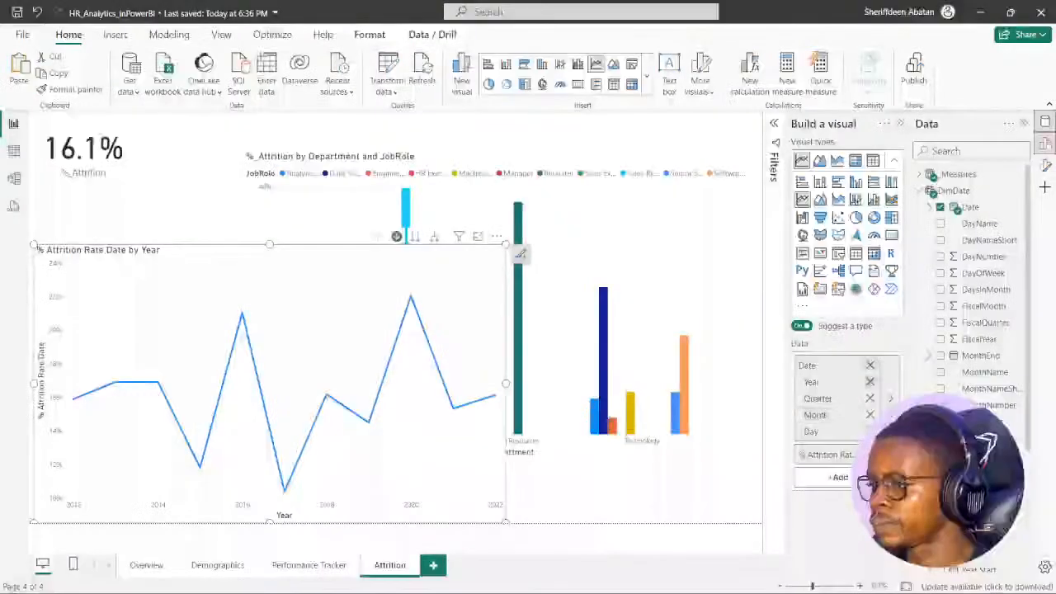
{"action": "left_click", "coordinate": [870, 366]}
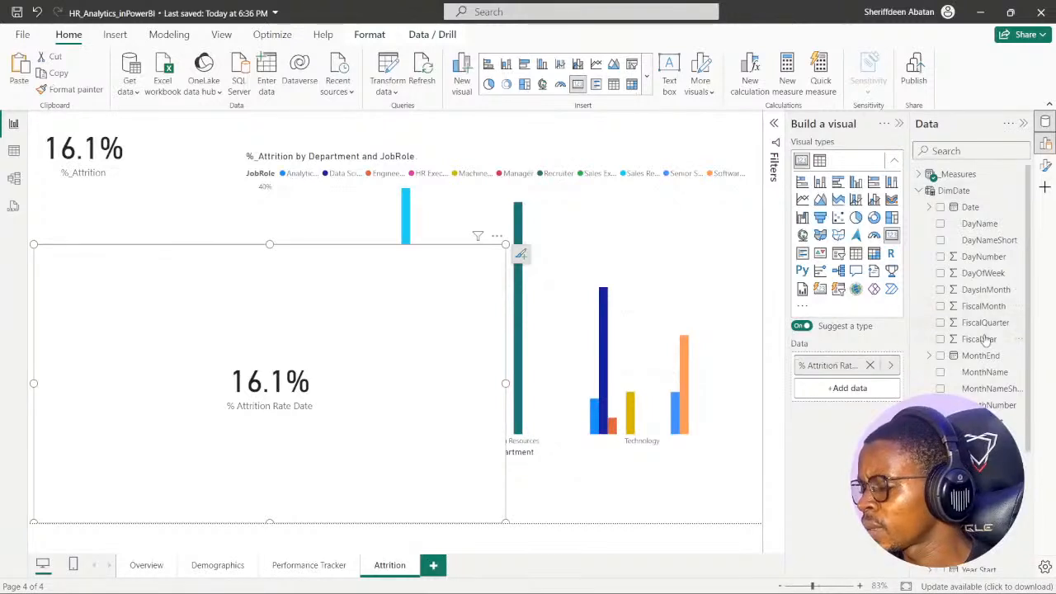
- Try plotting % Attrition Rate Date against HireDate from the DimEmployee table
{"action": "left_click", "coordinate": [919, 190]}
{"action": "left_click", "coordinate": [919, 224]}
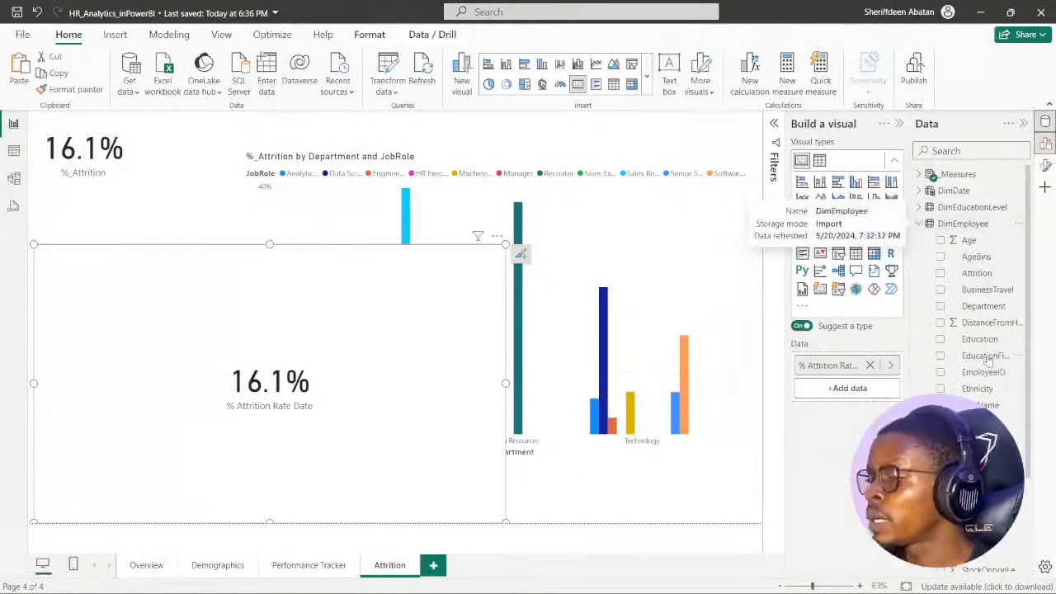
{"action": "scroll", "coordinate": [965, 248], "scroll_direction": "down", "scroll_amount": 5}
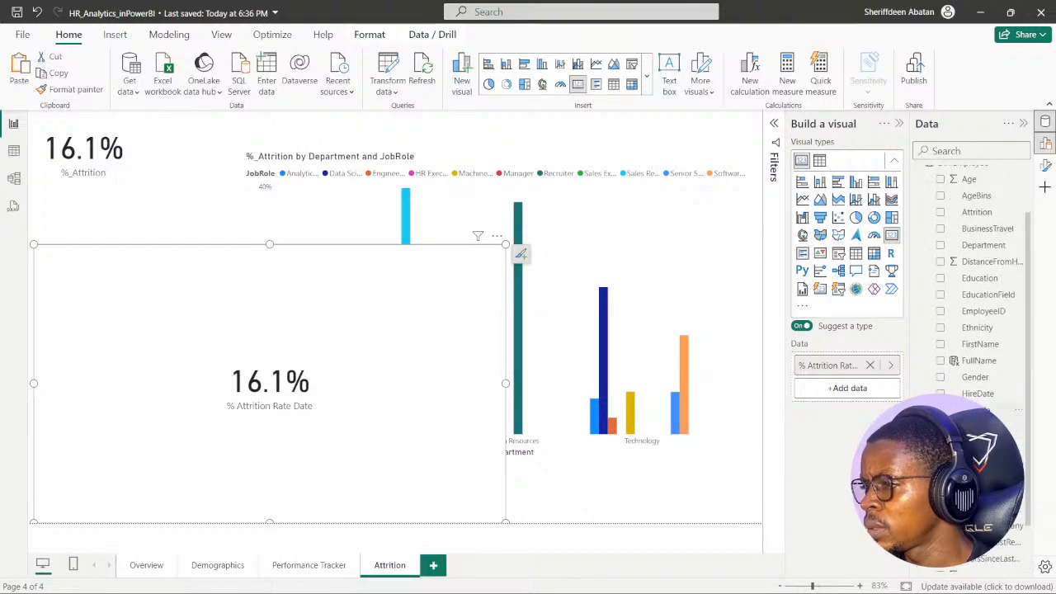
{"action": "scroll", "coordinate": [978, 390], "scroll_direction": "up", "scroll_amount": 3}
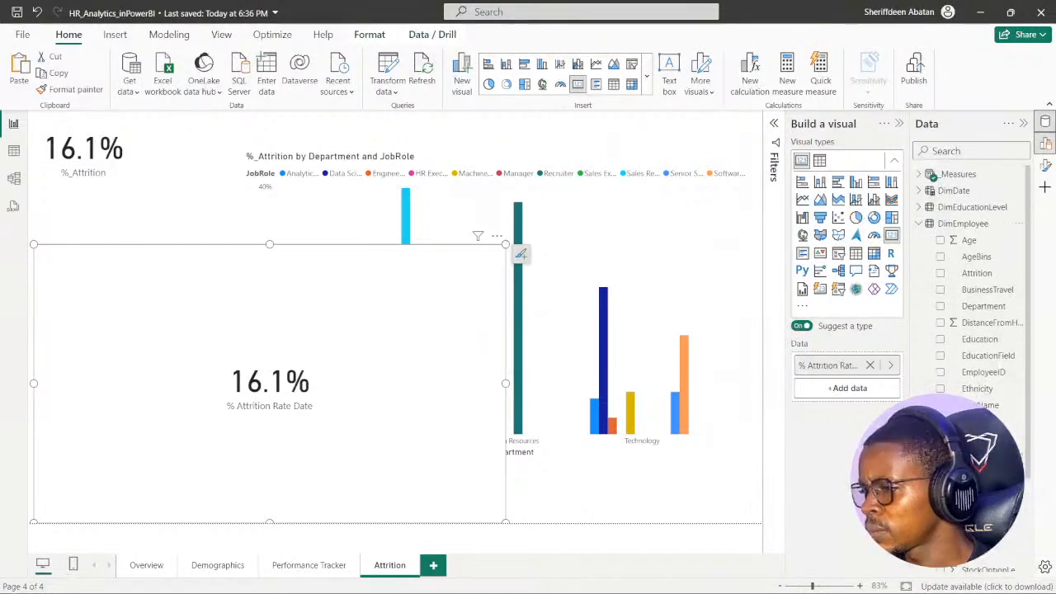
{"action": "left_click", "coordinate": [941, 455]}
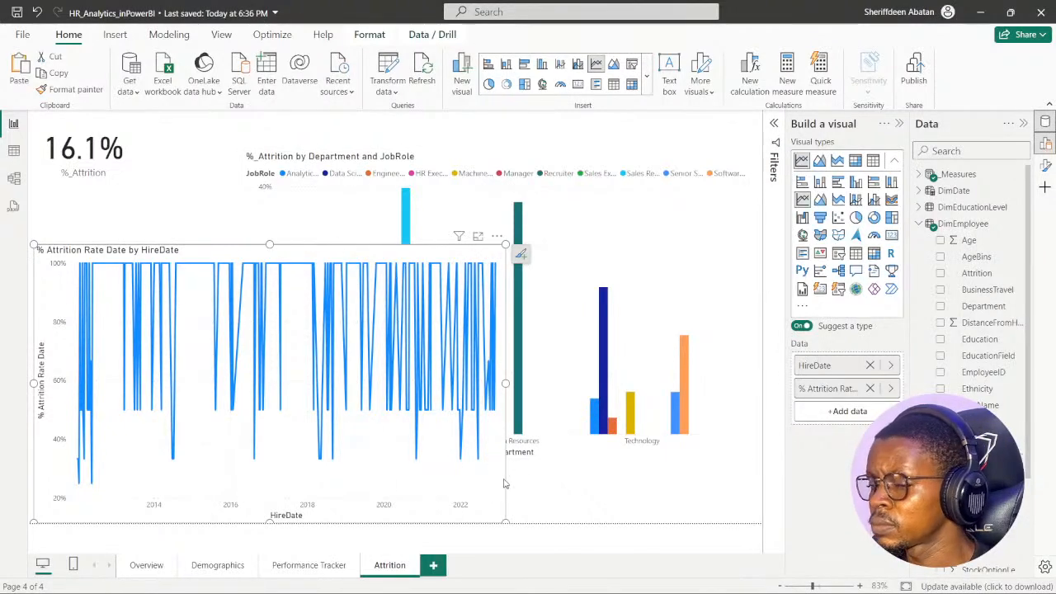
- Enlarge the % Attrition Rate Date chart upward and to the right, and replace HireDate with Date from DimDate
{"action": "left_click_drag", "start_coordinate": [506, 522], "coordinate": [622, 477]}
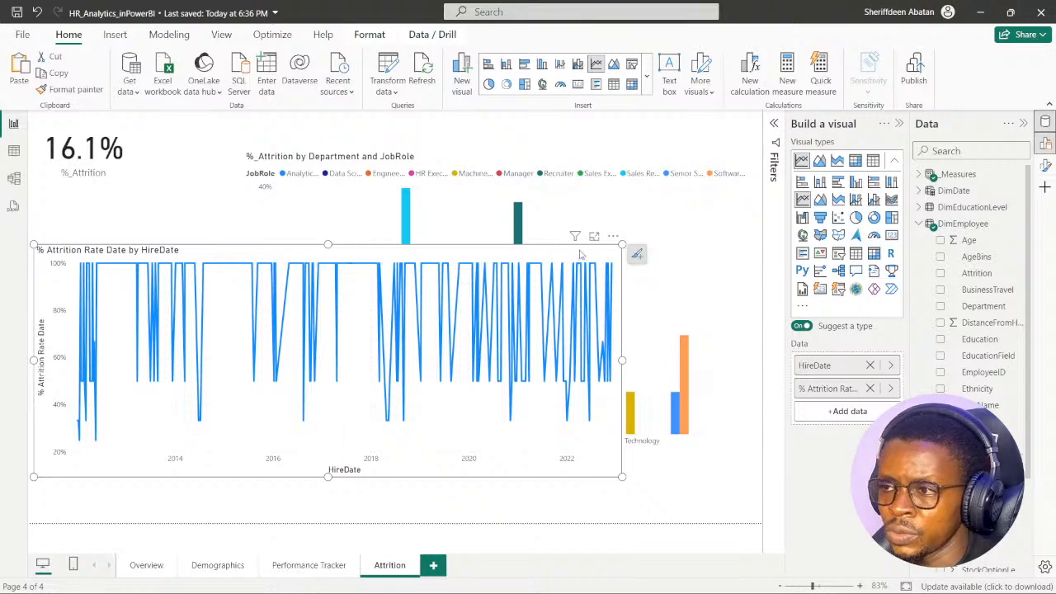
{"action": "left_click_drag", "start_coordinate": [622, 244], "coordinate": [637, 207]}
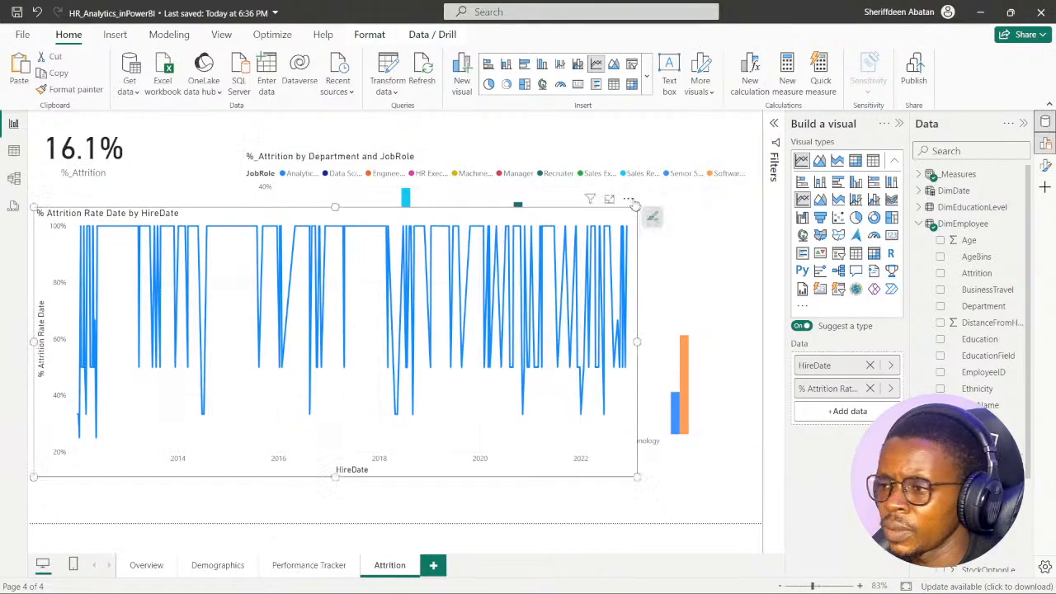
{"action": "left_click", "coordinate": [870, 365]}
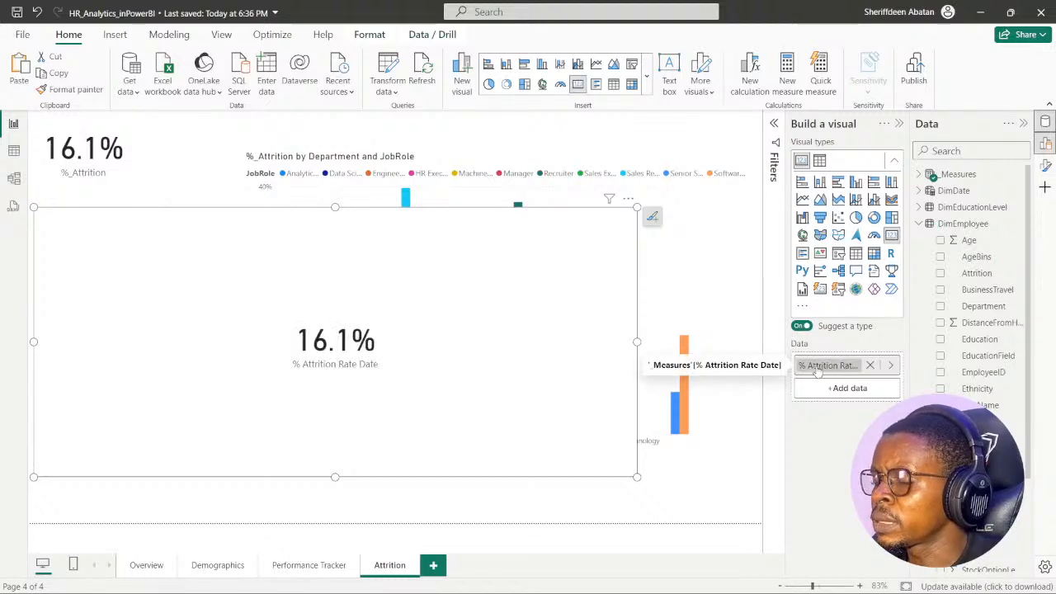
{"action": "left_click", "coordinate": [918, 224]}
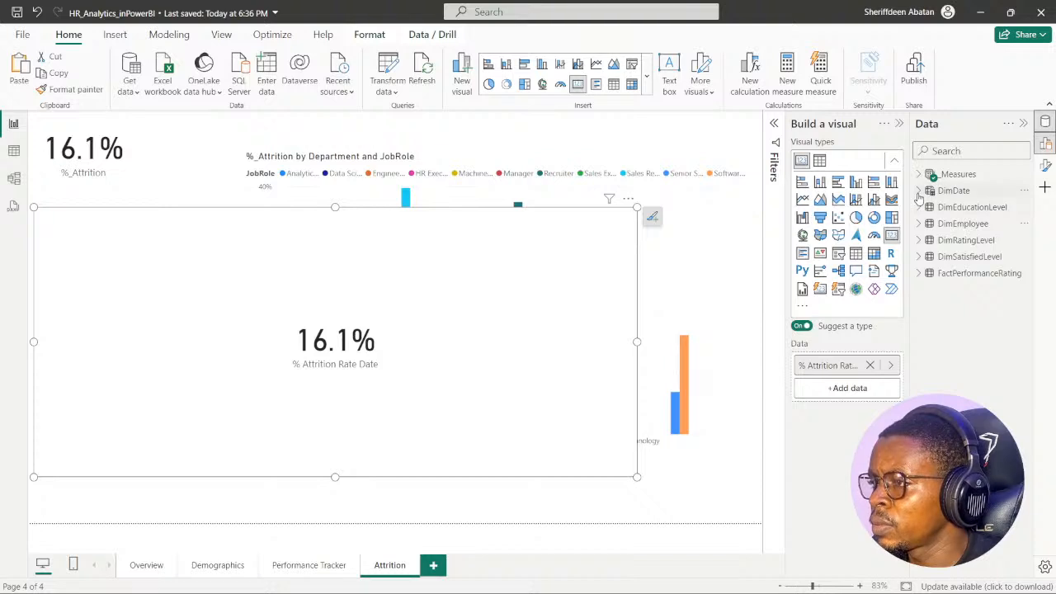
{"action": "left_click", "coordinate": [918, 190]}
{"action": "left_click", "coordinate": [941, 207]}
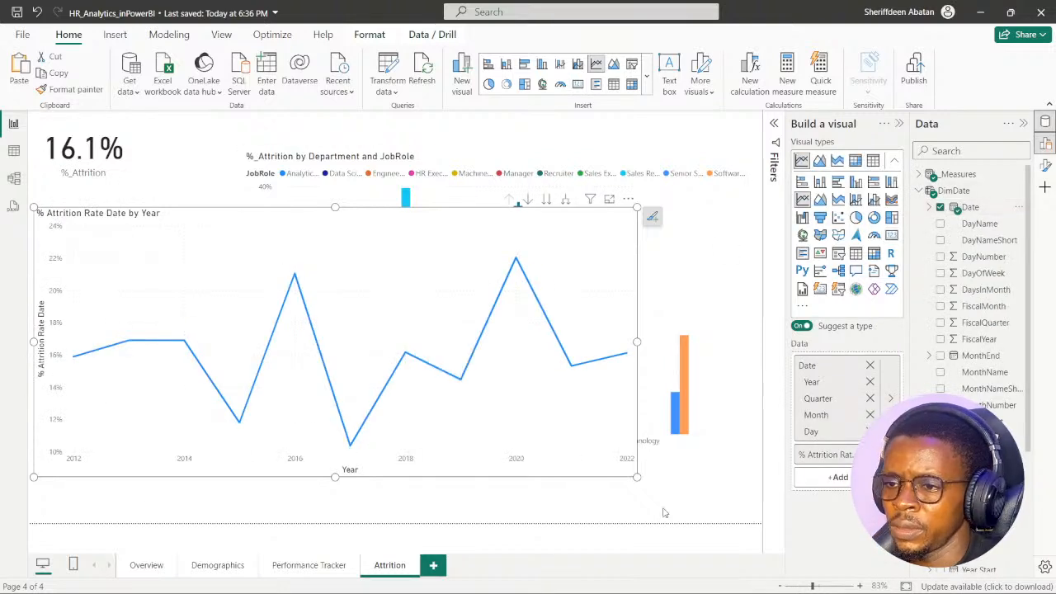
- Narrow the % Attrition Rate Date line chart so the Technology bars of the Department and JobRole chart are uncovered
{"action": "left_click_drag", "start_coordinate": [638, 477], "coordinate": [652, 501]}
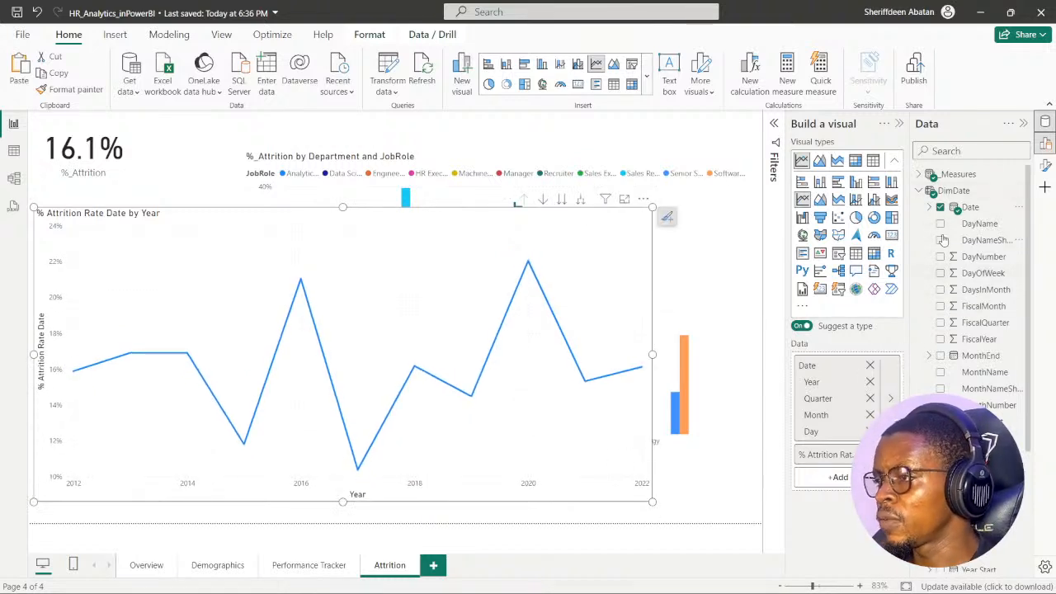
{"action": "left_click", "coordinate": [919, 191]}
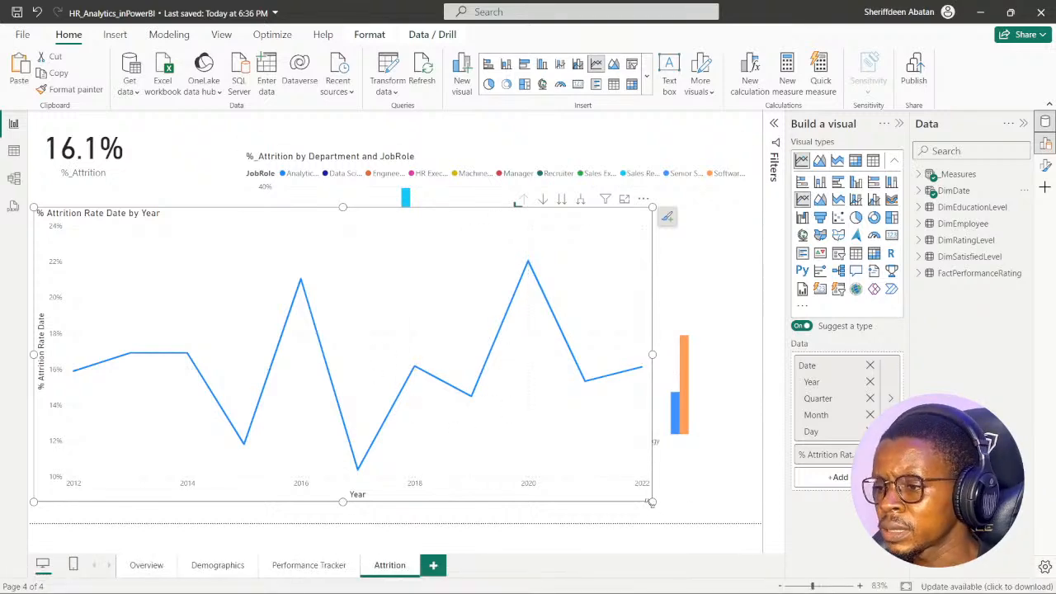
{"action": "left_click_drag", "start_coordinate": [652, 501], "coordinate": [542, 494]}
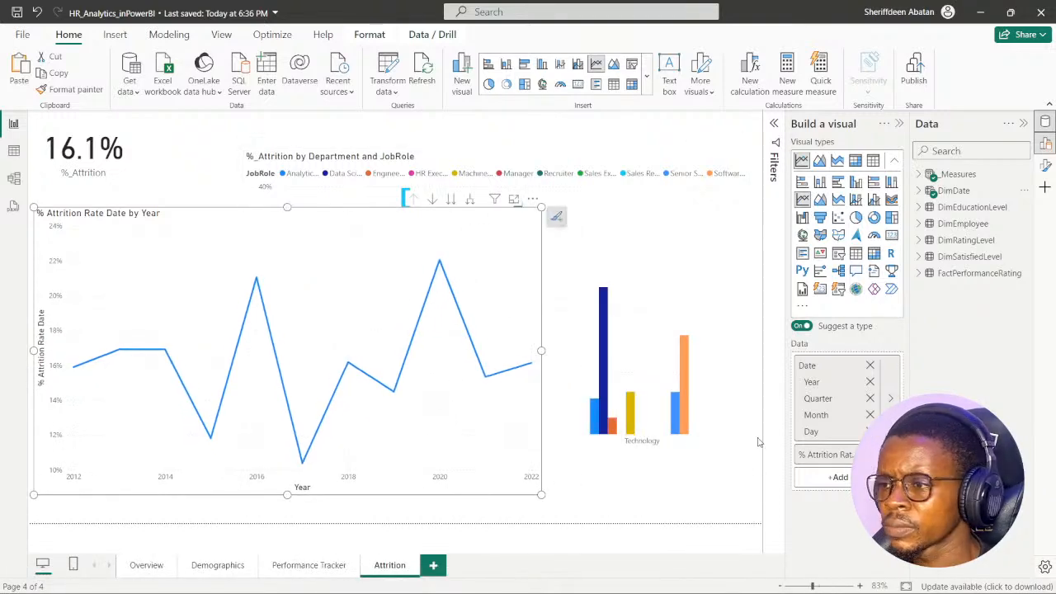
{"action": "left_click", "coordinate": [745, 445]}
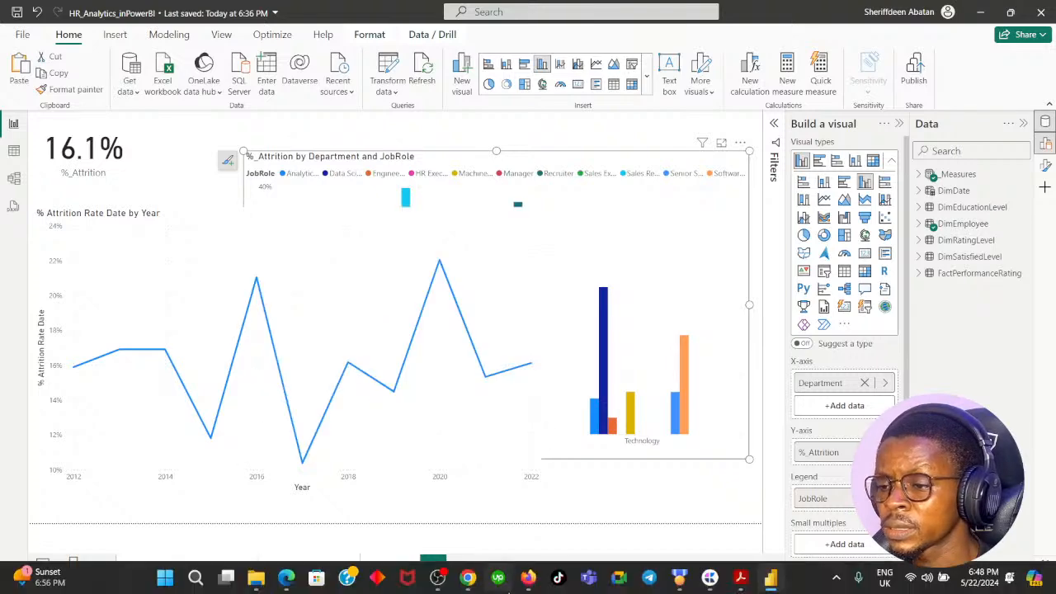
- Switch to DataCamp in Chrome, advance to instruction 5 and submit "Sales - Sales Representative" as the highest-attrition answer
{"action": "mouse_move", "coordinate": [525, 584]}
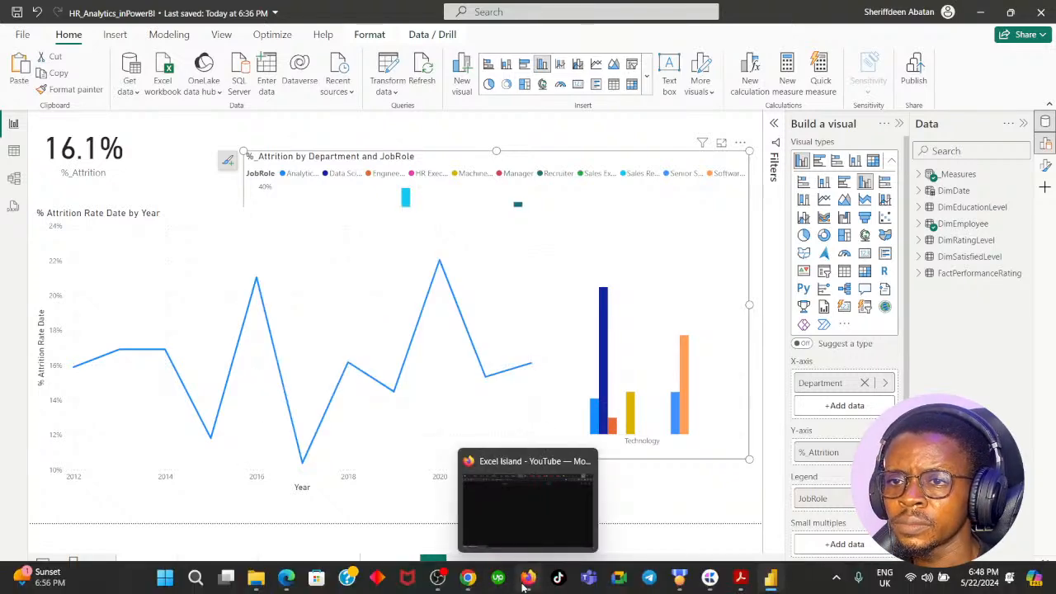
{"action": "left_click", "coordinate": [469, 584]}
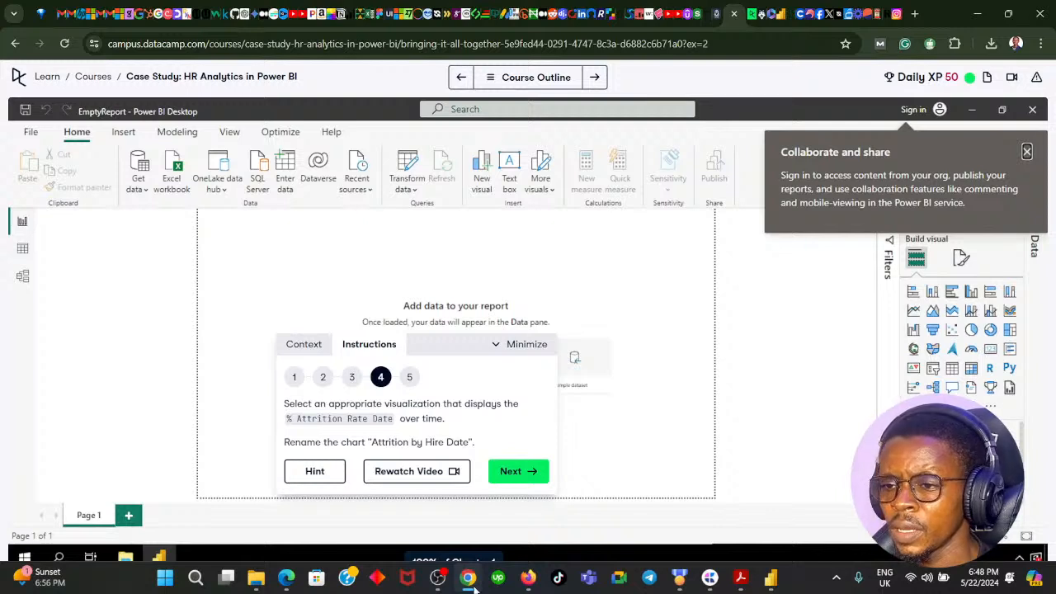
{"action": "left_click", "coordinate": [509, 474]}
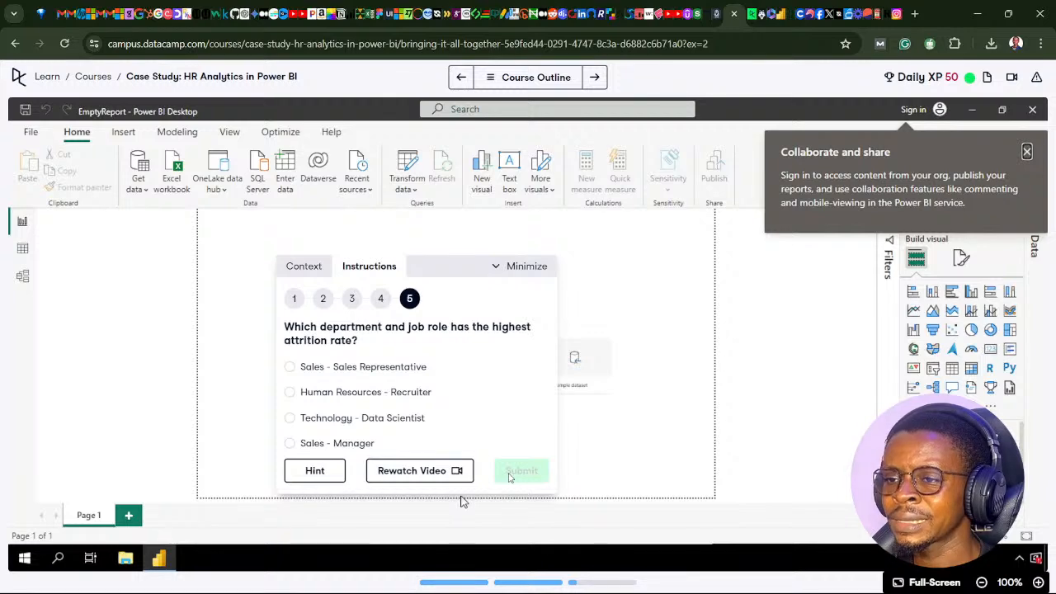
{"action": "left_click", "coordinate": [328, 364]}
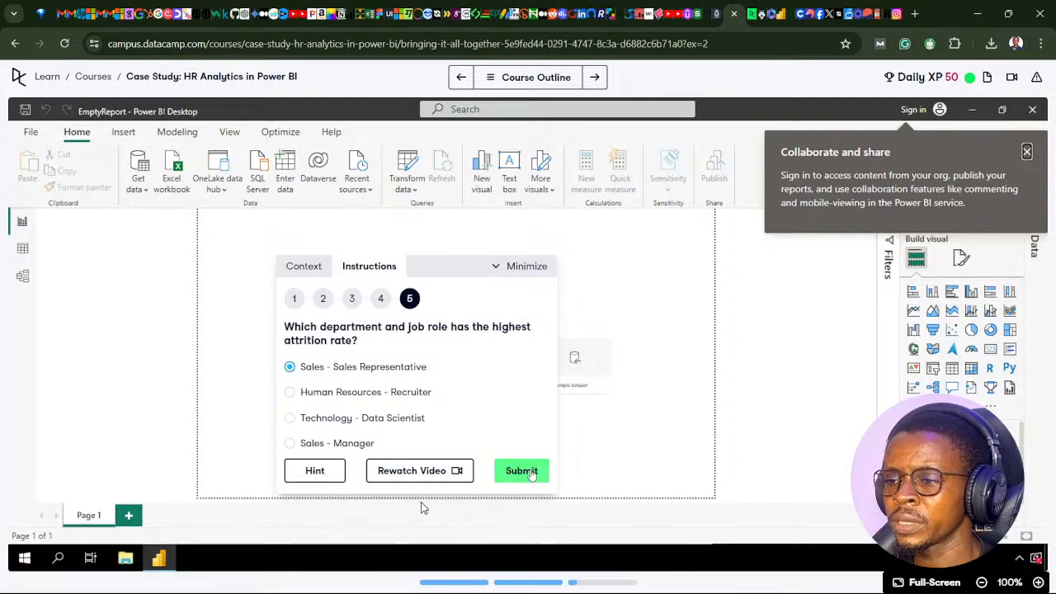
{"action": "left_click", "coordinate": [521, 471]}
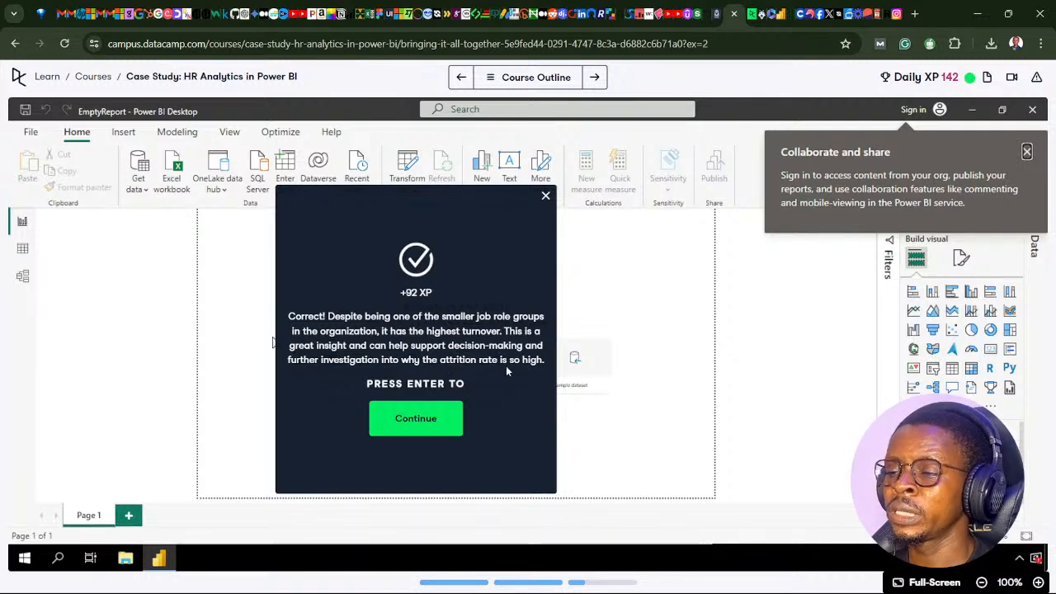
- Continue to the "Other factors that impact attrition" exercise and check its place in the course outline
{"action": "left_click", "coordinate": [429, 422]}
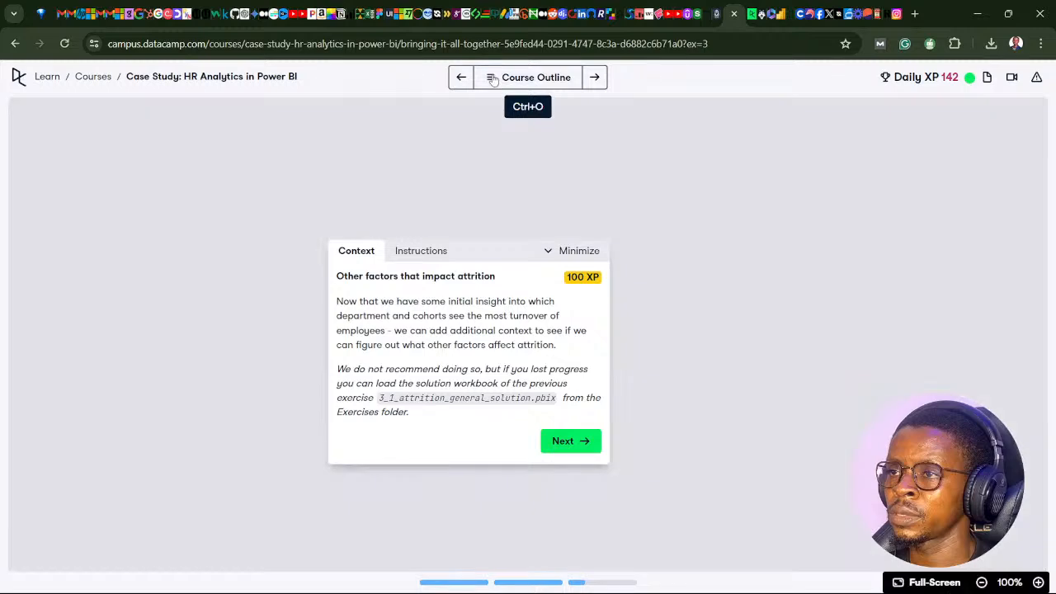
{"action": "left_click", "coordinate": [493, 78]}
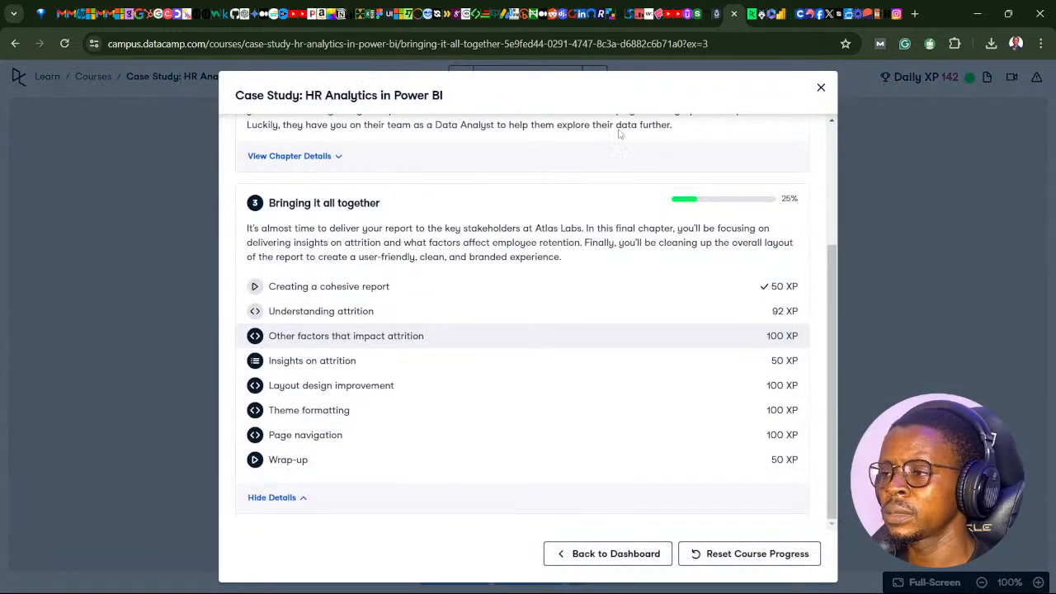
{"action": "left_click", "coordinate": [821, 87]}
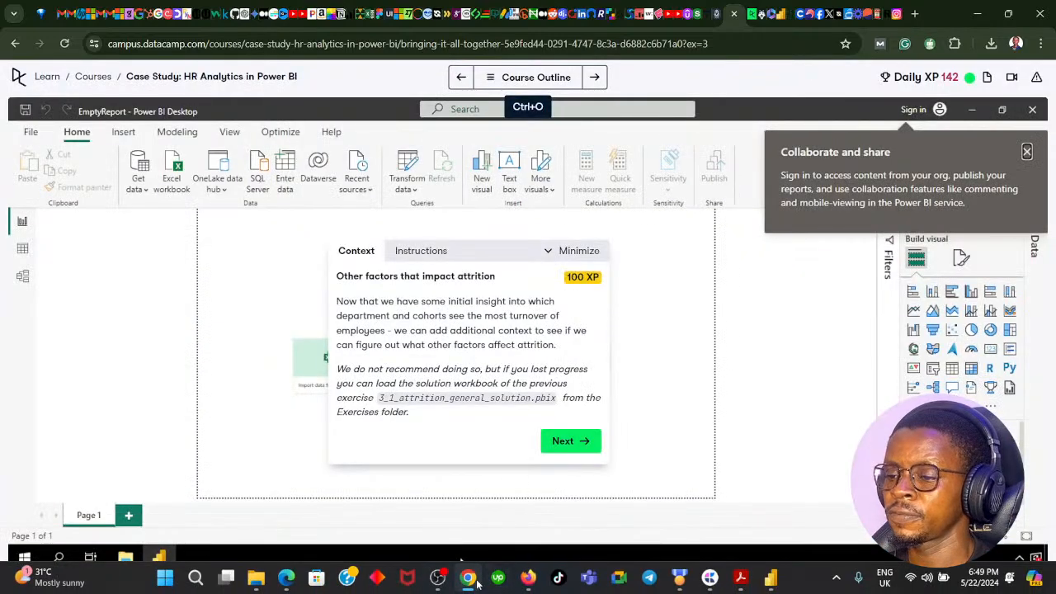
- Switch back to Power BI and shrink the Department and JobRole chart from its lower-left corner
{"action": "left_click", "coordinate": [468, 580]}
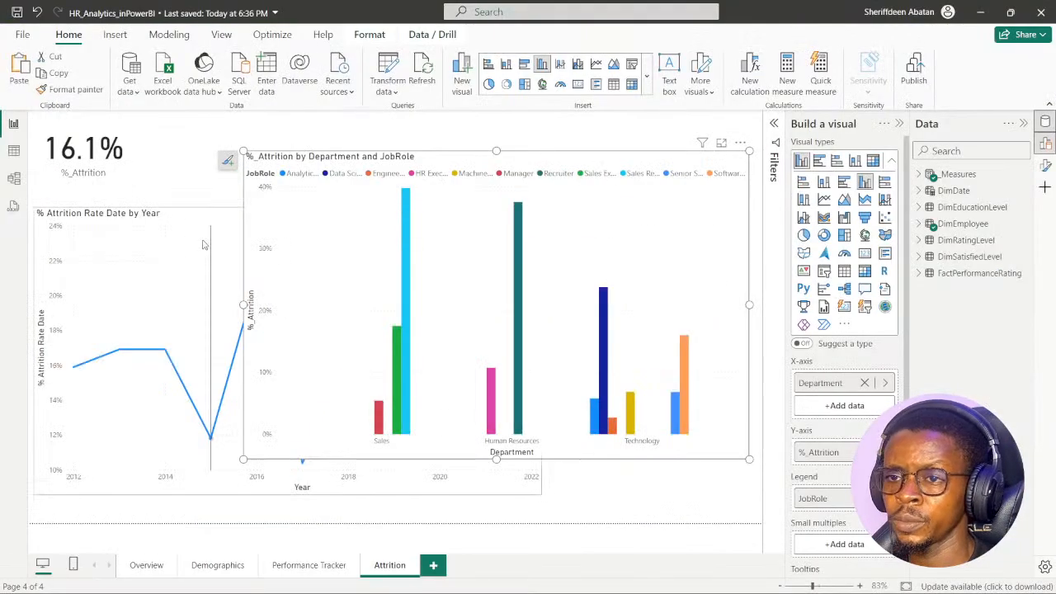
{"action": "left_click", "coordinate": [185, 213]}
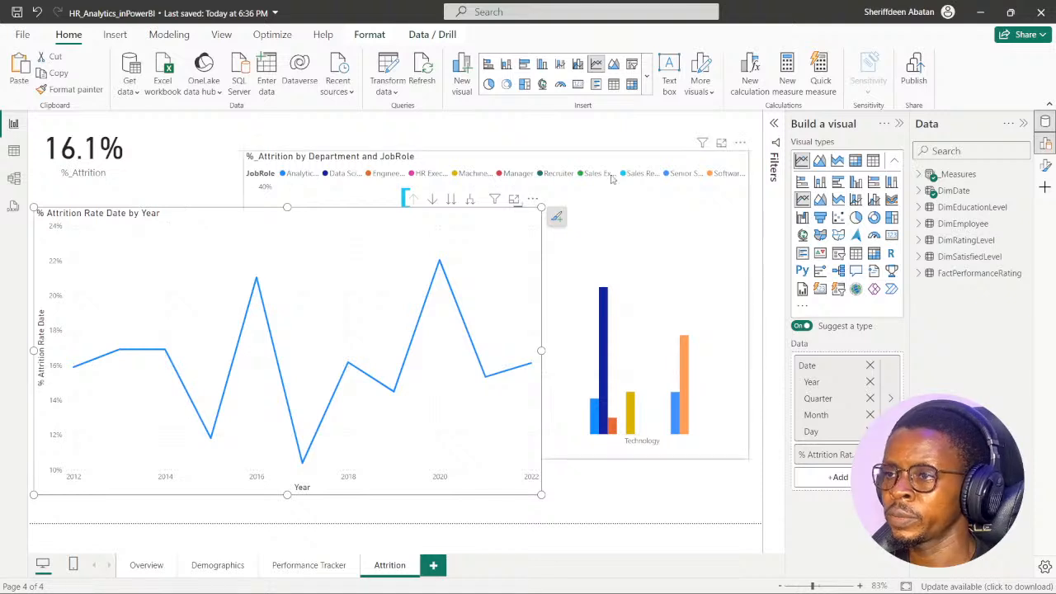
{"action": "left_click", "coordinate": [566, 163]}
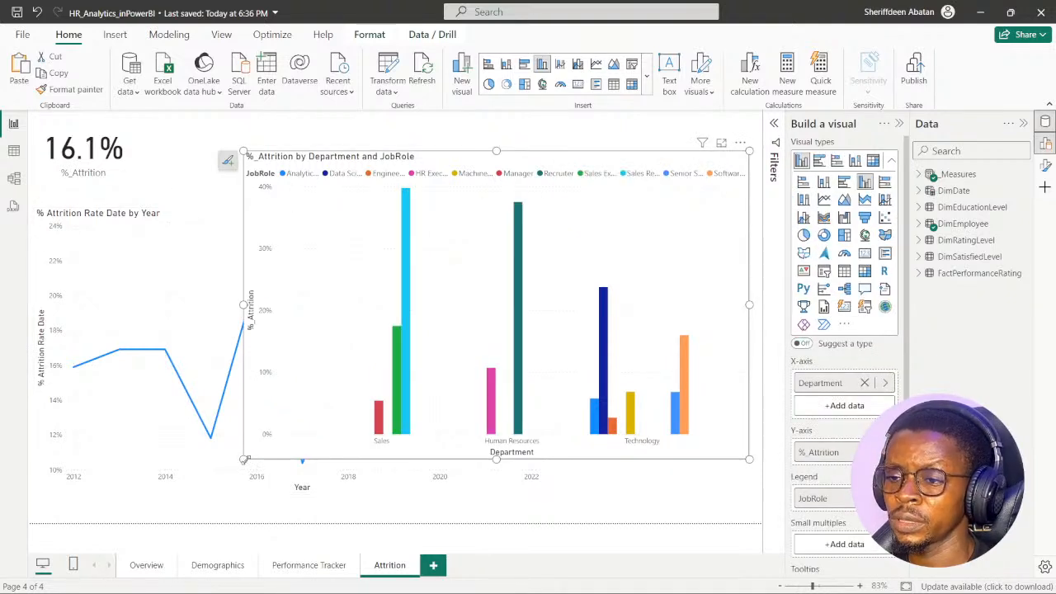
{"action": "left_click_drag", "start_coordinate": [245, 459], "coordinate": [310, 357]}
{"action": "left_click", "coordinate": [634, 487]}
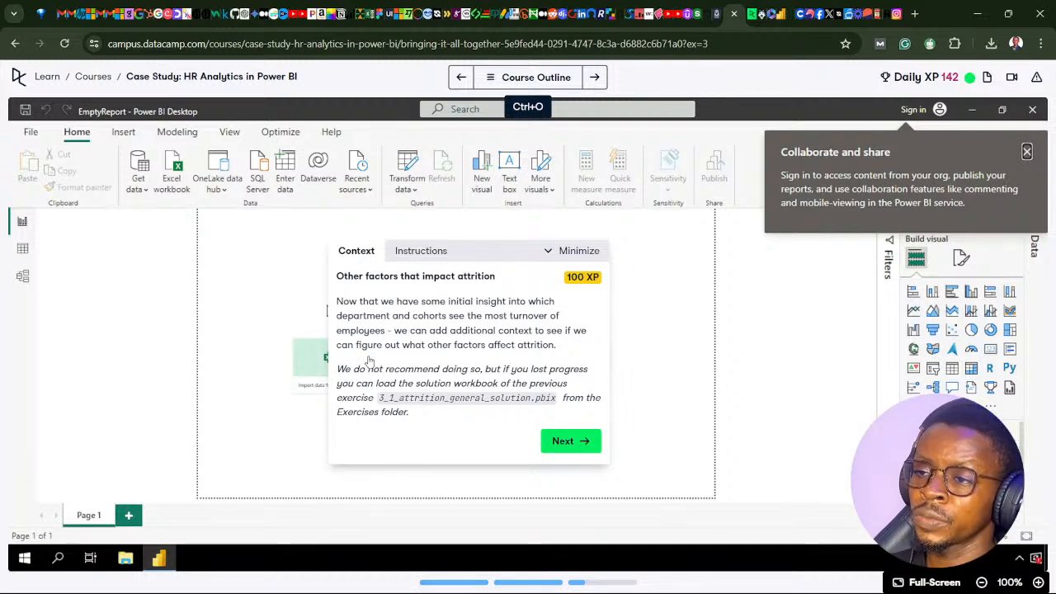
- Open instruction 1 of the "Other factors that impact attrition" exercise and return to Power BI
{"action": "left_click", "coordinate": [569, 445]}
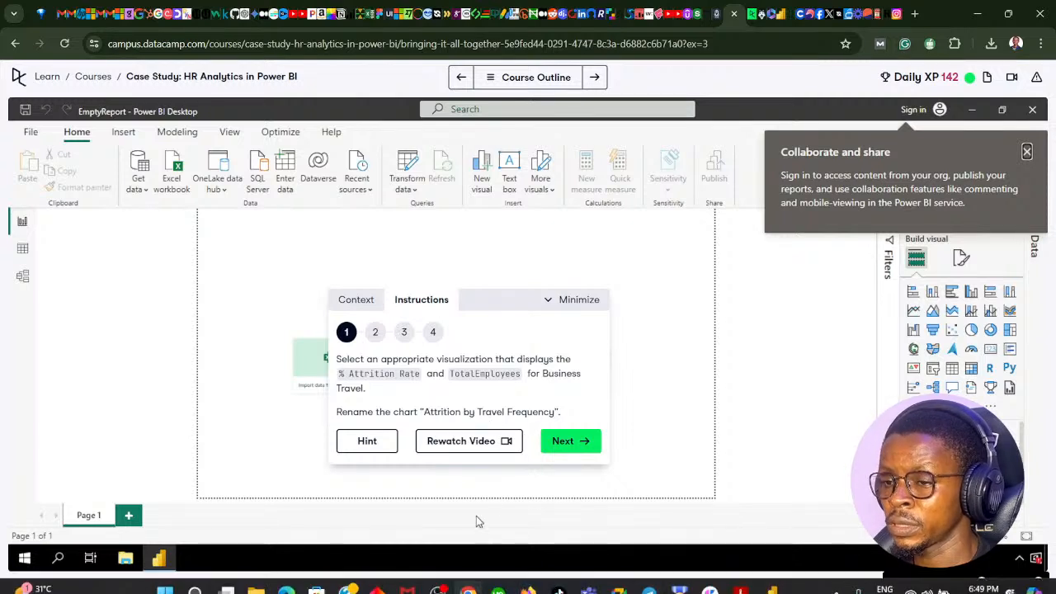
{"action": "mouse_move", "coordinate": [468, 582]}
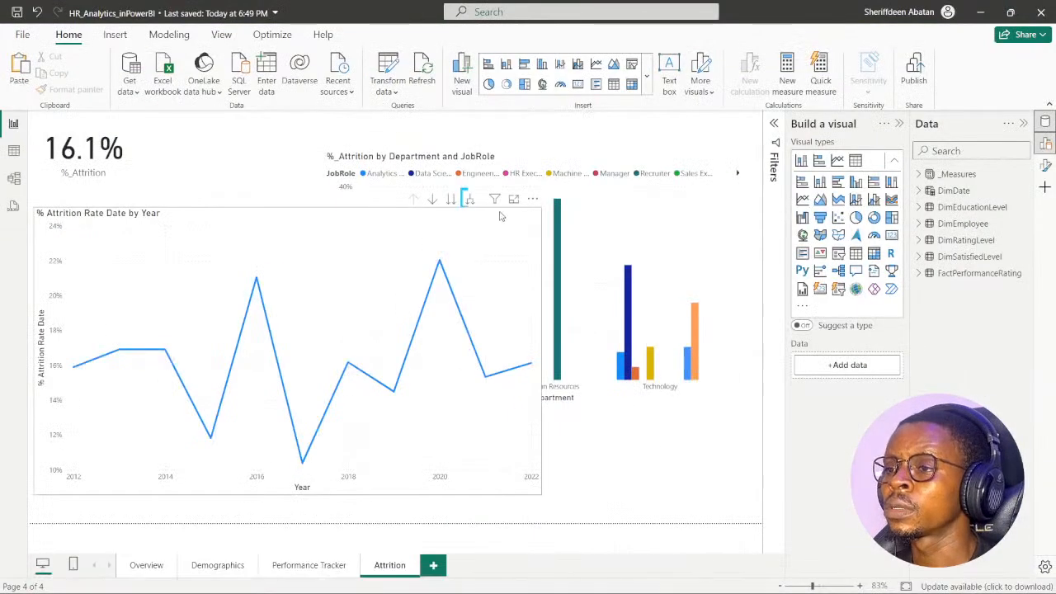
{"action": "left_click", "coordinate": [515, 479]}
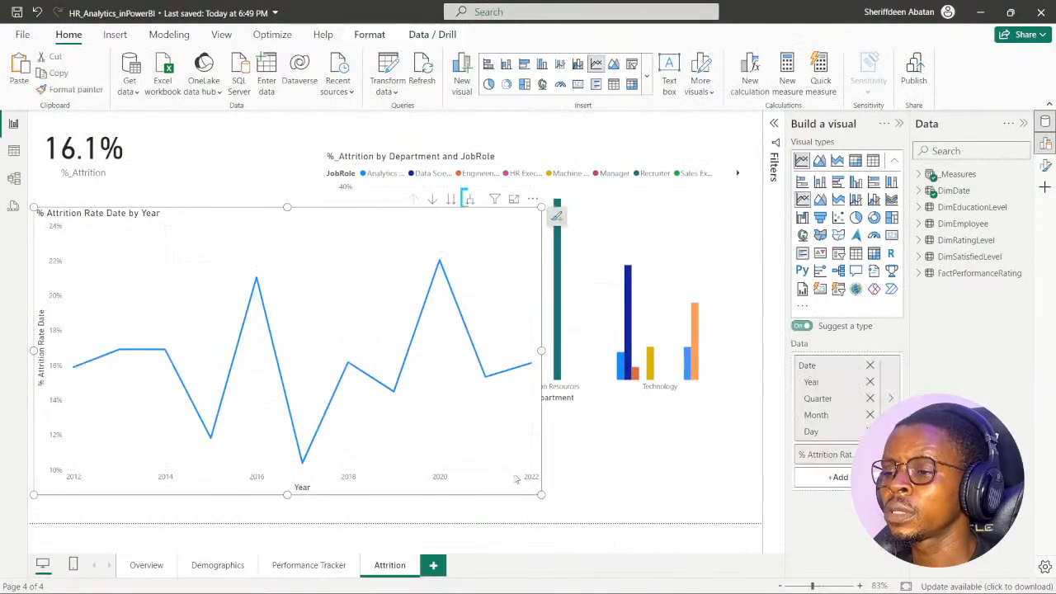
- Shrink the line chart below the attrition card, and place the reduced Department and JobRole chart directly beneath it
{"action": "left_click_drag", "start_coordinate": [540, 494], "coordinate": [288, 364]}
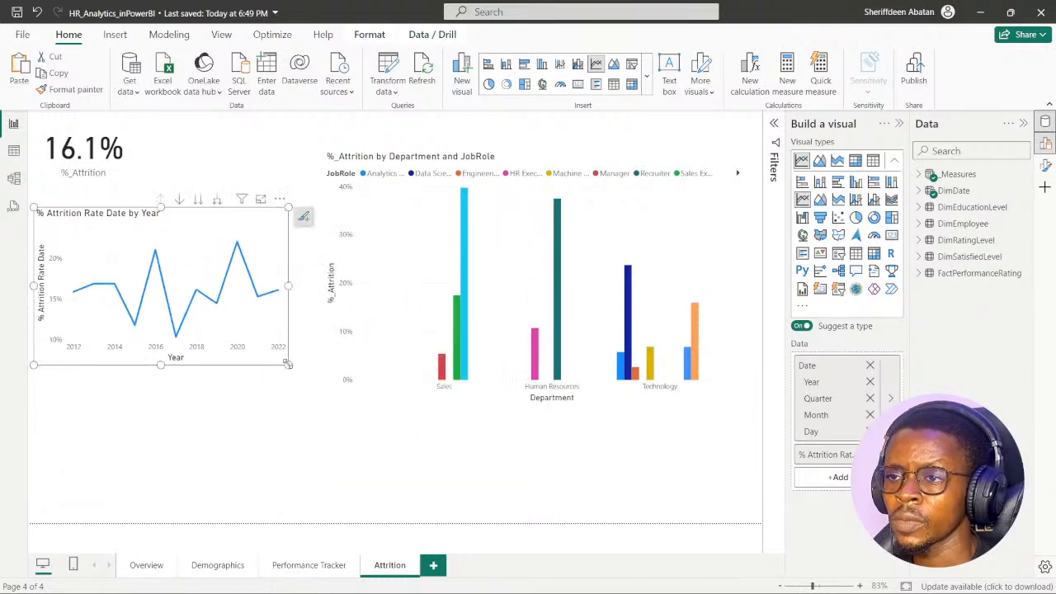
{"action": "left_click", "coordinate": [662, 161]}
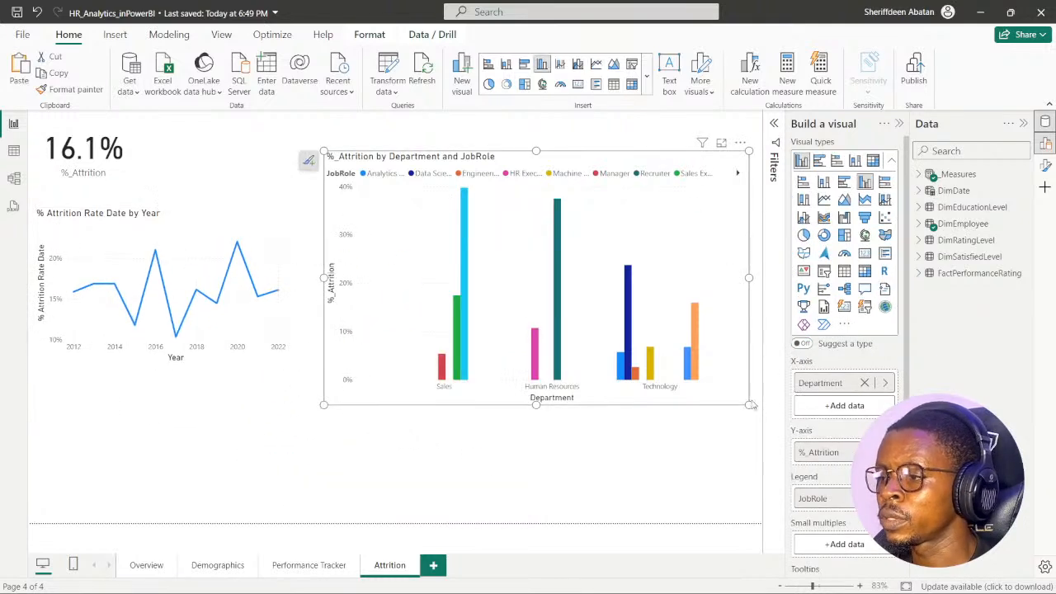
{"action": "left_click_drag", "start_coordinate": [749, 404], "coordinate": [222, 500]}
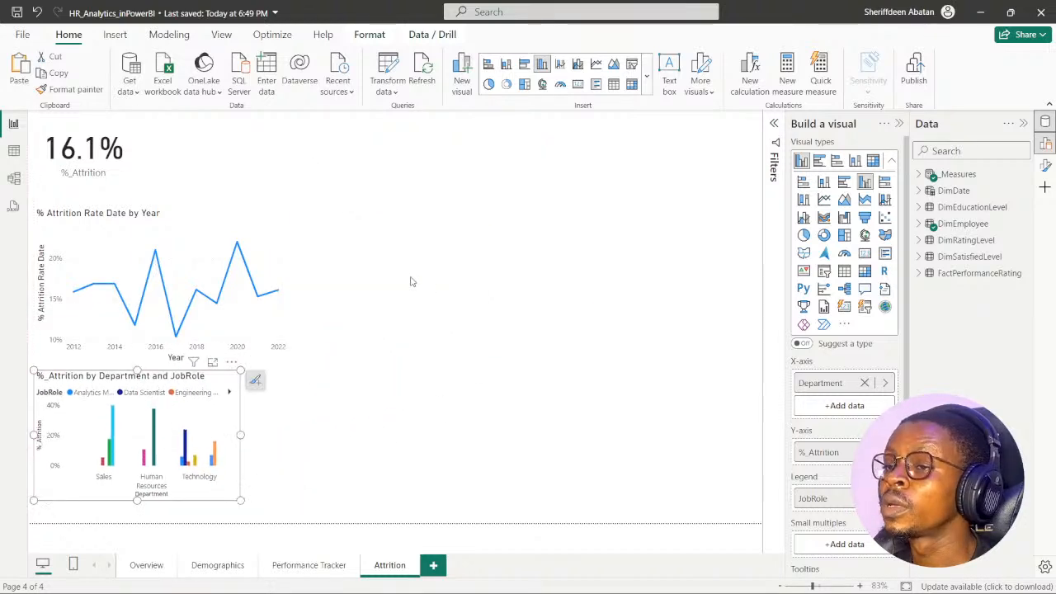
{"action": "left_click", "coordinate": [413, 284]}
- Reread instruction 1 of the exercise in the browser, and return to Power BI with the _Measures table expanded
{"action": "mouse_move", "coordinate": [410, 591]}
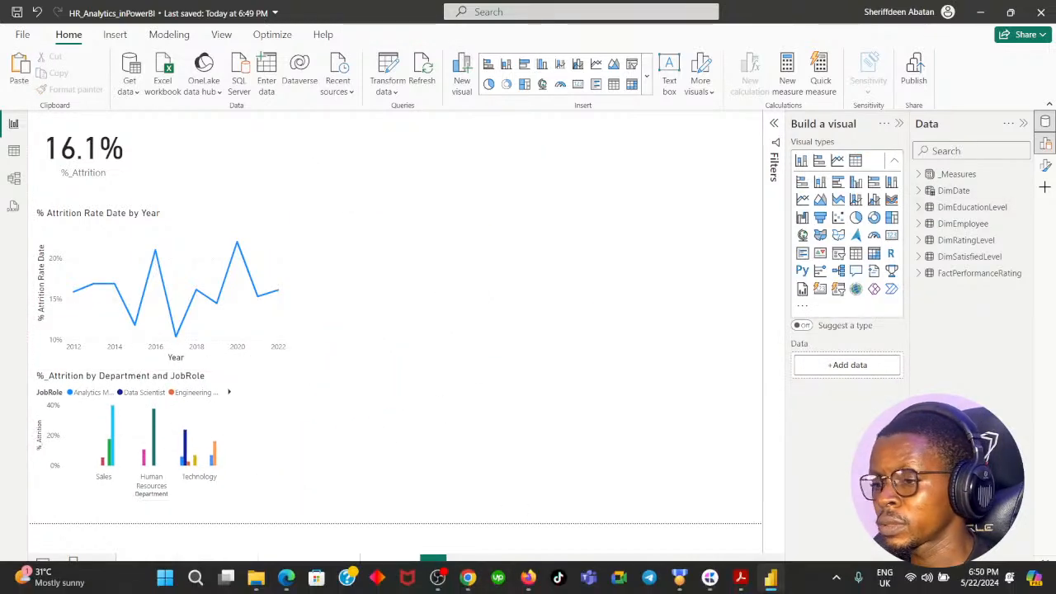
{"action": "left_click", "coordinate": [467, 578]}
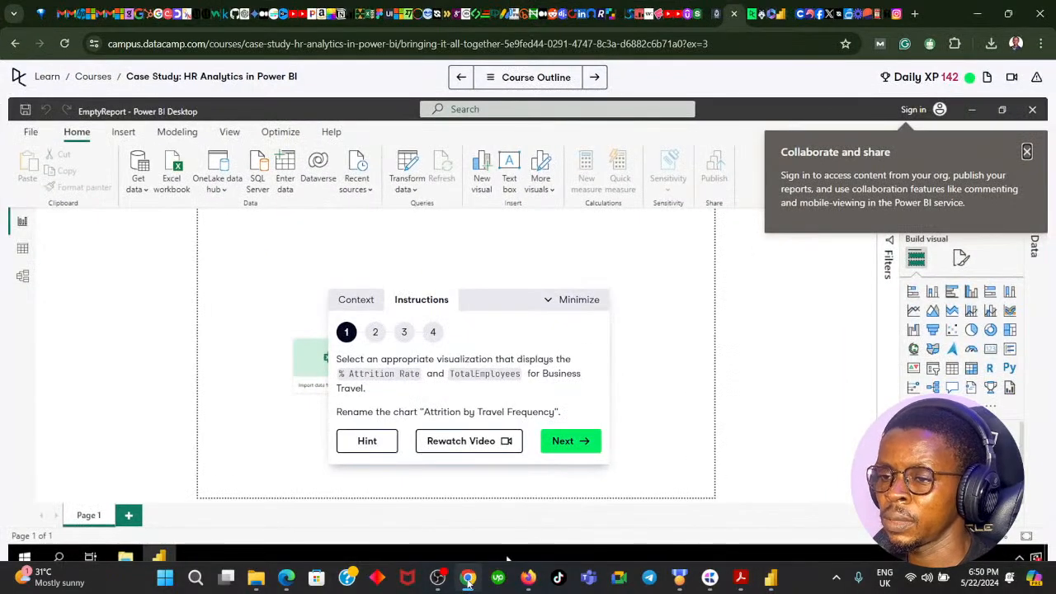
{"action": "left_click", "coordinate": [467, 578]}
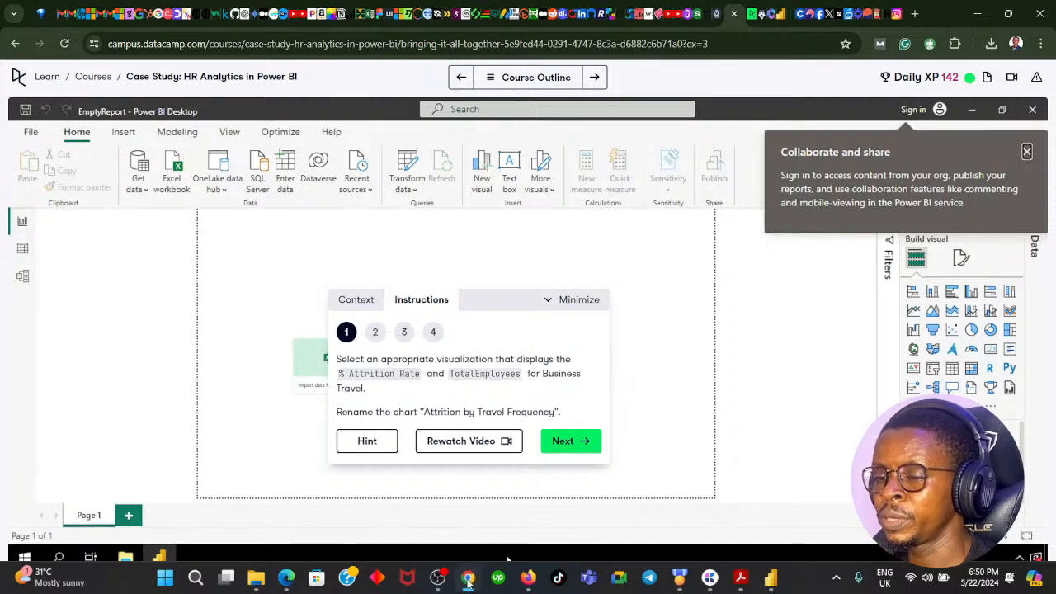
{"action": "left_click", "coordinate": [920, 176]}
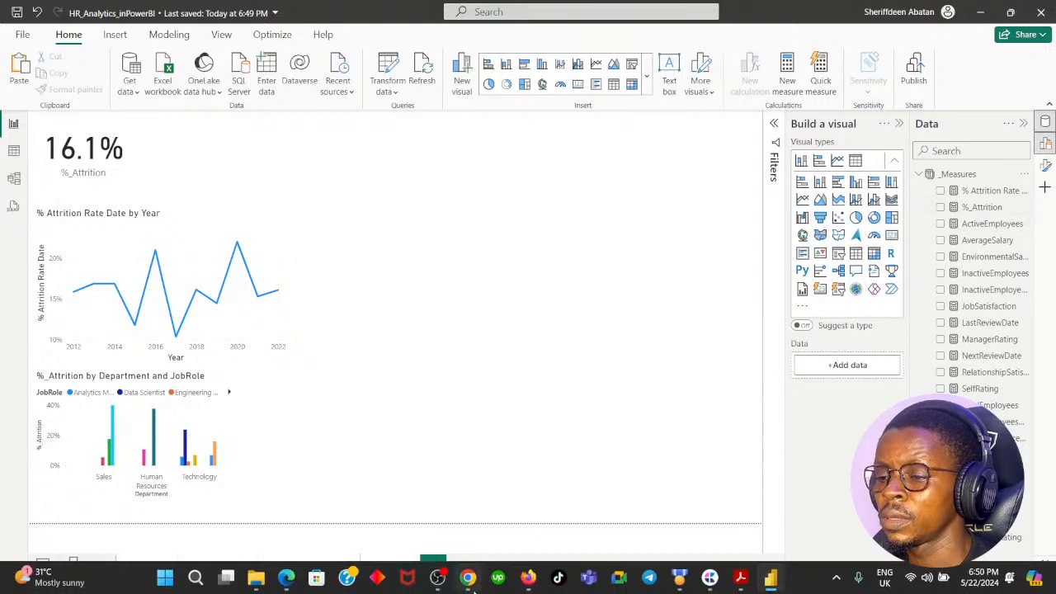
{"action": "left_click", "coordinate": [467, 577]}
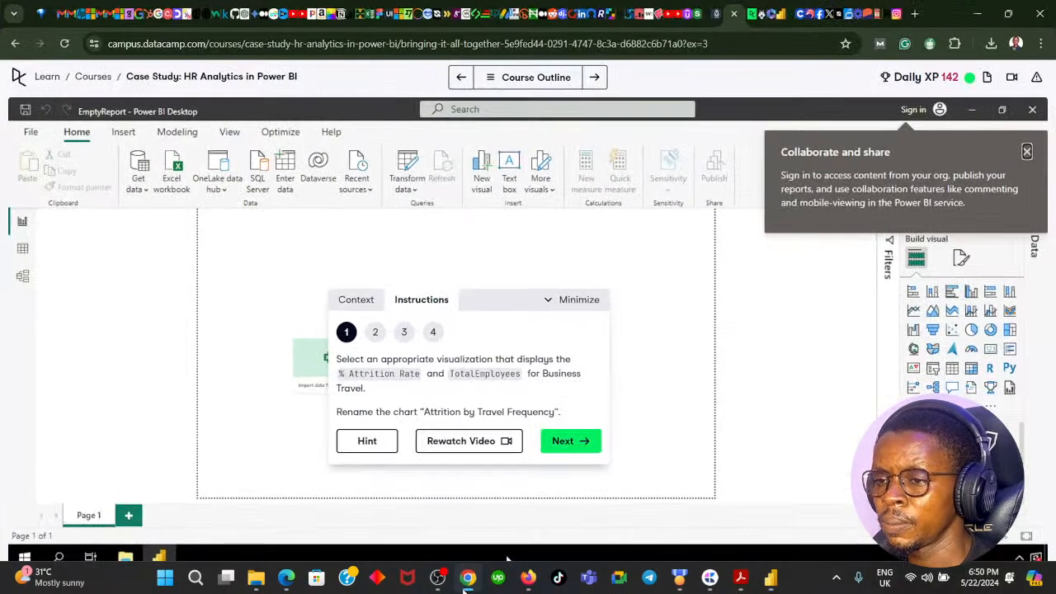
{"action": "left_click", "coordinate": [771, 578]}
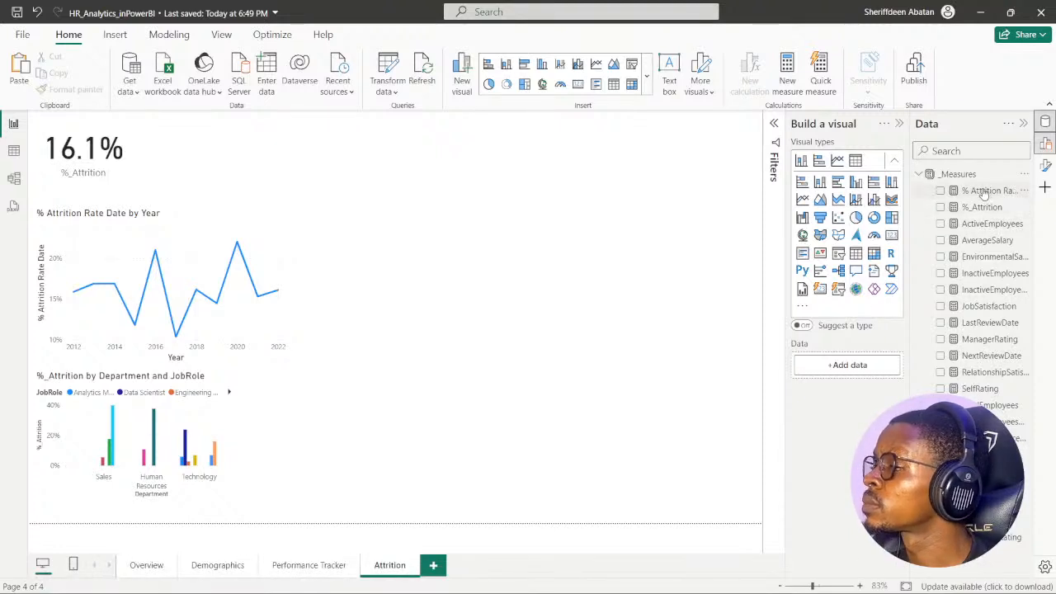
- Create a new visual on the Attrition page from the %_Attrition and TotalEmployeesDate measures, and collapse the _Measures table
{"action": "left_click", "coordinate": [941, 207]}
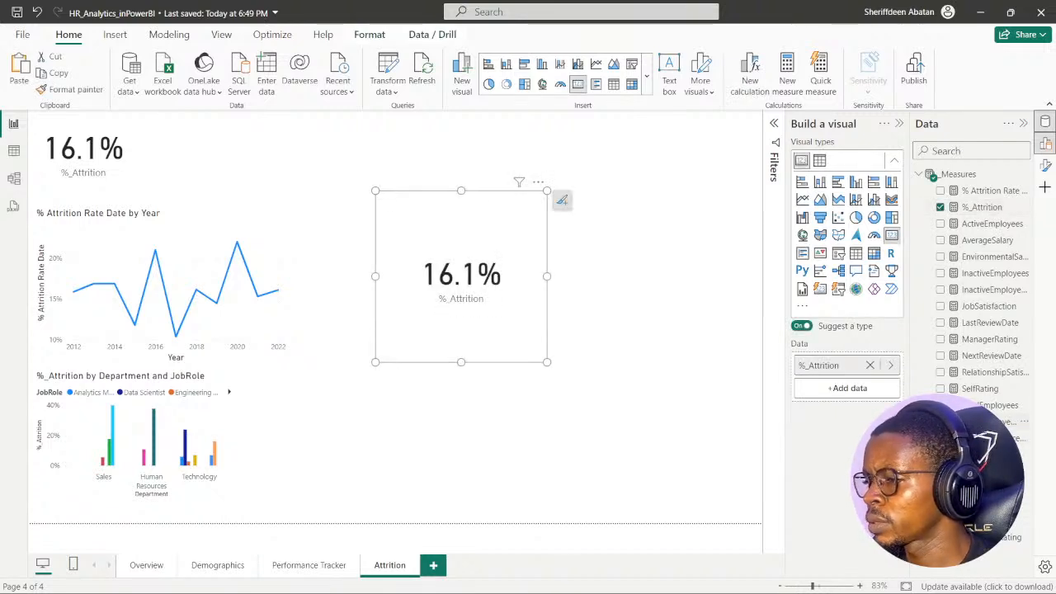
{"action": "left_click", "coordinate": [941, 422]}
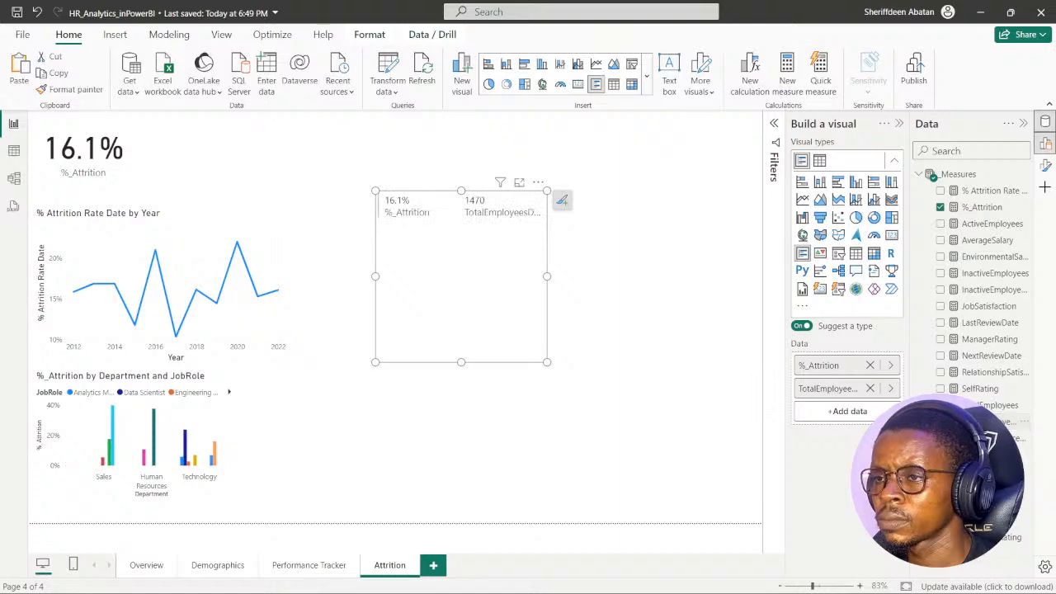
{"action": "left_click", "coordinate": [919, 174]}
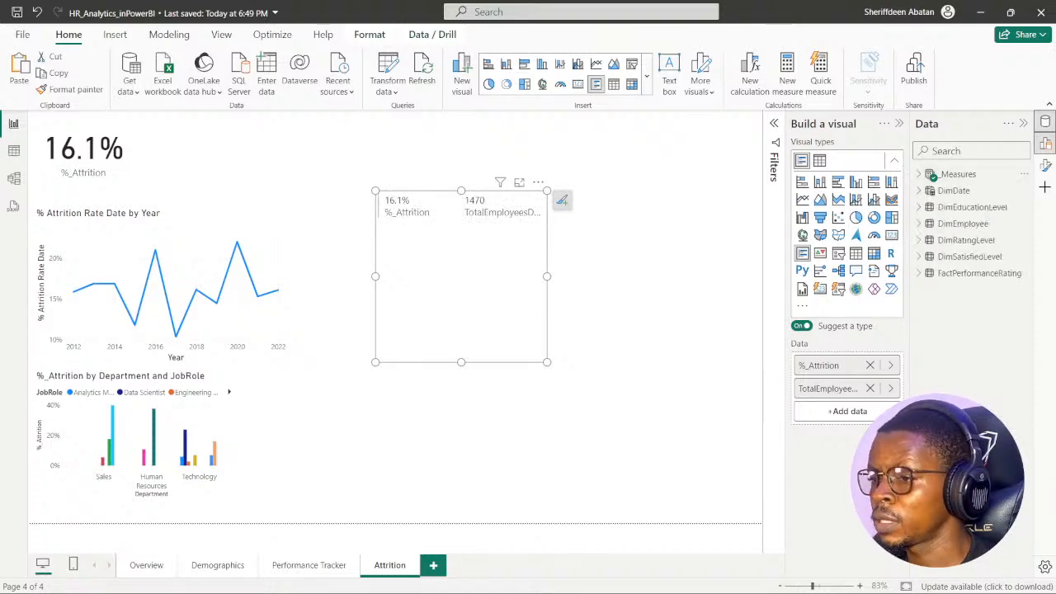
- Recheck the exercise instruction, search the fields for "busin", and add BusinessTravel from DimEmployee to the new visual
{"action": "left_click", "coordinate": [468, 580]}
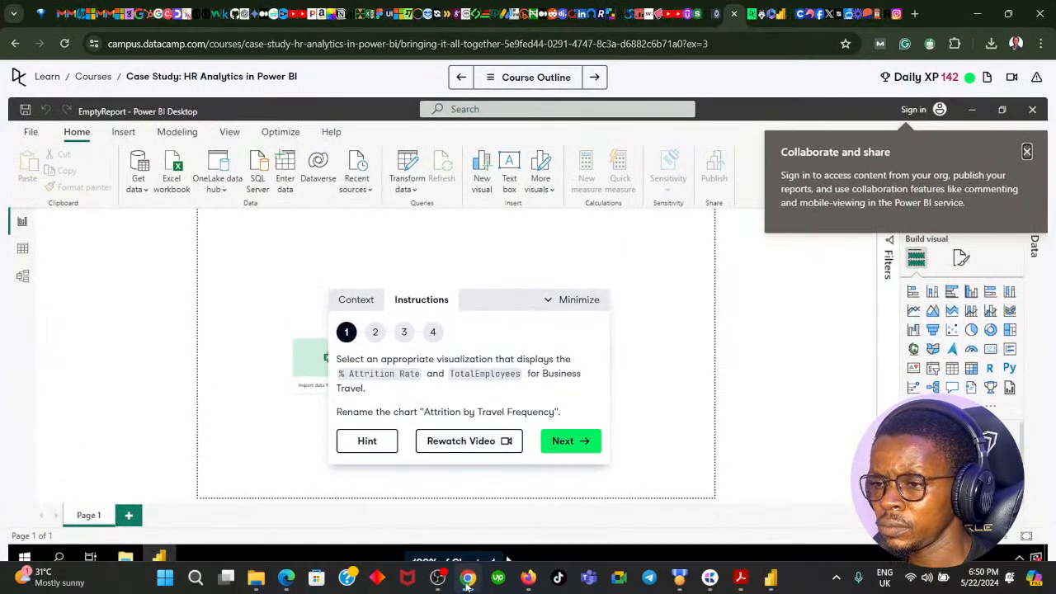
{"action": "left_click", "coordinate": [468, 579]}
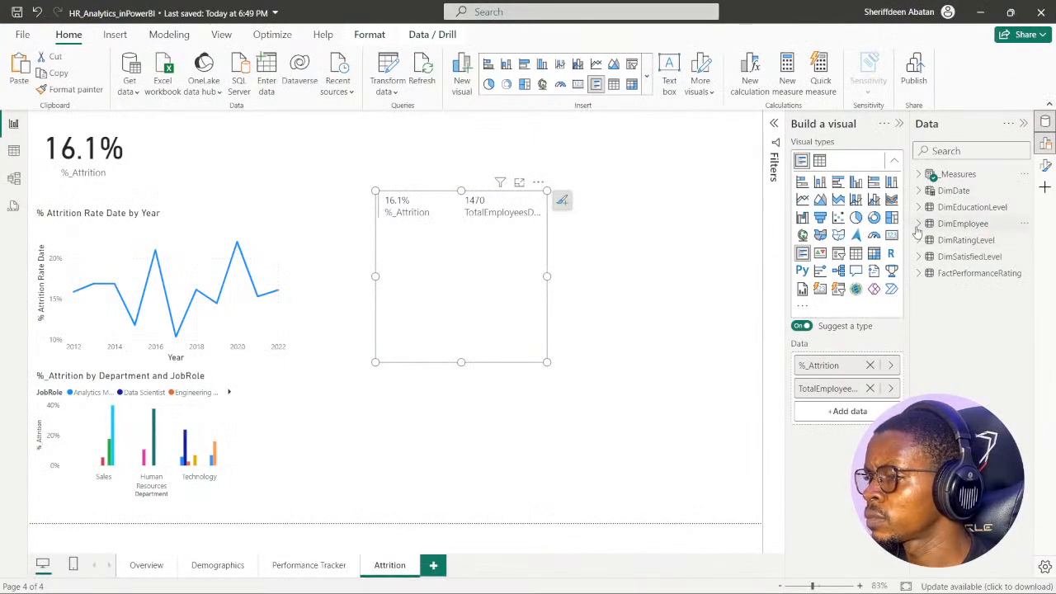
{"action": "left_click", "coordinate": [919, 223]}
{"action": "scroll", "coordinate": [981, 341], "scroll_direction": "down", "scroll_amount": 2}
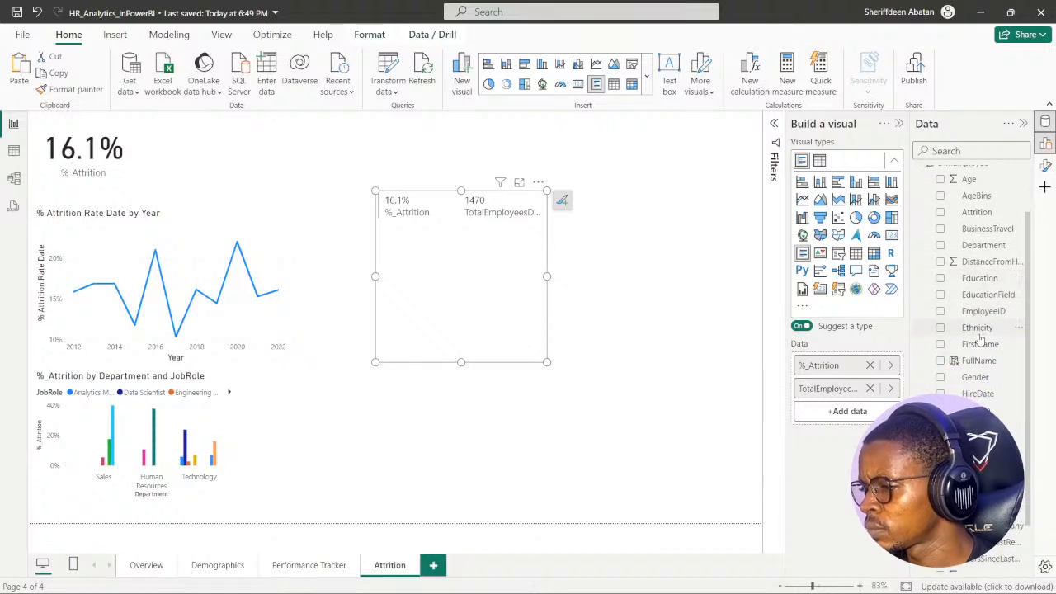
{"action": "scroll", "coordinate": [983, 346], "scroll_direction": "down", "scroll_amount": 2}
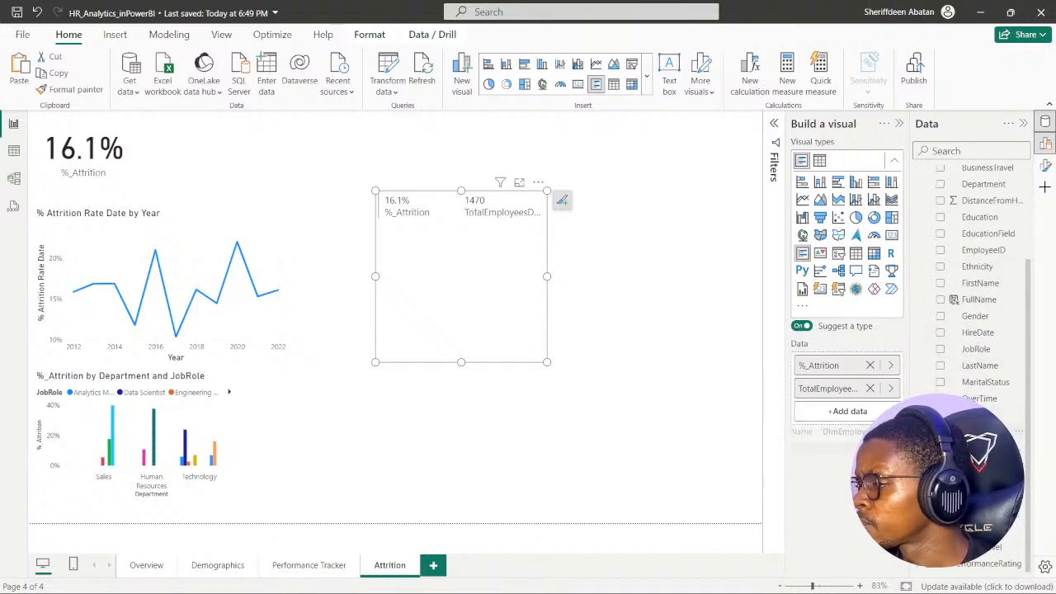
{"action": "scroll", "coordinate": [972, 215], "scroll_direction": "up", "scroll_amount": 4}
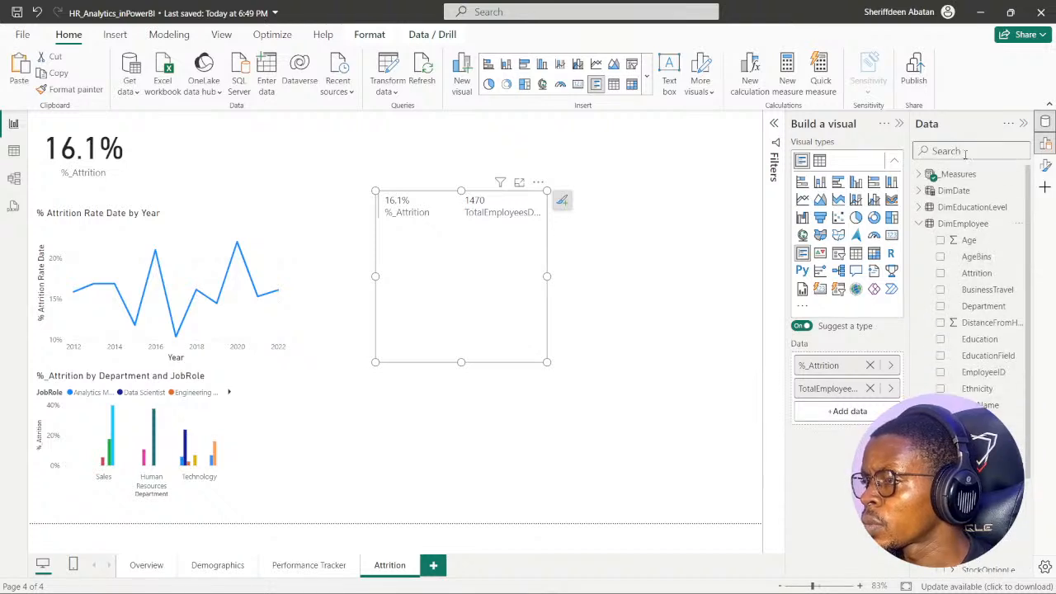
{"action": "type", "text": "busin"}
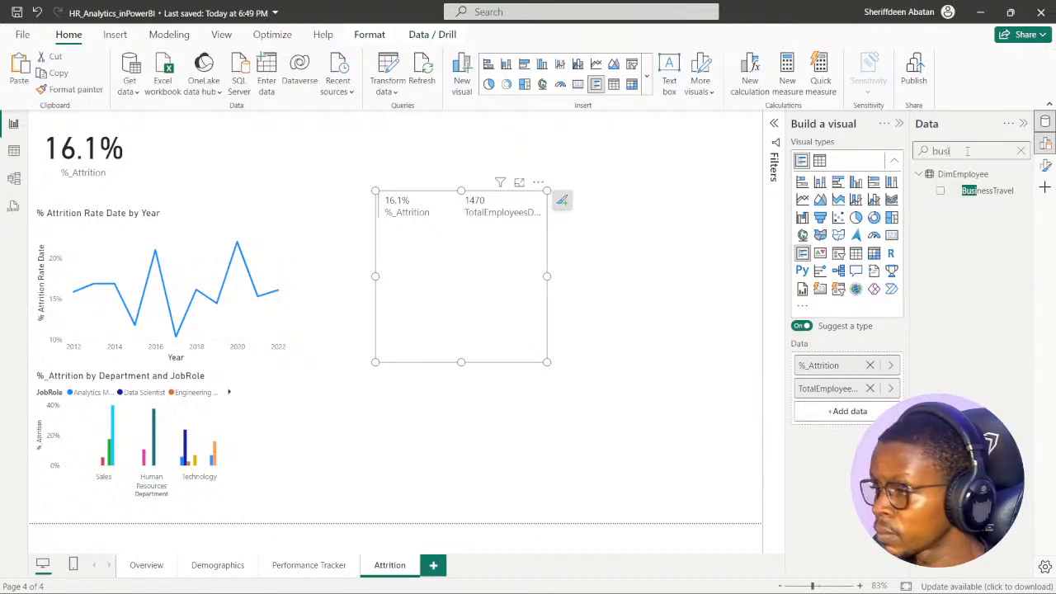
{"action": "left_click", "coordinate": [940, 190]}
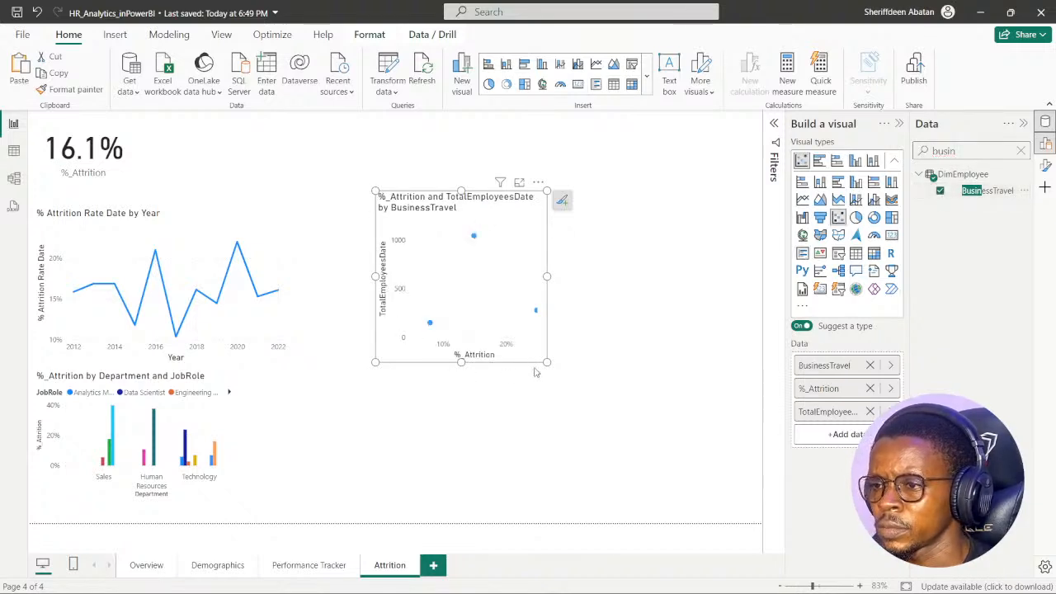
- Enlarge the BusinessTravel scatter chart from both lower corners, and clear the field search
{"action": "left_click_drag", "start_coordinate": [546, 362], "coordinate": [712, 408]}
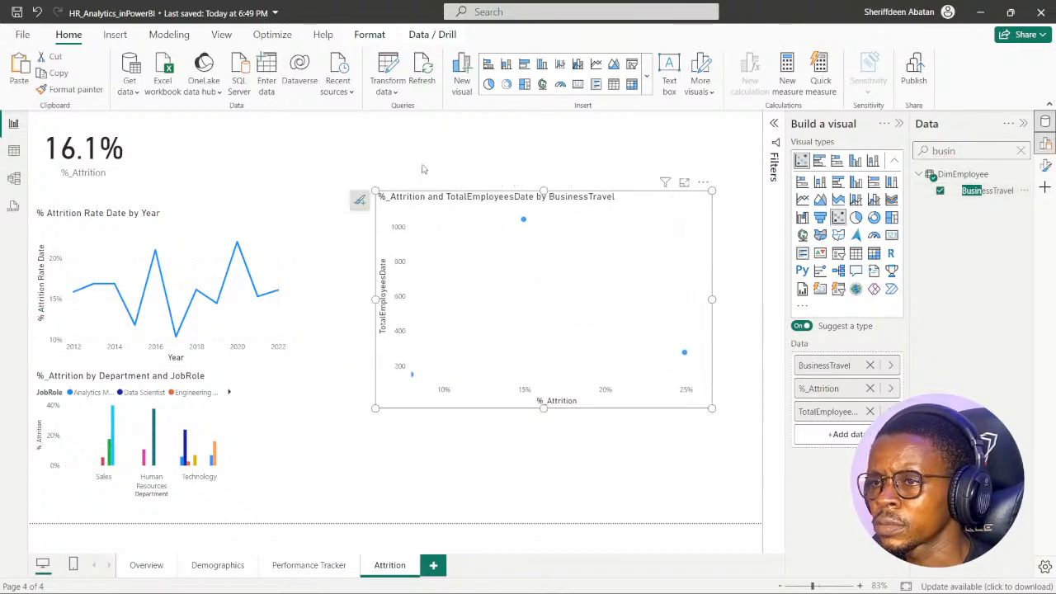
{"action": "left_click_drag", "start_coordinate": [375, 408], "coordinate": [328, 419]}
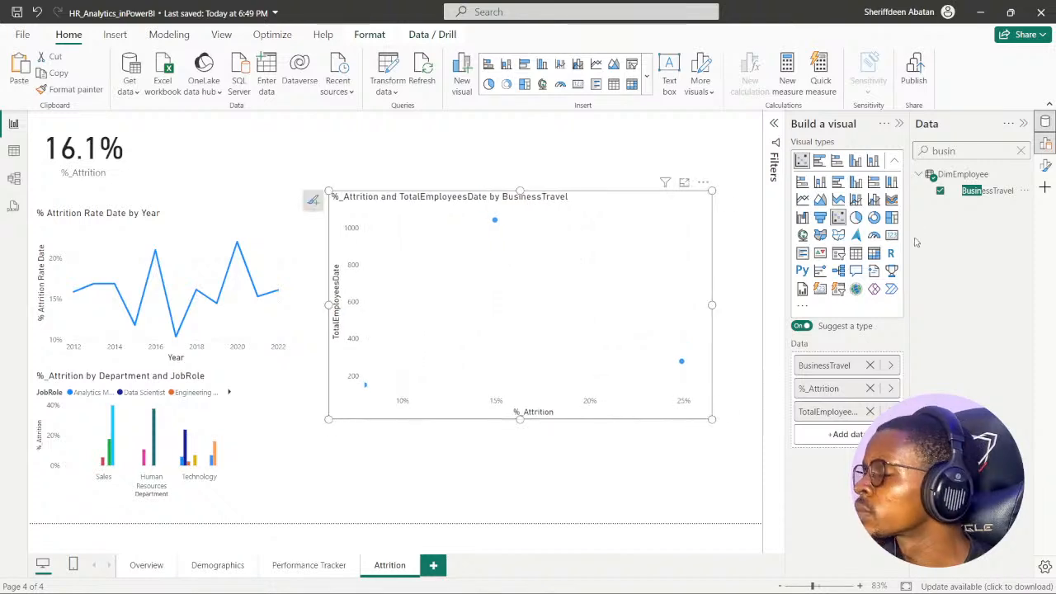
{"action": "left_click", "coordinate": [1021, 151]}
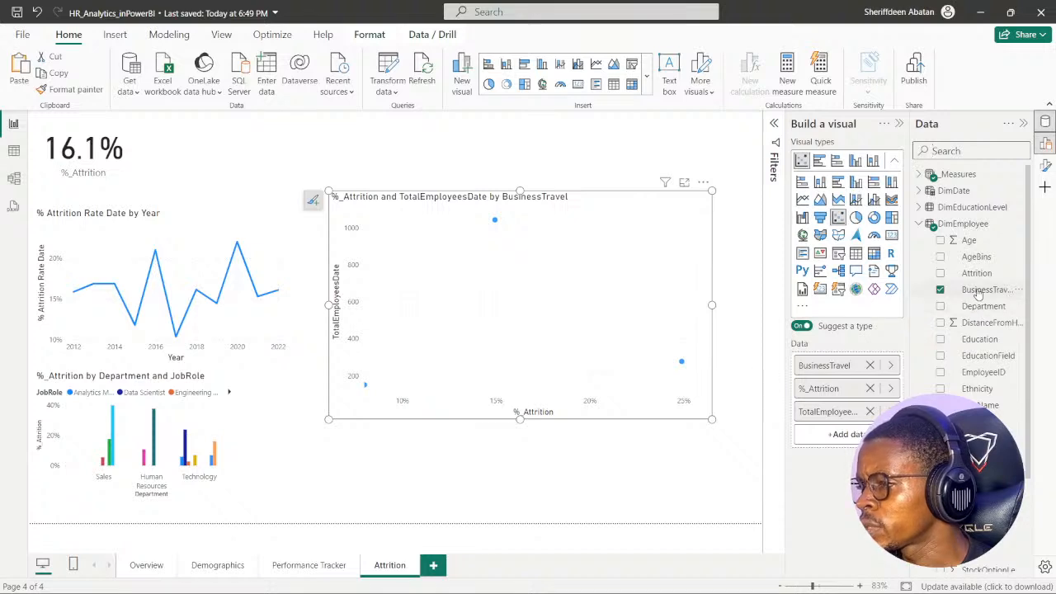
- Examine the distinct BusinessTravel values in the DimEmployee table data, and return to the report without filtering
{"action": "left_click", "coordinate": [14, 151]}
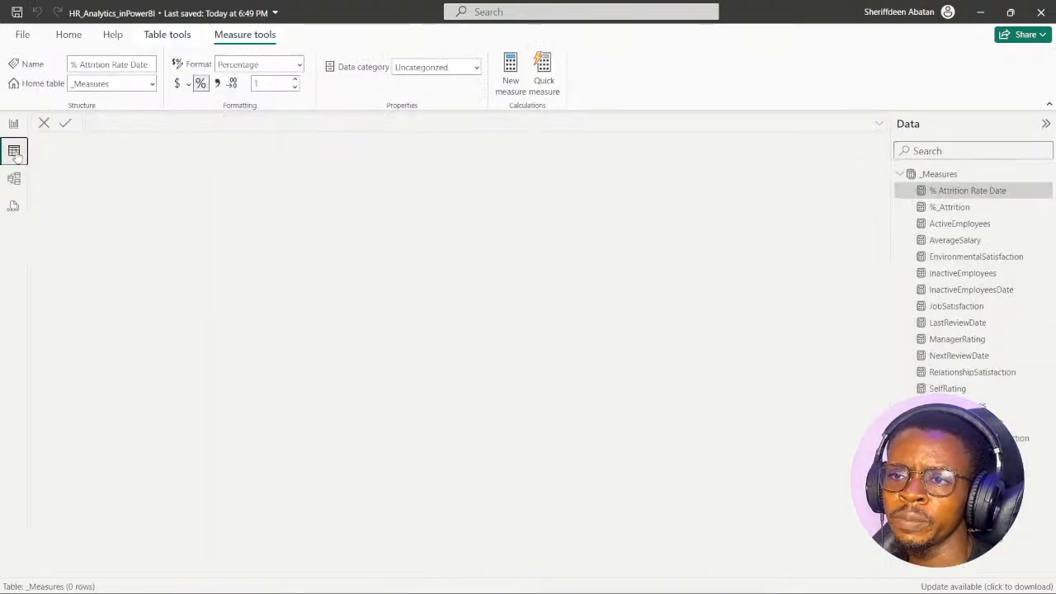
{"action": "left_click", "coordinate": [900, 174]}
{"action": "left_click", "coordinate": [949, 223]}
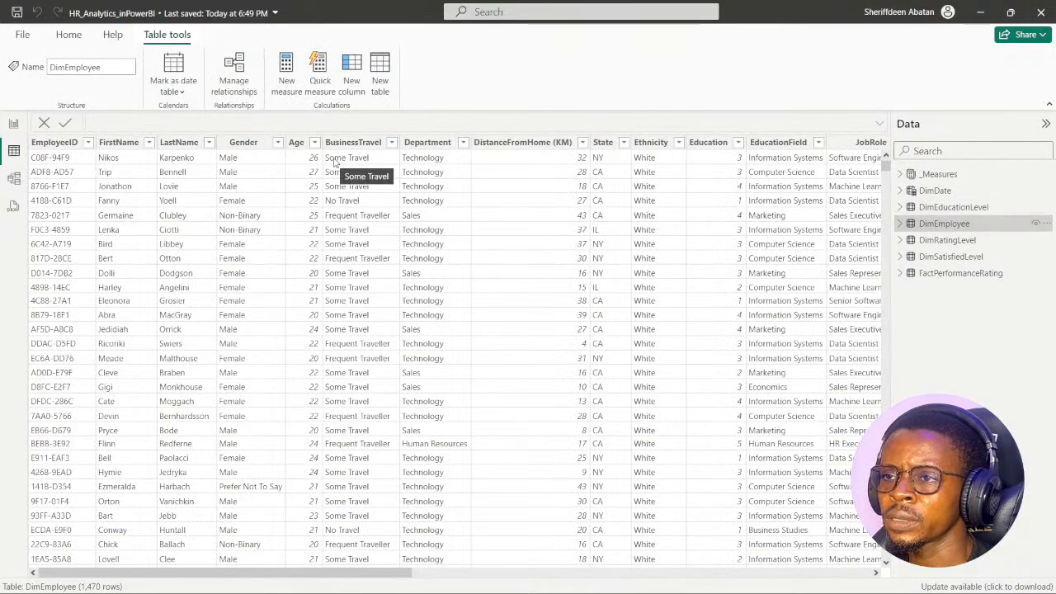
{"action": "left_click", "coordinate": [392, 142]}
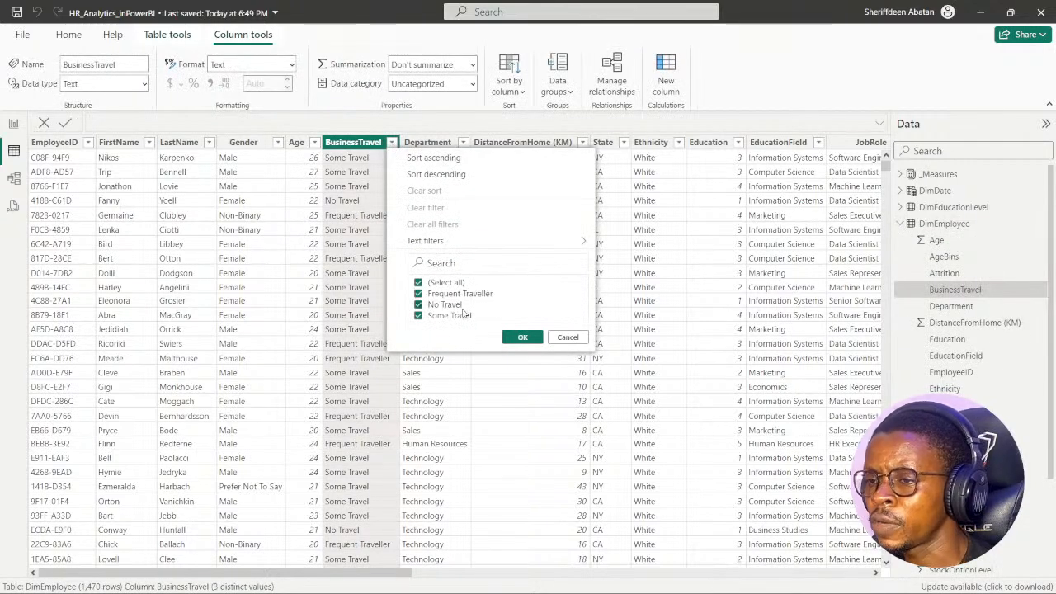
{"action": "left_click", "coordinate": [568, 339]}
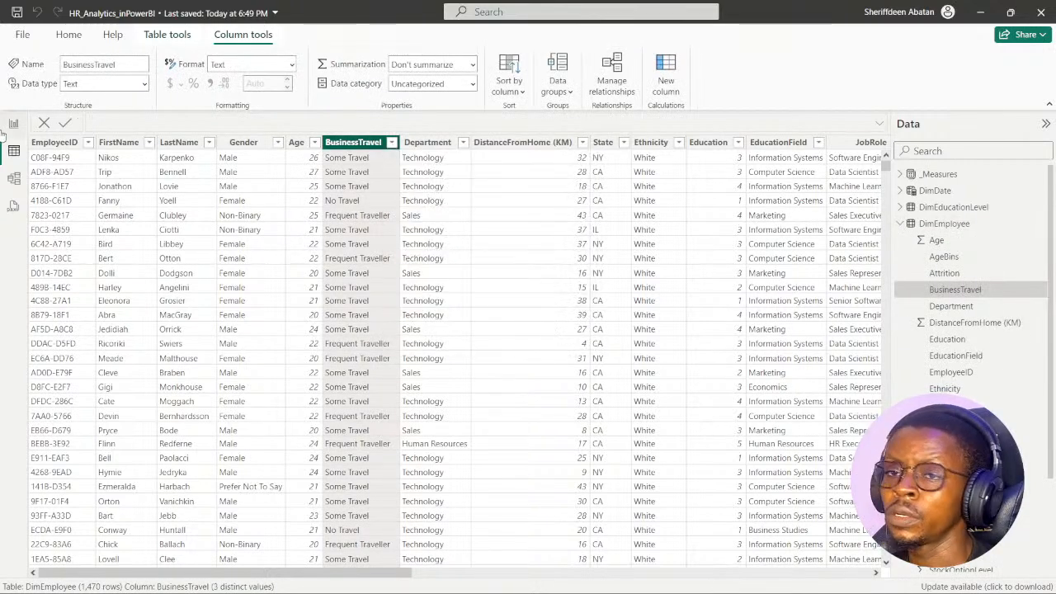
{"action": "left_click", "coordinate": [13, 123]}
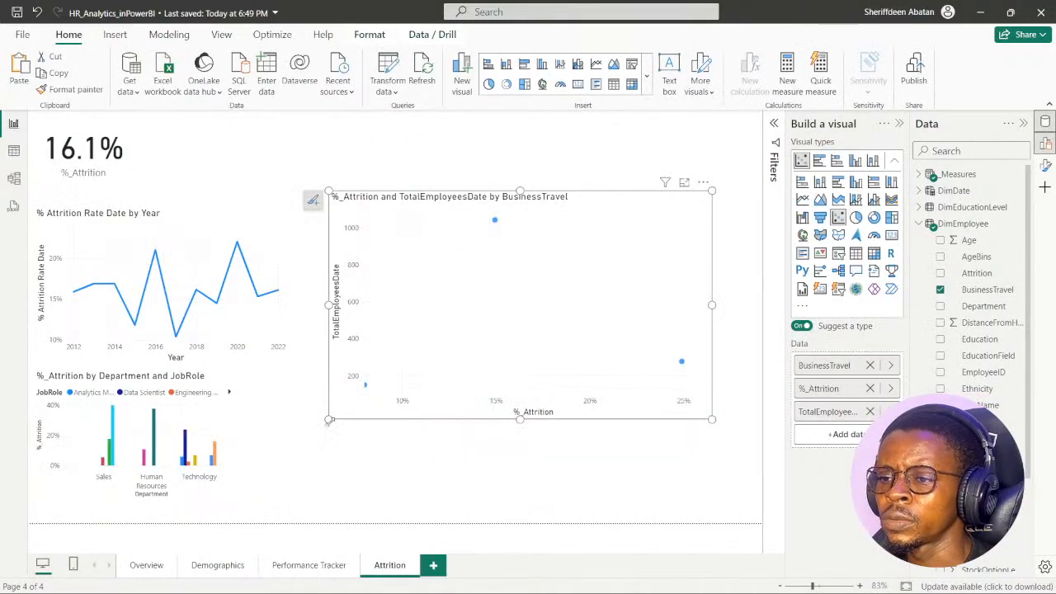
- Enlarge the BusinessTravel chart further from its lower corners while trying it as a clustered bar and a clustered column chart
{"action": "left_click_drag", "start_coordinate": [328, 420], "coordinate": [302, 460]}
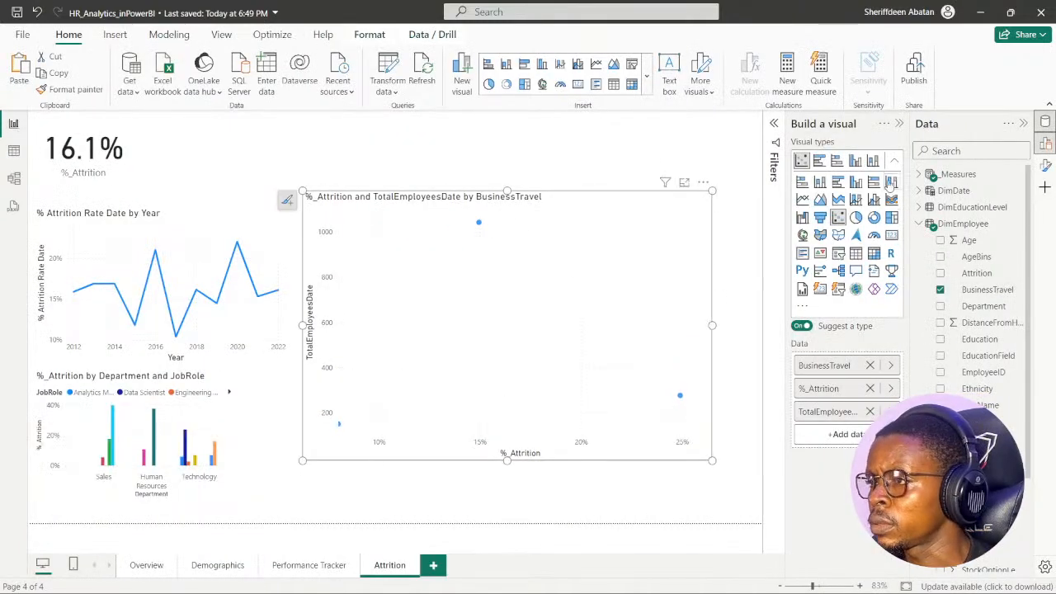
{"action": "left_click", "coordinate": [819, 162]}
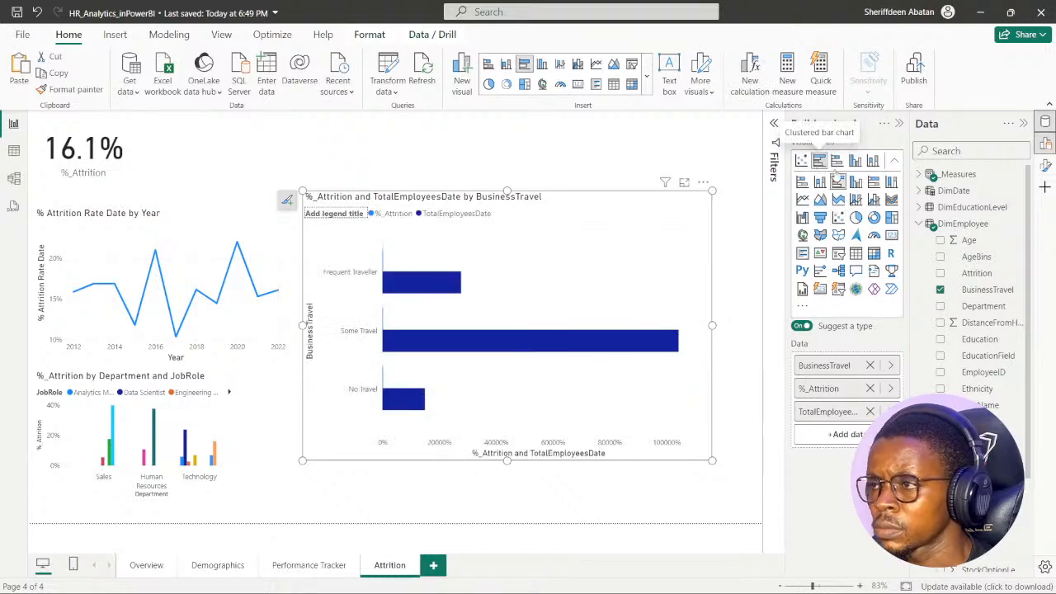
{"action": "left_click", "coordinate": [855, 162]}
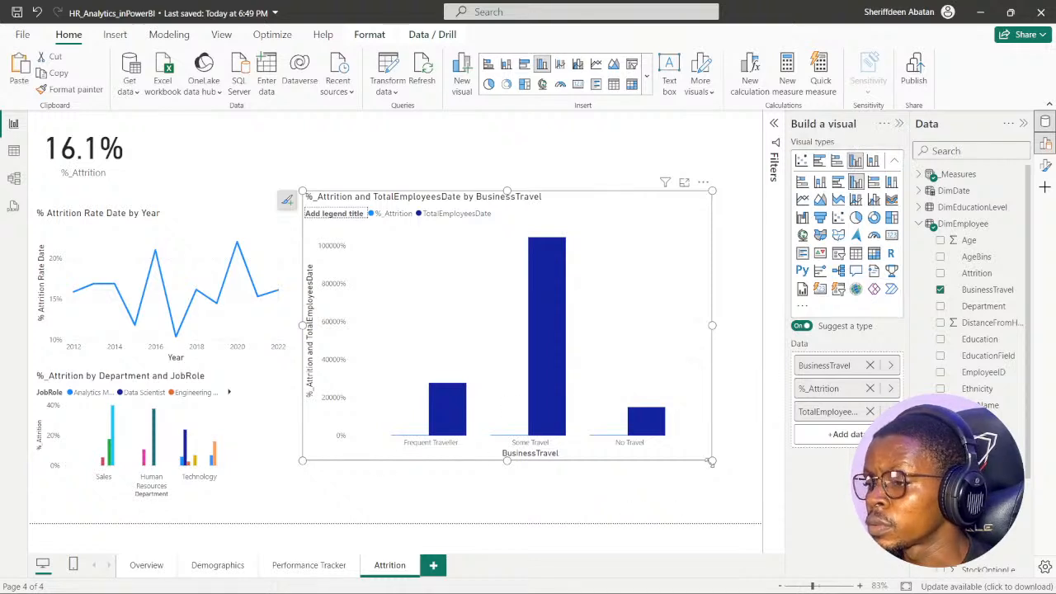
{"action": "left_click_drag", "start_coordinate": [722, 471], "coordinate": [753, 487]}
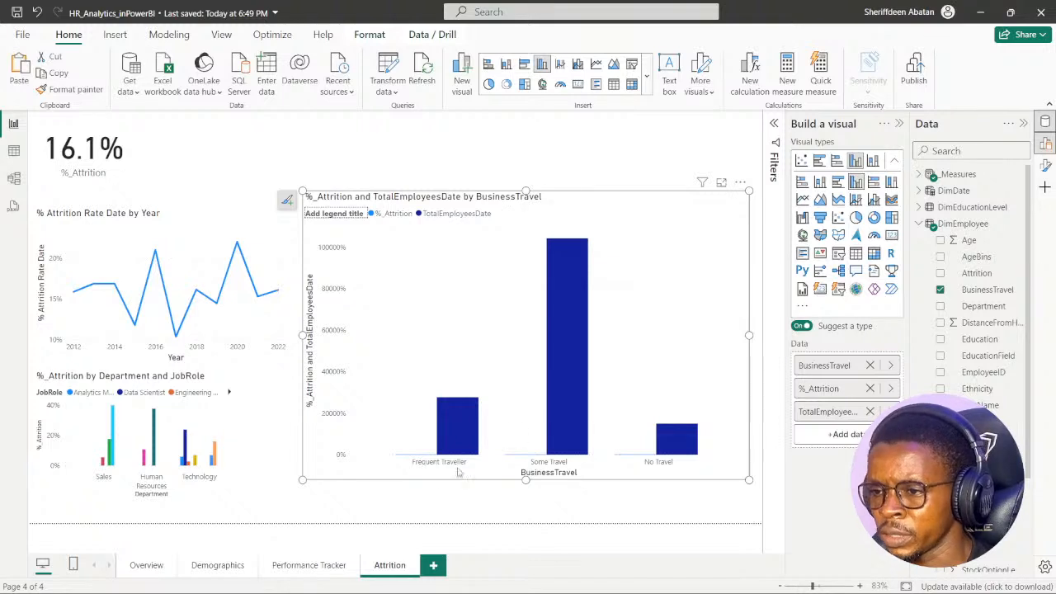
{"action": "mouse_move", "coordinate": [449, 425]}
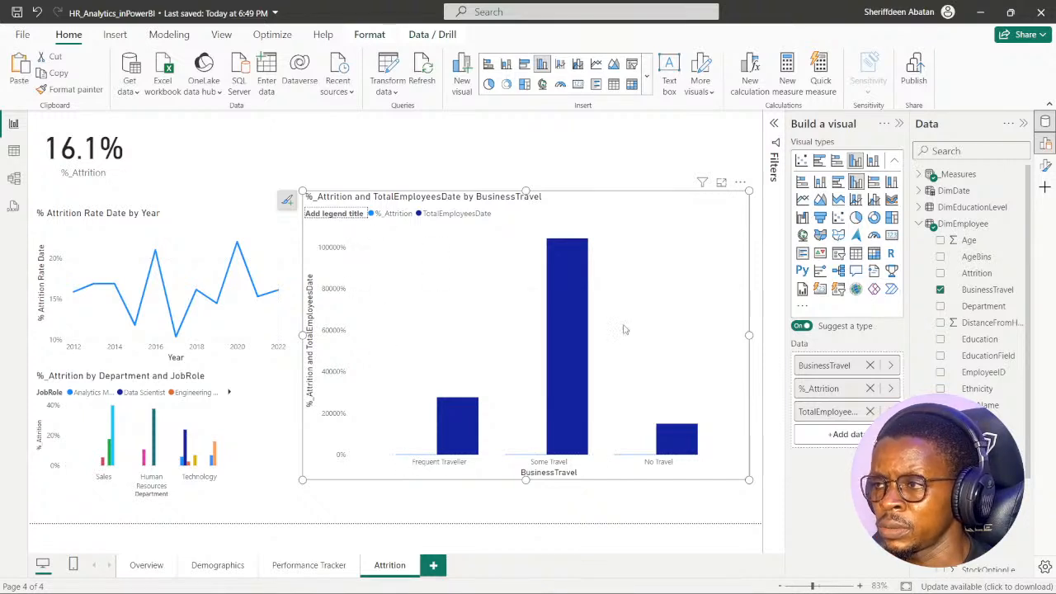
- Compare the BusinessTravel visual as scatter, clustered bar, stacked bar, clustered column and stacked column, and set it back to a scatter chart
{"action": "left_click", "coordinate": [801, 162]}
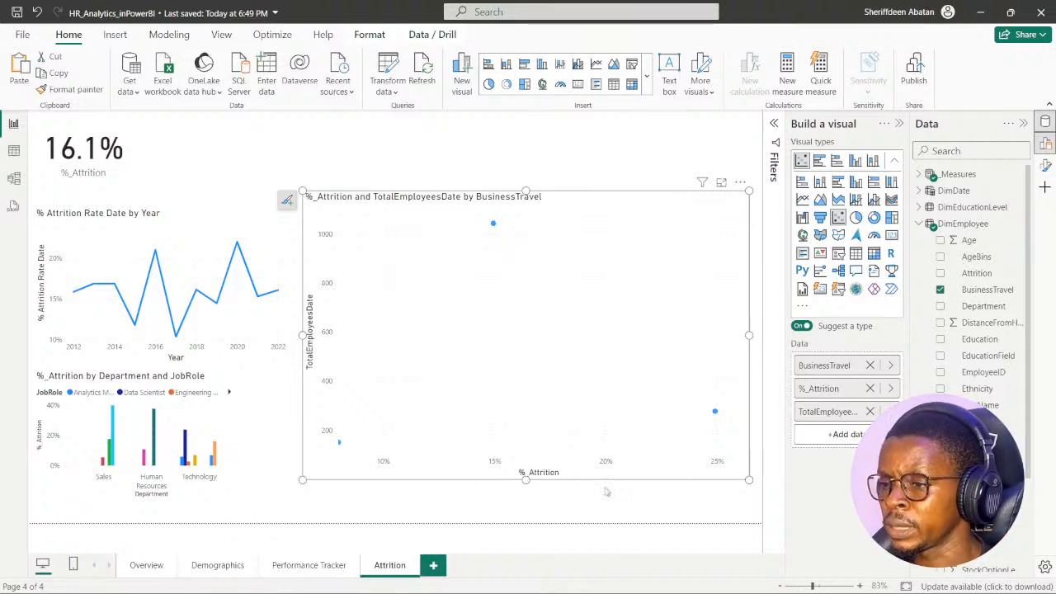
{"action": "left_click", "coordinate": [819, 162]}
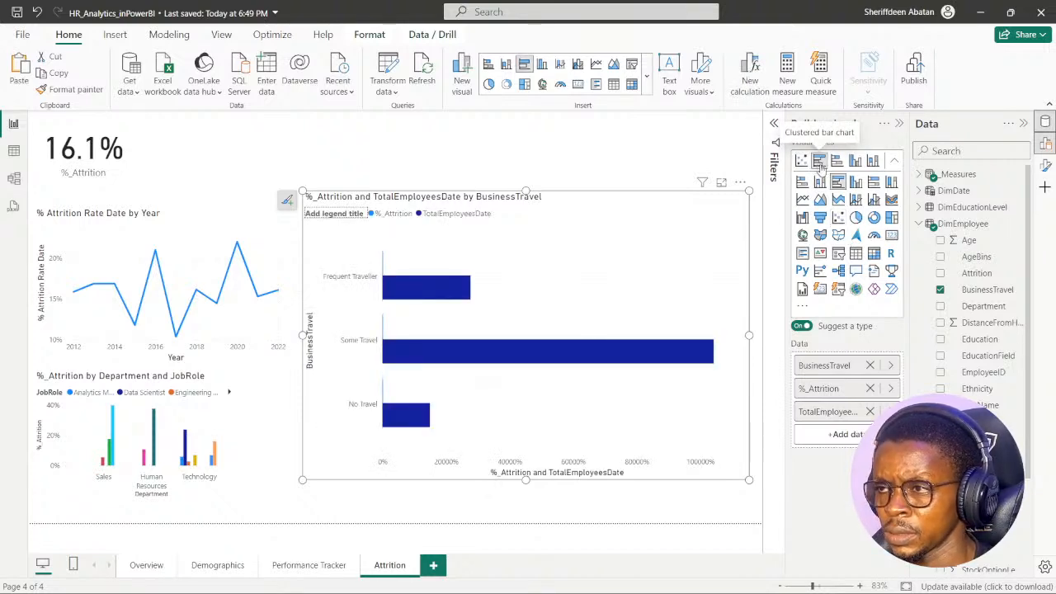
{"action": "left_click", "coordinate": [838, 162]}
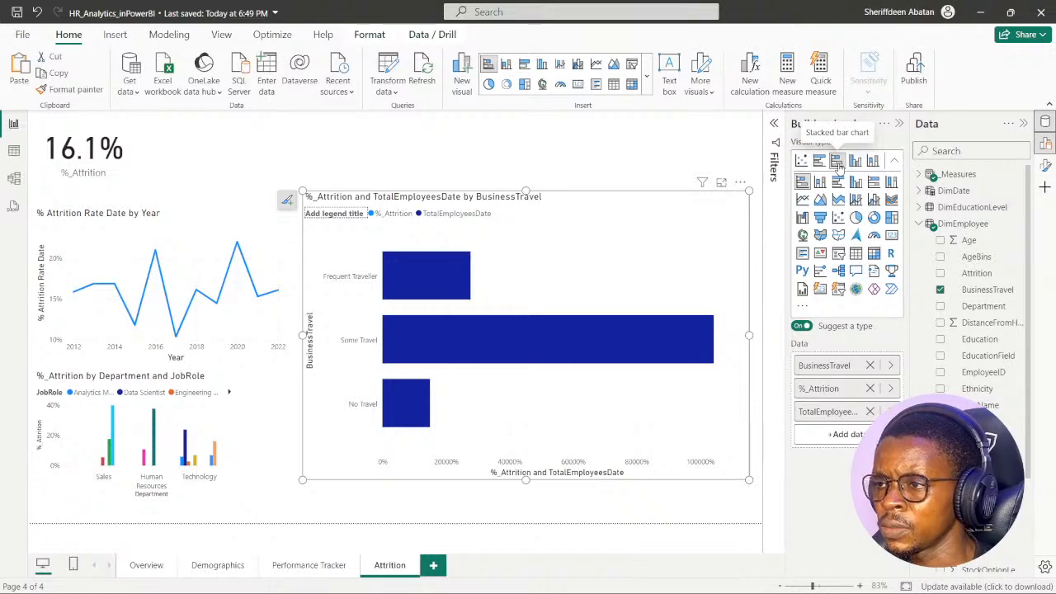
{"action": "left_click", "coordinate": [856, 161]}
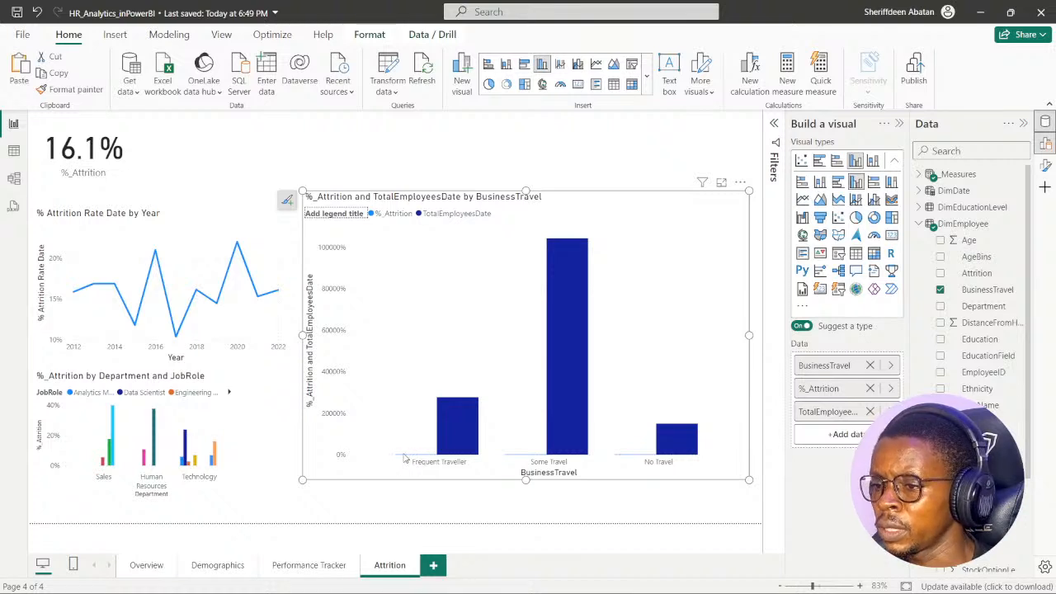
{"action": "left_click", "coordinate": [873, 161]}
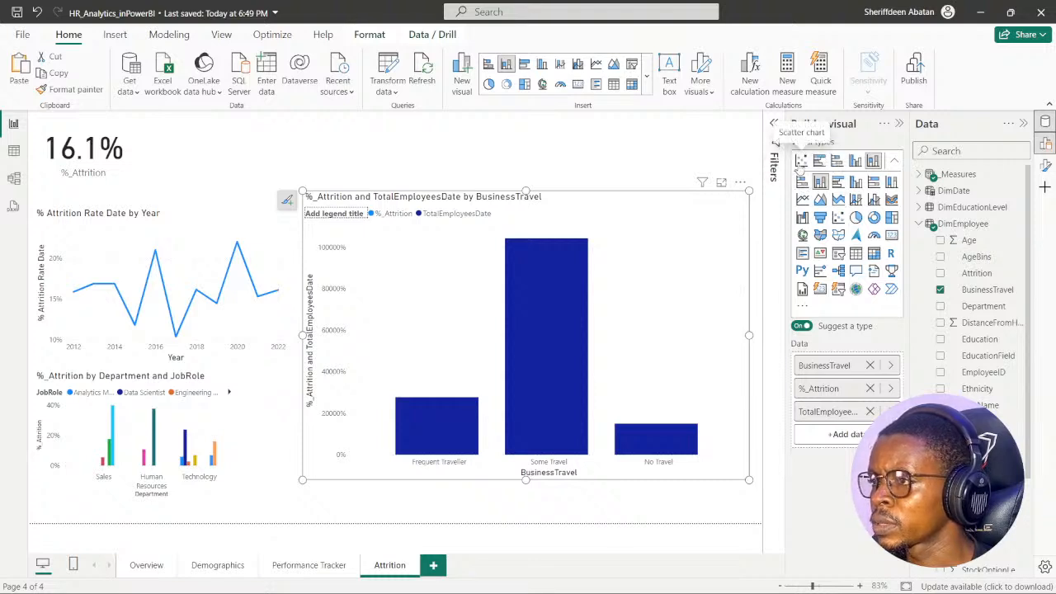
{"action": "left_click", "coordinate": [802, 160]}
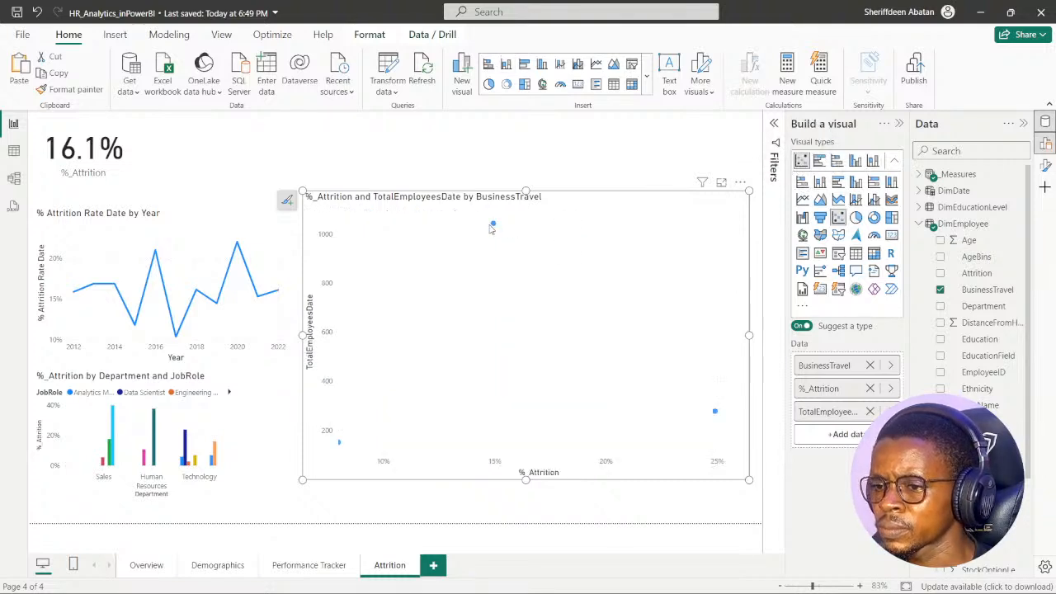
- Inspect the attrition rate and employee total behind each point of the BusinessTravel scatter chart
{"action": "mouse_move", "coordinate": [494, 229]}
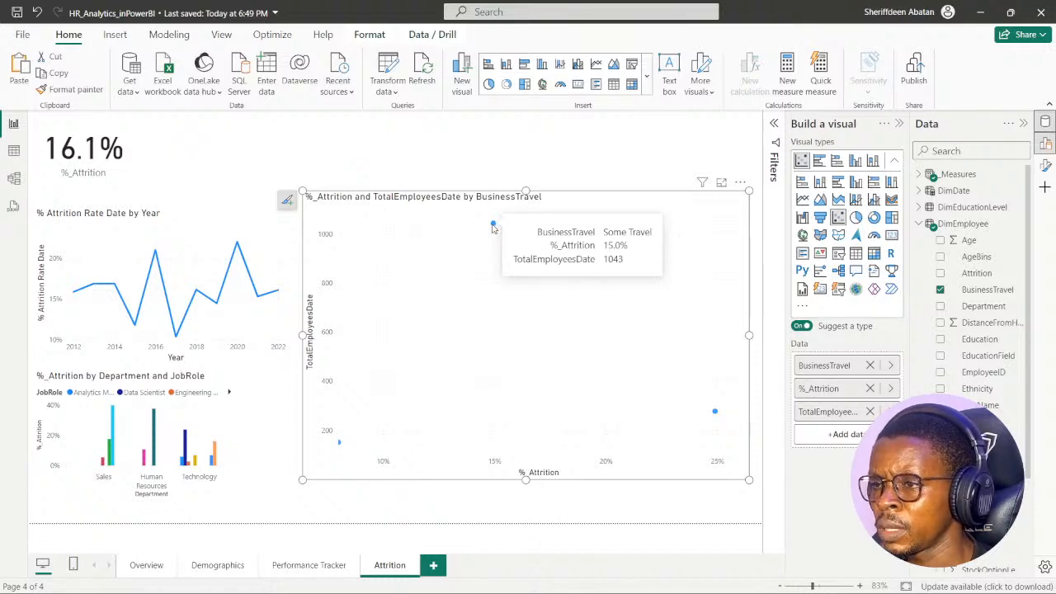
{"action": "mouse_move", "coordinate": [717, 414]}
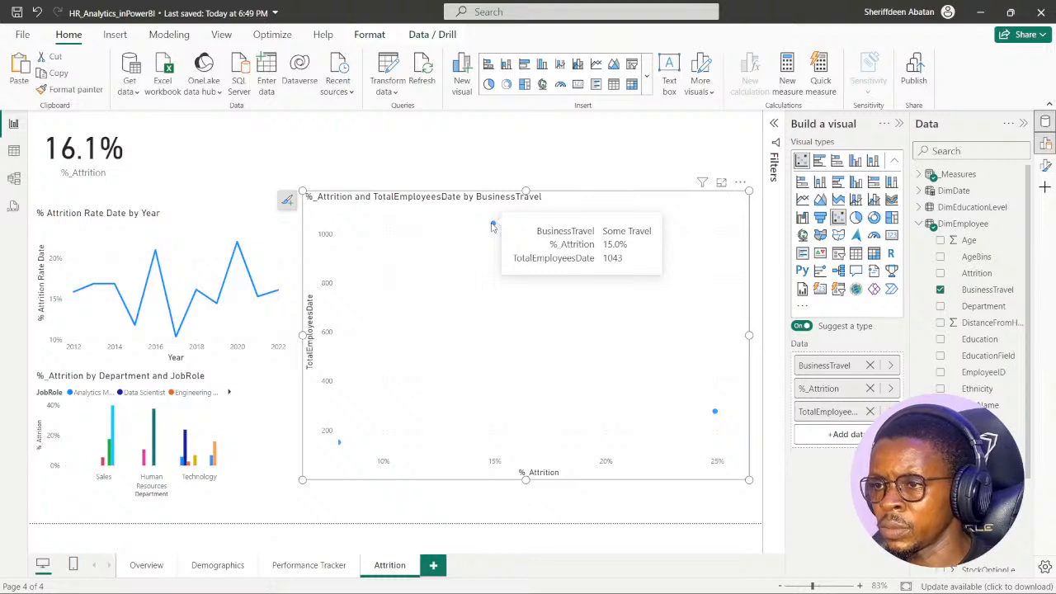
{"action": "mouse_move", "coordinate": [342, 445]}
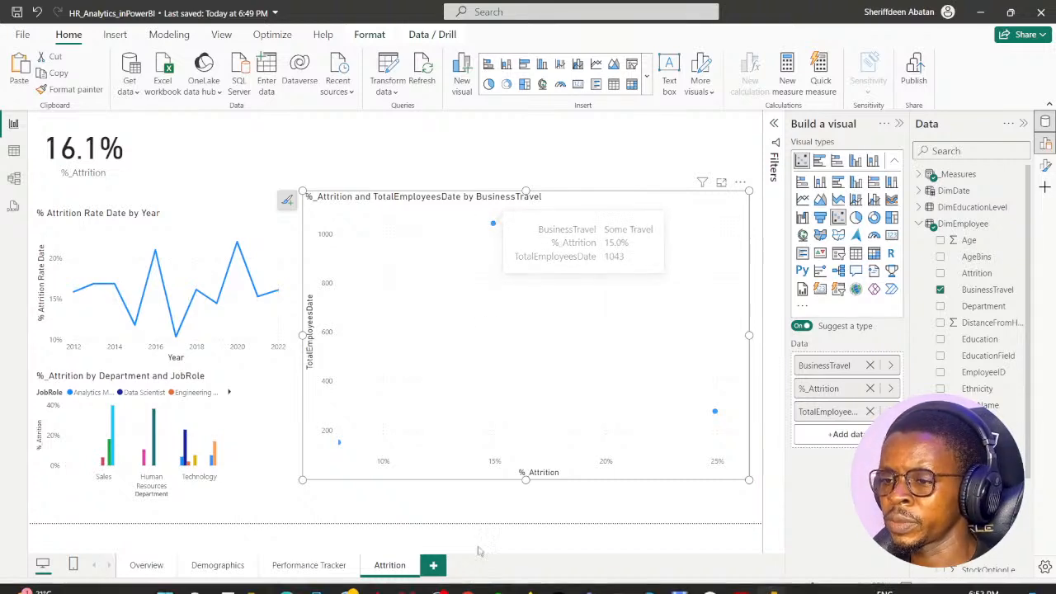
- Switch to the DataCamp exercise, advance it to instruction 2, and return to the Power BI report
{"action": "left_click", "coordinate": [468, 579]}
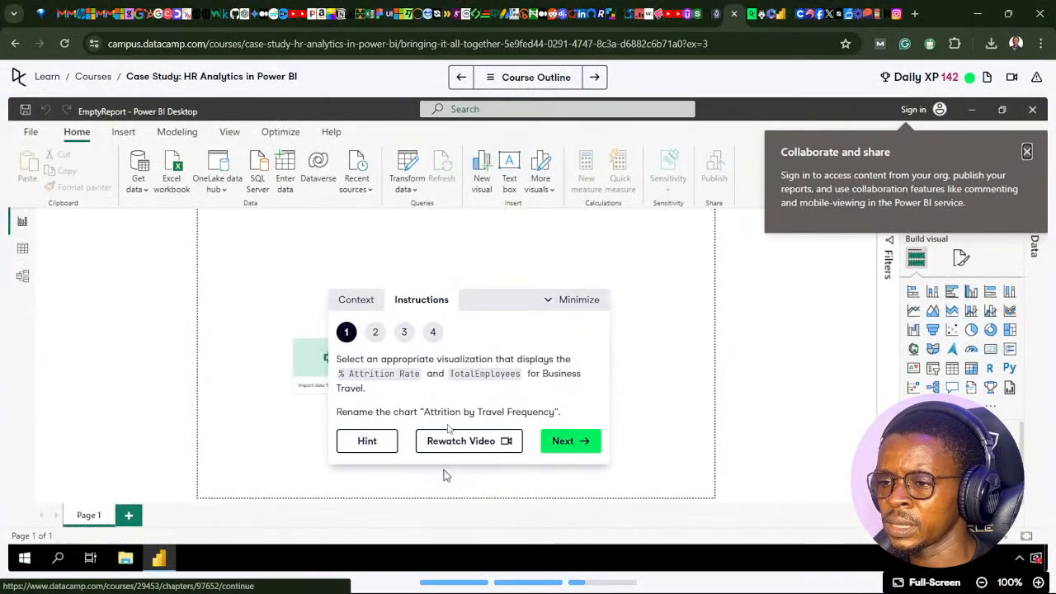
{"action": "left_click", "coordinate": [571, 441]}
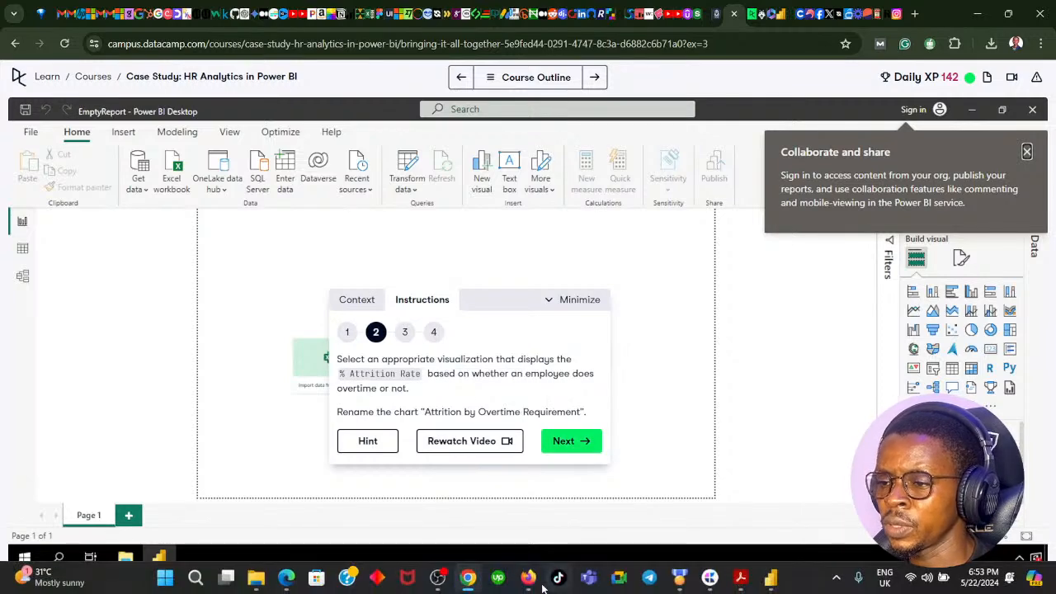
{"action": "left_click", "coordinate": [468, 579]}
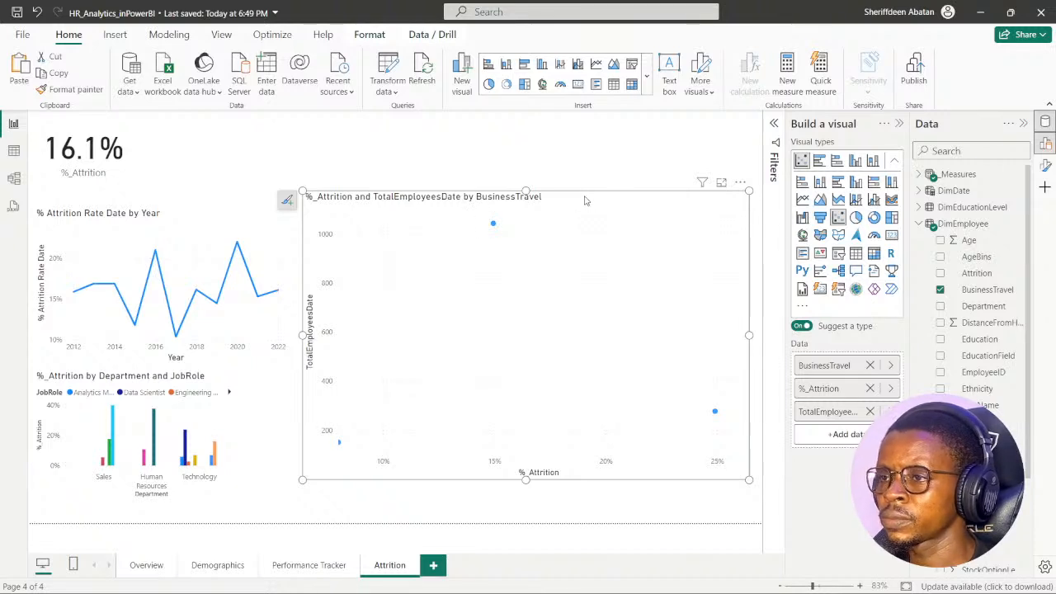
- Change the BusinessTravel scatter chart's title to "Attrition by Travel Frequency" in its formatting options
{"action": "left_click", "coordinate": [898, 124]}
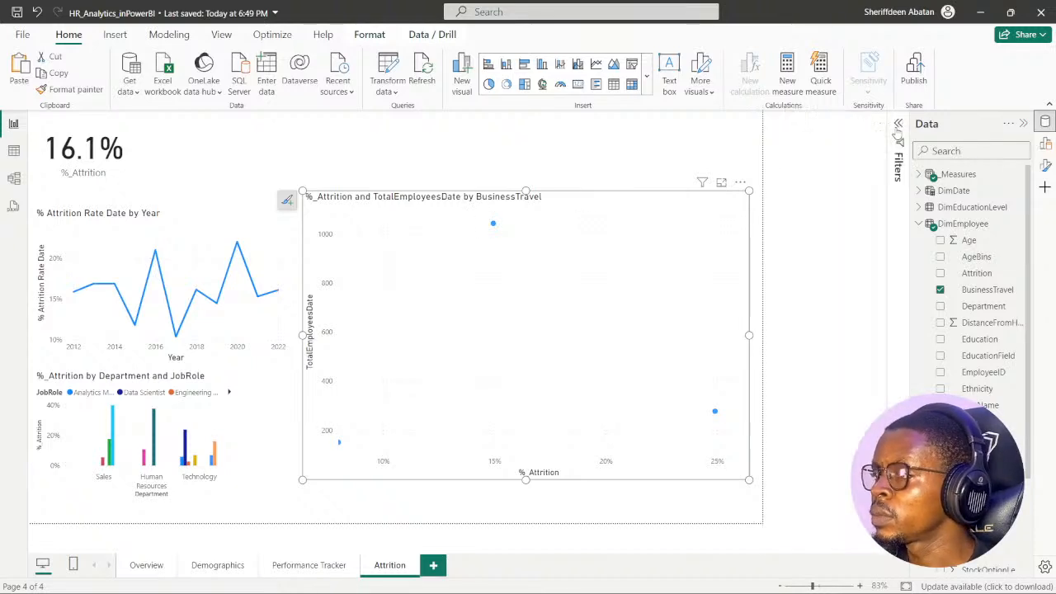
{"action": "left_click", "coordinate": [1044, 168]}
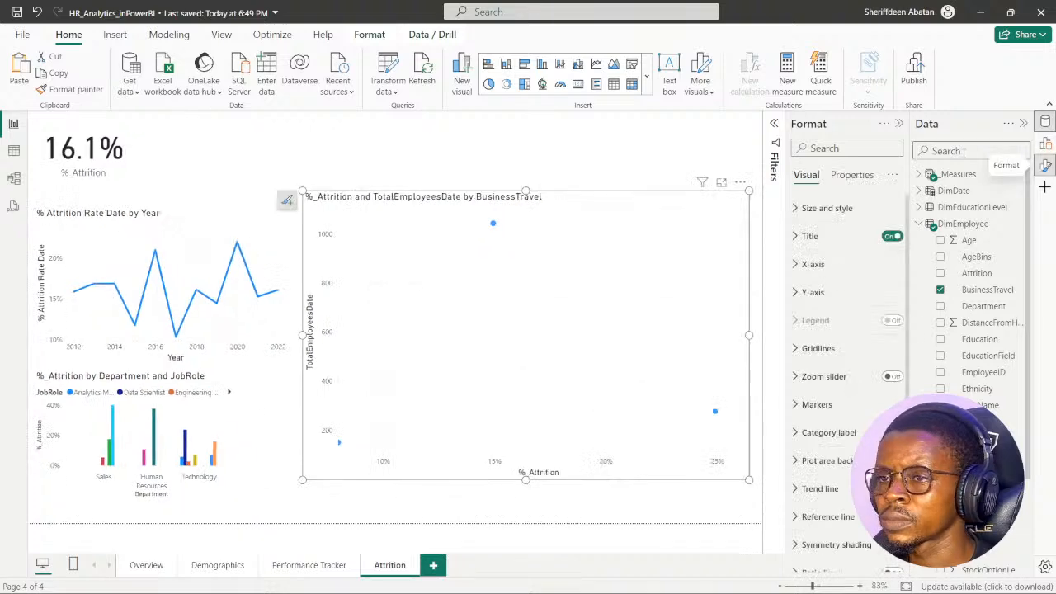
{"action": "left_click", "coordinate": [797, 236]}
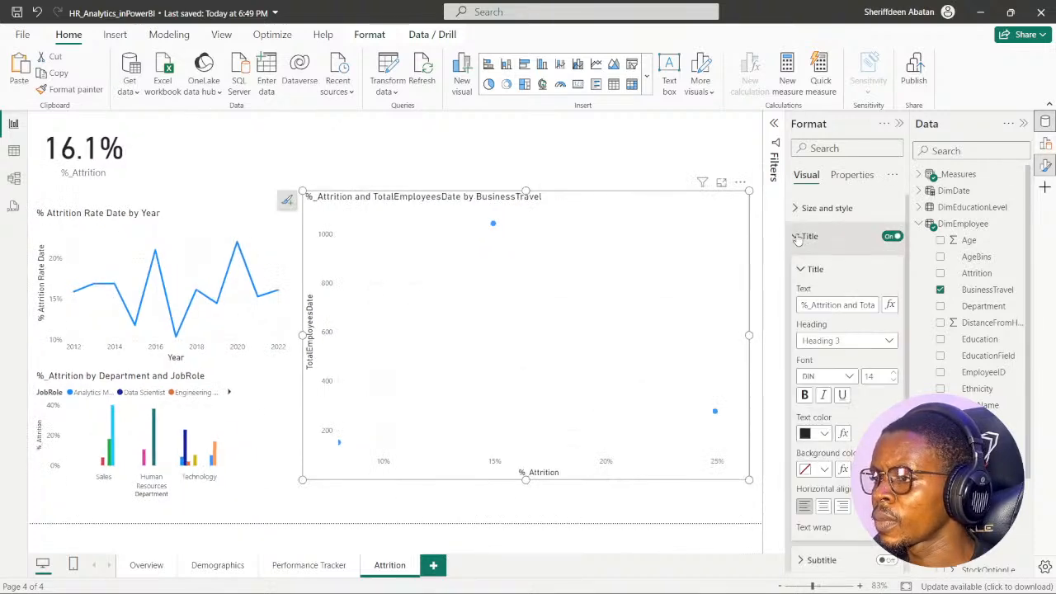
{"action": "left_click", "coordinate": [812, 305]}
{"action": "key", "text": "BackSpace"}
{"action": "key", "text": "BackSpace"}
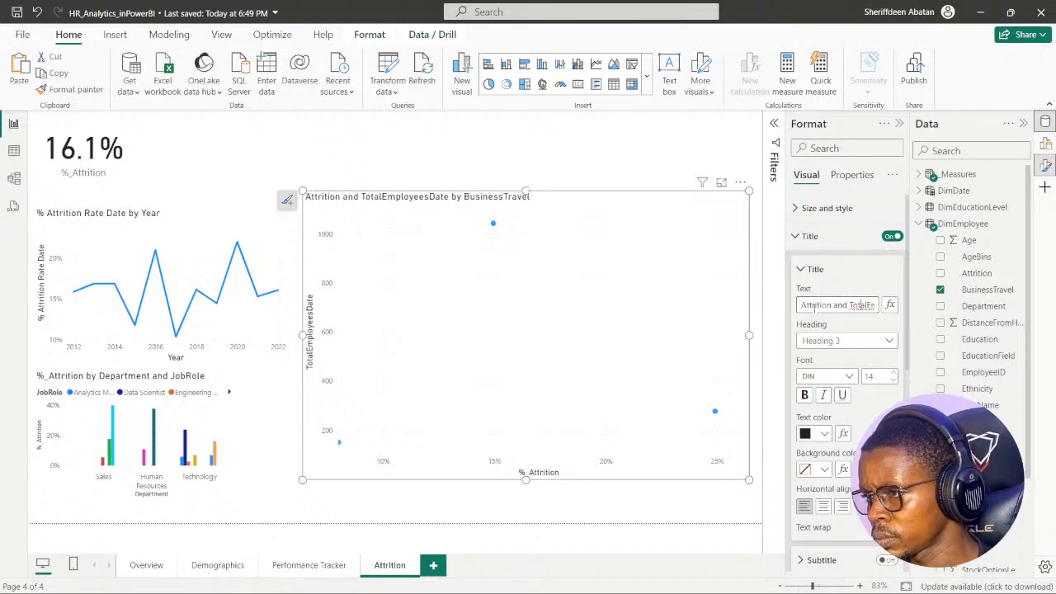
{"action": "key", "text": "Right"}
{"action": "key", "text": "Right"}
{"action": "key", "text": "Right"}
{"action": "key", "text": "Right"}
{"action": "key", "text": "Right"}
{"action": "key", "text": "Right"}
{"action": "key", "text": "Right"}
{"action": "key", "text": "Right"}
{"action": "key", "text": "Right"}
{"action": "key", "text": "Right"}
{"action": "key", "text": "Right"}
{"action": "key", "text": "Right"}
{"action": "key", "text": "Right"}
{"action": "key", "text": "Right"}
{"action": "key", "text": "Right"}
{"action": "key", "text": "Right"}
{"action": "key", "text": "Right"}
{"action": "key", "text": "Right"}
{"action": "key", "text": "Right"}
{"action": "key", "text": "Right"}
{"action": "key", "text": "BackSpace"}
{"action": "key", "text": "BackSpace"}
{"action": "key", "text": "BackSpace"}
{"action": "key", "text": "BackSpace"}
{"action": "key", "text": "BackSpace"}
{"action": "key", "text": "BackSpace"}
{"action": "key", "text": "BackSpace"}
{"action": "key", "text": "BackSpace"}
{"action": "key", "text": "BackSpace"}
{"action": "key", "text": "BackSpace"}
{"action": "key", "text": "BackSpace"}
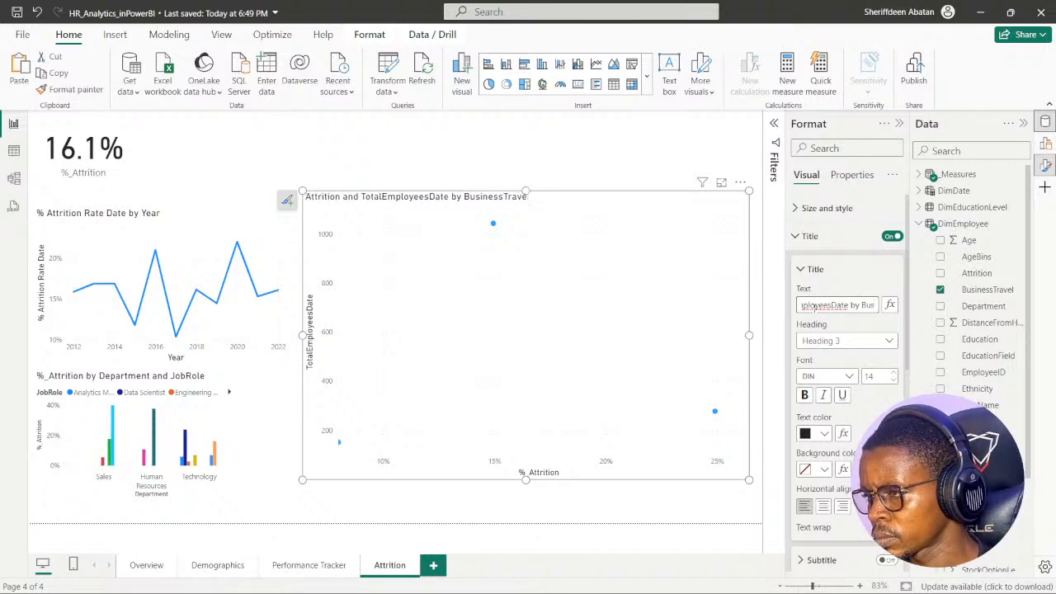
{"action": "key", "text": "BackSpace"}
{"action": "key", "text": "BackSpace"}
{"action": "key", "text": "BackSpace"}
{"action": "key", "text": "BackSpace"}
{"action": "key", "text": "BackSpace"}
{"action": "key", "text": "BackSpace"}
{"action": "key", "text": "BackSpace"}
{"action": "key", "text": "BackSpace"}
{"action": "key", "text": "BackSpace"}
{"action": "key", "text": "BackSpace"}
{"action": "key", "text": "BackSpace"}
{"action": "key", "text": "BackSpace"}
{"action": "key", "text": "BackSpace"}
{"action": "key", "text": "BackSpace"}
{"action": "key", "text": "BackSpace"}
{"action": "key", "text": "BackSpace"}
{"action": "key", "text": "BackSpace"}
{"action": "key", "text": "BackSpace"}
{"action": "key", "text": "BackSpace"}
{"action": "key", "text": "BackSpace"}
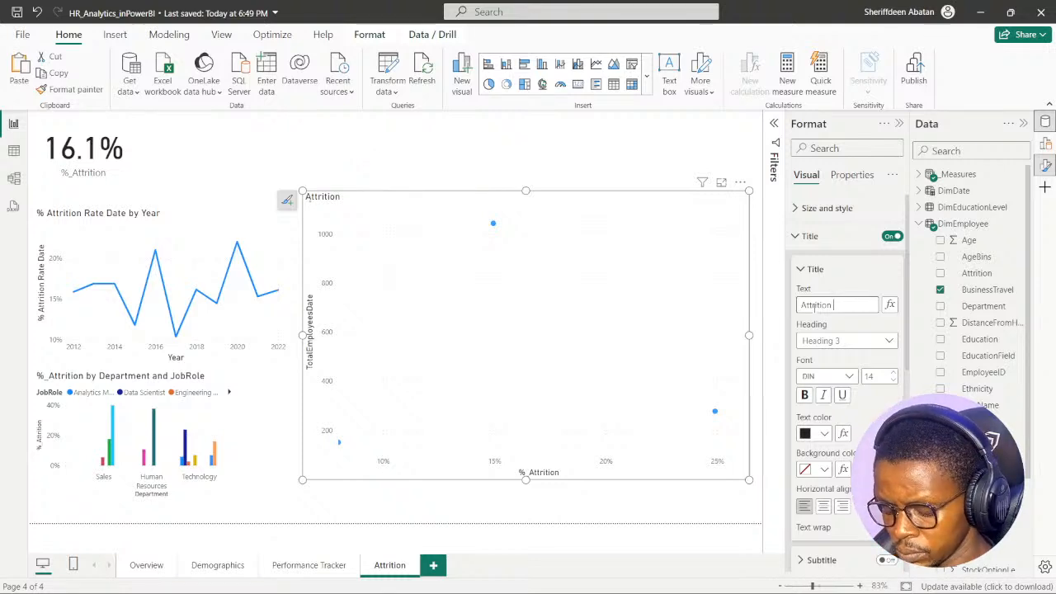
{"action": "type", "text": "by Travel f"}
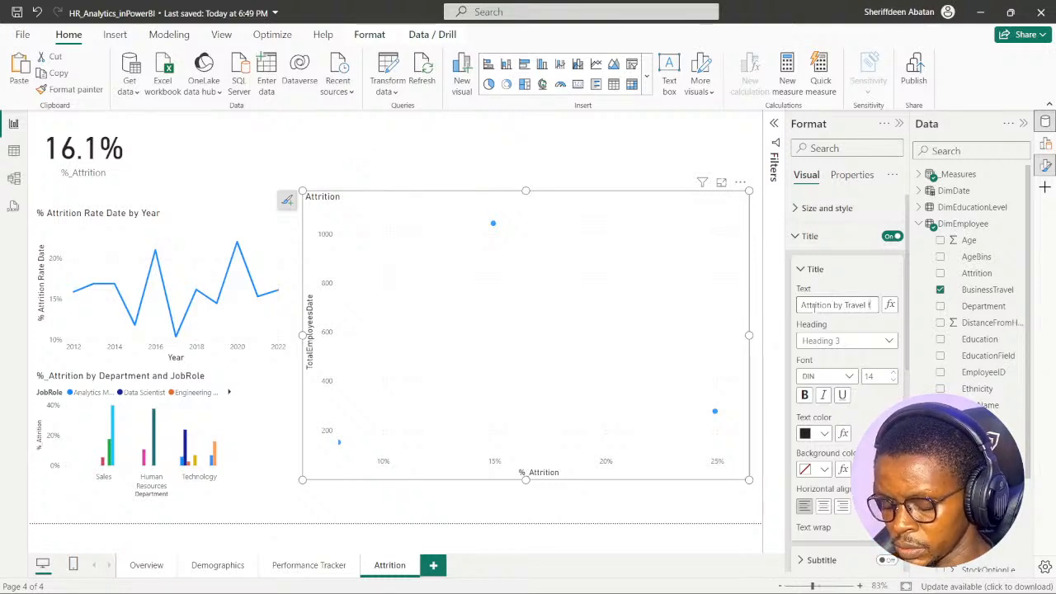
{"action": "type", "text": "requ"}
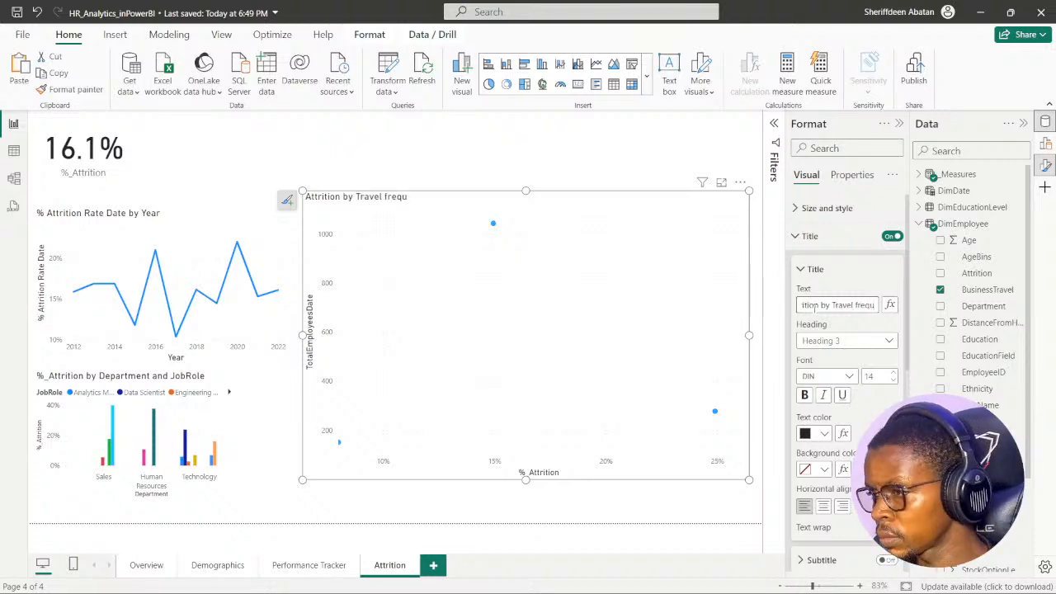
{"action": "type", "text": "en"}
{"action": "key", "text": "BackSpace"}
{"action": "key", "text": "BackSpace"}
{"action": "key", "text": "BackSpace"}
{"action": "key", "text": "BackSpace"}
{"action": "key", "text": "BackSpace"}
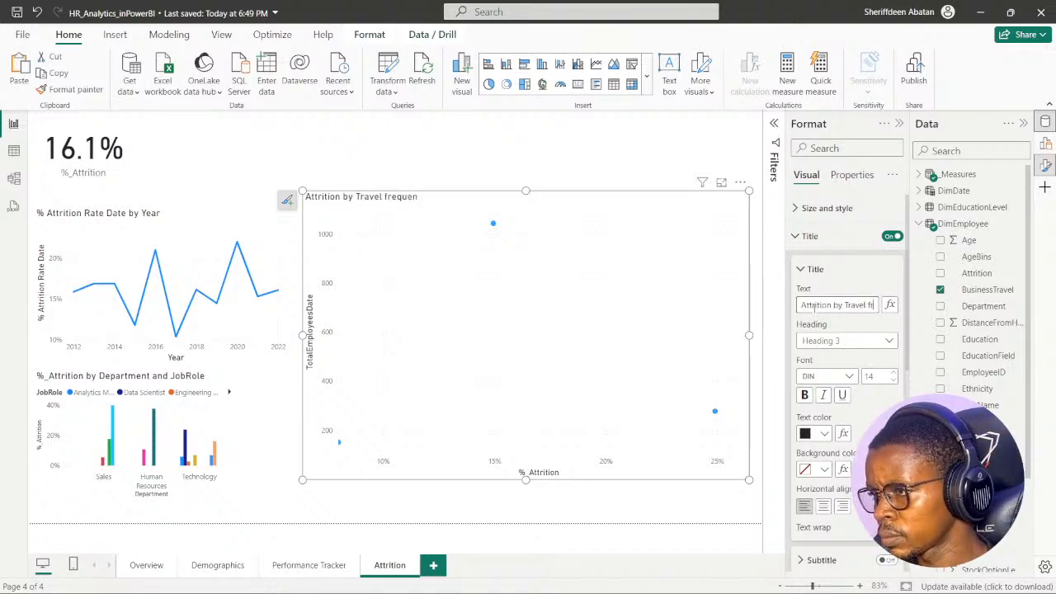
{"action": "type", "text": "Frequ"}
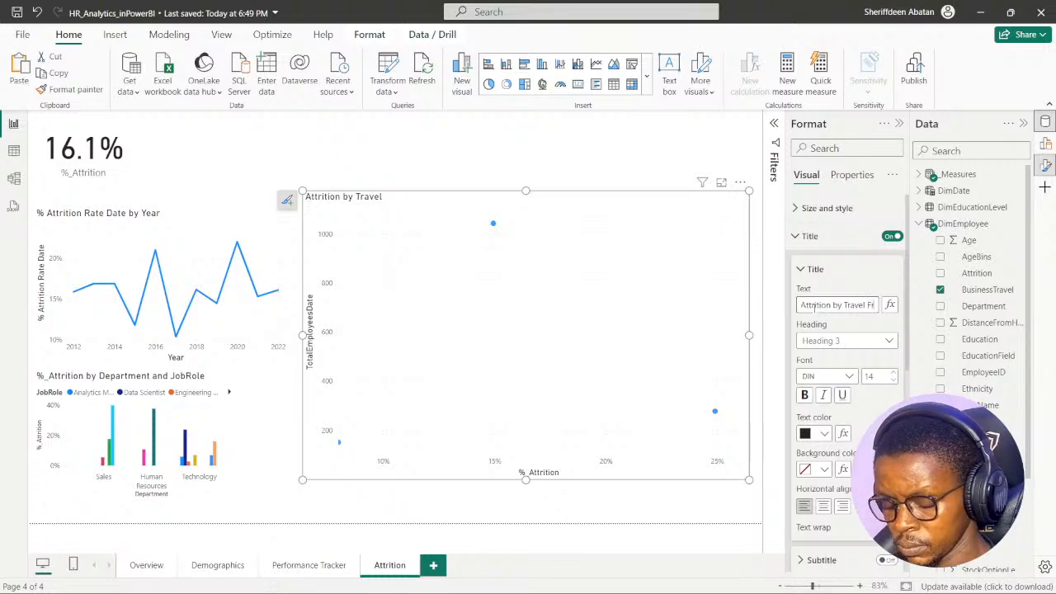
{"action": "type", "text": "ency"}
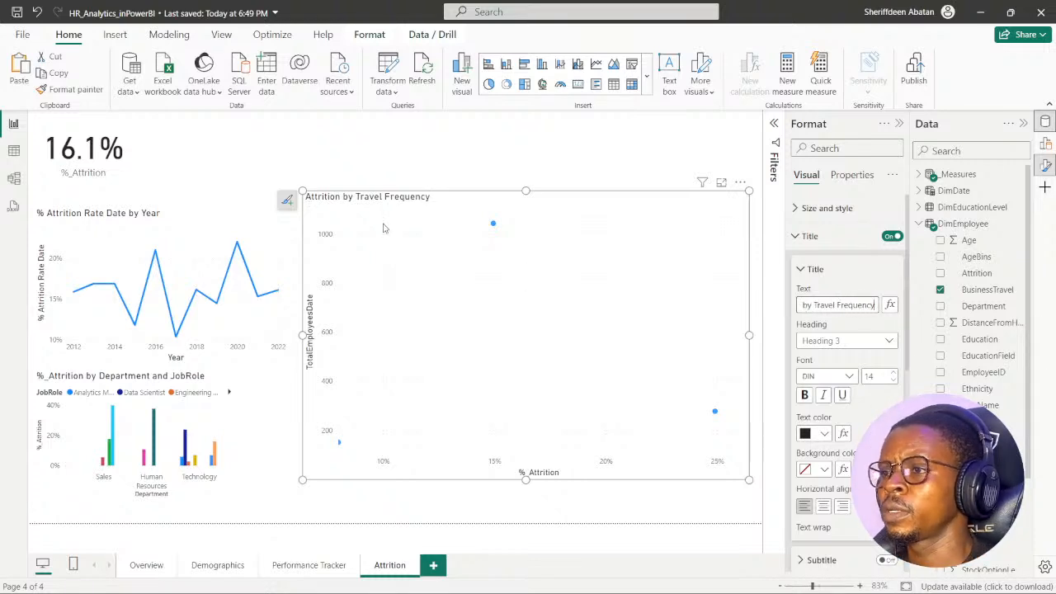
{"action": "left_click", "coordinate": [455, 165]}
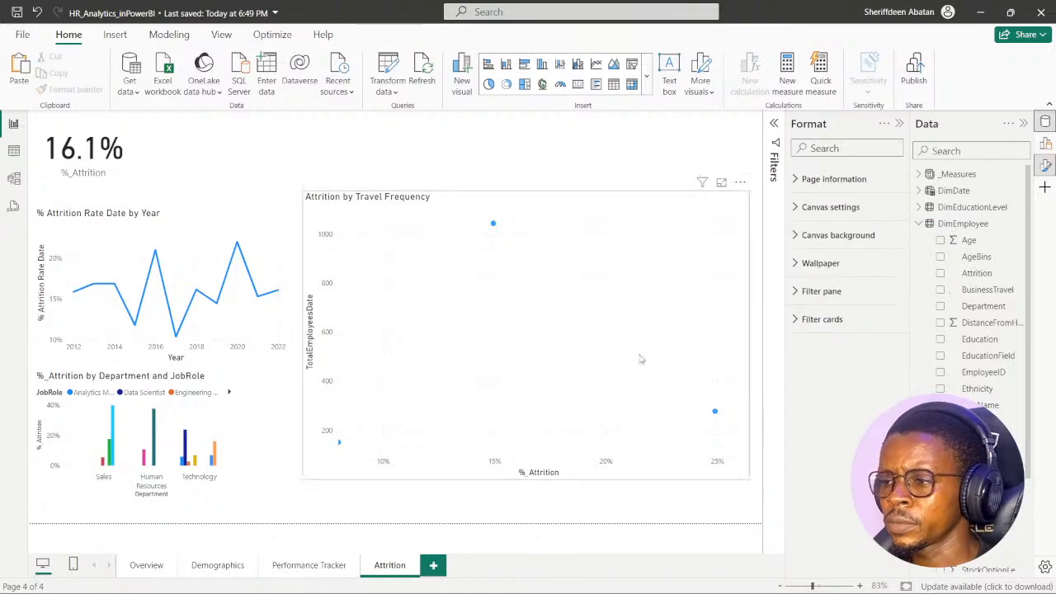
- Shrink the Attrition by Travel Frequency chart from its lower-right corner and shift it slightly up and to the right
{"action": "left_click", "coordinate": [693, 477]}
{"action": "left_click_drag", "start_coordinate": [749, 480], "coordinate": [653, 403]}
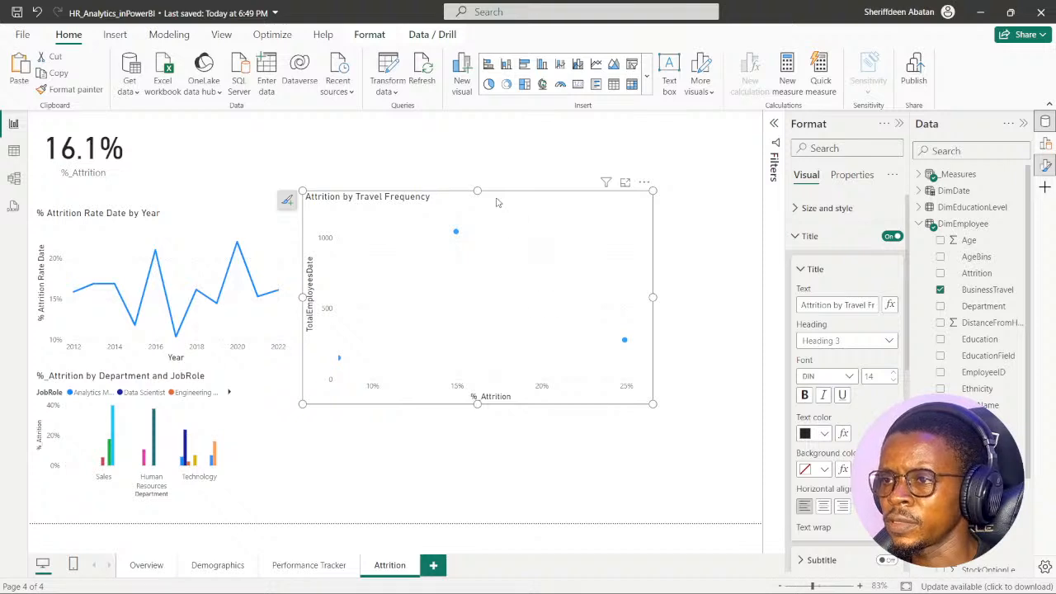
{"action": "left_click_drag", "start_coordinate": [497, 202], "coordinate": [547, 180]}
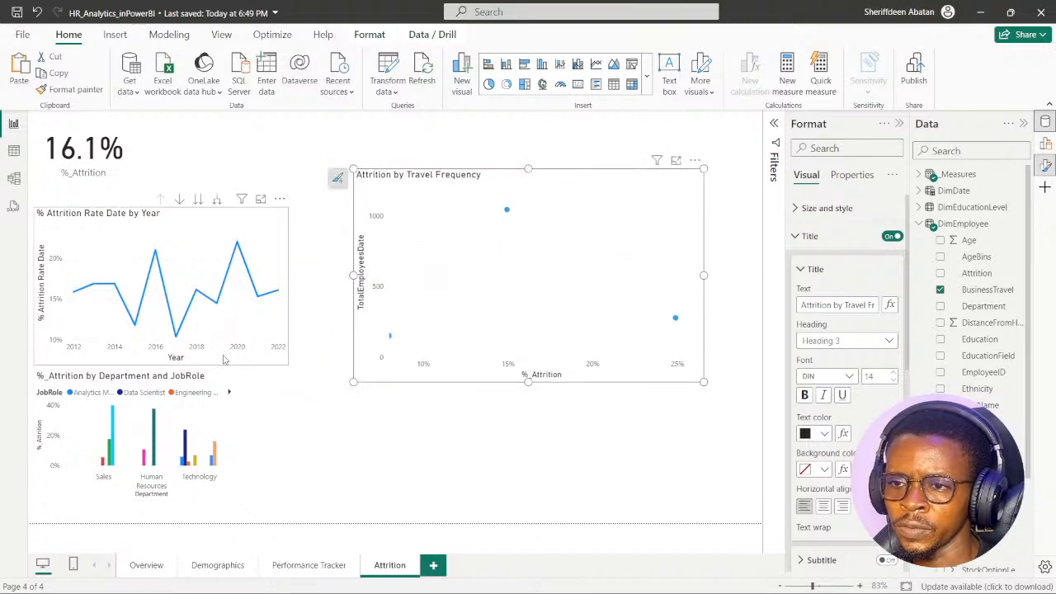
- Nudge the yearly attrition rate line chart up and widen it slightly, and move the travel frequency chart to the page's top edge
{"action": "left_click", "coordinate": [187, 216]}
{"action": "left_click_drag", "start_coordinate": [187, 216], "coordinate": [193, 206]}
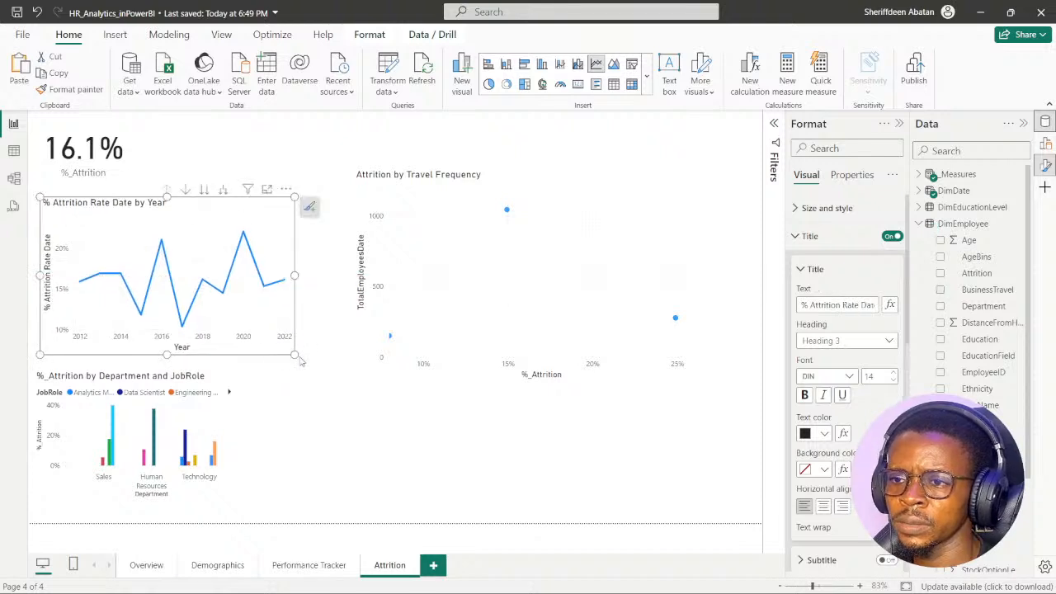
{"action": "left_click_drag", "start_coordinate": [296, 356], "coordinate": [317, 355]}
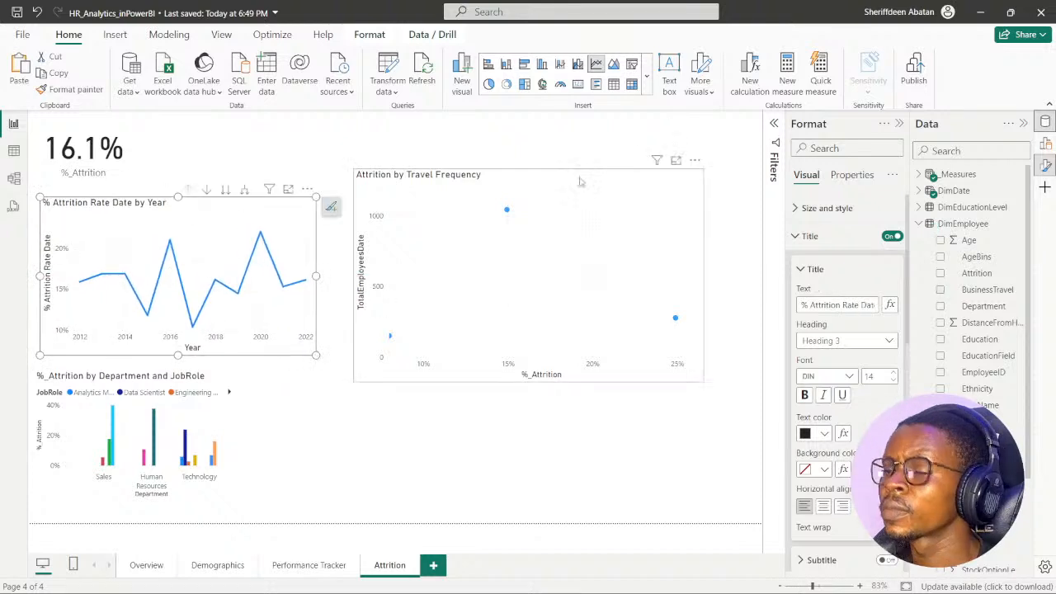
{"action": "left_click_drag", "start_coordinate": [557, 183], "coordinate": [542, 131]}
{"action": "left_click", "coordinate": [459, 415]}
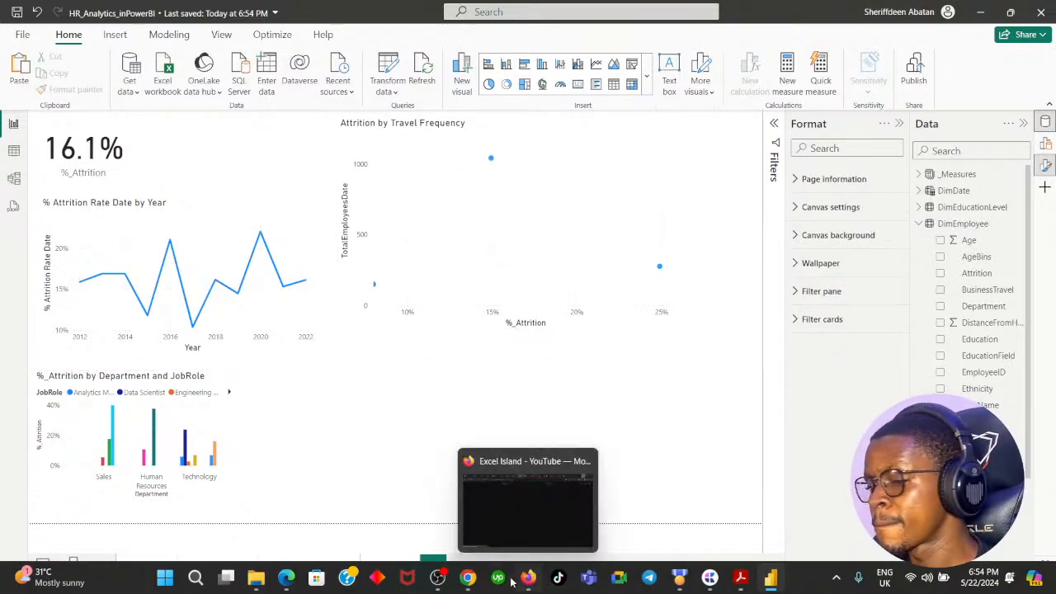
- Reread the overtime instruction in the DataCamp exercise, then search the report's data fields for "over" and clear the search
{"action": "left_click", "coordinate": [468, 581]}
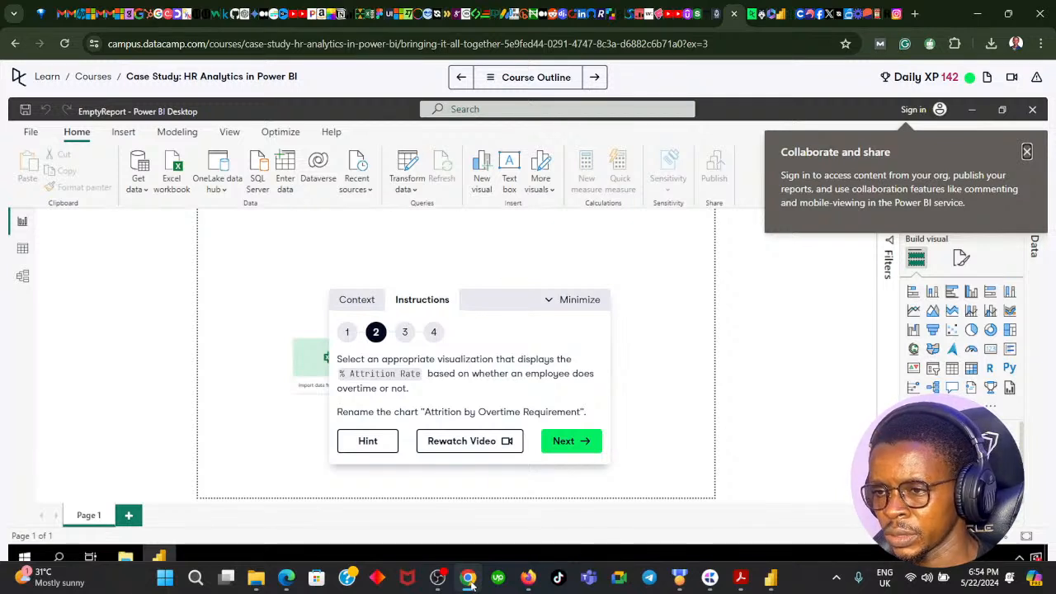
{"action": "left_click", "coordinate": [468, 579]}
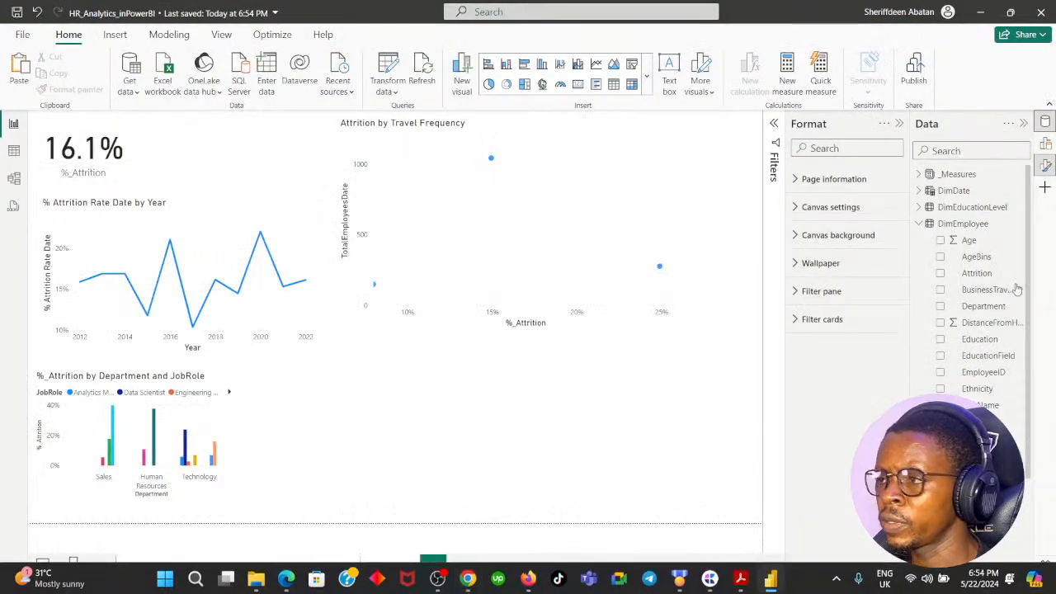
{"action": "left_click", "coordinate": [975, 148]}
{"action": "type", "text": "og"}
{"action": "key", "text": "BackSpace"}
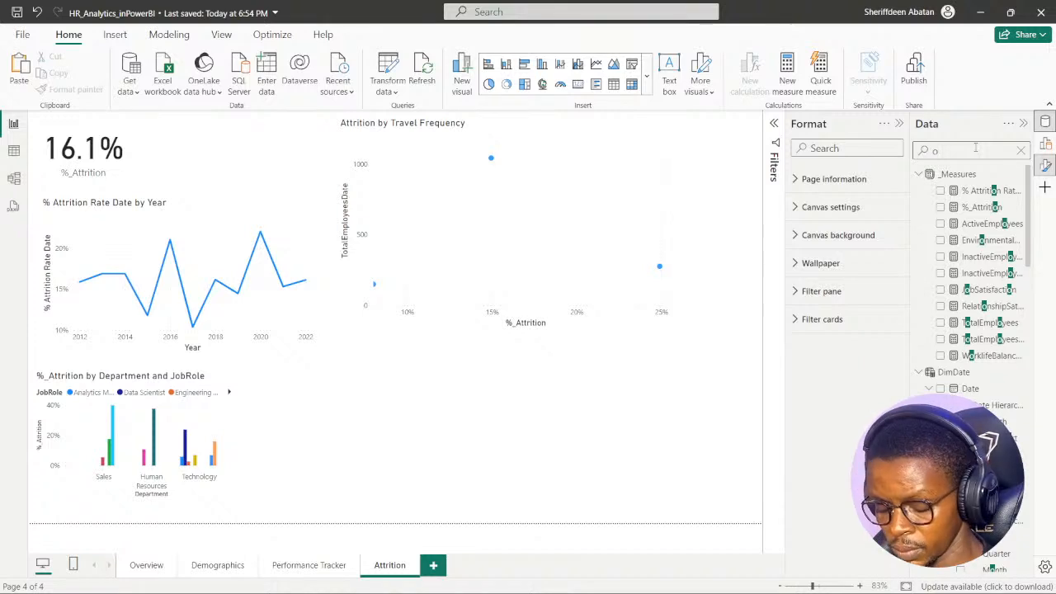
{"action": "type", "text": "ver"}
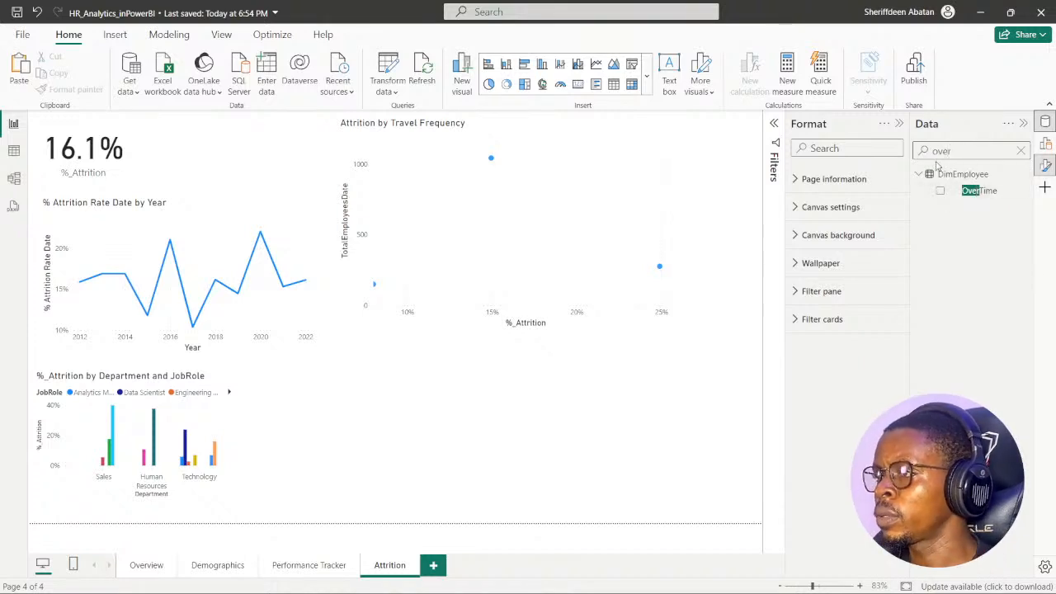
{"action": "left_click", "coordinate": [1021, 152]}
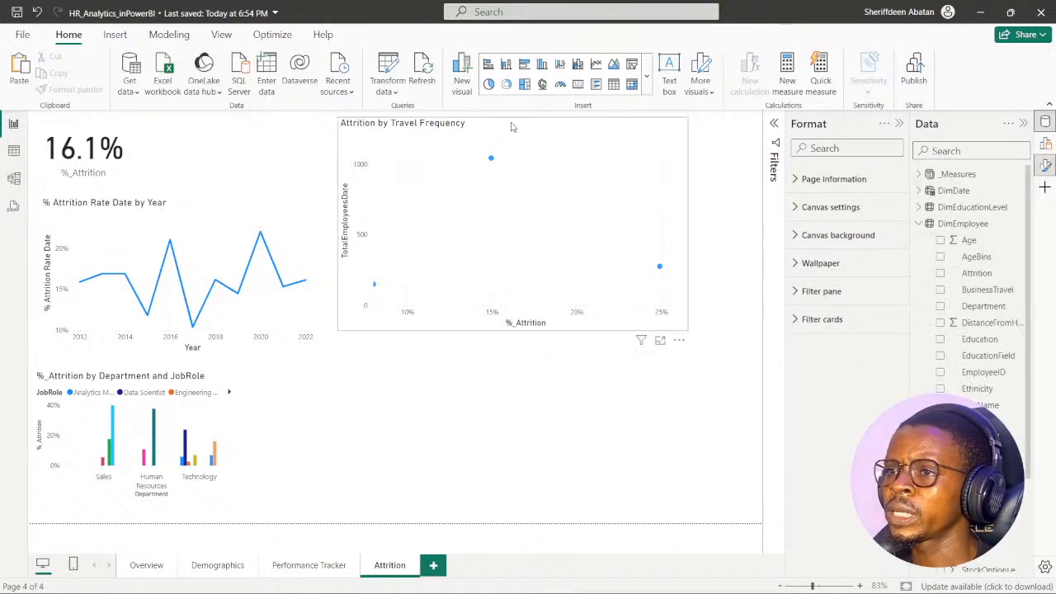
- Reduce the Attrition by Travel Frequency chart further and move it up and left, closer to the attrition rate card
{"action": "left_click", "coordinate": [499, 145]}
{"action": "left_click_drag", "start_coordinate": [674, 350], "coordinate": [608, 283]}
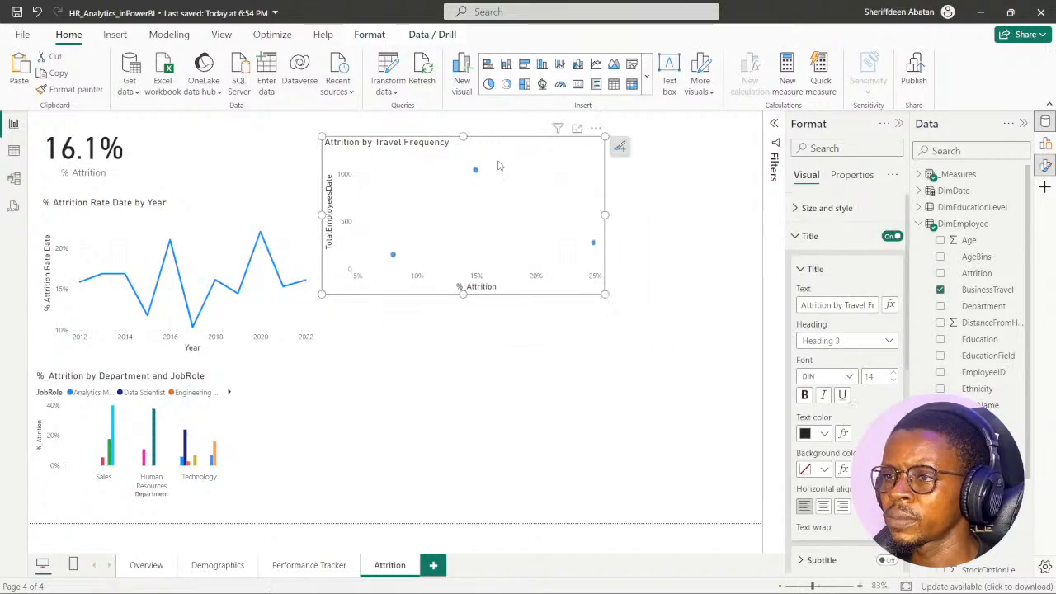
{"action": "left_click_drag", "start_coordinate": [495, 147], "coordinate": [438, 130]}
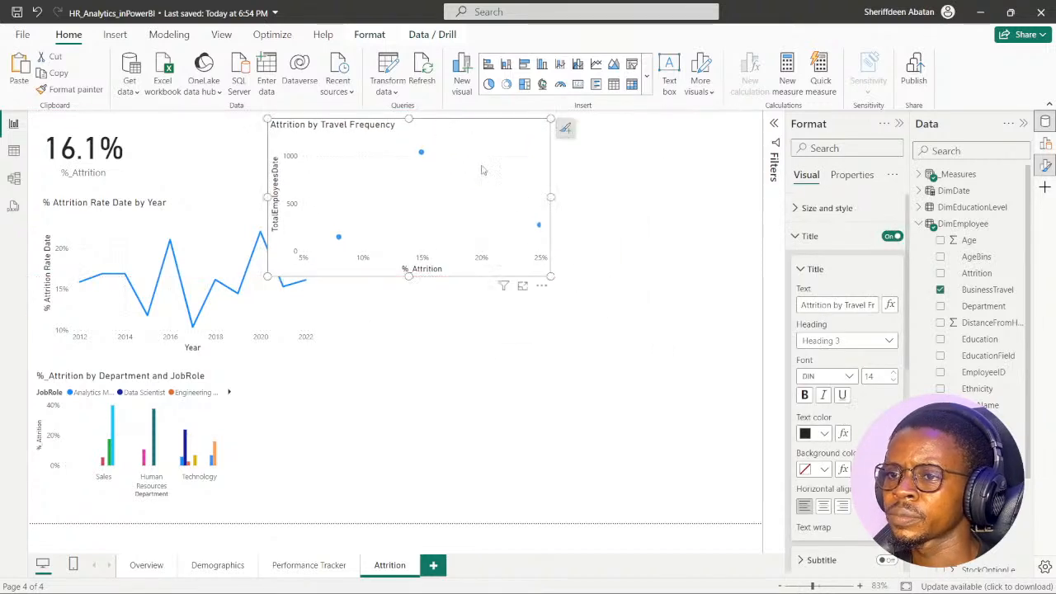
{"action": "left_click", "coordinate": [189, 210]}
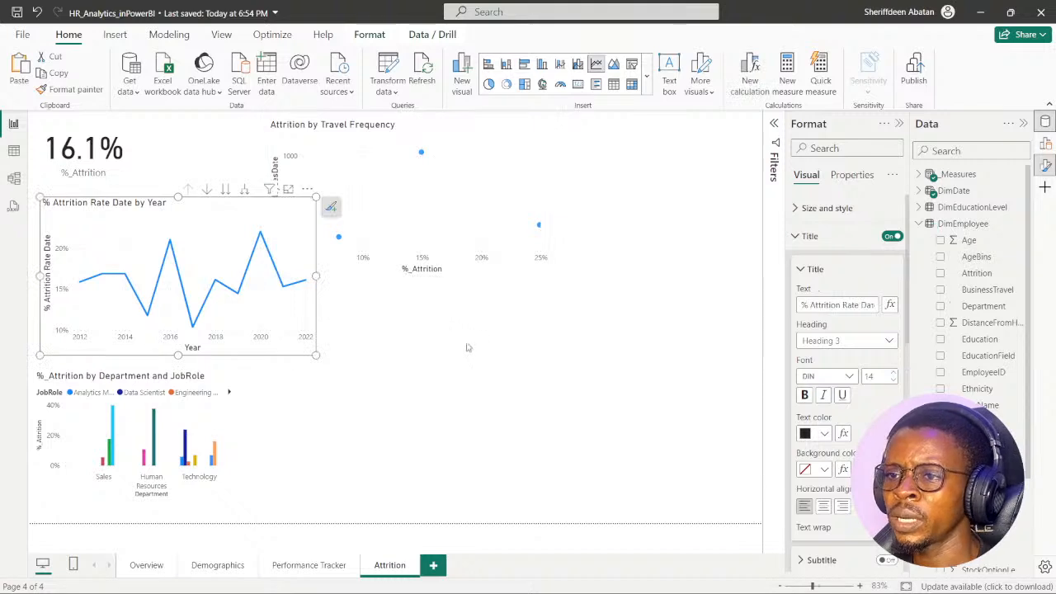
{"action": "left_click", "coordinate": [454, 334]}
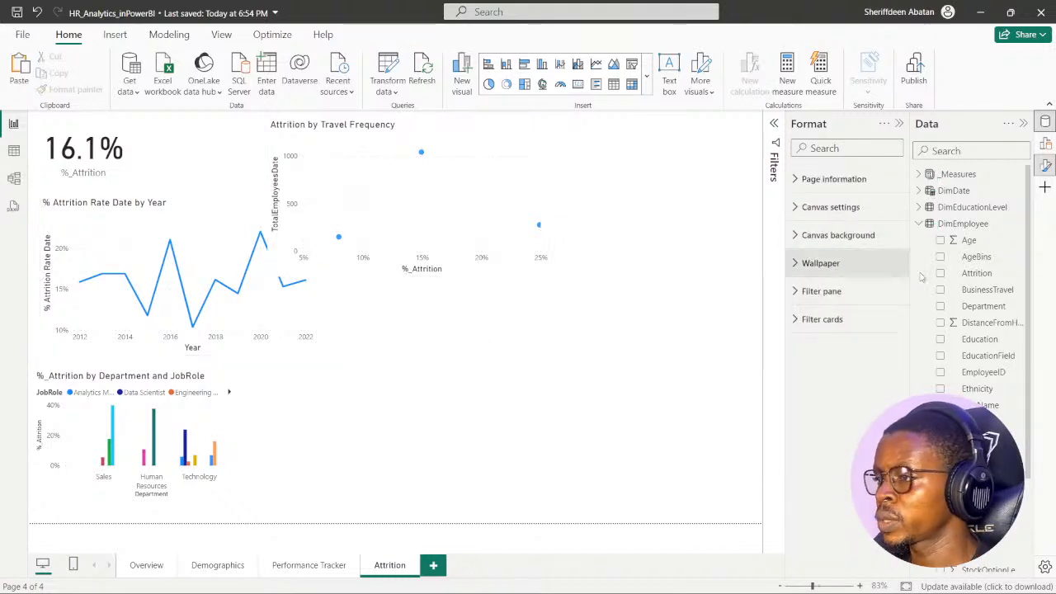
- Add a new visual with the %_Attrition measure and place it below the travel frequency chart
{"action": "left_click", "coordinate": [919, 224]}
{"action": "left_click", "coordinate": [920, 174]}
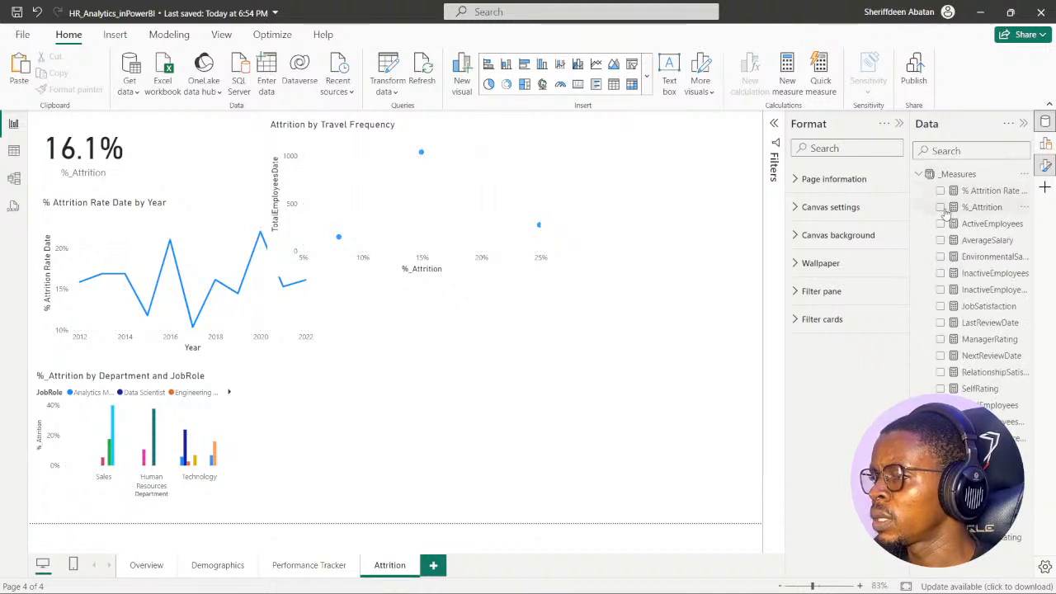
{"action": "left_click", "coordinate": [940, 208]}
{"action": "left_click_drag", "start_coordinate": [733, 178], "coordinate": [590, 357]}
{"action": "left_click", "coordinate": [918, 175]}
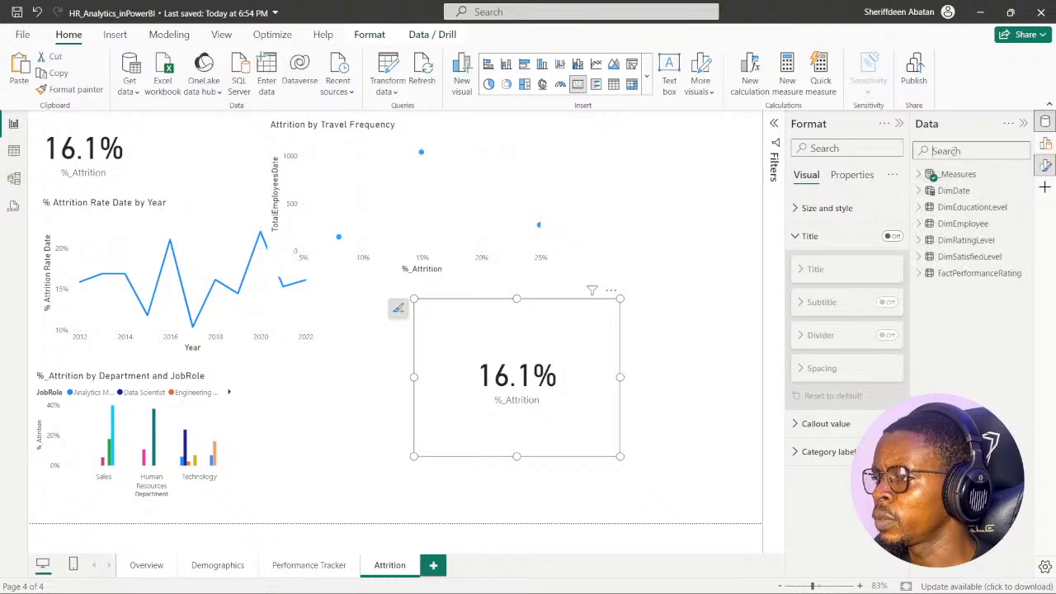
- Add the OverTime field to the new %_Attrition visual, enlarge the resulting bar chart, and clear the field search
{"action": "left_click", "coordinate": [933, 151]}
{"action": "type", "text": "over"}
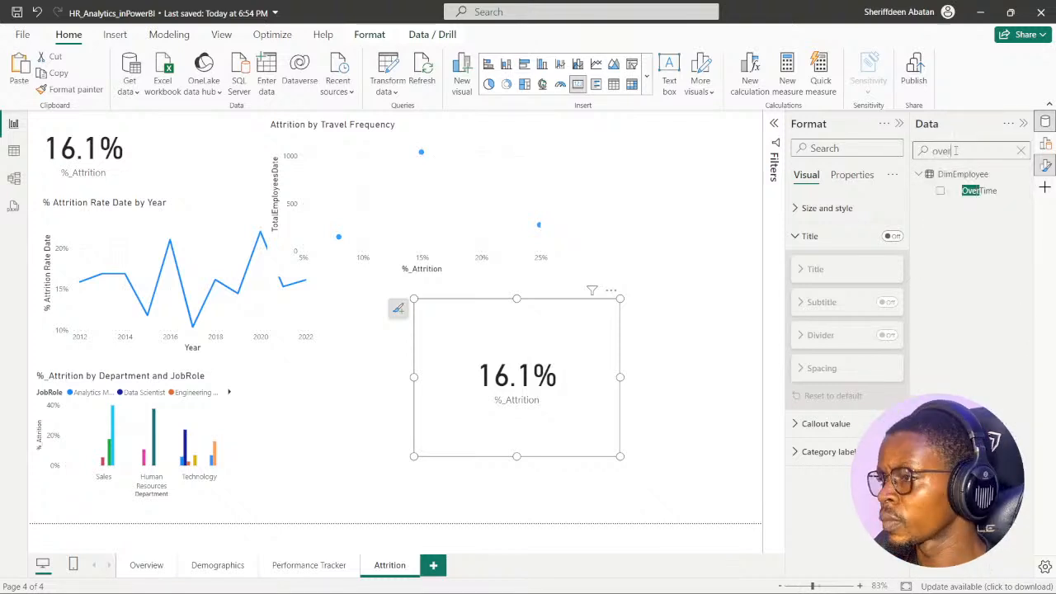
{"action": "left_click", "coordinate": [939, 190]}
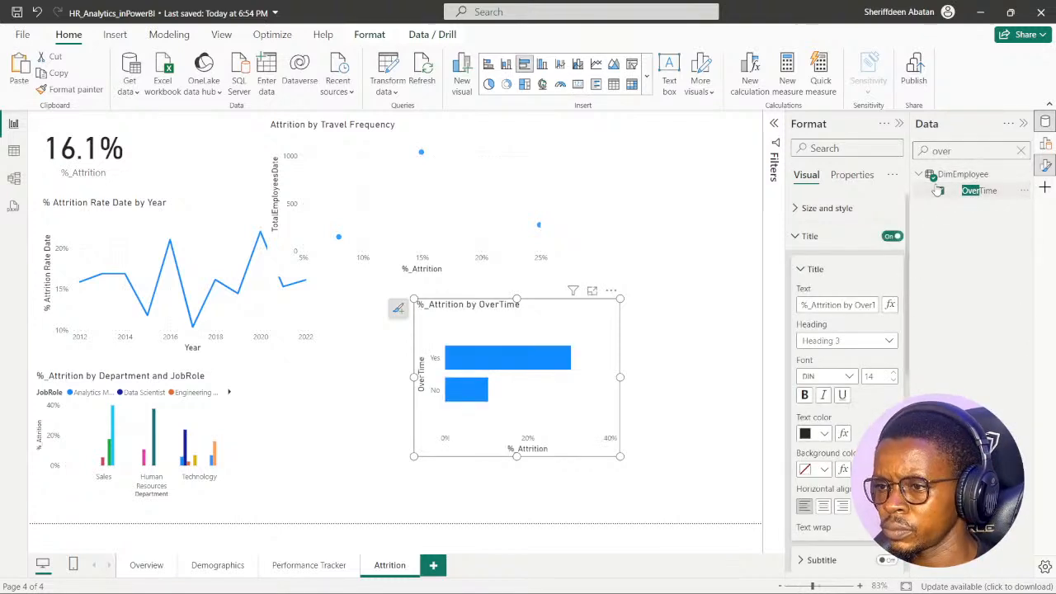
{"action": "left_click_drag", "start_coordinate": [621, 459], "coordinate": [713, 481]}
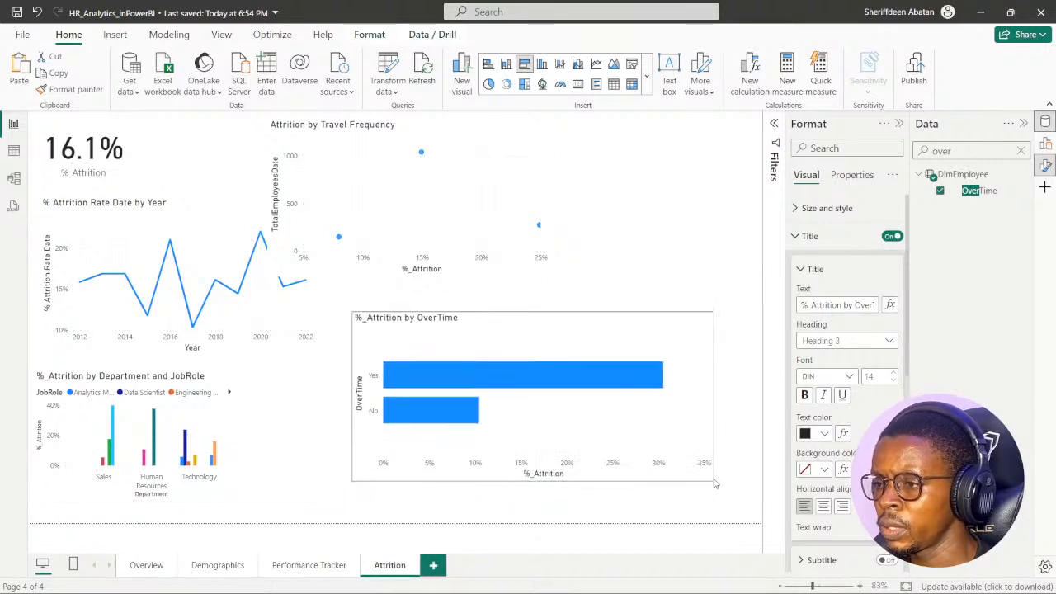
{"action": "left_click", "coordinate": [1021, 151]}
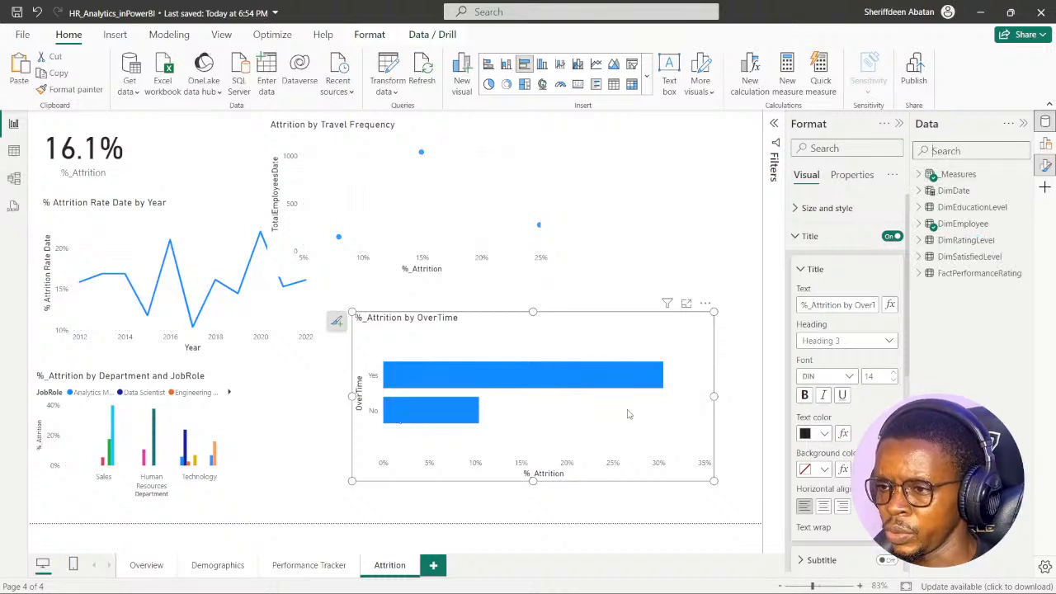
- Enlarge the overtime bar chart further below the travel frequency chart and inspect the attrition values of its Yes and No bars
{"action": "left_click_drag", "start_coordinate": [352, 312], "coordinate": [330, 277]}
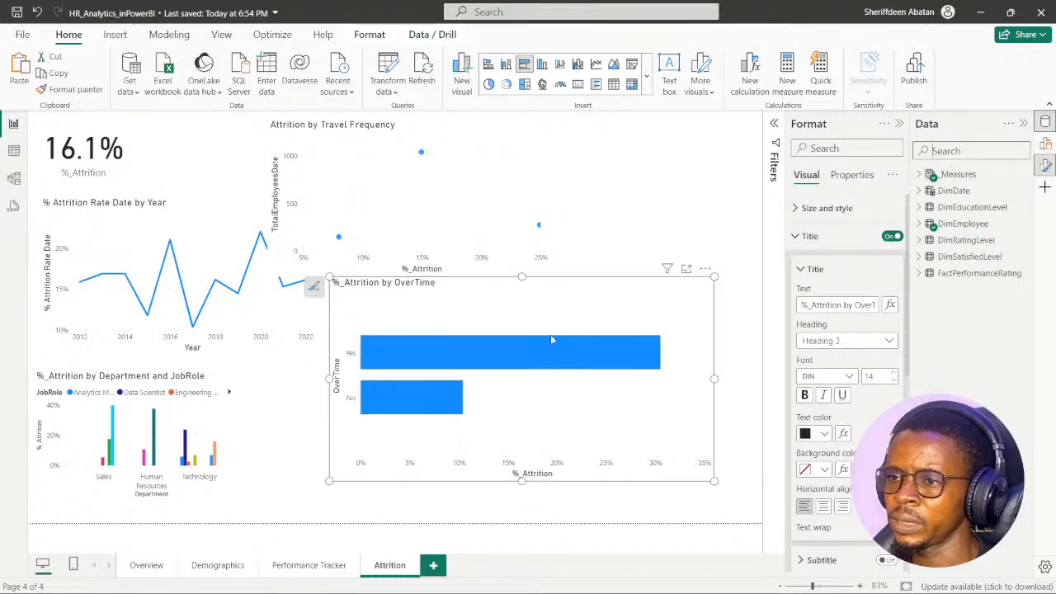
{"action": "left_click_drag", "start_coordinate": [564, 292], "coordinate": [561, 311]}
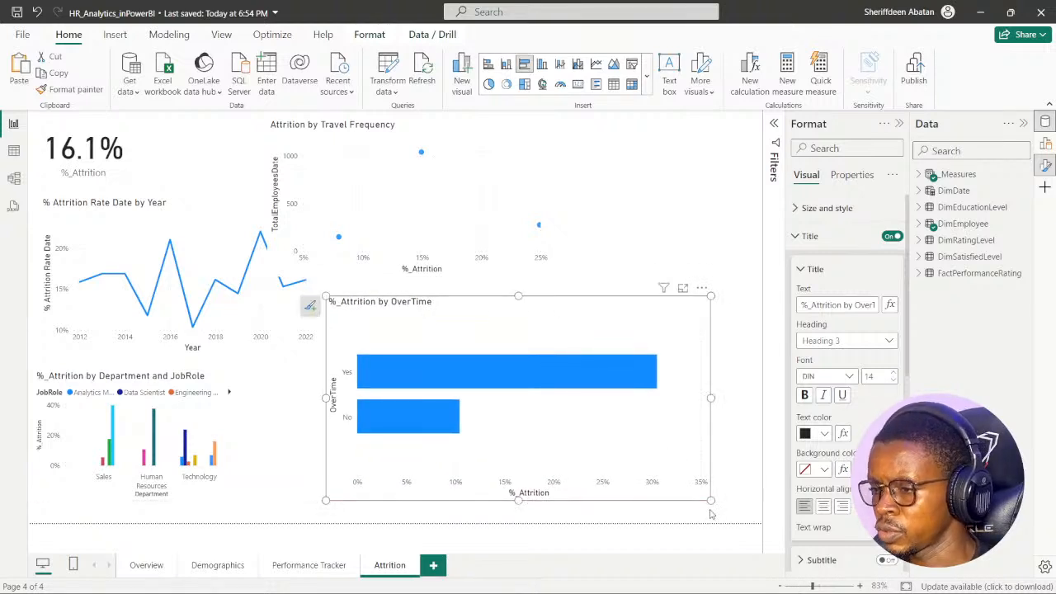
{"action": "left_click_drag", "start_coordinate": [711, 500], "coordinate": [718, 504]}
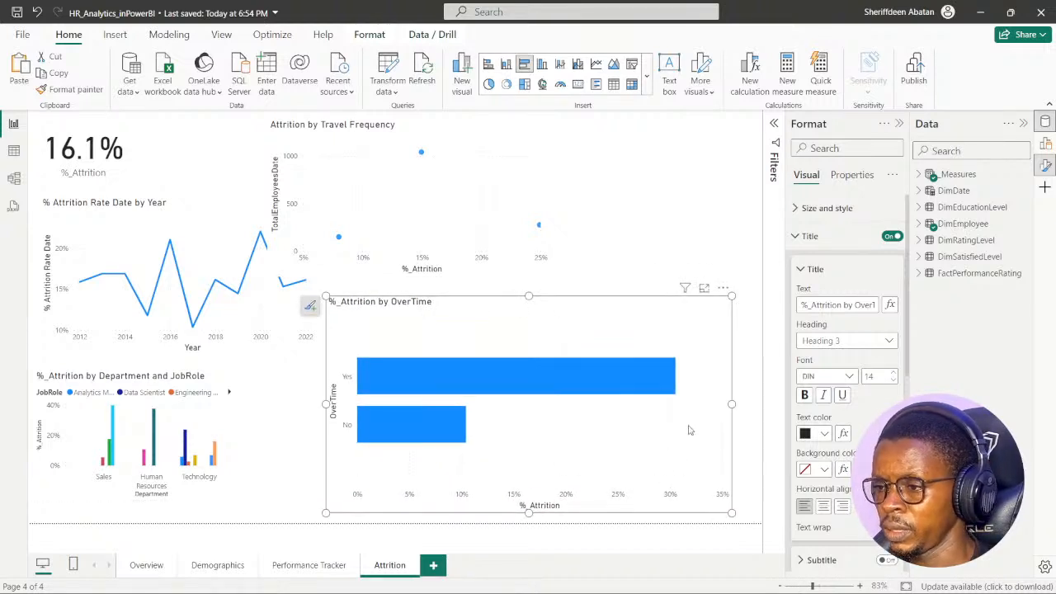
{"action": "mouse_move", "coordinate": [653, 381]}
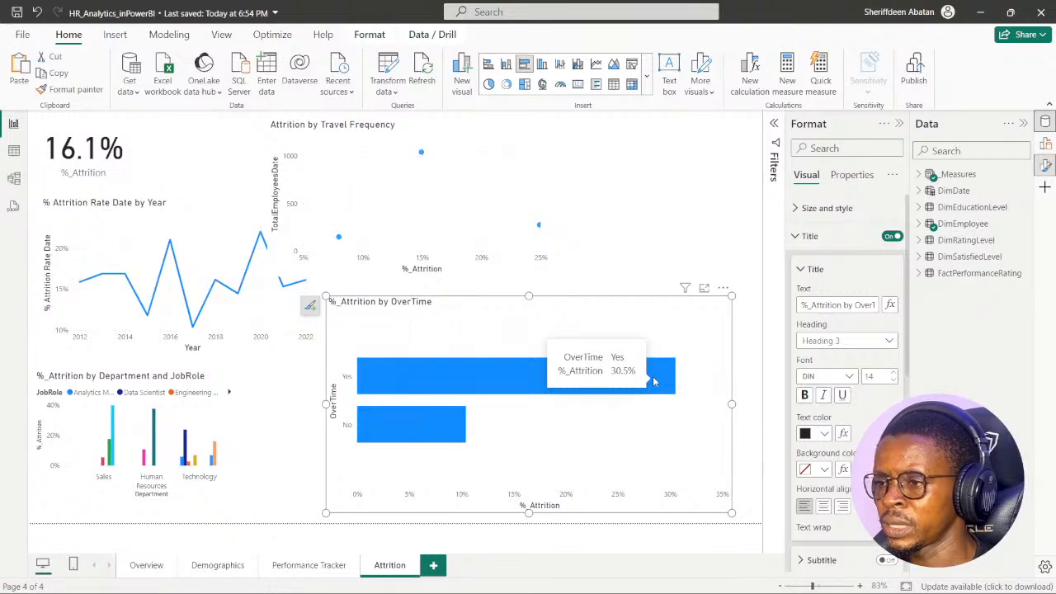
{"action": "mouse_move", "coordinate": [411, 426]}
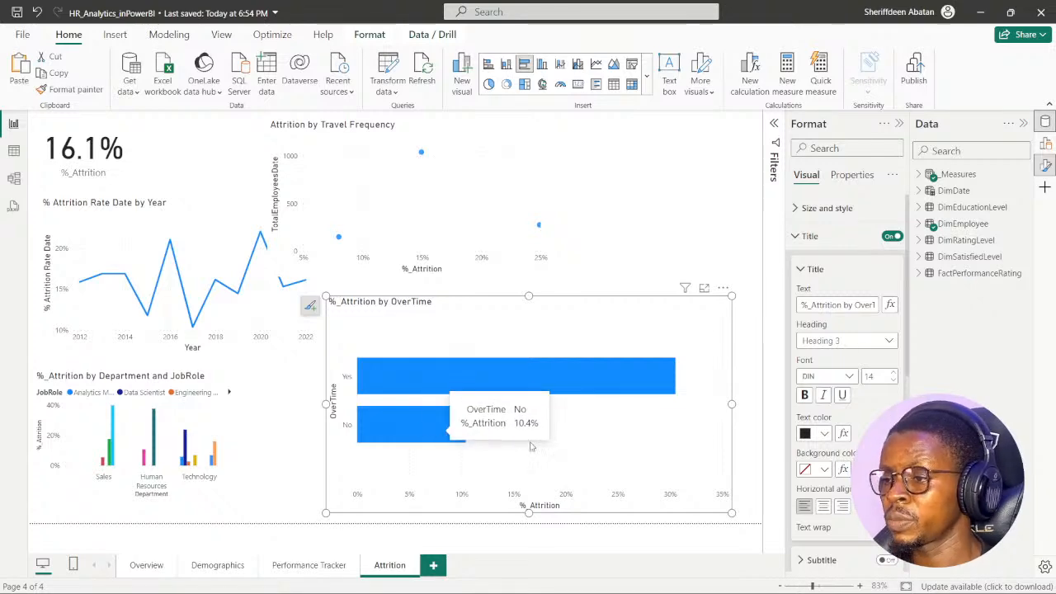
- Check the chart name required by the DataCamp exercise and retitle the overtime chart "Attrition by Over Time Requirement"
{"action": "left_click", "coordinate": [468, 578]}
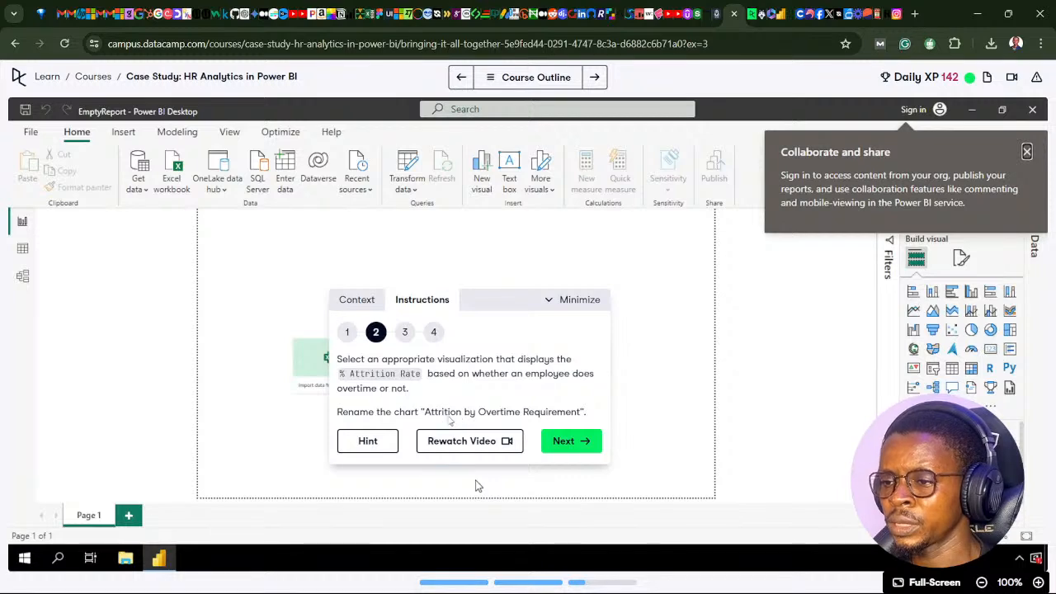
{"action": "left_click", "coordinate": [468, 577]}
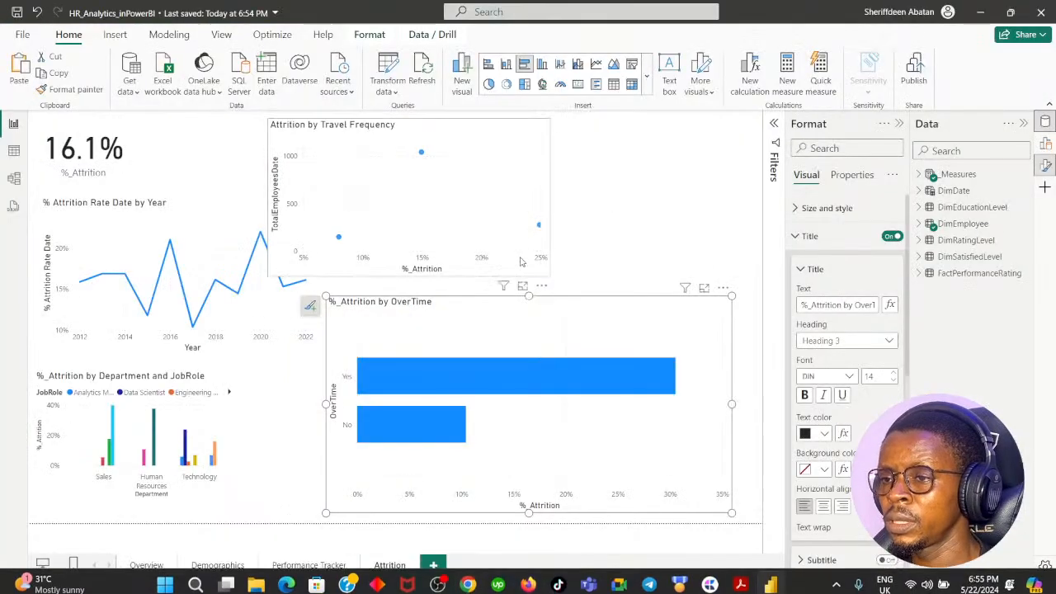
{"action": "left_click", "coordinate": [812, 304]}
{"action": "key", "text": "BackSpace"}
{"action": "key", "text": "BackSpace"}
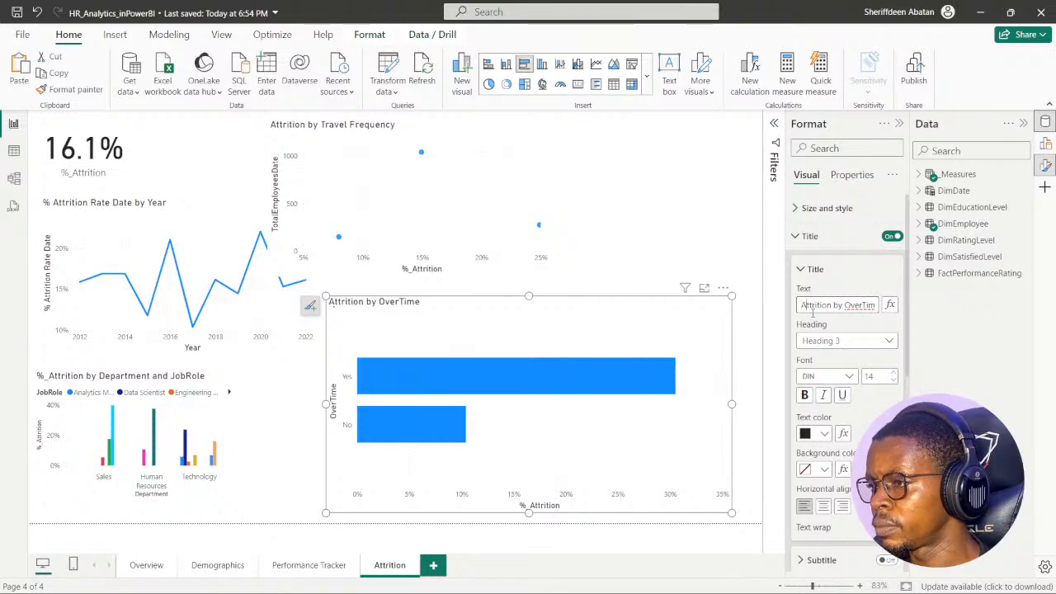
{"action": "key", "text": "Right"}
{"action": "key", "text": "Right"}
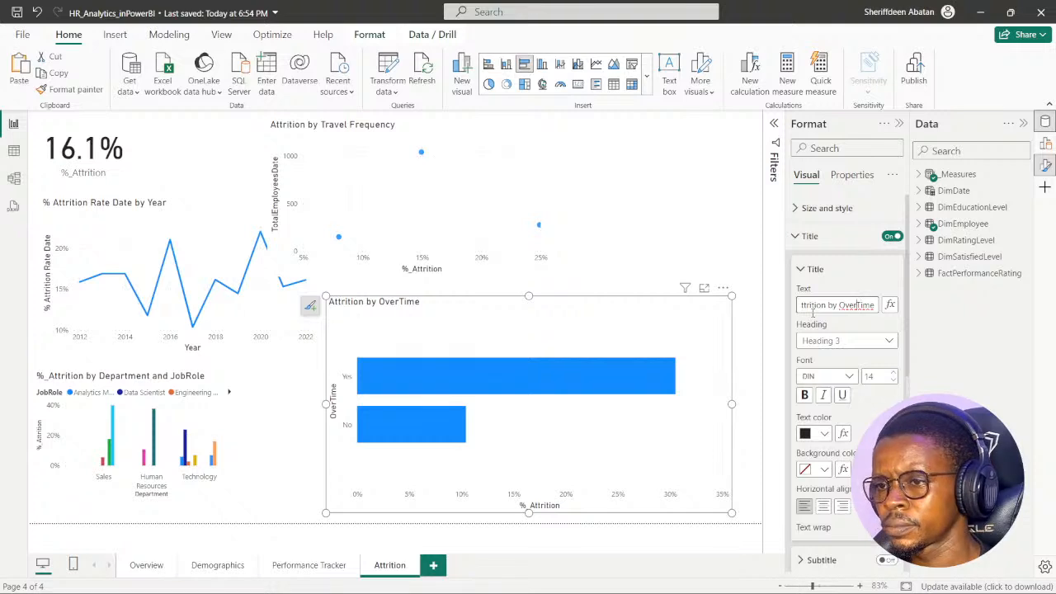
{"action": "key", "text": "Right"}
{"action": "key", "text": "Right"}
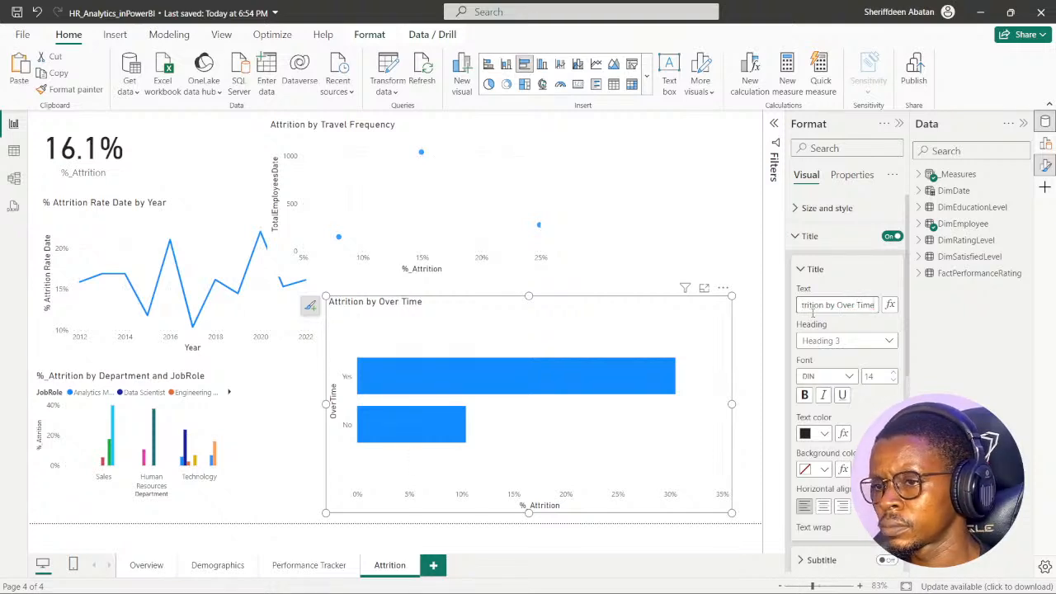
{"action": "type", "text": "Req"}
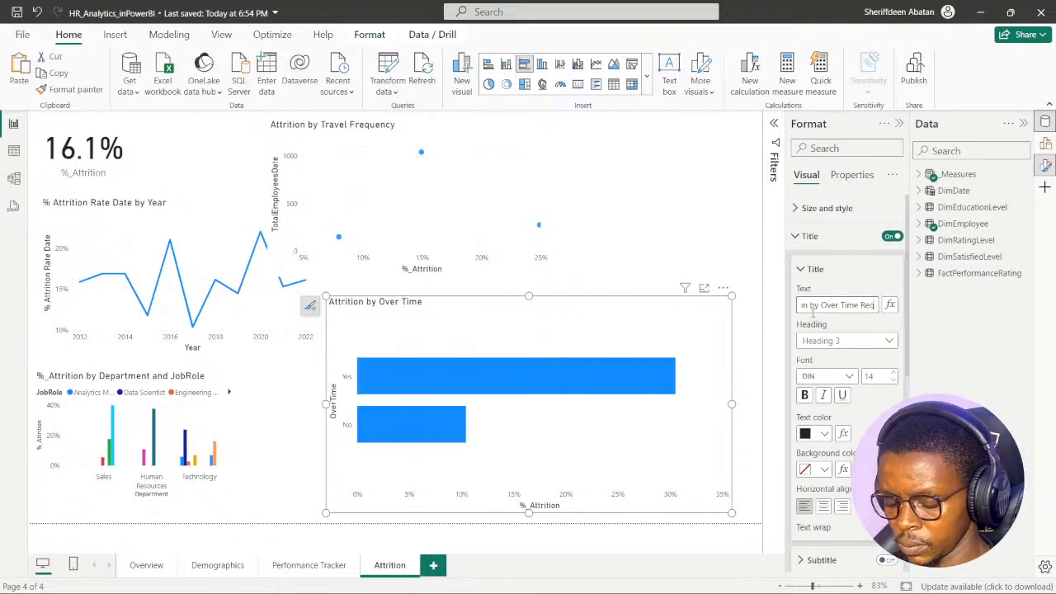
{"action": "type", "text": "uirement"}
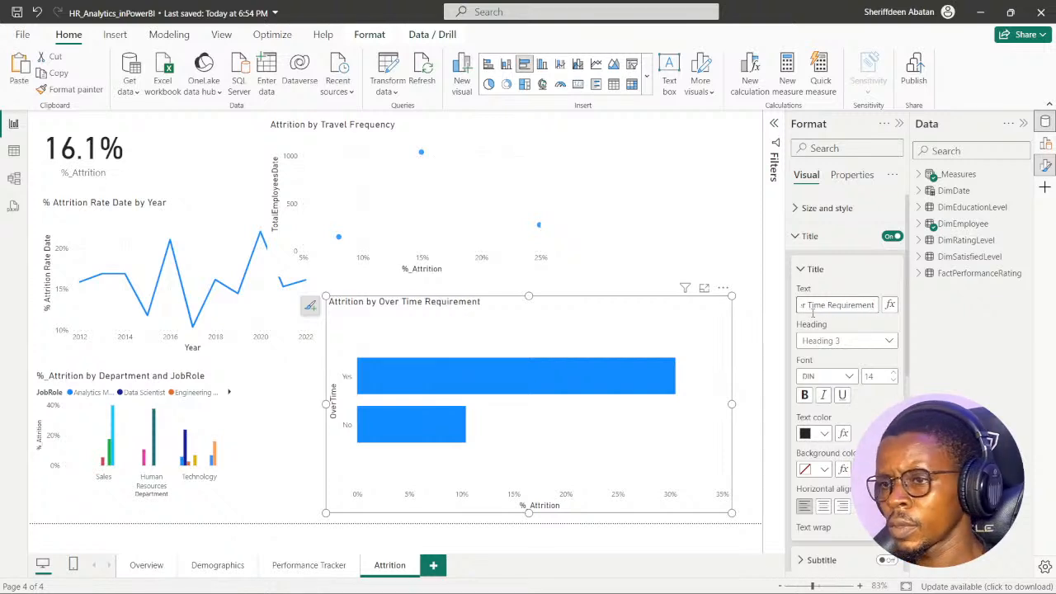
{"action": "left_click", "coordinate": [702, 241]}
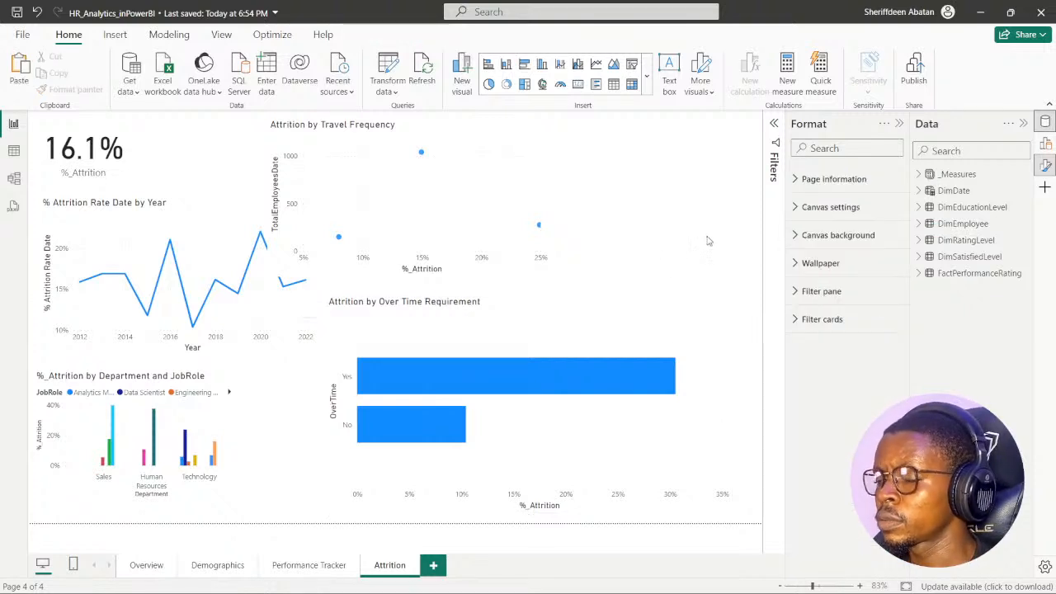
- Switch to the DataCamp exercise and advance to instruction 3 about attrition by years working at Atlas Labs
{"action": "left_click", "coordinate": [576, 302]}
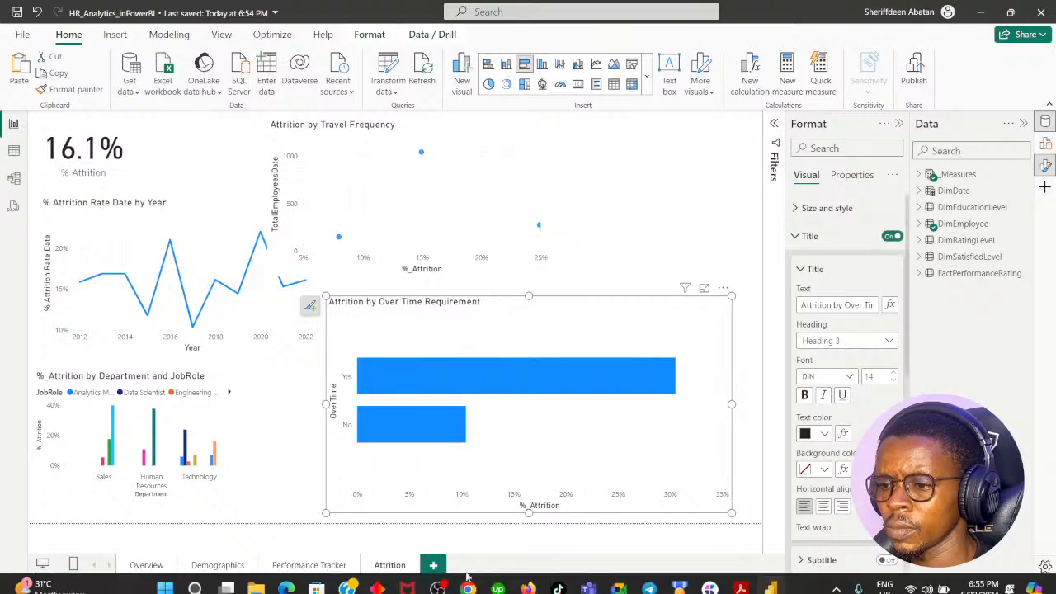
{"action": "left_click", "coordinate": [468, 578]}
{"action": "left_click", "coordinate": [565, 446]}
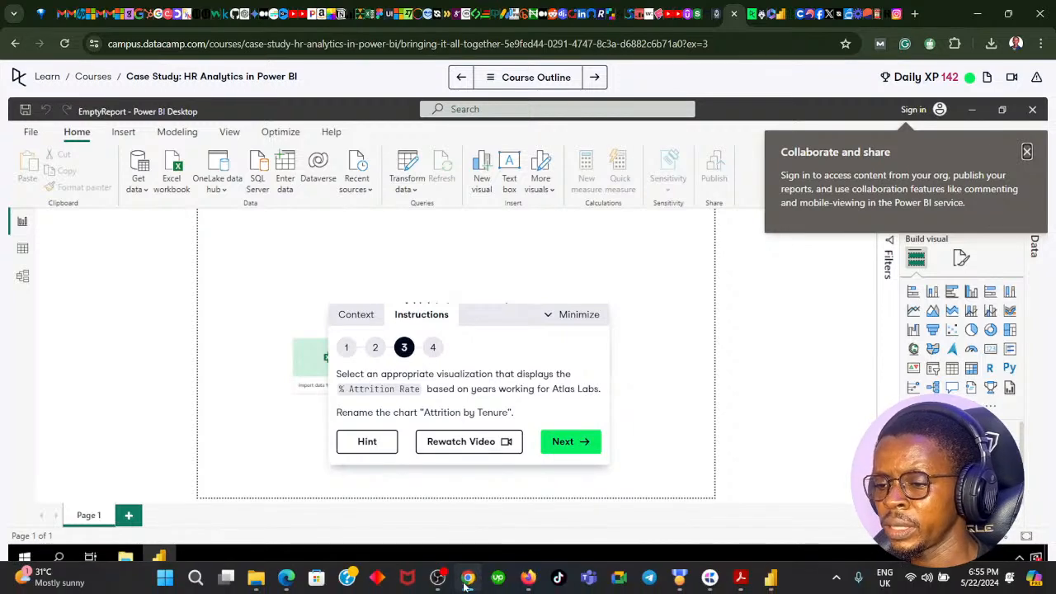
- Return to Power BI, shrink the overtime chart, and place it beside the travel frequency chart along the page's top edge
{"action": "left_click", "coordinate": [736, 580]}
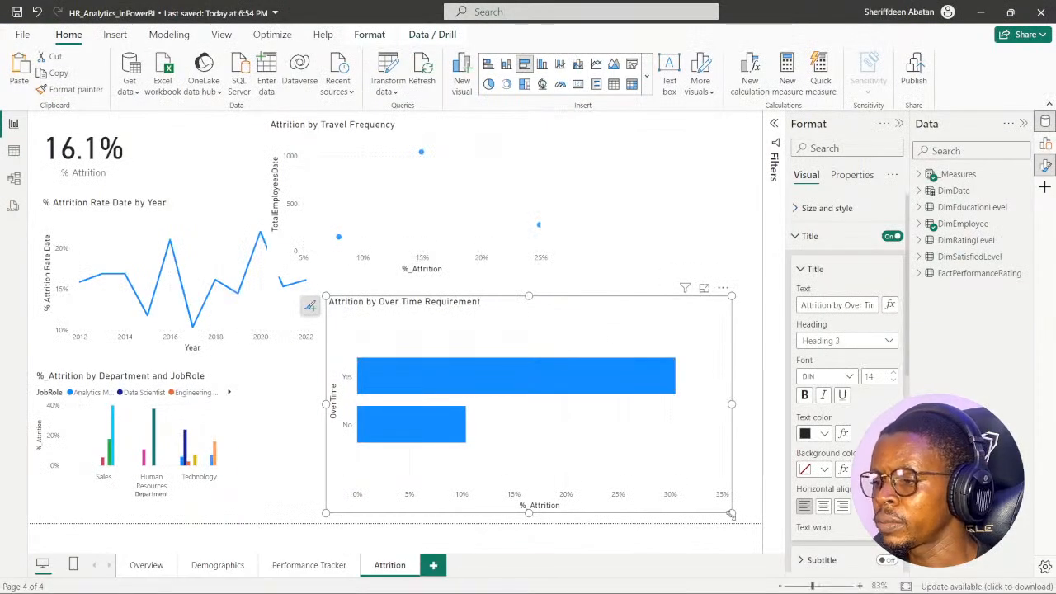
{"action": "left_click_drag", "start_coordinate": [731, 513], "coordinate": [525, 455]}
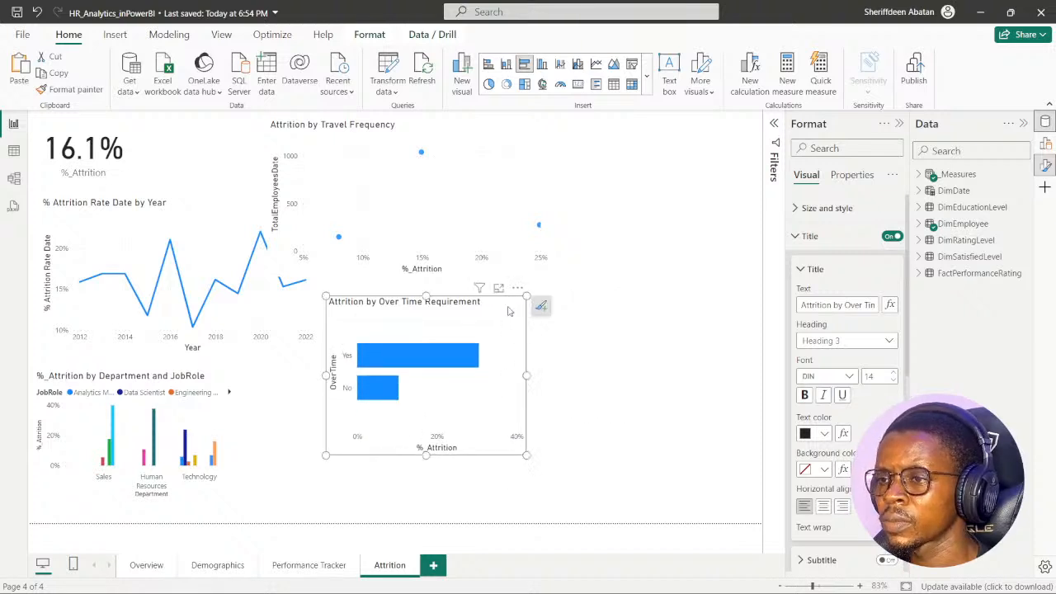
{"action": "left_click_drag", "start_coordinate": [509, 311], "coordinate": [744, 135]}
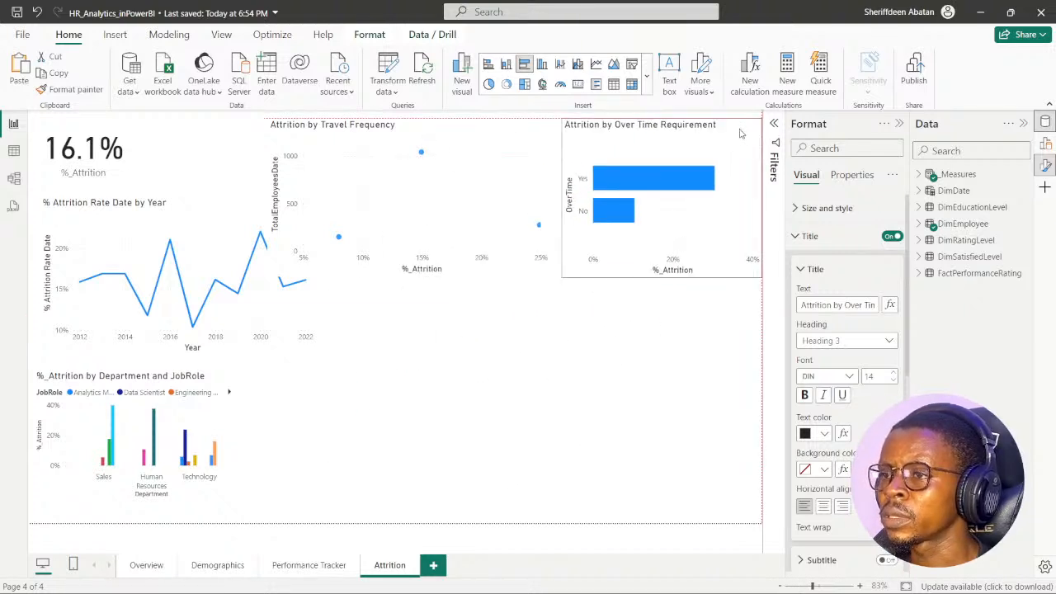
- Add a new visual with the %_Attrition measure in the empty area of the Attrition page and collapse the _Measures table
{"action": "left_click", "coordinate": [514, 380]}
{"action": "left_click", "coordinate": [920, 174]}
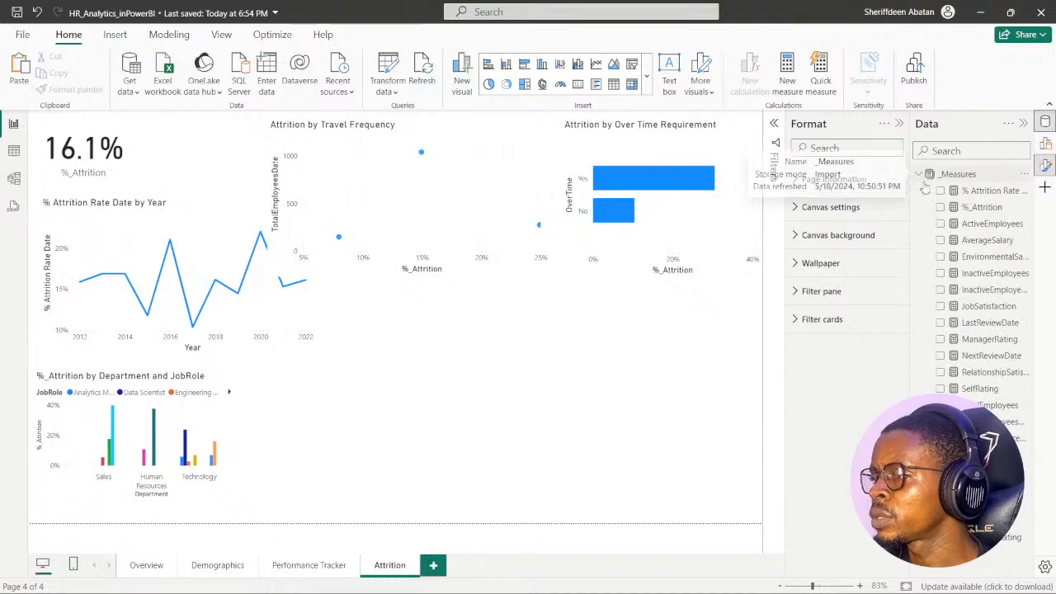
{"action": "left_click", "coordinate": [941, 208]}
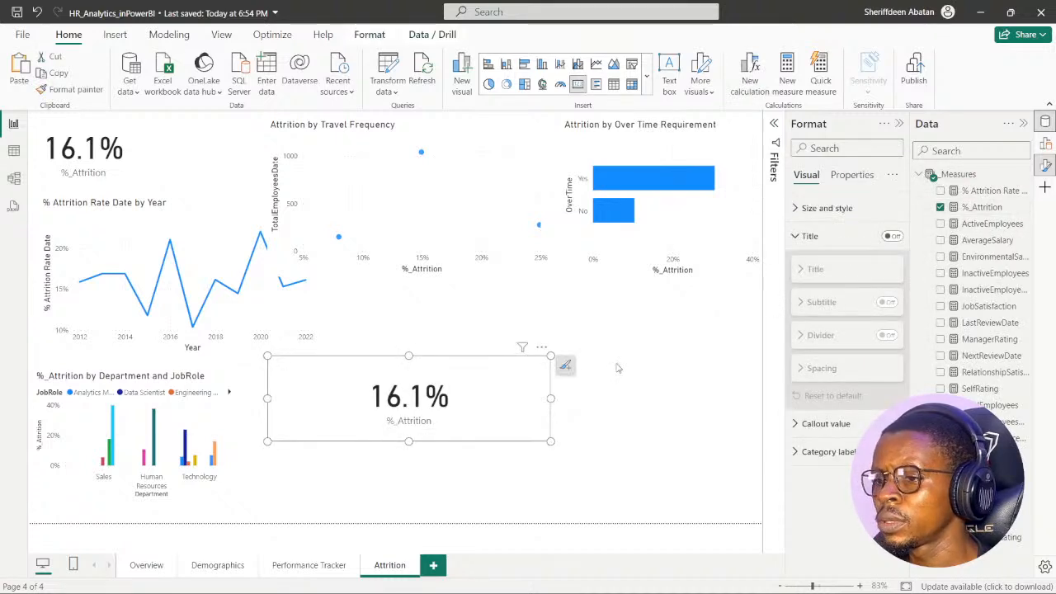
{"action": "left_click", "coordinate": [919, 175]}
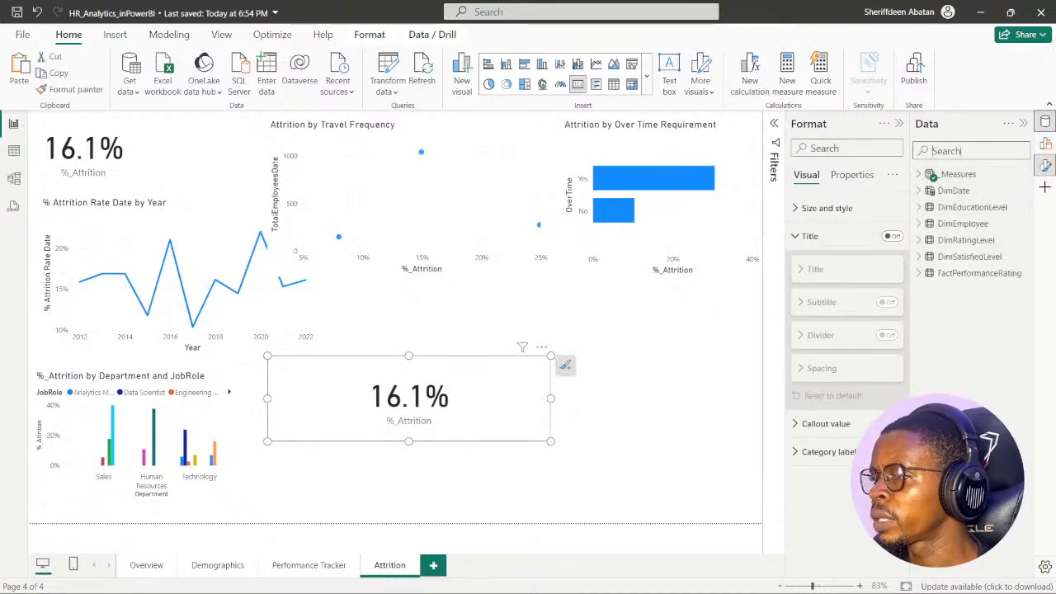
- Search the data fields for a tenure-related column with "te" and "year", and clear the search
{"action": "left_click", "coordinate": [958, 150]}
{"action": "type", "text": "t"}
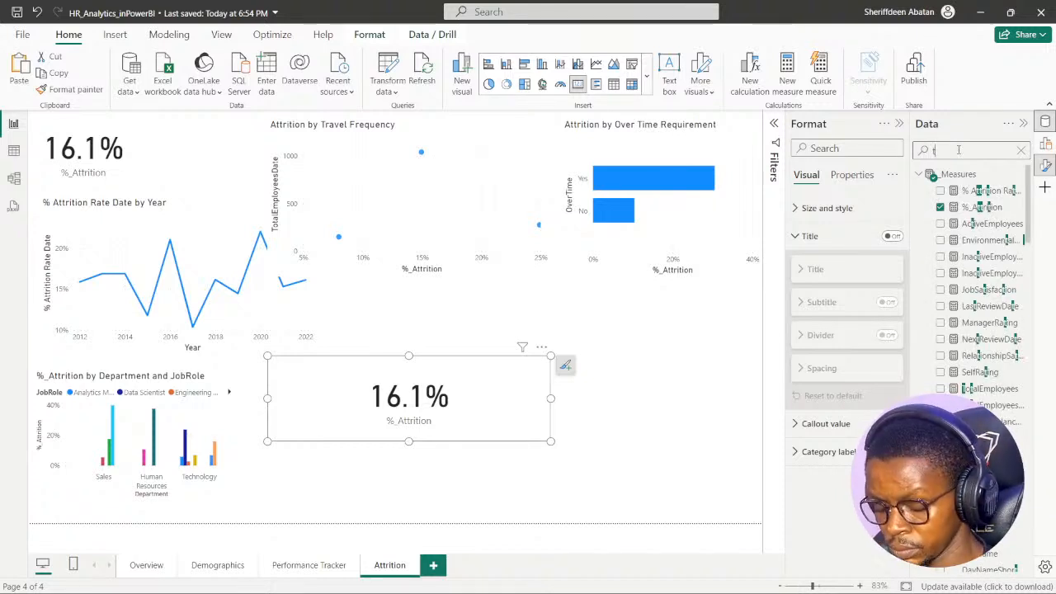
{"action": "type", "text": "iN"}
{"action": "key", "text": "BackSpace"}
{"action": "key", "text": "BackSpace"}
{"action": "key", "text": "BackSpace"}
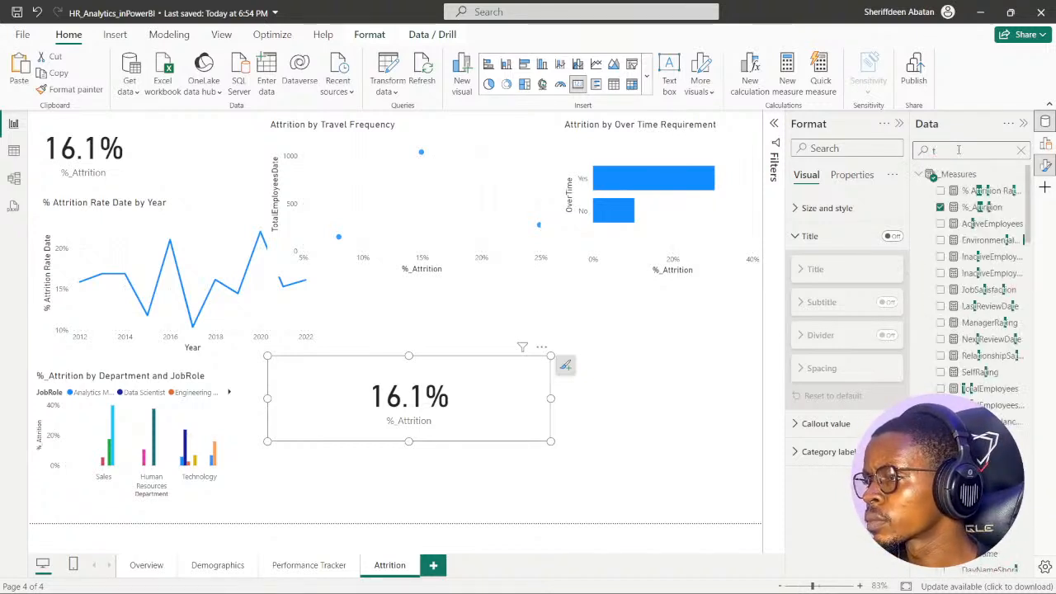
{"action": "type", "text": "te"}
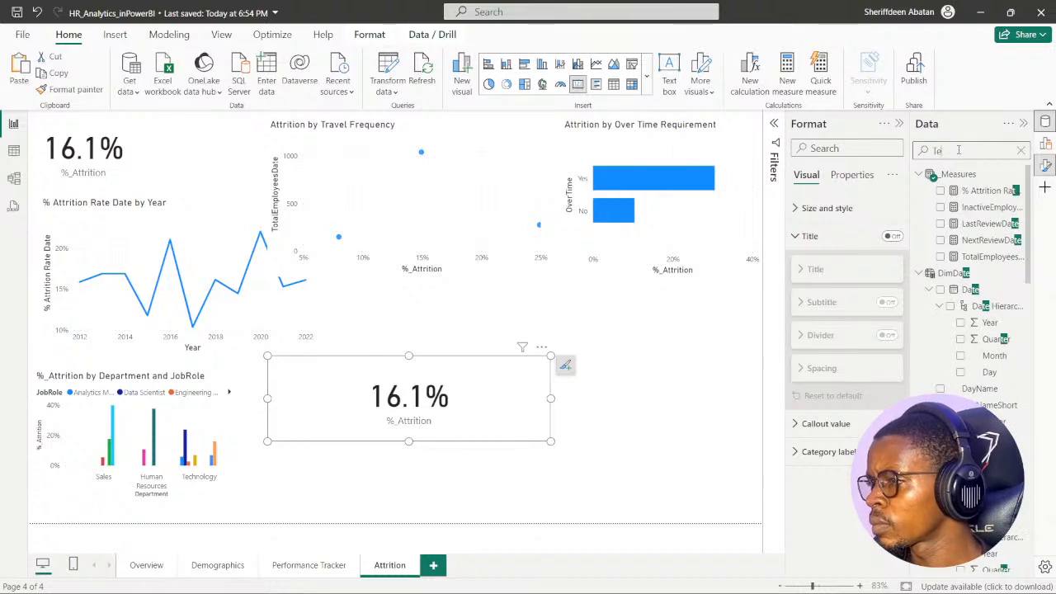
{"action": "key", "text": "BackSpace"}
{"action": "key", "text": "BackSpace"}
{"action": "type", "text": "year"}
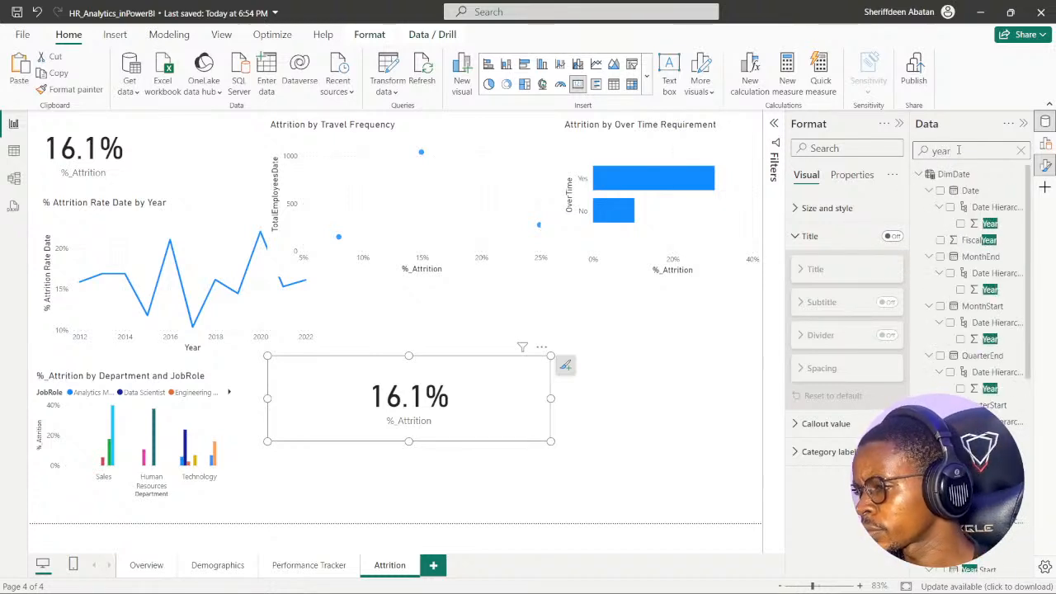
{"action": "left_click", "coordinate": [1021, 153]}
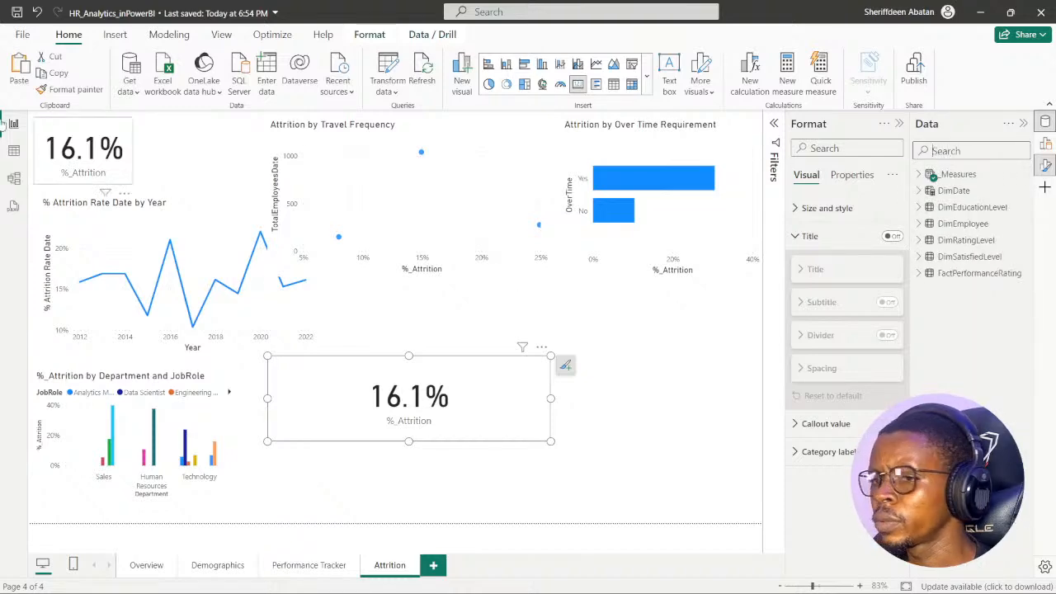
- Look through the DimEmployee table's columns for one holding years at the company, and return to the report page
{"action": "left_click", "coordinate": [13, 152]}
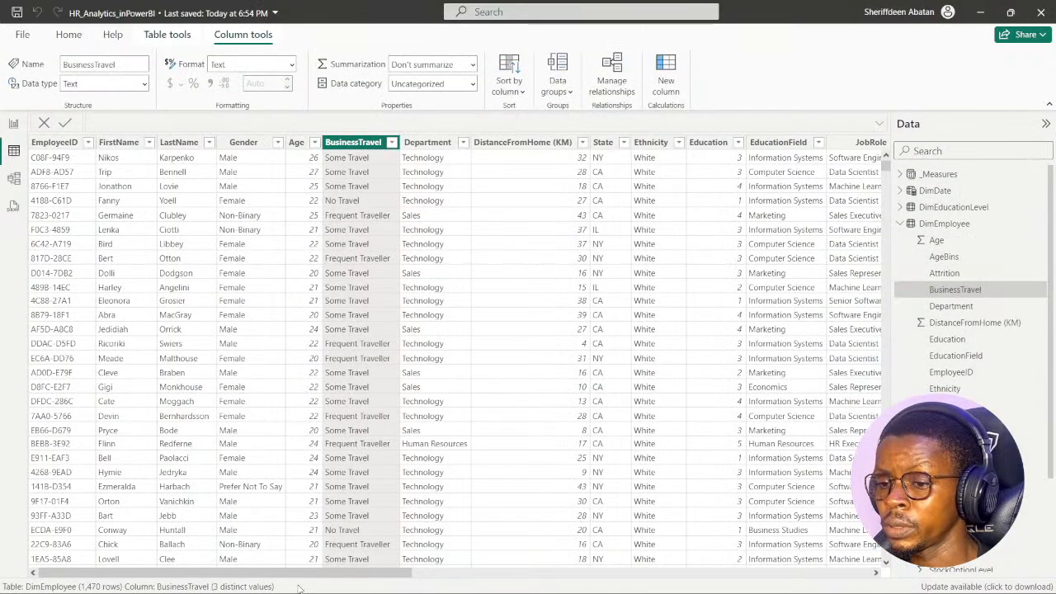
{"action": "left_click_drag", "start_coordinate": [298, 583], "coordinate": [670, 591]}
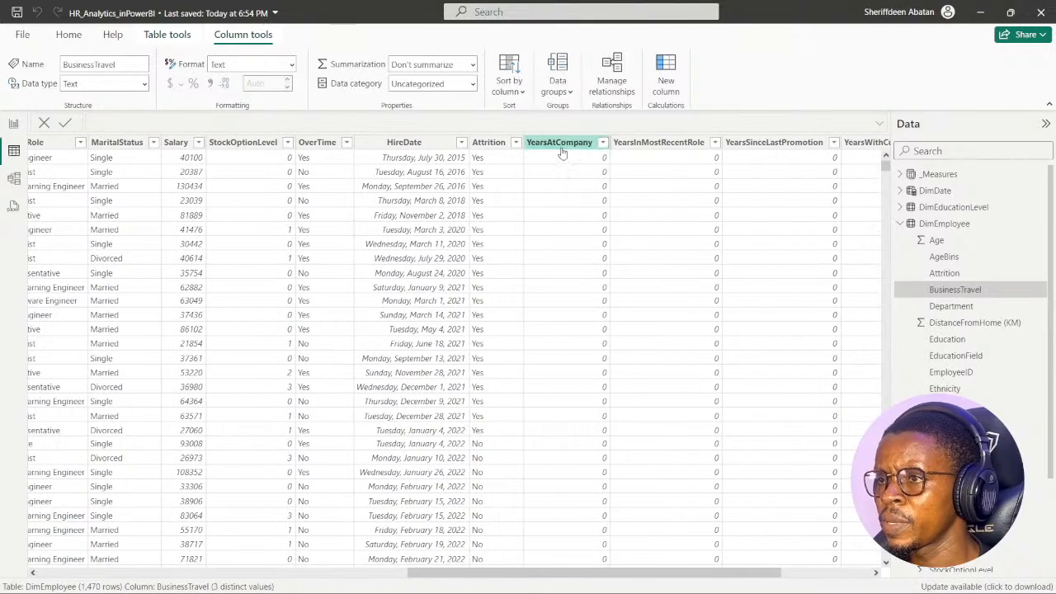
{"action": "left_click_drag", "start_coordinate": [543, 573], "coordinate": [210, 576]}
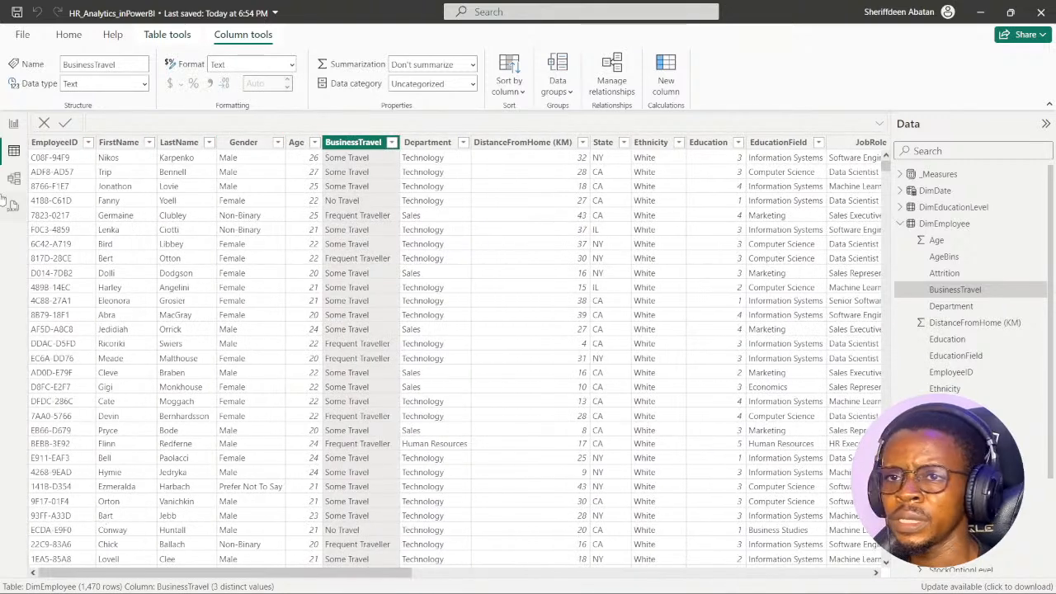
{"action": "left_click", "coordinate": [14, 123]}
- Search the data fields for "yearsat", add YearsAtCompany to the new %_Attrition visual, and resize and reposition the visual
{"action": "left_click", "coordinate": [940, 155]}
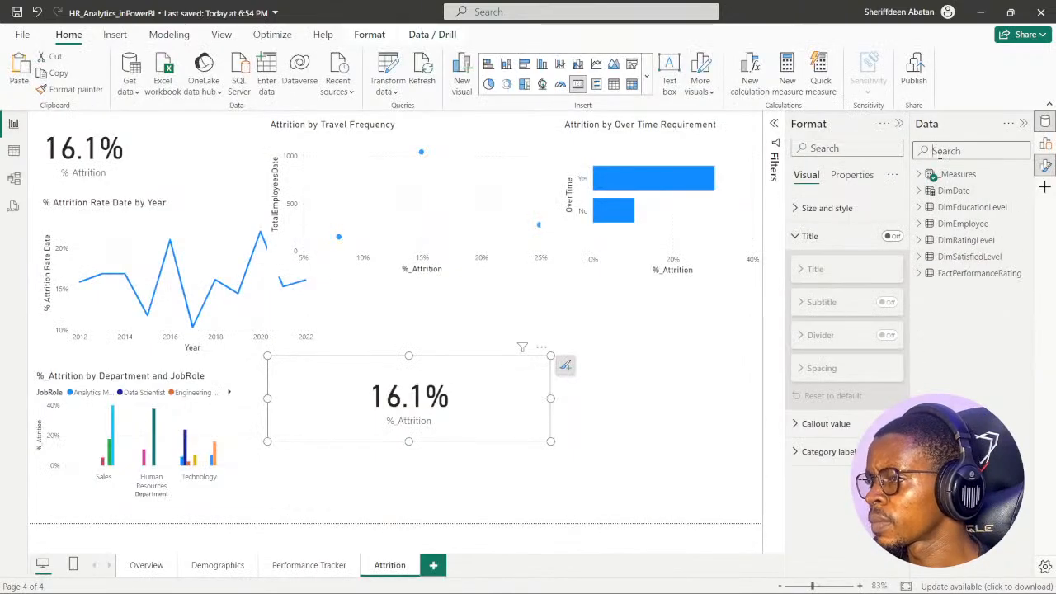
{"action": "type", "text": "year"}
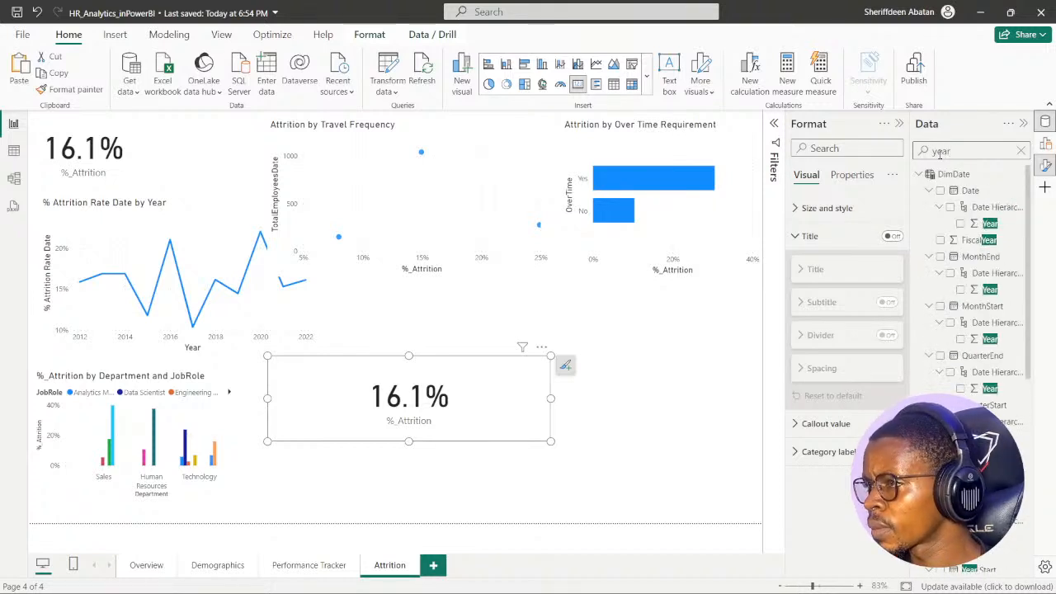
{"action": "type", "text": "sat"}
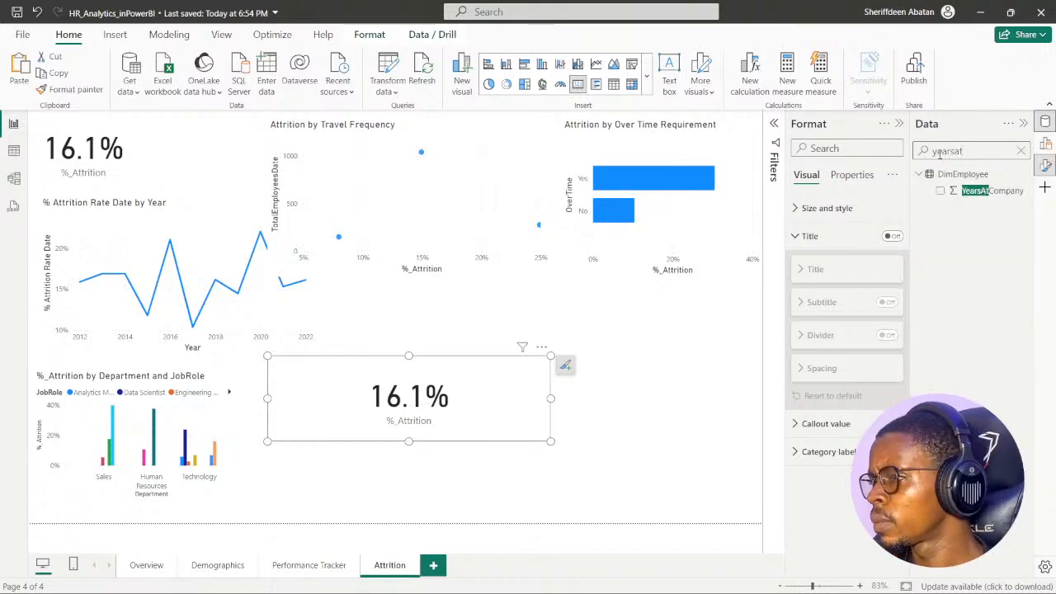
{"action": "left_click", "coordinate": [940, 191]}
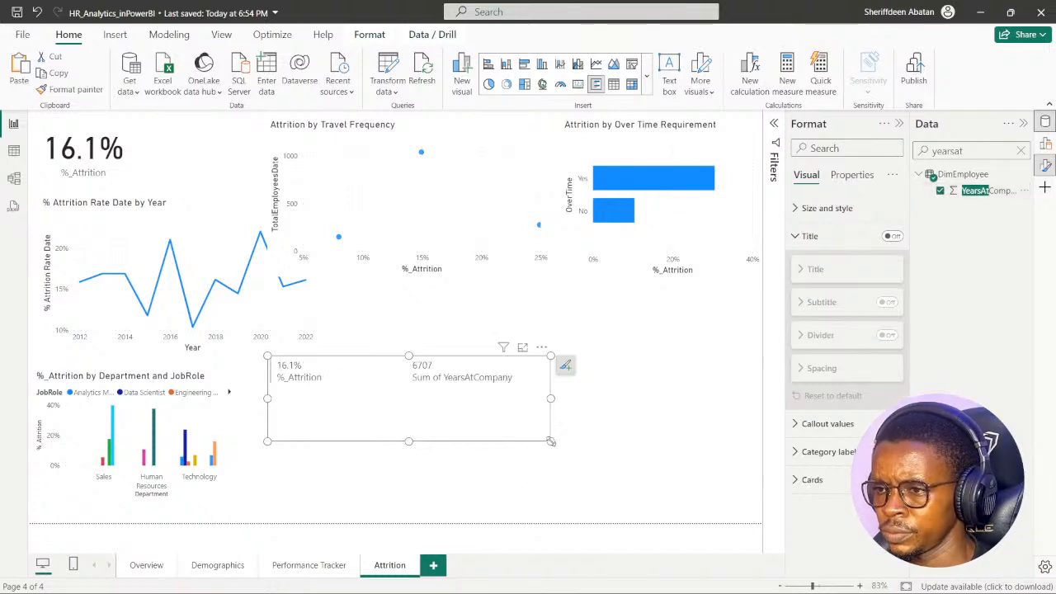
{"action": "left_click_drag", "start_coordinate": [551, 443], "coordinate": [514, 483]}
{"action": "left_click_drag", "start_coordinate": [476, 451], "coordinate": [605, 429]}
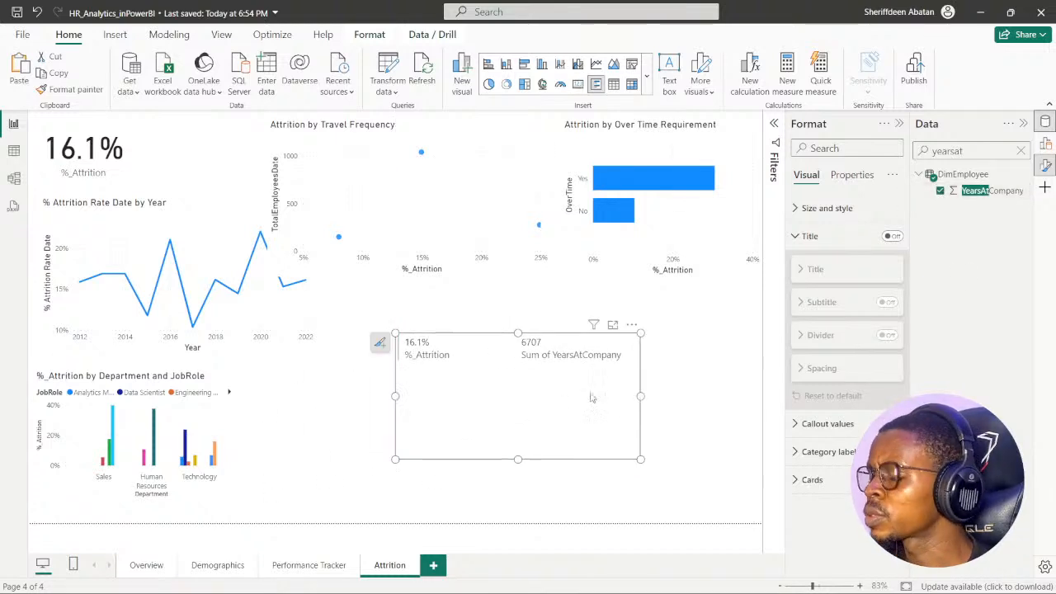
- Remove YearsAtCompany from the new attrition visual and change the visual to a clustered column chart
{"action": "left_click", "coordinate": [799, 237]}
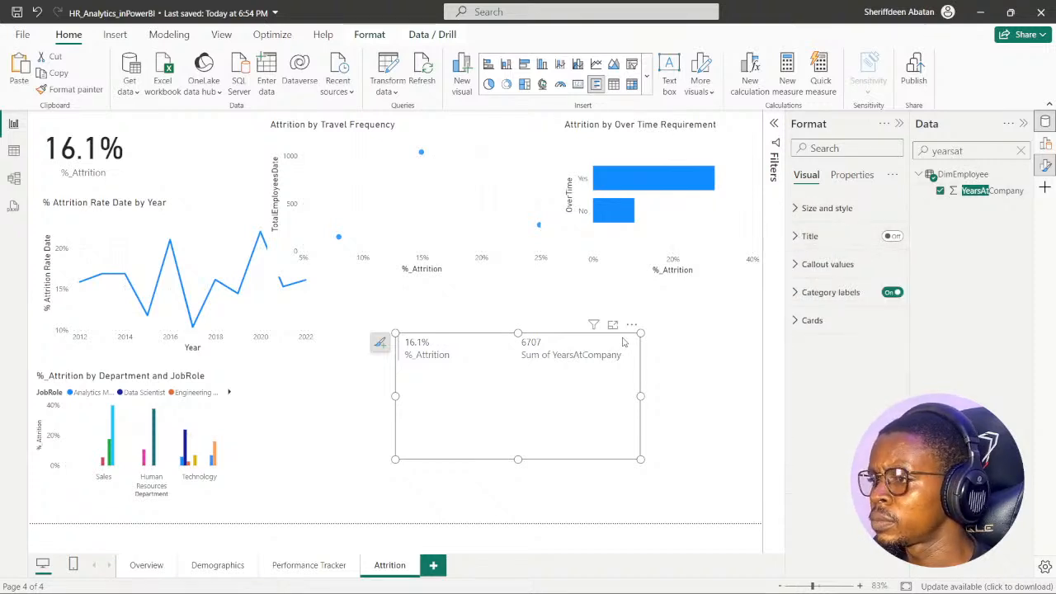
{"action": "left_click", "coordinate": [899, 125]}
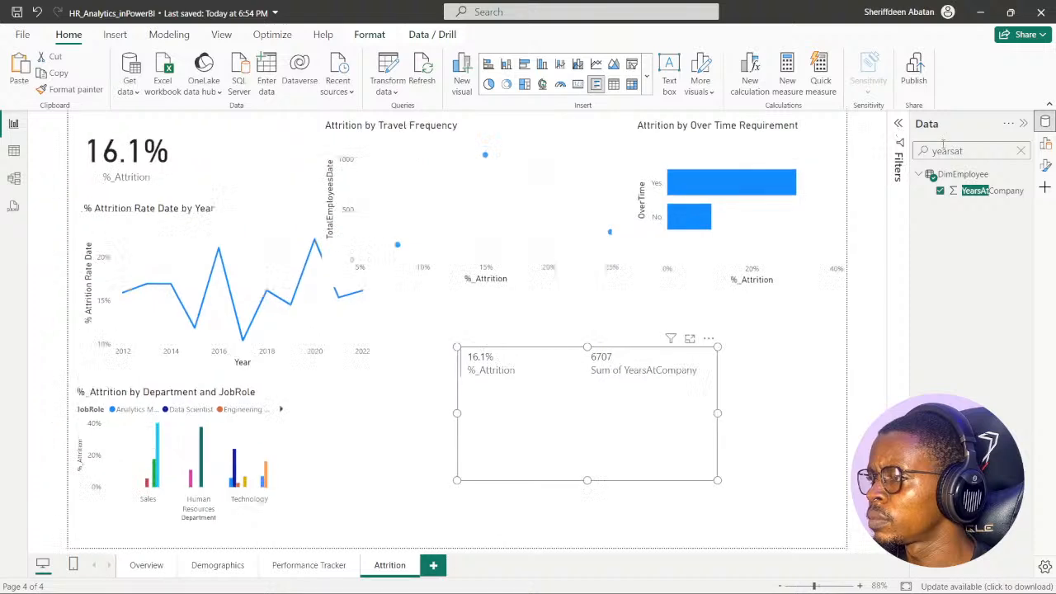
{"action": "left_click", "coordinate": [1045, 141]}
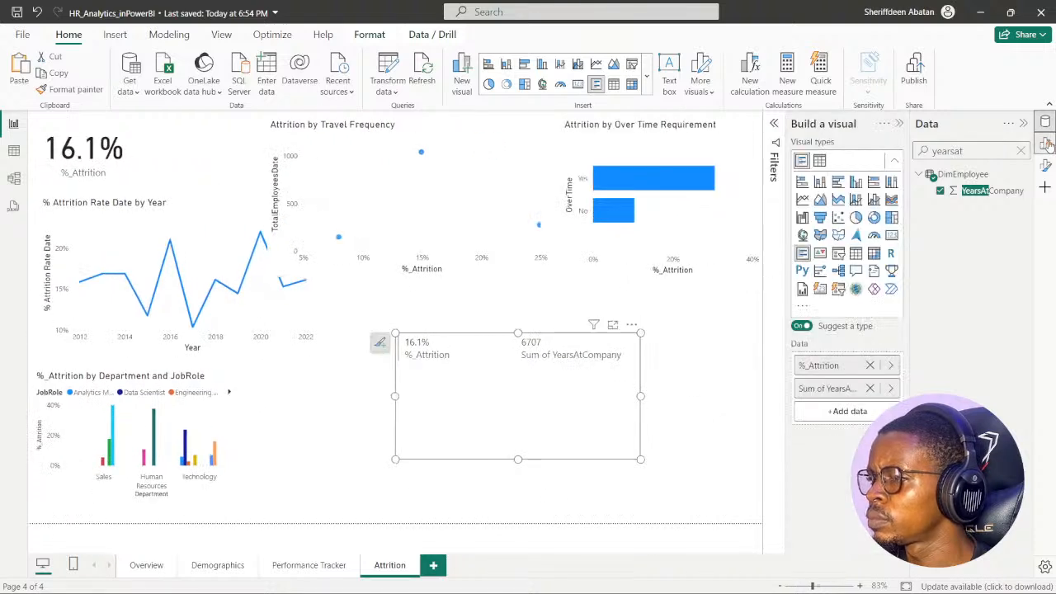
{"action": "left_click", "coordinate": [870, 388]}
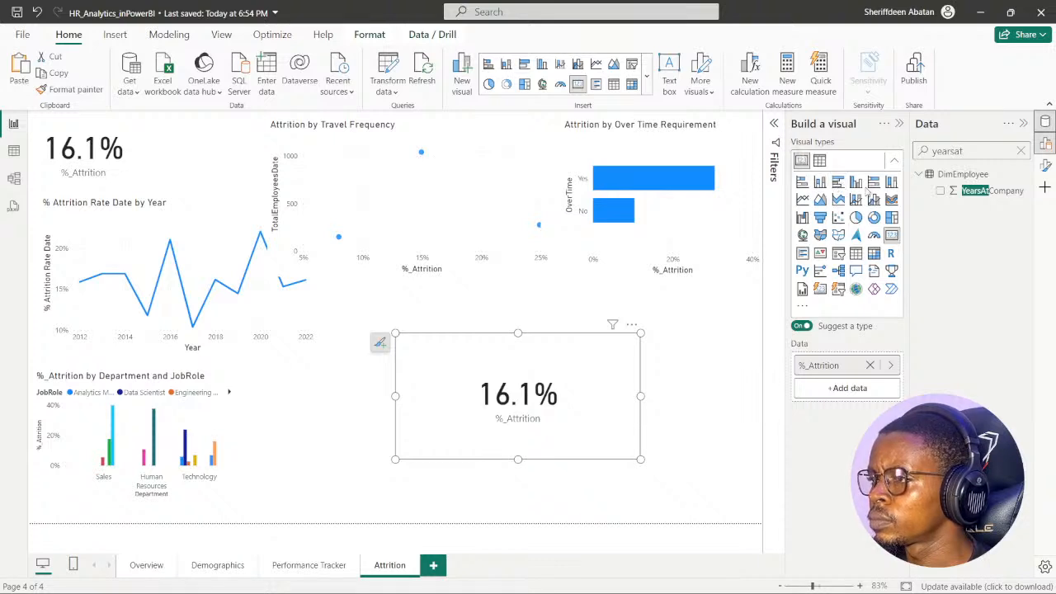
{"action": "left_click", "coordinate": [856, 182]}
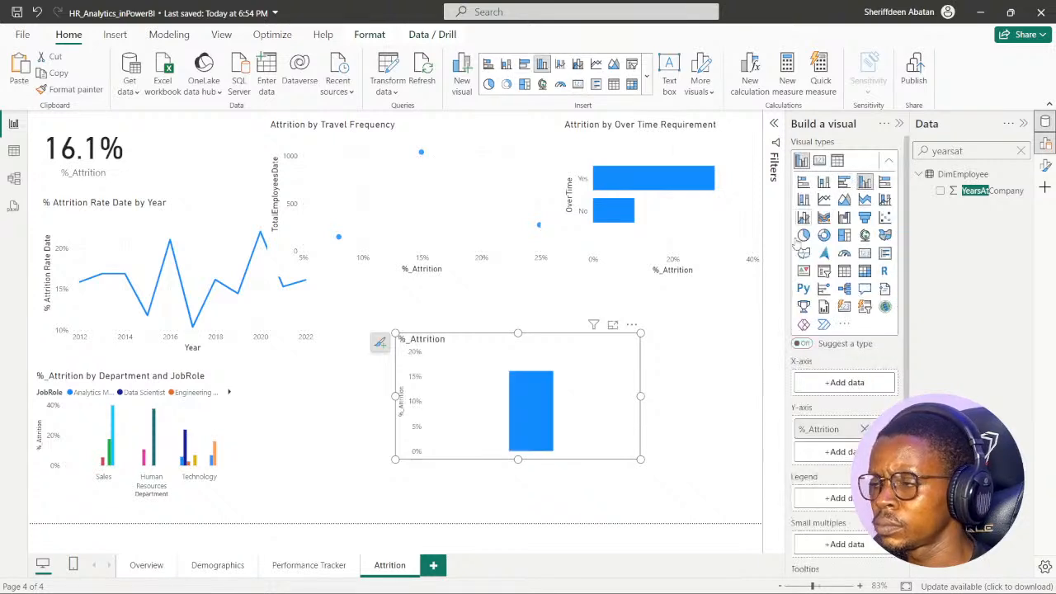
- Enlarge the column chart slightly and plot YearsAtCompany on its X-axis, keeping only %_Attrition on the Y-axis
{"action": "left_click", "coordinate": [942, 193]}
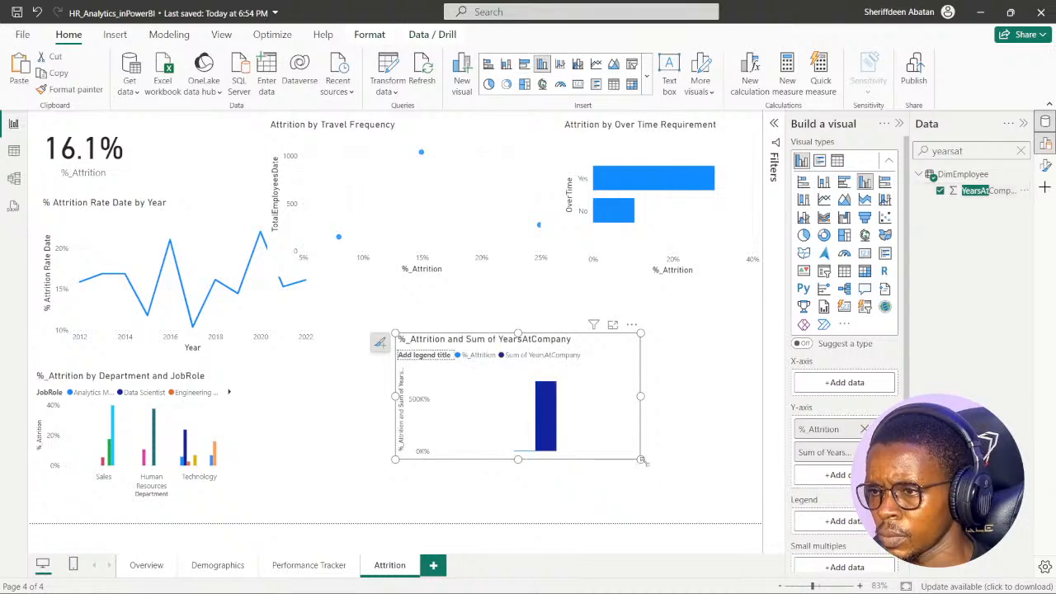
{"action": "left_click_drag", "start_coordinate": [640, 459], "coordinate": [675, 474]}
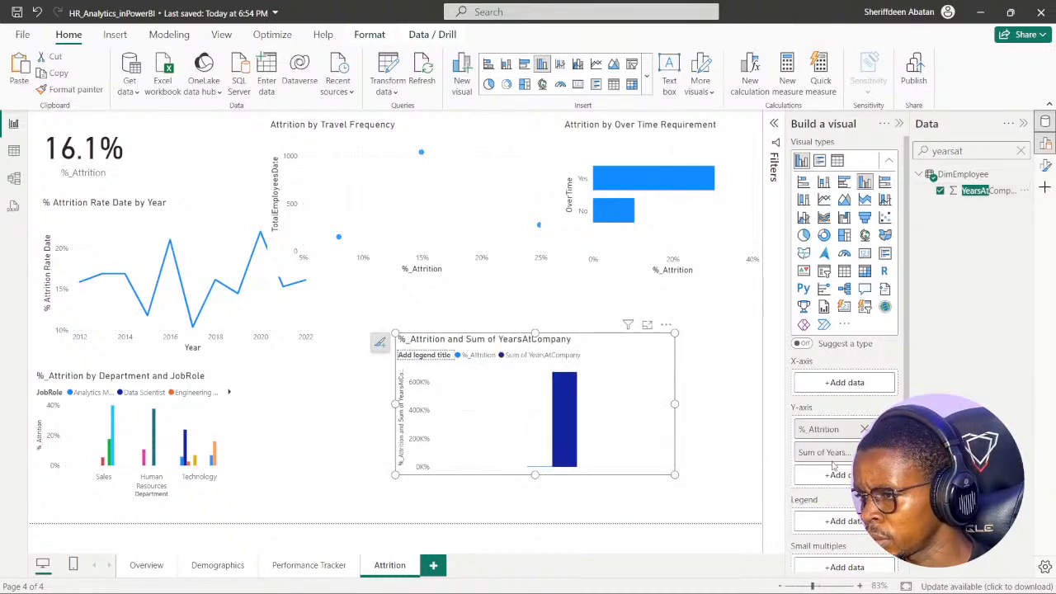
{"action": "left_click_drag", "start_coordinate": [825, 452], "coordinate": [627, 452]}
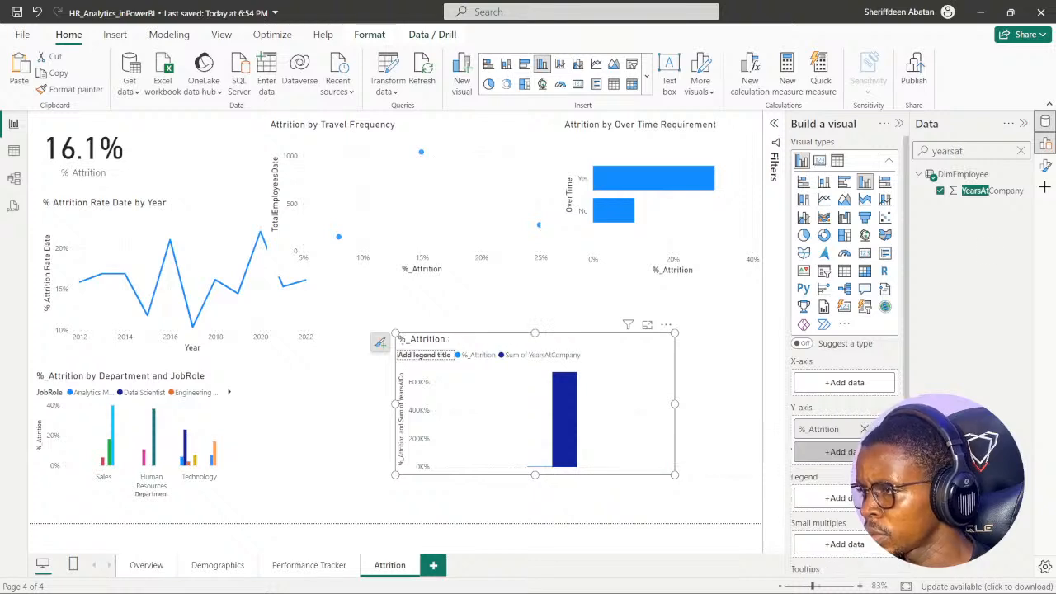
{"action": "left_click_drag", "start_coordinate": [990, 191], "coordinate": [854, 384]}
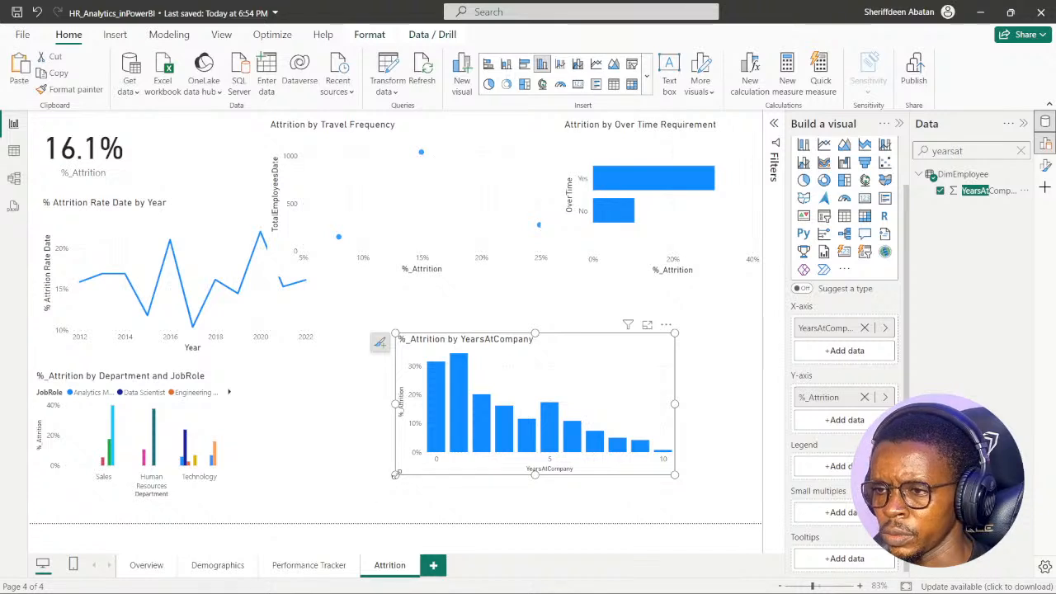
- Clear the field search, enlarge the %_Attrition by YearsAtCompany chart across the page's lower area, and inspect the rates on its bars
{"action": "left_click_drag", "start_coordinate": [396, 475], "coordinate": [298, 491]}
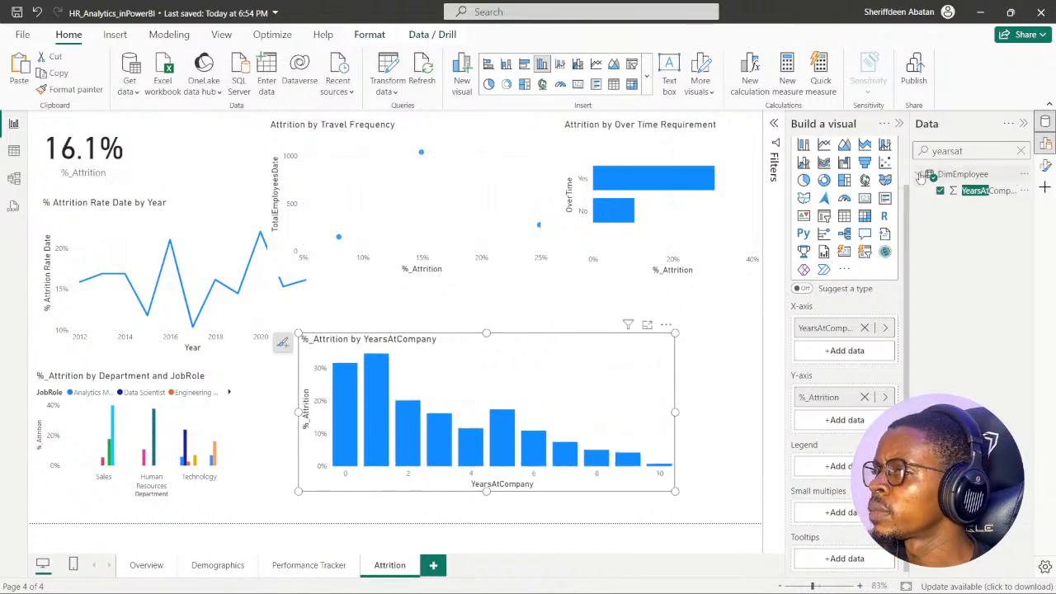
{"action": "left_click", "coordinate": [1022, 150]}
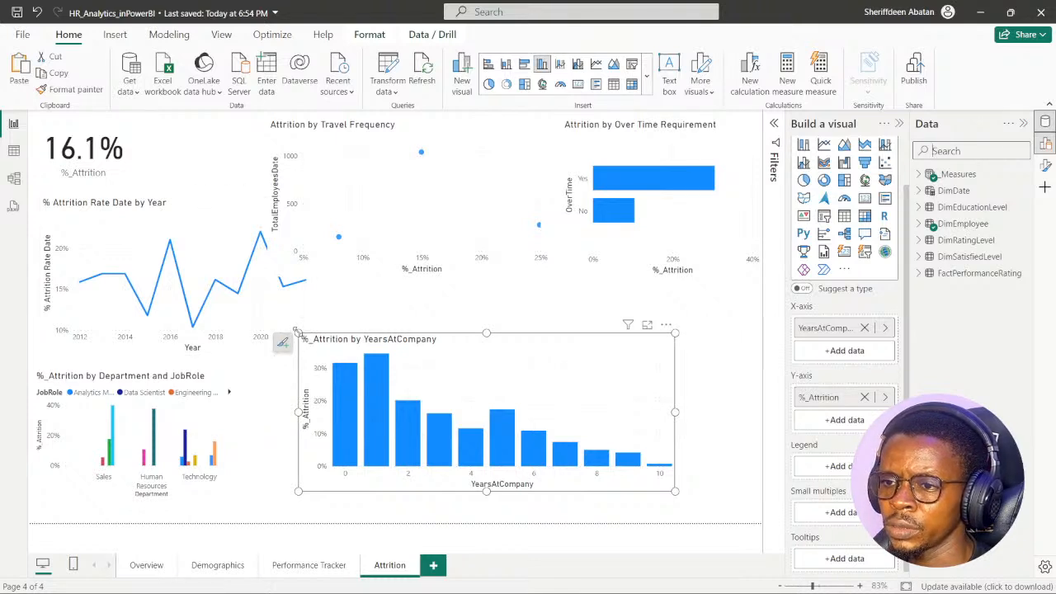
{"action": "left_click_drag", "start_coordinate": [296, 331], "coordinate": [231, 236]}
{"action": "left_click_drag", "start_coordinate": [677, 493], "coordinate": [756, 503]}
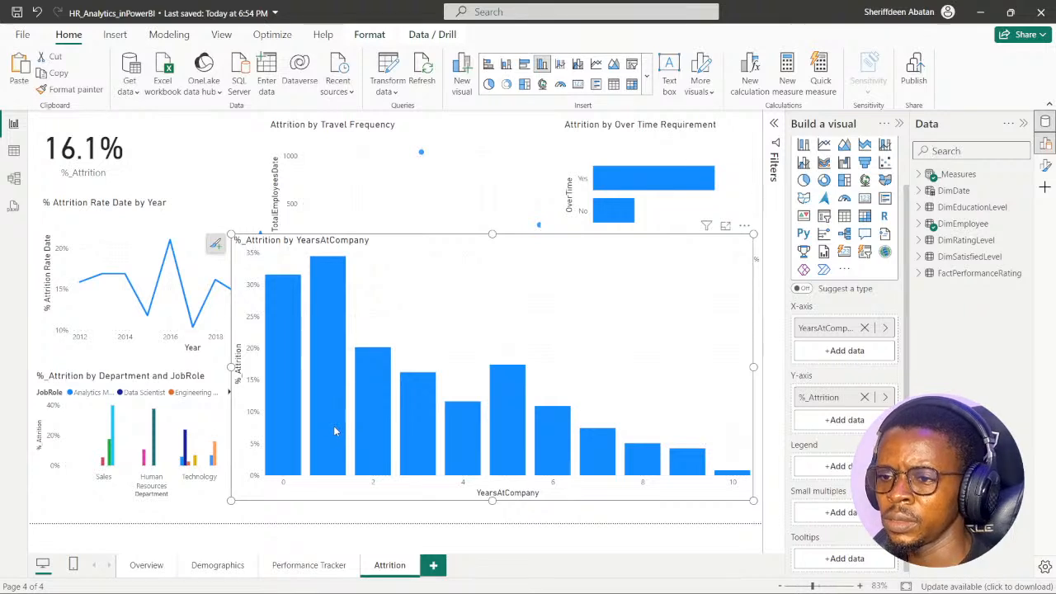
{"action": "mouse_move", "coordinate": [333, 430]}
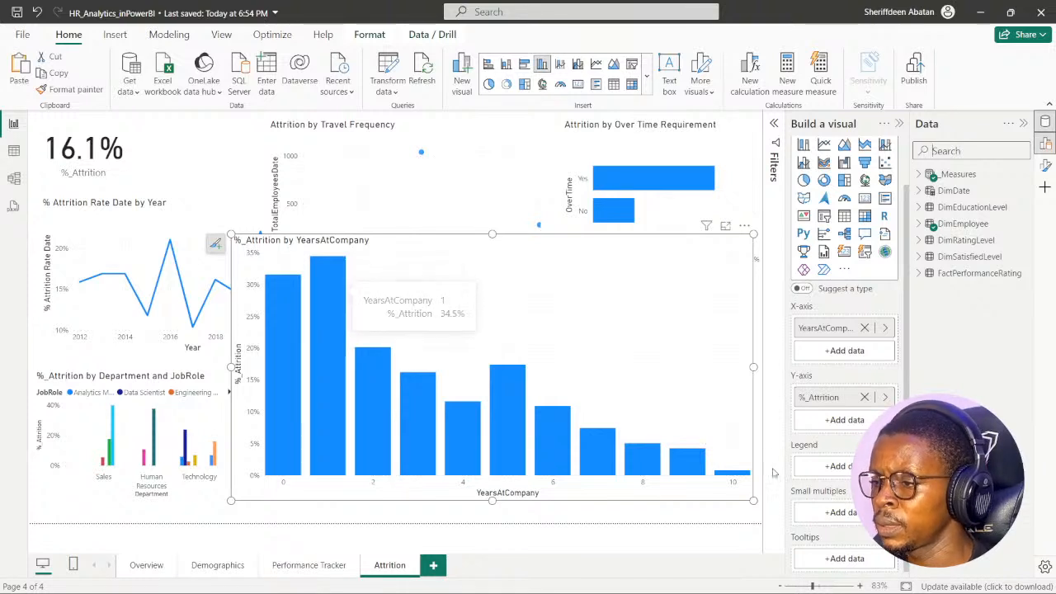
{"action": "mouse_move", "coordinate": [726, 477]}
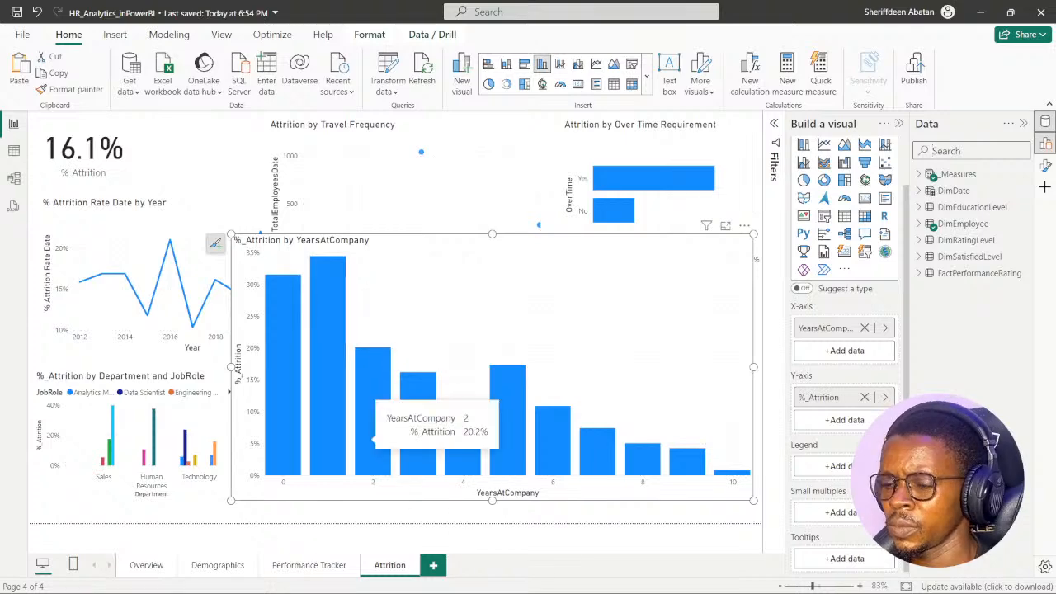
- Switch to DataCamp in Chrome, advance the exercise to instruction 4, and return to Power BI
{"action": "left_click", "coordinate": [468, 579]}
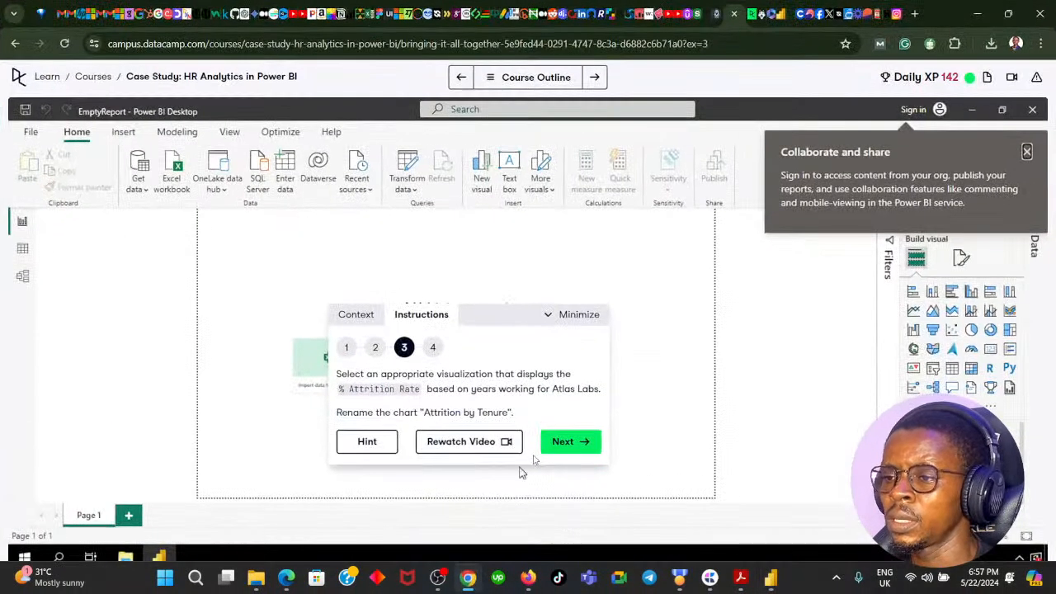
{"action": "left_click", "coordinate": [572, 442]}
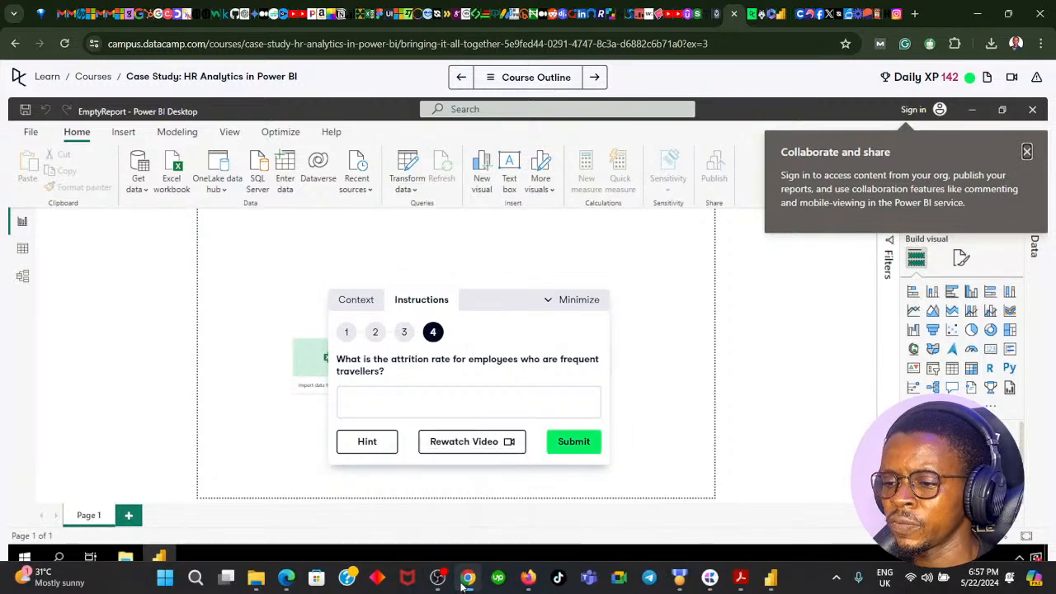
{"action": "left_click", "coordinate": [462, 584]}
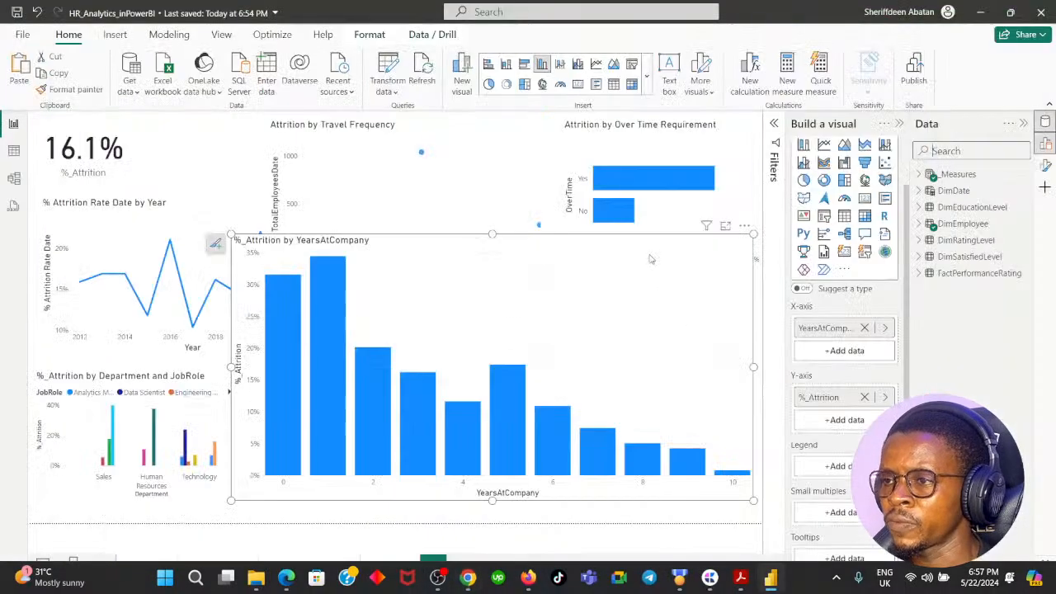
- Bring the Attrition by Travel Frequency chart to the front and inspect its data points for the frequent travellers' attrition rate
{"action": "left_click", "coordinate": [602, 139]}
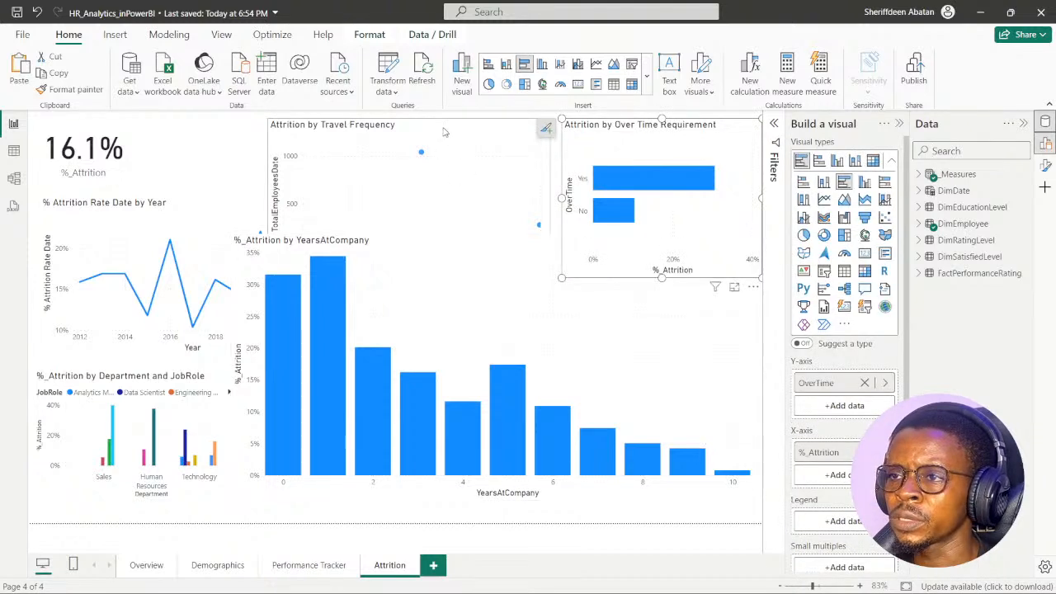
{"action": "left_click", "coordinate": [444, 132]}
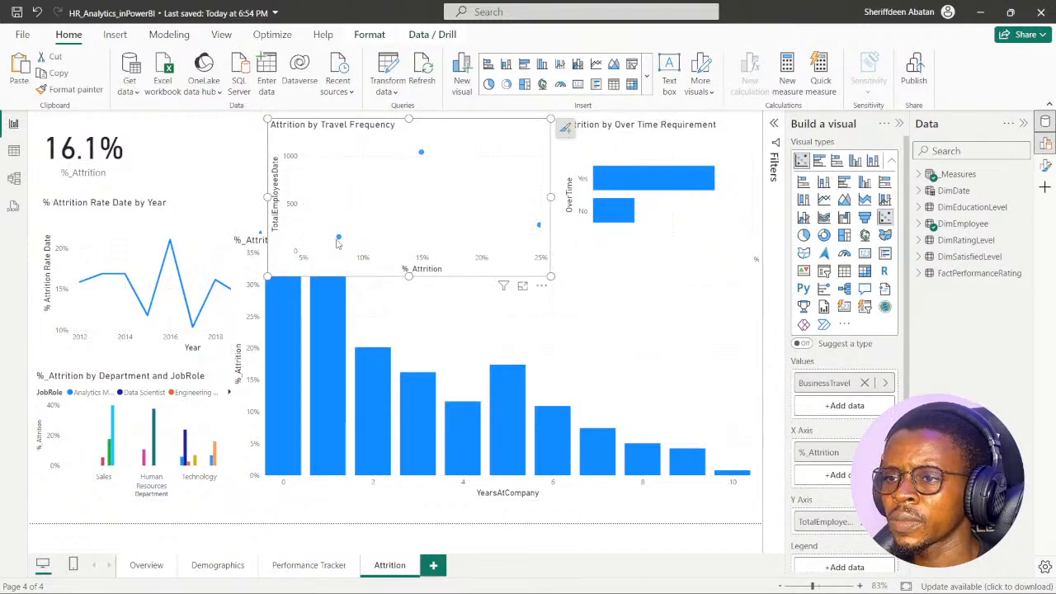
{"action": "mouse_move", "coordinate": [338, 242]}
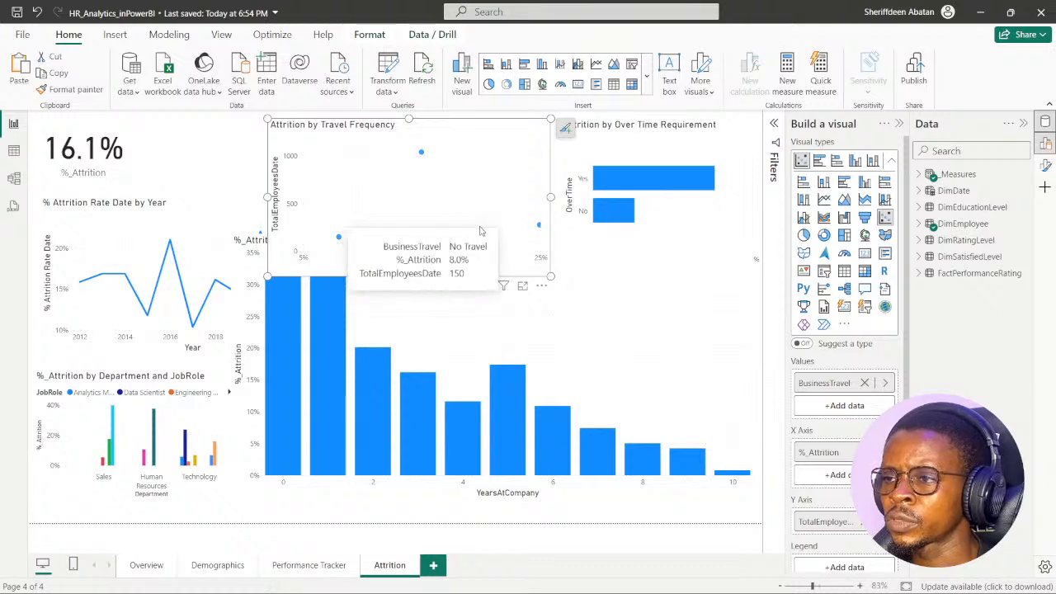
{"action": "mouse_move", "coordinate": [540, 227]}
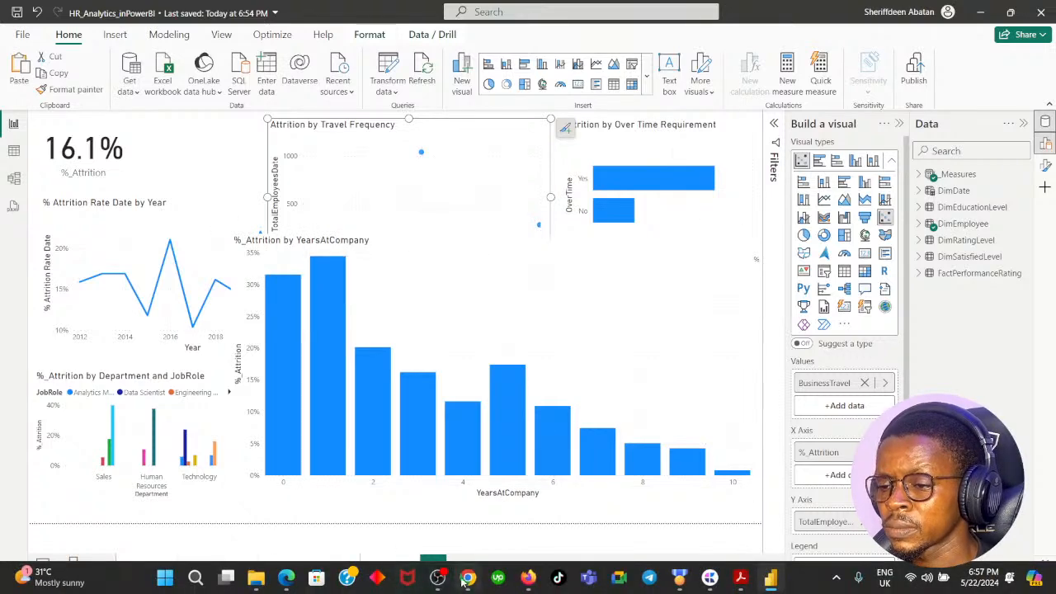
- Switch to DataCamp and submit 24.9 as the attrition rate for frequent travellers
{"action": "left_click", "coordinate": [468, 580]}
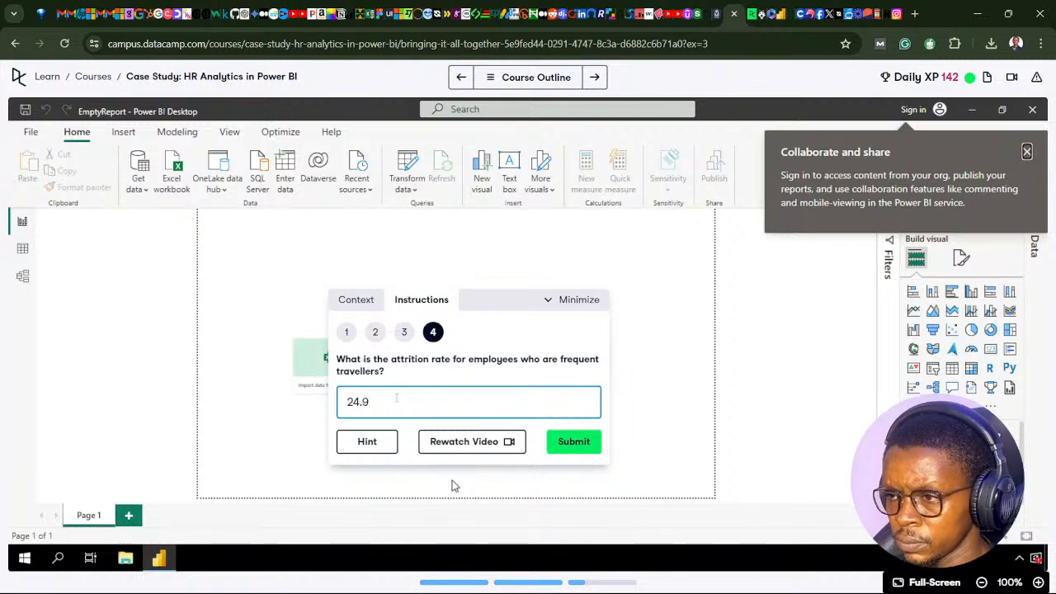
{"action": "key", "text": "Return"}
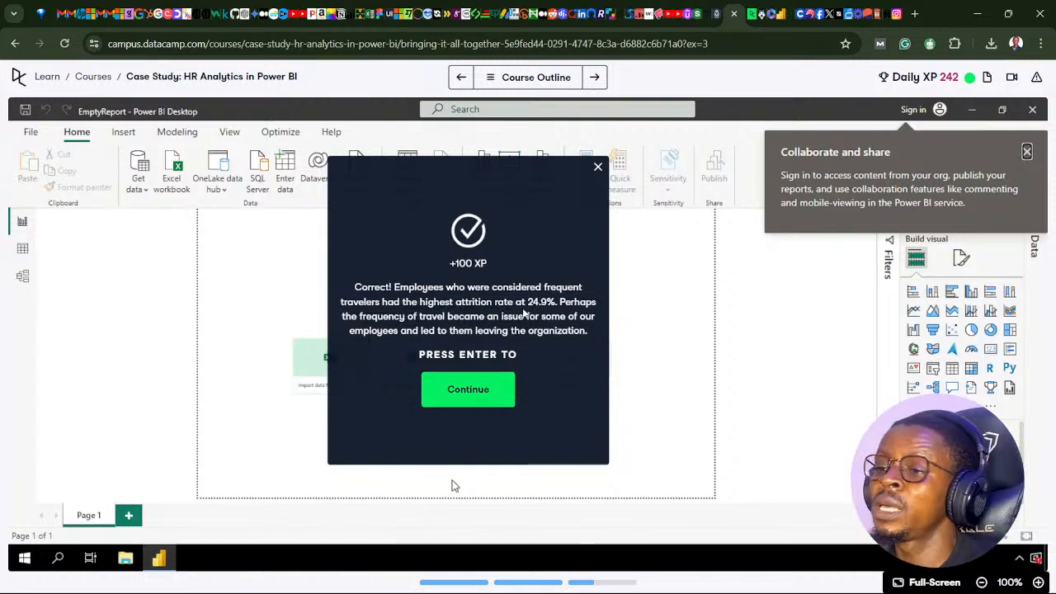
- Return to Power BI and compare the attrition rates of the travel groups on the travel frequency scatter chart
{"action": "mouse_move", "coordinate": [448, 558]}
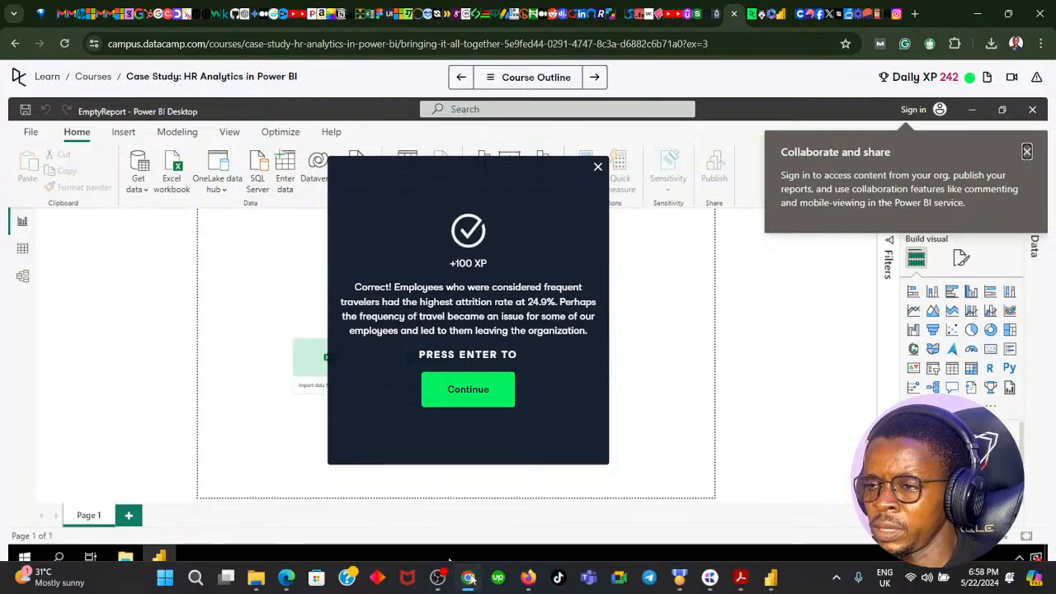
{"action": "left_click", "coordinate": [471, 581]}
{"action": "mouse_move", "coordinate": [539, 229]}
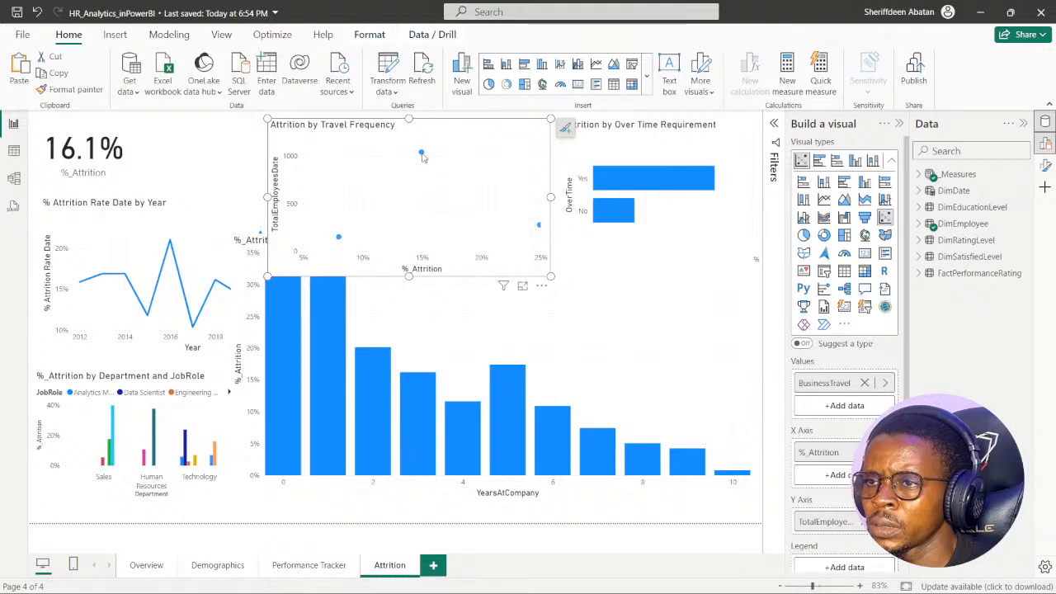
{"action": "mouse_move", "coordinate": [422, 157]}
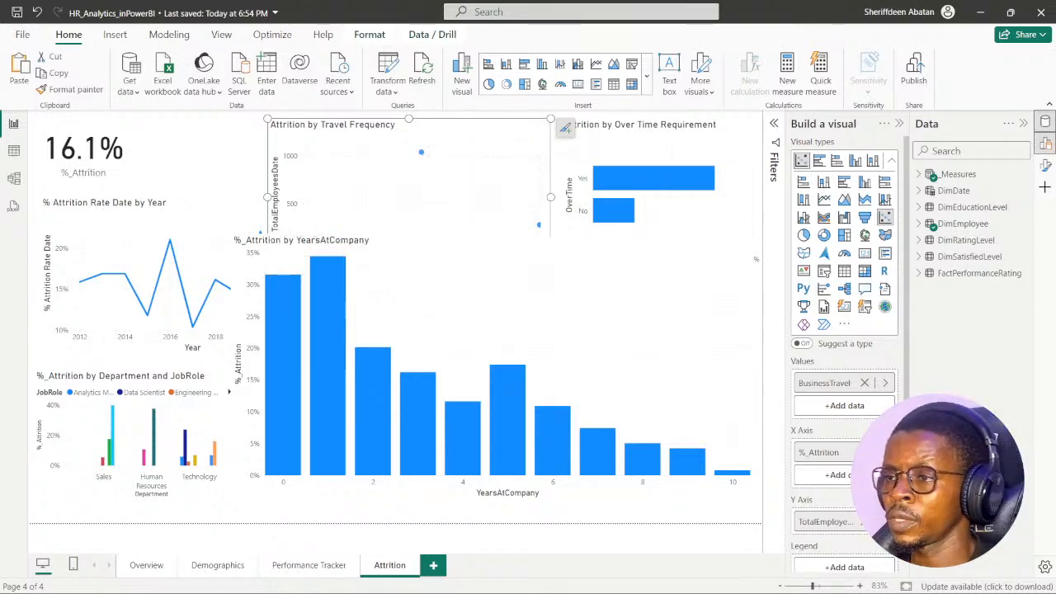
- Go back to DataCamp and continue to the "Insights on attrition" exercise
{"action": "left_click", "coordinate": [467, 578]}
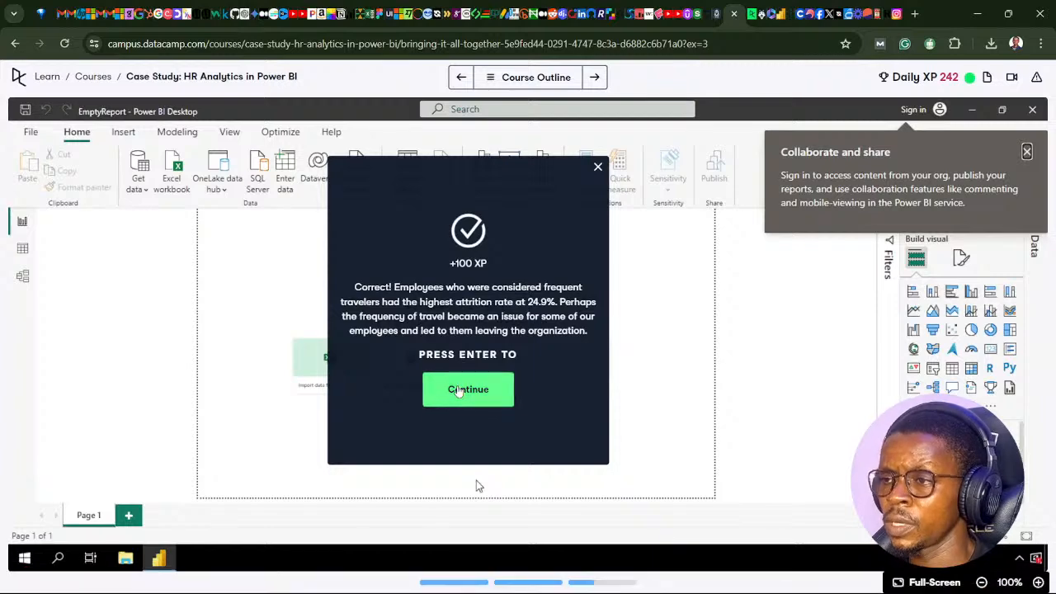
{"action": "left_click", "coordinate": [461, 393]}
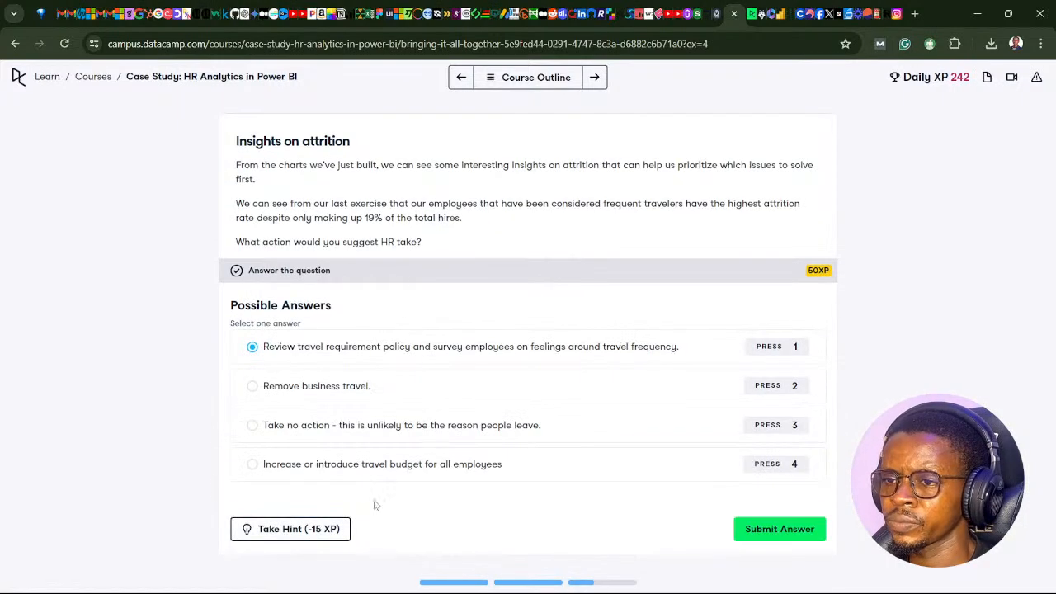
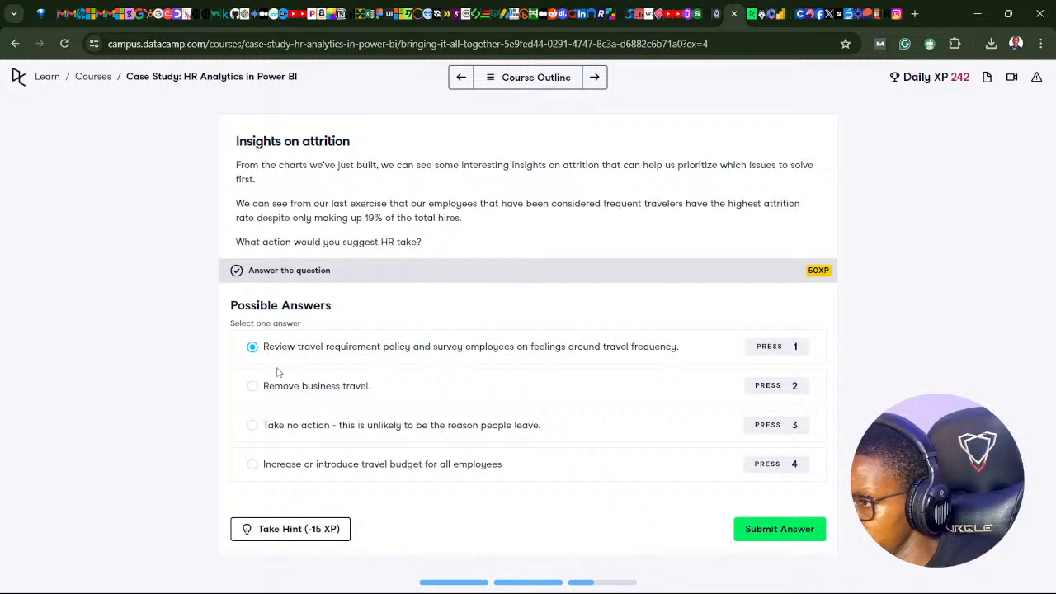
- Submit reviewing the travel requirement policy and surveying employees as the recommended HR action, and continue to the "Layout design improvement" exercise
{"action": "left_click", "coordinate": [798, 529]}
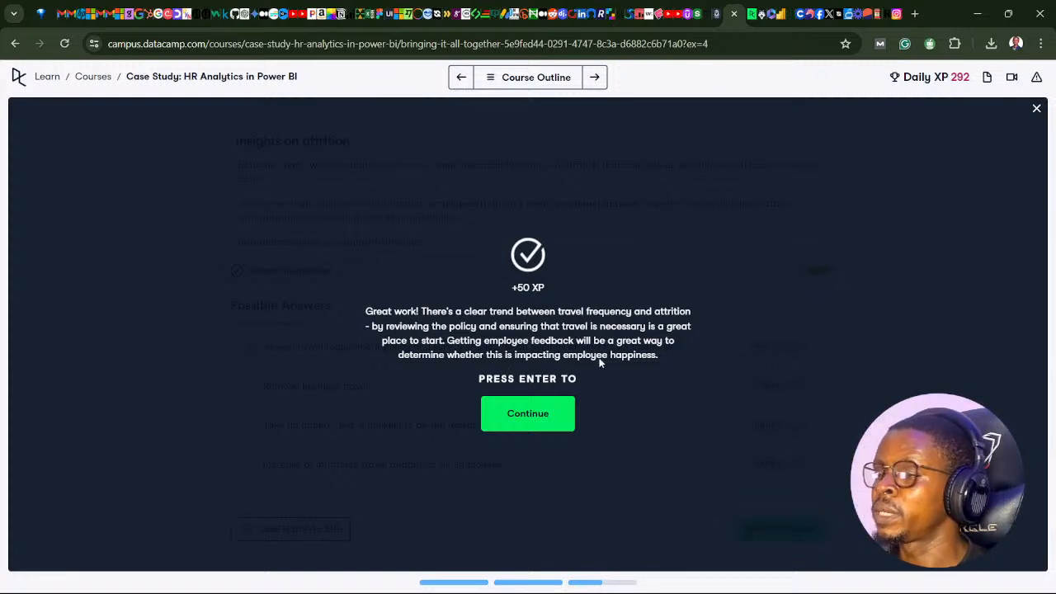
{"action": "left_click", "coordinate": [523, 427]}
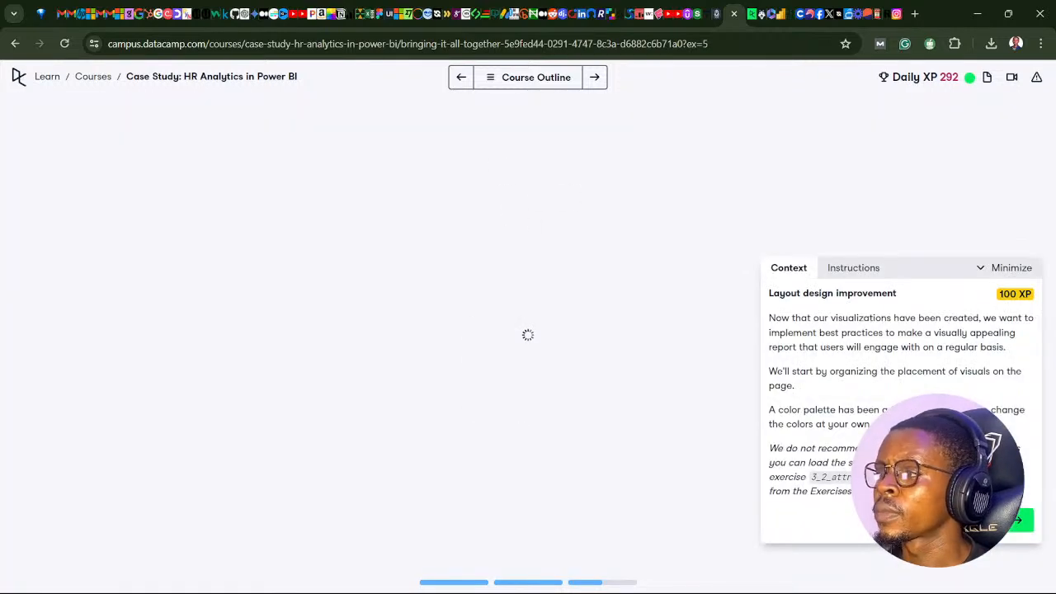
- Move the exercise instructions towards the middle of the workspace and review the chapter's remaining exercises in the course outline
{"action": "left_click_drag", "start_coordinate": [914, 274], "coordinate": [484, 223]}
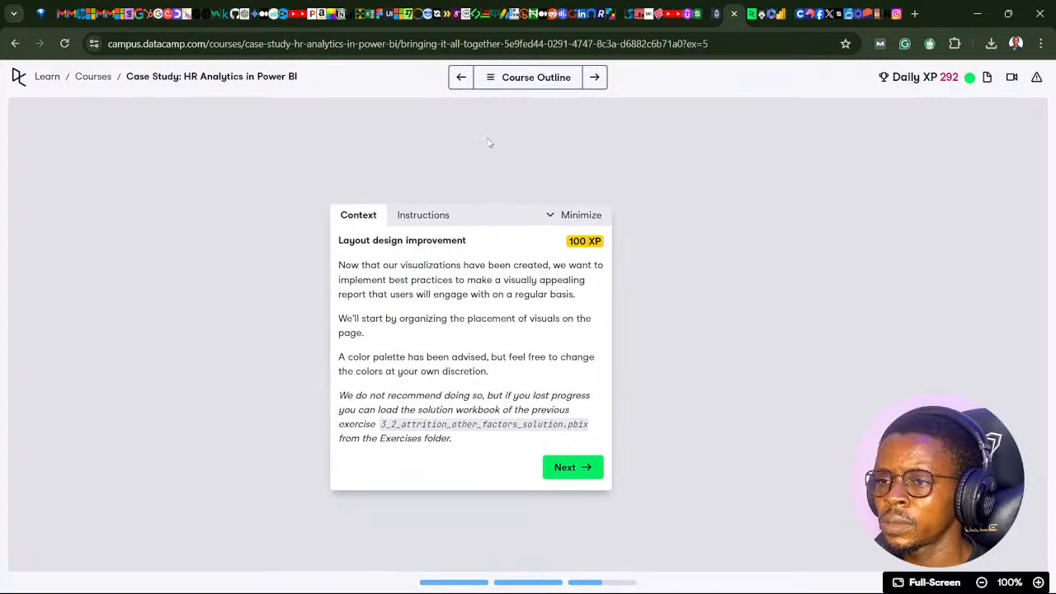
{"action": "left_click", "coordinate": [493, 78]}
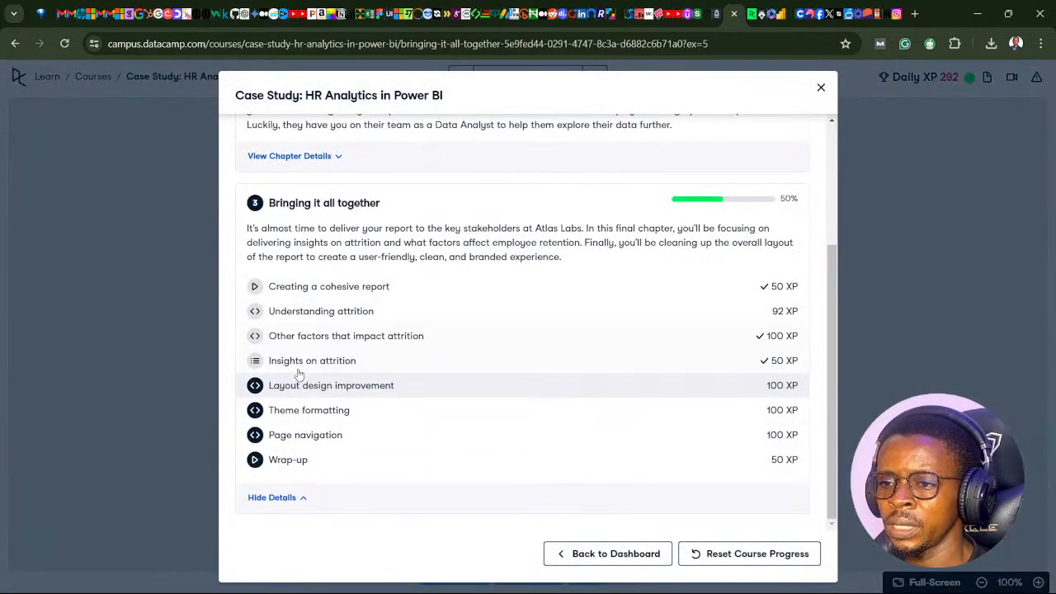
{"action": "left_click", "coordinate": [820, 88]}
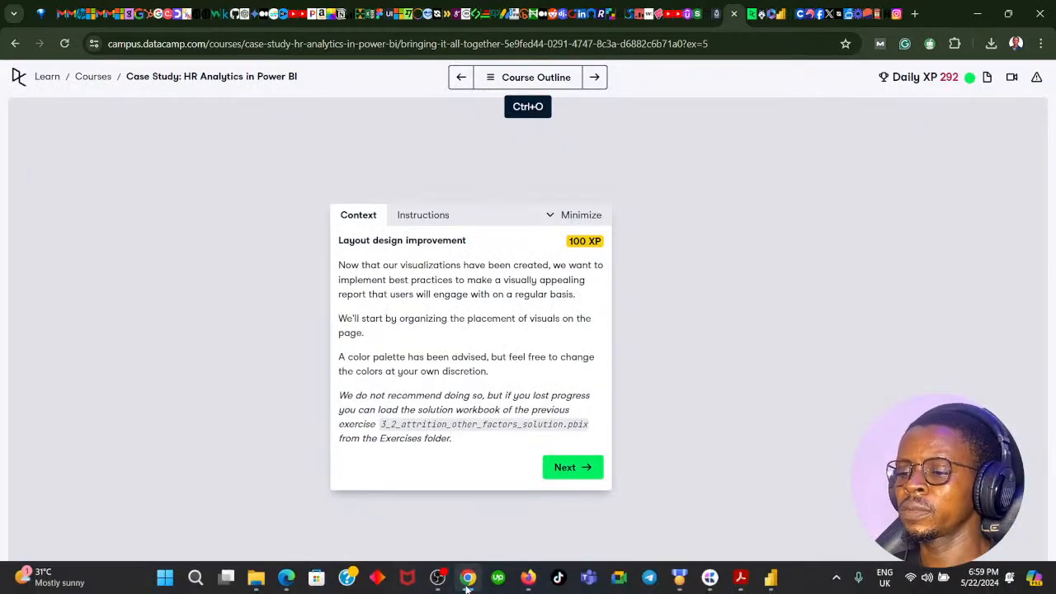
- Switch to Power BI and shrink the Attrition by Travel Frequency chart into the space beside the %_Attrition card
{"action": "left_click", "coordinate": [466, 584]}
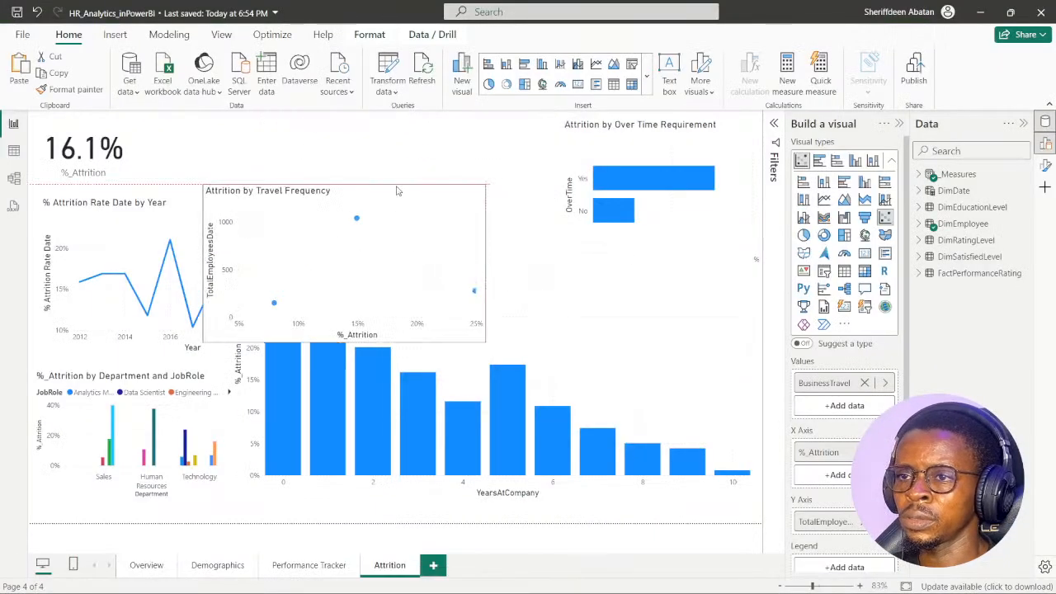
{"action": "left_click_drag", "start_coordinate": [397, 190], "coordinate": [370, 132]}
{"action": "left_click_drag", "start_coordinate": [457, 283], "coordinate": [380, 216]}
- Resize the YearsAtCompany and Over Time Requirement charts so they stack one above the other in the right half of the Attrition page
{"action": "left_click", "coordinate": [406, 246]}
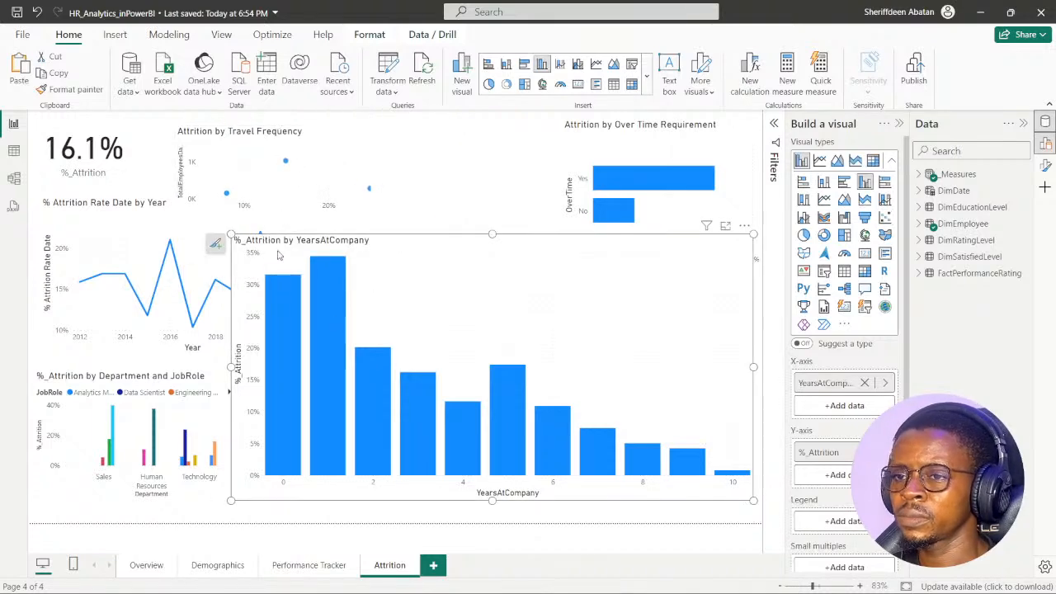
{"action": "left_click_drag", "start_coordinate": [233, 237], "coordinate": [456, 277]}
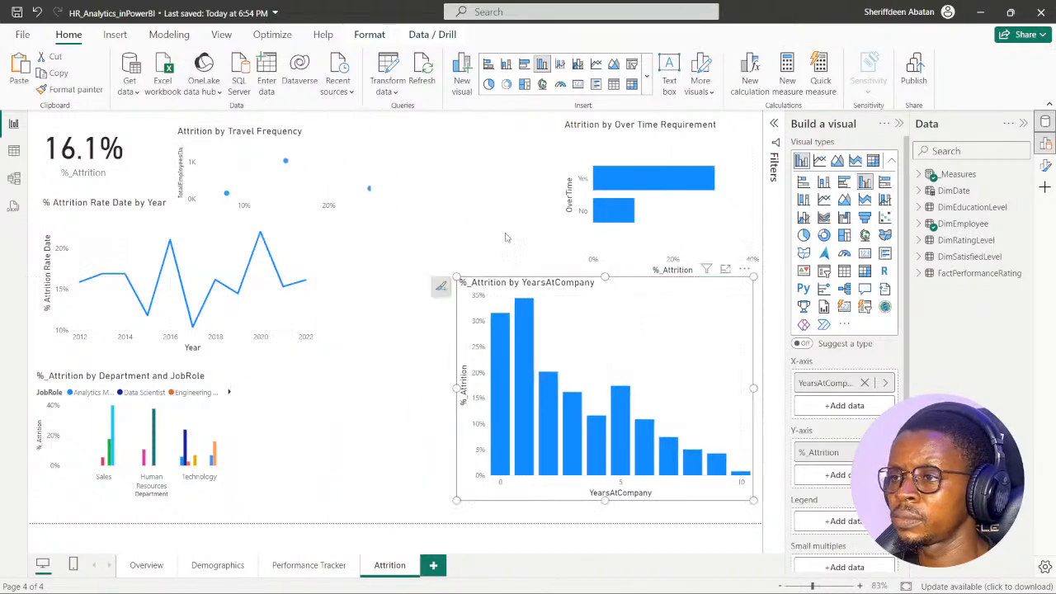
{"action": "left_click", "coordinate": [561, 151]}
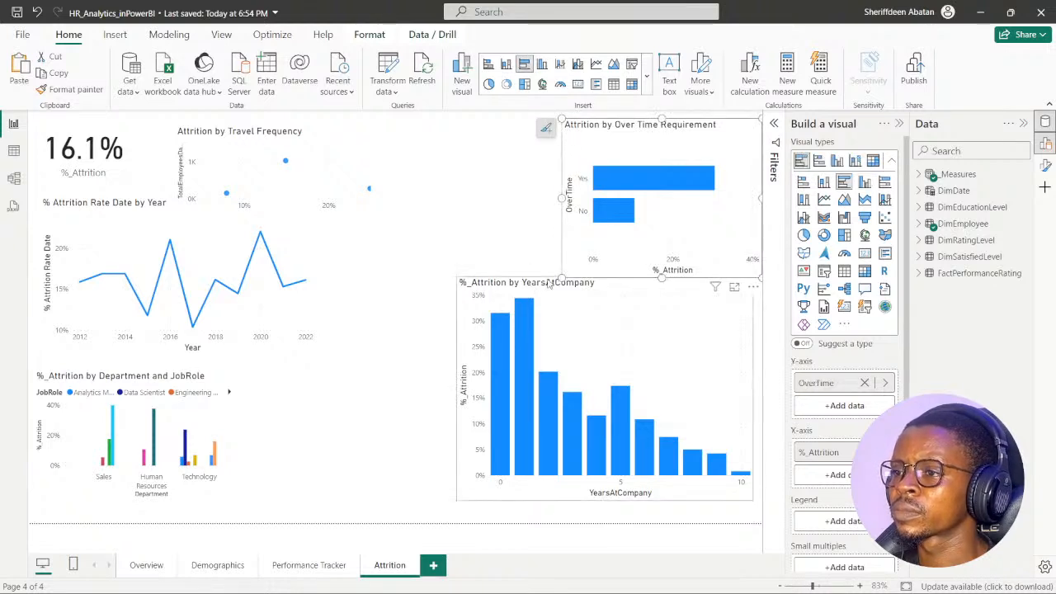
{"action": "left_click_drag", "start_coordinate": [561, 275], "coordinate": [462, 253]}
{"action": "left_click_drag", "start_coordinate": [442, 263], "coordinate": [368, 289]}
{"action": "left_click", "coordinate": [461, 289]}
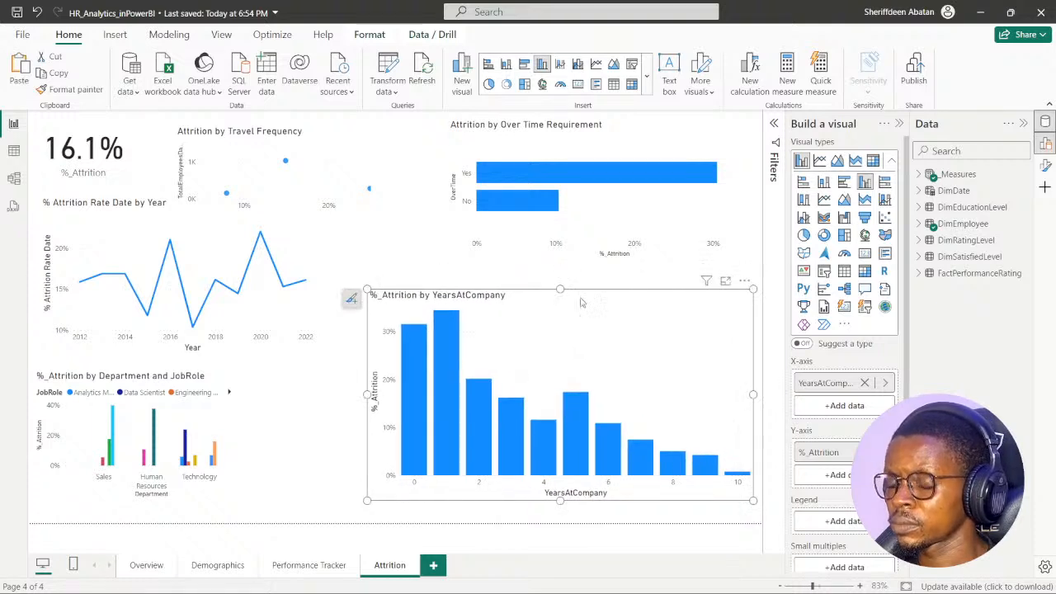
{"action": "left_click_drag", "start_coordinate": [580, 303], "coordinate": [576, 318]}
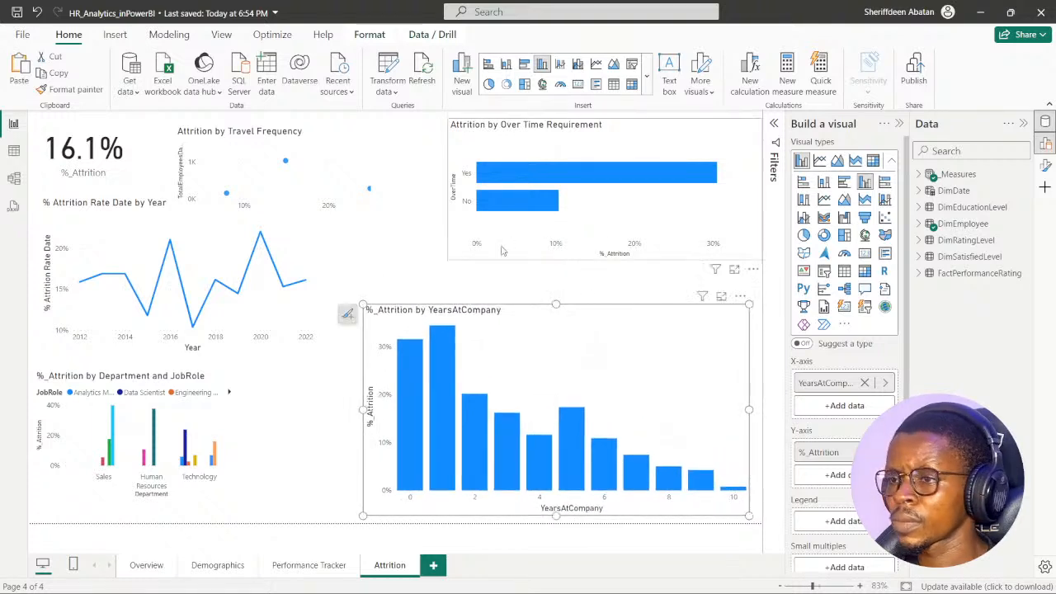
{"action": "left_click", "coordinate": [480, 257]}
{"action": "left_click_drag", "start_coordinate": [448, 259], "coordinate": [396, 283]}
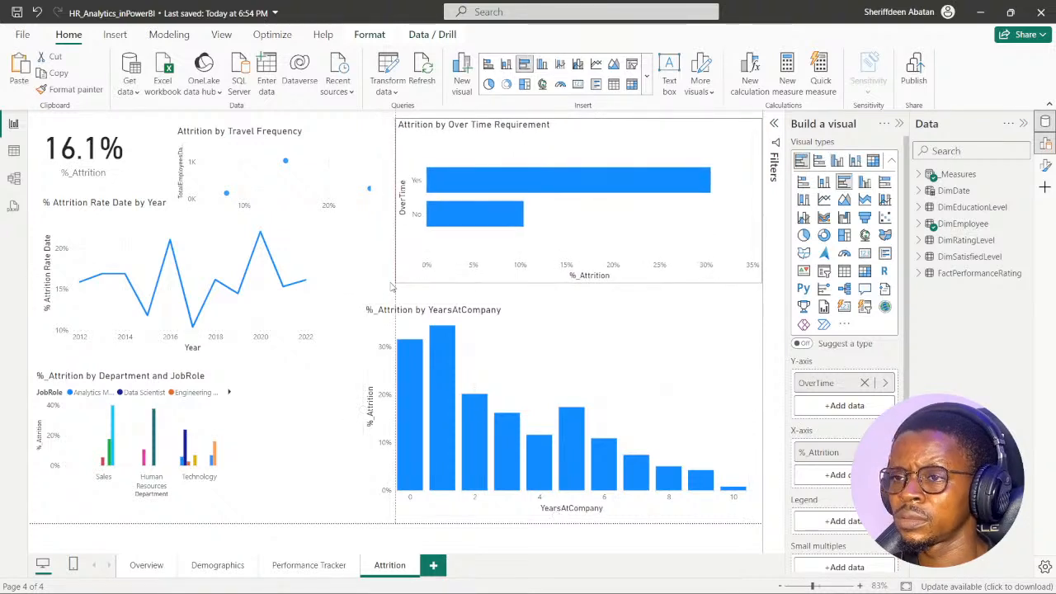
- Widen the Department and JobRole attrition chart up to the YearsAtCompany chart, and slightly enlarge the yearly attrition rate chart above it
{"action": "left_click", "coordinate": [222, 429]}
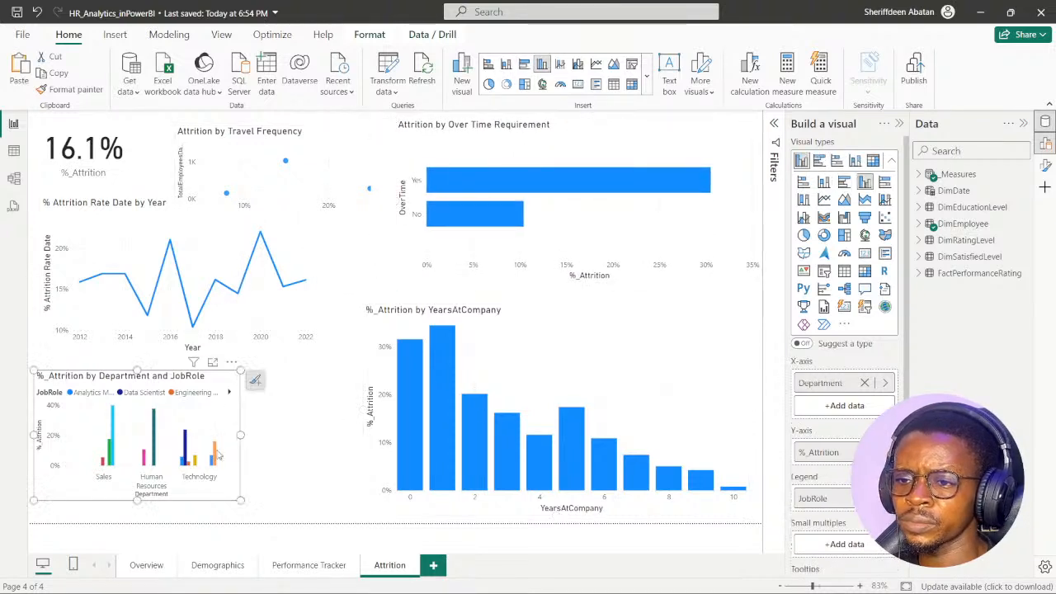
{"action": "left_click_drag", "start_coordinate": [242, 501], "coordinate": [348, 511]}
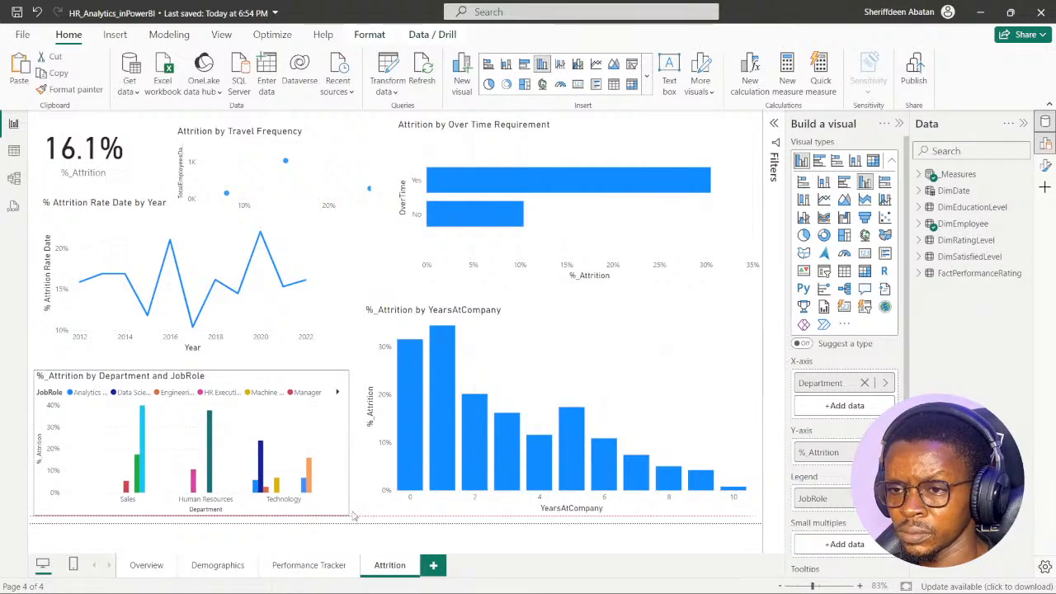
{"action": "left_click", "coordinate": [133, 208]}
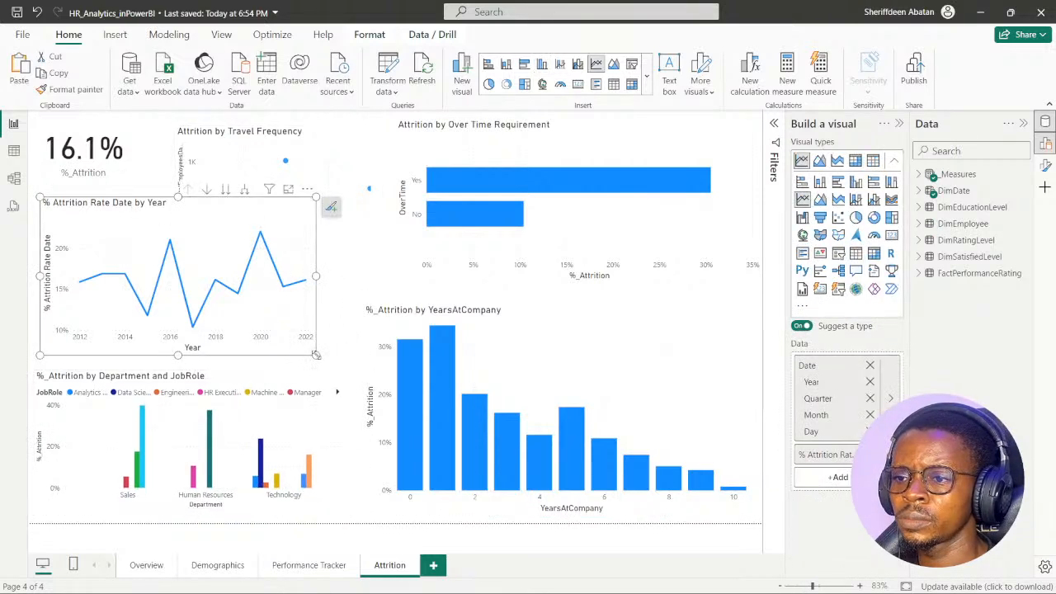
{"action": "left_click_drag", "start_coordinate": [316, 354], "coordinate": [338, 363]}
- Fit the Travel Frequency chart between the card and the overtime chart, align the YearsAtCompany chart below the overtime chart, and save the report
{"action": "left_click", "coordinate": [205, 136]}
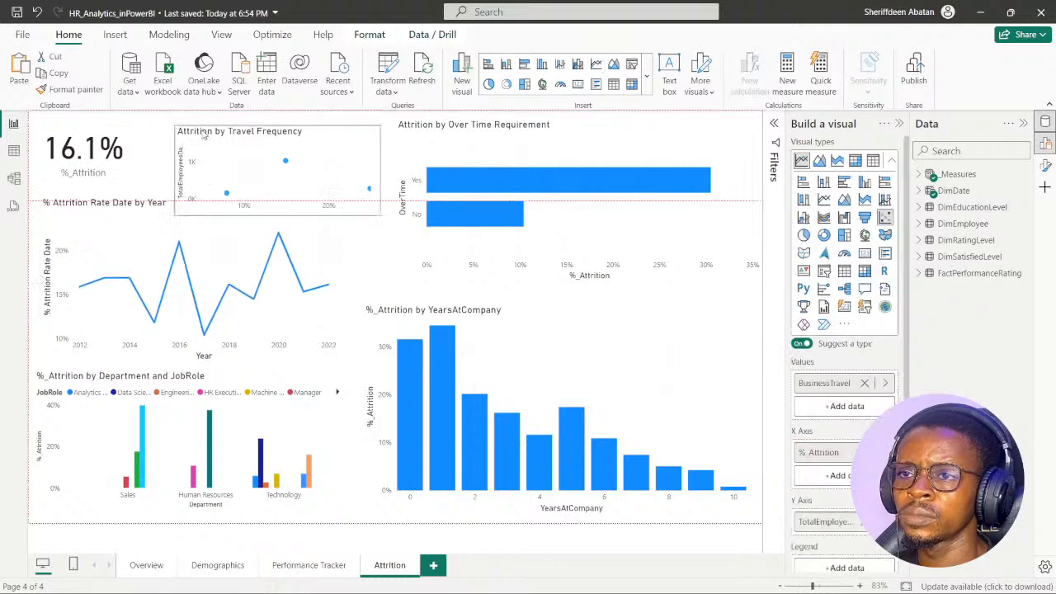
{"action": "left_click_drag", "start_coordinate": [172, 125], "coordinate": [164, 118]}
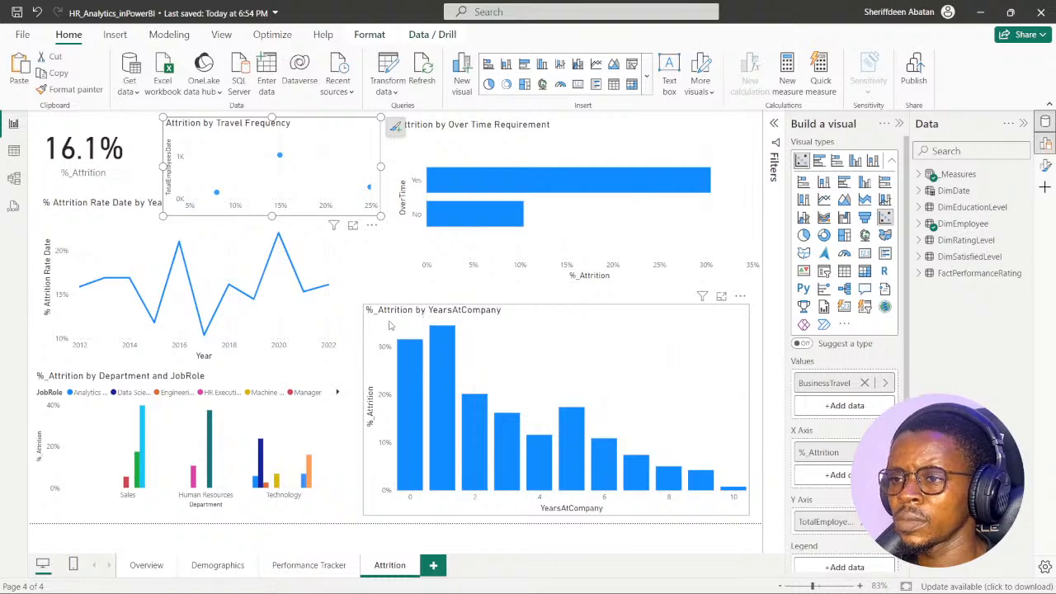
{"action": "left_click_drag", "start_coordinate": [391, 325], "coordinate": [404, 303]}
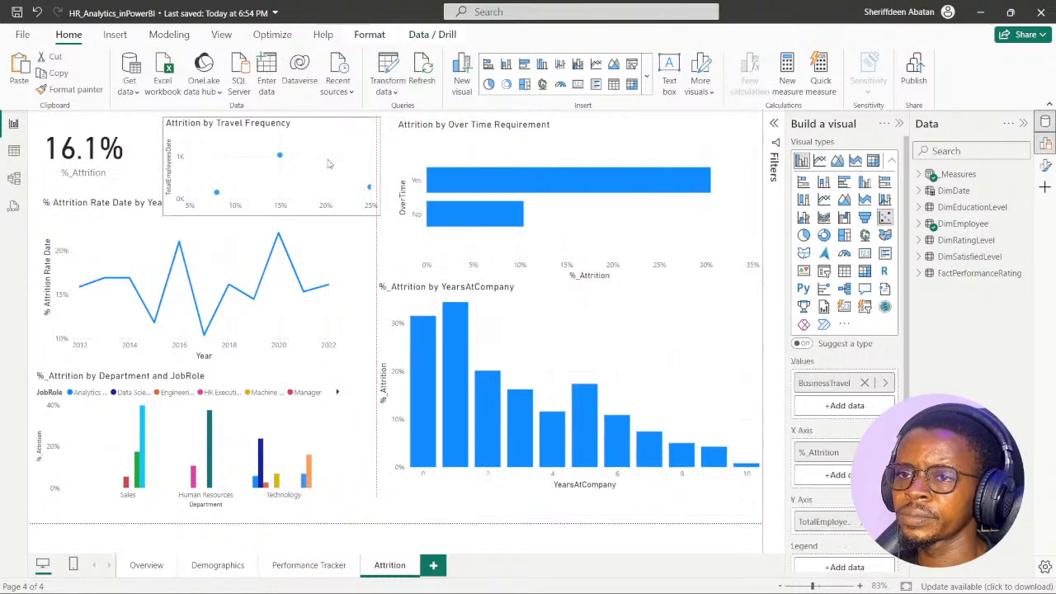
{"action": "left_click_drag", "start_coordinate": [328, 164], "coordinate": [297, 171]}
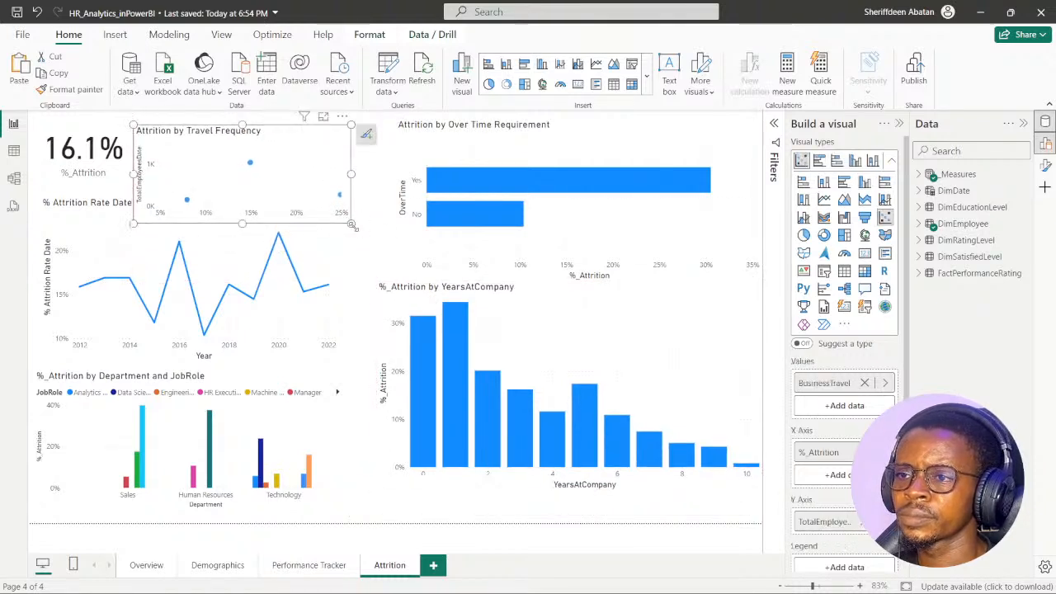
{"action": "left_click_drag", "start_coordinate": [352, 225], "coordinate": [369, 224]}
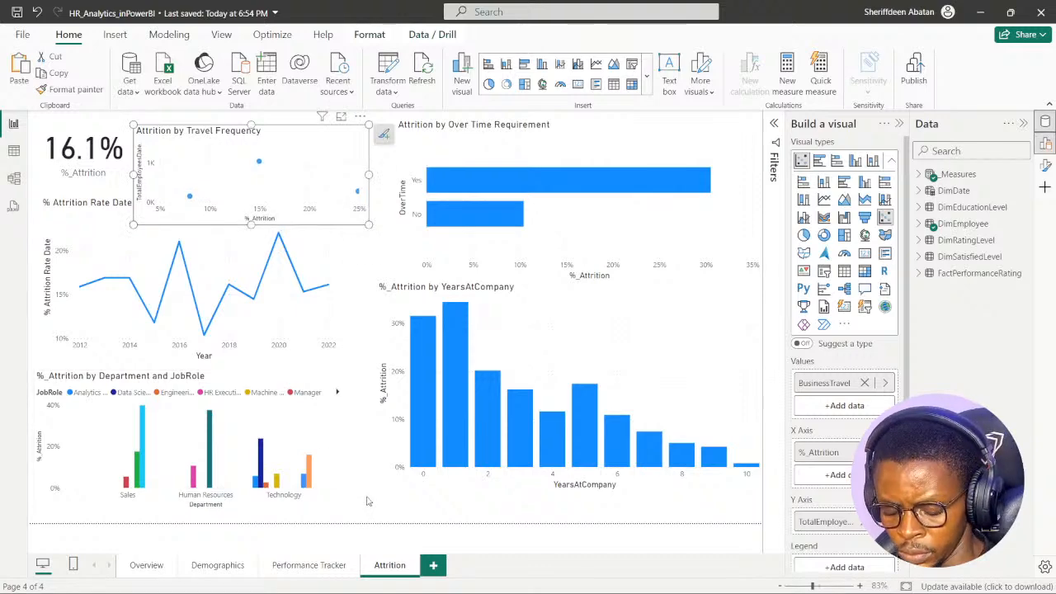
{"action": "key", "text": "ctrl+s"}
- Review the layouts of the Performance Tracker, Demographics and Overview pages and return to the Attrition page
{"action": "left_click", "coordinate": [328, 568]}
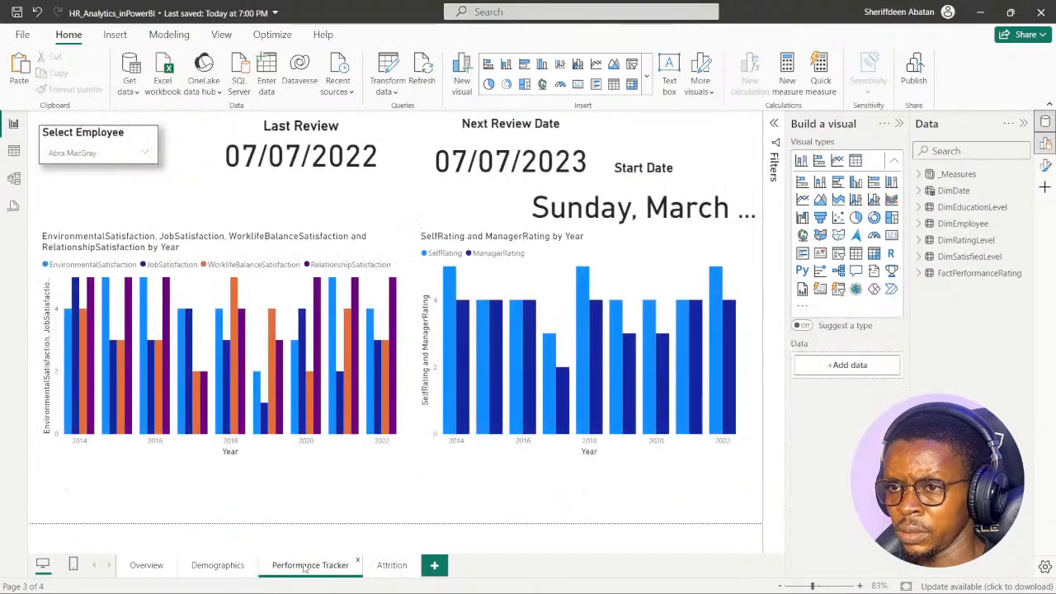
{"action": "left_click", "coordinate": [228, 568]}
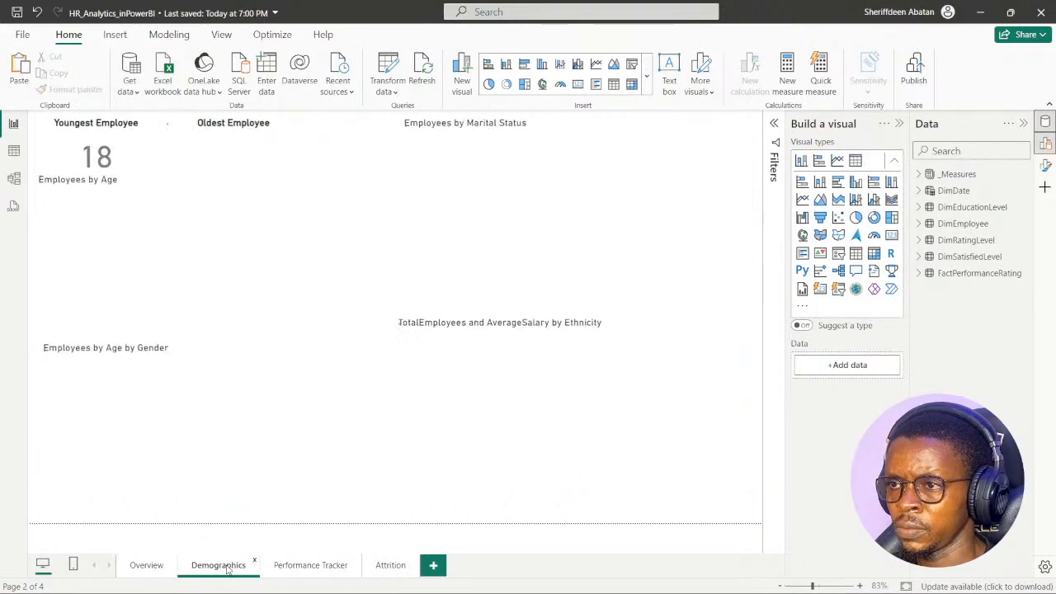
{"action": "left_click", "coordinate": [146, 565]}
{"action": "left_click", "coordinate": [222, 566]}
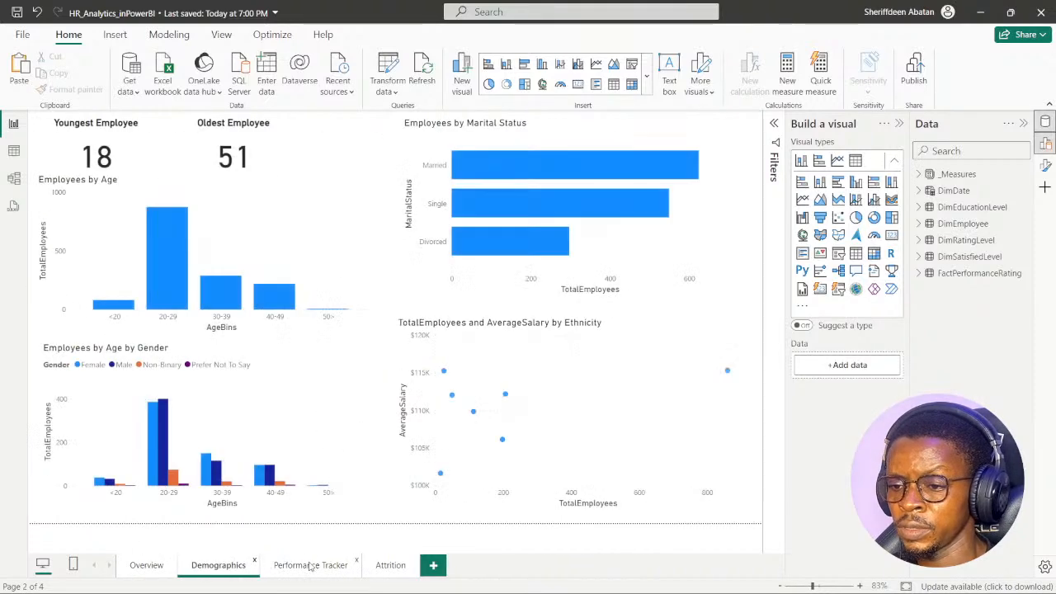
{"action": "left_click", "coordinate": [396, 566]}
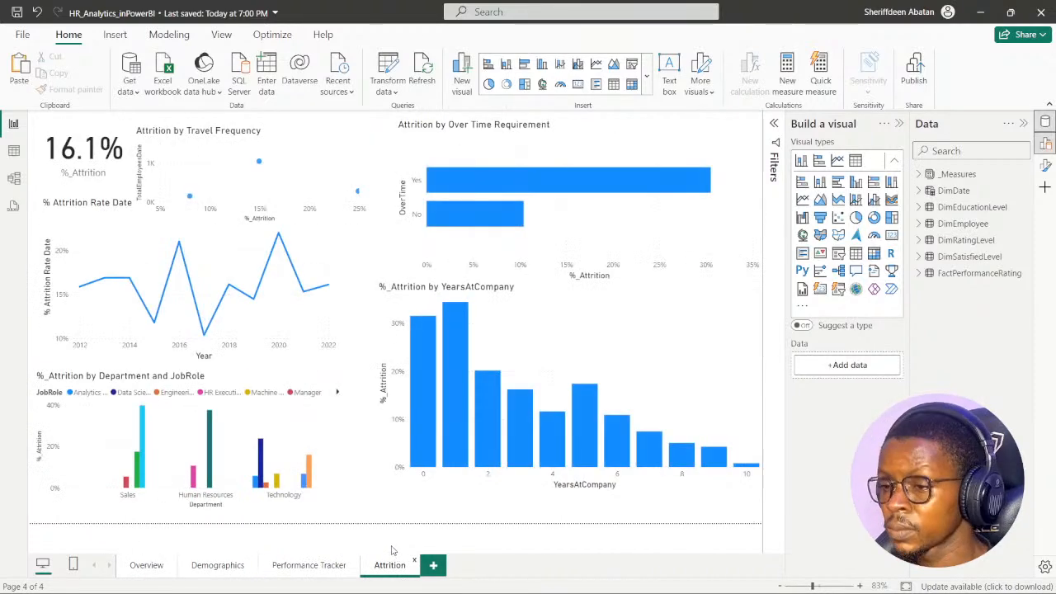
- Switch to DataCamp and read the layout exercise's context and first two instructions on canvas background and navigation bar
{"action": "left_click", "coordinate": [468, 578]}
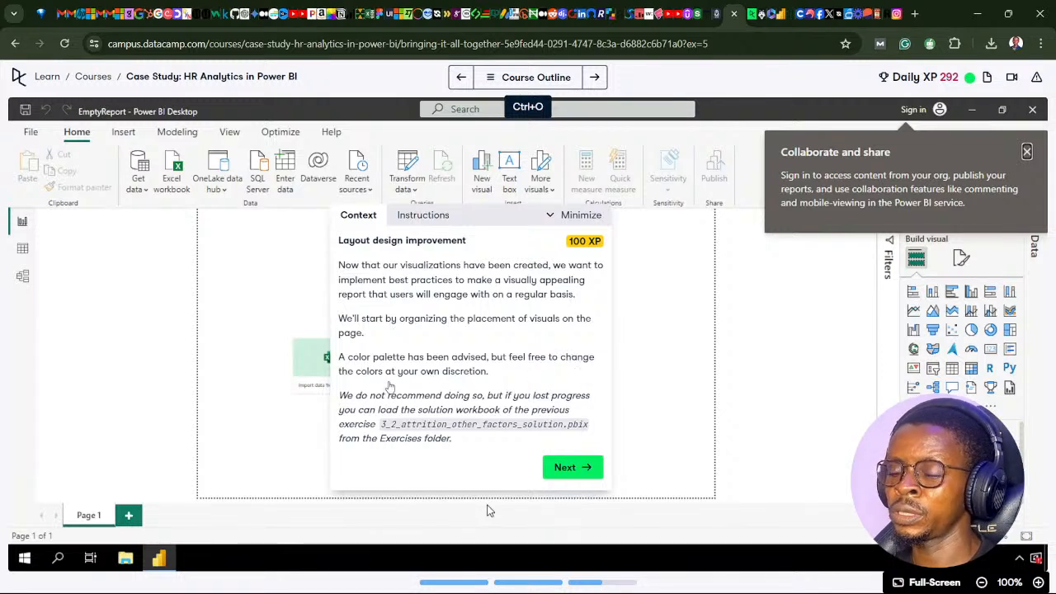
{"action": "left_click", "coordinate": [574, 476]}
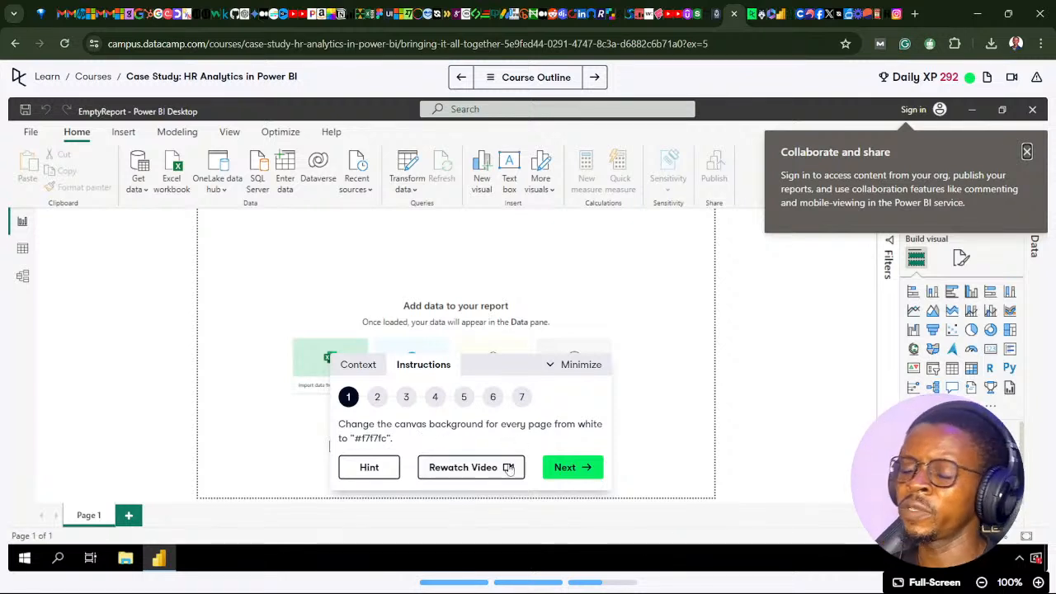
{"action": "left_click", "coordinate": [560, 472]}
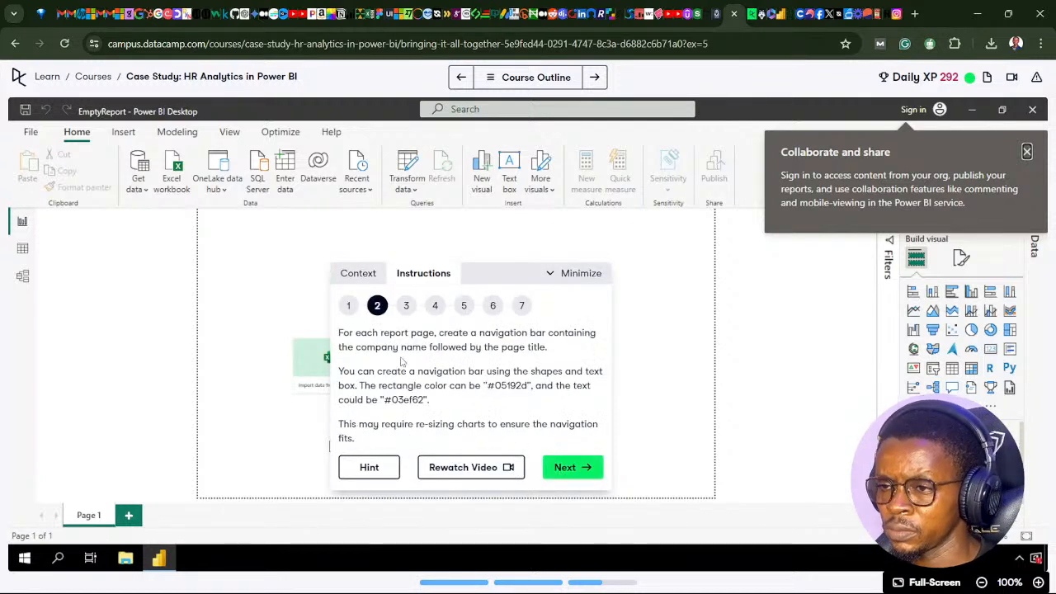
{"action": "left_click", "coordinate": [347, 307]}
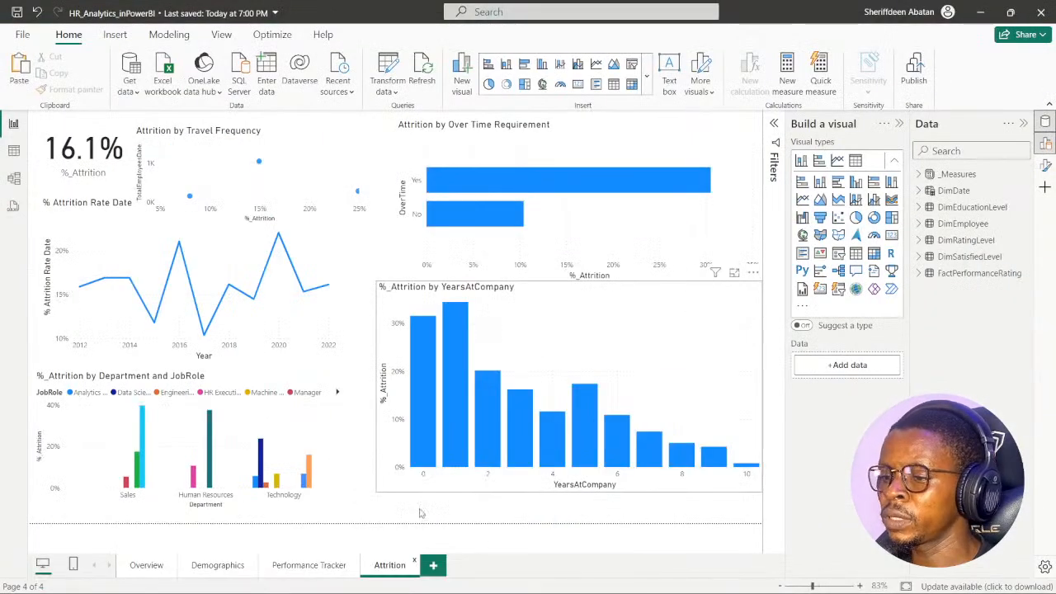
- Add a new report page after Attrition and name it Report Design
{"action": "left_click", "coordinate": [434, 565]}
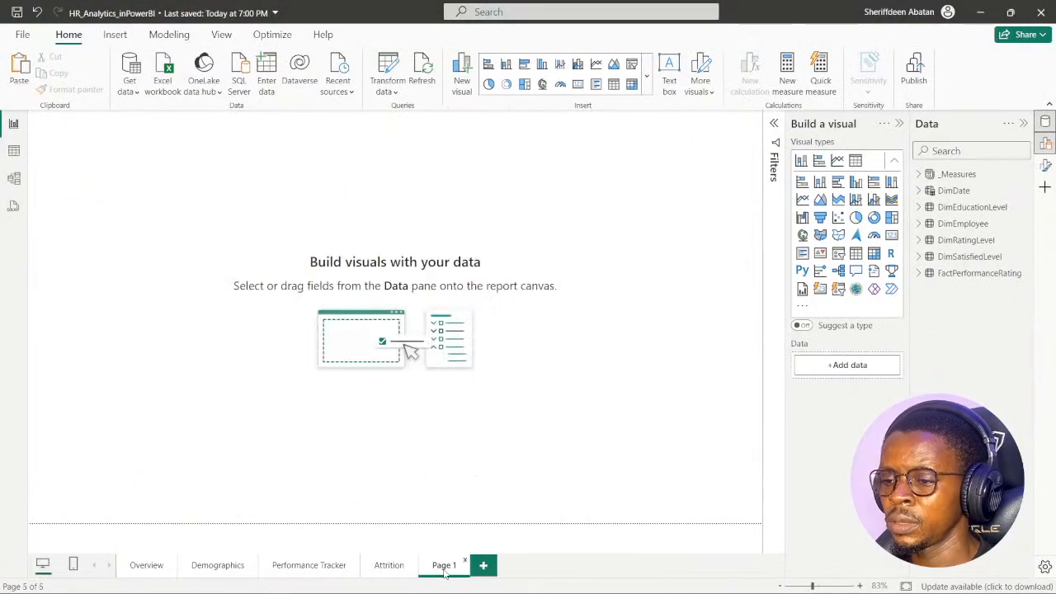
{"action": "double_click", "coordinate": [445, 569]}
{"action": "type", "text": "Re"}
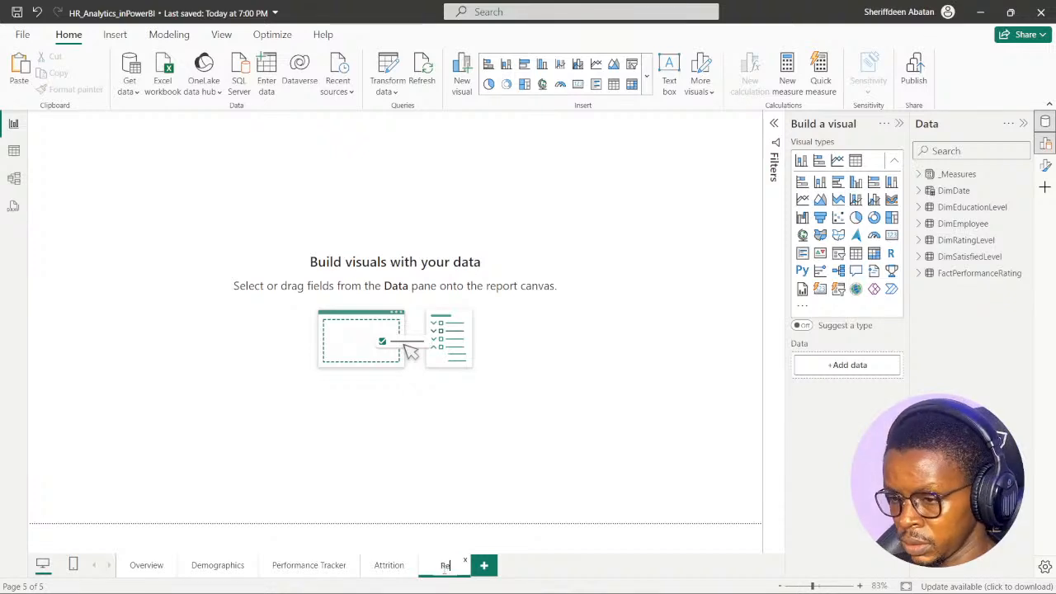
{"action": "type", "text": "port"}
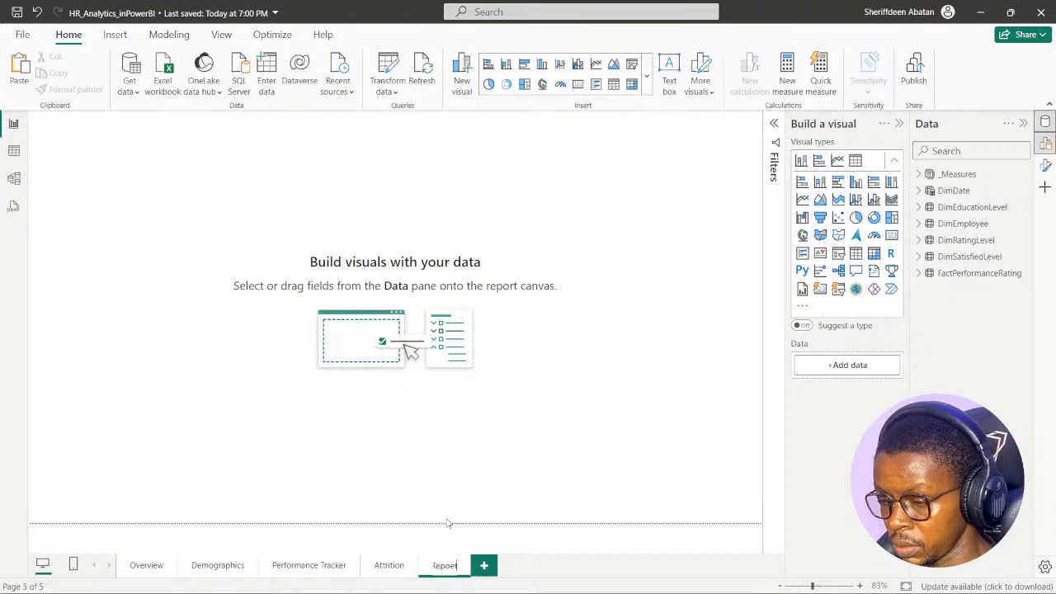
{"action": "key", "text": "BackSpace"}
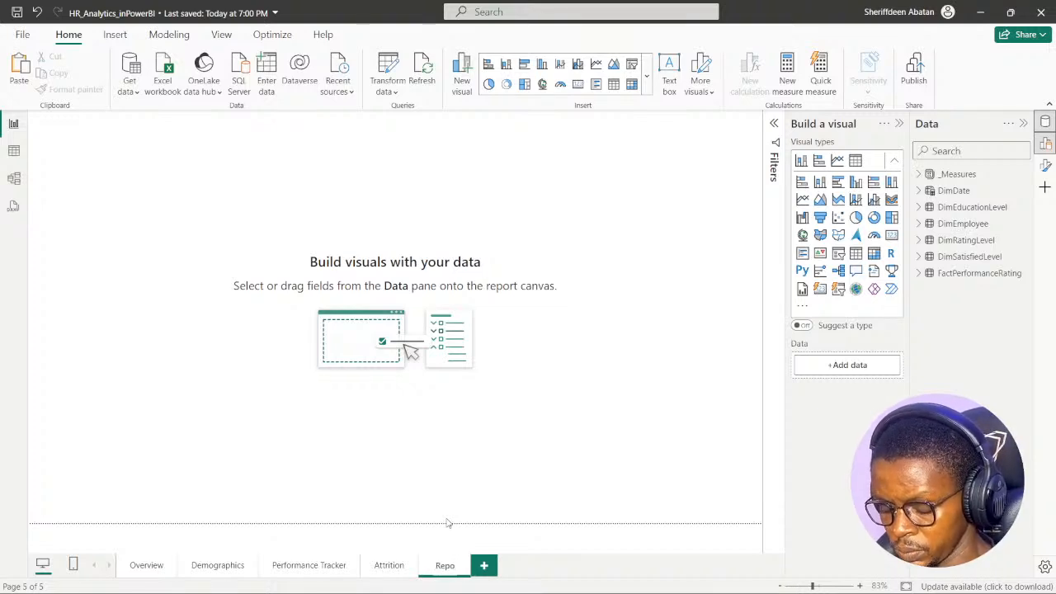
{"action": "key", "text": "BackSpace"}
{"action": "key", "text": "BackSpace"}
{"action": "key", "text": "BackSpace"}
{"action": "key", "text": "BackSpace"}
{"action": "key", "text": "BackSpace"}
{"action": "key", "text": "BackSpace"}
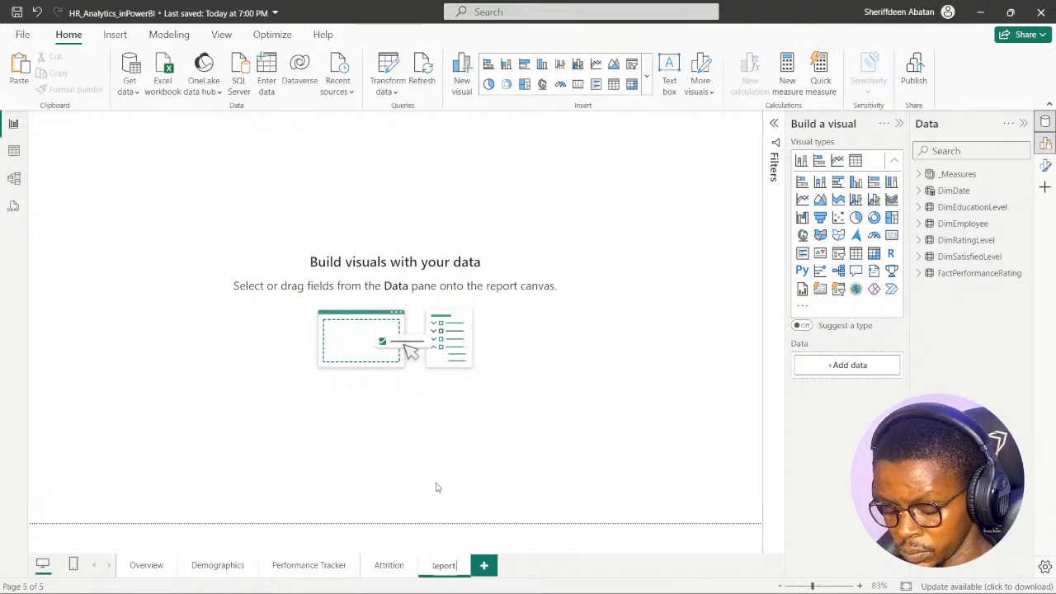
{"action": "type", "text": "Designs"}
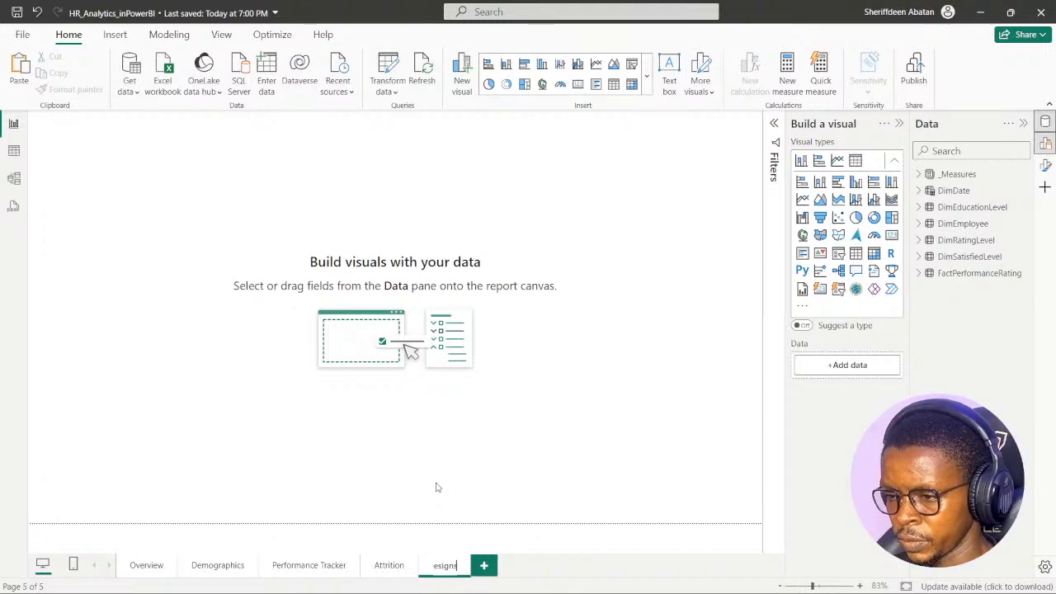
{"action": "key", "text": "BackSpace"}
{"action": "key", "text": "BackSpace"}
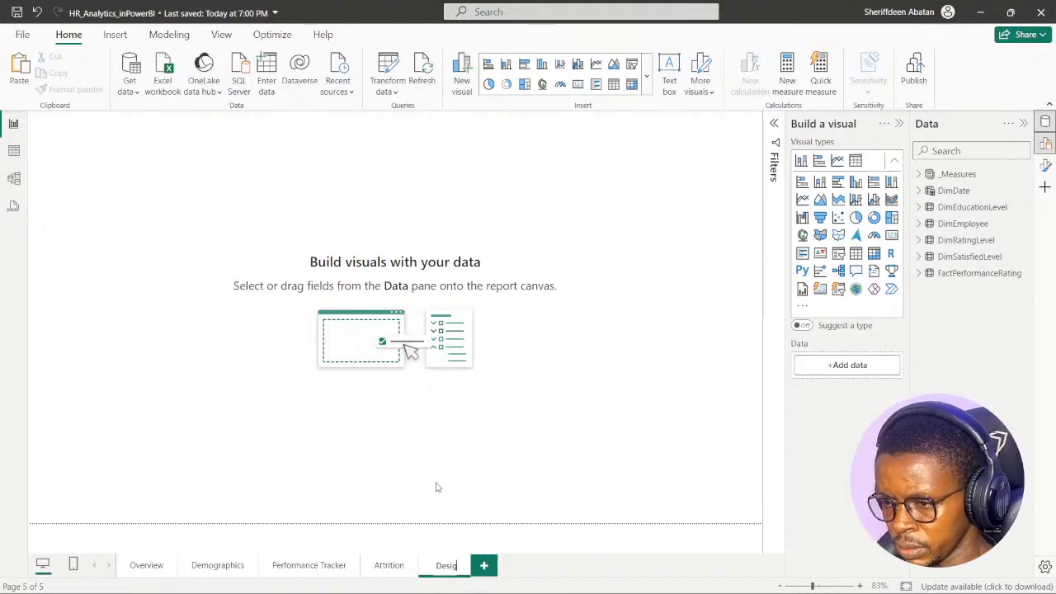
{"action": "type", "text": "n"}
{"action": "key", "text": "Return"}
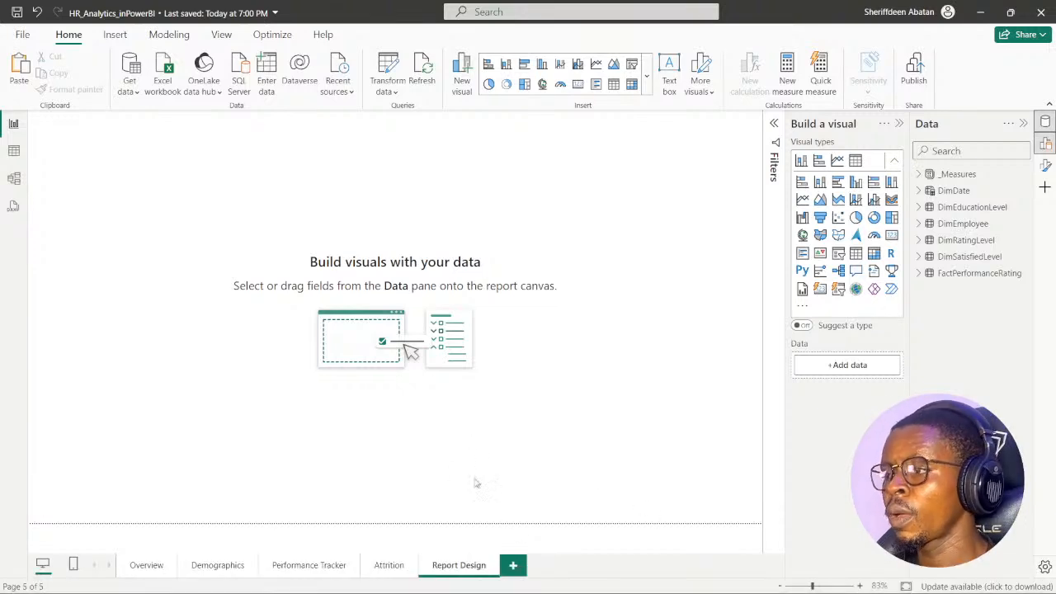
{"action": "mouse_move", "coordinate": [790, 570]}
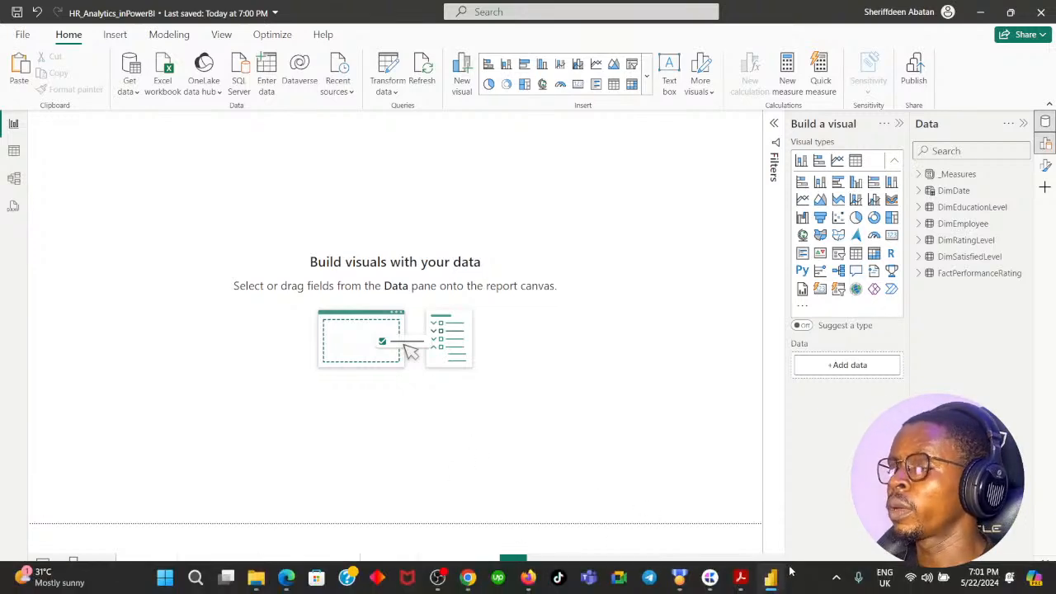
{"action": "left_click", "coordinate": [944, 582]}
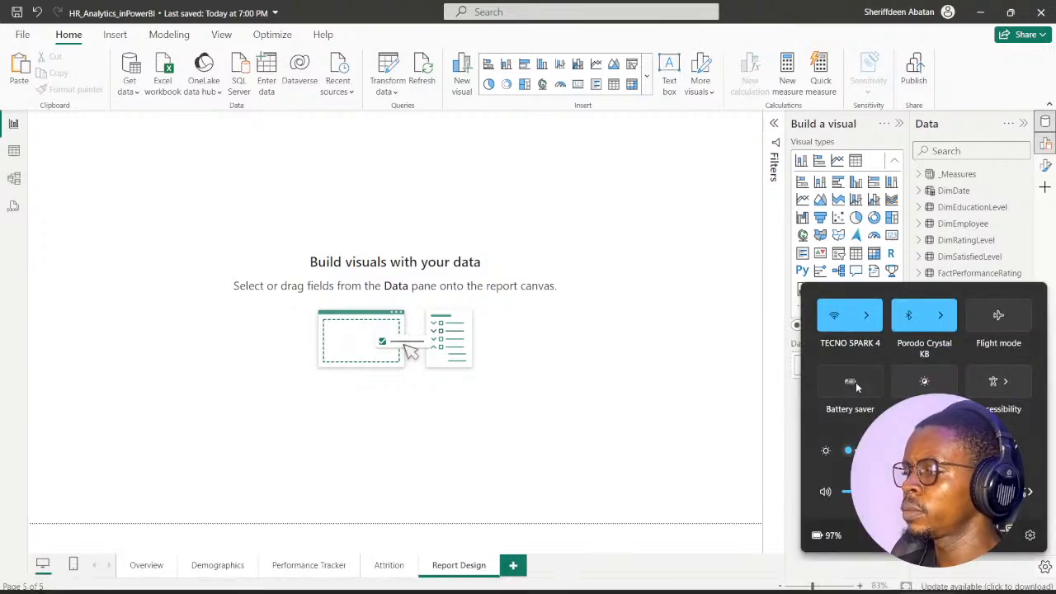
{"action": "left_click", "coordinate": [629, 400]}
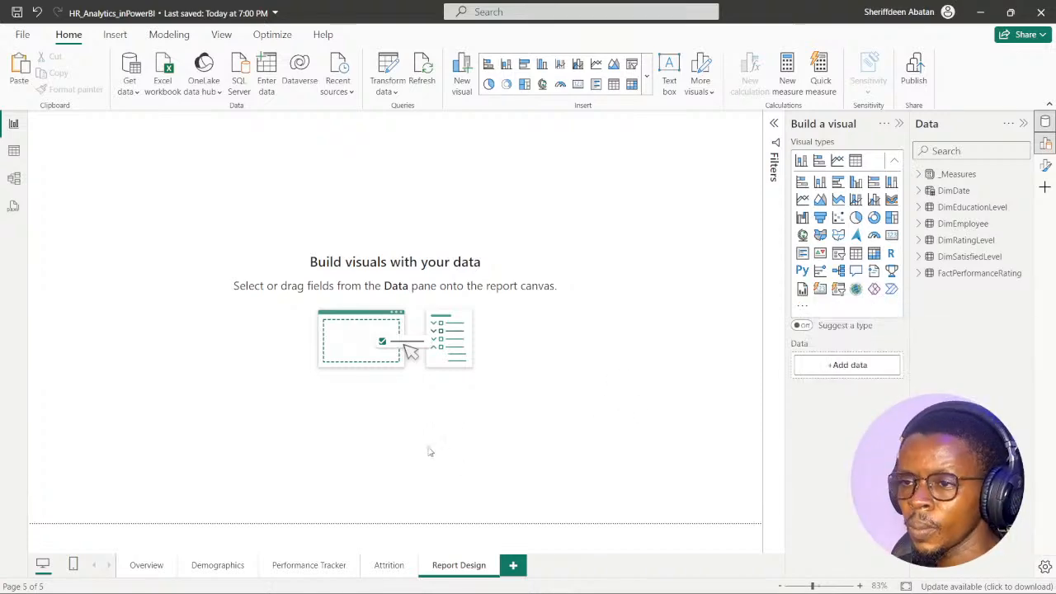
- Check DataCamp's first instruction on the canvas background, and return to the report with only the page formatting options kept open beside the canvas
{"action": "left_click", "coordinate": [468, 578]}
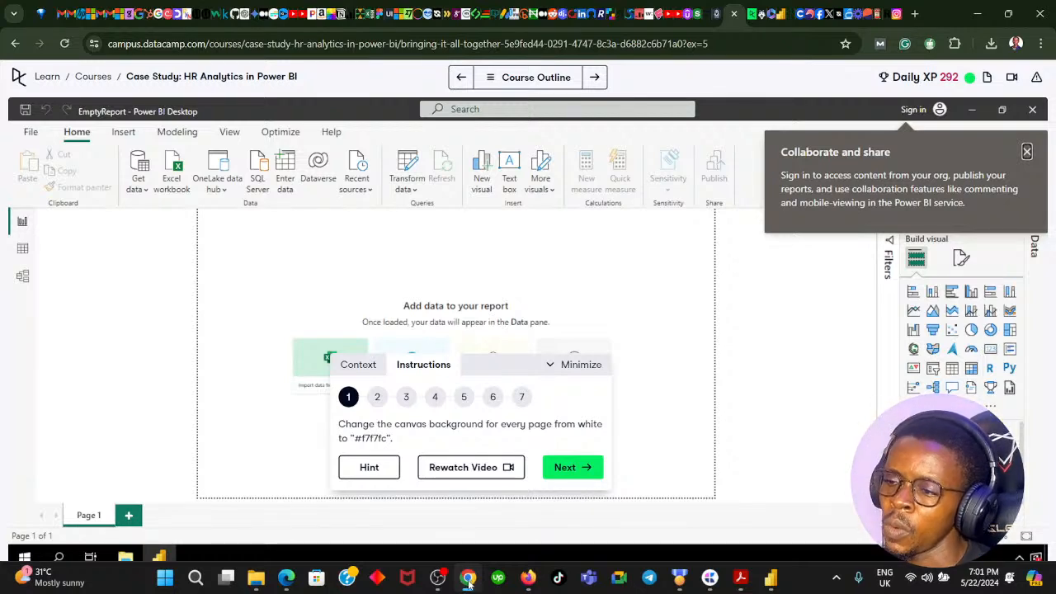
{"action": "left_click", "coordinate": [467, 579]}
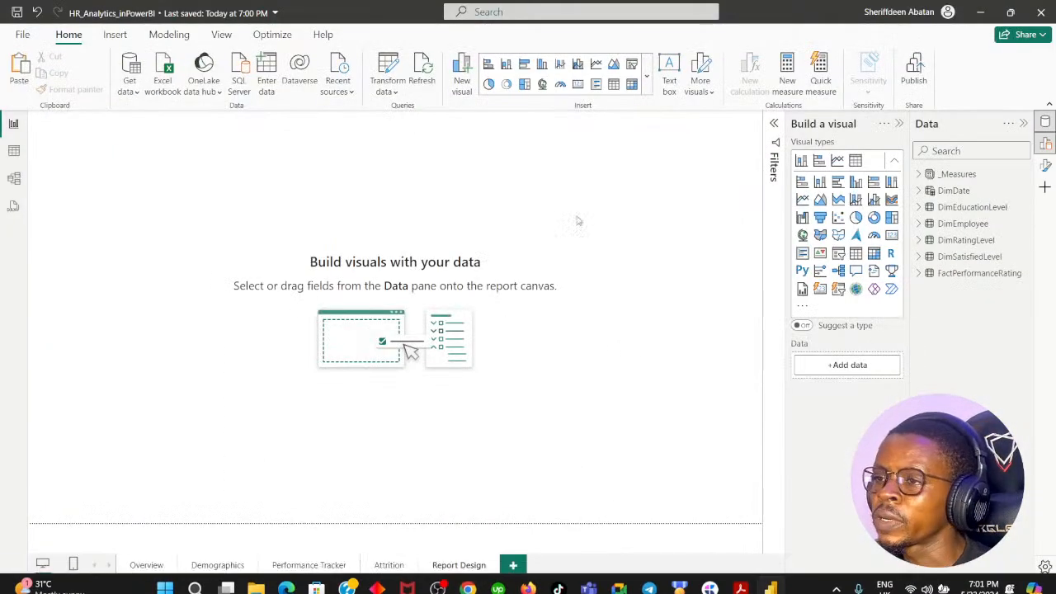
{"action": "left_click", "coordinate": [1045, 165]}
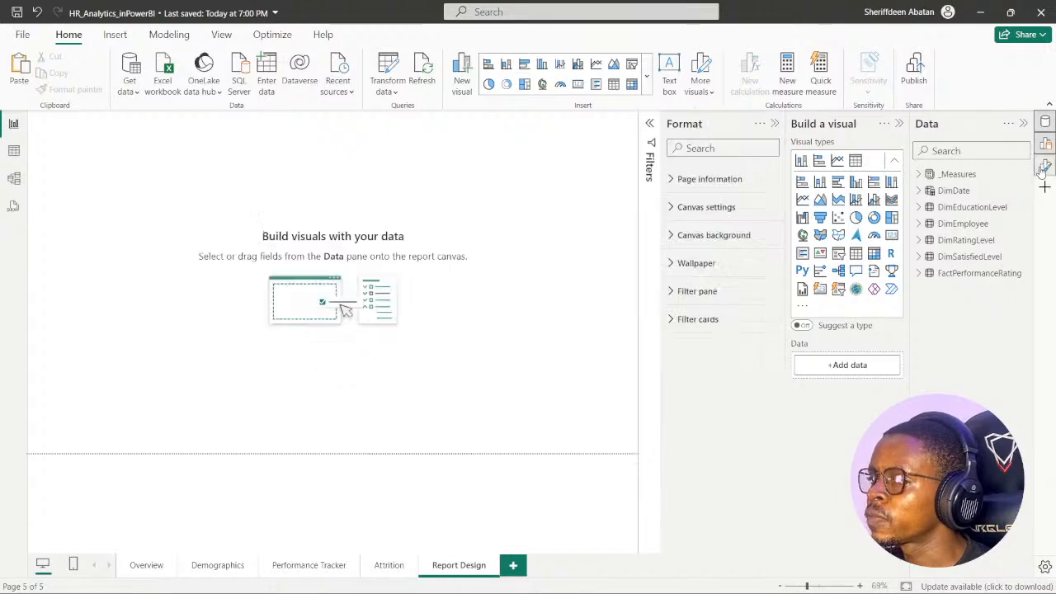
{"action": "left_click", "coordinate": [899, 123]}
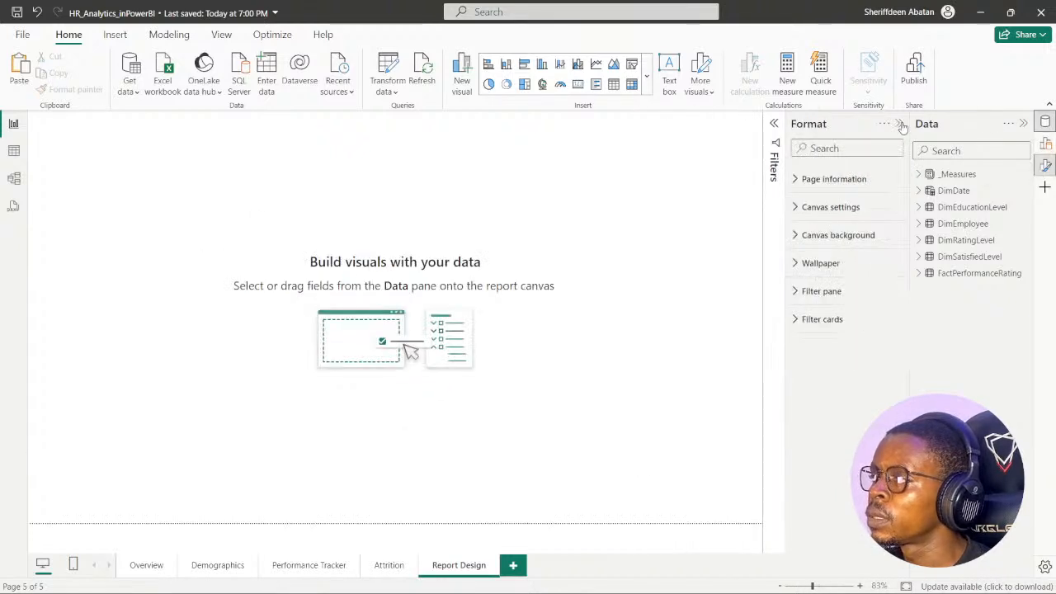
{"action": "left_click", "coordinate": [1023, 124]}
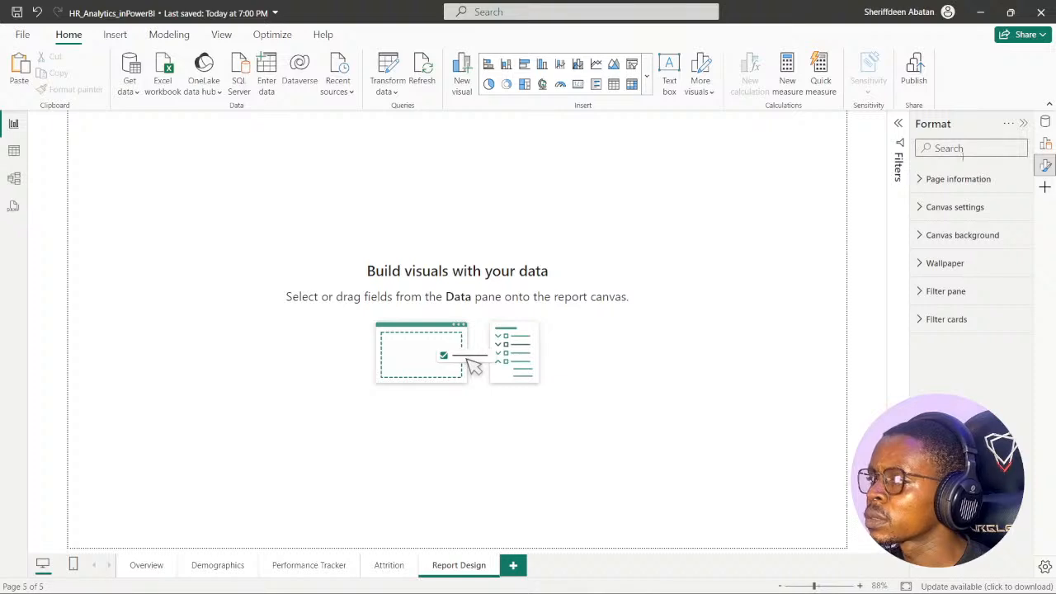
- Set the Report Design page's canvas background to the custom color #F7F7FC, rechecking the hex code in the DataCamp instruction
{"action": "left_click", "coordinate": [919, 210]}
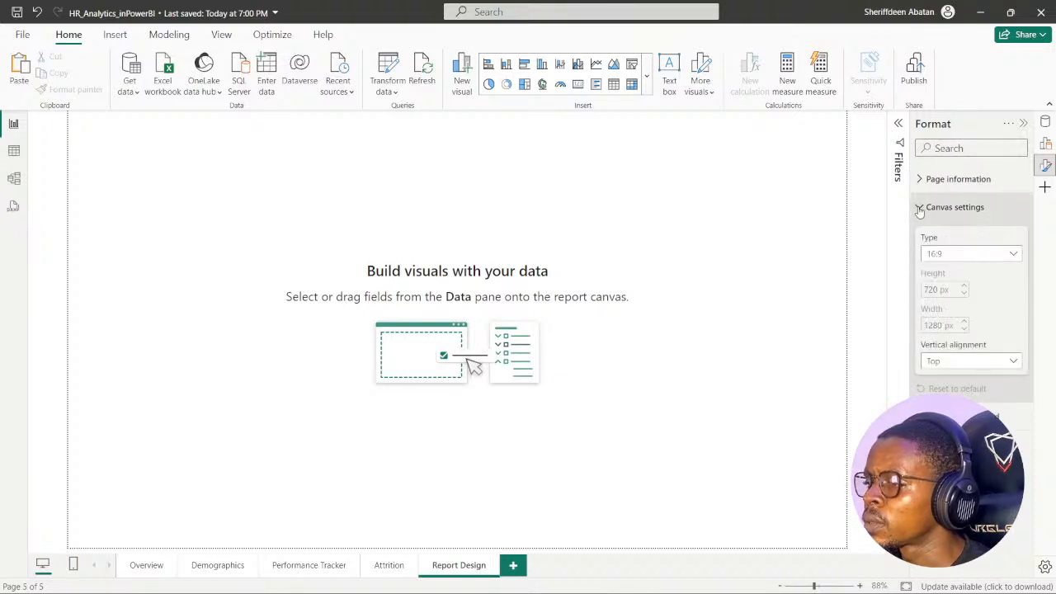
{"action": "left_click", "coordinate": [919, 210]}
{"action": "left_click", "coordinate": [920, 236]}
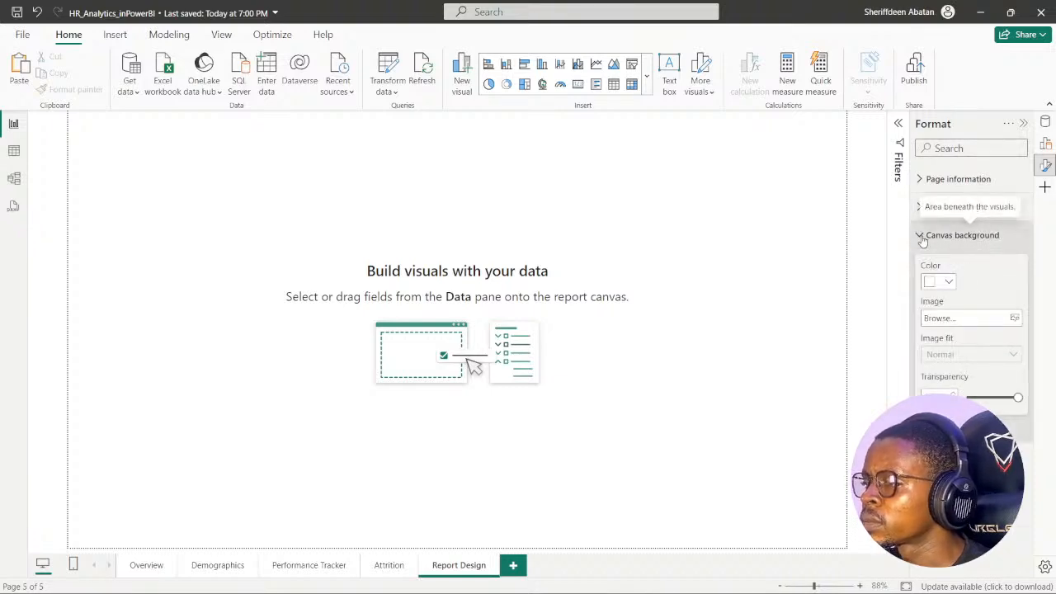
{"action": "left_click", "coordinate": [949, 282]}
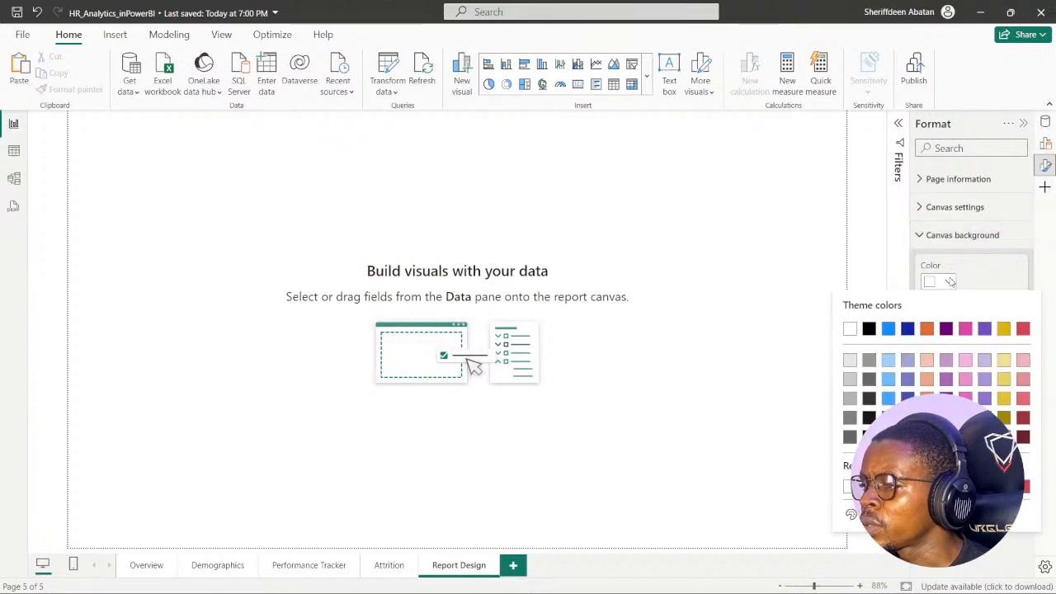
{"action": "left_click", "coordinate": [866, 514]}
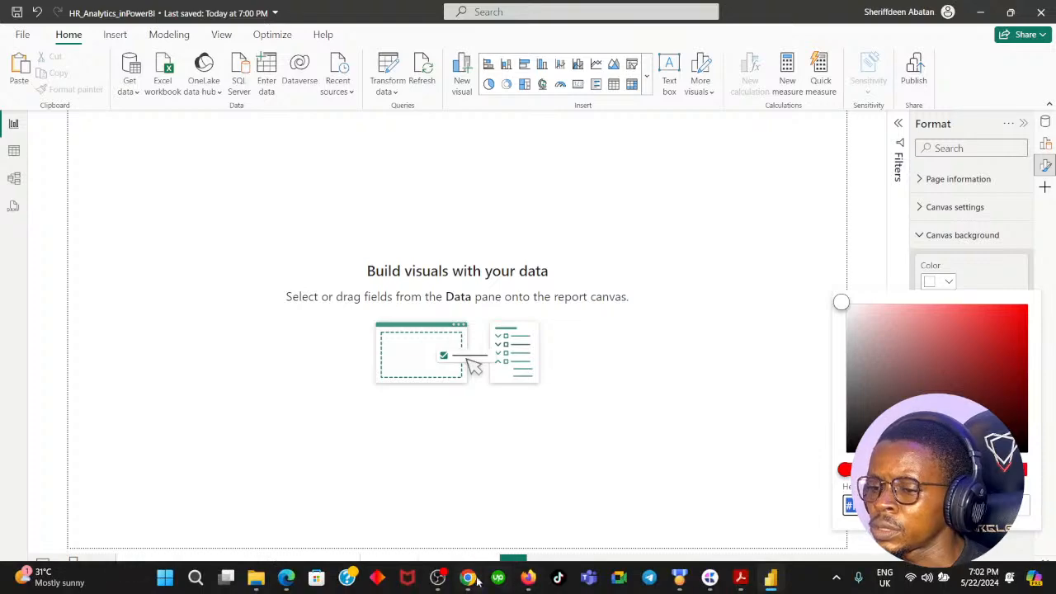
{"action": "left_click", "coordinate": [468, 578]}
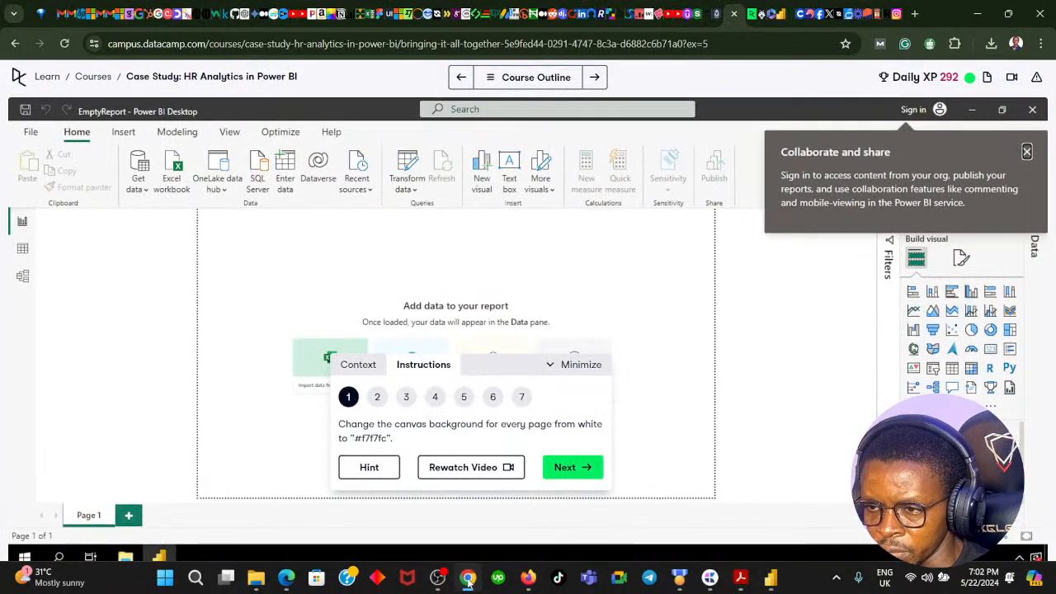
{"action": "left_click", "coordinate": [468, 578]}
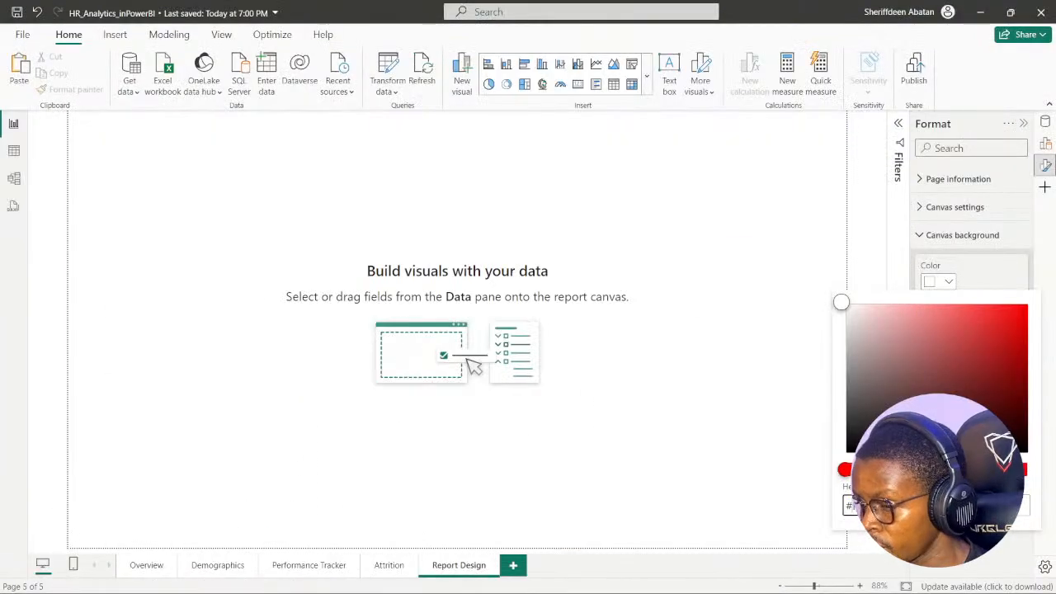
{"action": "type", "text": "8"}
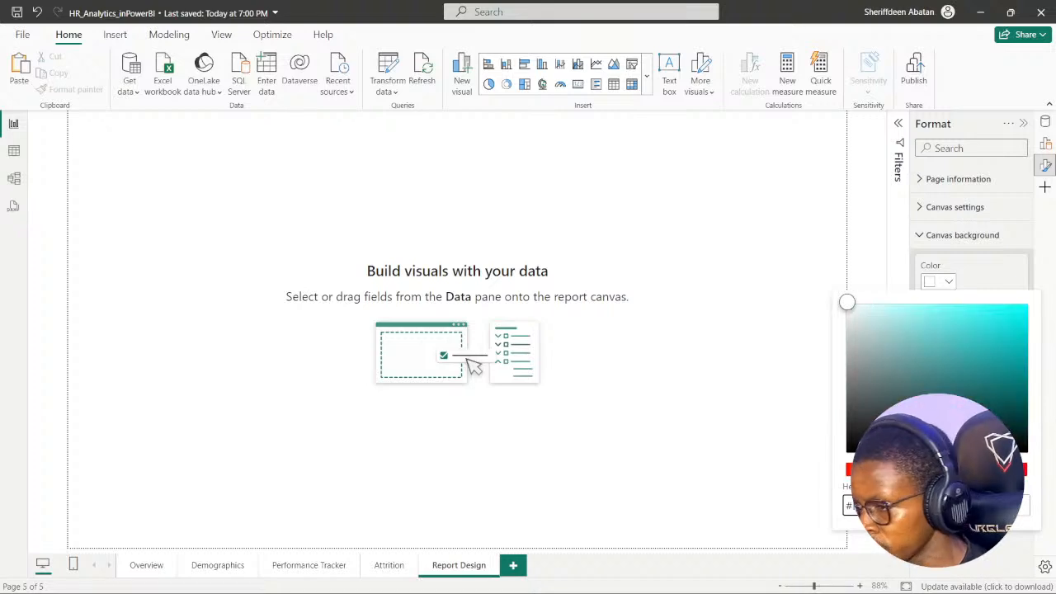
{"action": "type", "text": "8"}
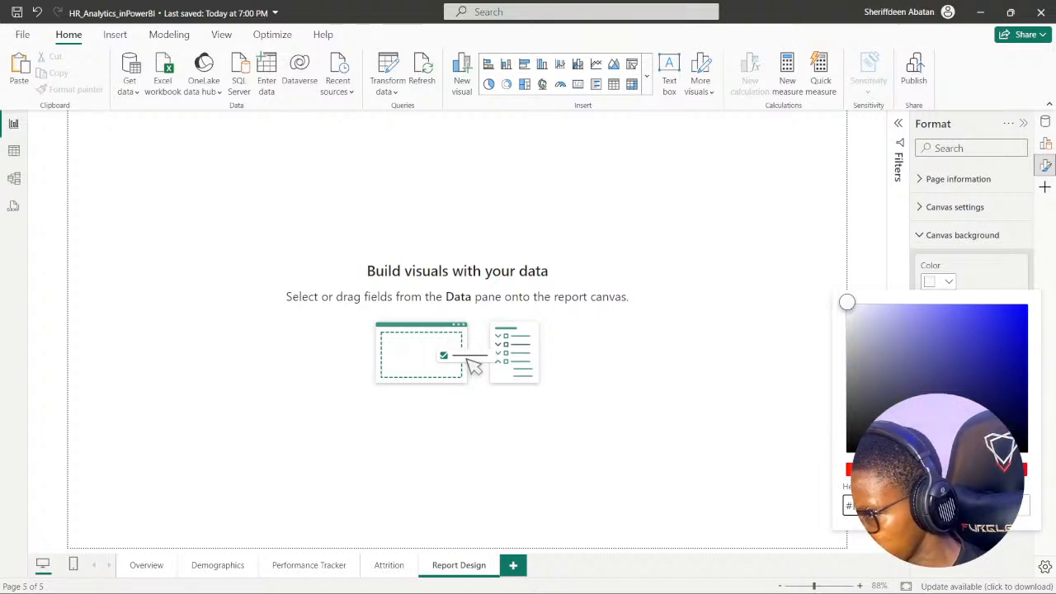
{"action": "type", "text": "C"}
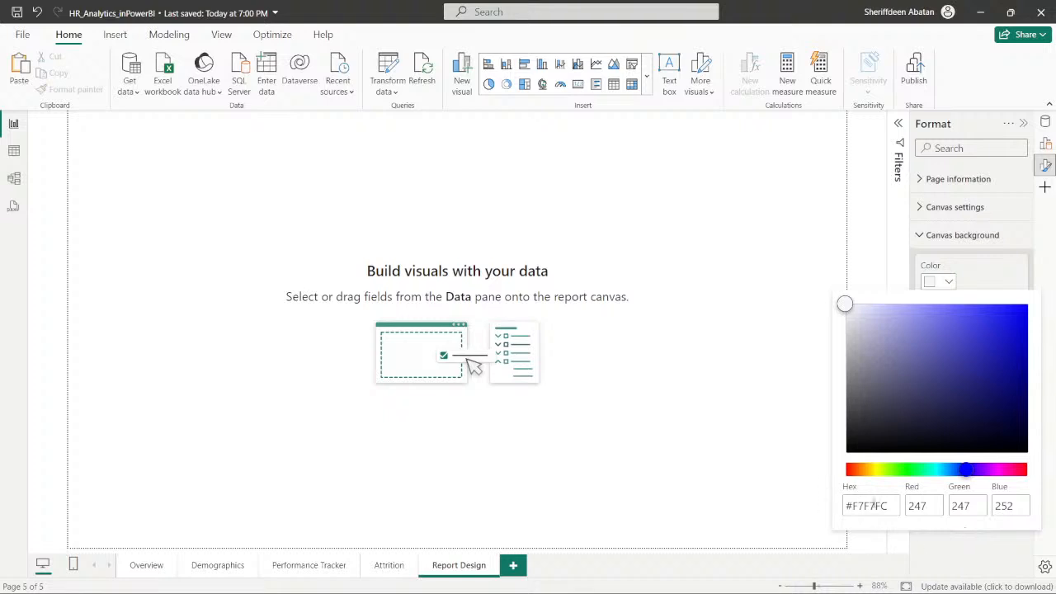
{"action": "left_click", "coordinate": [887, 506]}
{"action": "left_click", "coordinate": [979, 259]}
- Reopen the custom canvas background color, shift it to white and re-enter the hex code #F7F7FC
{"action": "left_click", "coordinate": [948, 282]}
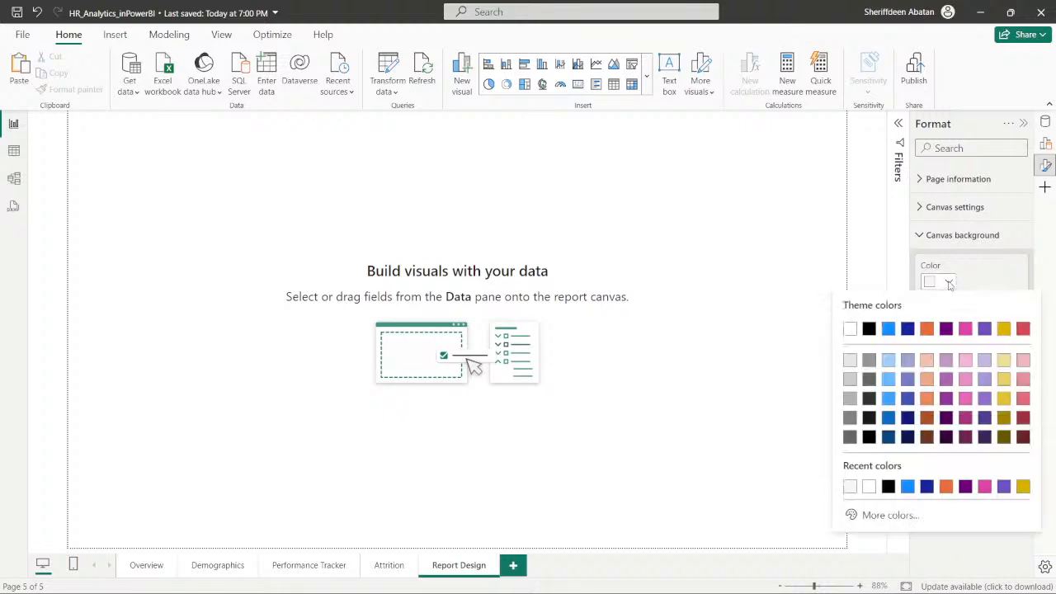
{"action": "left_click", "coordinate": [883, 515]}
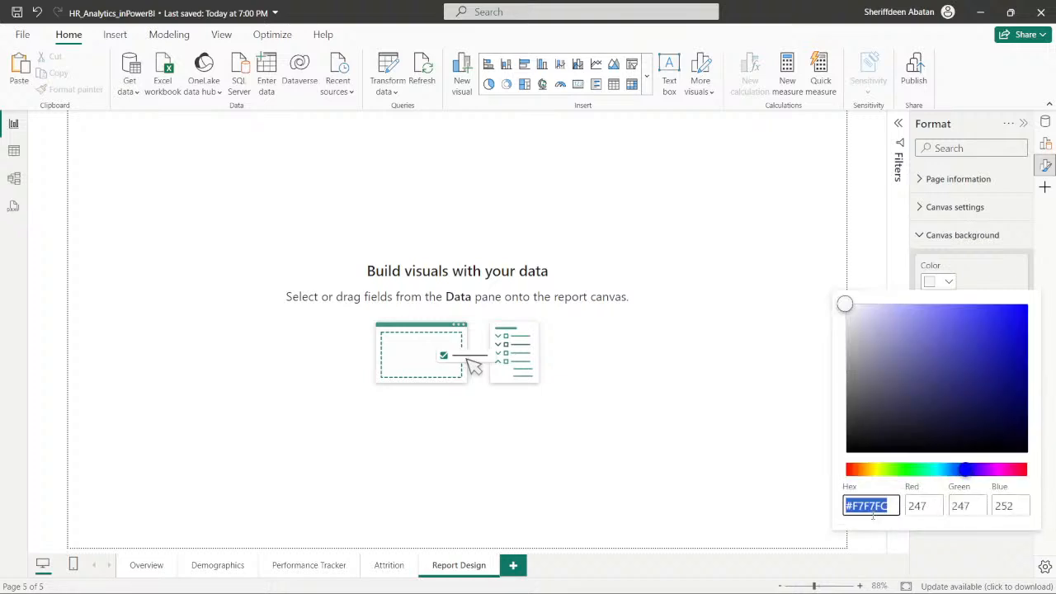
{"action": "left_click", "coordinate": [888, 506]}
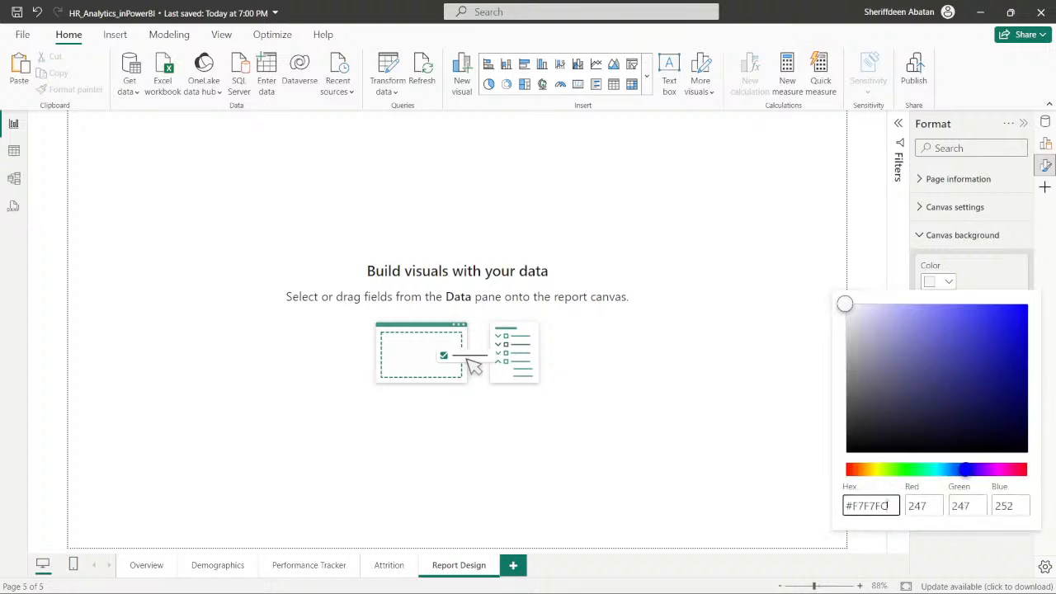
{"action": "mouse_move", "coordinate": [849, 306]}
{"action": "left_mouse_down"}
{"action": "mouse_move", "coordinate": [861, 320]}
{"action": "mouse_move", "coordinate": [841, 302]}
{"action": "left_mouse_up"}
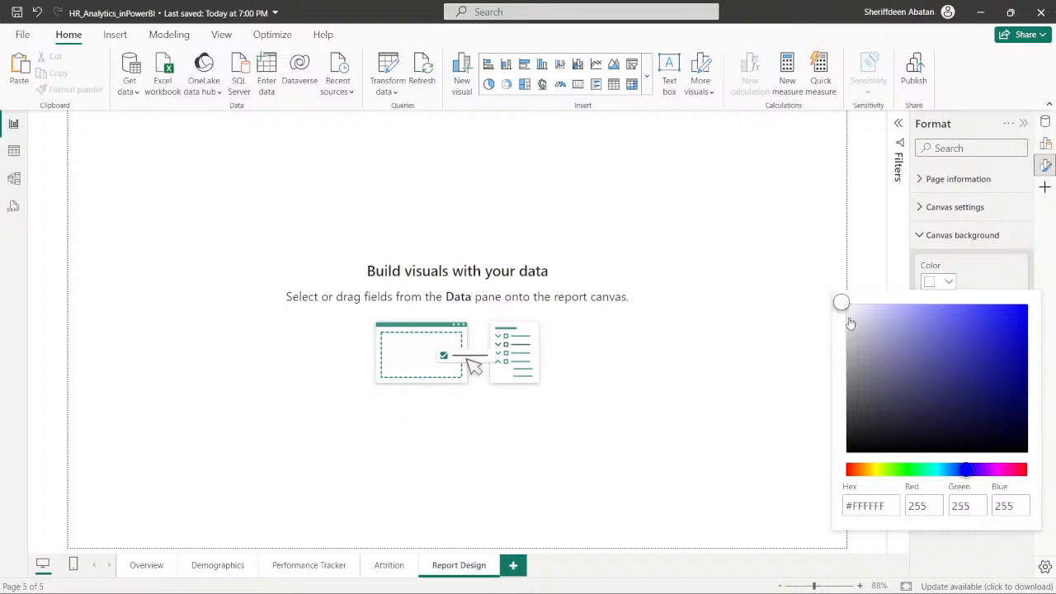
{"action": "left_click", "coordinate": [863, 506]}
{"action": "key", "text": "BackSpace"}
{"action": "type", "text": "7"}
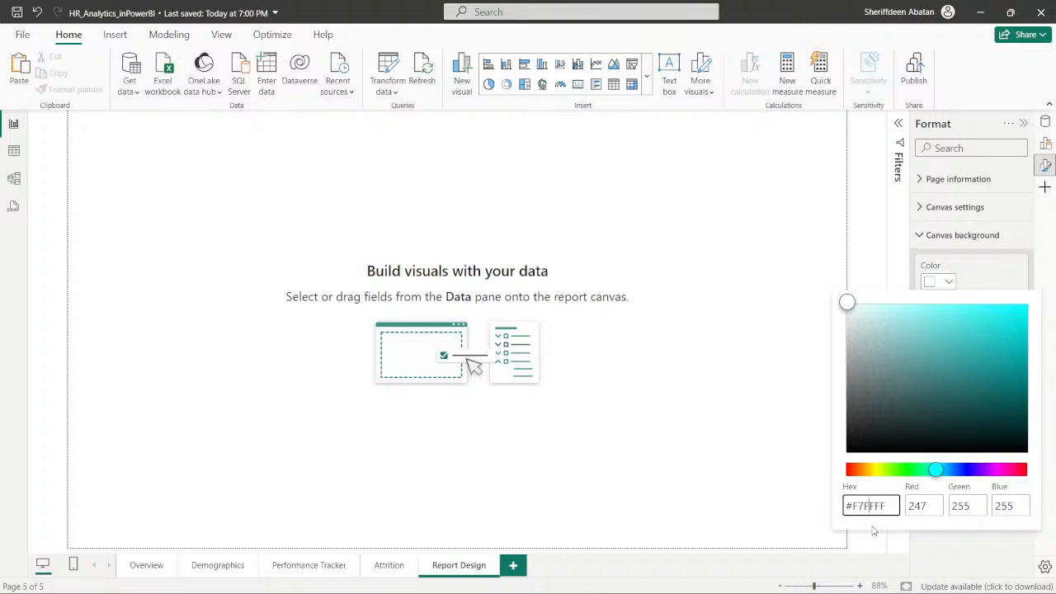
{"action": "key", "text": "Delete"}
{"action": "type", "text": "7F"}
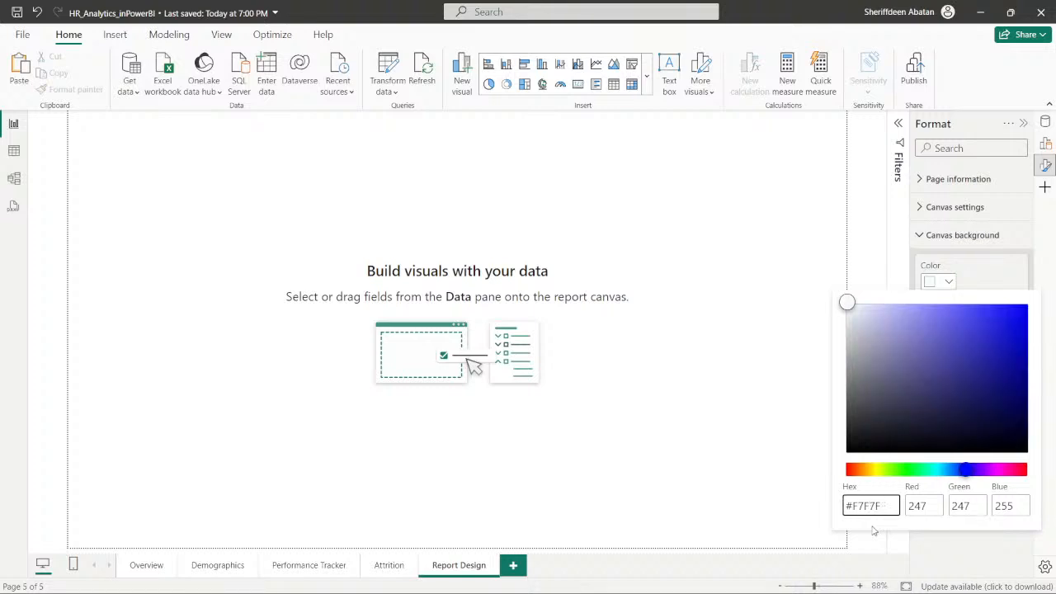
{"action": "type", "text": "C"}
{"action": "left_click", "coordinate": [891, 525]}
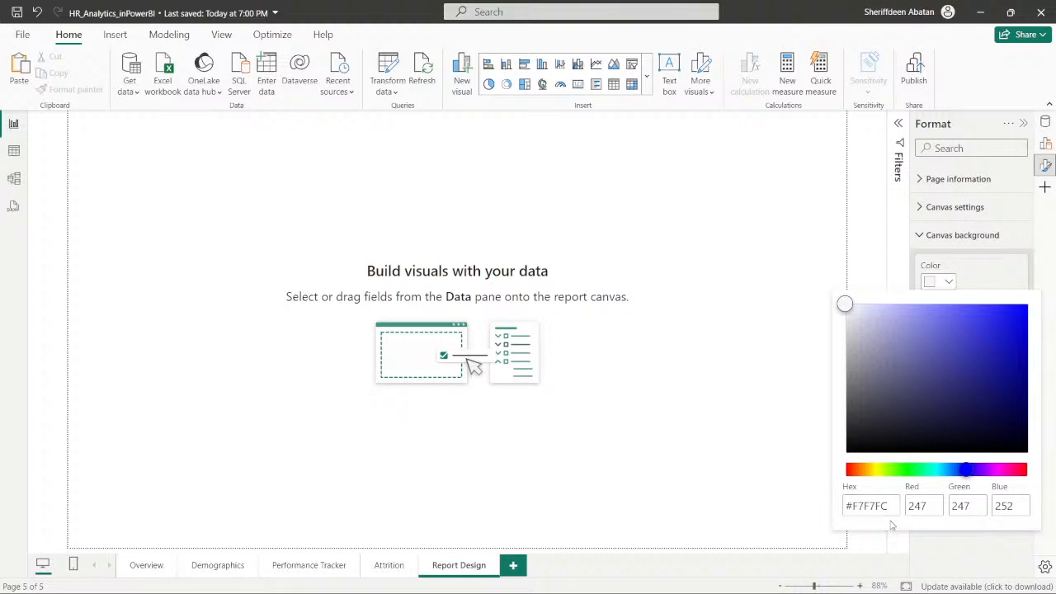
{"action": "left_click", "coordinate": [948, 549]}
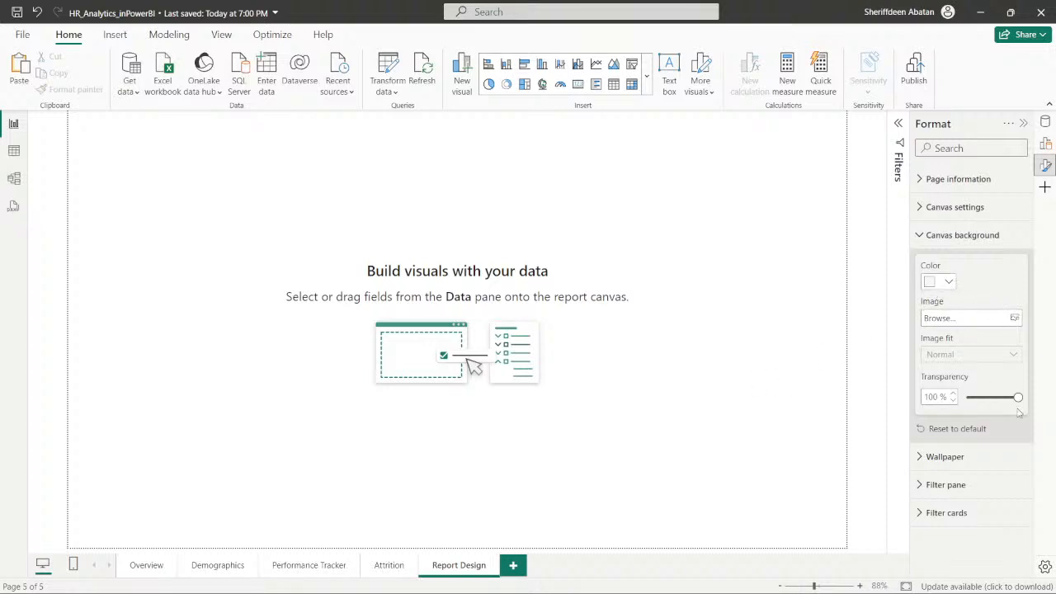
- Set the Report Design page's canvas background transparency to 0%, comparing it with a partly transparent setting
{"action": "left_click_drag", "start_coordinate": [1018, 397], "coordinate": [968, 399]}
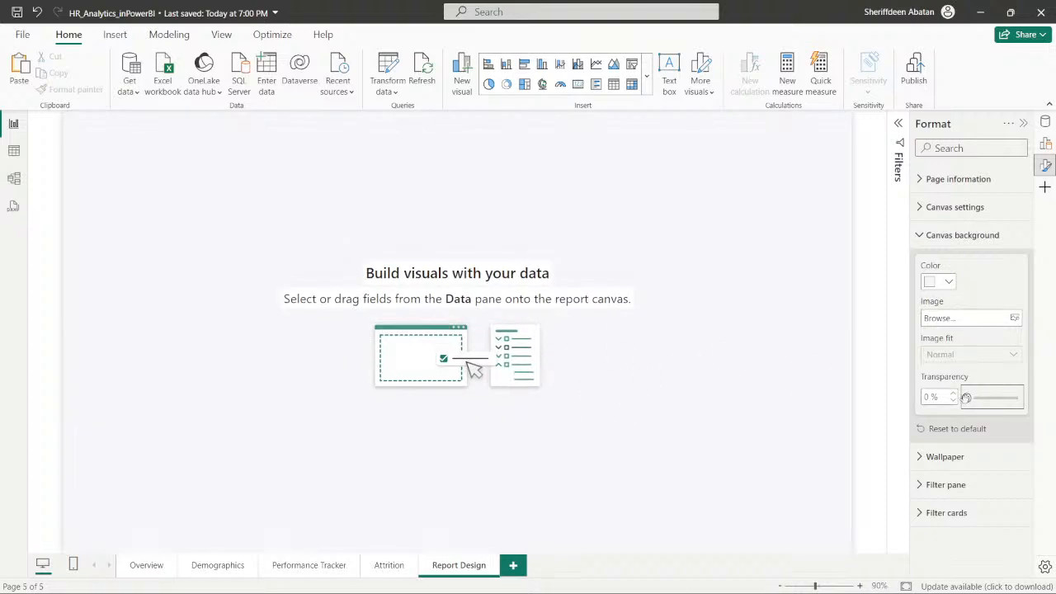
{"action": "left_click_drag", "start_coordinate": [966, 398], "coordinate": [996, 400]}
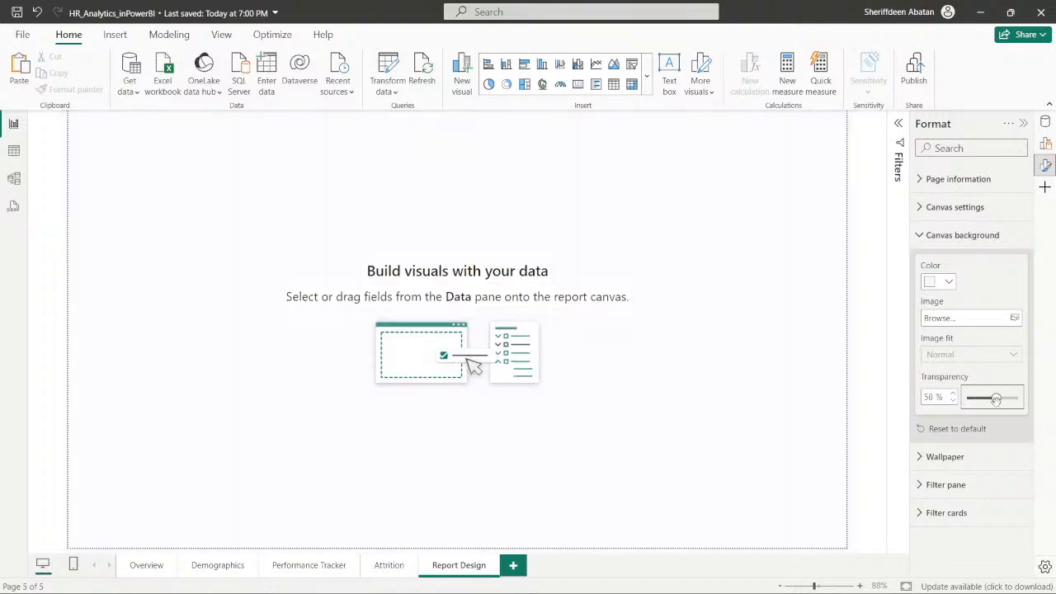
{"action": "left_click_drag", "start_coordinate": [1008, 404], "coordinate": [957, 400]}
- Advance to DataCamp's second instruction, read the navigation bar requirements, and return to the Power BI report
{"action": "left_click", "coordinate": [468, 577]}
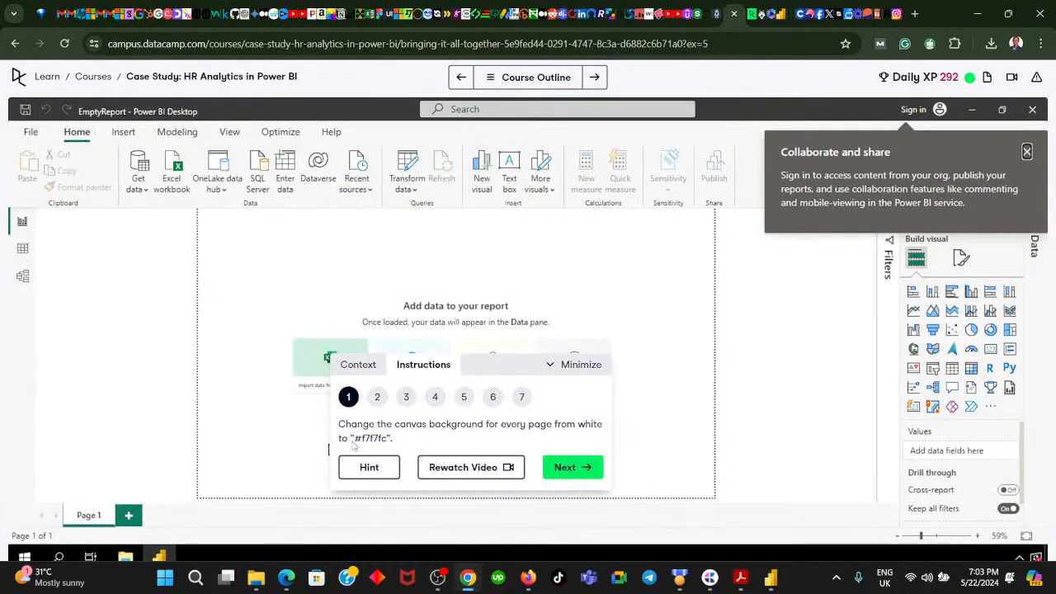
{"action": "left_click", "coordinate": [572, 467]}
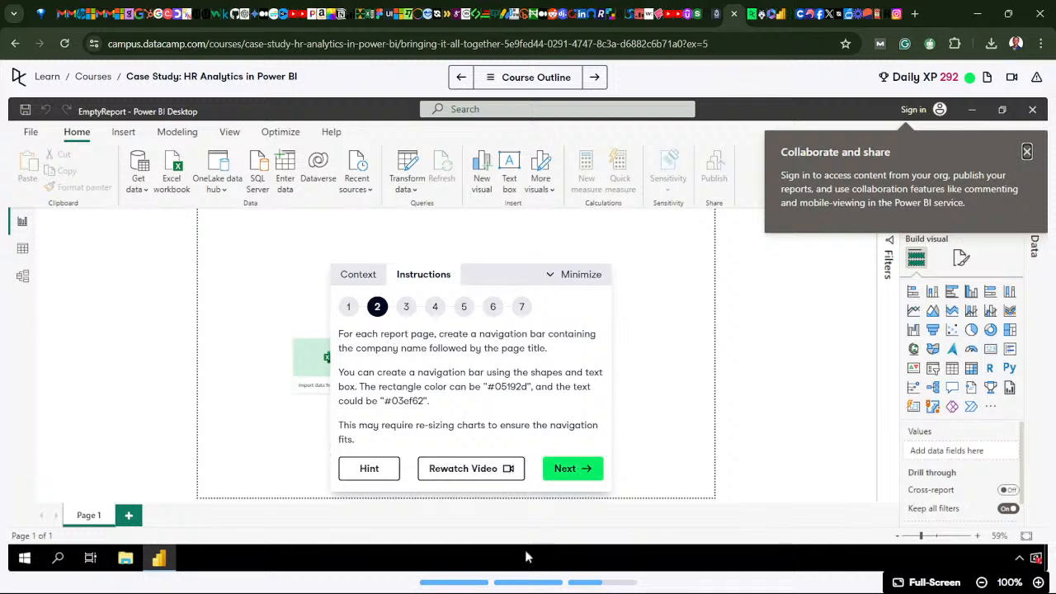
{"action": "left_click", "coordinate": [468, 577]}
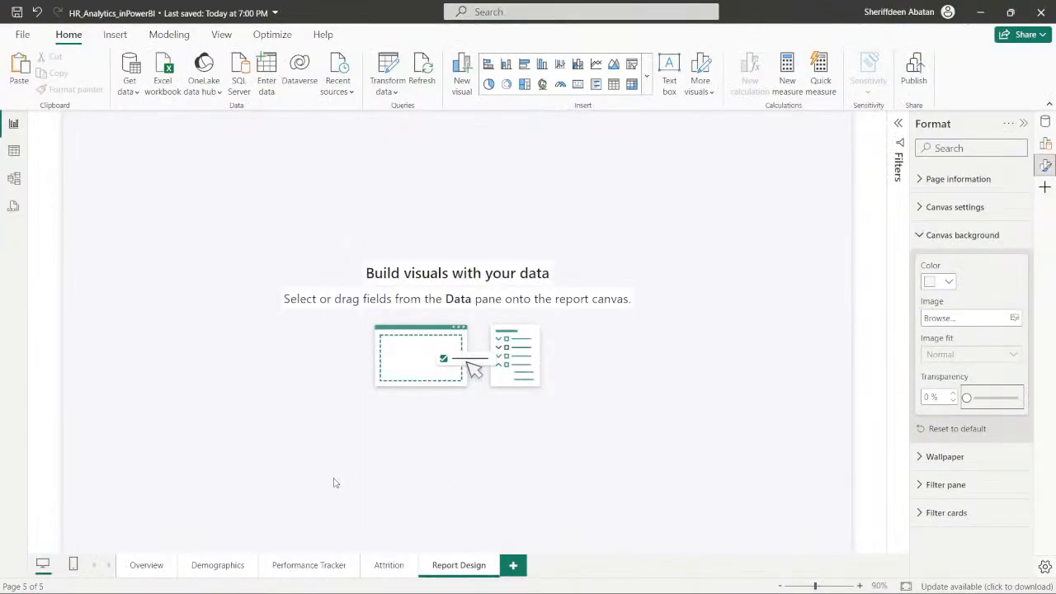
- Look through the Overview, Demographics, Performance Tracker and Attrition pages, ending on Overview
{"action": "left_click", "coordinate": [148, 566]}
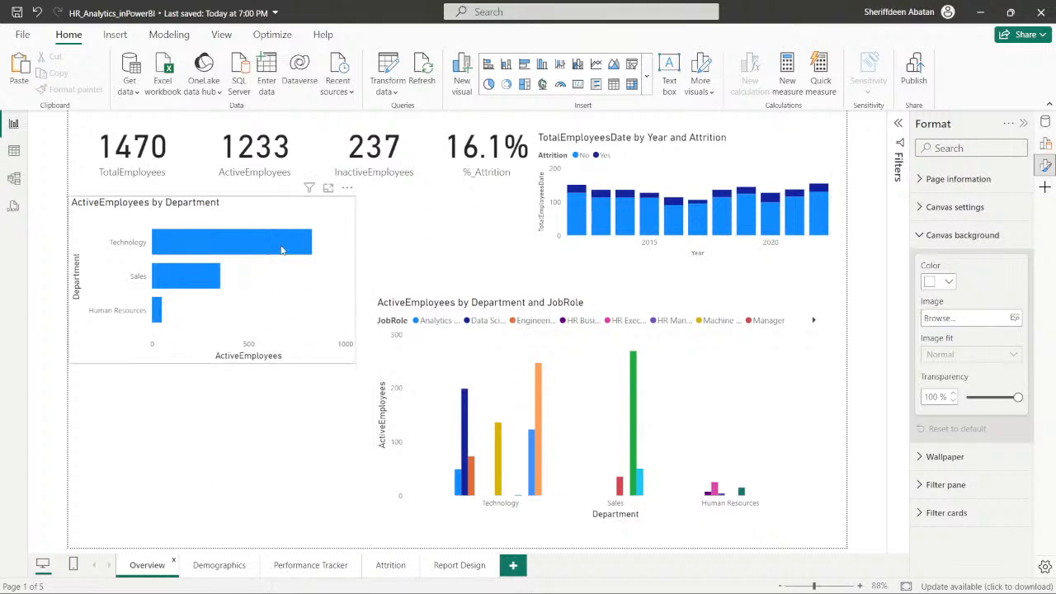
{"action": "left_click", "coordinate": [222, 571]}
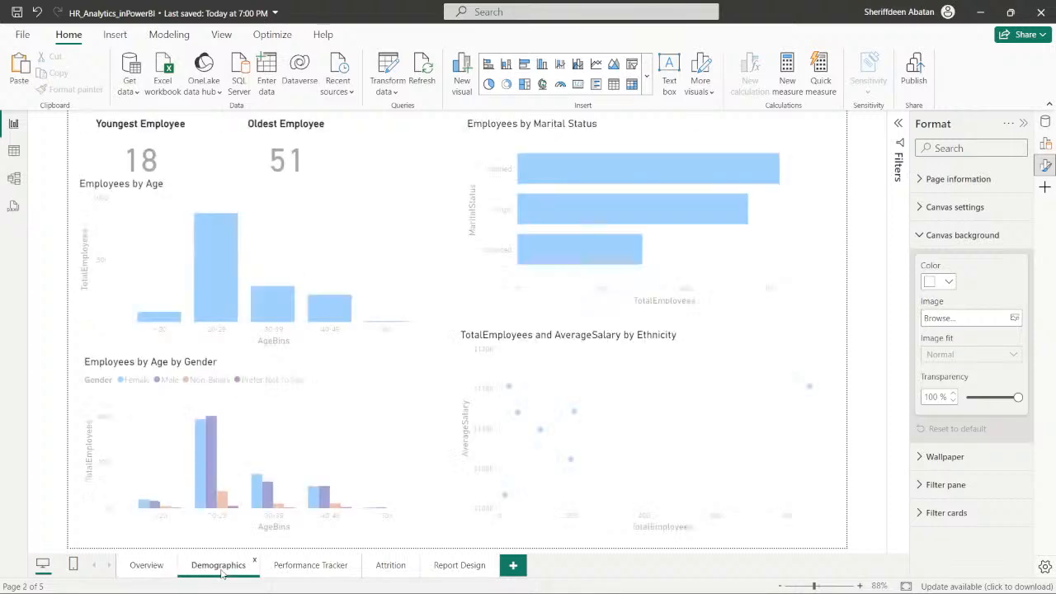
{"action": "left_click", "coordinate": [310, 565]}
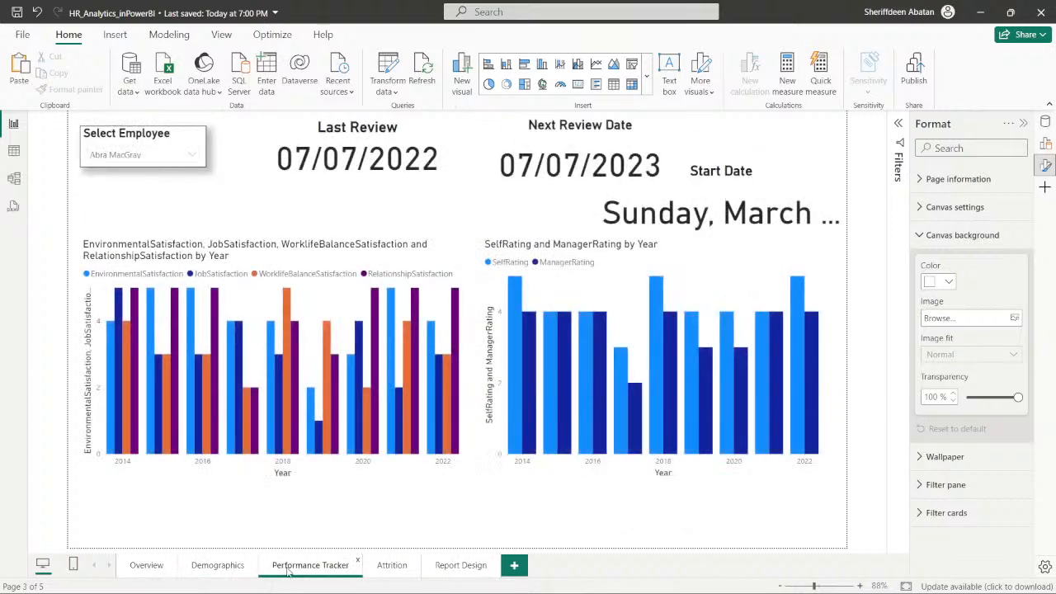
{"action": "left_click", "coordinate": [387, 569]}
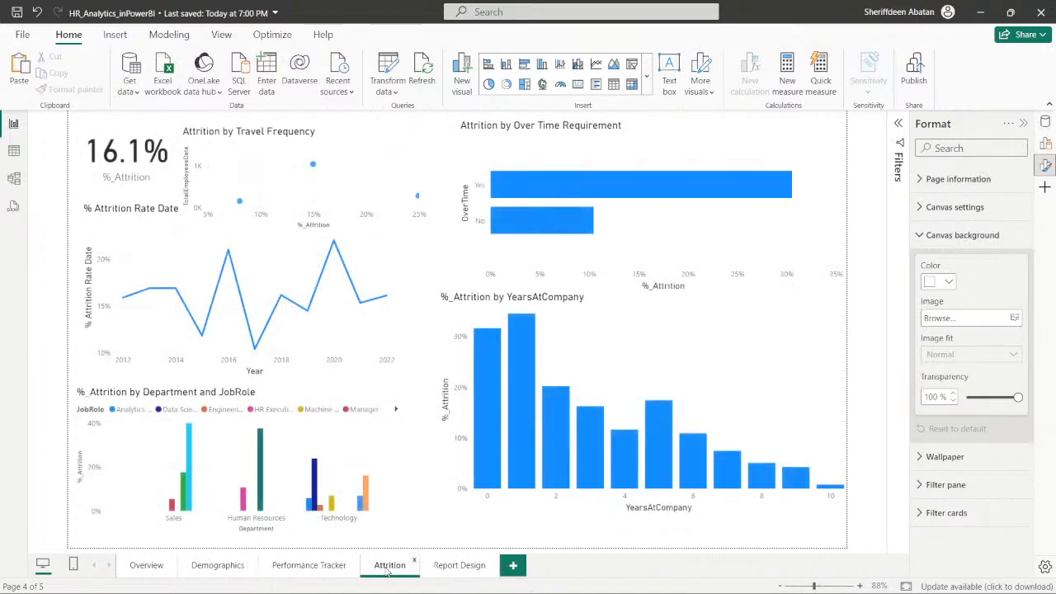
{"action": "left_click", "coordinate": [148, 567]}
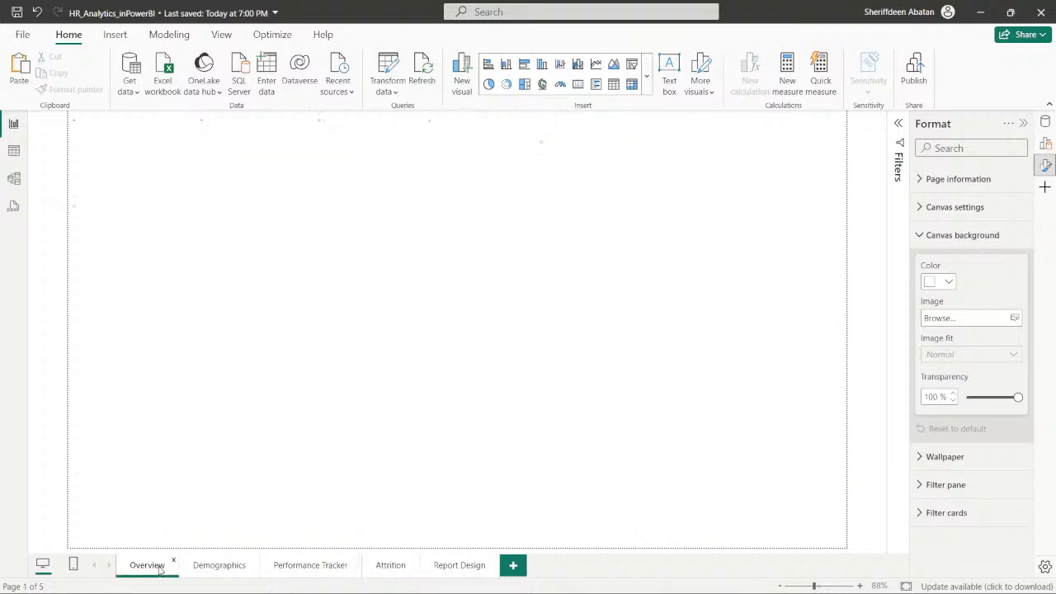
- Swap the two ActiveEmployees charts on the Overview page, placing the narrowed Department and JobRole chart to the left of the Department chart
{"action": "left_click_drag", "start_coordinate": [326, 216], "coordinate": [343, 216]}
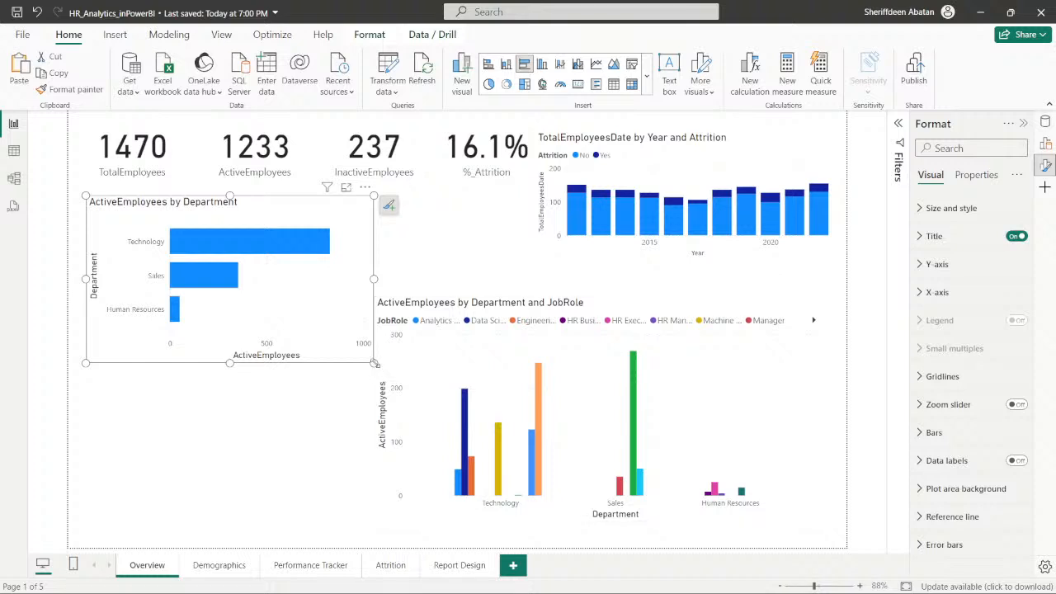
{"action": "left_click_drag", "start_coordinate": [374, 363], "coordinate": [353, 360]}
{"action": "left_click_drag", "start_coordinate": [616, 308], "coordinate": [652, 312]}
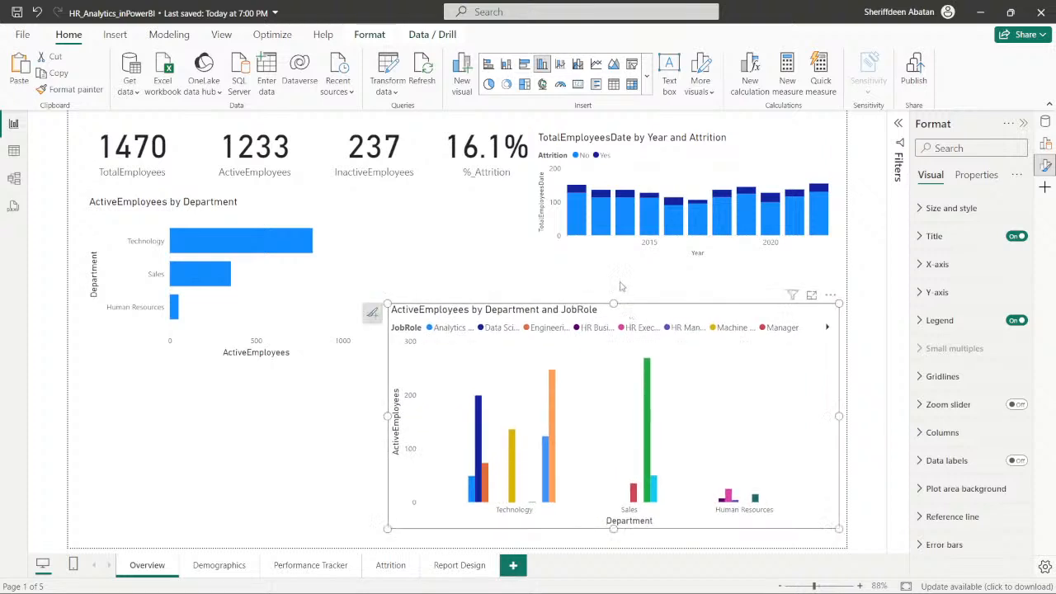
{"action": "left_click", "coordinate": [583, 246]}
{"action": "left_click", "coordinate": [322, 272]}
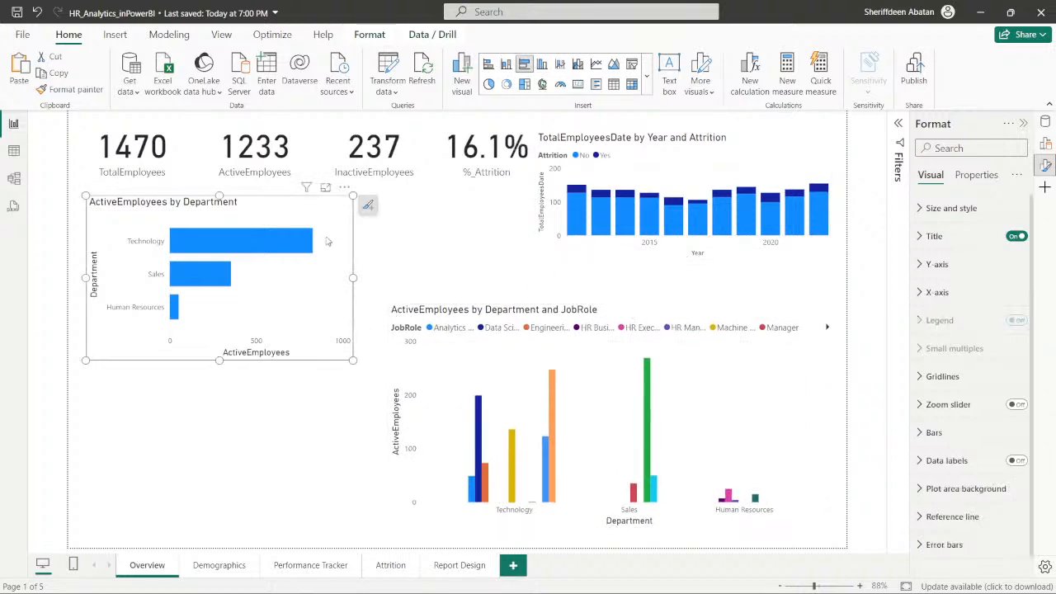
{"action": "left_click_drag", "start_coordinate": [326, 272], "coordinate": [822, 292]}
{"action": "left_click_drag", "start_coordinate": [498, 352], "coordinate": [194, 262]}
{"action": "left_click_drag", "start_coordinate": [534, 439], "coordinate": [500, 453]}
{"action": "left_click_drag", "start_coordinate": [466, 229], "coordinate": [465, 299]}
{"action": "left_click", "coordinate": [620, 365]}
{"action": "left_click_drag", "start_coordinate": [620, 364], "coordinate": [563, 439]}
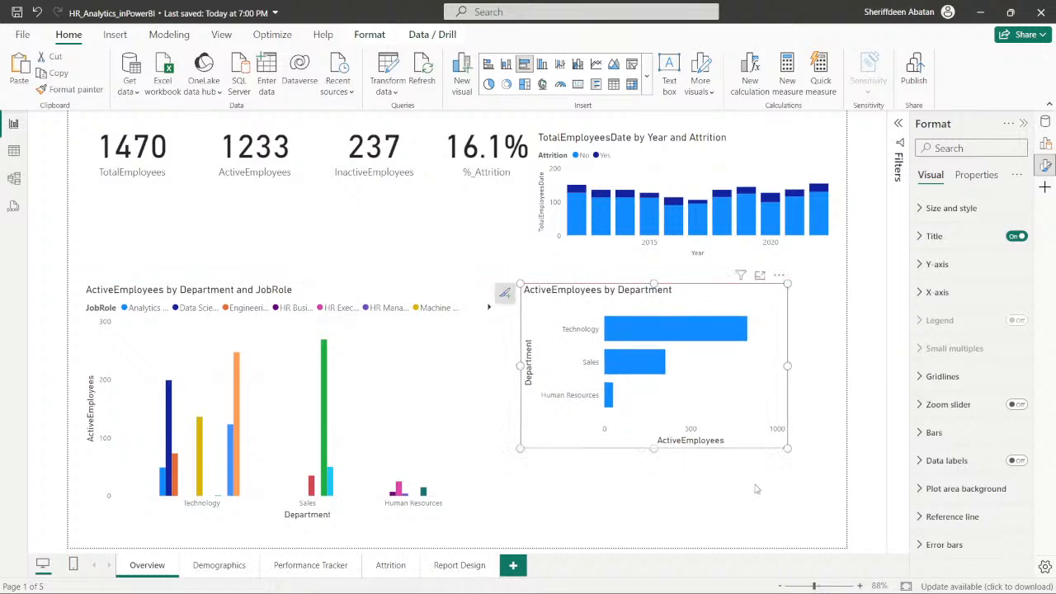
- Enlarge the ActiveEmployees by Department chart toward the canvas's lower-right corner, and make the TotalEmployeesDate by Year and Attrition chart narrower and taller
{"action": "left_click_drag", "start_coordinate": [787, 449], "coordinate": [822, 528]}
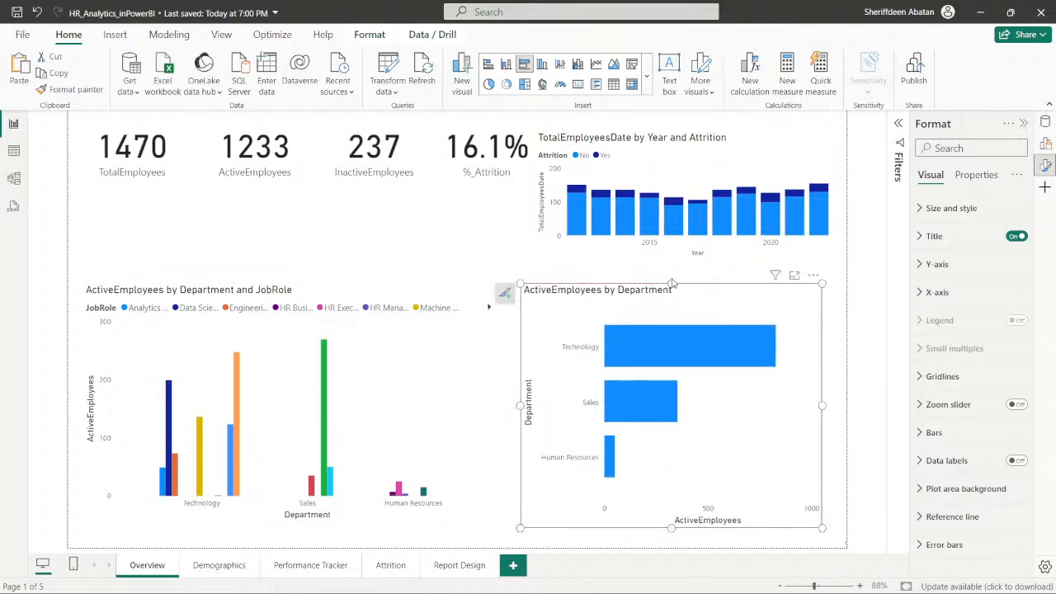
{"action": "left_click_drag", "start_coordinate": [671, 283], "coordinate": [672, 296]}
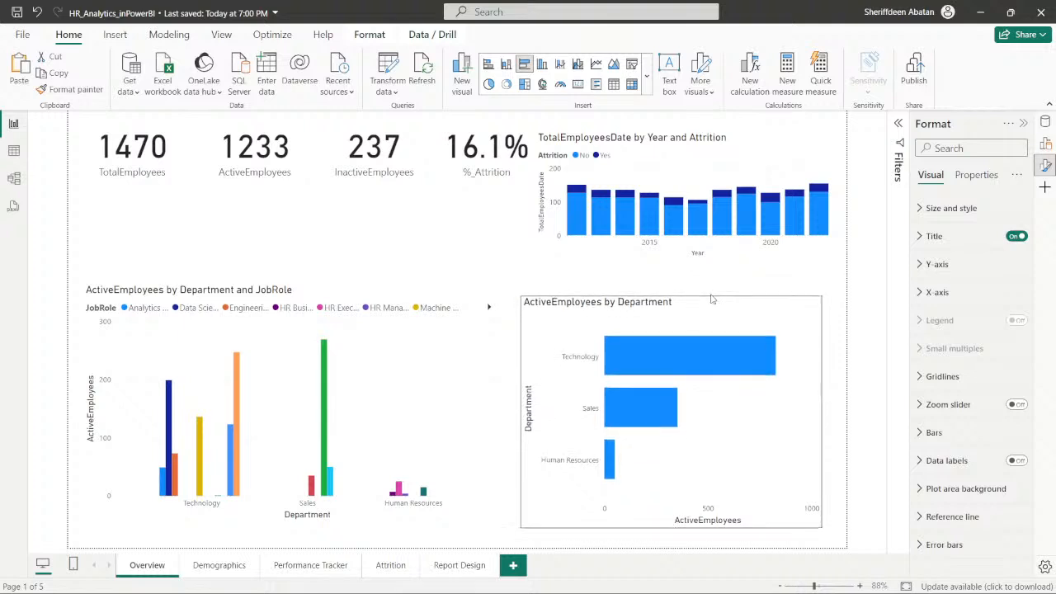
{"action": "left_click", "coordinate": [581, 253]}
{"action": "left_click_drag", "start_coordinate": [534, 260], "coordinate": [549, 283]}
{"action": "left_click_drag", "start_coordinate": [556, 134], "coordinate": [553, 123]}
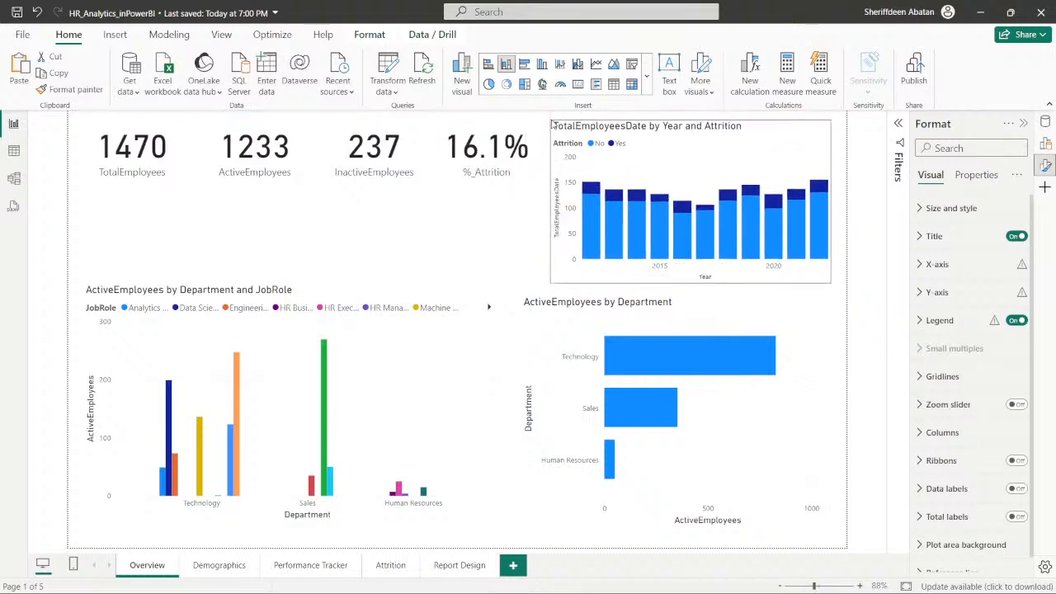
- Copy the hex code #F7F7FC from the Report Design page's canvas background color, keeping the transparency at 0%
{"action": "left_click", "coordinate": [453, 565]}
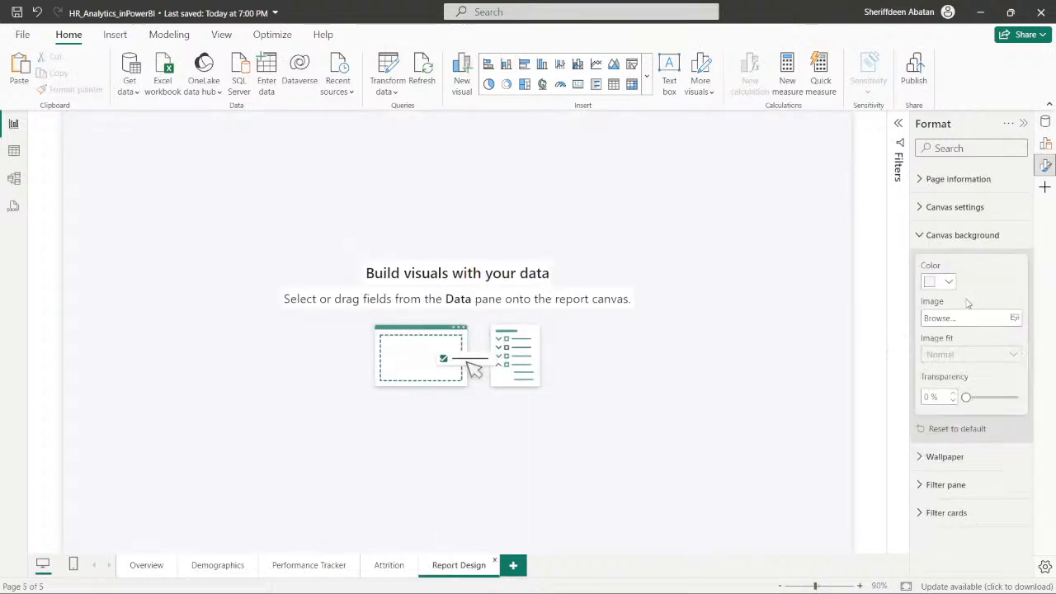
{"action": "left_click", "coordinate": [948, 281]}
{"action": "left_click", "coordinate": [875, 515]}
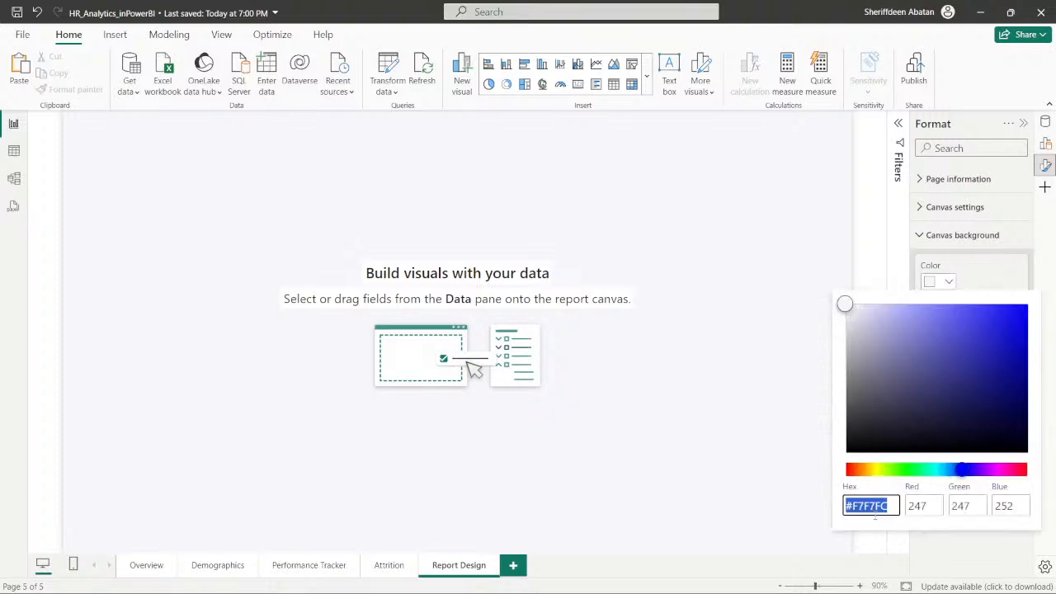
{"action": "left_click", "coordinate": [896, 507]}
{"action": "left_click_drag", "start_coordinate": [896, 506], "coordinate": [843, 512]}
{"action": "key", "text": "ctrl+c"}
{"action": "left_click", "coordinate": [927, 527]}
{"action": "left_click", "coordinate": [946, 543]}
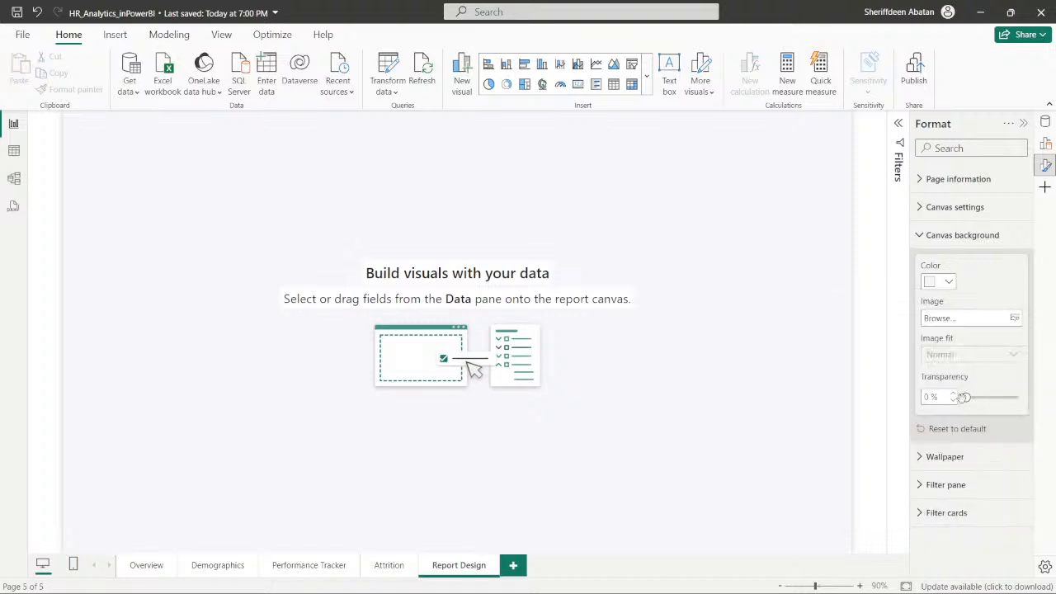
{"action": "mouse_move", "coordinate": [967, 398]}
{"action": "left_mouse_down"}
{"action": "mouse_move", "coordinate": [997, 399]}
{"action": "mouse_move", "coordinate": [964, 398]}
{"action": "left_mouse_up"}
- Set the Attrition page's canvas background to 0% transparency and the custom color #F7F7FC
{"action": "left_click", "coordinate": [397, 566]}
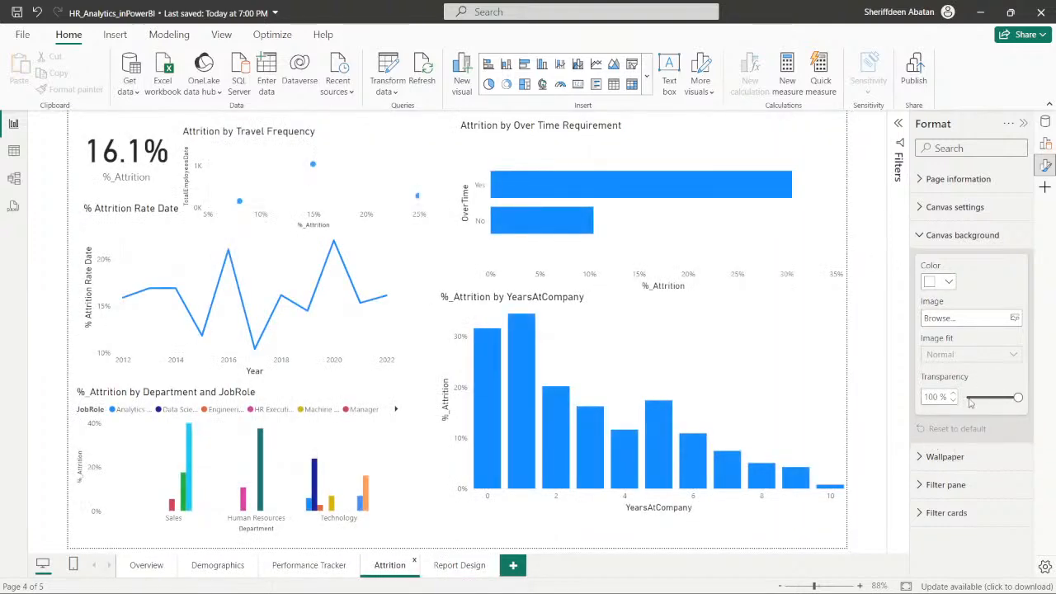
{"action": "left_click_drag", "start_coordinate": [1018, 398], "coordinate": [966, 398]}
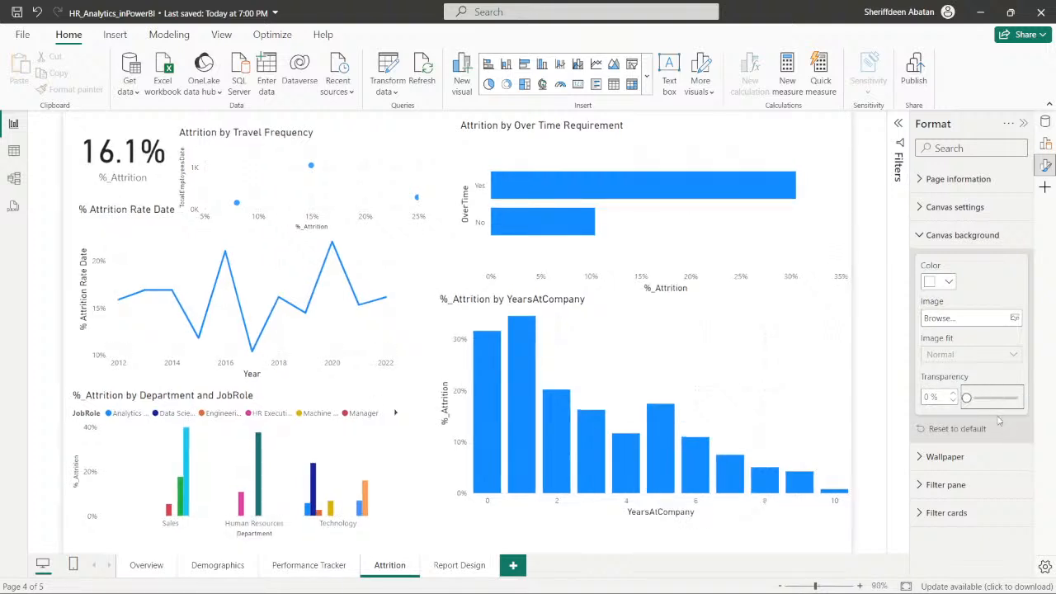
{"action": "left_click", "coordinate": [947, 284]}
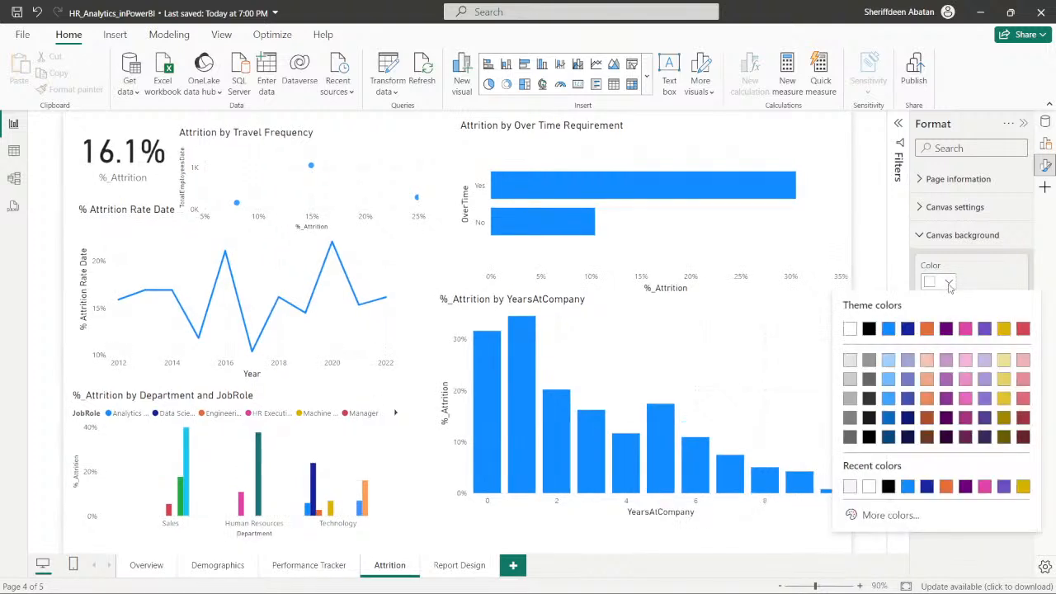
{"action": "left_click", "coordinate": [884, 516]}
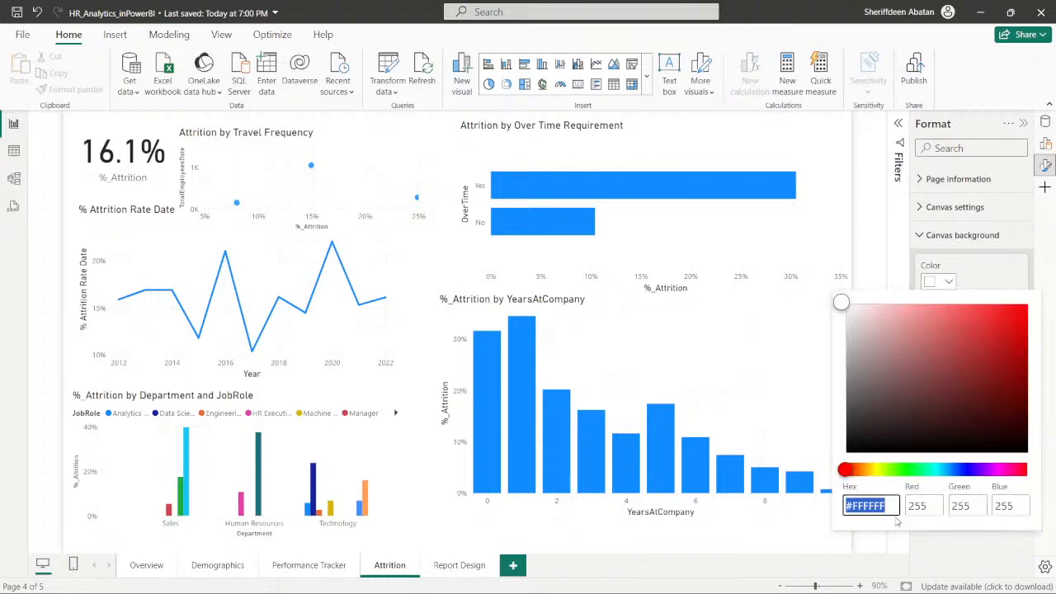
{"action": "left_click", "coordinate": [896, 509]}
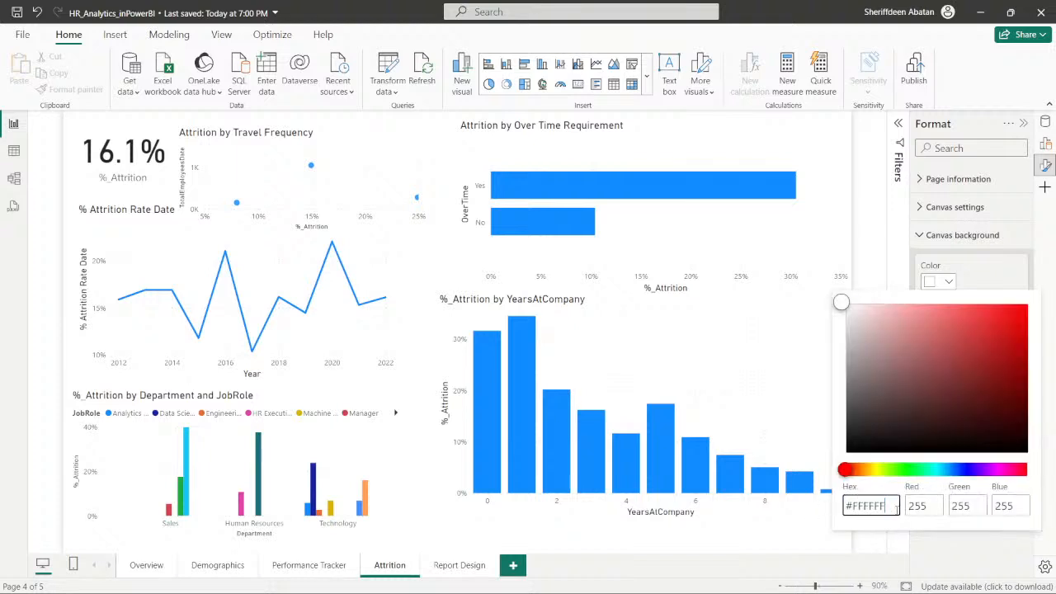
{"action": "key", "text": "BackSpace"}
{"action": "key", "text": "BackSpace"}
{"action": "key", "text": "BackSpace"}
{"action": "key", "text": "BackSpace"}
{"action": "key", "text": "BackSpace"}
{"action": "key", "text": "BackSpace"}
{"action": "key", "text": "ctrl+v"}
{"action": "left_click", "coordinate": [939, 530]}
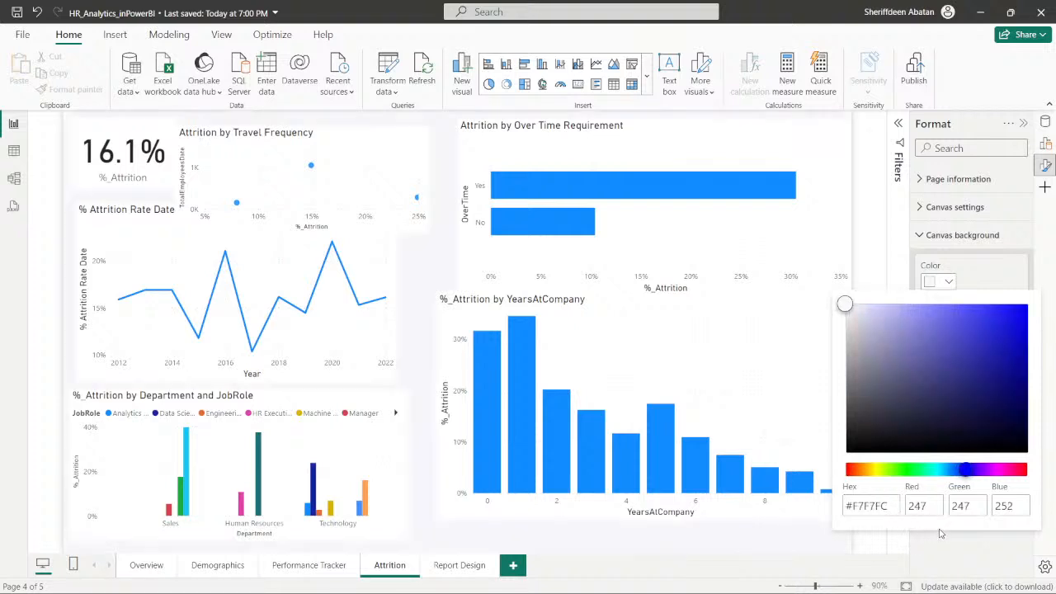
{"action": "left_click", "coordinate": [957, 552]}
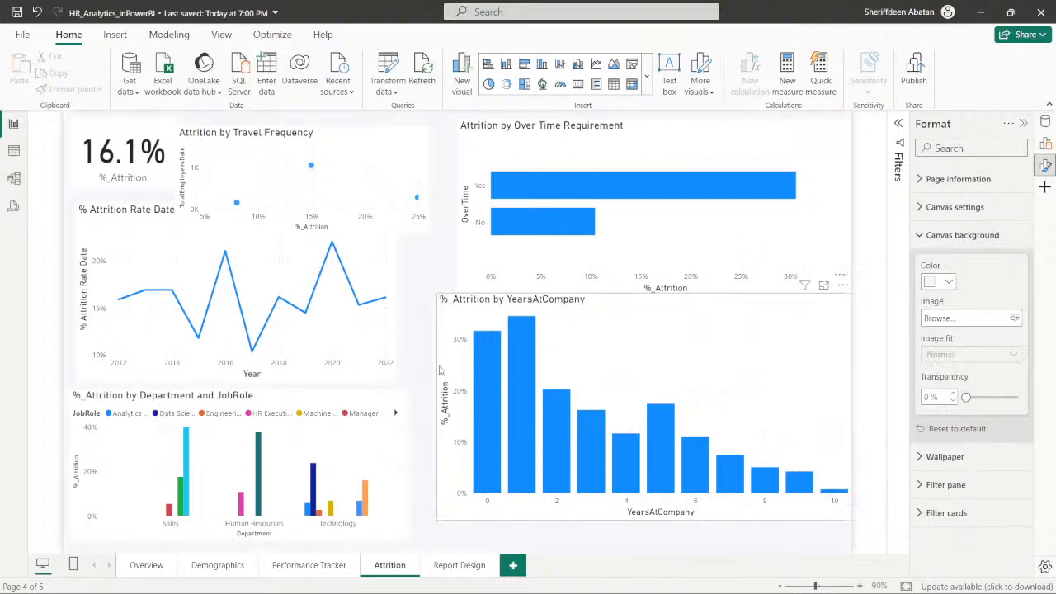
- Set the Performance Tracker page's canvas background to the custom color #F7F7FC with 0% transparency
{"action": "left_click", "coordinate": [320, 571]}
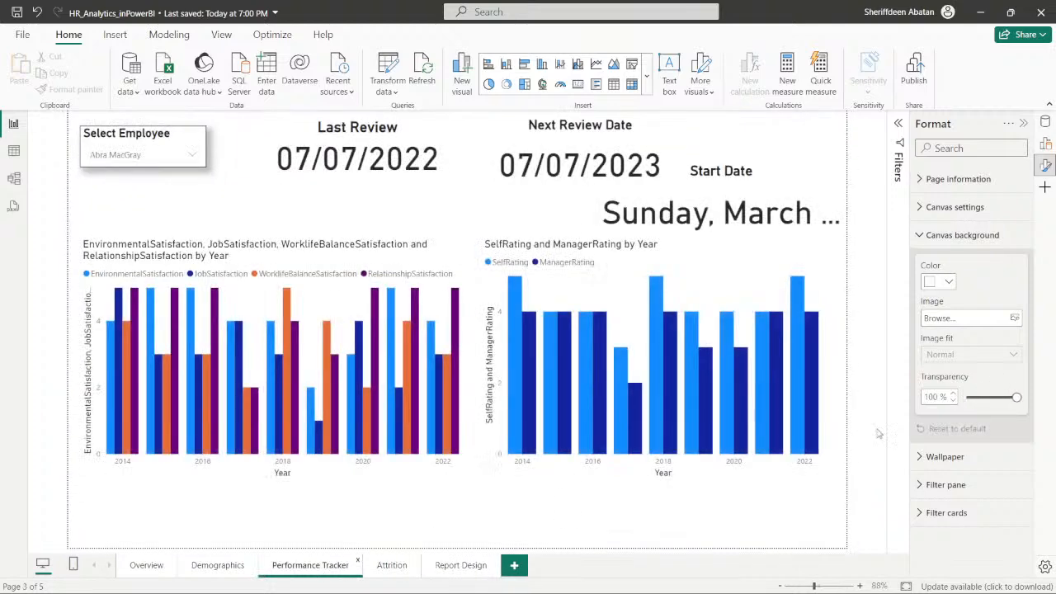
{"action": "left_click", "coordinate": [949, 282]}
{"action": "left_click", "coordinate": [868, 516]}
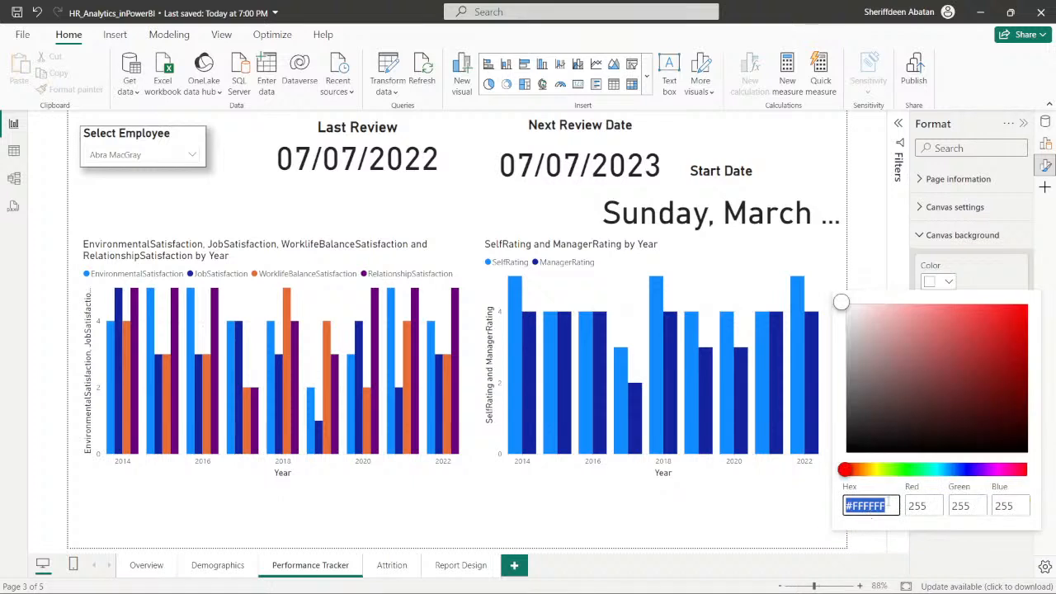
{"action": "key", "text": "BackSpace"}
{"action": "key", "text": "ctrl+v"}
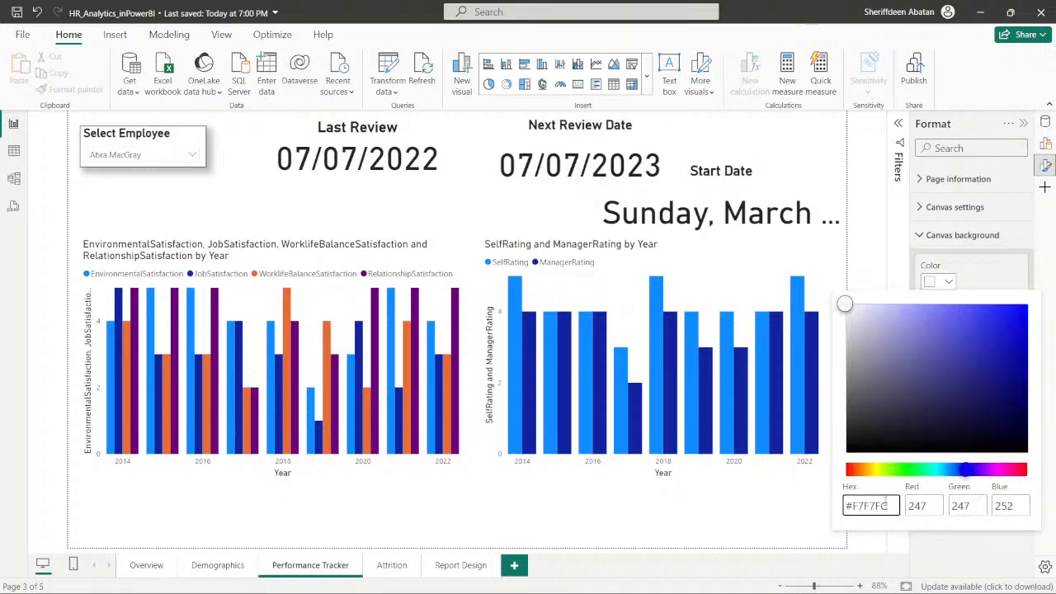
{"action": "left_click", "coordinate": [961, 546]}
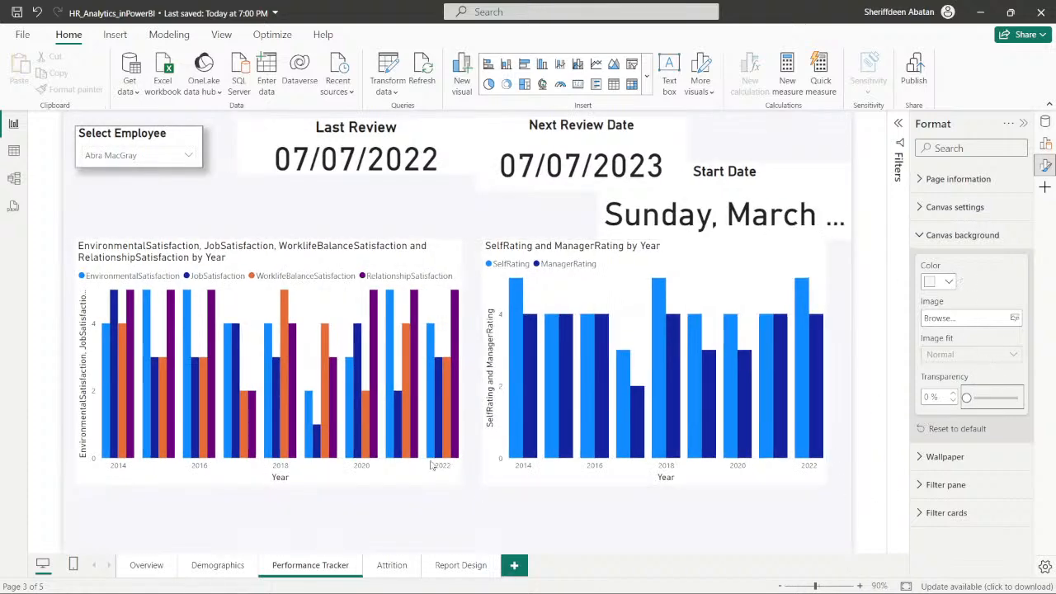
- Set the Demographics page's canvas background to the custom color #F7F7FC with 0% transparency
{"action": "left_click", "coordinate": [218, 568]}
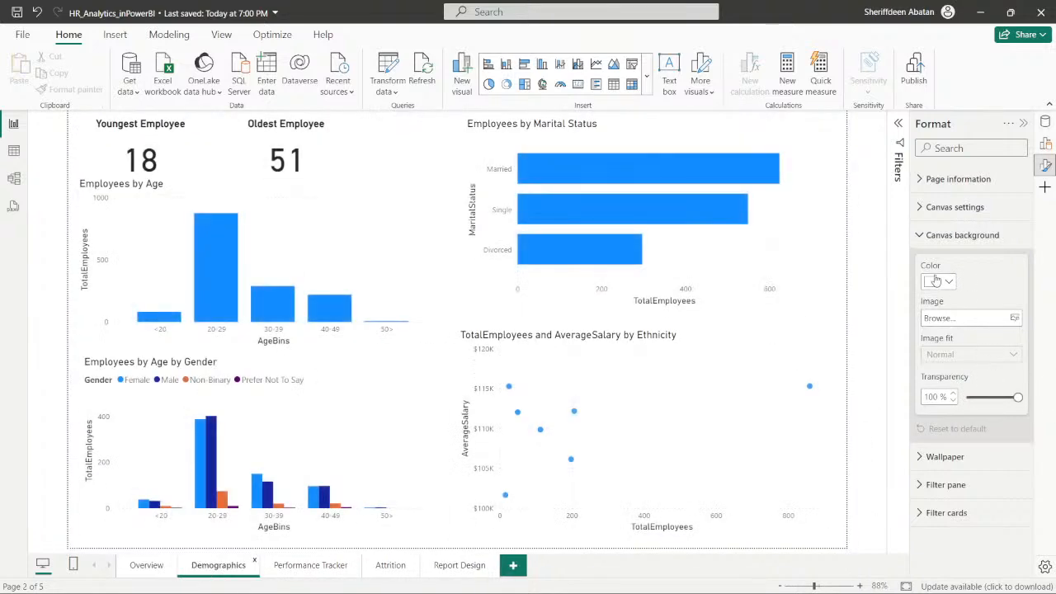
{"action": "left_click", "coordinate": [938, 282]}
{"action": "left_click", "coordinate": [868, 516]}
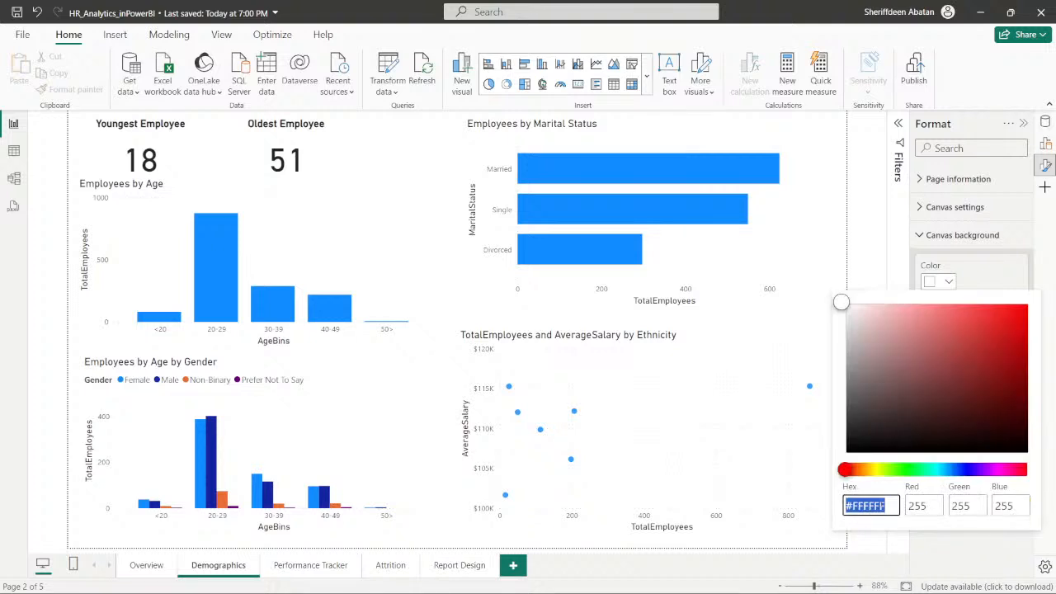
{"action": "left_click", "coordinate": [927, 474]}
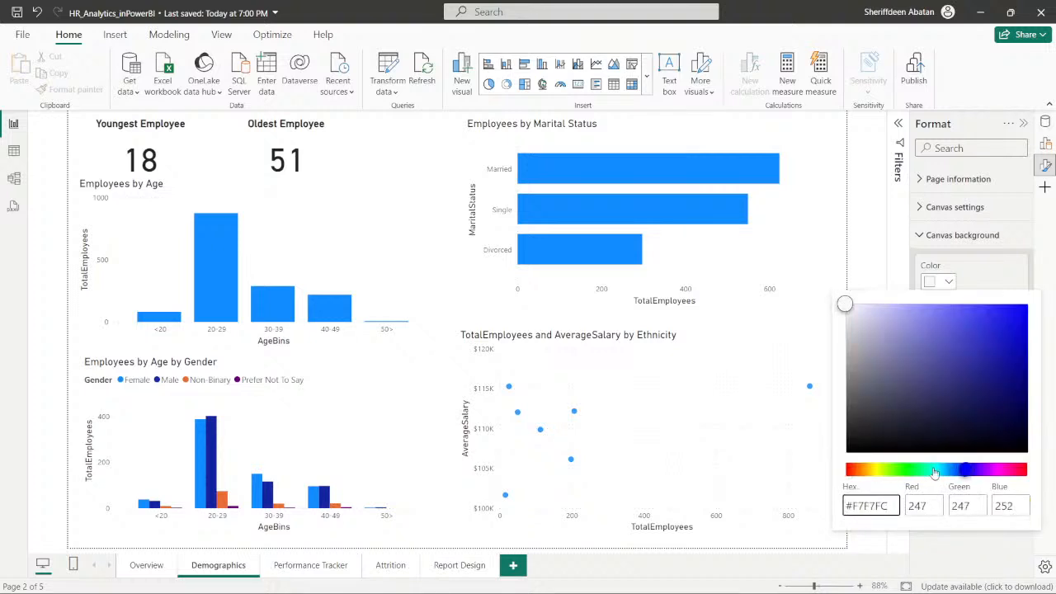
{"action": "left_click", "coordinate": [957, 537]}
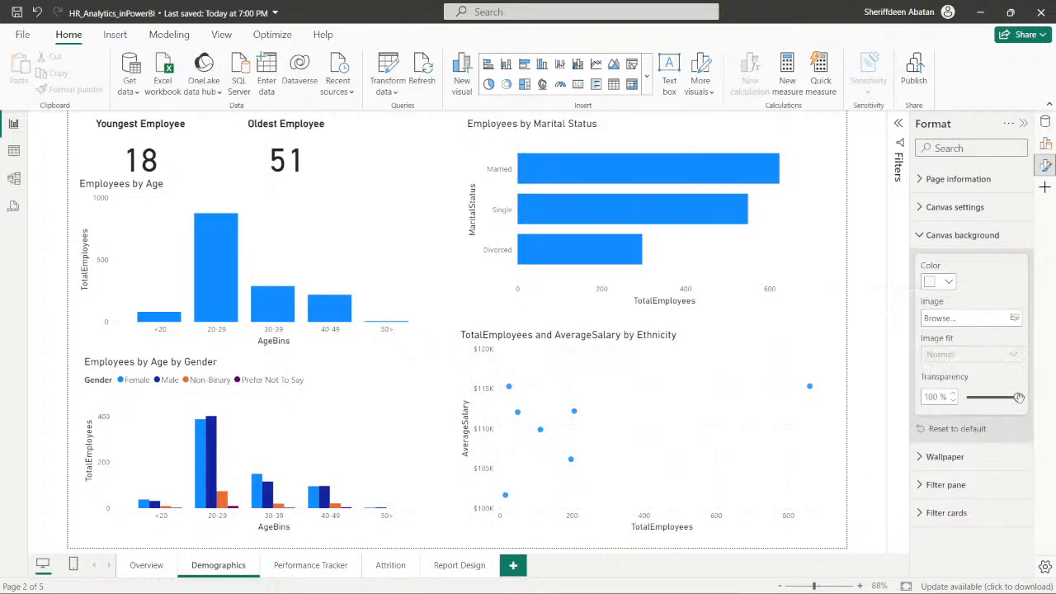
{"action": "left_click_drag", "start_coordinate": [1017, 397], "coordinate": [961, 401]}
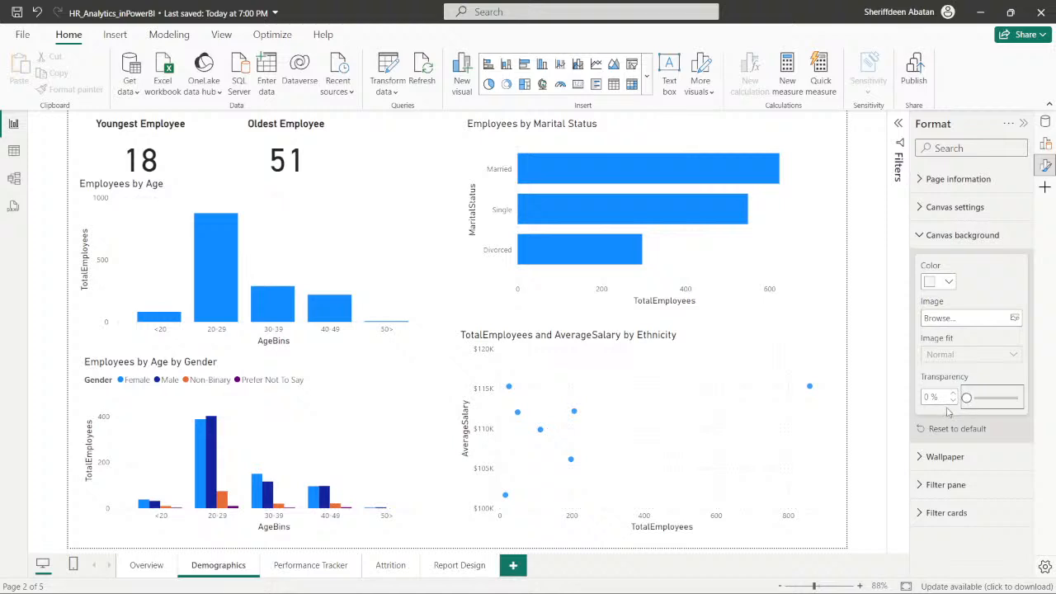
- Set the Overview page's canvas background to the custom color #F7F7FC with 0% transparency
{"action": "left_click", "coordinate": [147, 565]}
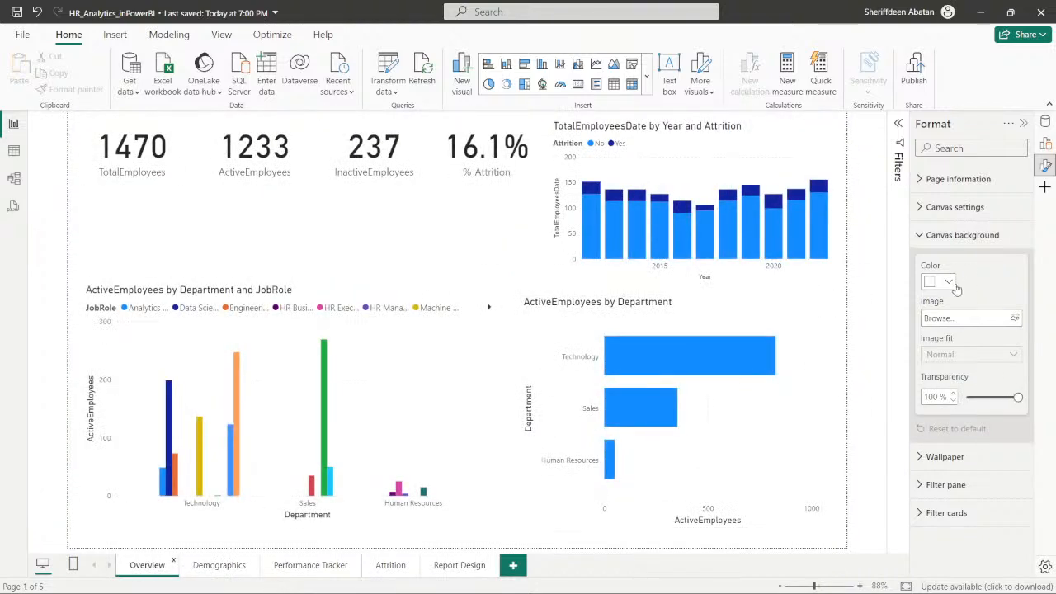
{"action": "left_click", "coordinate": [949, 282]}
{"action": "left_click", "coordinate": [878, 517]}
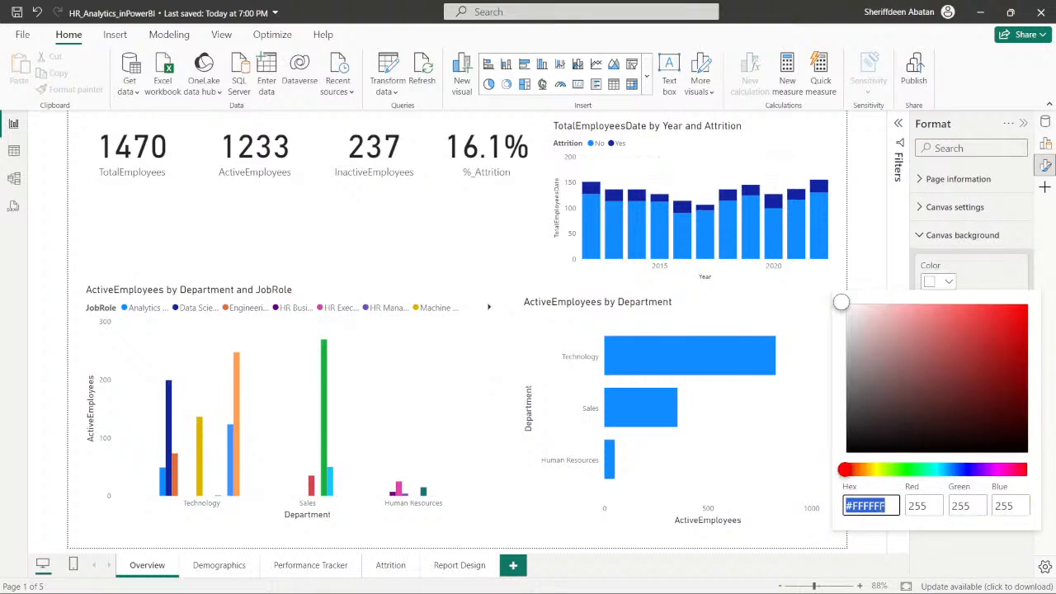
{"action": "key", "text": "BackSpace"}
{"action": "type", "text": "#F7F7FC"}
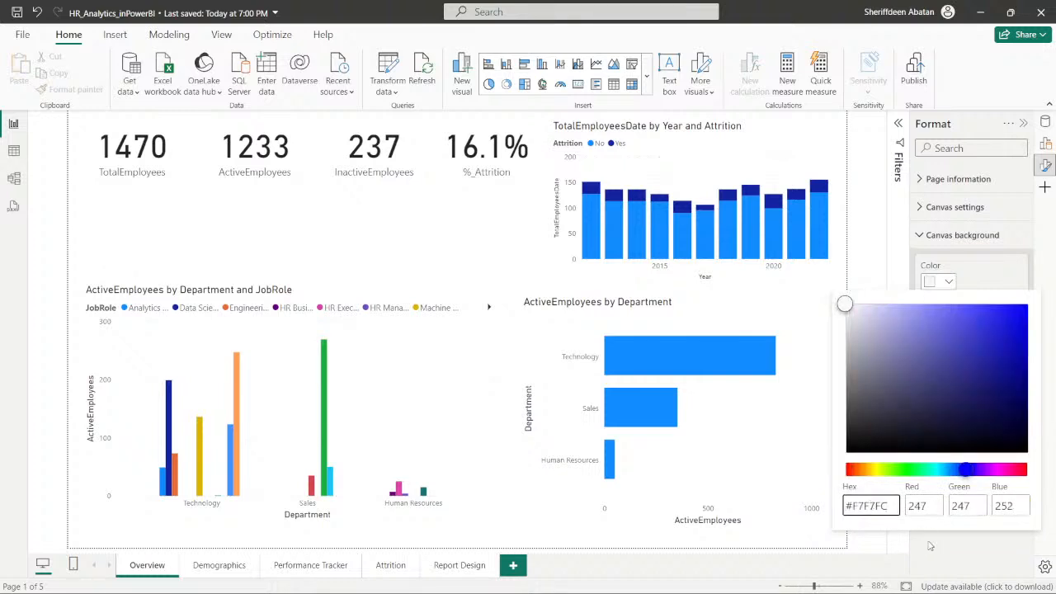
{"action": "left_click", "coordinate": [926, 541]}
{"action": "left_click_drag", "start_coordinate": [1017, 397], "coordinate": [955, 402]}
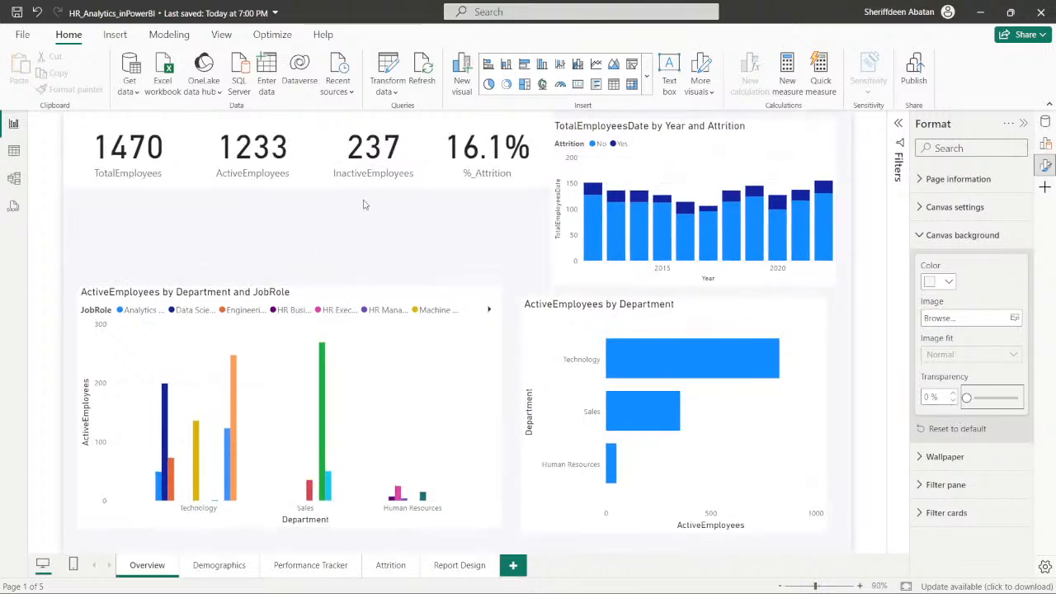
- Move the ActiveEmployees by Department and JobRole chart up to just below the KPI cards
{"action": "left_click", "coordinate": [307, 170]}
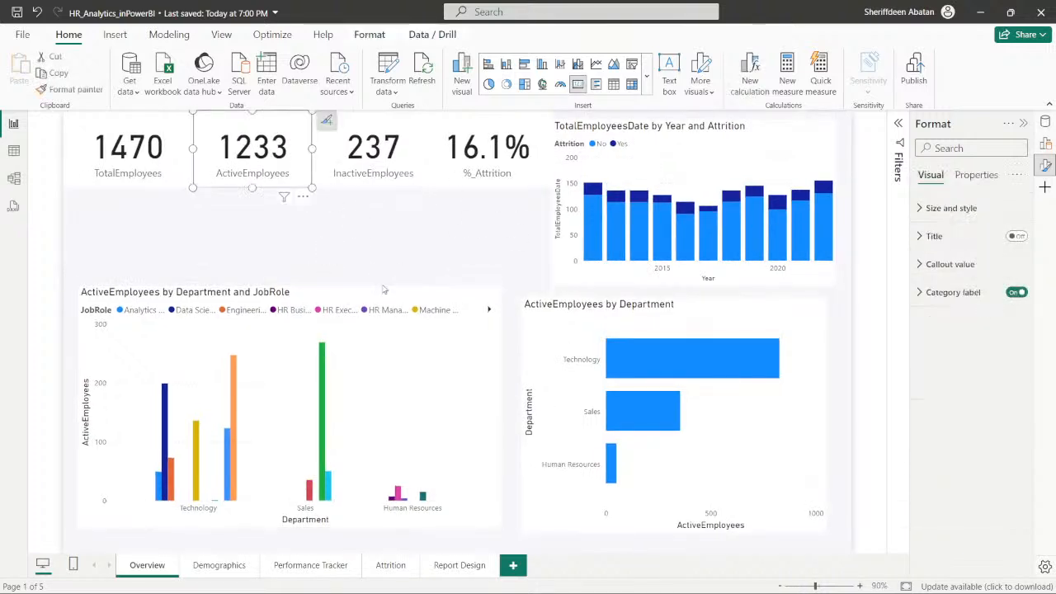
{"action": "left_click_drag", "start_coordinate": [378, 295], "coordinate": [365, 217]}
{"action": "left_click", "coordinate": [335, 513]}
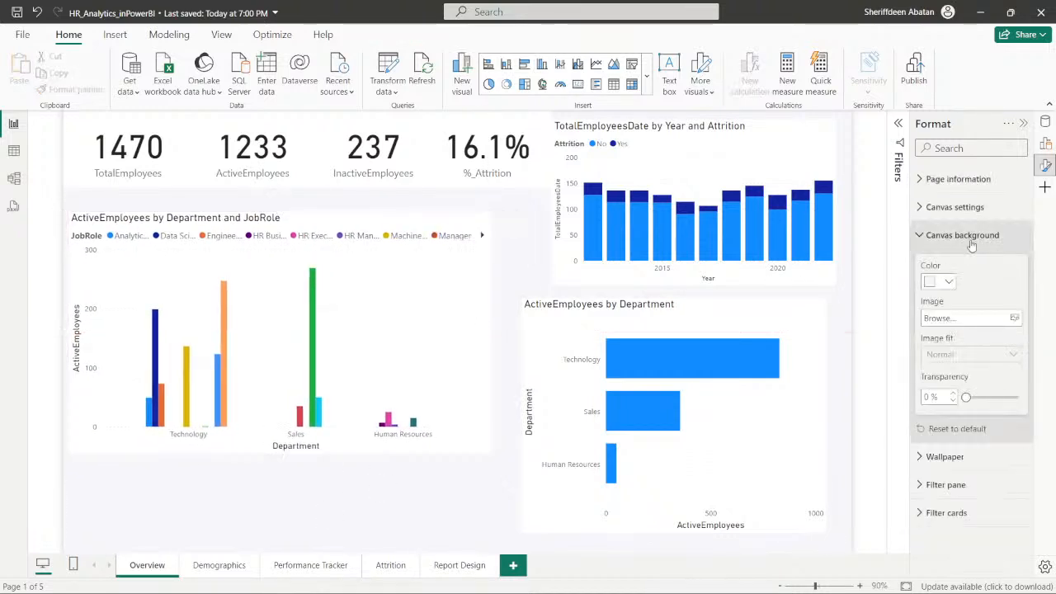
- Try the Custom canvas type for the Overview page and return it to 16:9
{"action": "left_click", "coordinate": [916, 235]}
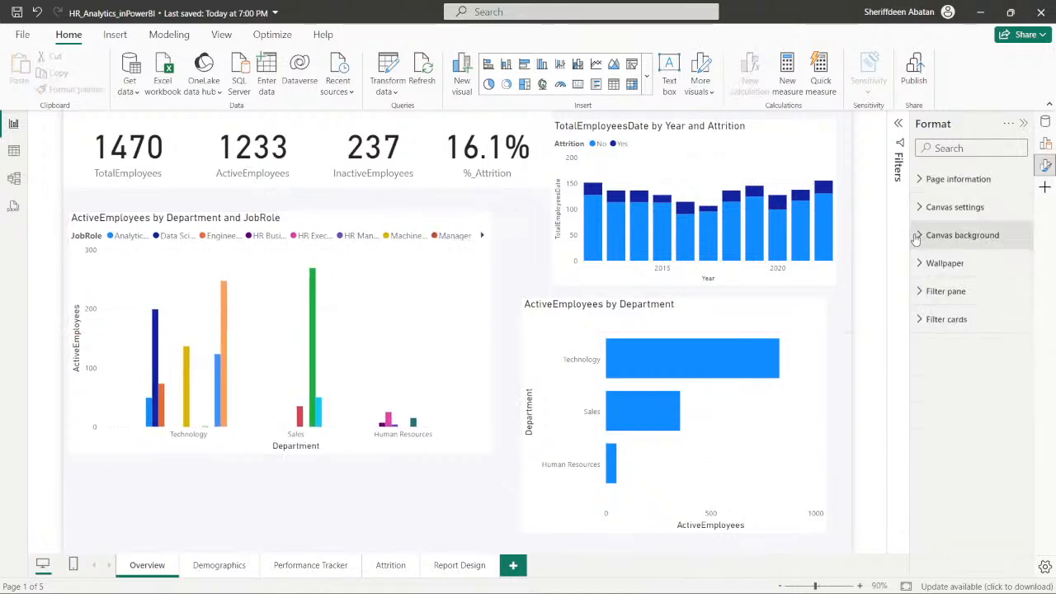
{"action": "left_click", "coordinate": [919, 208]}
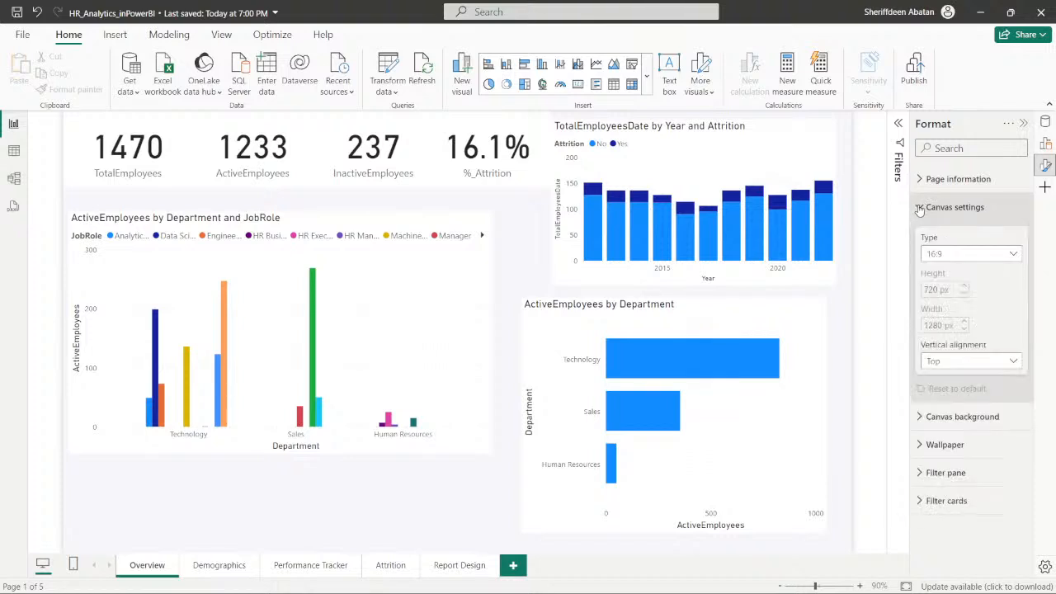
{"action": "left_click", "coordinate": [1014, 255]}
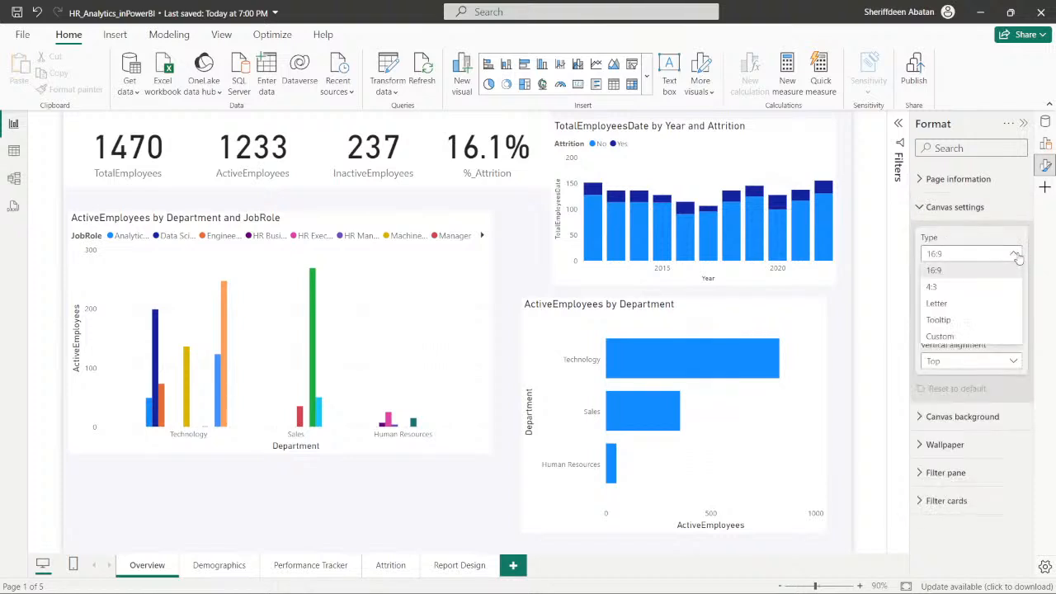
{"action": "left_click", "coordinate": [943, 336]}
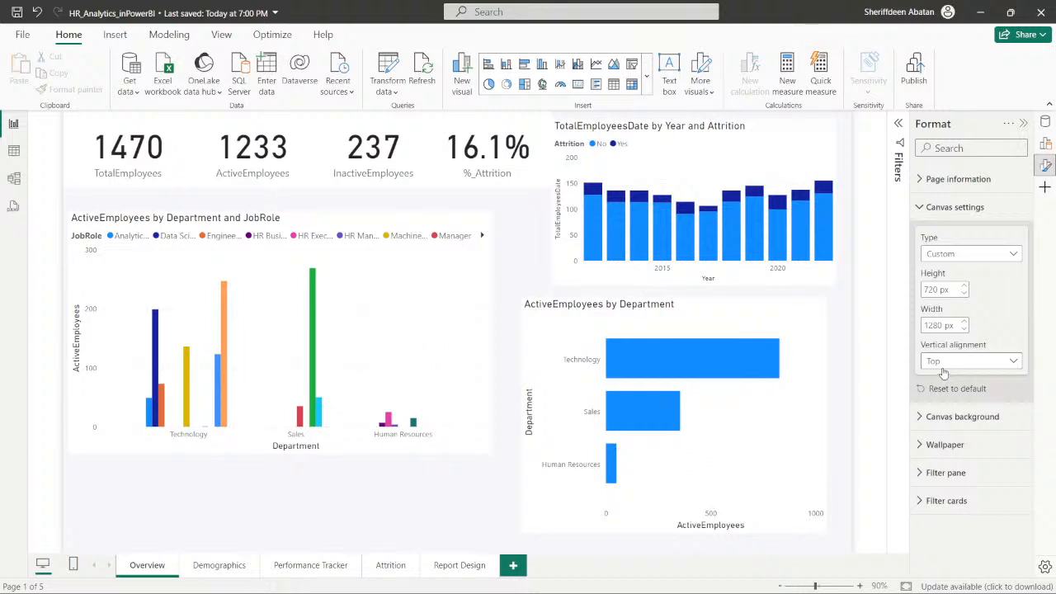
{"action": "left_click", "coordinate": [1010, 256]}
{"action": "left_click", "coordinate": [935, 272]}
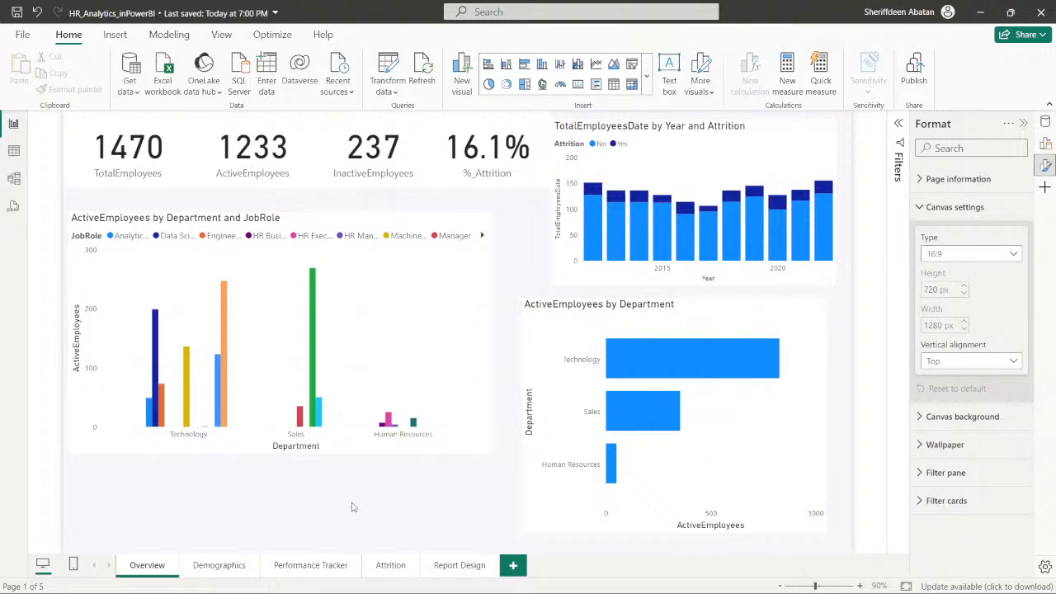
- Make the ActiveEmployees by Department and JobRole chart shorter and move it to the canvas's lower-left area
{"action": "left_click_drag", "start_coordinate": [493, 453], "coordinate": [423, 425]}
{"action": "mouse_move", "coordinate": [393, 223]}
{"action": "left_mouse_down"}
{"action": "mouse_move", "coordinate": [392, 268]}
{"action": "mouse_move", "coordinate": [391, 219]}
{"action": "left_mouse_up"}
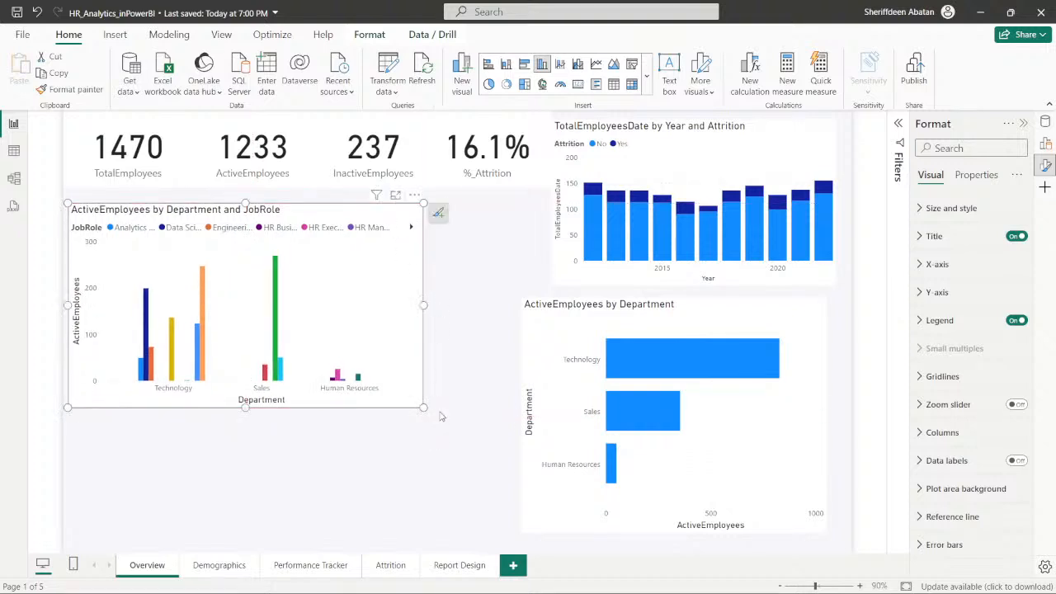
{"action": "left_click_drag", "start_coordinate": [424, 408], "coordinate": [487, 401]}
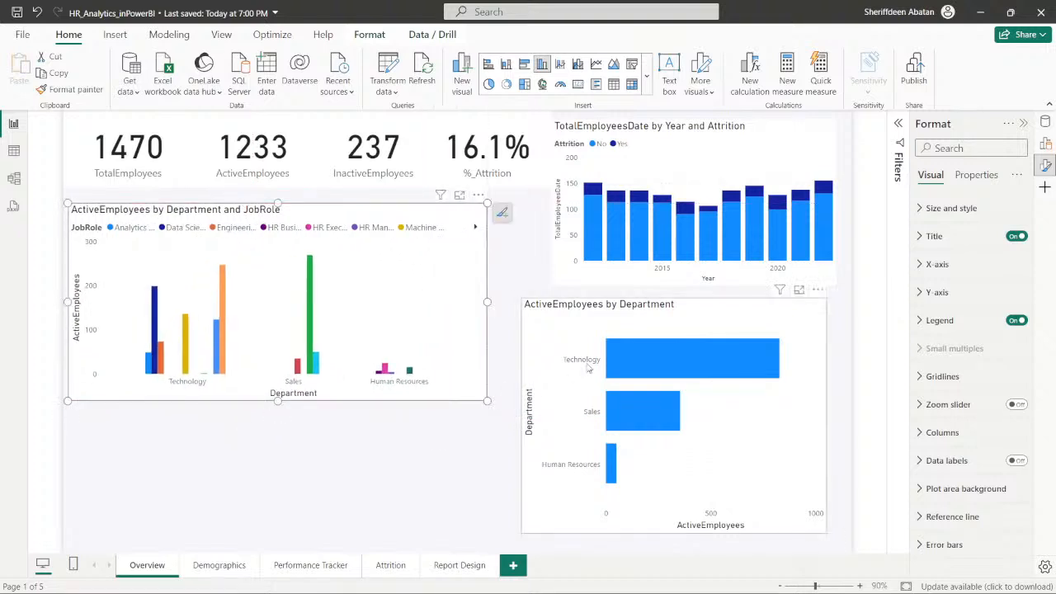
{"action": "left_click_drag", "start_coordinate": [467, 221], "coordinate": [461, 357]}
- Move the TotalEmployeesDate by Year and Attrition chart to the canvas's upper middle and widen it, and shorten the ActiveEmployees by Department chart beneath it
{"action": "left_click", "coordinate": [561, 277]}
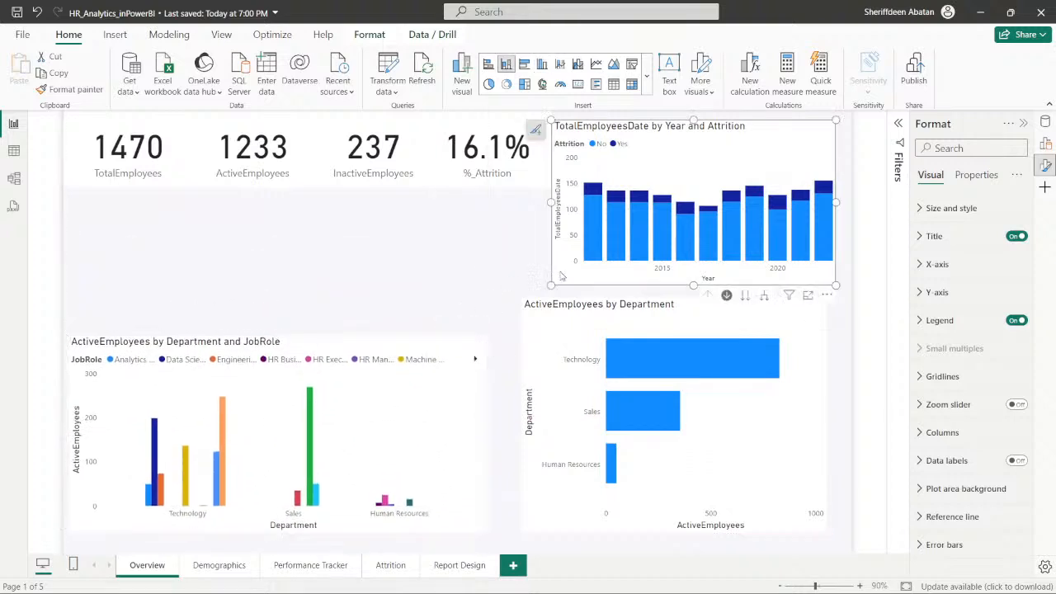
{"action": "left_click_drag", "start_coordinate": [561, 277], "coordinate": [255, 294]}
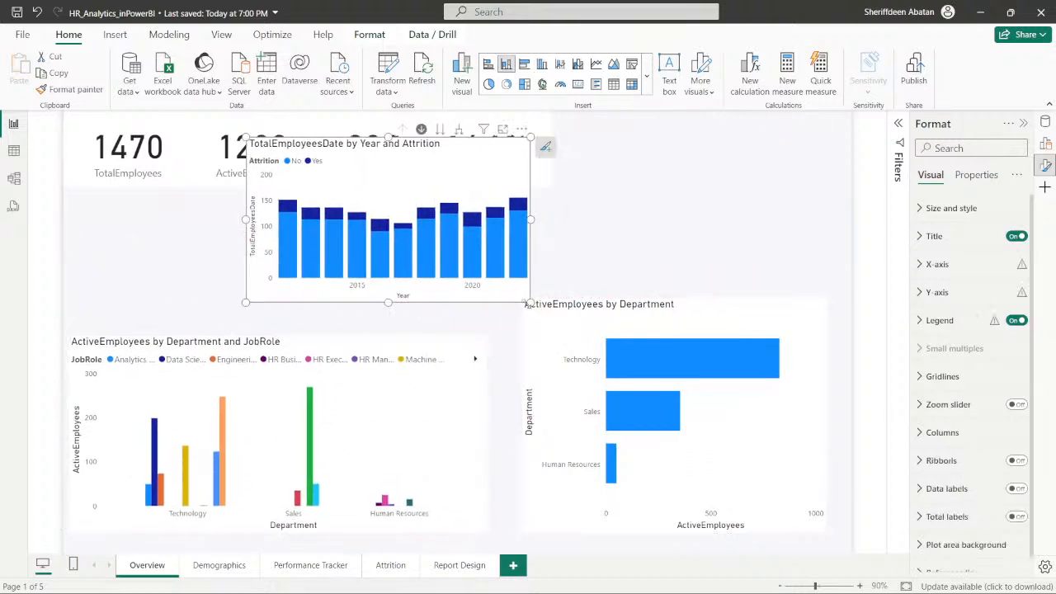
{"action": "left_click_drag", "start_coordinate": [528, 302], "coordinate": [709, 316]}
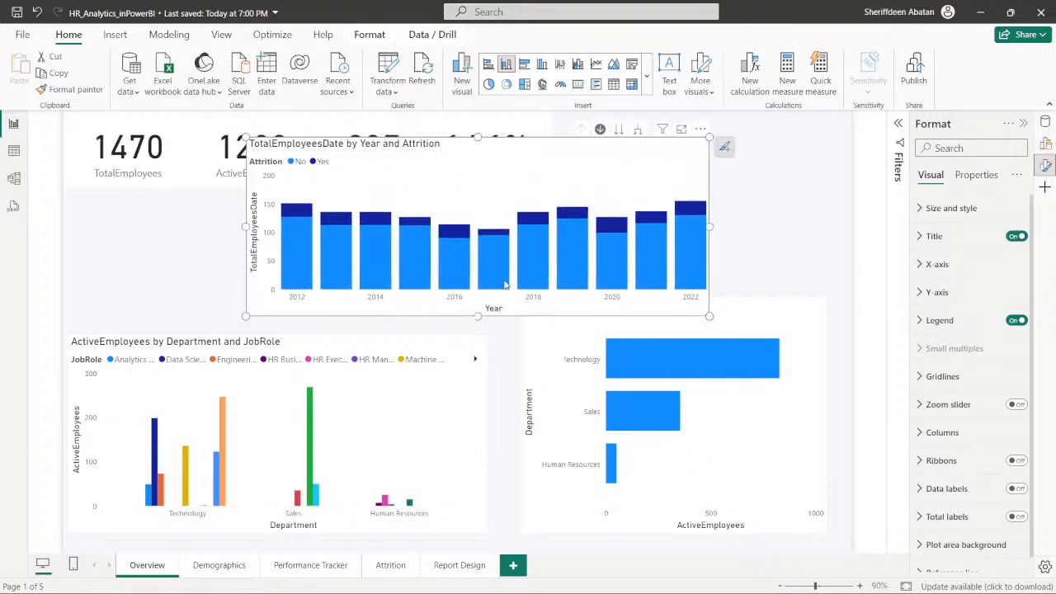
{"action": "left_click_drag", "start_coordinate": [531, 184], "coordinate": [528, 184]}
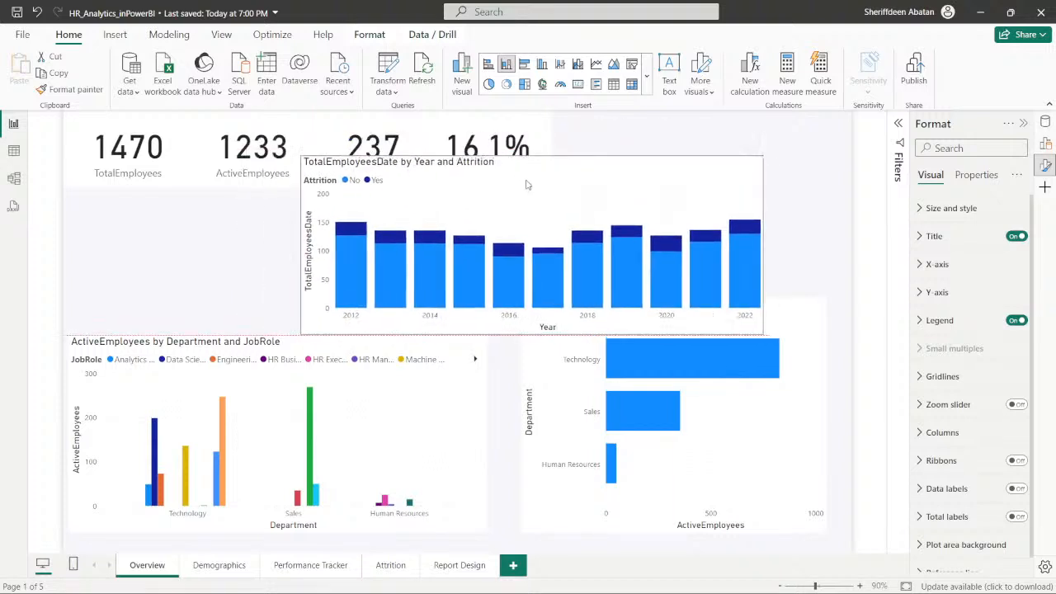
{"action": "left_click", "coordinate": [537, 378]}
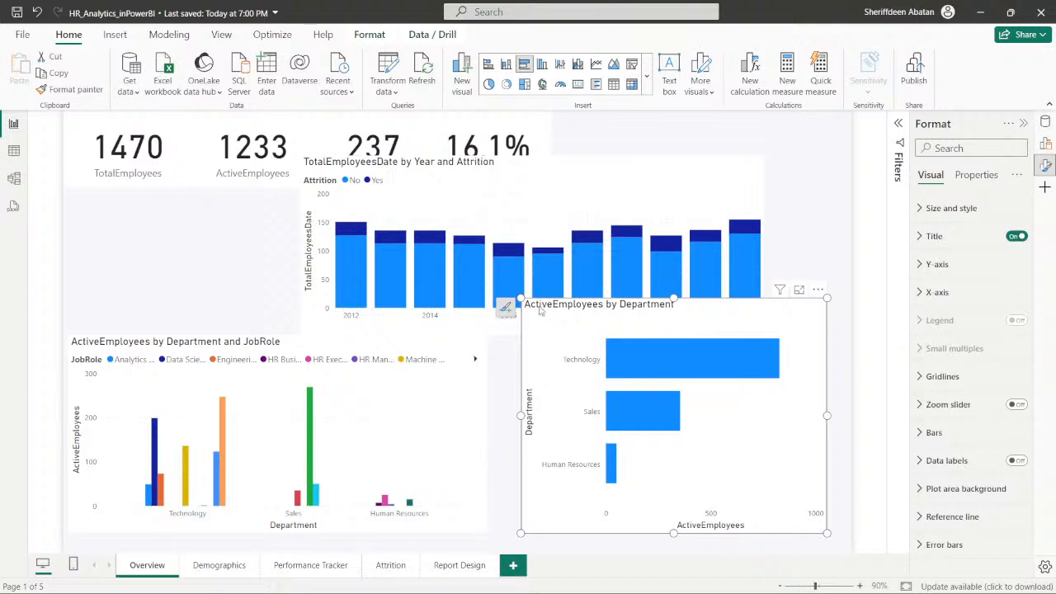
{"action": "left_click_drag", "start_coordinate": [519, 299], "coordinate": [509, 349]}
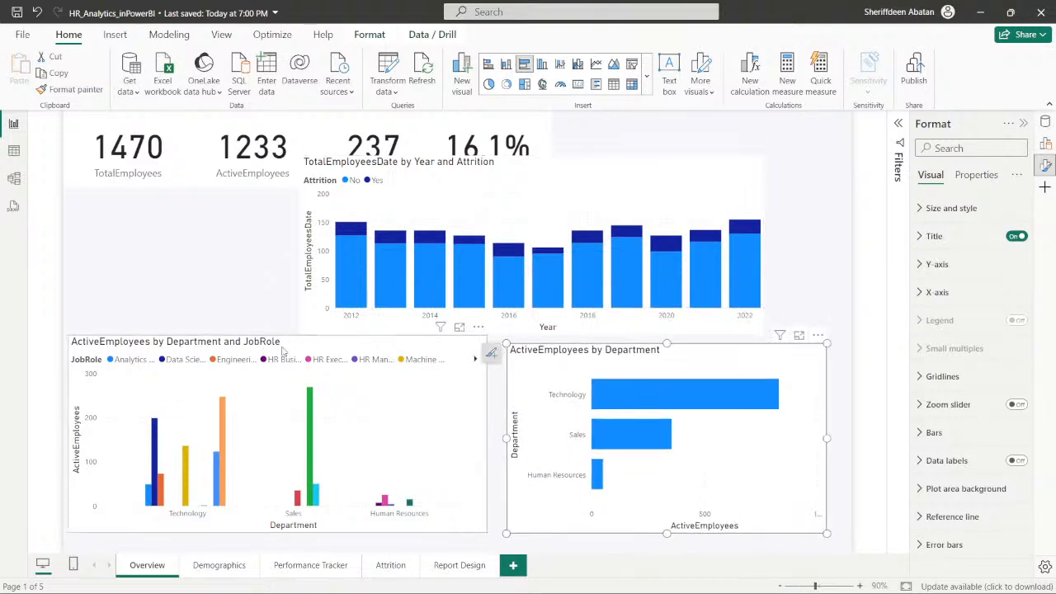
- Stack a shortened ActiveEmployees by Department and JobRole chart above the TotalEmployeesDate chart on the canvas's left, with the ActiveEmployees by Department chart on the right
{"action": "left_click_drag", "start_coordinate": [299, 347], "coordinate": [335, 213]}
{"action": "left_click_drag", "start_coordinate": [594, 180], "coordinate": [365, 398]}
{"action": "left_click_drag", "start_coordinate": [674, 361], "coordinate": [698, 250]}
{"action": "left_click_drag", "start_coordinate": [459, 200], "coordinate": [463, 184]}
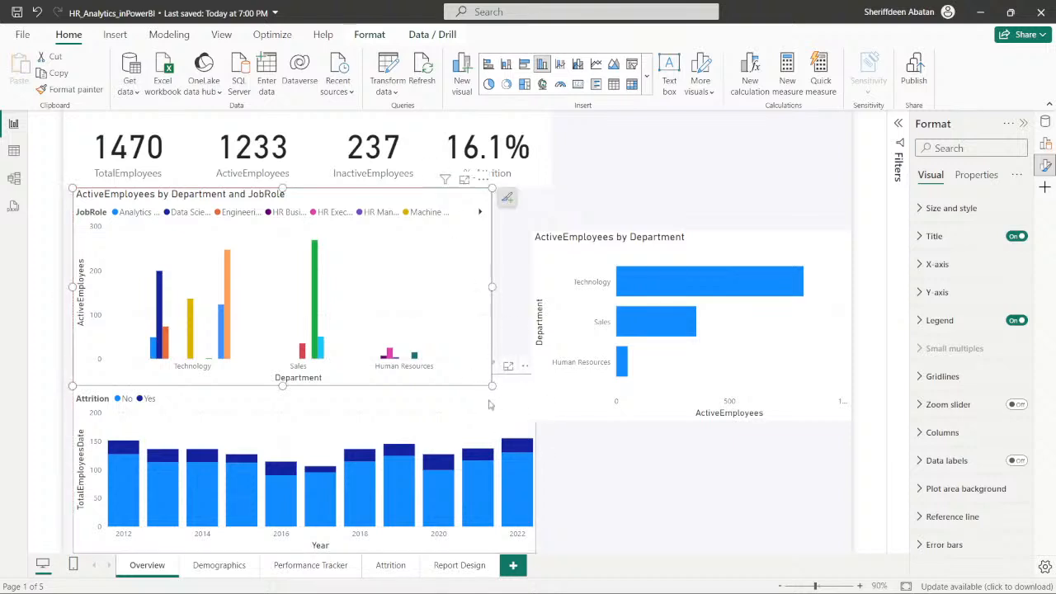
{"action": "left_click_drag", "start_coordinate": [492, 385], "coordinate": [479, 346]}
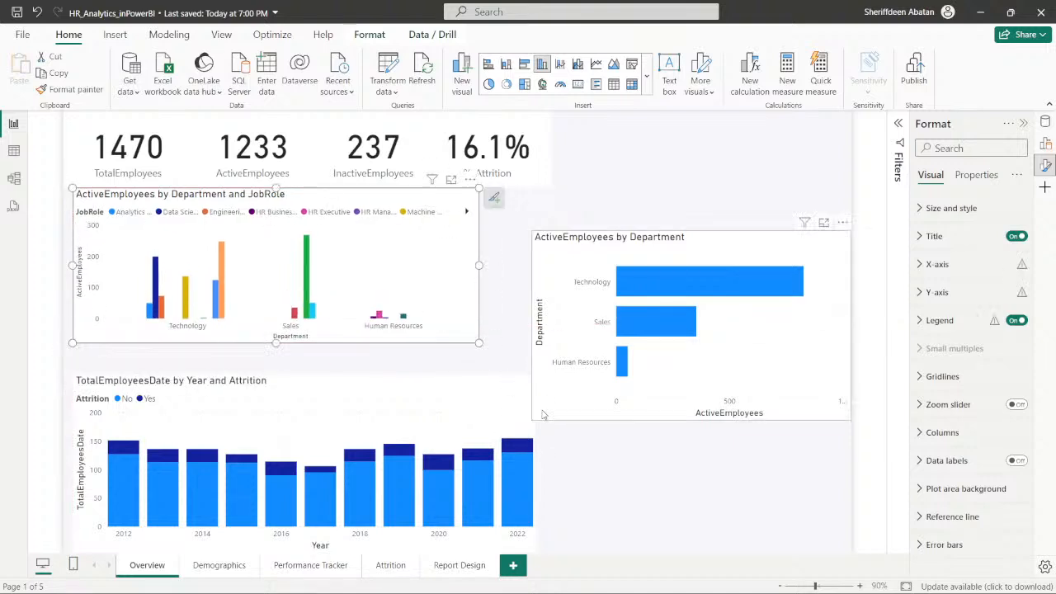
{"action": "left_click_drag", "start_coordinate": [466, 387], "coordinate": [455, 358]}
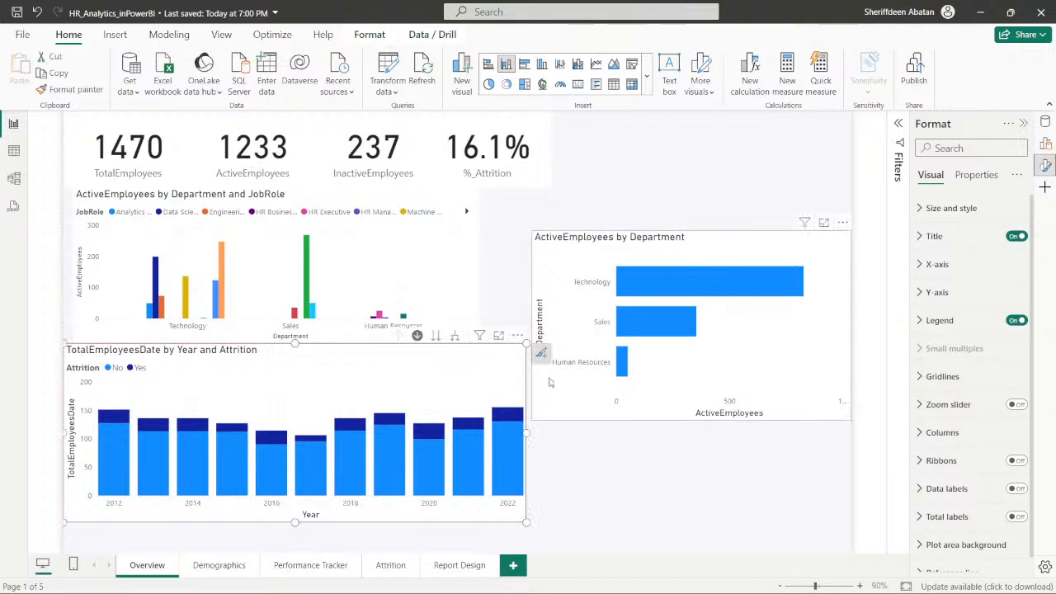
- Shrink the ActiveEmployees by Department chart and swap its place with the TotalEmployeesDate by Year and Attrition chart
{"action": "left_click_drag", "start_coordinate": [547, 419], "coordinate": [628, 532]}
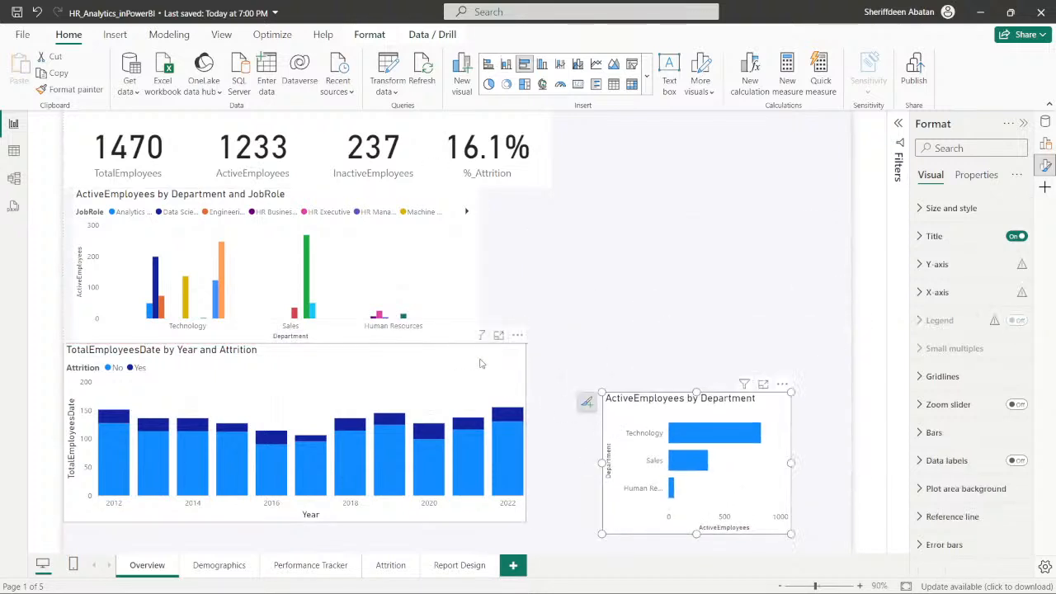
{"action": "left_click_drag", "start_coordinate": [515, 369], "coordinate": [840, 256]}
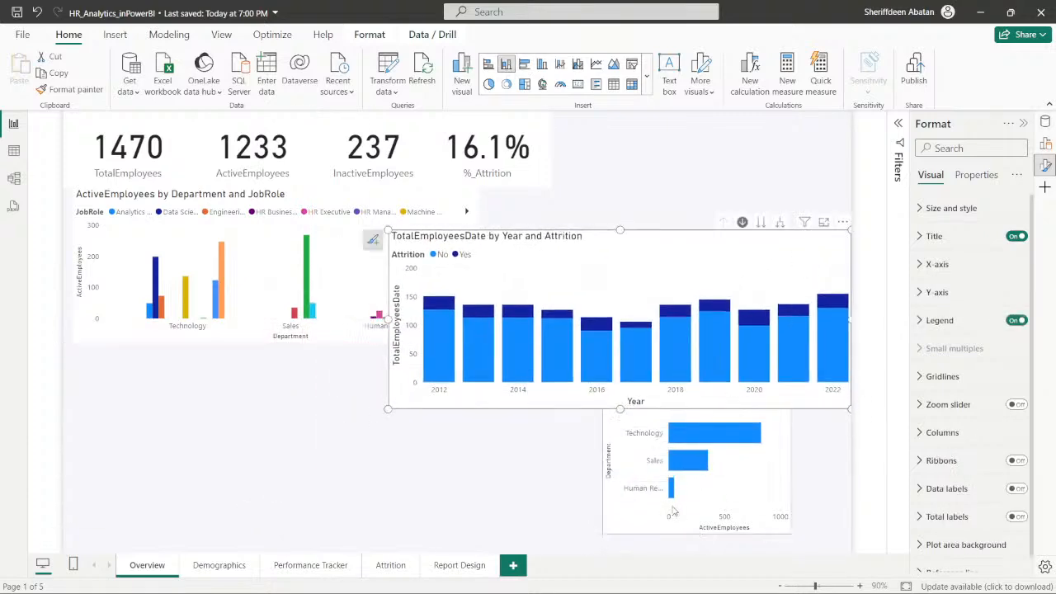
{"action": "left_click_drag", "start_coordinate": [625, 526], "coordinate": [121, 495]}
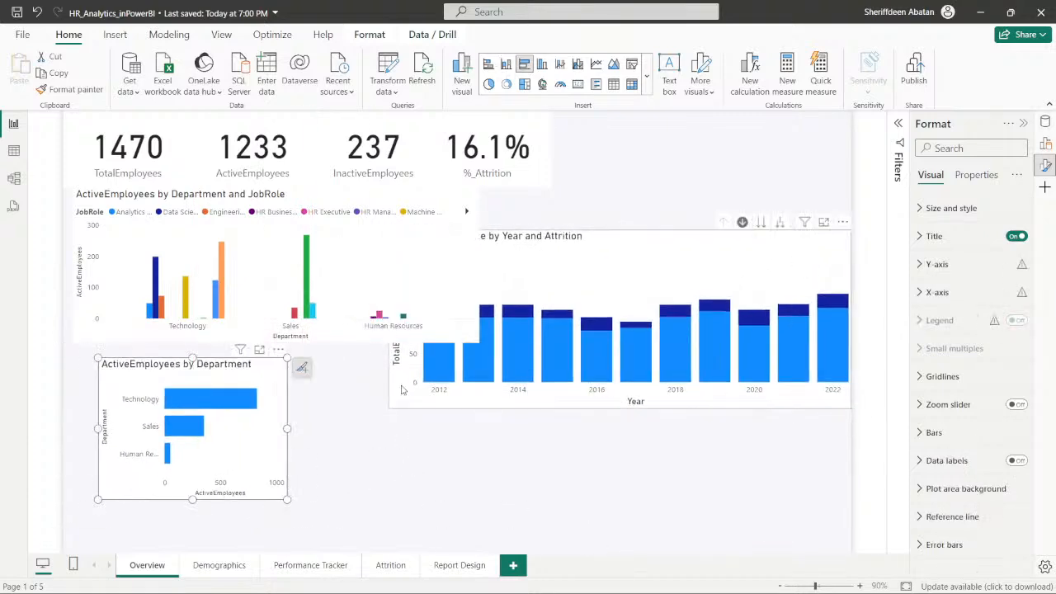
- Make the TotalEmployeesDate by Year and Attrition chart taller and narrower, and place it in the canvas's lower-right corner
{"action": "left_click", "coordinate": [397, 411]}
{"action": "left_click_drag", "start_coordinate": [388, 410], "coordinate": [343, 500]}
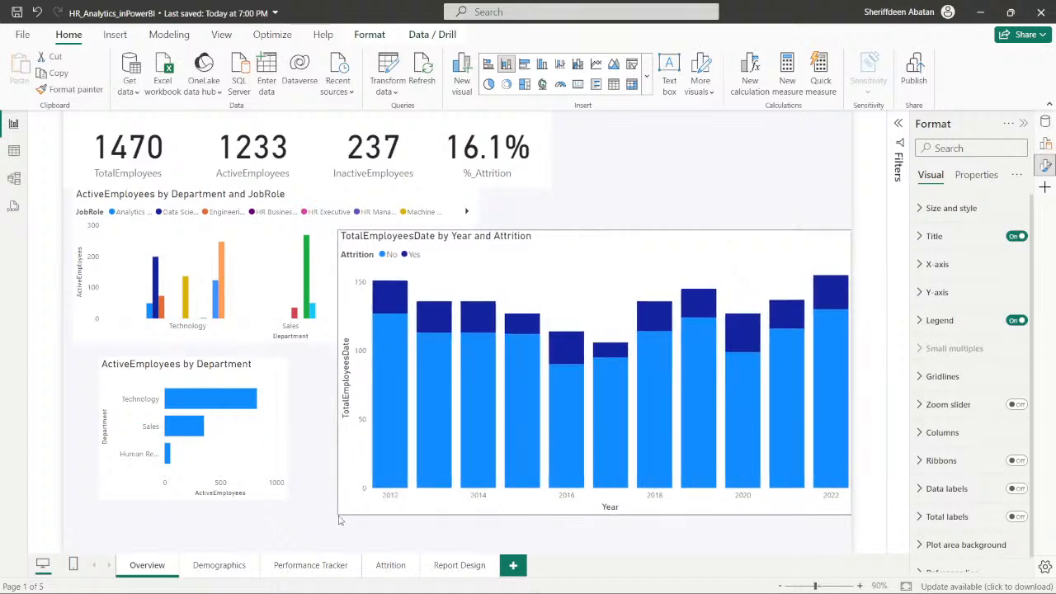
{"action": "left_click_drag", "start_coordinate": [667, 262], "coordinate": [656, 292]}
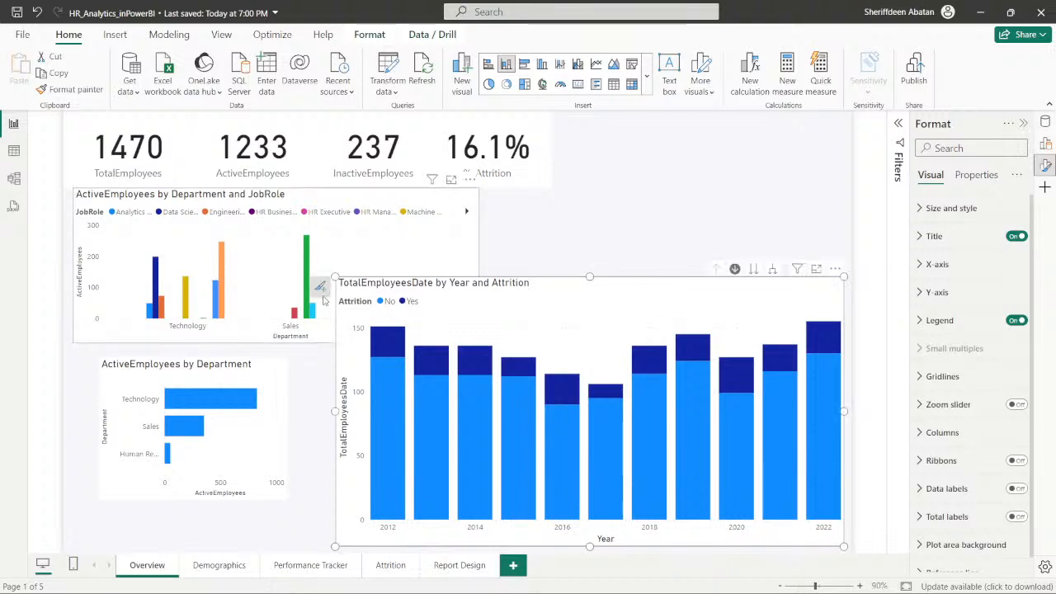
{"action": "left_click_drag", "start_coordinate": [335, 410], "coordinate": [433, 398]}
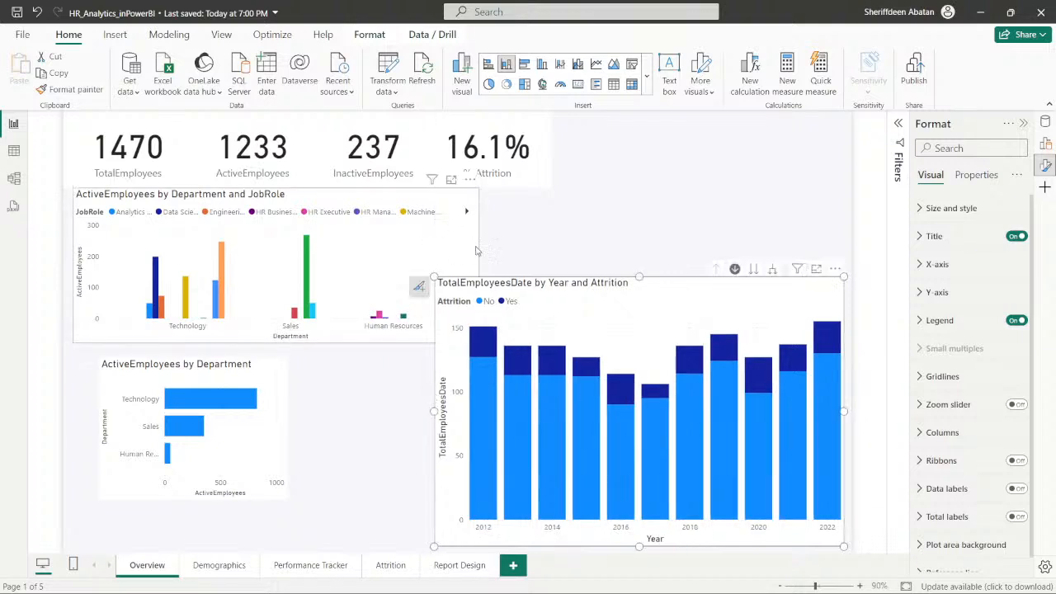
- Narrow the ActiveEmployees by Department and JobRole chart, and move the ActiveEmployees by Department chart to the canvas's upper-right area
{"action": "left_click", "coordinate": [449, 205]}
{"action": "left_click_drag", "start_coordinate": [479, 330], "coordinate": [404, 335]}
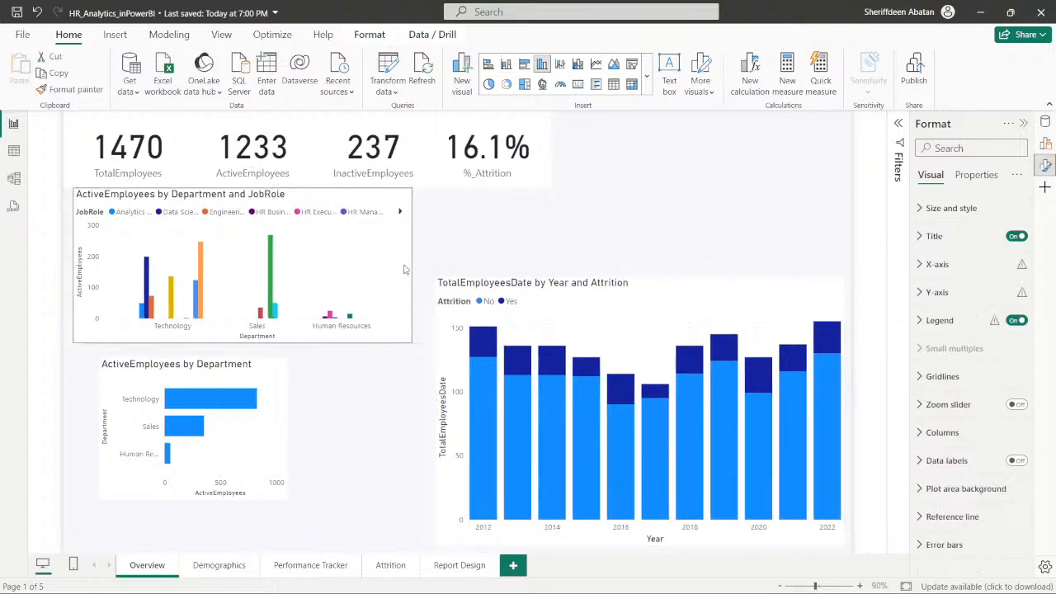
{"action": "left_click", "coordinate": [264, 384]}
{"action": "left_click_drag", "start_coordinate": [264, 384], "coordinate": [769, 176]}
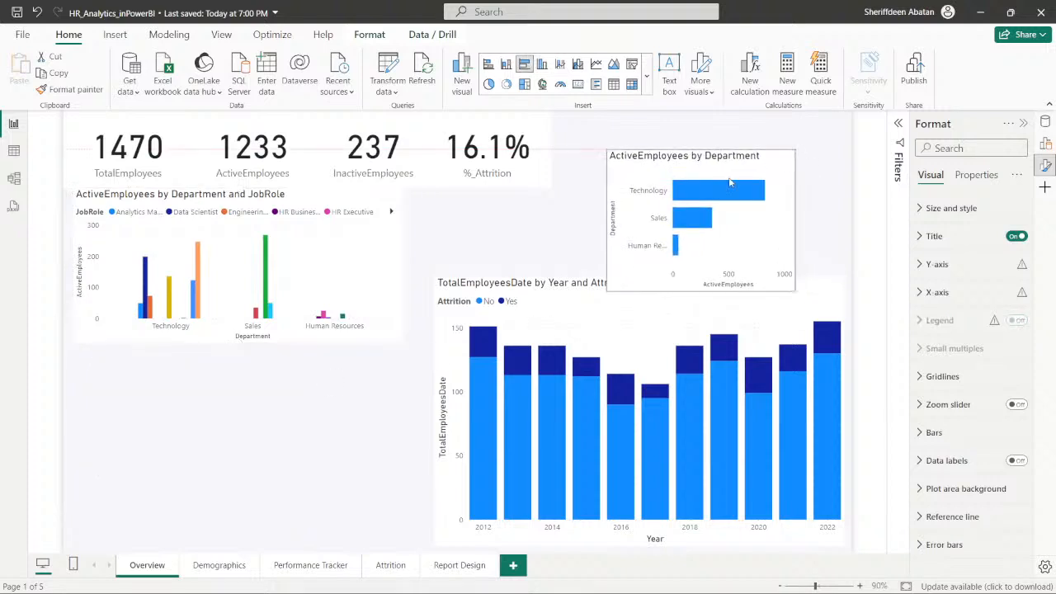
- Move the ActiveEmployees by Department and JobRole chart to the canvas's lower-left corner and enlarge it beside the TotalEmployeesDate by Year and Attrition chart
{"action": "left_click_drag", "start_coordinate": [310, 338], "coordinate": [308, 427]}
{"action": "left_click_drag", "start_coordinate": [411, 462], "coordinate": [428, 551]}
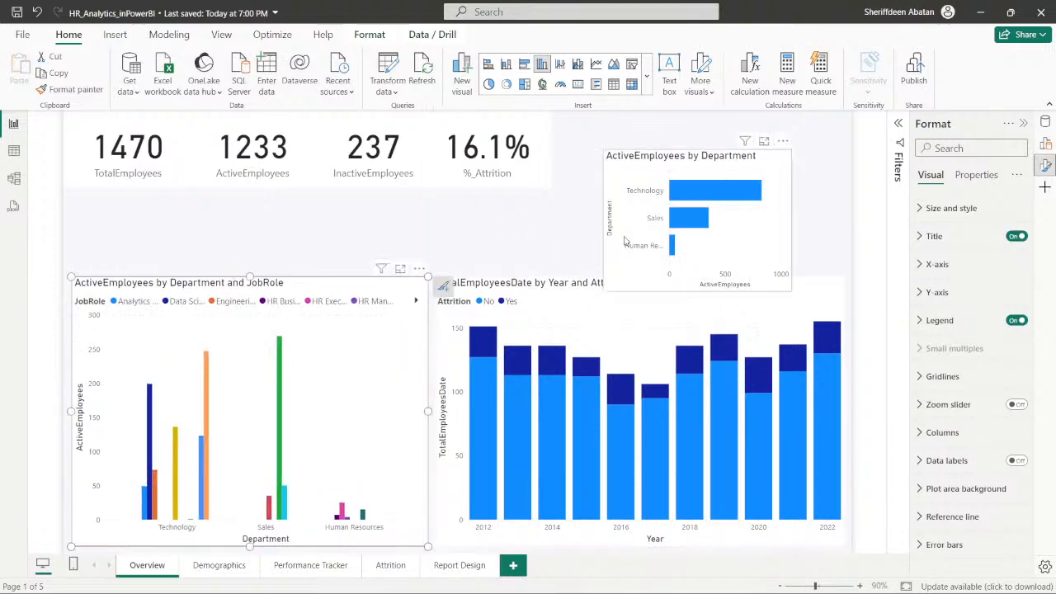
{"action": "left_click", "coordinate": [620, 272]}
{"action": "left_click", "coordinate": [601, 301]}
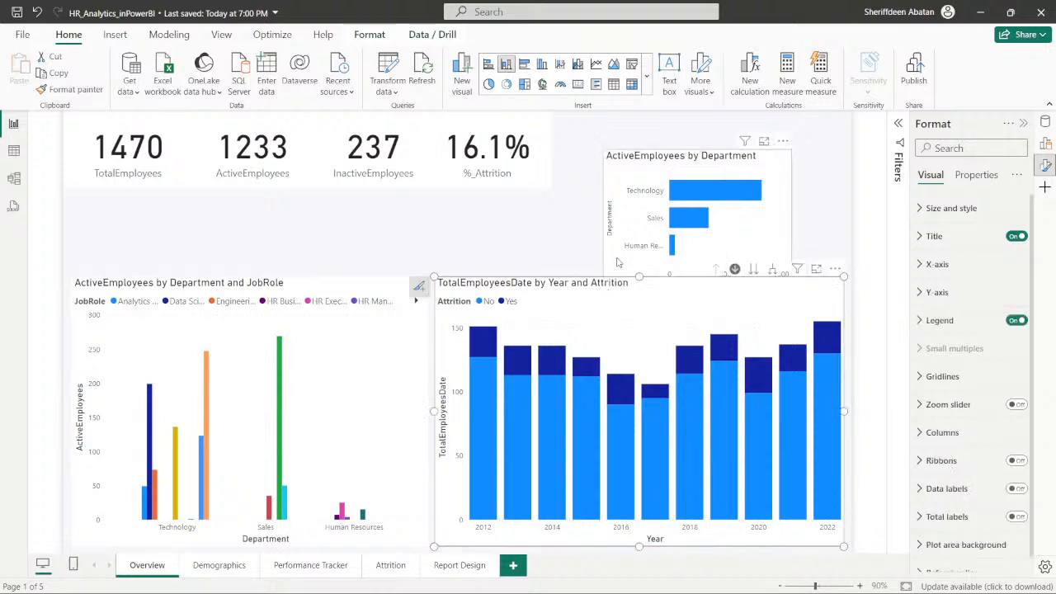
- Resize the ActiveEmployees by Department chart to fit the canvas's upper-right area, above the TotalEmployeesDate by Year and Attrition chart
{"action": "left_click", "coordinate": [618, 262]}
{"action": "left_click_drag", "start_coordinate": [602, 293], "coordinate": [578, 253]}
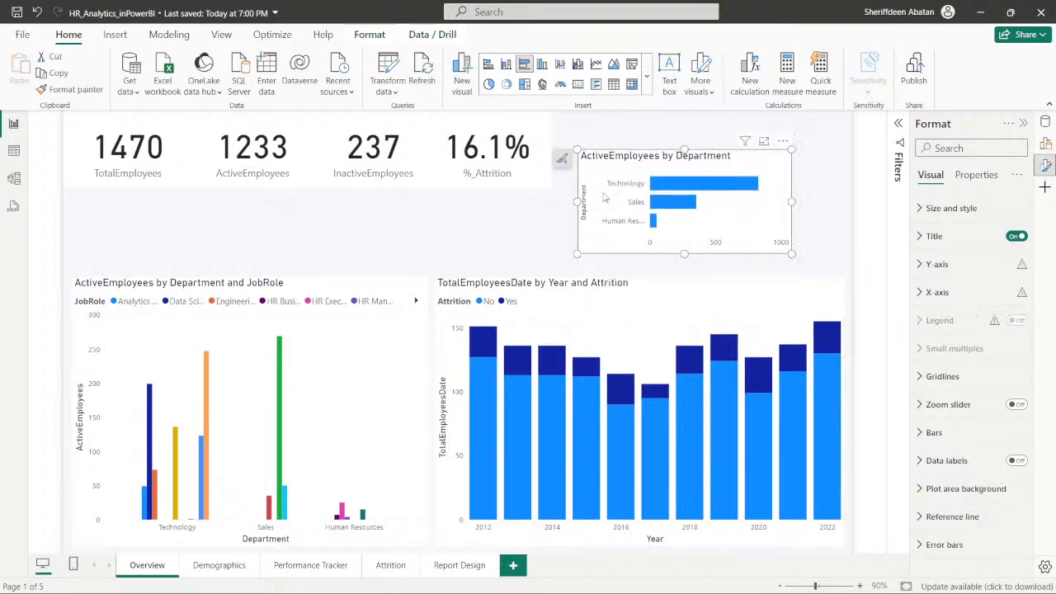
{"action": "left_click_drag", "start_coordinate": [582, 169], "coordinate": [573, 146]}
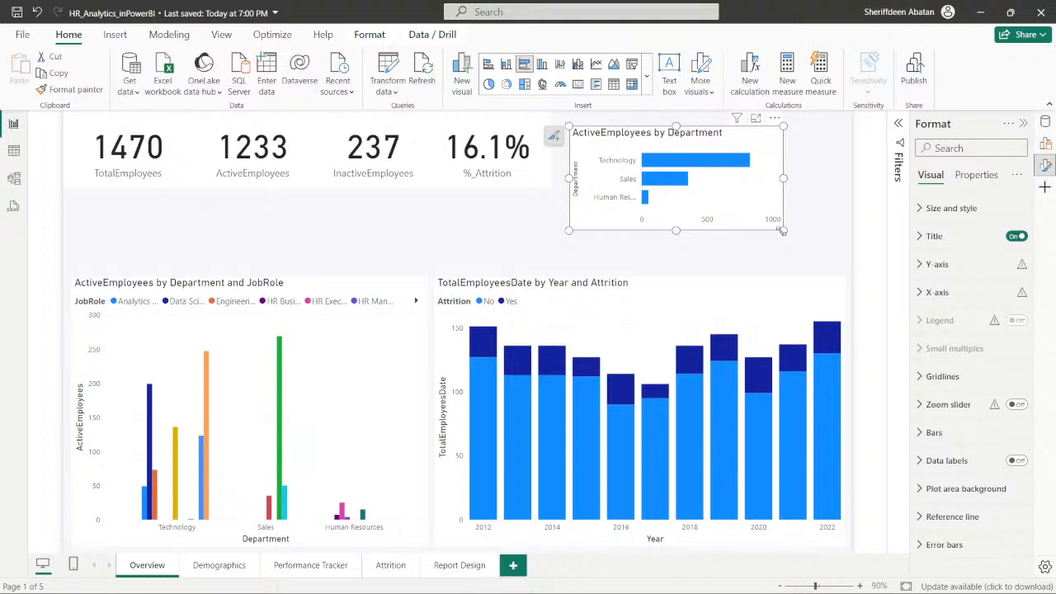
{"action": "left_click_drag", "start_coordinate": [782, 232], "coordinate": [834, 269]}
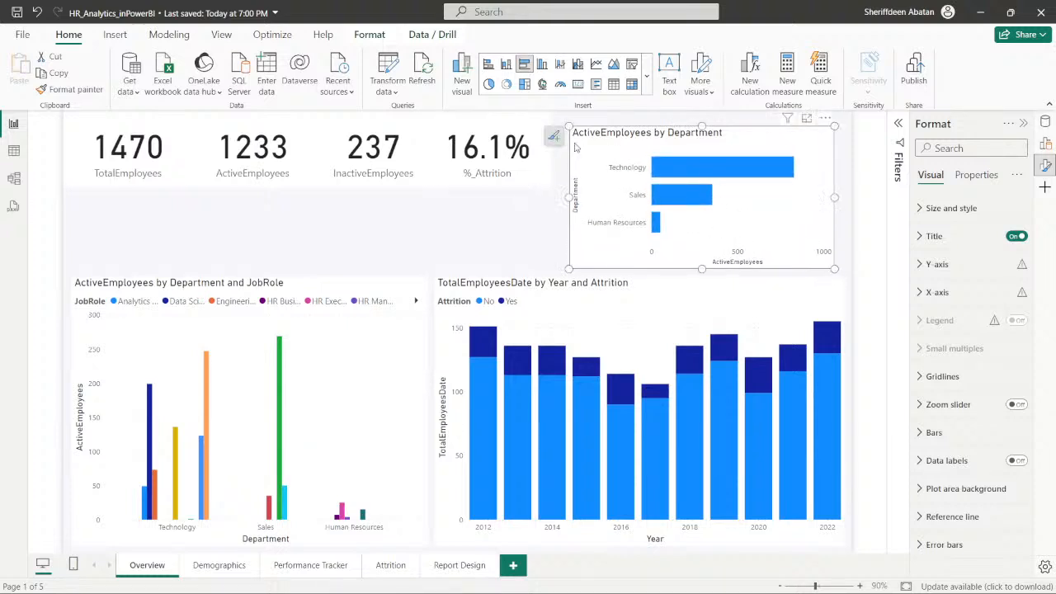
{"action": "left_click_drag", "start_coordinate": [575, 146], "coordinate": [568, 143]}
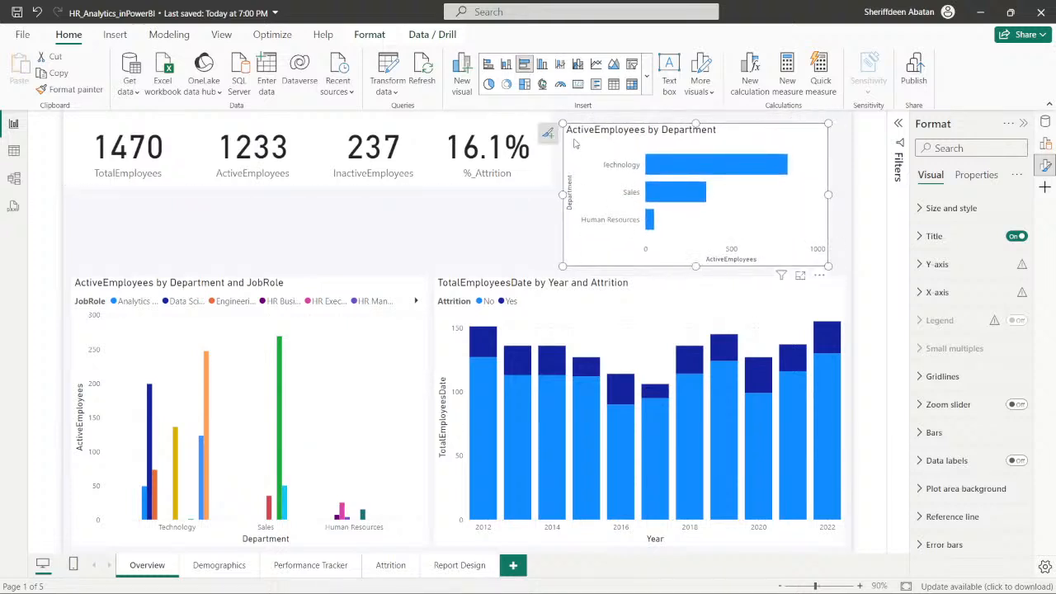
- Shrink the TotalEmployees and ActiveEmployees cards and place them side by side in the canvas's upper-left corner
{"action": "left_click", "coordinate": [180, 180]}
{"action": "mouse_move", "coordinate": [193, 189]}
{"action": "left_mouse_down"}
{"action": "mouse_move", "coordinate": [172, 196]}
{"action": "mouse_move", "coordinate": [177, 185]}
{"action": "mouse_move", "coordinate": [182, 202]}
{"action": "mouse_move", "coordinate": [155, 200]}
{"action": "mouse_move", "coordinate": [157, 186]}
{"action": "mouse_move", "coordinate": [206, 168]}
{"action": "mouse_move", "coordinate": [183, 175]}
{"action": "left_mouse_up"}
{"action": "left_click_drag", "start_coordinate": [289, 193], "coordinate": [254, 186]}
{"action": "left_click_drag", "start_coordinate": [232, 135], "coordinate": [227, 135]}
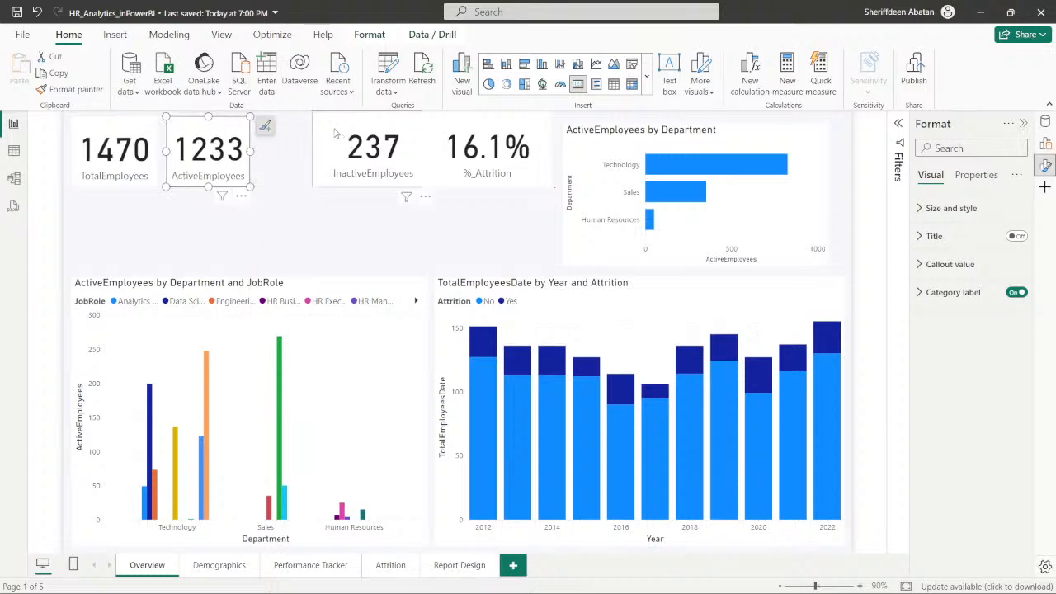
- Shrink the InactiveEmployees and %_Attrition cards and place them in the same row, right after the ActiveEmployees card
{"action": "left_click_drag", "start_coordinate": [335, 133], "coordinate": [281, 134]}
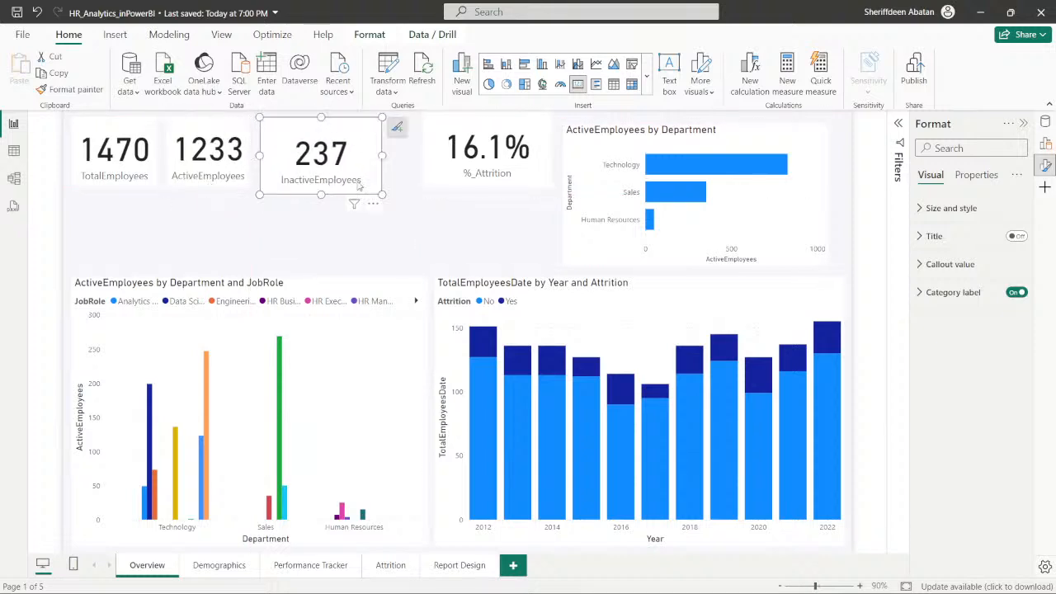
{"action": "left_click_drag", "start_coordinate": [382, 195], "coordinate": [350, 189]}
{"action": "left_click_drag", "start_coordinate": [431, 179], "coordinate": [371, 179]}
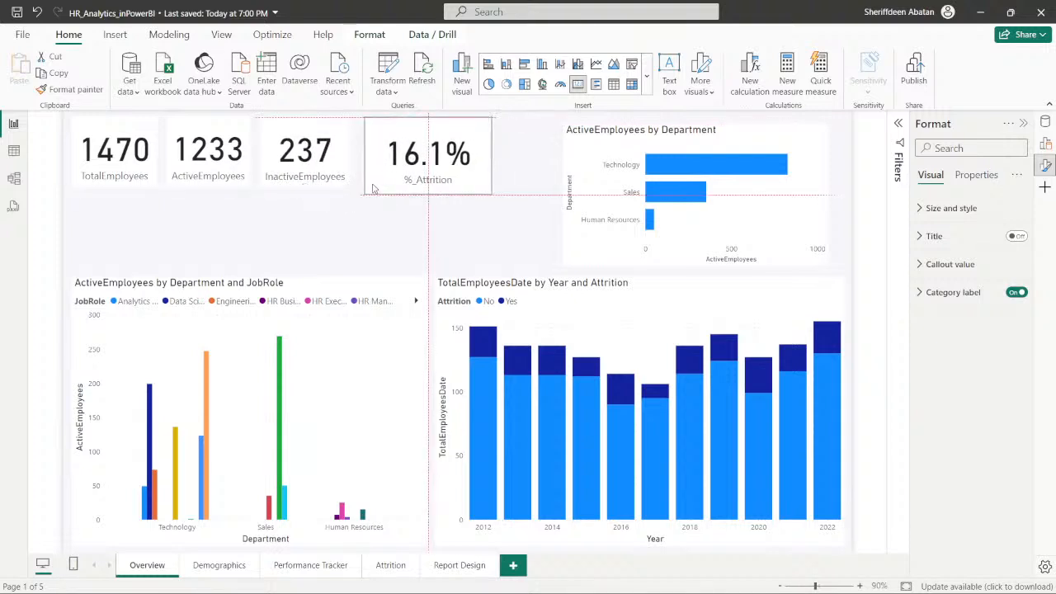
{"action": "left_click_drag", "start_coordinate": [492, 195], "coordinate": [452, 183]}
{"action": "left_click", "coordinate": [430, 227]}
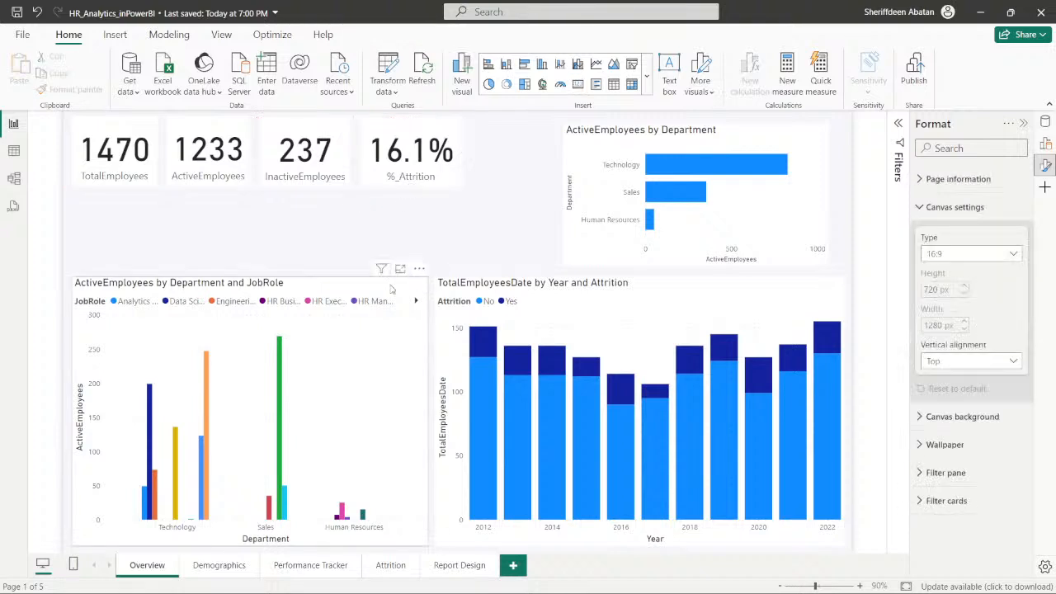
- Move the ActiveEmployees by Department and JobRole chart directly beneath the four cards, shorten it and widen it to match the card row
{"action": "left_click", "coordinate": [392, 289]}
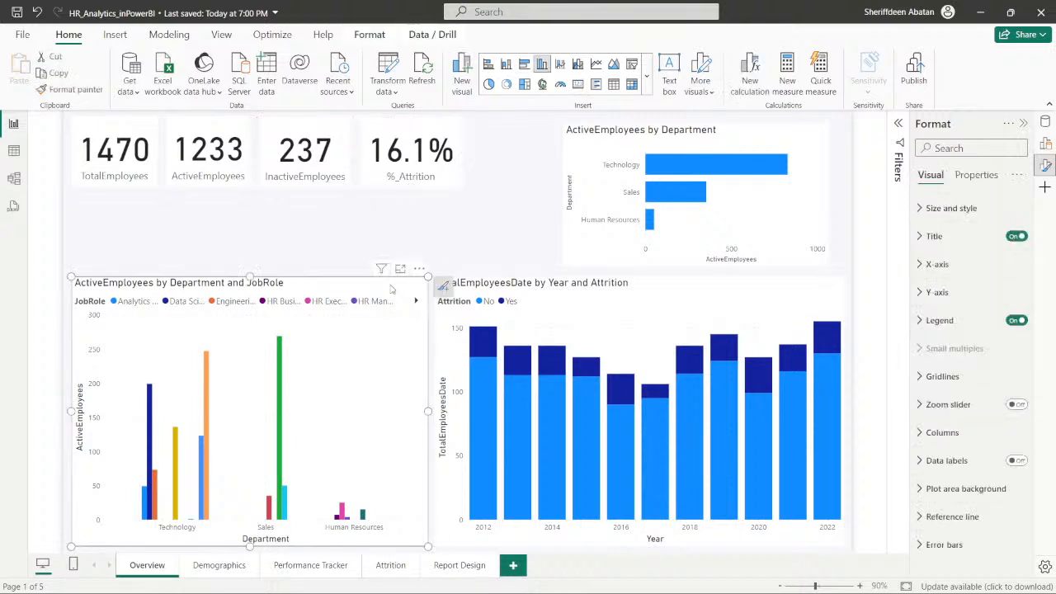
{"action": "left_click", "coordinate": [589, 242]}
{"action": "left_click_drag", "start_coordinate": [316, 286], "coordinate": [317, 207]}
{"action": "left_click_drag", "start_coordinate": [427, 471], "coordinate": [463, 358]}
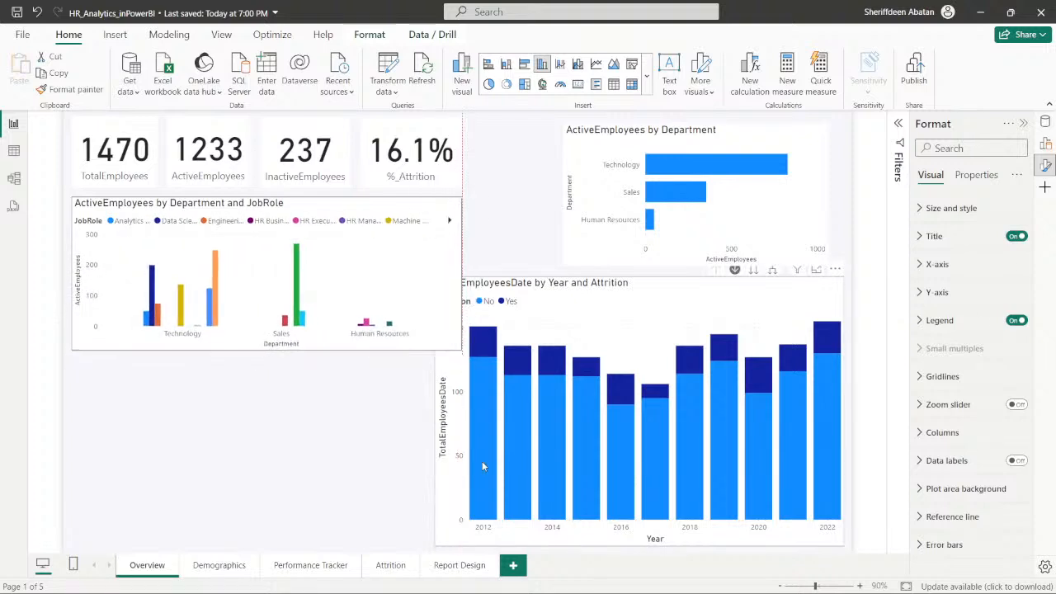
- Shrink the TotalEmployeesDate by Year and Attrition chart and place it beneath the ActiveEmployees by Department and JobRole chart at nearly the same width
{"action": "left_click", "coordinate": [656, 301]}
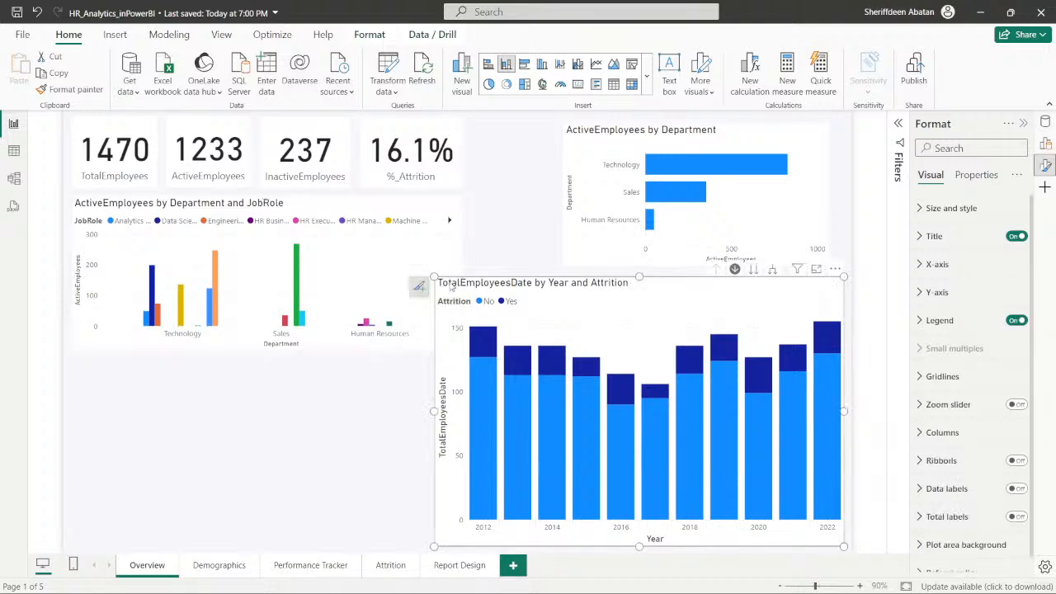
{"action": "left_click_drag", "start_coordinate": [435, 276], "coordinate": [486, 354]}
{"action": "left_click_drag", "start_coordinate": [604, 381], "coordinate": [209, 390]}
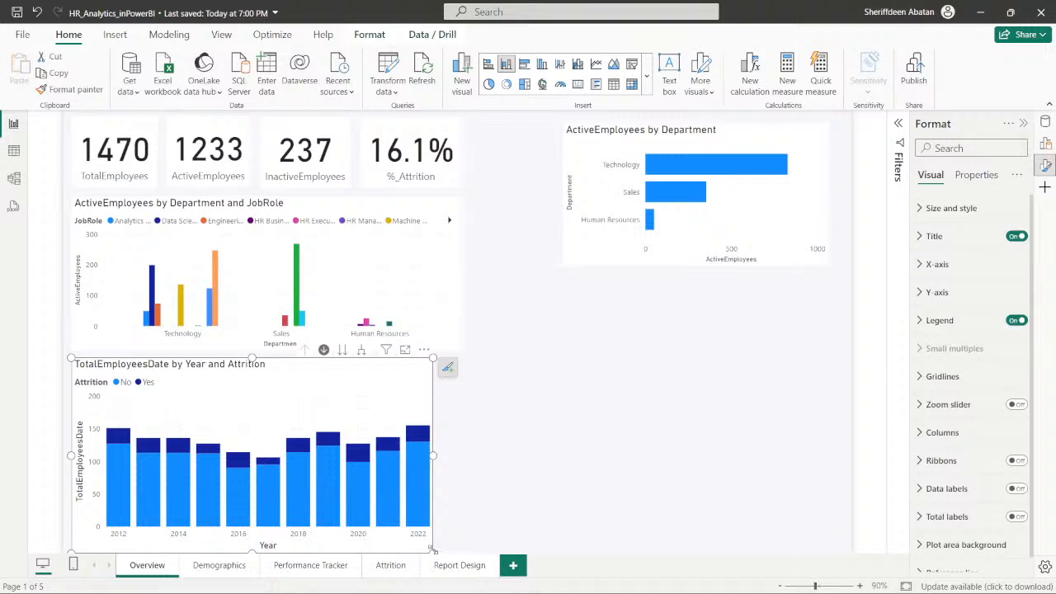
{"action": "left_click_drag", "start_coordinate": [431, 548], "coordinate": [455, 554]}
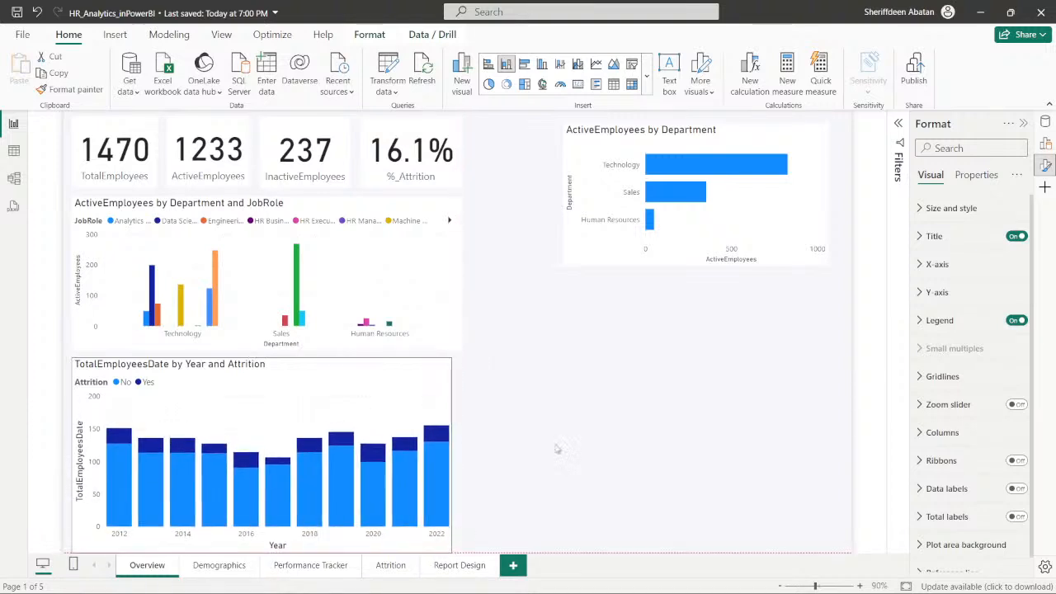
- Place the ActiveEmployees by Department chart to the right of the Department and JobRole chart and widen it toward the canvas's right edge
{"action": "left_click_drag", "start_coordinate": [603, 262], "coordinate": [511, 332]}
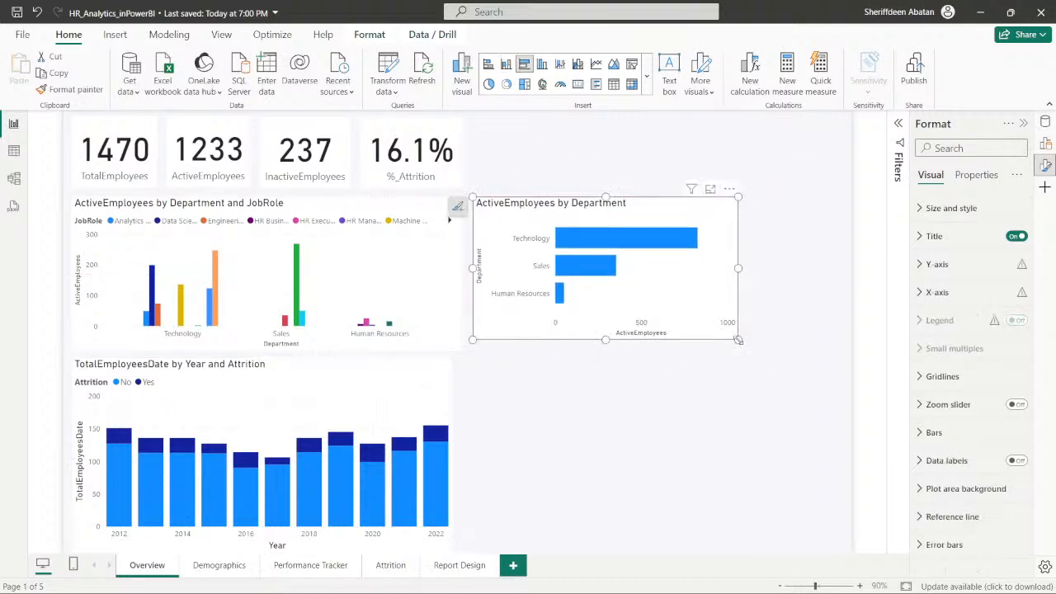
{"action": "left_click_drag", "start_coordinate": [738, 340], "coordinate": [838, 357]}
{"action": "left_click", "coordinate": [669, 408]}
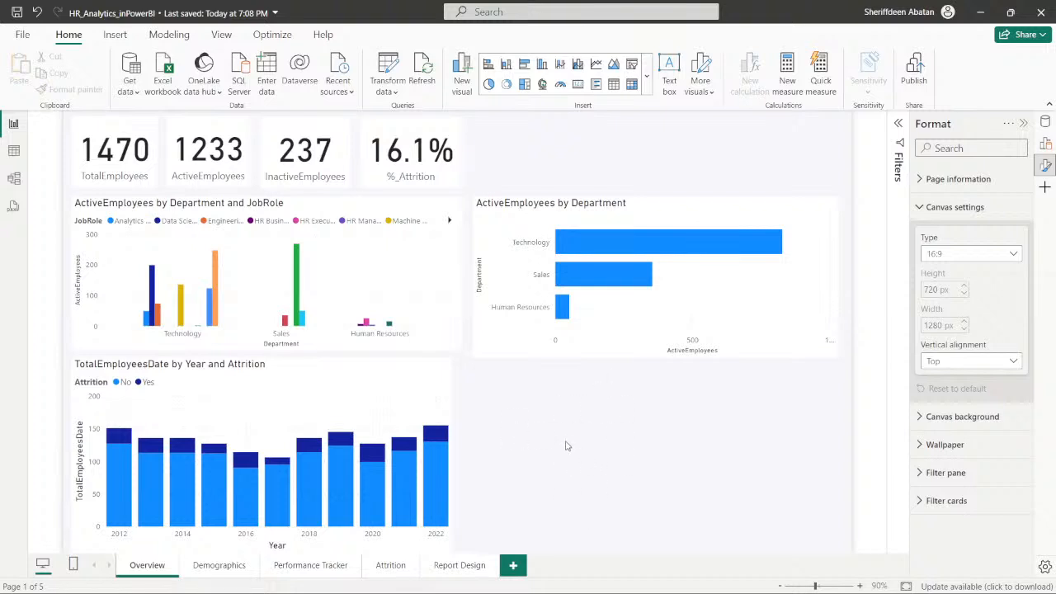
- Look over the Report Design and Demographics pages and return to the Overview page to compare their layouts
{"action": "left_click", "coordinate": [459, 567]}
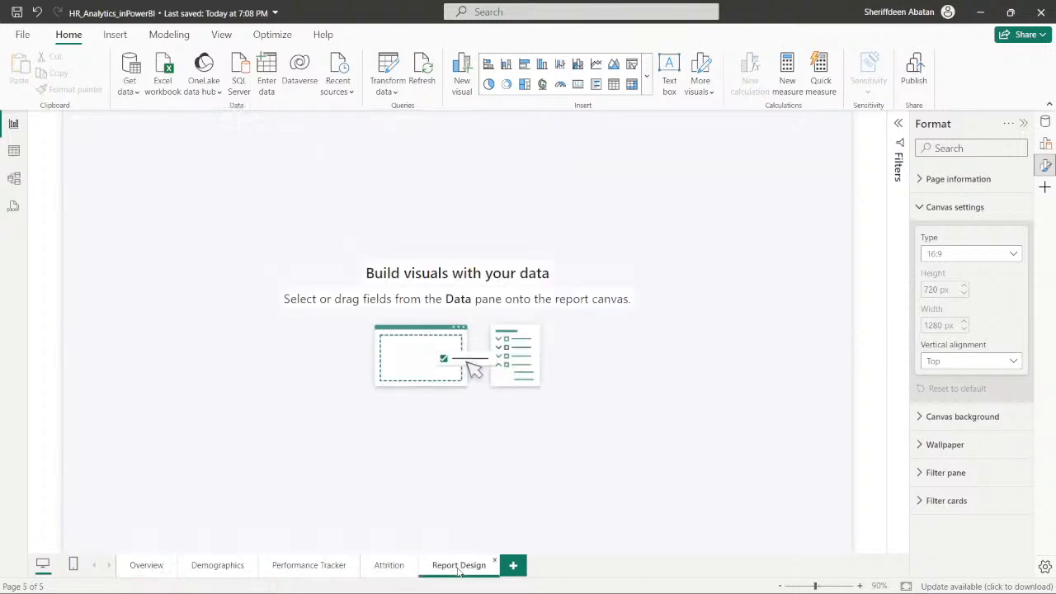
{"action": "left_click", "coordinate": [220, 570]}
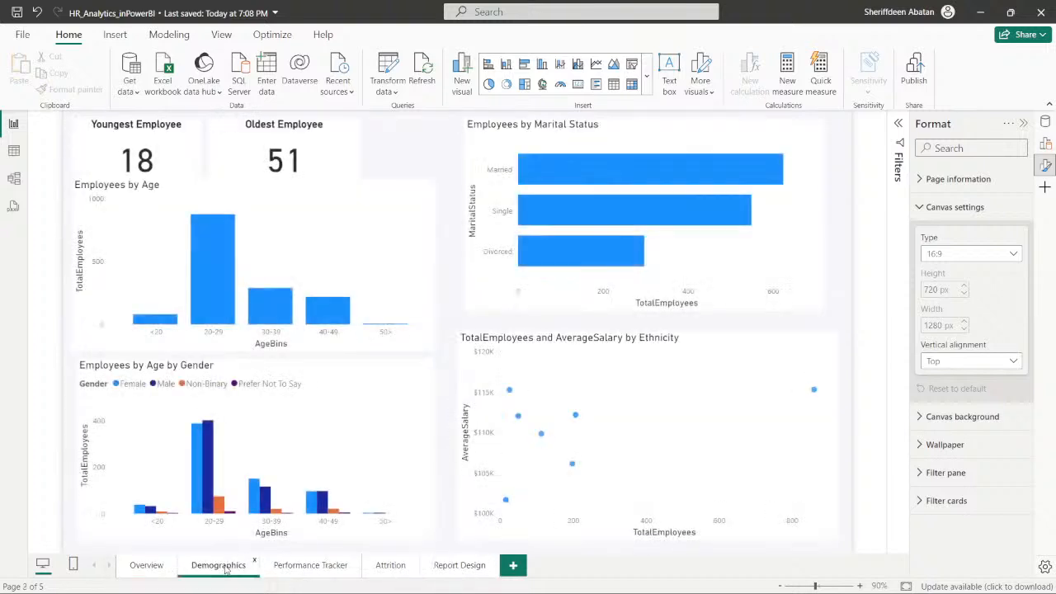
{"action": "left_click", "coordinate": [140, 567]}
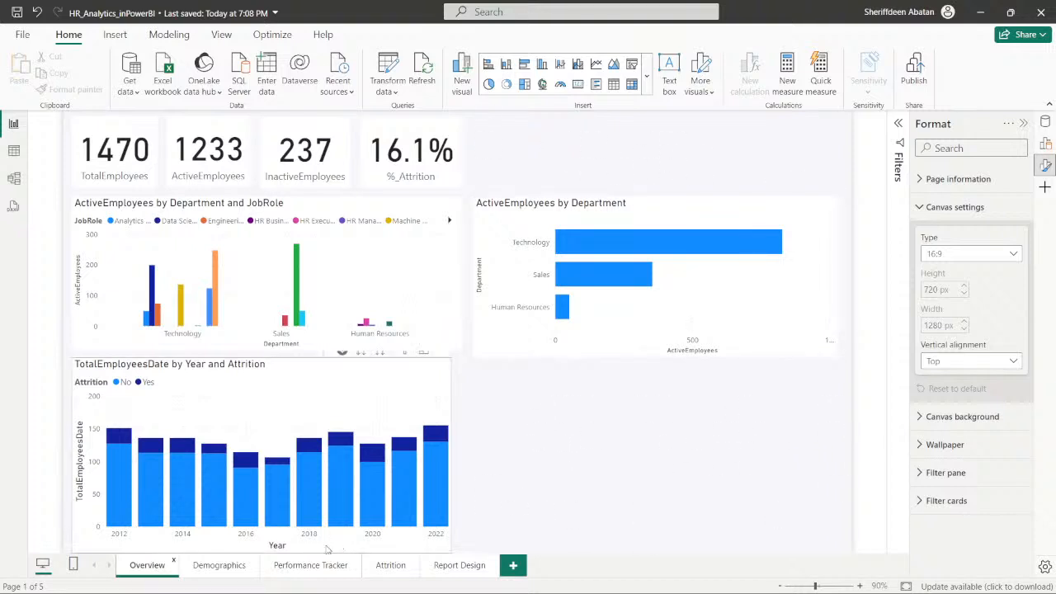
- On the Demographics page, shrink the Employees by Age chart and shift and widen the Employees by Marital Status chart into the freed space
{"action": "left_click", "coordinate": [218, 578]}
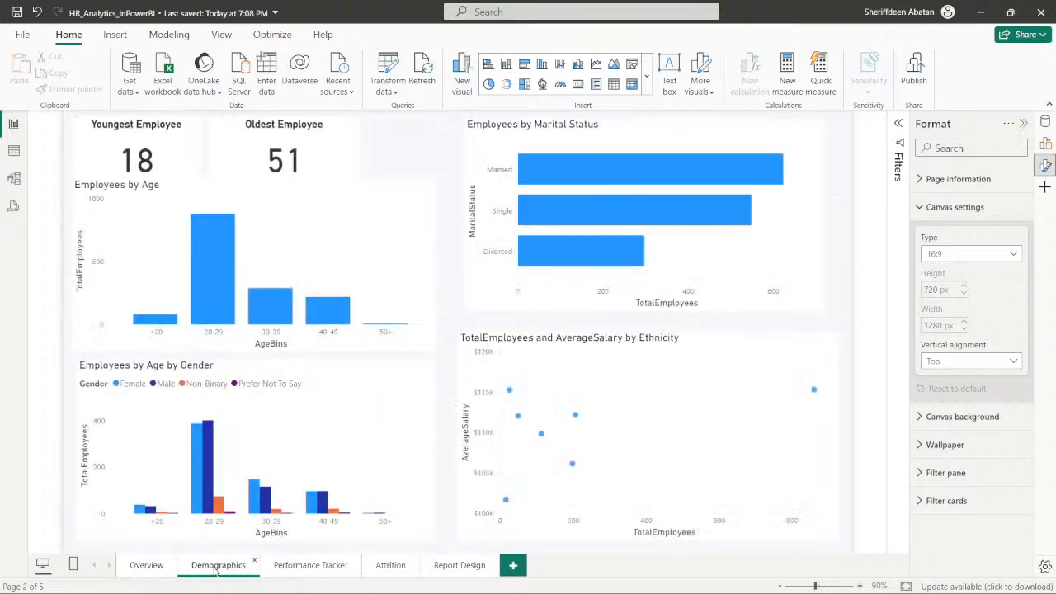
{"action": "left_click", "coordinate": [352, 187]}
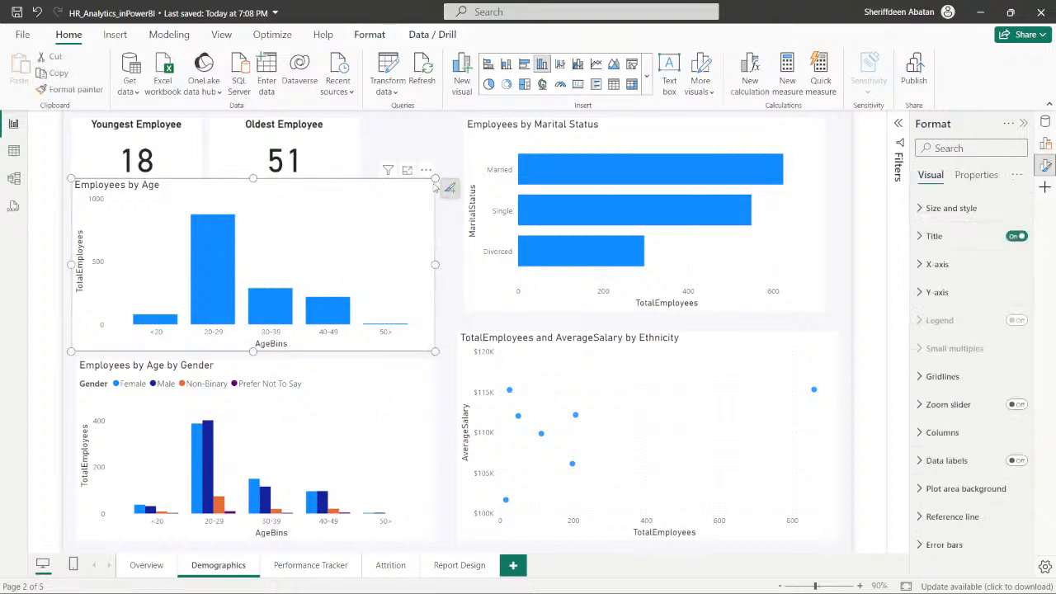
{"action": "left_click_drag", "start_coordinate": [435, 178], "coordinate": [398, 193]}
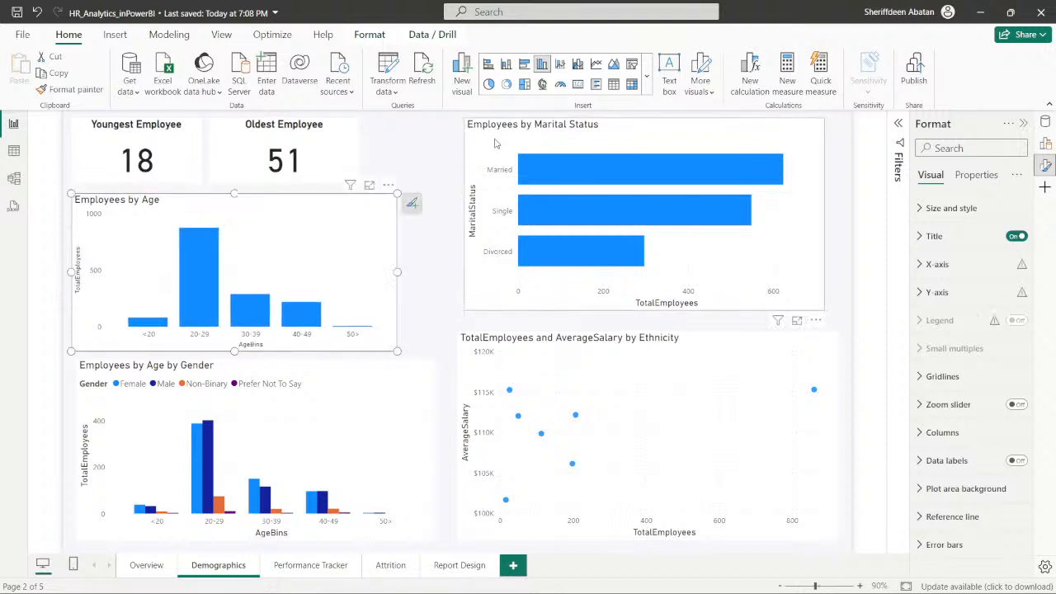
{"action": "left_click_drag", "start_coordinate": [495, 143], "coordinate": [449, 139]}
{"action": "left_click_drag", "start_coordinate": [780, 311], "coordinate": [839, 317]}
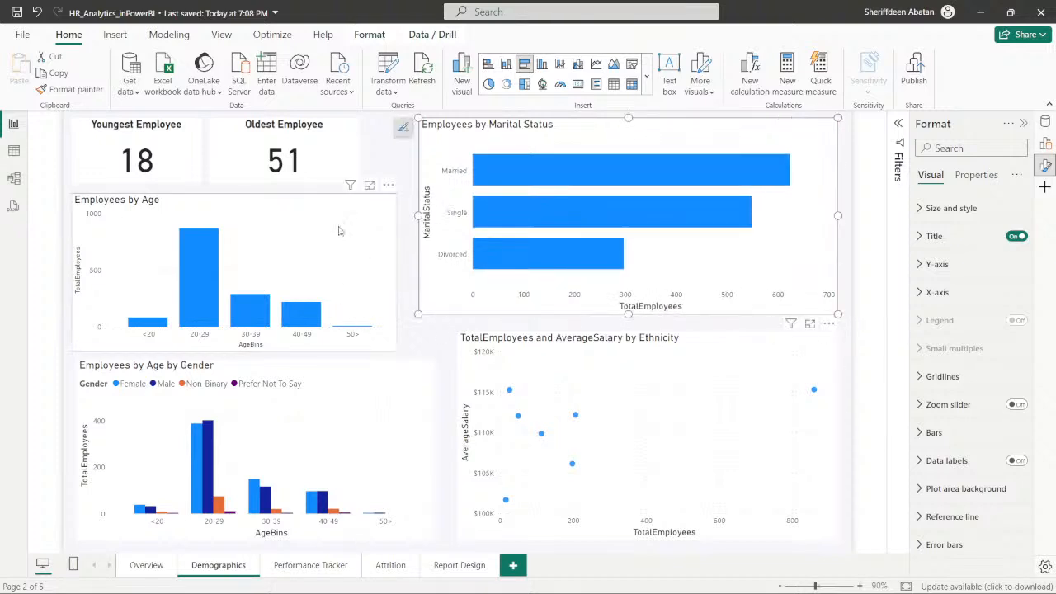
{"action": "left_click_drag", "start_coordinate": [350, 205], "coordinate": [361, 202]}
- Narrow the Employees by Age by Gender chart and align it with the canvas's left margin
{"action": "left_click", "coordinate": [435, 522]}
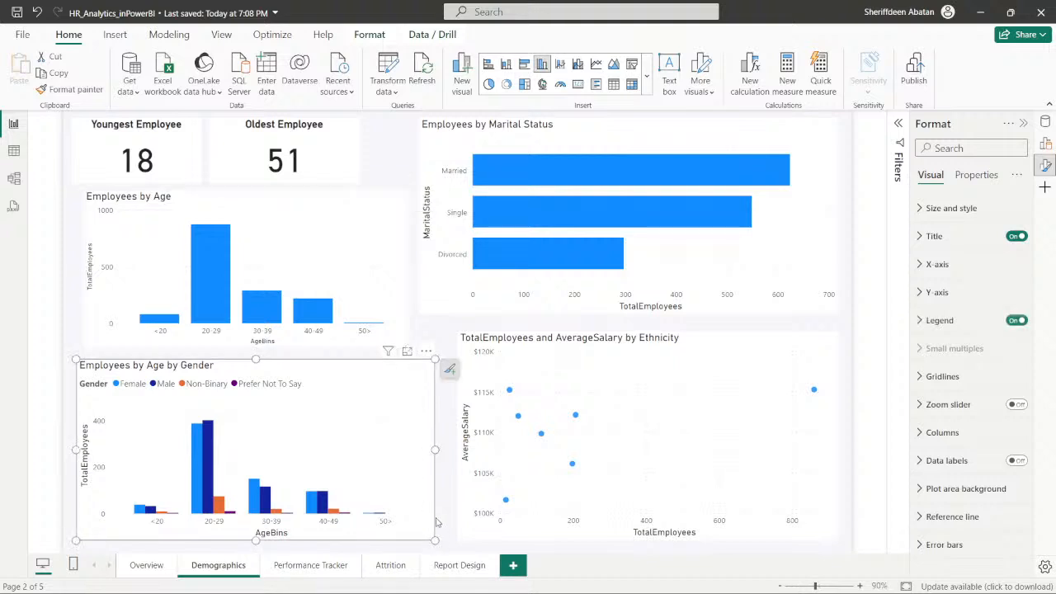
{"action": "left_click_drag", "start_coordinate": [435, 542], "coordinate": [409, 540]}
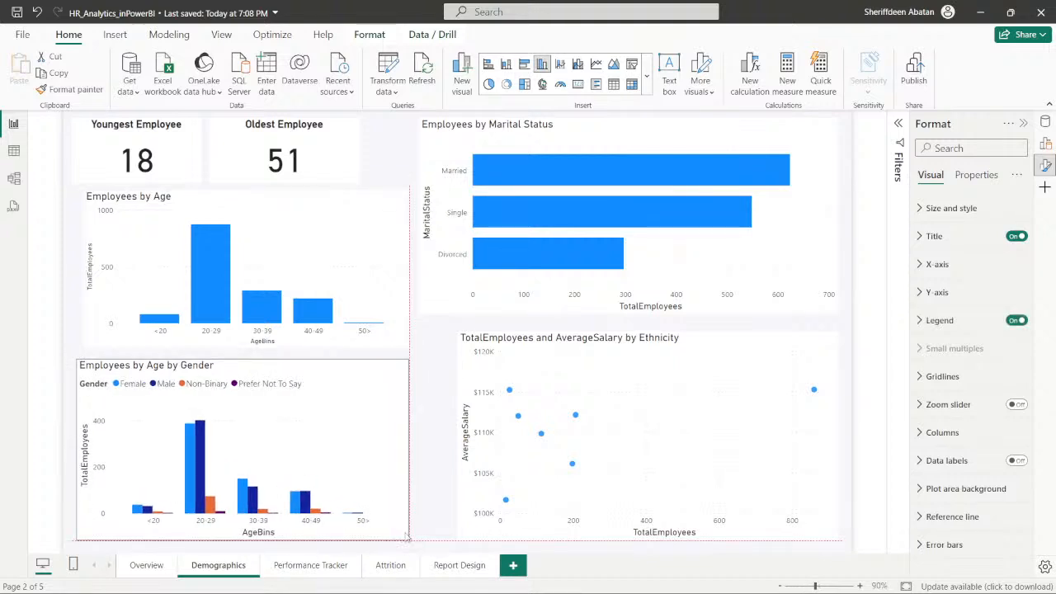
{"action": "left_click_drag", "start_coordinate": [359, 371], "coordinate": [354, 368]}
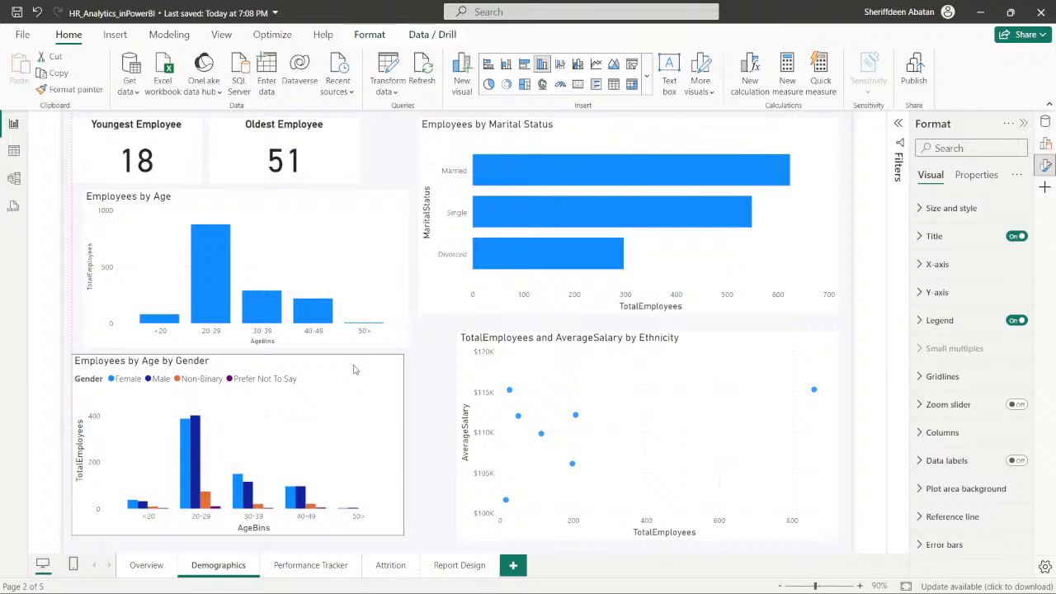
- Shrink the Youngest Employee and Oldest Employee cards, and move the Employees by Age chart up beneath them with a slightly greater width
{"action": "left_click", "coordinate": [191, 168]}
{"action": "mouse_move", "coordinate": [203, 183]}
{"action": "left_mouse_down"}
{"action": "mouse_move", "coordinate": [150, 179]}
{"action": "mouse_move", "coordinate": [198, 175]}
{"action": "left_mouse_up"}
{"action": "left_click", "coordinate": [220, 176]}
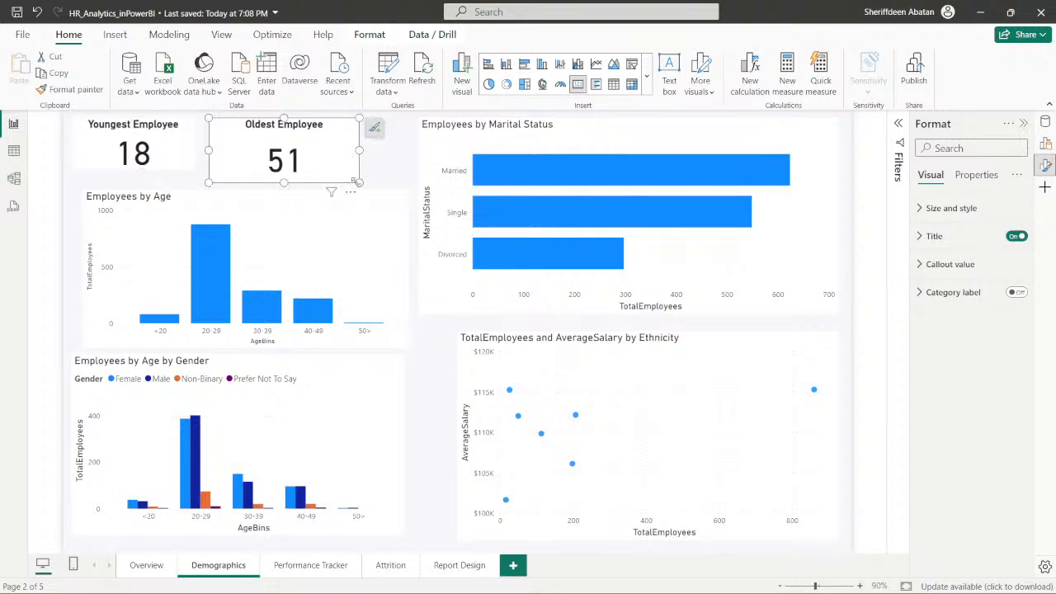
{"action": "left_click_drag", "start_coordinate": [357, 180], "coordinate": [329, 194]}
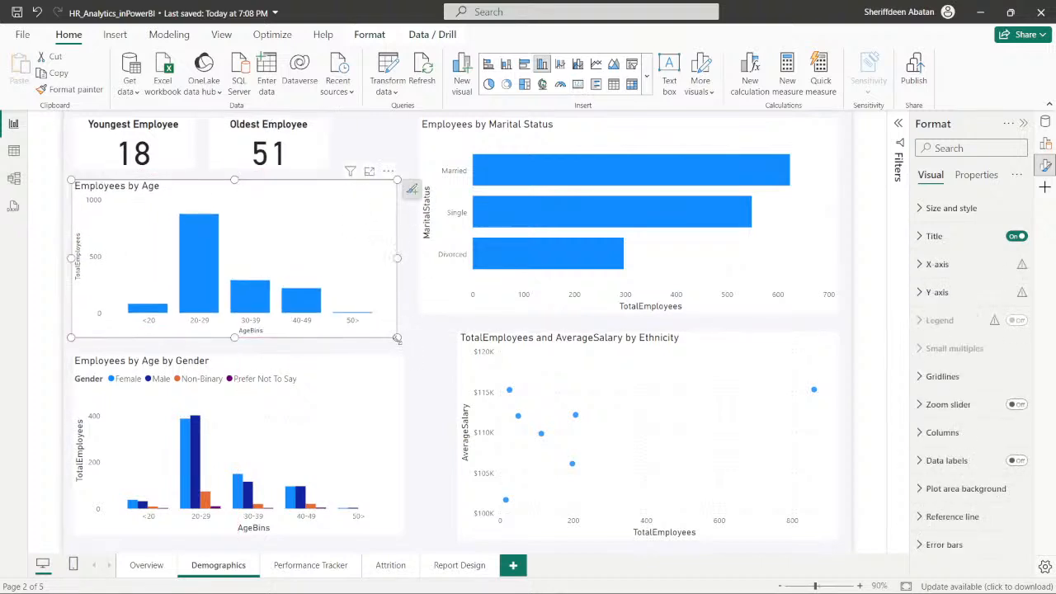
{"action": "left_click_drag", "start_coordinate": [397, 338], "coordinate": [428, 340]}
- Widen the TotalEmployees and AverageSalary by Ethnicity chart, and enlarge the Employees by Age by Gender chart so their top edges align
{"action": "left_click", "coordinate": [458, 345]}
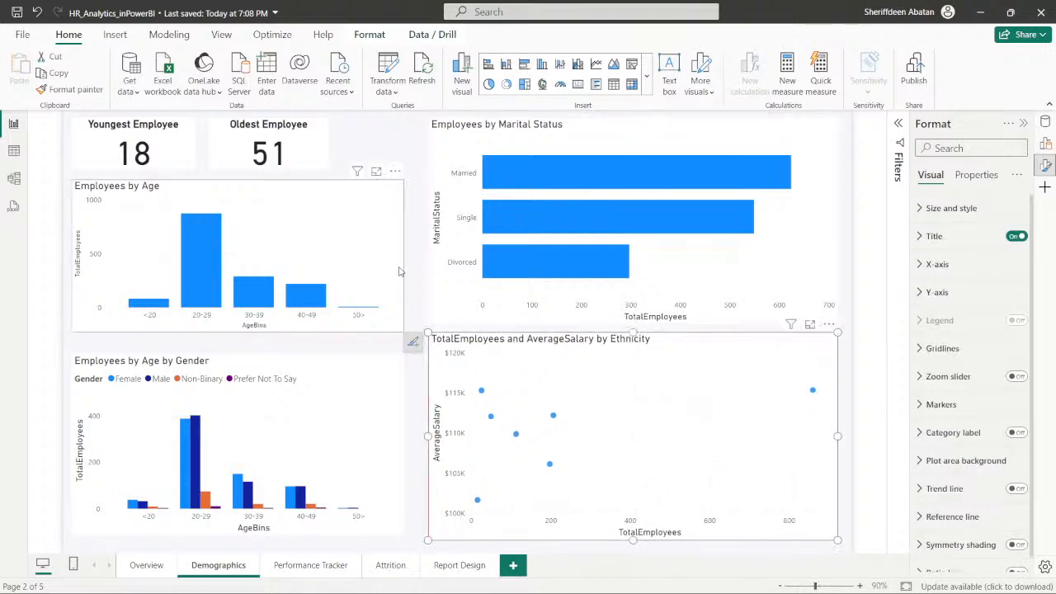
{"action": "left_click", "coordinate": [389, 366]}
{"action": "left_click_drag", "start_coordinate": [405, 352], "coordinate": [416, 332]}
{"action": "left_click", "coordinate": [357, 195]}
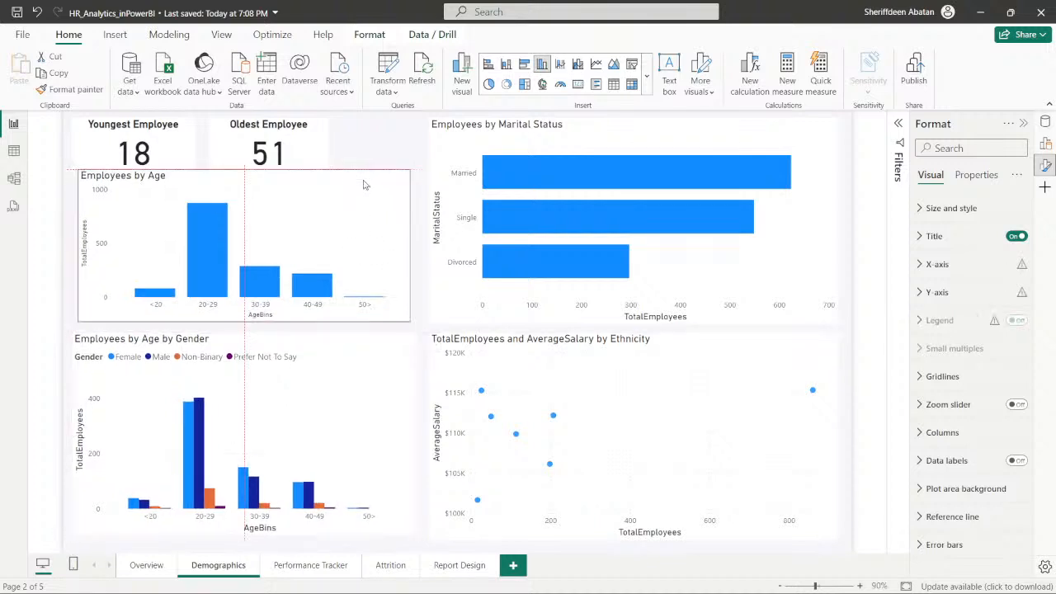
{"action": "left_click", "coordinate": [416, 348]}
{"action": "mouse_move", "coordinate": [417, 333]}
{"action": "left_mouse_down"}
{"action": "mouse_move", "coordinate": [412, 340]}
{"action": "mouse_move", "coordinate": [427, 335]}
{"action": "mouse_move", "coordinate": [426, 345]}
{"action": "left_mouse_up"}
{"action": "left_click", "coordinate": [438, 367]}
{"action": "left_click", "coordinate": [467, 319]}
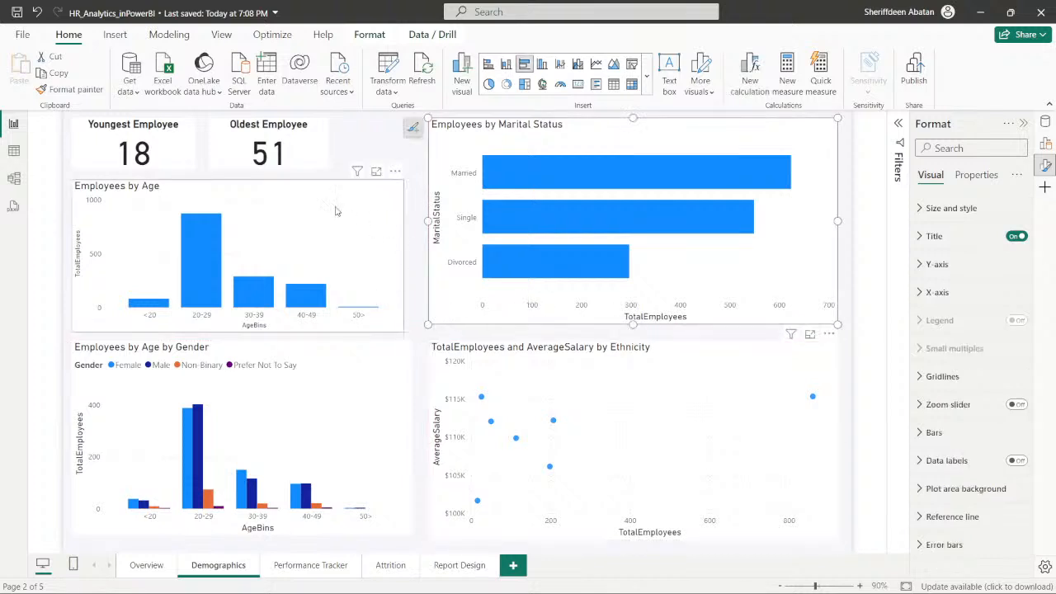
- Narrow the Oldest Employee card beside the Youngest Employee card
{"action": "left_click", "coordinate": [322, 144]}
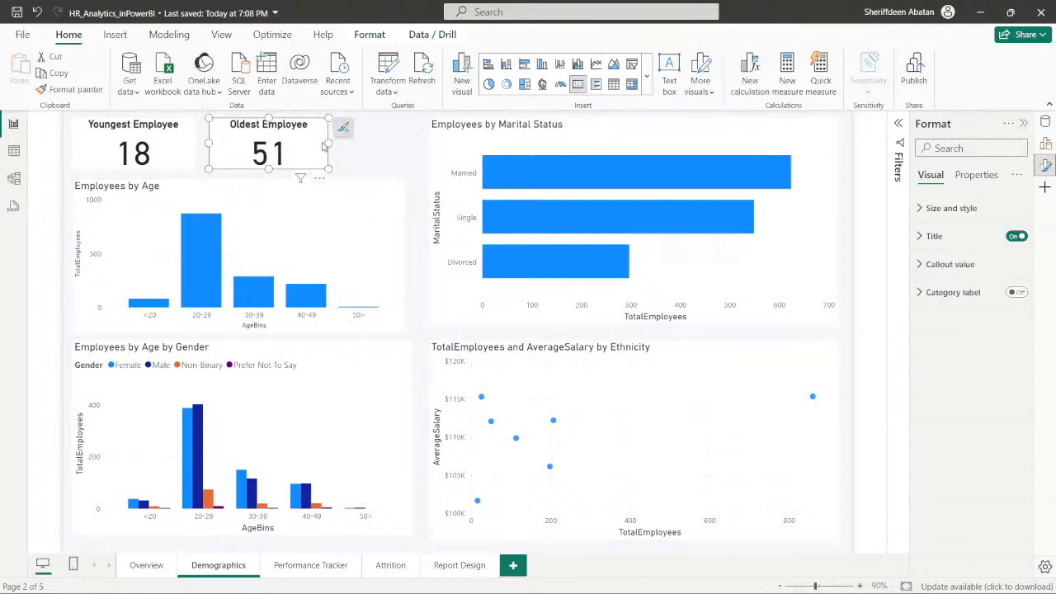
{"action": "mouse_move", "coordinate": [329, 170]}
{"action": "left_mouse_down"}
{"action": "mouse_move", "coordinate": [405, 170]}
{"action": "mouse_move", "coordinate": [325, 167]}
{"action": "mouse_move", "coordinate": [314, 177]}
{"action": "left_mouse_up"}
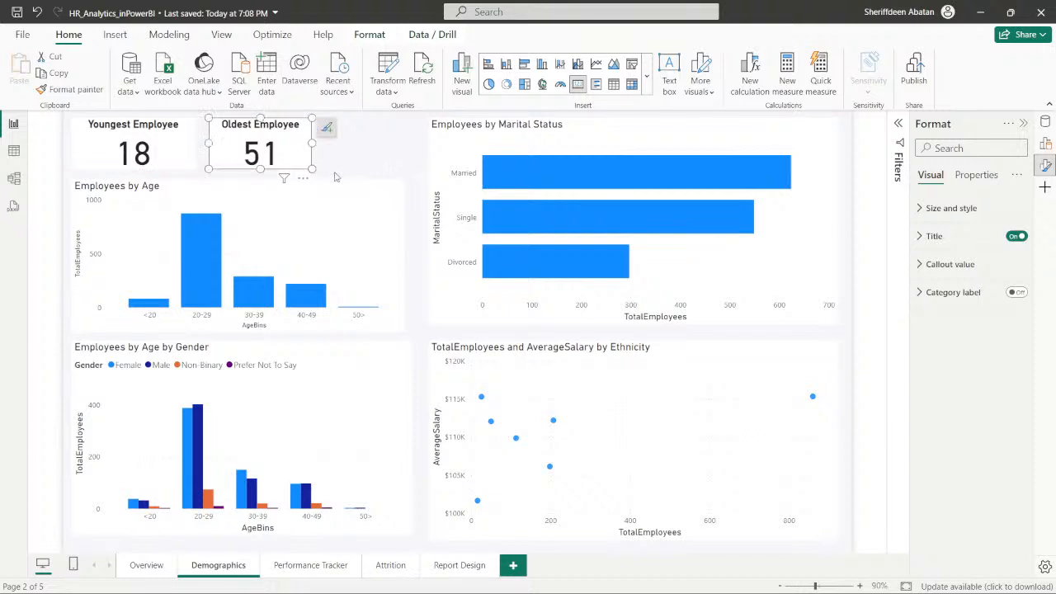
{"action": "left_click", "coordinate": [389, 165]}
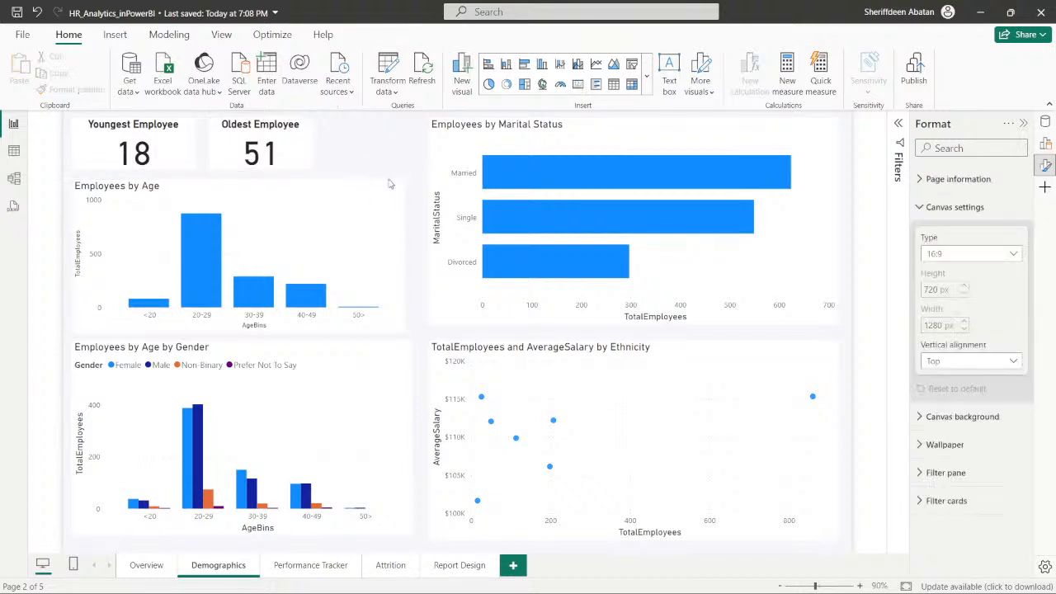
- Shrink the Employees by Marital Status chart and place it beneath the age cards, moving the Employees by Age chart out of that spot
{"action": "left_click", "coordinate": [437, 139]}
{"action": "left_click_drag", "start_coordinate": [430, 124], "coordinate": [489, 187]}
{"action": "left_click", "coordinate": [344, 191]}
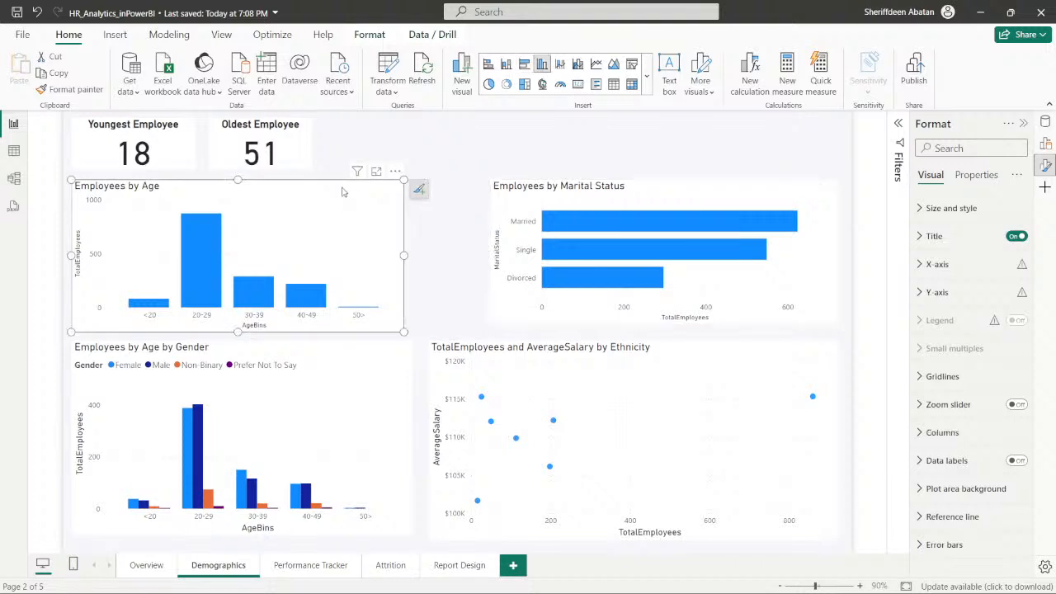
{"action": "left_click_drag", "start_coordinate": [344, 190], "coordinate": [678, 195]}
{"action": "left_click_drag", "start_coordinate": [346, 207], "coordinate": [255, 195]}
{"action": "mouse_move", "coordinate": [421, 326]}
{"action": "left_mouse_down"}
{"action": "mouse_move", "coordinate": [363, 334]}
{"action": "mouse_move", "coordinate": [412, 329]}
{"action": "left_mouse_up"}
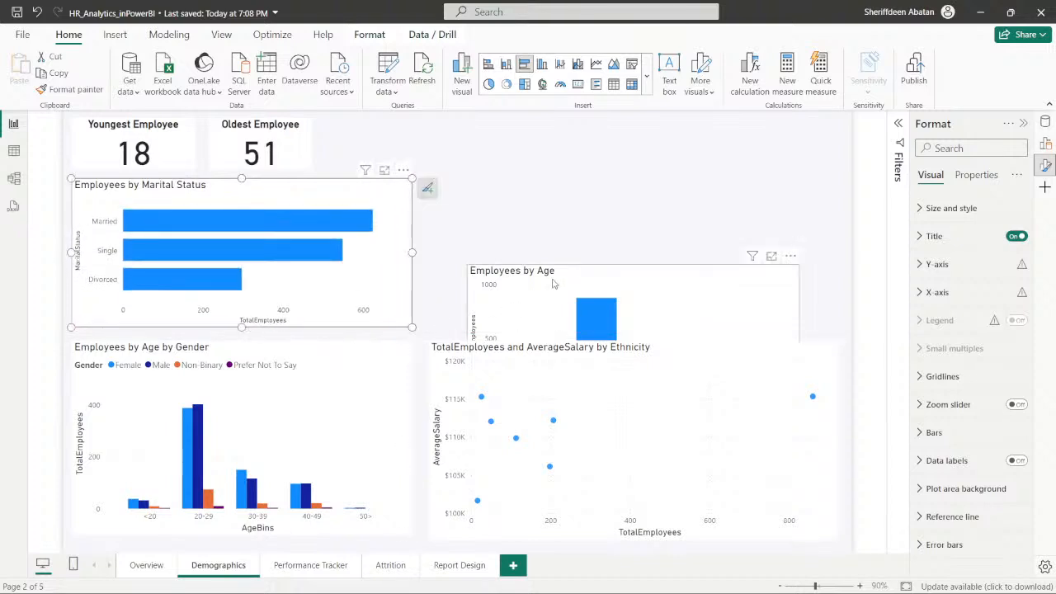
- Place the Employees by Age chart beside the Employees by Marital Status chart and widen it towards the canvas's right margin
{"action": "left_click_drag", "start_coordinate": [567, 278], "coordinate": [539, 195]}
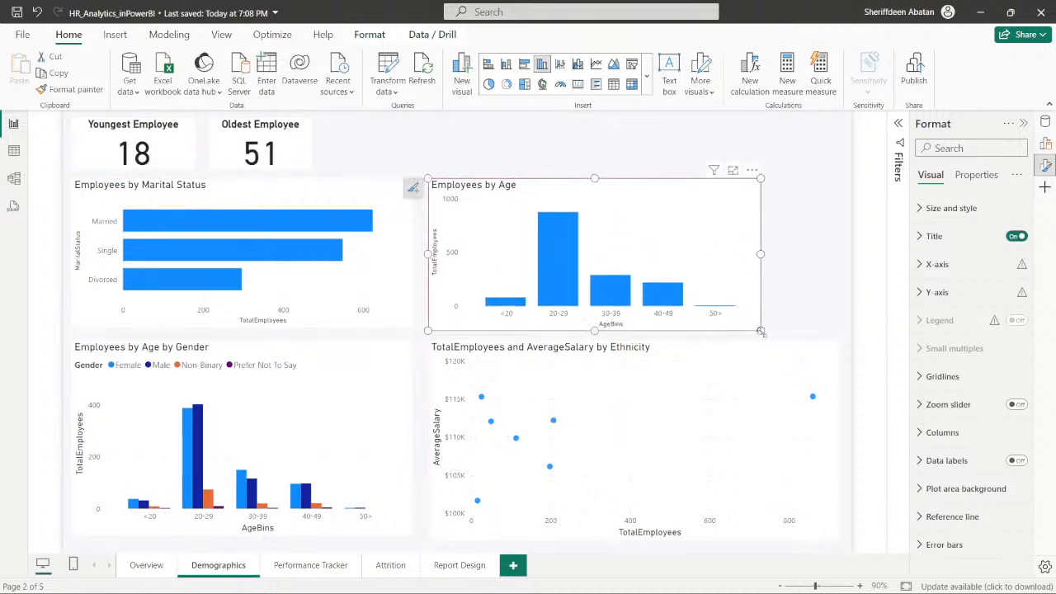
{"action": "left_click_drag", "start_coordinate": [761, 331], "coordinate": [829, 332]}
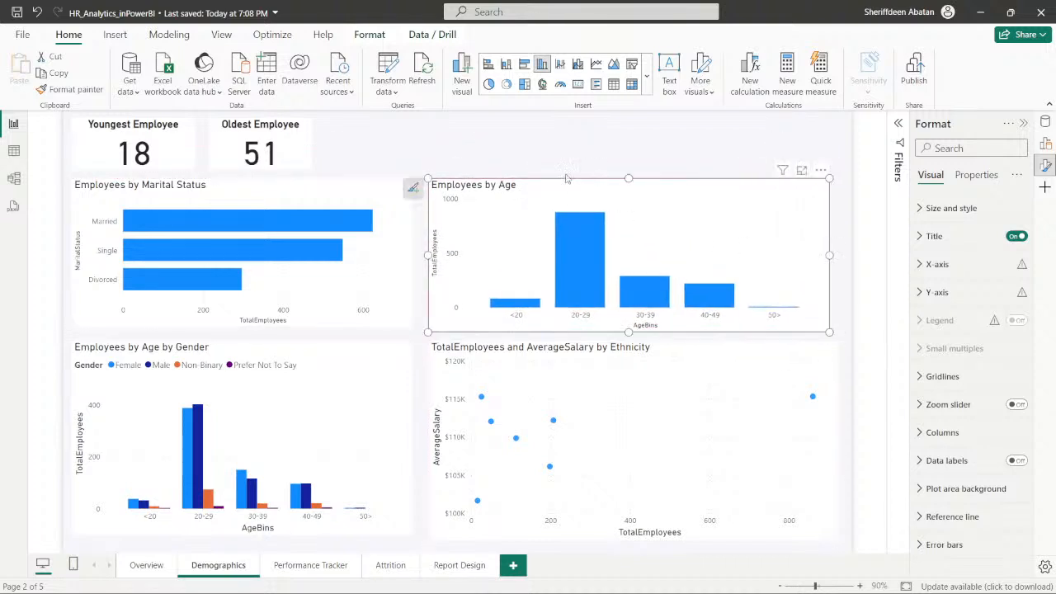
{"action": "left_click", "coordinate": [544, 162]}
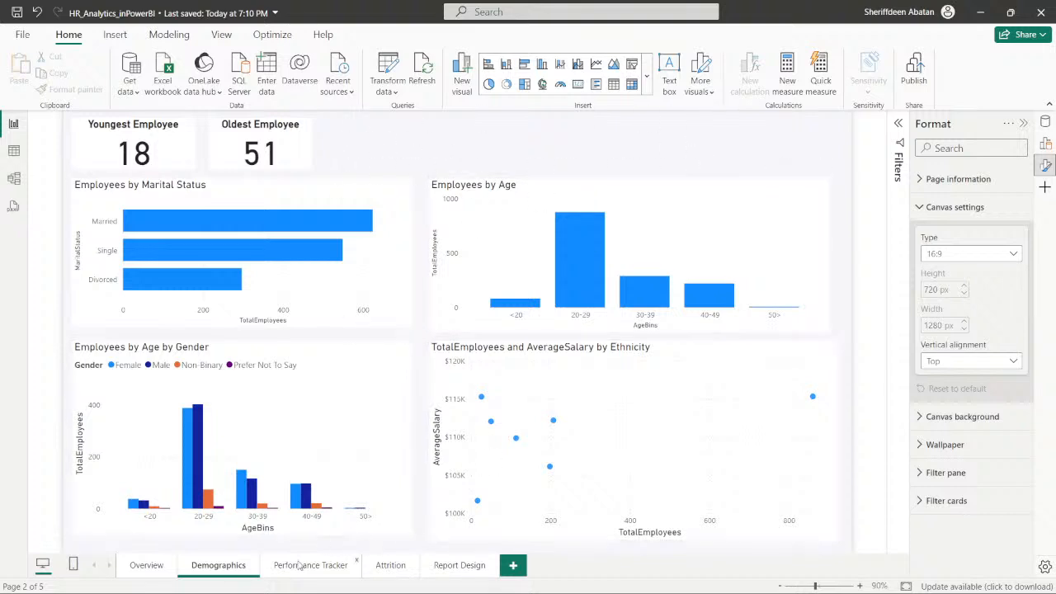
- On the Performance Tracker page, move the satisfaction and SelfRating/ManagerRating charts down side by side and enlarge them to fill the lower canvas
{"action": "left_click", "coordinate": [138, 573]}
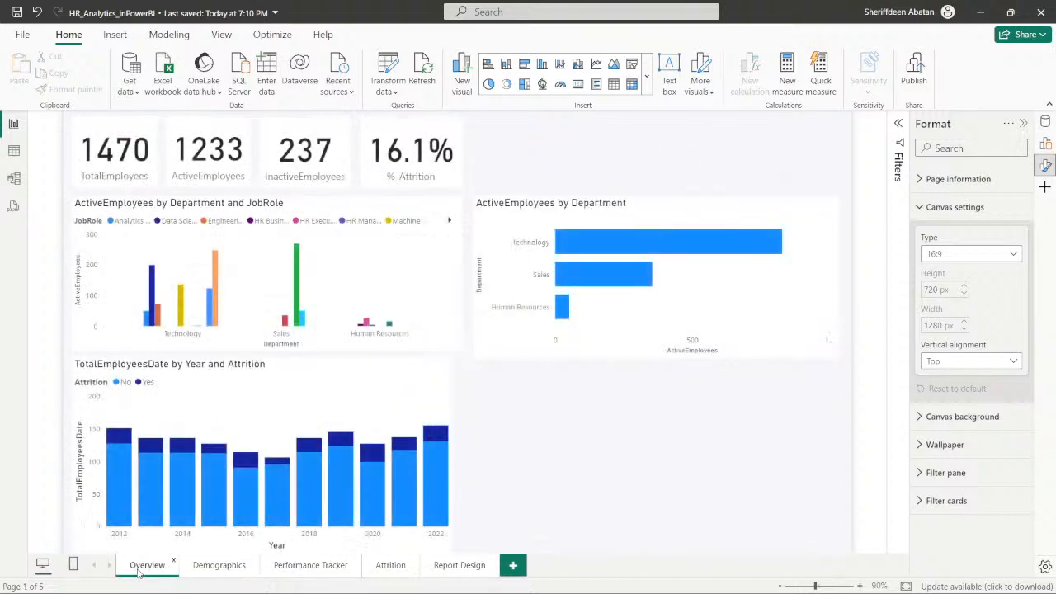
{"action": "left_click", "coordinate": [217, 567]}
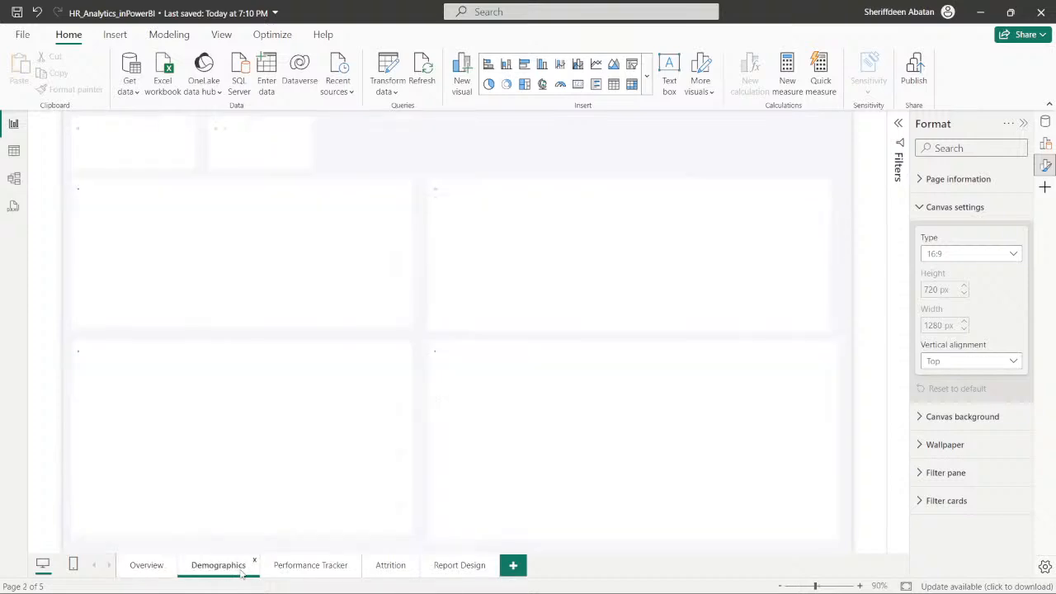
{"action": "left_click", "coordinate": [307, 568]}
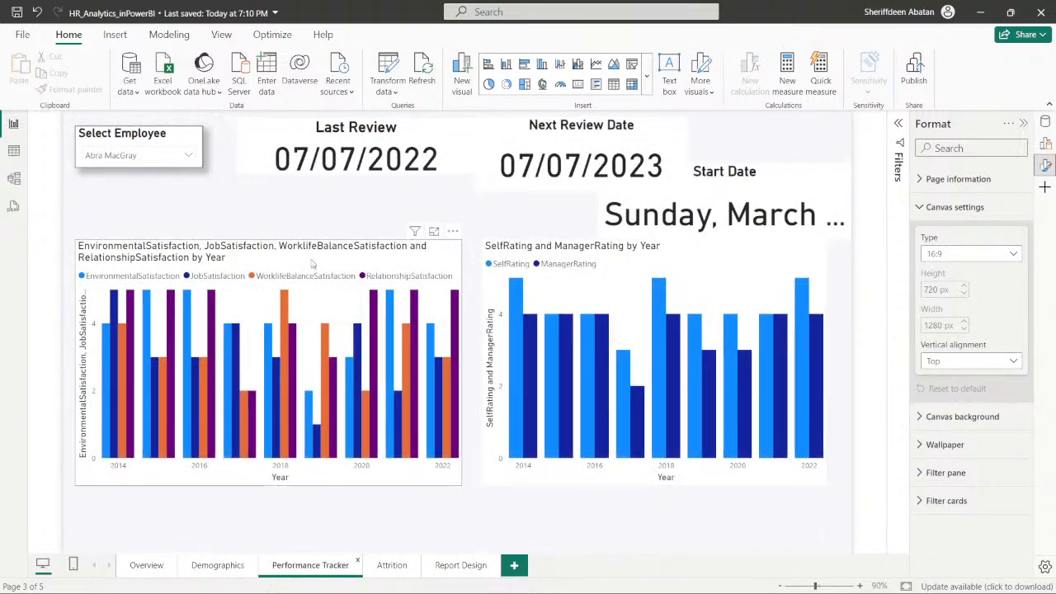
{"action": "left_click_drag", "start_coordinate": [401, 269], "coordinate": [420, 311]}
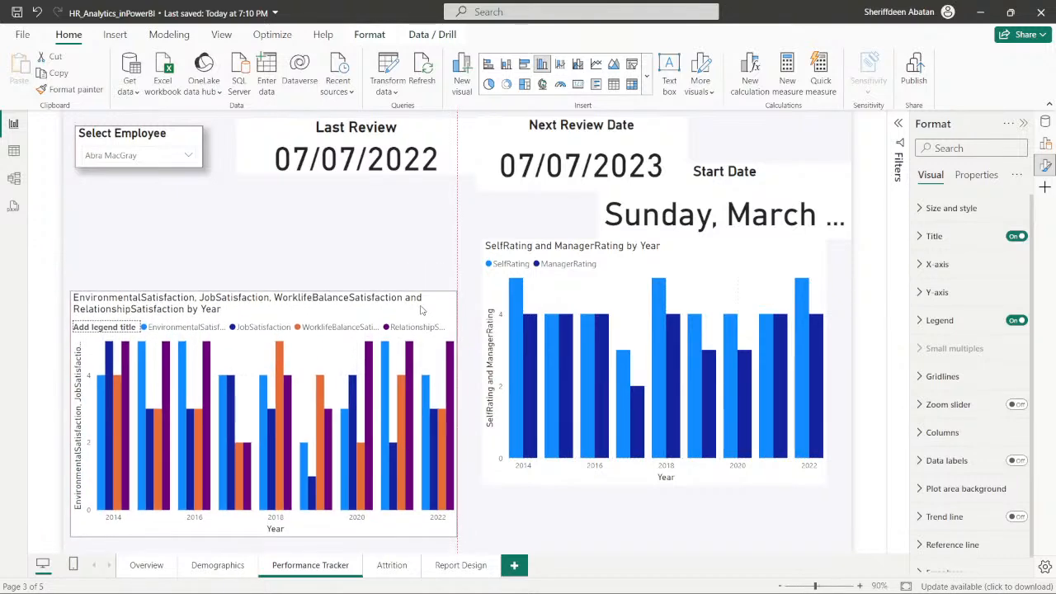
{"action": "left_click_drag", "start_coordinate": [698, 262], "coordinate": [690, 306]}
{"action": "left_click_drag", "start_coordinate": [819, 536], "coordinate": [835, 546]}
{"action": "left_click", "coordinate": [455, 537]}
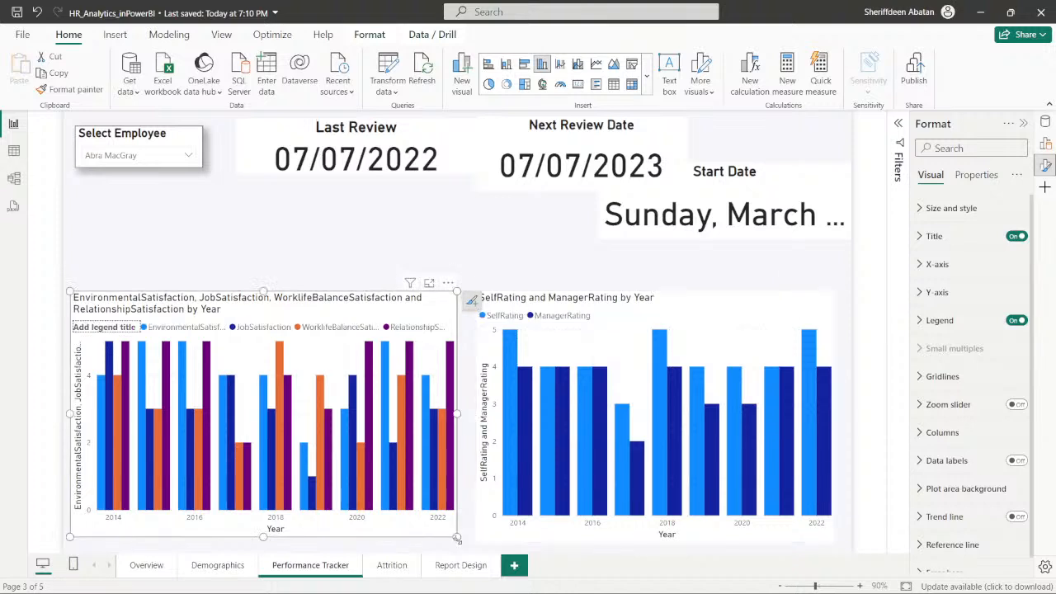
{"action": "left_click_drag", "start_coordinate": [455, 537], "coordinate": [462, 547]}
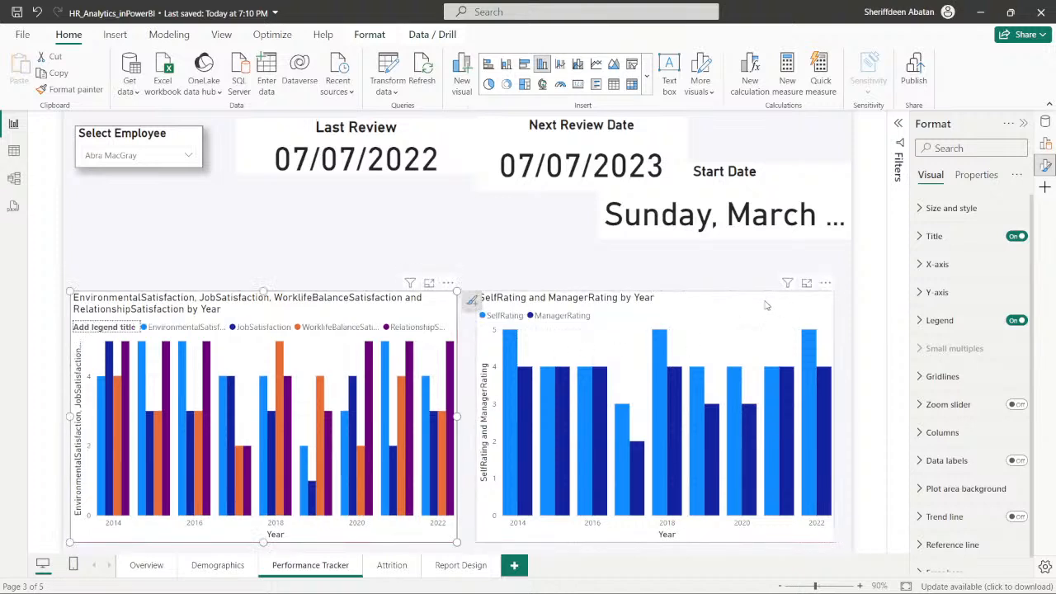
{"action": "left_click_drag", "start_coordinate": [766, 305], "coordinate": [758, 302]}
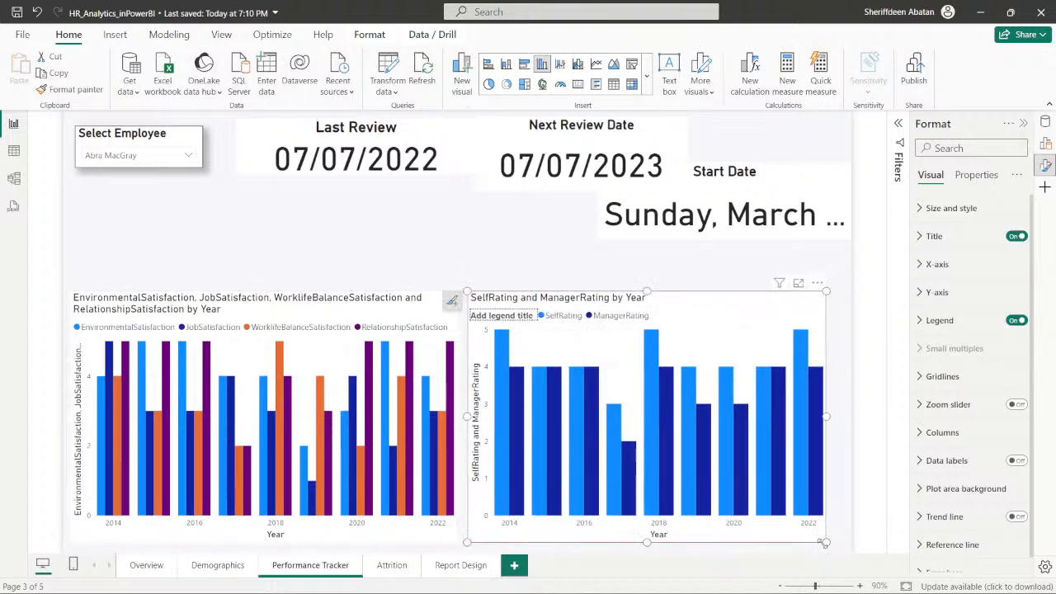
{"action": "left_click_drag", "start_coordinate": [824, 543], "coordinate": [840, 543]}
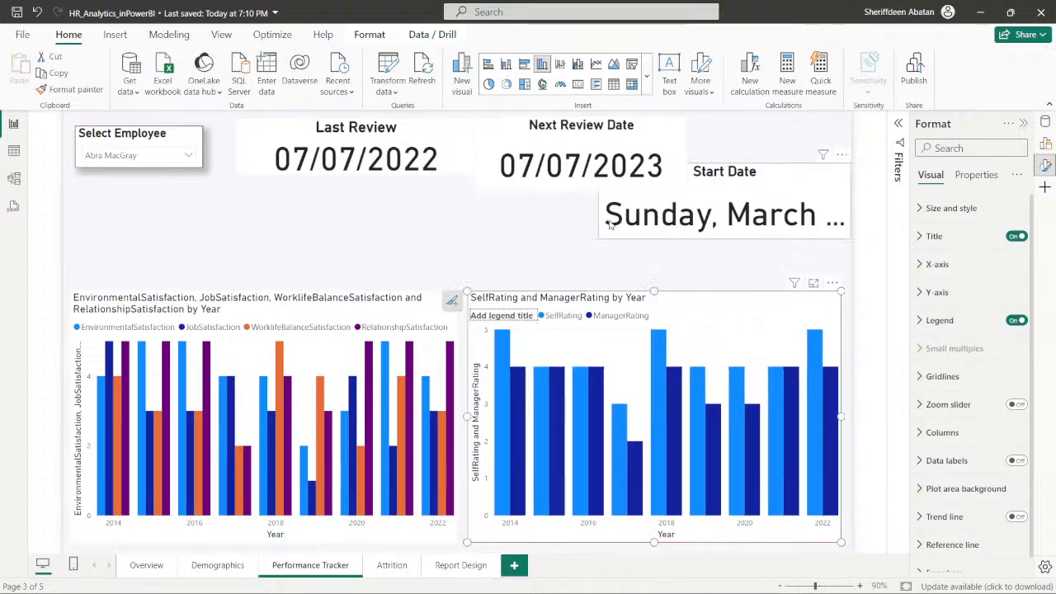
- Move the Start Date card directly above the two charts and stretch it across the canvas to show the full date
{"action": "left_click_drag", "start_coordinate": [620, 239], "coordinate": [301, 263]}
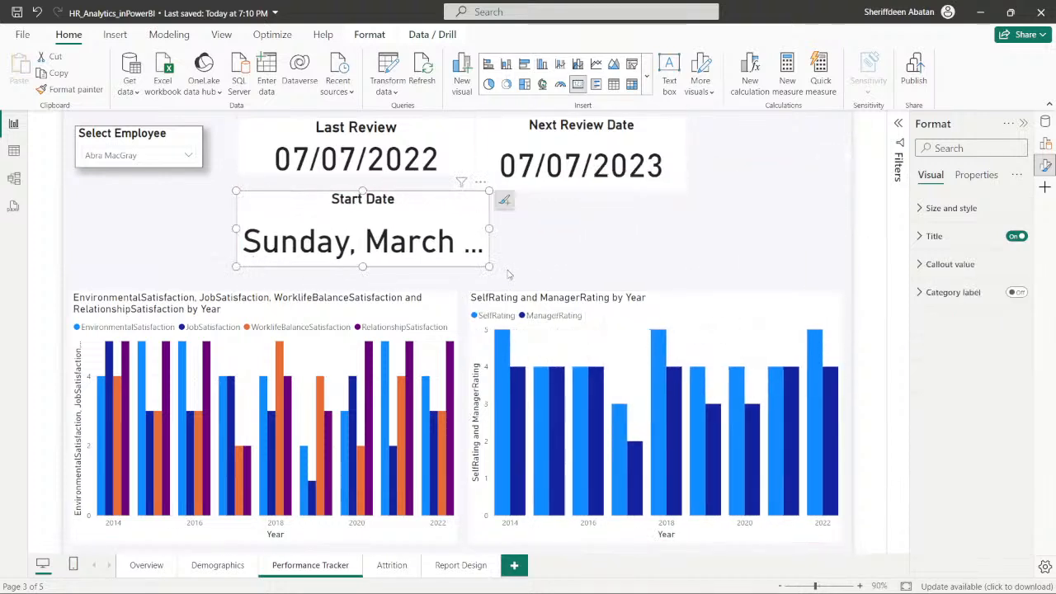
{"action": "left_click_drag", "start_coordinate": [495, 270], "coordinate": [790, 274]}
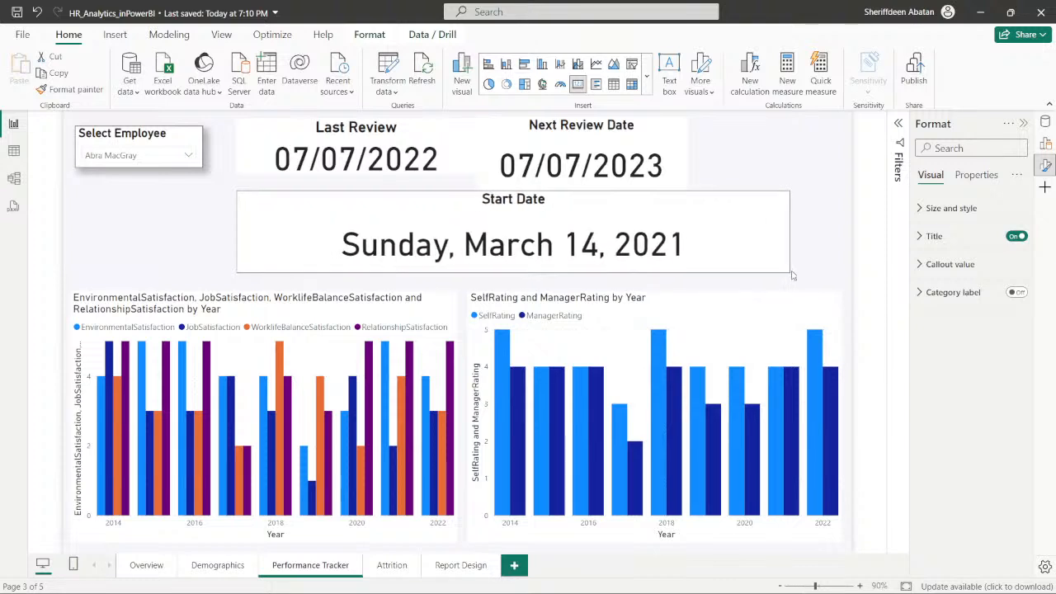
{"action": "left_click_drag", "start_coordinate": [281, 269], "coordinate": [119, 266]}
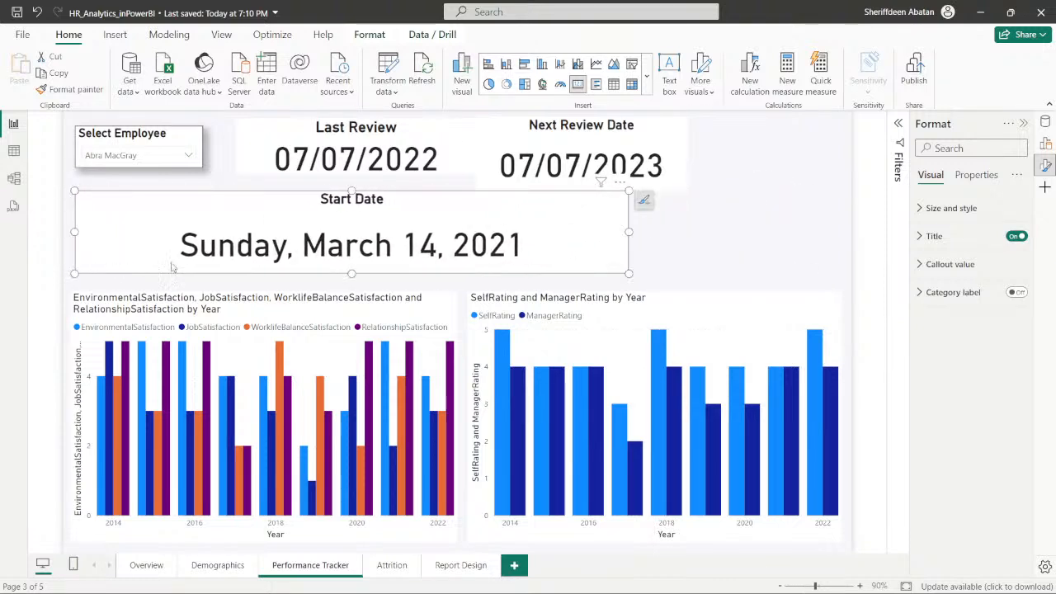
{"action": "left_click_drag", "start_coordinate": [635, 273], "coordinate": [840, 283]}
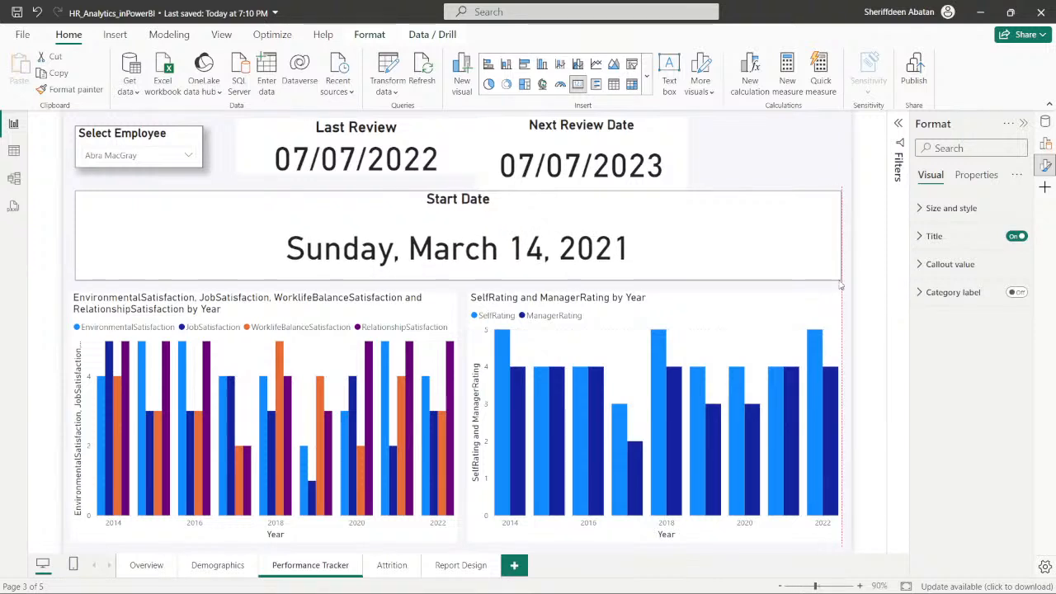
- Resize the Next Review Date and Last Review cards and the Select Employee slicer to fill the row above the Start Date card
{"action": "left_click", "coordinate": [681, 157]}
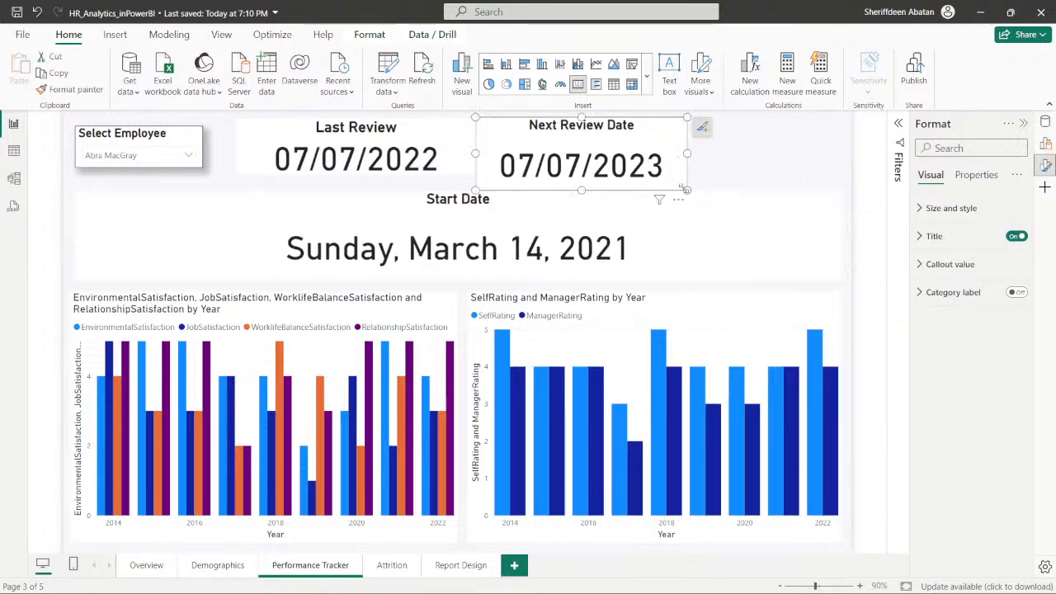
{"action": "left_click_drag", "start_coordinate": [681, 188], "coordinate": [844, 184]}
{"action": "left_click_drag", "start_coordinate": [475, 150], "coordinate": [579, 151]}
{"action": "left_click", "coordinate": [442, 135]}
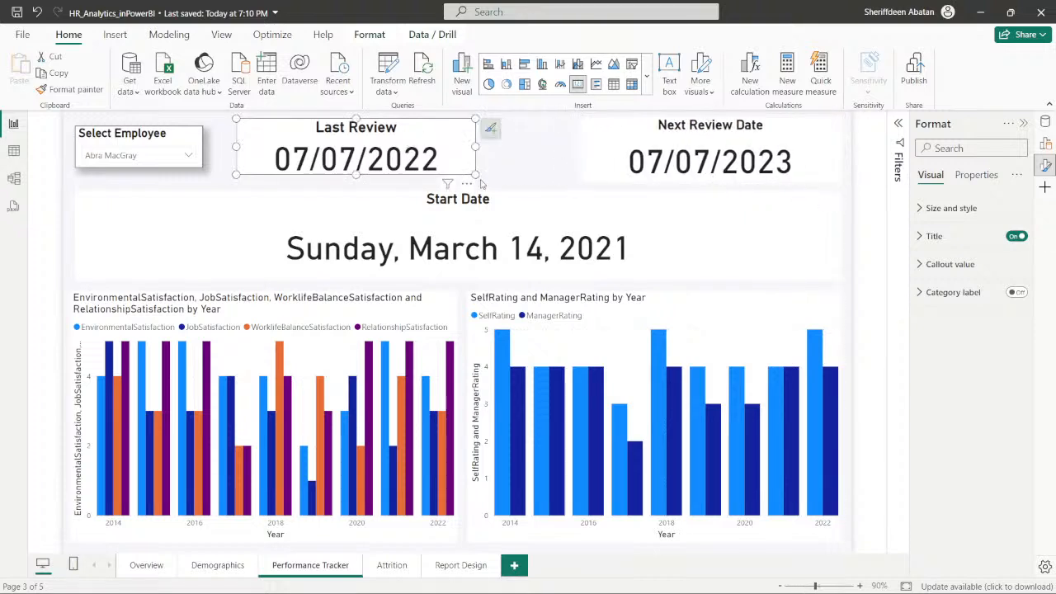
{"action": "left_click_drag", "start_coordinate": [477, 176], "coordinate": [565, 182]}
{"action": "left_click", "coordinate": [195, 136]}
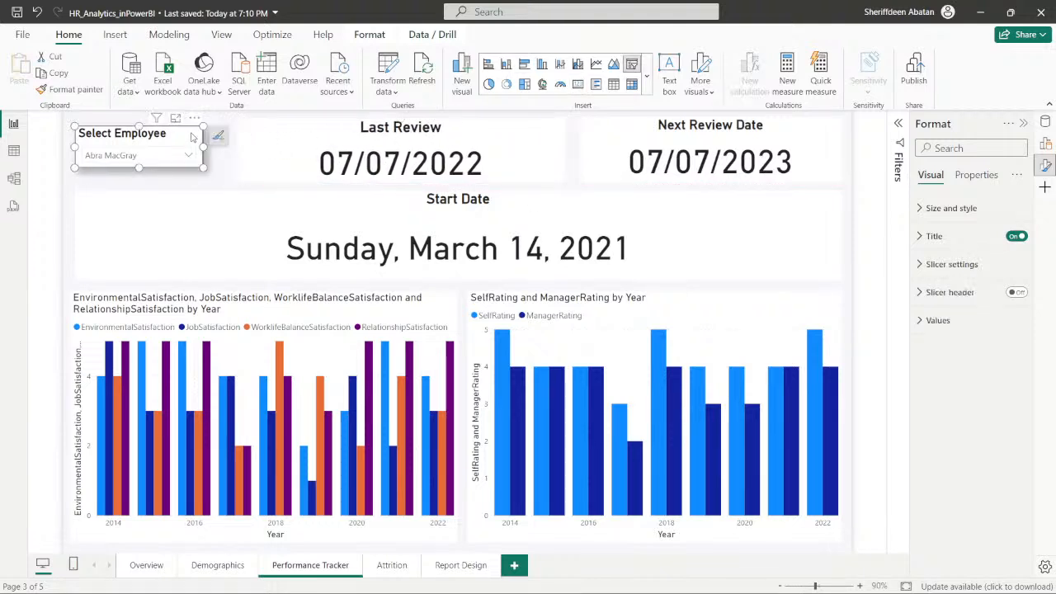
{"action": "left_click_drag", "start_coordinate": [195, 136], "coordinate": [229, 184]}
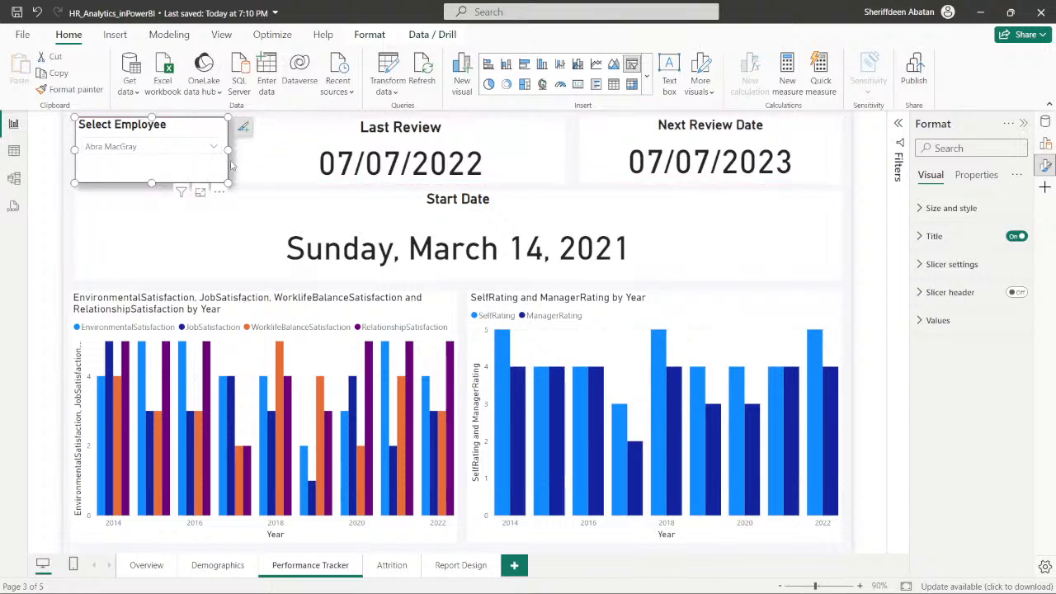
- Extend the Start Date card slightly so its side edges align with the charts beneath it
{"action": "left_click", "coordinate": [81, 275]}
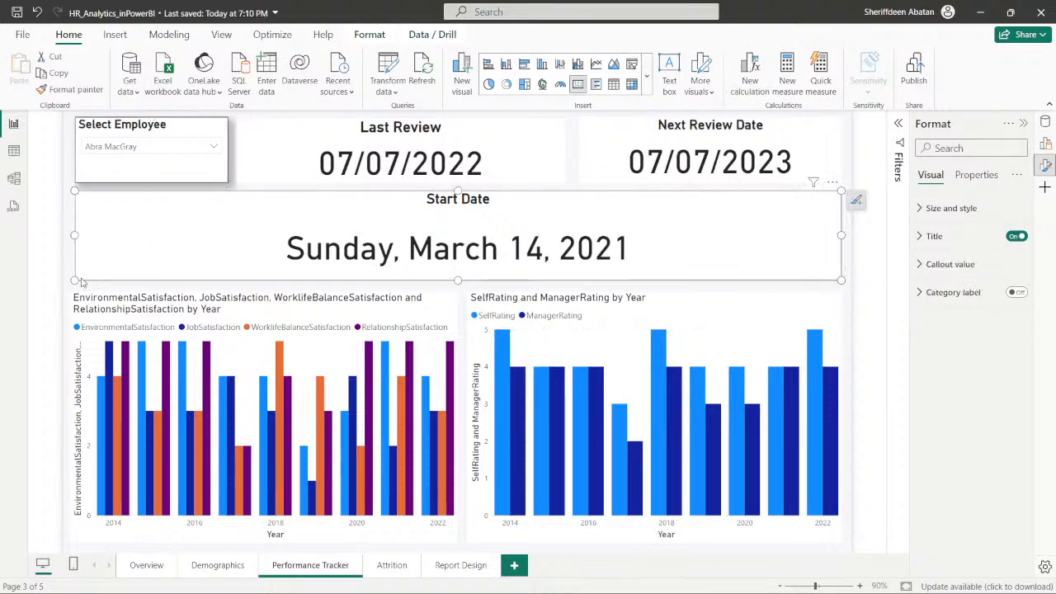
{"action": "left_click_drag", "start_coordinate": [74, 281], "coordinate": [69, 281]}
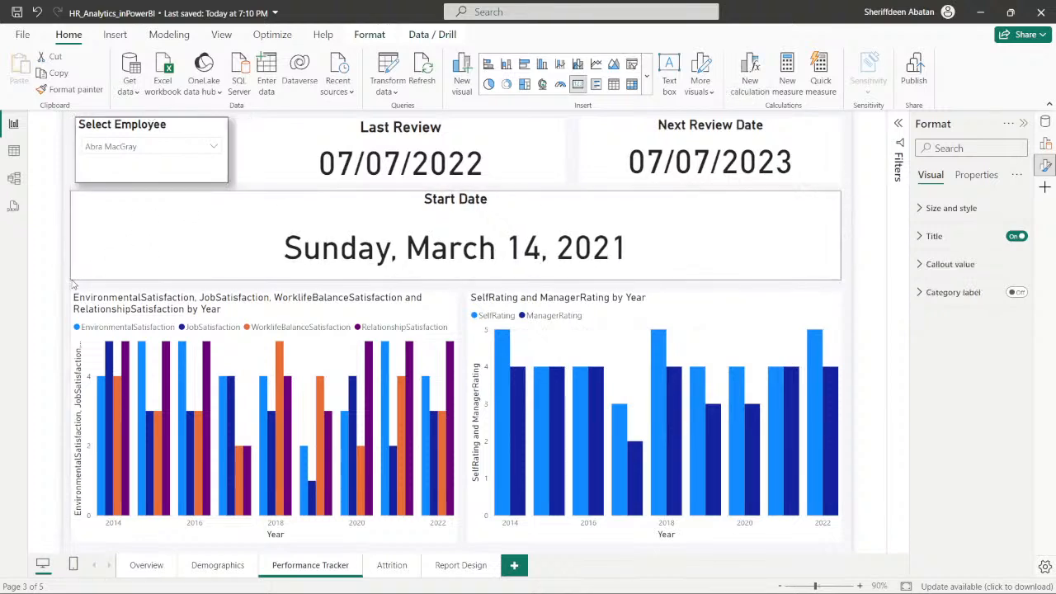
{"action": "left_click", "coordinate": [569, 175]}
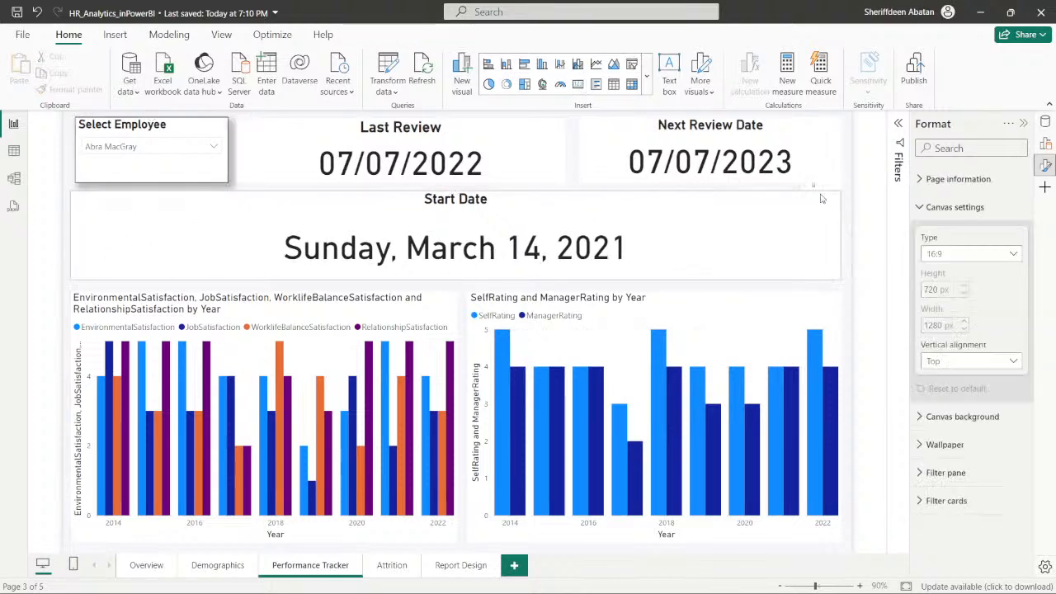
{"action": "left_click", "coordinate": [822, 269]}
{"action": "left_click_drag", "start_coordinate": [841, 280], "coordinate": [842, 282]}
{"action": "left_click", "coordinate": [845, 257]}
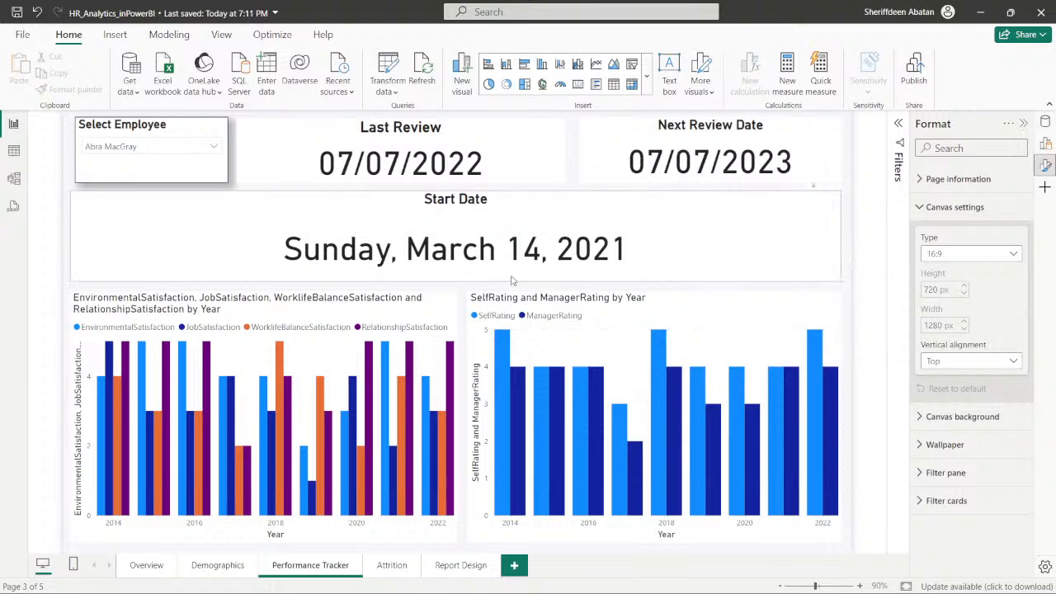
- On the Attrition page, move the %_Attrition by YearsAtCompany chart down into the lower-right area of the canvas and enlarge it slightly
{"action": "left_click", "coordinate": [393, 568]}
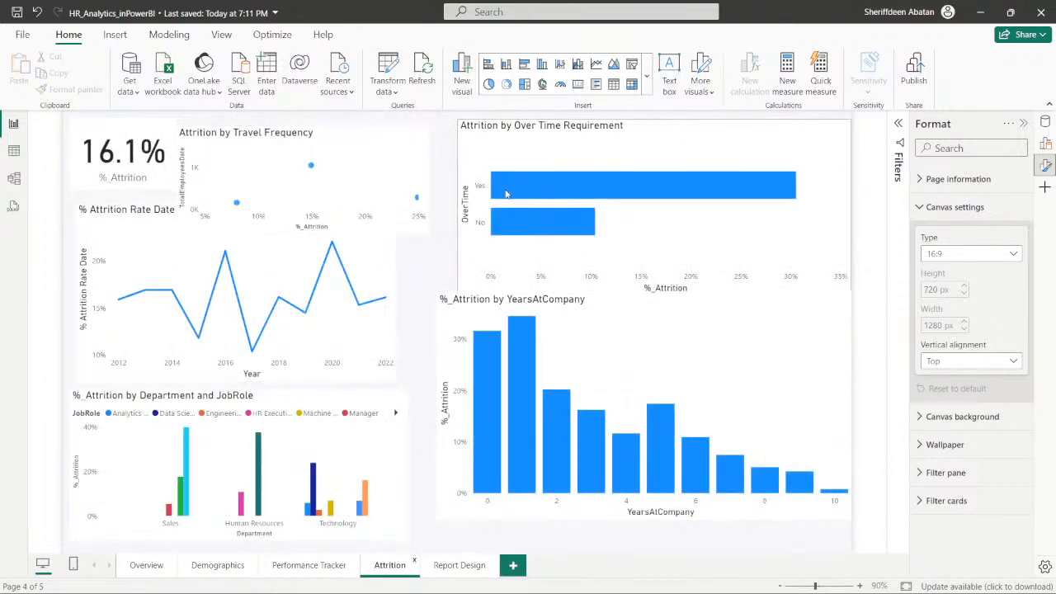
{"action": "left_click_drag", "start_coordinate": [446, 299], "coordinate": [460, 334]}
{"action": "left_click_drag", "start_coordinate": [715, 345], "coordinate": [693, 350]}
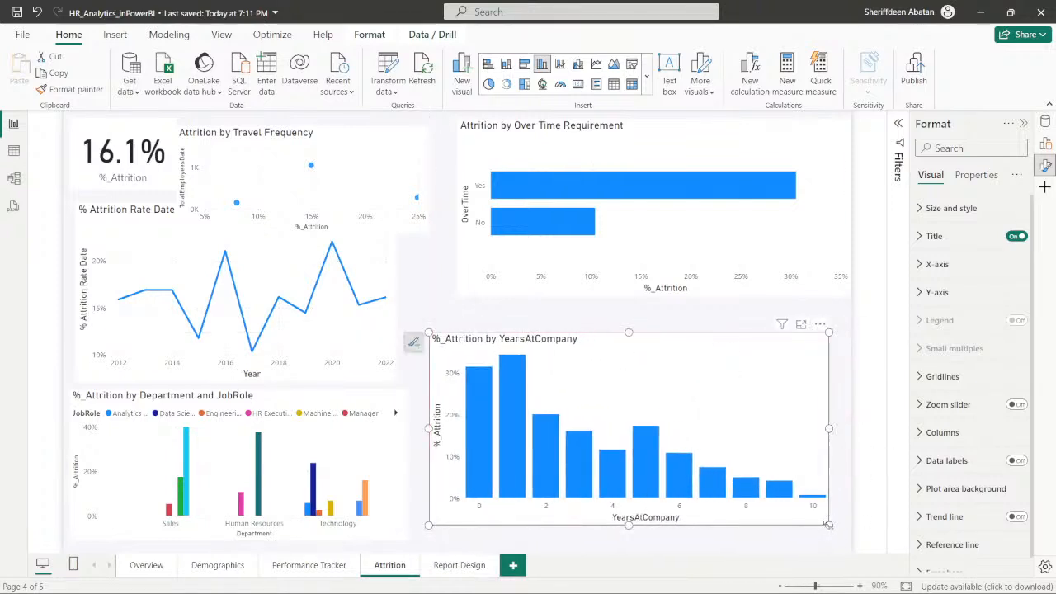
{"action": "left_click_drag", "start_coordinate": [828, 525], "coordinate": [835, 539]}
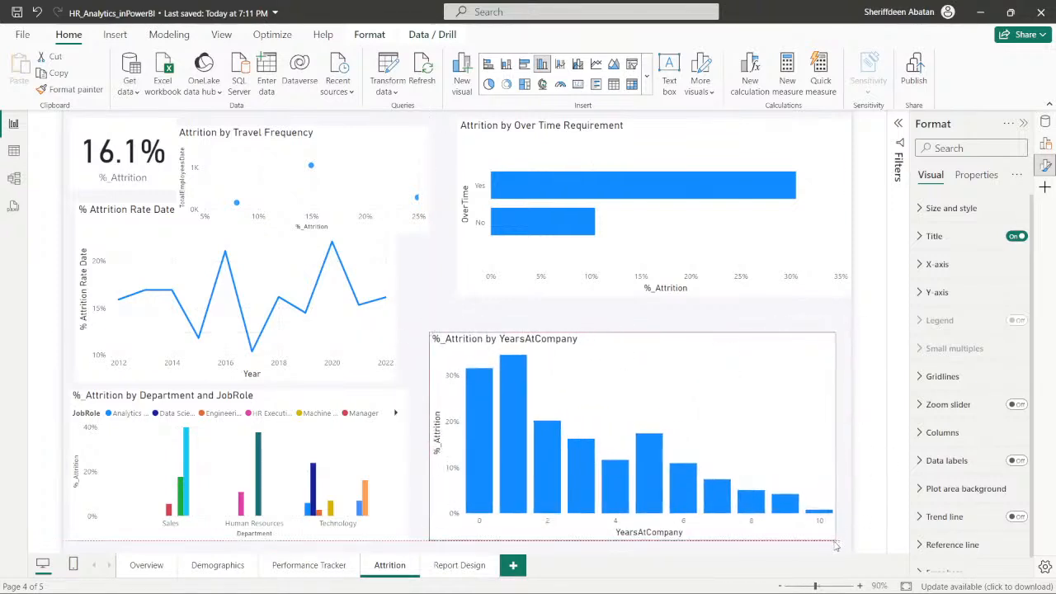
- Move the Attrition by Travel Frequency chart over the YearsAtCompany chart and shift the % Attrition Rate Date by Year chart up slightly
{"action": "left_click", "coordinate": [386, 148]}
{"action": "left_click", "coordinate": [480, 137]}
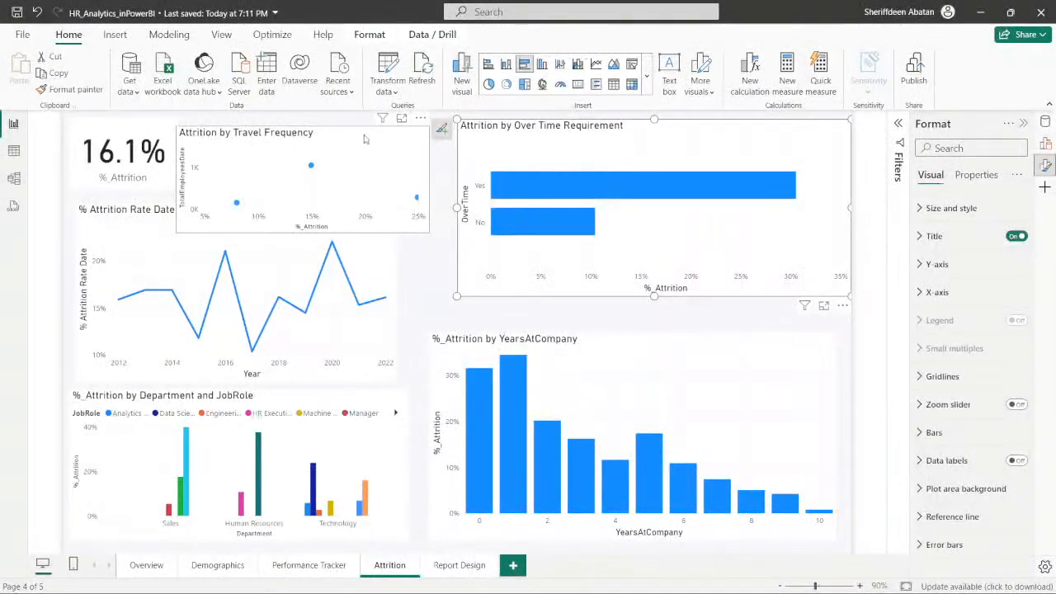
{"action": "left_click_drag", "start_coordinate": [364, 139], "coordinate": [758, 342]}
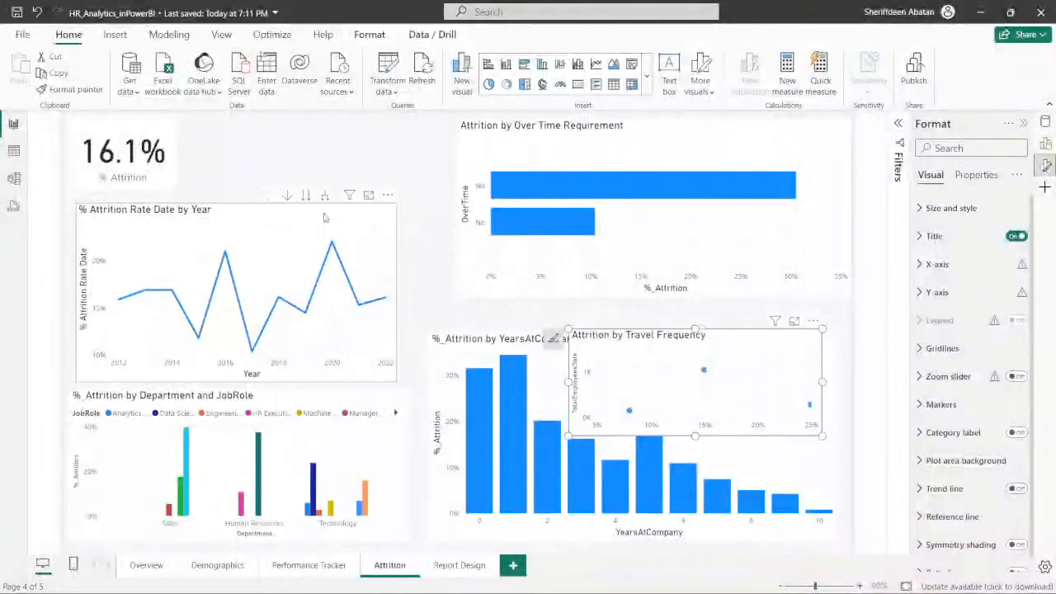
{"action": "left_click_drag", "start_coordinate": [311, 215], "coordinate": [313, 201]}
- Delete the %_Attrition card, move the % Attrition Rate Date by Year chart up into its place, and widen the chart
{"action": "left_click", "coordinate": [157, 131]}
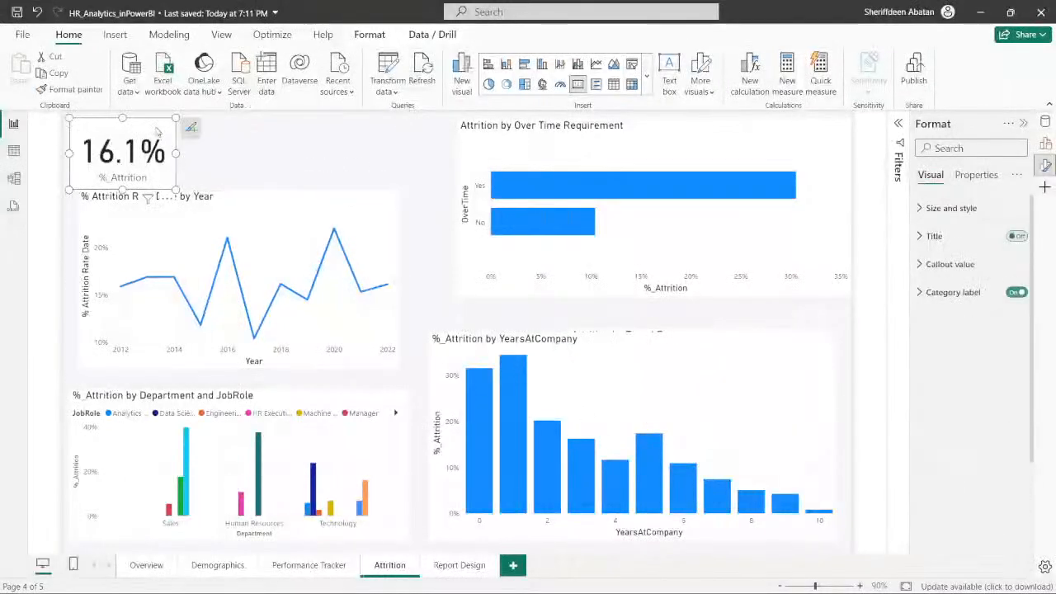
{"action": "left_click_drag", "start_coordinate": [157, 131], "coordinate": [165, 132]}
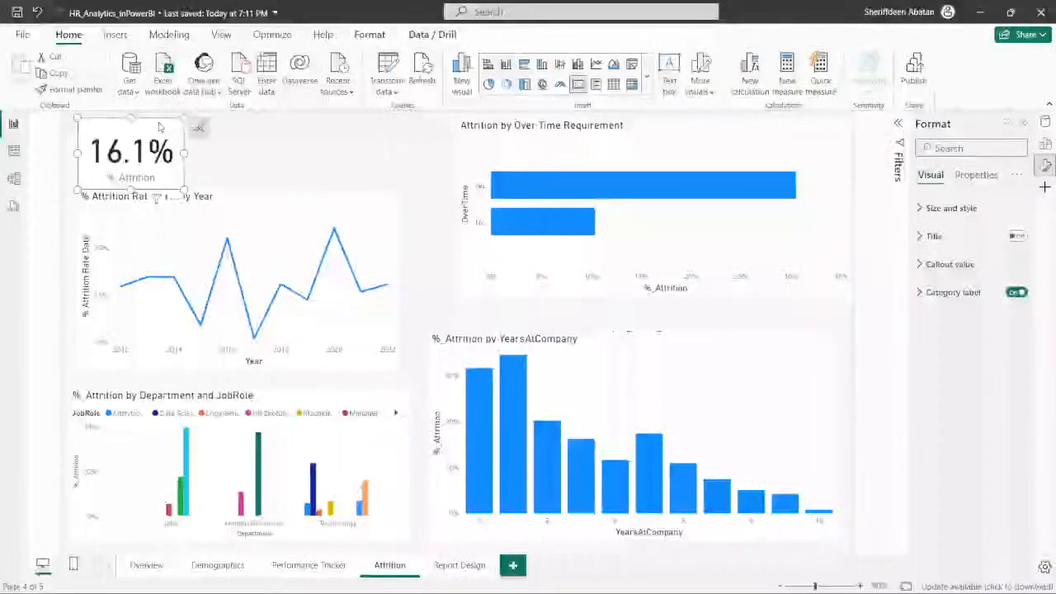
{"action": "key", "text": "Delete"}
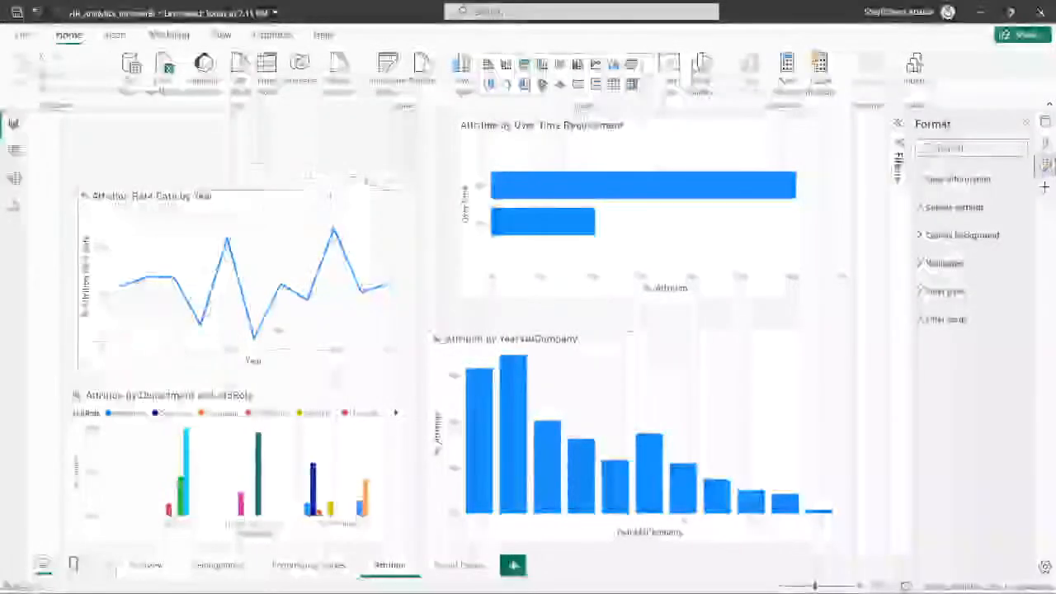
{"action": "left_click_drag", "start_coordinate": [275, 212], "coordinate": [266, 141]}
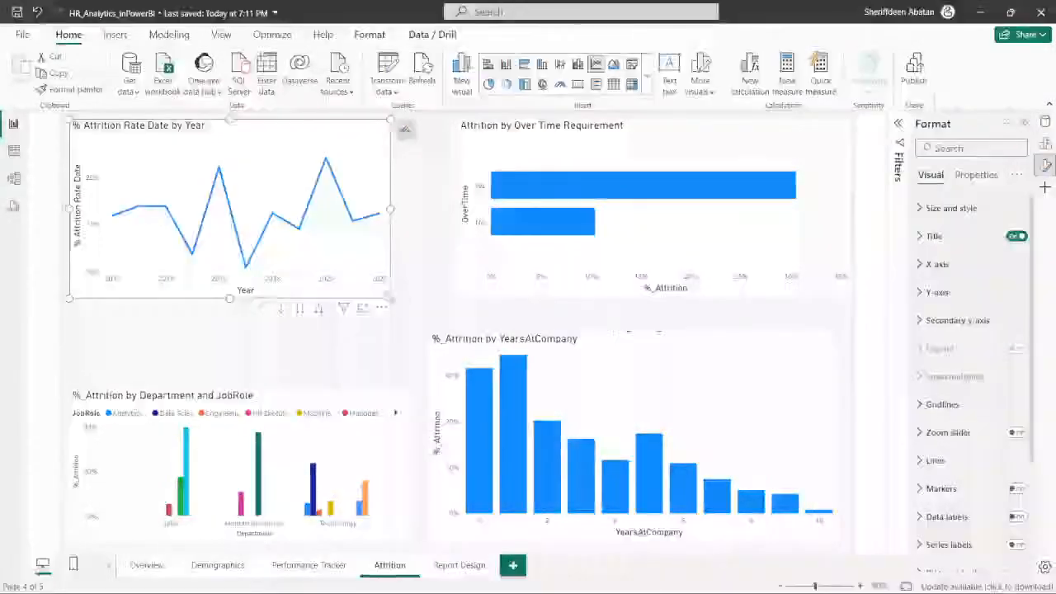
{"action": "left_click_drag", "start_coordinate": [391, 297], "coordinate": [418, 295]}
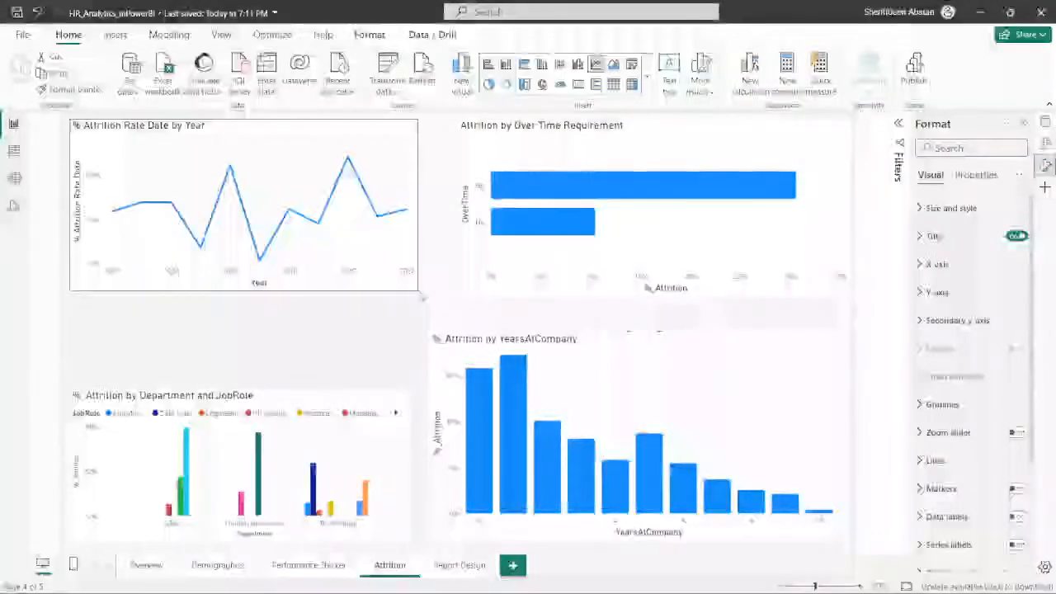
- Move the %_Attrition by Department and JobRole chart up beneath the yearly line chart and extend its lower edge down to fill the space
{"action": "left_click_drag", "start_coordinate": [340, 405], "coordinate": [342, 323]}
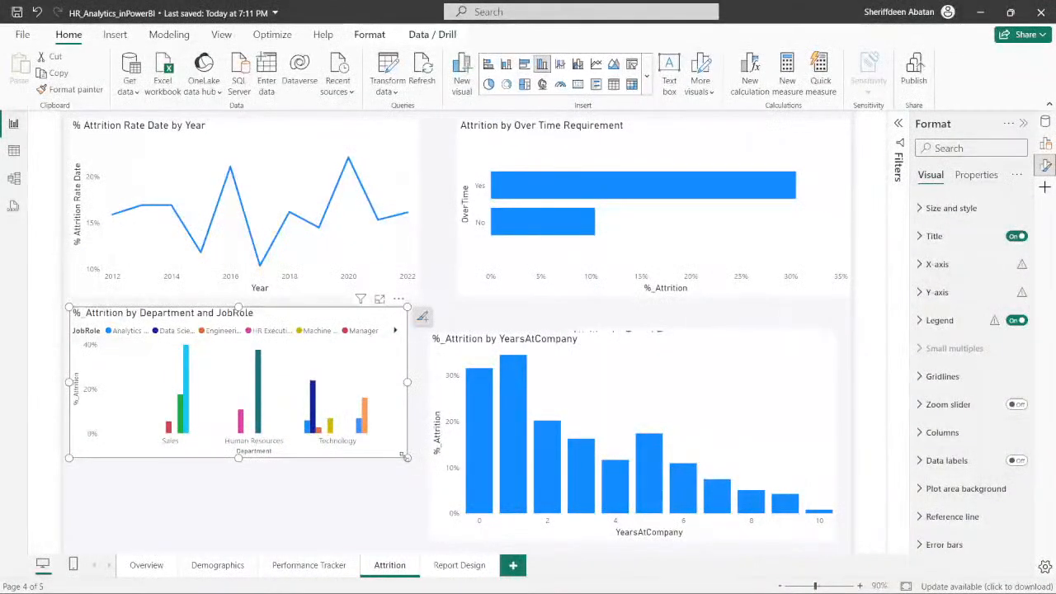
{"action": "left_click_drag", "start_coordinate": [405, 463], "coordinate": [406, 544]}
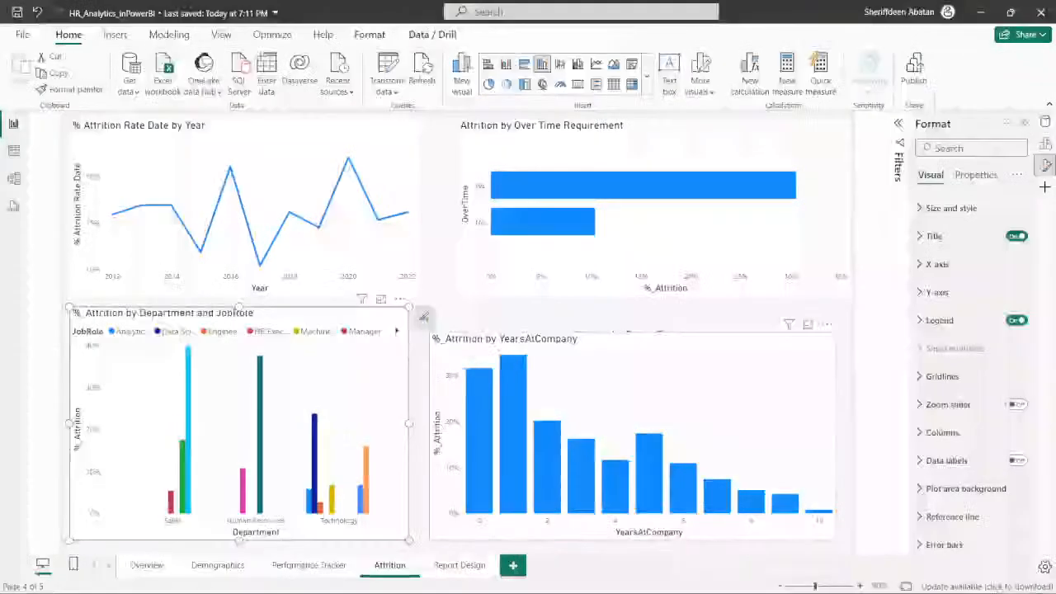
- Move the %_Attrition by YearsAtCompany chart up and enlarge it, then align its left edge with that of the Over Time Requirement chart
{"action": "left_click_drag", "start_coordinate": [597, 490], "coordinate": [602, 465]}
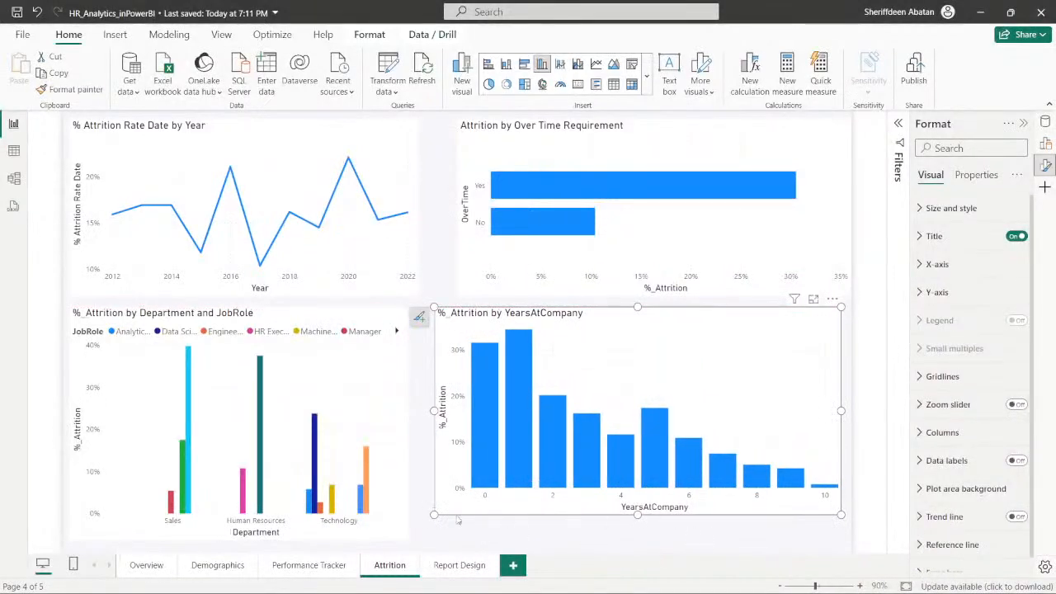
{"action": "left_click_drag", "start_coordinate": [433, 515], "coordinate": [418, 534]}
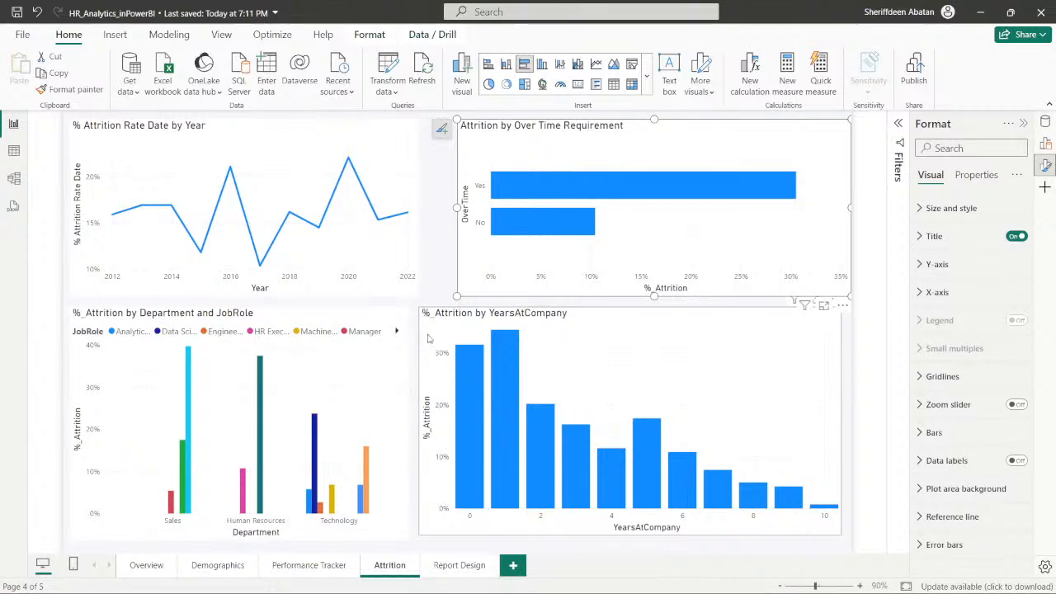
{"action": "left_click_drag", "start_coordinate": [420, 309], "coordinate": [439, 299]}
{"action": "left_click", "coordinate": [469, 289]}
- Widen the Department and JobRole chart and the % Attrition Rate Date by Year chart so their right edges line up near the neighbouring charts
{"action": "left_click", "coordinate": [396, 320]}
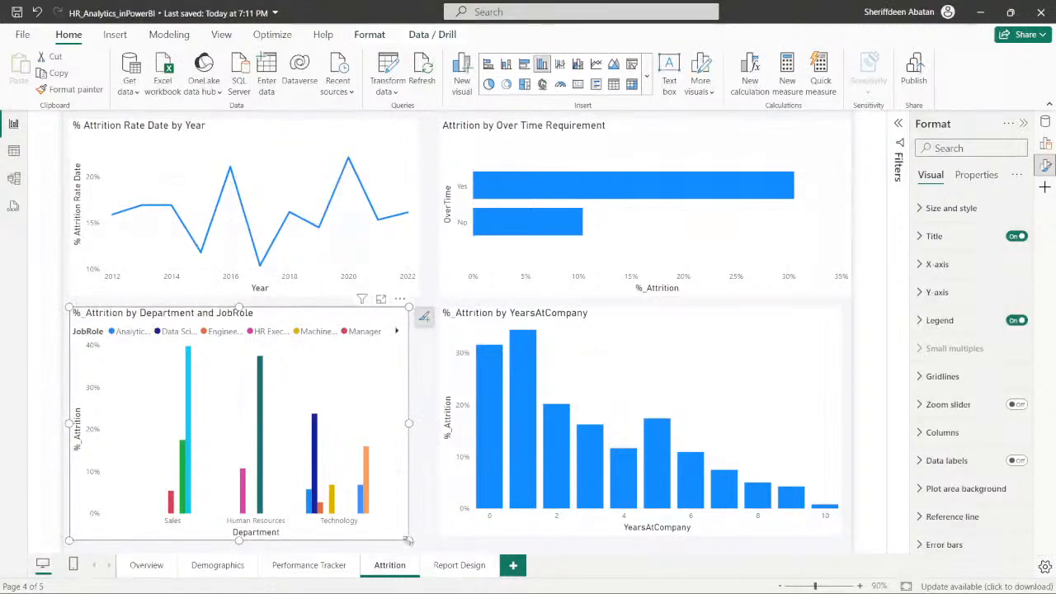
{"action": "left_click_drag", "start_coordinate": [408, 540], "coordinate": [430, 534]}
{"action": "left_click", "coordinate": [403, 130]}
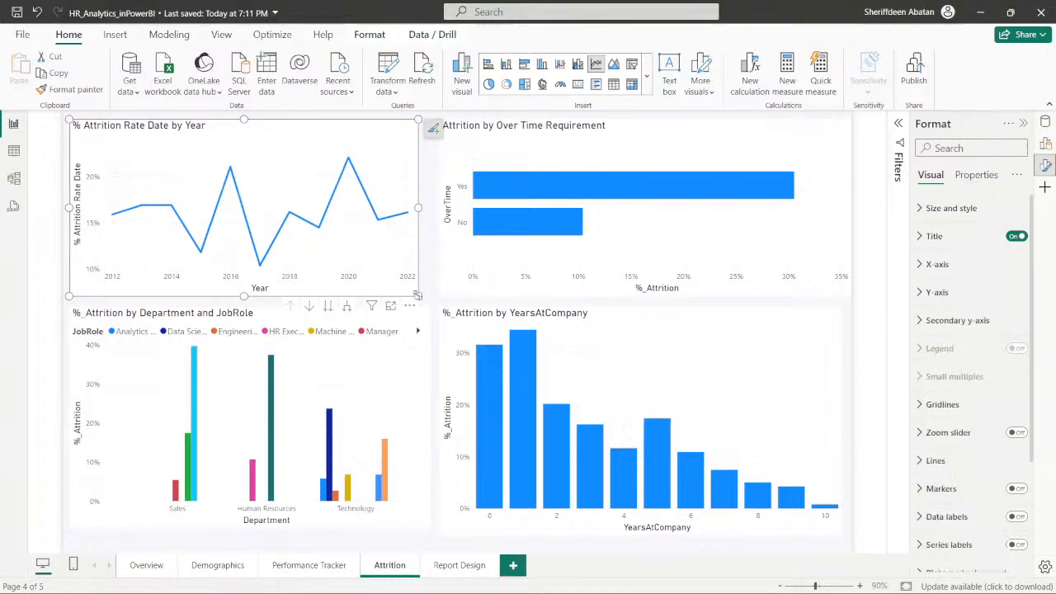
{"action": "left_click_drag", "start_coordinate": [418, 295], "coordinate": [431, 300]}
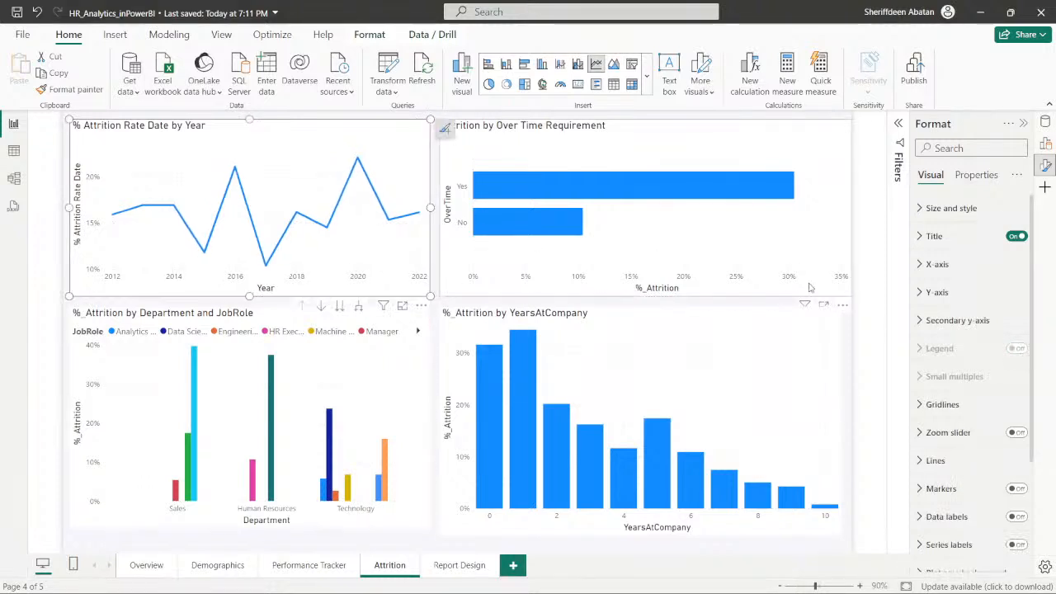
- Narrow the Attrition by Over Time Requirement chart so its right edge aligns with the YearsAtCompany chart below
{"action": "left_click", "coordinate": [821, 239]}
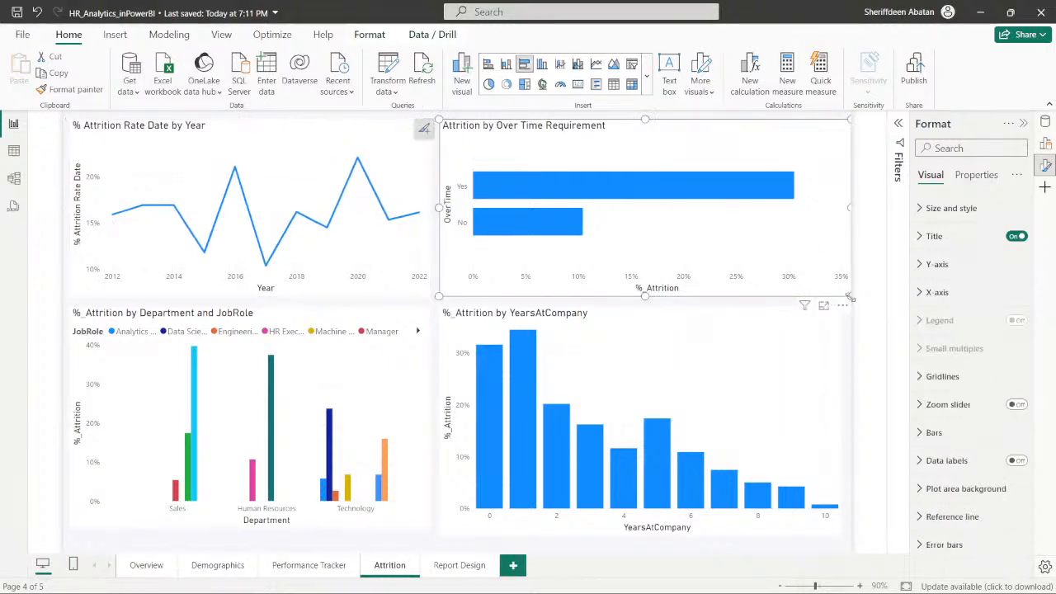
{"action": "left_click_drag", "start_coordinate": [850, 297], "coordinate": [841, 297]}
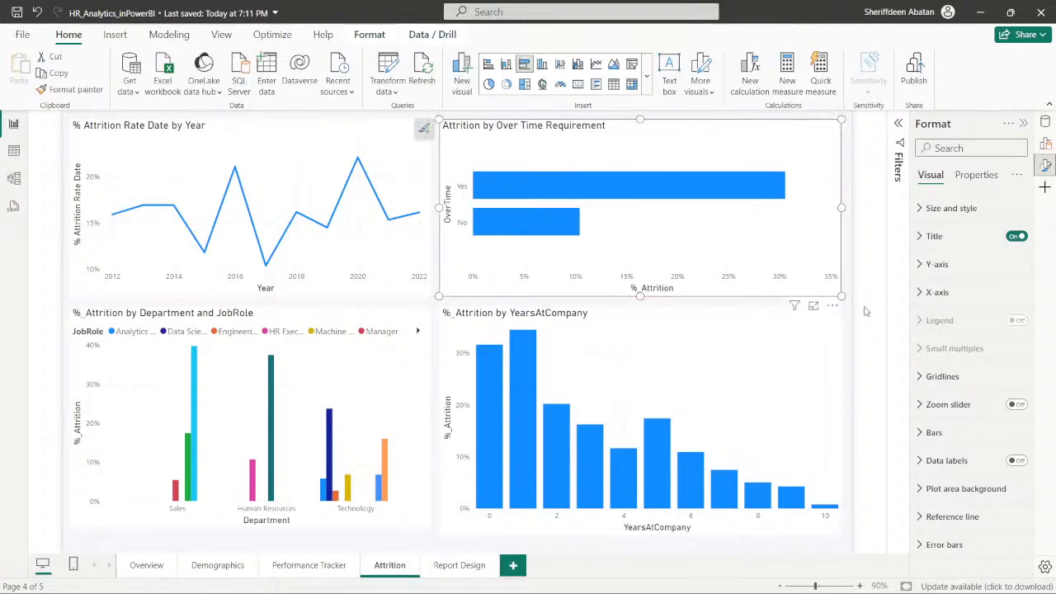
{"action": "left_click", "coordinate": [867, 311]}
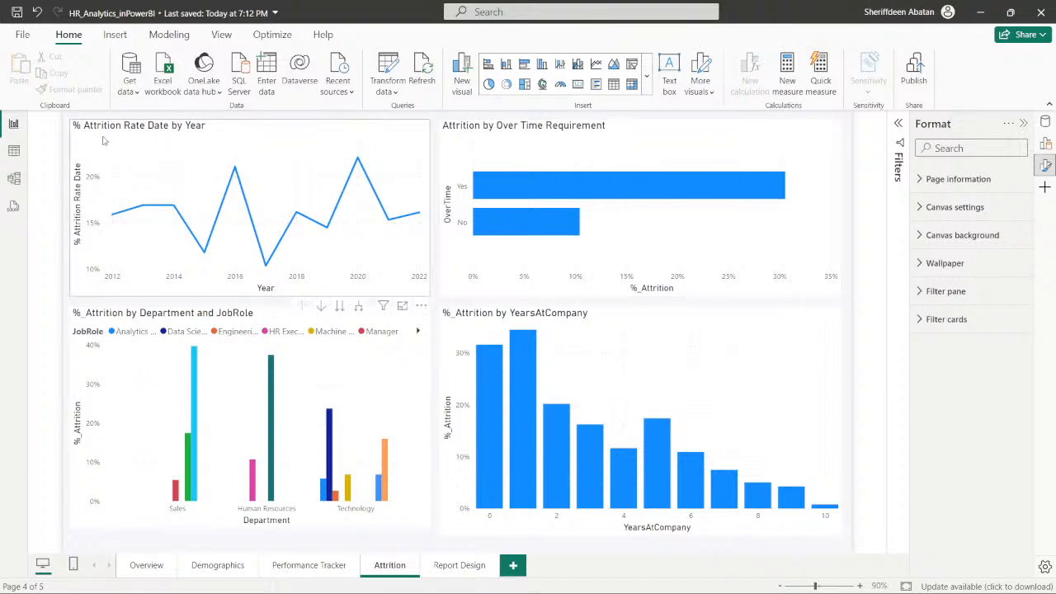
- Shift the Department and JobRole, % Attrition Rate Date by Year and Over Time Requirement charts down slightly on the Attrition page
{"action": "left_click", "coordinate": [360, 129]}
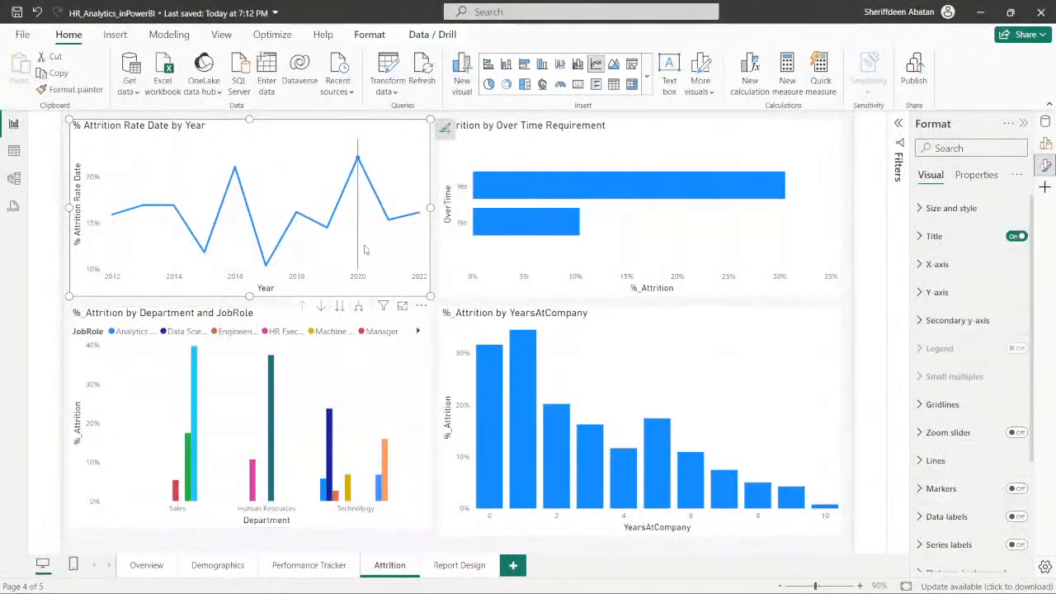
{"action": "left_click", "coordinate": [277, 320]}
{"action": "left_click_drag", "start_coordinate": [277, 321], "coordinate": [275, 334]}
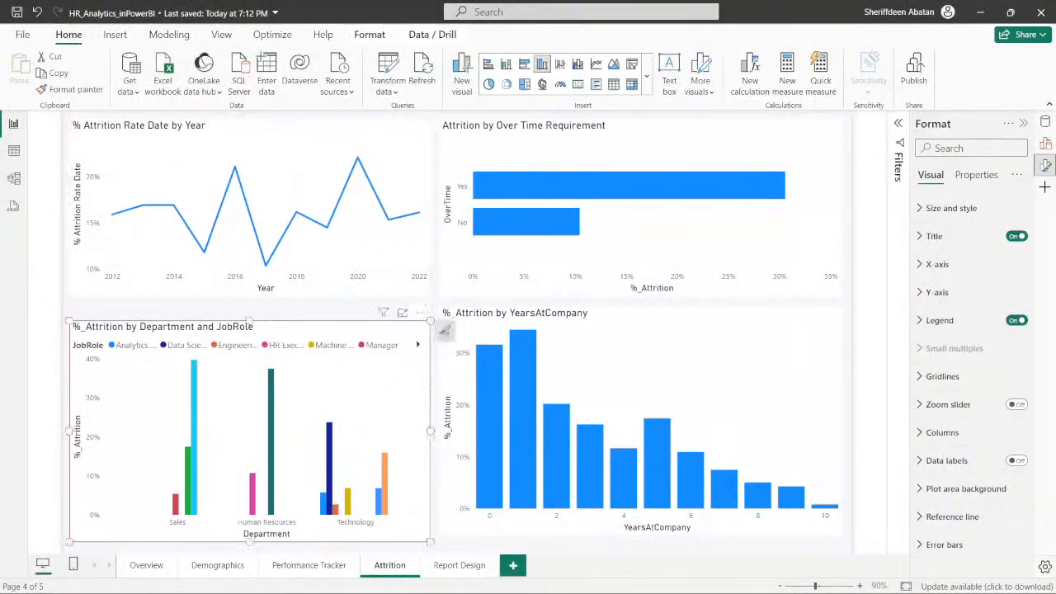
{"action": "left_click_drag", "start_coordinate": [290, 292], "coordinate": [290, 302]}
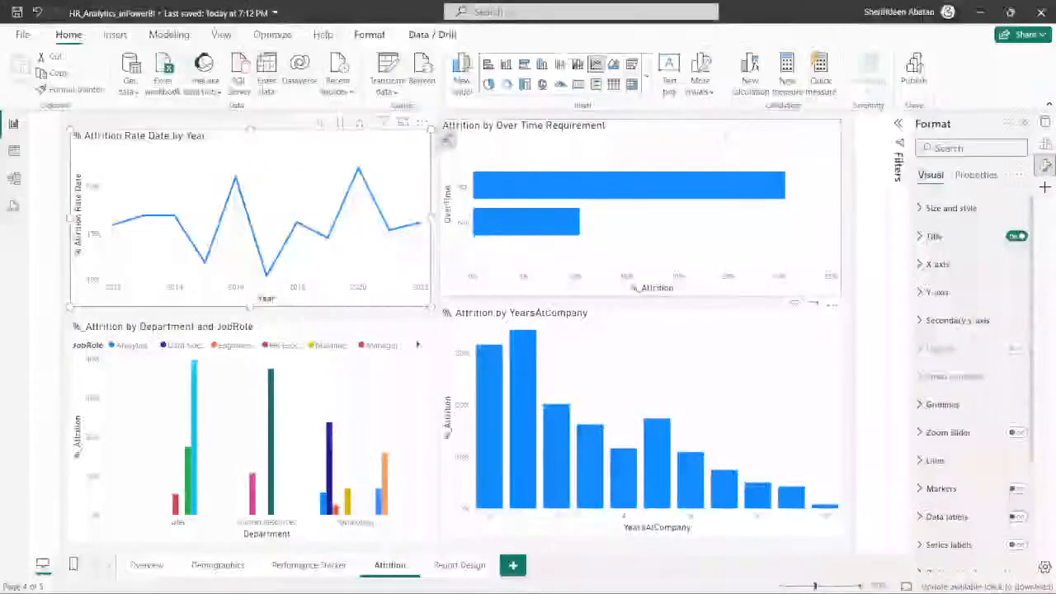
{"action": "left_click_drag", "start_coordinate": [716, 134], "coordinate": [716, 143]}
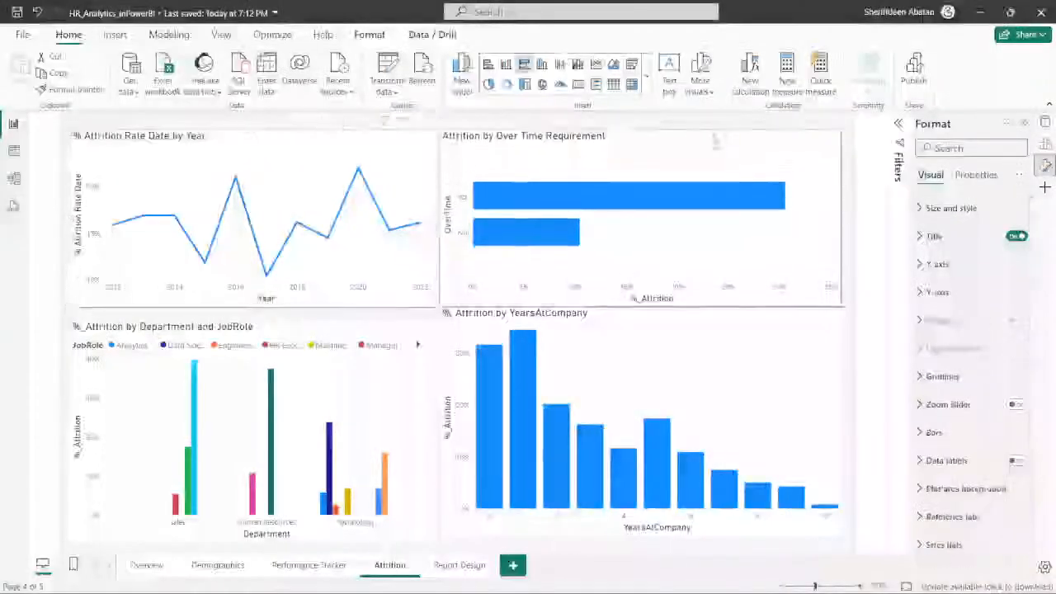
- Lower the top and bottom edges of the YearsAtCompany chart to align with the Department and JobRole chart
{"action": "left_click", "coordinate": [646, 327]}
{"action": "left_click_drag", "start_coordinate": [641, 312], "coordinate": [641, 325]}
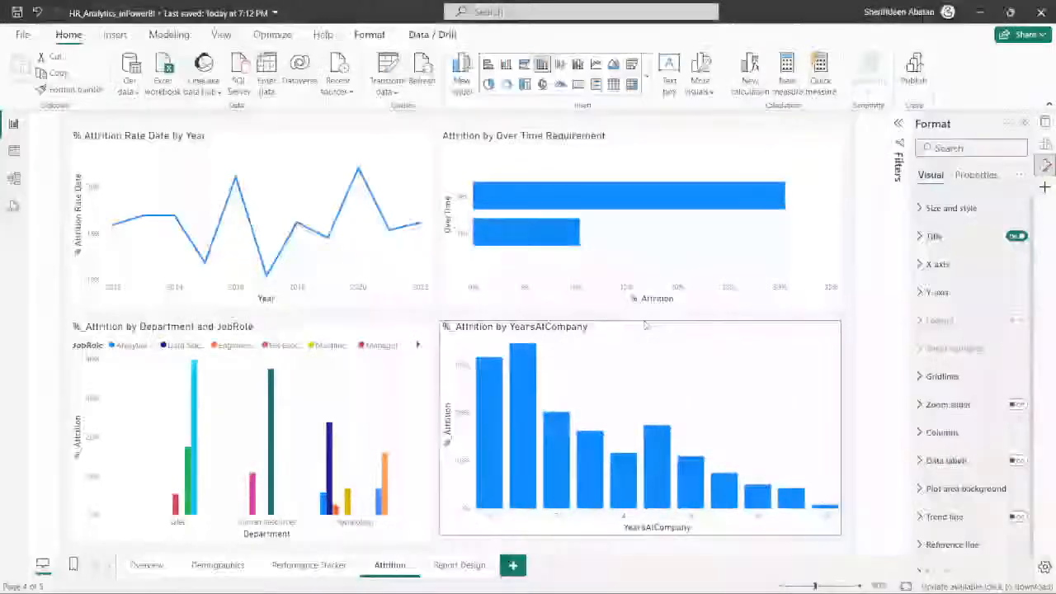
{"action": "left_click_drag", "start_coordinate": [641, 536], "coordinate": [640, 543]}
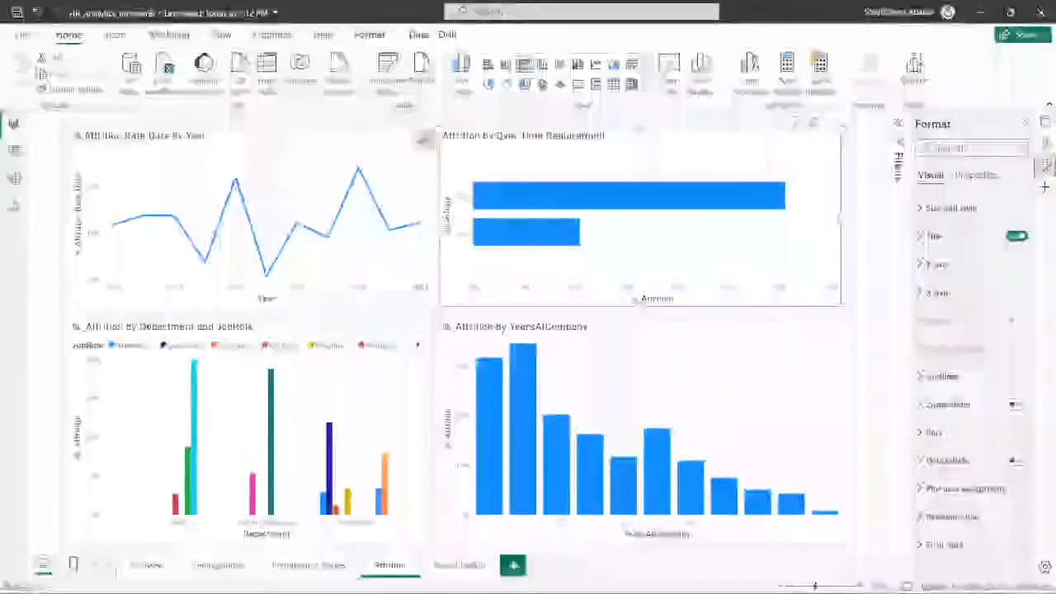
- Deselect the charts and open the Report Design page
{"action": "left_click", "coordinate": [459, 115]}
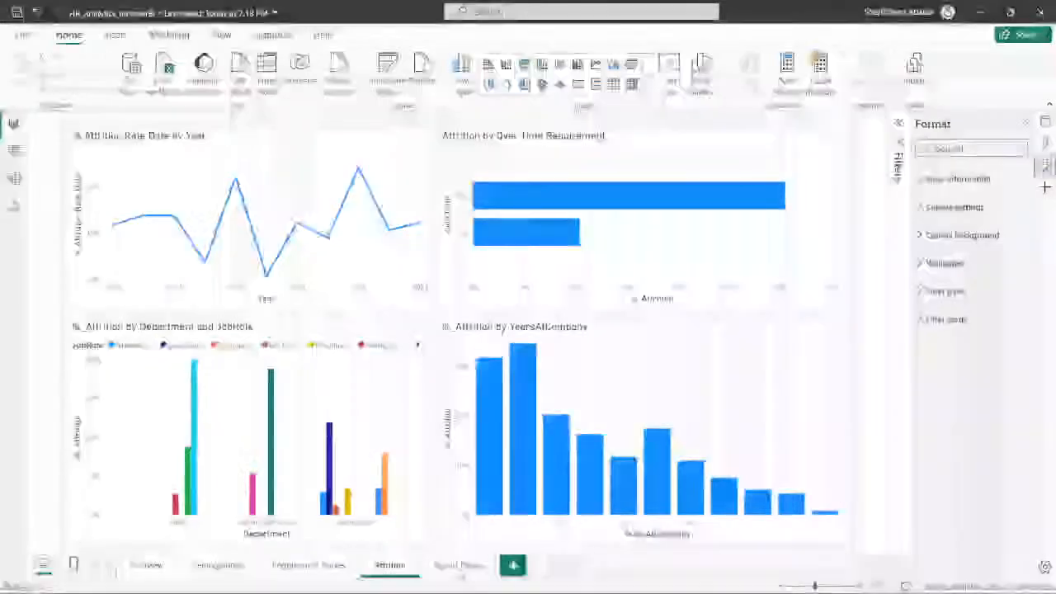
{"action": "left_click", "coordinate": [459, 565]}
{"action": "left_click", "coordinate": [389, 565]}
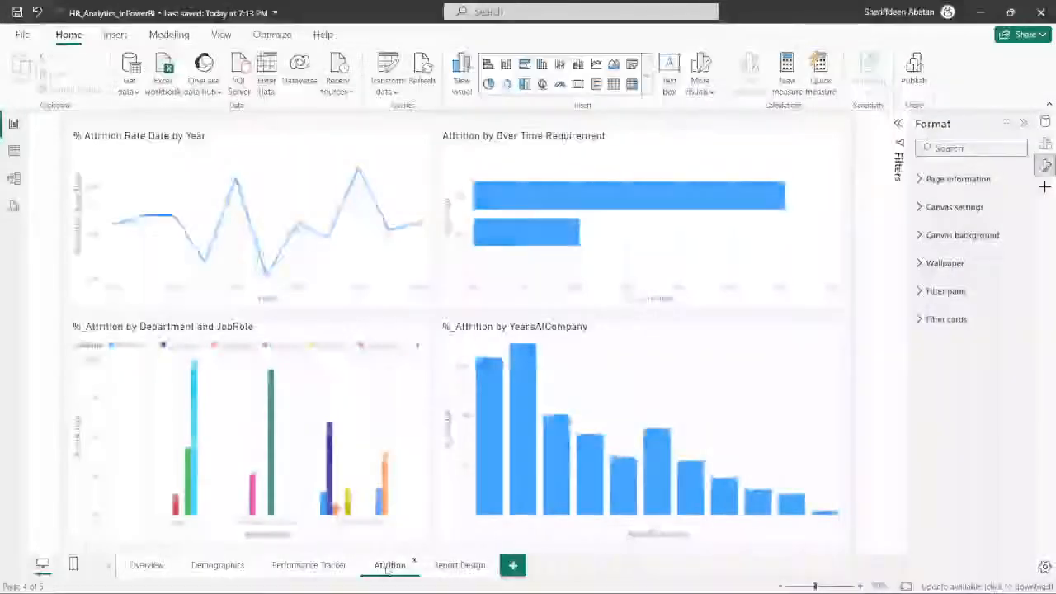
{"action": "left_click", "coordinate": [450, 566]}
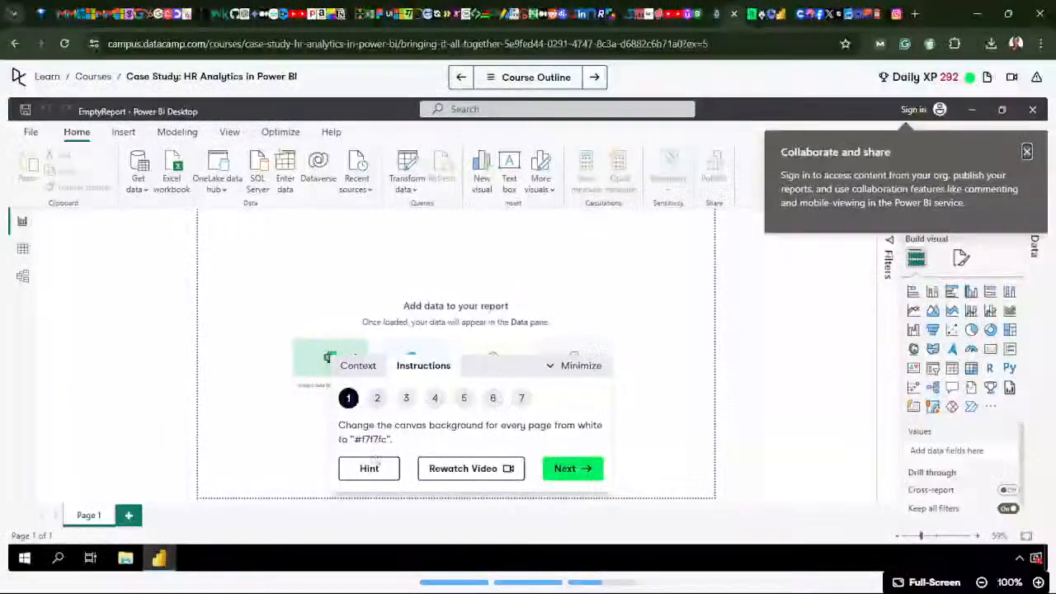
- Advance the DataCamp exercise in the browser to instruction 2, read the navigation bar requirements, and return to Power BI
{"action": "left_click", "coordinate": [572, 469]}
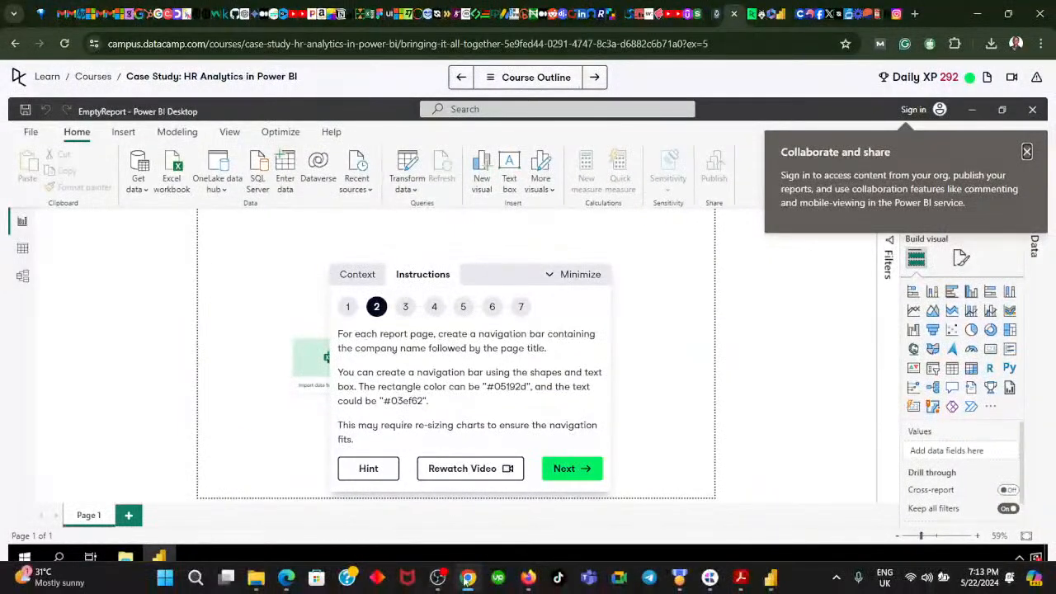
{"action": "mouse_move", "coordinate": [467, 580]}
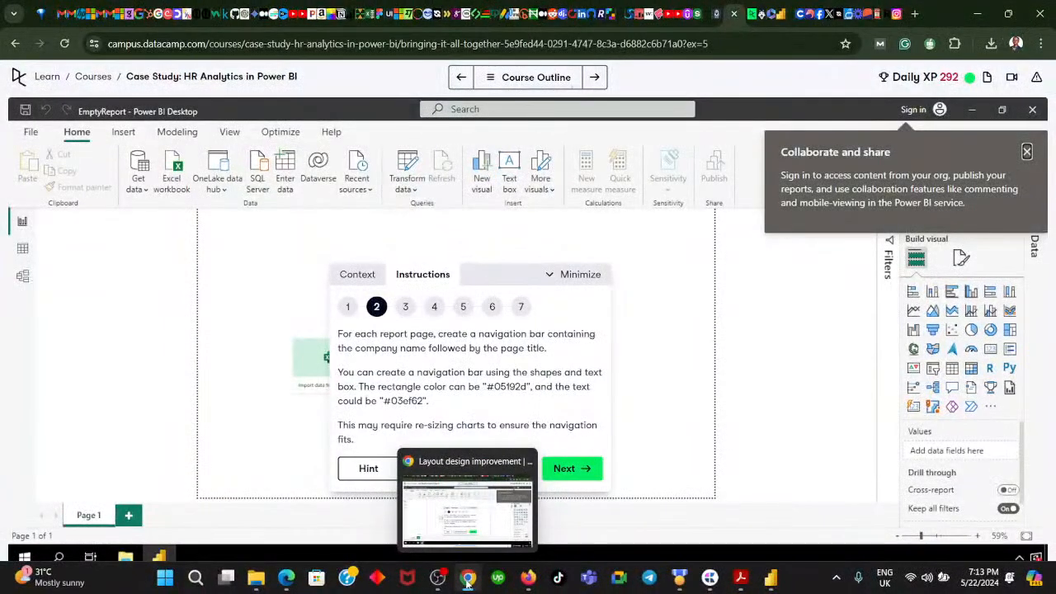
{"action": "left_click", "coordinate": [468, 578]}
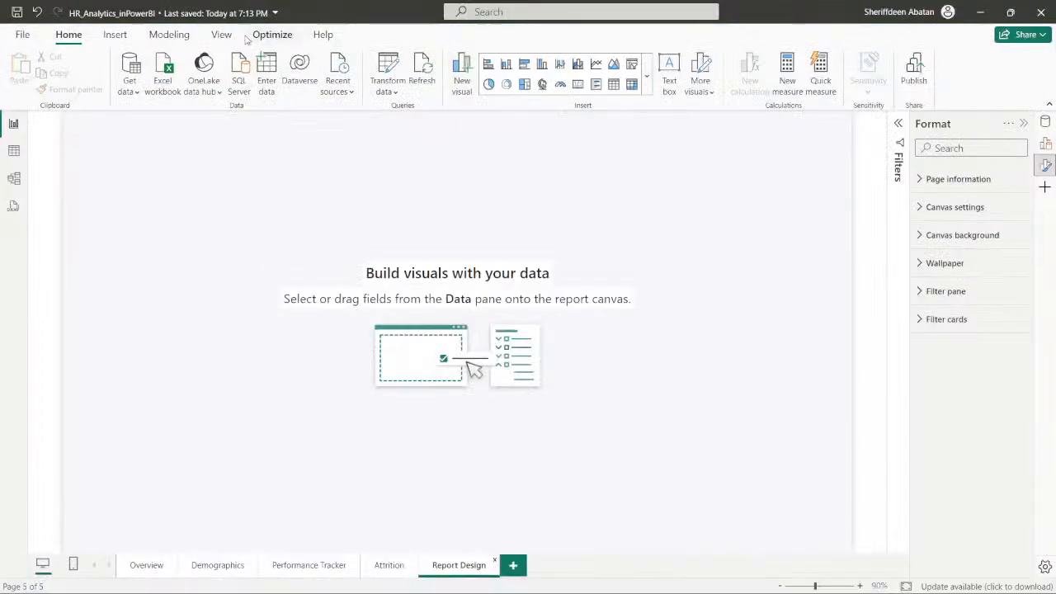
- Recheck the DataCamp navigation bar instructions, insert a text box on the Report Design page and start the company name with "AtLas"
{"action": "left_click", "coordinate": [115, 36]}
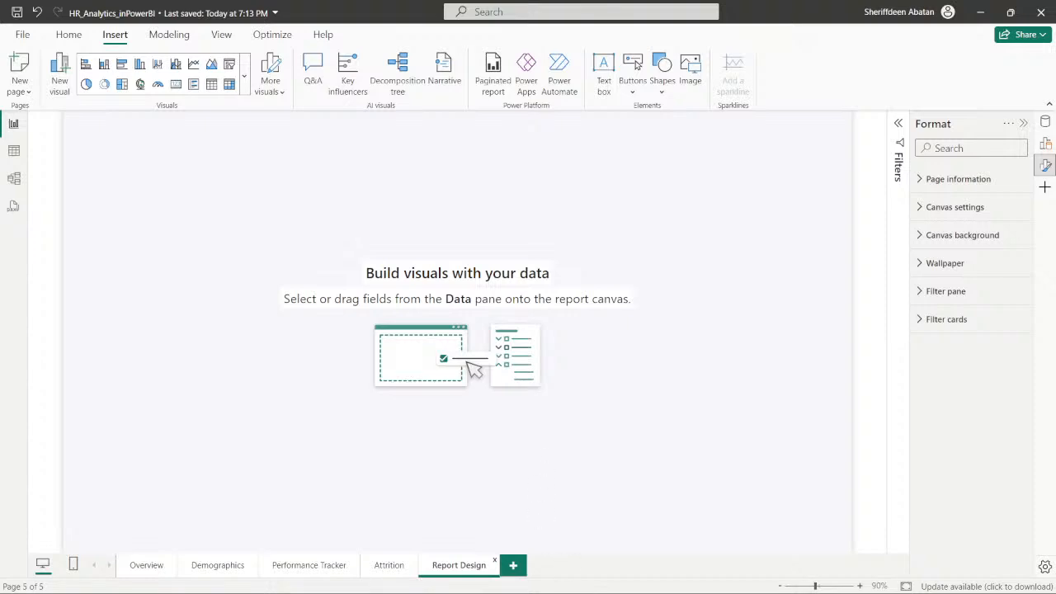
{"action": "left_click", "coordinate": [468, 577]}
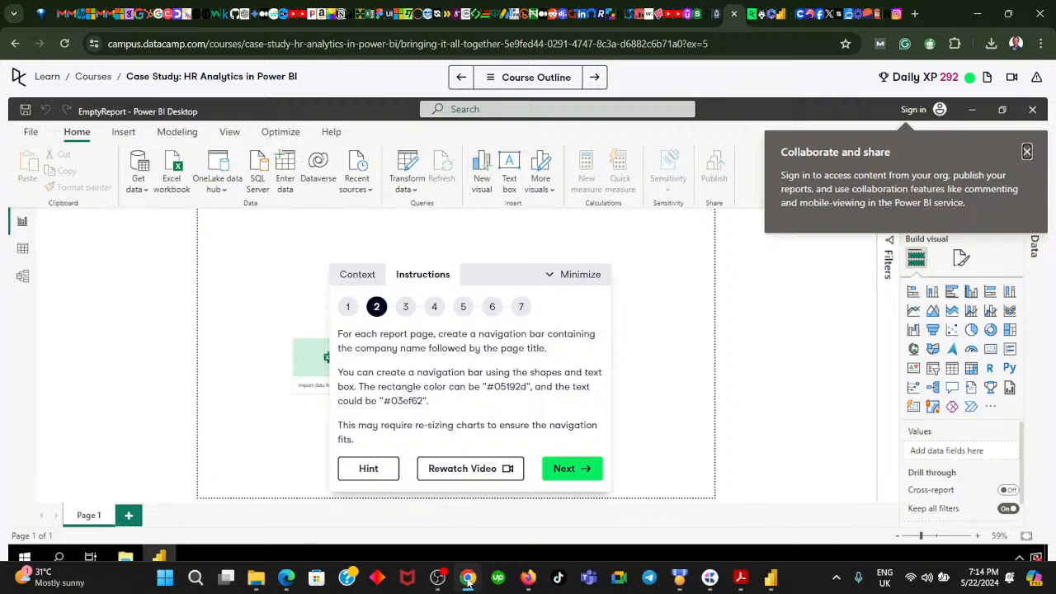
{"action": "left_click", "coordinate": [467, 578]}
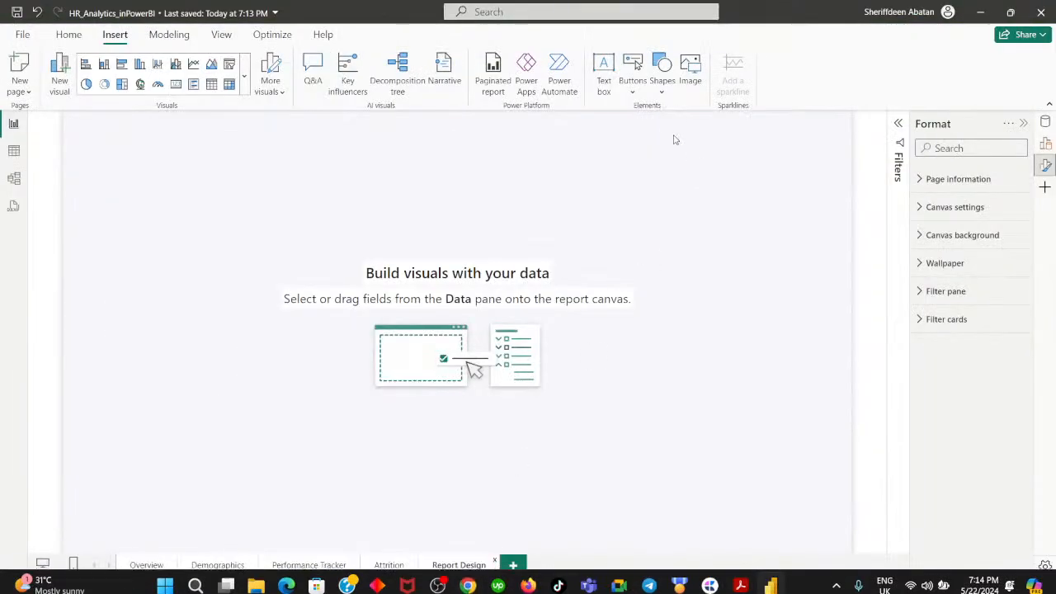
{"action": "left_click", "coordinate": [604, 73]}
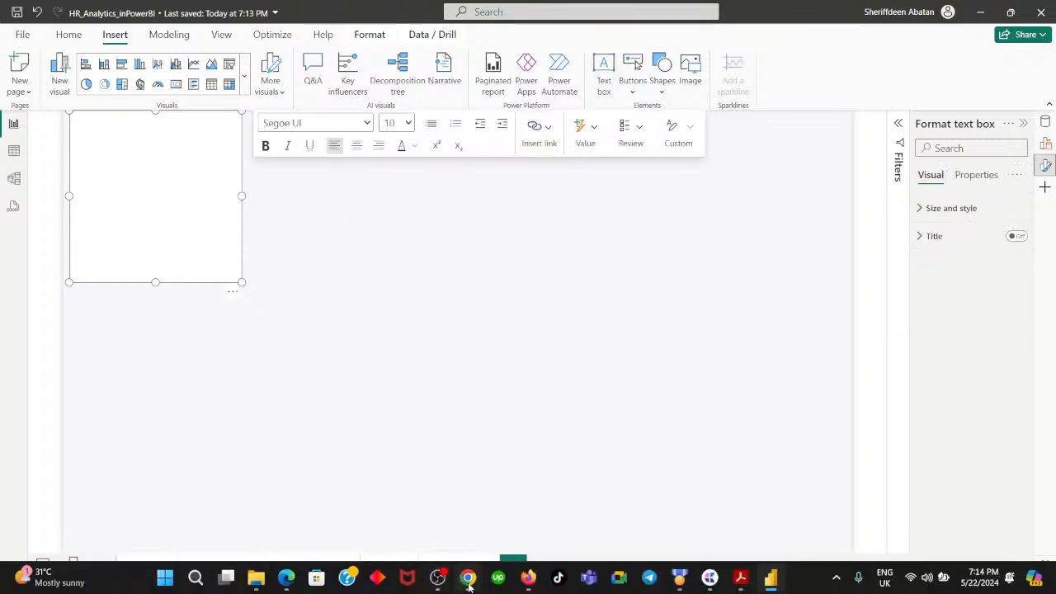
{"action": "left_click", "coordinate": [468, 579]}
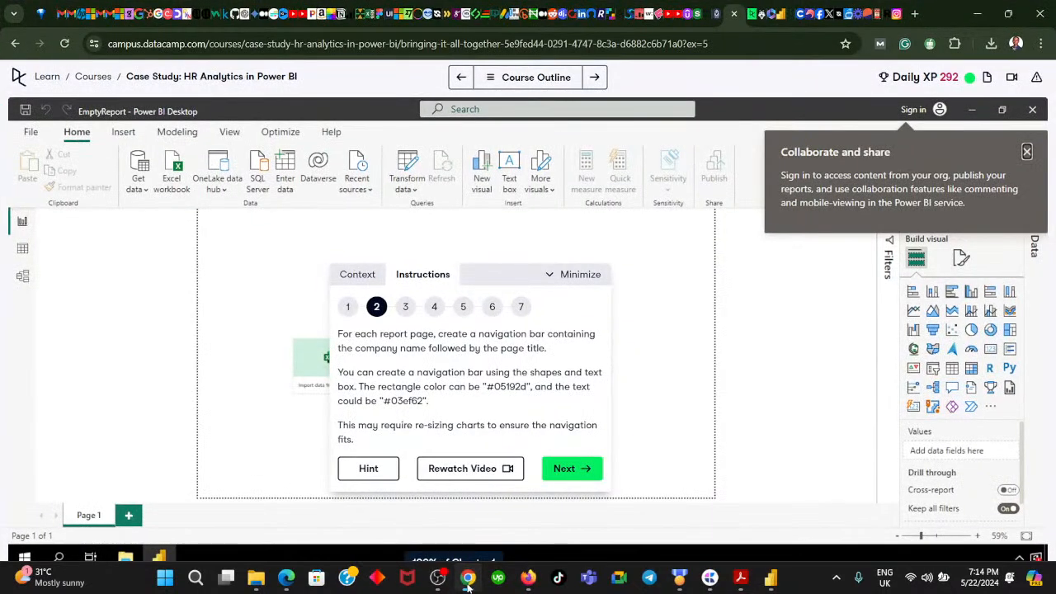
{"action": "left_click", "coordinate": [467, 579]}
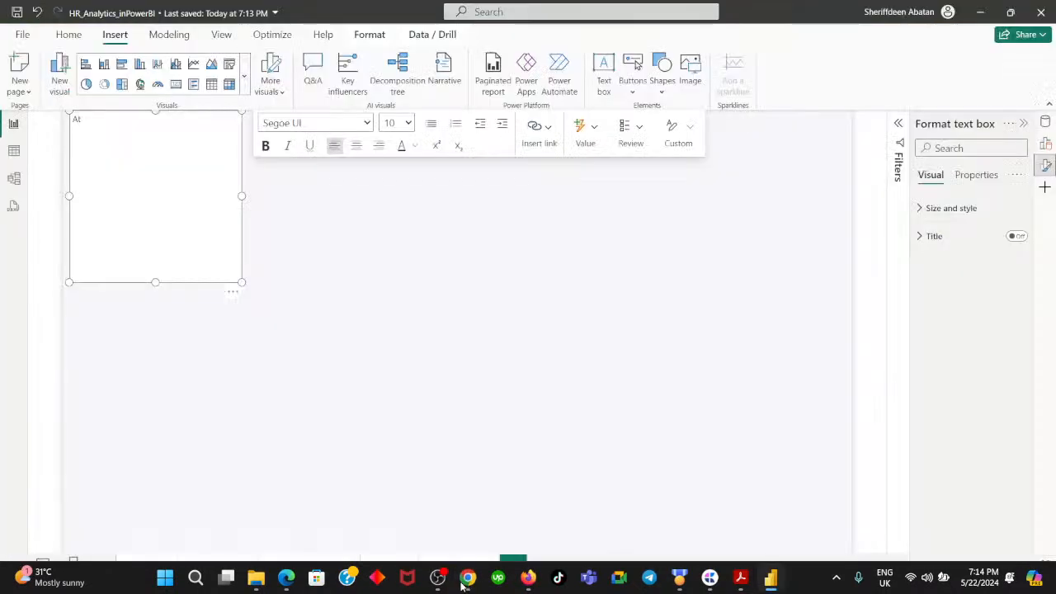
{"action": "type", "text": "AtLas Lab - Overview"}
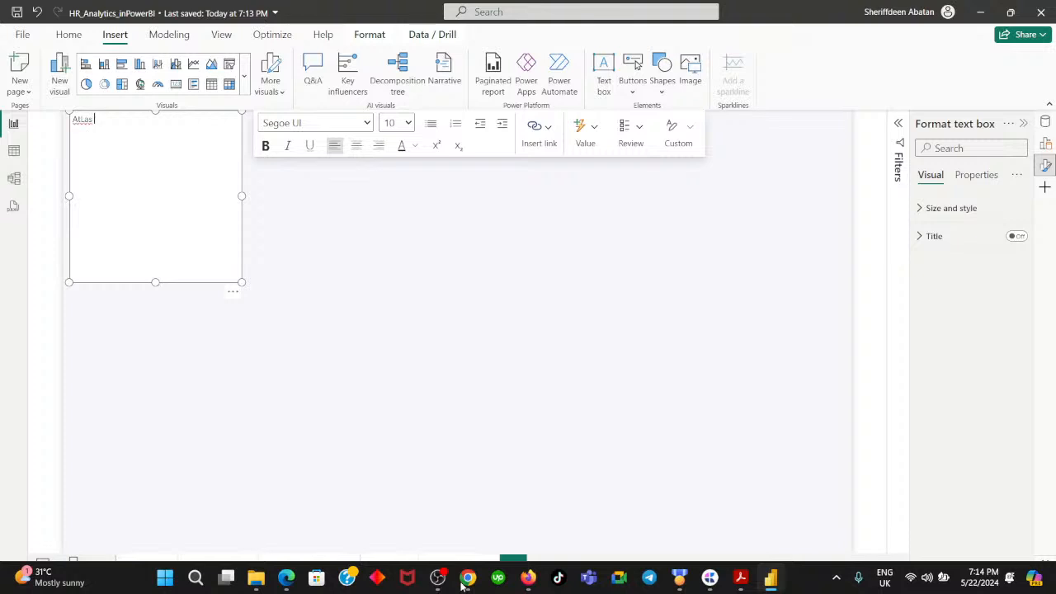
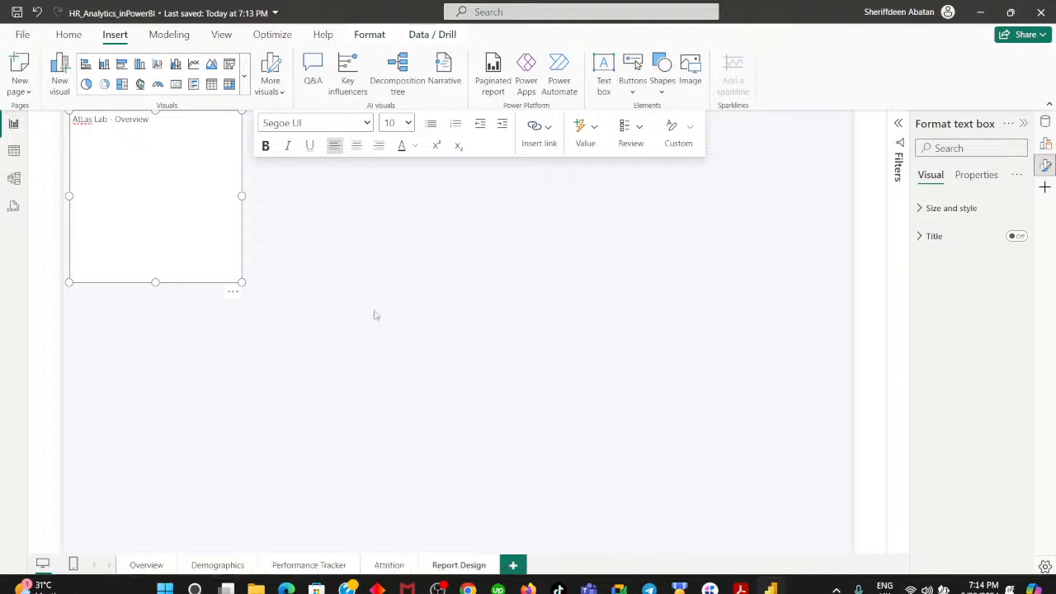
- Shrink the "AtLas Lab - Overview" text box from its lower-right corner on the Report Design page
{"action": "left_click", "coordinate": [286, 264]}
{"action": "left_click", "coordinate": [189, 223]}
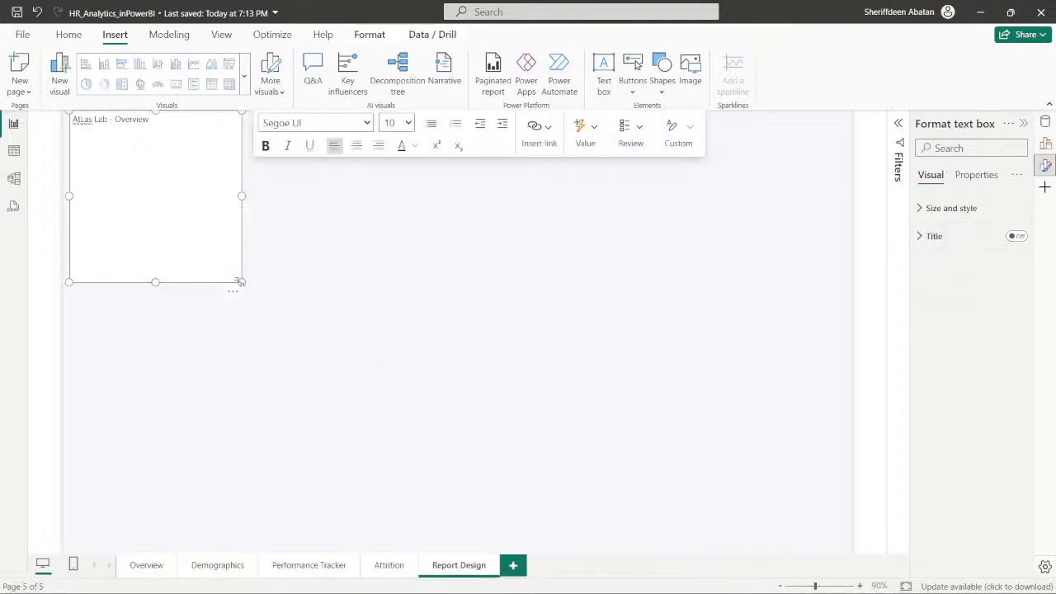
{"action": "left_click_drag", "start_coordinate": [238, 281], "coordinate": [202, 180]}
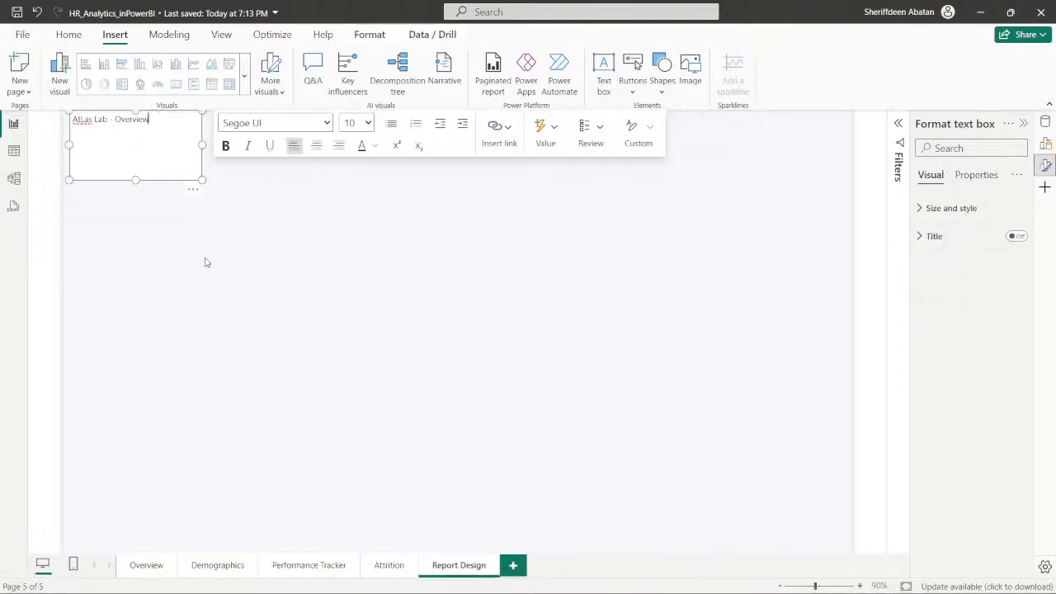
{"action": "left_click", "coordinate": [255, 222]}
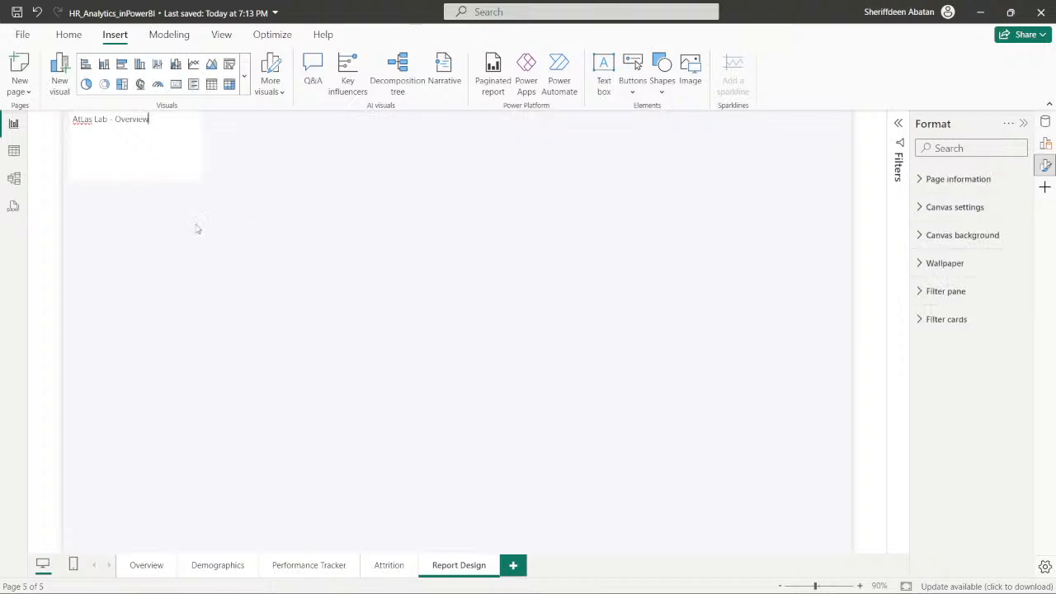
{"action": "left_click", "coordinate": [132, 156]}
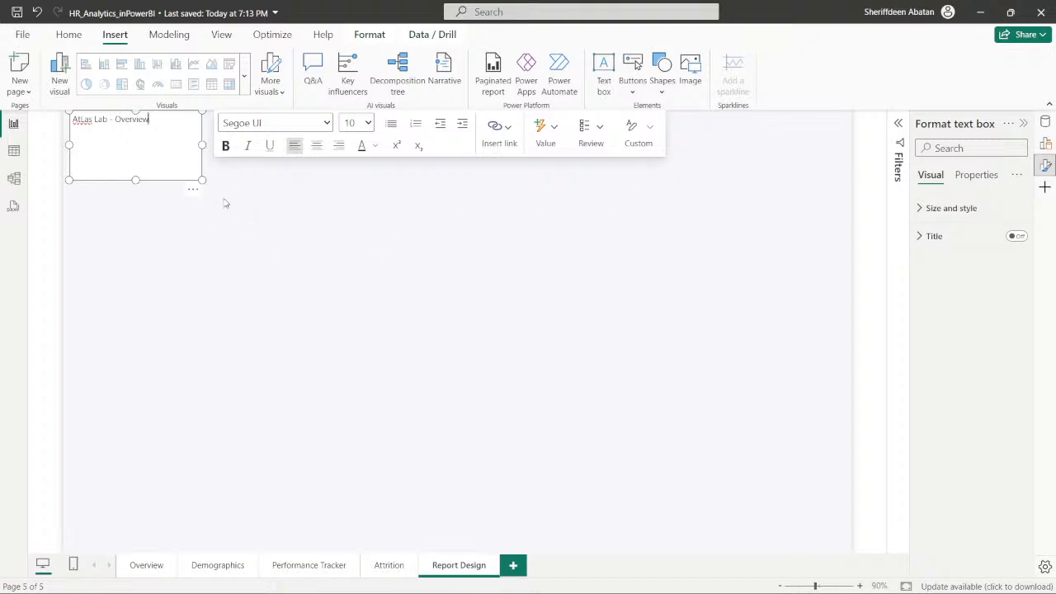
{"action": "left_click", "coordinate": [193, 190]}
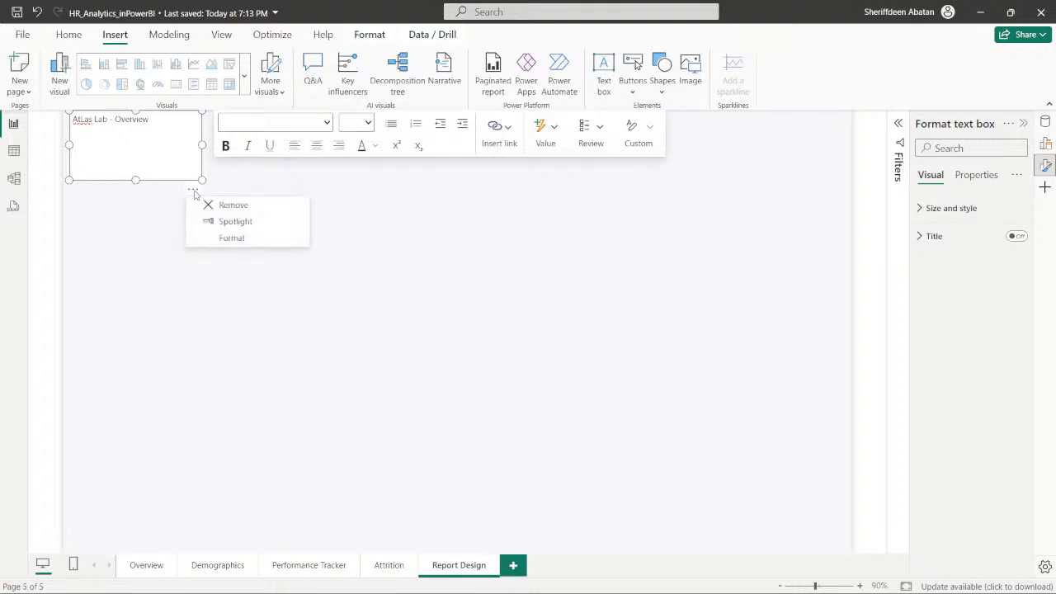
{"action": "left_click", "coordinate": [151, 236]}
- Shrink the text box from its upper-left corner and move it down and inward on the canvas
{"action": "left_click_drag", "start_coordinate": [66, 112], "coordinate": [87, 137]}
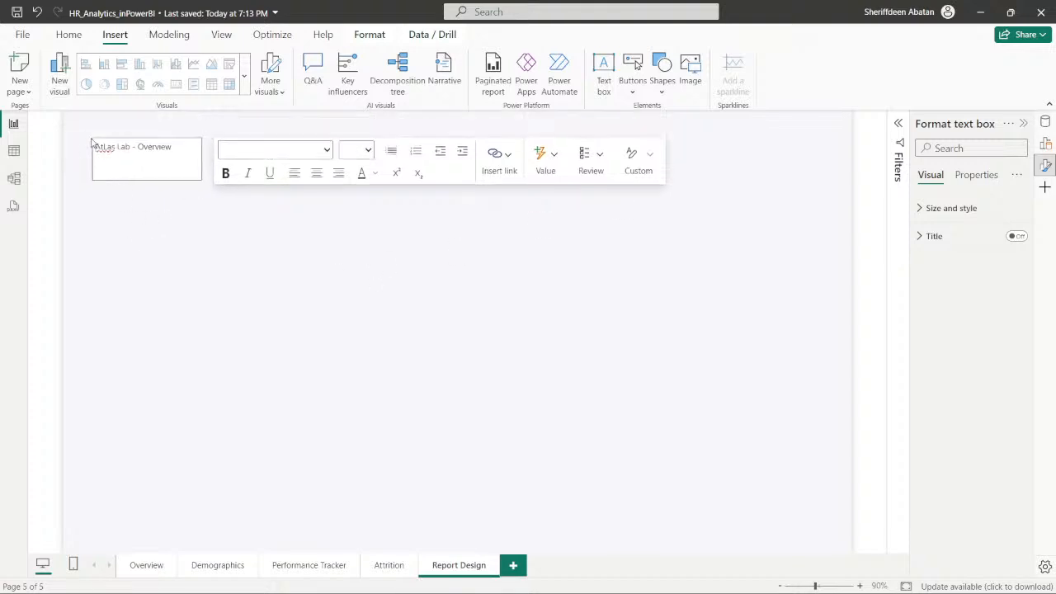
{"action": "left_click", "coordinate": [130, 162]}
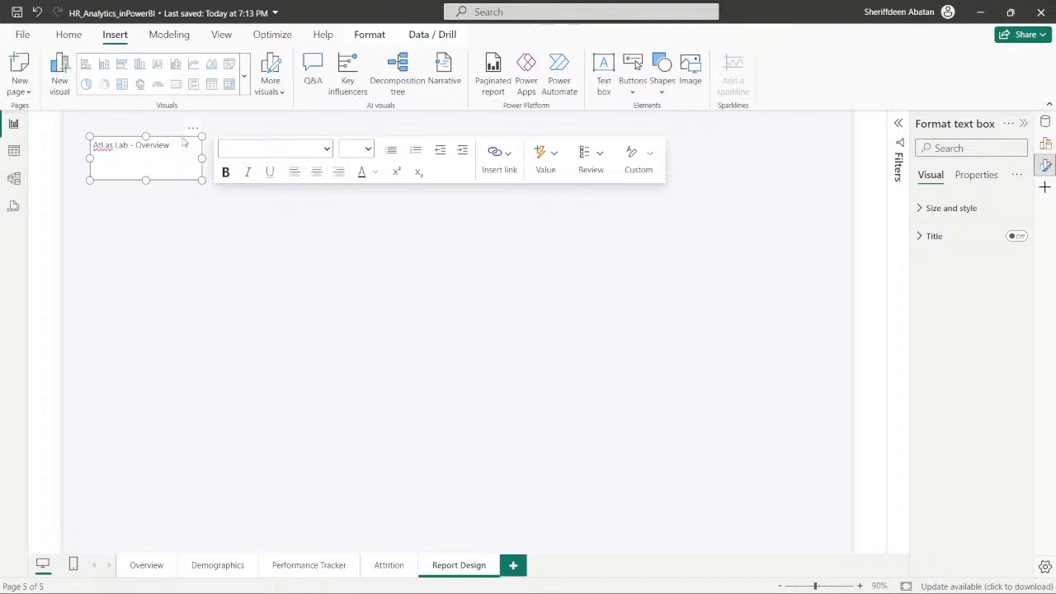
{"action": "left_click_drag", "start_coordinate": [186, 139], "coordinate": [258, 218]}
{"action": "left_click", "coordinate": [232, 293]}
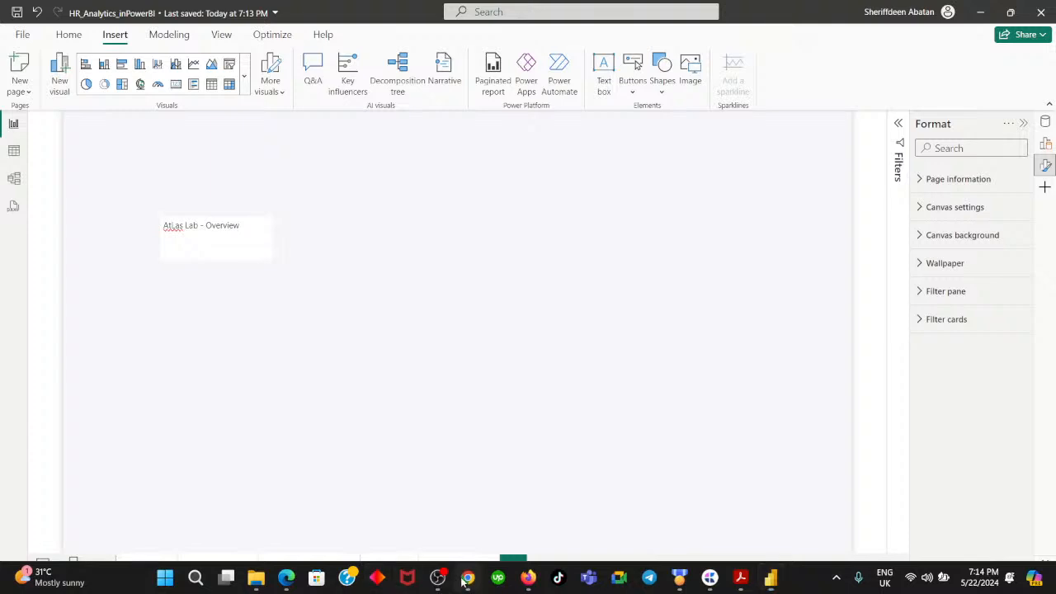
- Check the navigation bar colors in the DataCamp instructions in the browser, return to Power BI and enlarge the text box
{"action": "left_click", "coordinate": [467, 577]}
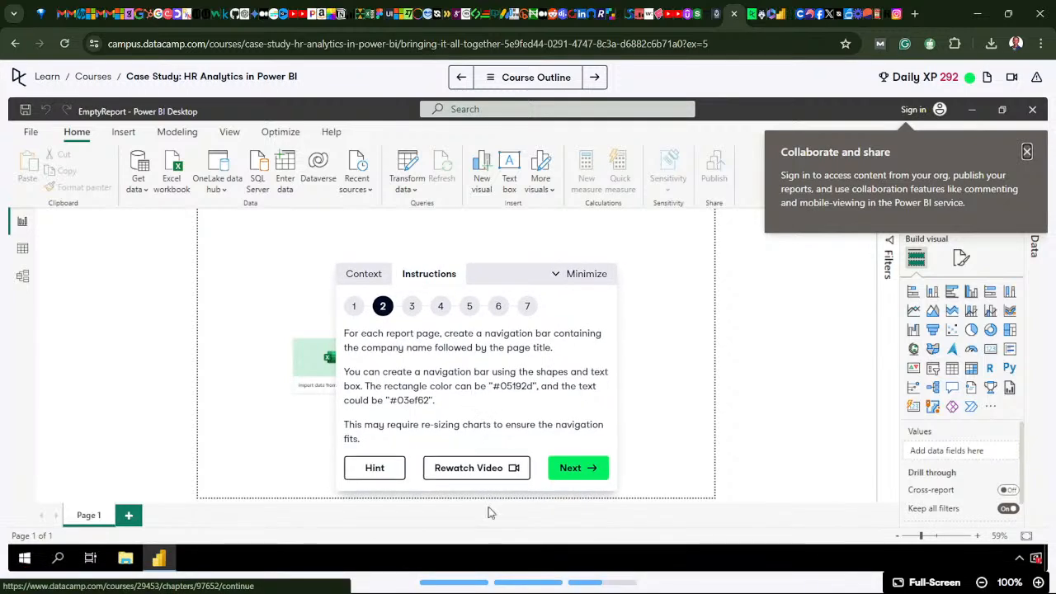
{"action": "left_click", "coordinate": [771, 576]}
{"action": "left_click", "coordinate": [248, 248]}
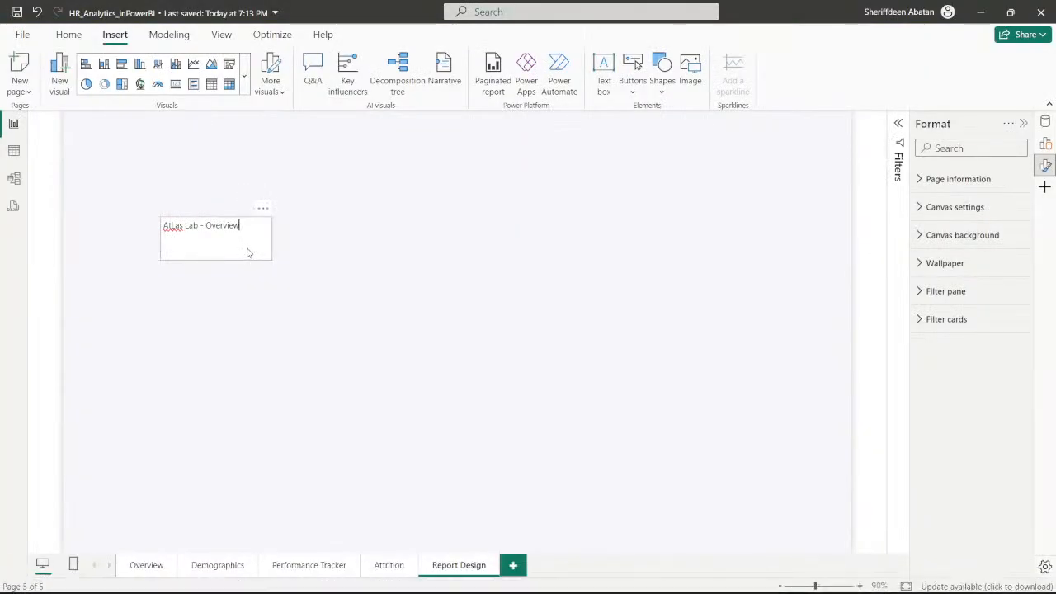
{"action": "left_click_drag", "start_coordinate": [268, 259], "coordinate": [290, 290]}
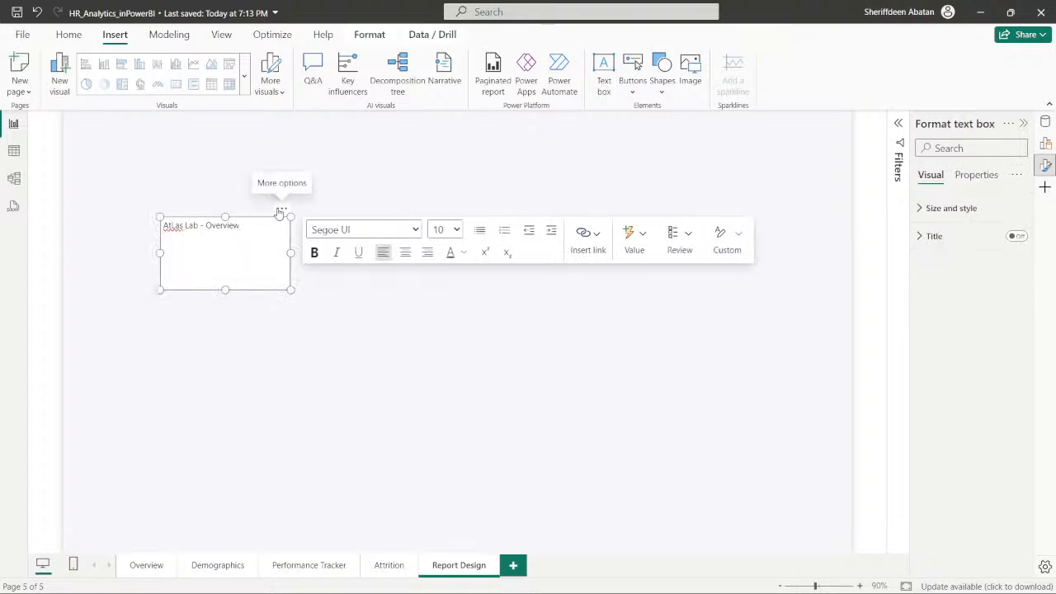
- Set the text box background color to #05192D and collapse its size and style settings
{"action": "left_click", "coordinate": [281, 213]}
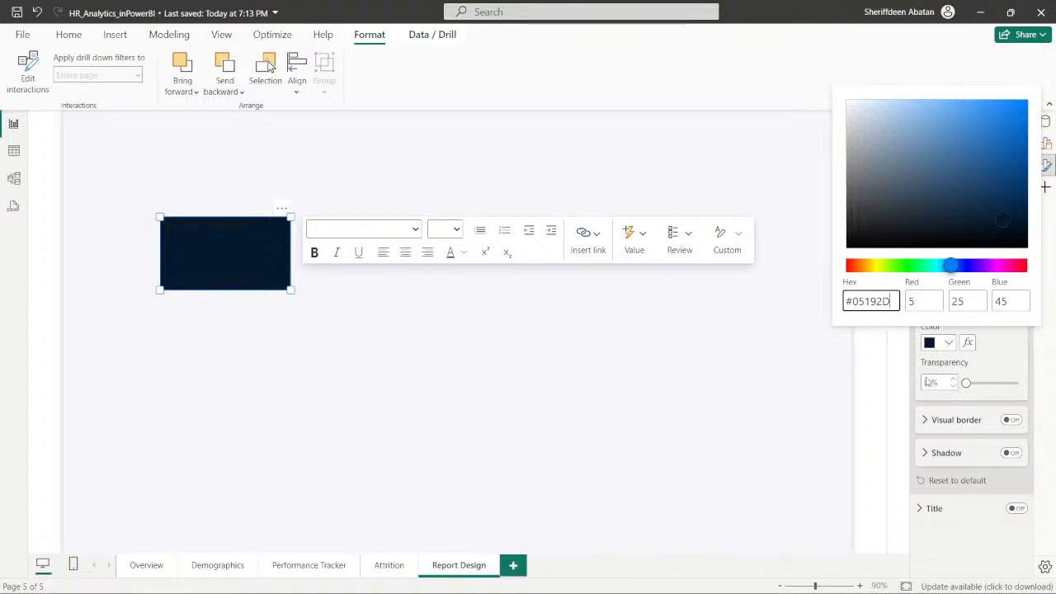
{"action": "left_click", "coordinate": [959, 499]}
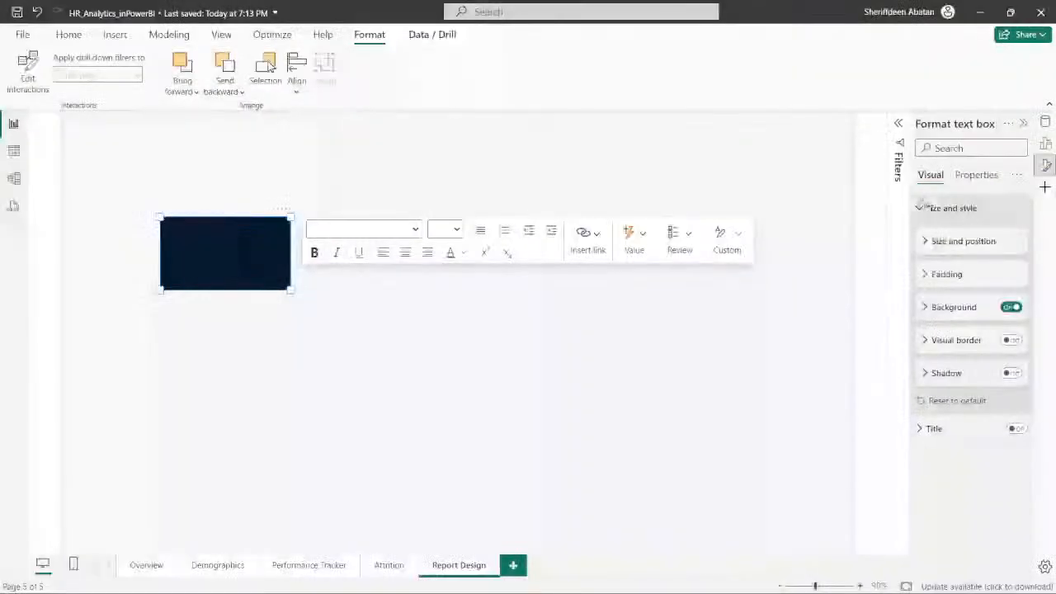
{"action": "left_click", "coordinate": [921, 209]}
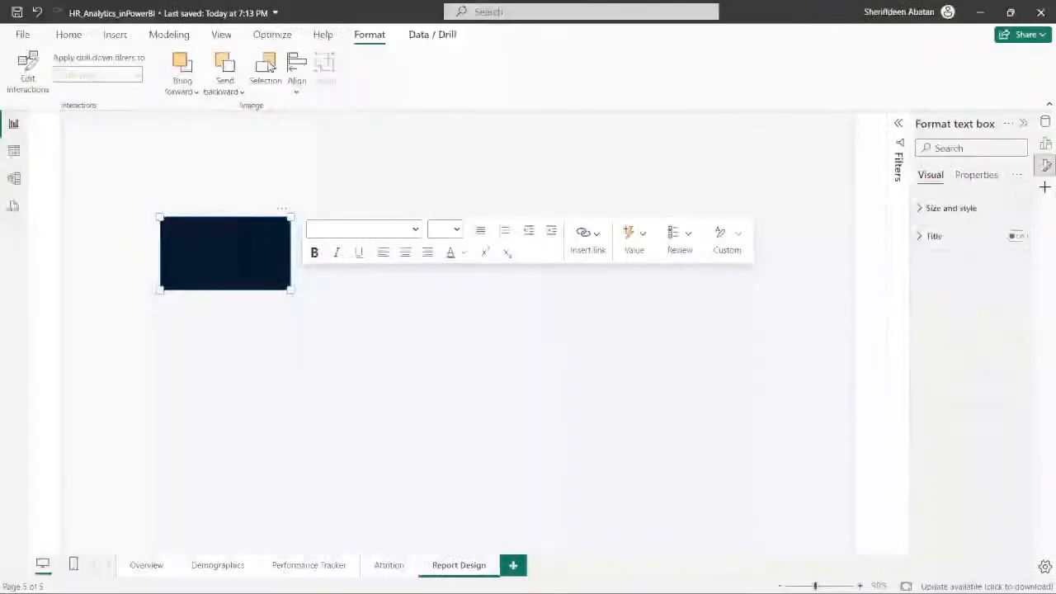
- Make all of the "AtLas Lab - Overview" text bold and white
{"action": "left_click", "coordinate": [318, 316]}
{"action": "left_click", "coordinate": [220, 256]}
{"action": "double_click", "coordinate": [216, 227]}
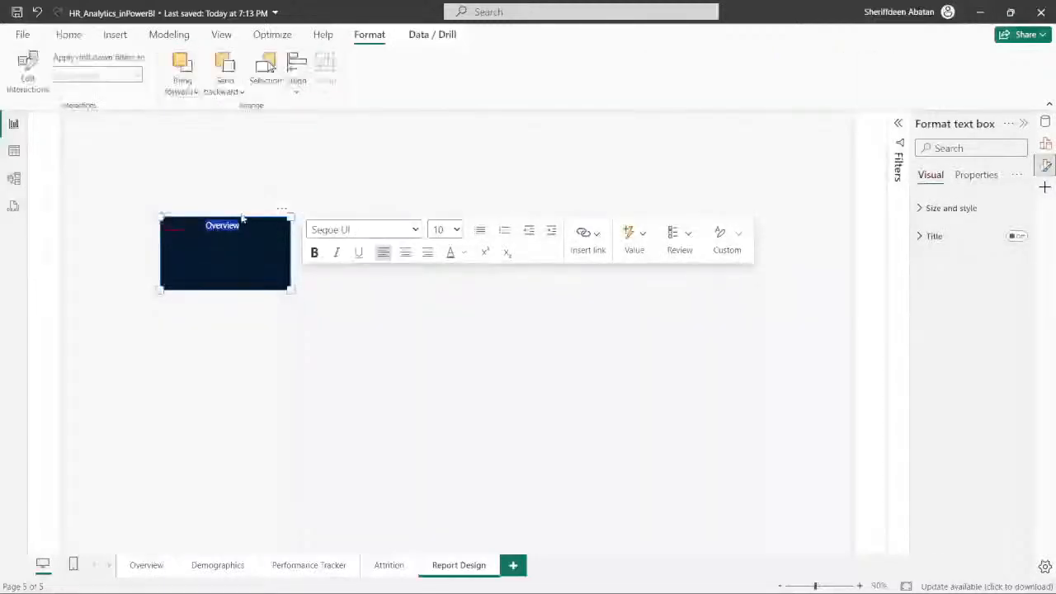
{"action": "key", "text": "ctrl+a"}
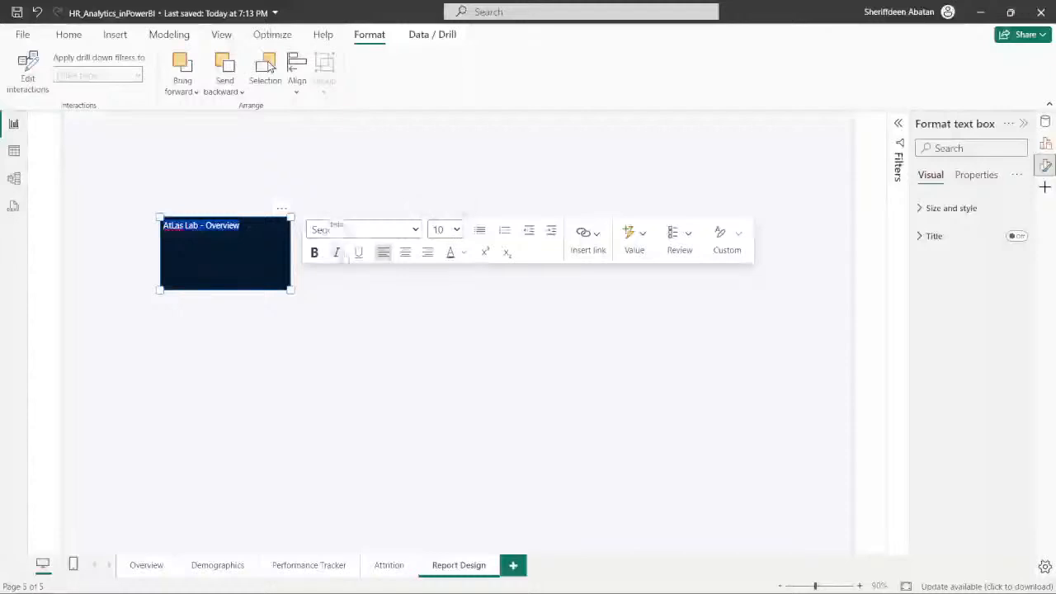
{"action": "left_click", "coordinate": [314, 252]}
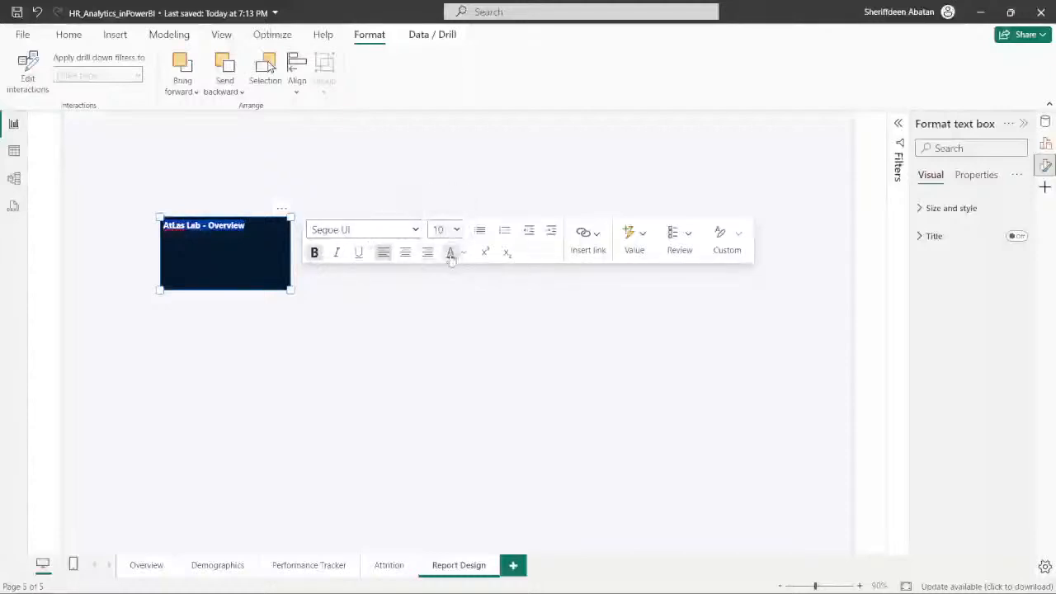
{"action": "left_click", "coordinate": [463, 252]}
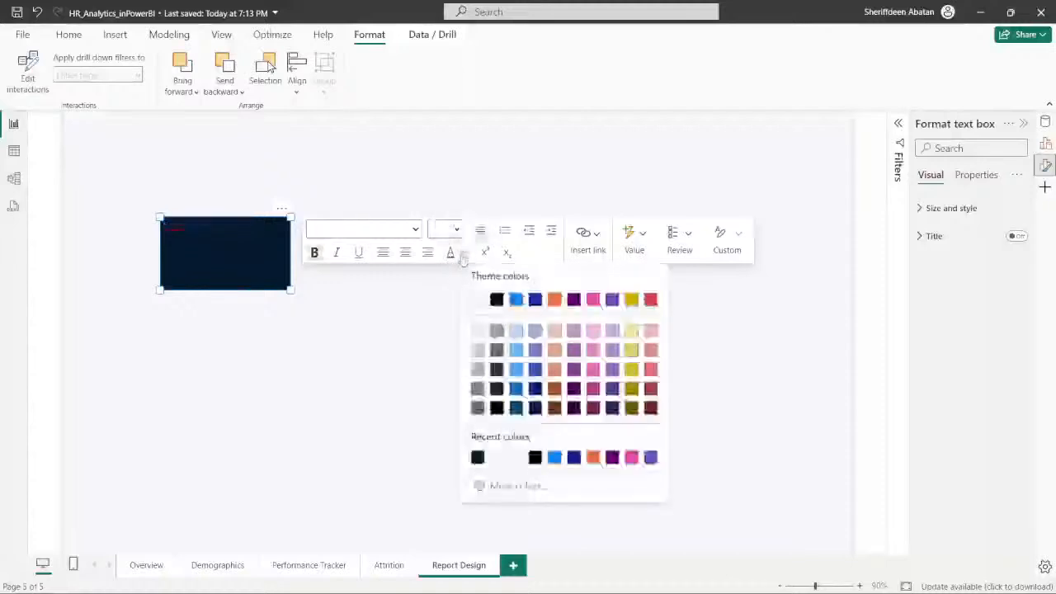
{"action": "left_click", "coordinate": [476, 307]}
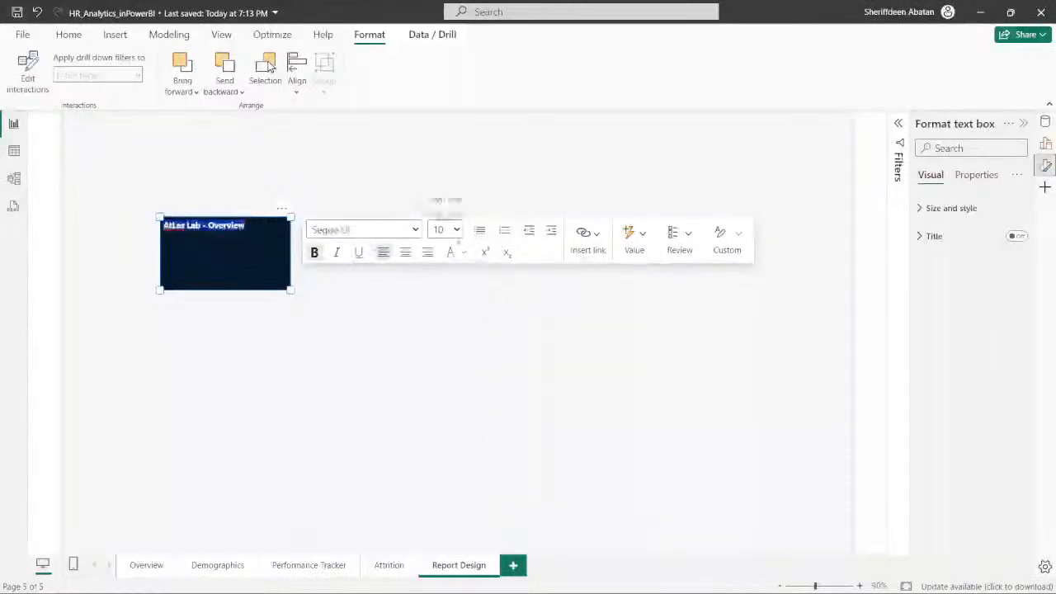
- Try font sizes 20 and 40, settle on 28 for the title text, and widen the text box slightly
{"action": "left_click", "coordinate": [458, 232]}
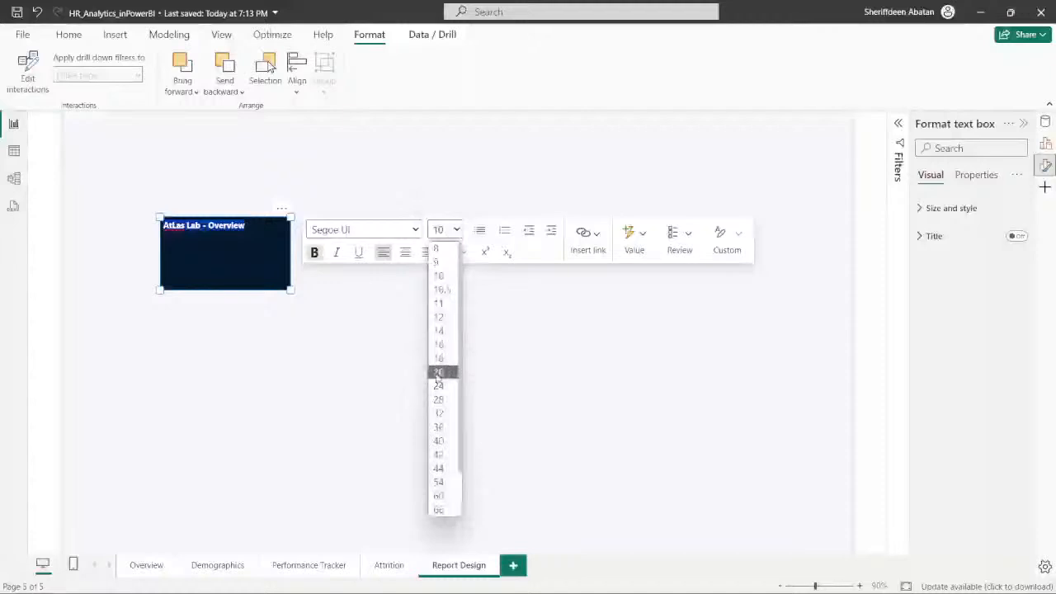
{"action": "left_click", "coordinate": [438, 371]}
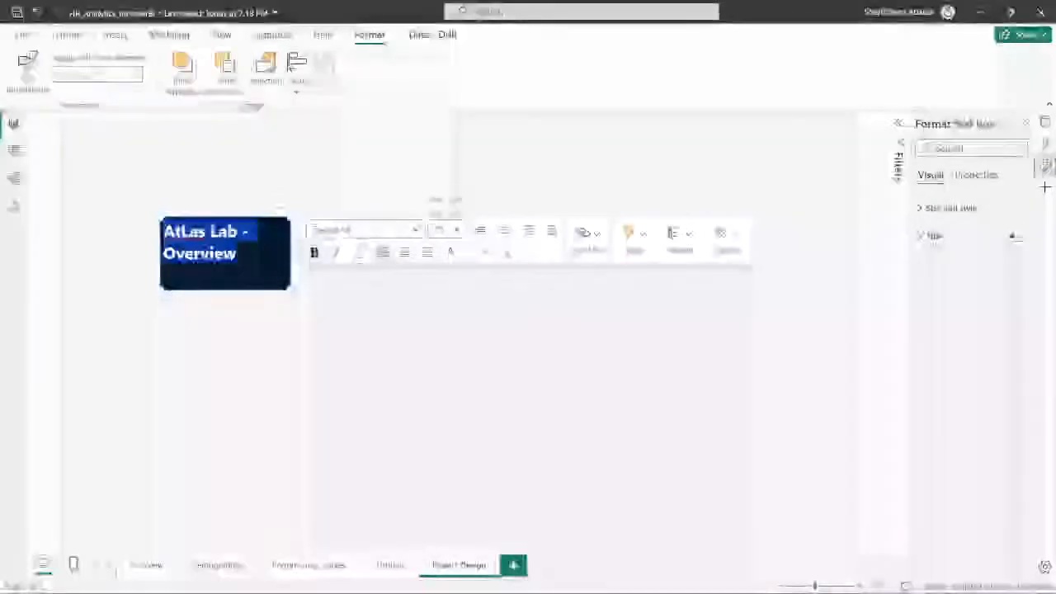
{"action": "left_click", "coordinate": [457, 231]}
{"action": "left_click", "coordinate": [437, 438]}
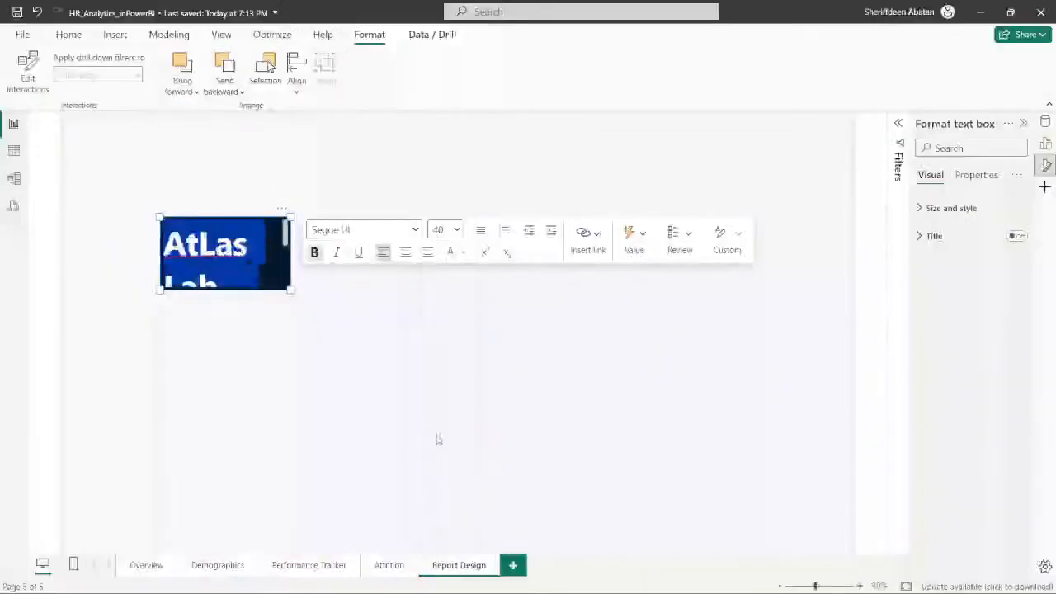
{"action": "left_click", "coordinate": [456, 232]}
{"action": "left_click", "coordinate": [444, 402]}
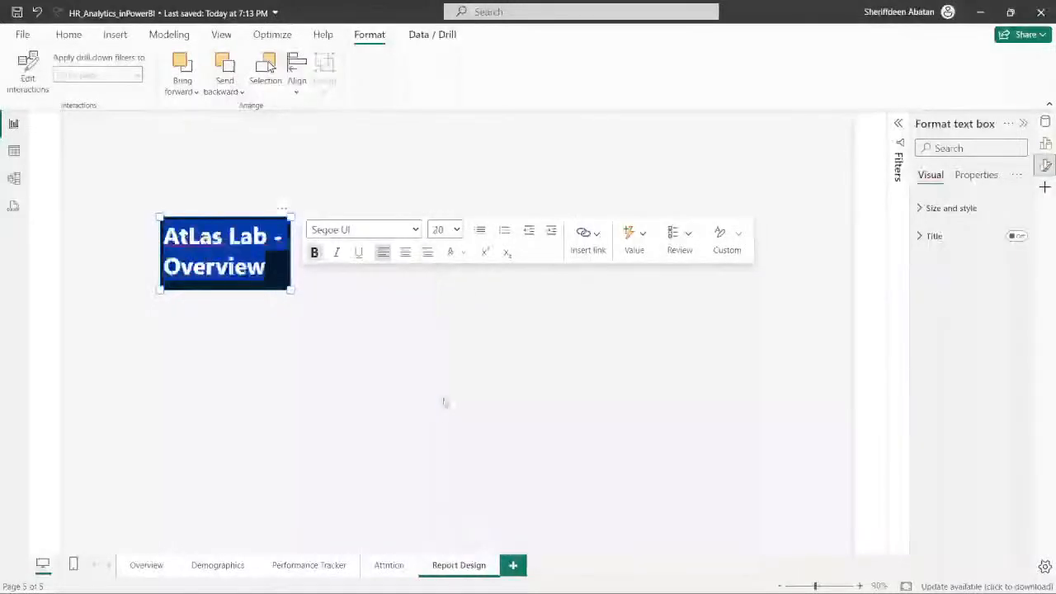
{"action": "left_click_drag", "start_coordinate": [291, 290], "coordinate": [313, 287]}
{"action": "left_click", "coordinate": [283, 244]}
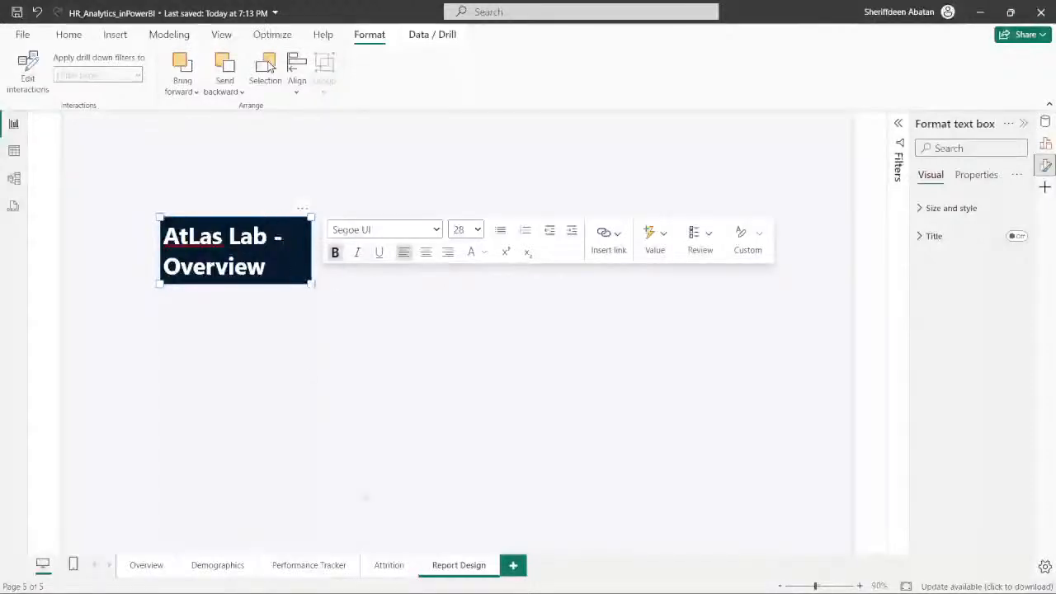
- Look up the text color in the browser's DataCamp instructions, and begin a custom font color with hex #03ef in Power BI
{"action": "left_click", "coordinate": [466, 578]}
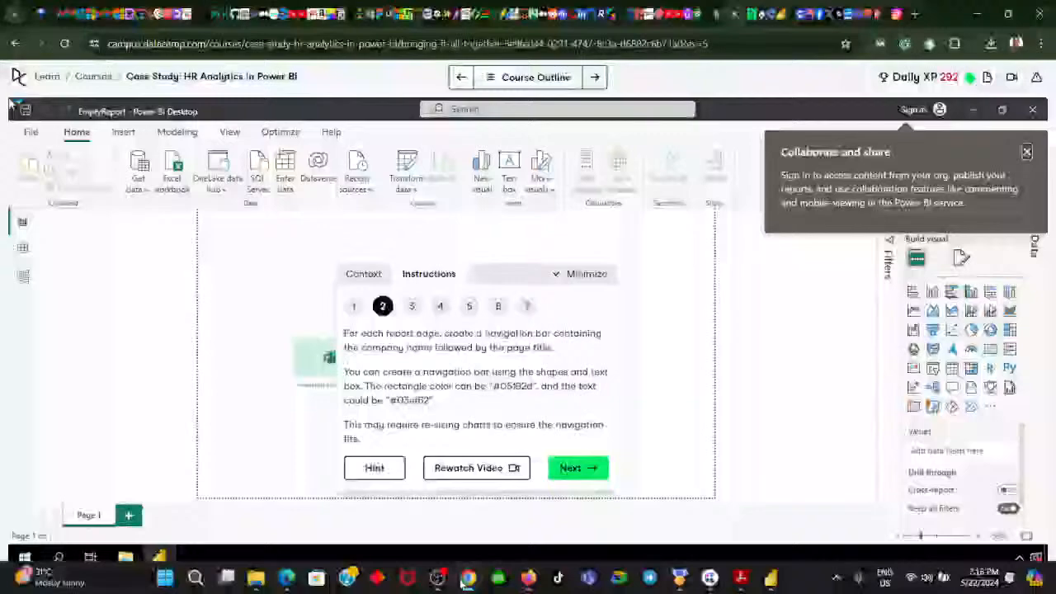
{"action": "left_click", "coordinate": [468, 577]}
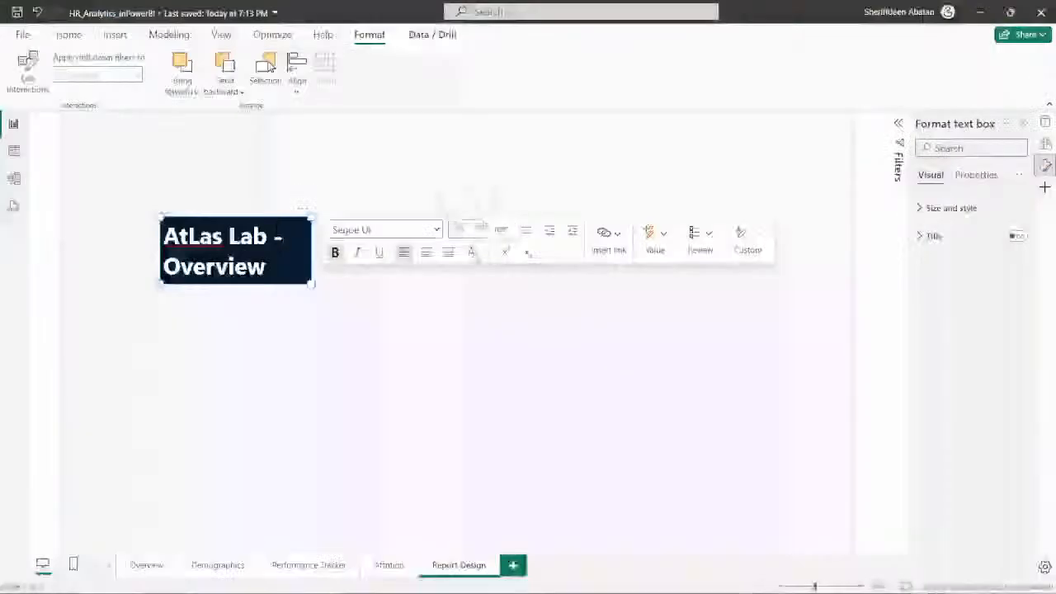
{"action": "left_click", "coordinate": [483, 253]}
{"action": "left_click", "coordinate": [519, 490]}
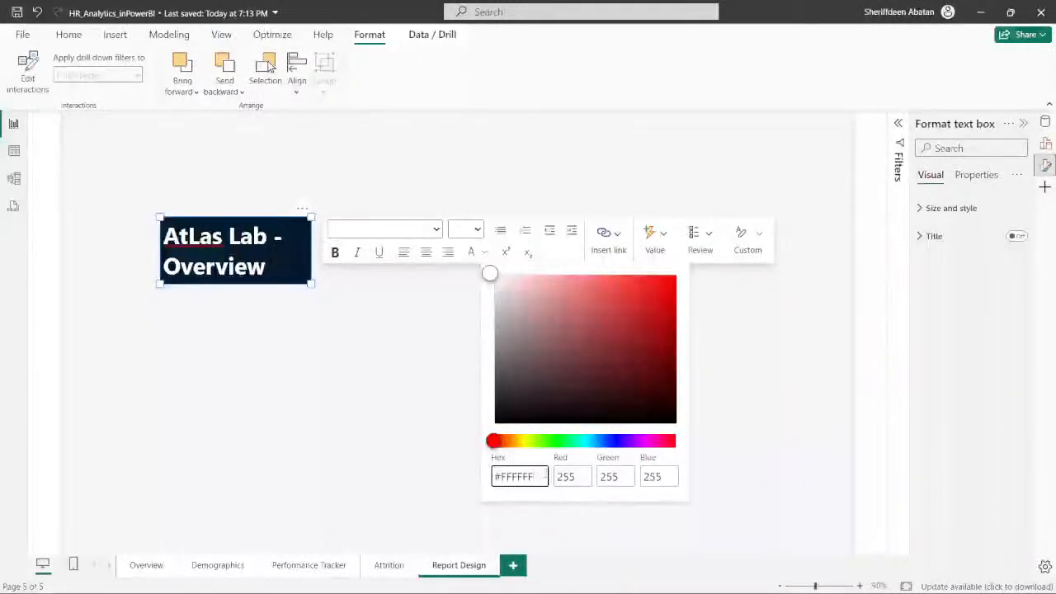
{"action": "key", "text": "BackSpace"}
{"action": "key", "text": "BackSpace"}
{"action": "key", "text": "BackSpace"}
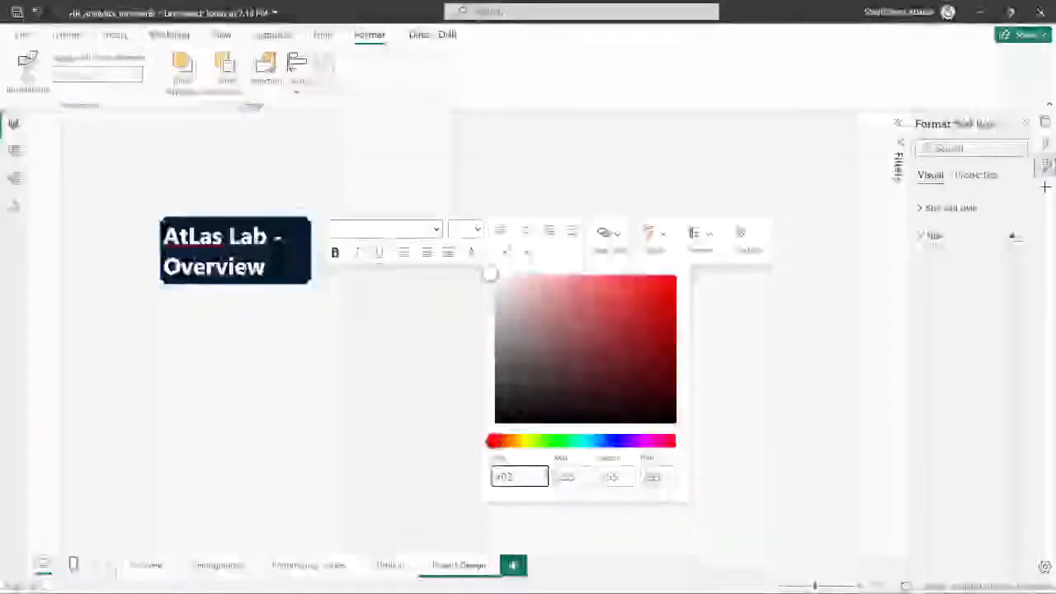
{"action": "type", "text": "ef"}
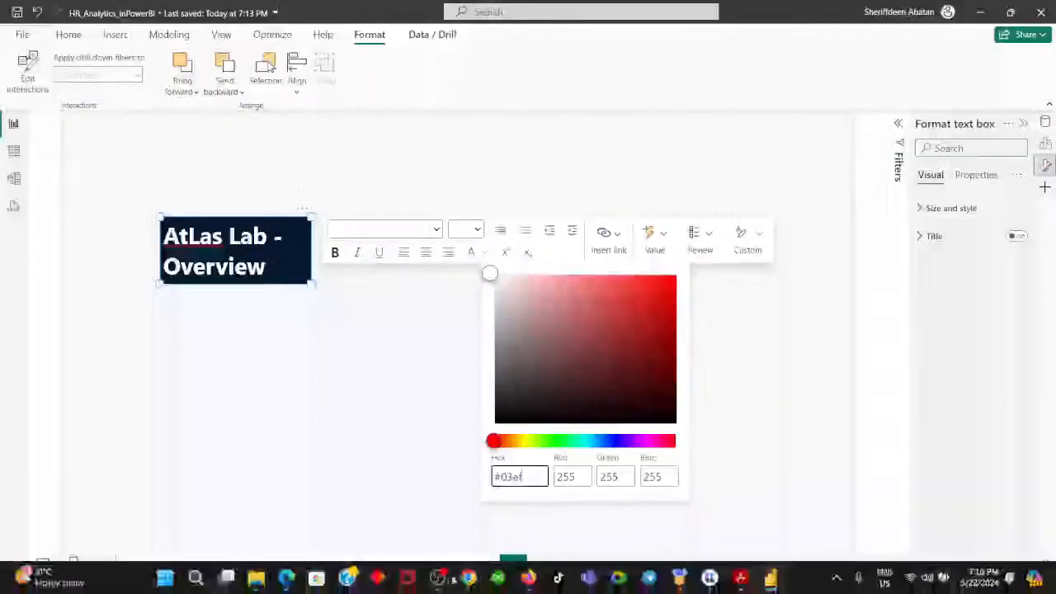
- Recheck the text color in the browser's DataCamp instructions, and set the text box's custom font color to #03EF62 in Power BI
{"action": "left_click", "coordinate": [468, 579]}
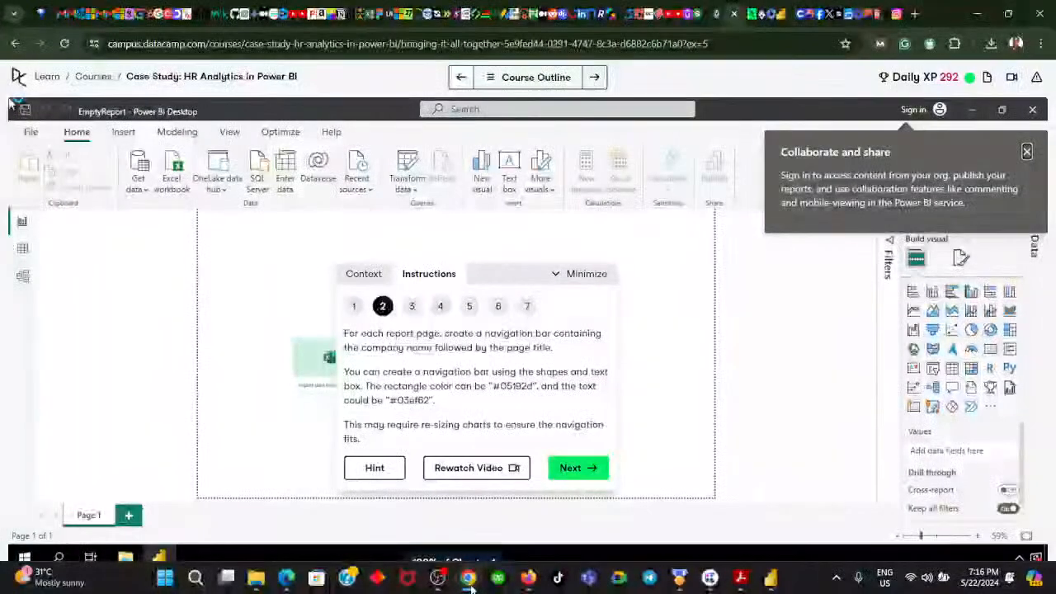
{"action": "left_click", "coordinate": [469, 579]}
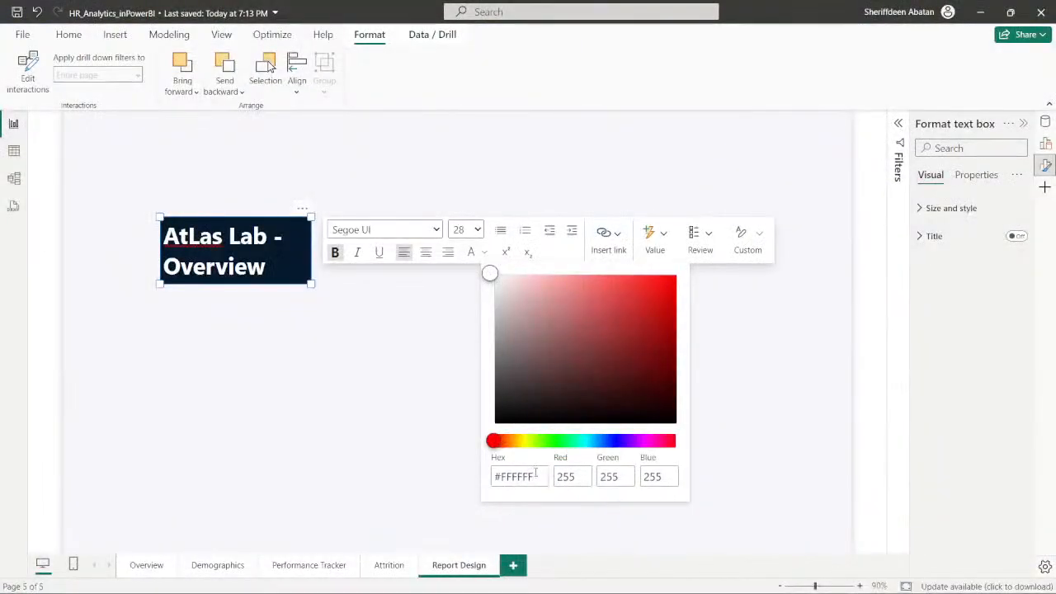
{"action": "key", "text": "BackSpace"}
{"action": "key", "text": "BackSpace"}
{"action": "key", "text": "BackSpace"}
{"action": "key", "text": "BackSpace"}
{"action": "type", "text": "ab -"}
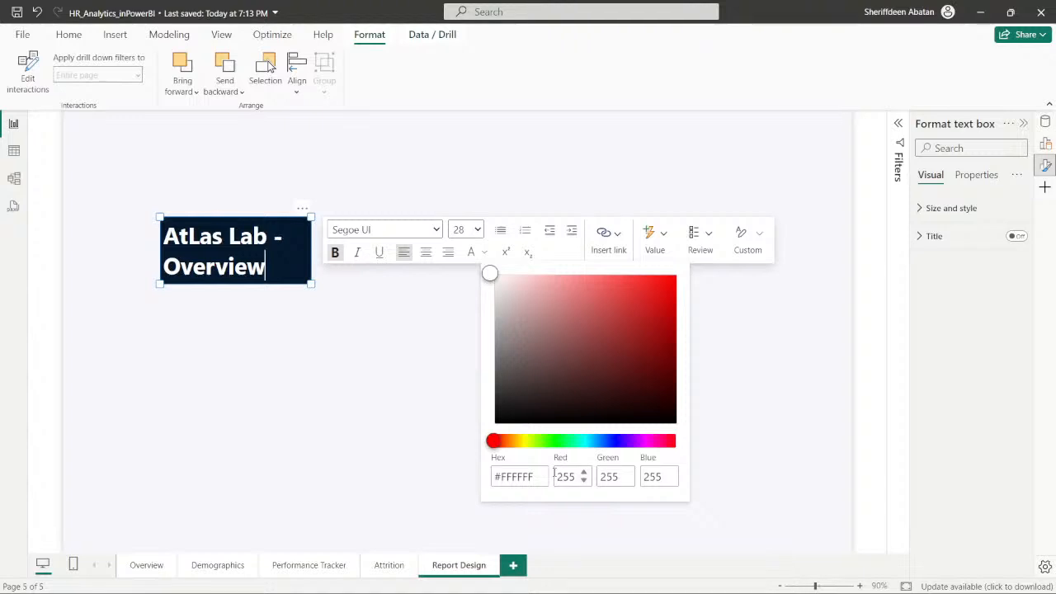
{"action": "left_click", "coordinate": [545, 477]}
{"action": "key", "text": "BackSpace"}
{"action": "key", "text": "BackSpace"}
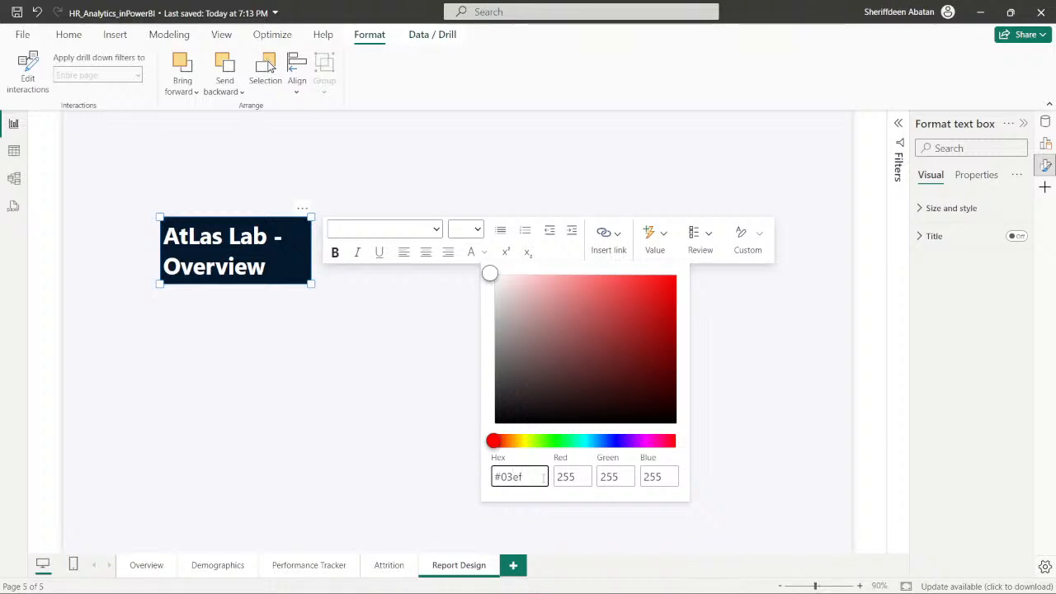
{"action": "type", "text": "62"}
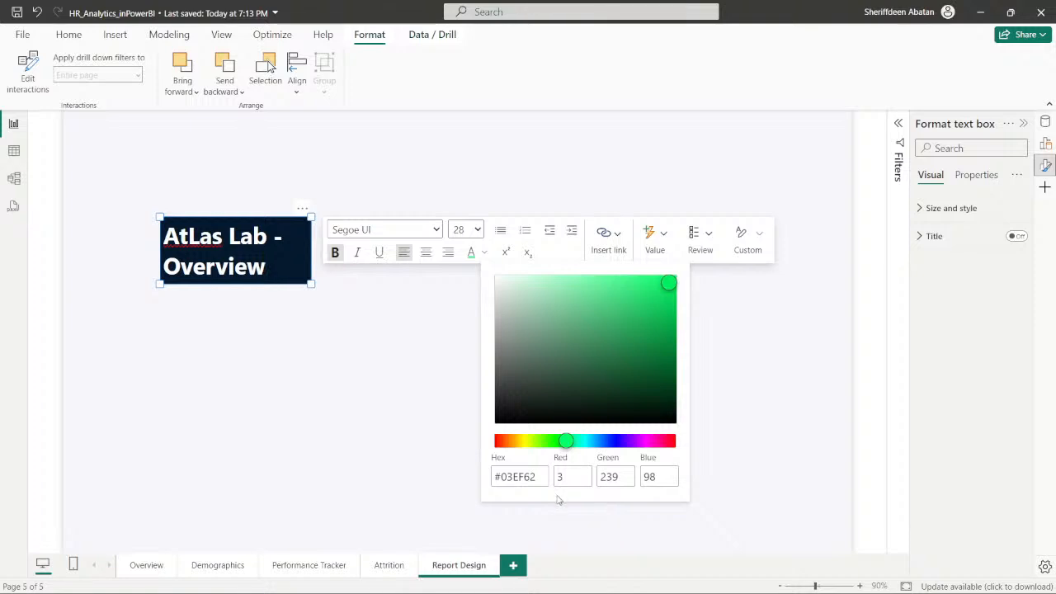
{"action": "left_click", "coordinate": [559, 500]}
{"action": "left_click", "coordinate": [311, 348]}
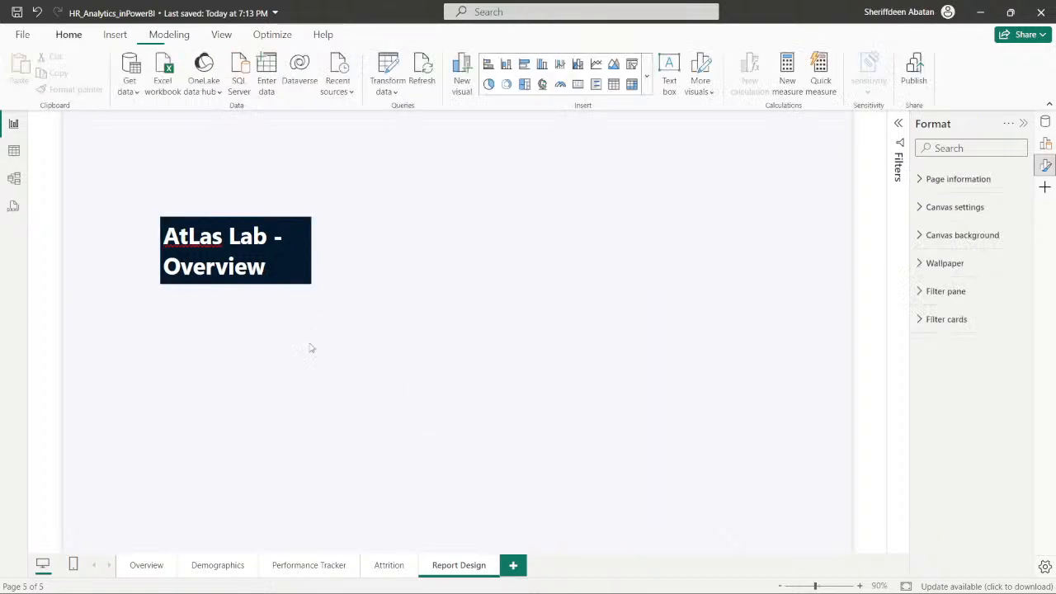
- Apply the custom green font color #03EF62 to the whole "AtLas Lab - Overview" title text
{"action": "left_click", "coordinate": [272, 266]}
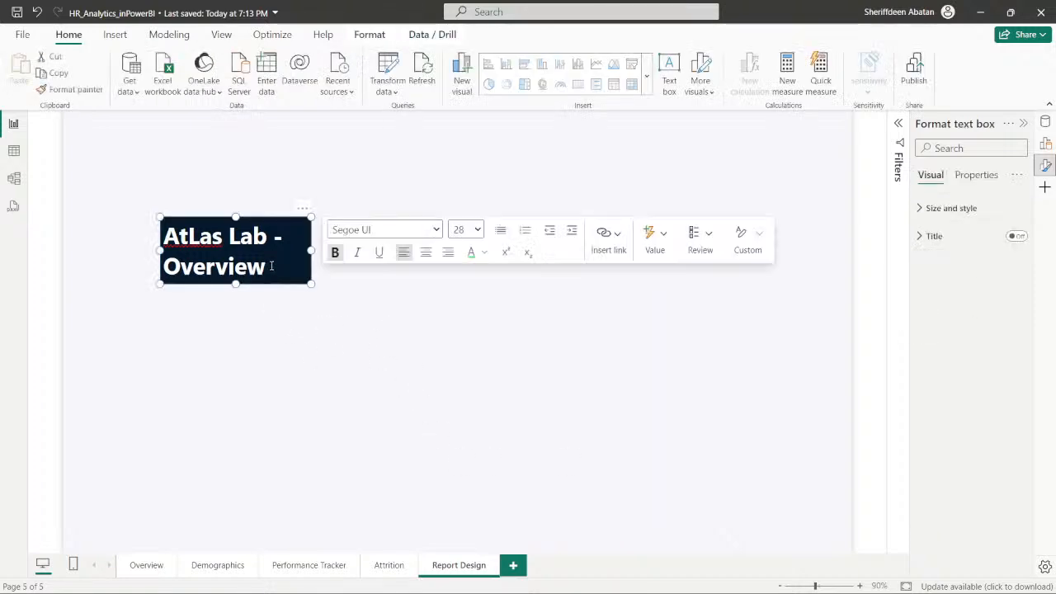
{"action": "left_click_drag", "start_coordinate": [270, 265], "coordinate": [168, 234]}
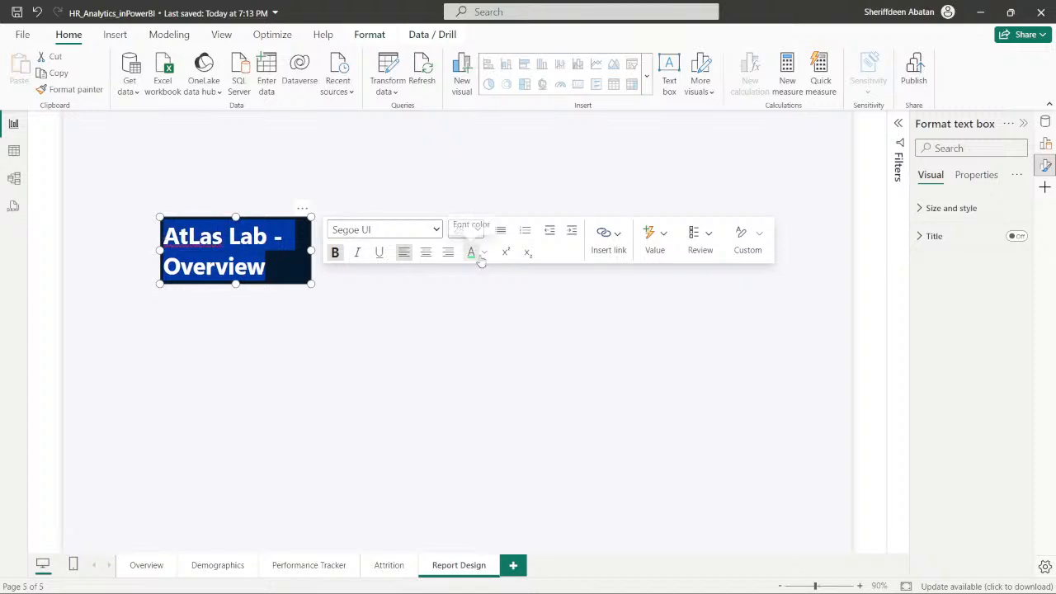
{"action": "left_click", "coordinate": [303, 327]}
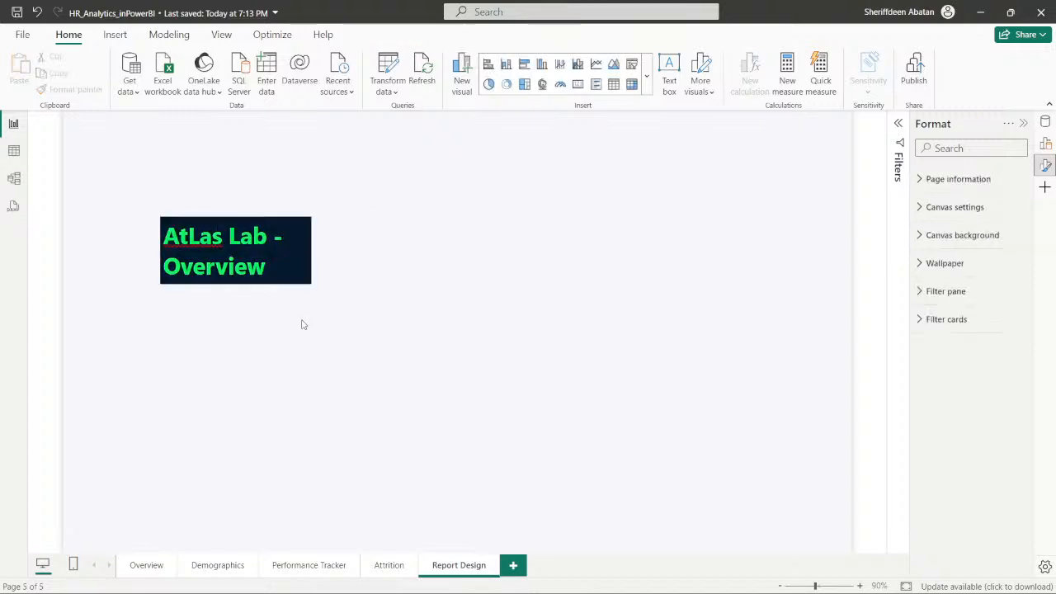
{"action": "left_click", "coordinate": [198, 240]}
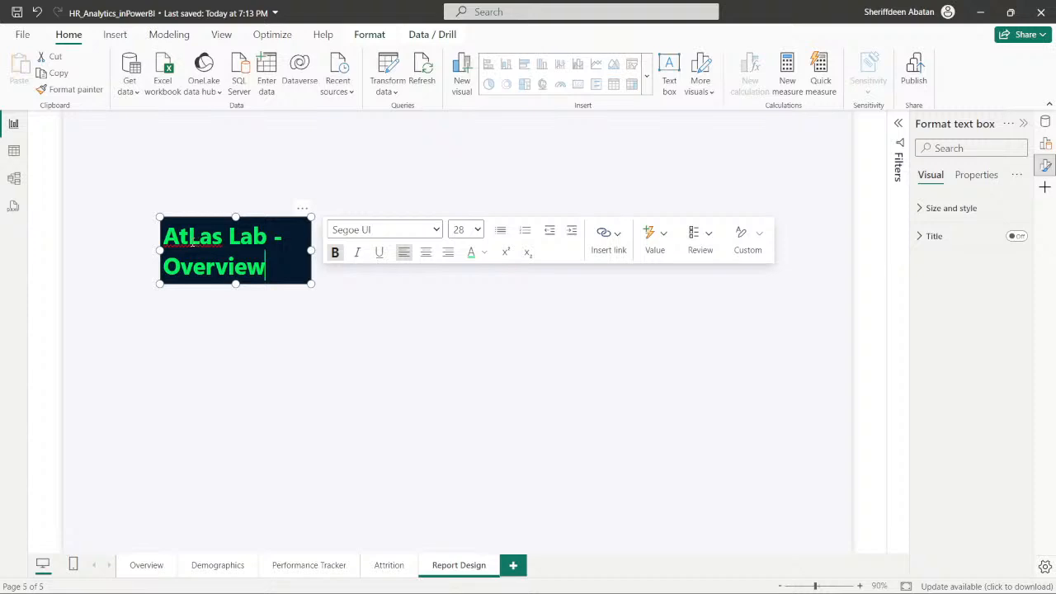
{"action": "right_click", "coordinate": [189, 239]}
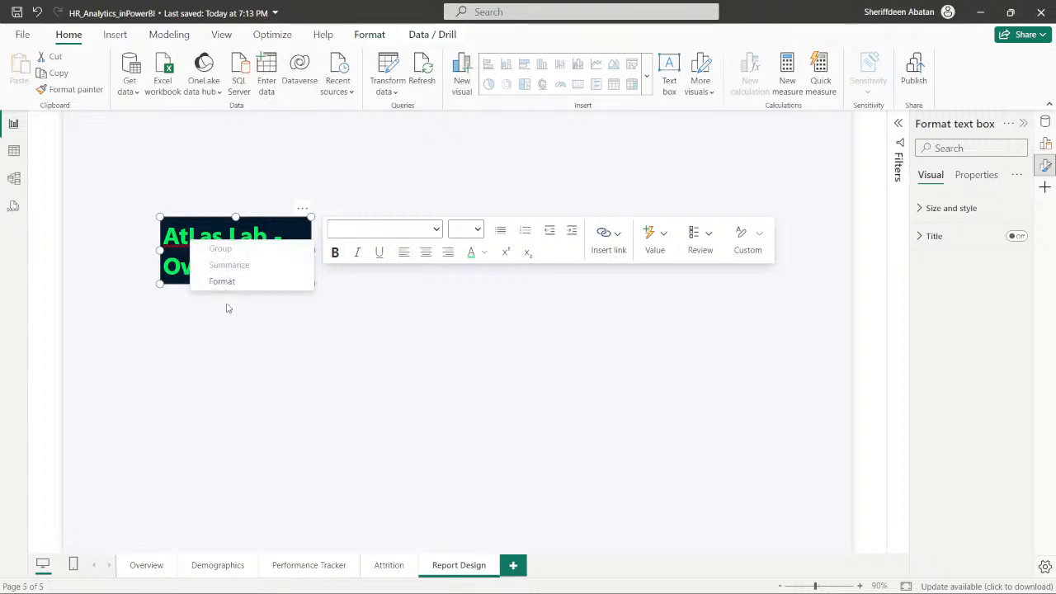
{"action": "left_click", "coordinate": [260, 319]}
- Replace the hyphen in the title with a colon so it reads "AtLas Lab: Overview", and narrow the text box slightly
{"action": "left_click", "coordinate": [272, 266]}
{"action": "mouse_move", "coordinate": [311, 284]}
{"action": "left_mouse_down"}
{"action": "mouse_move", "coordinate": [296, 282]}
{"action": "mouse_move", "coordinate": [300, 291]}
{"action": "left_mouse_up"}
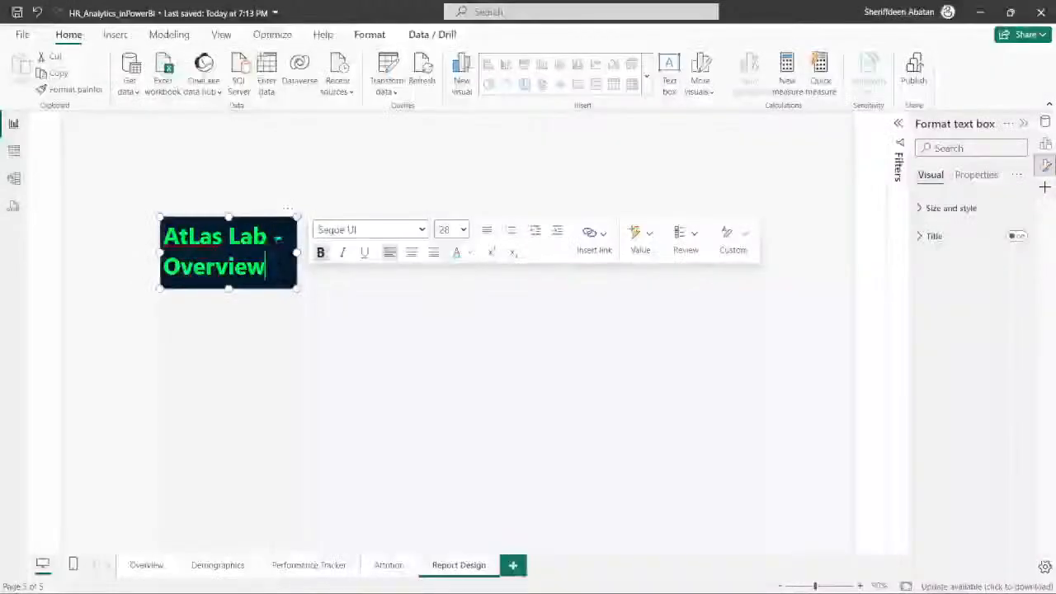
{"action": "left_click", "coordinate": [279, 230]}
{"action": "key", "text": "BackSpace"}
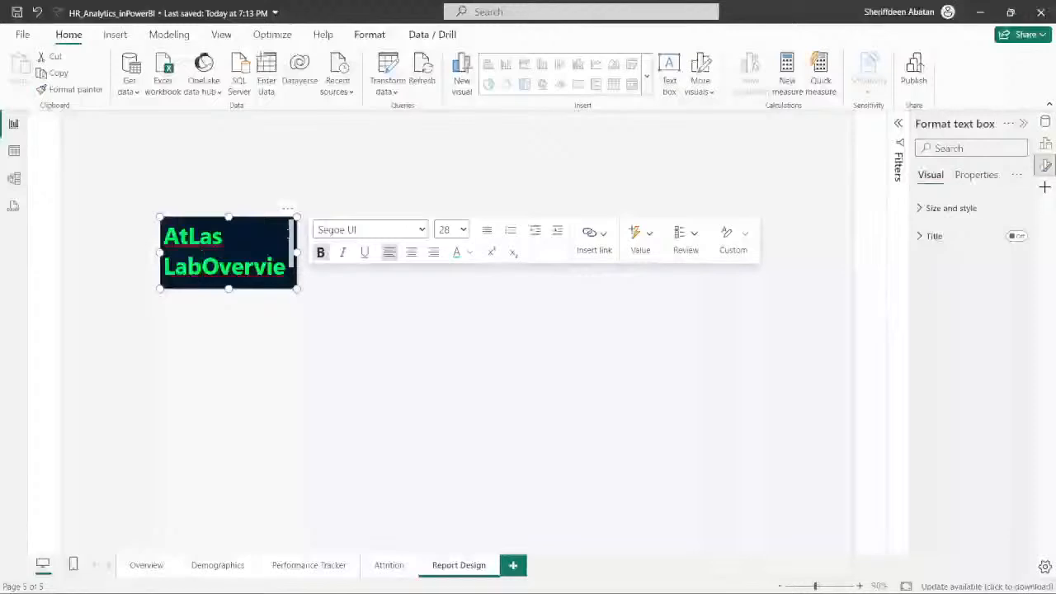
{"action": "type", "text": ":"}
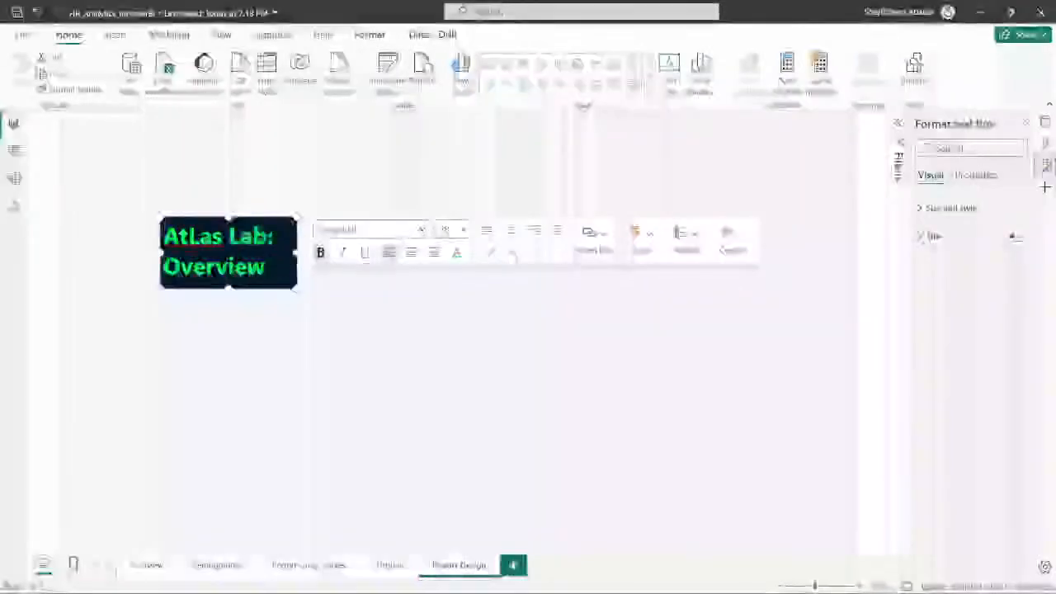
- Widen the text box until the title fits on one line, and reduce its height and spare width around the text
{"action": "left_click_drag", "start_coordinate": [297, 219], "coordinate": [430, 223]}
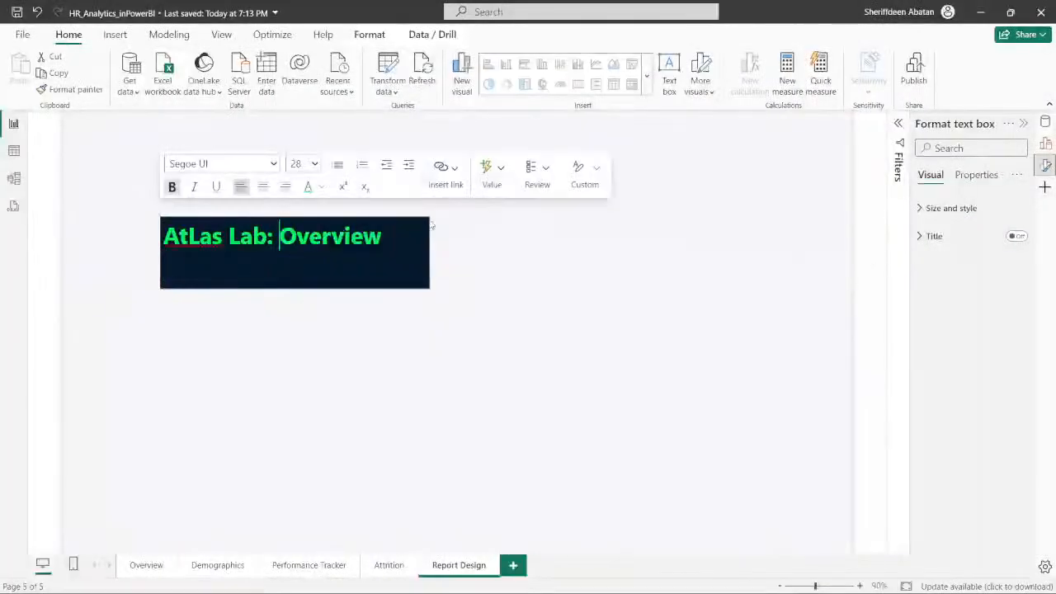
{"action": "left_click_drag", "start_coordinate": [293, 286], "coordinate": [290, 255]}
{"action": "left_click_drag", "start_coordinate": [428, 235], "coordinate": [391, 237]}
{"action": "left_click", "coordinate": [391, 259]}
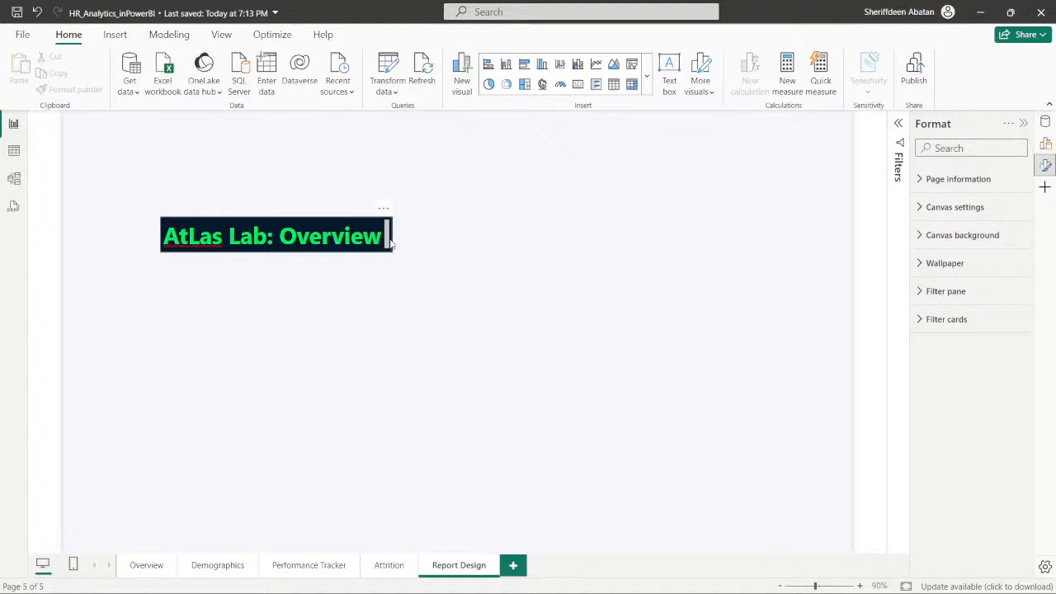
- Try removing the space after the colon and tightening the text box around the title
{"action": "left_click", "coordinate": [379, 239]}
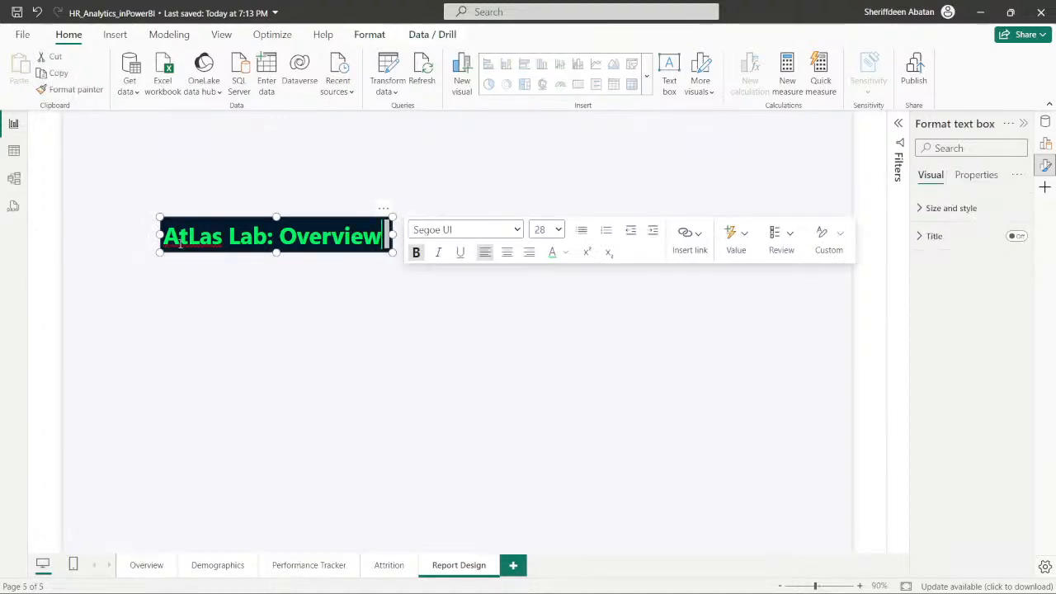
{"action": "key", "text": "BackSpace"}
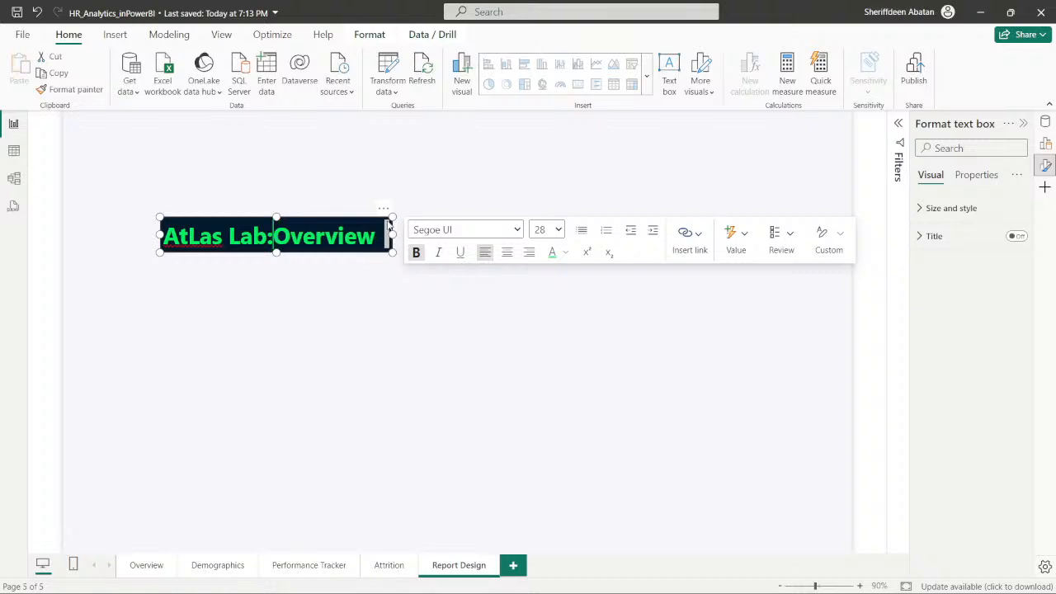
{"action": "mouse_move", "coordinate": [390, 255]}
{"action": "left_mouse_down"}
{"action": "mouse_move", "coordinate": [401, 262]}
{"action": "mouse_move", "coordinate": [382, 243]}
{"action": "left_mouse_up"}
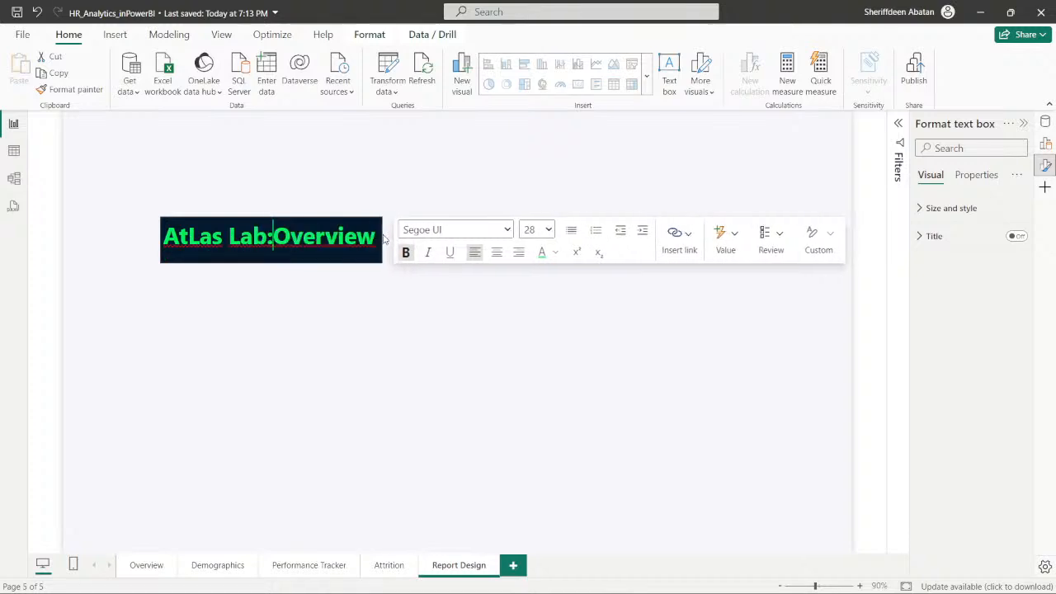
{"action": "left_click_drag", "start_coordinate": [271, 261], "coordinate": [276, 253]}
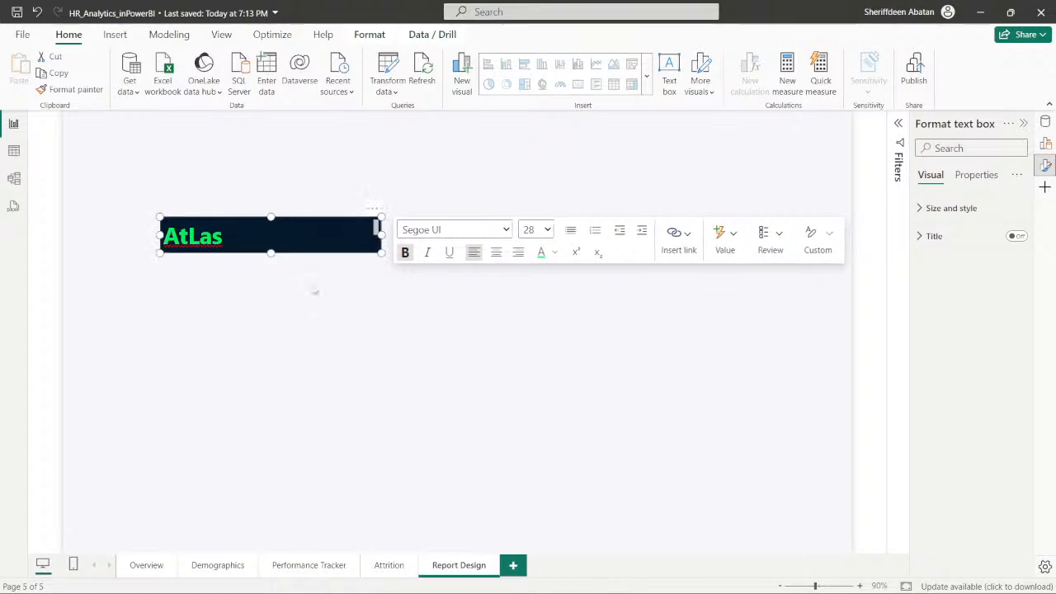
{"action": "left_click", "coordinate": [317, 293]}
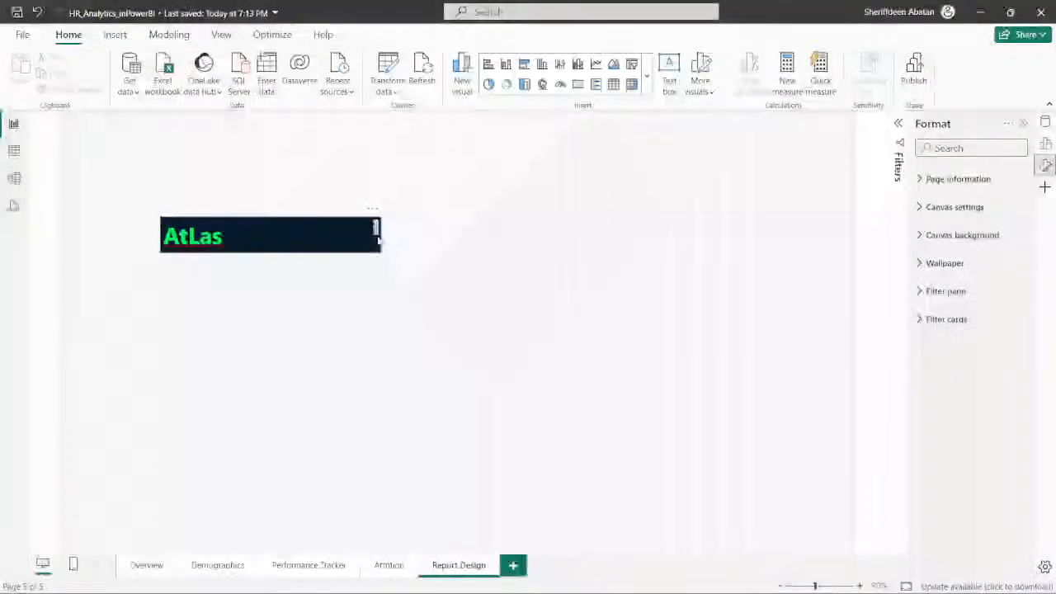
{"action": "mouse_move", "coordinate": [376, 230]}
{"action": "left_mouse_down"}
{"action": "mouse_move", "coordinate": [376, 239]}
{"action": "mouse_move", "coordinate": [388, 232]}
{"action": "left_mouse_up"}
{"action": "left_click", "coordinate": [363, 239]}
{"action": "left_click", "coordinate": [355, 274]}
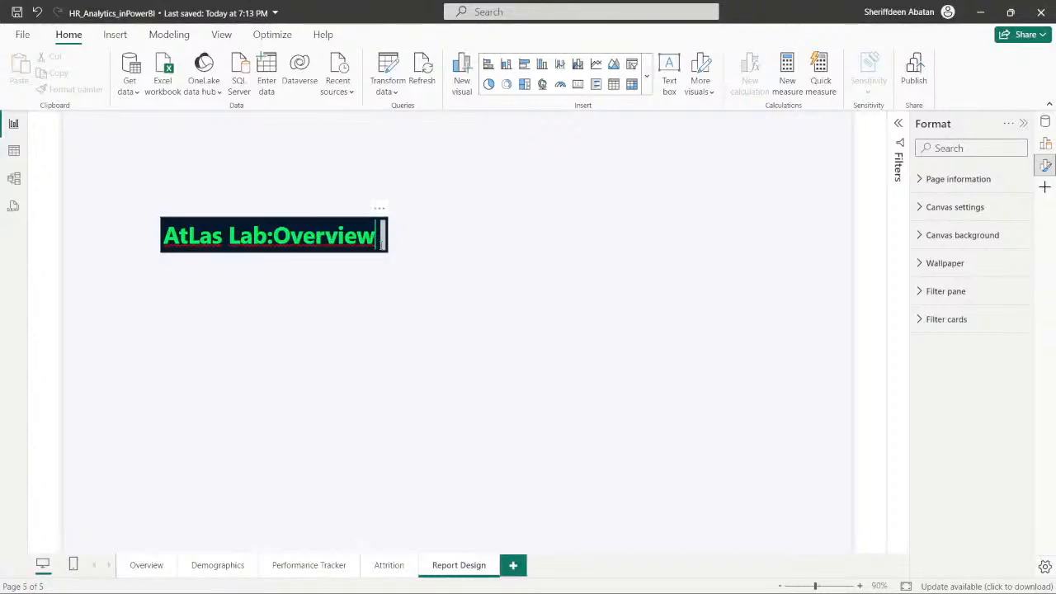
- Enlarge the text box slightly beyond the title and put a space back after the colon
{"action": "left_click", "coordinate": [381, 237]}
{"action": "left_click_drag", "start_coordinate": [386, 235], "coordinate": [405, 262]}
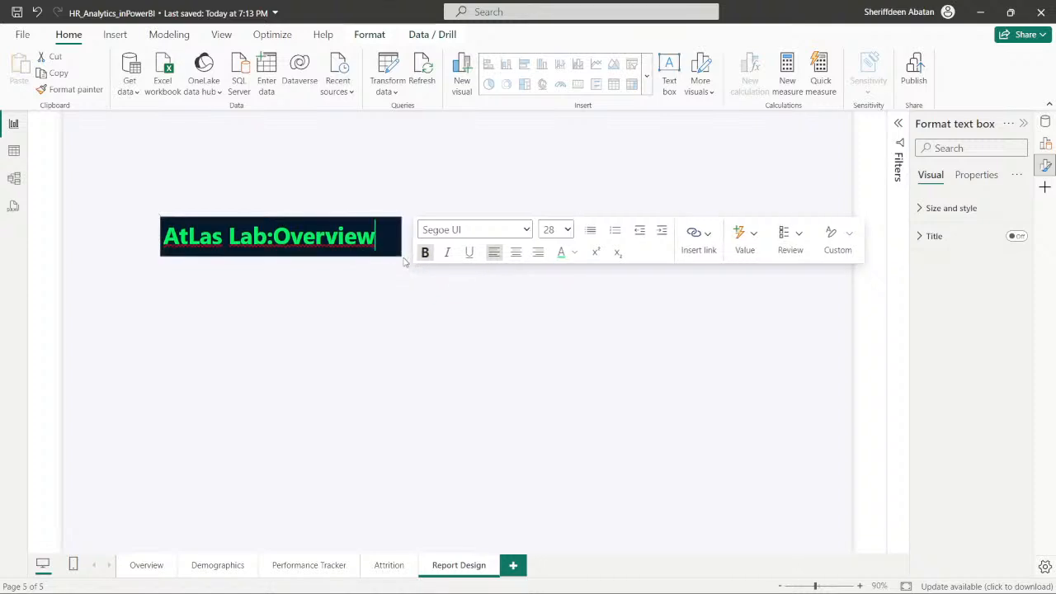
{"action": "left_click", "coordinate": [308, 325]}
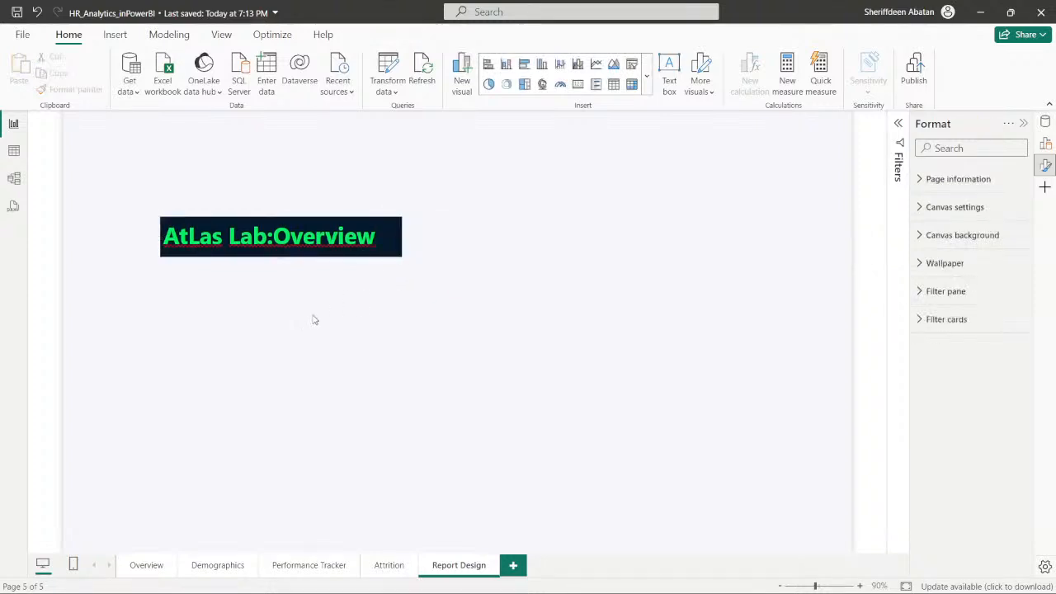
{"action": "left_click", "coordinate": [273, 238]}
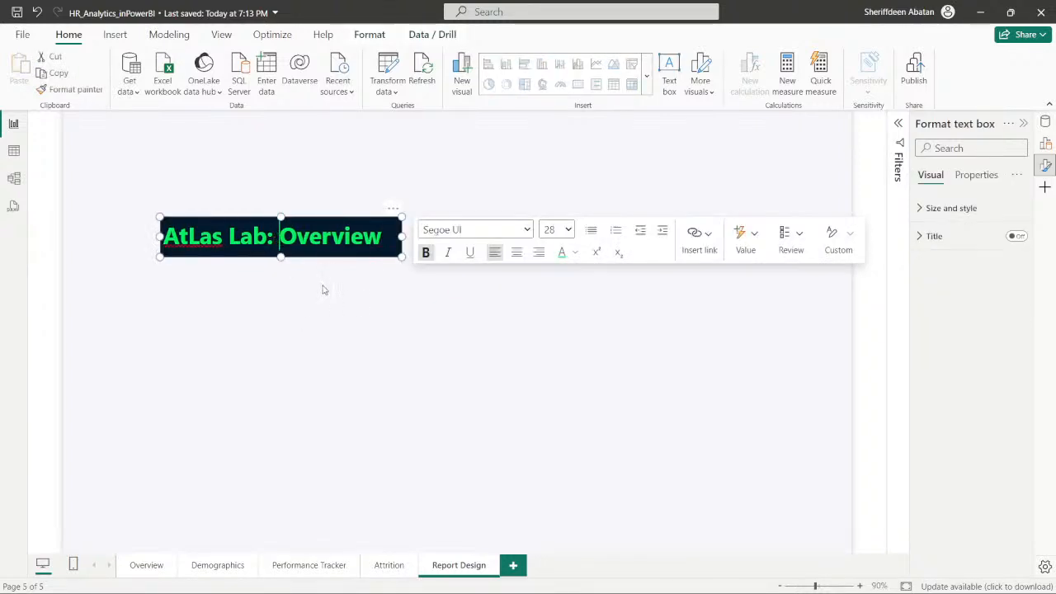
{"action": "left_click", "coordinate": [225, 330]}
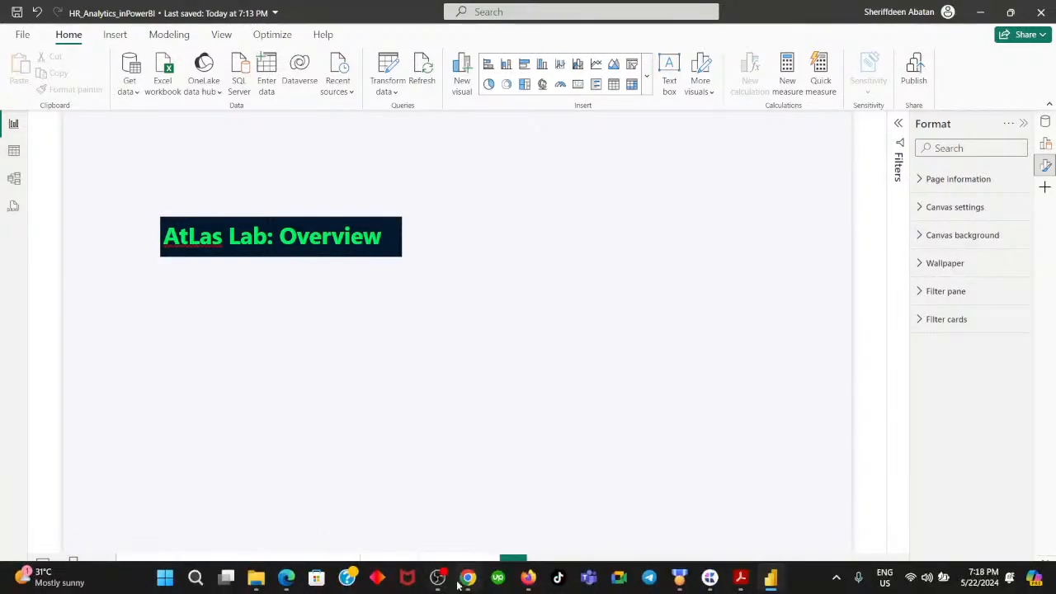
- Advance to instruction 3 in the browser's DataCamp exercise, read the Overview page layout requirements, and return to Power BI
{"action": "left_click", "coordinate": [468, 578]}
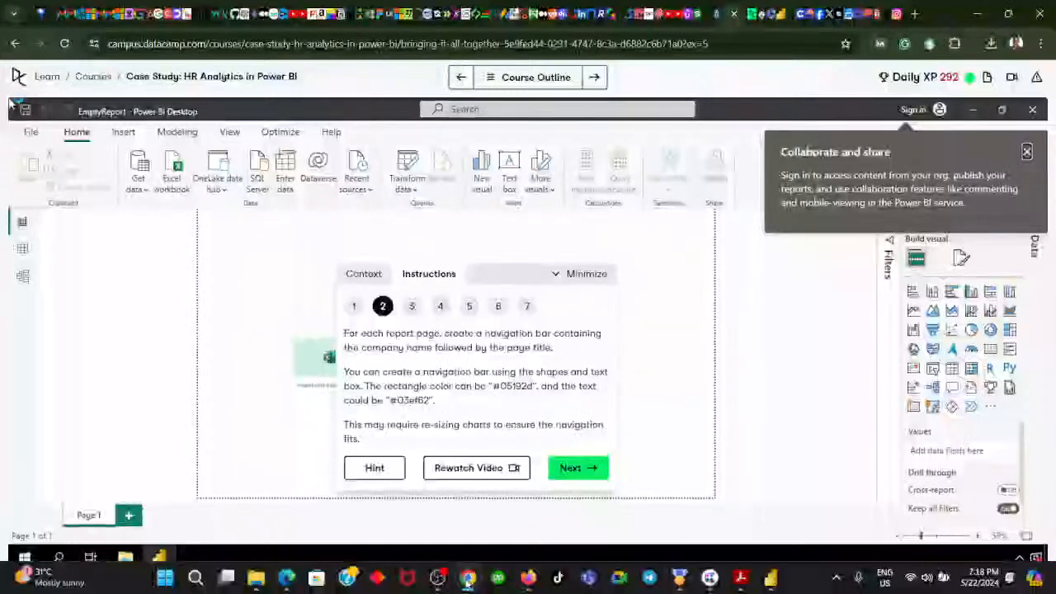
{"action": "left_click", "coordinate": [577, 468]}
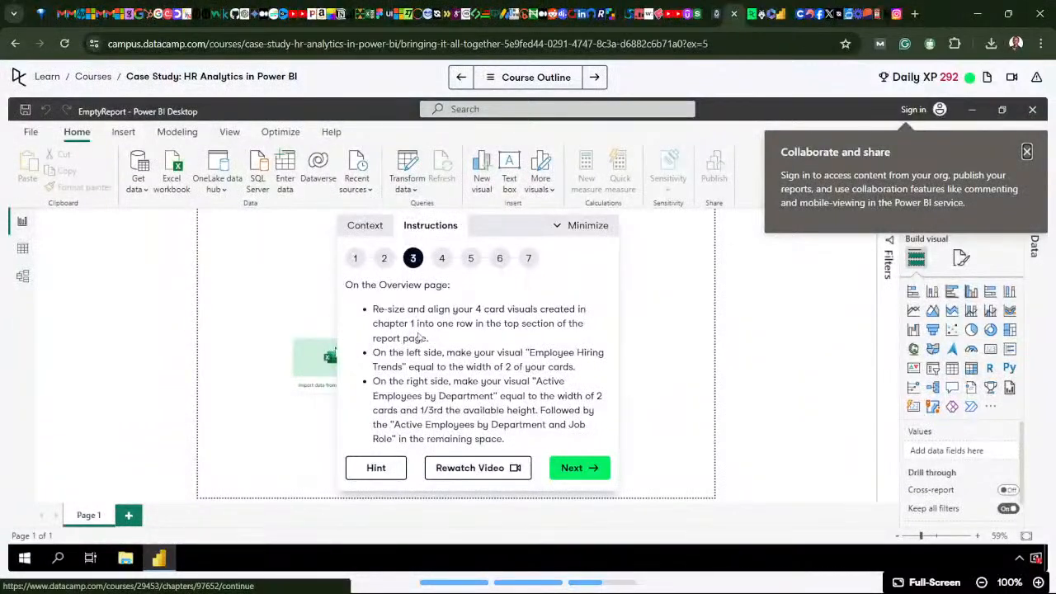
{"action": "mouse_move", "coordinate": [527, 589]}
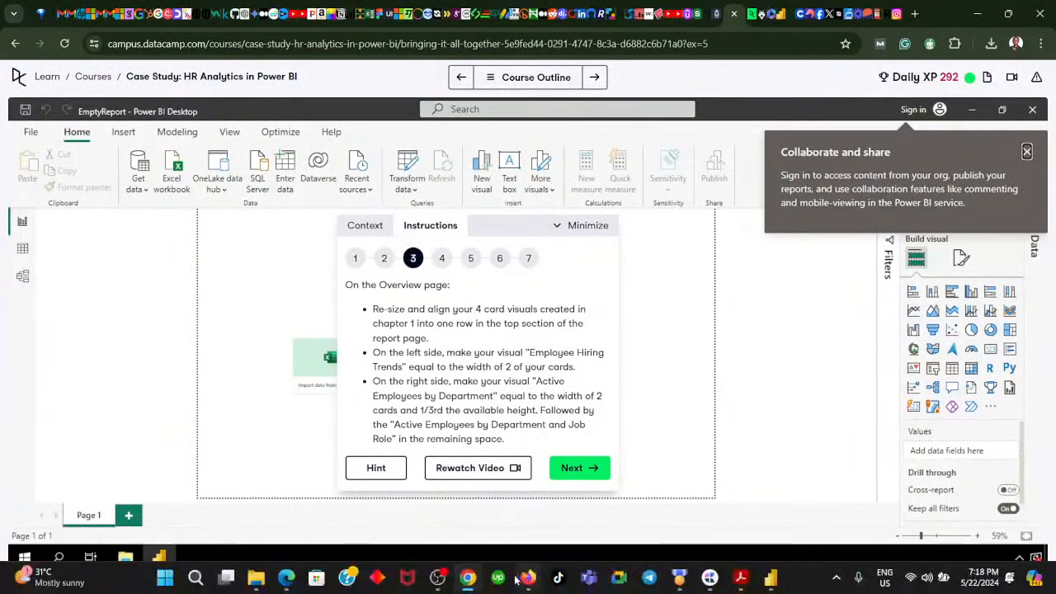
{"action": "left_click", "coordinate": [467, 580]}
- Copy the title text box from the Report Design page to the Overview page and place it in the page's upper-left corner
{"action": "left_click", "coordinate": [287, 221]}
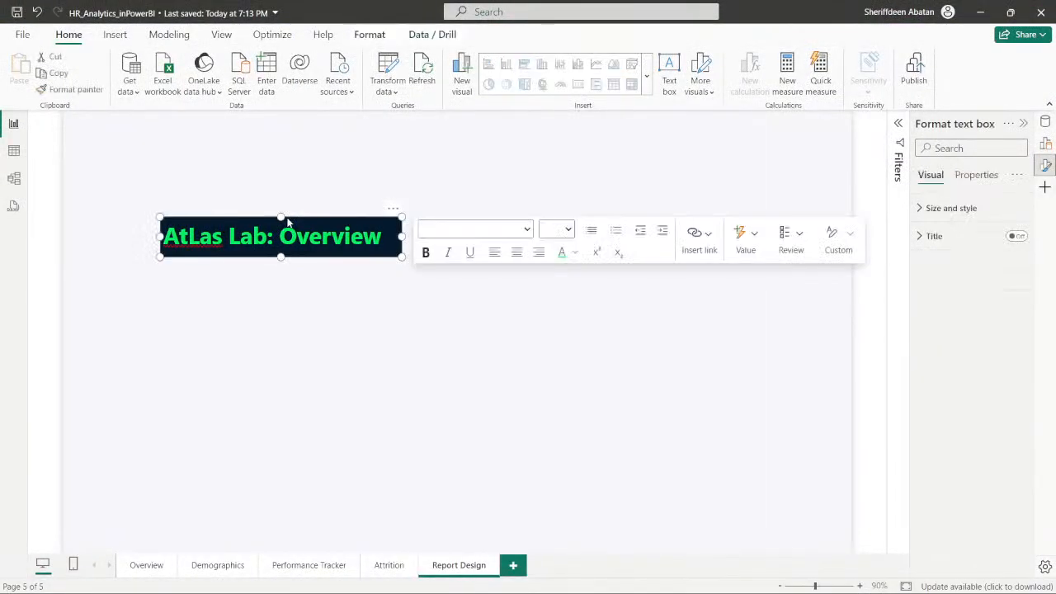
{"action": "key", "text": "ctrl+c"}
{"action": "left_click", "coordinate": [147, 568]}
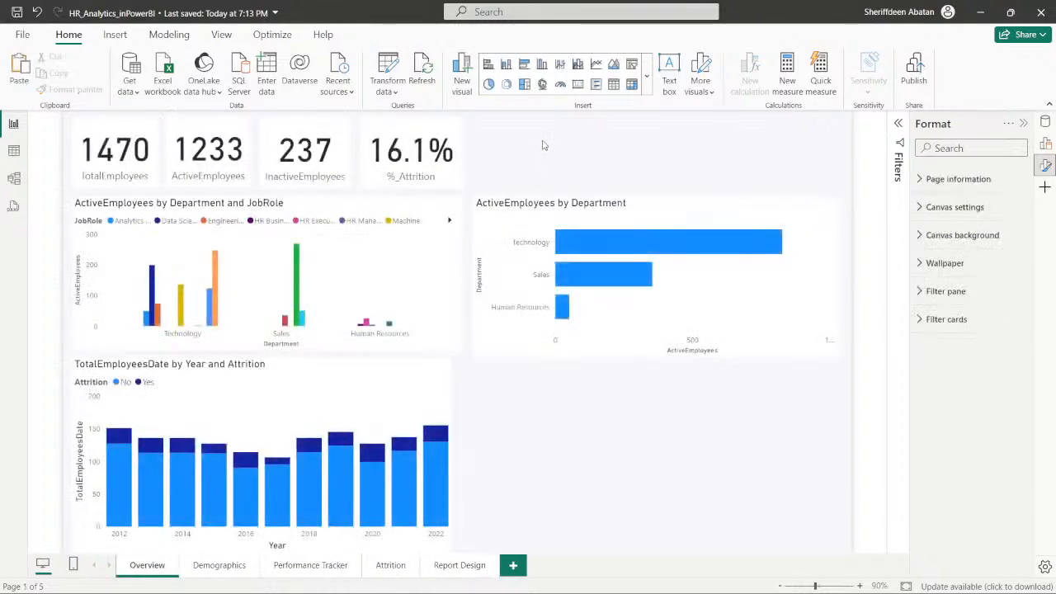
{"action": "key", "text": "ctrl+v"}
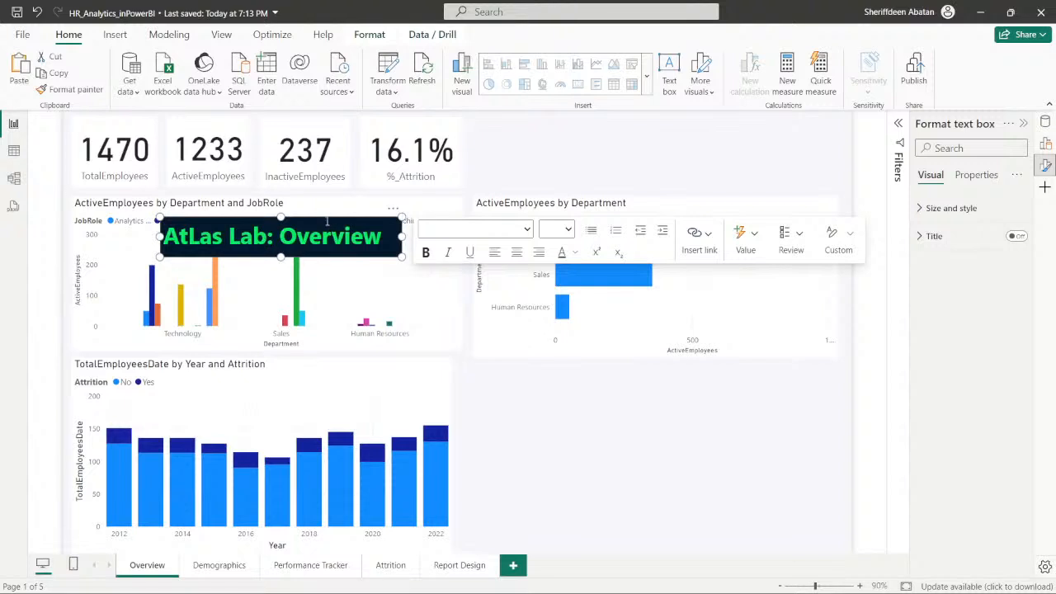
{"action": "left_click_drag", "start_coordinate": [325, 223], "coordinate": [235, 123]}
{"action": "left_click", "coordinate": [608, 441]}
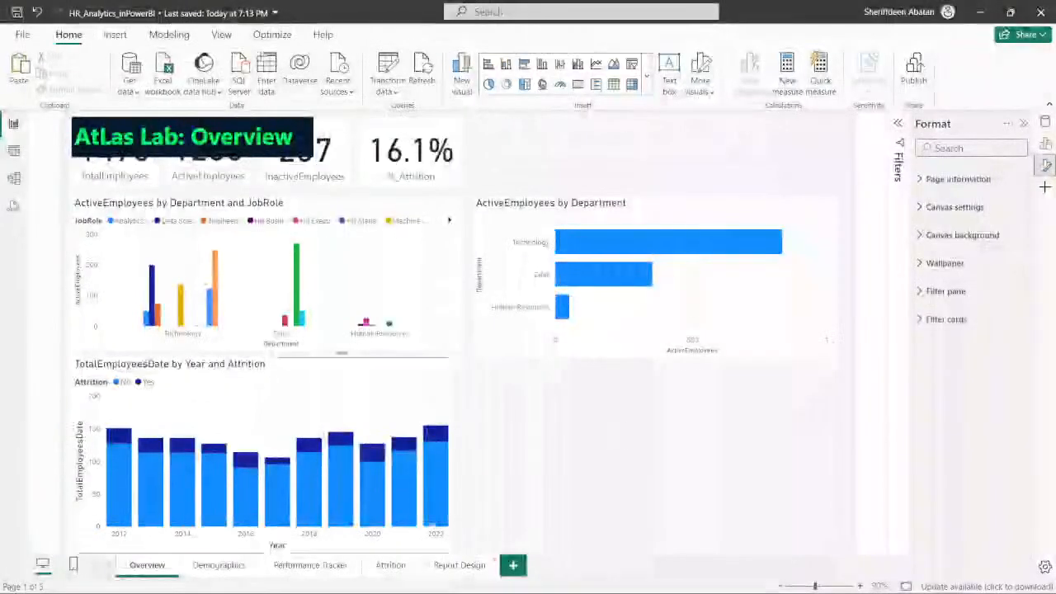
- Recheck the DataCamp instructions, and move the four Overview card visuals together to the right of the title box
{"action": "left_click", "coordinate": [468, 578]}
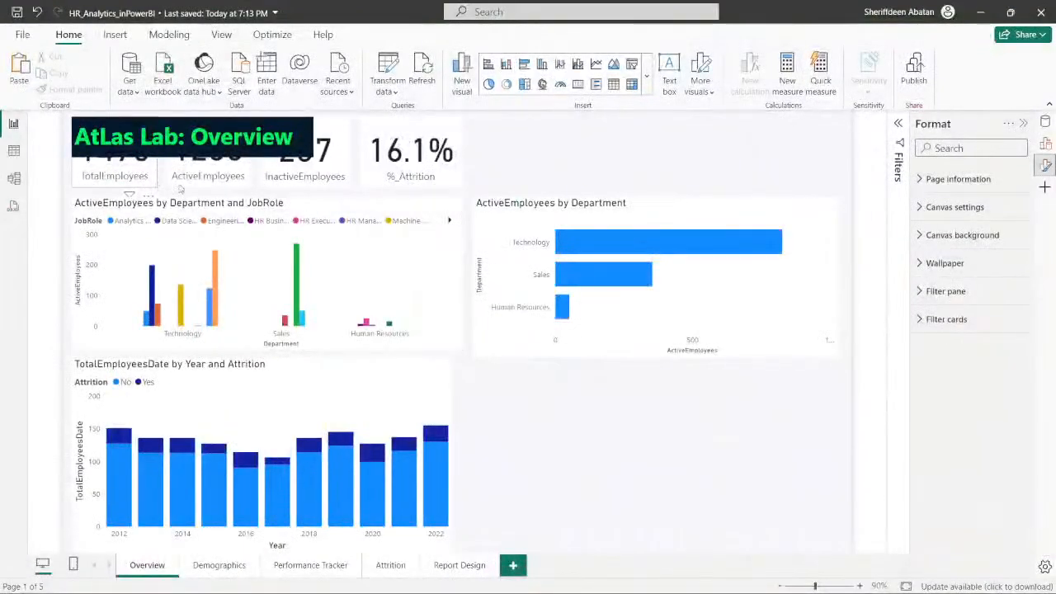
{"action": "left_click", "coordinate": [149, 184]}
{"action": "left_click", "coordinate": [182, 185], "text": "ctrl"}
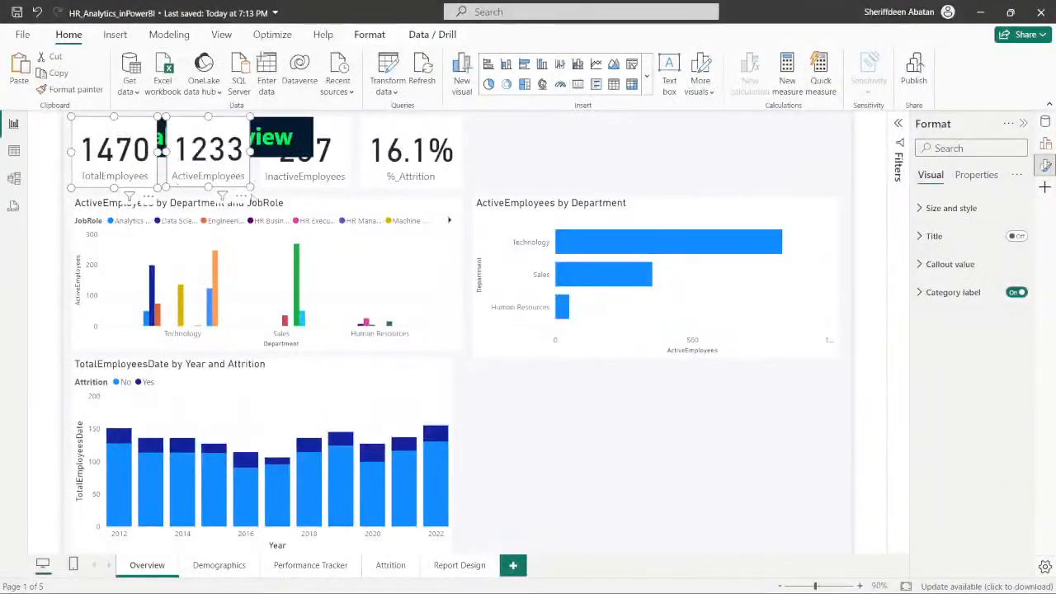
{"action": "left_click", "coordinate": [266, 186], "text": "ctrl"}
{"action": "left_click", "coordinate": [366, 186], "text": "ctrl"}
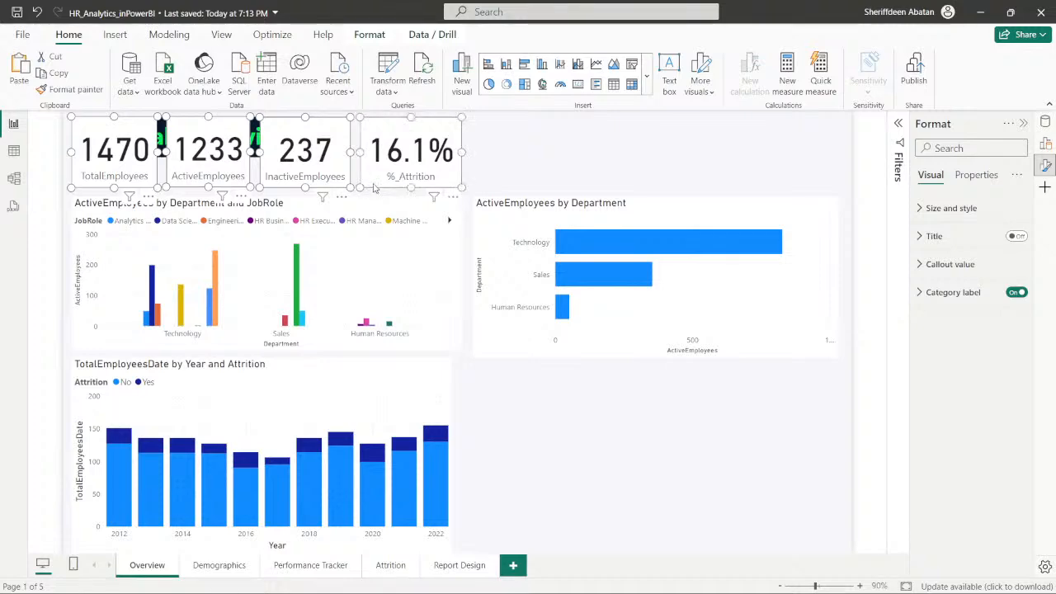
{"action": "left_click_drag", "start_coordinate": [366, 187], "coordinate": [641, 187]}
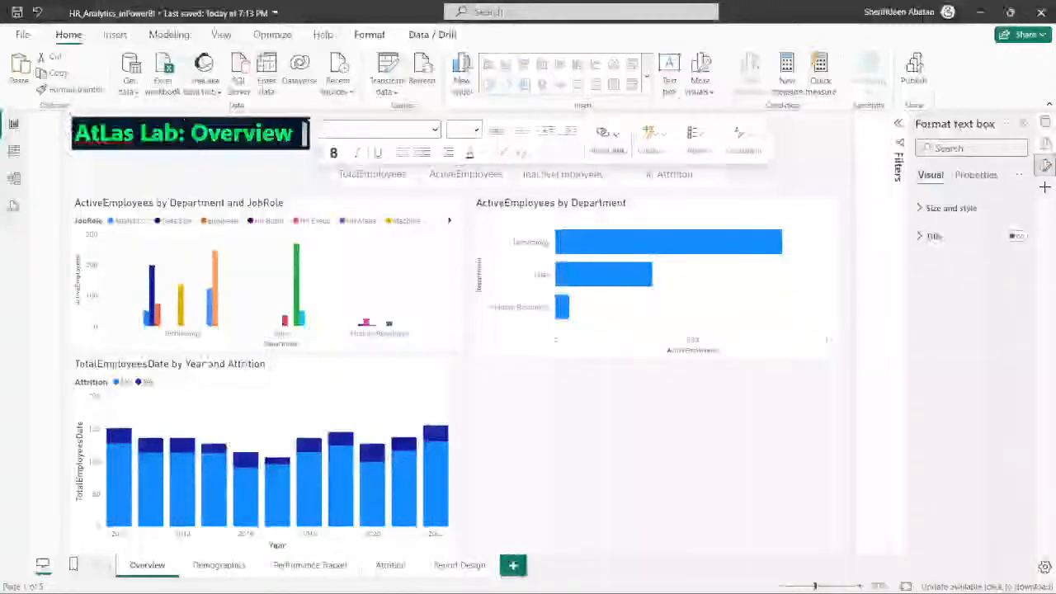
- Resize the Overview title box to fit its text, and slightly reduce the height of the % Attrition card
{"action": "left_click_drag", "start_coordinate": [311, 135], "coordinate": [304, 165]}
{"action": "left_click", "coordinate": [280, 180]}
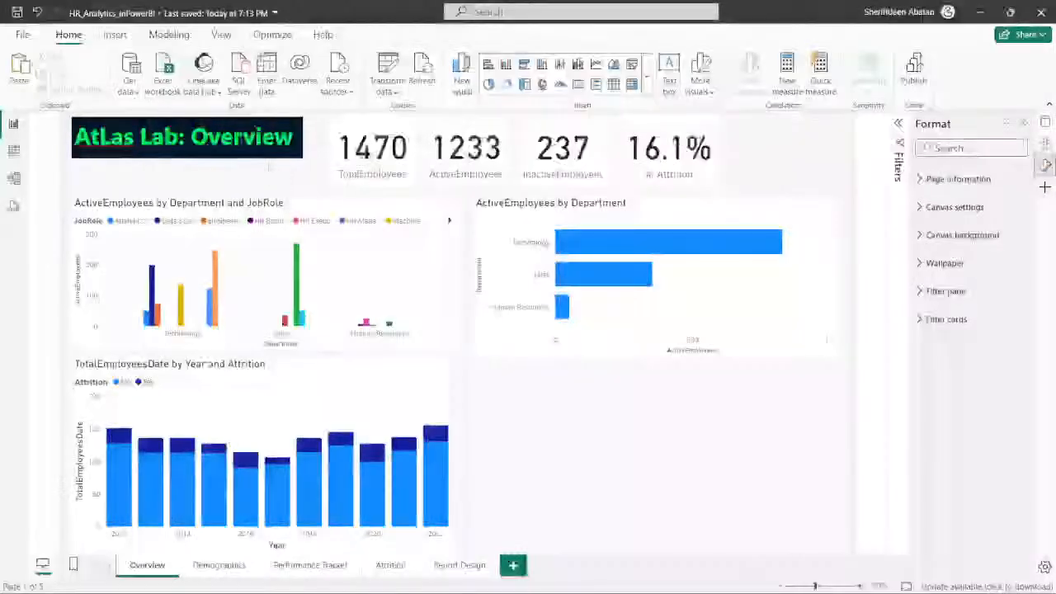
{"action": "left_click", "coordinate": [648, 175]}
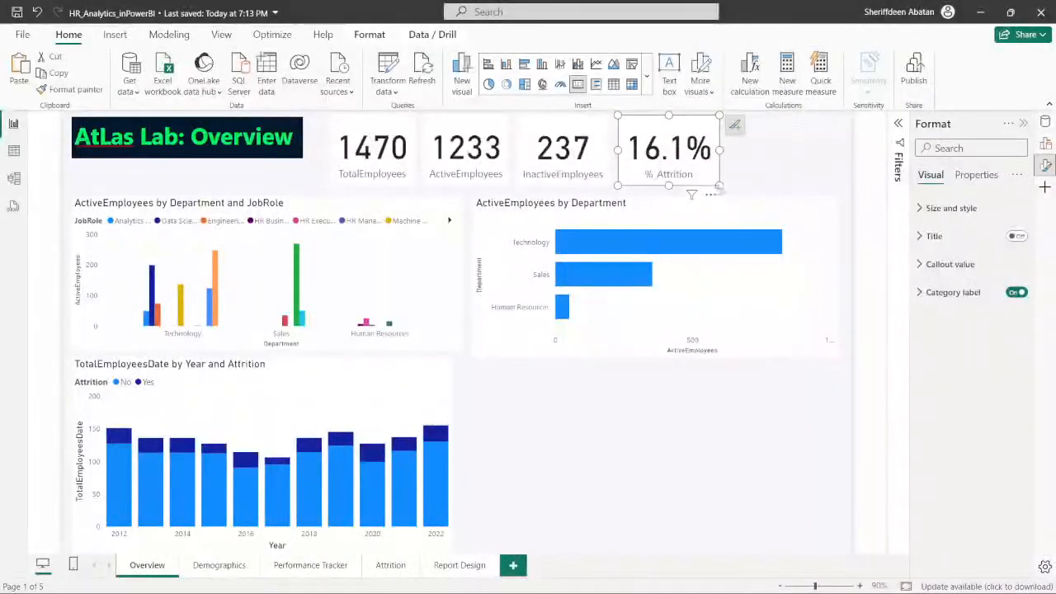
{"action": "mouse_move", "coordinate": [719, 185]}
{"action": "left_mouse_down"}
{"action": "mouse_move", "coordinate": [782, 180]}
{"action": "mouse_move", "coordinate": [720, 180]}
{"action": "left_mouse_up"}
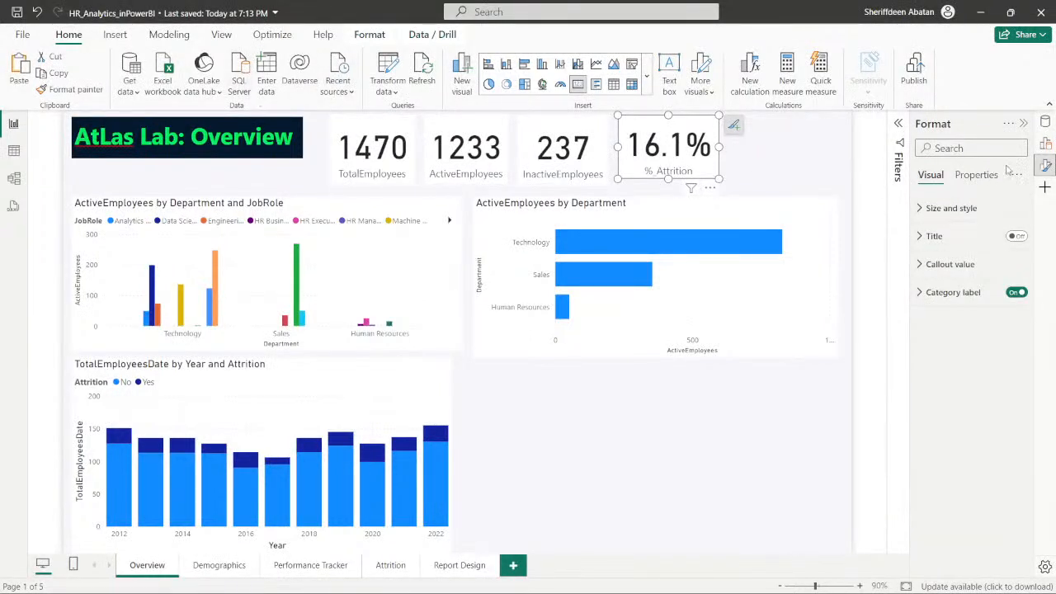
- Format the %_Attrition measure to show zero decimal places, and slightly widen its card on the Overview page
{"action": "left_click", "coordinate": [1045, 123]}
{"action": "left_click", "coordinate": [963, 175]}
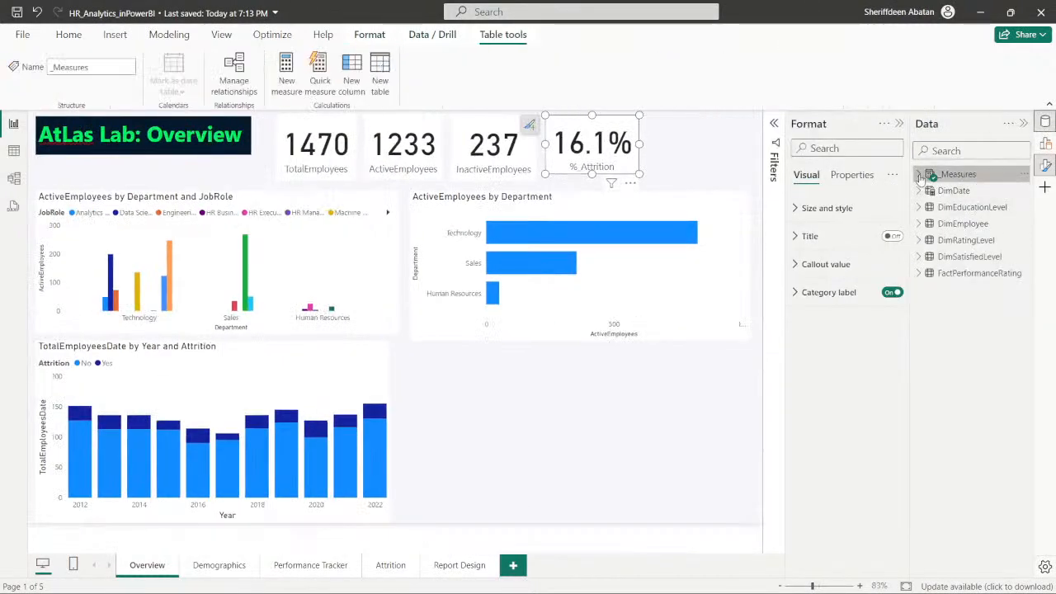
{"action": "left_click", "coordinate": [981, 207]}
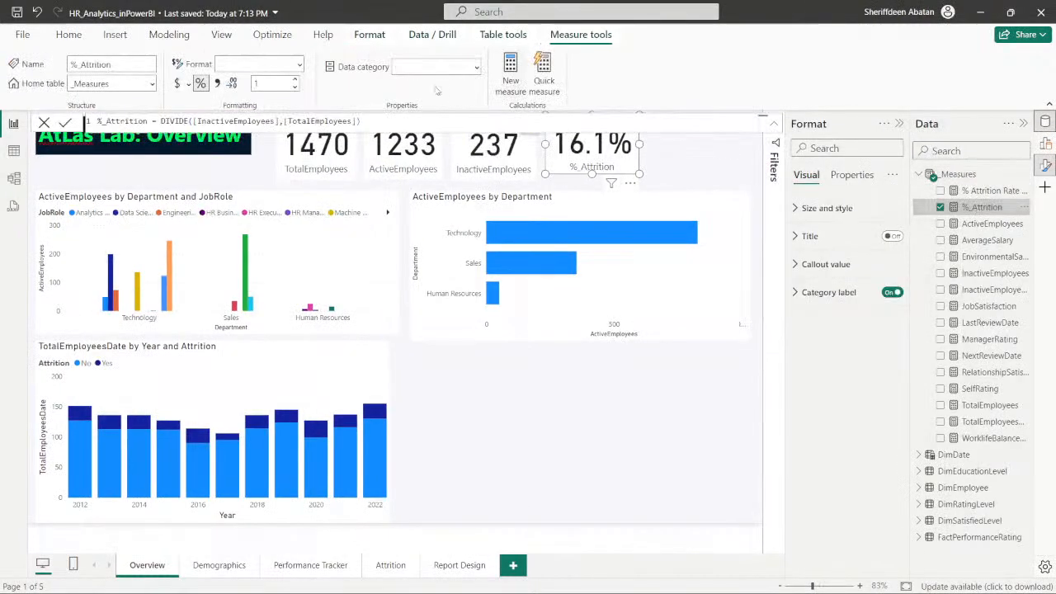
{"action": "left_click", "coordinate": [294, 87]}
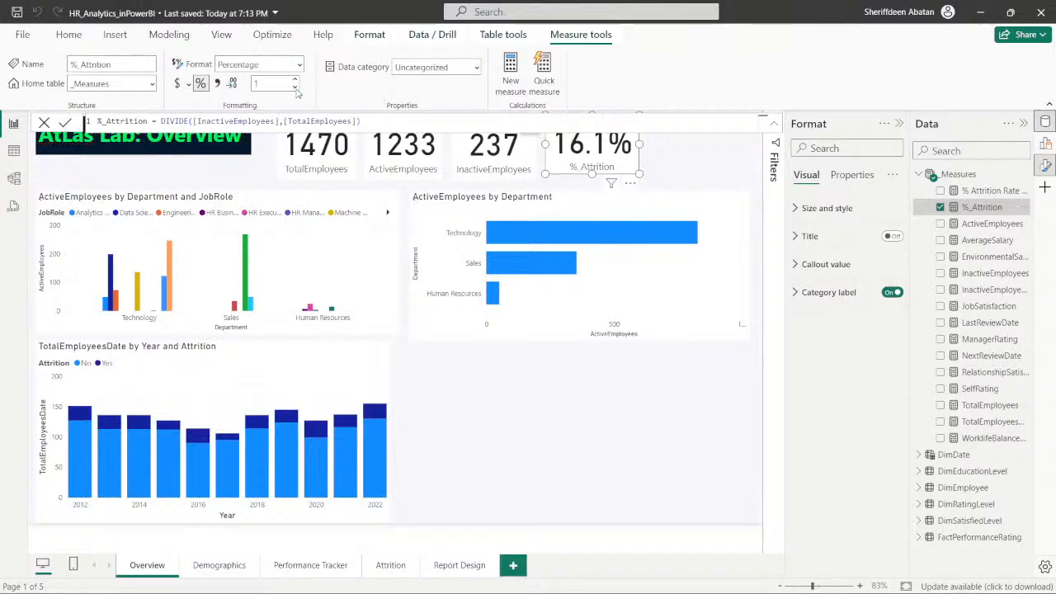
{"action": "left_click", "coordinate": [603, 384]}
{"action": "left_click", "coordinate": [919, 175]}
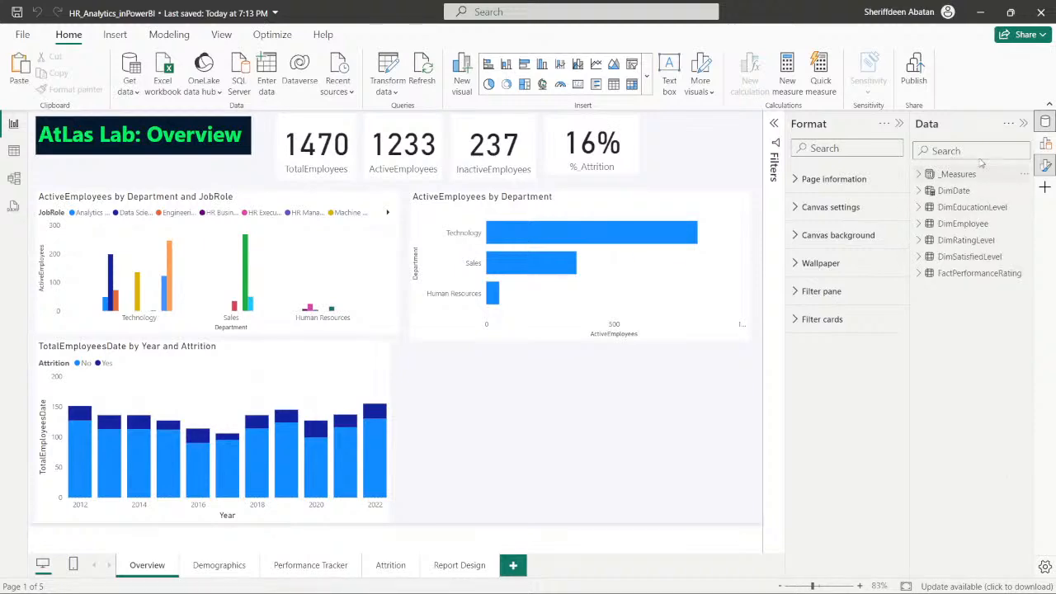
{"action": "left_click", "coordinate": [1023, 123]}
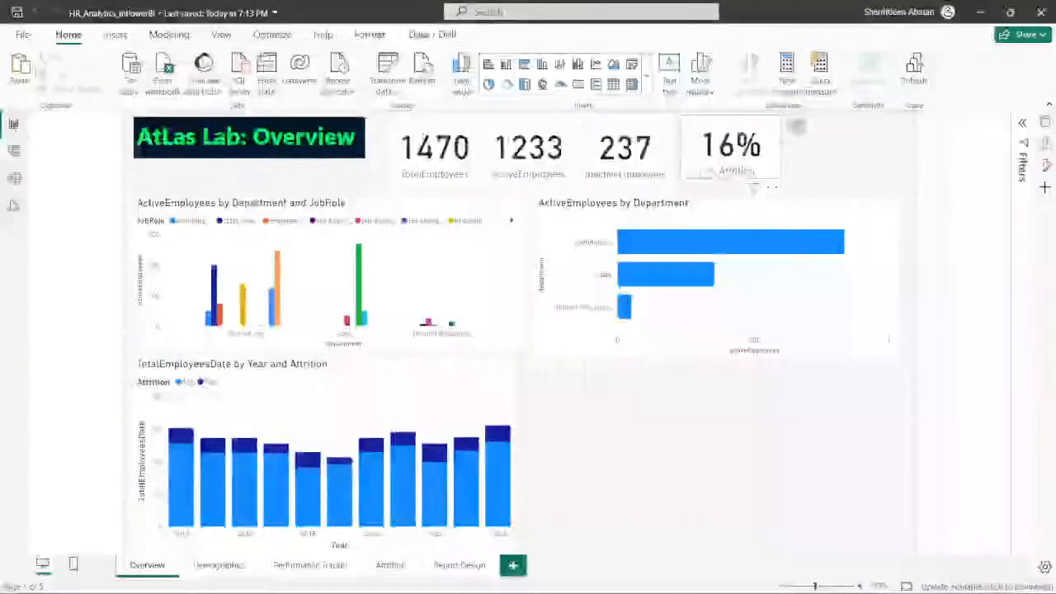
{"action": "left_click_drag", "start_coordinate": [781, 180], "coordinate": [796, 181]}
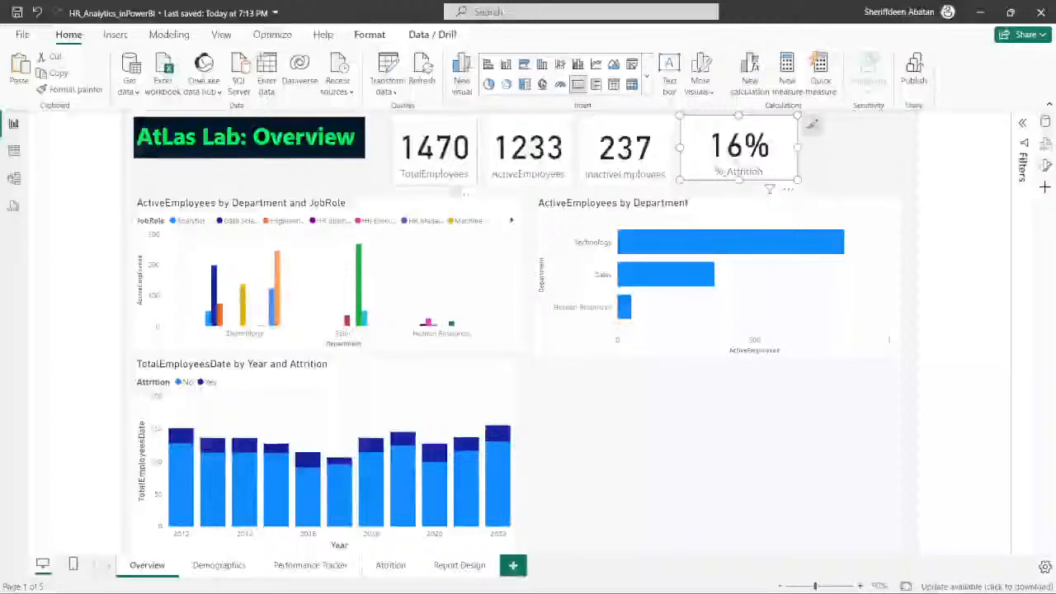
- Turn off the category label on the total employees card
{"action": "left_click", "coordinate": [468, 180]}
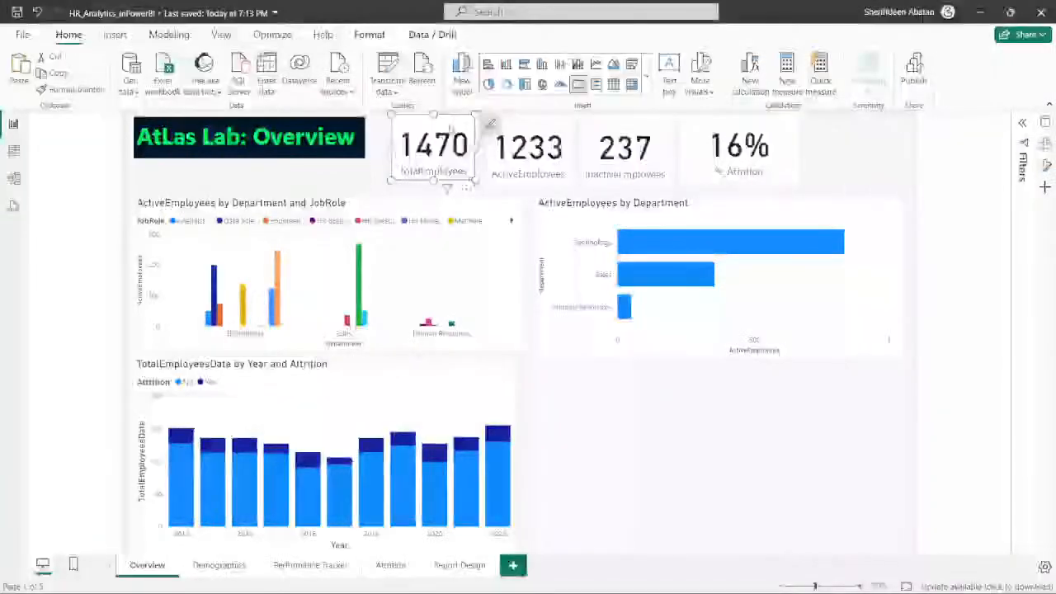
{"action": "left_click", "coordinate": [1046, 144]}
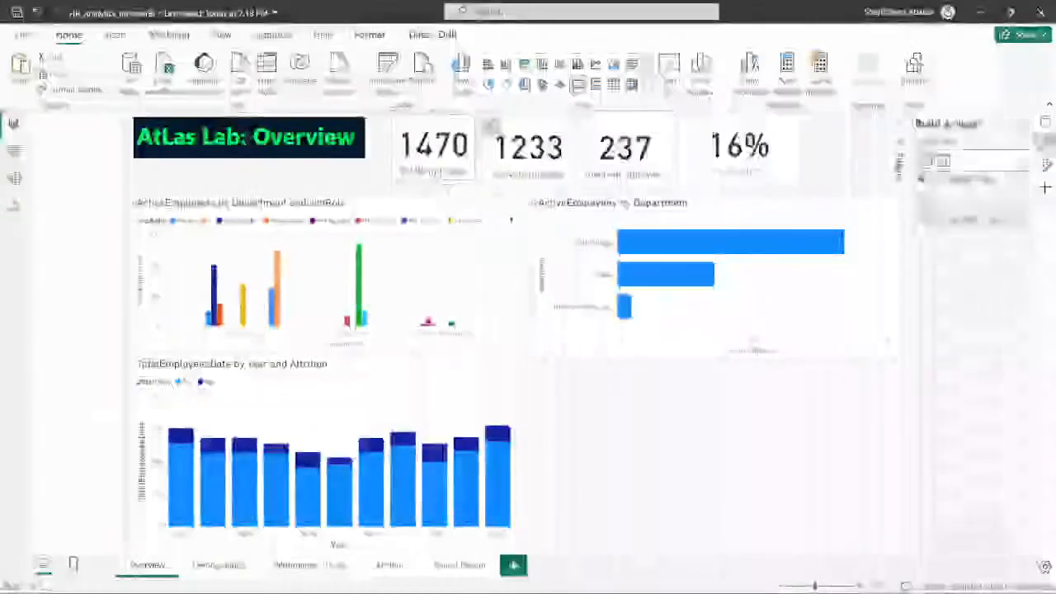
{"action": "left_click", "coordinate": [1046, 144]}
{"action": "left_click", "coordinate": [1047, 167]}
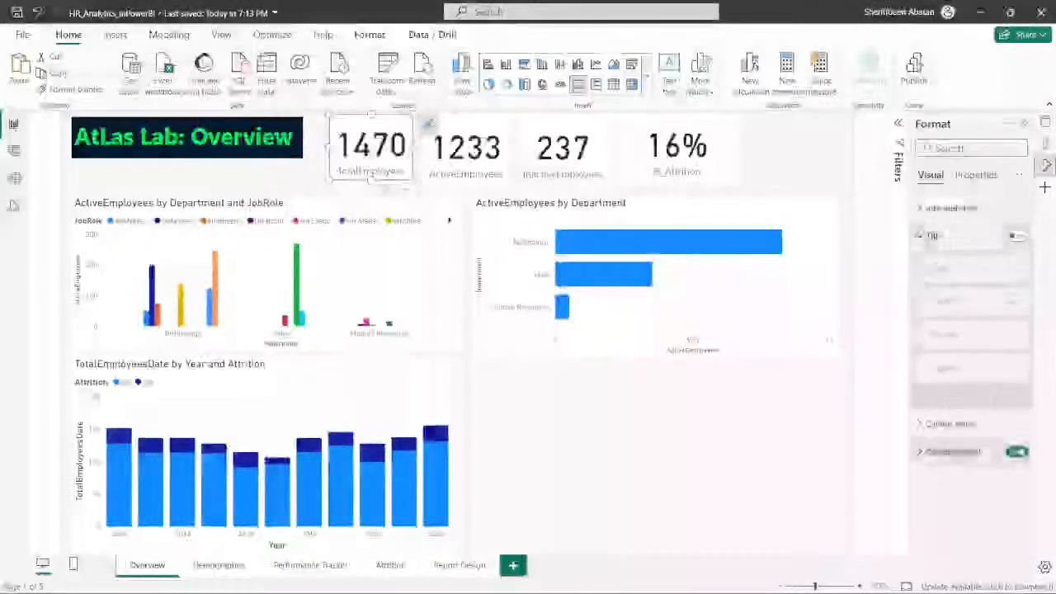
{"action": "left_click", "coordinate": [1014, 452]}
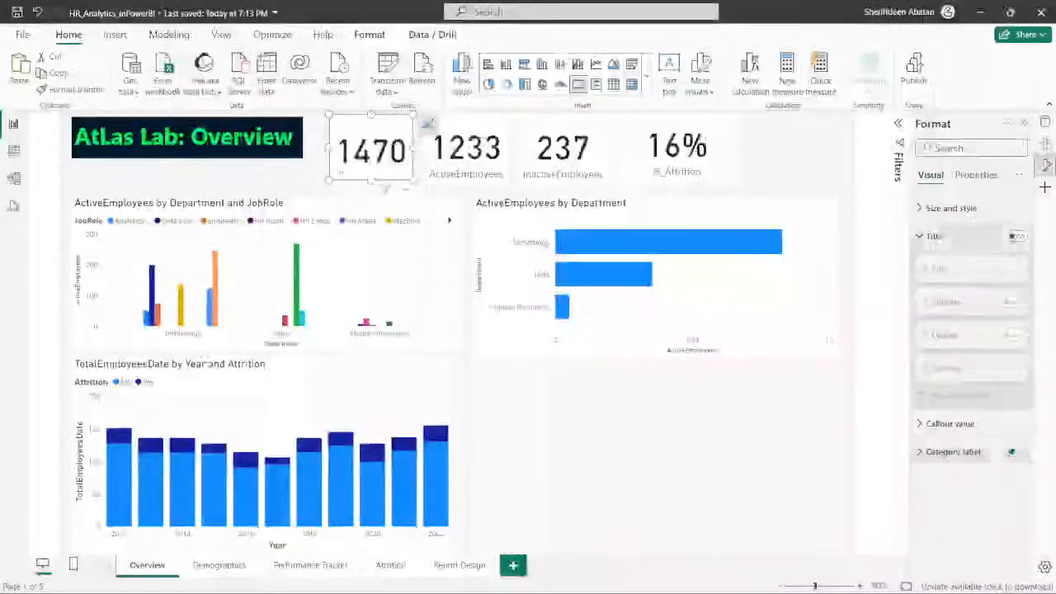
- Add the bold, centred title "Total Employees" to the total employees card and reduce the card's height to fit
{"action": "left_click", "coordinate": [1017, 236]}
{"action": "left_click", "coordinate": [938, 302]}
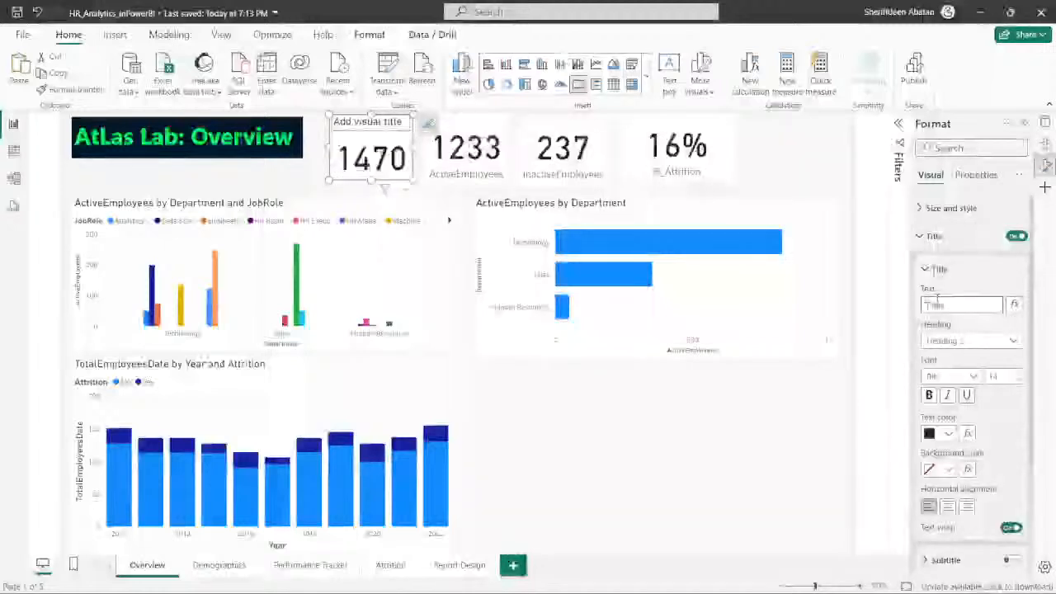
{"action": "type", "text": "Total Em"}
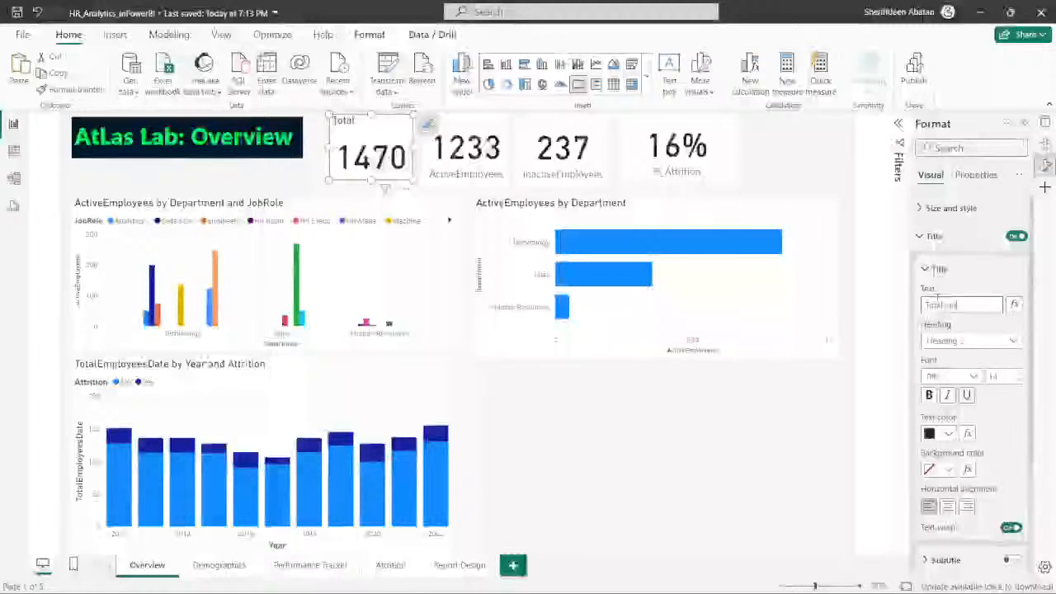
{"action": "type", "text": "ploy"}
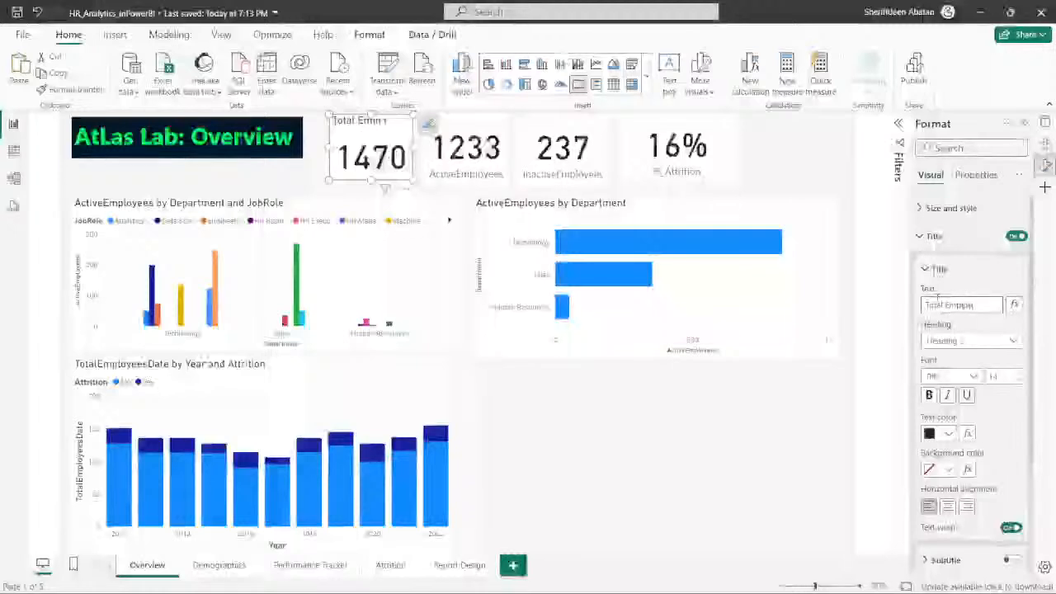
{"action": "type", "text": "ees"}
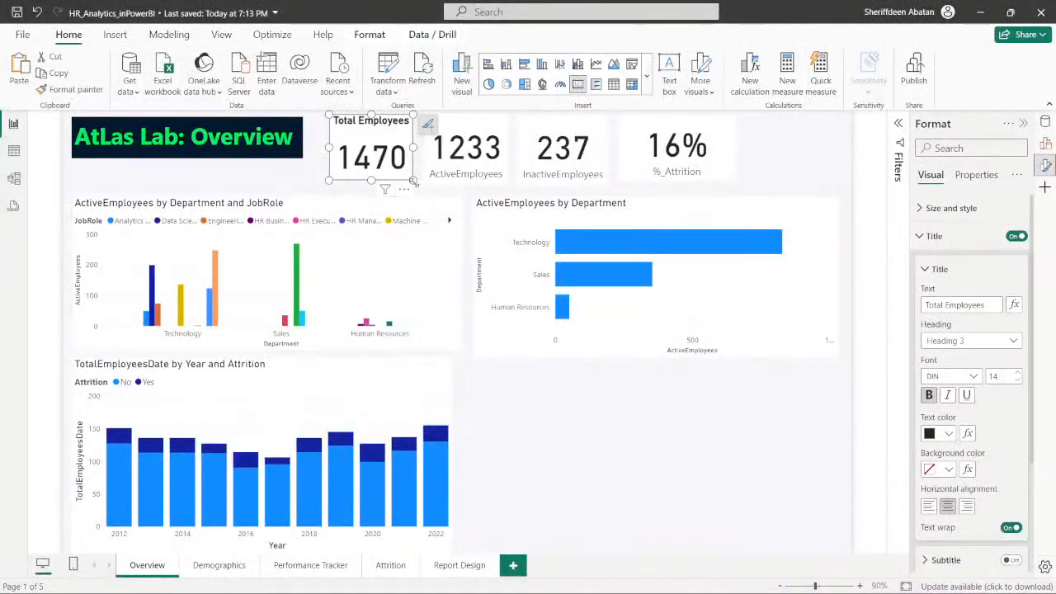
{"action": "left_click_drag", "start_coordinate": [410, 178], "coordinate": [417, 168]}
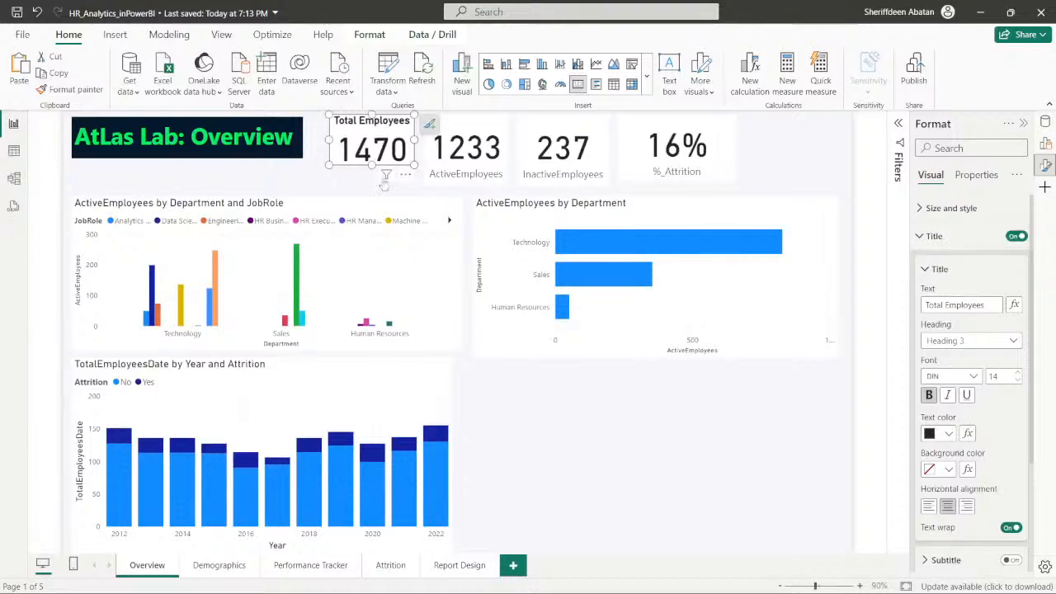
{"action": "left_click", "coordinate": [289, 191]}
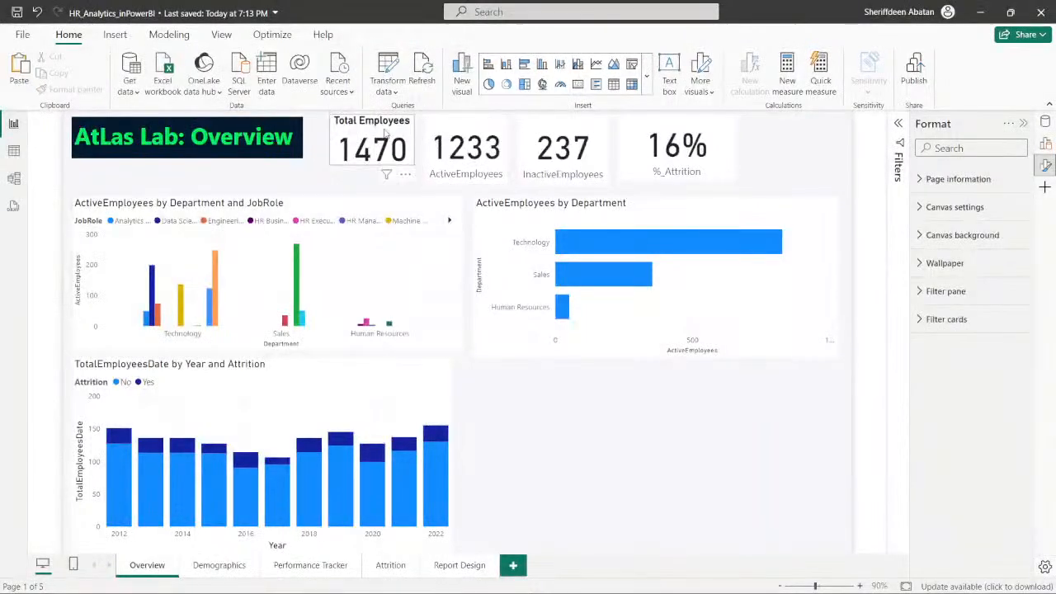
- Replace the active employees card's category label with the title "Active Employees"
{"action": "left_click", "coordinate": [445, 178]}
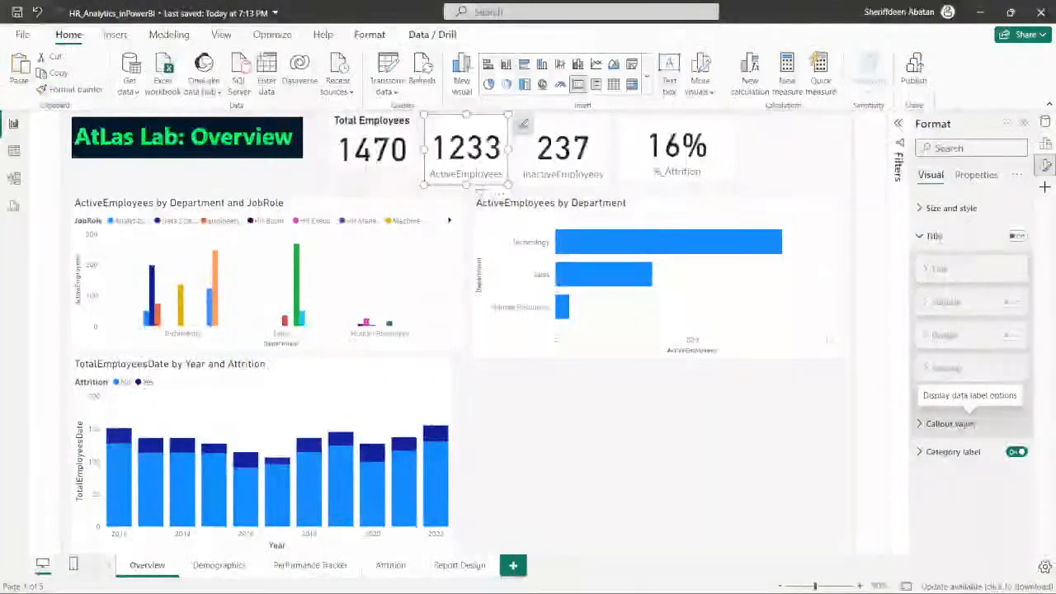
{"action": "left_click", "coordinate": [1016, 451]}
{"action": "left_click", "coordinate": [1017, 237]}
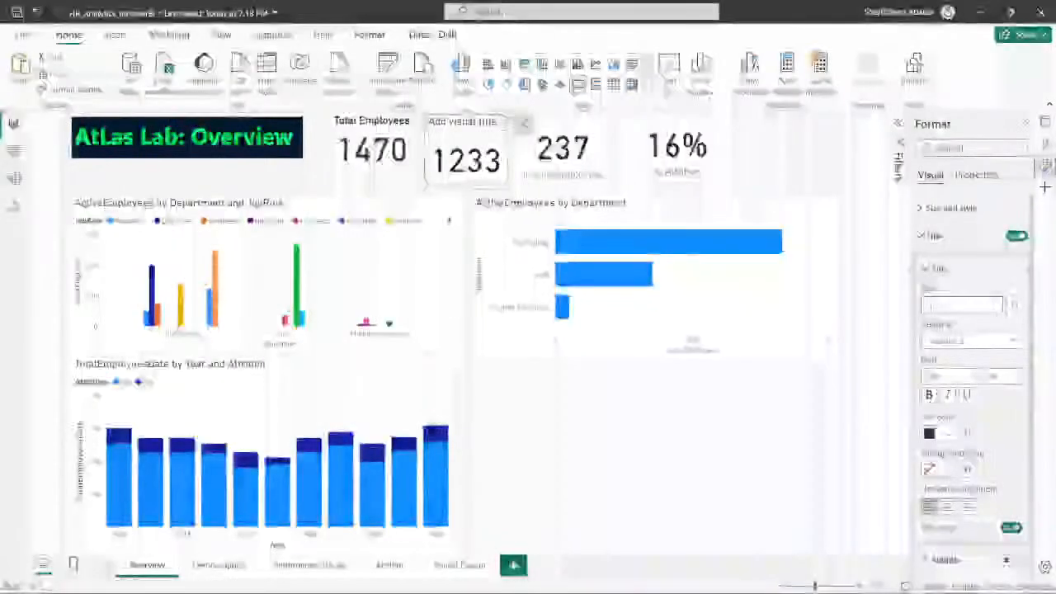
{"action": "type", "text": "Acti"}
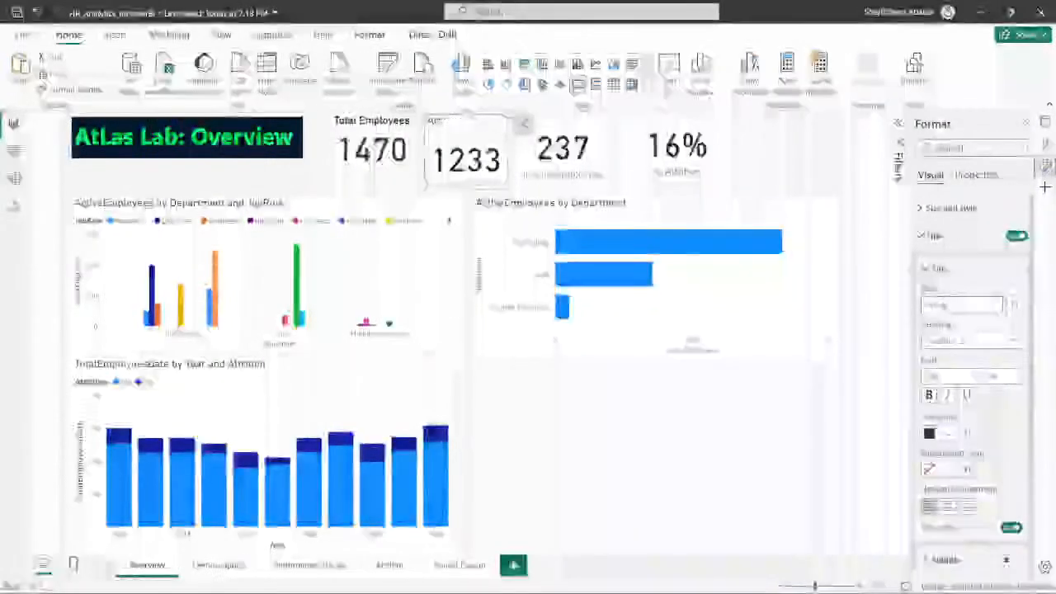
{"action": "type", "text": "ve Employ"}
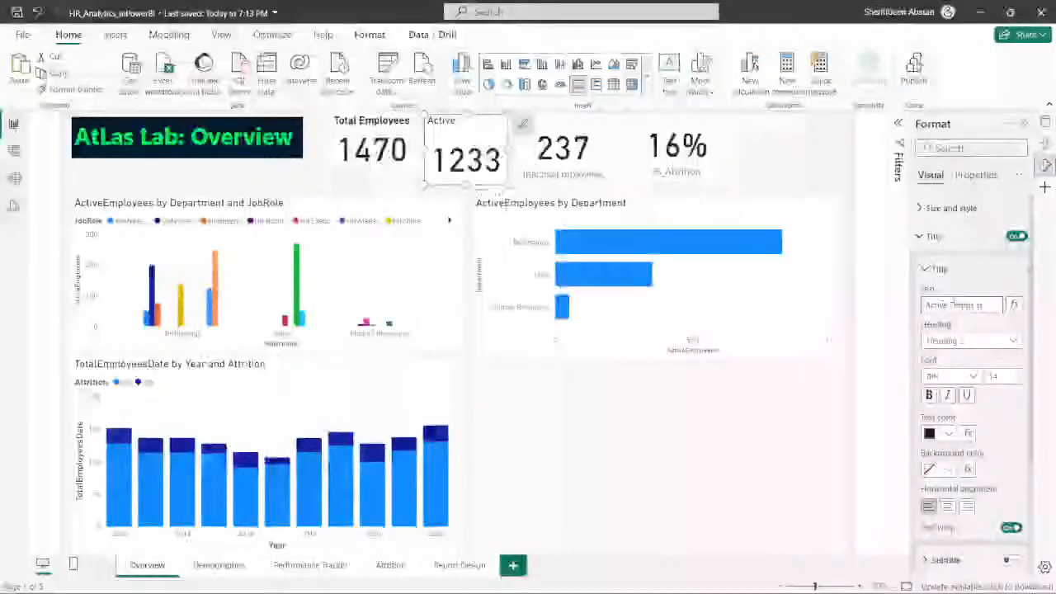
{"action": "type", "text": "ees"}
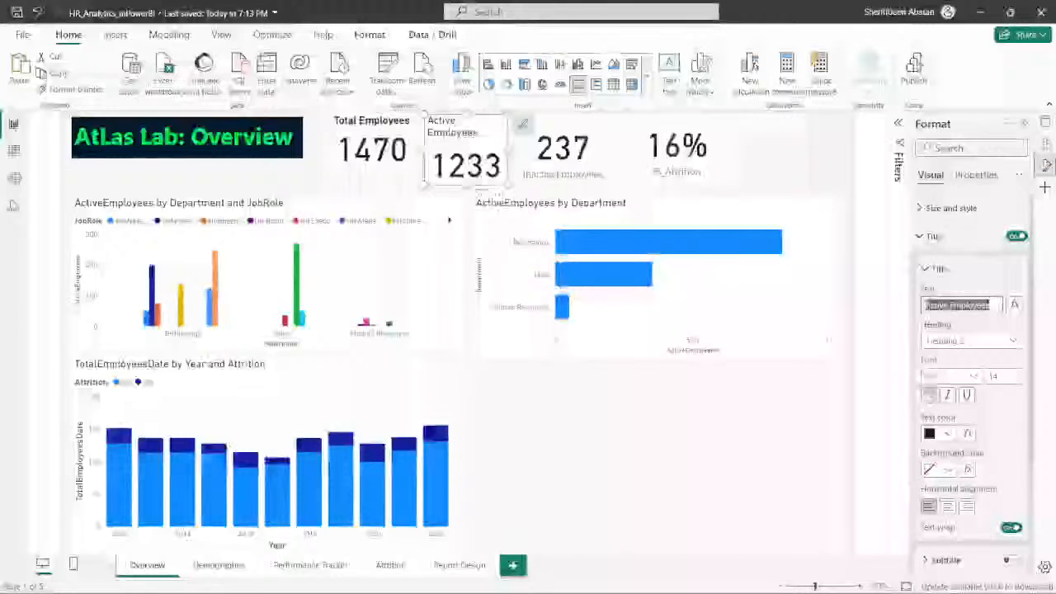
- Make the active employees card's title bold and centred, and make the card wider and shorter so the title fits one line
{"action": "left_click", "coordinate": [930, 396]}
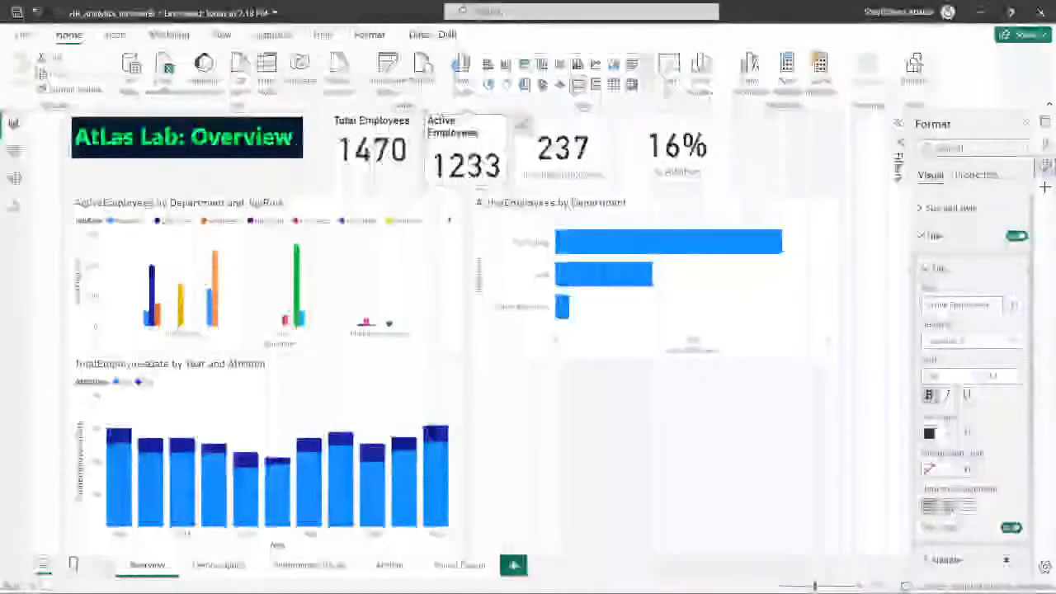
{"action": "left_click", "coordinate": [947, 506]}
{"action": "left_click_drag", "start_coordinate": [509, 149], "coordinate": [524, 150]}
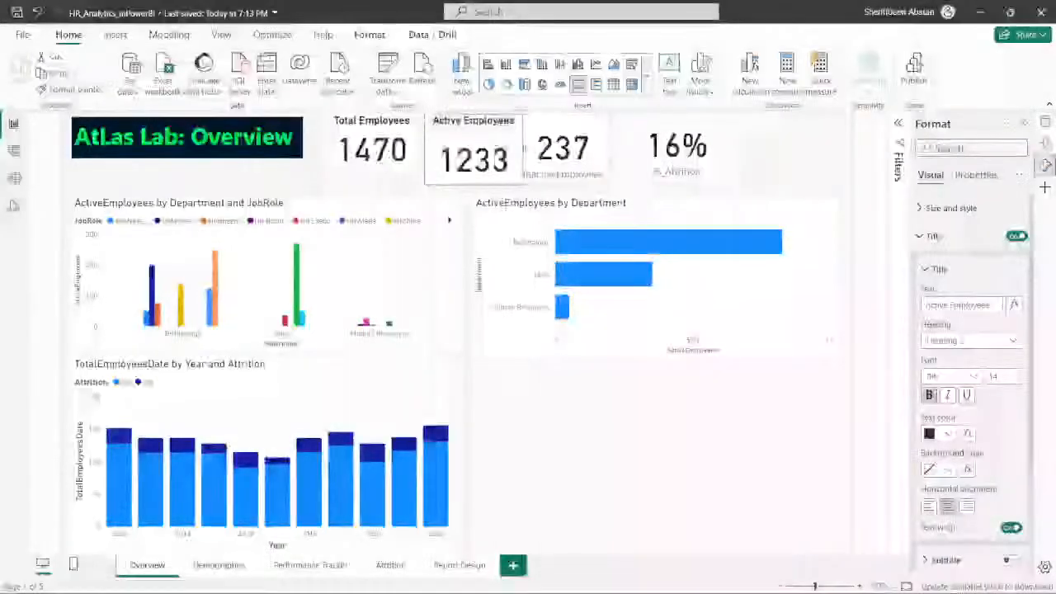
{"action": "left_click_drag", "start_coordinate": [475, 183], "coordinate": [477, 165]}
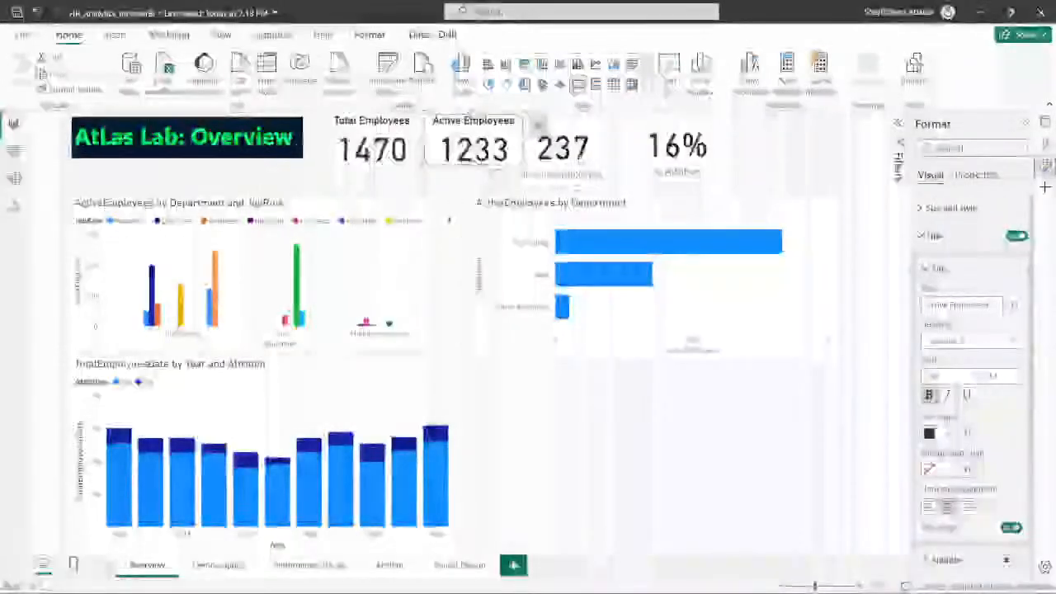
- Replace the inactive employees card's category label with the bold, centred title "InActive Employees", and resize the card to match its neighbours
{"action": "left_click", "coordinate": [566, 167]}
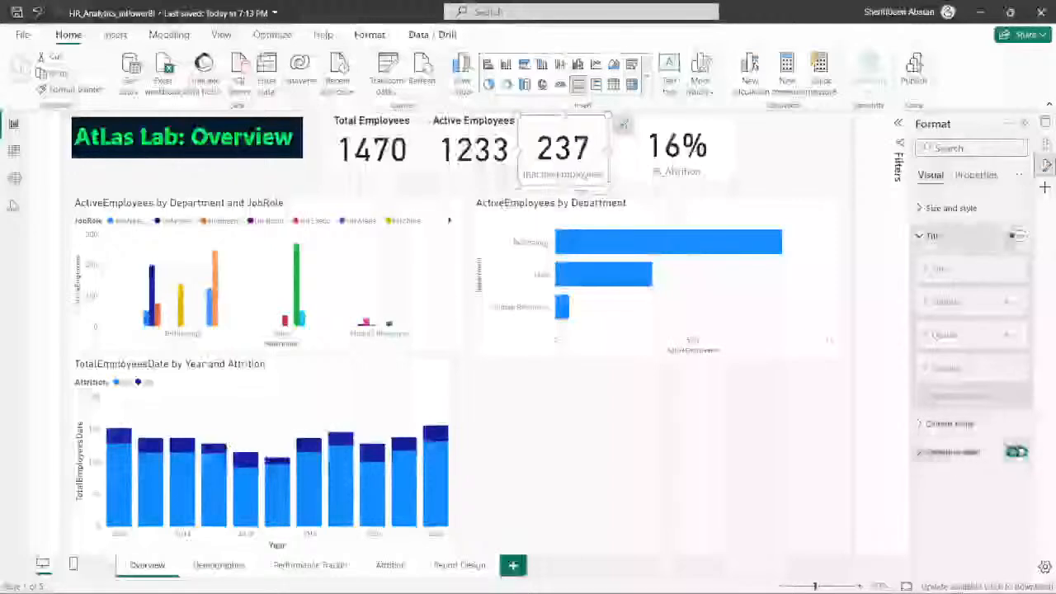
{"action": "left_click", "coordinate": [1016, 235]}
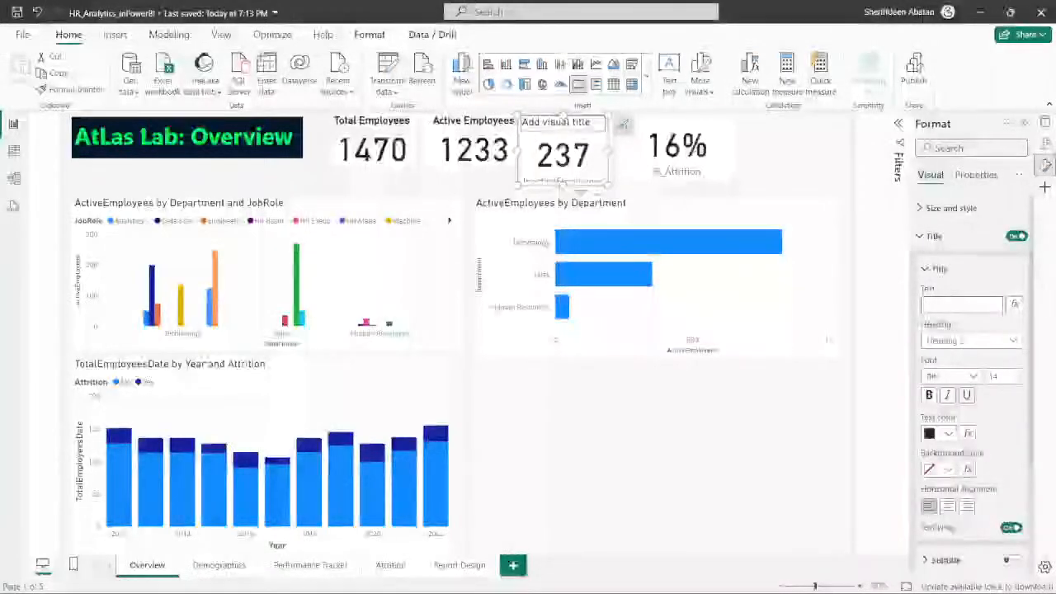
{"action": "type", "text": "Active Employees"}
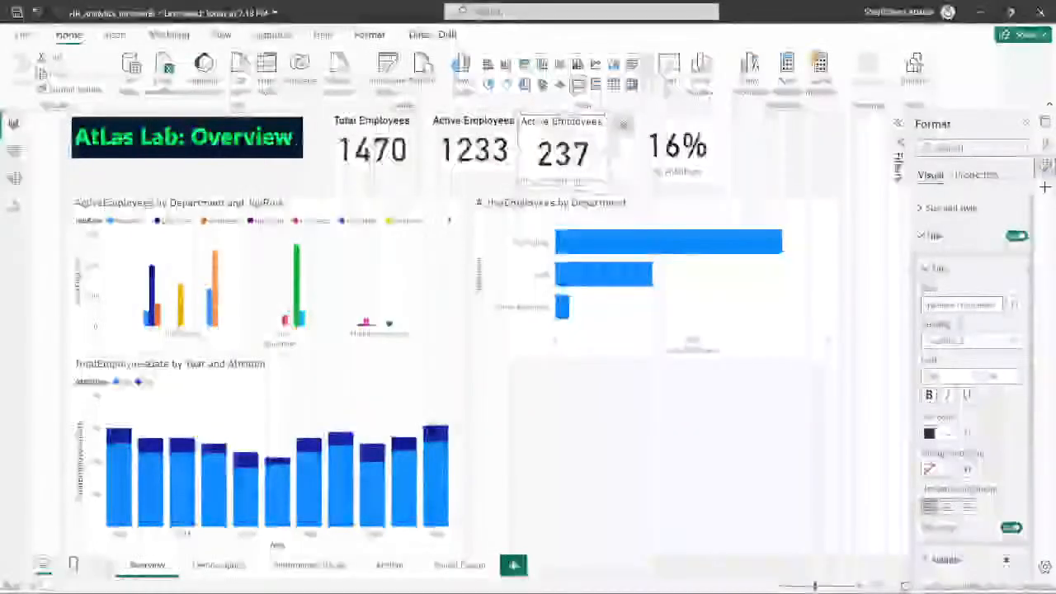
{"action": "type", "text": "In"}
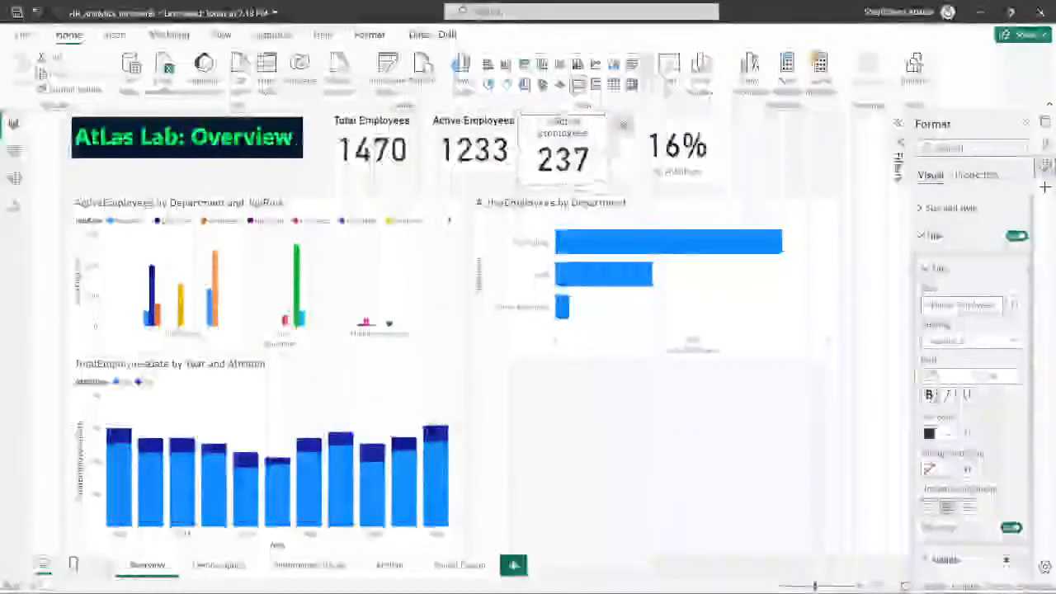
{"action": "mouse_move", "coordinate": [611, 185]}
{"action": "left_mouse_down"}
{"action": "mouse_move", "coordinate": [628, 185]}
{"action": "mouse_move", "coordinate": [627, 163]}
{"action": "mouse_move", "coordinate": [625, 171]}
{"action": "left_mouse_up"}
- Give the attrition card the bold, centred title "% Atrrition" in place of its category label
{"action": "left_click", "coordinate": [636, 124]}
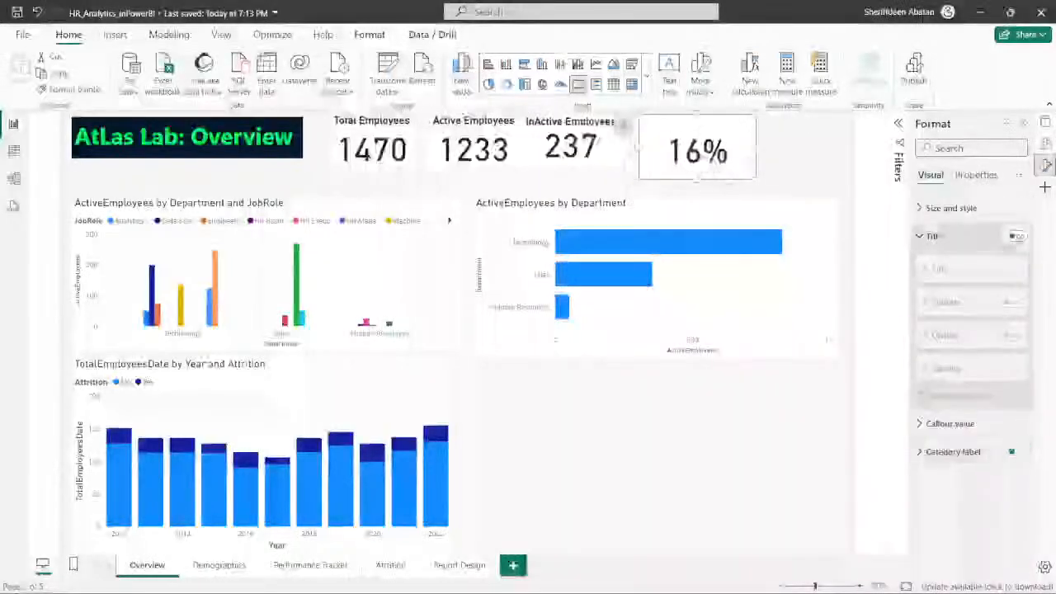
{"action": "left_click", "coordinate": [1016, 236]}
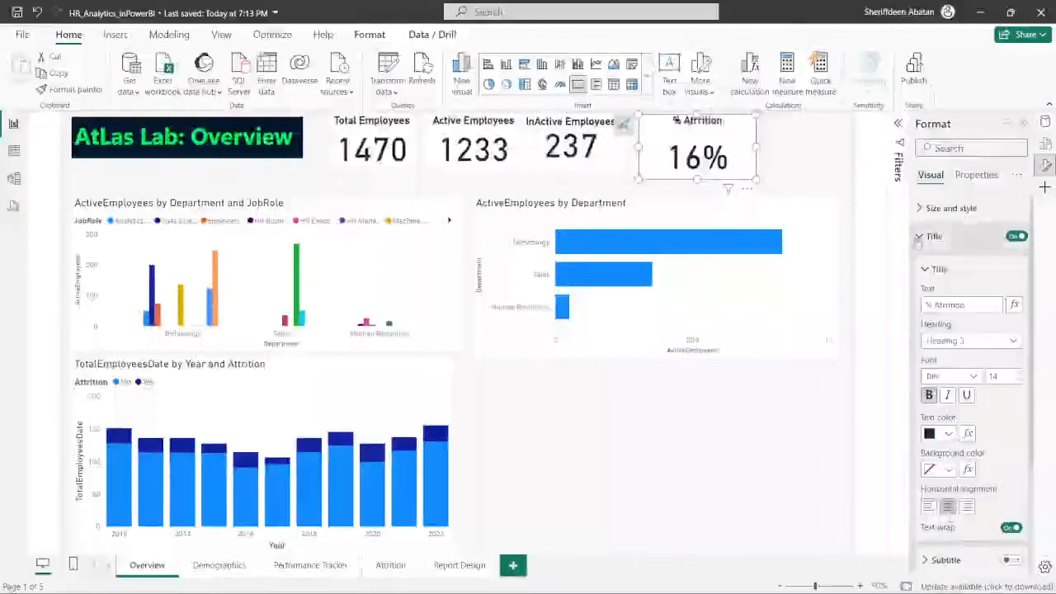
{"action": "left_click", "coordinate": [919, 237]}
- Shrink the attrition card and move it to the far right end of the card row, above the department bar chart
{"action": "left_click_drag", "start_coordinate": [754, 179], "coordinate": [727, 170]}
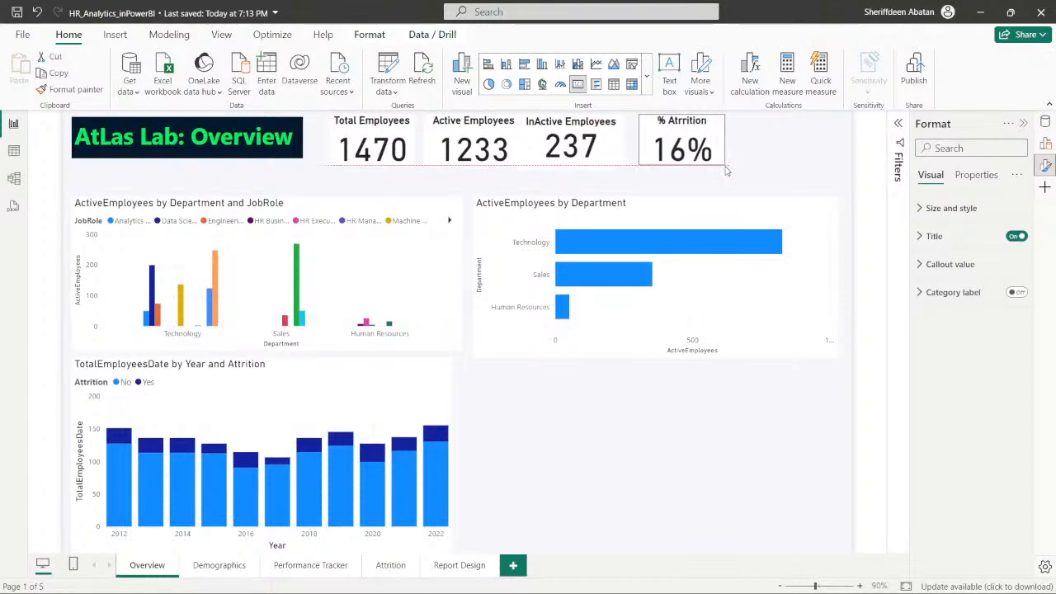
{"action": "left_click", "coordinate": [683, 401]}
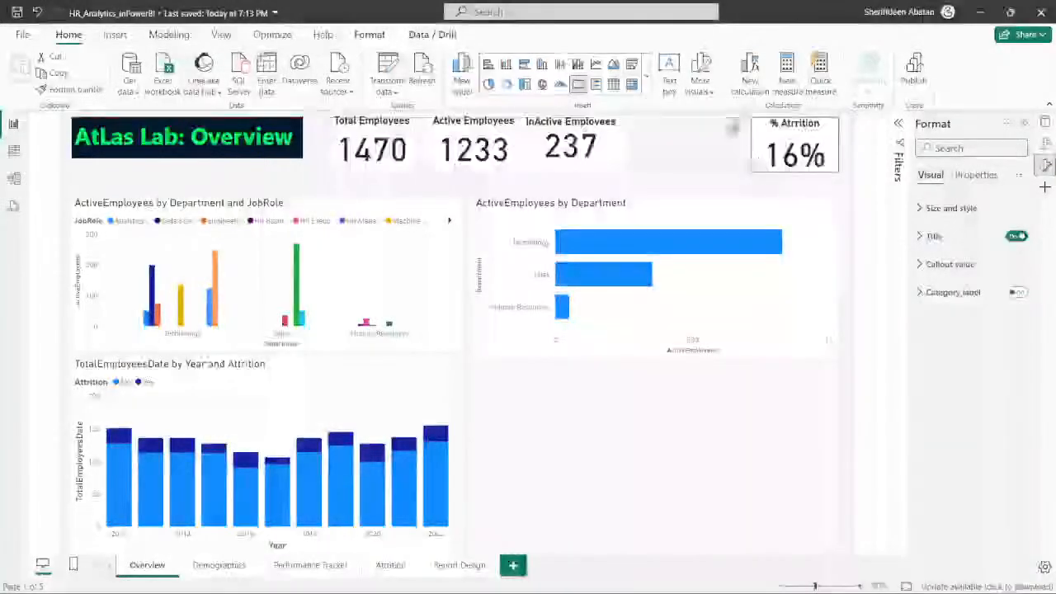
{"action": "left_click", "coordinate": [739, 174]}
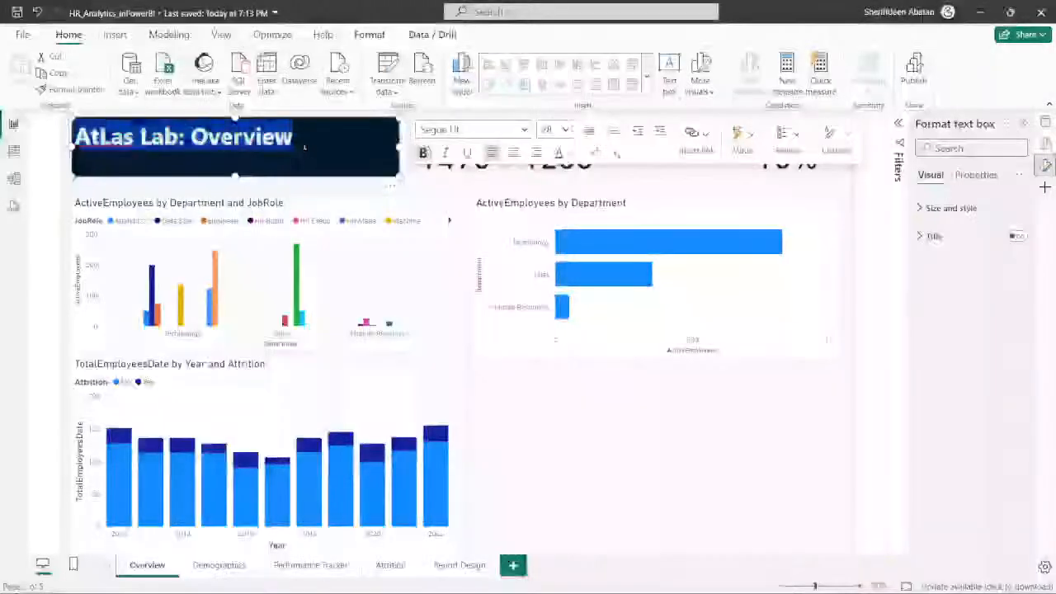
- Set the "AtLas Lab: Overview" title to font size 40, widen its text box slightly and centre the text
{"action": "left_click", "coordinate": [566, 130]}
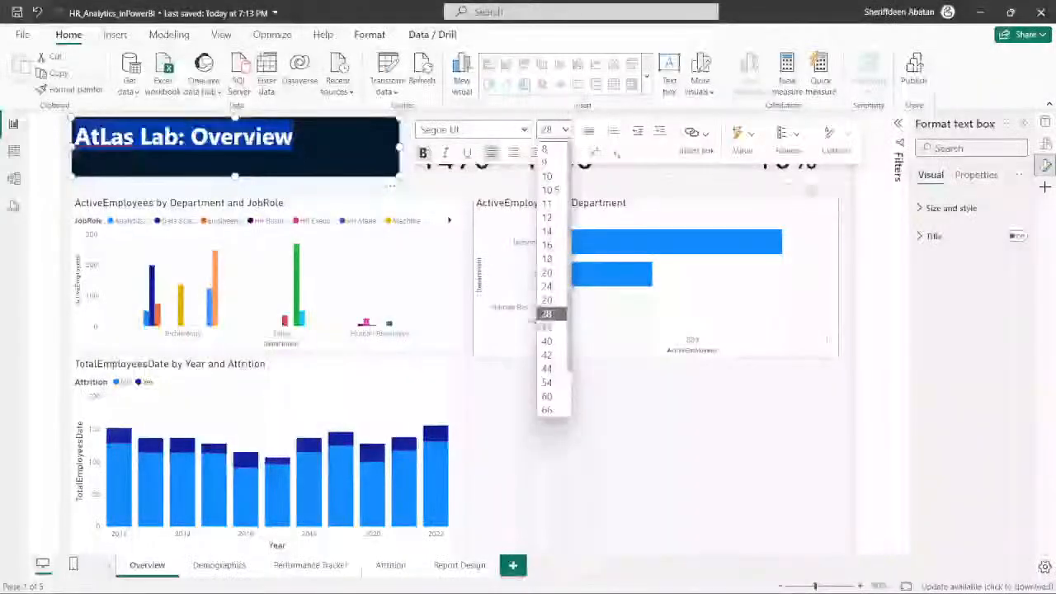
{"action": "left_click", "coordinate": [547, 313]}
{"action": "left_click", "coordinate": [565, 129]}
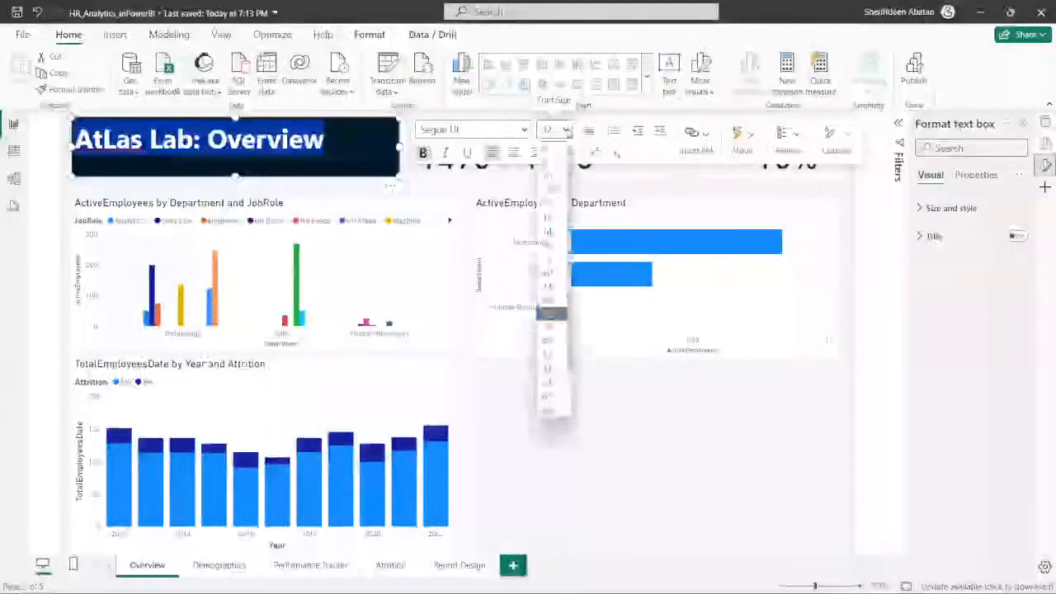
{"action": "left_click", "coordinate": [551, 341]}
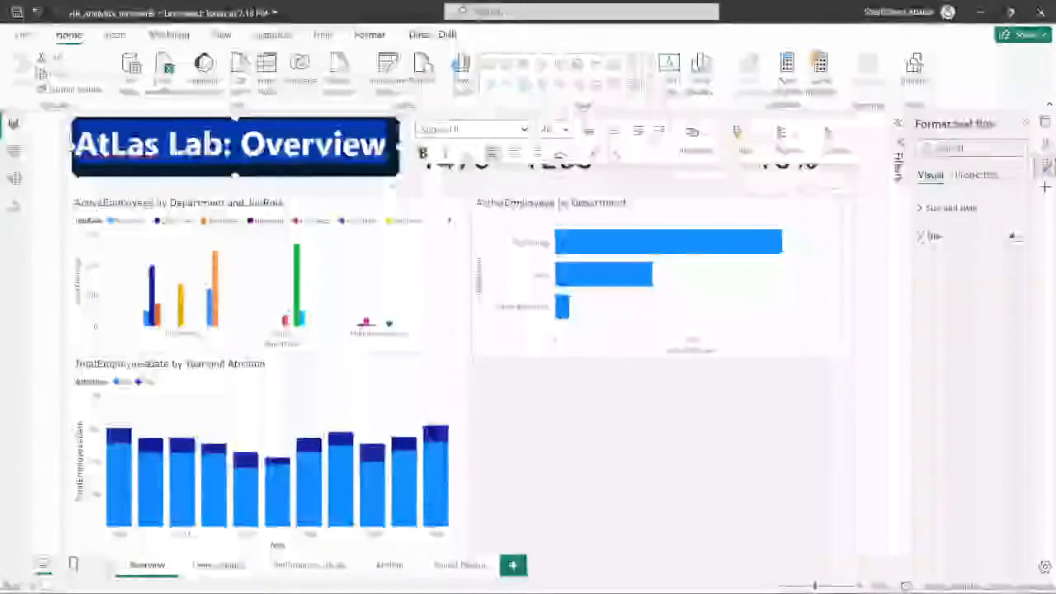
{"action": "left_click", "coordinate": [565, 130]}
{"action": "left_click", "coordinate": [548, 358]}
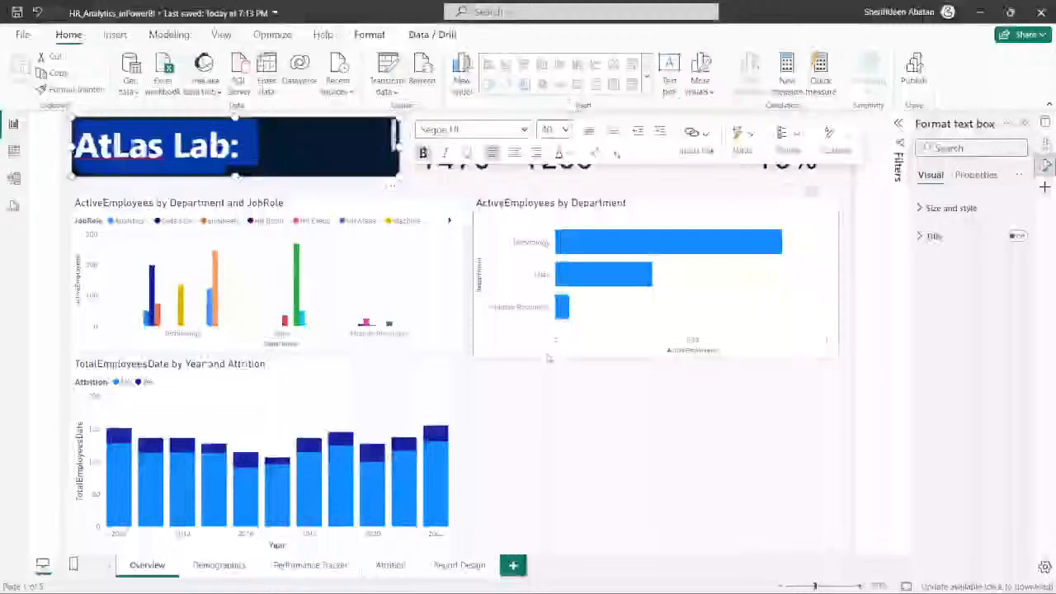
{"action": "left_click", "coordinate": [565, 129]}
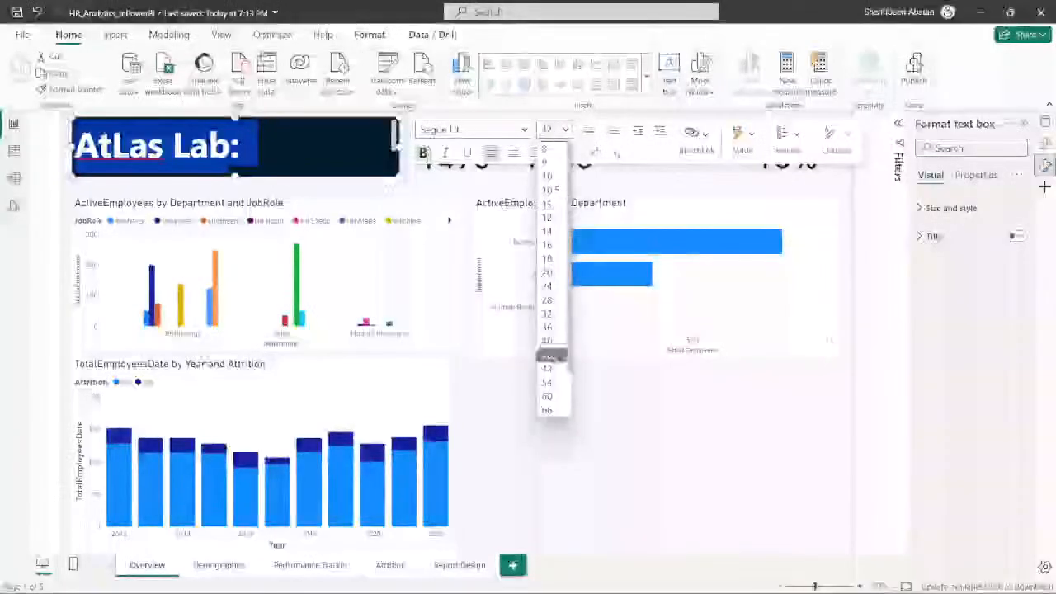
{"action": "left_click", "coordinate": [550, 343]}
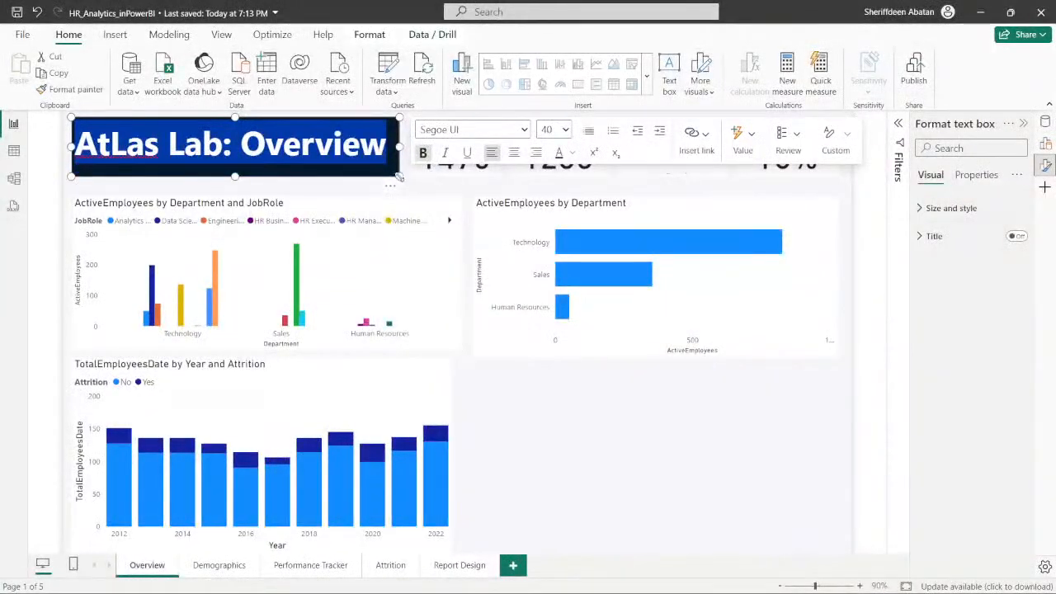
{"action": "left_click_drag", "start_coordinate": [399, 177], "coordinate": [401, 176]}
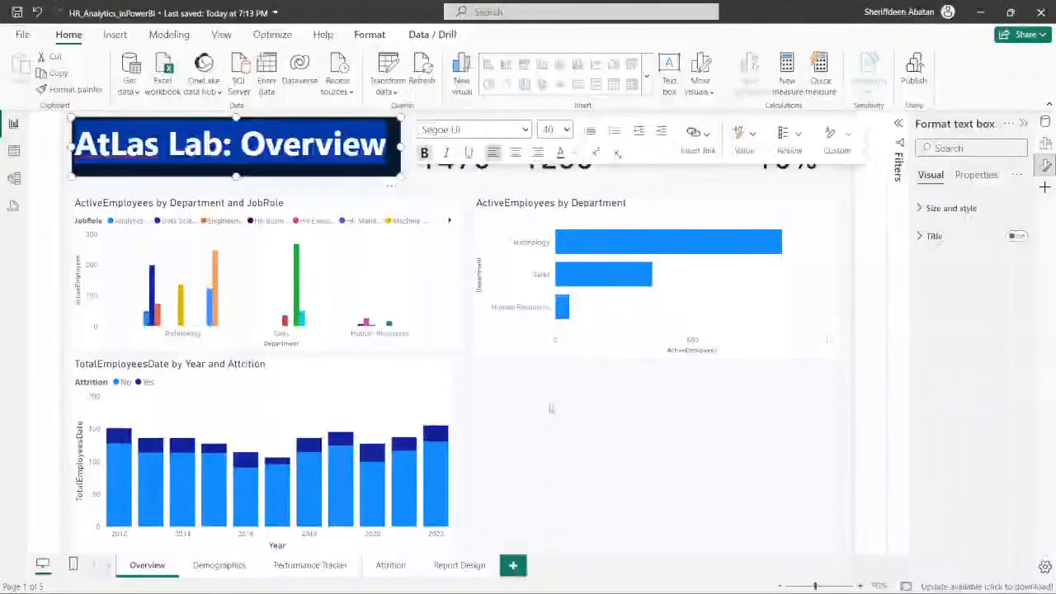
{"action": "left_click", "coordinate": [514, 152]}
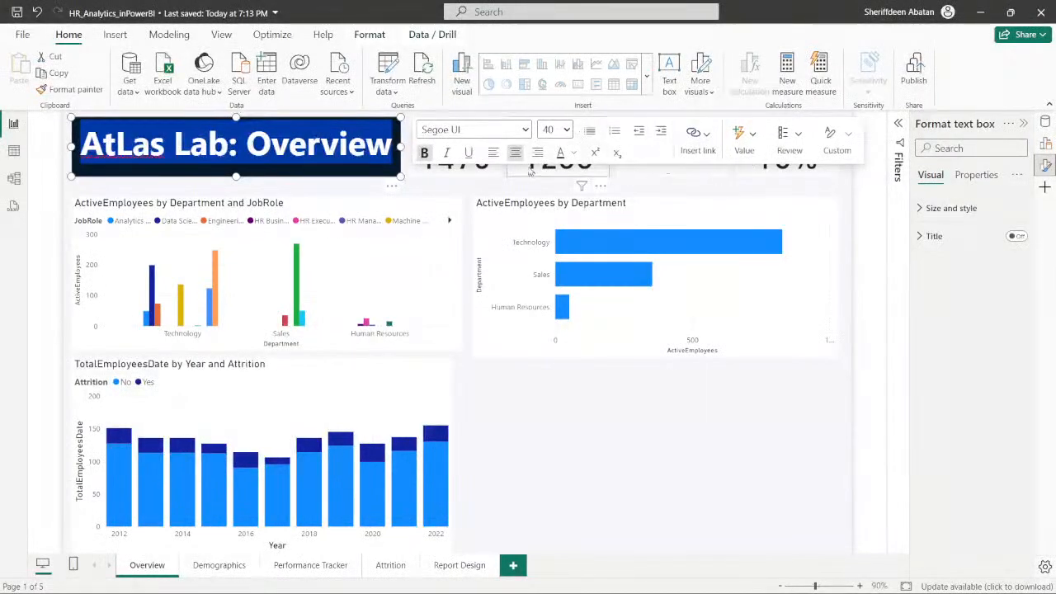
{"action": "left_click", "coordinate": [553, 410]}
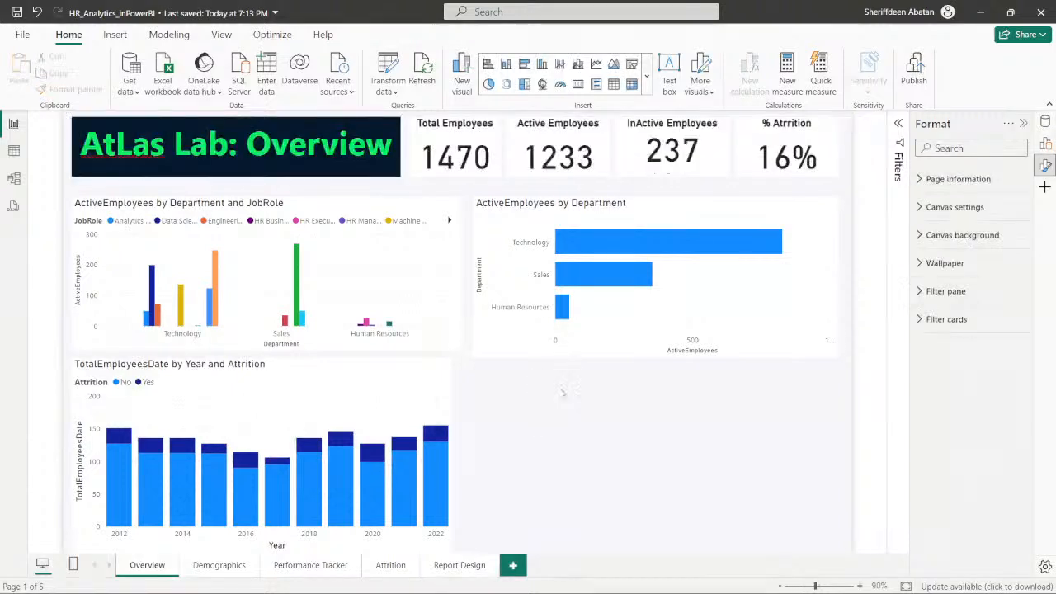
- Move the active employees by department and job role chart into the empty space below the department bar chart
{"action": "left_click", "coordinate": [453, 343]}
{"action": "left_click_drag", "start_coordinate": [453, 344], "coordinate": [447, 336]}
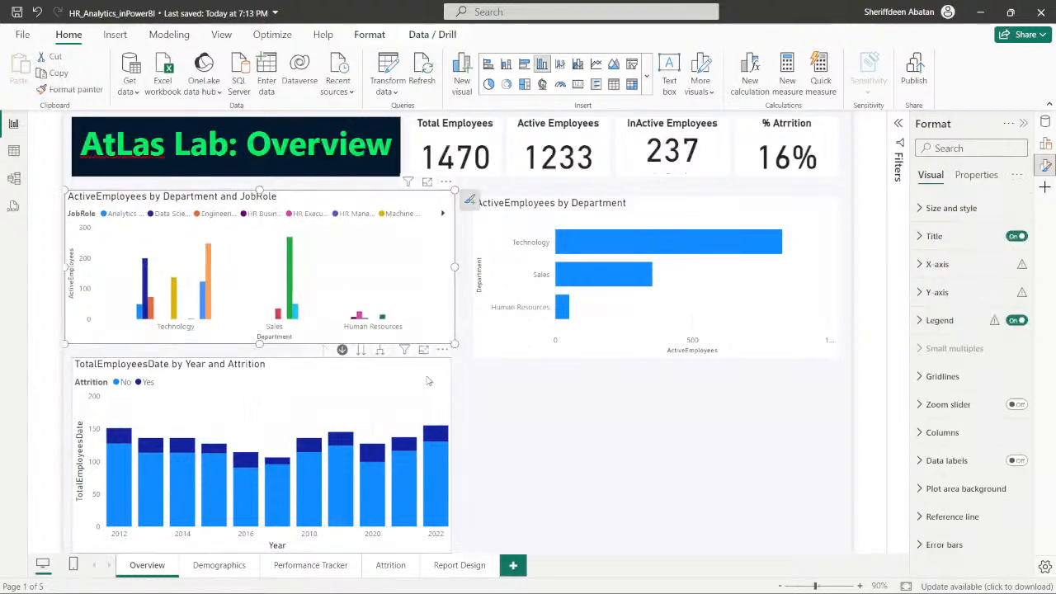
{"action": "left_click_drag", "start_coordinate": [430, 380], "coordinate": [422, 361]}
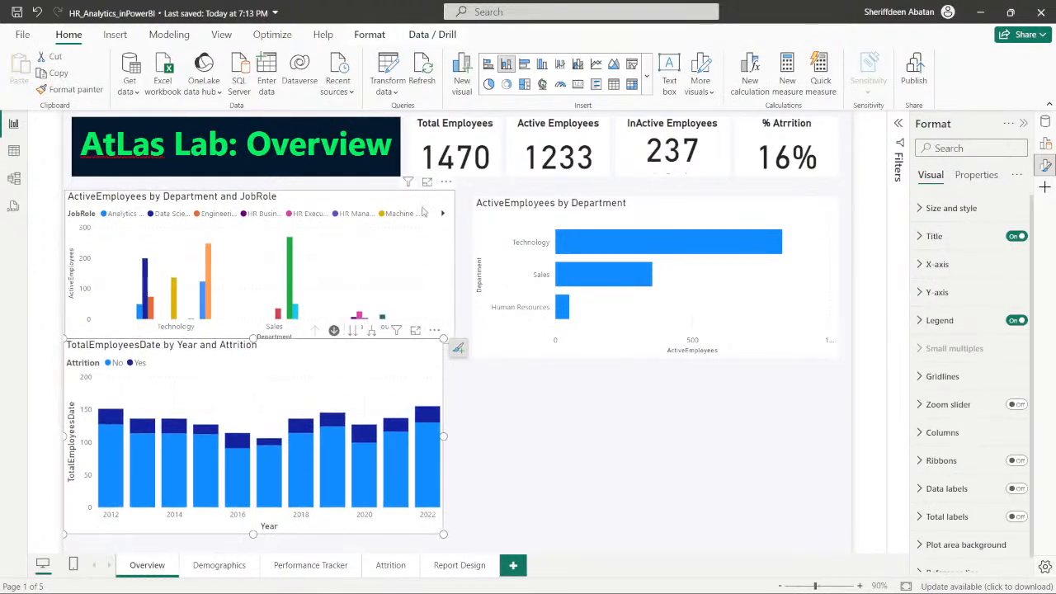
{"action": "left_click_drag", "start_coordinate": [638, 384], "coordinate": [872, 394]}
- Move the yearly attrition column chart directly beneath the title box, stretch it down the page and align it with the title's left edge
{"action": "left_click_drag", "start_coordinate": [373, 355], "coordinate": [377, 215]}
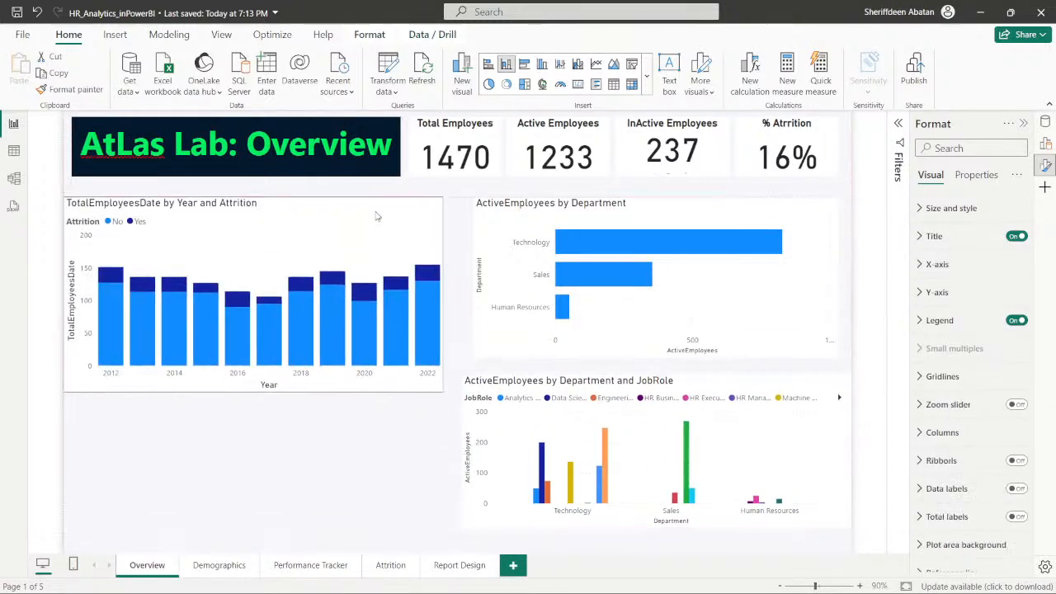
{"action": "left_click_drag", "start_coordinate": [442, 393], "coordinate": [439, 536]}
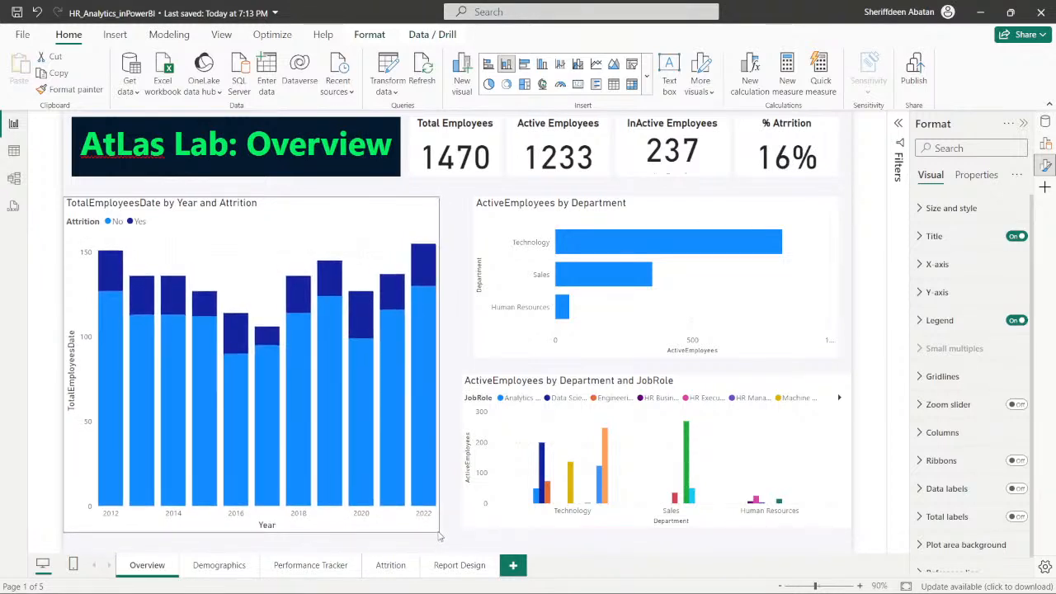
{"action": "left_click_drag", "start_coordinate": [346, 215], "coordinate": [351, 208]}
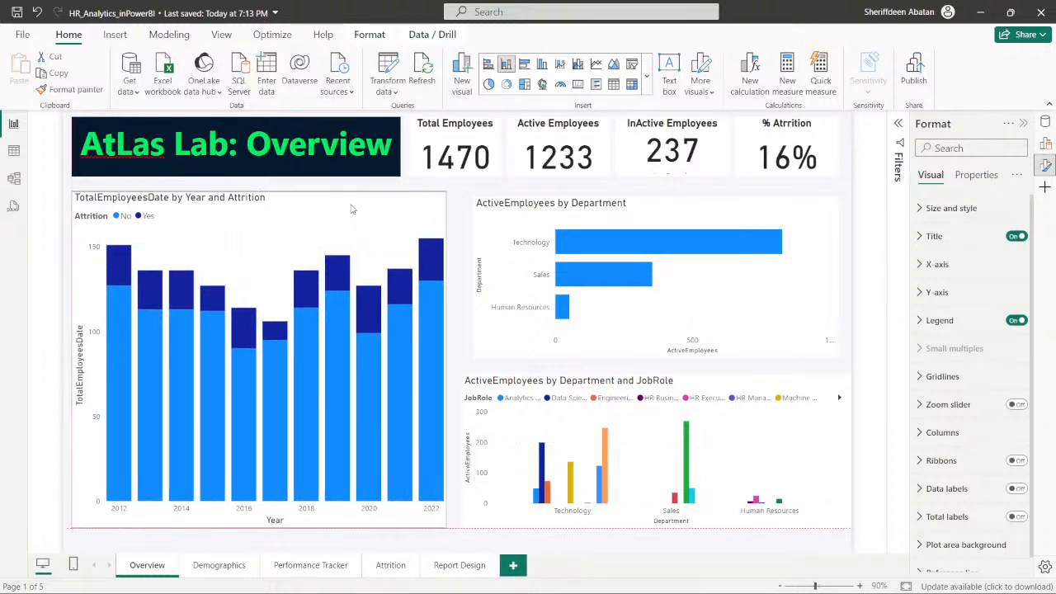
- Extend the department bar chart towards the yearly chart, align its top with that chart and shorten its height
{"action": "left_click", "coordinate": [506, 220]}
{"action": "left_click_drag", "start_coordinate": [475, 198], "coordinate": [464, 195]}
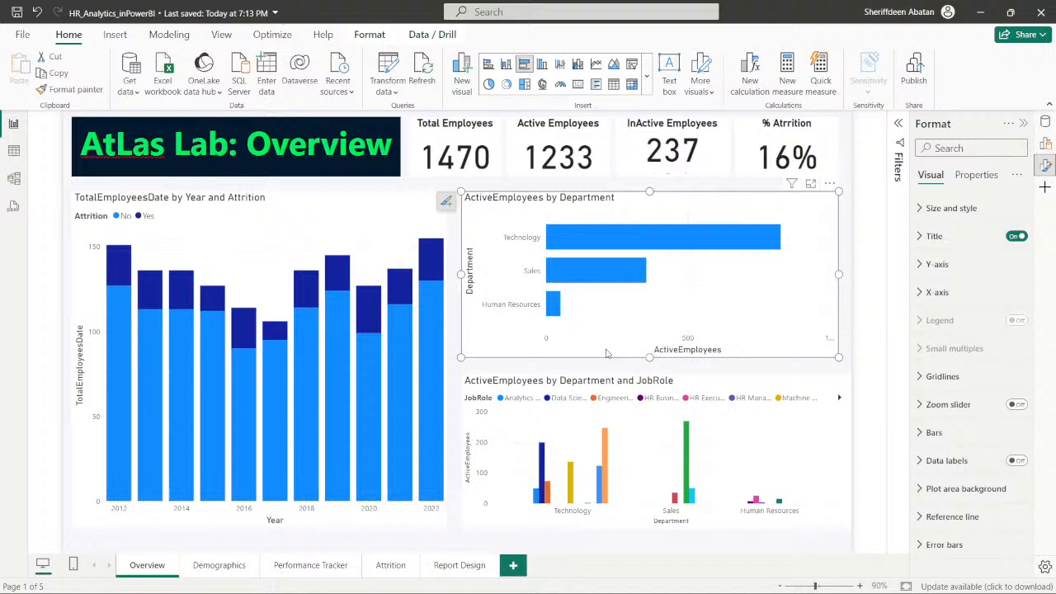
{"action": "left_click_drag", "start_coordinate": [650, 357], "coordinate": [650, 344]}
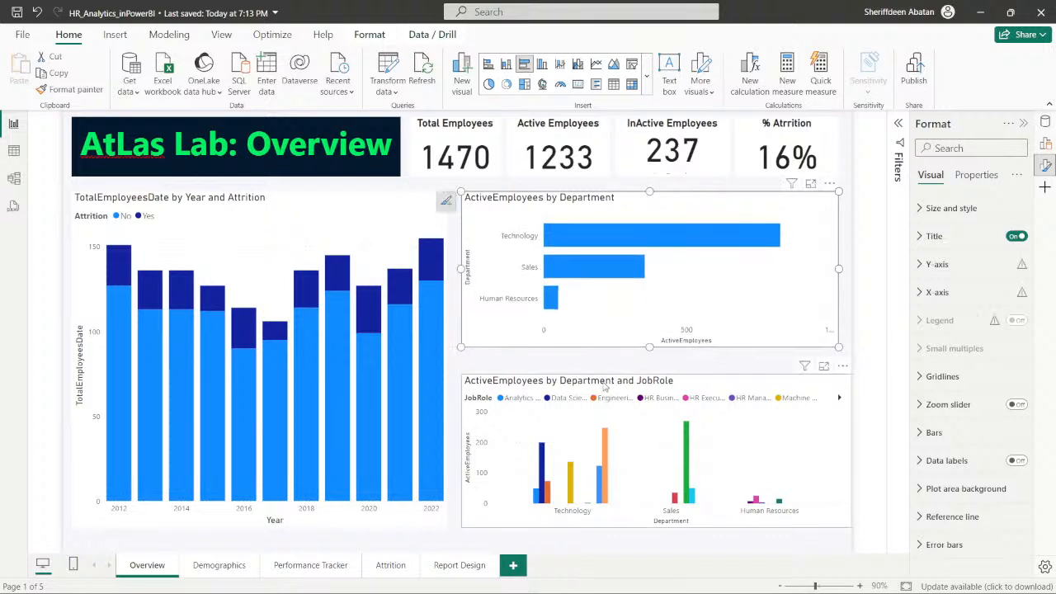
- Move the department and job role chart up under the bar chart, make it taller and narrow it to the bar chart's outer edge
{"action": "left_click_drag", "start_coordinate": [608, 387], "coordinate": [606, 367]}
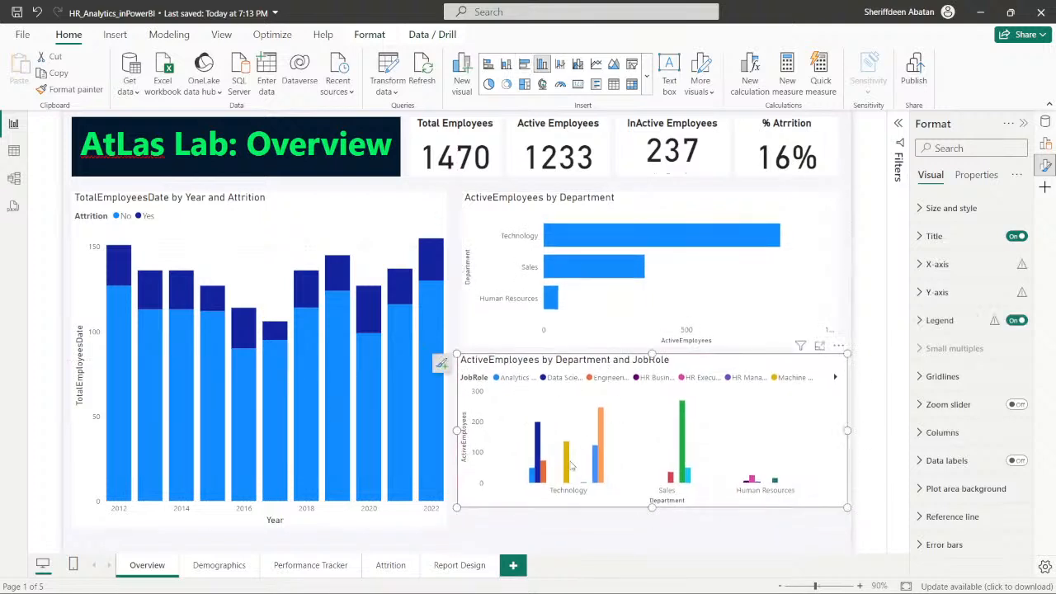
{"action": "left_click_drag", "start_coordinate": [457, 507], "coordinate": [457, 537]}
{"action": "left_click_drag", "start_coordinate": [848, 536], "coordinate": [841, 536]}
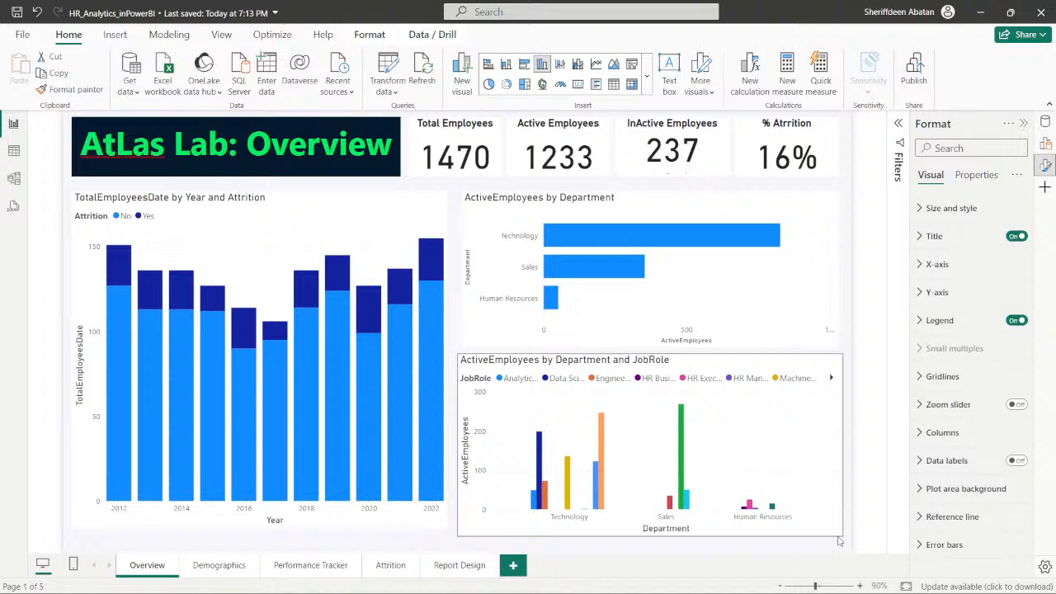
- Narrow the yearly attrition chart, extend it down level with the job role chart's lower edge, and save the report
{"action": "left_click", "coordinate": [417, 524]}
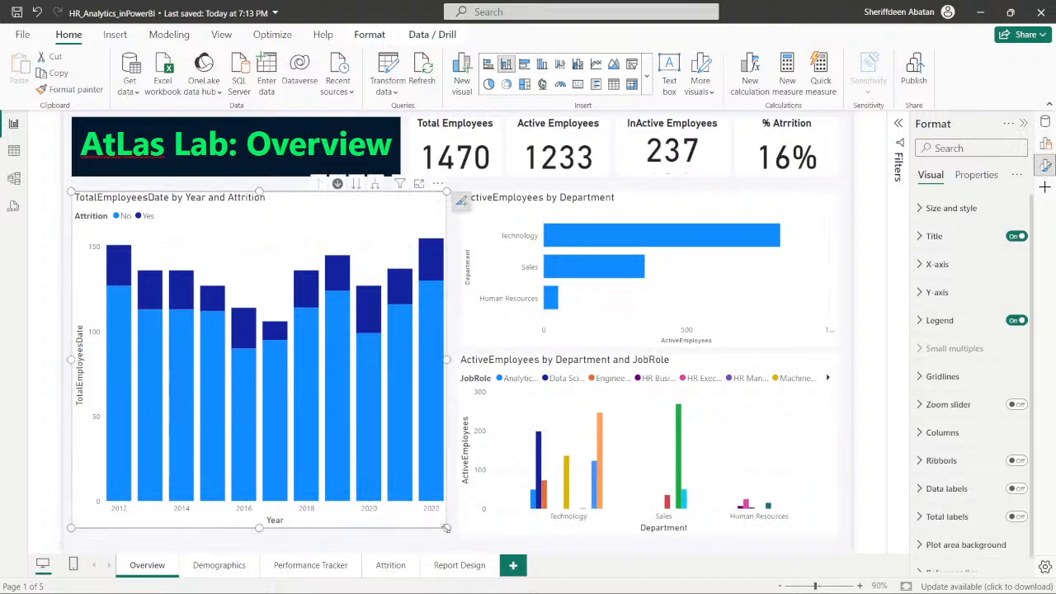
{"action": "mouse_move", "coordinate": [438, 532]}
{"action": "left_mouse_down"}
{"action": "mouse_move", "coordinate": [447, 542]}
{"action": "mouse_move", "coordinate": [437, 536]}
{"action": "left_mouse_up"}
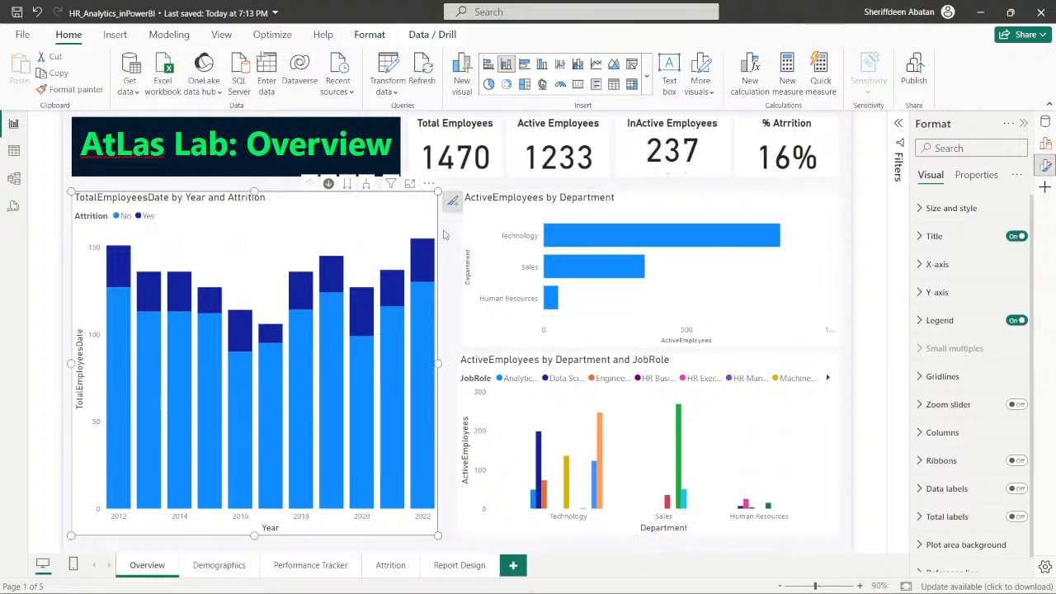
{"action": "left_click", "coordinate": [443, 235]}
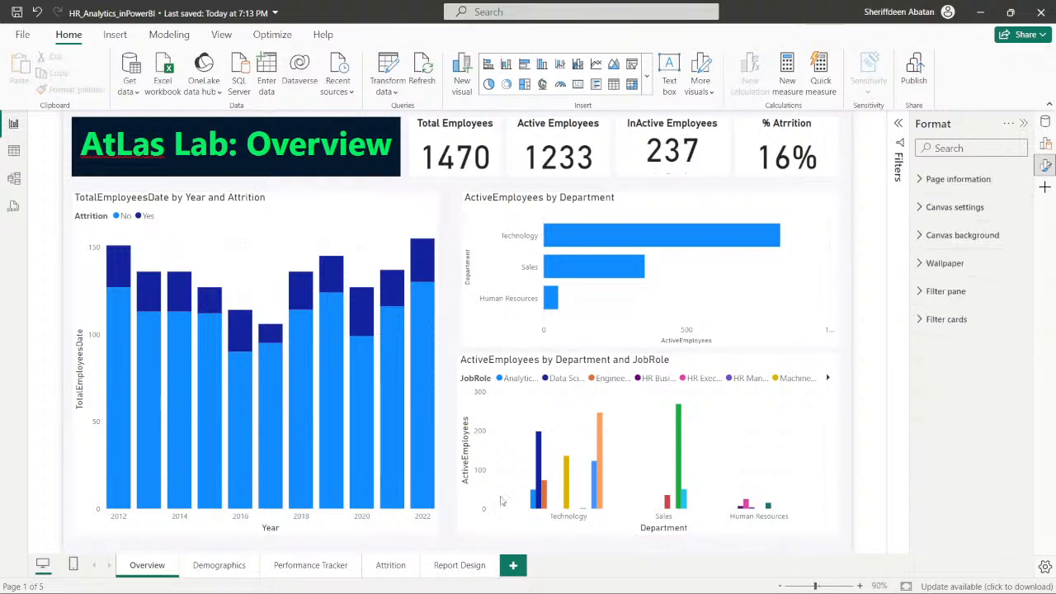
{"action": "key", "text": "ctrl+s"}
{"action": "right_click", "coordinate": [129, 156]}
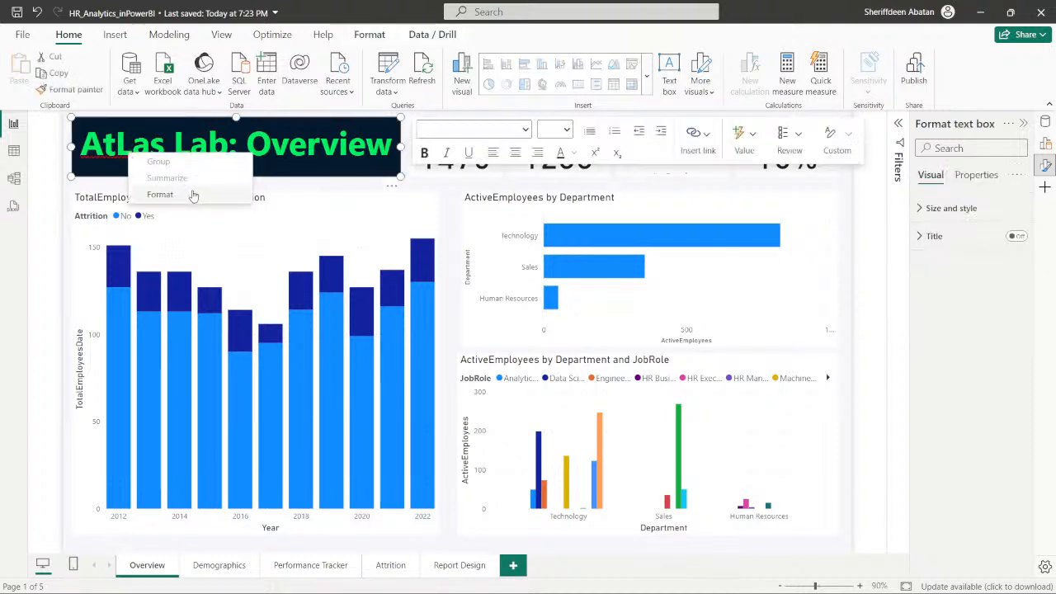
{"action": "left_click", "coordinate": [116, 159]}
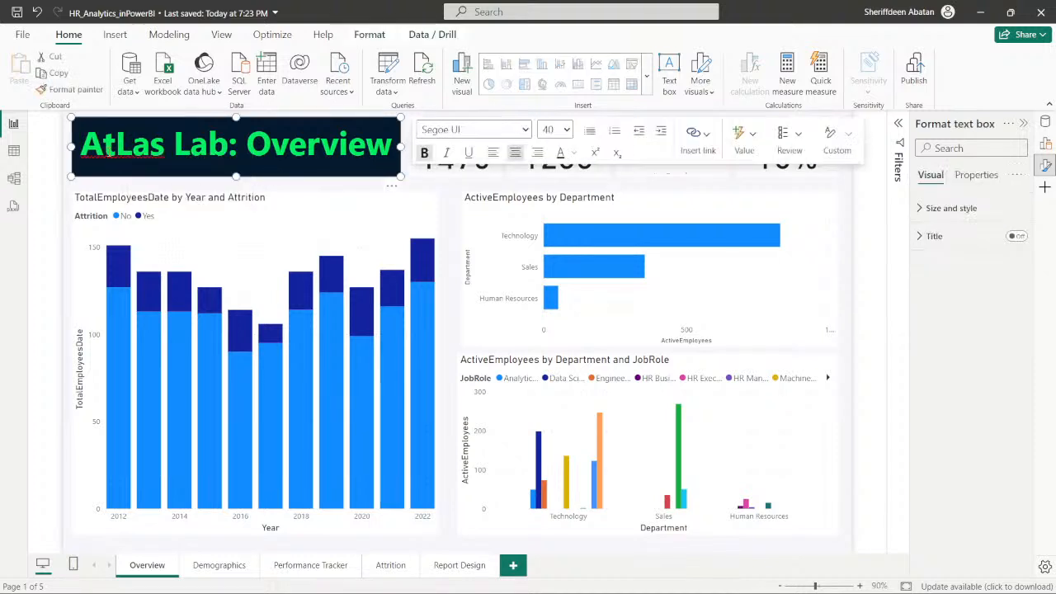
{"action": "right_click", "coordinate": [108, 149]}
{"action": "left_click", "coordinate": [326, 190]}
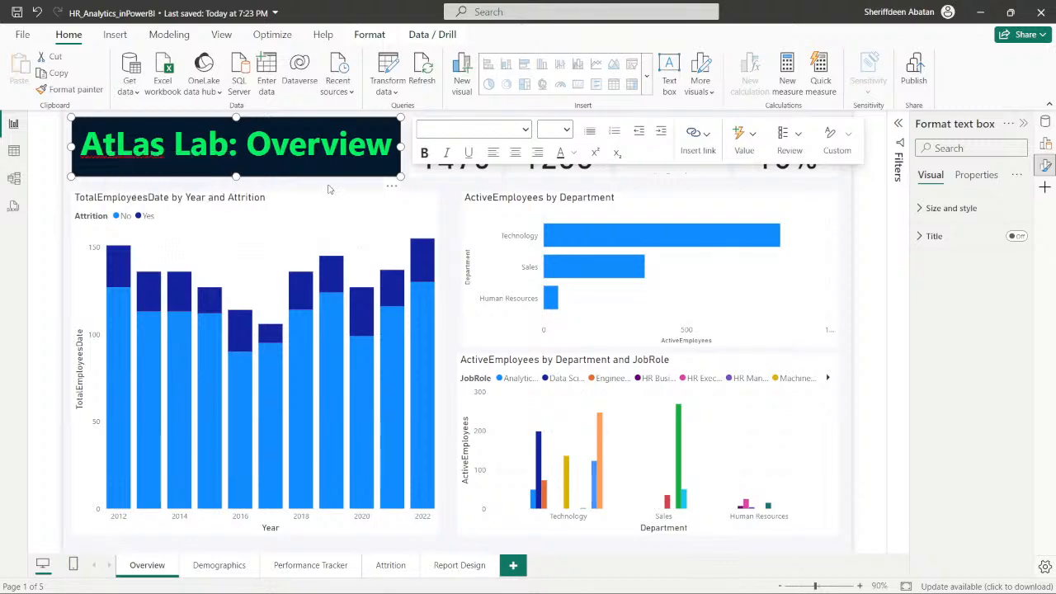
{"action": "left_click", "coordinate": [328, 189]}
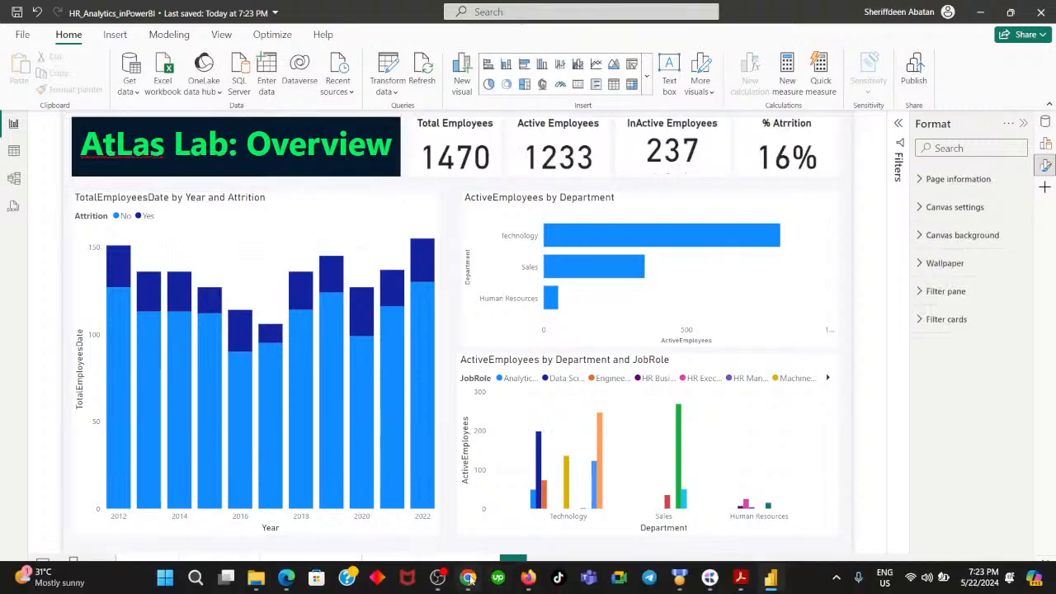
- Switch between DataCamp's instruction 3 in Chrome and the Power BI report to compare the Overview page layout with the required arrangement
{"action": "left_click", "coordinate": [469, 581]}
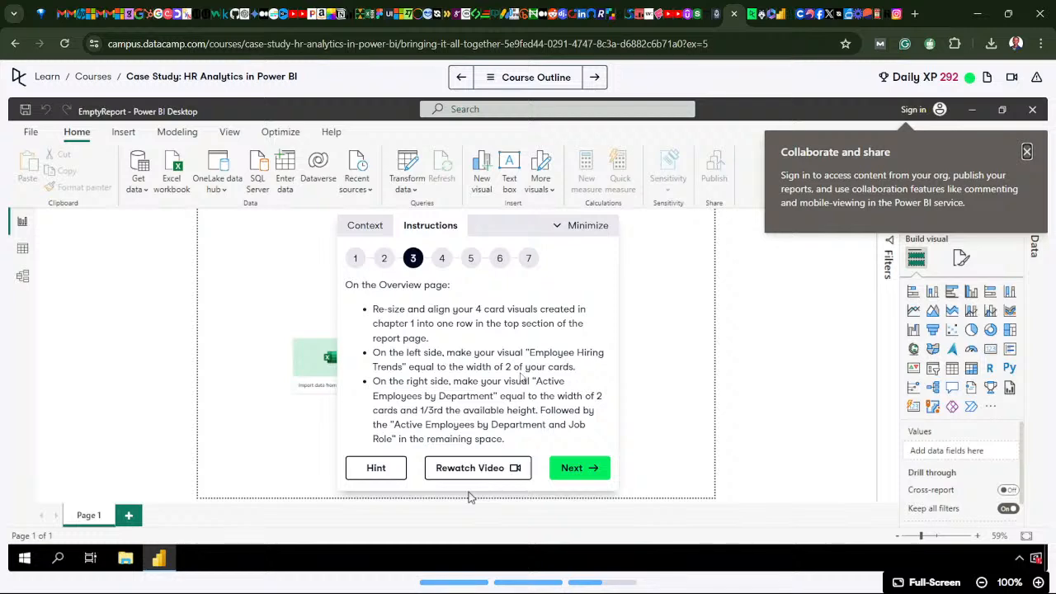
{"action": "left_click", "coordinate": [465, 583]}
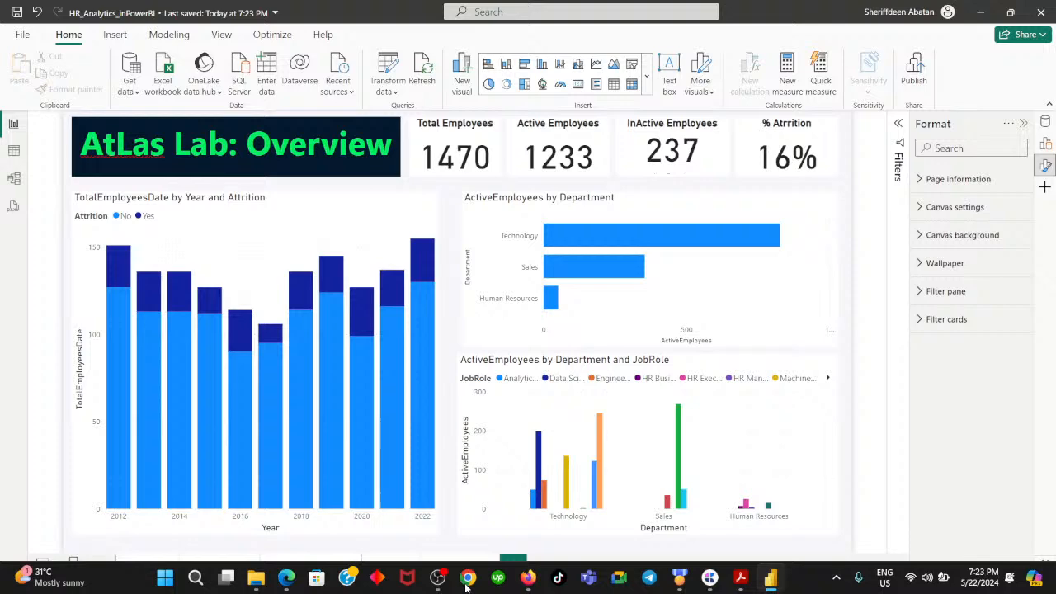
{"action": "left_click", "coordinate": [466, 582]}
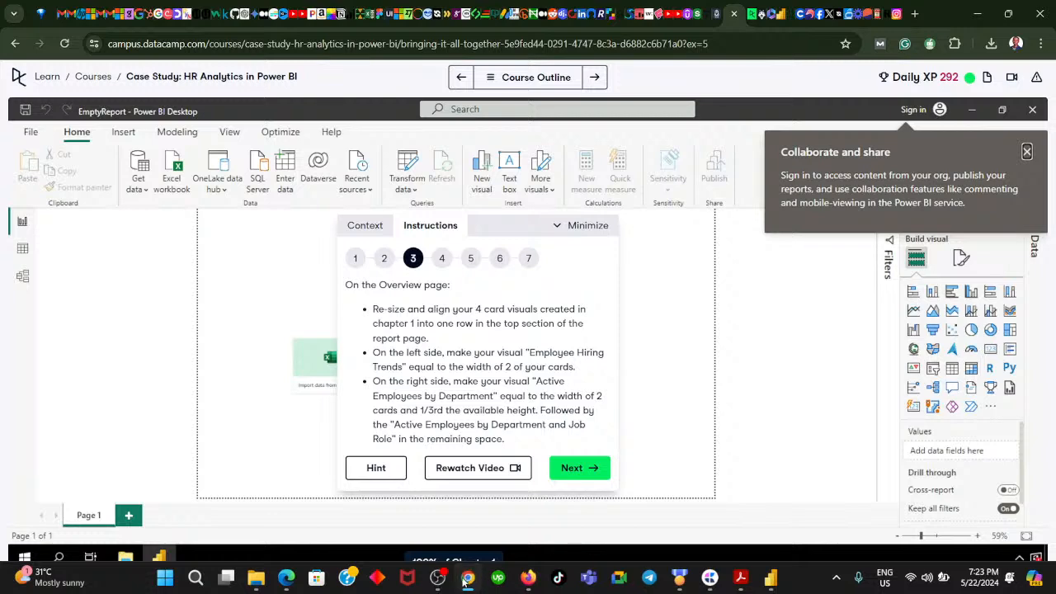
{"action": "left_click", "coordinate": [466, 577]}
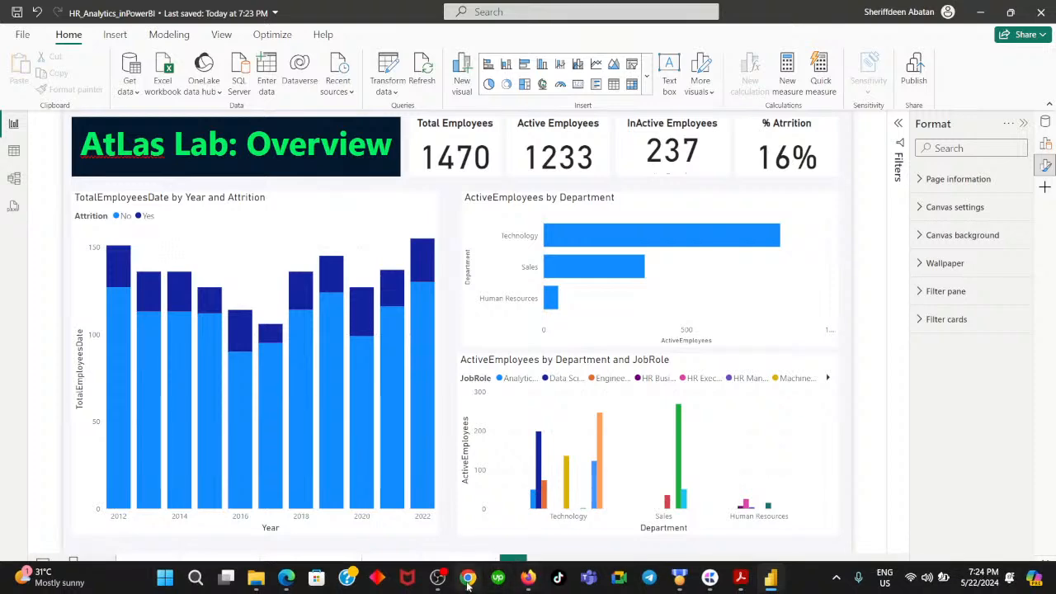
{"action": "left_click", "coordinate": [467, 579]}
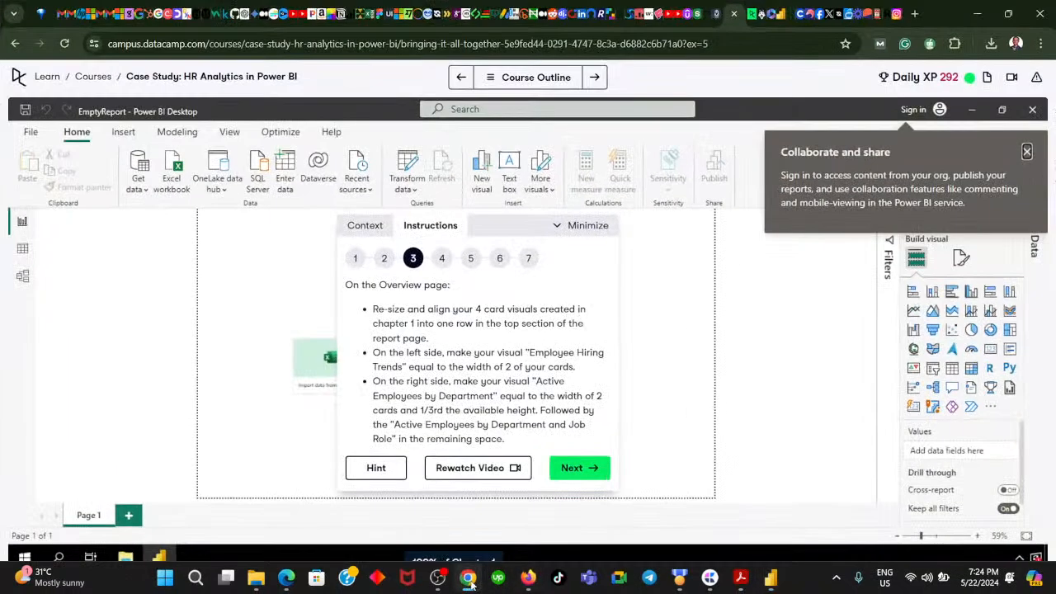
{"action": "left_click", "coordinate": [468, 580]}
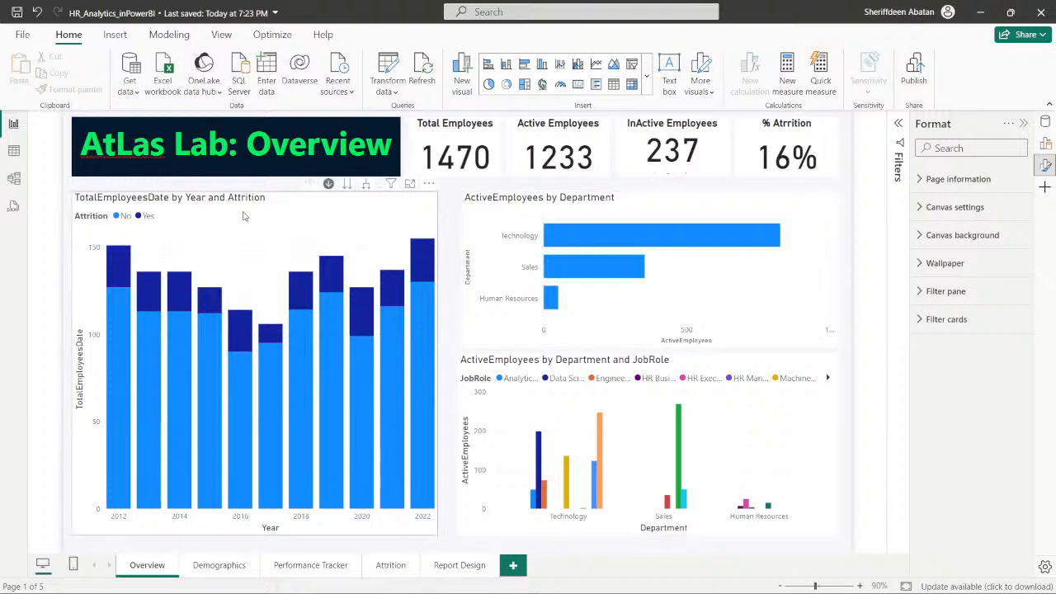
{"action": "left_click", "coordinate": [308, 204]}
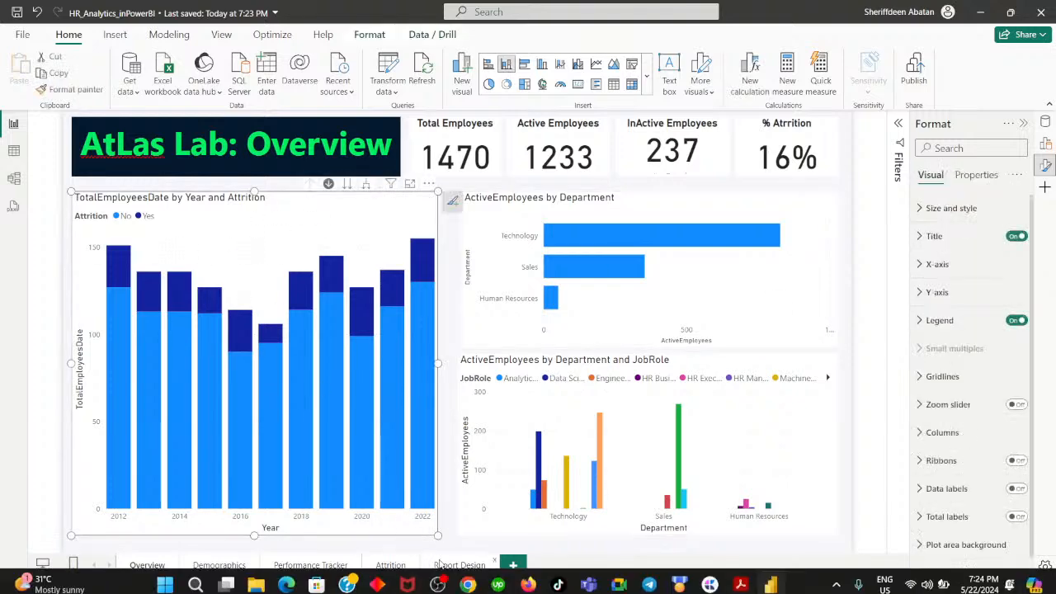
{"action": "left_click", "coordinate": [467, 580]}
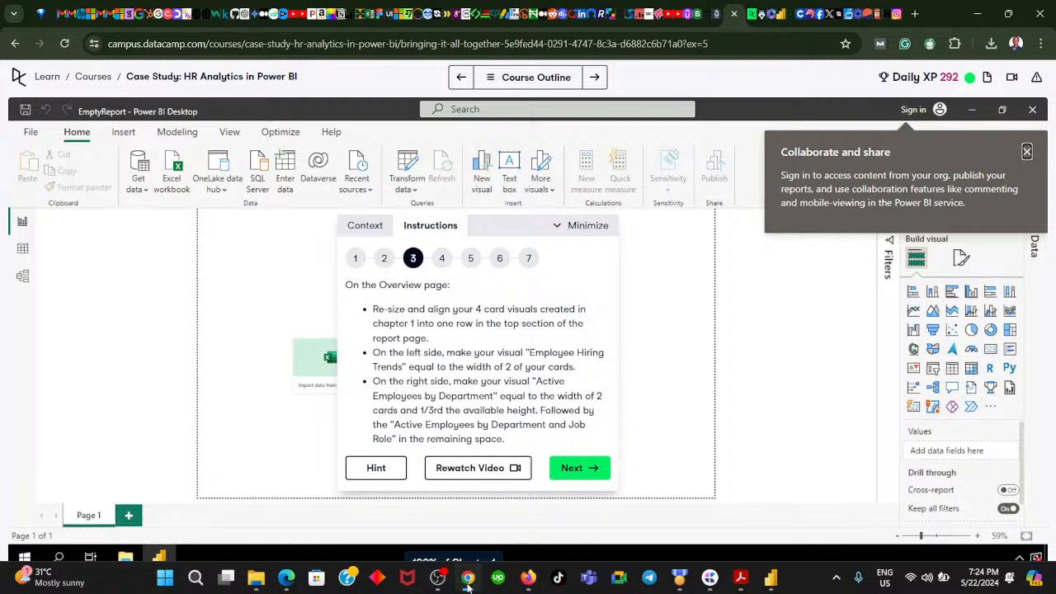
{"action": "left_click", "coordinate": [468, 582]}
{"action": "left_click", "coordinate": [467, 581]}
{"action": "left_click", "coordinate": [468, 580]}
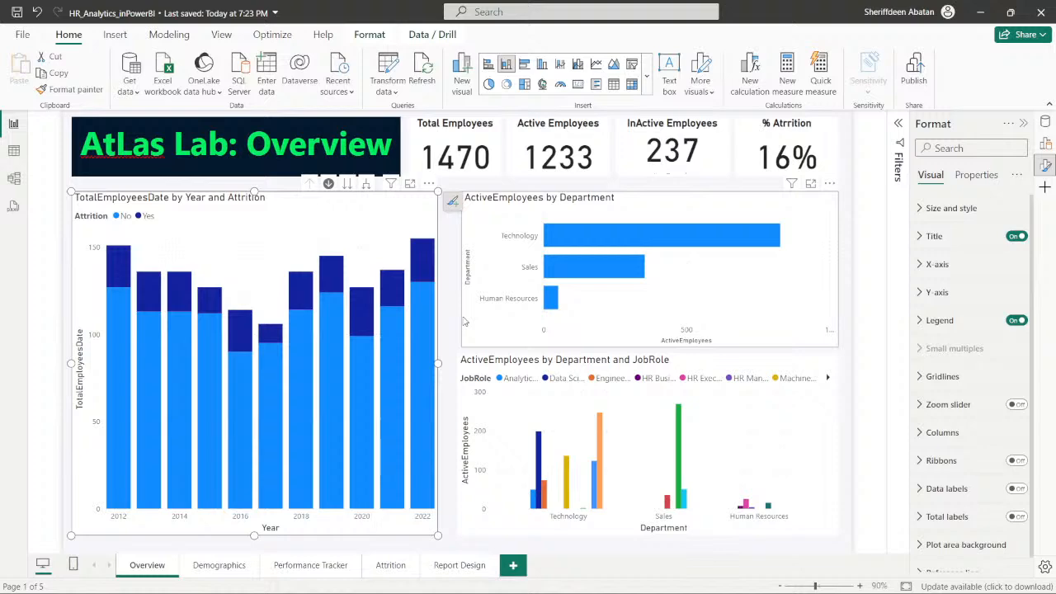
{"action": "left_click", "coordinate": [452, 253]}
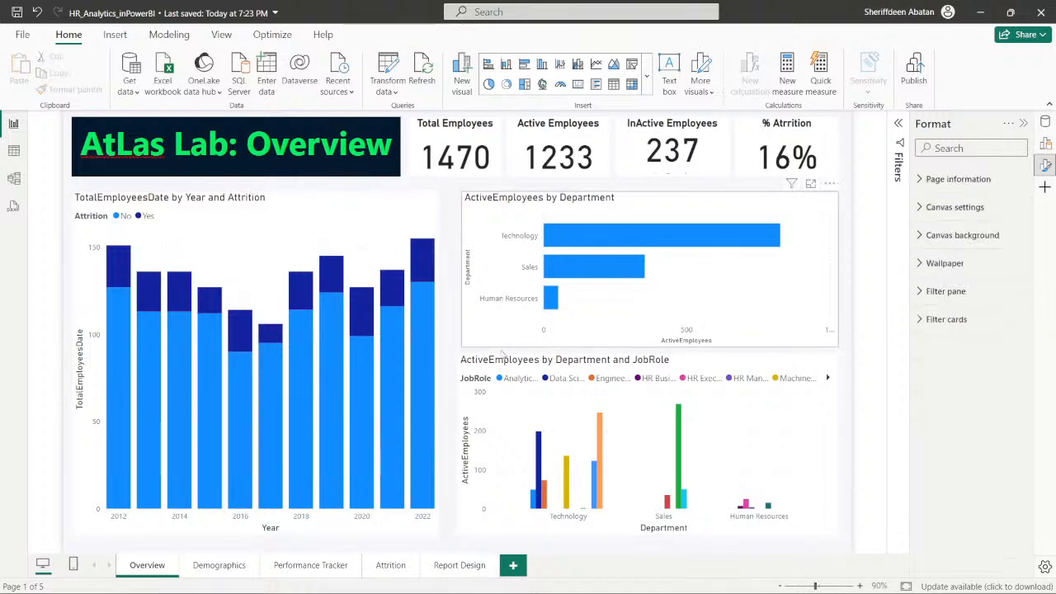
- Recheck instruction 3 in Chrome, return to Power BI, move the title box down over the charts and shift the four cards to the page's left edge
{"action": "left_click", "coordinate": [468, 579]}
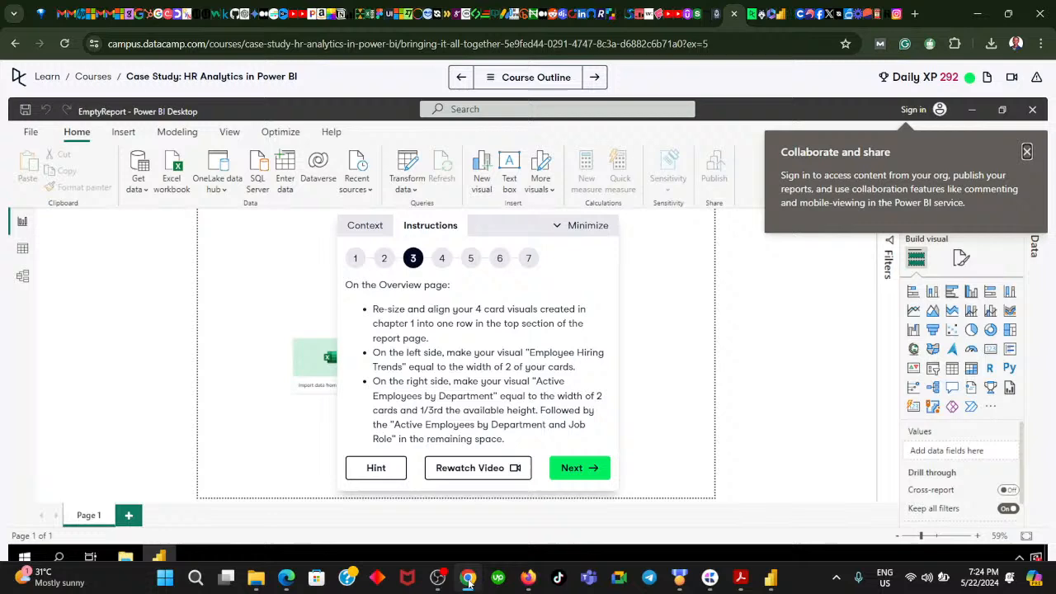
{"action": "left_click", "coordinate": [467, 579]}
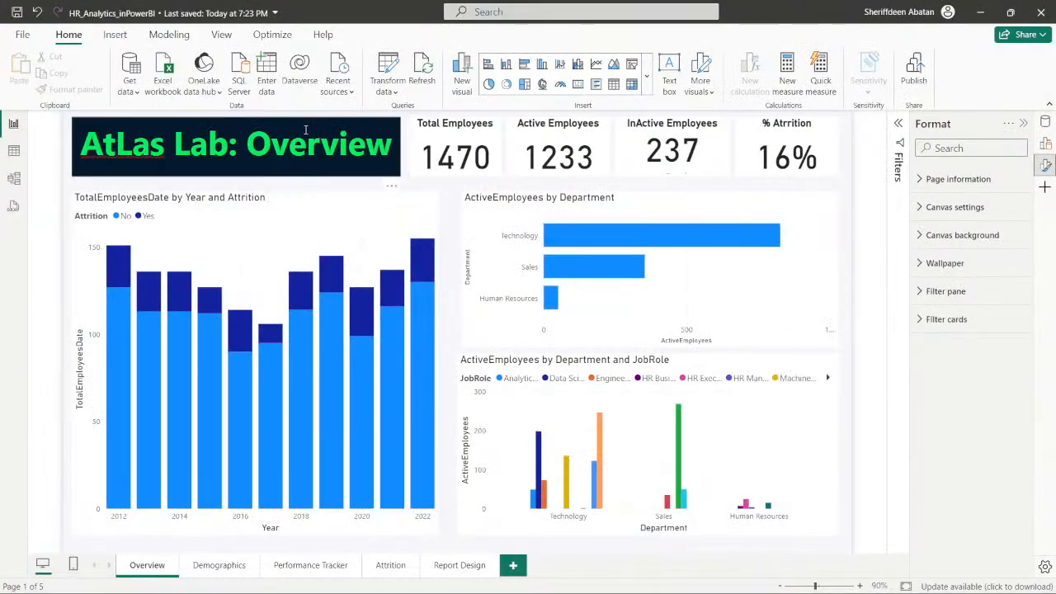
{"action": "left_click", "coordinate": [277, 118]}
{"action": "left_click_drag", "start_coordinate": [277, 118], "coordinate": [574, 342]}
{"action": "left_click", "coordinate": [493, 167]}
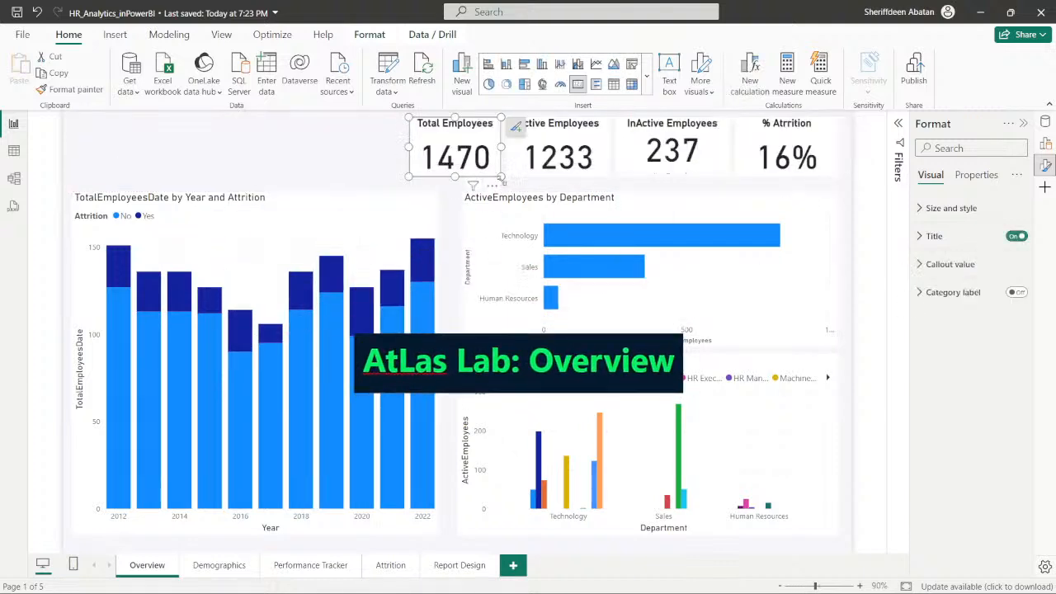
{"action": "left_click", "coordinate": [518, 175], "text": "ctrl"}
{"action": "left_click", "coordinate": [691, 179], "text": "ctrl"}
{"action": "left_click", "coordinate": [811, 183], "text": "ctrl"}
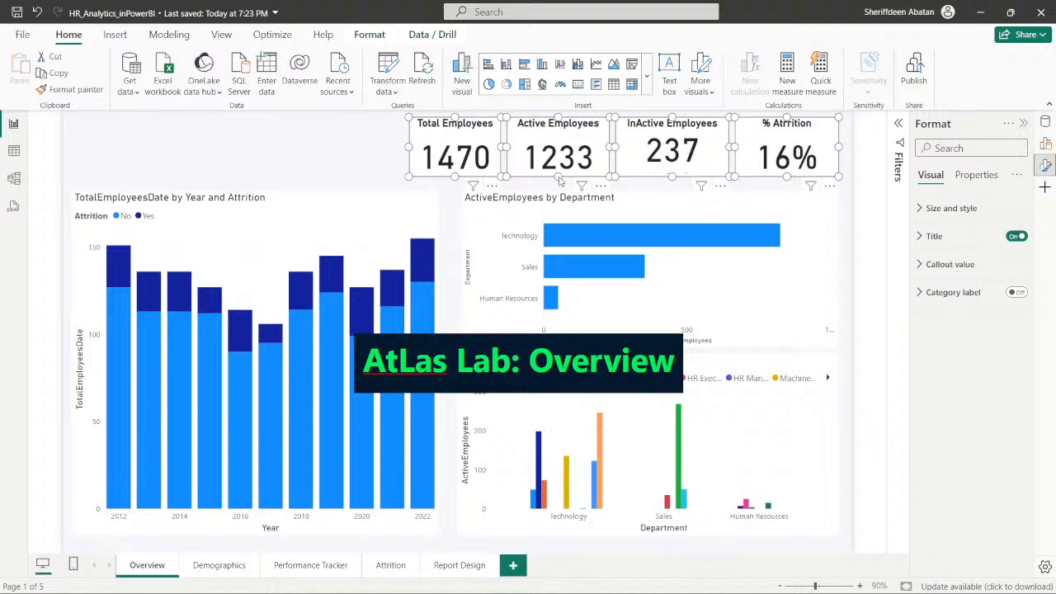
{"action": "left_click_drag", "start_coordinate": [559, 180], "coordinate": [190, 176]}
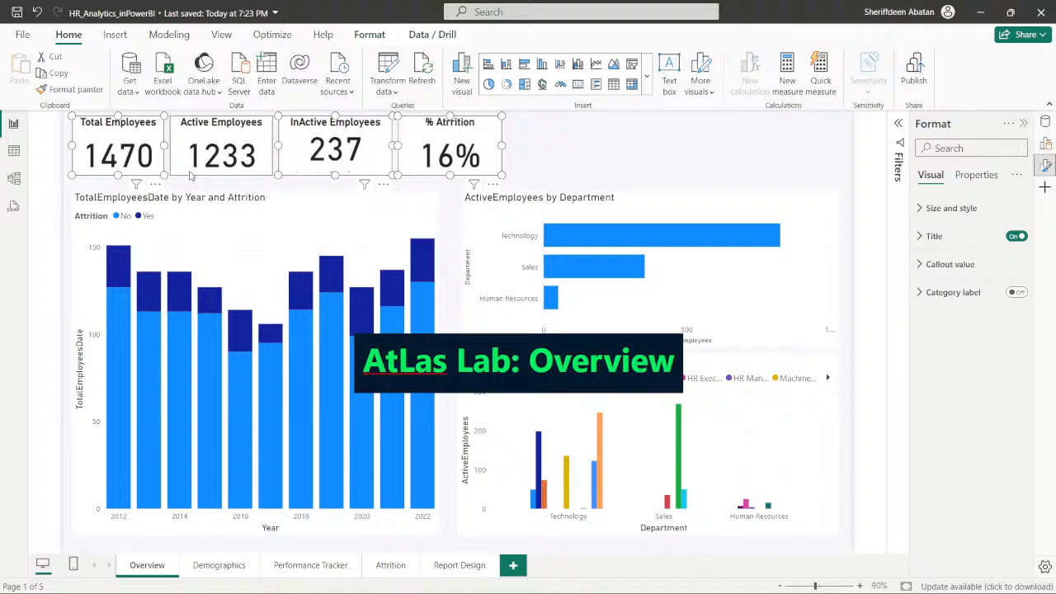
- Place the title box in the top row beside the % Attrition card and try to widen the yearly attrition chart slightly
{"action": "left_click", "coordinate": [194, 173]}
{"action": "left_click", "coordinate": [530, 340]}
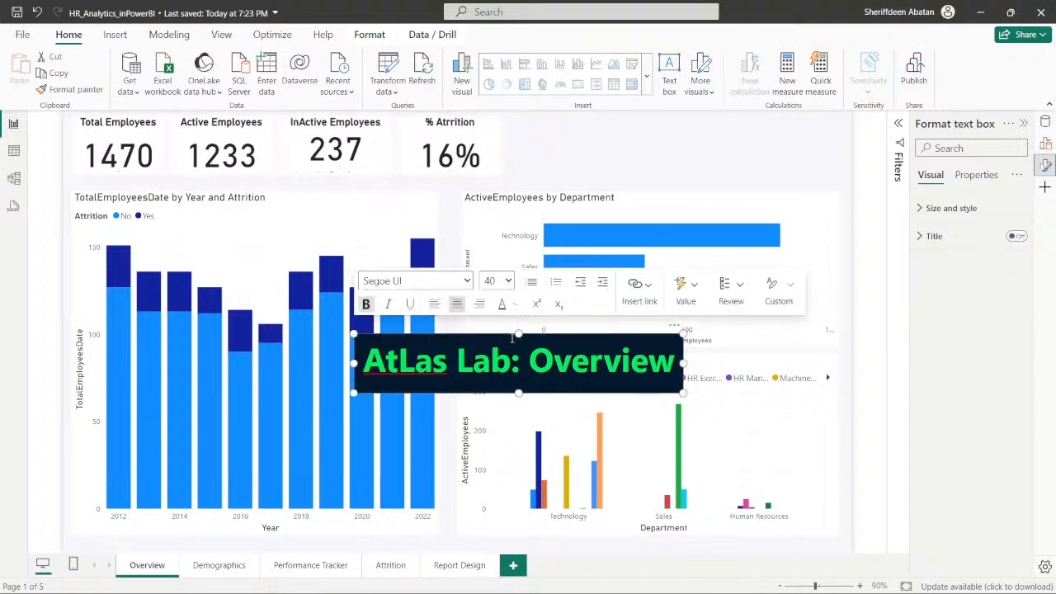
{"action": "left_click_drag", "start_coordinate": [501, 338], "coordinate": [652, 117]}
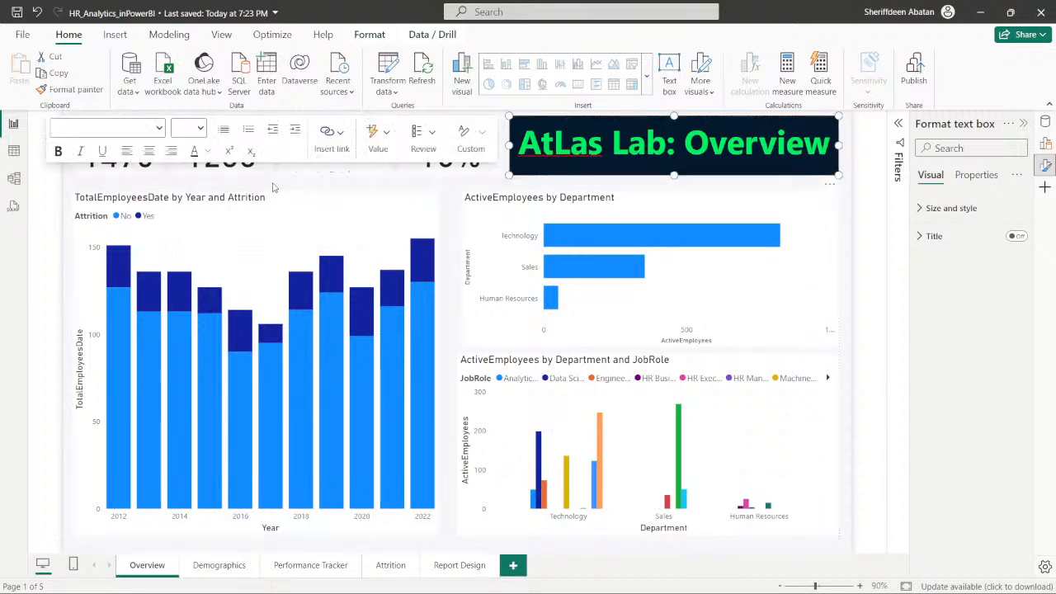
{"action": "key", "text": "Escape"}
{"action": "left_click", "coordinate": [290, 205]}
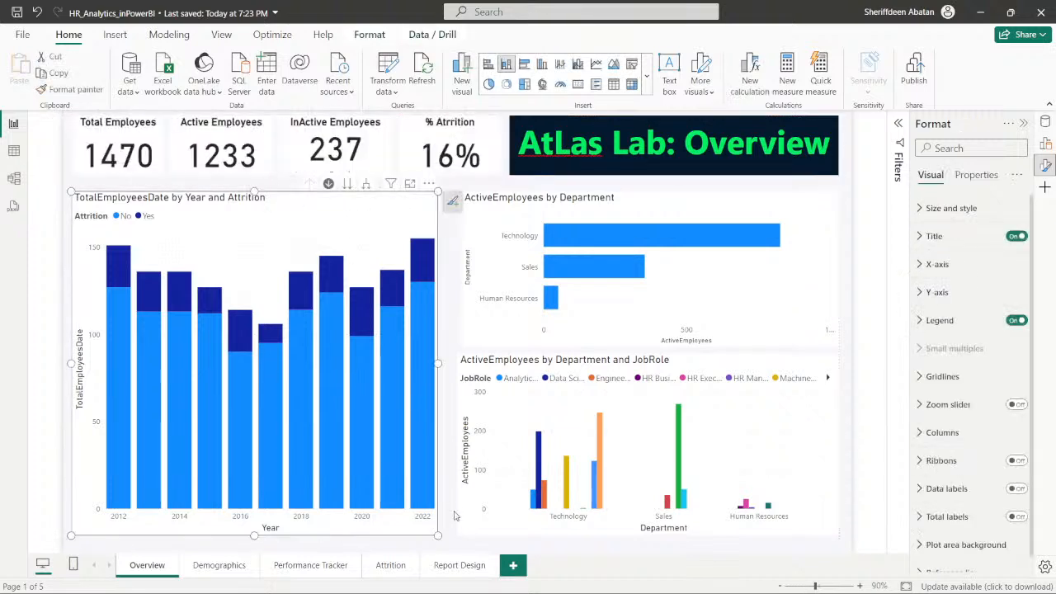
{"action": "mouse_move", "coordinate": [437, 535]}
{"action": "left_mouse_down"}
{"action": "mouse_move", "coordinate": [349, 507]}
{"action": "mouse_move", "coordinate": [290, 455]}
{"action": "mouse_move", "coordinate": [294, 424]}
{"action": "mouse_move", "coordinate": [357, 381]}
{"action": "mouse_move", "coordinate": [357, 356]}
{"action": "mouse_move", "coordinate": [268, 328]}
{"action": "mouse_move", "coordinate": [341, 372]}
{"action": "mouse_move", "coordinate": [441, 503]}
{"action": "mouse_move", "coordinate": [448, 550]}
{"action": "mouse_move", "coordinate": [442, 537]}
{"action": "left_mouse_up"}
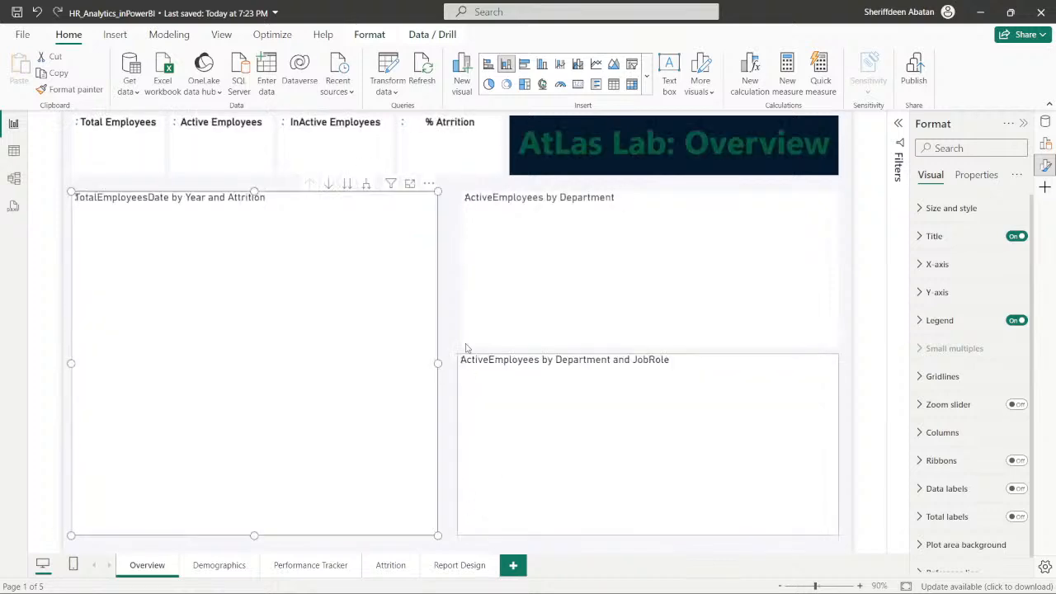
{"action": "left_click", "coordinate": [445, 285]}
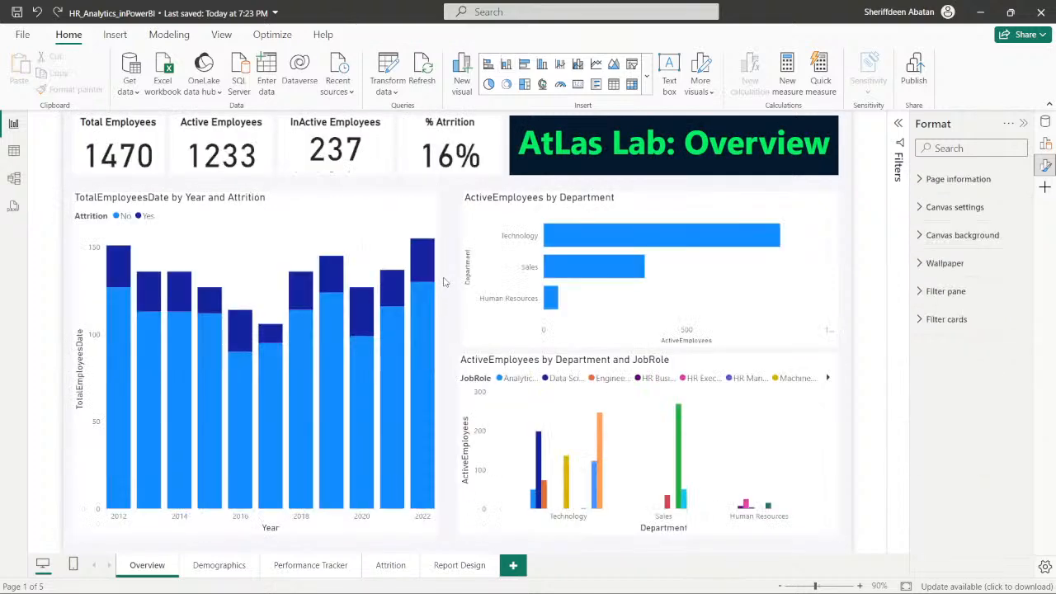
- Undo the moves of the cards and title box, along with the last resizing of the yearly attrition chart
{"action": "key", "text": "ctrl+z"}
{"action": "key", "text": "ctrl+z"}
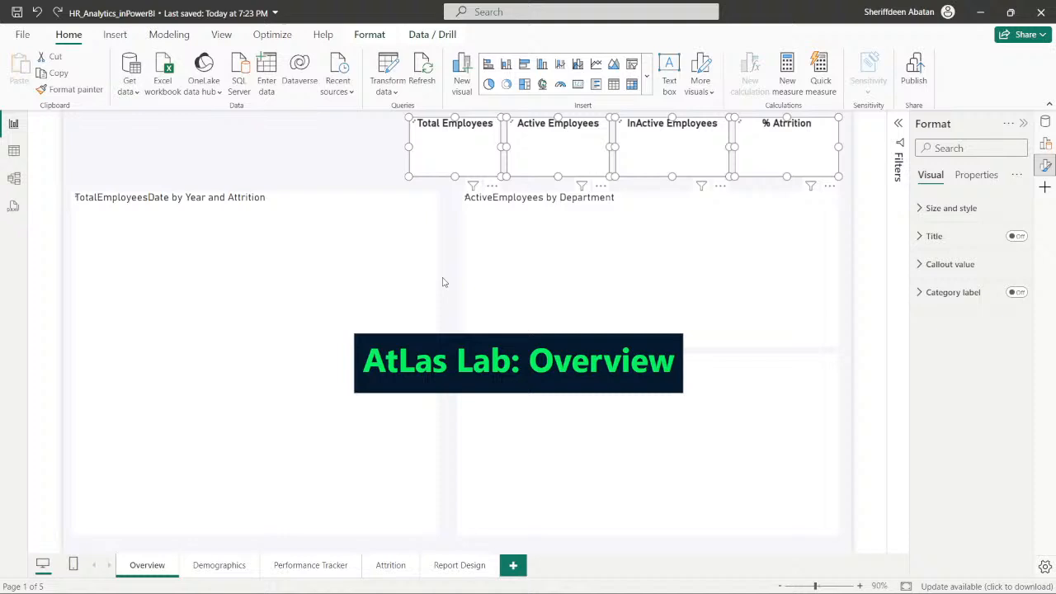
{"action": "key", "text": "ctrl+y"}
{"action": "key", "text": "ctrl+y"}
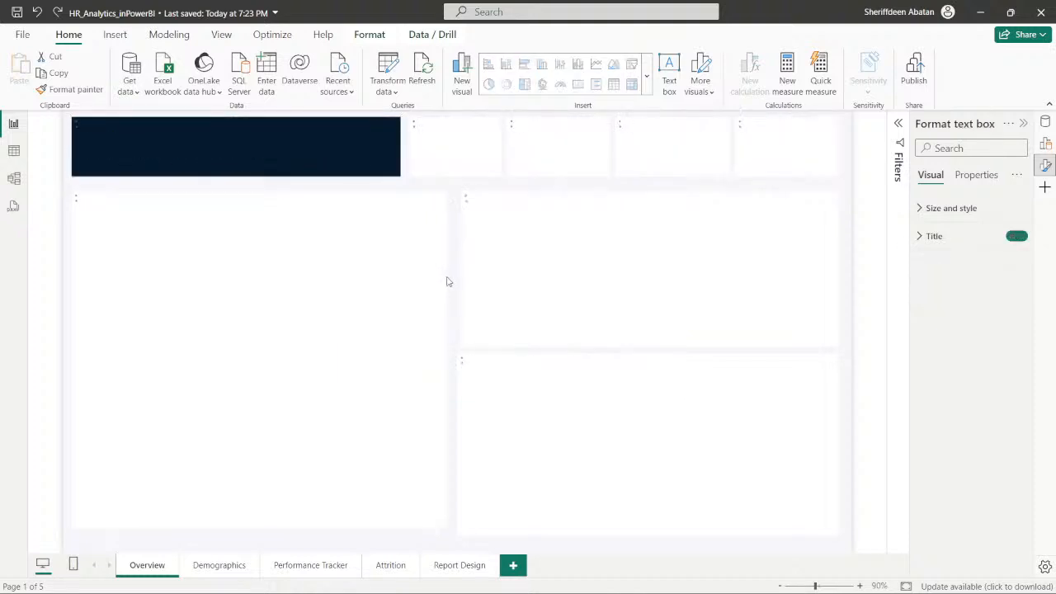
{"action": "left_click", "coordinate": [454, 278]}
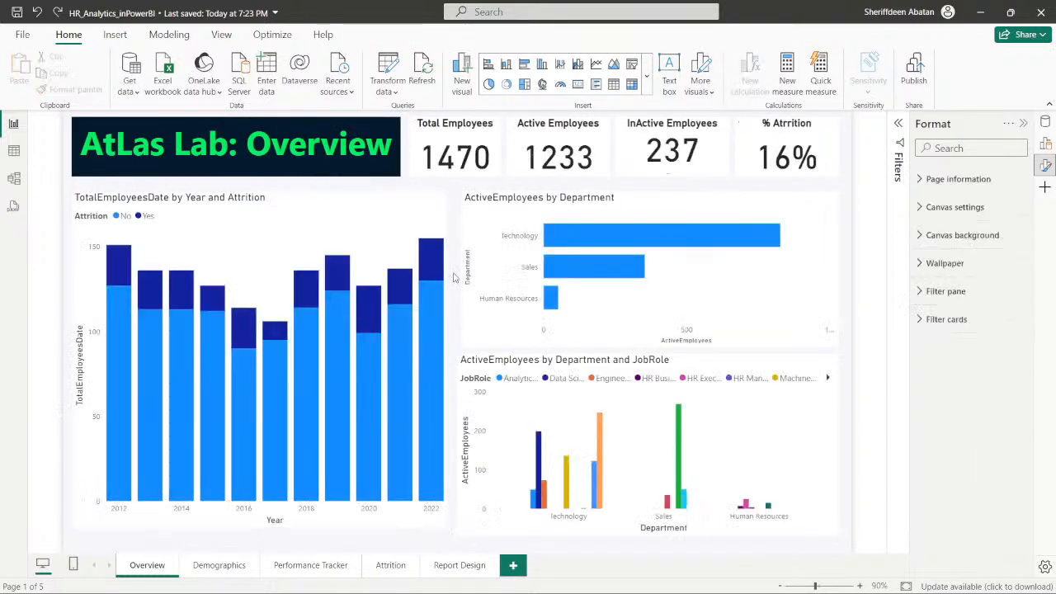
- Switch to the DataCamp exercise in Chrome and advance past instructions 3 and 4 to instruction 5
{"action": "mouse_move", "coordinate": [468, 587]}
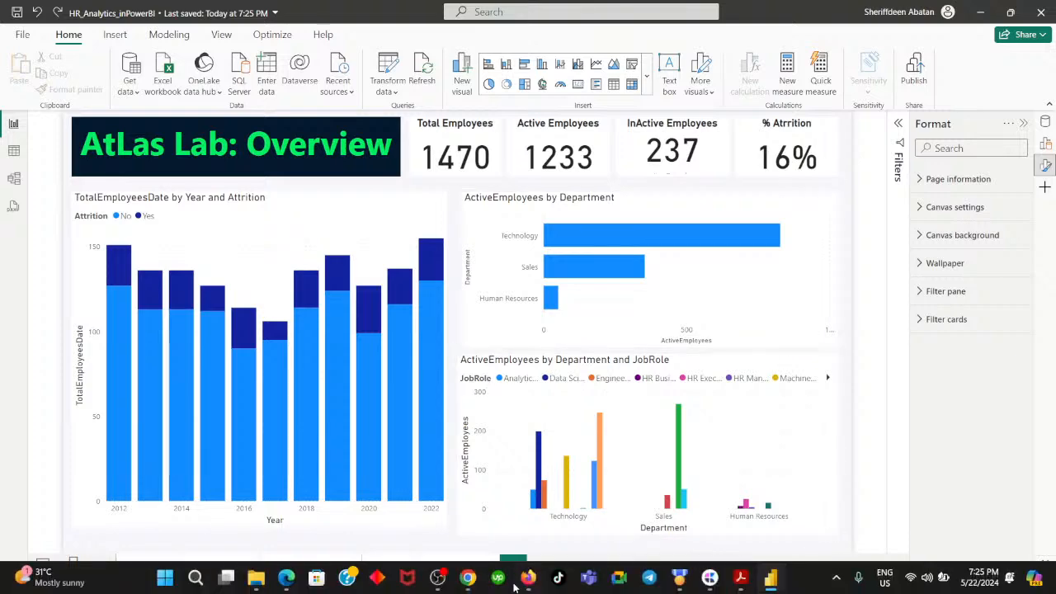
{"action": "left_click", "coordinate": [468, 583]}
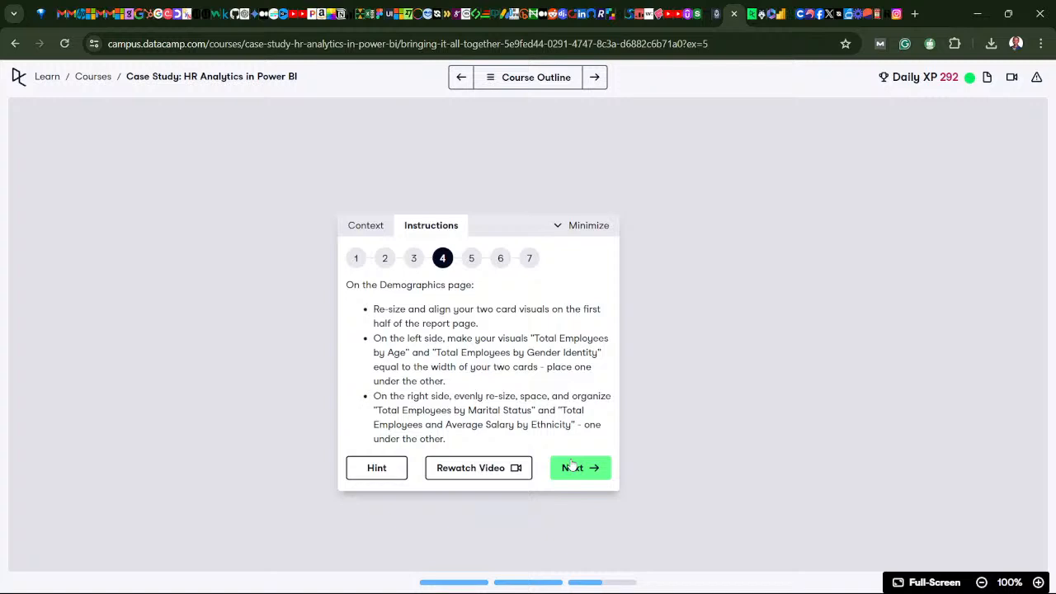
{"action": "left_click", "coordinate": [574, 469]}
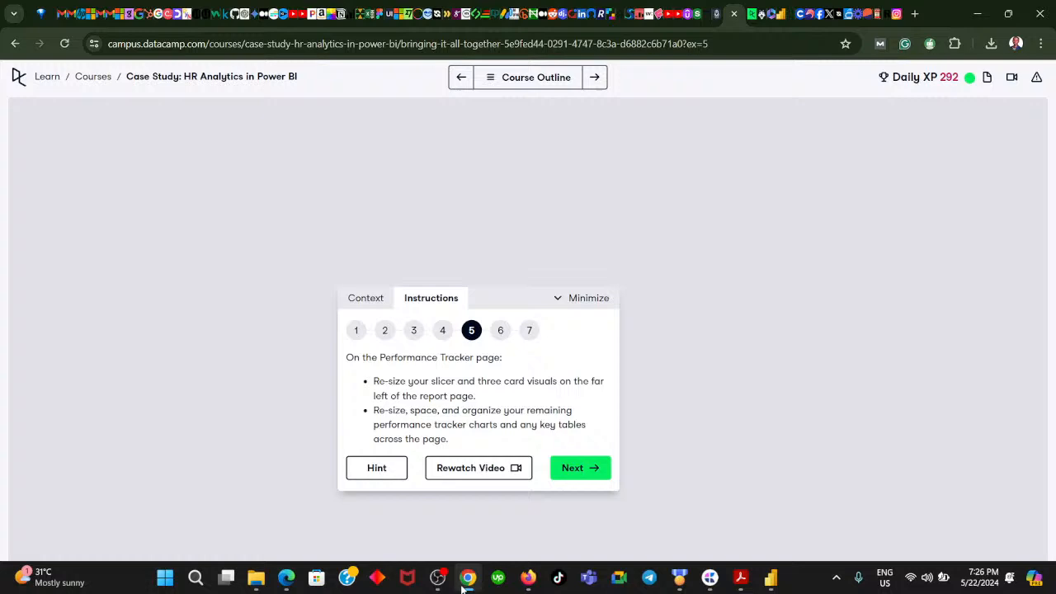
- Return to Power BI and review the layouts of the Demographics, Performance Tracker, Attrition and Report Design pages
{"action": "left_click", "coordinate": [467, 577]}
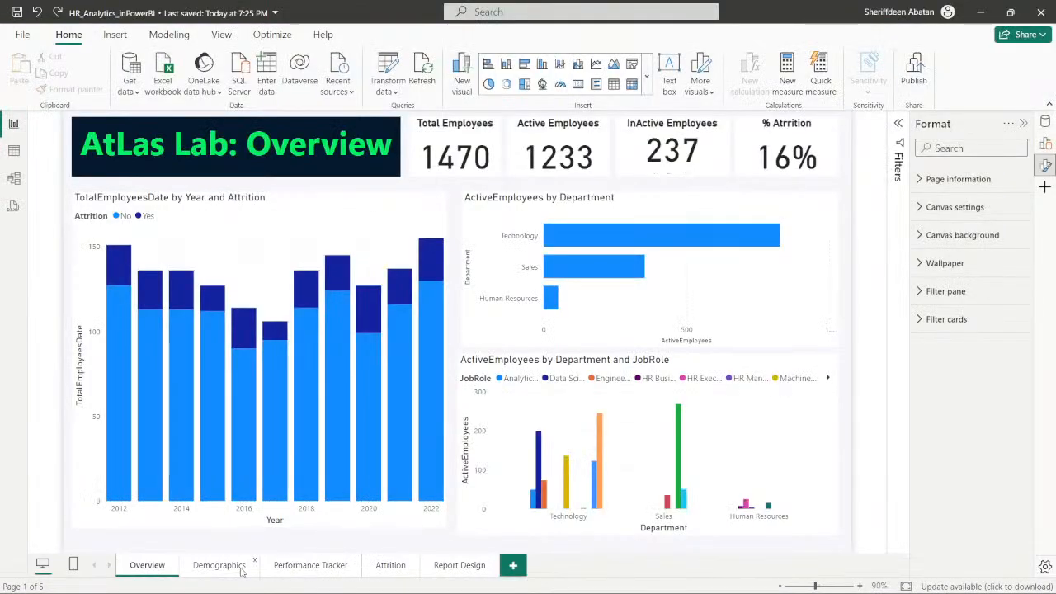
{"action": "left_click", "coordinate": [219, 565]}
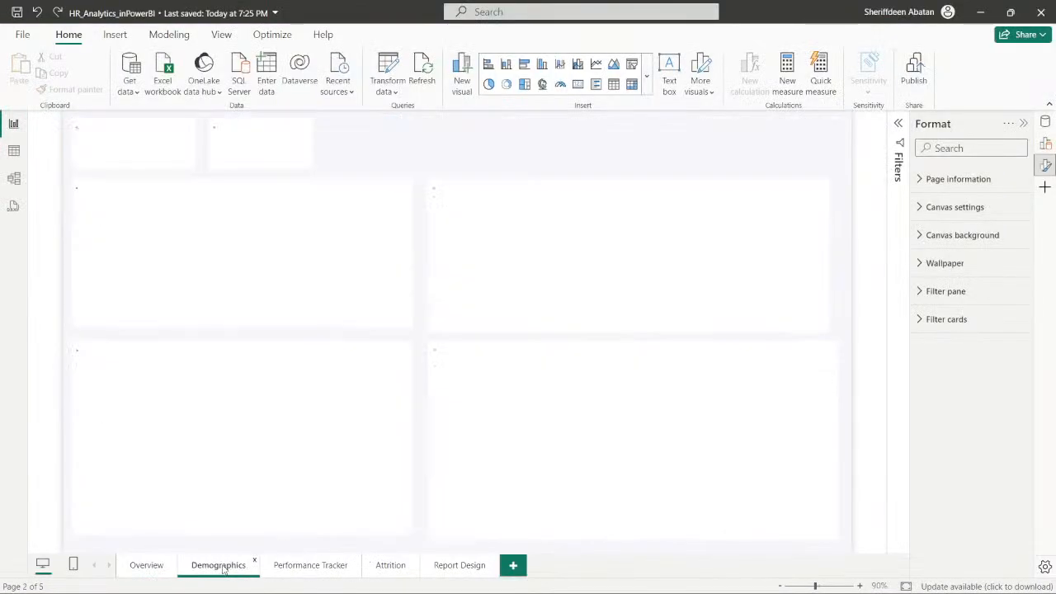
{"action": "left_click", "coordinate": [321, 569]}
{"action": "left_click", "coordinate": [394, 569]}
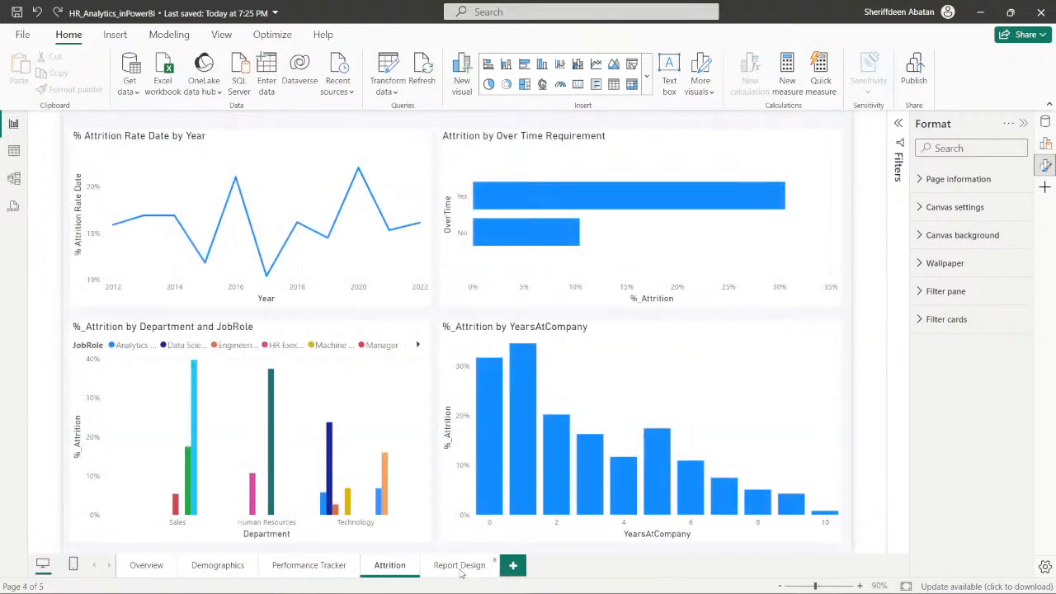
{"action": "left_click", "coordinate": [458, 567]}
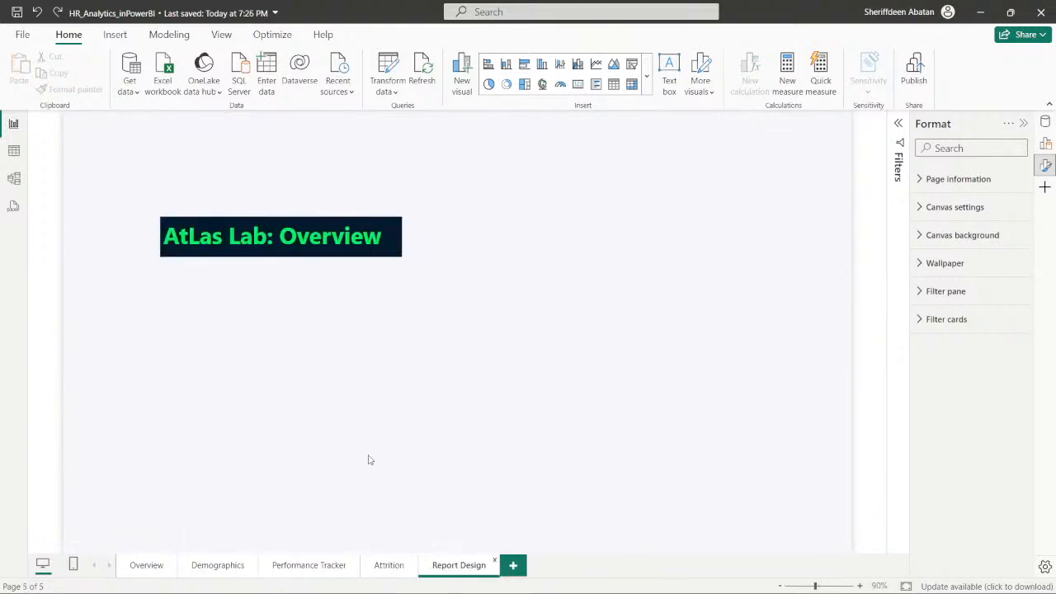
- Switch to the DataCamp exercise in Chrome and advance through instructions 5 and 6 to question 7
{"action": "left_click", "coordinate": [468, 579]}
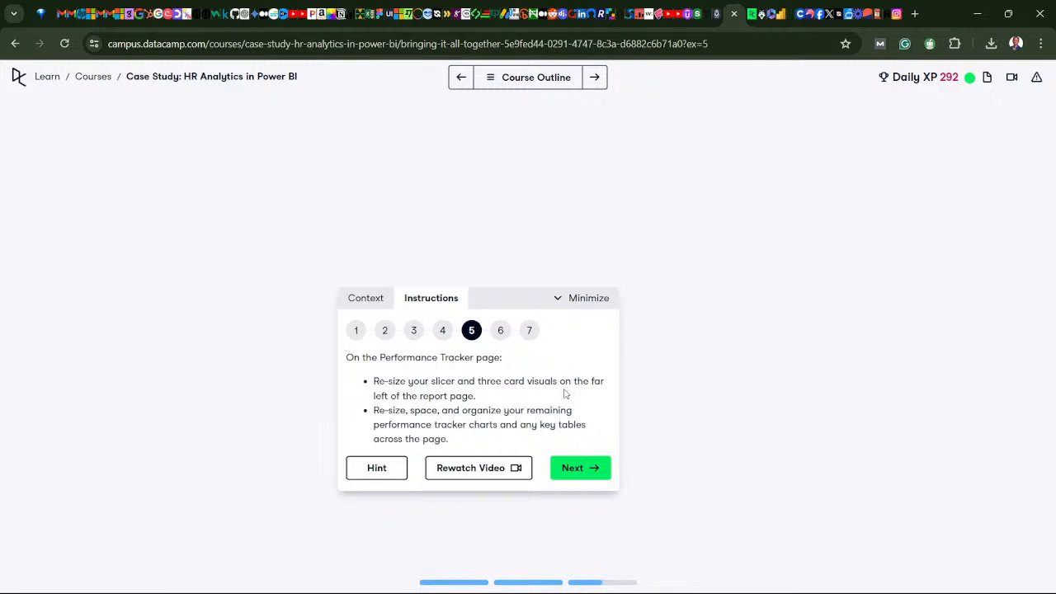
{"action": "left_click", "coordinate": [589, 467]}
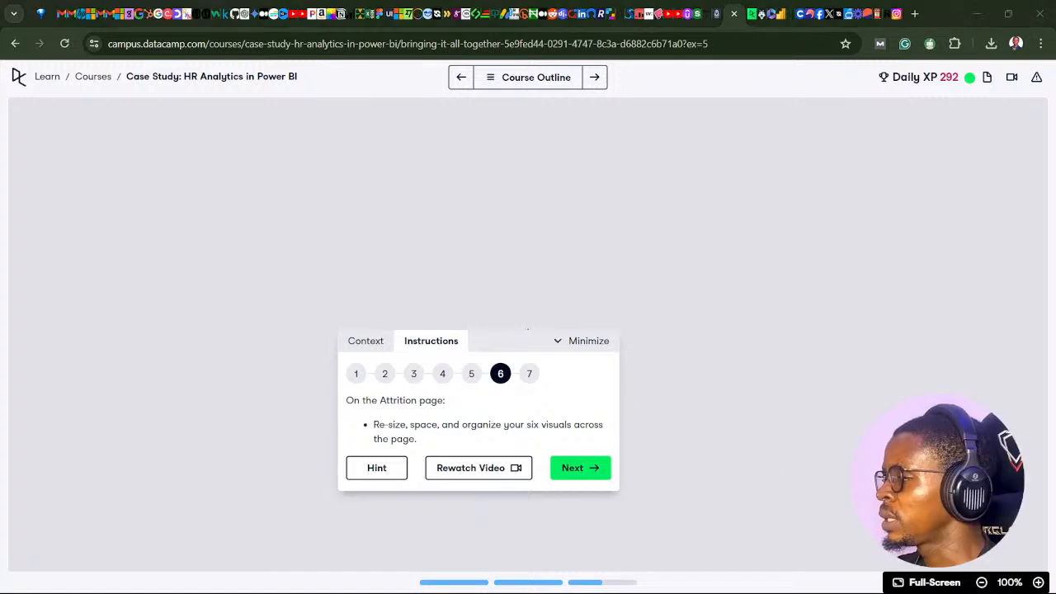
{"action": "left_click", "coordinate": [576, 473]}
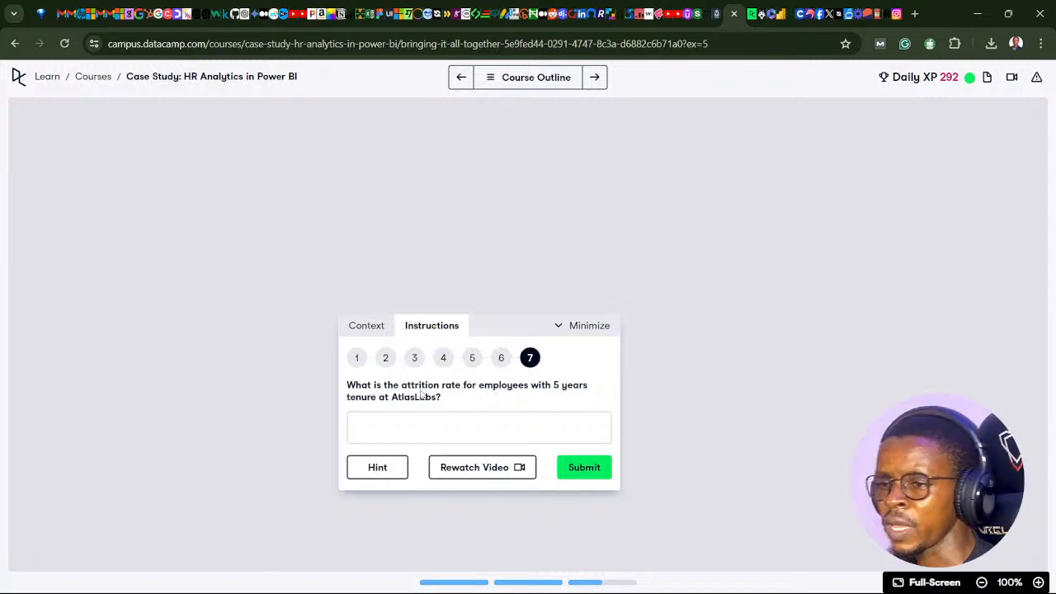
- Switch to Power BI and read the attrition rate for 5 years of tenure in the Attrition page's YearsAtCompany chart
{"action": "mouse_move", "coordinate": [458, 580]}
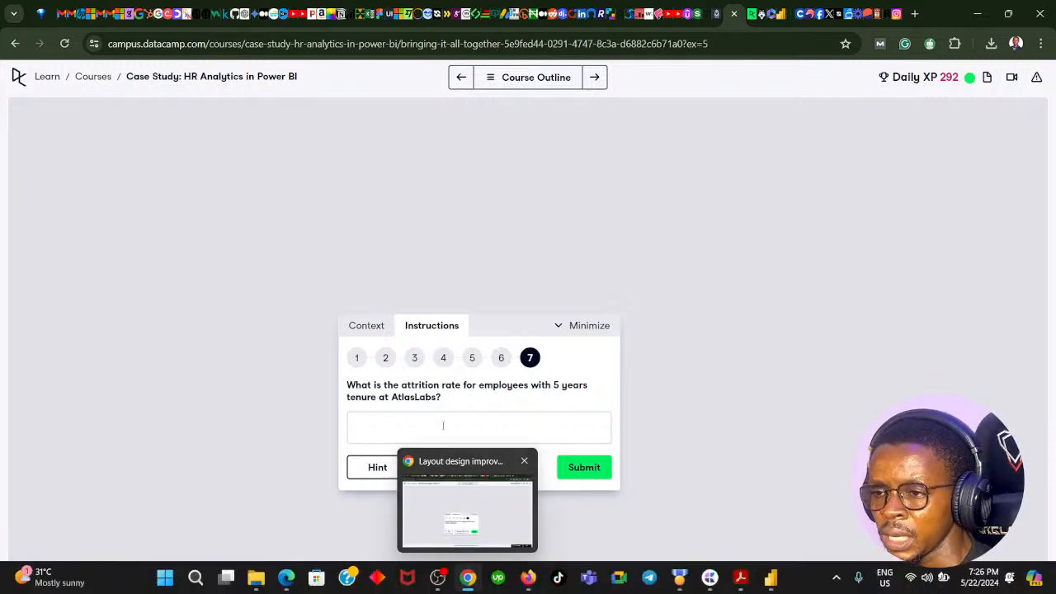
{"action": "left_click", "coordinate": [466, 578]}
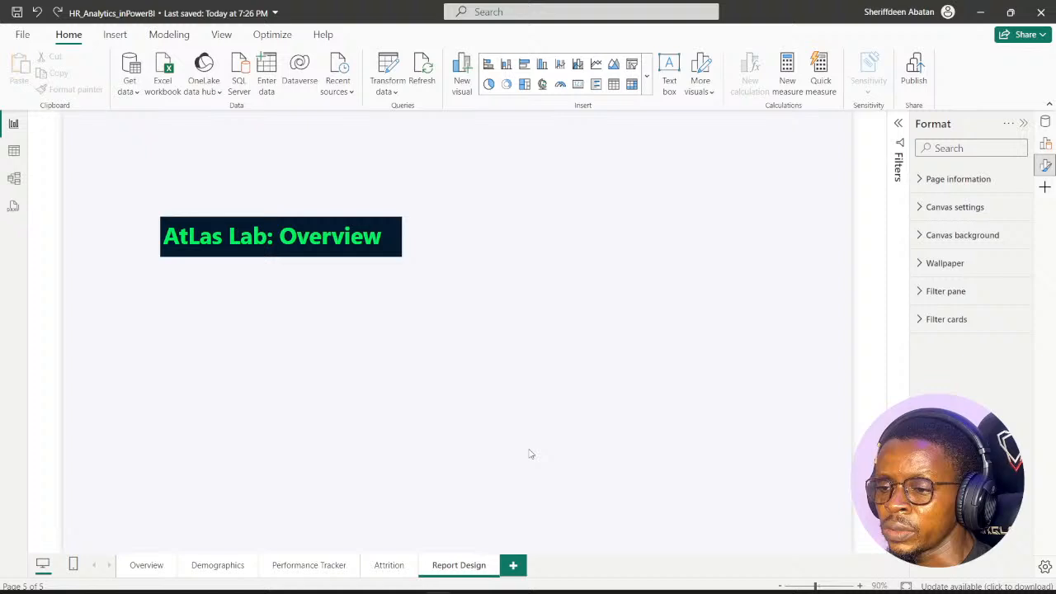
{"action": "left_click", "coordinate": [390, 568]}
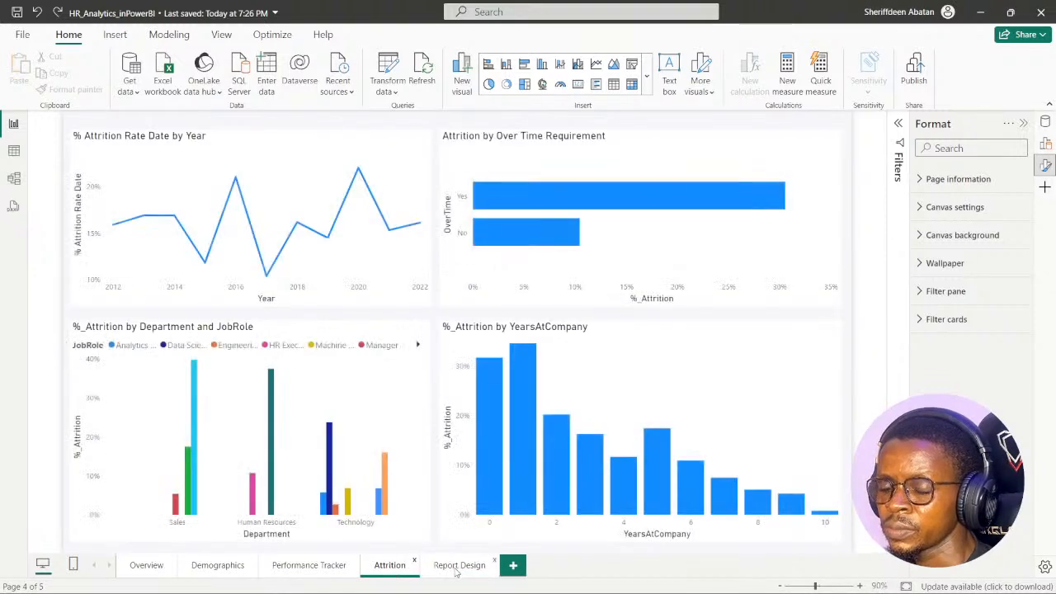
{"action": "left_click", "coordinate": [458, 565]}
{"action": "left_click", "coordinate": [390, 567]}
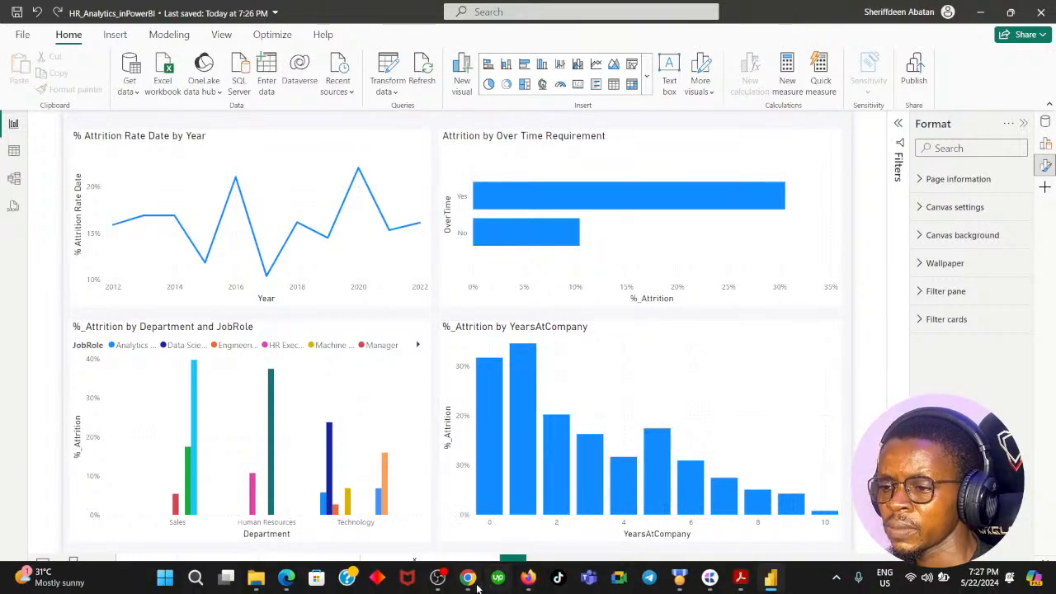
- Submit 17% as the answer to question 7 in the DataCamp exercise in Chrome, and check the chapter's remaining exercises in the course outline
{"action": "left_click", "coordinate": [468, 580]}
{"action": "left_click", "coordinate": [427, 433]}
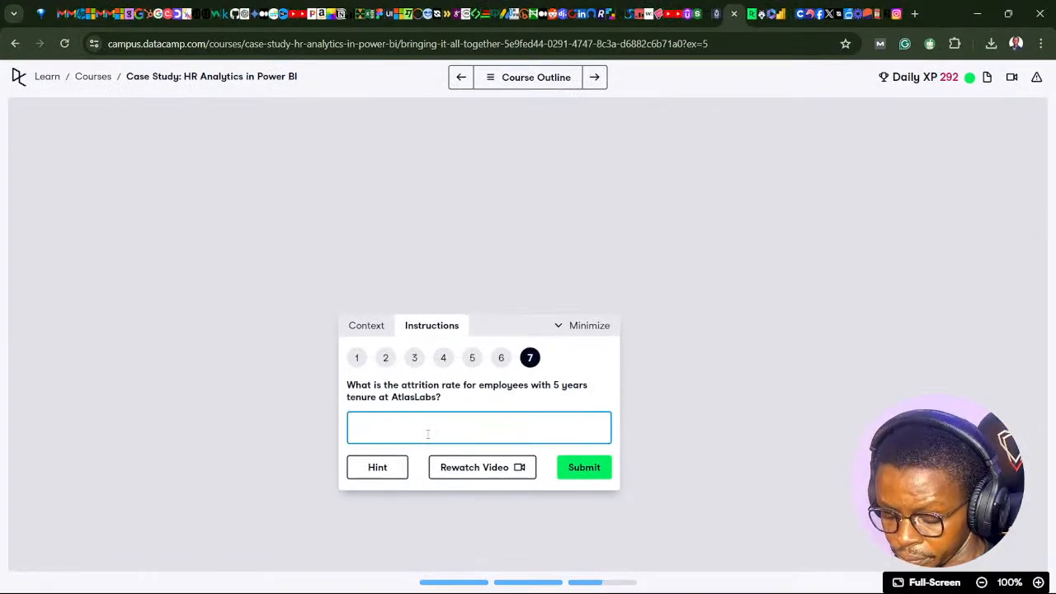
{"action": "type", "text": "17%"}
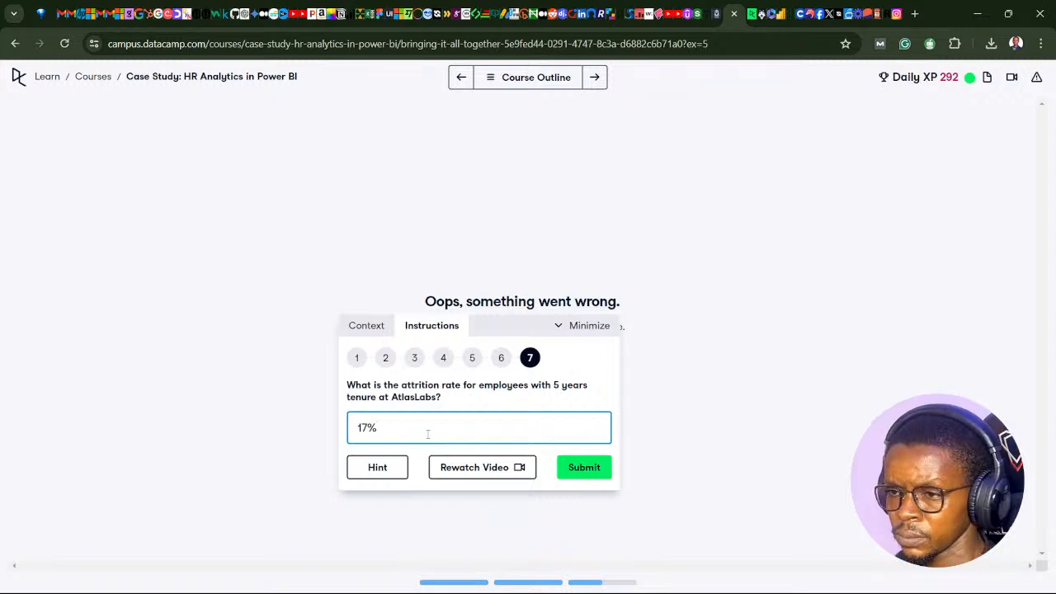
{"action": "left_click", "coordinate": [579, 475]}
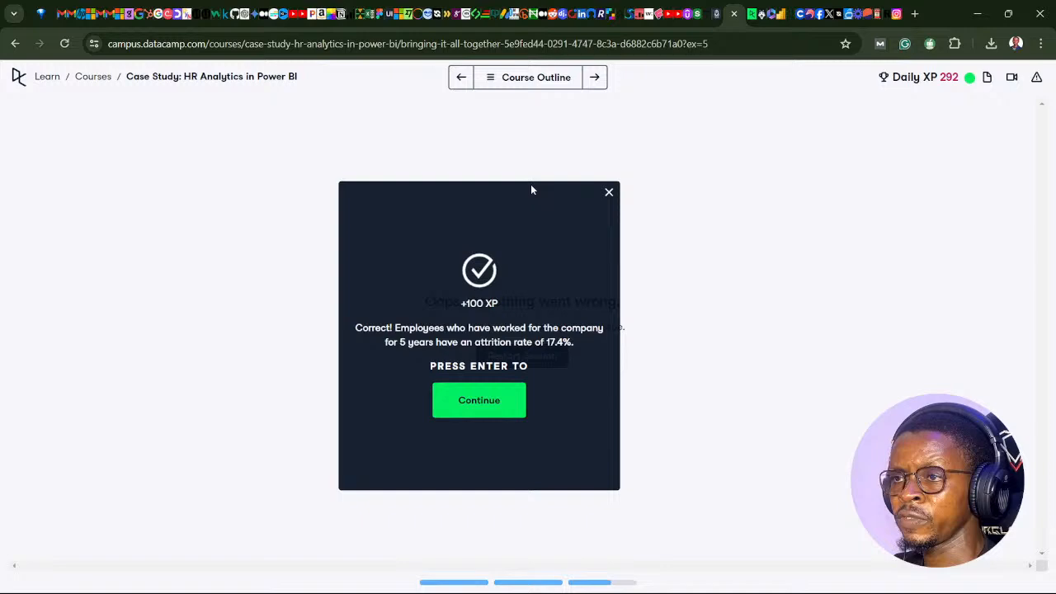
{"action": "left_click", "coordinate": [493, 79]}
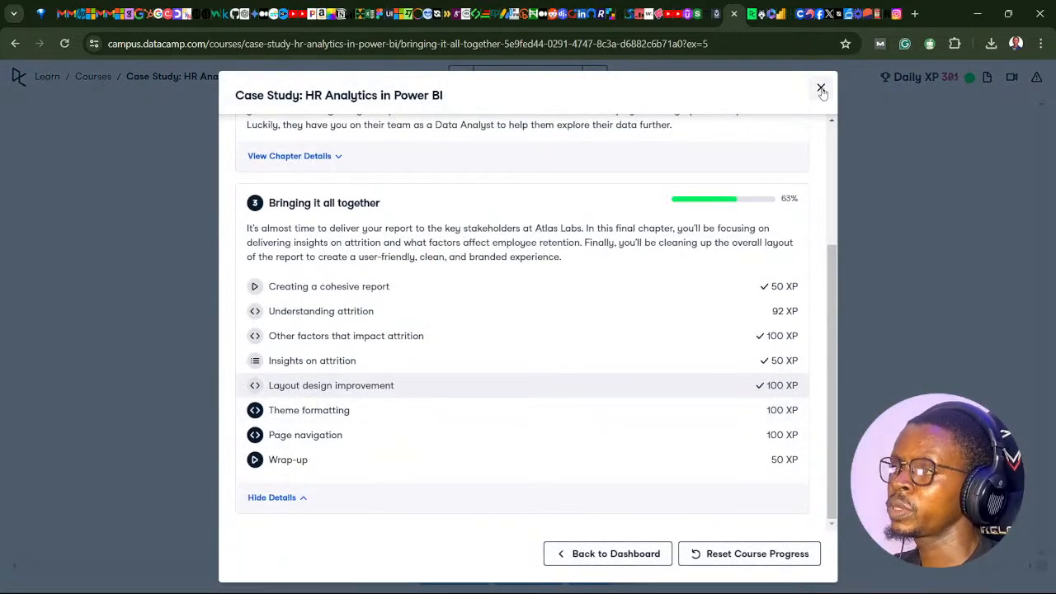
{"action": "left_click", "coordinate": [821, 88]}
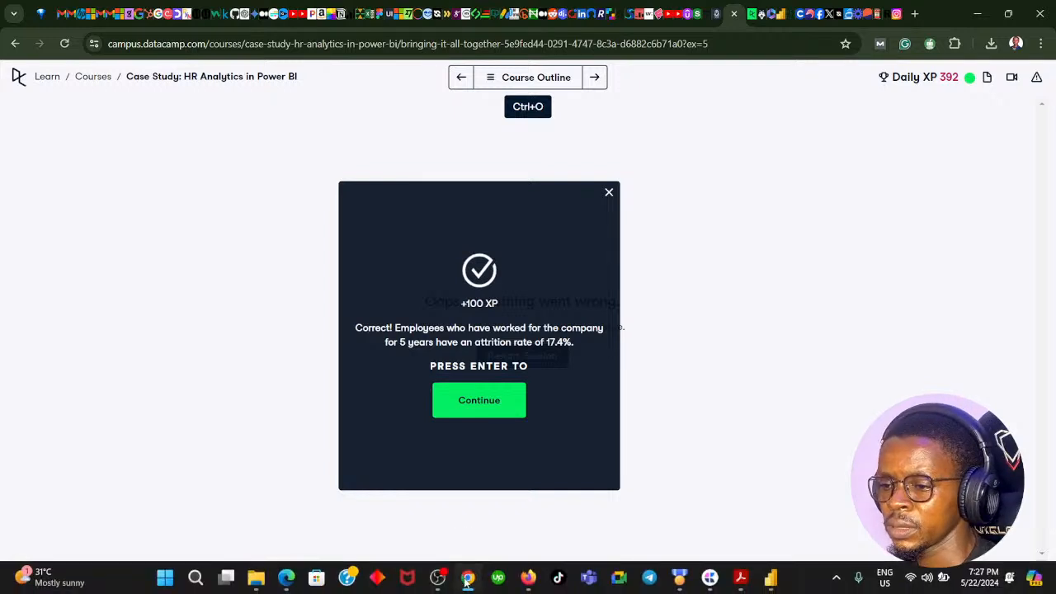
- Switch to Power BI and review the layouts of the Report Design, Attrition, Performance Tracker, Demographics and Overview pages
{"action": "left_click", "coordinate": [467, 581]}
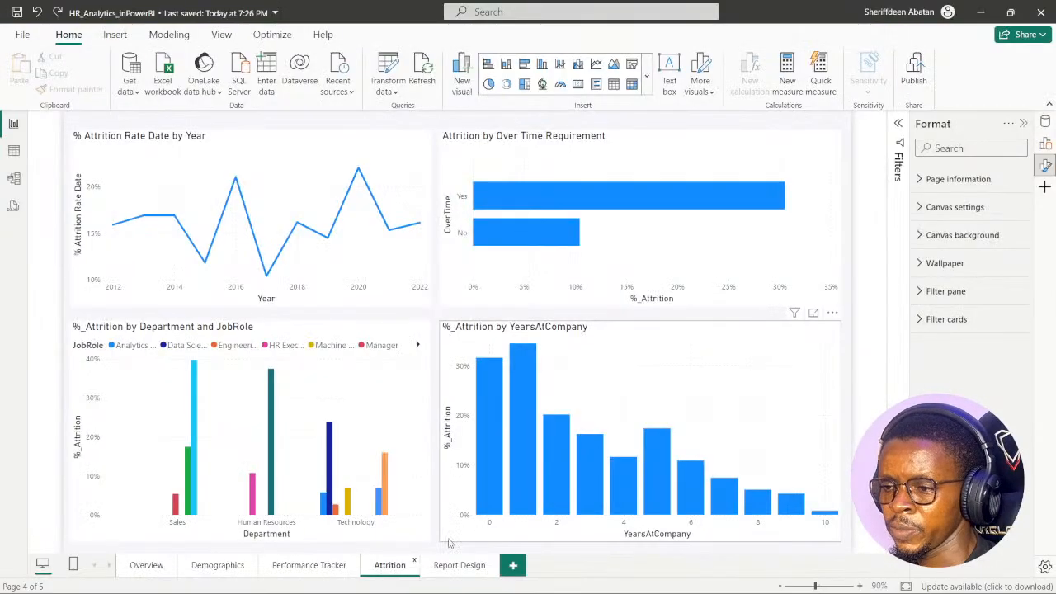
{"action": "left_click", "coordinate": [446, 568]}
{"action": "left_click", "coordinate": [383, 571]}
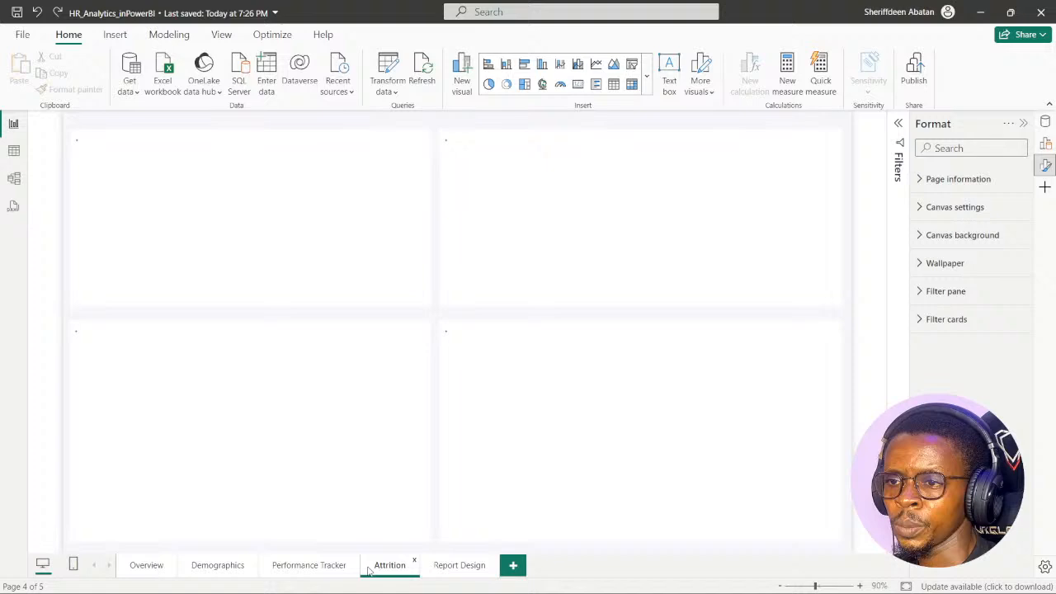
{"action": "left_click", "coordinate": [326, 567]}
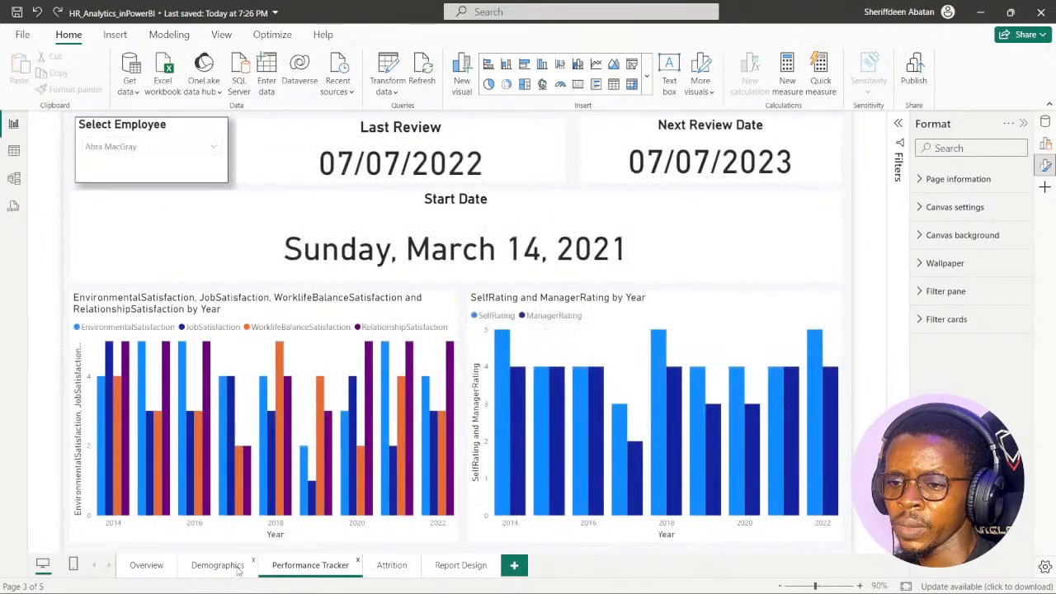
{"action": "left_click", "coordinate": [236, 568]}
{"action": "left_click", "coordinate": [146, 567]}
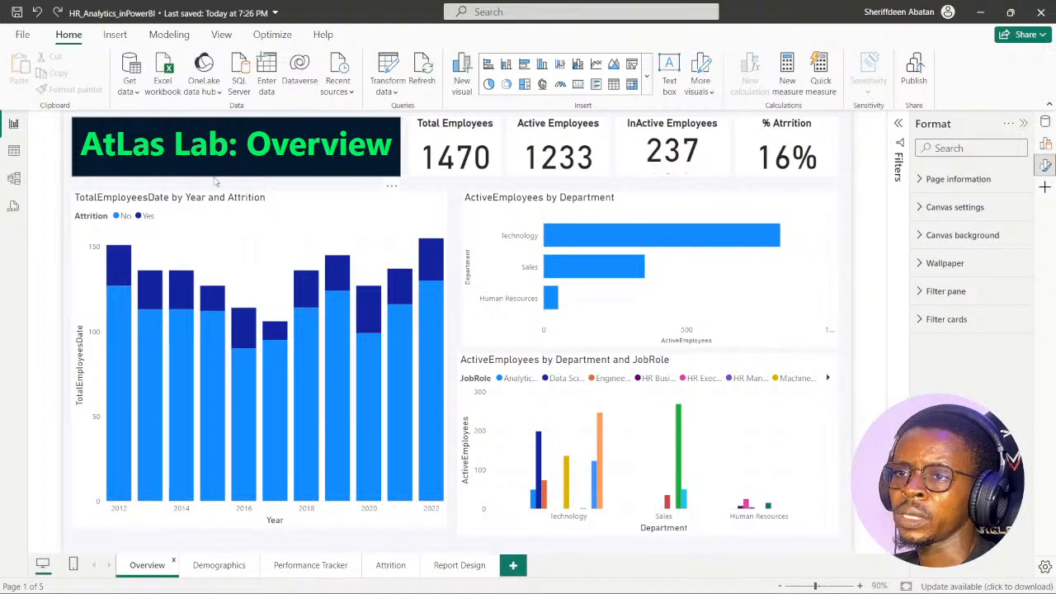
{"action": "left_click", "coordinate": [211, 570]}
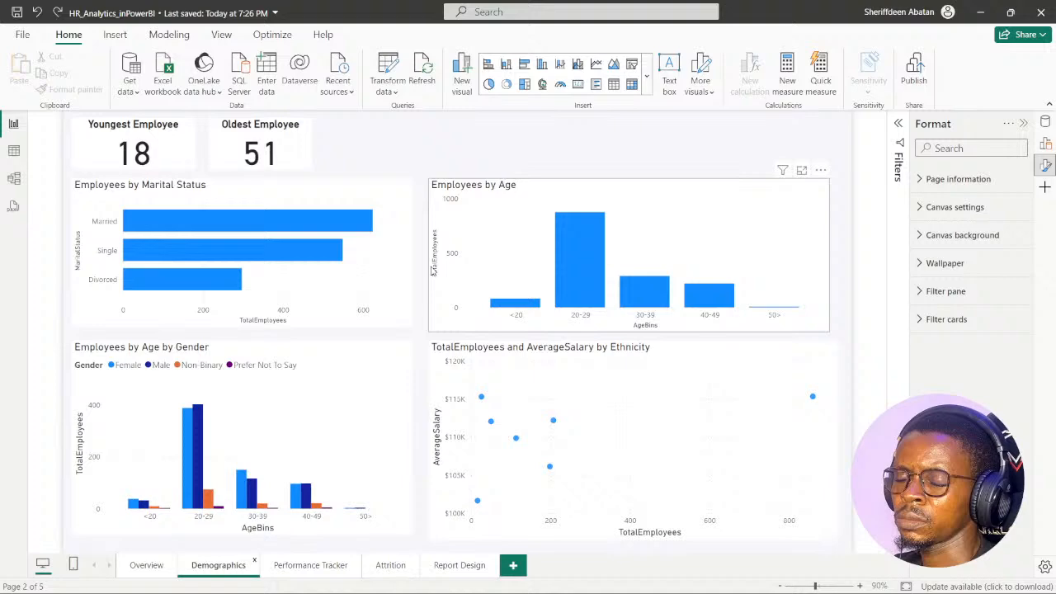
- Switch to DataCamp in Chrome, continue to the Theme formatting exercise and open its first instruction
{"action": "left_click", "coordinate": [468, 577]}
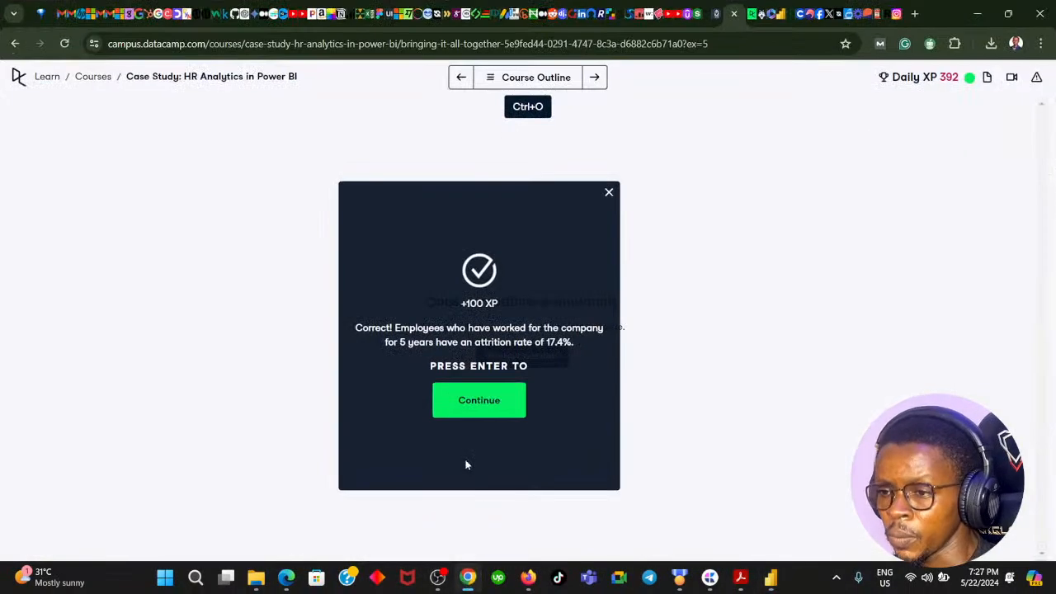
{"action": "left_click", "coordinate": [472, 402]}
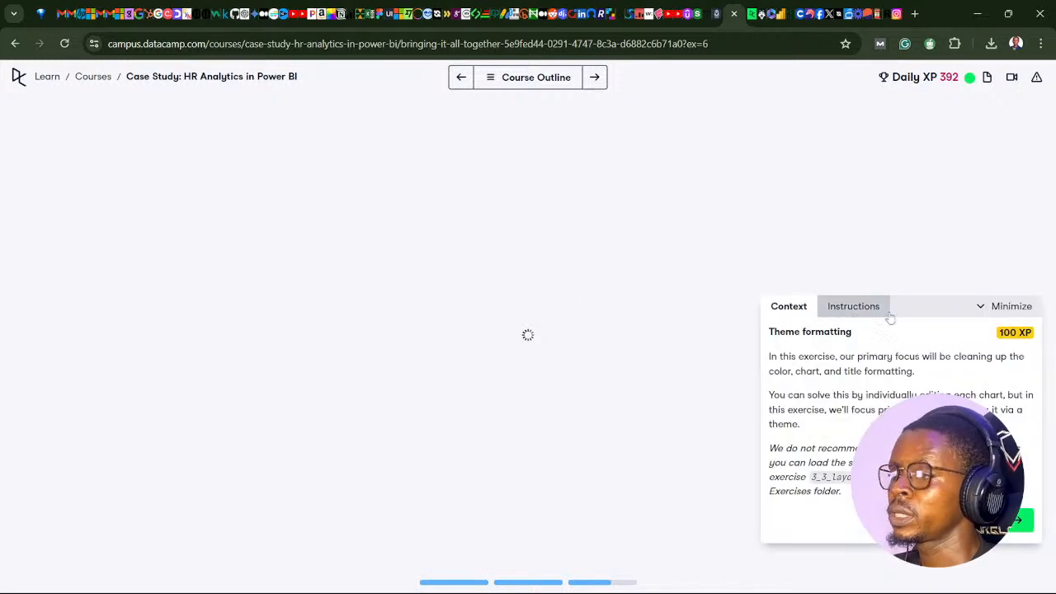
{"action": "left_click_drag", "start_coordinate": [886, 313], "coordinate": [497, 231]}
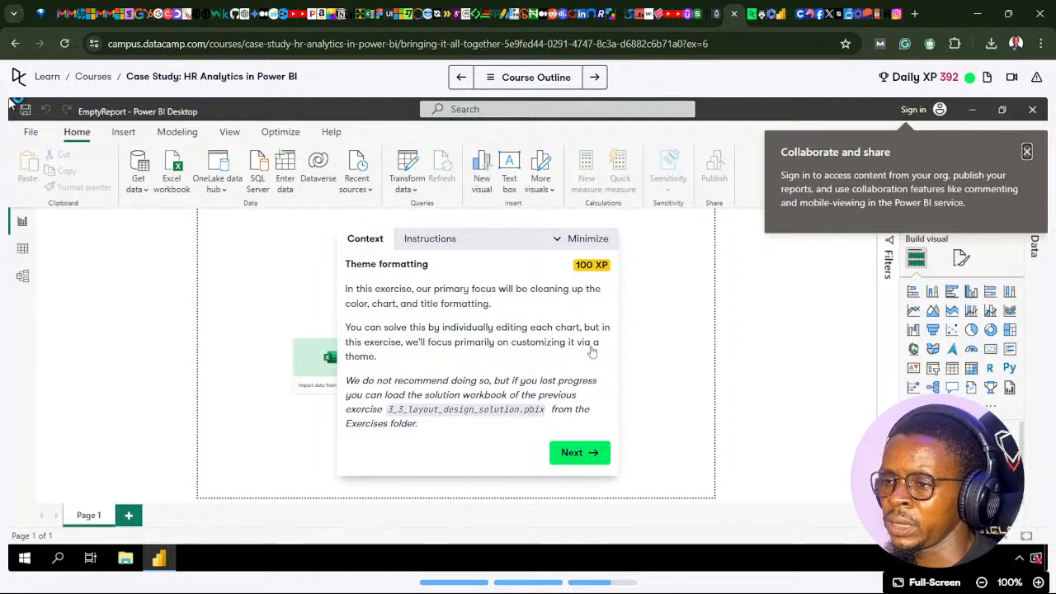
{"action": "left_click", "coordinate": [575, 455]}
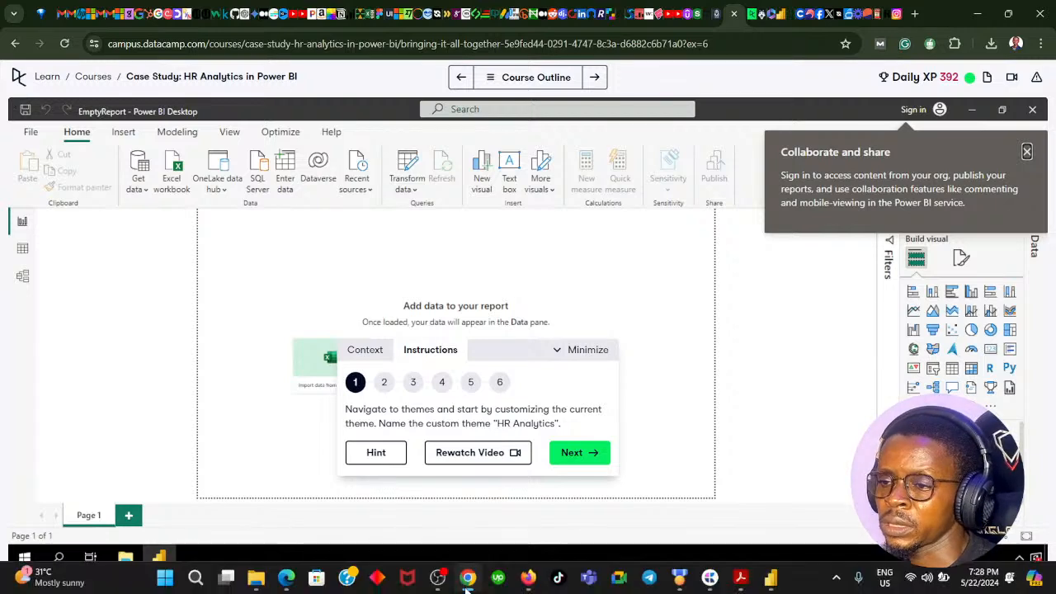
- Switch to Power BI, look over the report's theme options and recheck instruction 1 in Chrome
{"action": "left_click", "coordinate": [468, 581]}
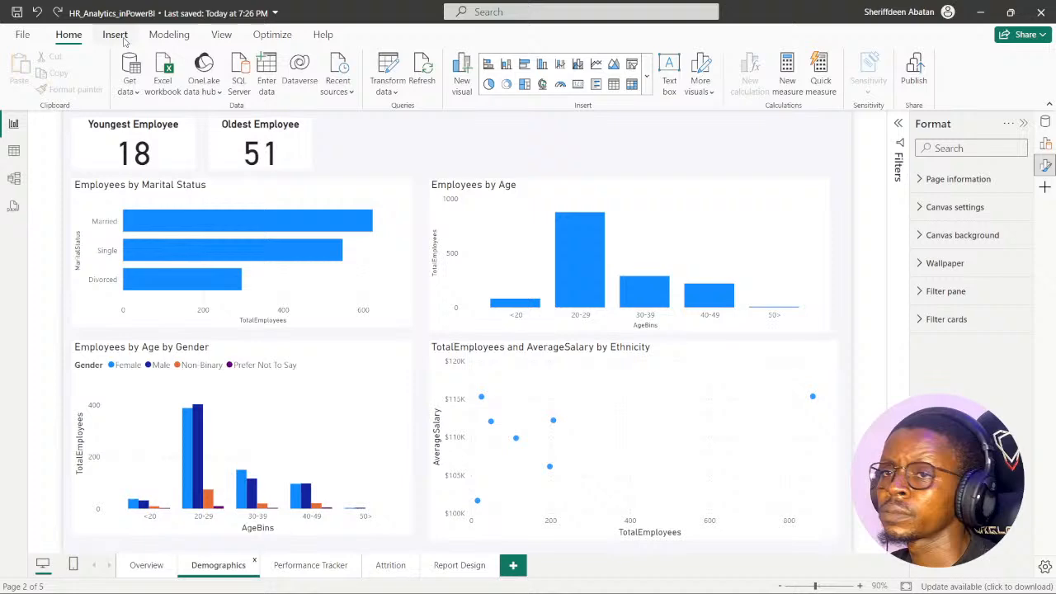
{"action": "left_click", "coordinate": [221, 35]}
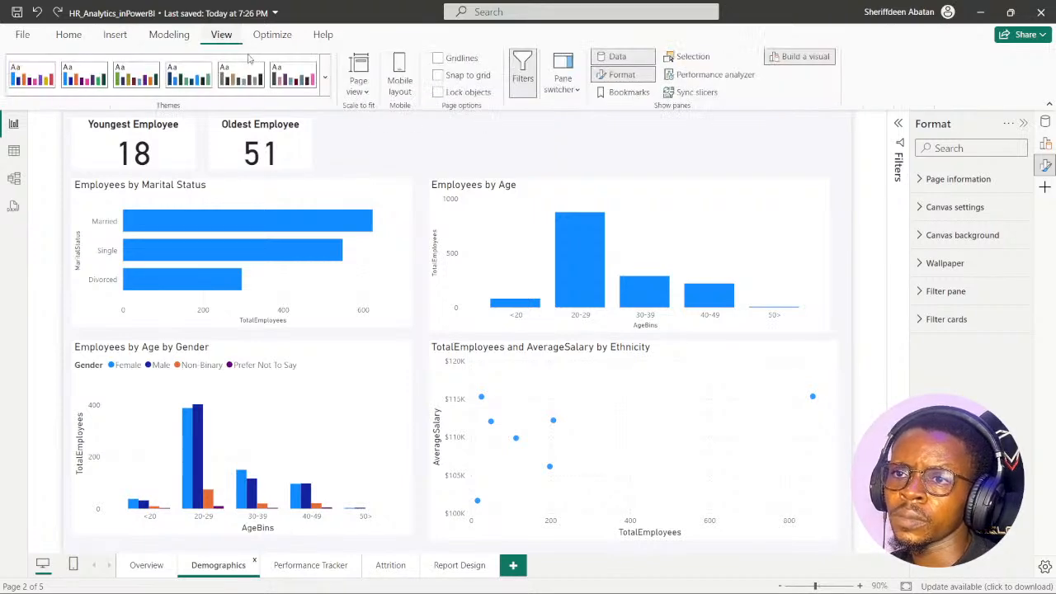
{"action": "left_click", "coordinate": [326, 91]}
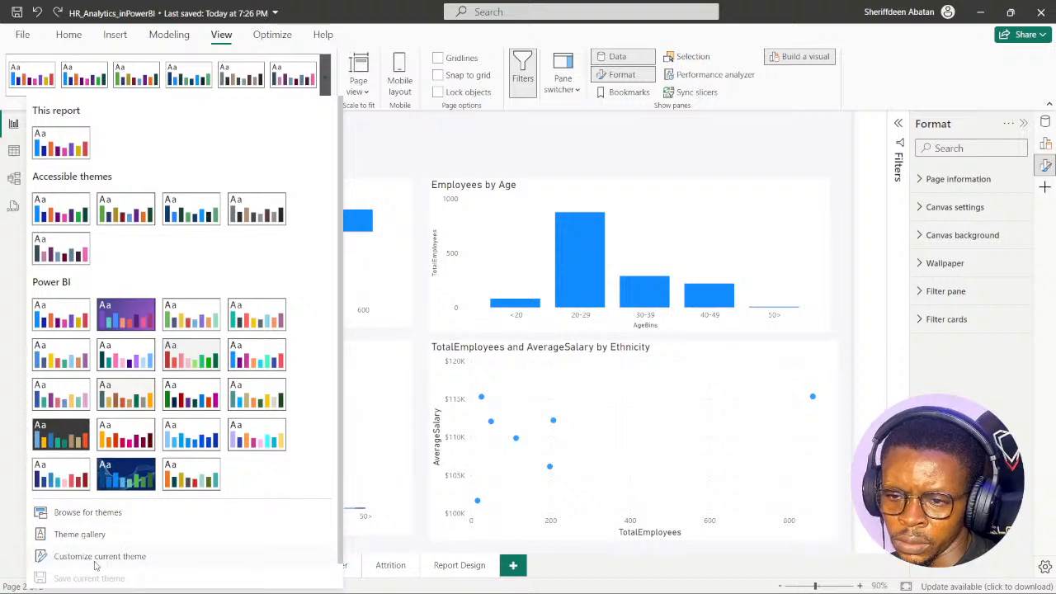
{"action": "left_click", "coordinate": [431, 140]}
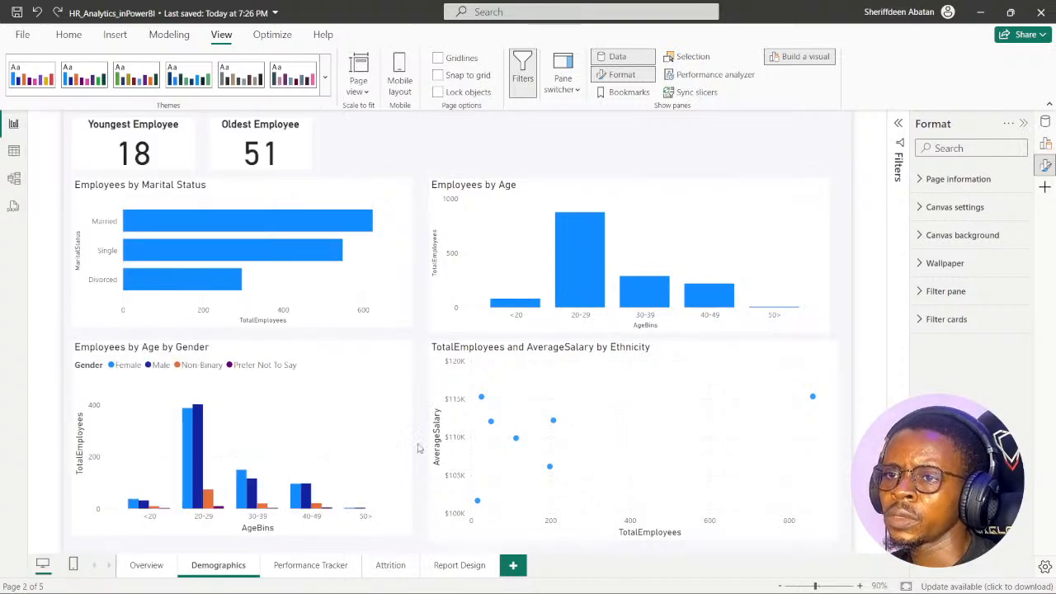
{"action": "left_click", "coordinate": [468, 581]}
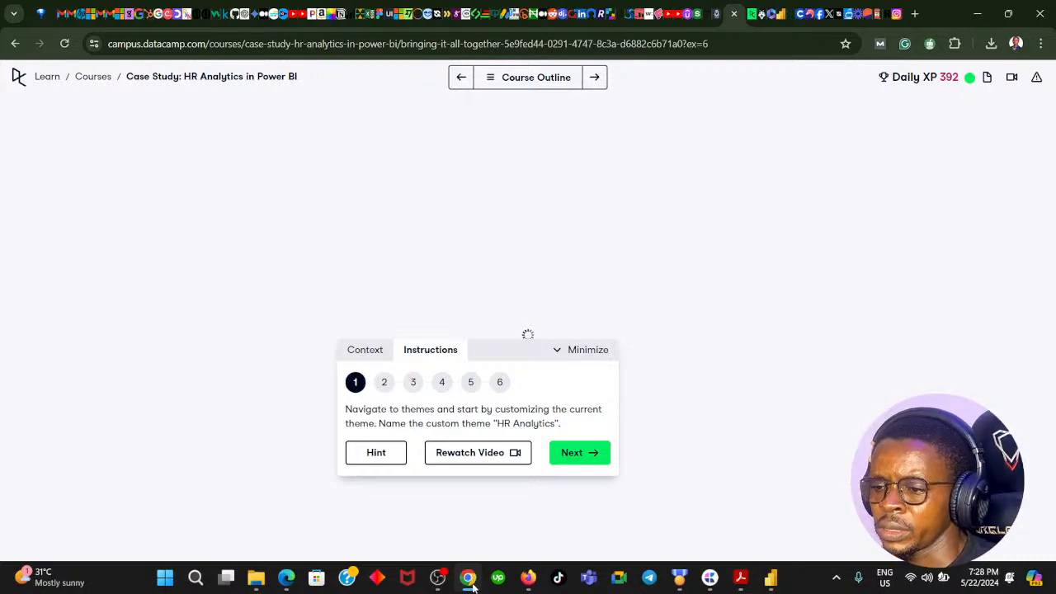
{"action": "left_click", "coordinate": [470, 581]}
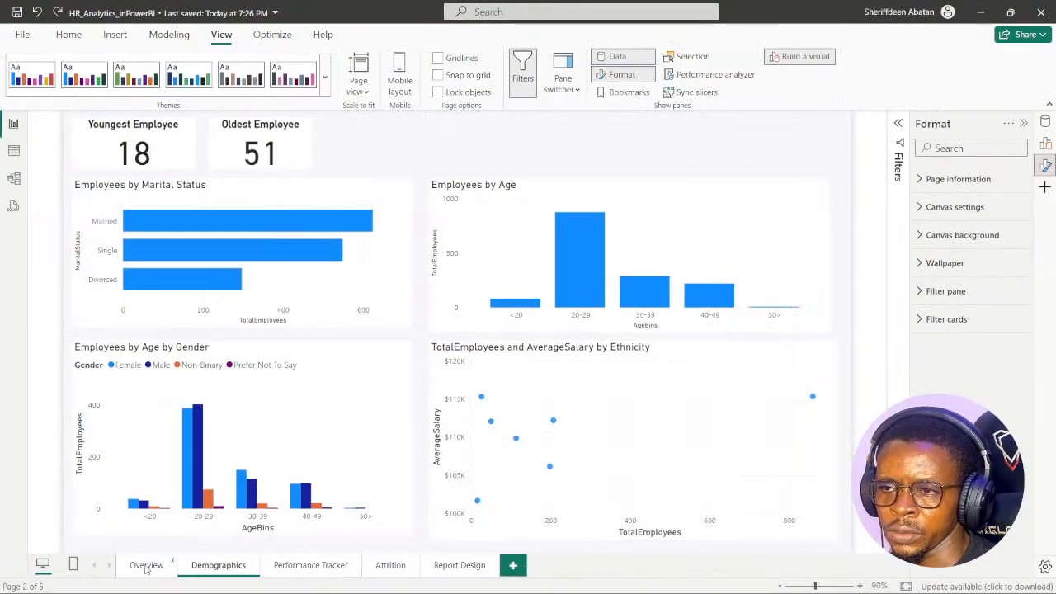
- From the Overview page, start customizing the current theme and name it "HR Analytics"
{"action": "left_click", "coordinate": [146, 565]}
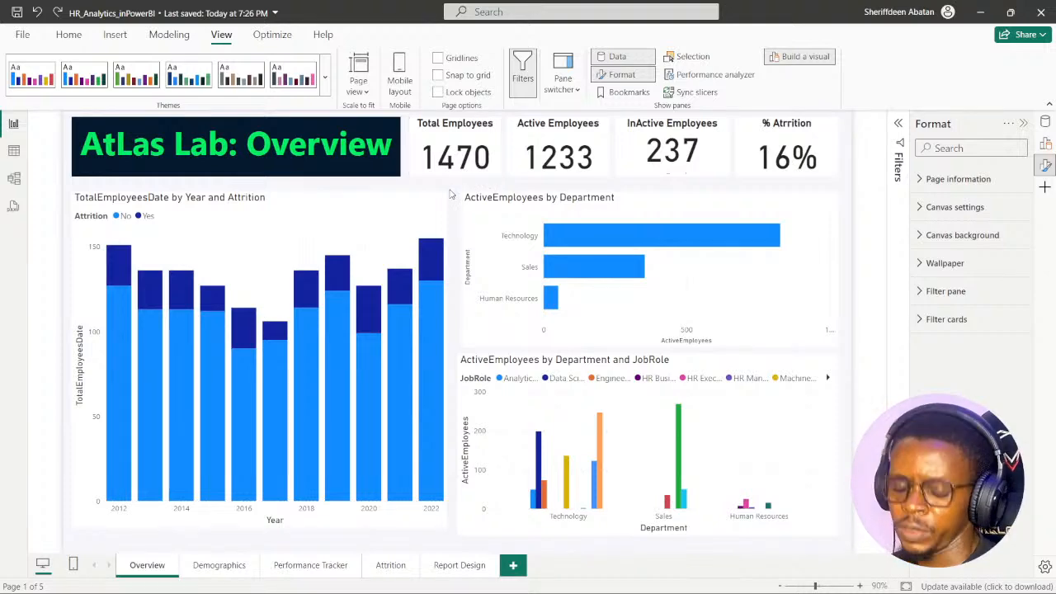
{"action": "left_click", "coordinate": [325, 78]}
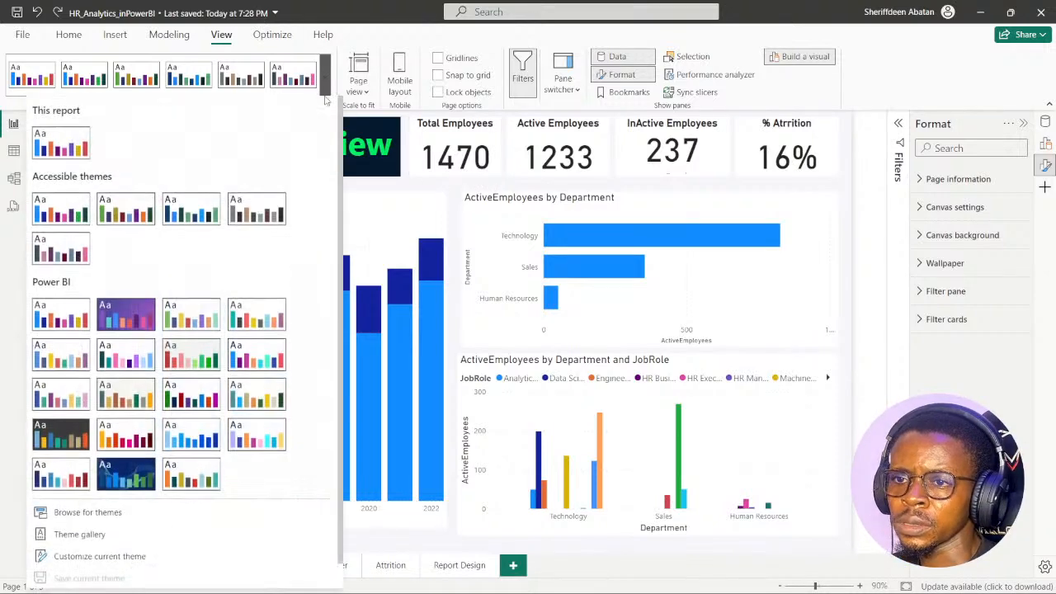
{"action": "left_click", "coordinate": [100, 556]}
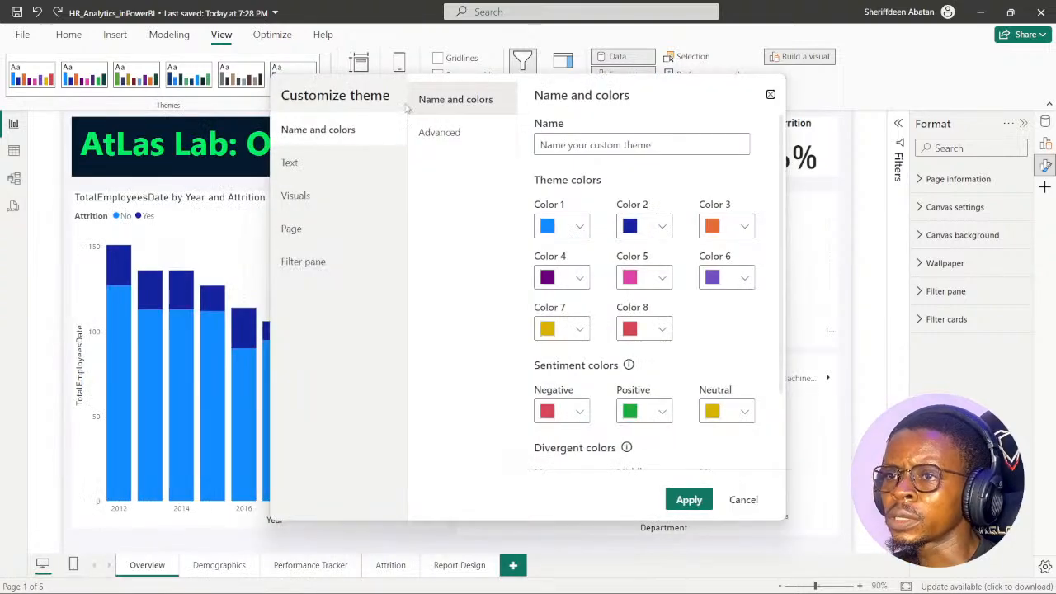
{"action": "left_click", "coordinate": [590, 145]}
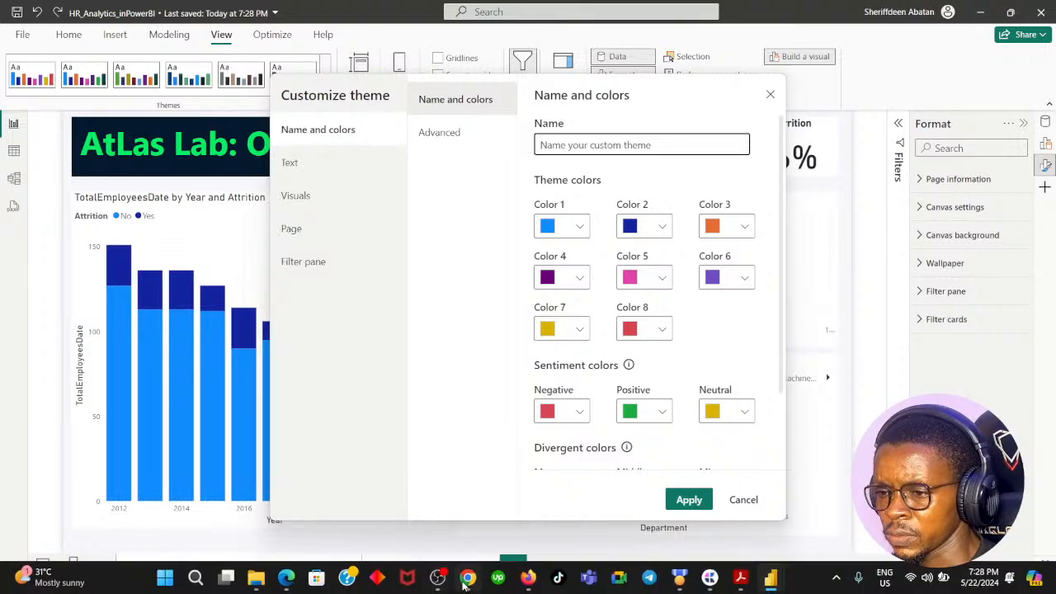
{"action": "left_click", "coordinate": [468, 579]}
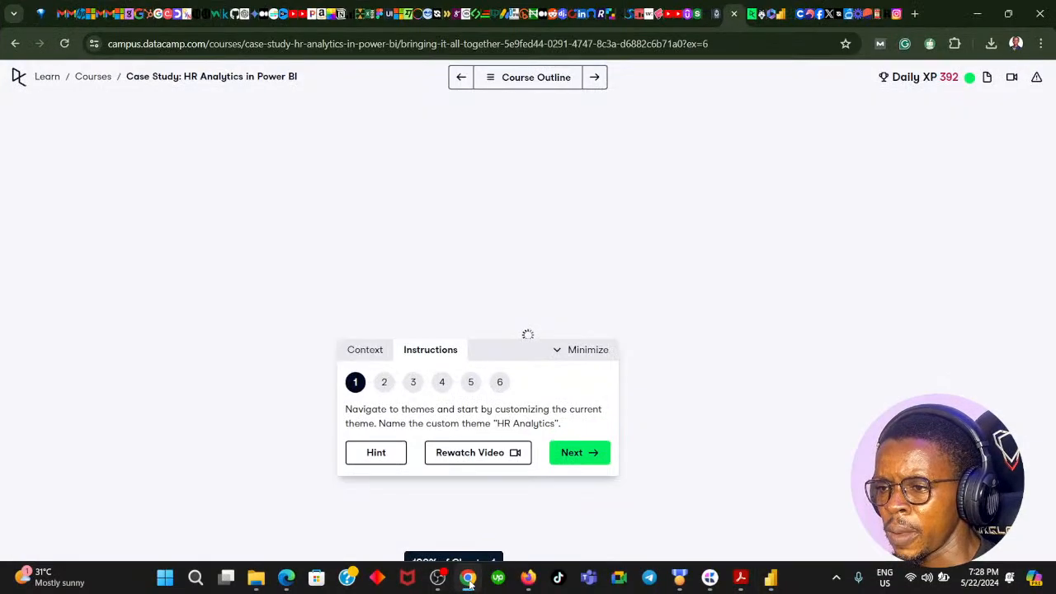
{"action": "left_click", "coordinate": [468, 579]}
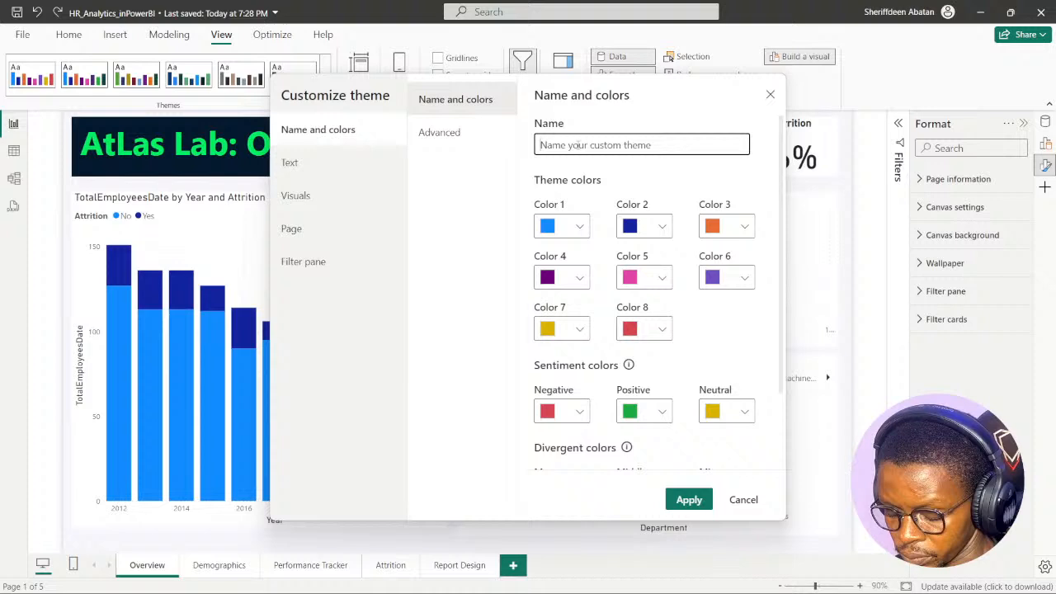
{"action": "type", "text": "HR Ana"}
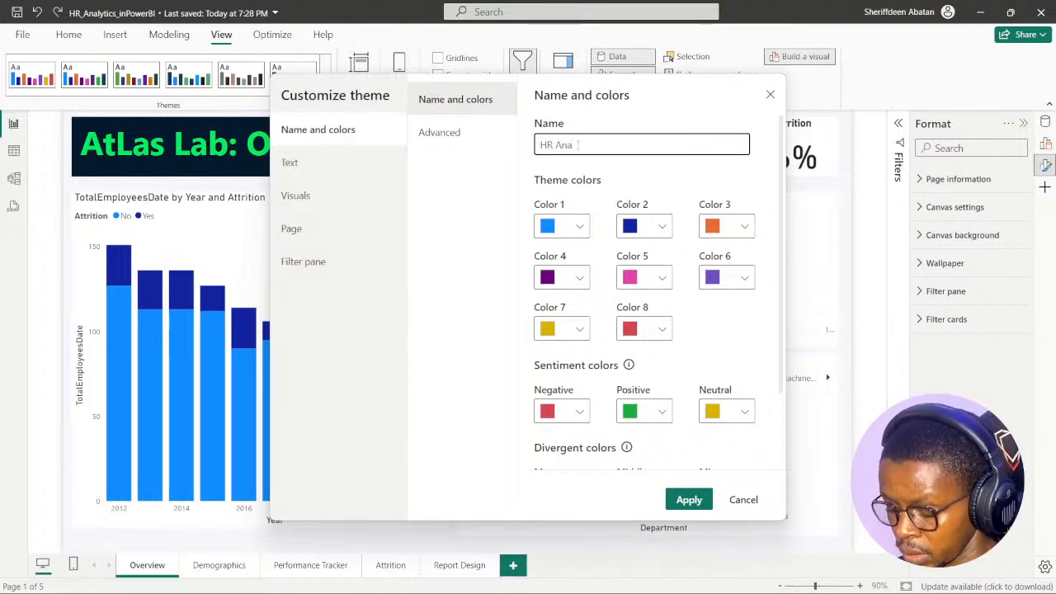
{"action": "type", "text": "lytics"}
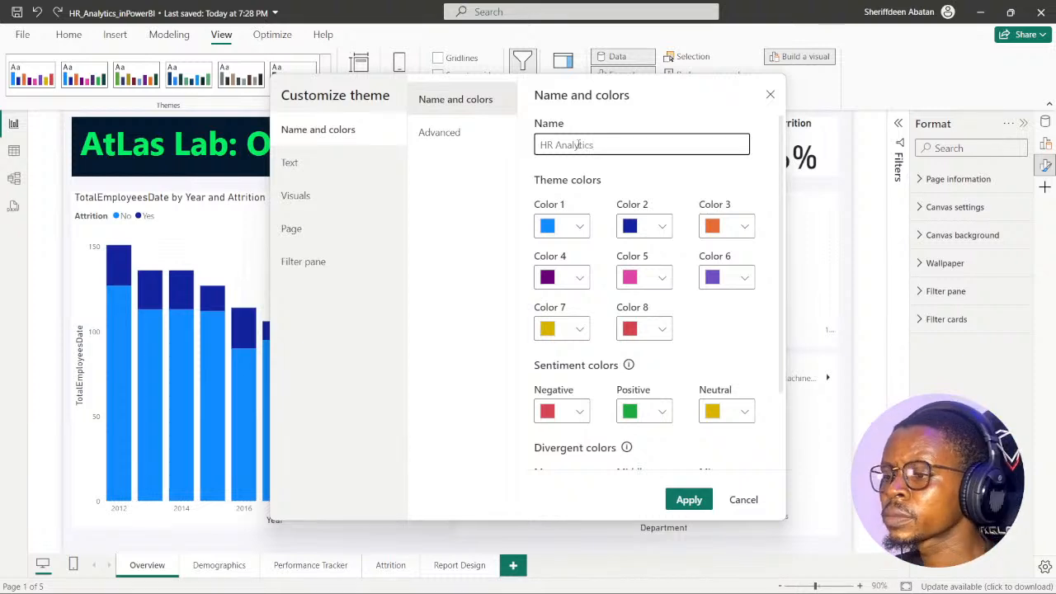
{"action": "left_click", "coordinate": [656, 126]}
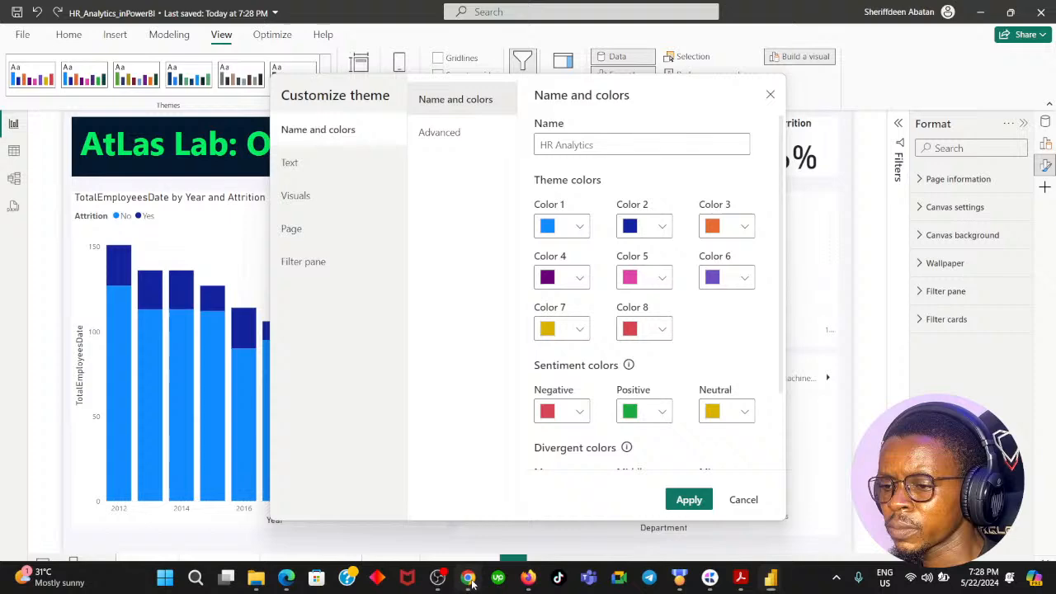
- Switch to the DataCamp exercise in Chrome and advance through instruction 2 to instruction 3
{"action": "left_click", "coordinate": [468, 578]}
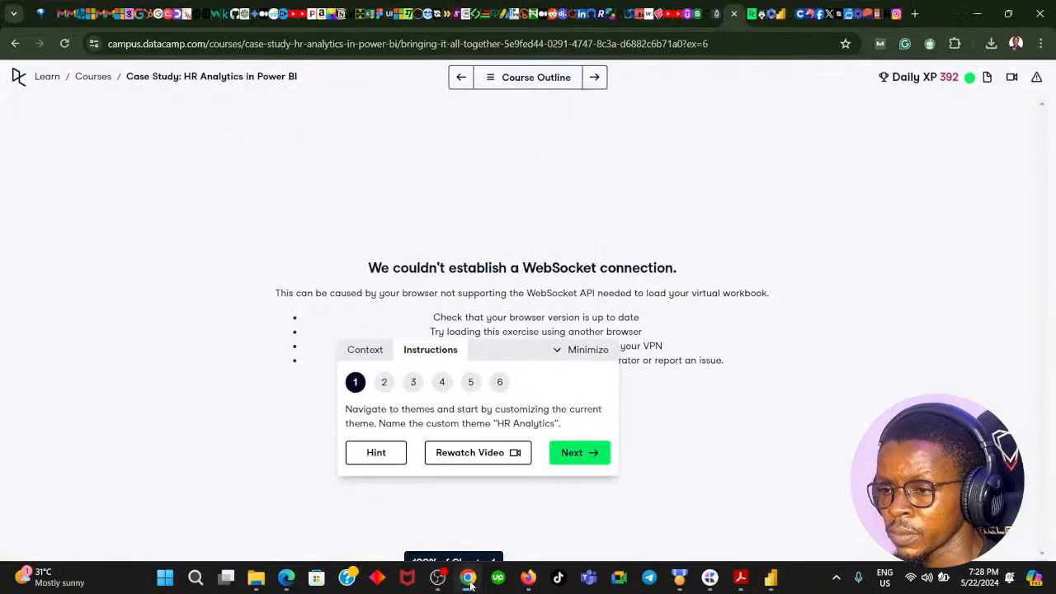
{"action": "left_click", "coordinate": [593, 455]}
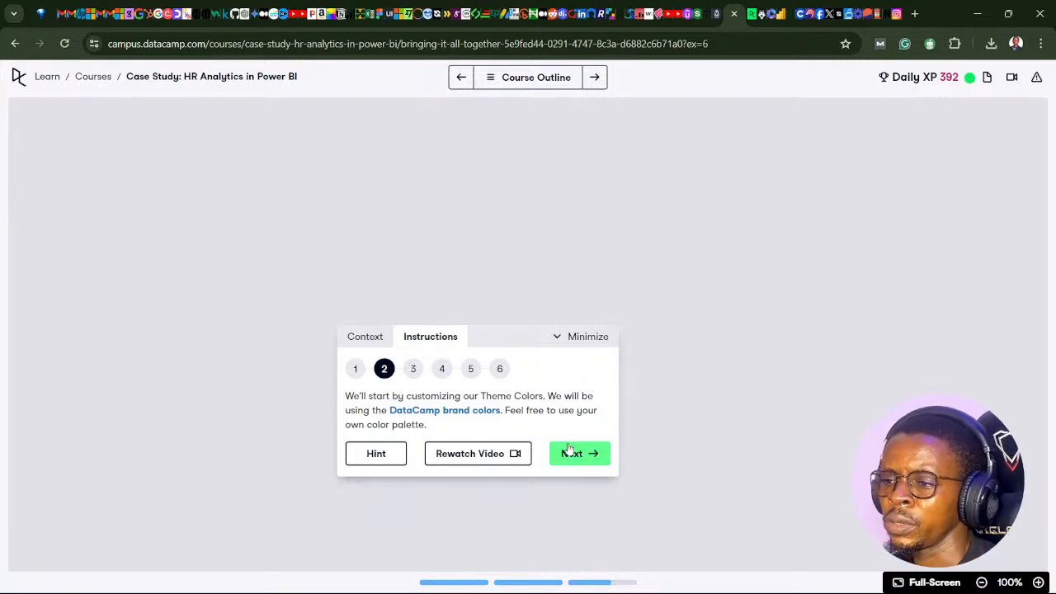
{"action": "left_click", "coordinate": [569, 453]}
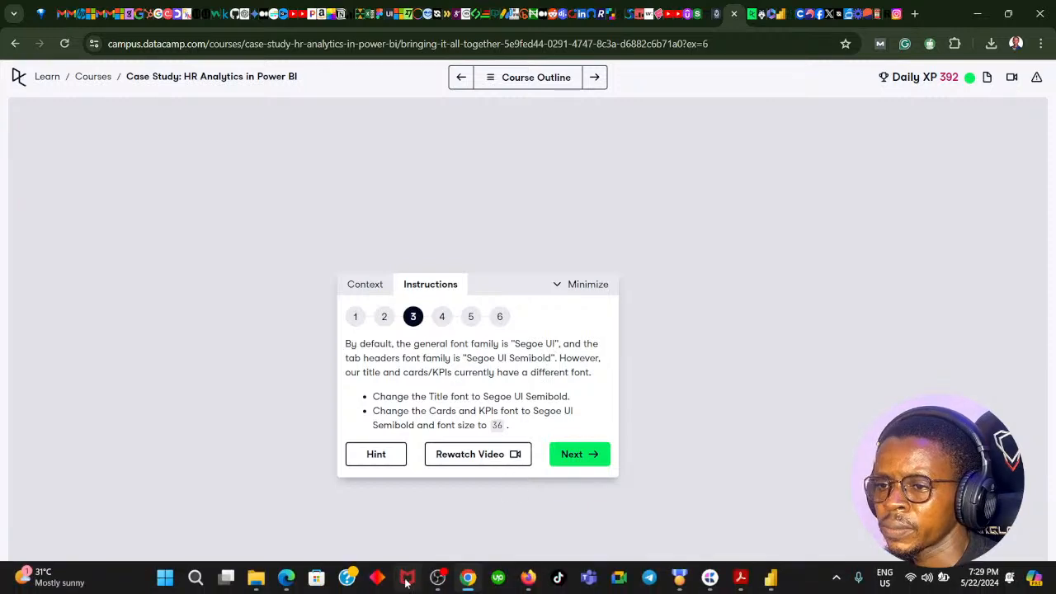
- Switch to Power BI and examine the theme, sentiment and divergent color settings of the custom theme
{"action": "left_click", "coordinate": [468, 578]}
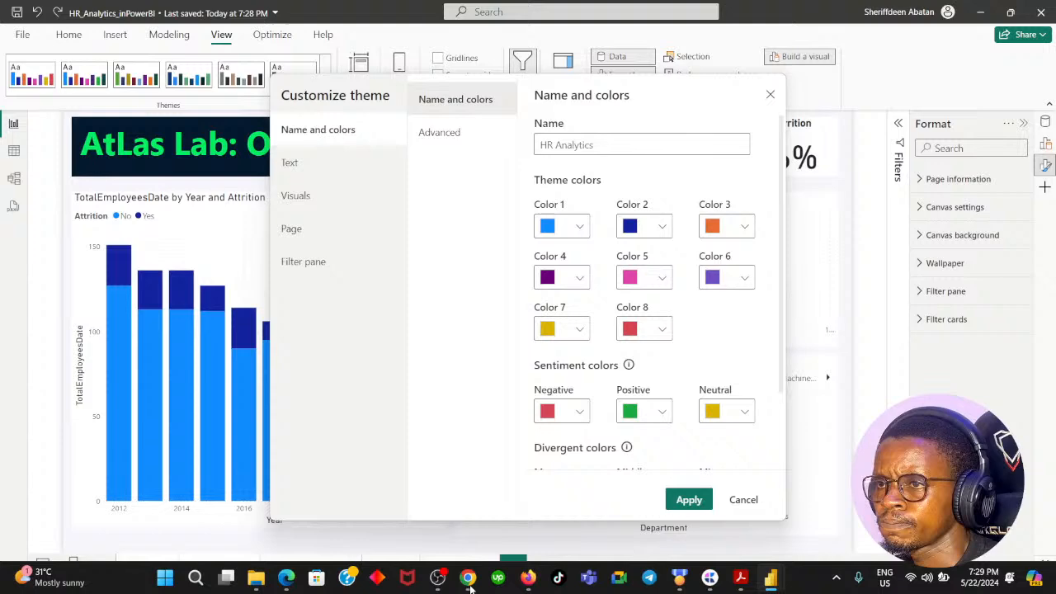
{"action": "scroll", "coordinate": [655, 330], "scroll_direction": "down", "scroll_amount": 2}
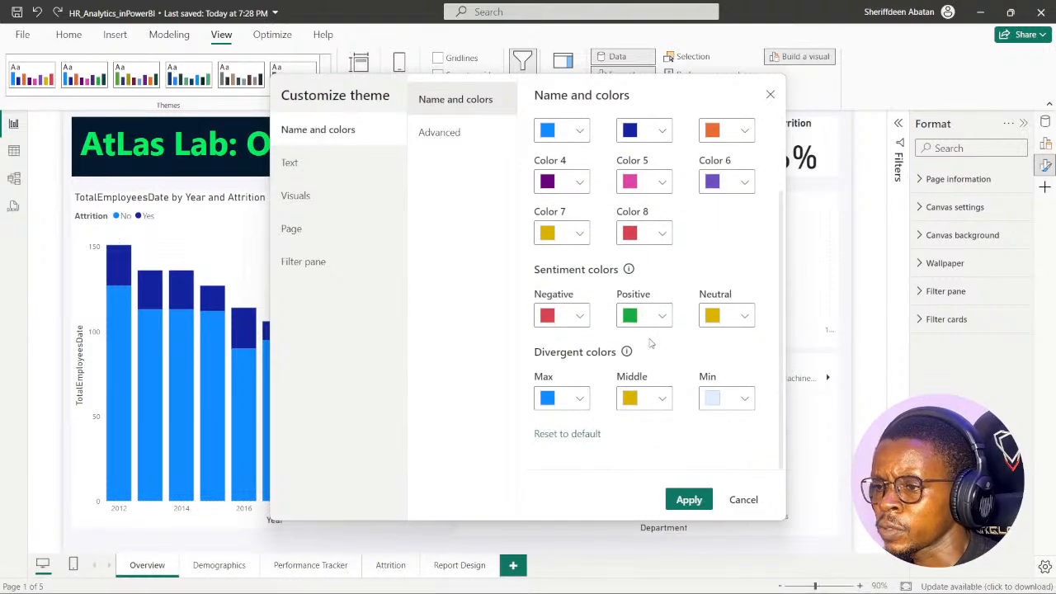
{"action": "scroll", "coordinate": [651, 342], "scroll_direction": "up", "scroll_amount": 2}
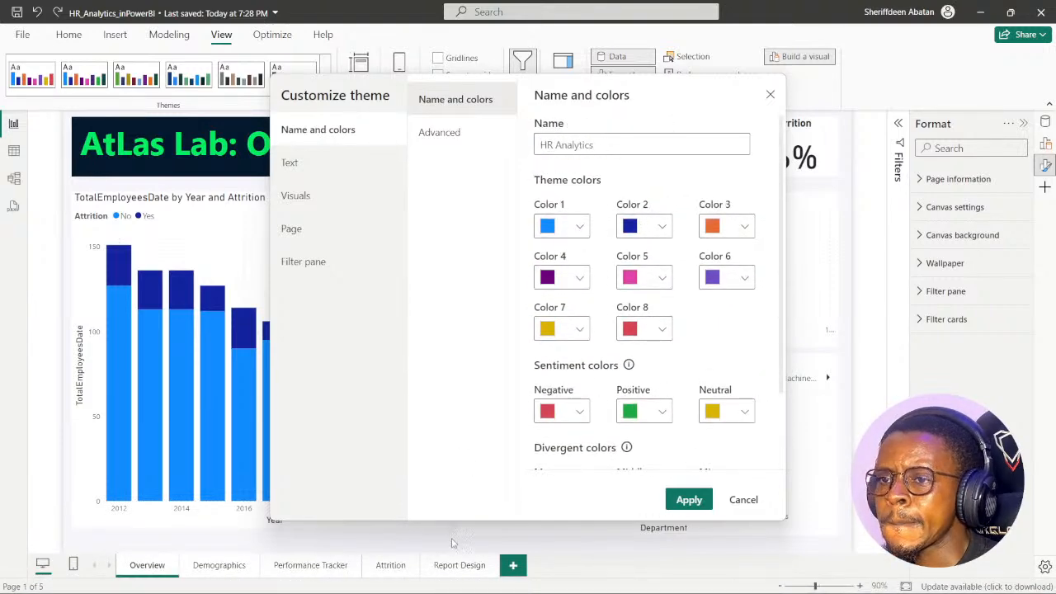
- Switch to the DataCamp exercise in Chrome and go back to instruction 2 on customizing the theme colors
{"action": "left_click", "coordinate": [466, 578]}
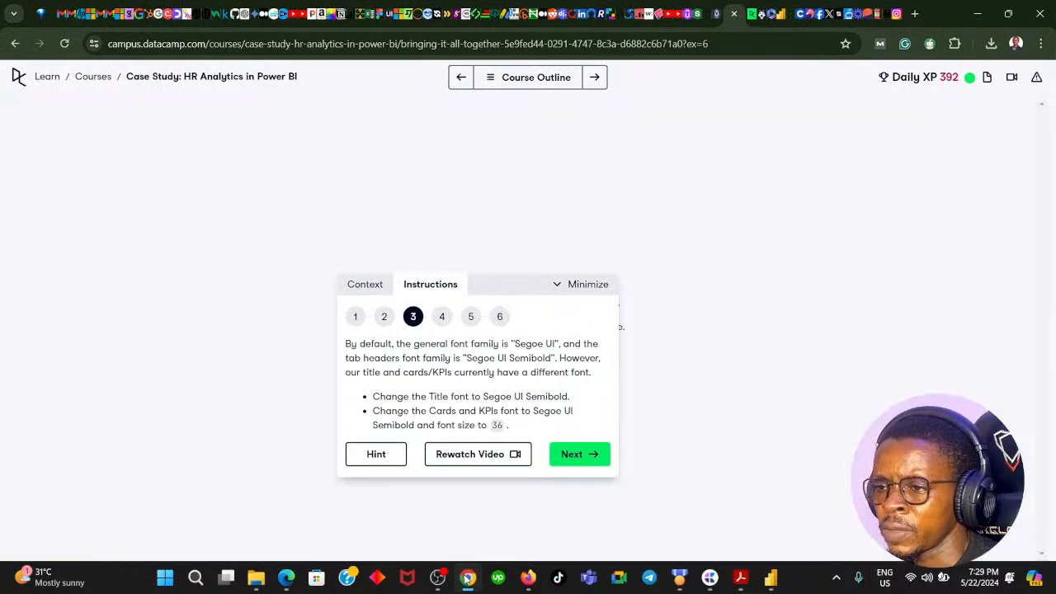
{"action": "left_click", "coordinate": [467, 578]}
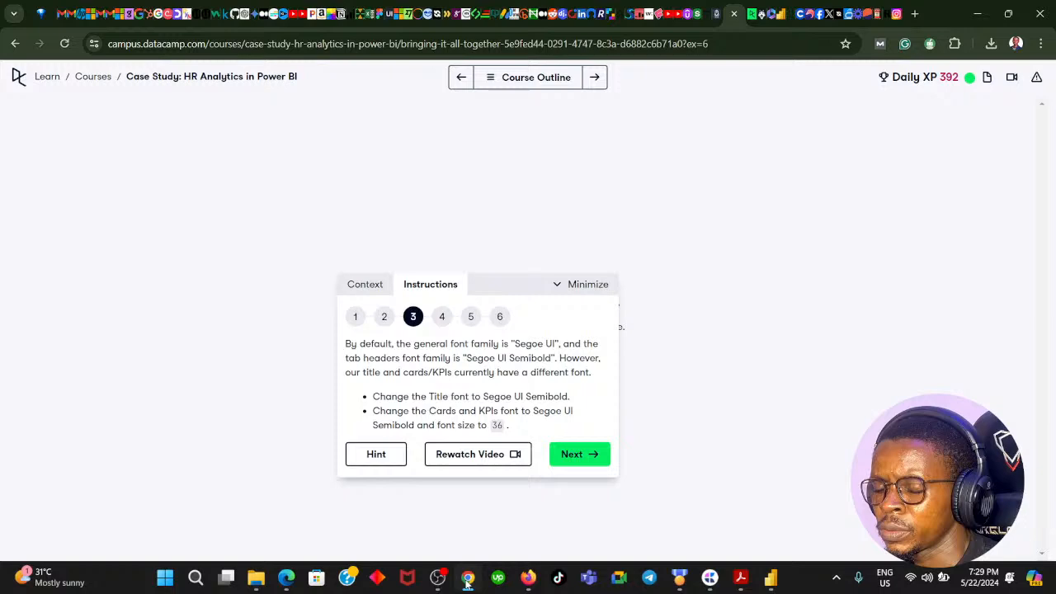
{"action": "left_click", "coordinate": [467, 579]}
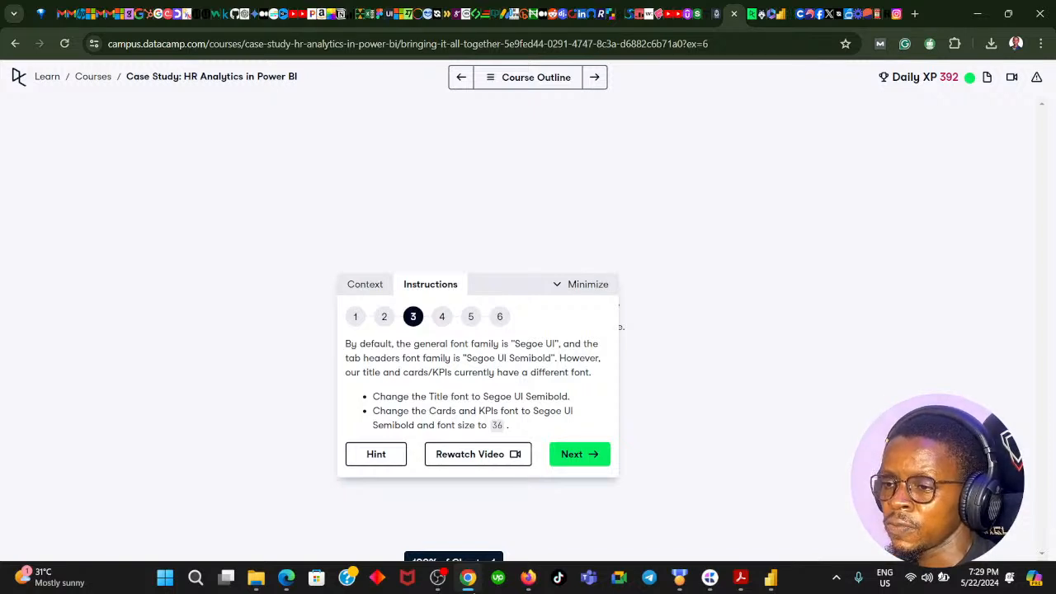
{"action": "left_click", "coordinate": [467, 578]}
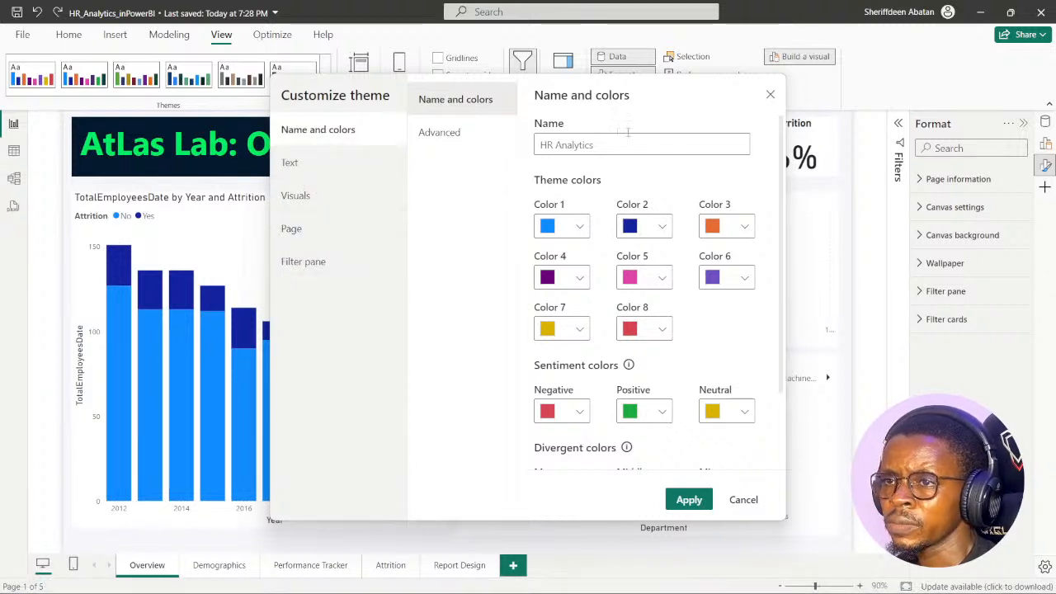
{"action": "left_click", "coordinate": [468, 577]}
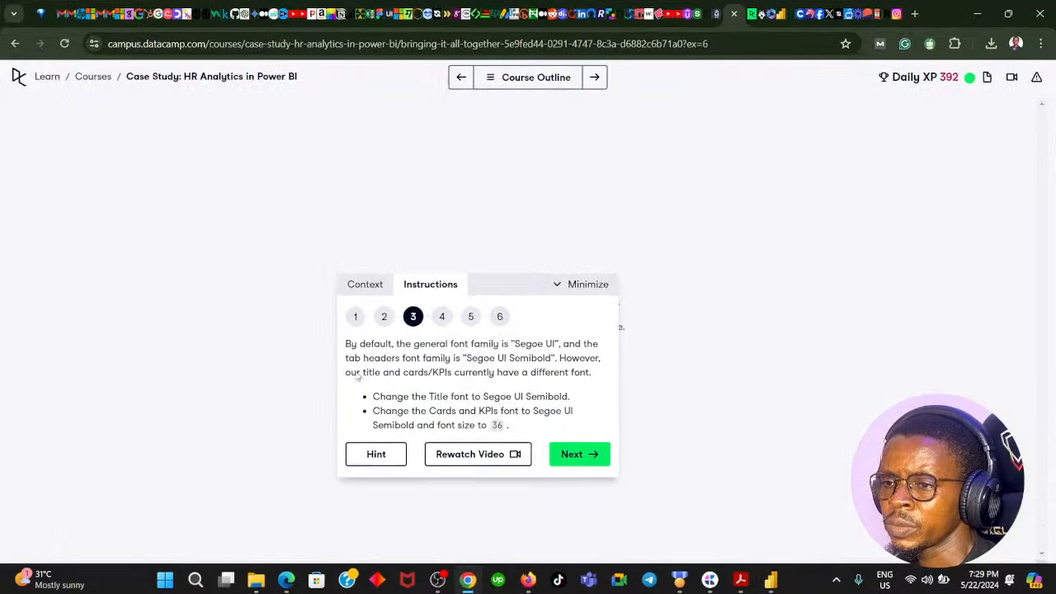
{"action": "left_click", "coordinate": [384, 320]}
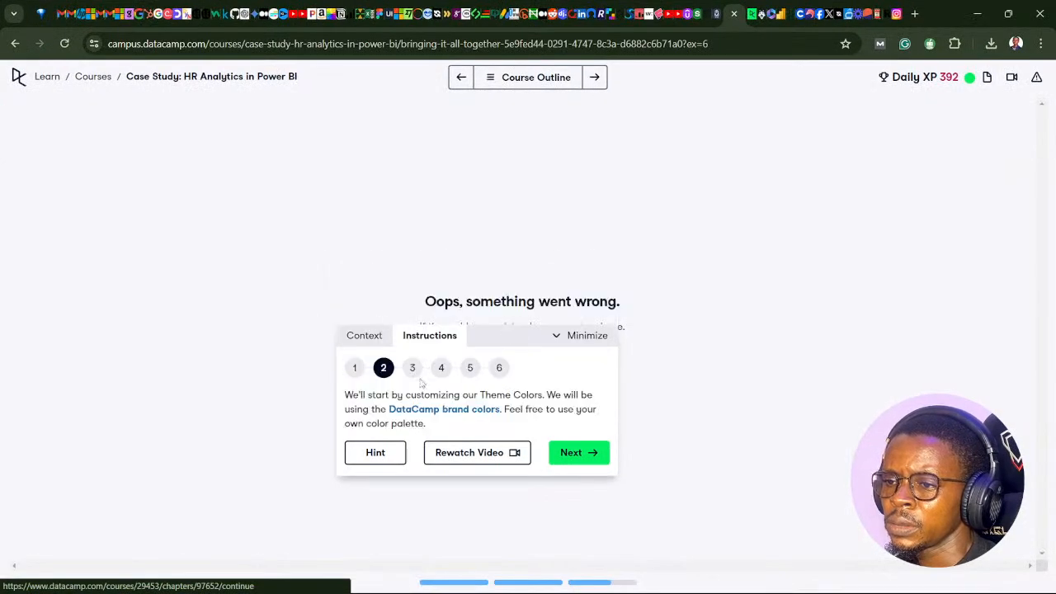
- Return to instruction 1 of the DataCamp exercise, switch to Power BI and apply the "HR Analytics" custom theme
{"action": "left_click", "coordinate": [353, 375]}
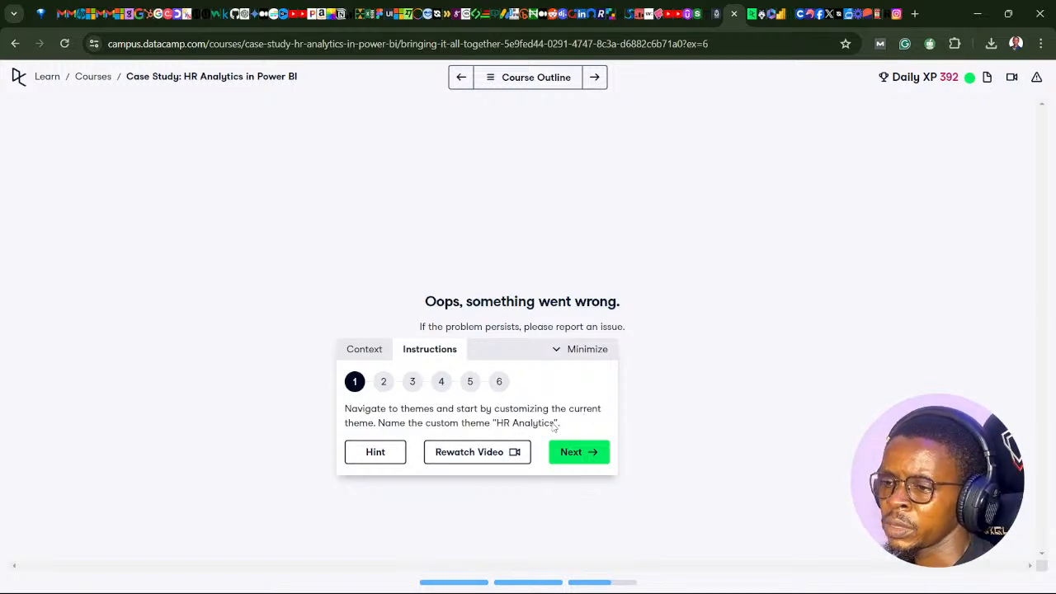
{"action": "left_click", "coordinate": [771, 578]}
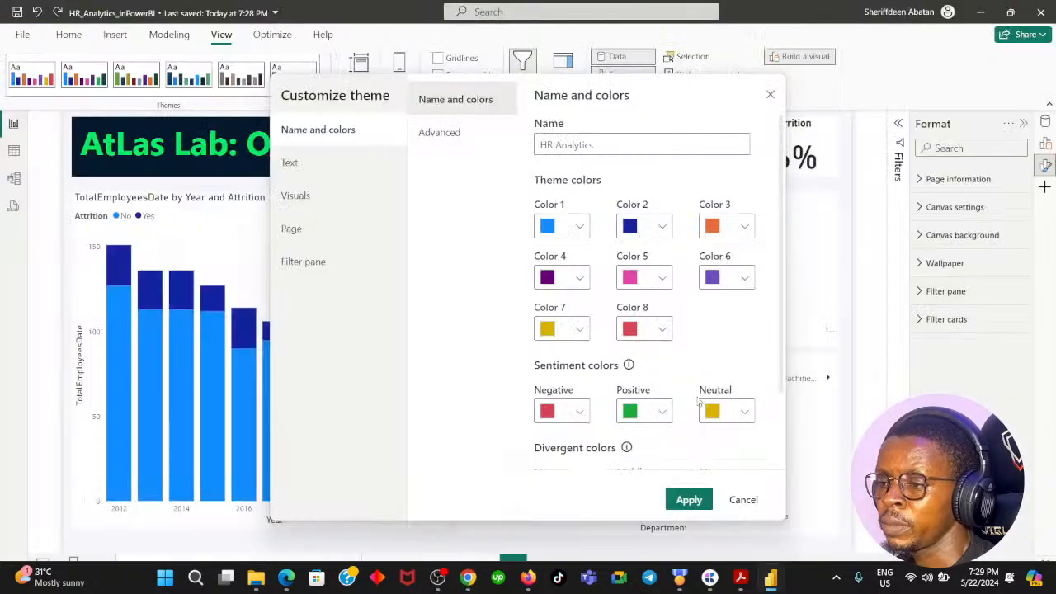
{"action": "left_click", "coordinate": [687, 500]}
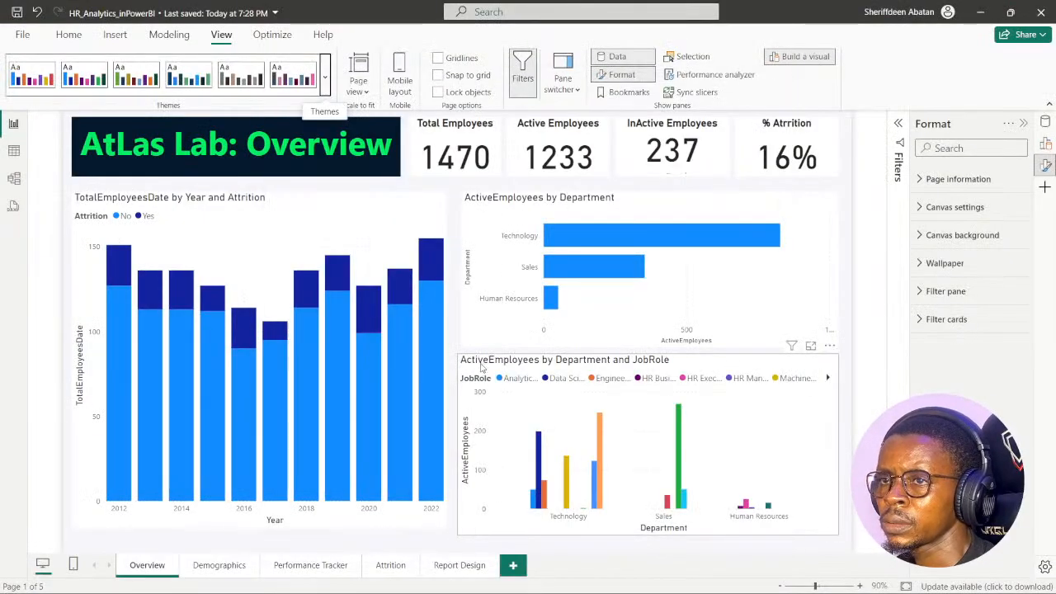
{"action": "left_click", "coordinate": [325, 83]}
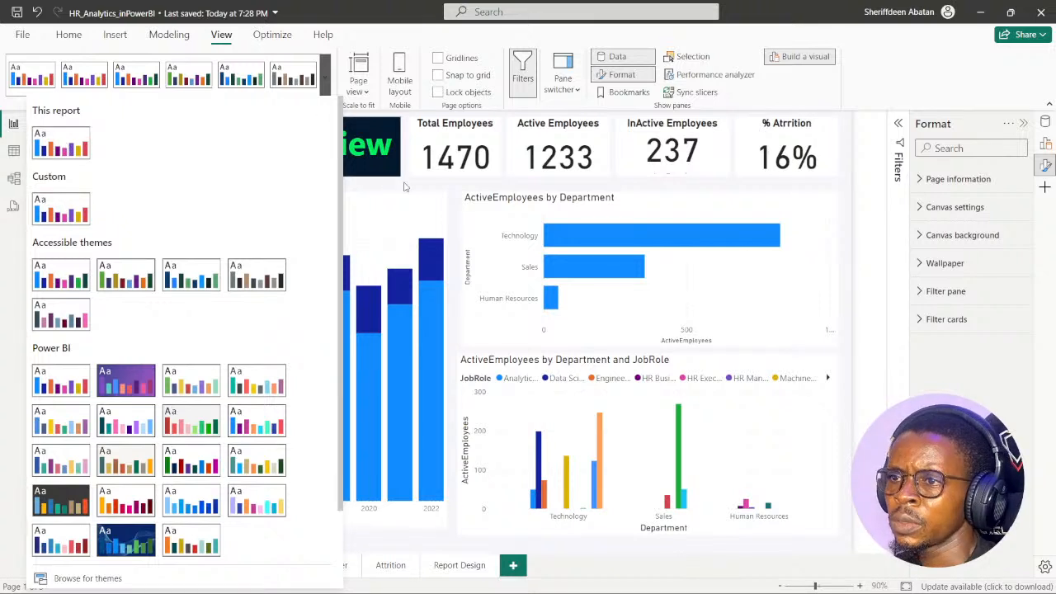
{"action": "left_click", "coordinate": [419, 187]}
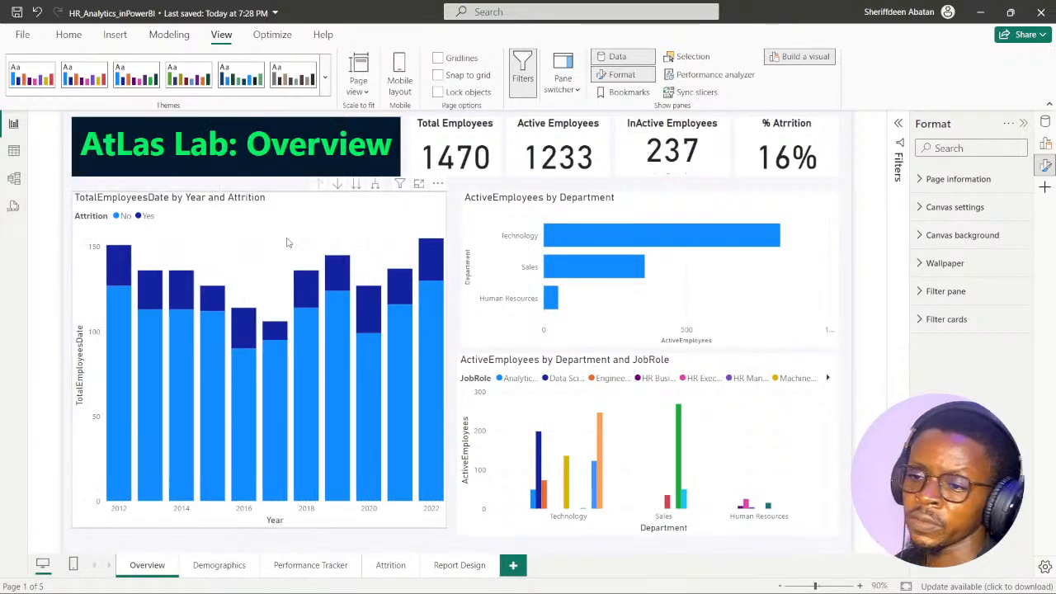
- Switch to the DataCamp exercise in Chrome and advance to instruction 3 on the title and card fonts
{"action": "left_click", "coordinate": [487, 142]}
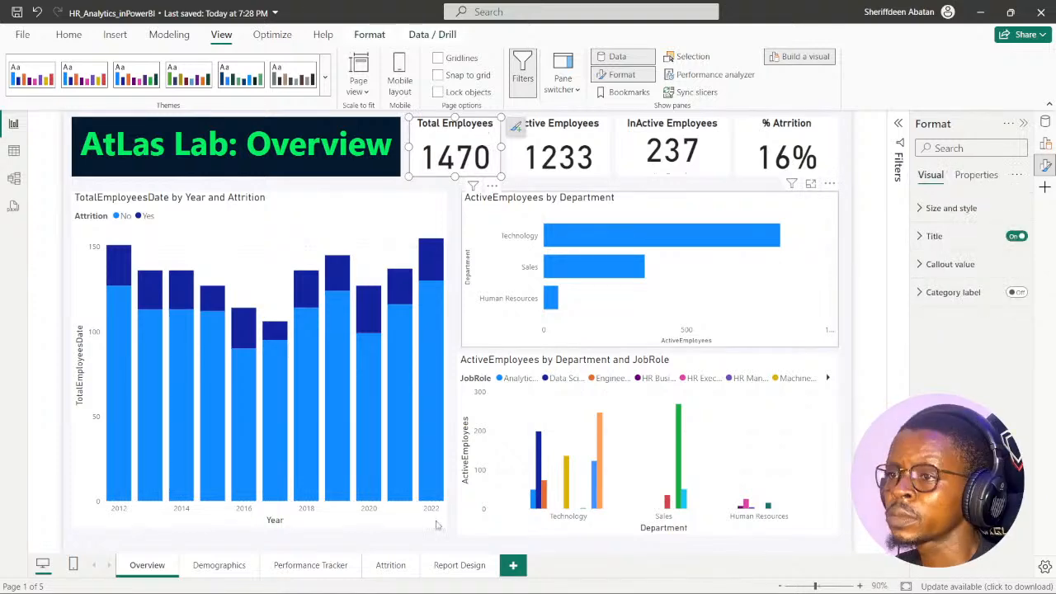
{"action": "left_click", "coordinate": [464, 579]}
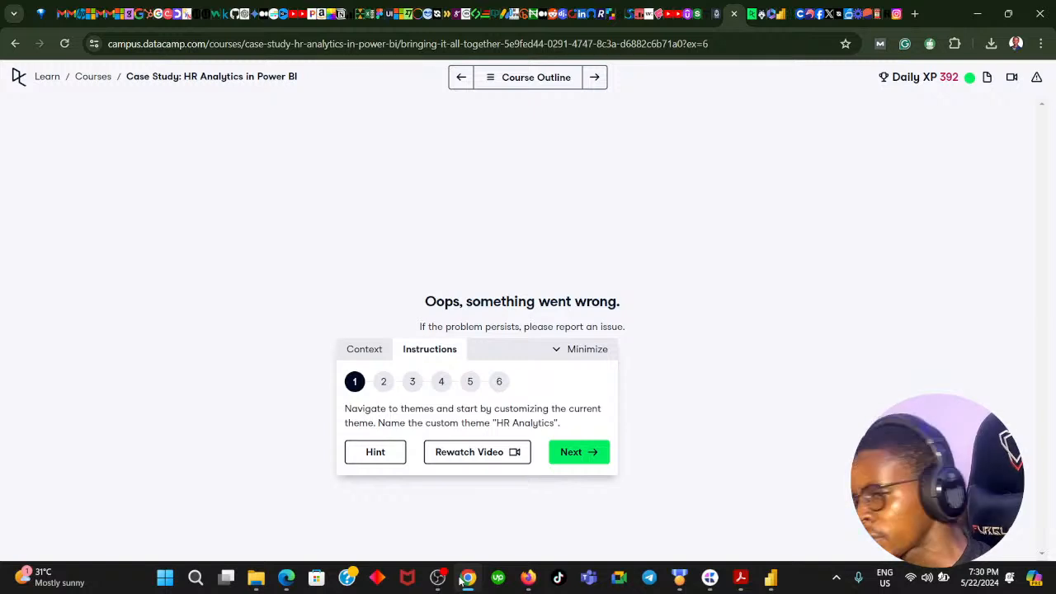
{"action": "left_click", "coordinate": [560, 452]}
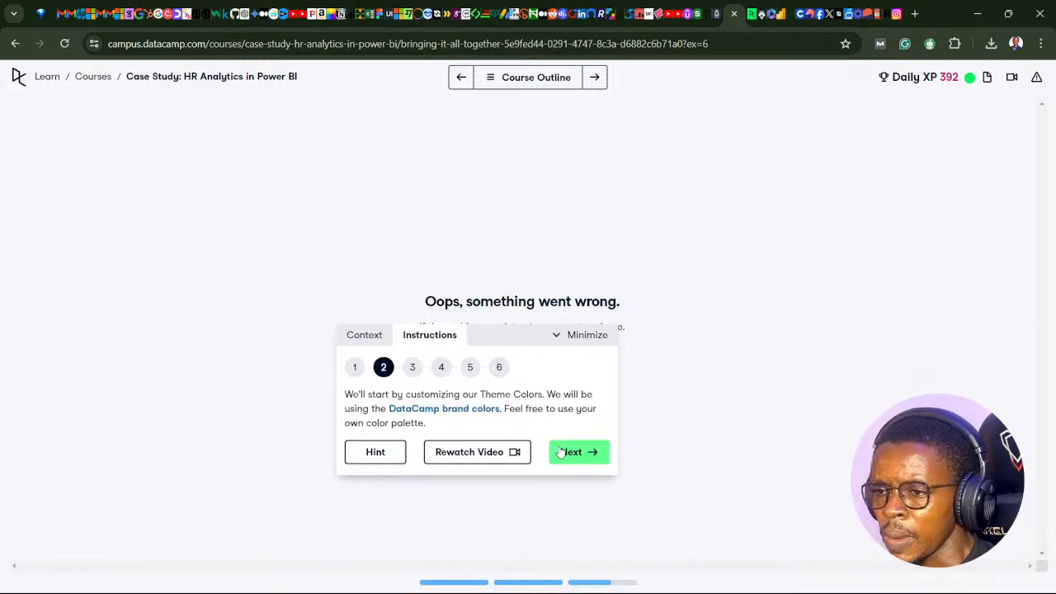
{"action": "left_click", "coordinate": [565, 455]}
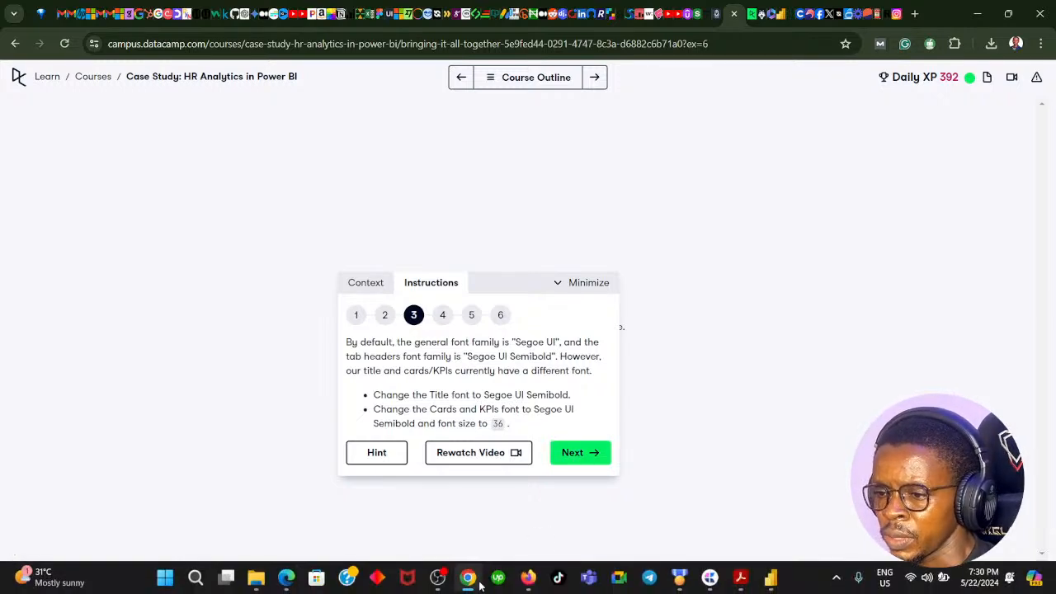
- Switch to Power BI and set the whole "AtLas Lab: Overview" title text to the Segoe (Bold) font
{"action": "left_click", "coordinate": [471, 583]}
{"action": "left_click", "coordinate": [296, 162]}
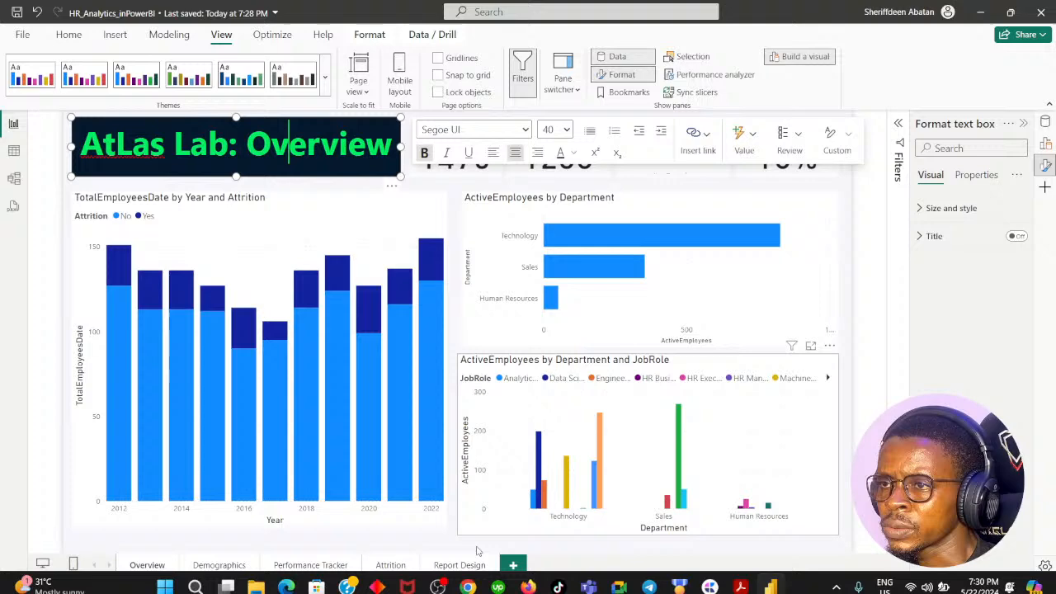
{"action": "left_click", "coordinate": [468, 580]}
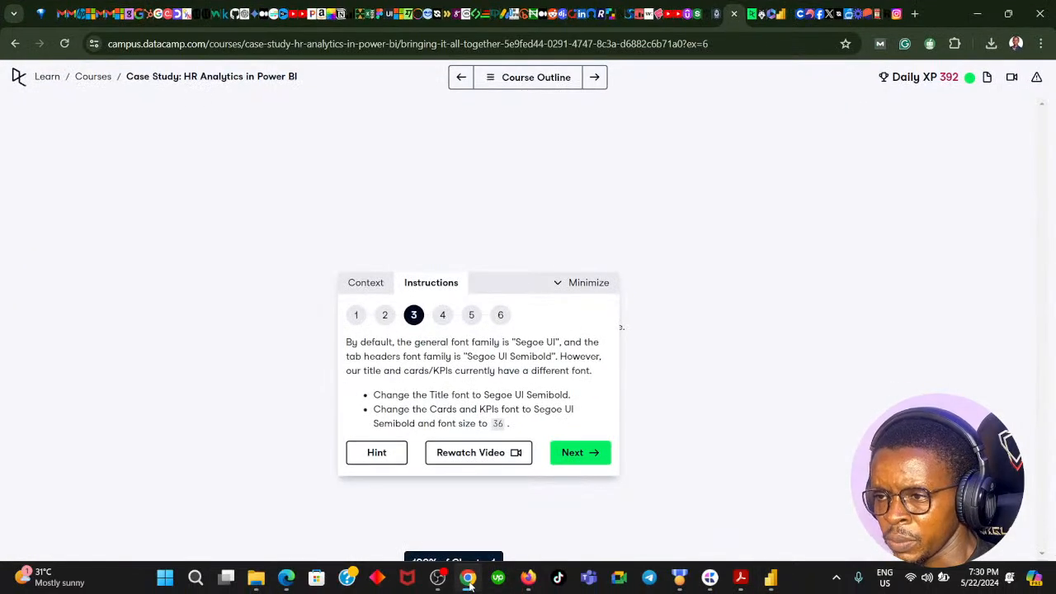
{"action": "left_click", "coordinate": [467, 580]}
{"action": "left_click", "coordinate": [526, 130]}
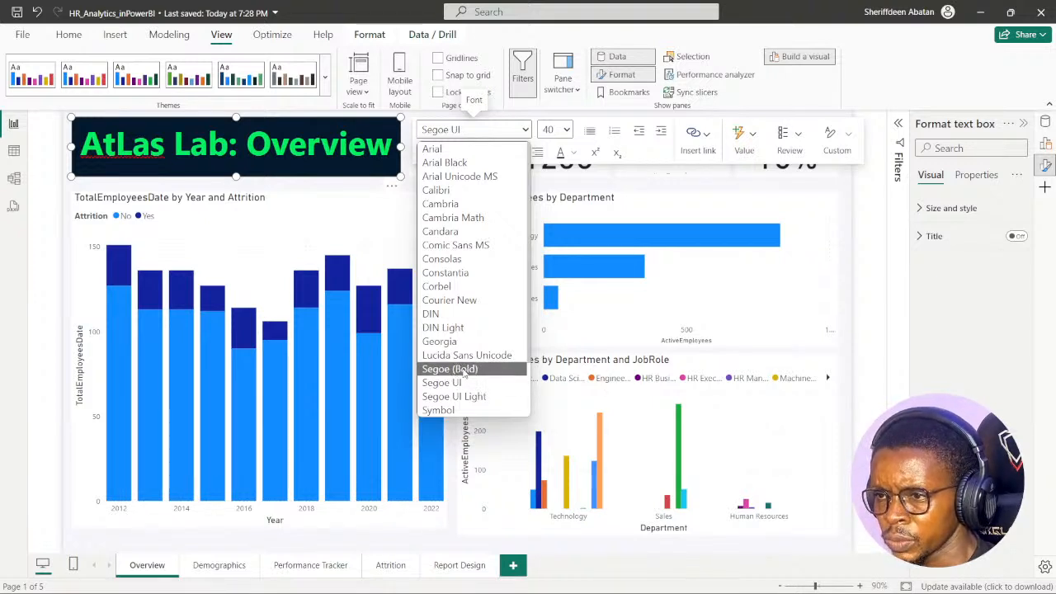
{"action": "scroll", "coordinate": [465, 371], "scroll_direction": "down", "scroll_amount": 1}
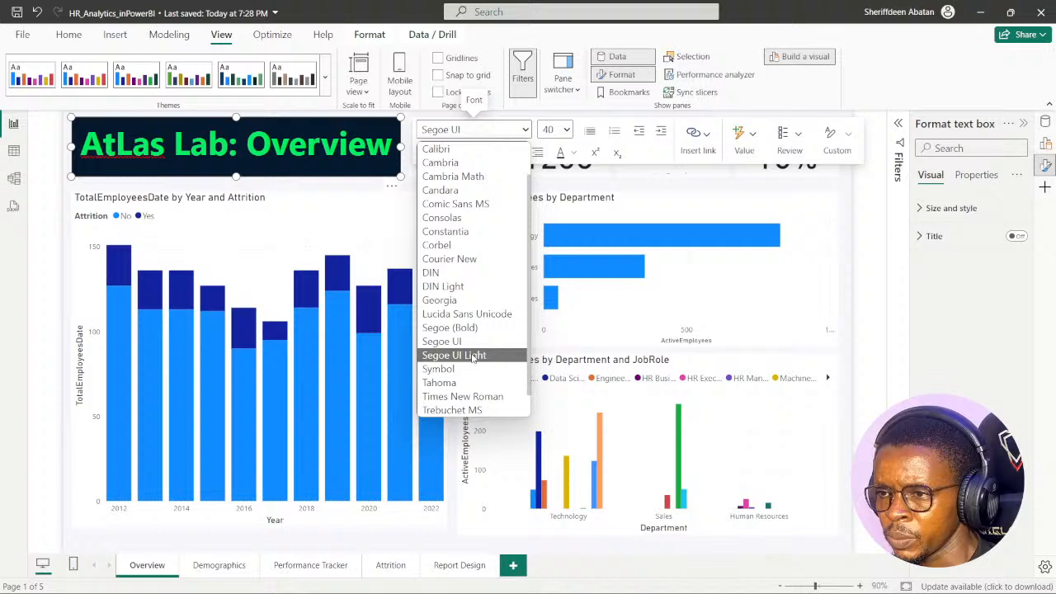
{"action": "scroll", "coordinate": [475, 349], "scroll_direction": "down", "scroll_amount": 1}
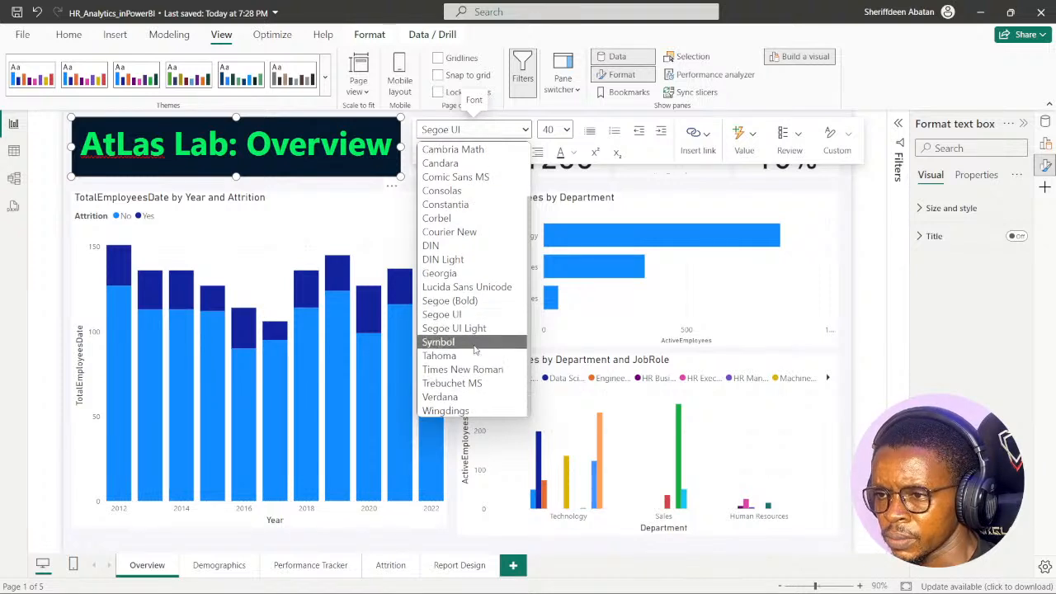
{"action": "left_click", "coordinate": [460, 302]}
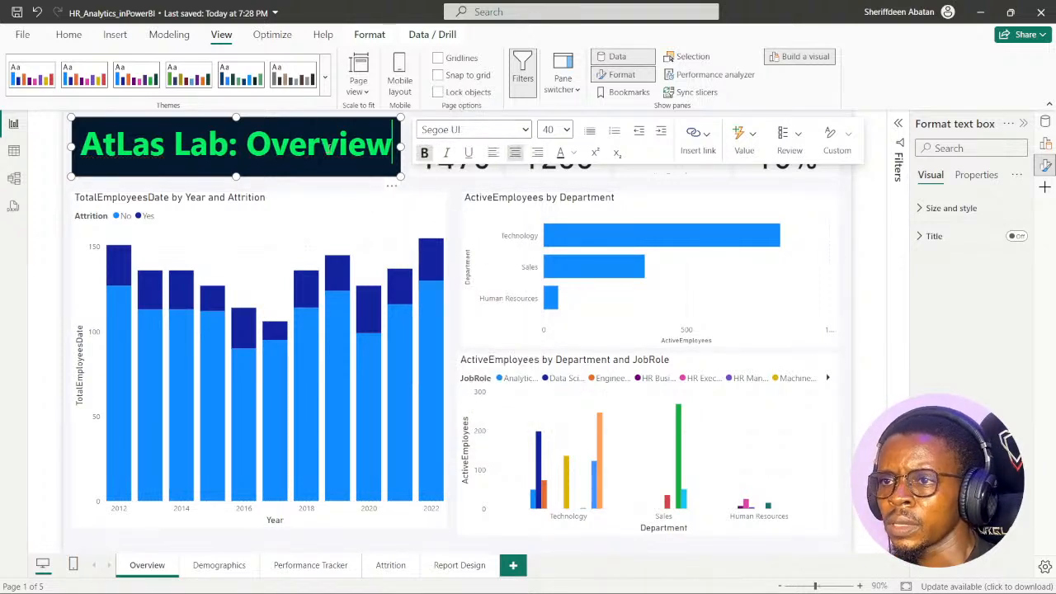
{"action": "key", "text": "ctrl+a"}
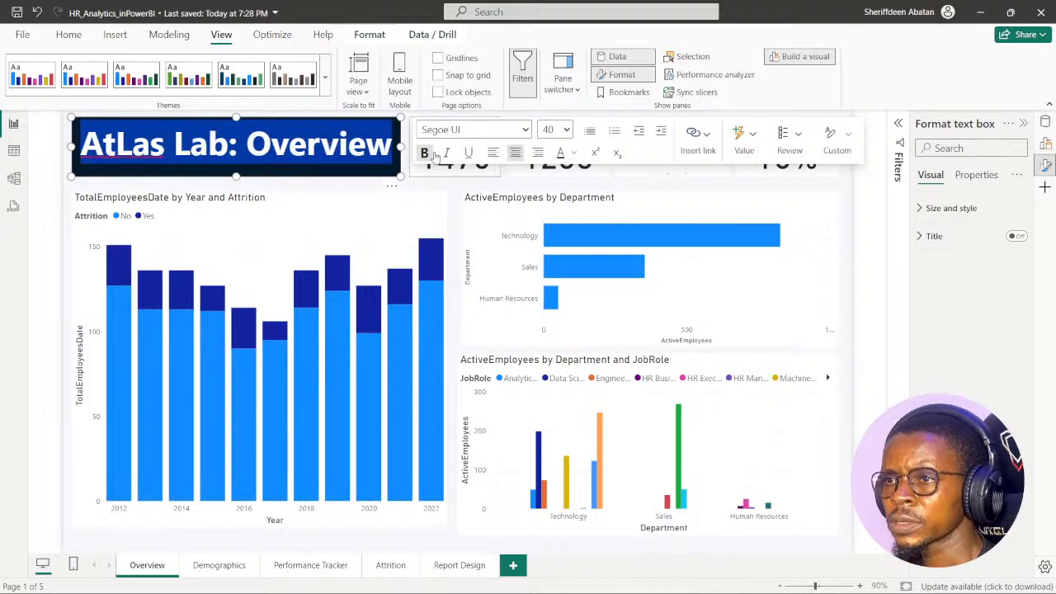
{"action": "left_click", "coordinate": [524, 129]}
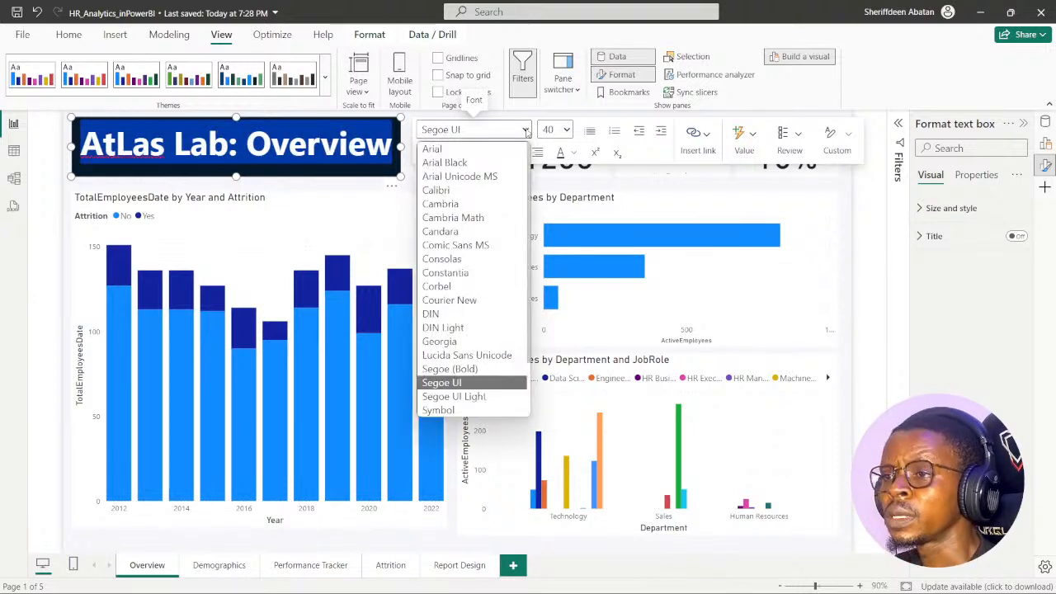
{"action": "left_click", "coordinate": [462, 368]}
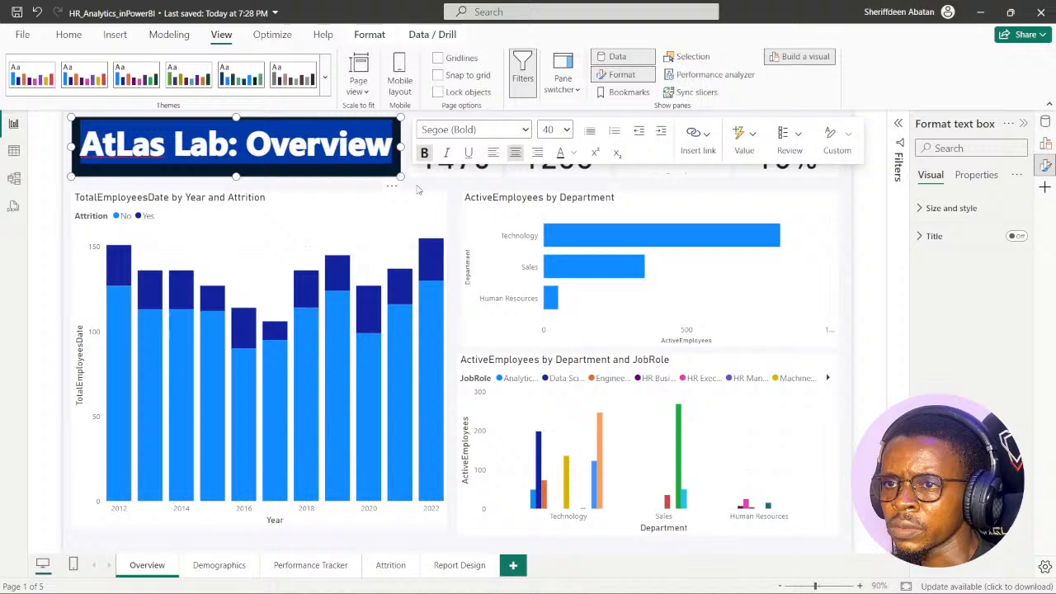
{"action": "left_click", "coordinate": [416, 188]}
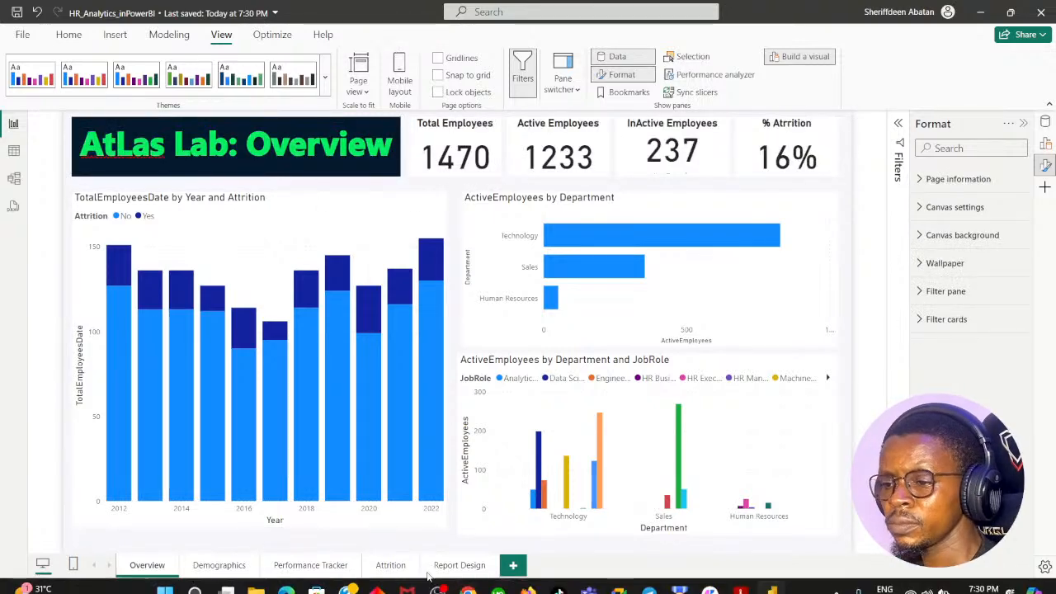
- Recheck instruction 3 in Chrome, return to Power BI and look through the Total Employees card's size and title formatting
{"action": "left_click", "coordinate": [467, 577]}
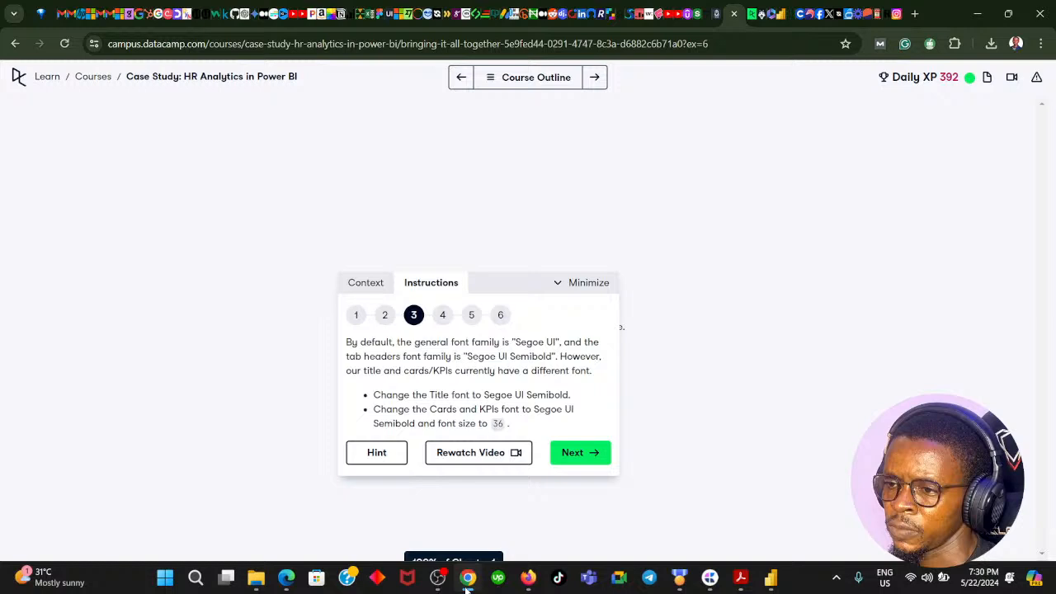
{"action": "left_click", "coordinate": [467, 577]}
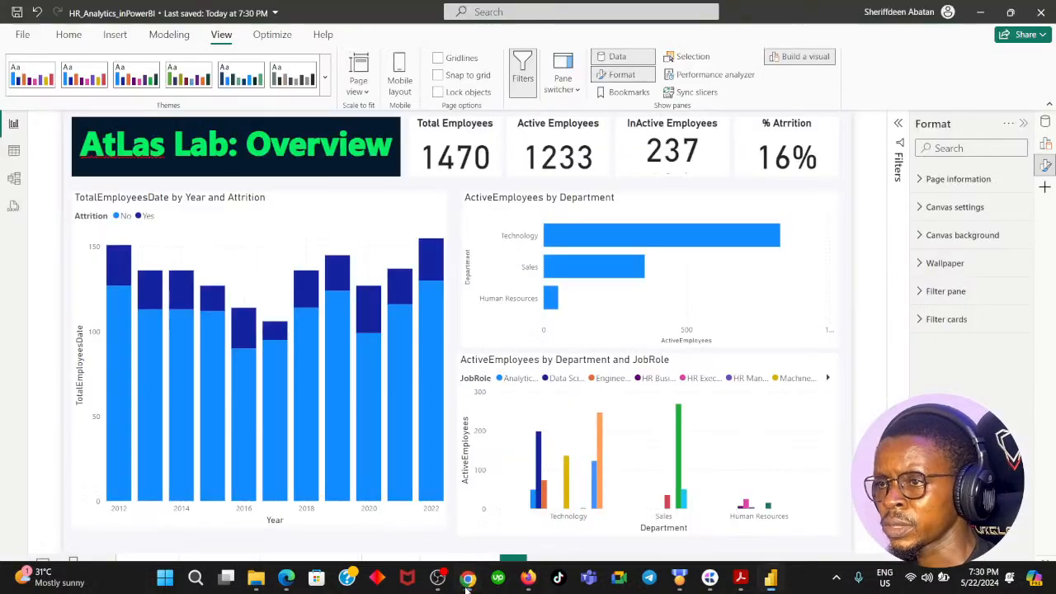
{"action": "left_click", "coordinate": [485, 162]}
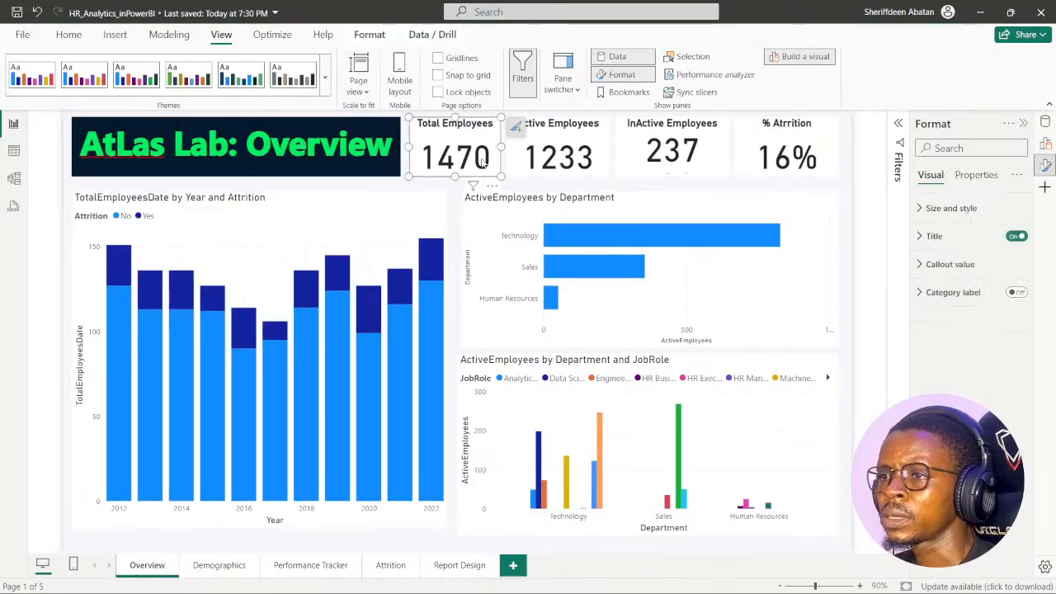
{"action": "left_click", "coordinate": [922, 212]}
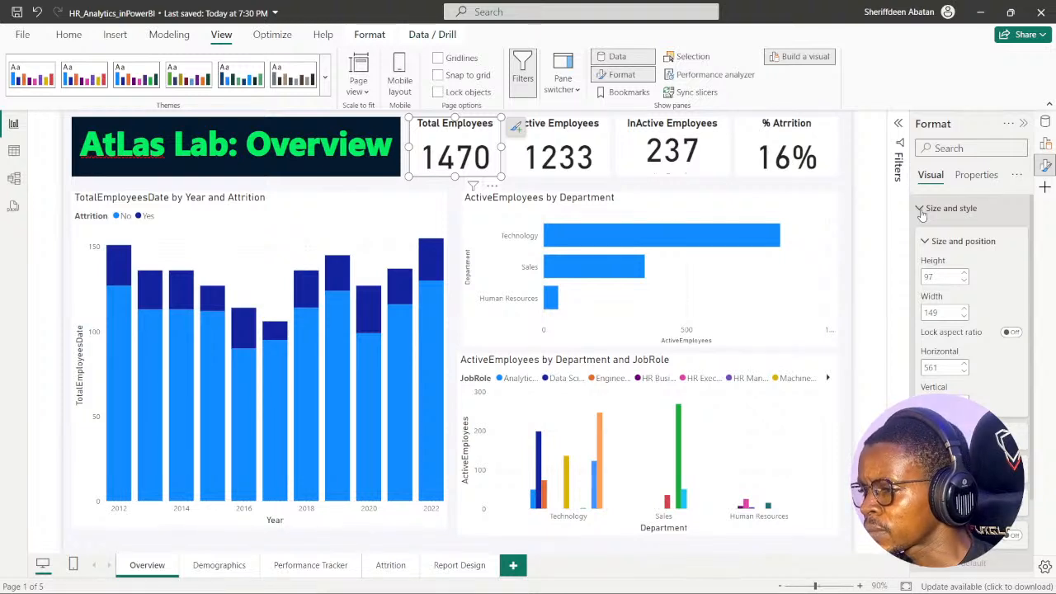
{"action": "left_click", "coordinate": [923, 212]}
{"action": "left_click", "coordinate": [921, 240]}
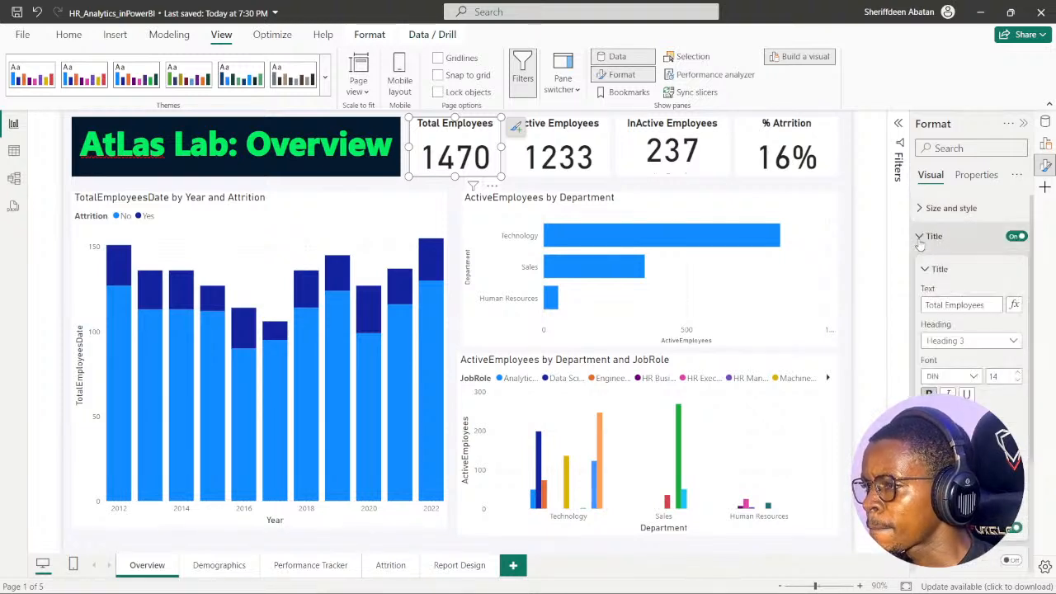
{"action": "left_click", "coordinate": [920, 241]}
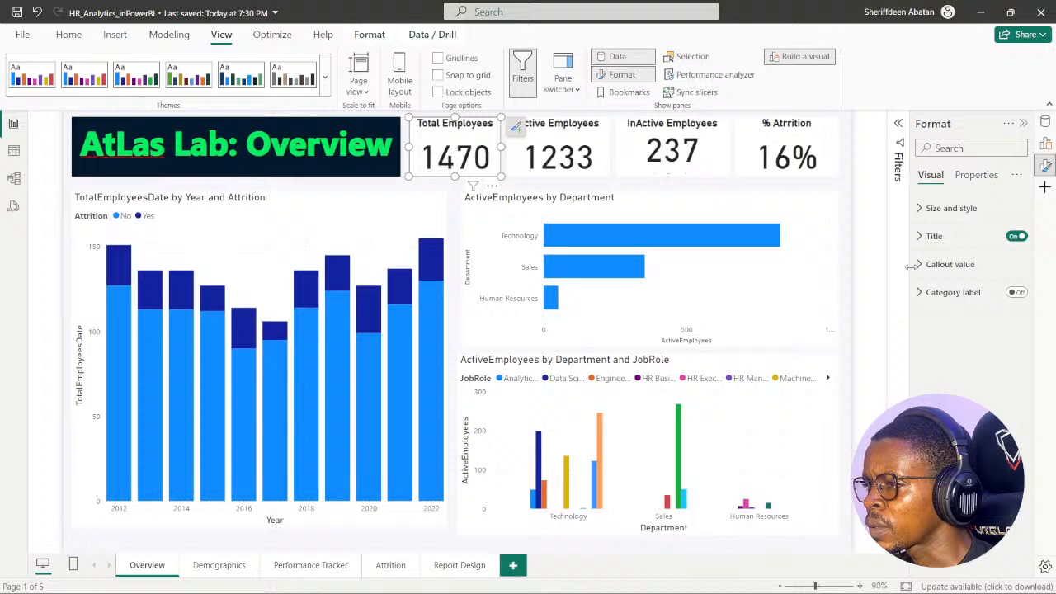
- Set the Total Employees card's callout value font to Segoe UI Semibold at size 36
{"action": "left_click", "coordinate": [919, 265]}
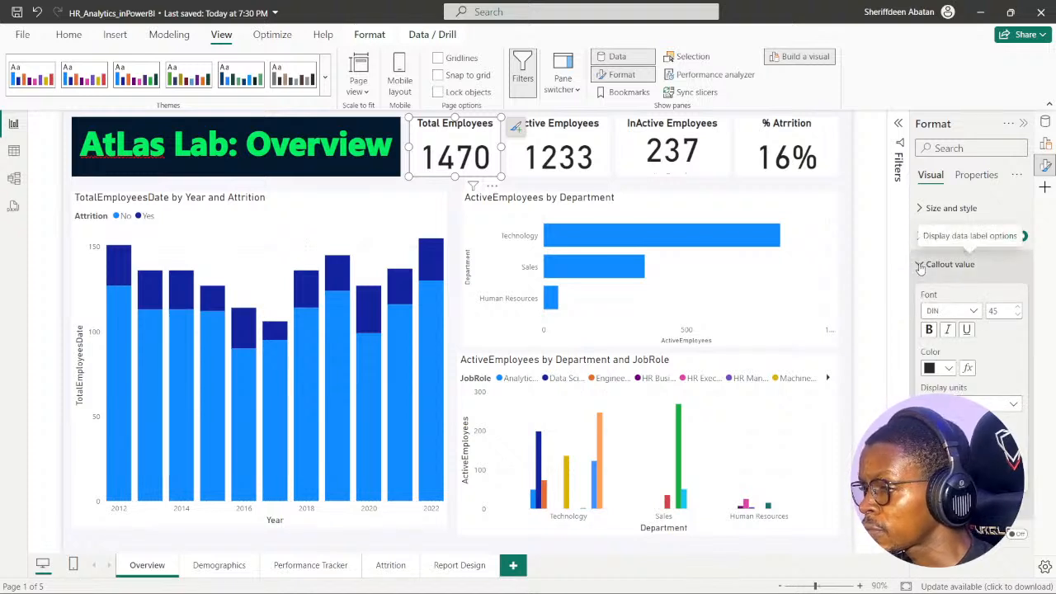
{"action": "left_click", "coordinate": [972, 312]}
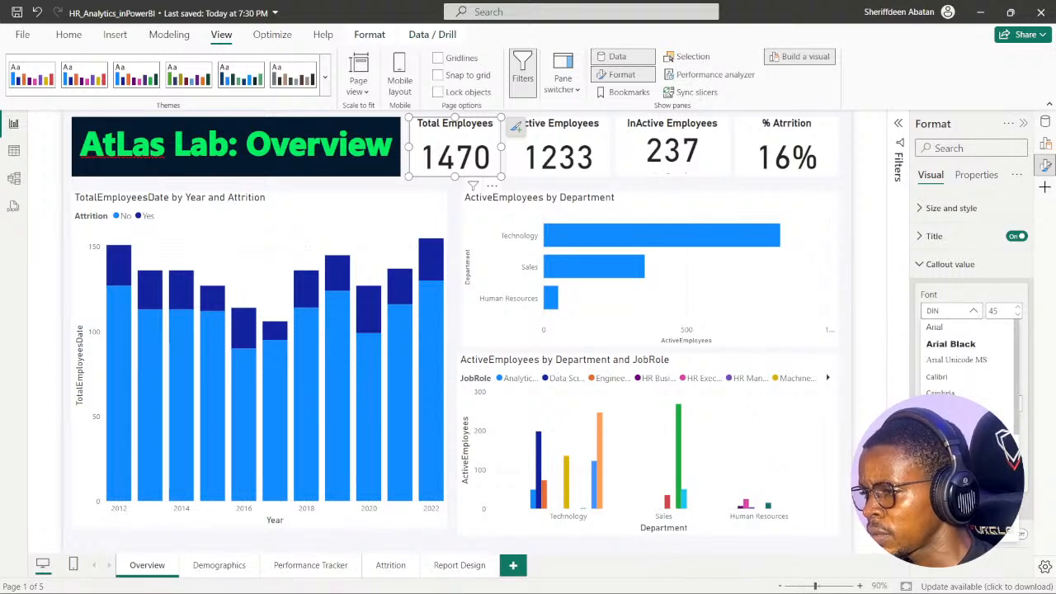
{"action": "scroll", "coordinate": [965, 363], "scroll_direction": "down", "scroll_amount": 5}
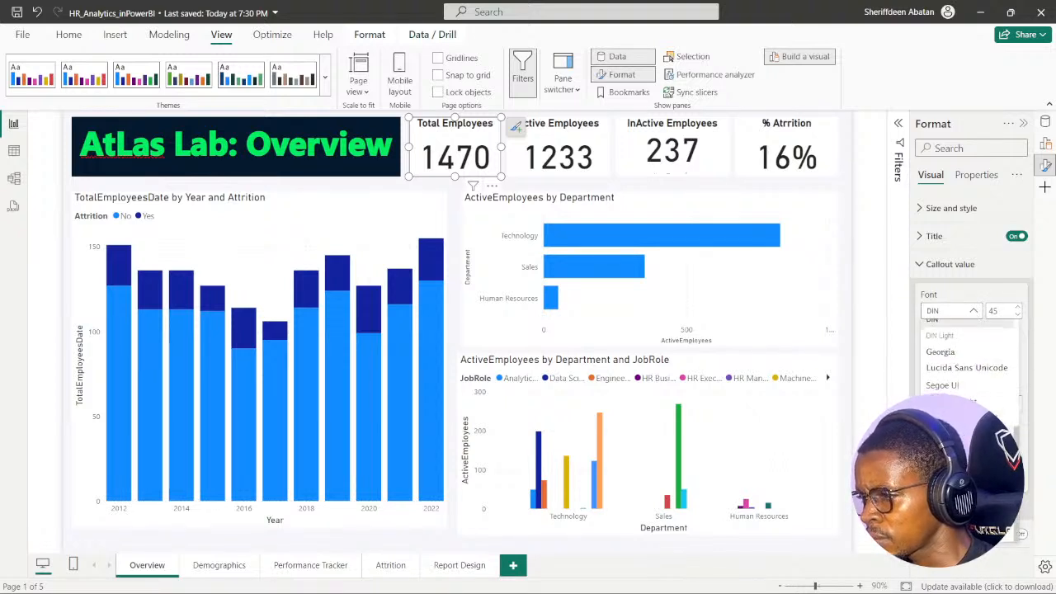
{"action": "left_click", "coordinate": [942, 385]}
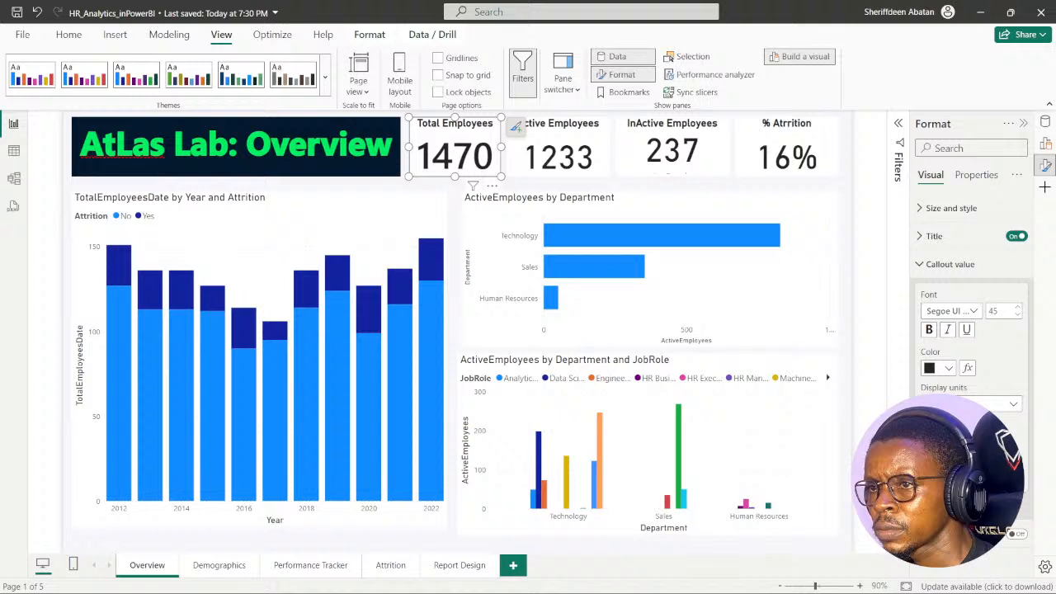
{"action": "double_click", "coordinate": [997, 311]}
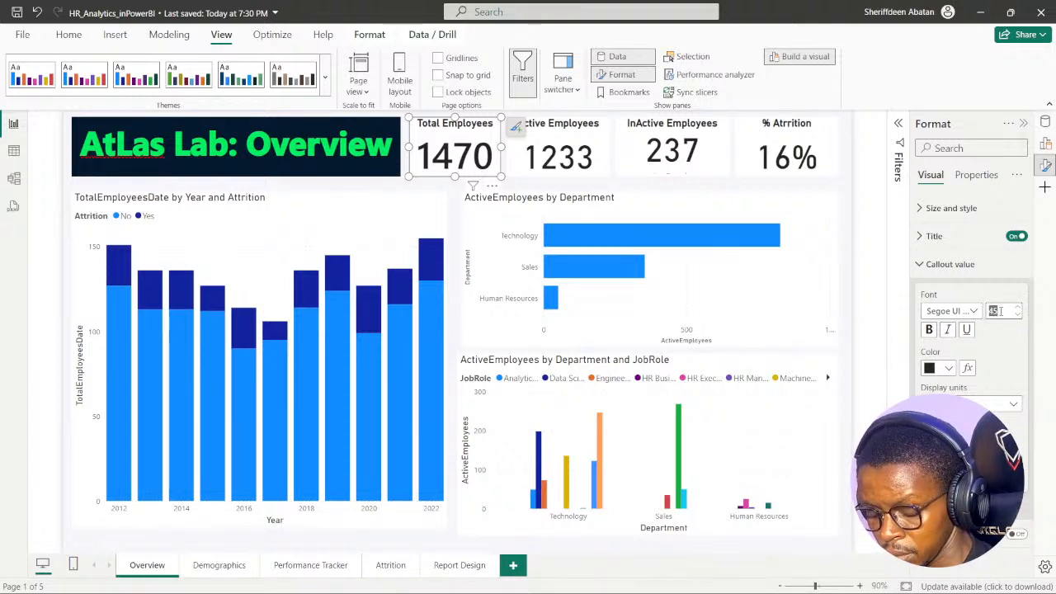
{"action": "type", "text": "36"}
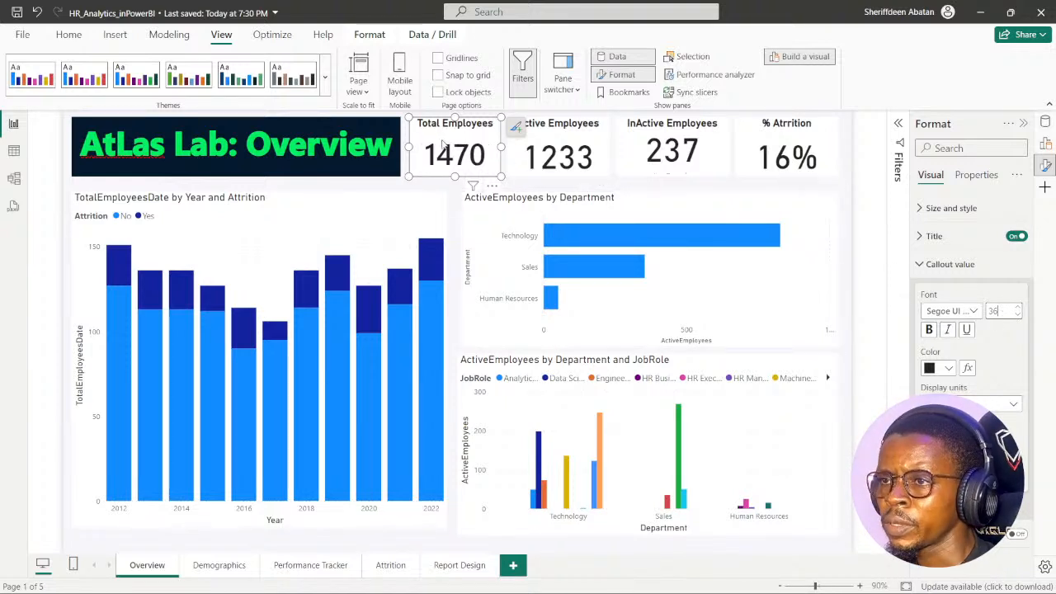
{"action": "left_click", "coordinate": [920, 264]}
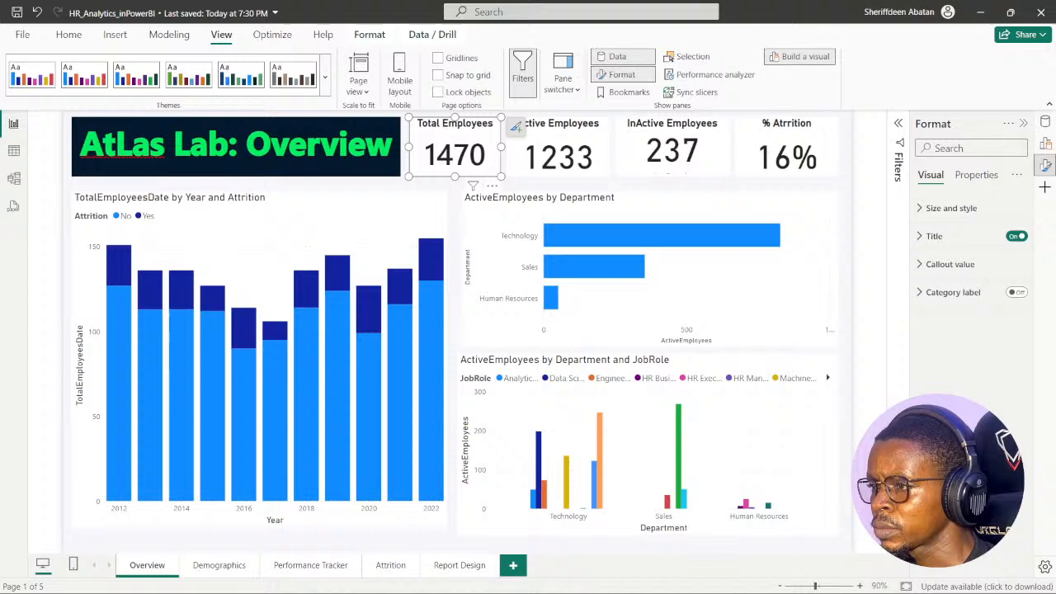
- Switch to the DataCamp exercise in Chrome, look ahead at instruction 4 and go back to instruction 3
{"action": "mouse_move", "coordinate": [501, 582]}
{"action": "left_click", "coordinate": [468, 580]}
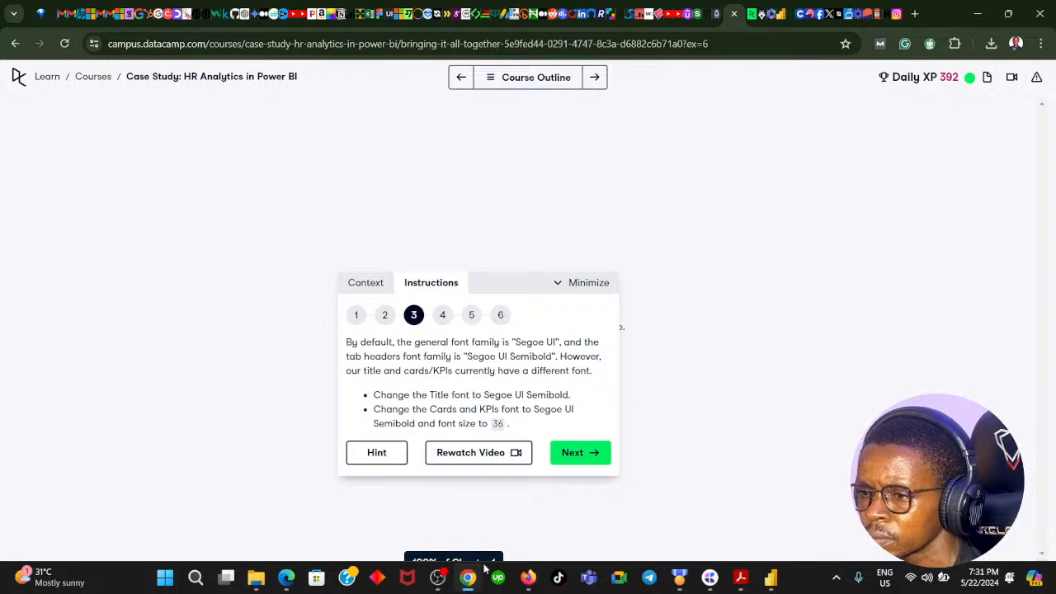
{"action": "left_click", "coordinate": [575, 460]}
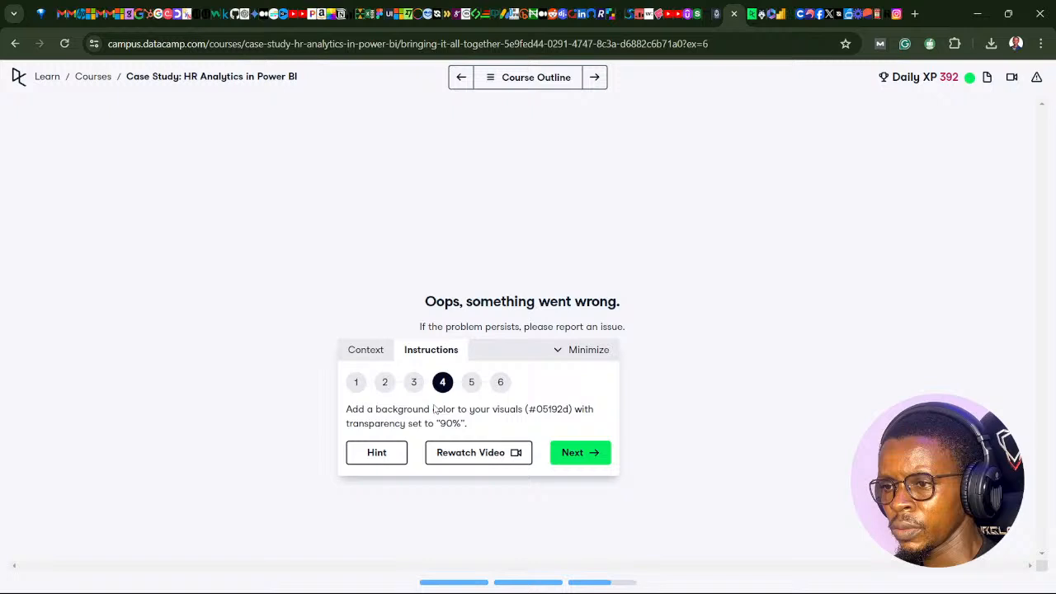
{"action": "left_click", "coordinate": [414, 383]}
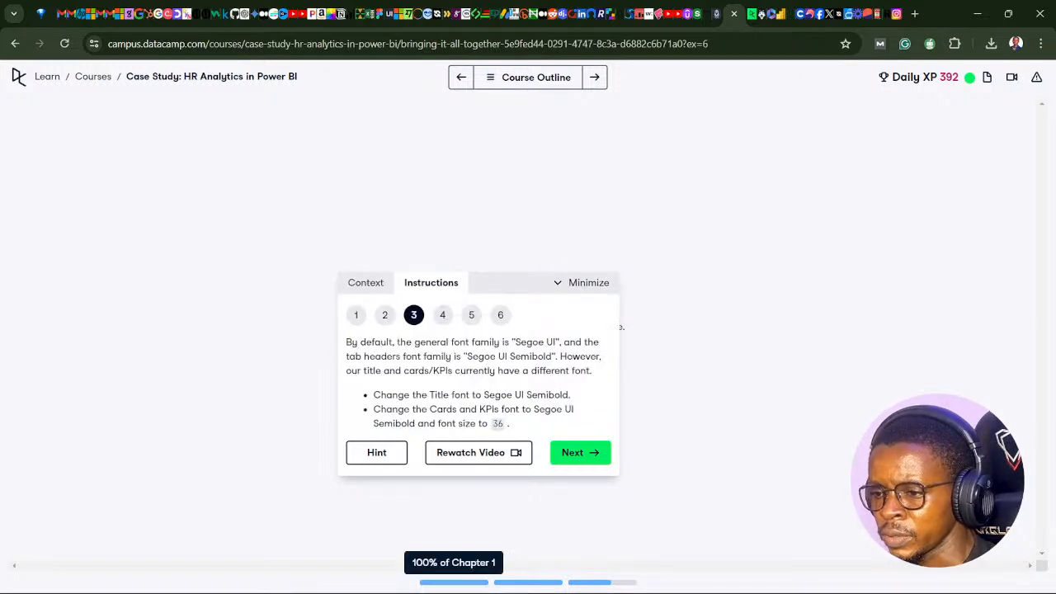
- Switch to Power BI and set the Total Employees card's title font to Segoe UI Semibold
{"action": "left_click", "coordinate": [470, 586]}
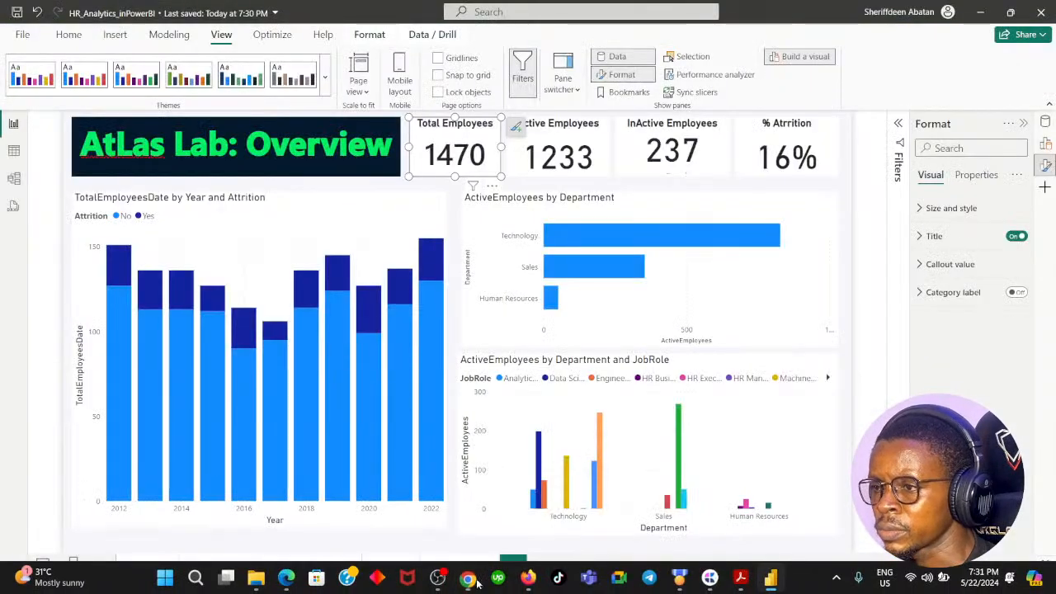
{"action": "left_click", "coordinate": [921, 237]}
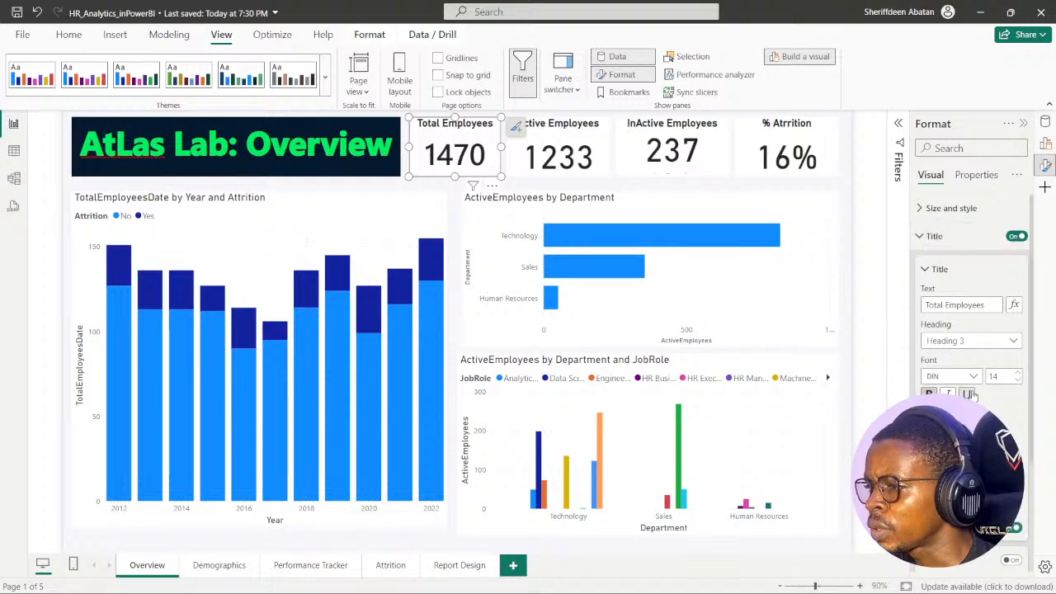
{"action": "scroll", "coordinate": [982, 313], "scroll_direction": "down", "scroll_amount": 1}
{"action": "left_click", "coordinate": [974, 320]}
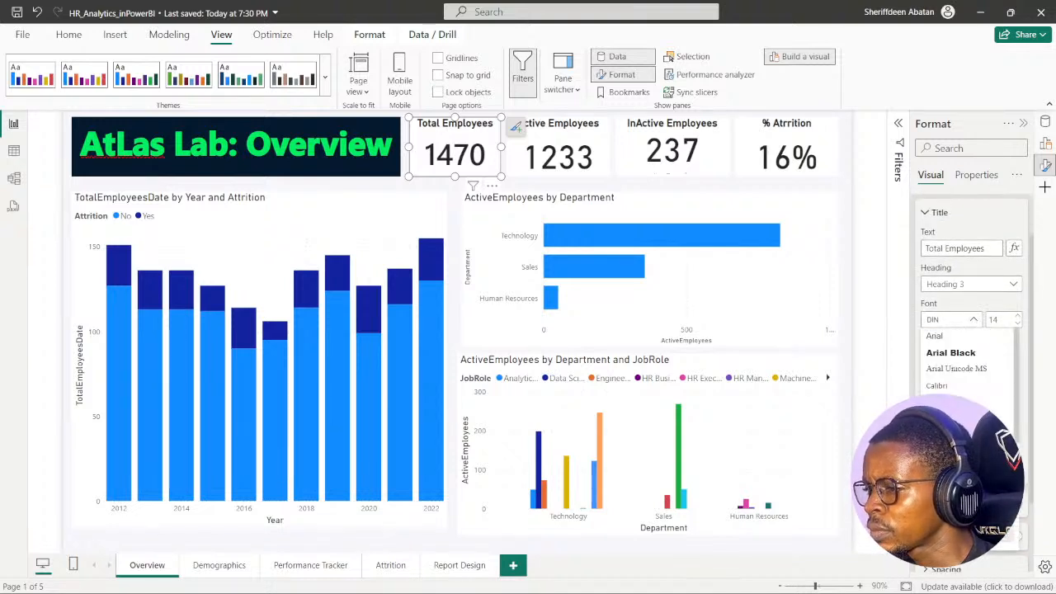
{"action": "scroll", "coordinate": [965, 363], "scroll_direction": "down", "scroll_amount": 3}
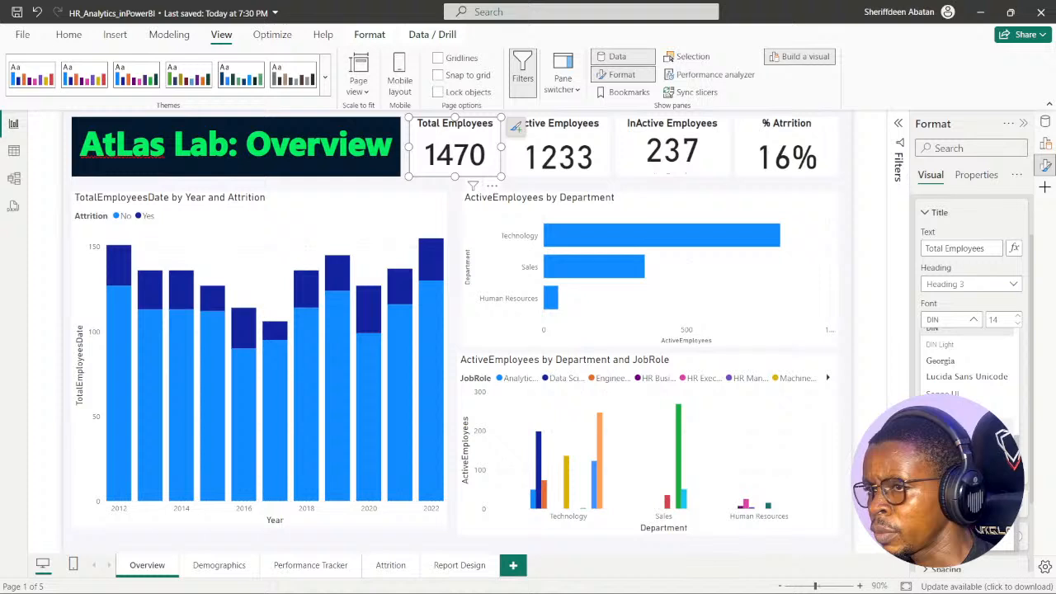
{"action": "left_click", "coordinate": [957, 411]}
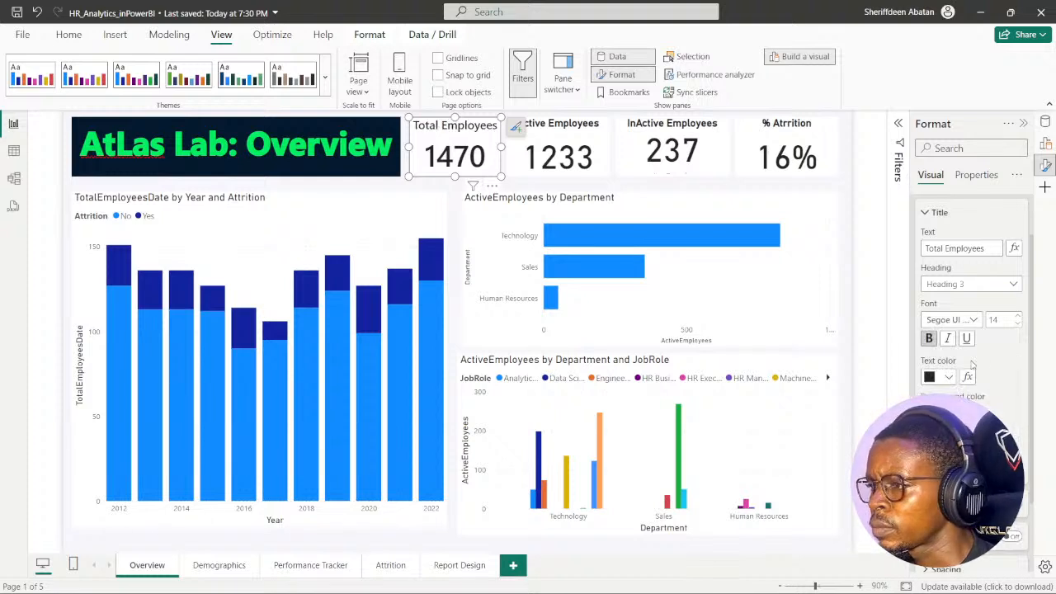
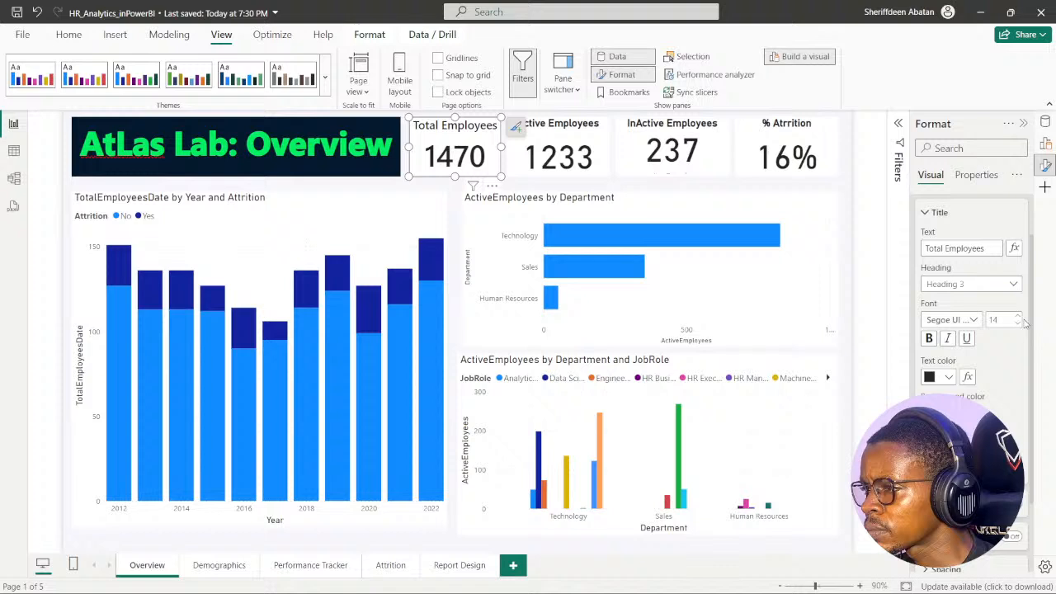
{"action": "left_click", "coordinate": [973, 321]}
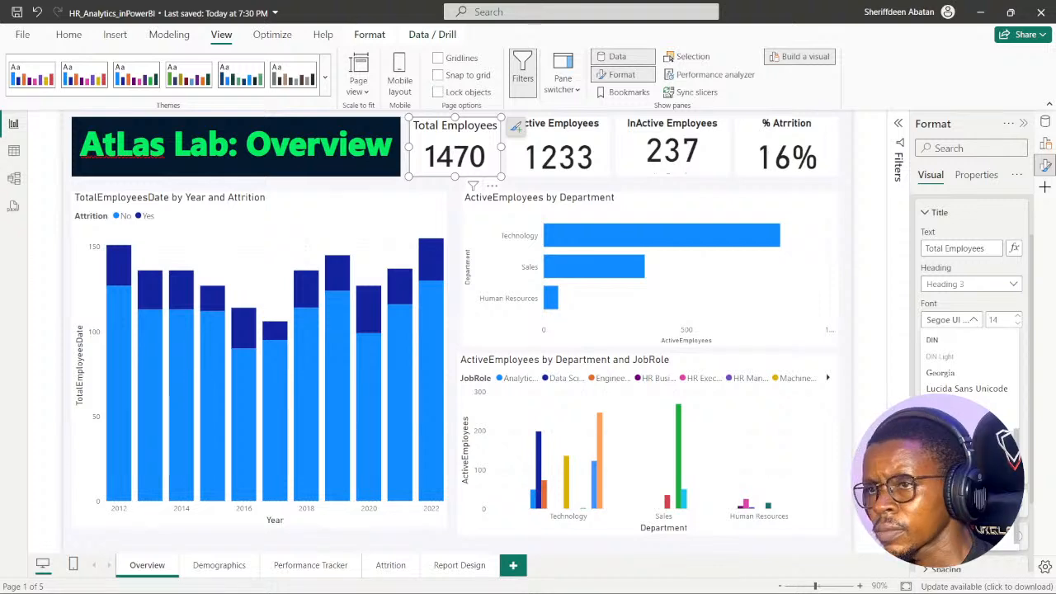
{"action": "left_click", "coordinate": [952, 422]}
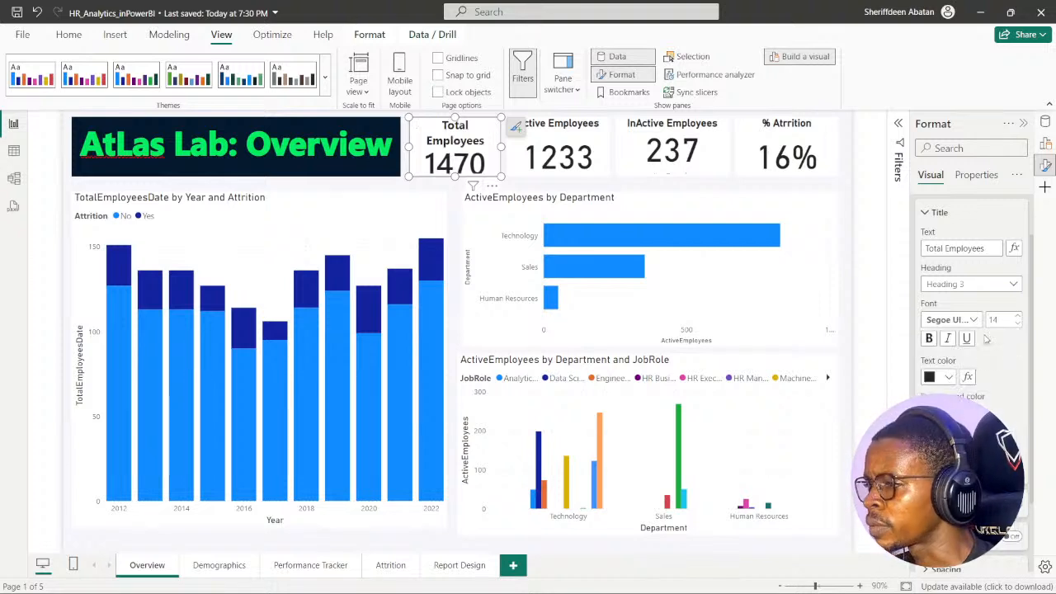
{"action": "key", "text": "ctrl+z"}
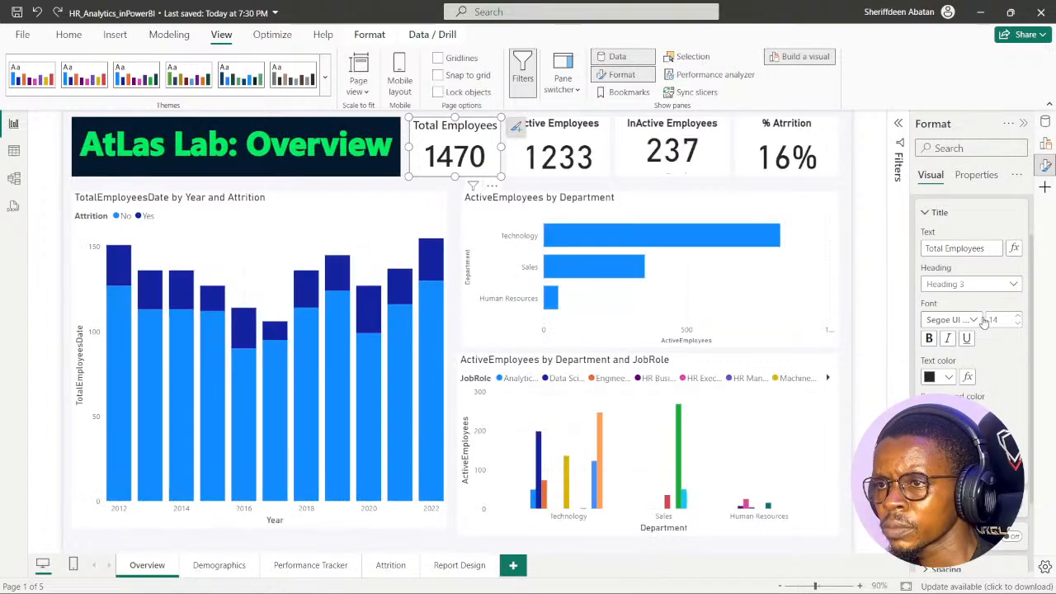
- Make the Total Employees card's title bold and open the card's callout value settings
{"action": "key", "text": "ctrl+z"}
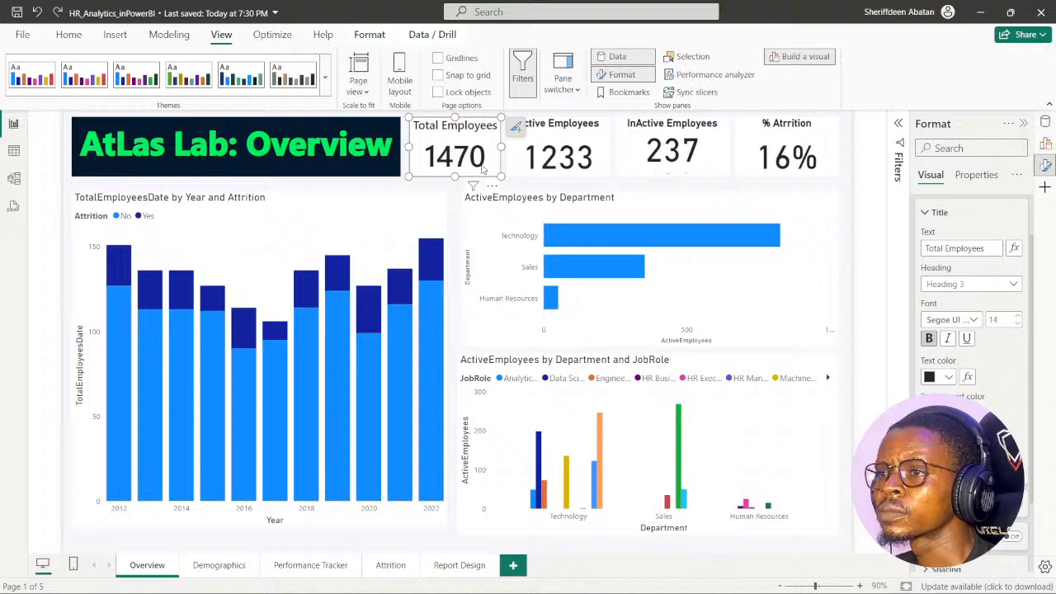
{"action": "left_click", "coordinate": [925, 213]}
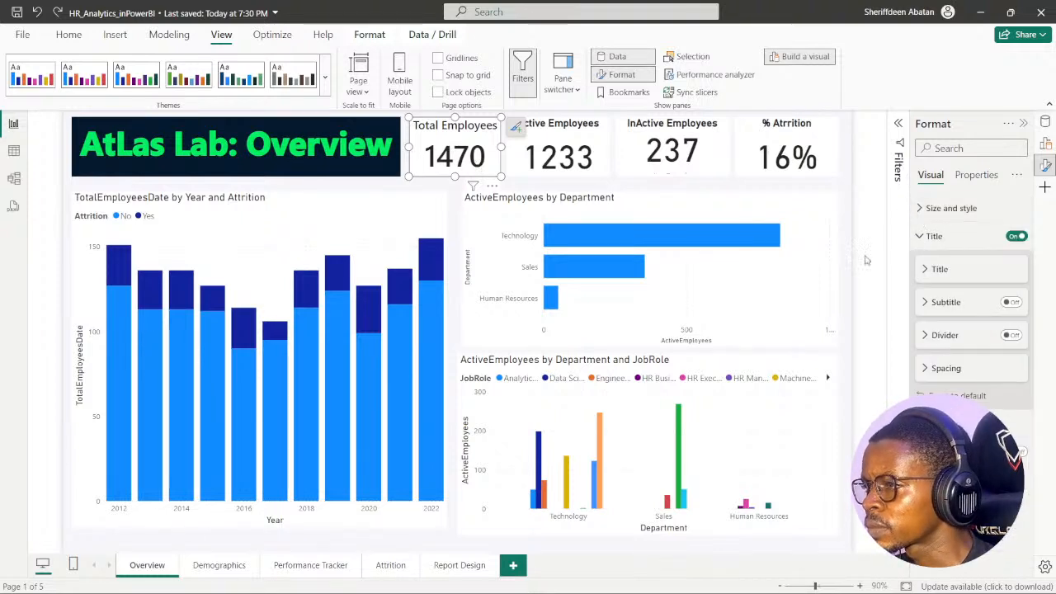
{"action": "left_click", "coordinate": [921, 237]}
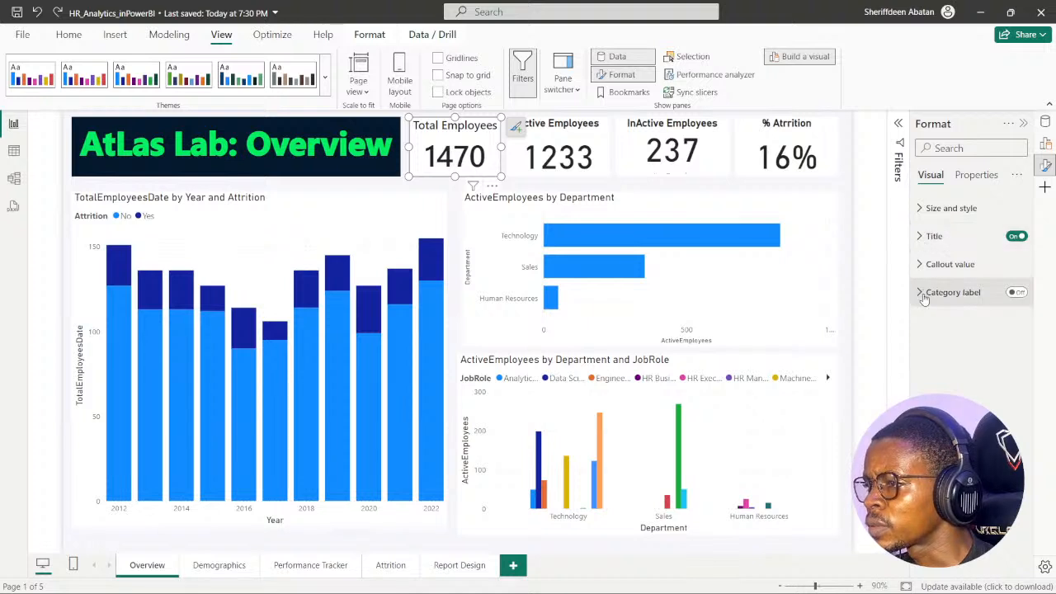
{"action": "left_click", "coordinate": [922, 295]}
{"action": "left_click", "coordinate": [922, 296]}
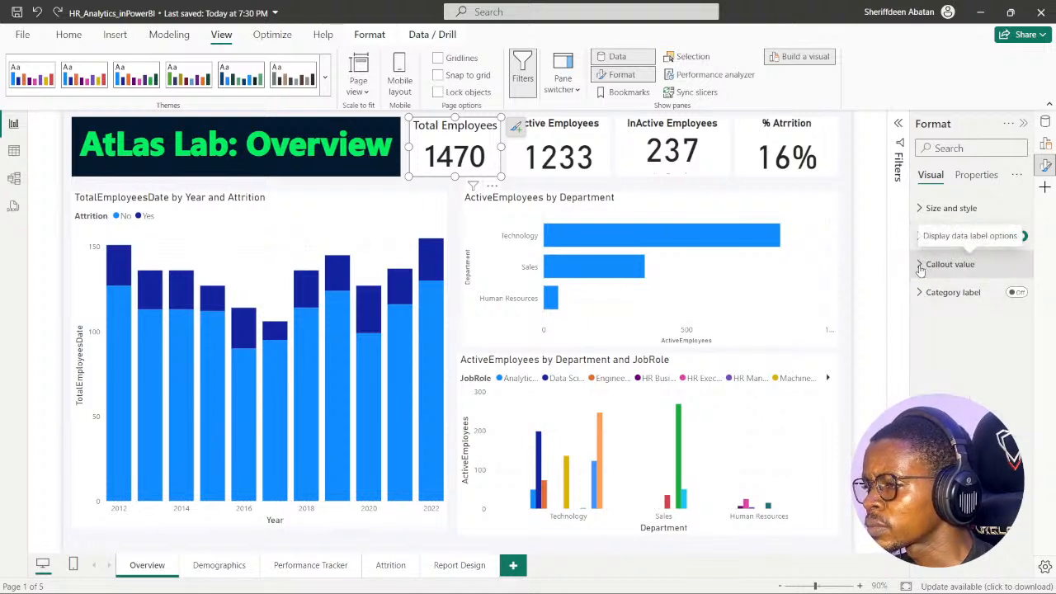
{"action": "left_click", "coordinate": [924, 266]}
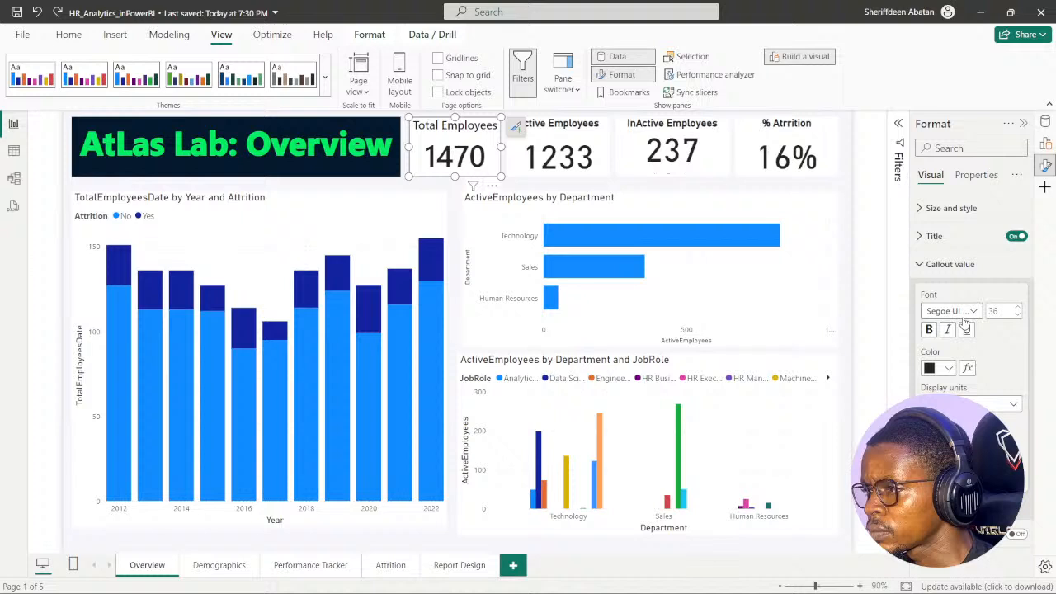
- Set the Active Employees card's callout value to Segoe UI Bold at size 36
{"action": "left_click", "coordinate": [528, 161]}
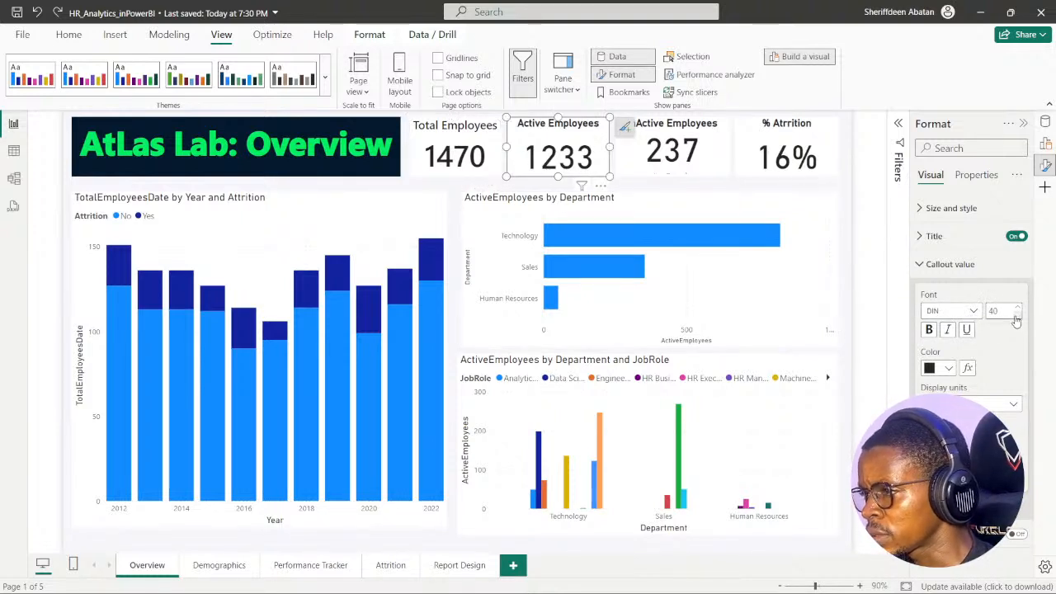
{"action": "left_click", "coordinate": [1016, 318]}
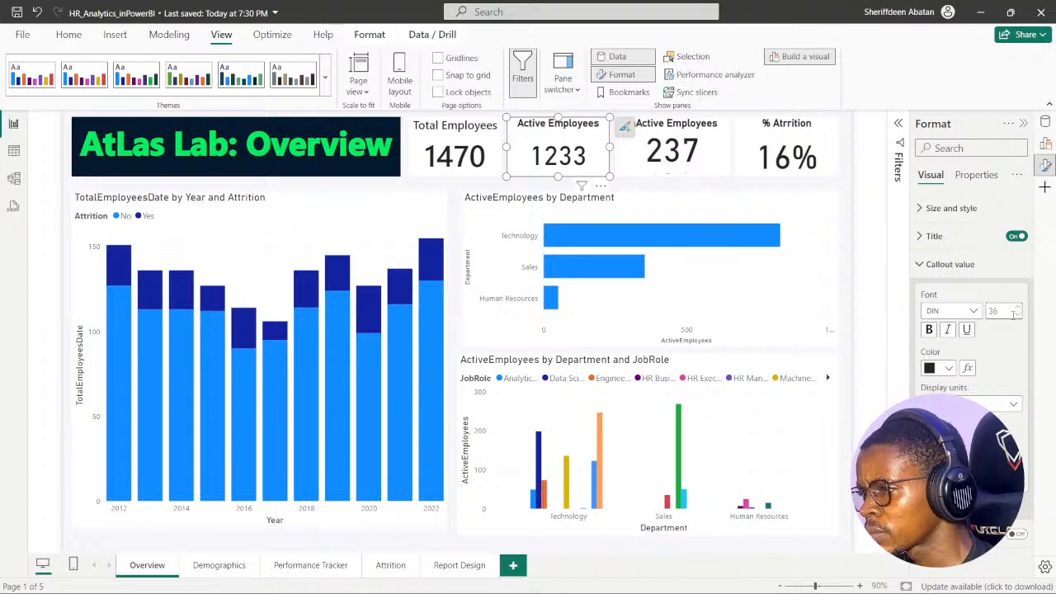
{"action": "left_click", "coordinate": [973, 312]}
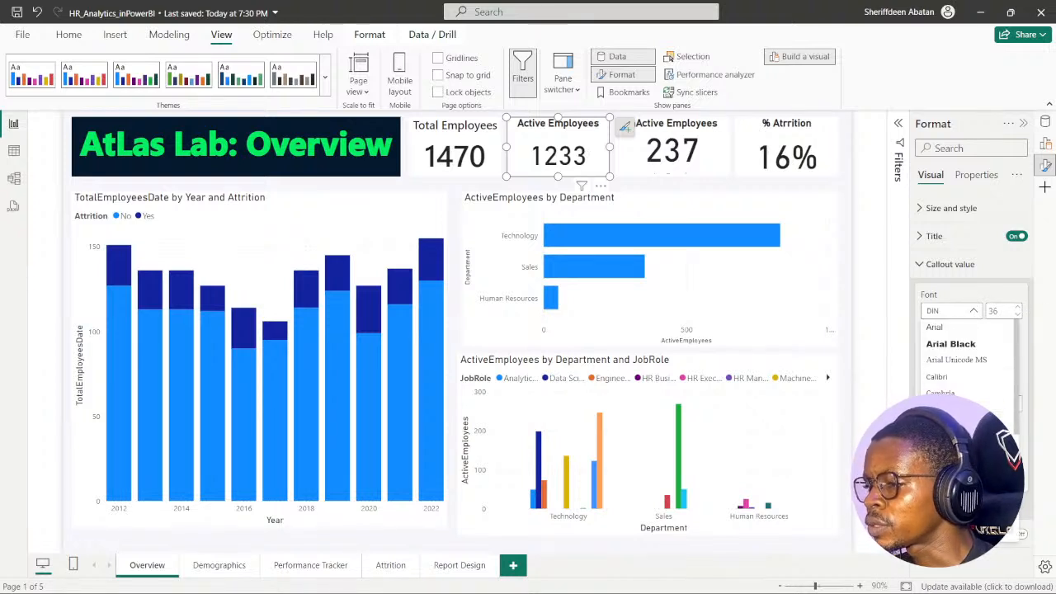
{"action": "scroll", "coordinate": [979, 413], "scroll_direction": "down", "scroll_amount": 3}
{"action": "left_click", "coordinate": [942, 391]}
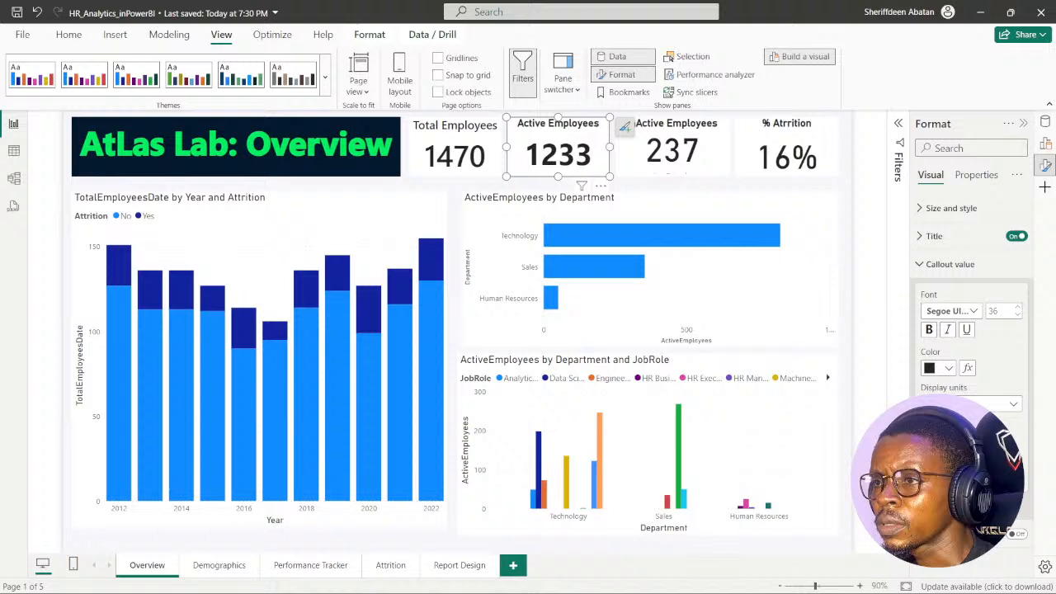
{"action": "left_click", "coordinate": [467, 175]}
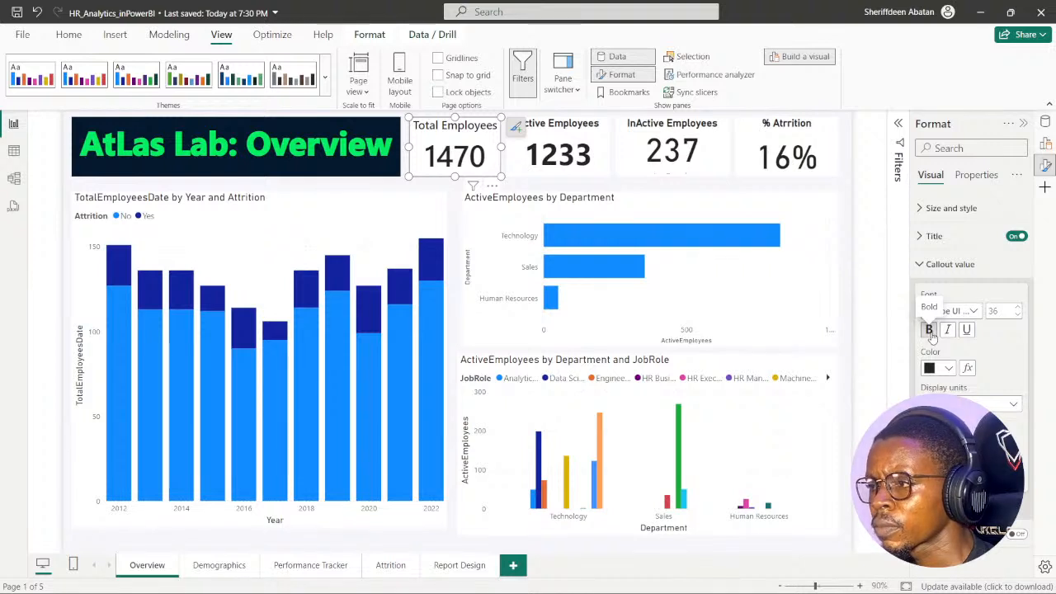
- Set the InActive Employees callout value to Segoe UI Semibold at size 36 and turn off the card's category label
{"action": "left_click", "coordinate": [672, 151]}
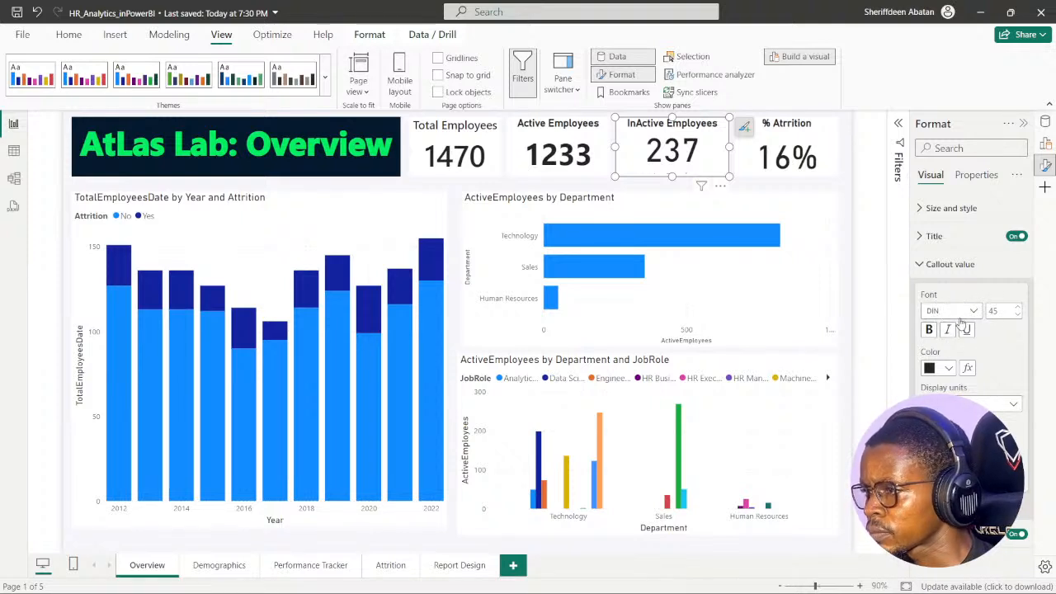
{"action": "left_click", "coordinate": [1017, 315]}
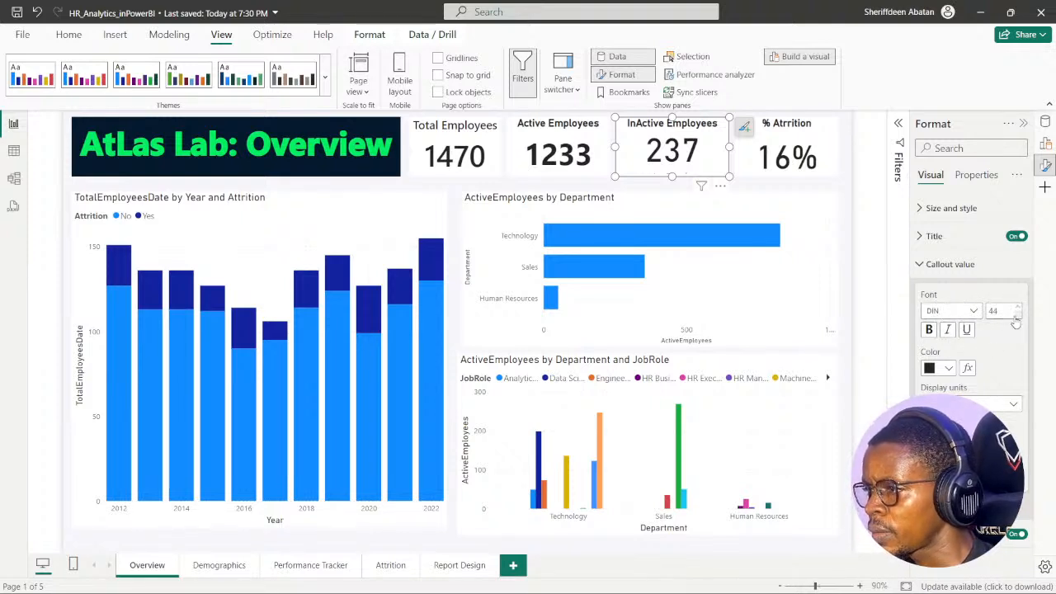
{"action": "left_click", "coordinate": [1016, 321]}
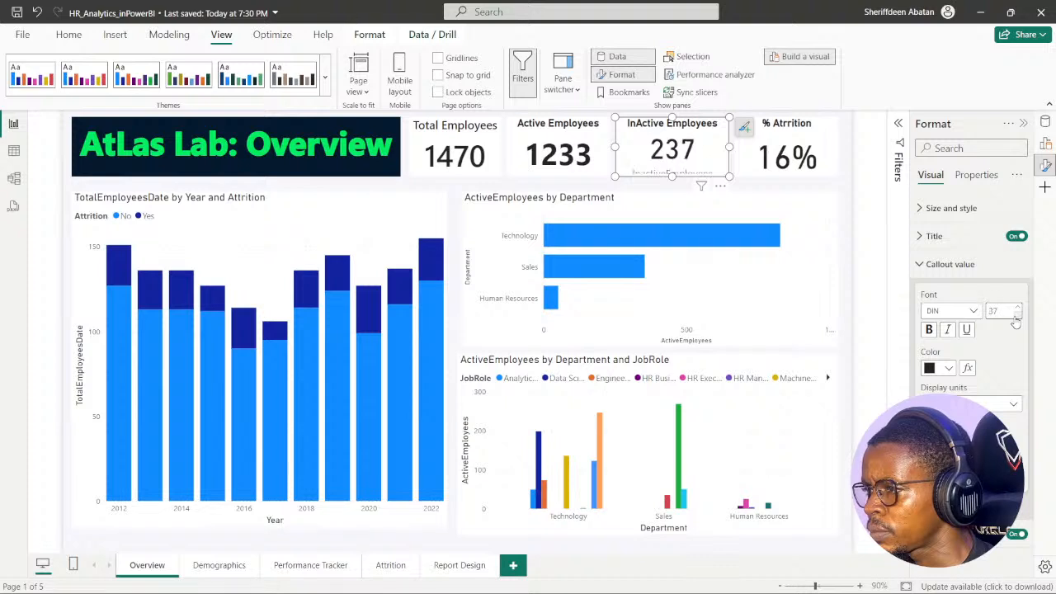
{"action": "left_click", "coordinate": [1015, 322]}
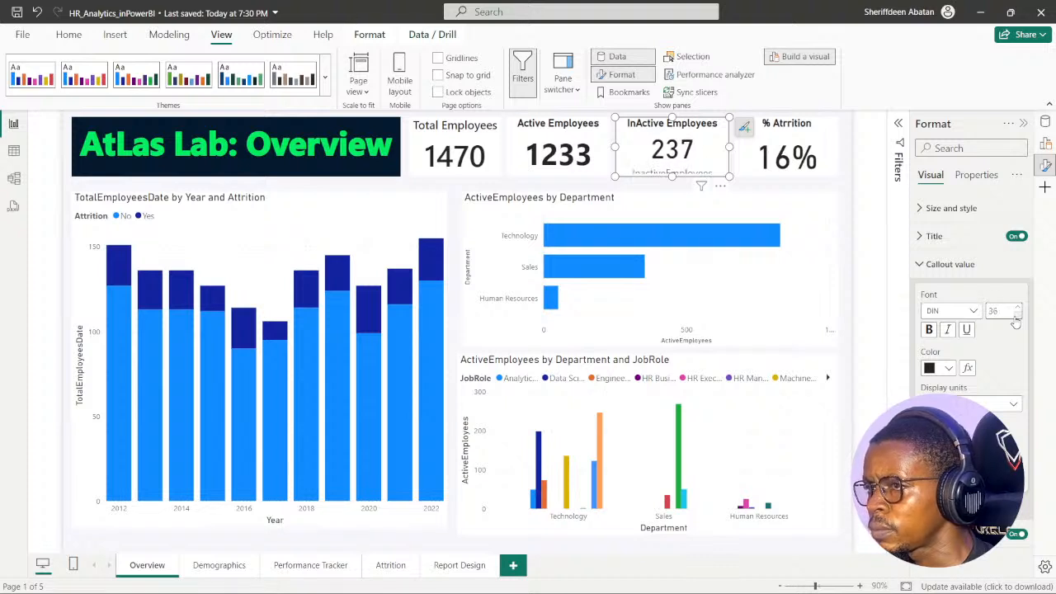
{"action": "left_click", "coordinate": [971, 312]}
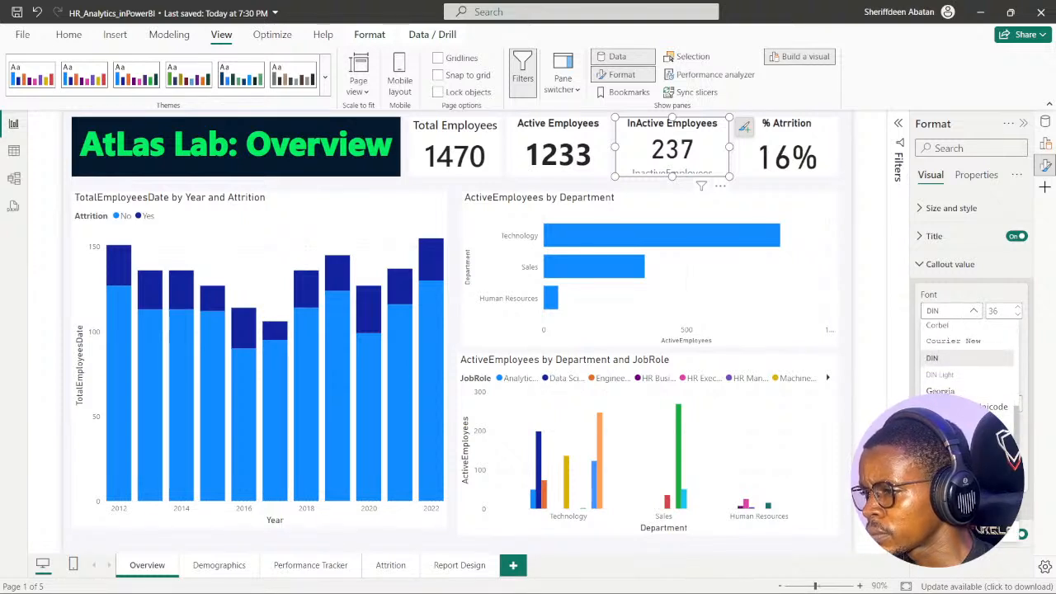
{"action": "left_click", "coordinate": [966, 464]}
{"action": "left_click", "coordinate": [1019, 533]}
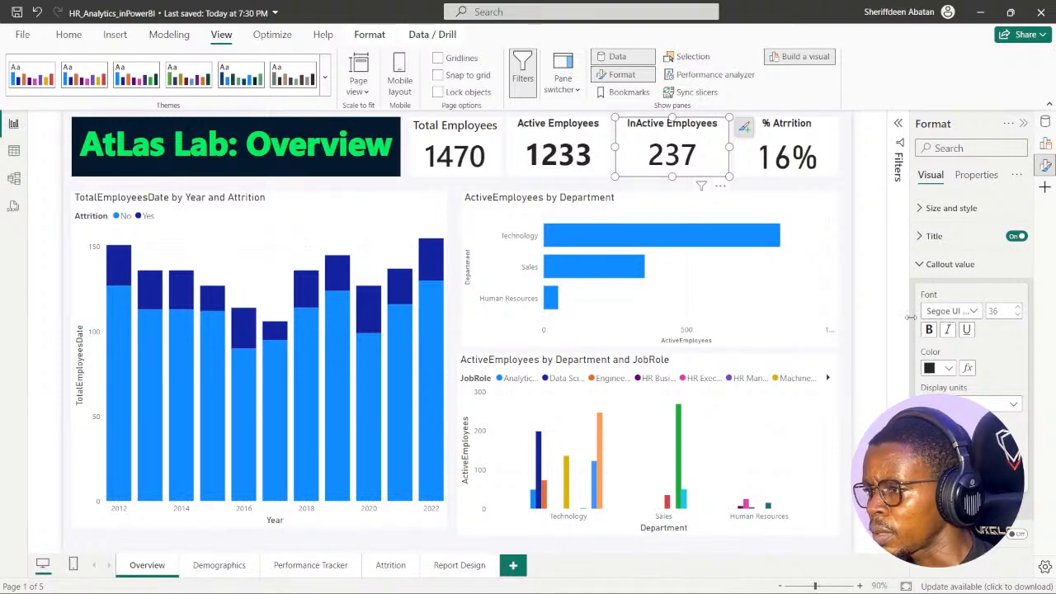
- Set the attrition percentage card's callout value to Segoe UI Semibold at size 36
{"action": "left_click", "coordinate": [757, 169]}
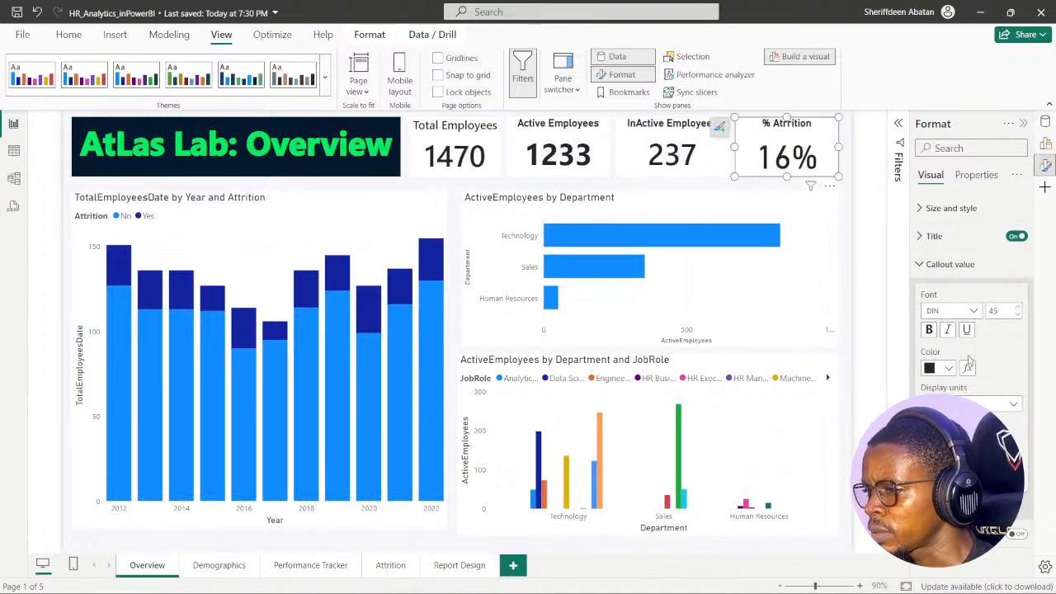
{"action": "left_click", "coordinate": [962, 311]}
{"action": "scroll", "coordinate": [957, 355], "scroll_direction": "down", "scroll_amount": 5}
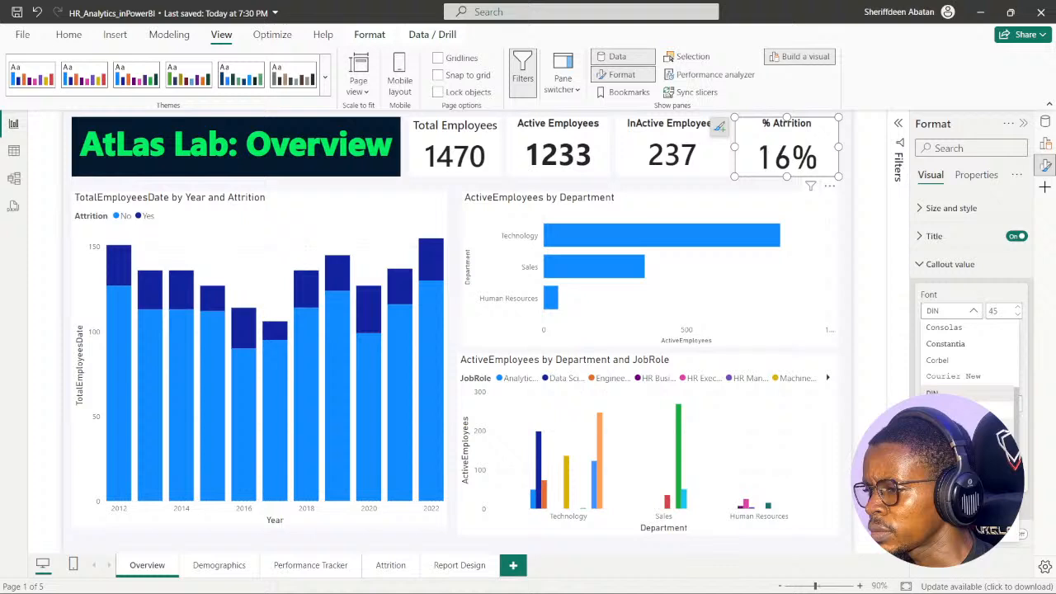
{"action": "left_click", "coordinate": [957, 473]}
{"action": "left_click", "coordinate": [1017, 315]}
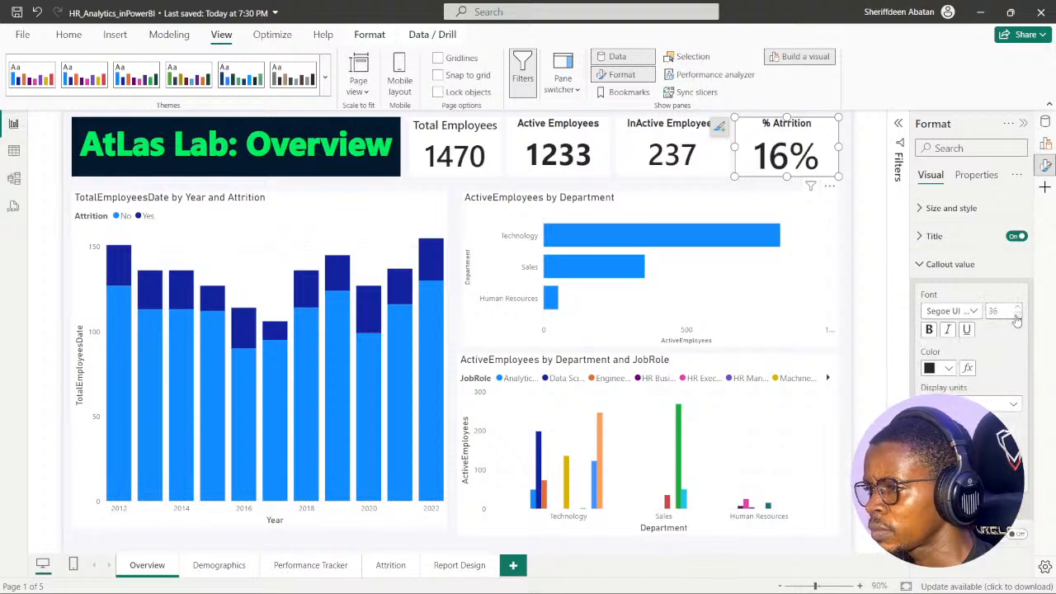
{"action": "left_click", "coordinate": [1017, 308]}
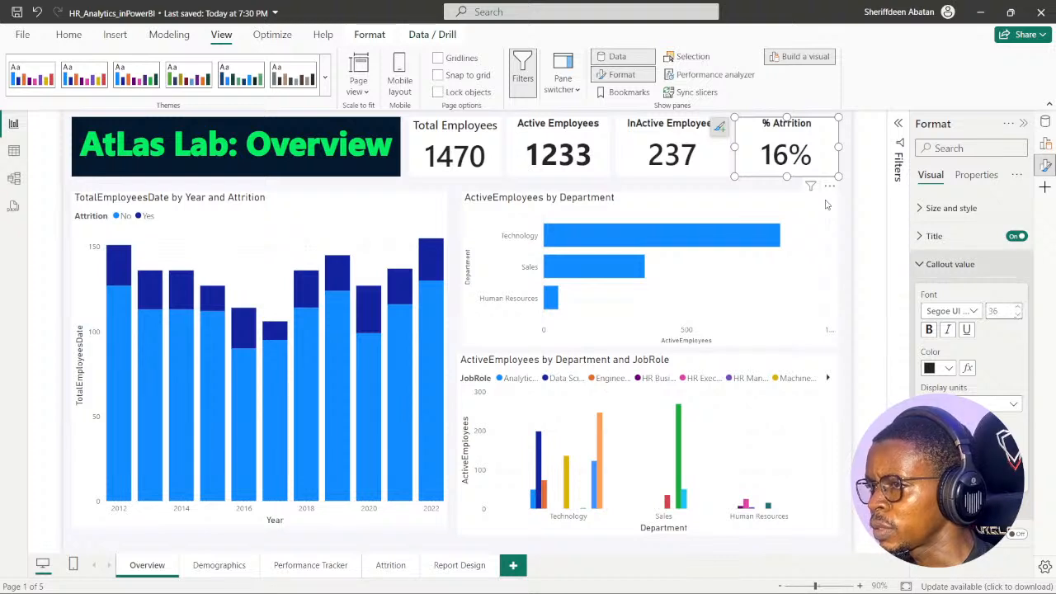
{"action": "left_click", "coordinate": [918, 265]}
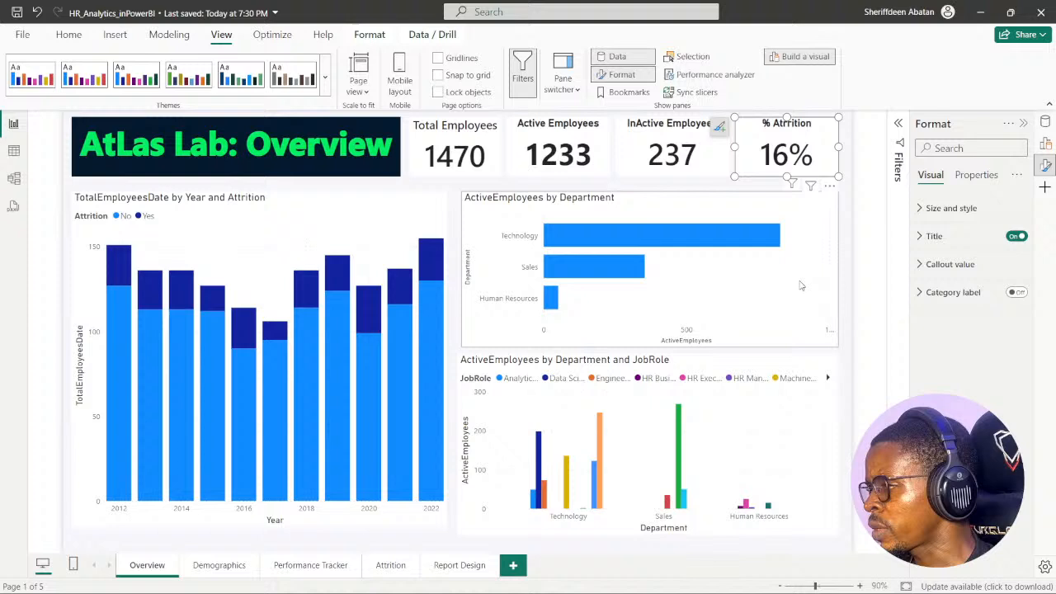
{"action": "left_click", "coordinate": [697, 186]}
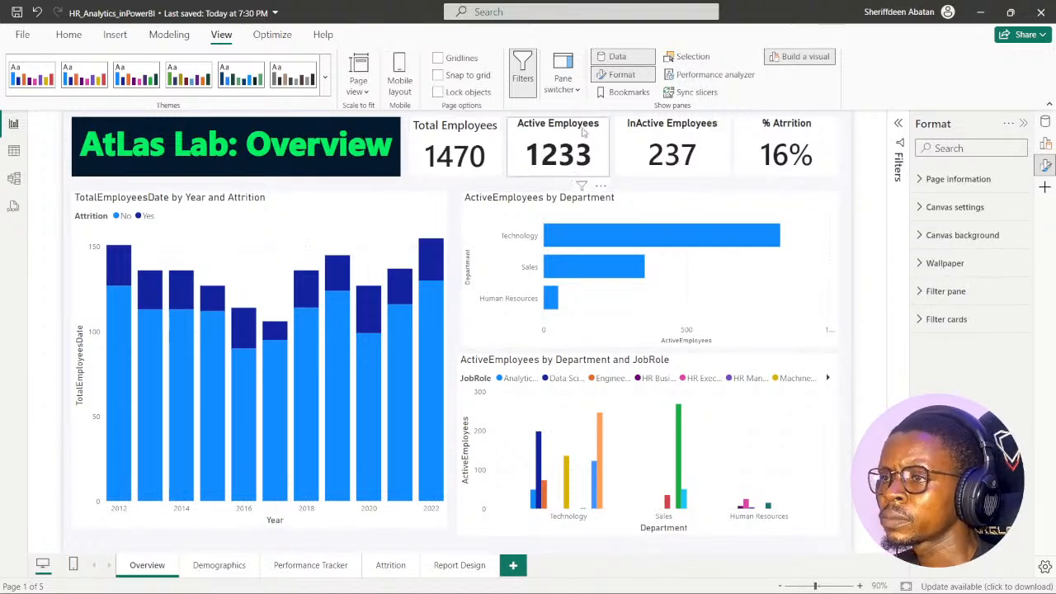
- Change the Total Employees card's title font to DIN, matching the Active Employees card's title
{"action": "left_click", "coordinate": [453, 130]}
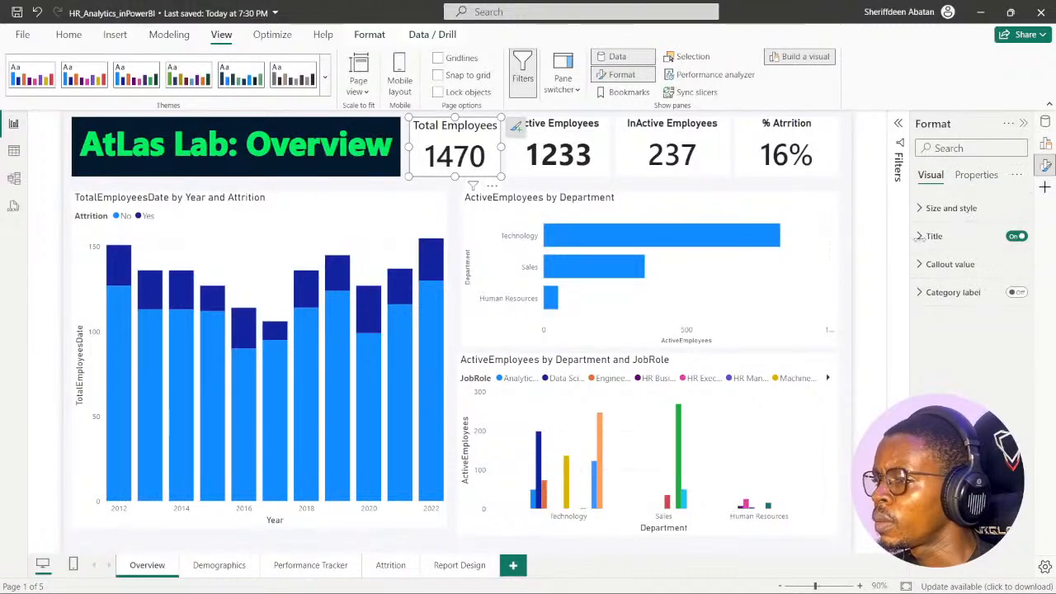
{"action": "left_click", "coordinate": [934, 236]}
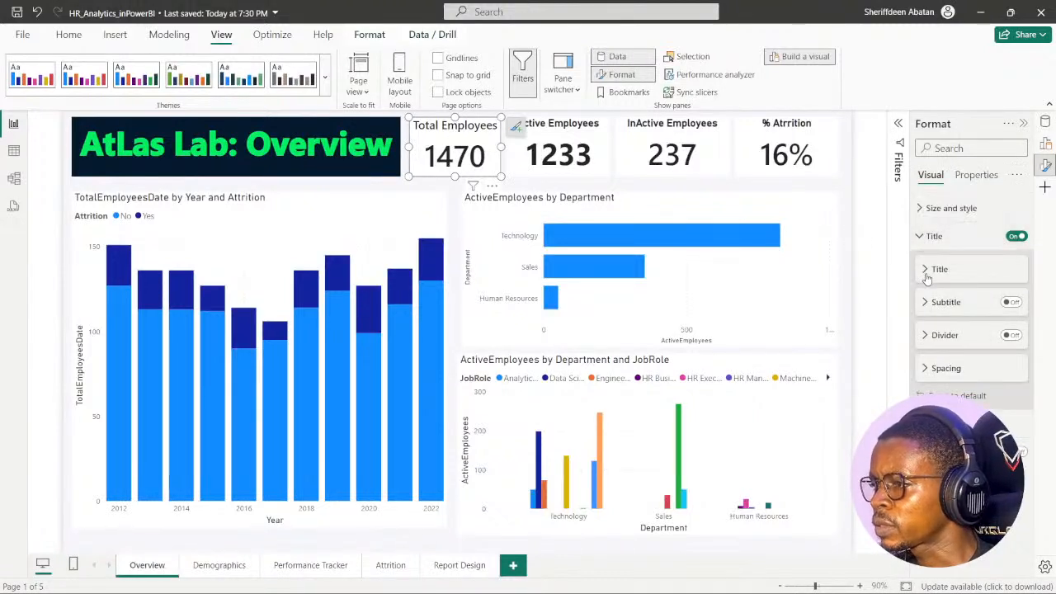
{"action": "left_click", "coordinate": [924, 271]}
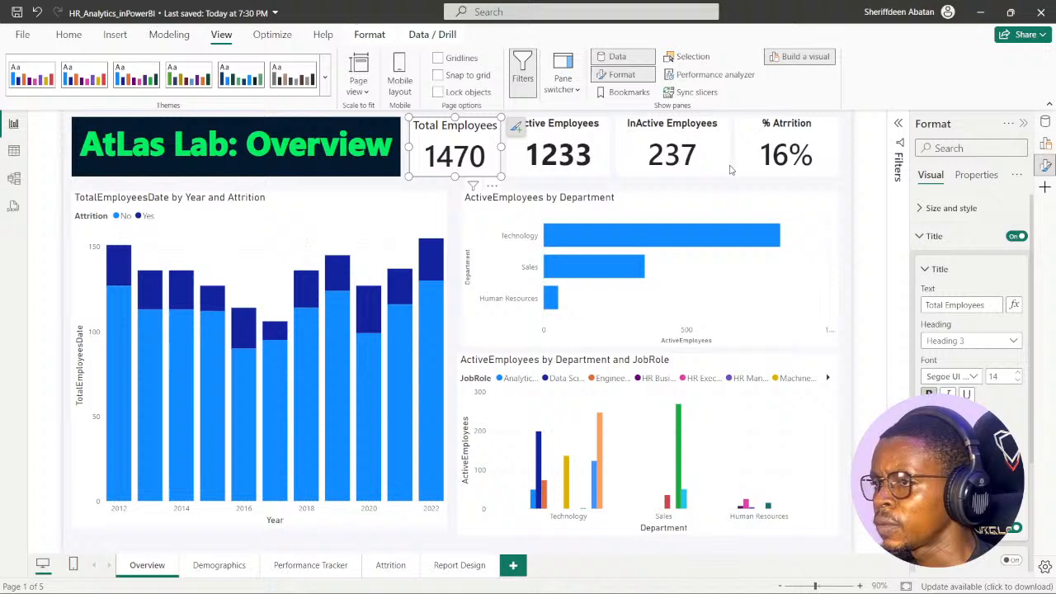
{"action": "left_click", "coordinate": [603, 142]}
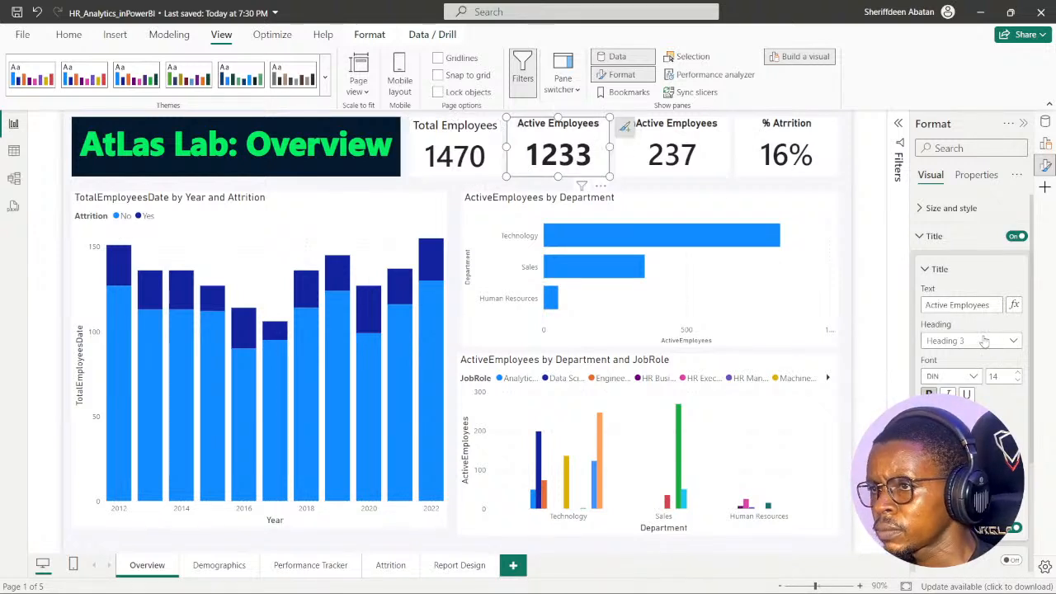
{"action": "left_click", "coordinate": [495, 142]}
{"action": "left_click", "coordinate": [974, 376]}
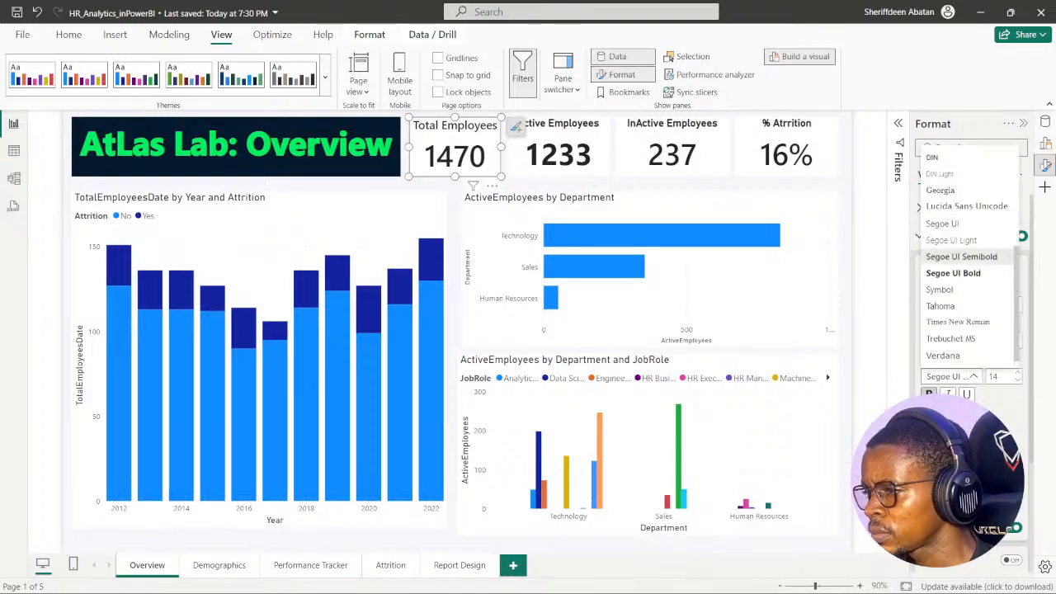
{"action": "scroll", "coordinate": [978, 215], "scroll_direction": "up", "scroll_amount": 10}
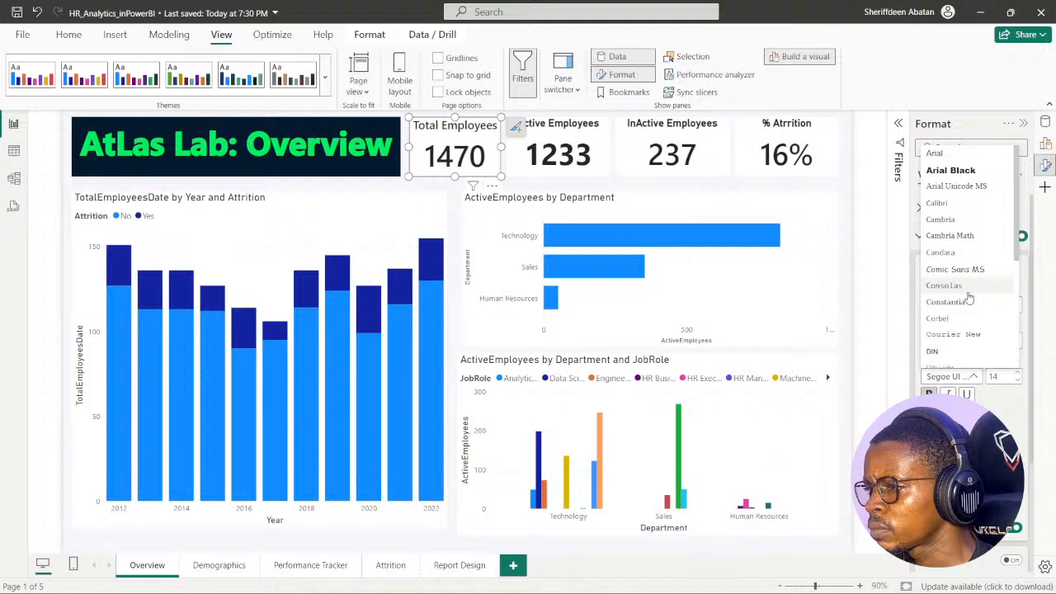
{"action": "left_click", "coordinate": [949, 351]}
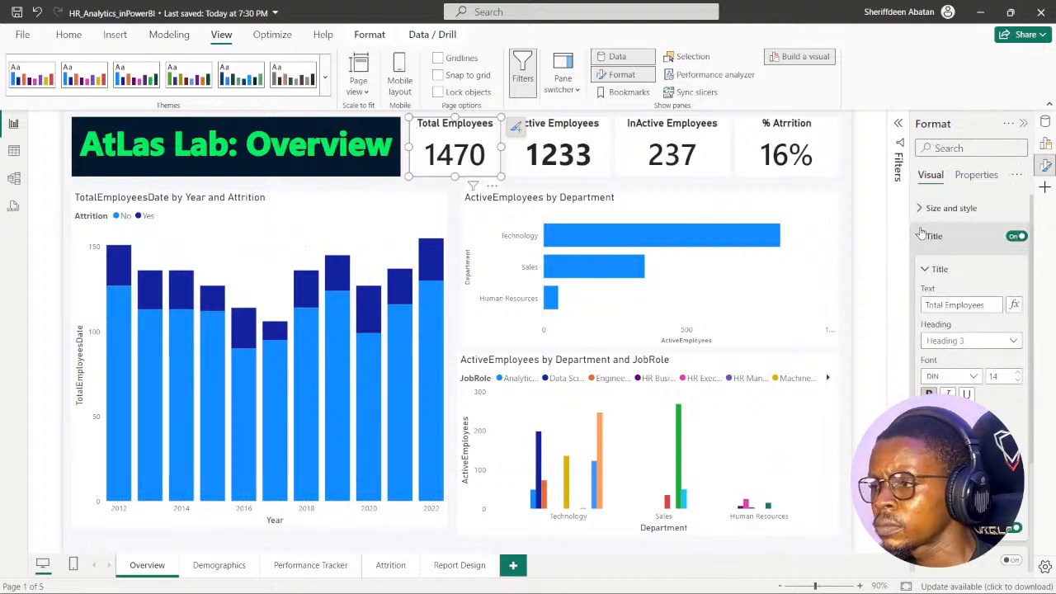
{"action": "left_click", "coordinate": [597, 165]}
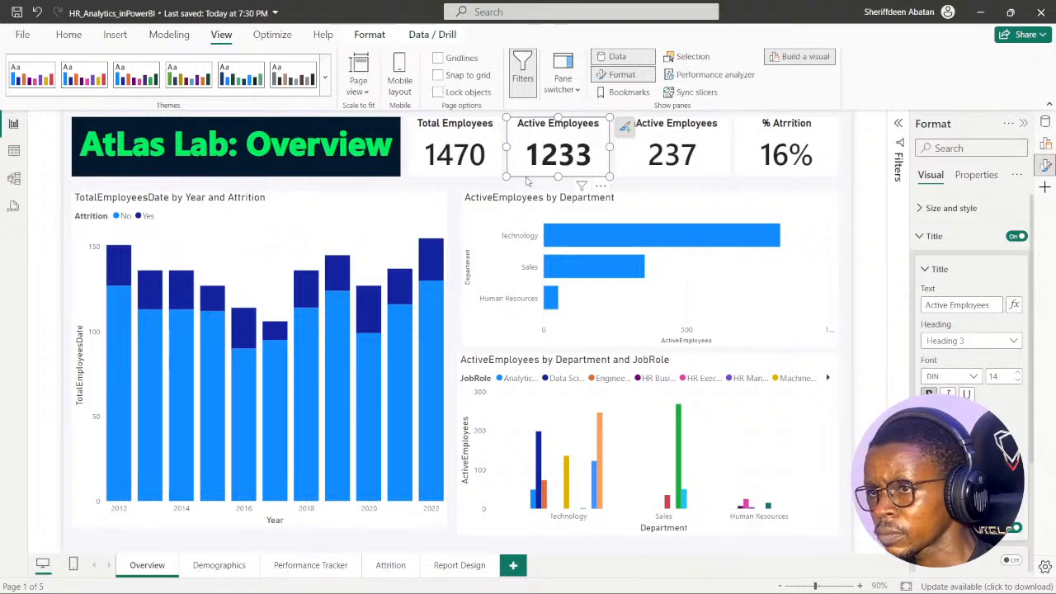
{"action": "left_click", "coordinate": [499, 169]}
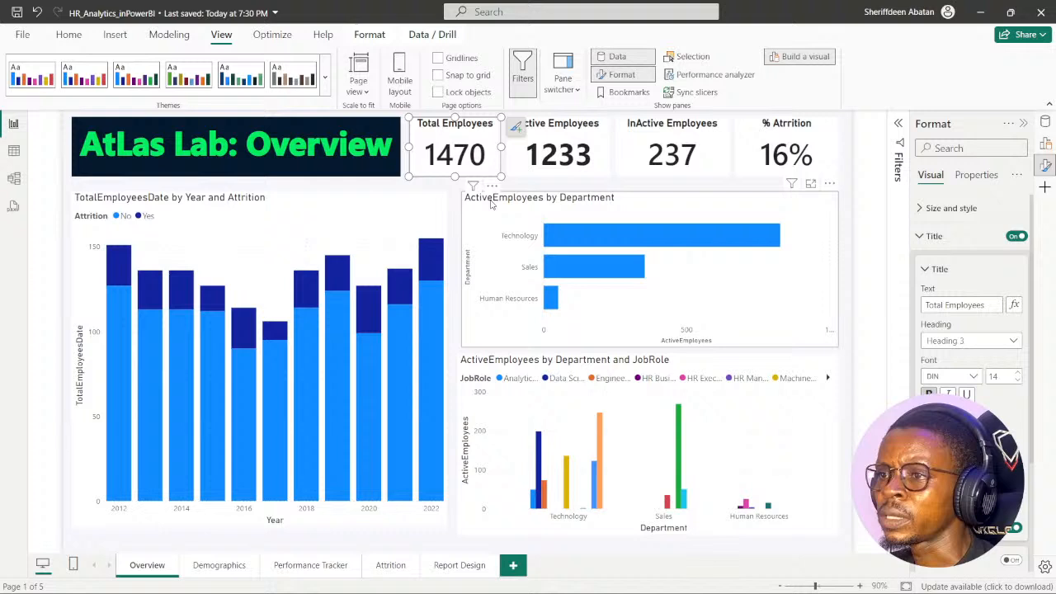
{"action": "left_click", "coordinate": [419, 188]}
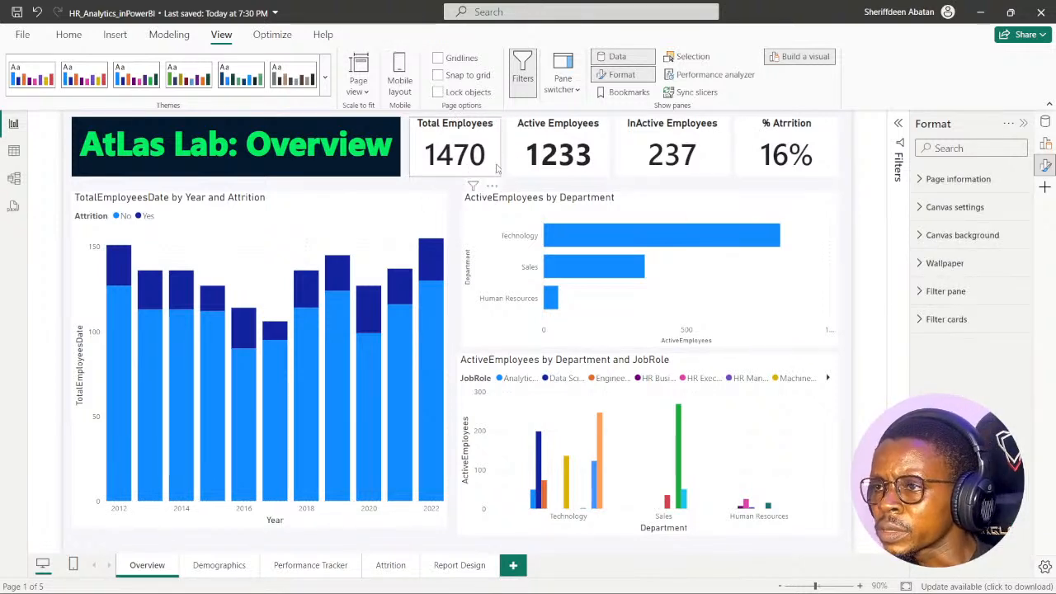
- Change the Active Employees card's callout value font to Segoe UI Semibold
{"action": "left_click", "coordinate": [544, 165]}
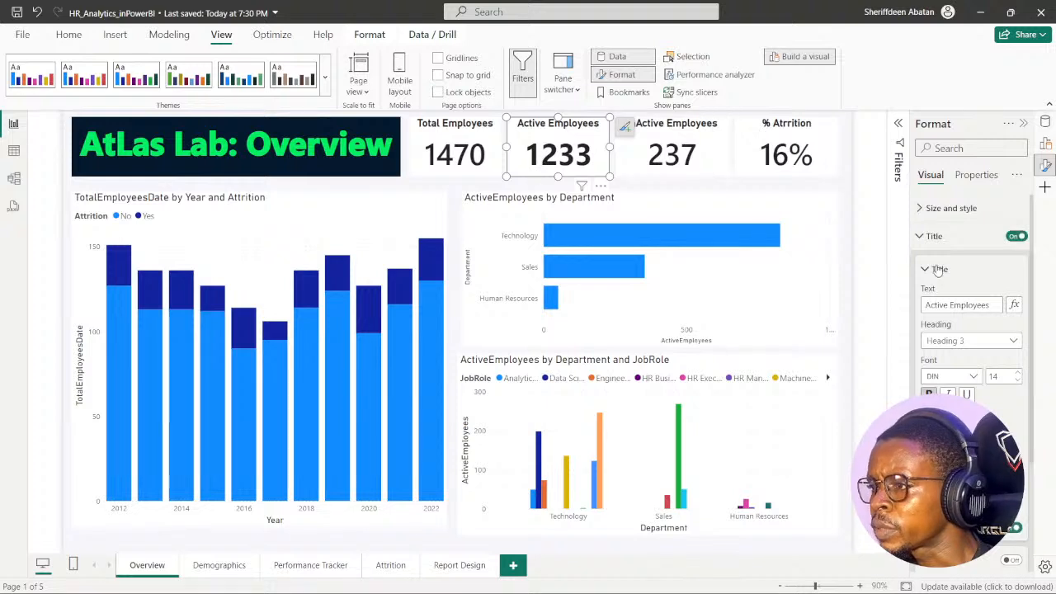
{"action": "left_click", "coordinate": [923, 269]}
{"action": "left_click", "coordinate": [919, 238]}
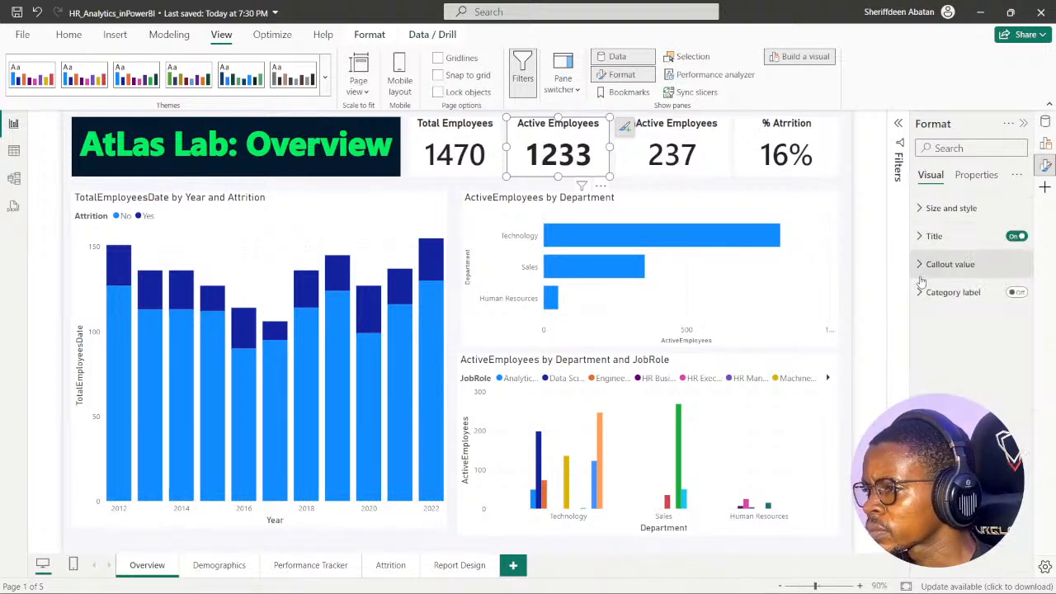
{"action": "left_click", "coordinate": [922, 269]}
{"action": "left_click", "coordinate": [976, 312]}
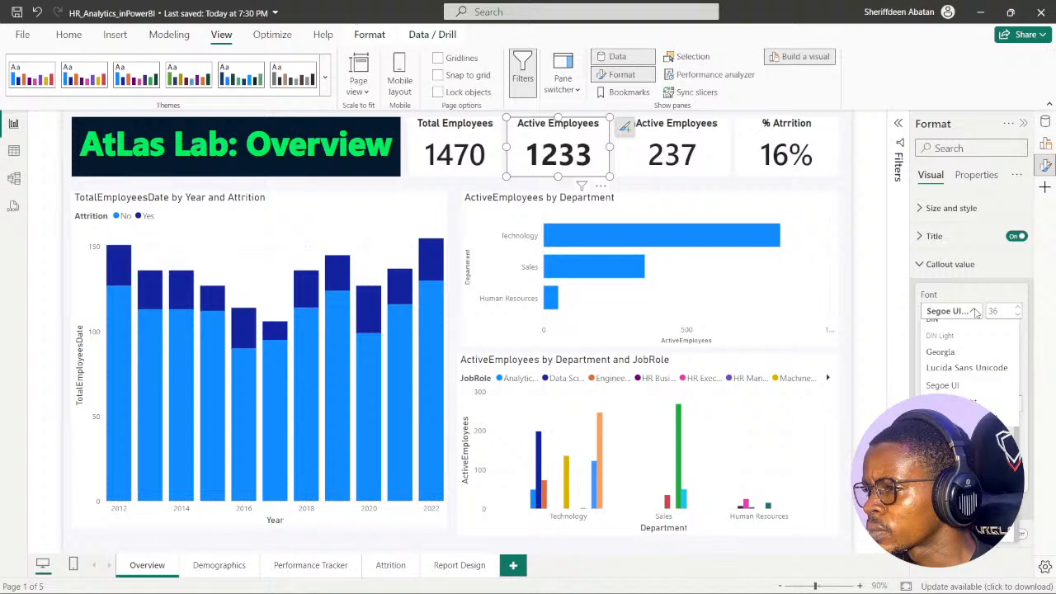
{"action": "left_click", "coordinate": [957, 418]}
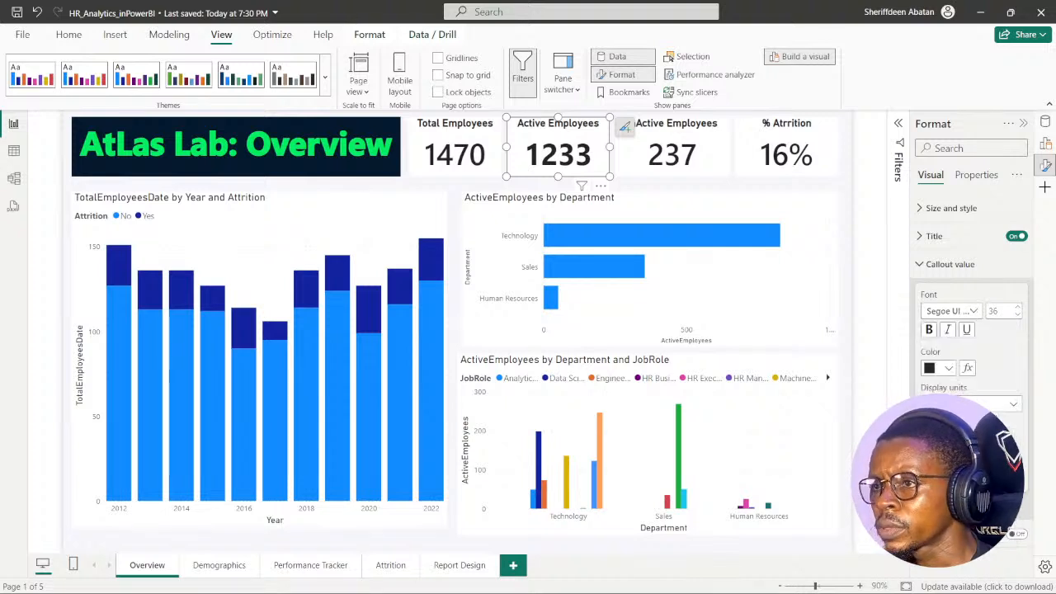
{"action": "left_click", "coordinate": [459, 189]}
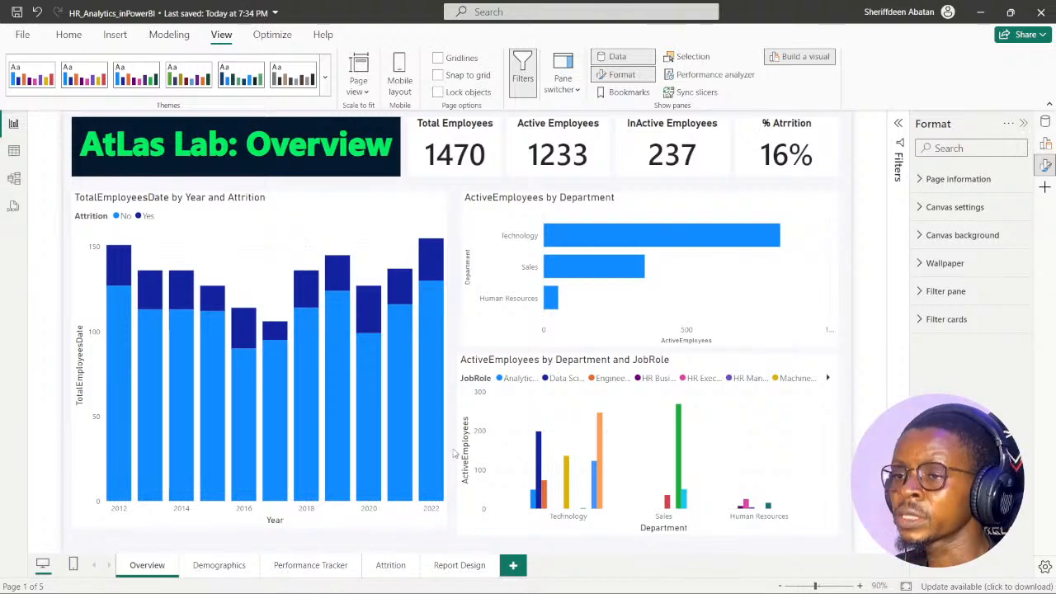
- Switch to the DataCamp exercise in Chrome, advance to instruction 4 to read it, and return to the Power BI report
{"action": "left_click", "coordinate": [468, 578]}
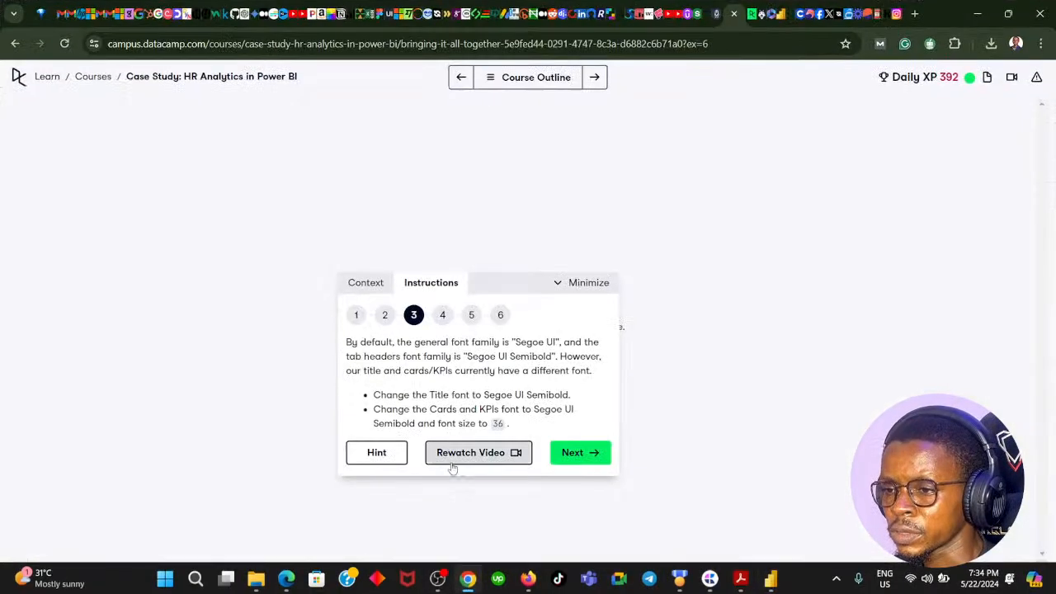
{"action": "left_click", "coordinate": [562, 455]}
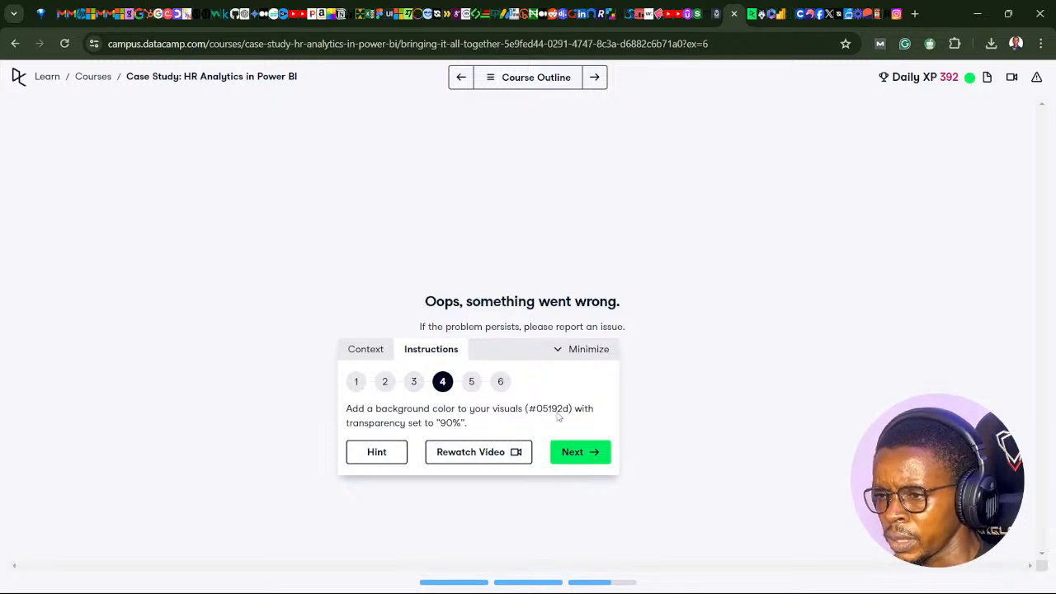
{"action": "left_click", "coordinate": [470, 582]}
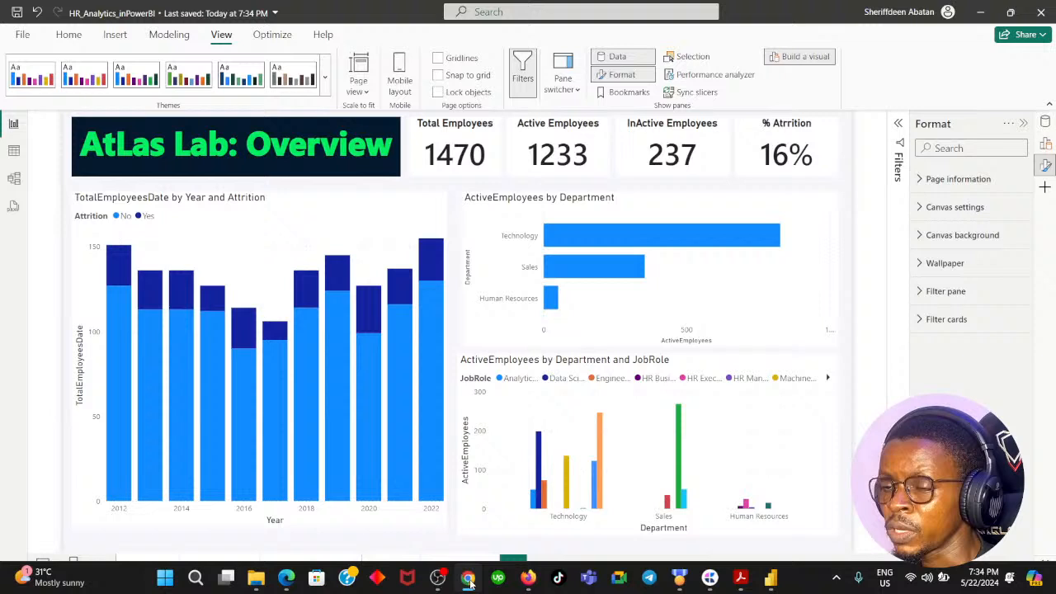
- Look for a background setting in the format options of the Total Employees card and the TotalEmployeesDate chart, and recheck the exercise instruction
{"action": "left_click", "coordinate": [422, 162]}
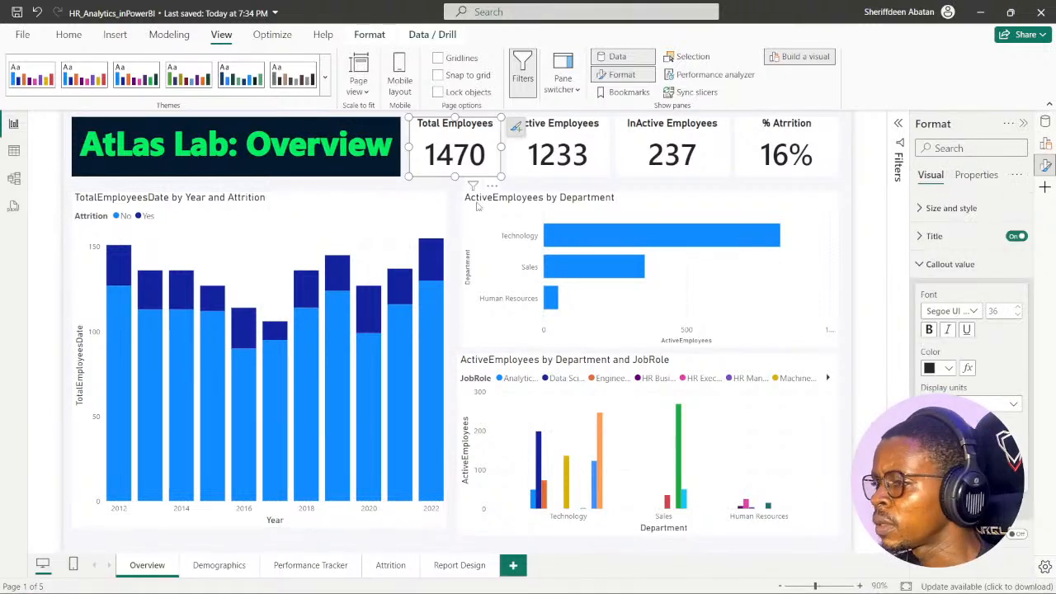
{"action": "left_click", "coordinate": [919, 265]}
{"action": "left_click", "coordinate": [971, 175]}
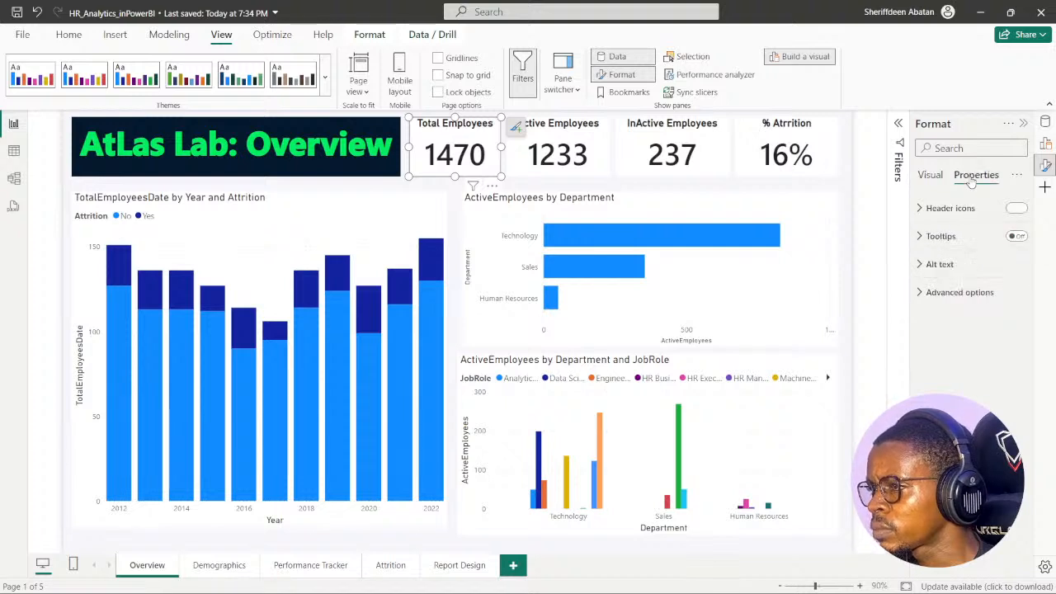
{"action": "left_click", "coordinate": [924, 175]}
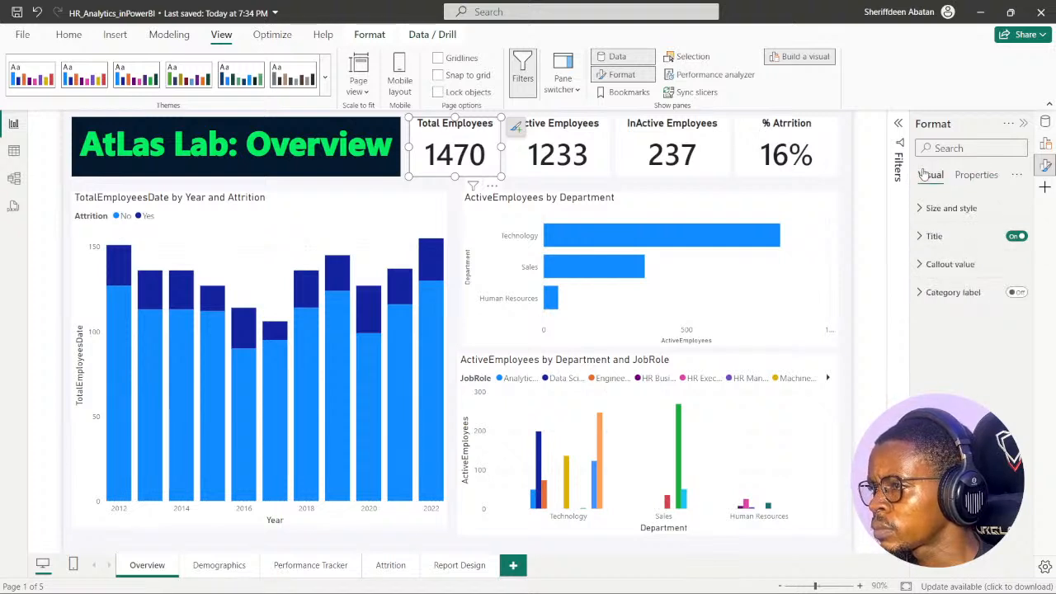
{"action": "left_click", "coordinate": [352, 208]}
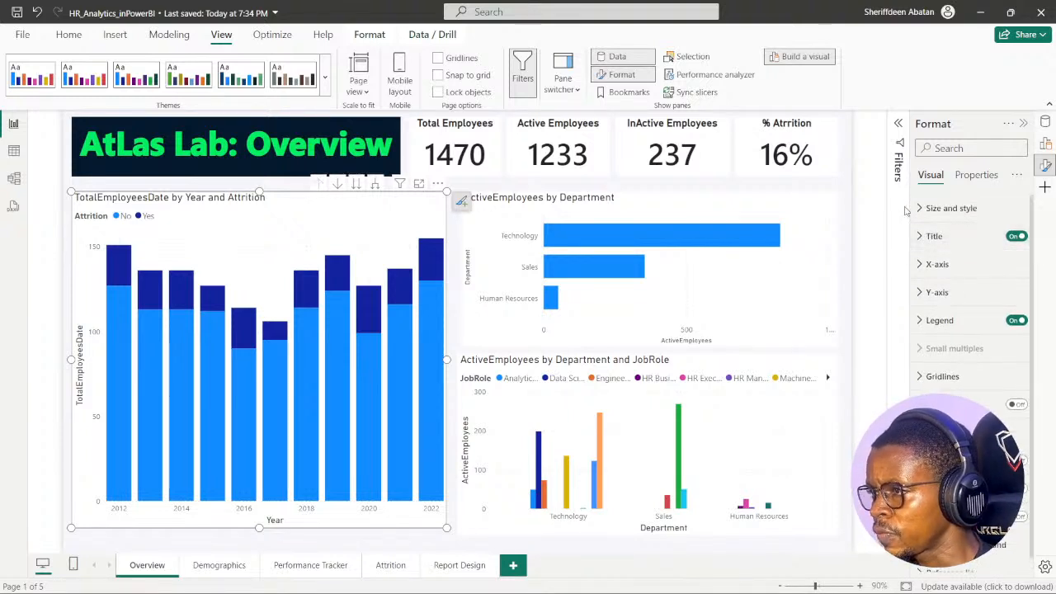
{"action": "scroll", "coordinate": [949, 330], "scroll_direction": "down", "scroll_amount": 4}
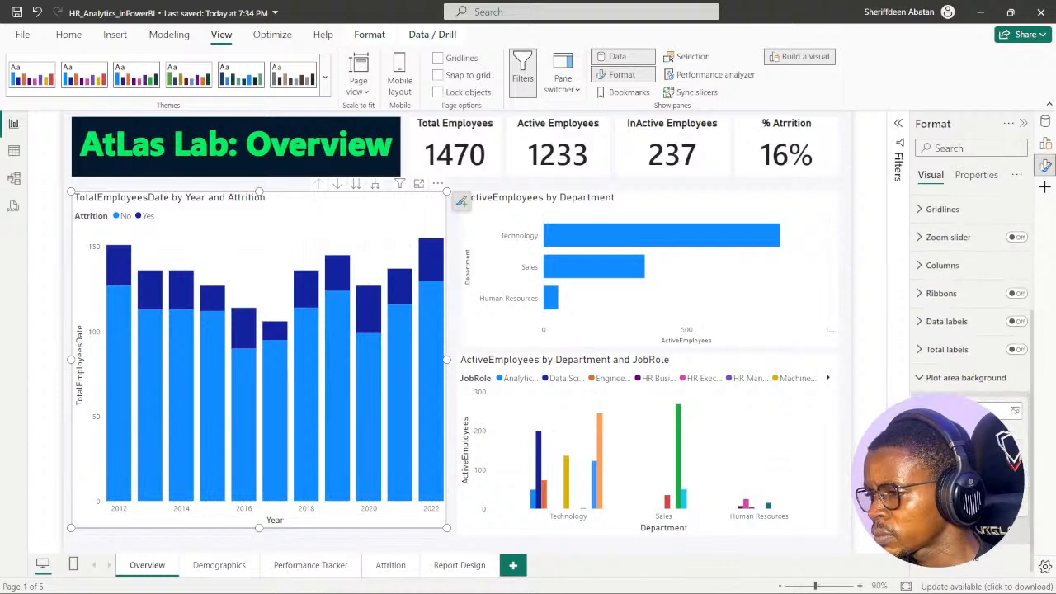
{"action": "left_click", "coordinate": [918, 378]}
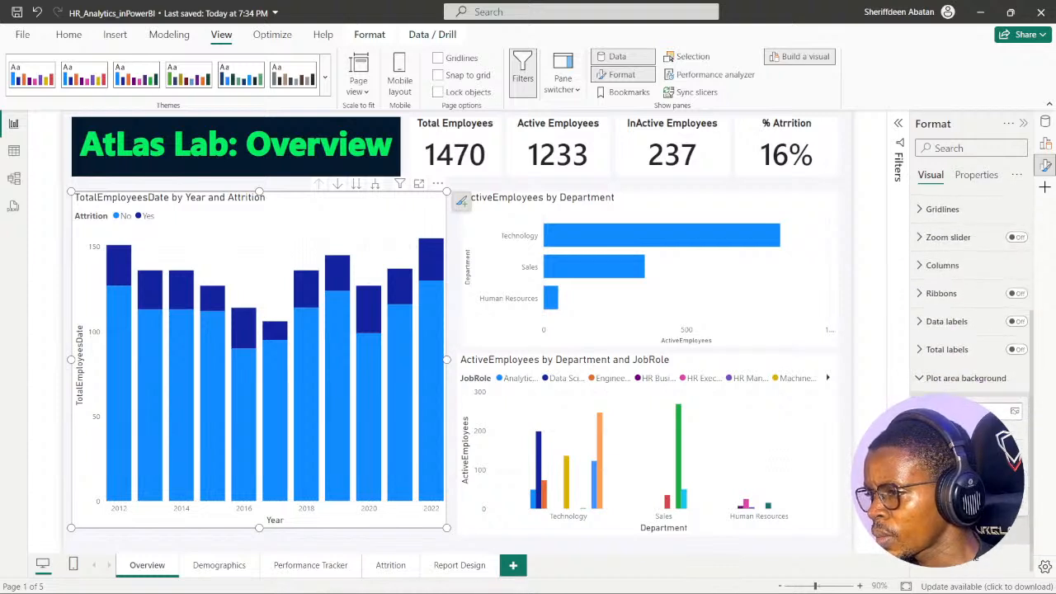
{"action": "scroll", "coordinate": [949, 272], "scroll_direction": "up", "scroll_amount": 5}
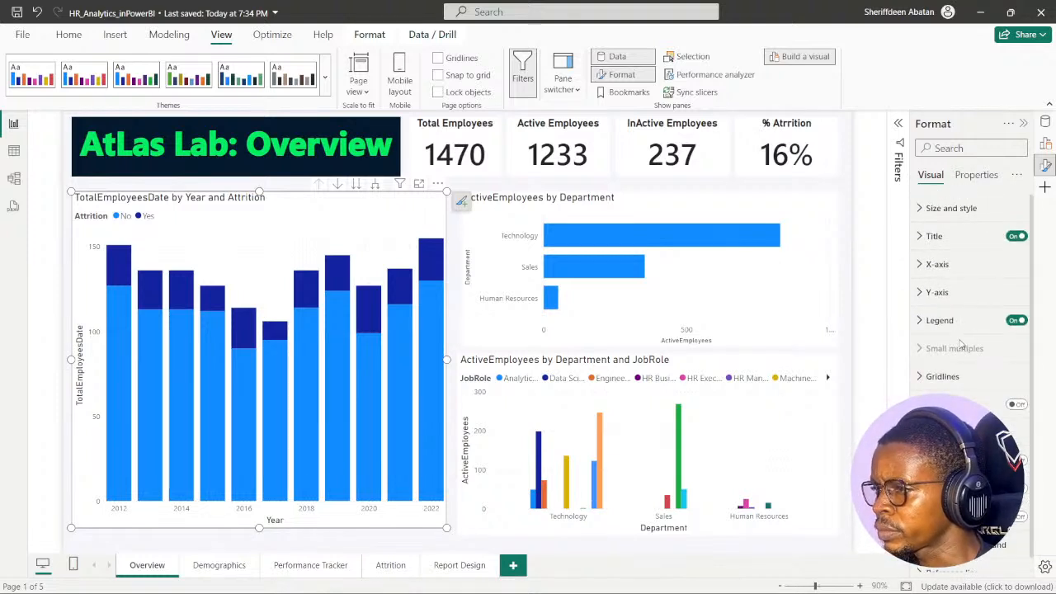
{"action": "left_click", "coordinate": [975, 175]}
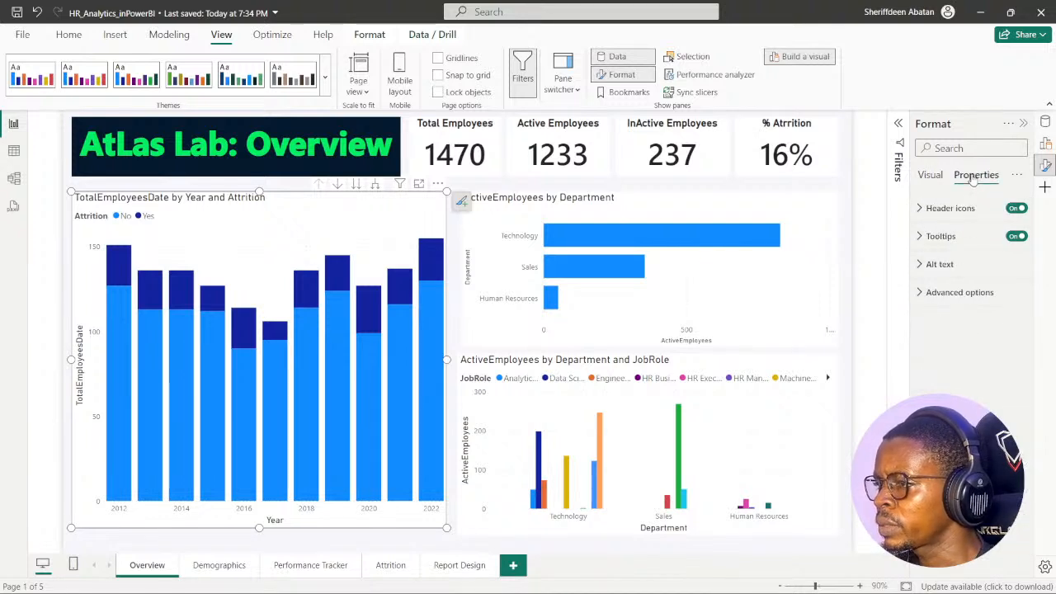
{"action": "left_click", "coordinate": [932, 176]}
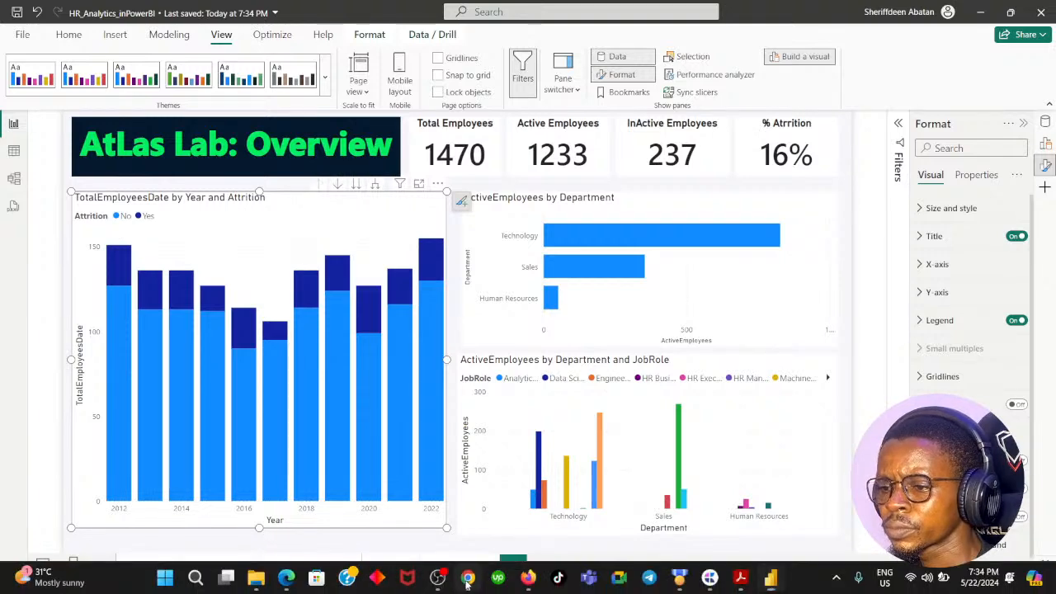
{"action": "left_click", "coordinate": [467, 577]}
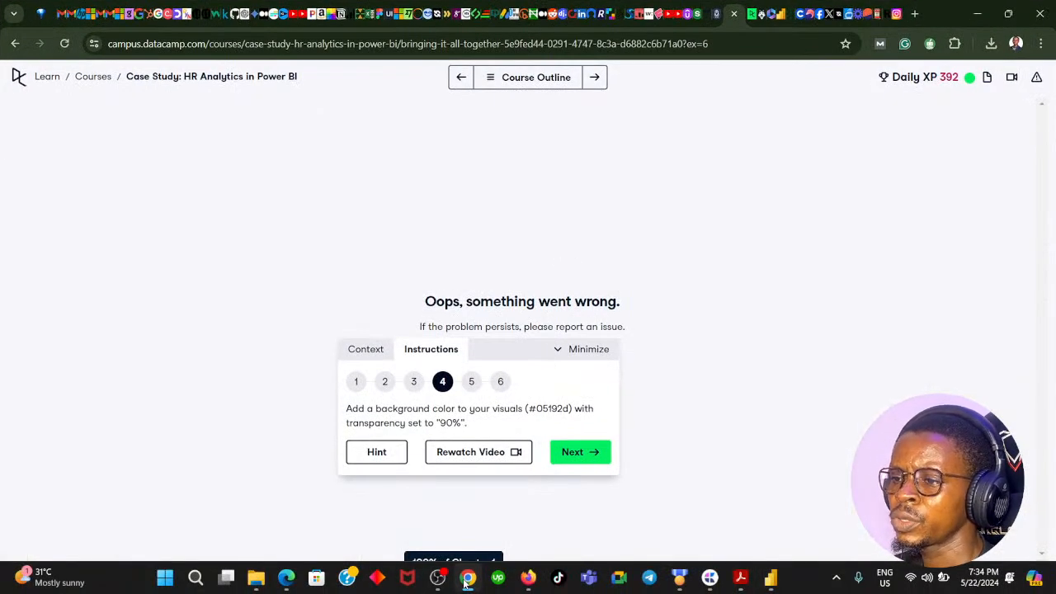
{"action": "left_click", "coordinate": [467, 578]}
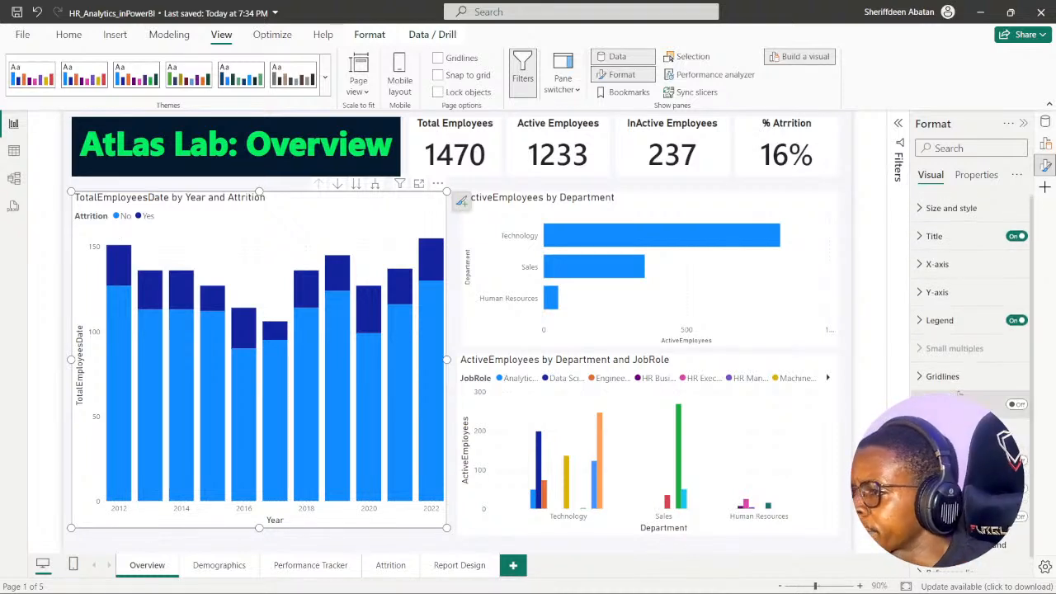
- Expand the size and style options of the TotalEmployeesDate by Year and Attrition chart and open its background settings
{"action": "scroll", "coordinate": [920, 215], "scroll_direction": "up", "scroll_amount": 1}
{"action": "left_click", "coordinate": [920, 211]}
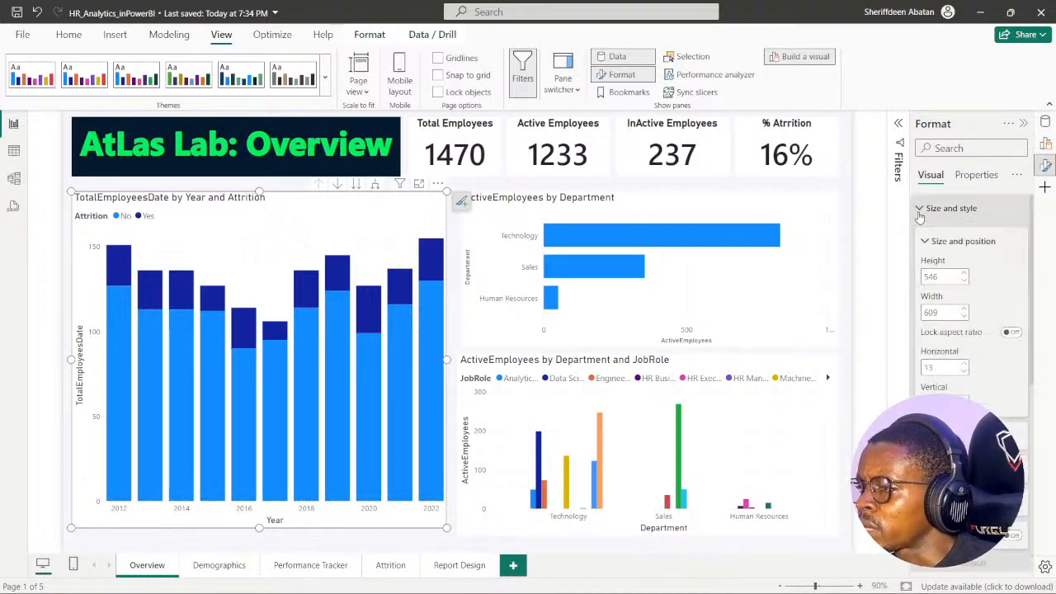
{"action": "scroll", "coordinate": [924, 363], "scroll_direction": "down", "scroll_amount": 4}
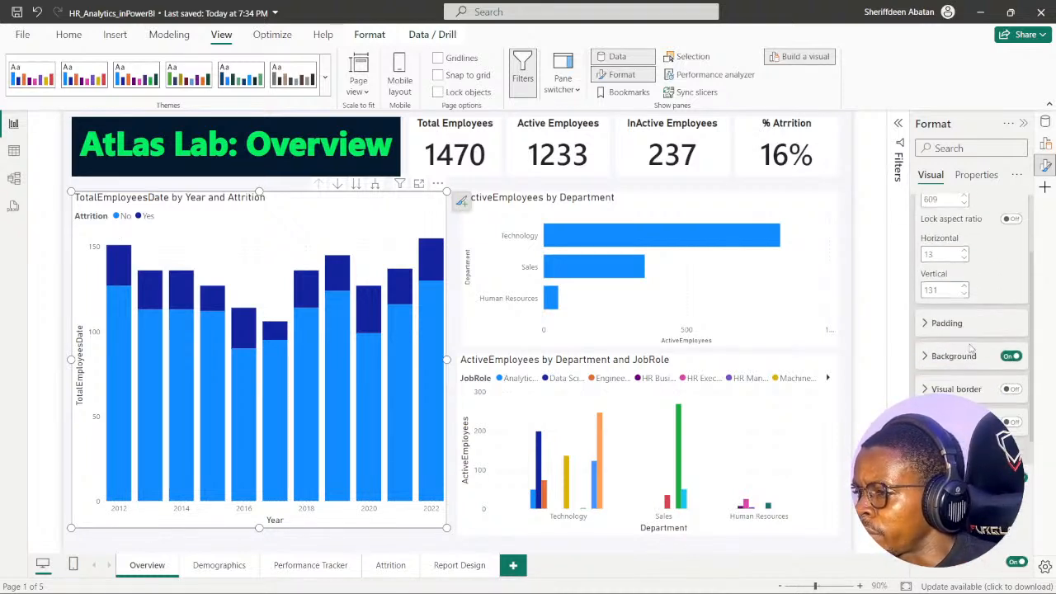
{"action": "left_click", "coordinate": [923, 359]}
{"action": "scroll", "coordinate": [937, 363], "scroll_direction": "down", "scroll_amount": 3}
{"action": "scroll", "coordinate": [938, 363], "scroll_direction": "down", "scroll_amount": 3}
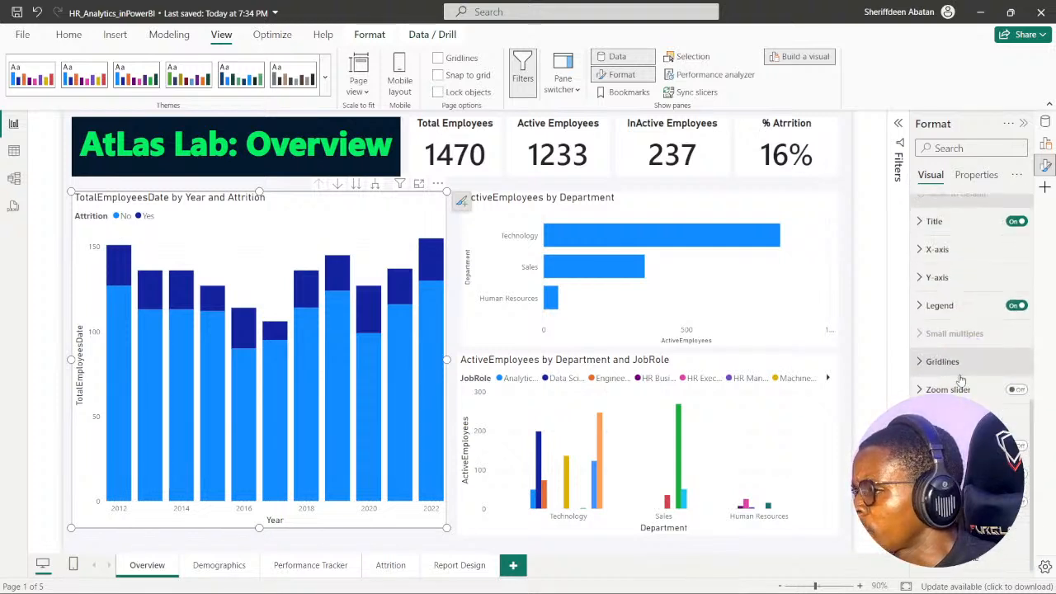
{"action": "scroll", "coordinate": [918, 332], "scroll_direction": "up", "scroll_amount": 1}
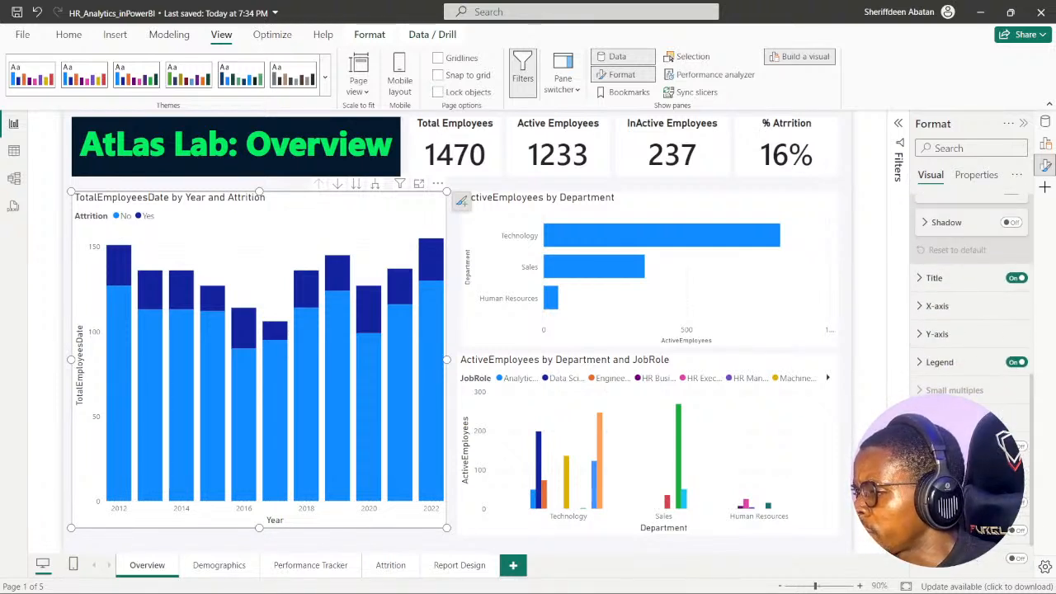
{"action": "scroll", "coordinate": [961, 288], "scroll_direction": "up", "scroll_amount": 6}
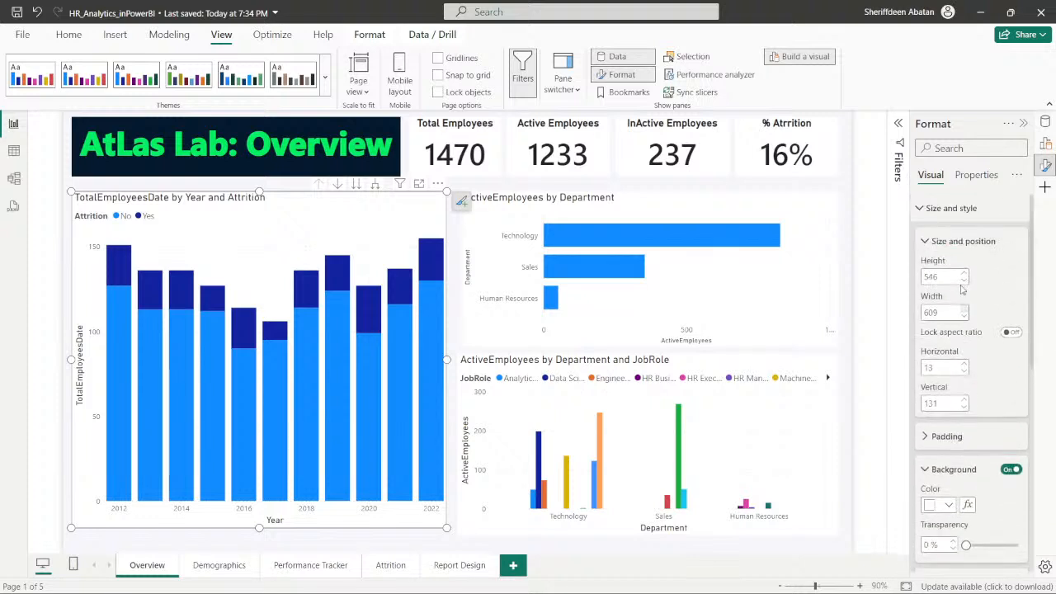
{"action": "left_click", "coordinate": [920, 208]}
{"action": "left_click", "coordinate": [920, 208]}
{"action": "scroll", "coordinate": [973, 285], "scroll_direction": "down", "scroll_amount": 3}
{"action": "scroll", "coordinate": [949, 318], "scroll_direction": "up", "scroll_amount": 2}
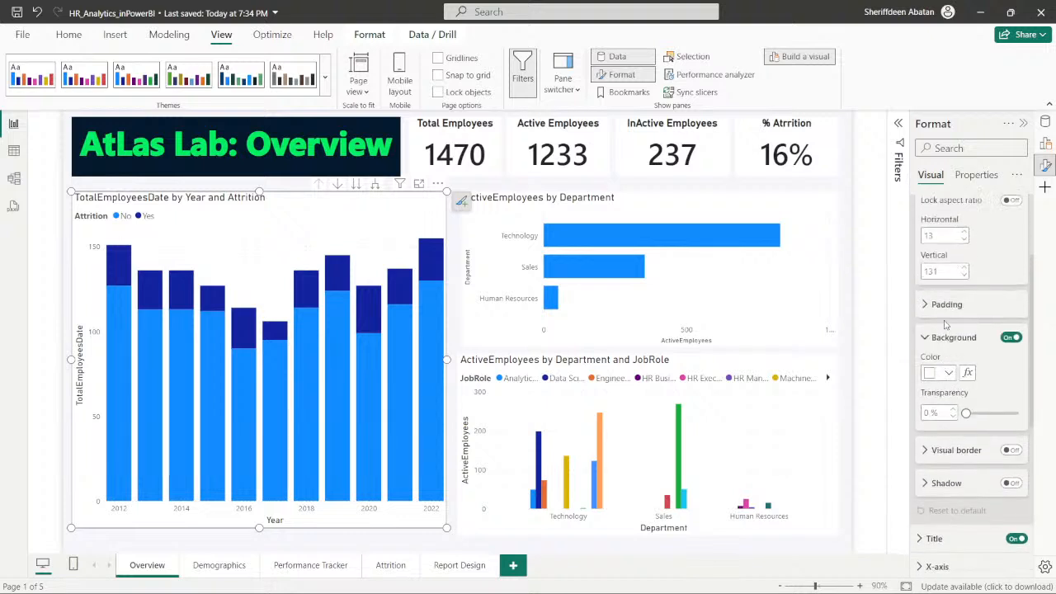
{"action": "scroll", "coordinate": [946, 325], "scroll_direction": "up", "scroll_amount": 2}
{"action": "scroll", "coordinate": [948, 371], "scroll_direction": "down", "scroll_amount": 1}
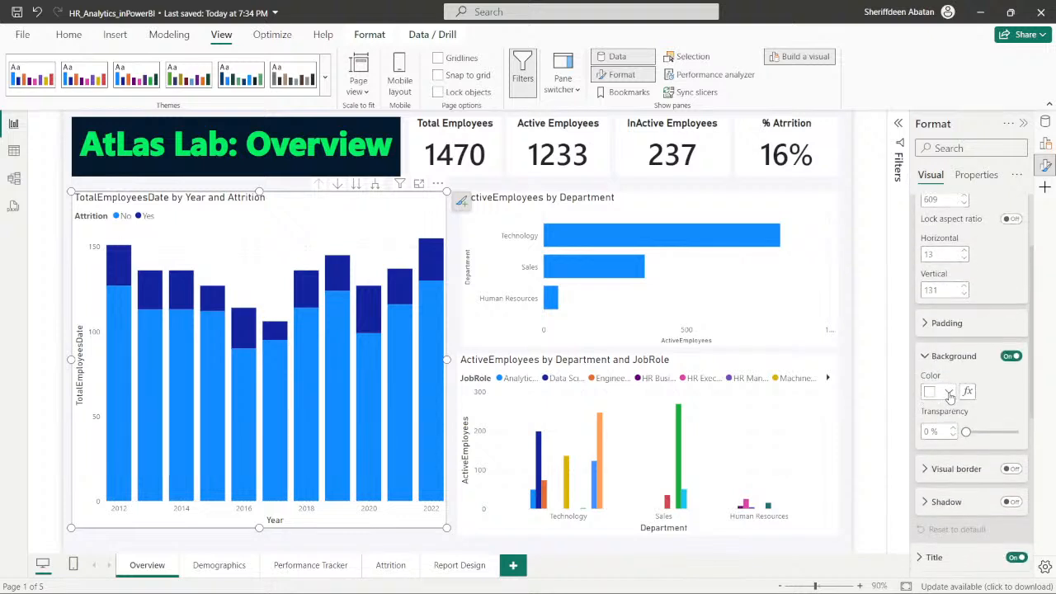
- Set the TotalEmployeesDate by Year and Attrition chart's background to custom color #05192D with 90% transparency
{"action": "left_click", "coordinate": [950, 392]}
{"action": "left_click", "coordinate": [873, 358]}
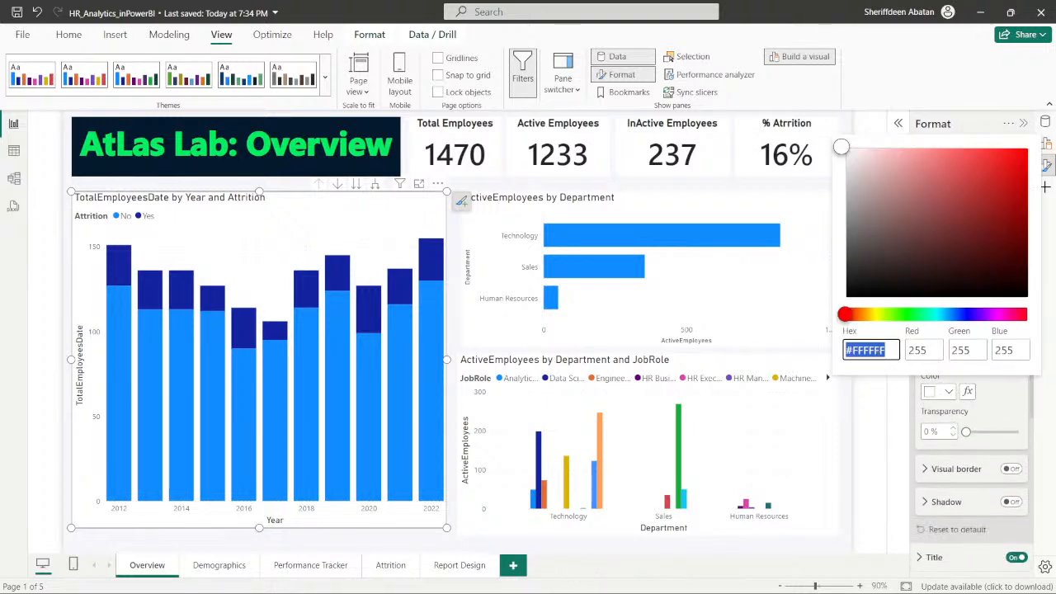
{"action": "left_click", "coordinate": [466, 579]}
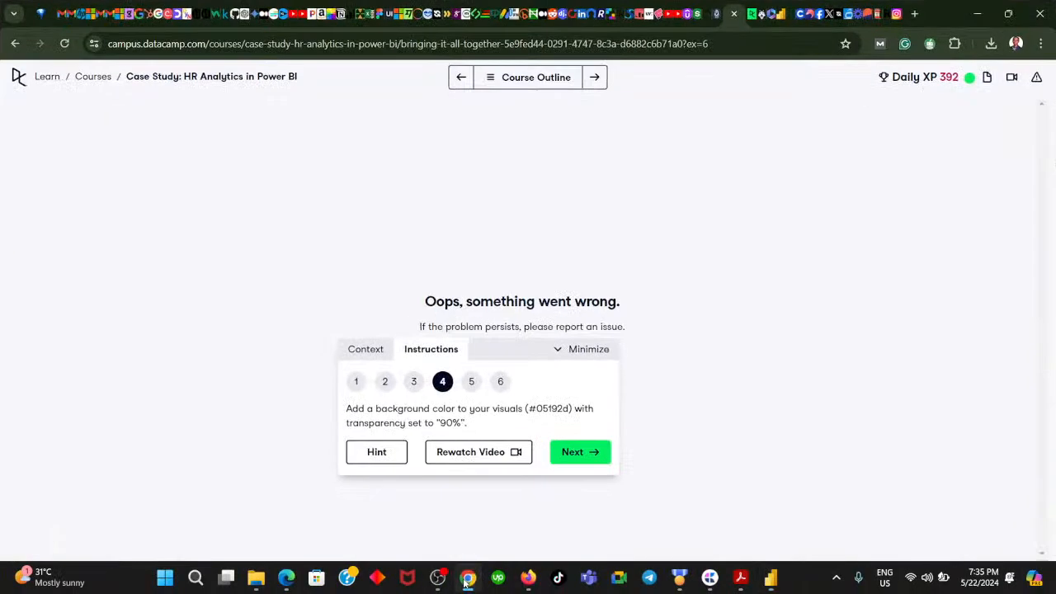
{"action": "left_click", "coordinate": [466, 580]}
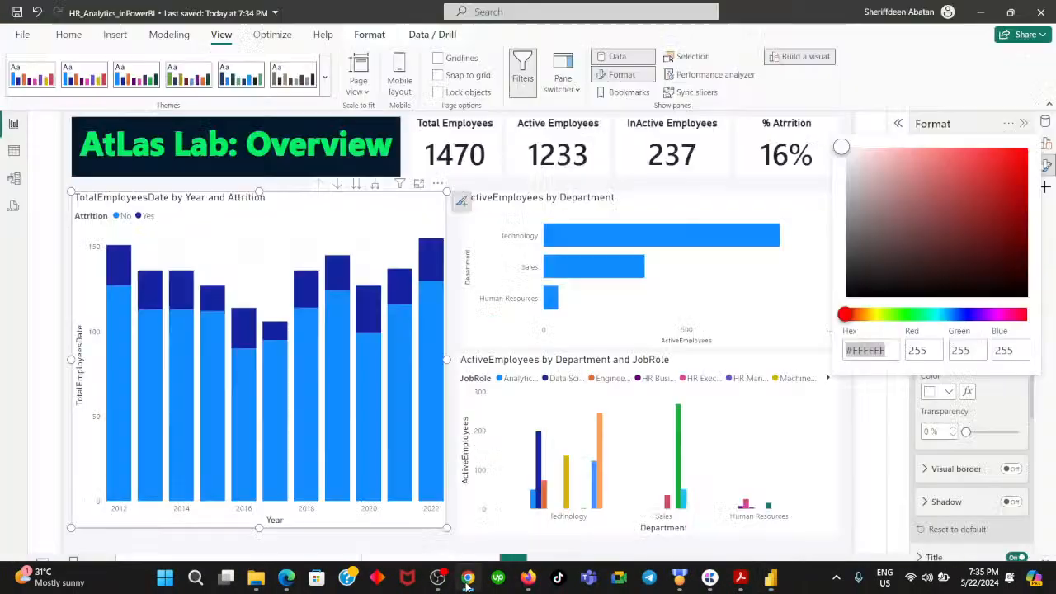
{"action": "left_click", "coordinate": [886, 350]}
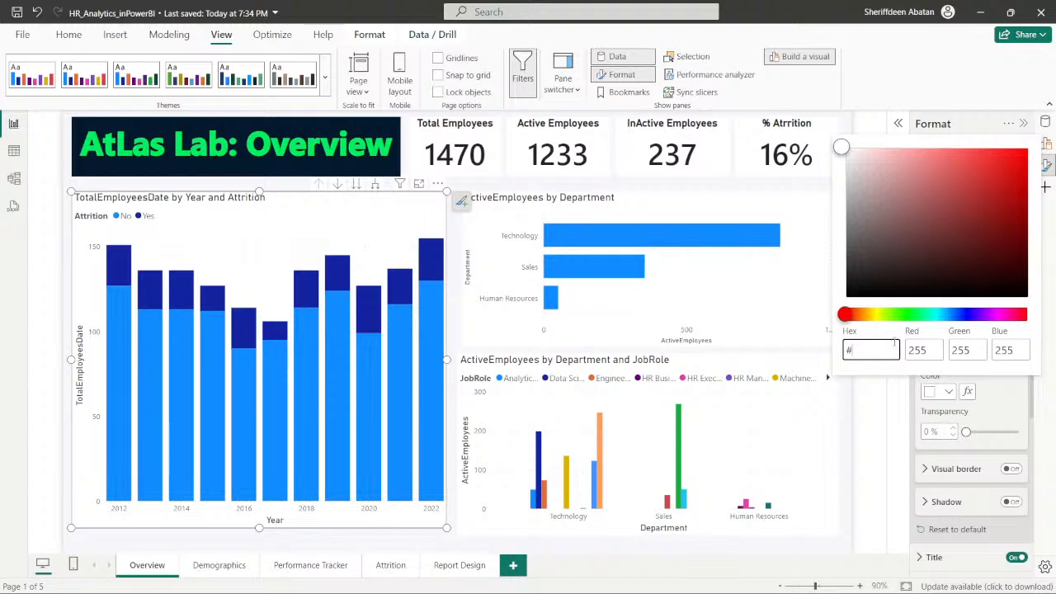
{"action": "type", "text": "05192D"}
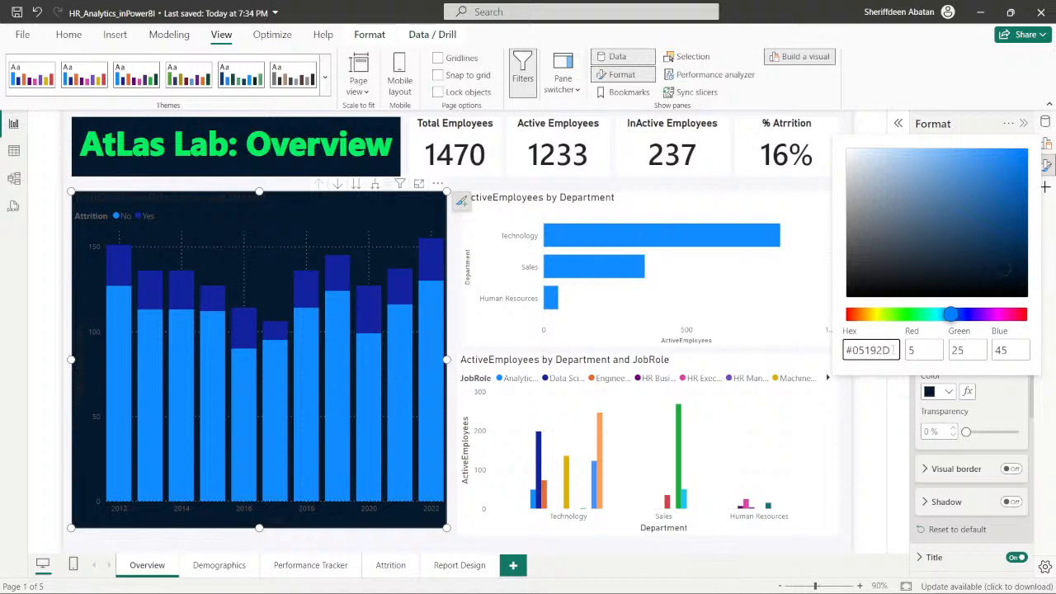
{"action": "left_click_drag", "start_coordinate": [894, 350], "coordinate": [843, 349]}
{"action": "key", "text": "ctrl+c"}
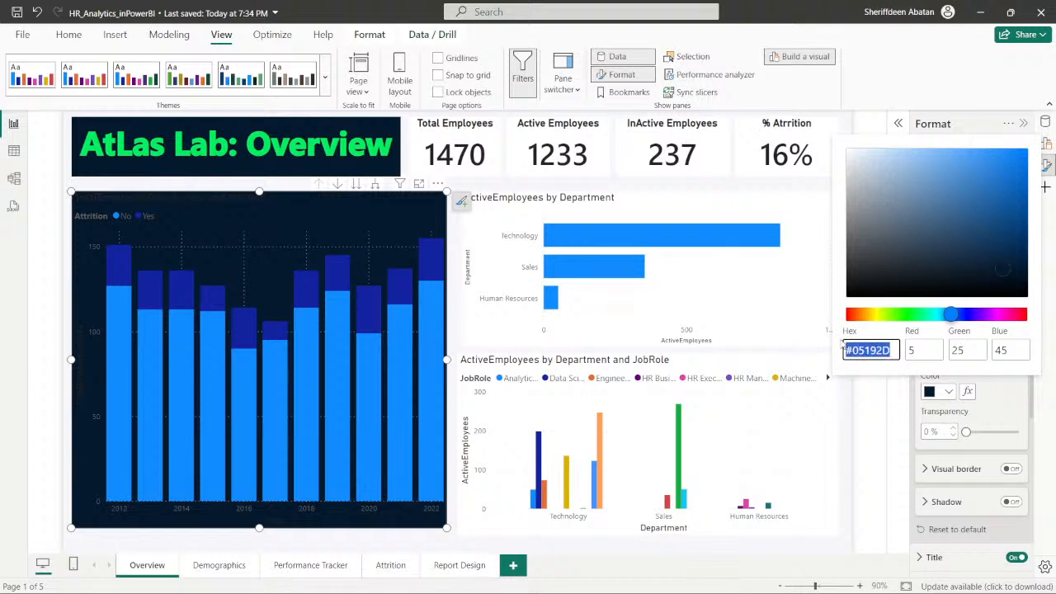
{"action": "left_click", "coordinate": [1002, 389]}
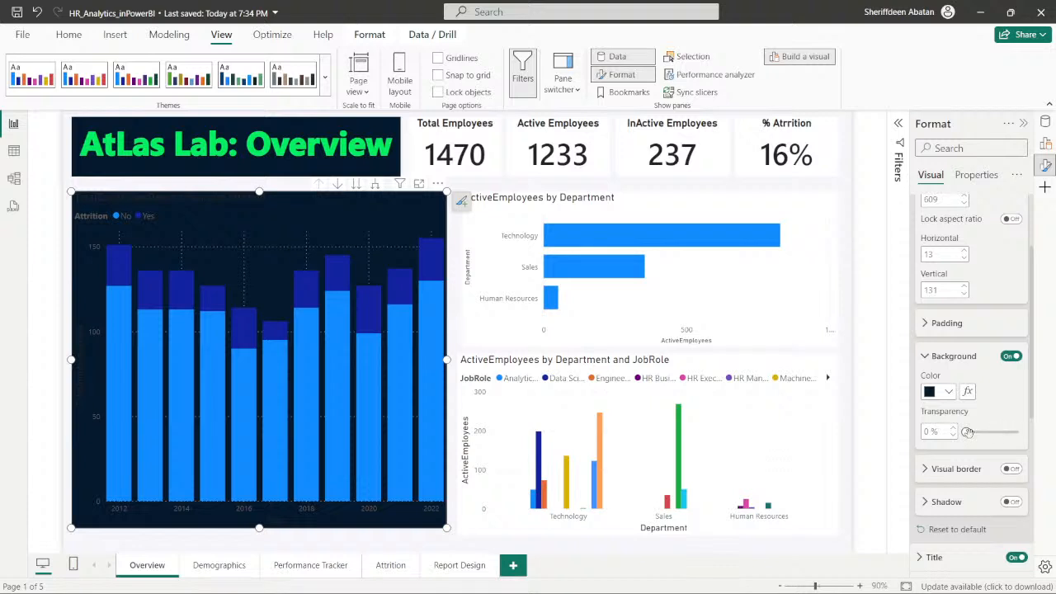
{"action": "left_click_drag", "start_coordinate": [965, 432], "coordinate": [1014, 439]}
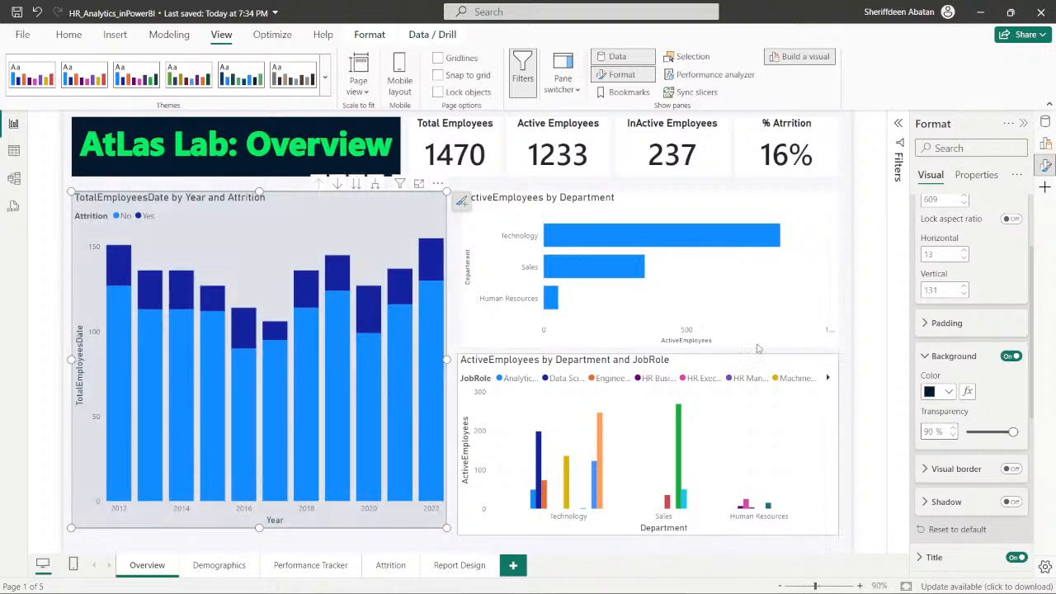
- Set the ActiveEmployees by Department chart's background to custom color #05192D with 90% transparency
{"action": "left_click", "coordinate": [493, 259]}
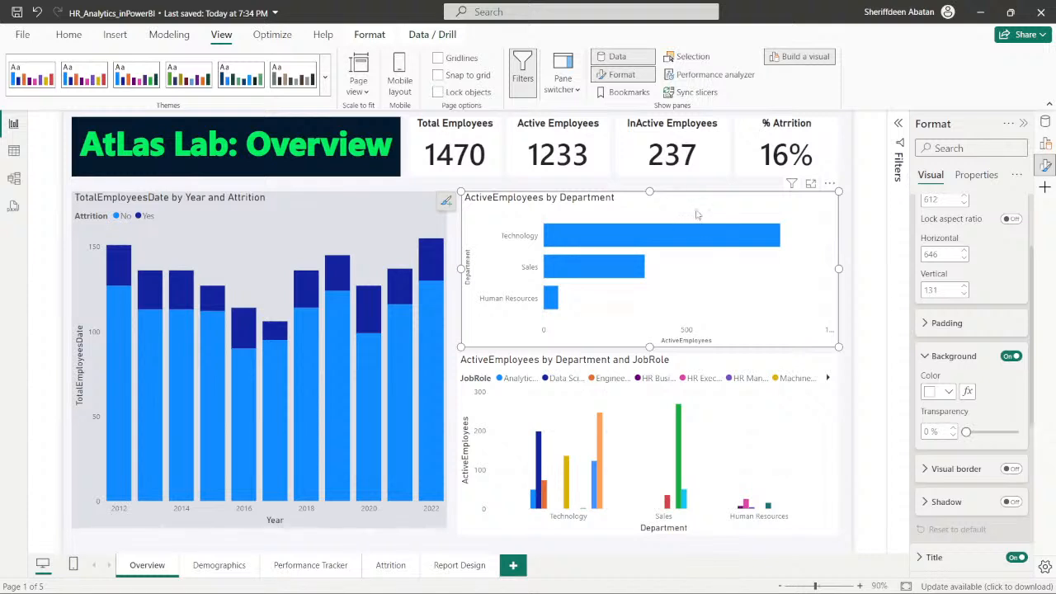
{"action": "left_click", "coordinate": [948, 391]}
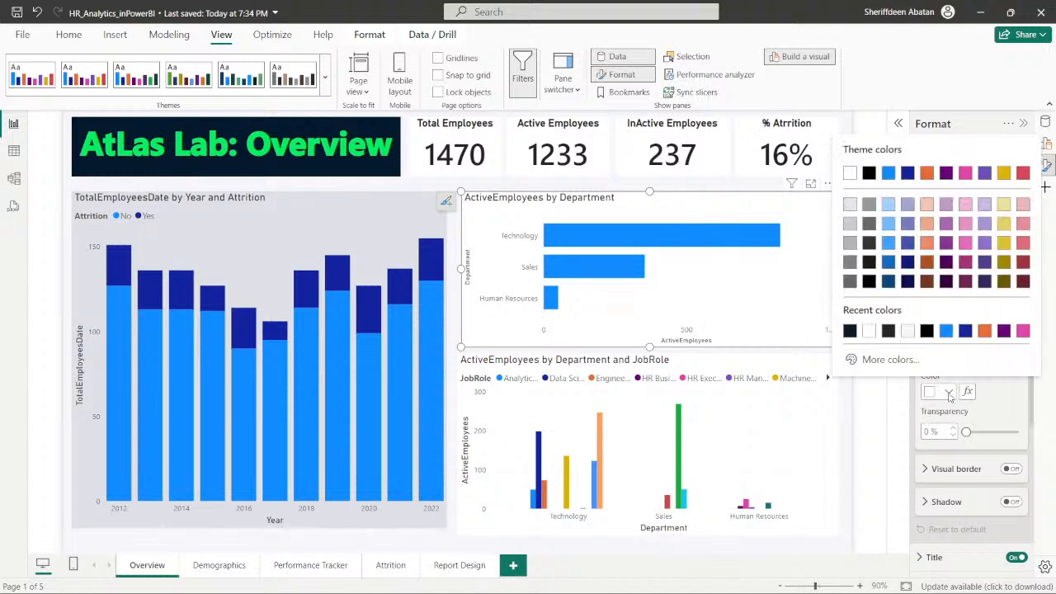
{"action": "left_click", "coordinate": [887, 360]}
{"action": "key", "text": "ctrl+v"}
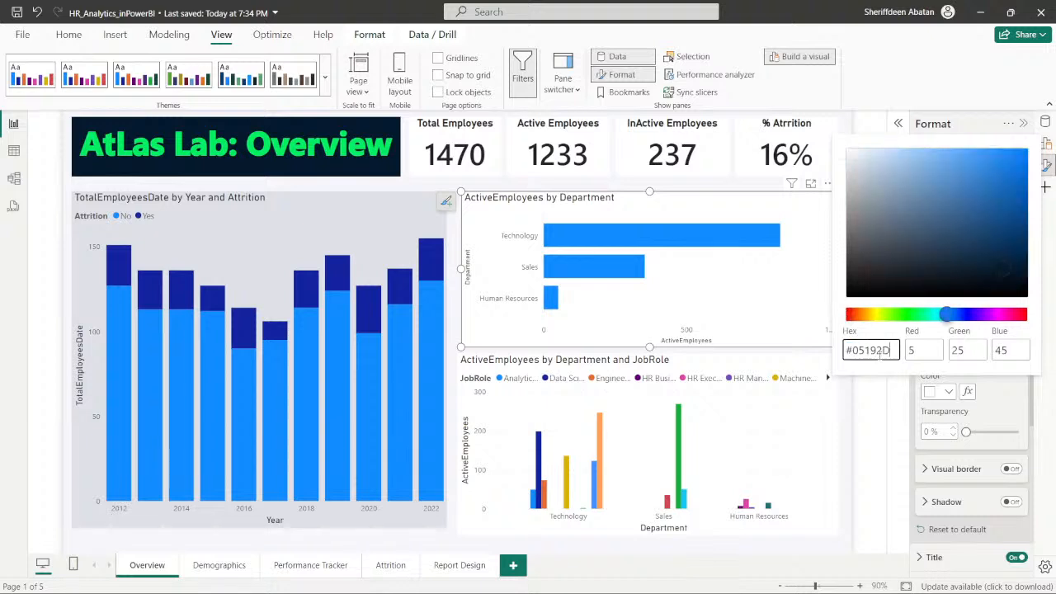
{"action": "left_click", "coordinate": [938, 436]}
{"action": "left_click_drag", "start_coordinate": [934, 432], "coordinate": [926, 431]}
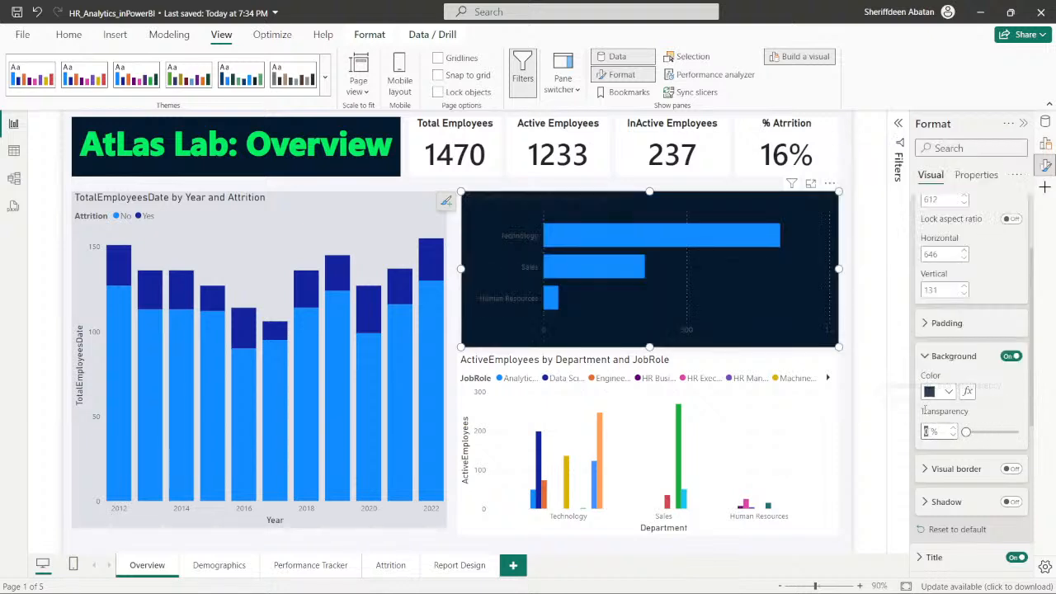
{"action": "type", "text": "90"}
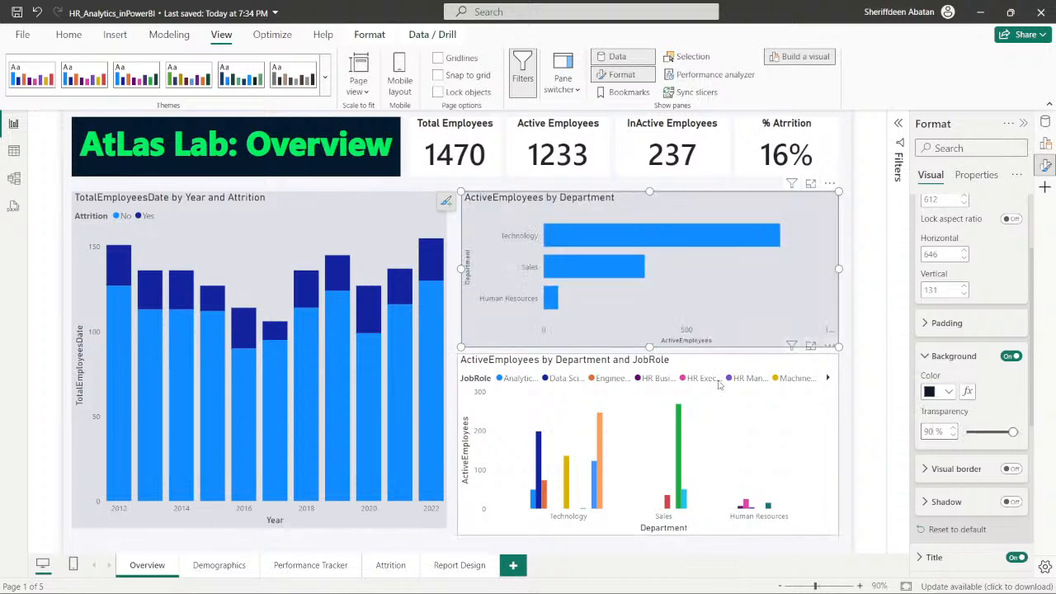
- Give the ActiveEmployees by Department and JobRole chart a #05192D background at 90% transparency, and deselect it
{"action": "left_click", "coordinate": [724, 369]}
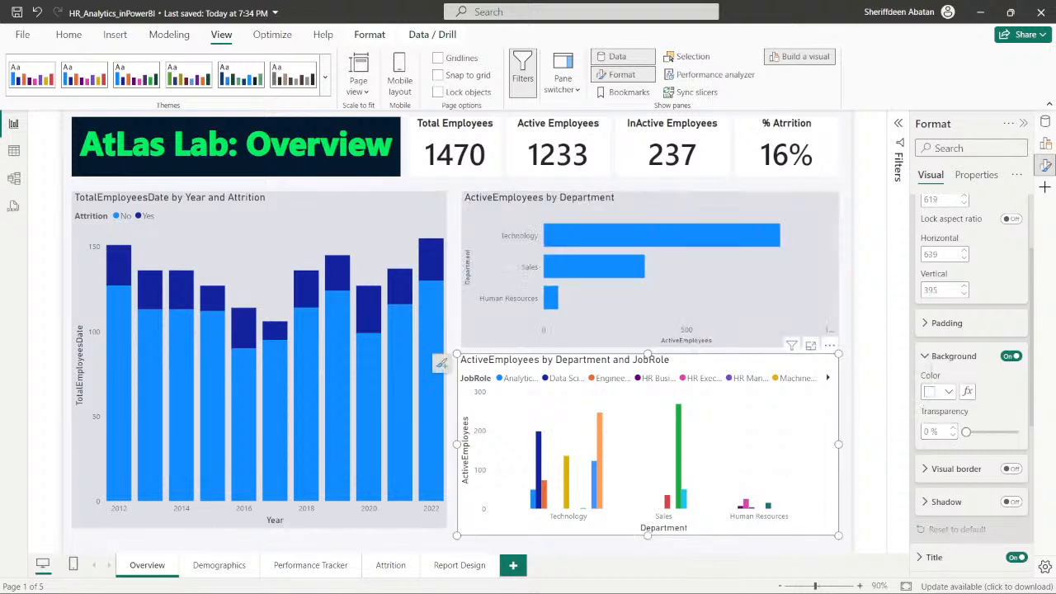
{"action": "left_click", "coordinate": [948, 391]}
{"action": "left_click", "coordinate": [874, 358]}
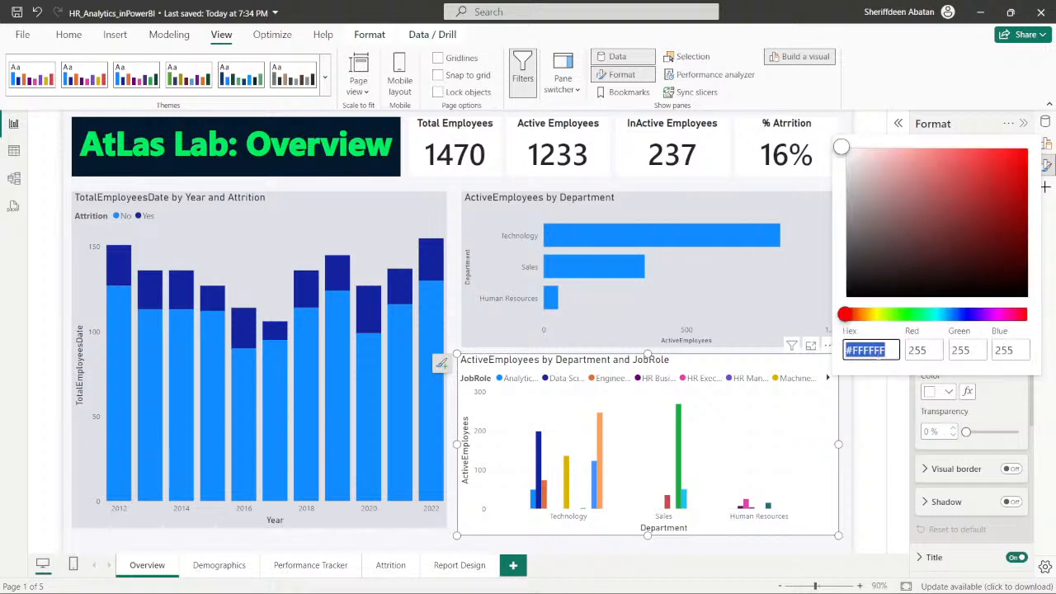
{"action": "key", "text": "ctrl+v"}
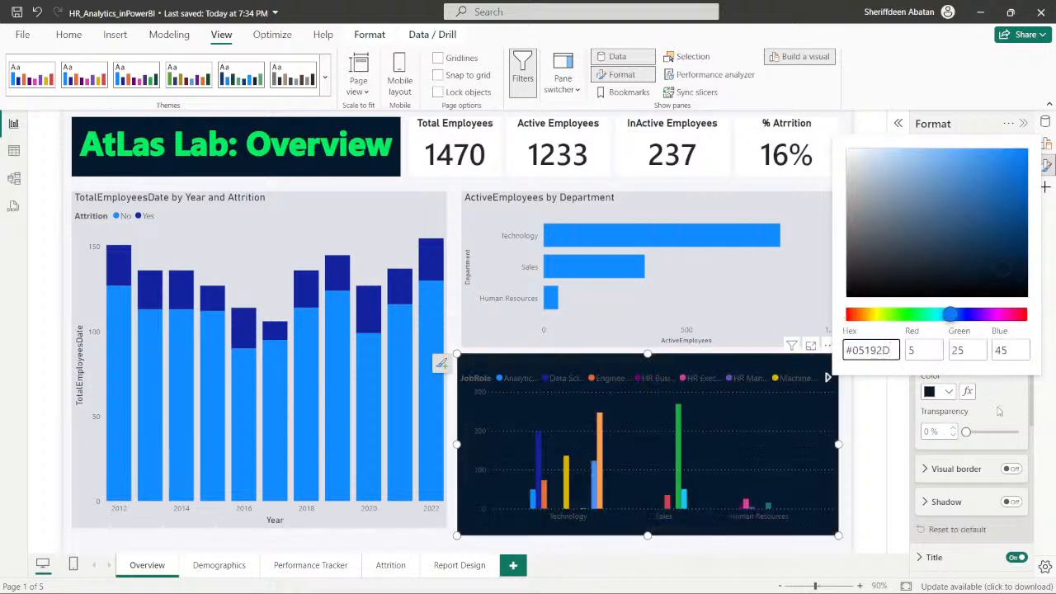
{"action": "left_click", "coordinate": [926, 434]}
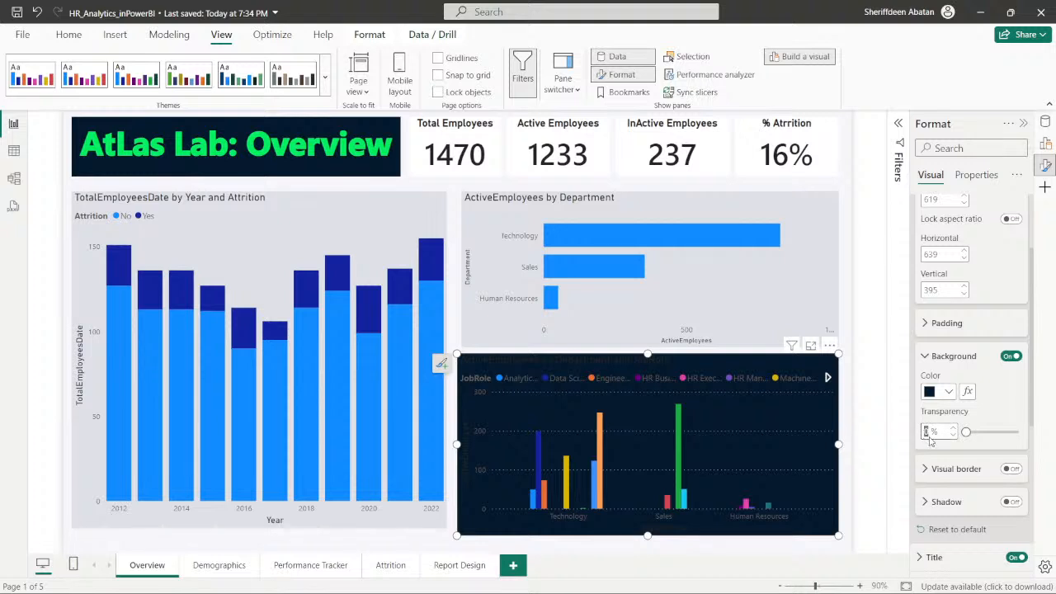
{"action": "left_click_drag", "start_coordinate": [965, 432], "coordinate": [1013, 431]}
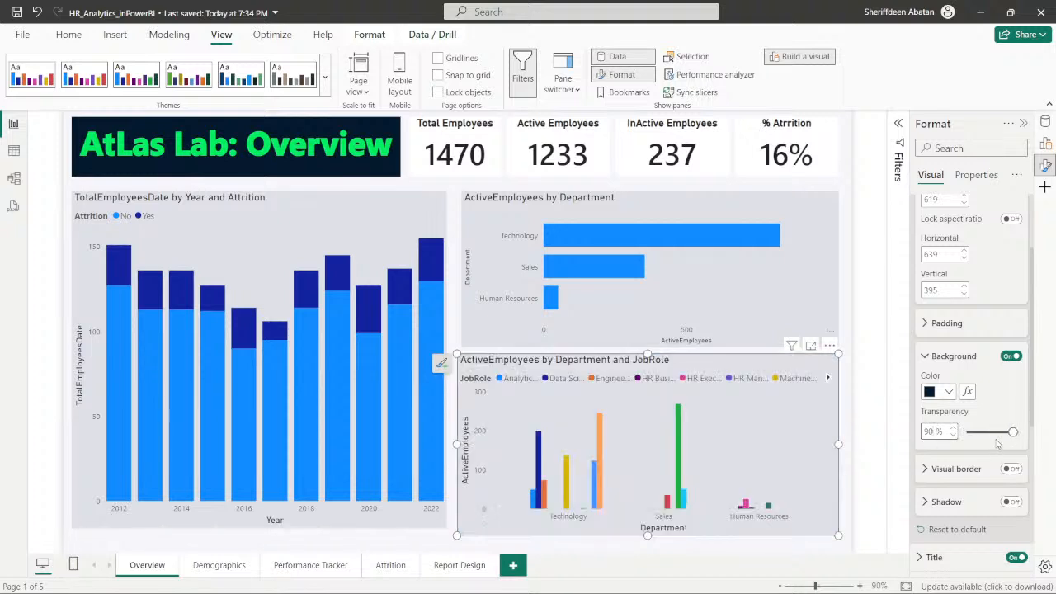
{"action": "left_click", "coordinate": [873, 359]}
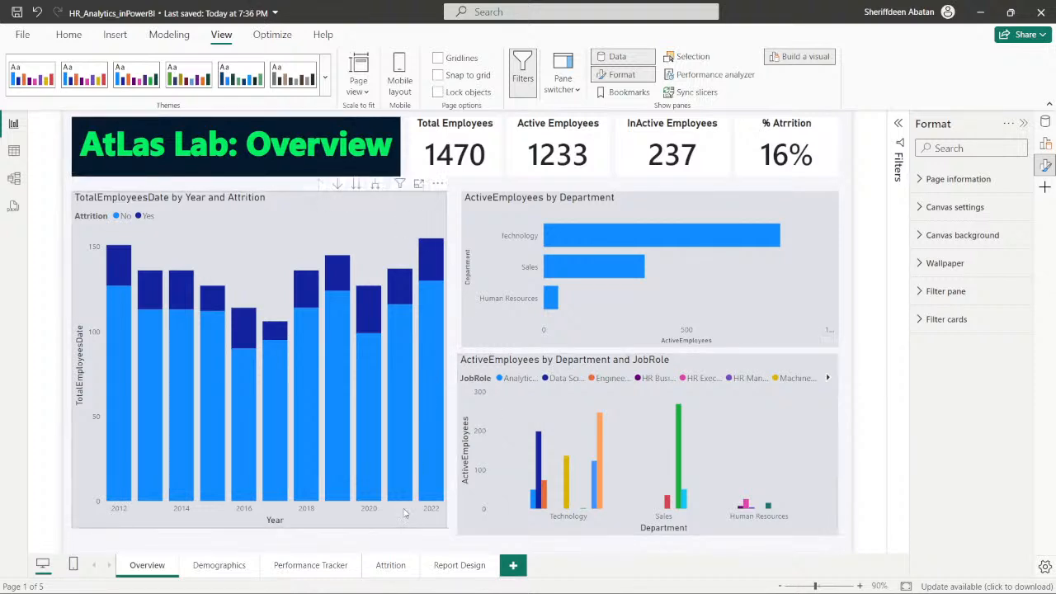
- Resize the TotalEmployeesDate chart to about 559 high by 608 wide and the ActiveEmployees by Department chart to about 255 by 619
{"action": "left_click", "coordinate": [426, 526]}
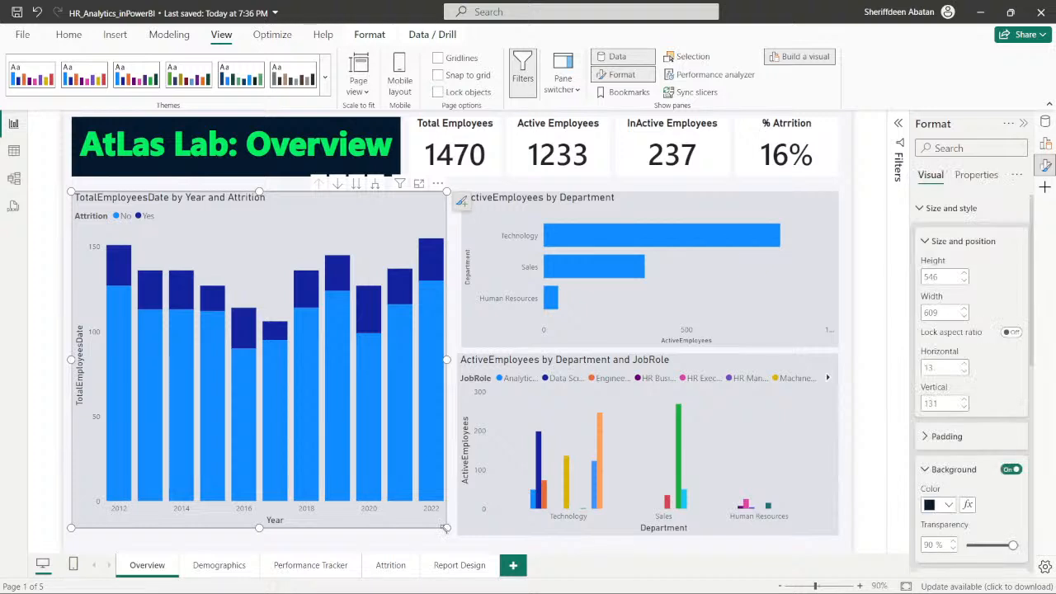
{"action": "left_click_drag", "start_coordinate": [446, 528], "coordinate": [447, 536]}
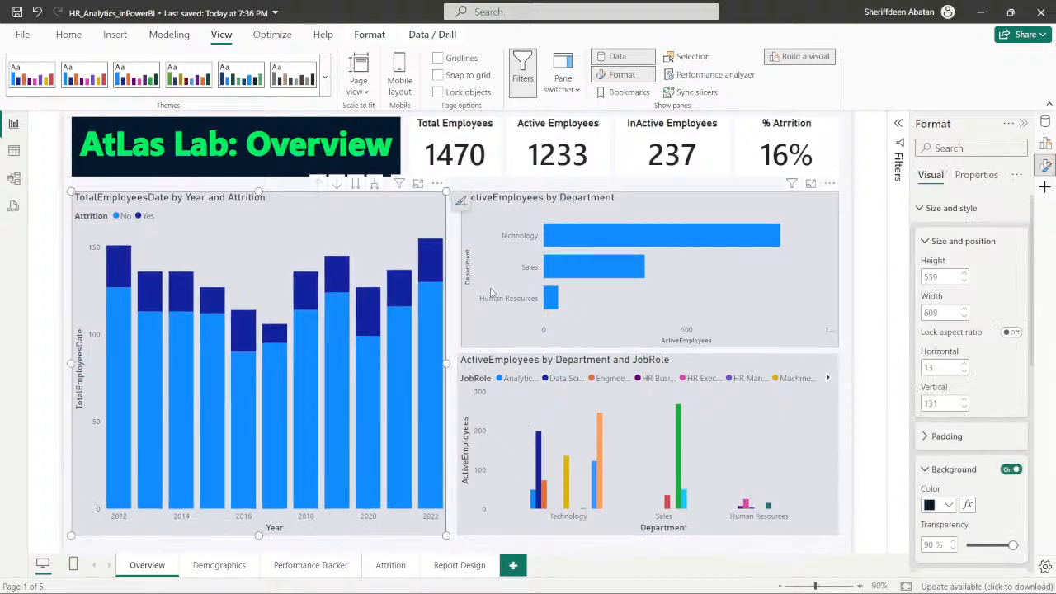
{"action": "left_click", "coordinate": [468, 341]}
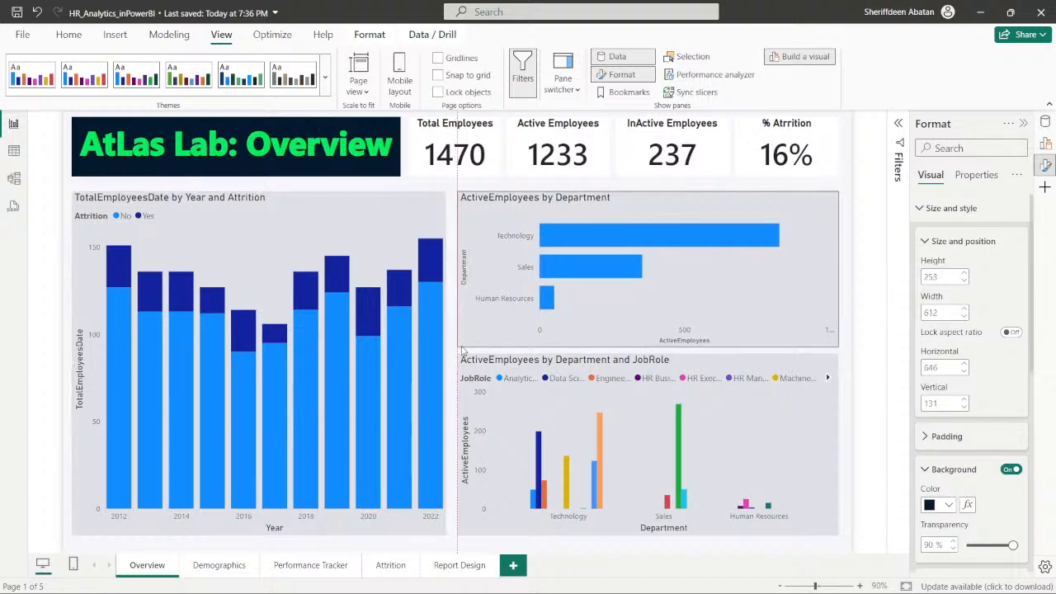
{"action": "left_click_drag", "start_coordinate": [465, 353], "coordinate": [461, 352]}
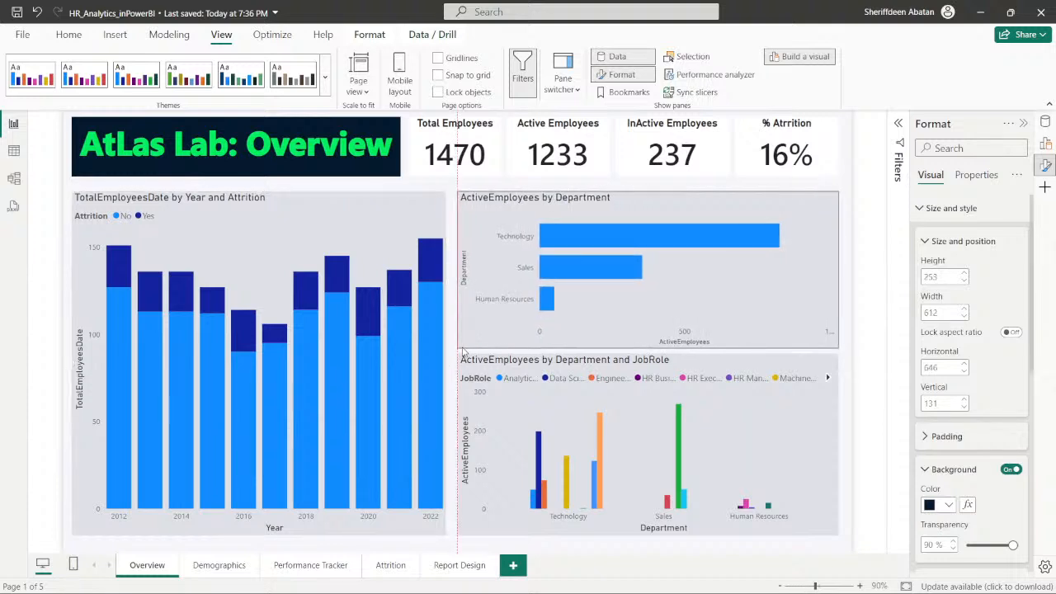
{"action": "left_click", "coordinate": [883, 223]}
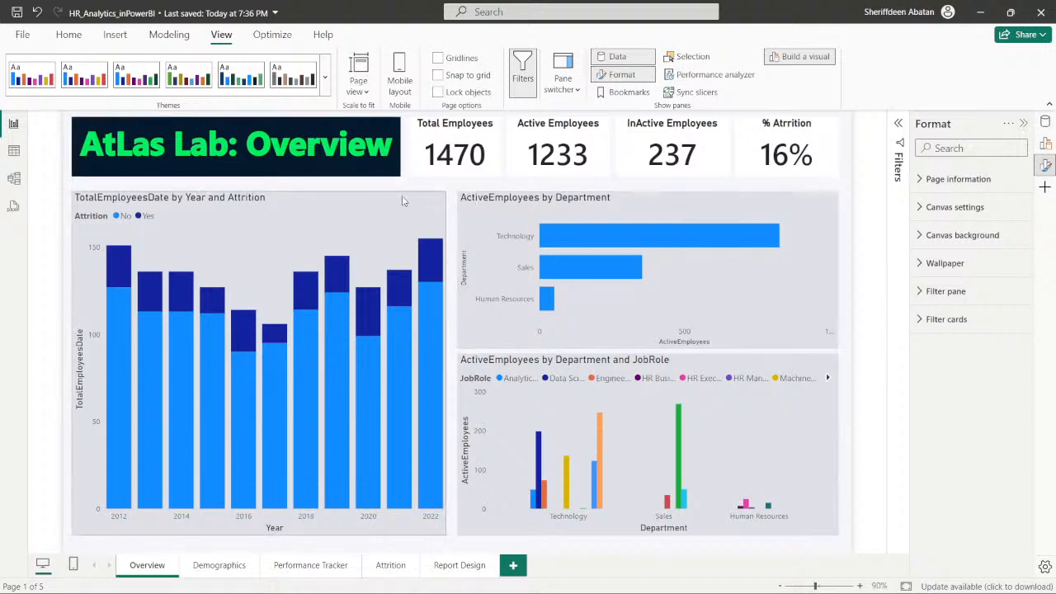
- Look through the Demographics, Performance Tracker and Attrition pages, and return to the Overview page
{"action": "left_click", "coordinate": [211, 568]}
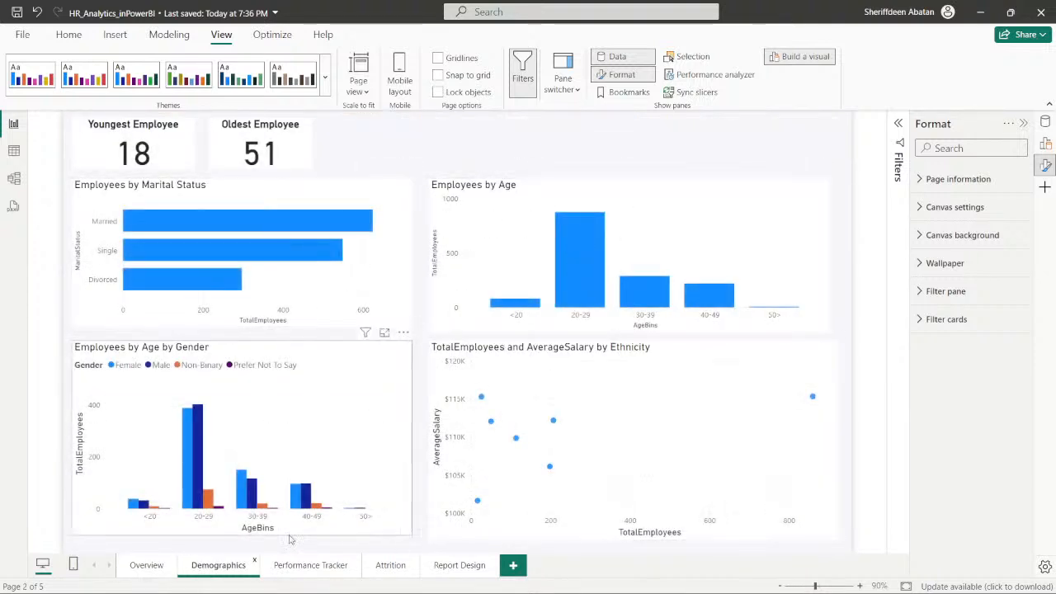
{"action": "left_click", "coordinate": [298, 567]}
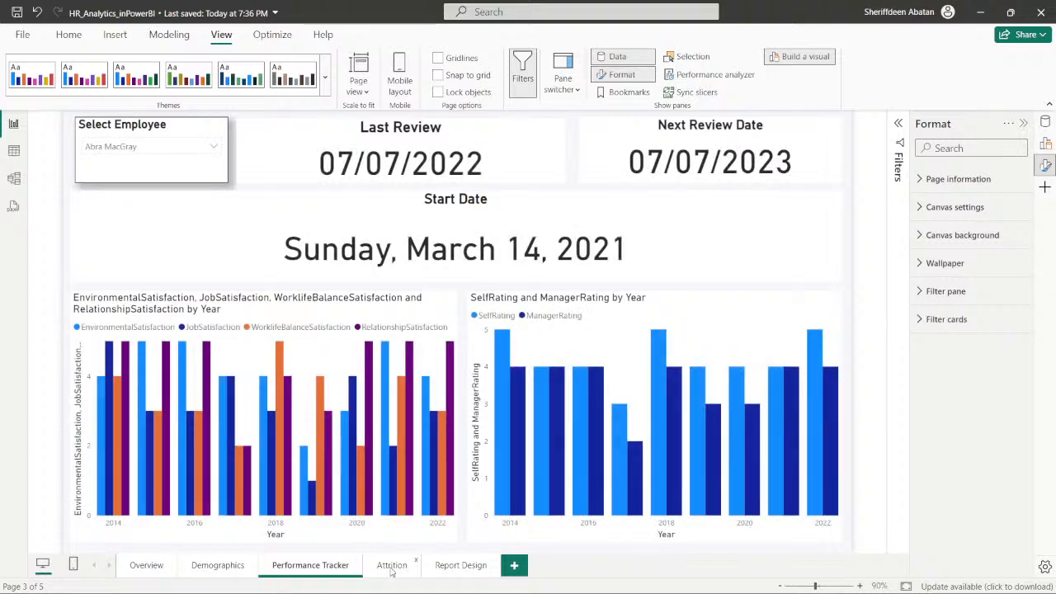
{"action": "left_click", "coordinate": [392, 568]}
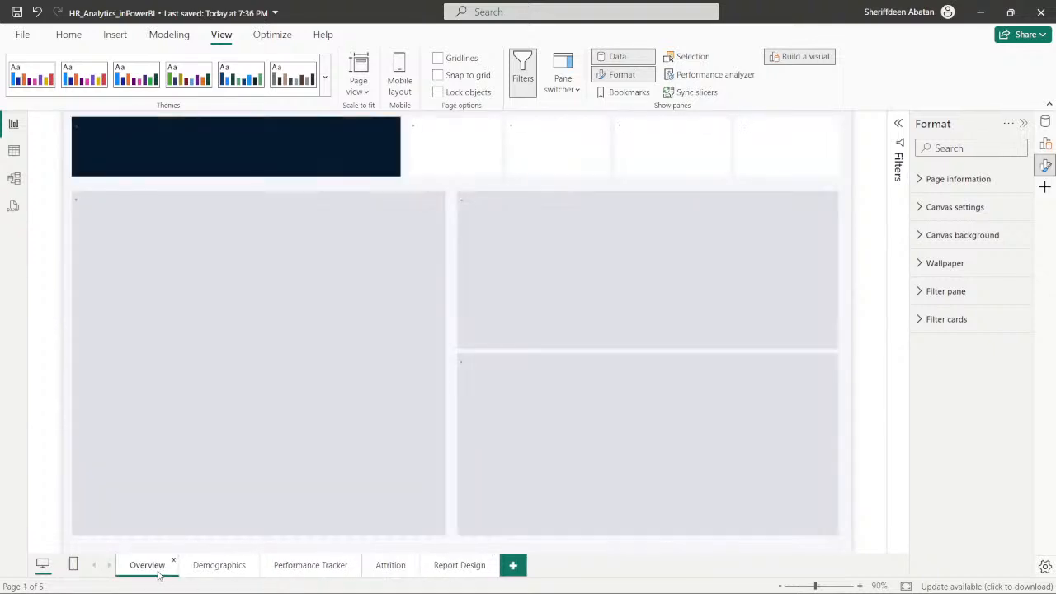
{"action": "left_click", "coordinate": [161, 572]}
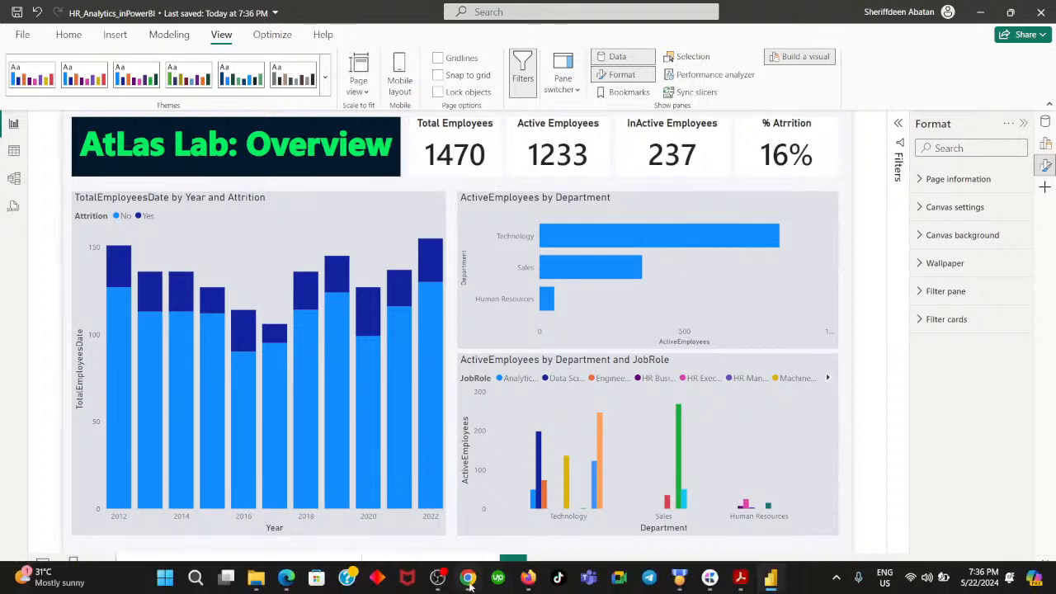
- Switch to the DataCamp exercise in Chrome, advance to instruction 5 to read it, and return to the Power BI report
{"action": "left_click", "coordinate": [467, 577]}
{"action": "left_click", "coordinate": [571, 456]}
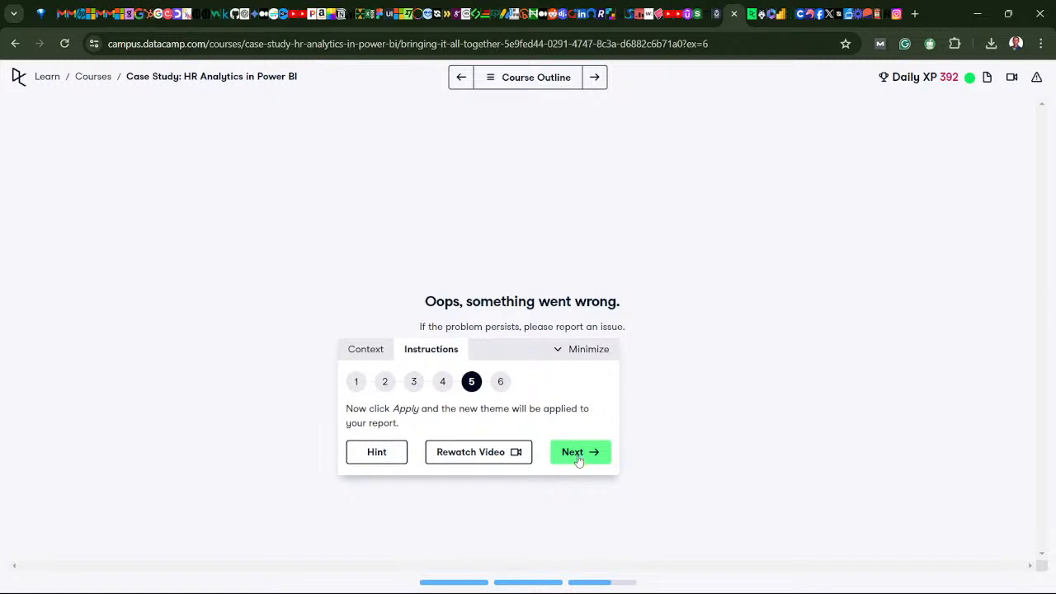
{"action": "mouse_move", "coordinate": [395, 588]}
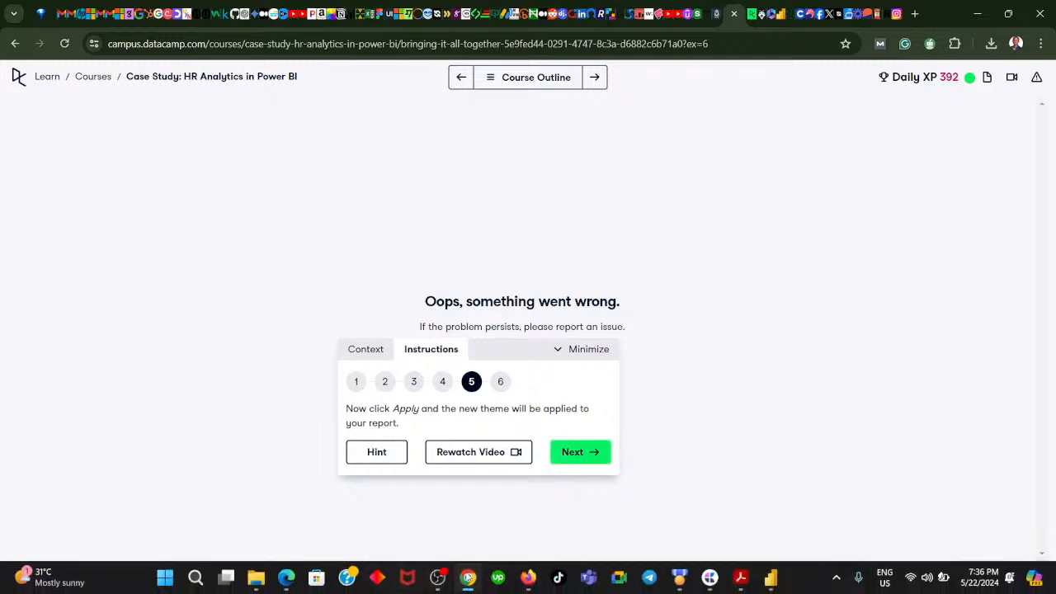
{"action": "left_click", "coordinate": [471, 582]}
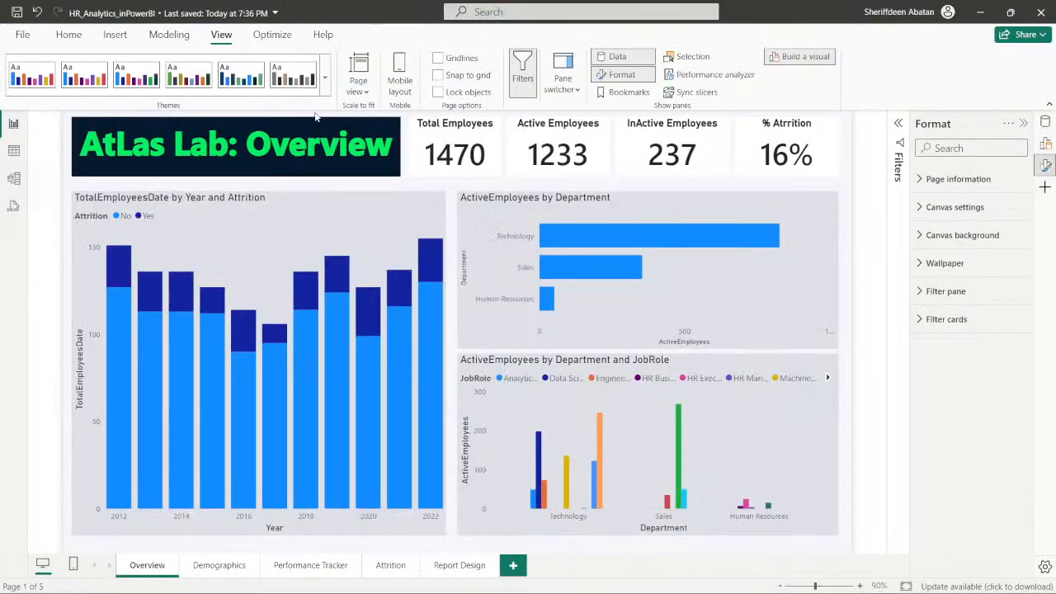
- Browse the available report themes and reselect the report's current HR Analytics theme
{"action": "left_click", "coordinate": [326, 89]}
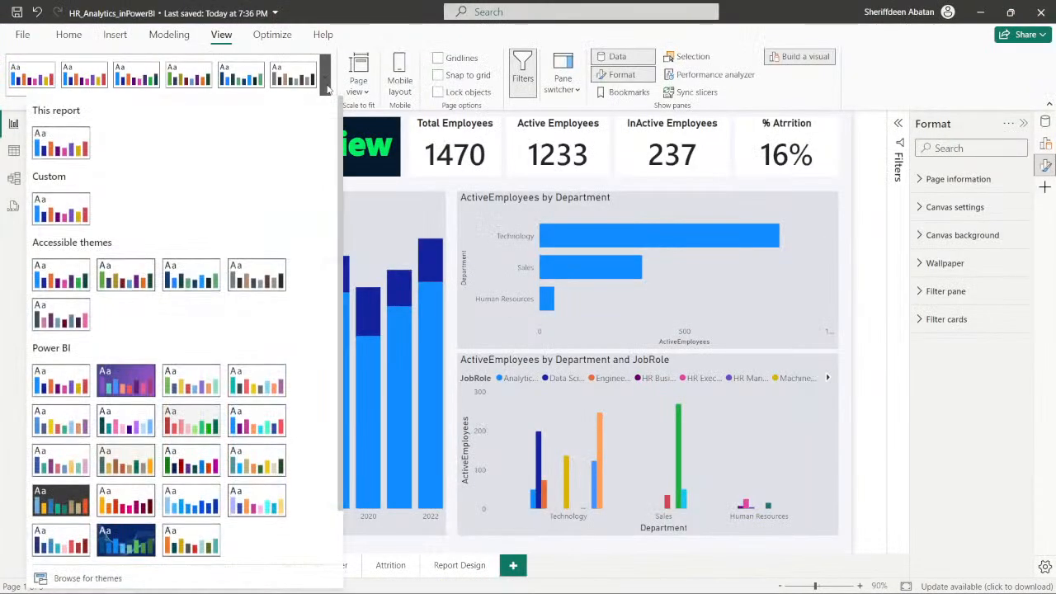
{"action": "scroll", "coordinate": [191, 268], "scroll_direction": "down", "scroll_amount": 1}
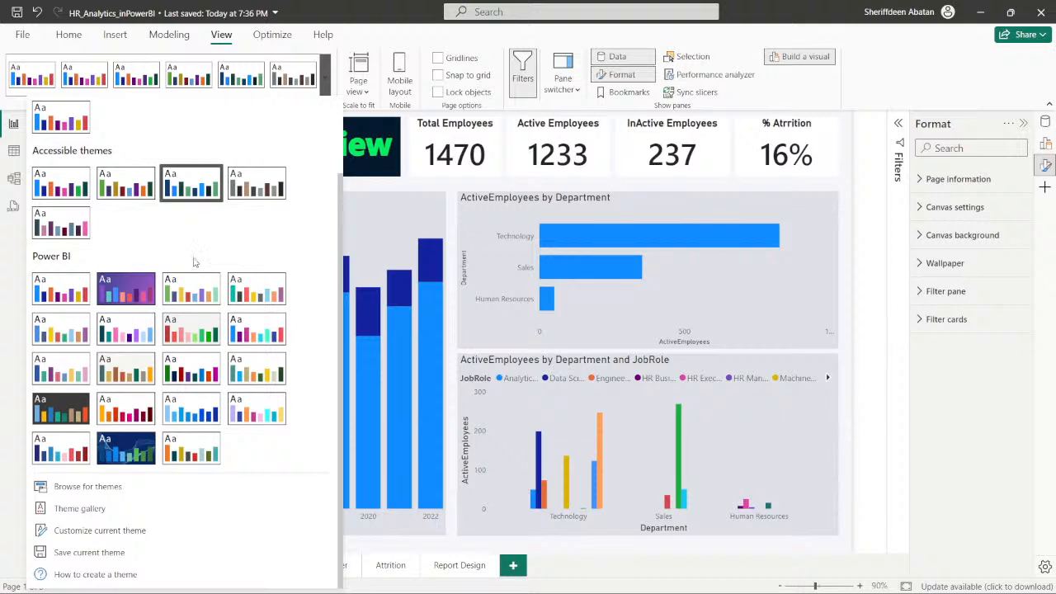
{"action": "scroll", "coordinate": [194, 263], "scroll_direction": "up", "scroll_amount": 1}
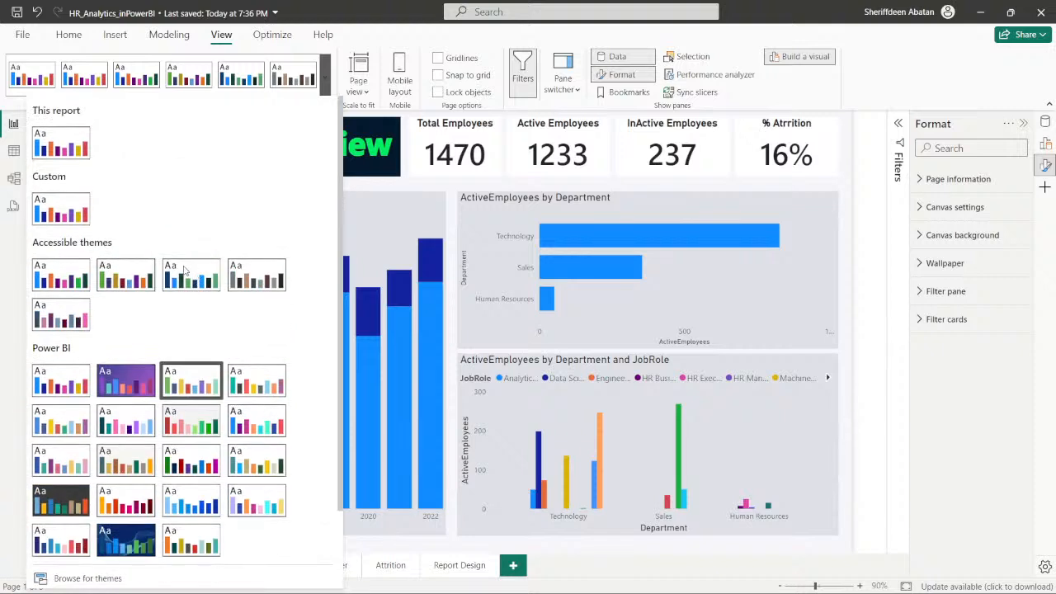
{"action": "left_click", "coordinate": [70, 144]}
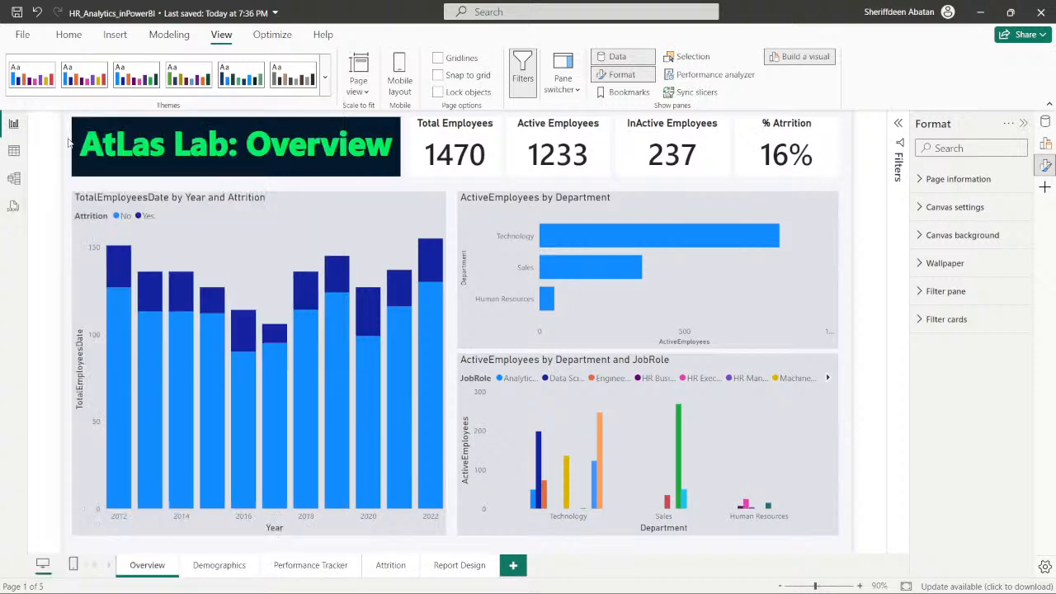
- Open the current theme for customization, review its color, text, visuals, page and filter pane settings, and apply the theme
{"action": "left_click", "coordinate": [328, 87]}
{"action": "scroll", "coordinate": [200, 242], "scroll_direction": "down", "scroll_amount": 1}
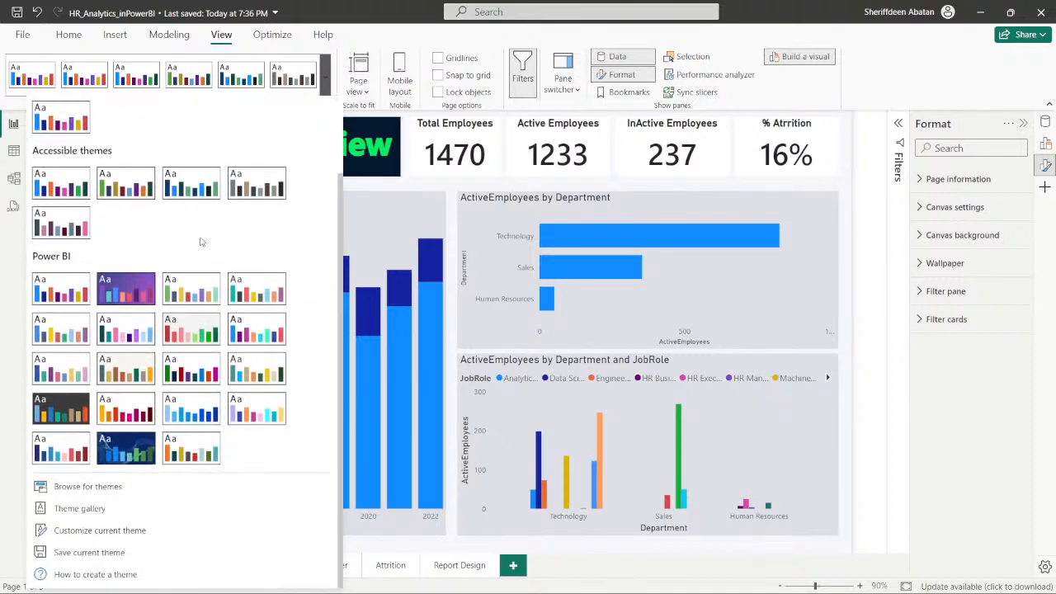
{"action": "left_click", "coordinate": [115, 531]}
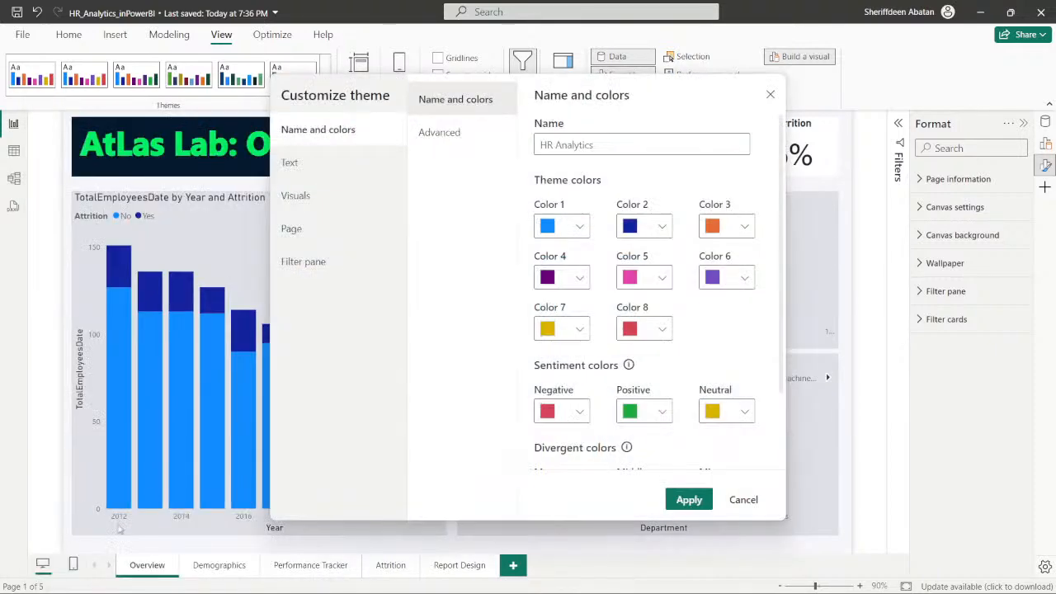
{"action": "scroll", "coordinate": [595, 216], "scroll_direction": "down", "scroll_amount": 2}
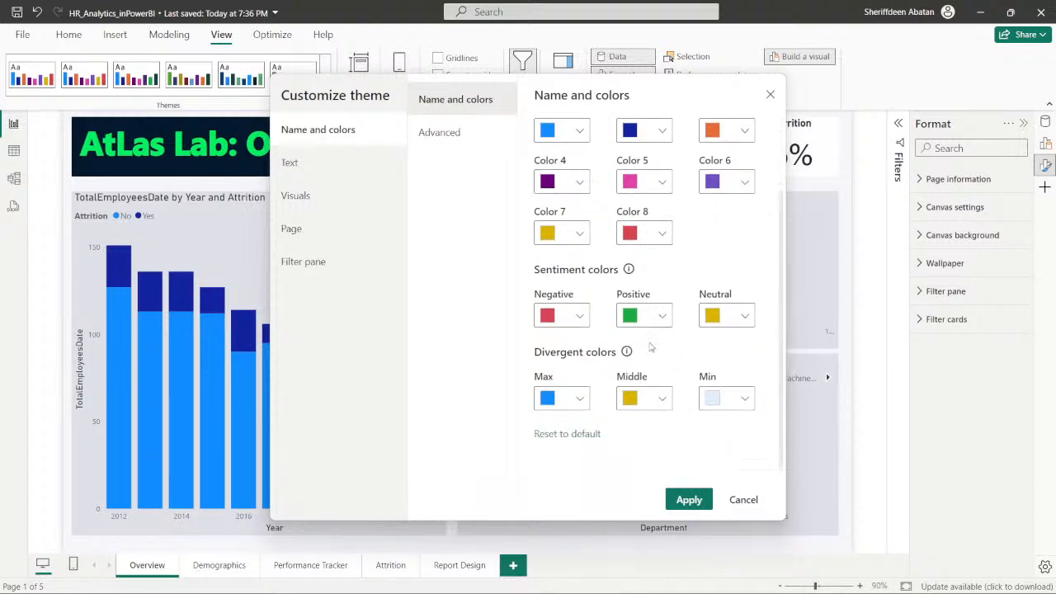
{"action": "scroll", "coordinate": [651, 288], "scroll_direction": "up", "scroll_amount": 2}
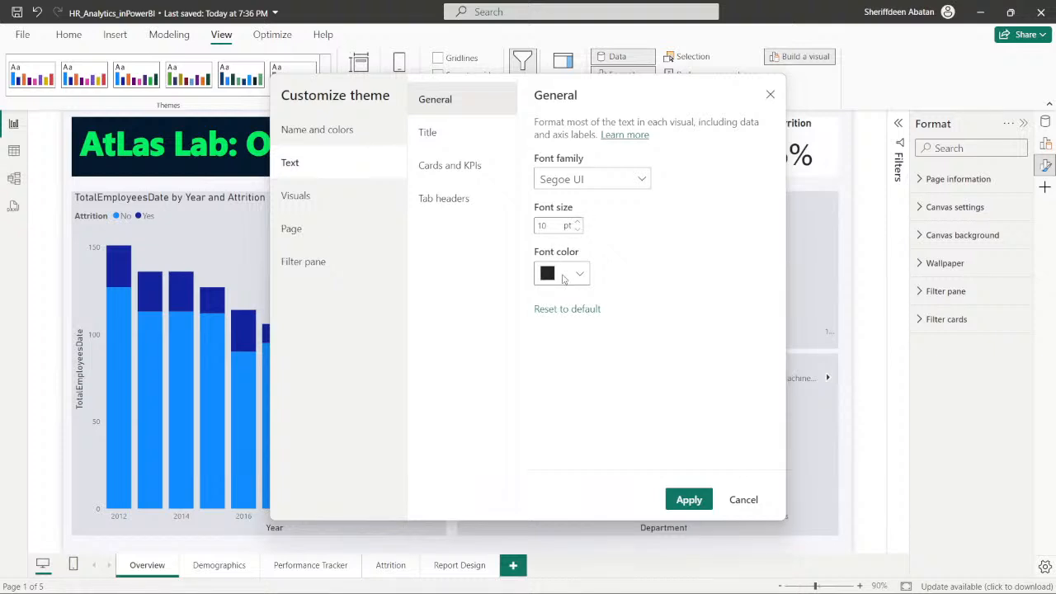
{"action": "left_click", "coordinate": [312, 202]}
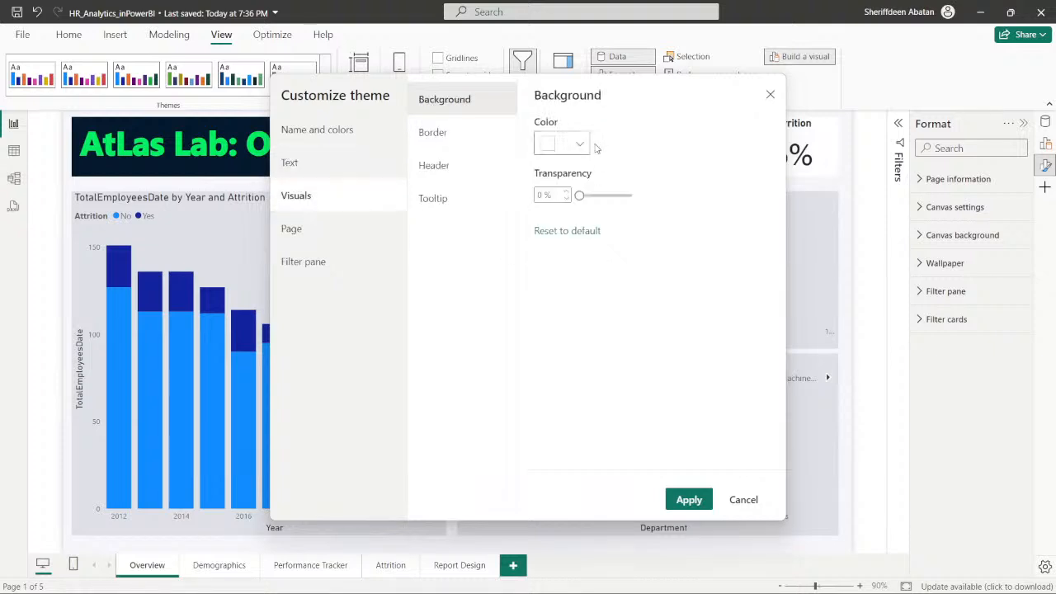
{"action": "left_click", "coordinate": [328, 232]}
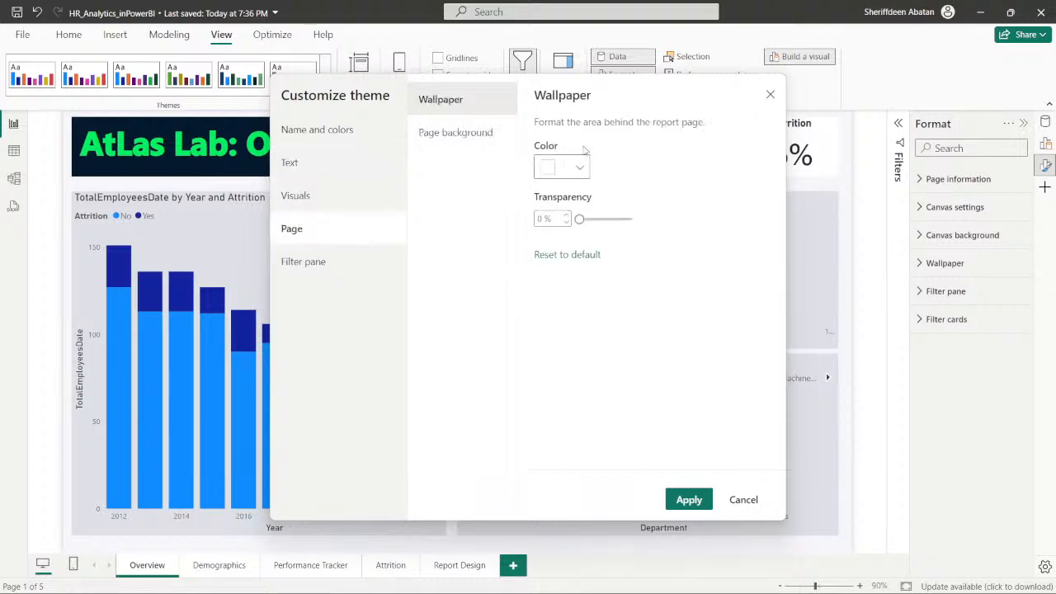
{"action": "left_click", "coordinate": [338, 267]}
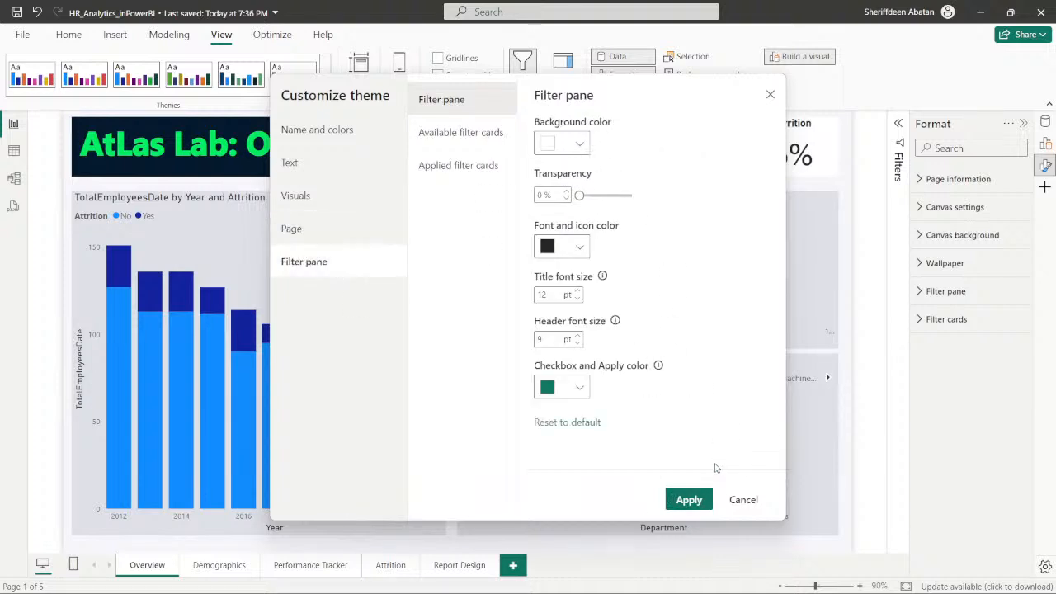
{"action": "left_click", "coordinate": [689, 500]}
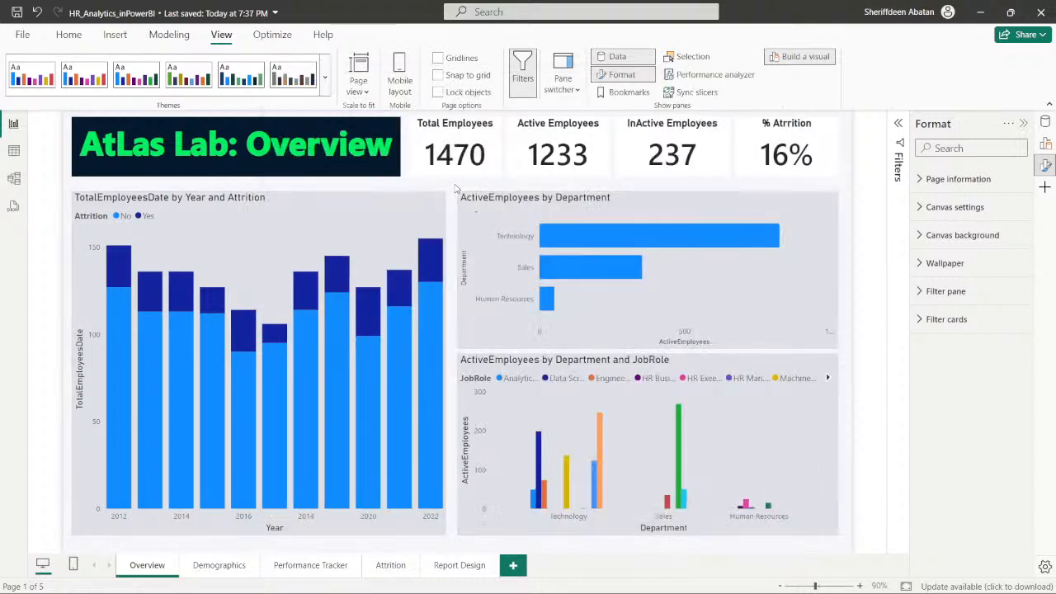
{"action": "left_click", "coordinate": [219, 568]}
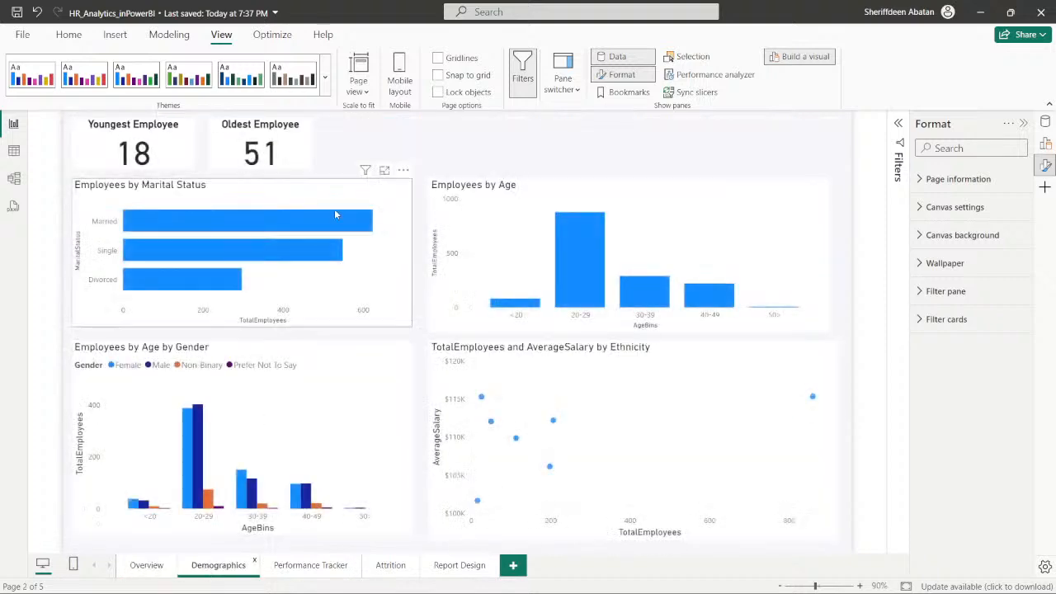
{"action": "left_click", "coordinate": [325, 76]}
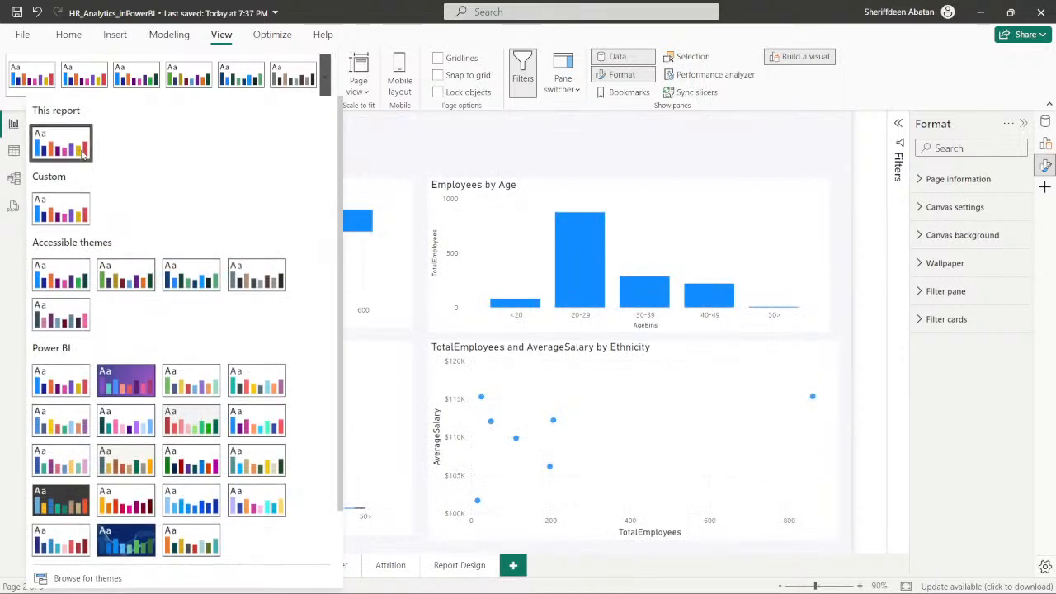
{"action": "scroll", "coordinate": [247, 387], "scroll_direction": "down", "scroll_amount": 2}
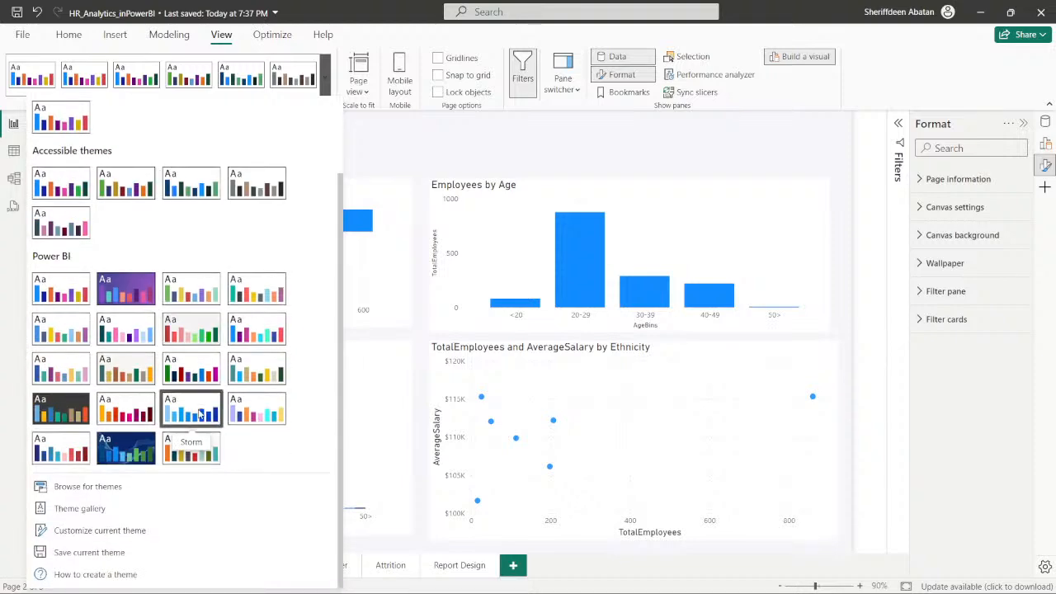
{"action": "left_click", "coordinate": [93, 531]}
{"action": "left_click", "coordinate": [745, 501]}
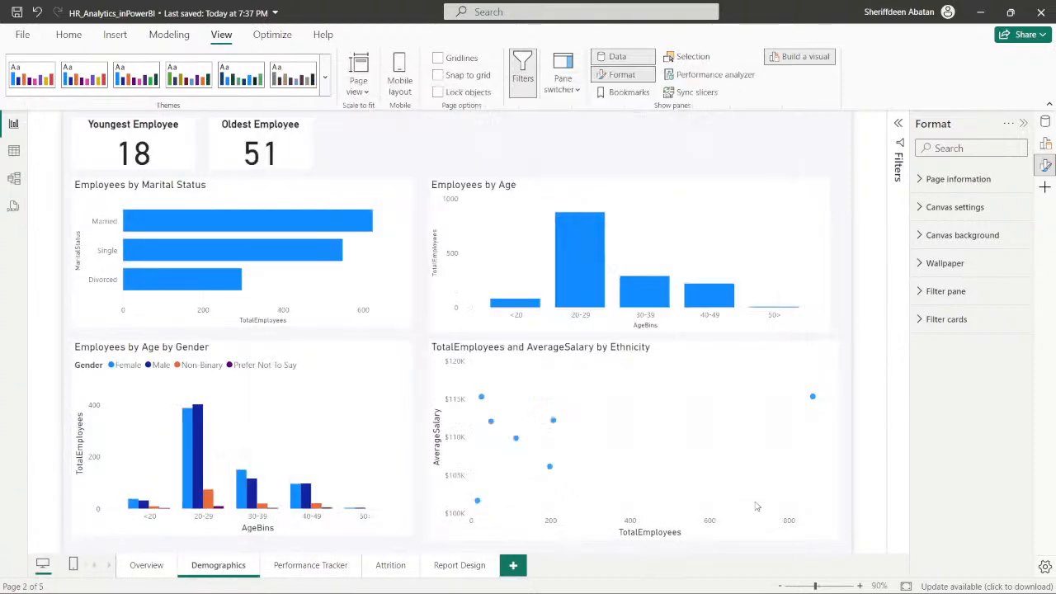
- Reselect the report's current theme, then open it for customization, review the HR Analytics name and colors, and apply it
{"action": "left_click", "coordinate": [327, 79]}
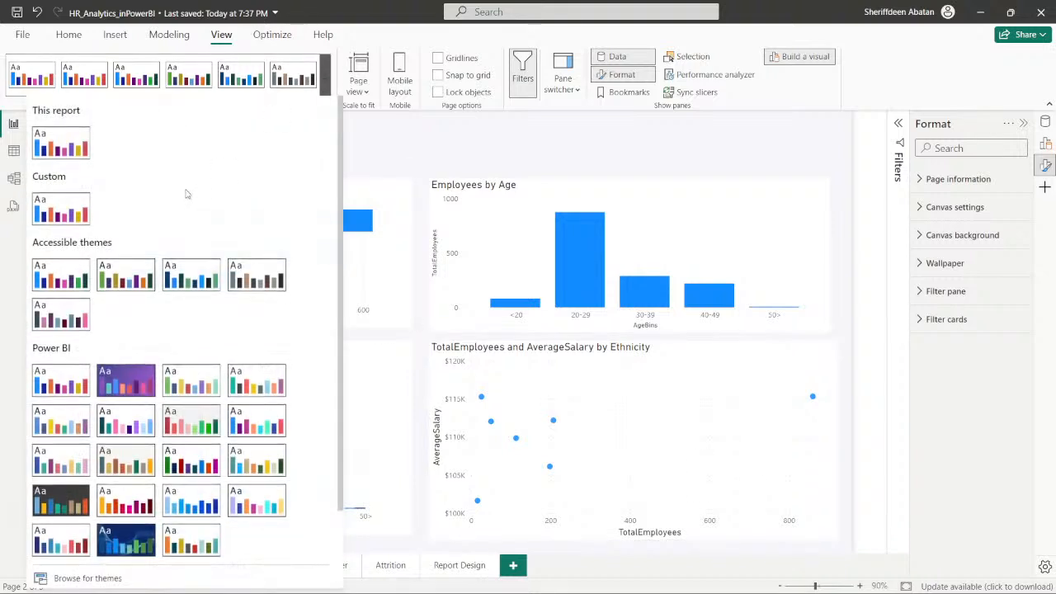
{"action": "left_click", "coordinate": [43, 145]}
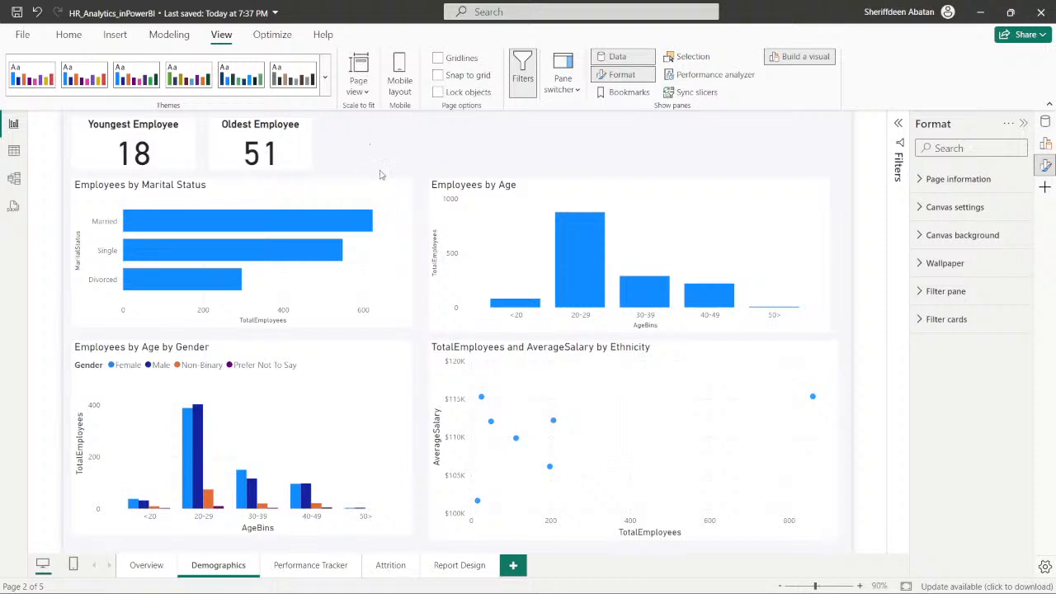
{"action": "left_click", "coordinate": [327, 79]}
{"action": "scroll", "coordinate": [185, 372], "scroll_direction": "down", "scroll_amount": 2}
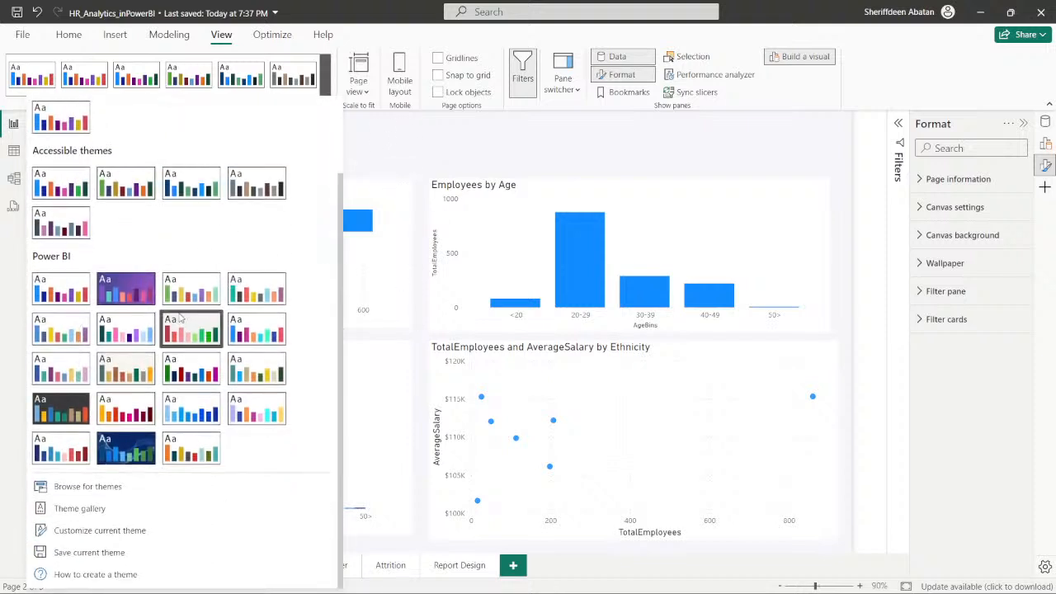
{"action": "left_click", "coordinate": [110, 534]}
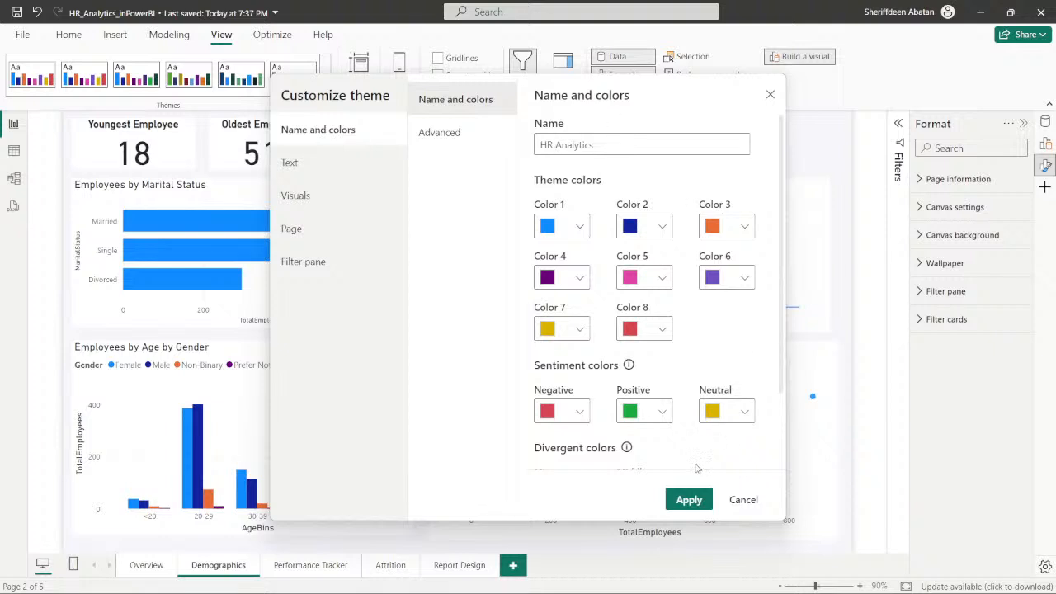
{"action": "scroll", "coordinate": [695, 469], "scroll_direction": "down", "scroll_amount": 3}
{"action": "left_click", "coordinate": [688, 500]}
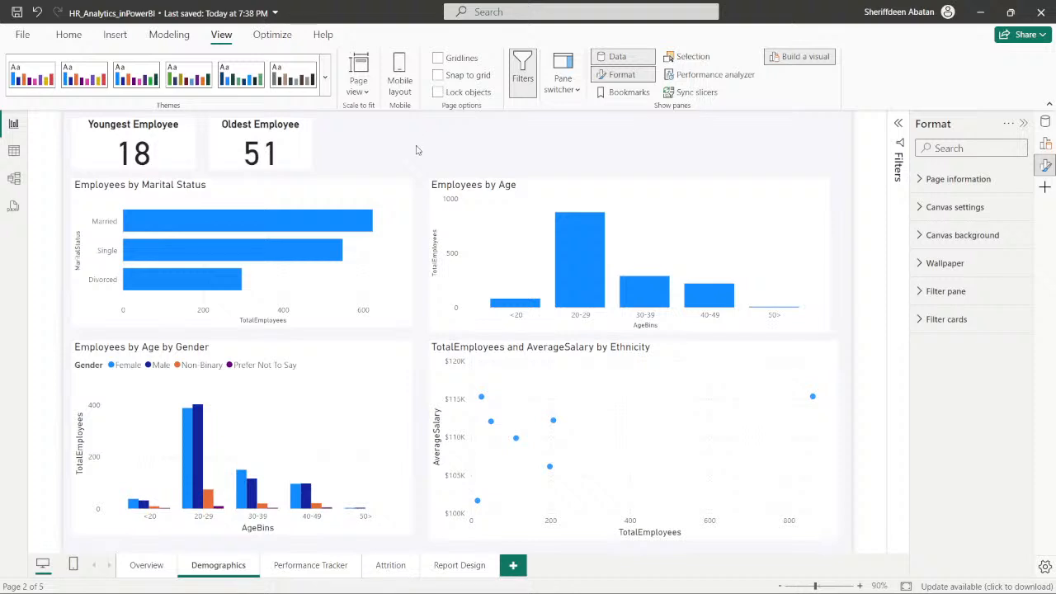
- Look through the Performance Tracker, Demographics and Overview pages to check the applied theme, ending on the Overview page
{"action": "left_click", "coordinate": [305, 565]}
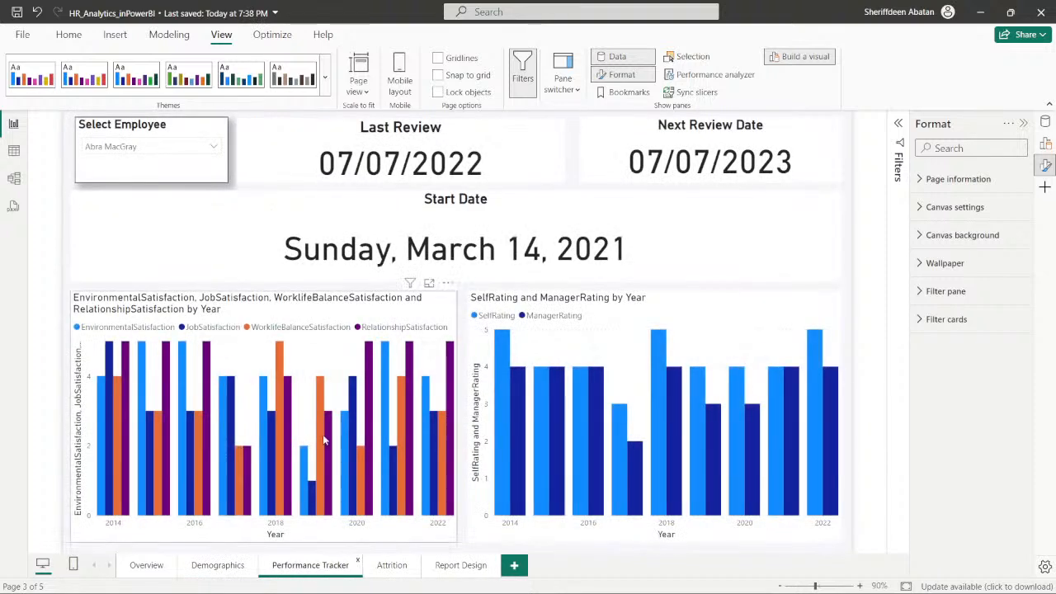
{"action": "left_click", "coordinate": [216, 566]}
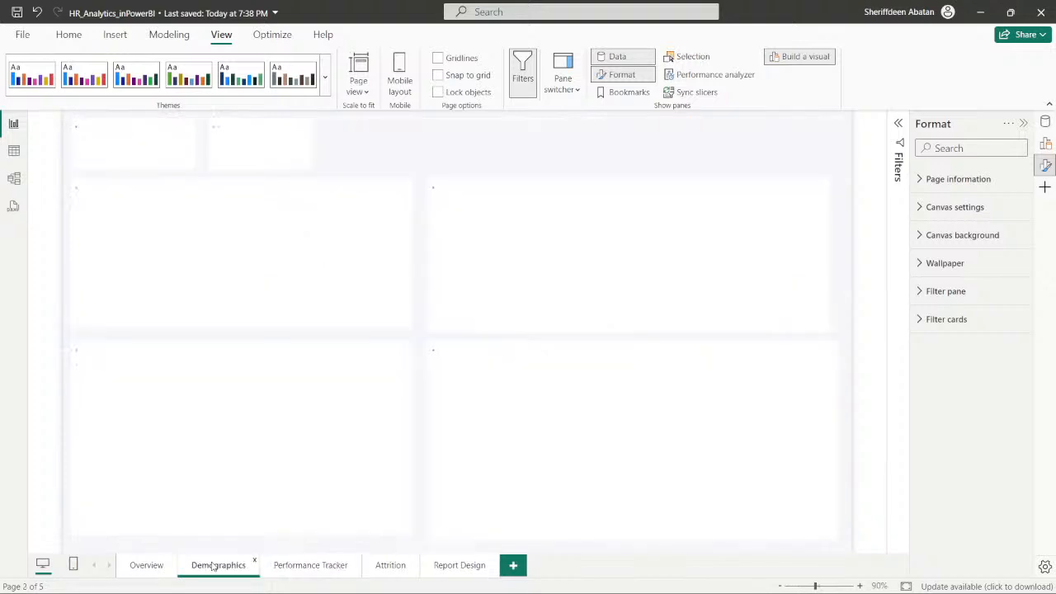
{"action": "left_click", "coordinate": [147, 566]}
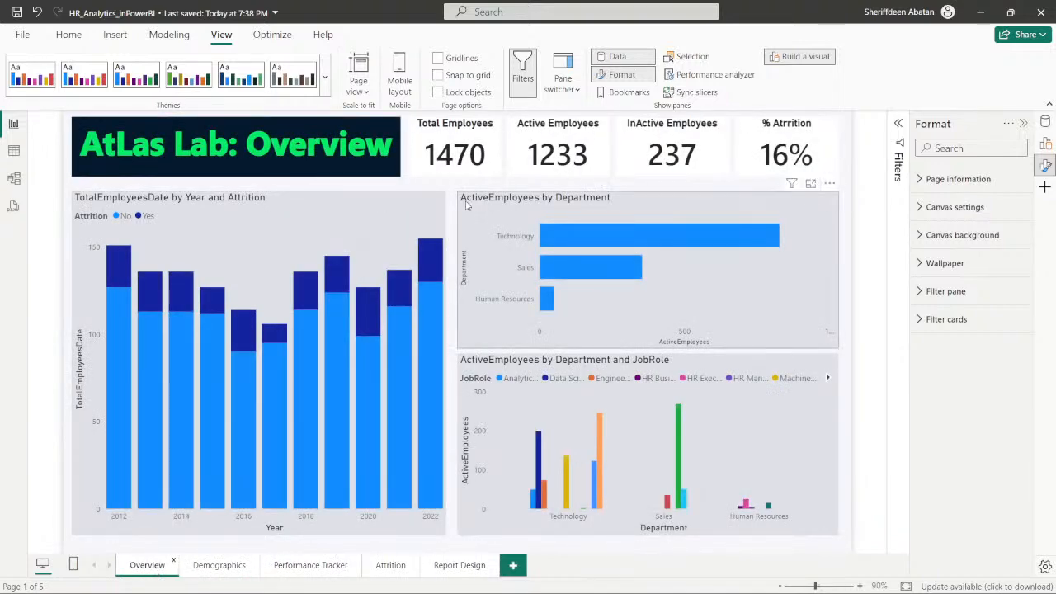
{"action": "left_click", "coordinate": [224, 566]}
{"action": "left_click", "coordinate": [310, 565]}
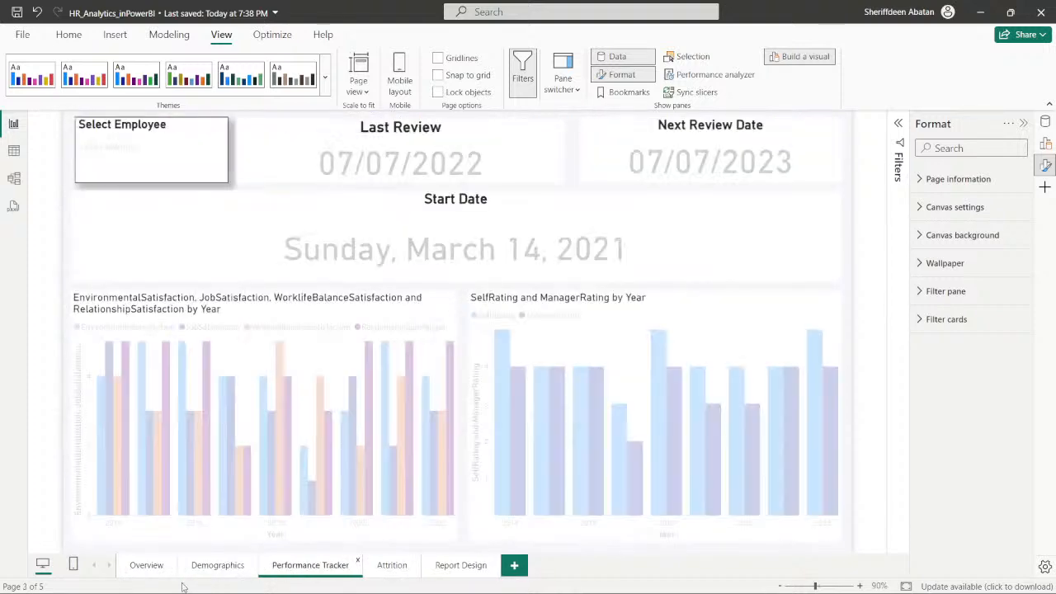
{"action": "left_click", "coordinate": [147, 566]}
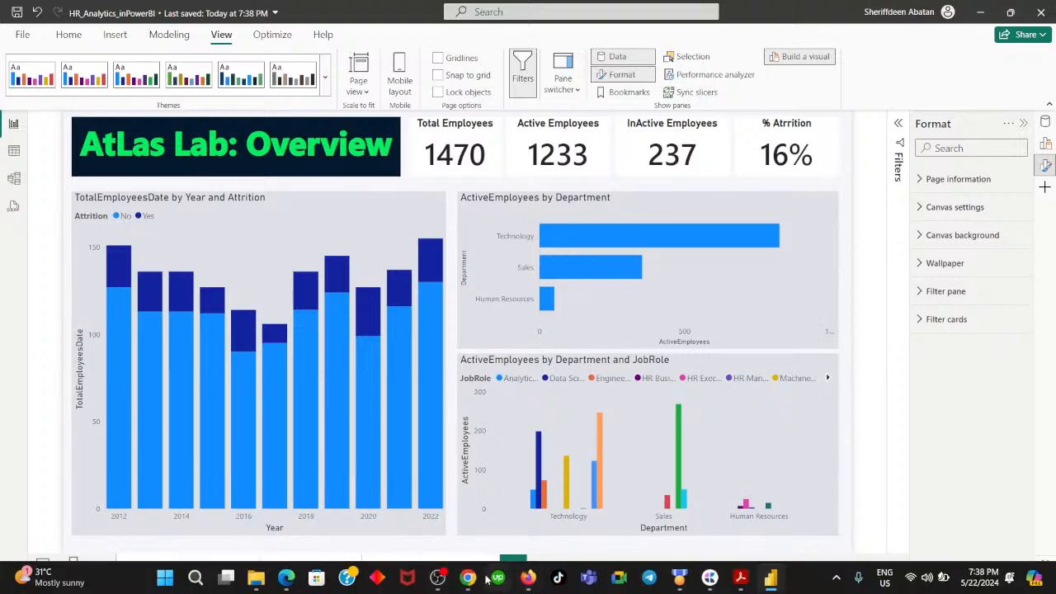
- Switch to the DataCamp exercise in Chrome, advance to question 6, and submit 51 as the oldest employee's age
{"action": "left_click", "coordinate": [467, 584]}
{"action": "left_click", "coordinate": [578, 449]}
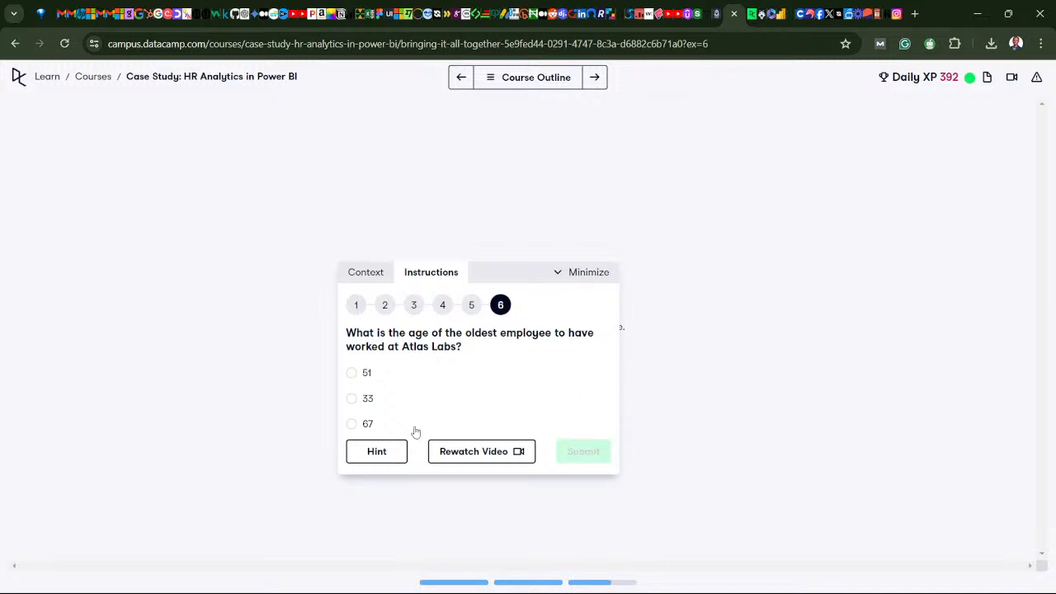
{"action": "left_click", "coordinate": [351, 378]}
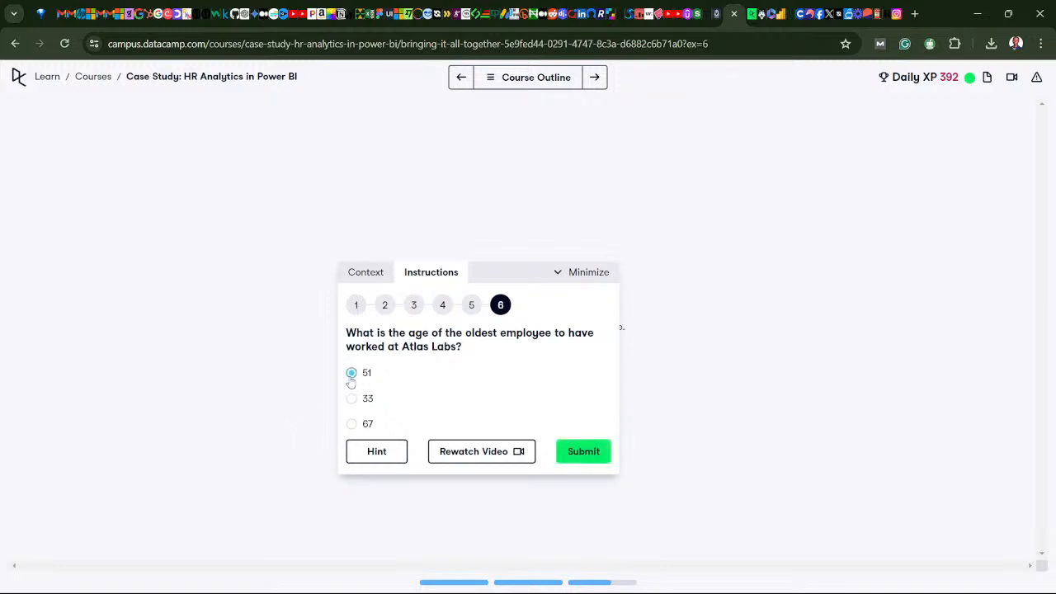
{"action": "left_click", "coordinate": [578, 451]}
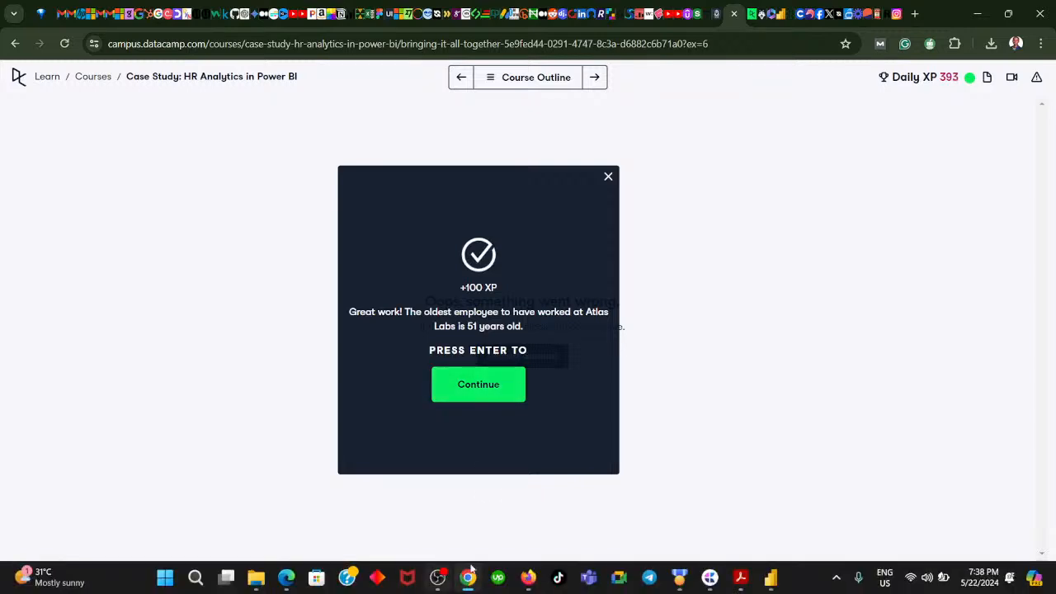
- Return to the Power BI report to check the Demographics page, and switch back to the DataCamp exercise in Chrome
{"action": "left_click", "coordinate": [468, 578]}
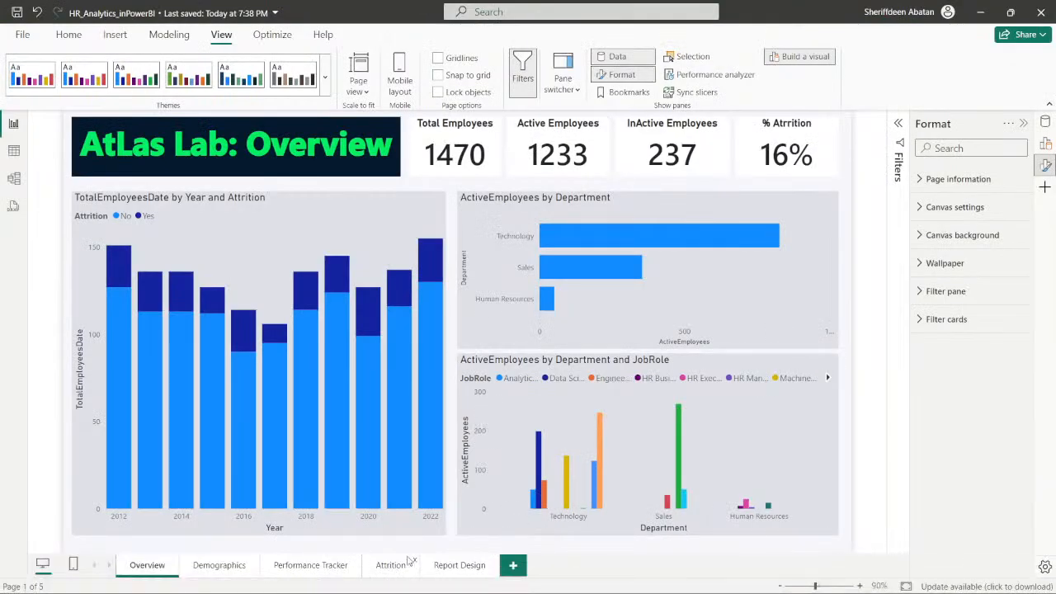
{"action": "left_click", "coordinate": [229, 569]}
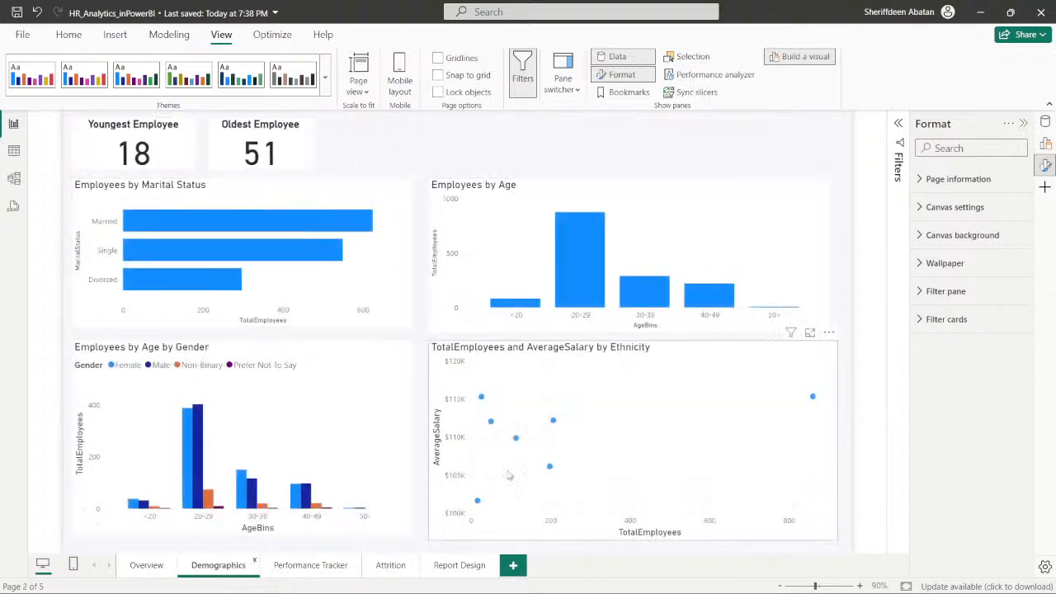
{"action": "left_click", "coordinate": [467, 578]}
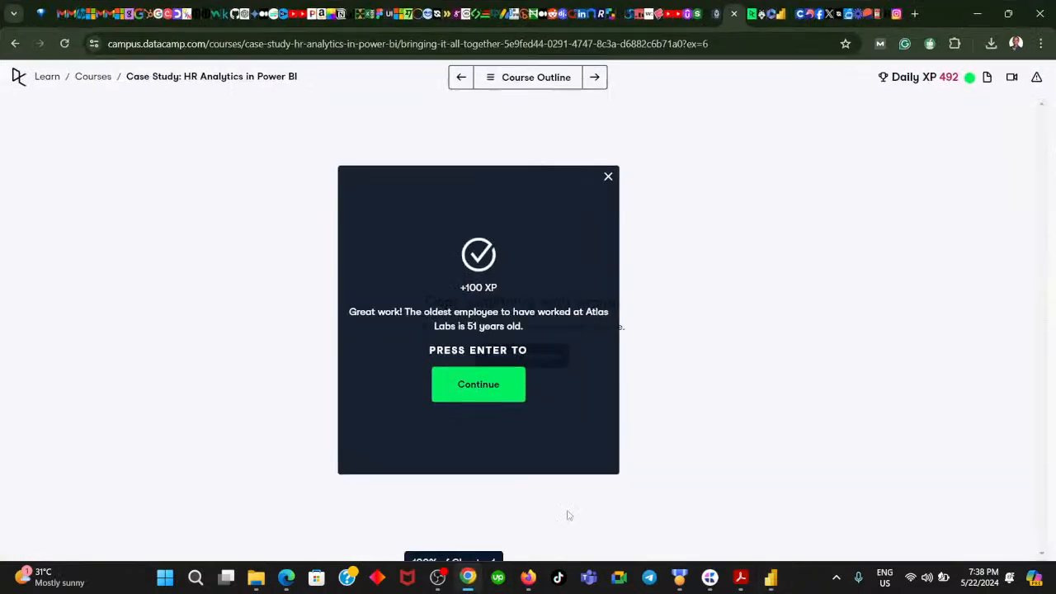
- Continue to the Page navigation exercise, check the course outline, open the first instruction to read it, and return to the Power BI report
{"action": "left_click", "coordinate": [513, 394]}
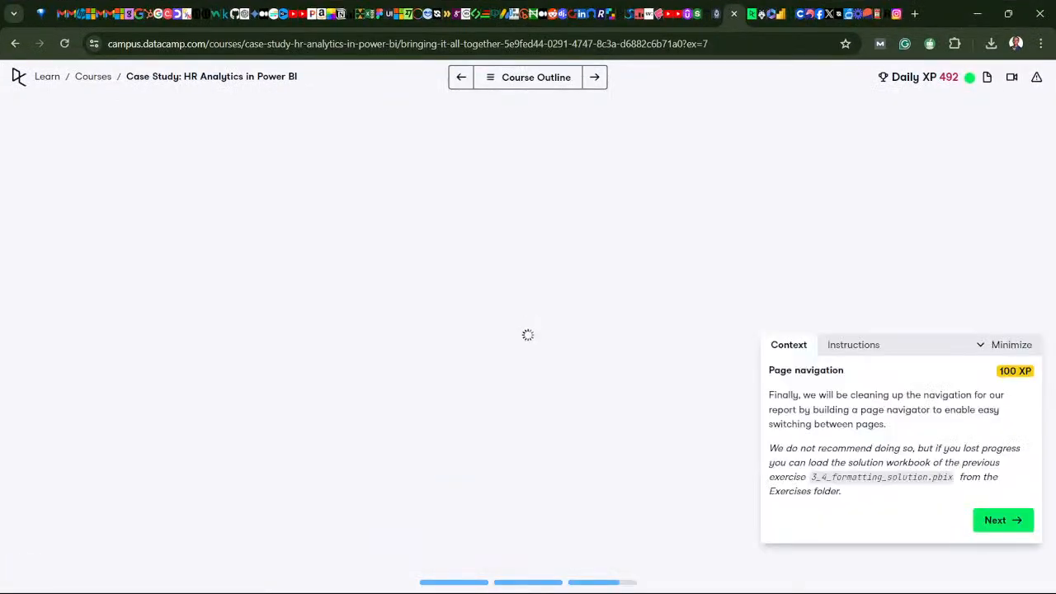
{"action": "left_click_drag", "start_coordinate": [938, 342], "coordinate": [498, 292]}
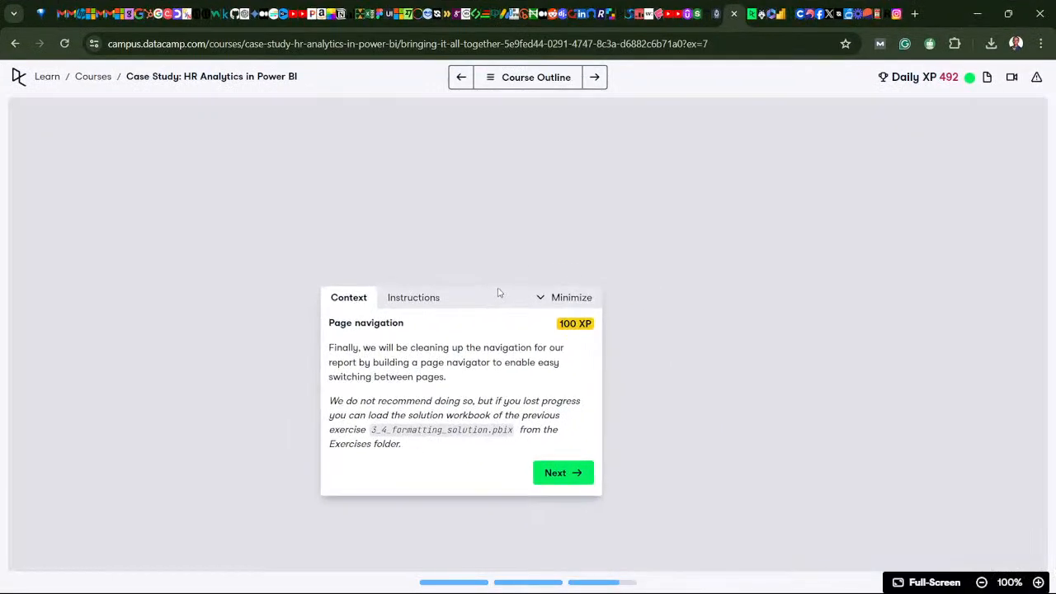
{"action": "left_click", "coordinate": [487, 77]}
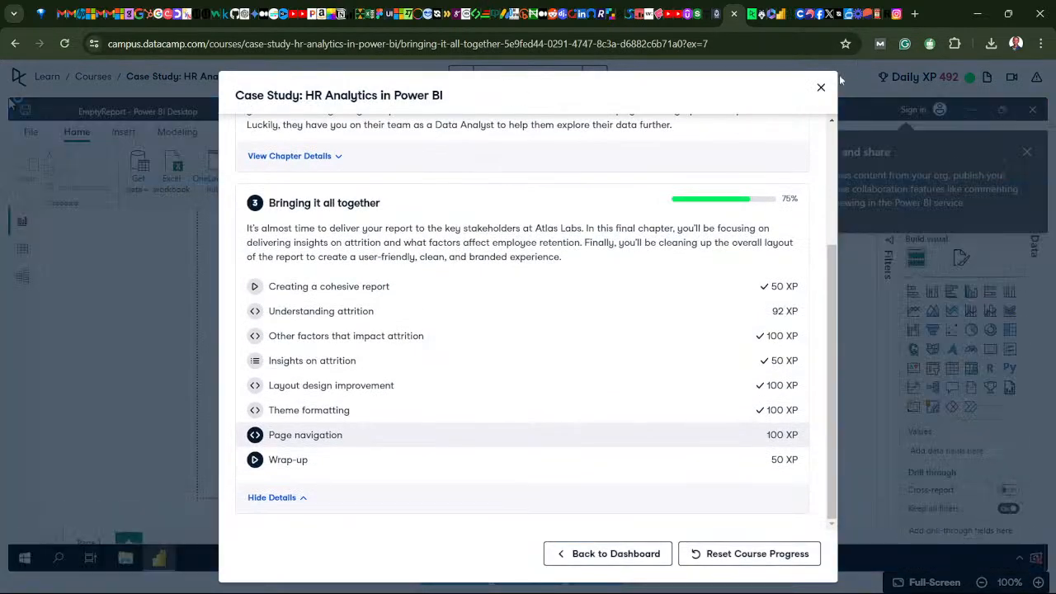
{"action": "left_click", "coordinate": [821, 88]}
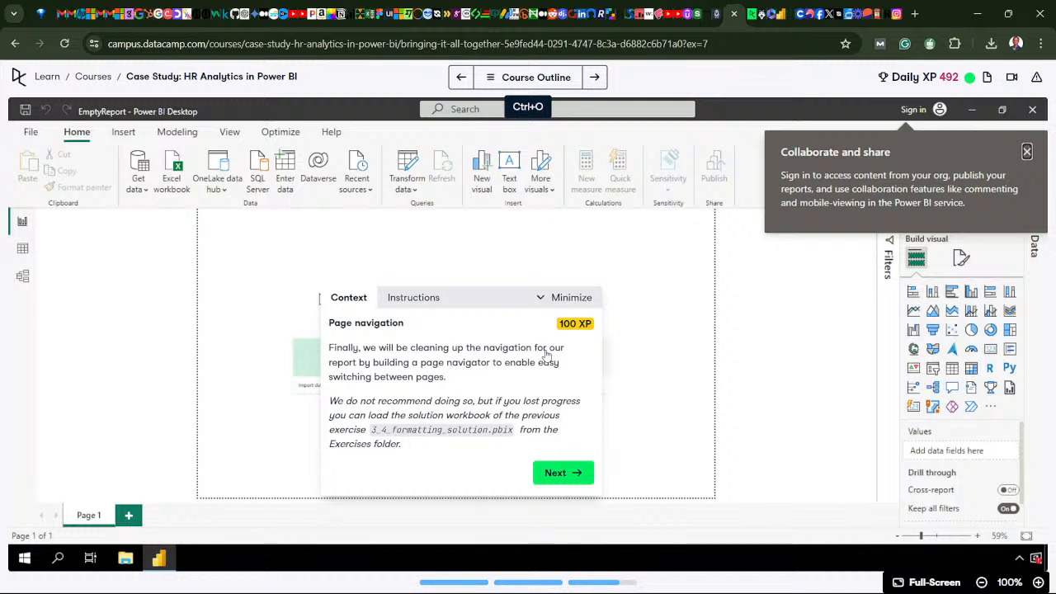
{"action": "left_click", "coordinate": [565, 476]}
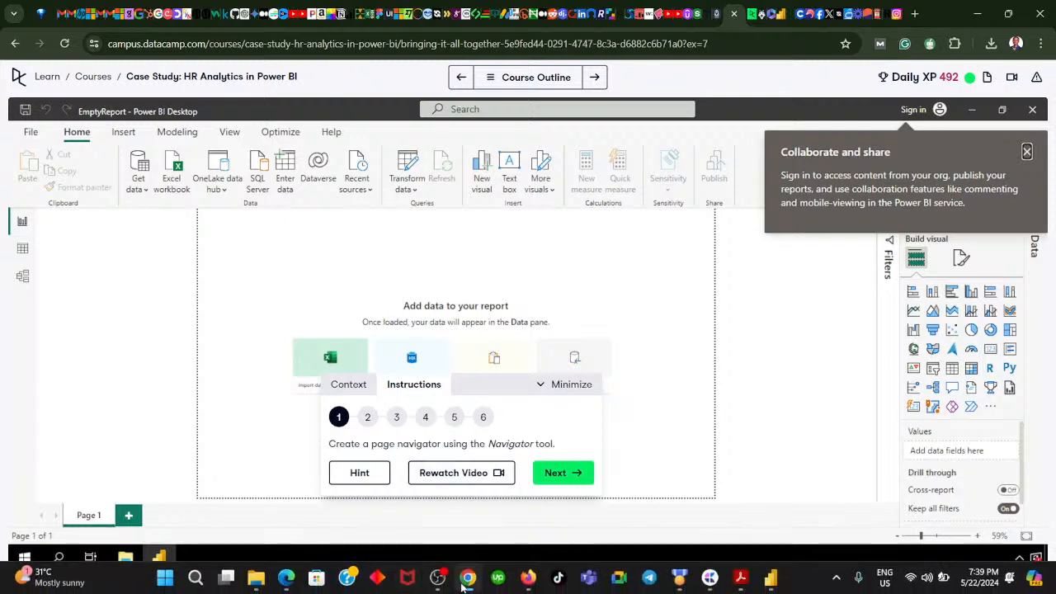
{"action": "left_click", "coordinate": [468, 587]}
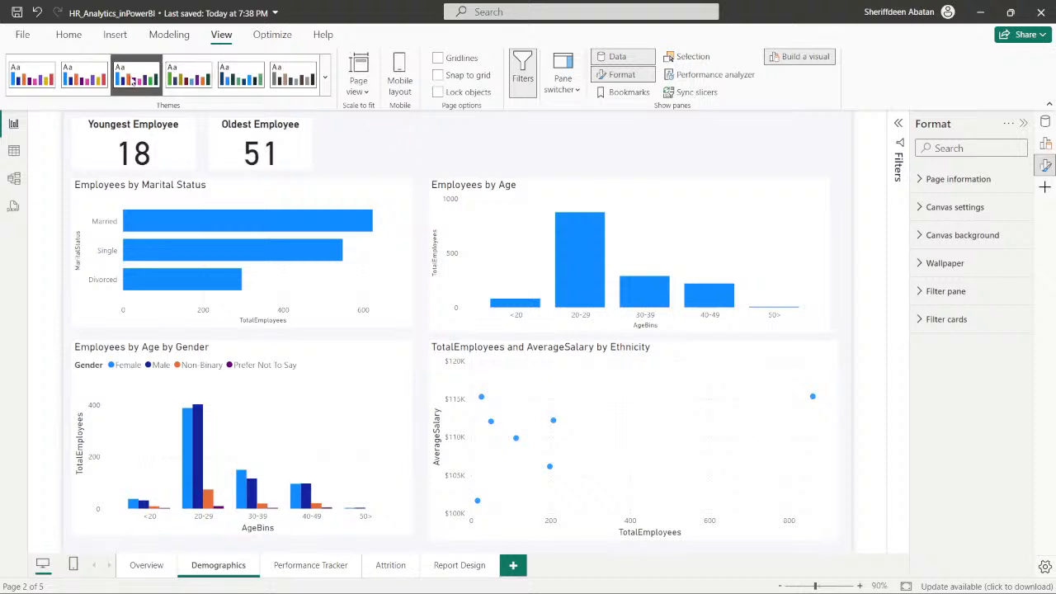
{"action": "left_click", "coordinate": [74, 37]}
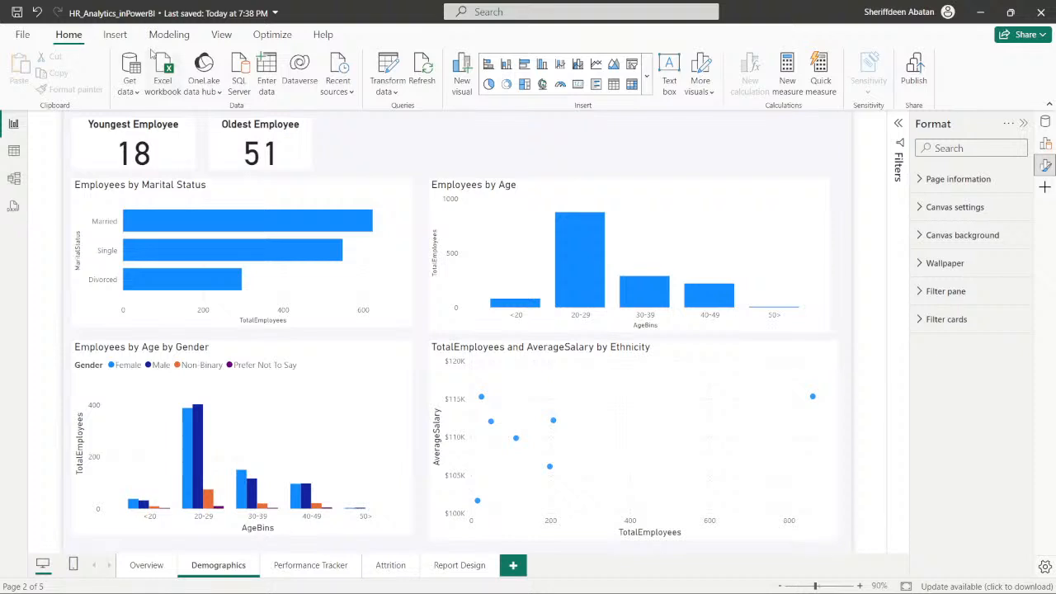
{"action": "left_click", "coordinate": [115, 36]}
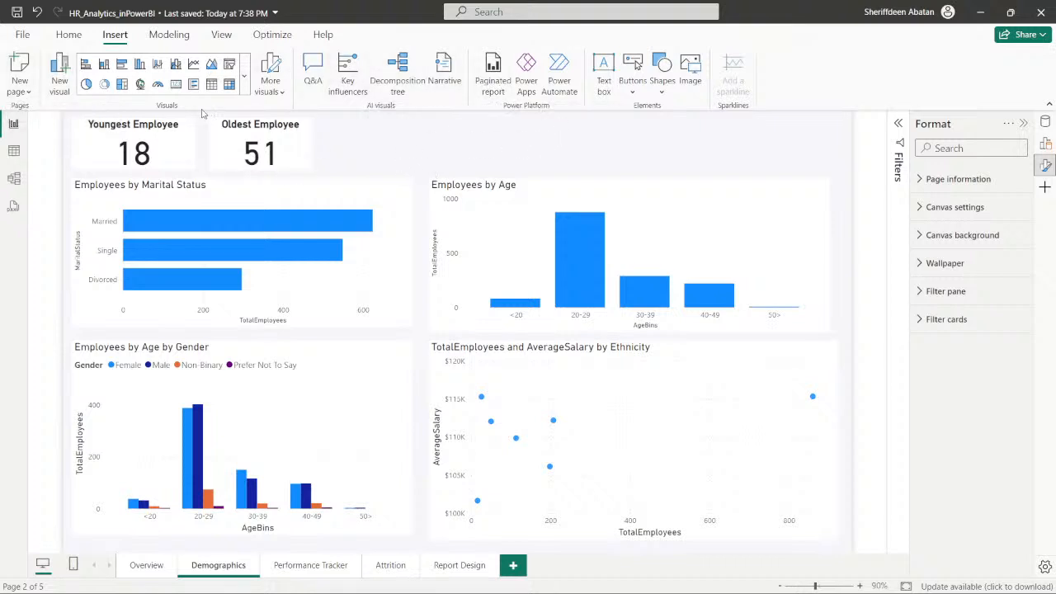
{"action": "left_click", "coordinate": [173, 39]}
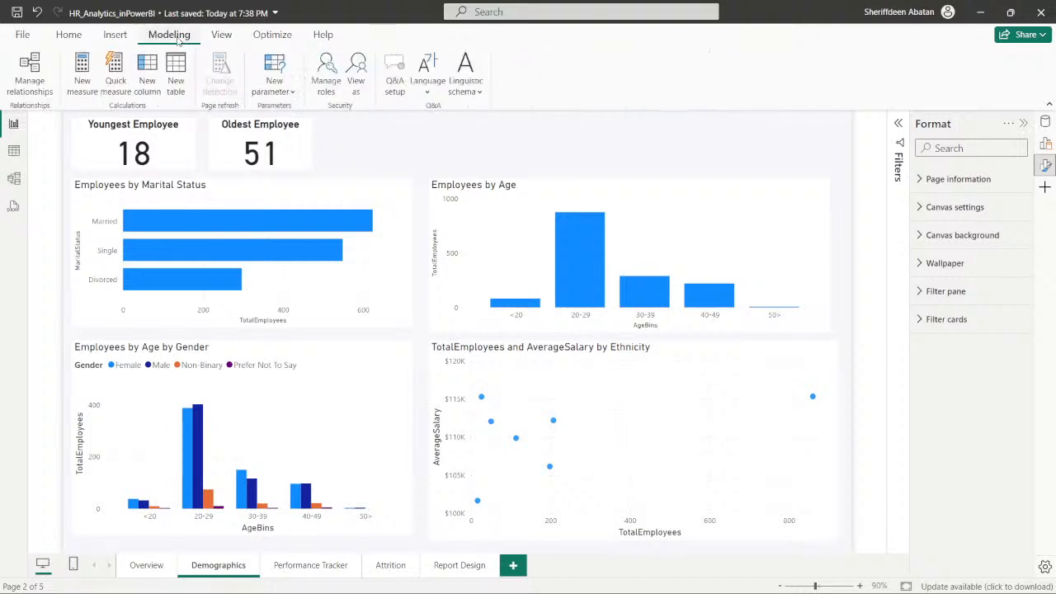
{"action": "left_click", "coordinate": [222, 37]}
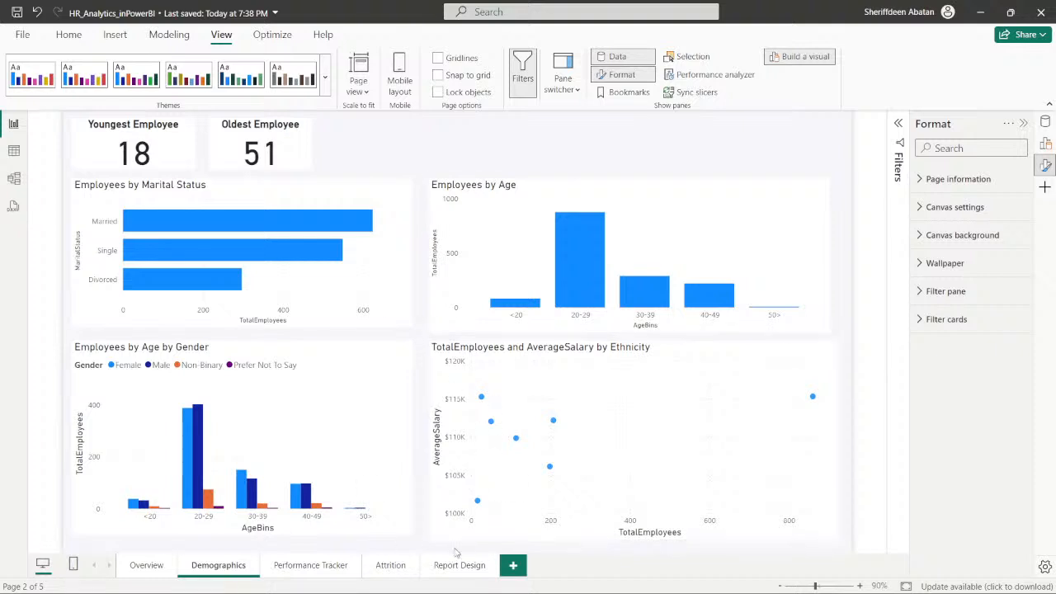
- Hide the Format pane and switch from the Demographics page to the Overview page
{"action": "left_click", "coordinate": [1046, 165]}
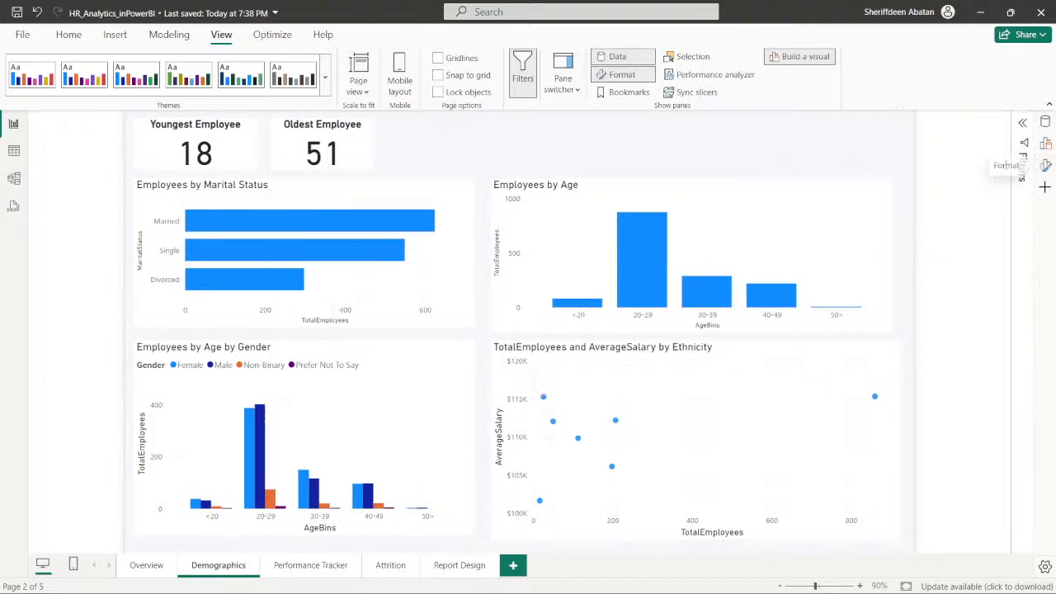
{"action": "left_click", "coordinate": [145, 565]}
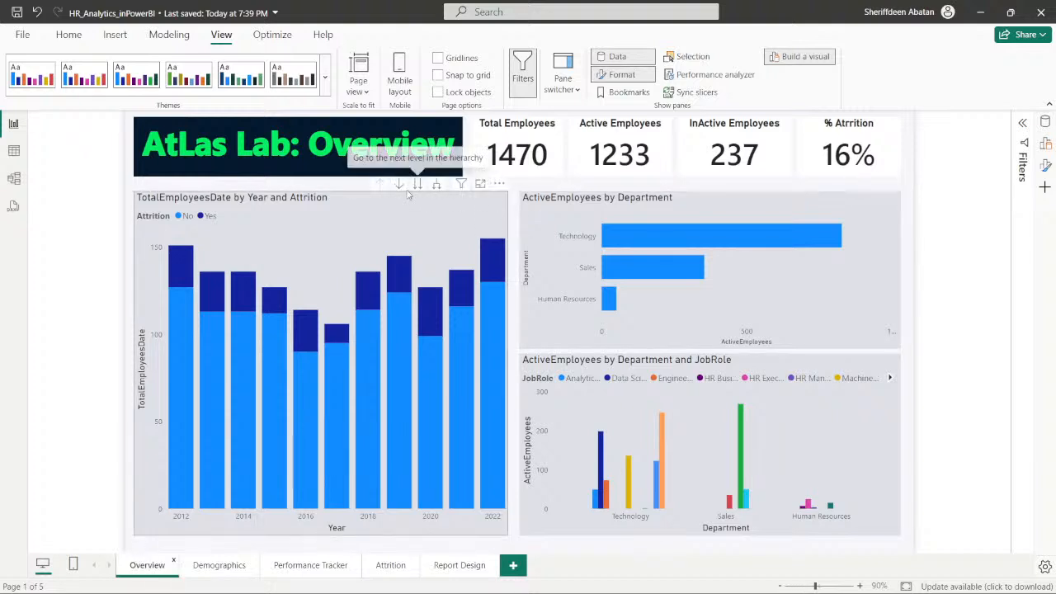
- Turn on drill mode for the TotalEmployeesDate by Year and Attrition chart, and move its hierarchy to quarters and back to years
{"action": "left_click", "coordinate": [398, 184]}
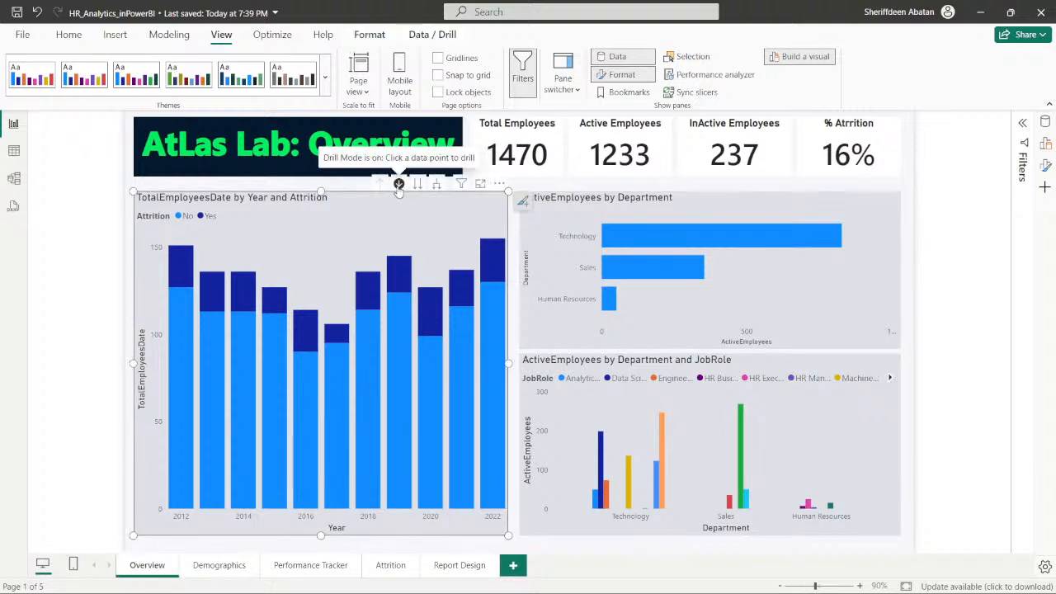
{"action": "left_click", "coordinate": [416, 183]}
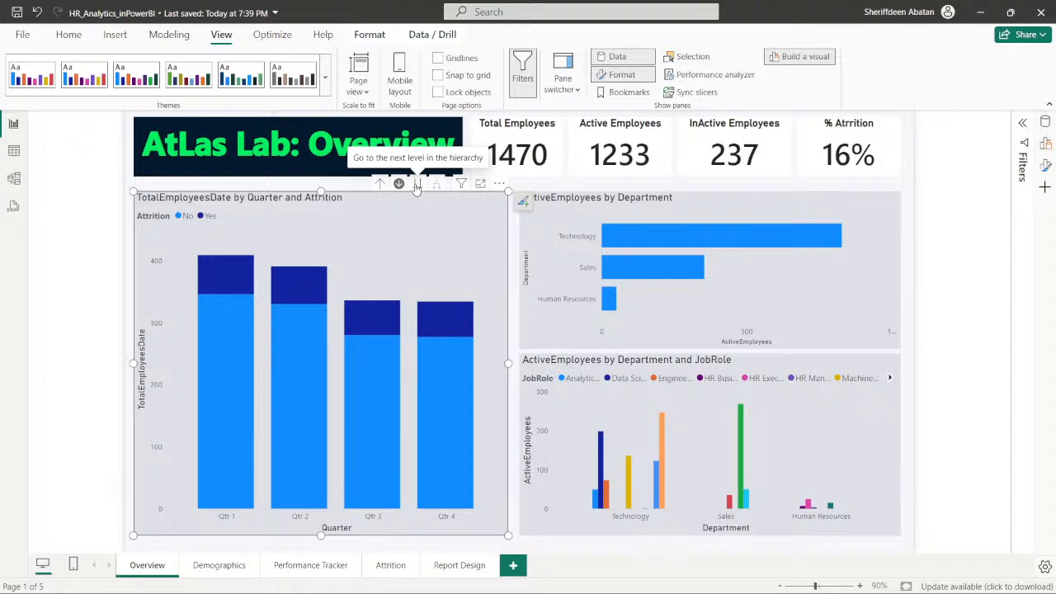
{"action": "left_click", "coordinate": [382, 184]}
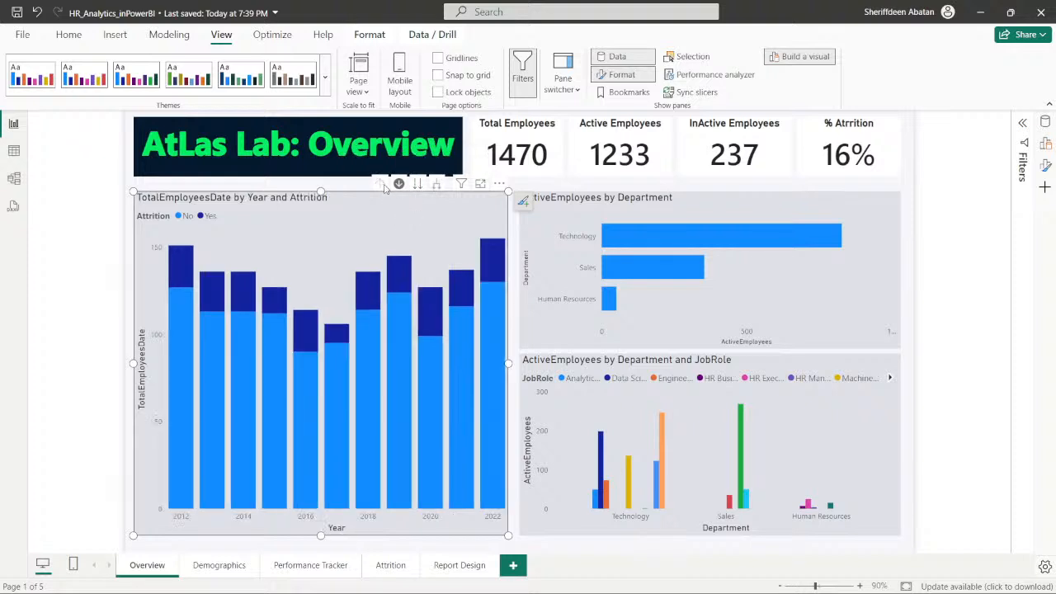
- Switch to the DataCamp exercise in Chrome, read the hint for the first page navigation instruction, and return to the Power BI report
{"action": "left_click", "coordinate": [353, 183]}
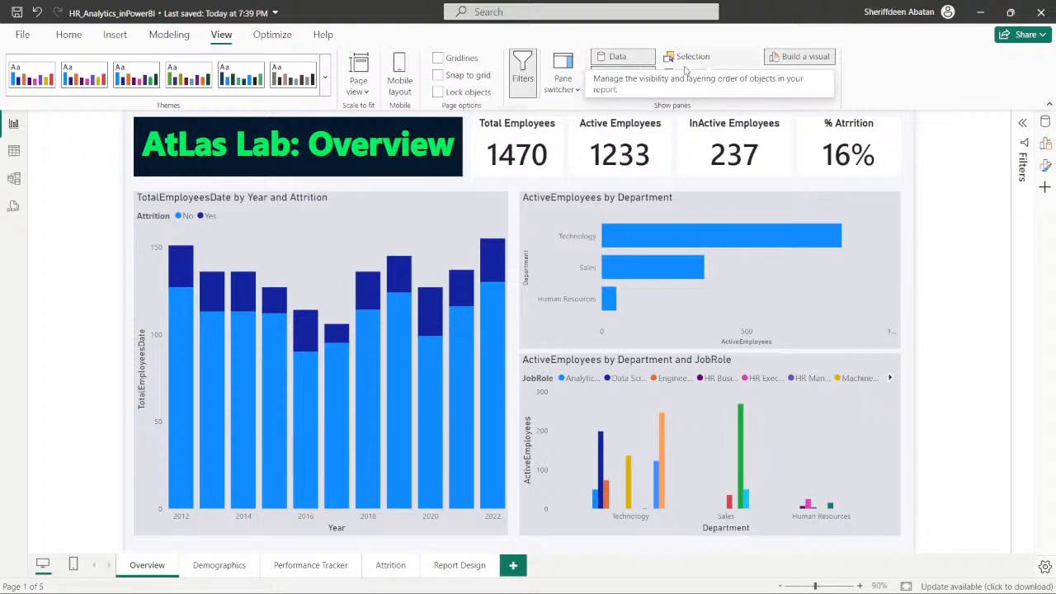
{"action": "left_click", "coordinate": [265, 36]}
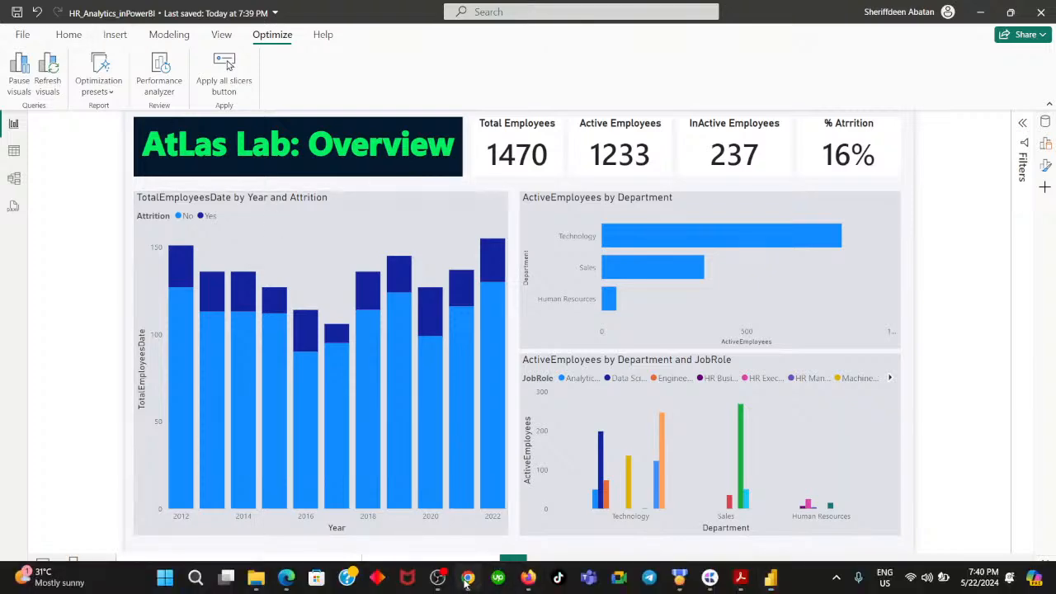
{"action": "left_click", "coordinate": [468, 577]}
{"action": "left_click", "coordinate": [360, 474]}
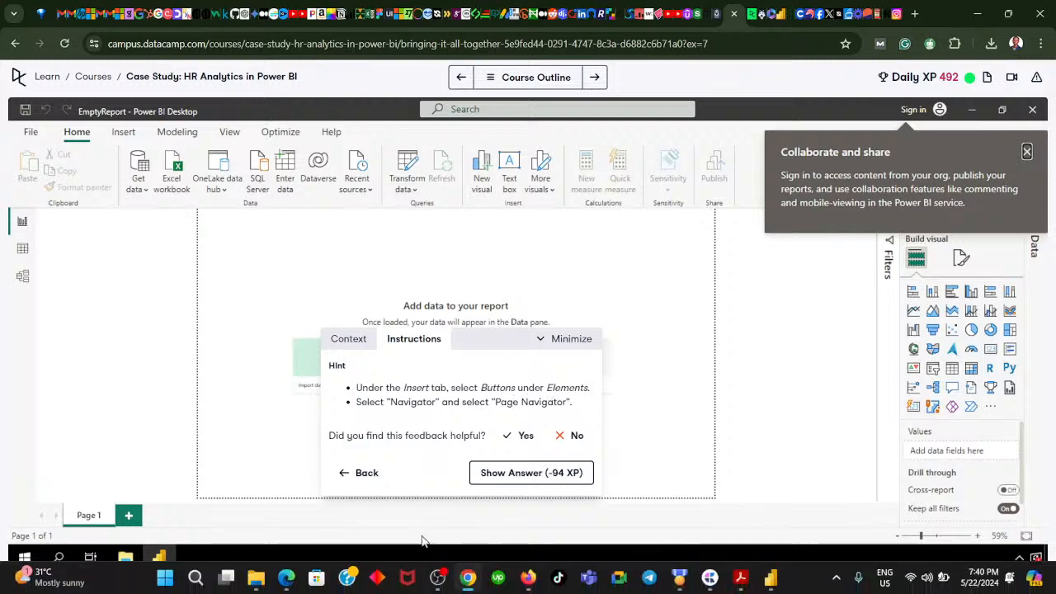
{"action": "left_click", "coordinate": [468, 581]}
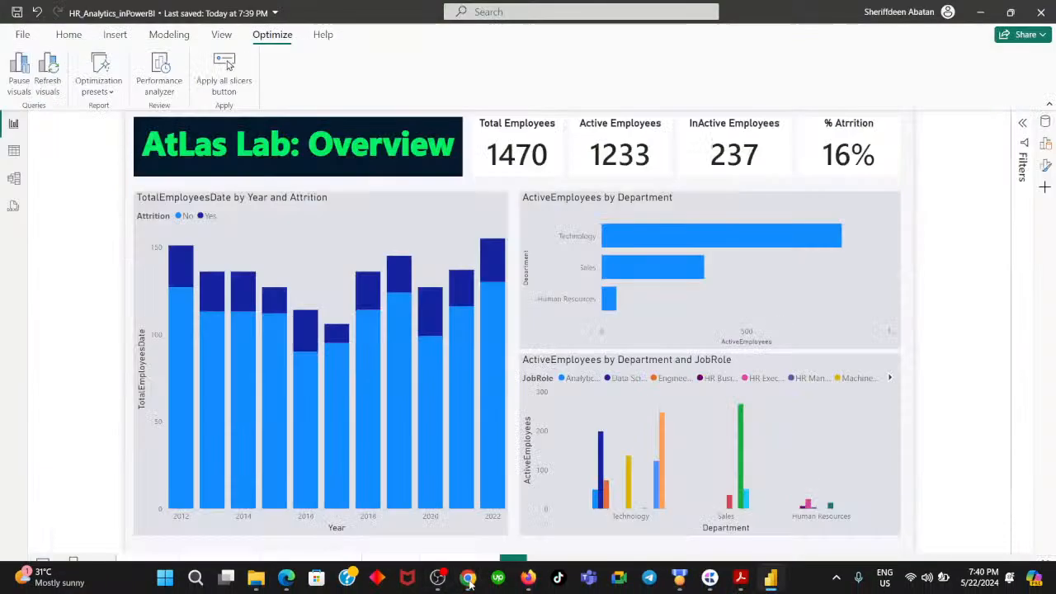
{"action": "left_click", "coordinate": [112, 37]}
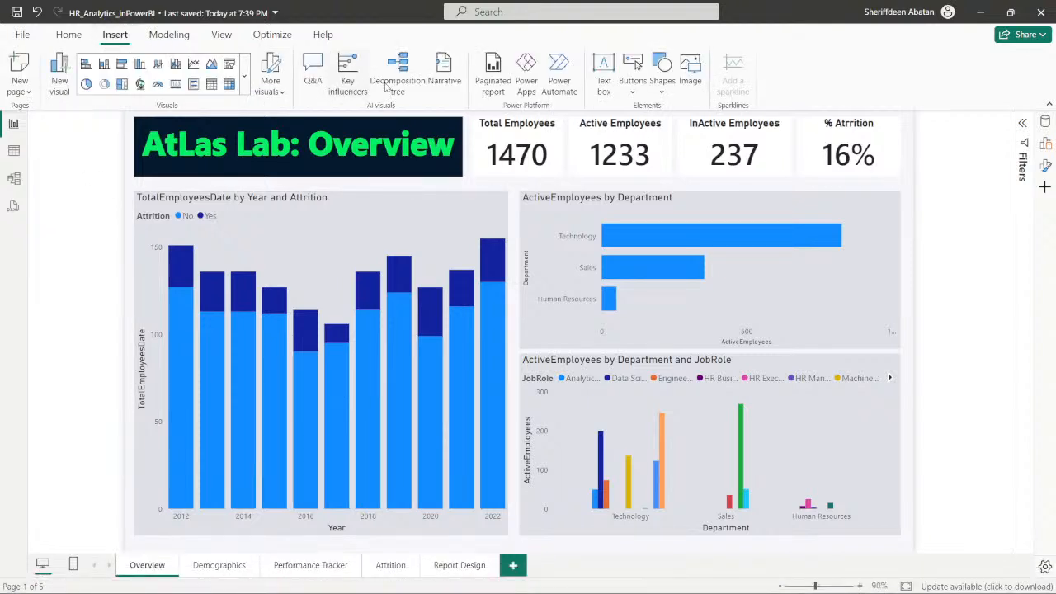
{"action": "left_click", "coordinate": [632, 85]}
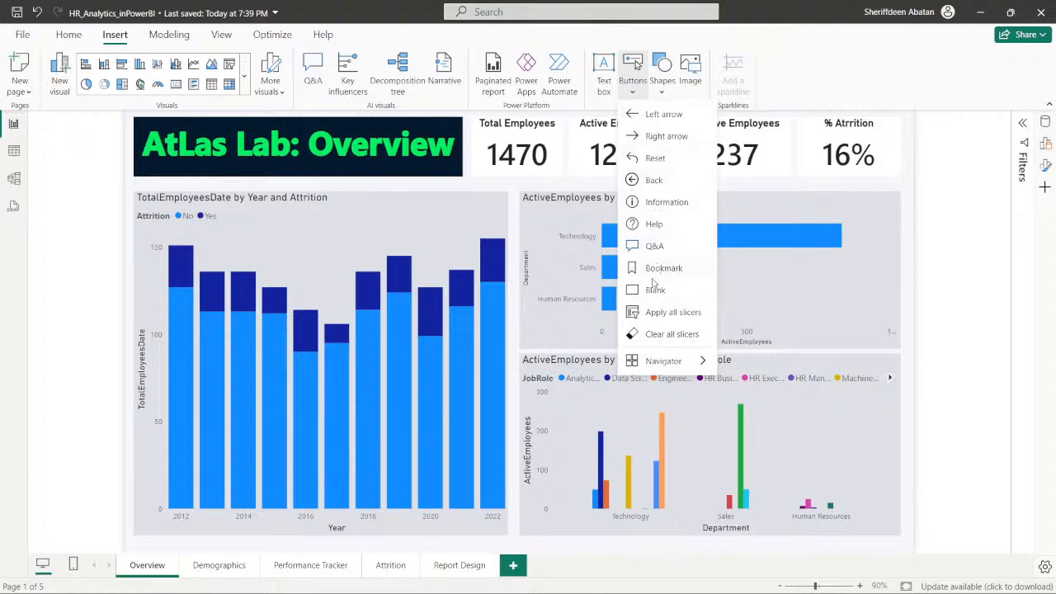
{"action": "mouse_move", "coordinate": [664, 367]}
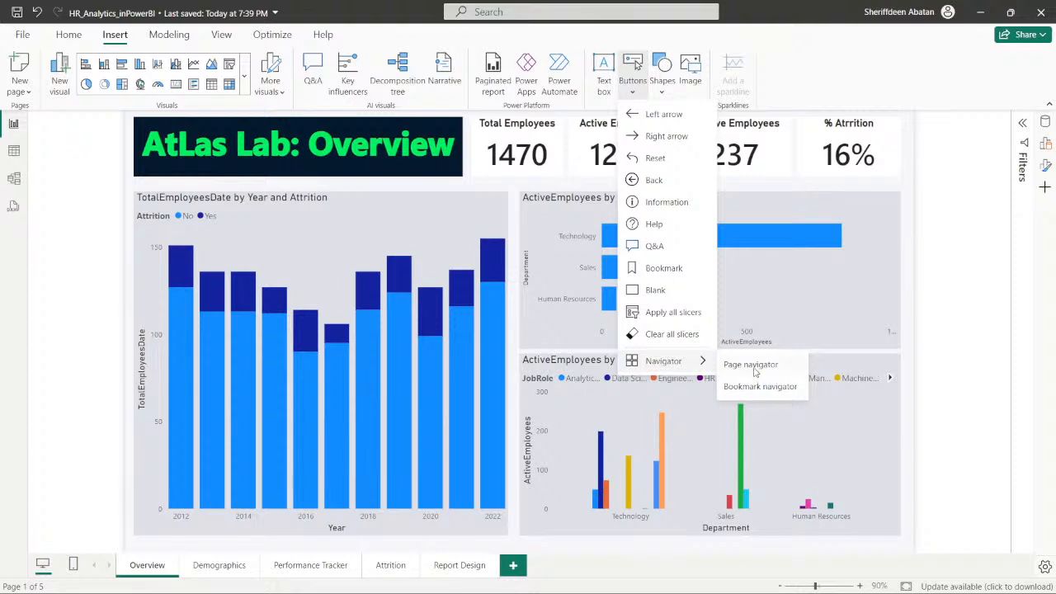
{"action": "left_click", "coordinate": [751, 365]}
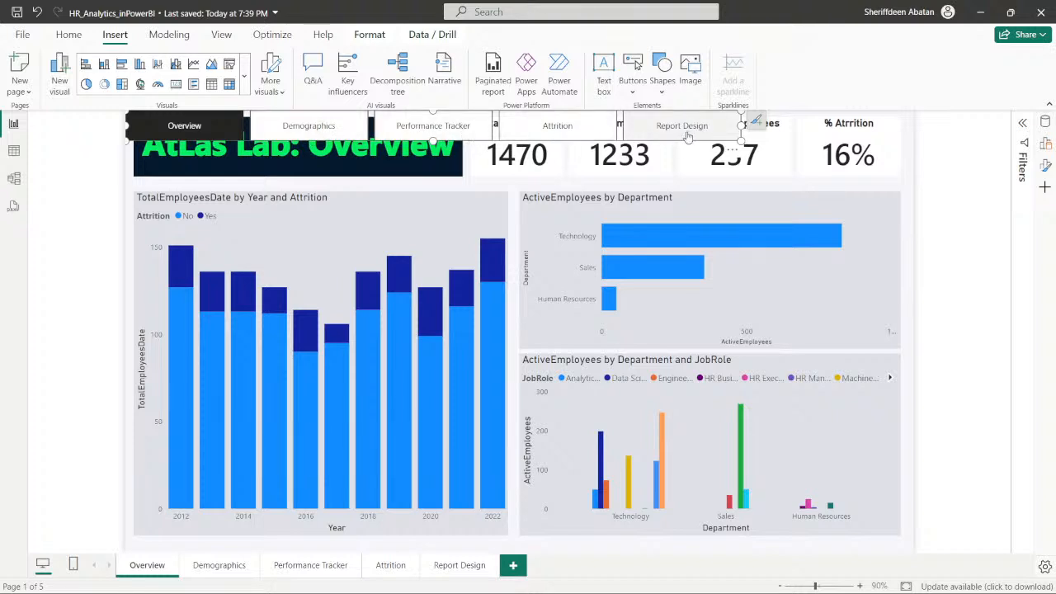
{"action": "left_click", "coordinate": [308, 131]}
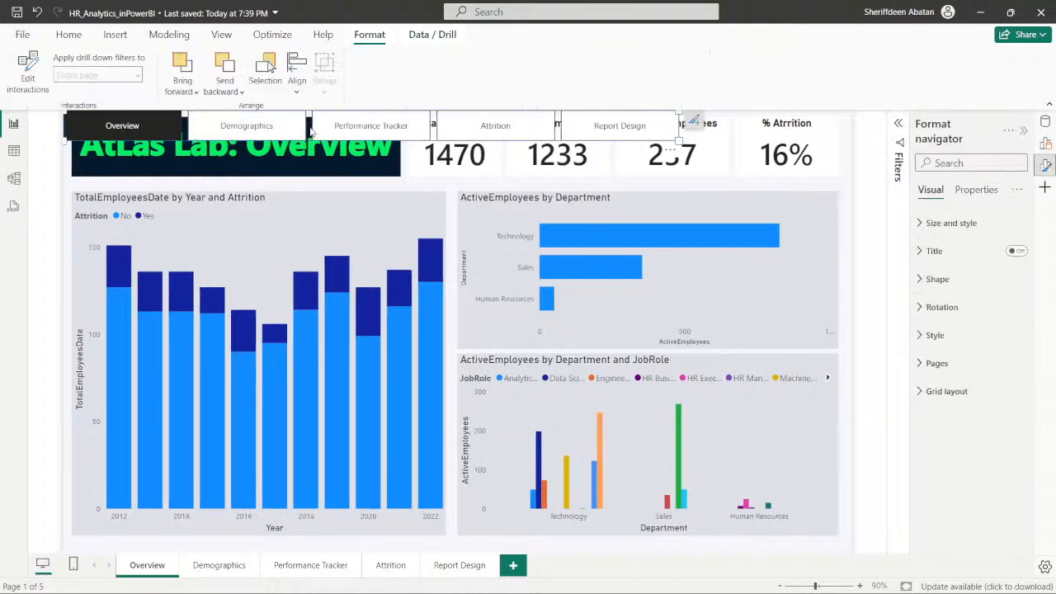
{"action": "left_click", "coordinate": [250, 130]}
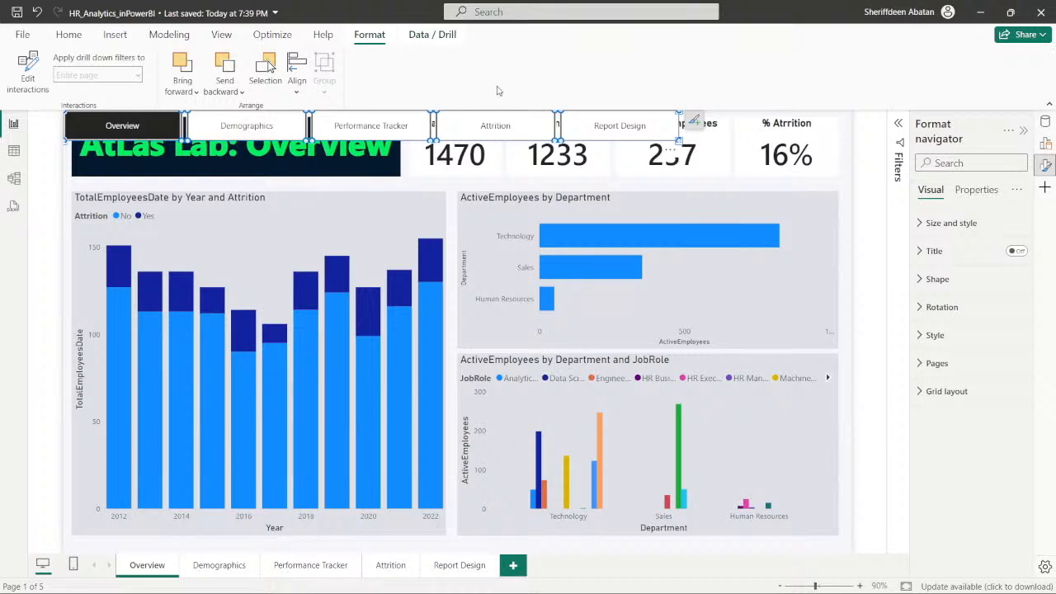
{"action": "key", "text": "Delete"}
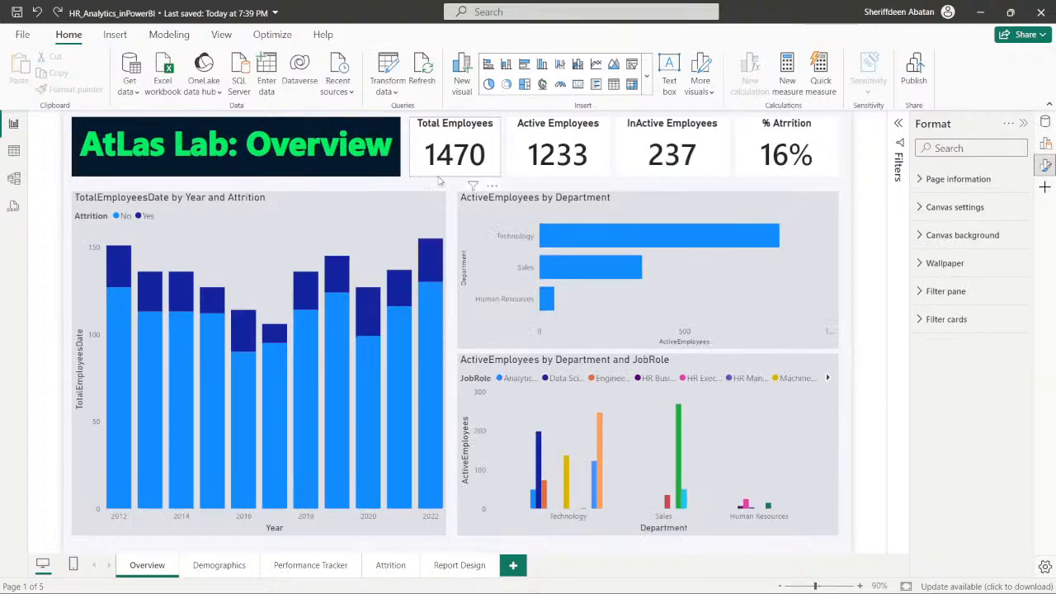
- Save the report and insert a page navigator on the Overview page
{"action": "key", "text": "ctrl+s"}
{"action": "left_click", "coordinate": [114, 34]}
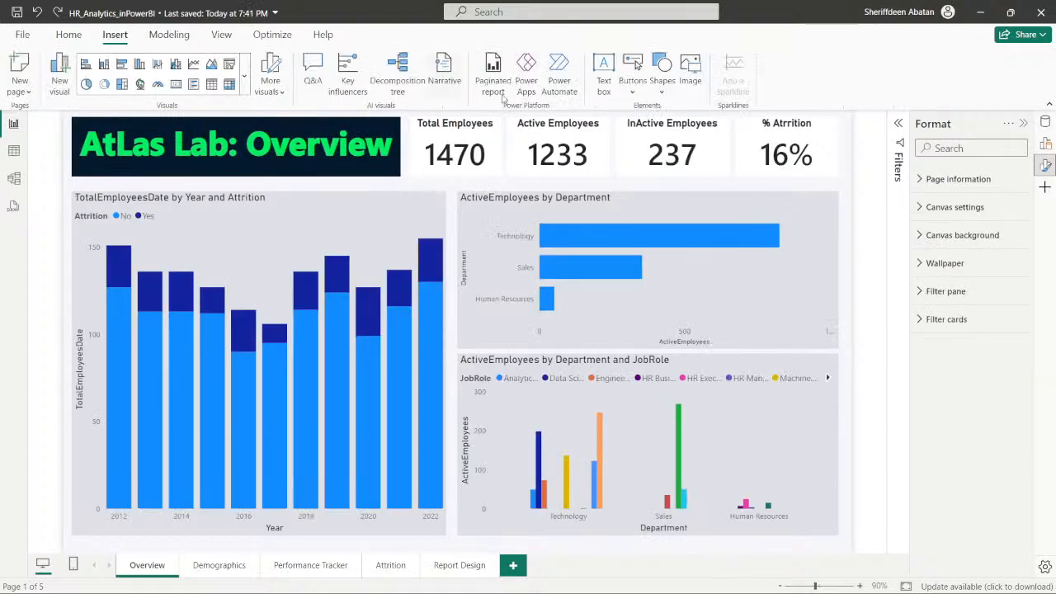
{"action": "left_click", "coordinate": [627, 87]}
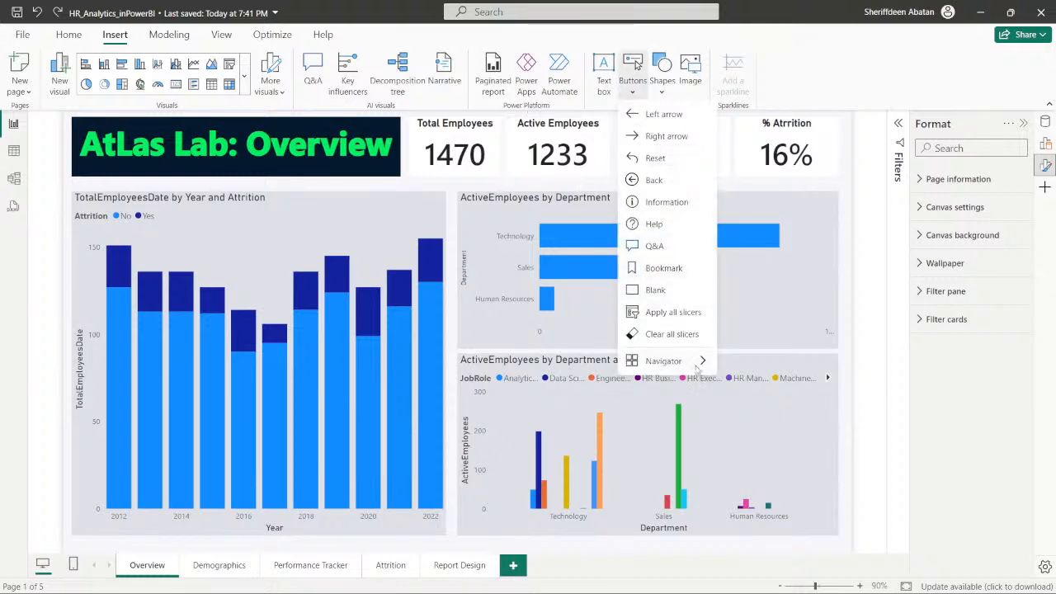
{"action": "mouse_move", "coordinate": [697, 363]}
{"action": "left_click", "coordinate": [755, 365]}
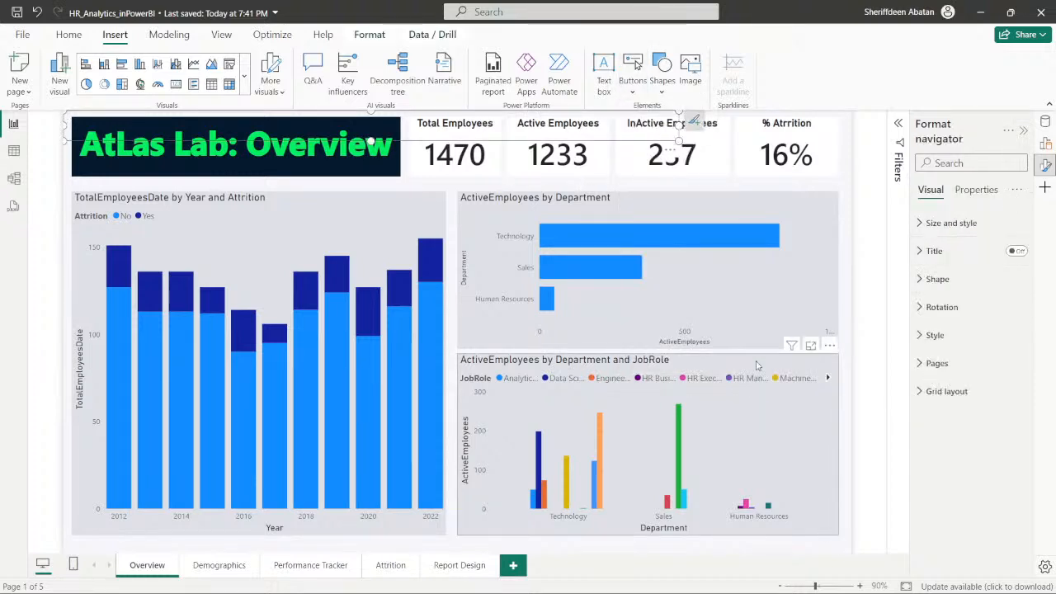
- In the DataCamp exercise, read instructions 2 and 3 on page navigator formatting, go back to instruction 2, and return to Power BI
{"action": "left_click", "coordinate": [467, 580]}
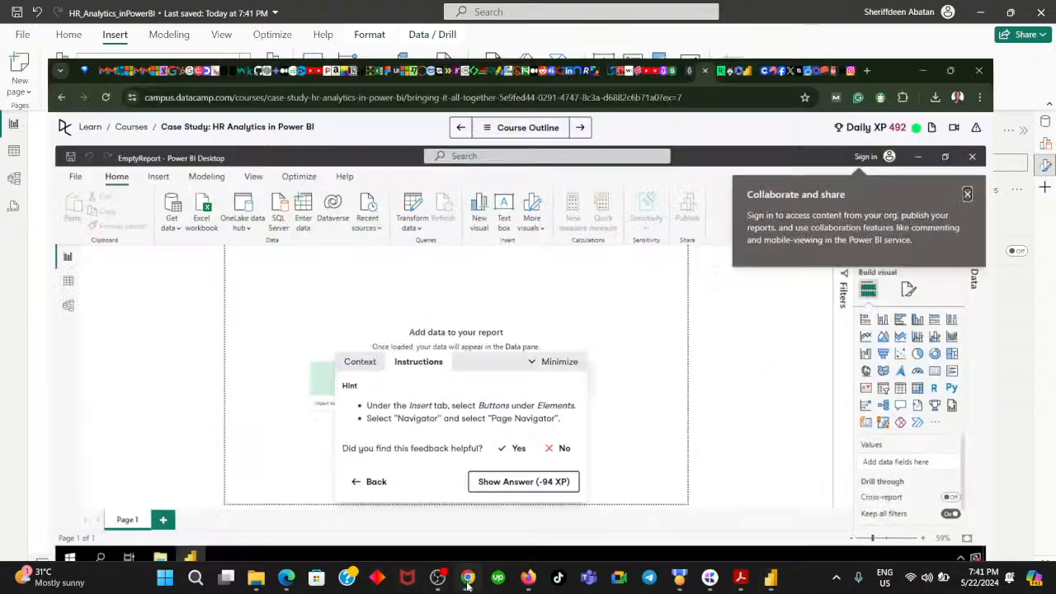
{"action": "left_click", "coordinate": [354, 472]}
{"action": "left_click", "coordinate": [563, 473]}
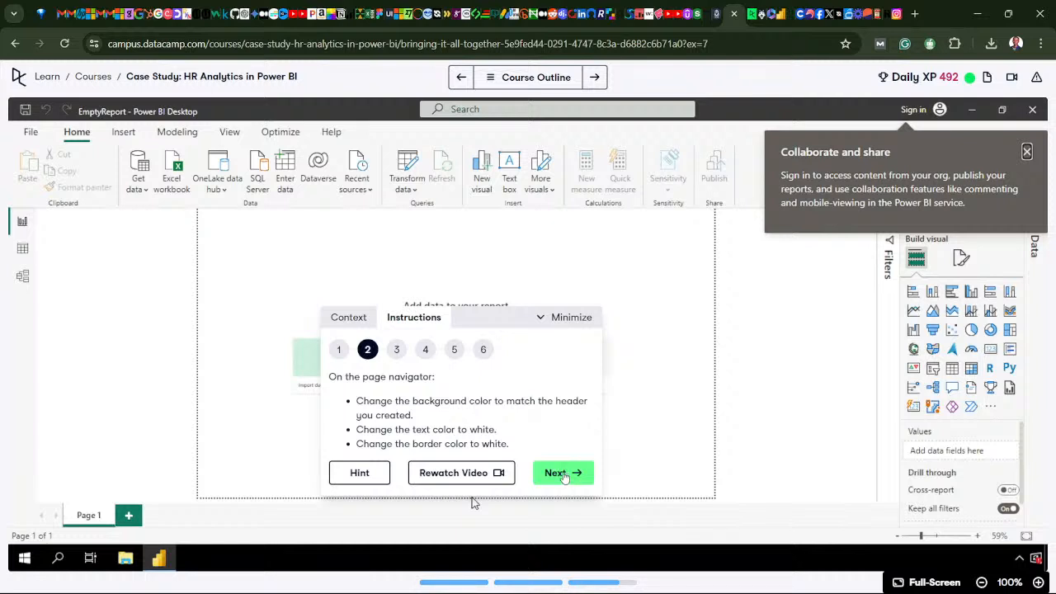
{"action": "left_click", "coordinate": [561, 474]}
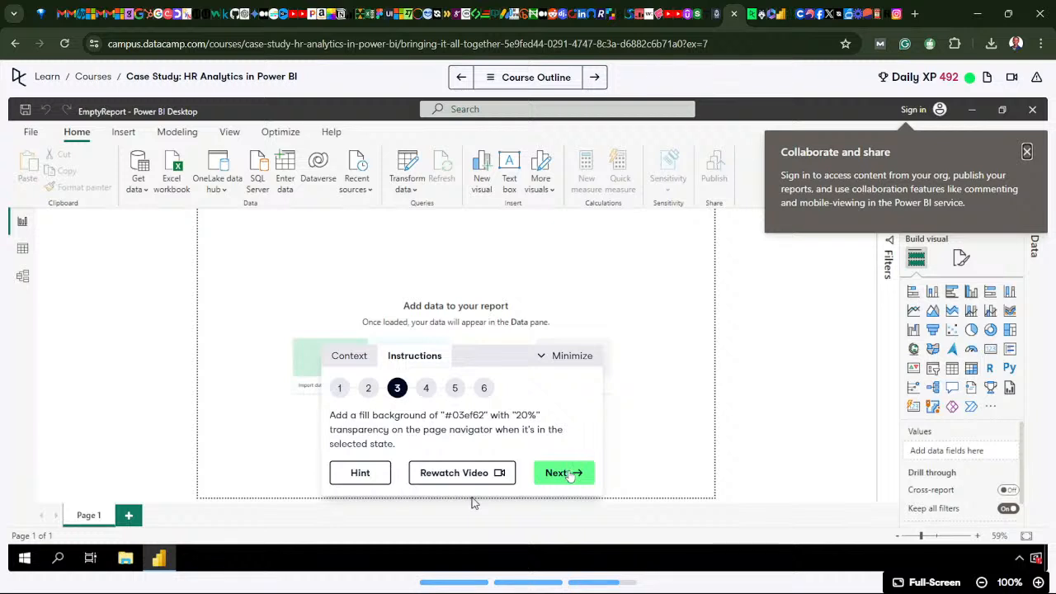
{"action": "left_click", "coordinate": [367, 388]}
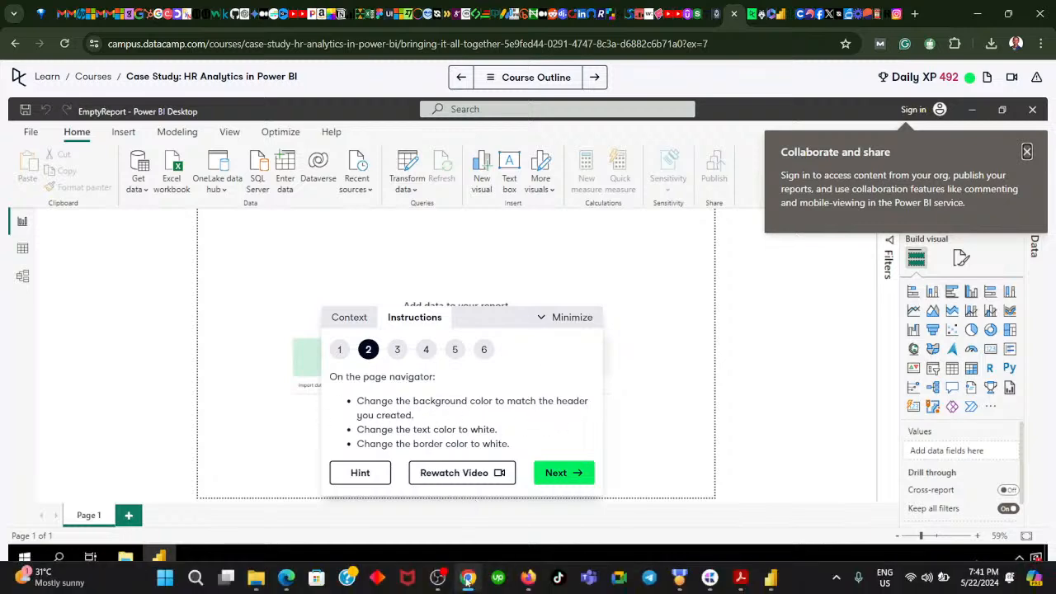
{"action": "left_click", "coordinate": [467, 579]}
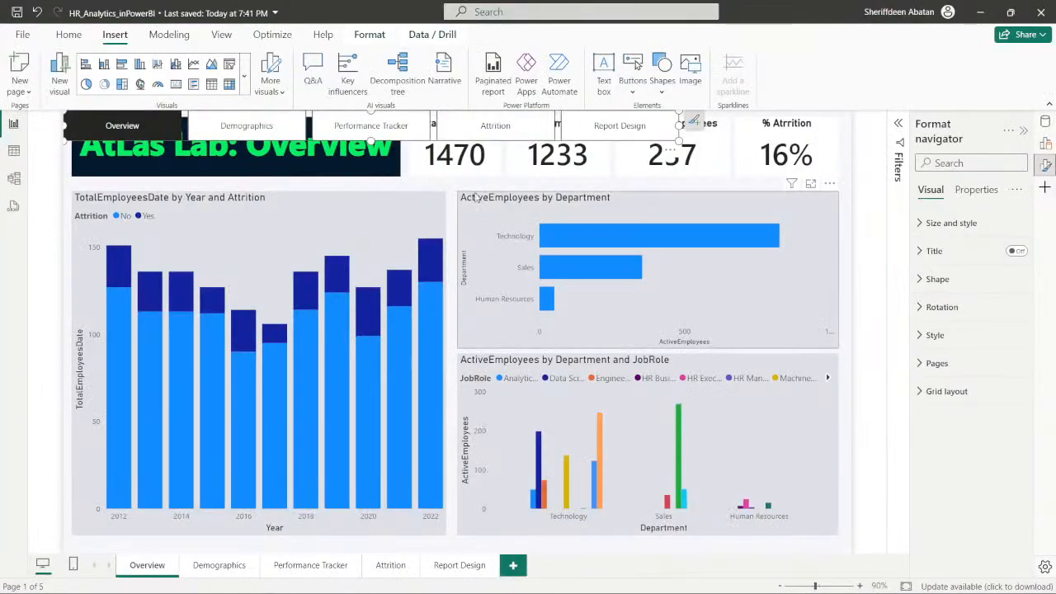
- Shorten the TotalEmployeesDate by Year and Attrition chart from its upper edge to leave room beneath the report header
{"action": "left_click", "coordinate": [150, 173]}
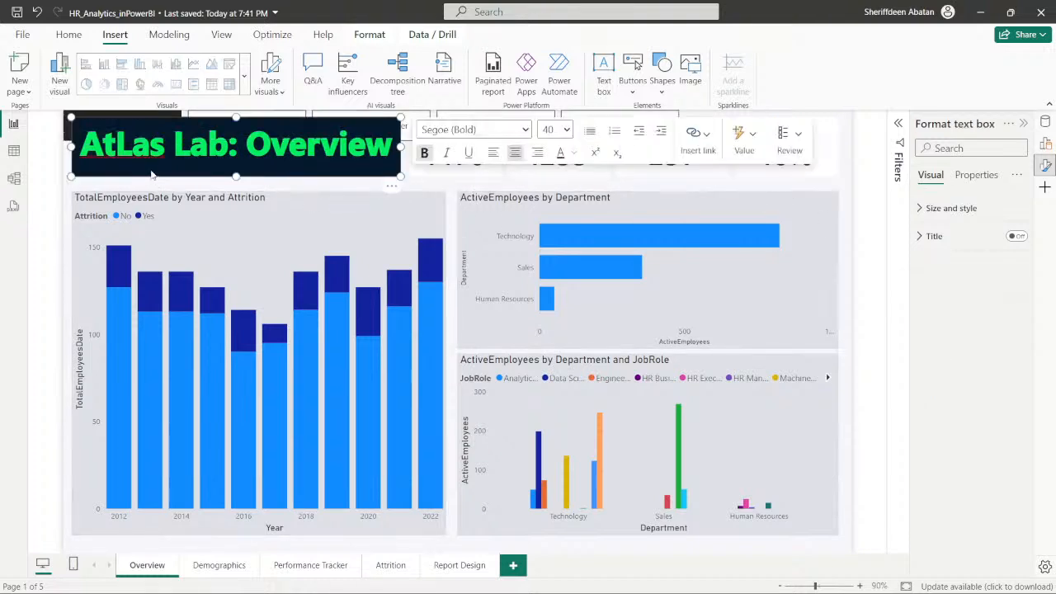
{"action": "left_click", "coordinate": [254, 198]}
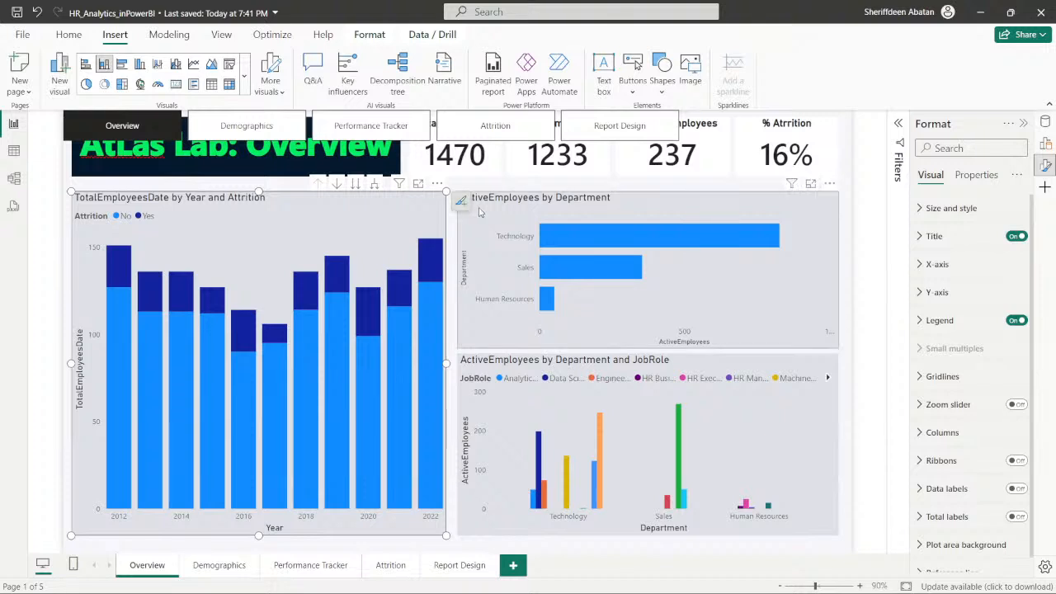
{"action": "left_click", "coordinate": [469, 228]}
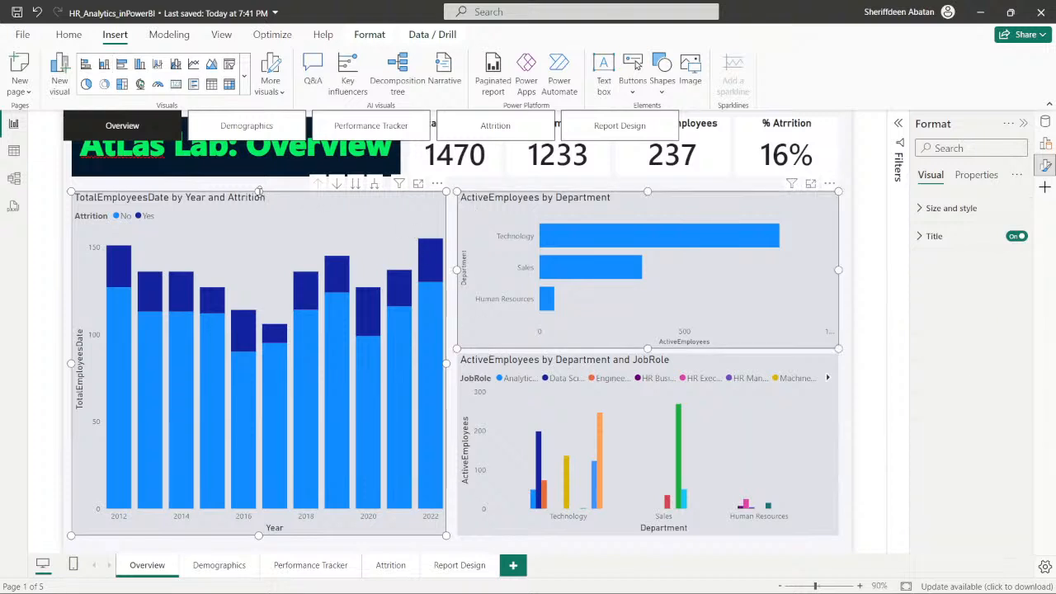
{"action": "left_click_drag", "start_coordinate": [259, 191], "coordinate": [259, 218]}
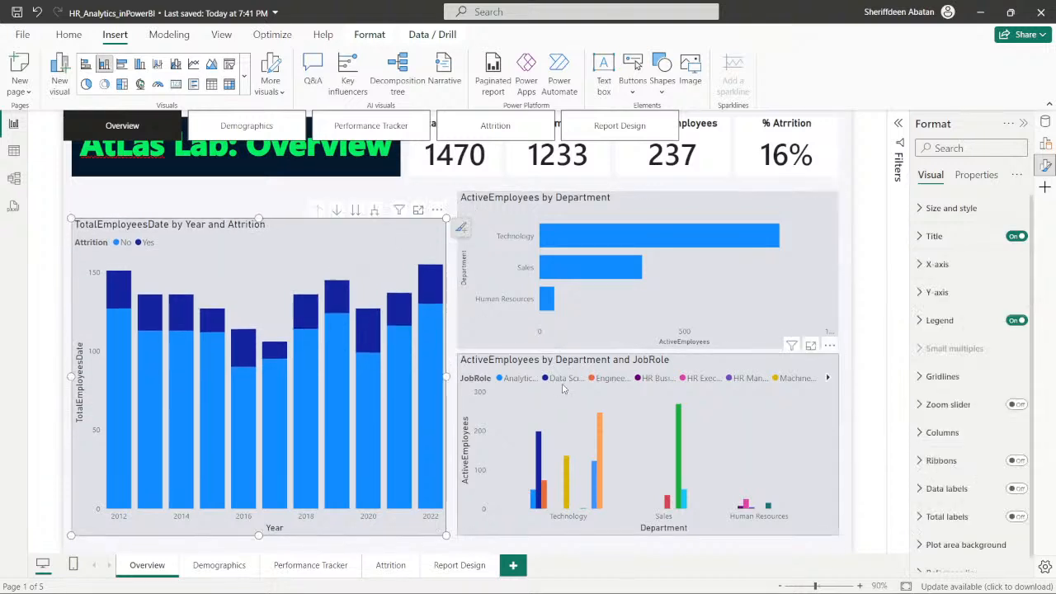
- Shorten the ActiveEmployees by Department and JobRole chart from its upper edge, and lower the ActiveEmployees by Department chart to align with the yearly chart
{"action": "left_click", "coordinate": [641, 358]}
{"action": "left_click_drag", "start_coordinate": [648, 354], "coordinate": [648, 371]}
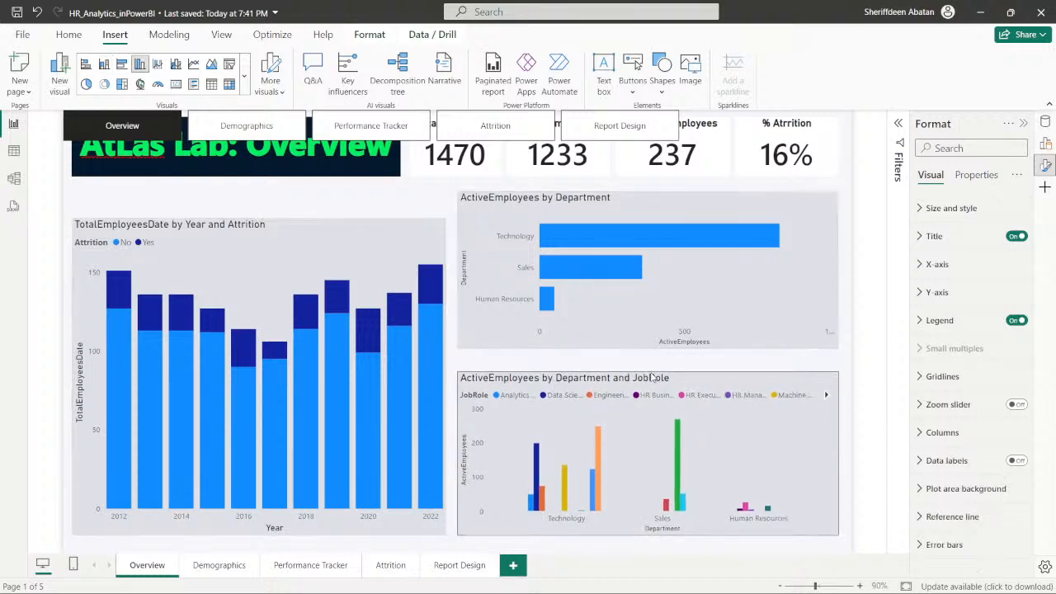
{"action": "left_click", "coordinate": [639, 197]}
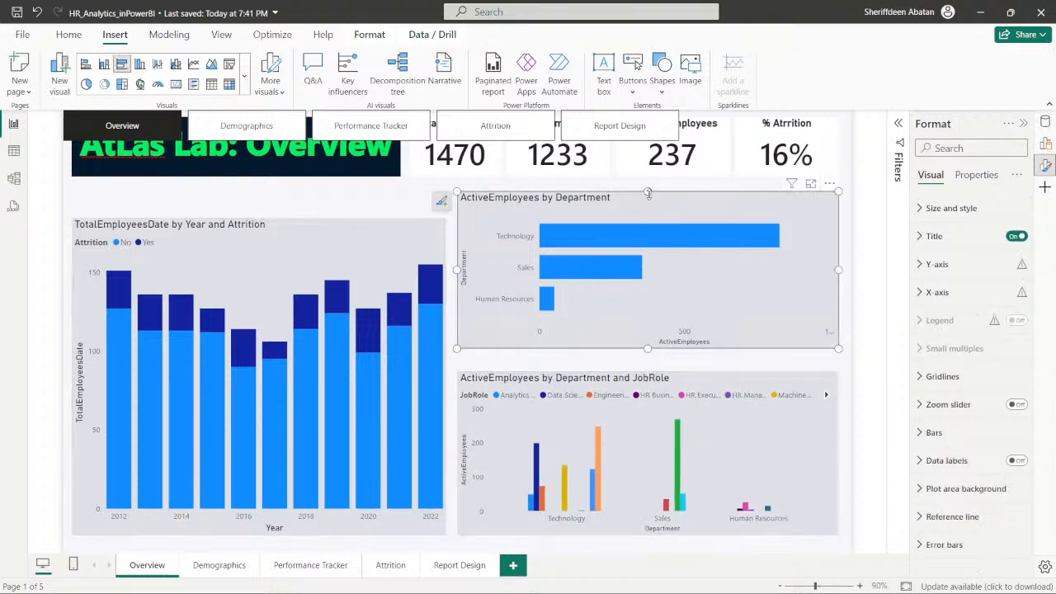
{"action": "left_click_drag", "start_coordinate": [647, 193], "coordinate": [648, 217]}
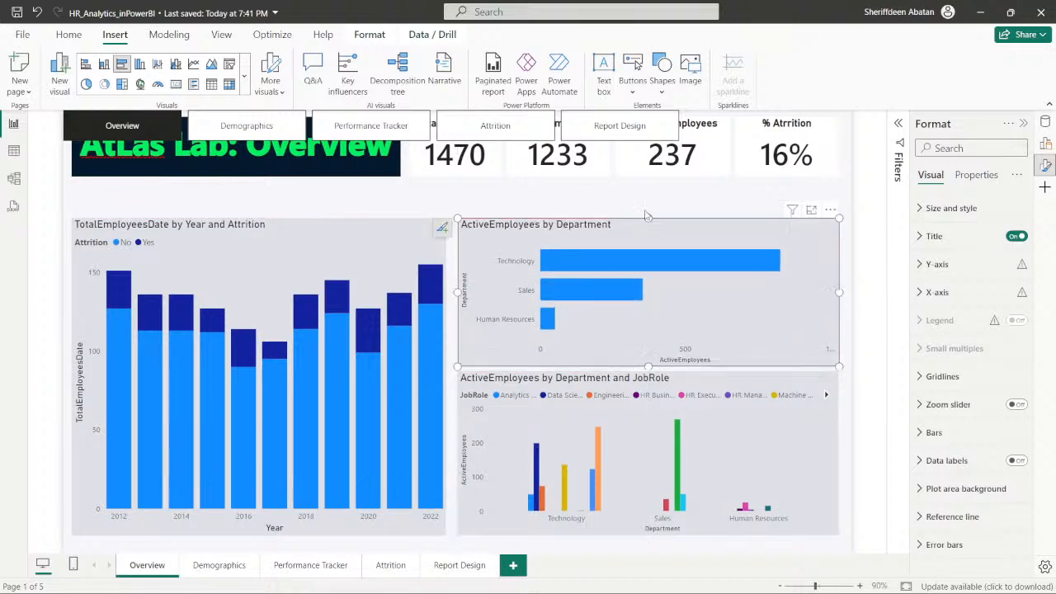
- Move the AtLas Lab: Overview header and the four KPI cards down together, placing them between the page navigator and the charts
{"action": "left_click", "coordinate": [367, 152]}
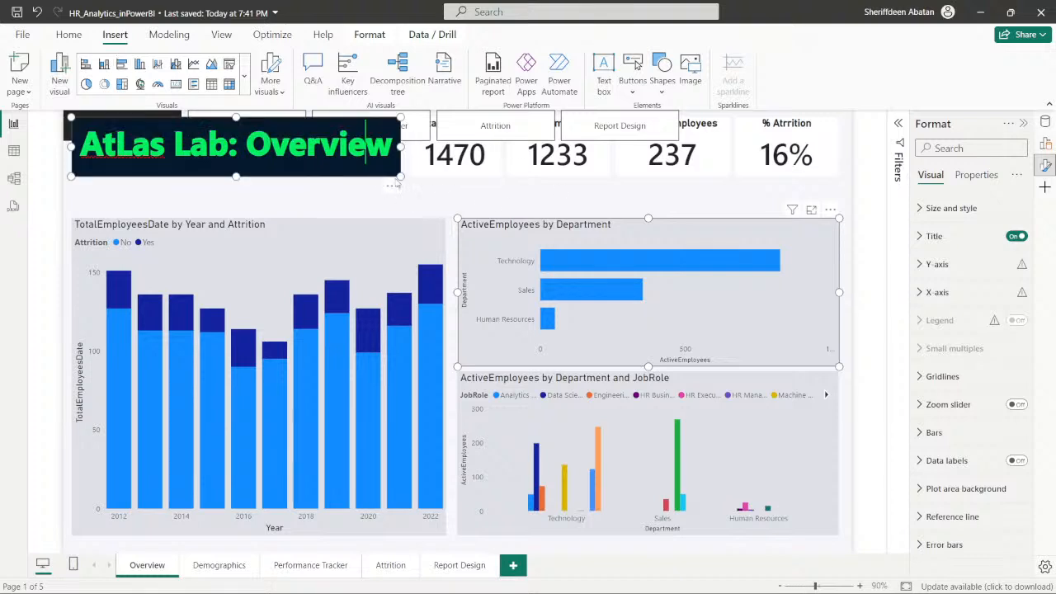
{"action": "left_click", "coordinate": [555, 186]}
{"action": "left_click", "coordinate": [349, 171]}
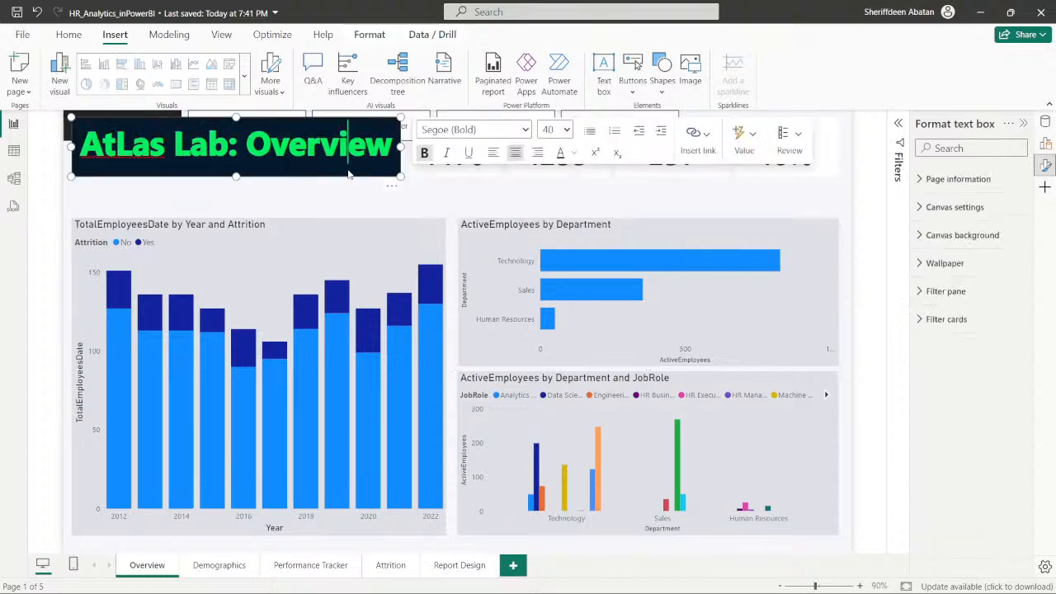
{"action": "left_click", "coordinate": [453, 172], "text": "ctrl"}
{"action": "left_click", "coordinate": [550, 174], "text": "ctrl"}
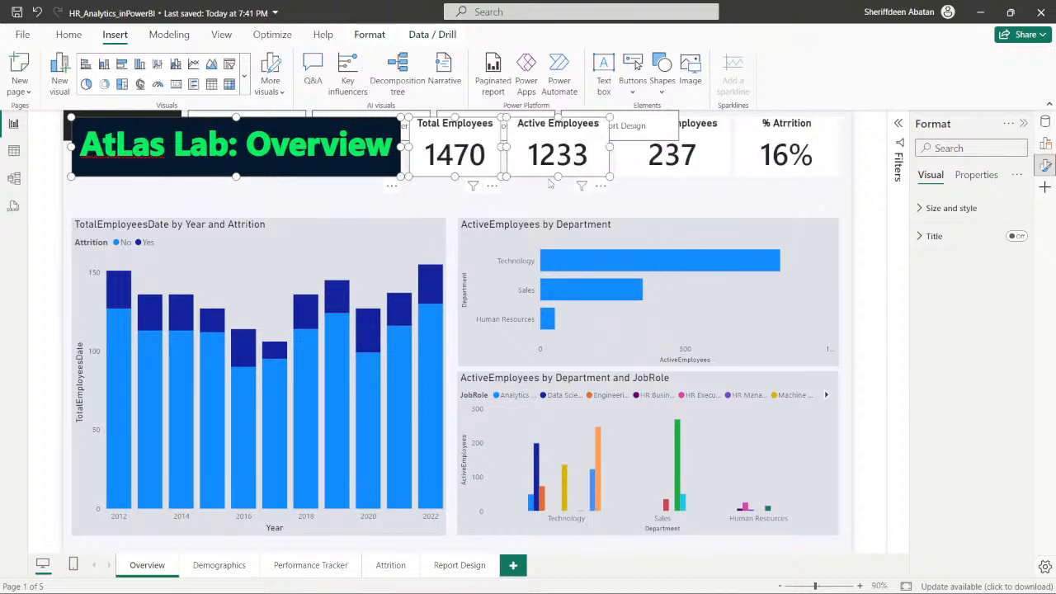
{"action": "left_click", "coordinate": [637, 173], "text": "ctrl"}
{"action": "left_click", "coordinate": [754, 171], "text": "ctrl"}
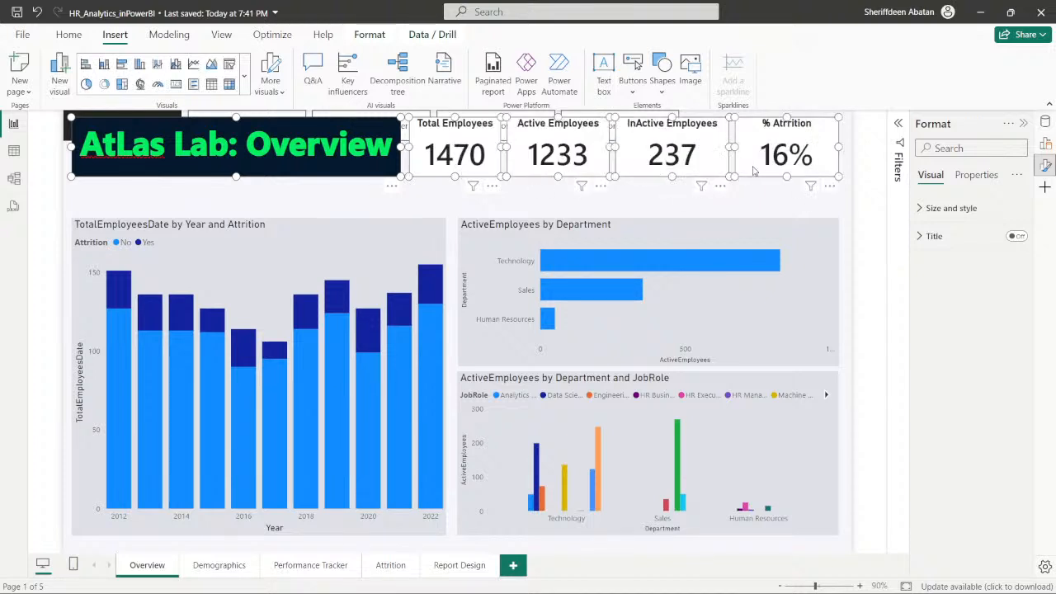
{"action": "key", "text": "Down"}
{"action": "key", "text": "Down"}
{"action": "key", "text": "Down"}
{"action": "key", "text": "Down"}
{"action": "key", "text": "Down"}
{"action": "key", "text": "Down"}
{"action": "key", "text": "Down"}
{"action": "key", "text": "Down"}
{"action": "key", "text": "Down"}
{"action": "key", "text": "Down"}
{"action": "key", "text": "Down"}
{"action": "key", "text": "Down"}
{"action": "key", "text": "Down"}
{"action": "key", "text": "Down"}
{"action": "key", "text": "Down"}
{"action": "key", "text": "Down"}
{"action": "key", "text": "Down"}
{"action": "key", "text": "Down"}
{"action": "key", "text": "Down"}
{"action": "key", "text": "Down"}
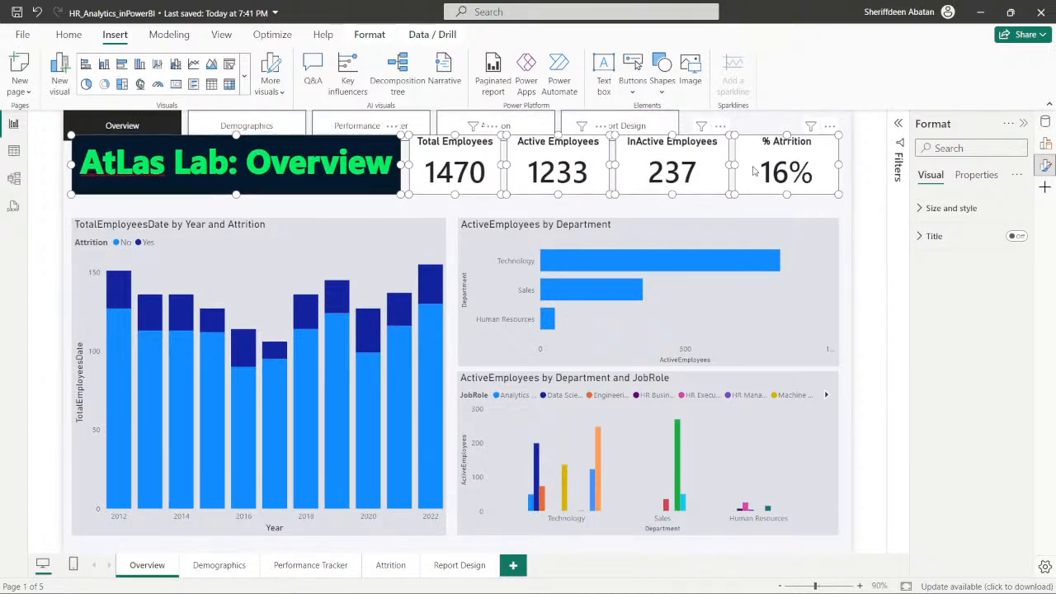
{"action": "key", "text": "Down"}
{"action": "key", "text": "Down"}
{"action": "key", "text": "Down"}
{"action": "key", "text": "Down"}
{"action": "key", "text": "Down"}
{"action": "key", "text": "Down"}
{"action": "key", "text": "Down"}
{"action": "key", "text": "Down"}
{"action": "key", "text": "Down"}
{"action": "key", "text": "Down"}
{"action": "key", "text": "Down"}
{"action": "key", "text": "Down"}
{"action": "key", "text": "Down"}
{"action": "key", "text": "Down"}
{"action": "key", "text": "Down"}
{"action": "key", "text": "Down"}
{"action": "key", "text": "Down"}
{"action": "key", "text": "Down"}
{"action": "key", "text": "Down"}
{"action": "key", "text": "Down"}
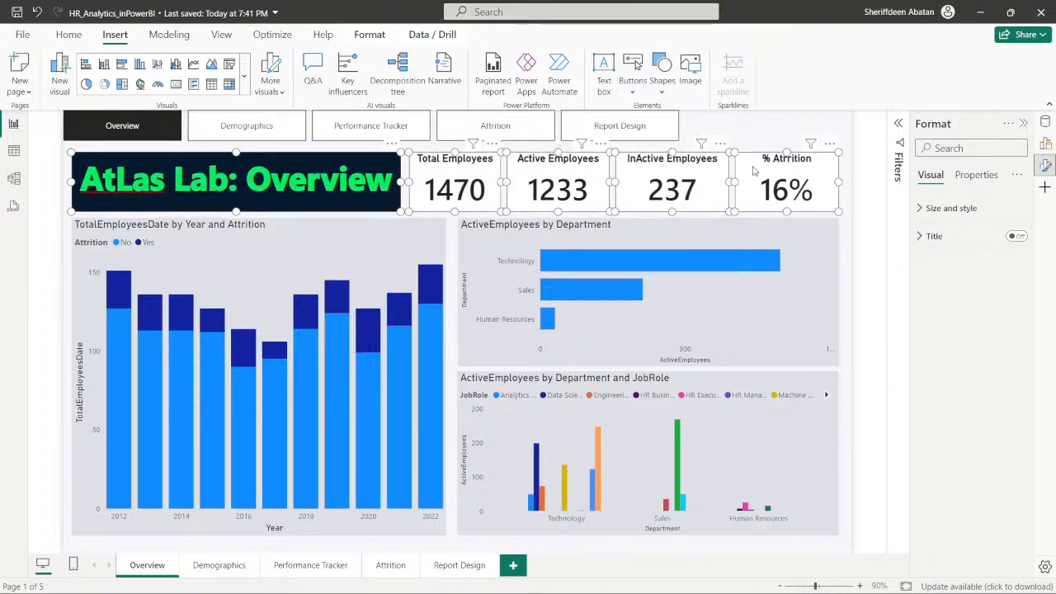
{"action": "left_click", "coordinate": [743, 131]}
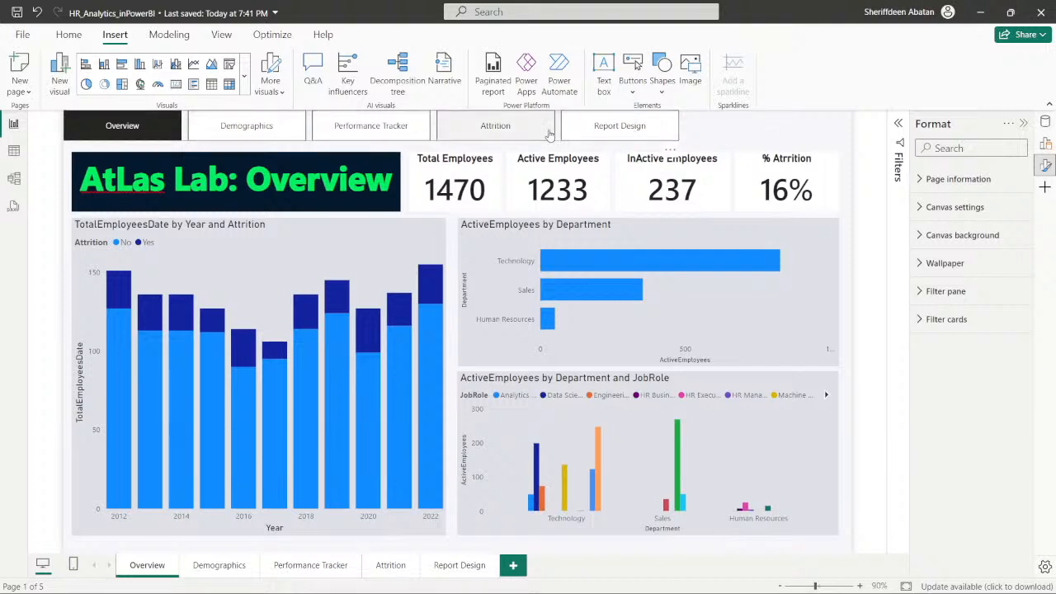
- Delete the Report Design page from the report and confirm the deletion
{"action": "right_click", "coordinate": [452, 576]}
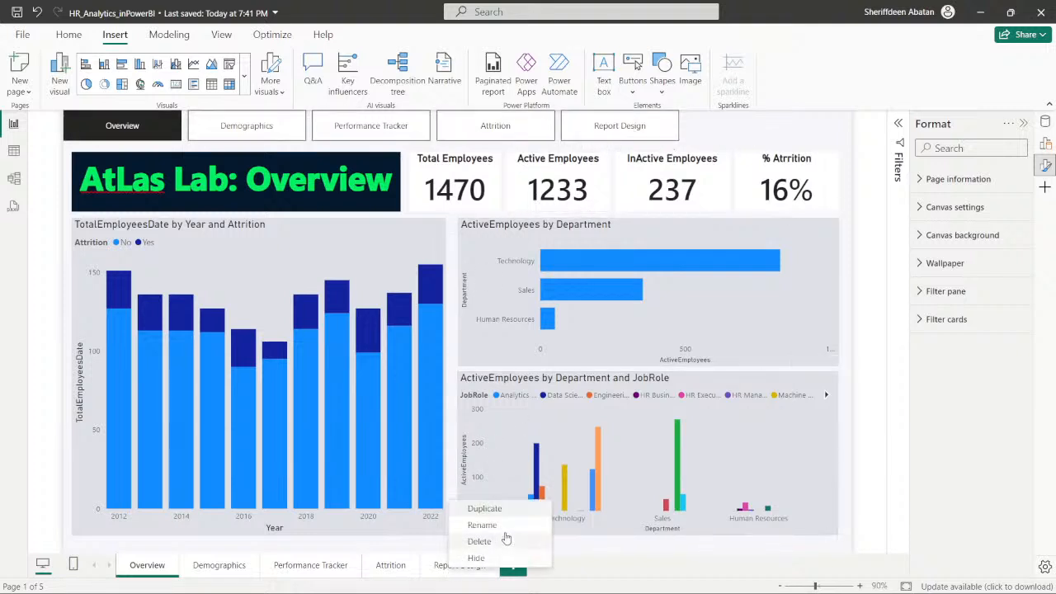
{"action": "left_click", "coordinate": [503, 538]}
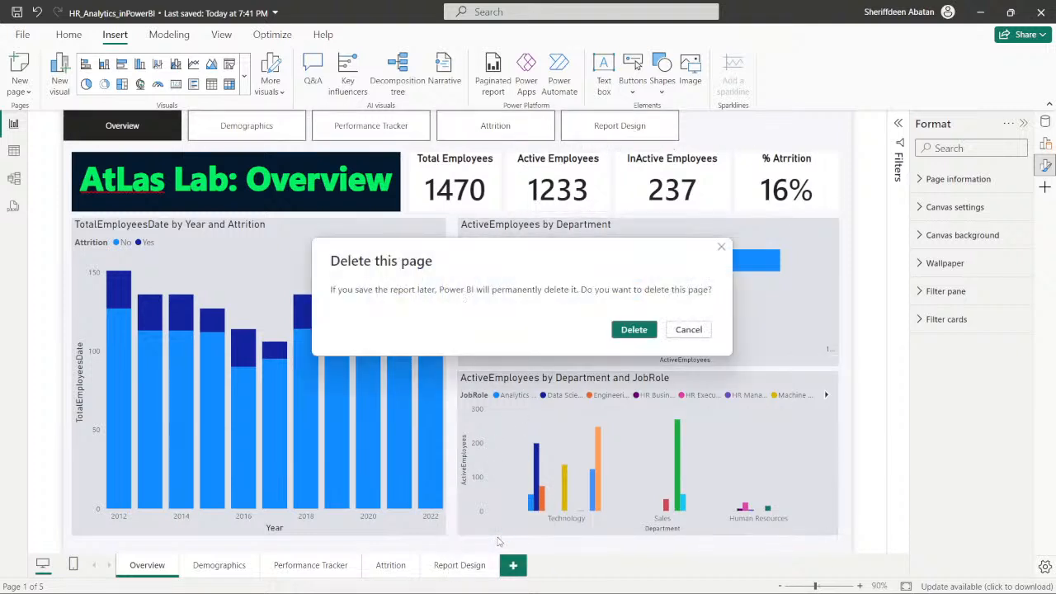
{"action": "left_click", "coordinate": [634, 330]}
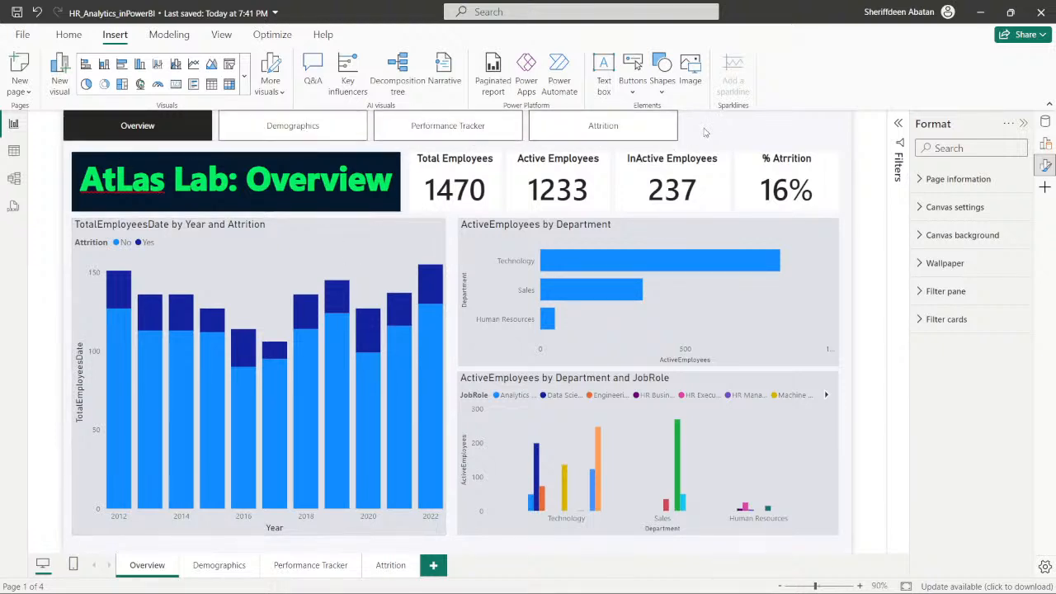
- Move the page navigator so it sits centred above the AtLas Lab: Overview header and the KPI cards
{"action": "left_click", "coordinate": [348, 135]}
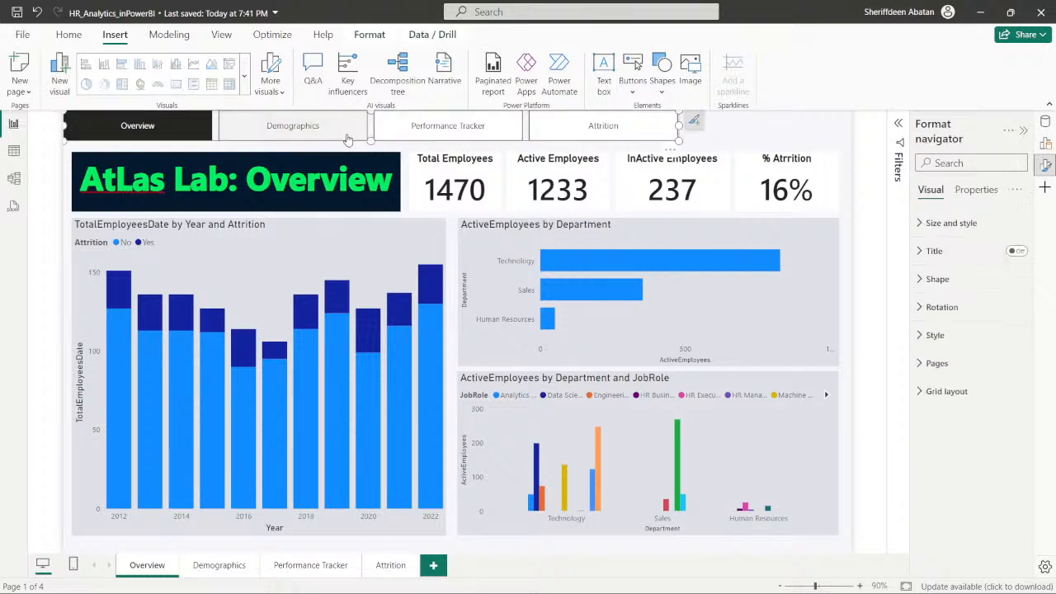
{"action": "left_click_drag", "start_coordinate": [660, 138], "coordinate": [742, 144]}
{"action": "left_click", "coordinate": [806, 138]}
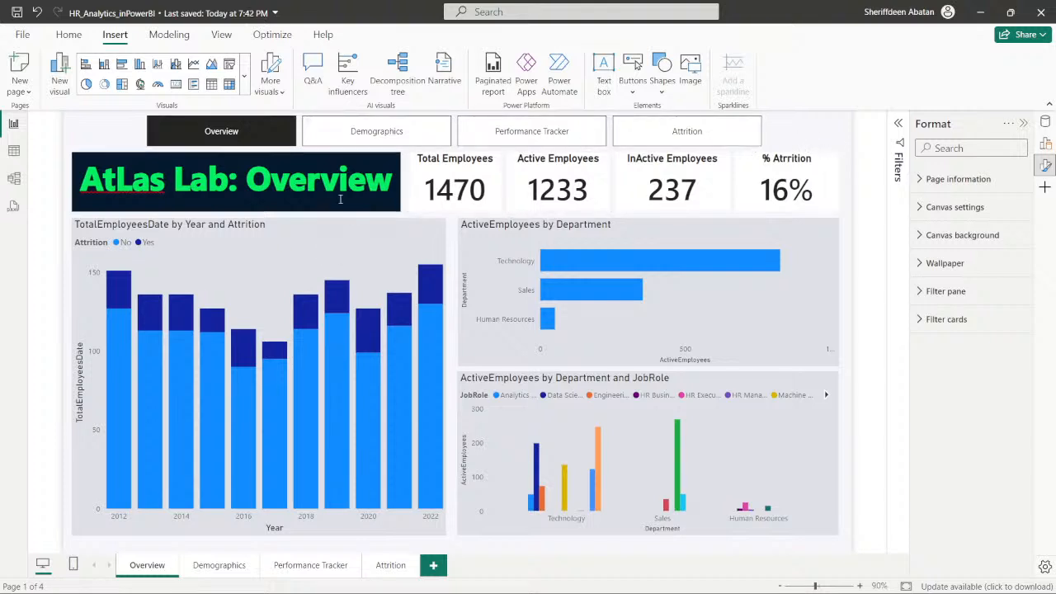
- Switch to the DataCamp exercise, reread instruction 2 on the page navigator's colors, and return to Power BI
{"action": "mouse_move", "coordinate": [370, 584]}
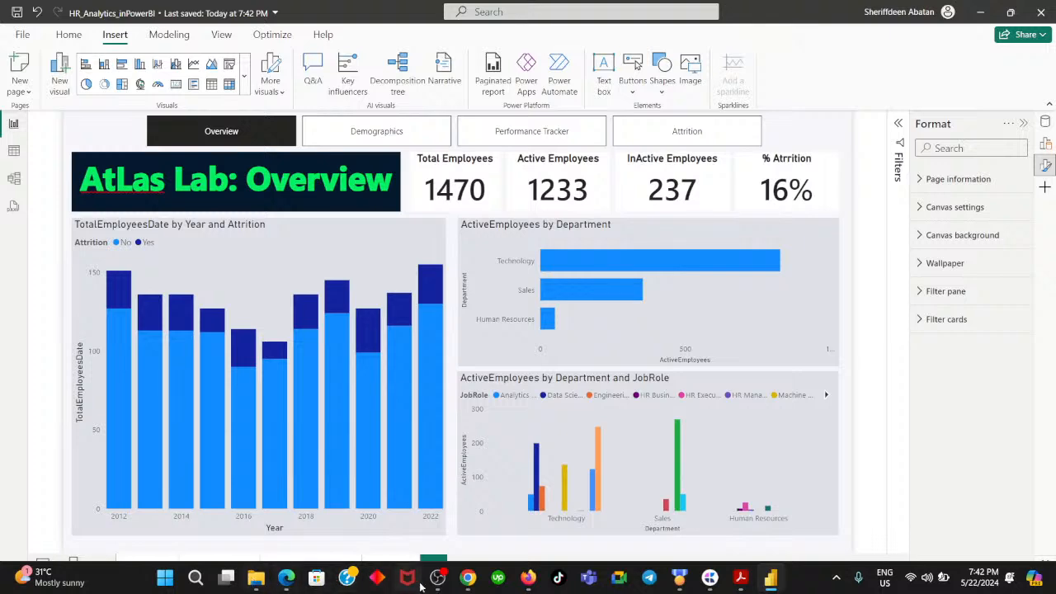
{"action": "left_click", "coordinate": [467, 580]}
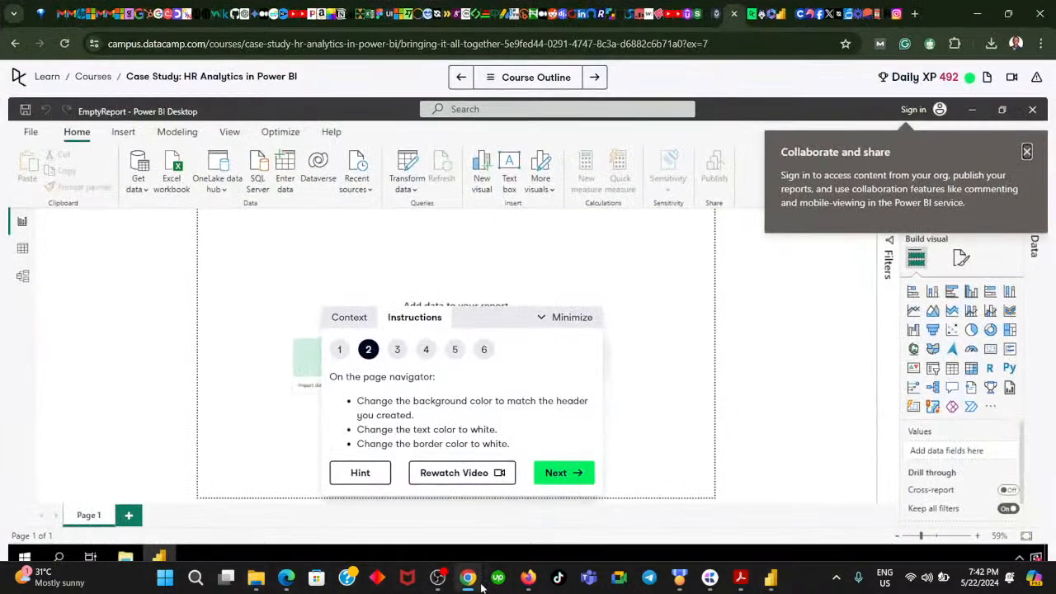
{"action": "mouse_move", "coordinate": [481, 587]}
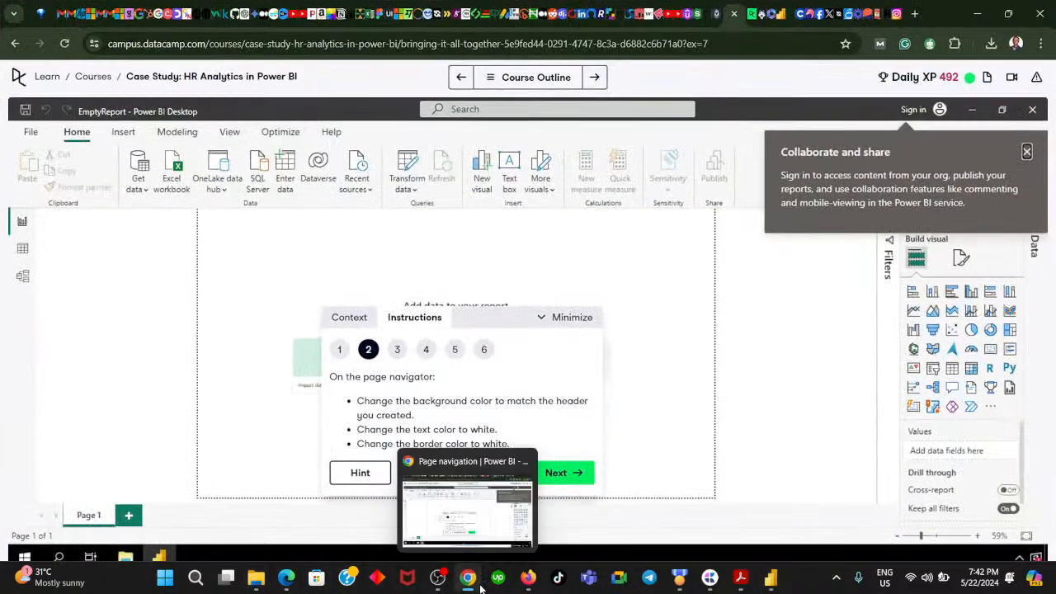
{"action": "left_click", "coordinate": [481, 587]}
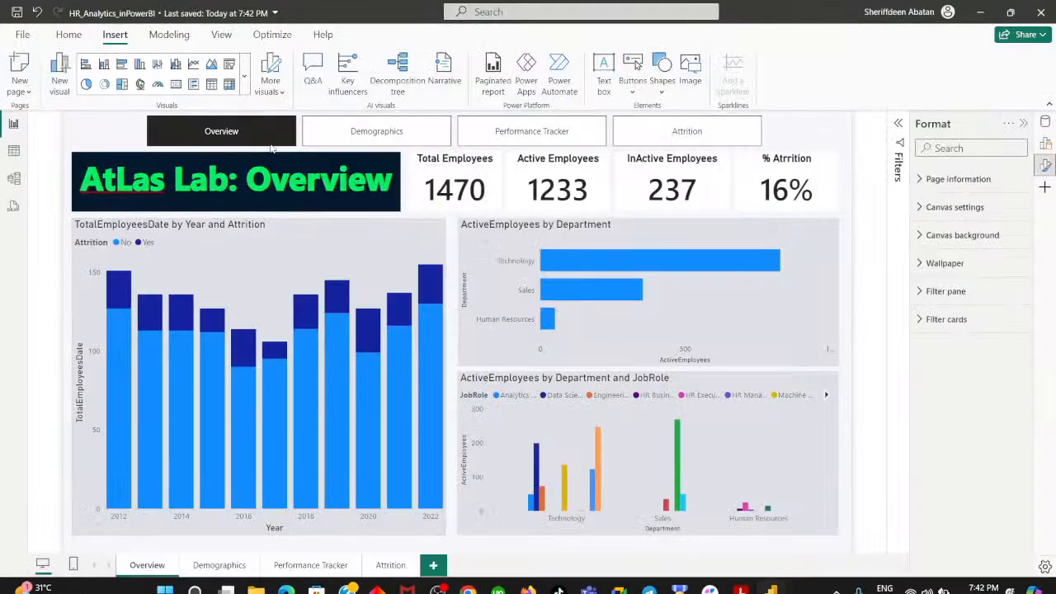
- Turn on the page navigator's background in its size and style formatting
{"action": "right_click", "coordinate": [270, 145]}
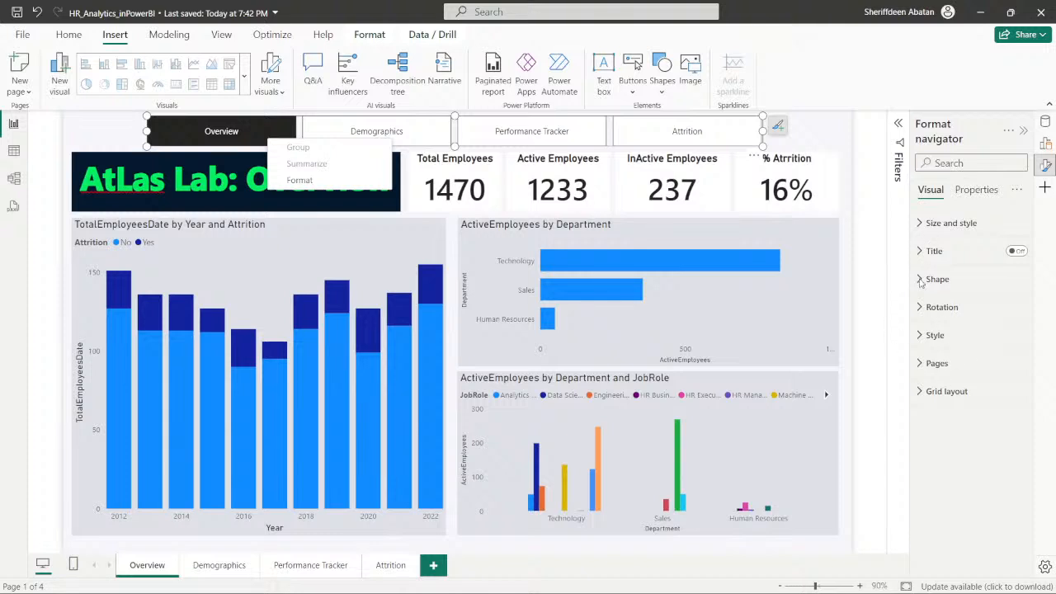
{"action": "left_click", "coordinate": [919, 230]}
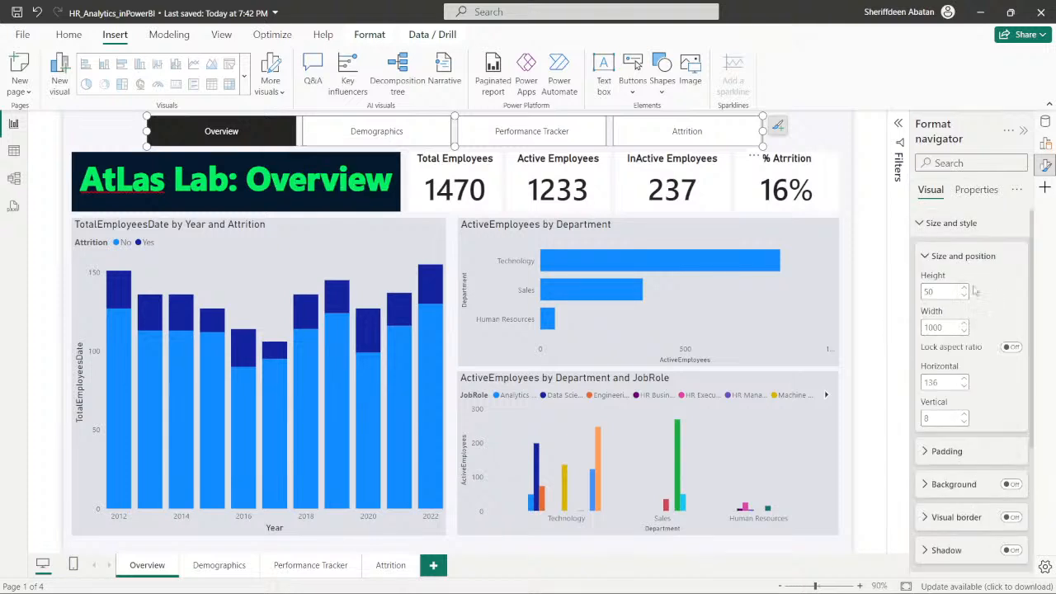
{"action": "scroll", "coordinate": [980, 303], "scroll_direction": "down", "scroll_amount": 3}
{"action": "scroll", "coordinate": [972, 325], "scroll_direction": "up", "scroll_amount": 3}
{"action": "left_click", "coordinate": [924, 256]}
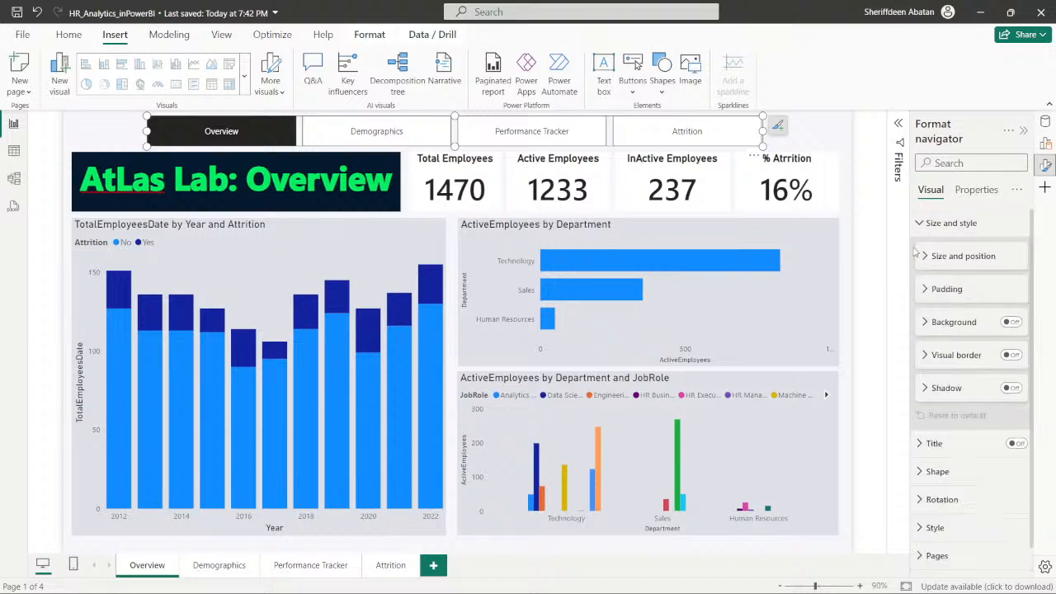
{"action": "left_click", "coordinate": [924, 329]}
{"action": "left_click", "coordinate": [1011, 323]}
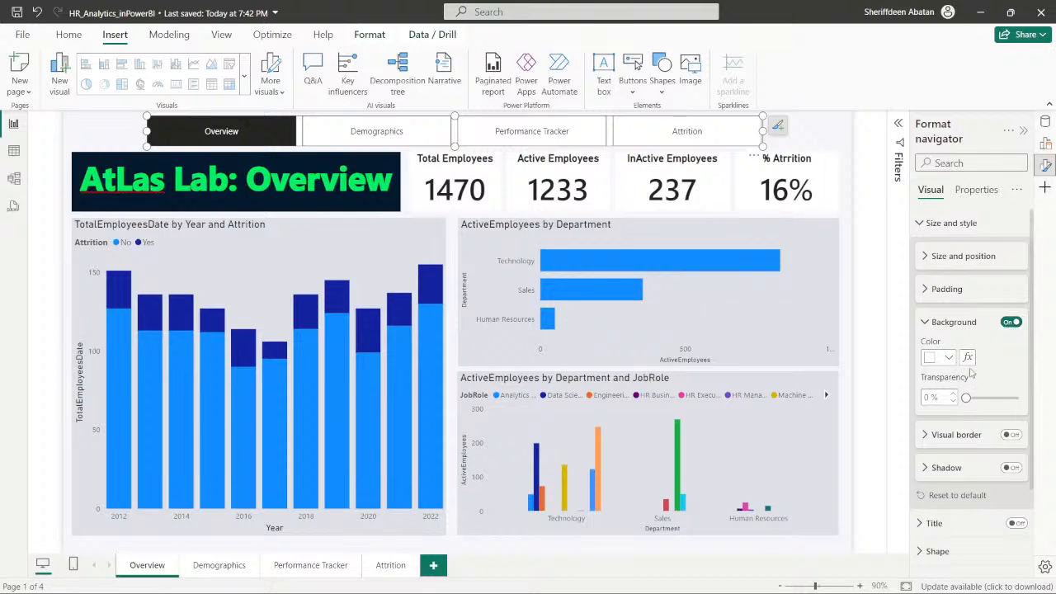
- Compare the page navigator with the background, text and border color requirements in DataCamp instruction 2, ending back in Power BI
{"action": "mouse_move", "coordinate": [621, 588]}
{"action": "left_click", "coordinate": [467, 580]}
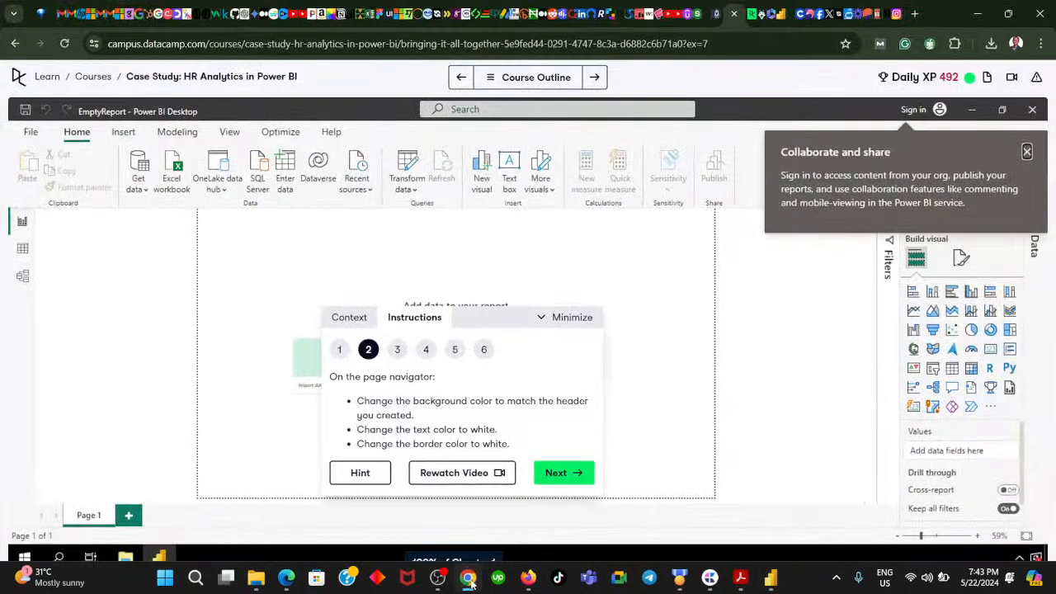
{"action": "left_click", "coordinate": [468, 580]}
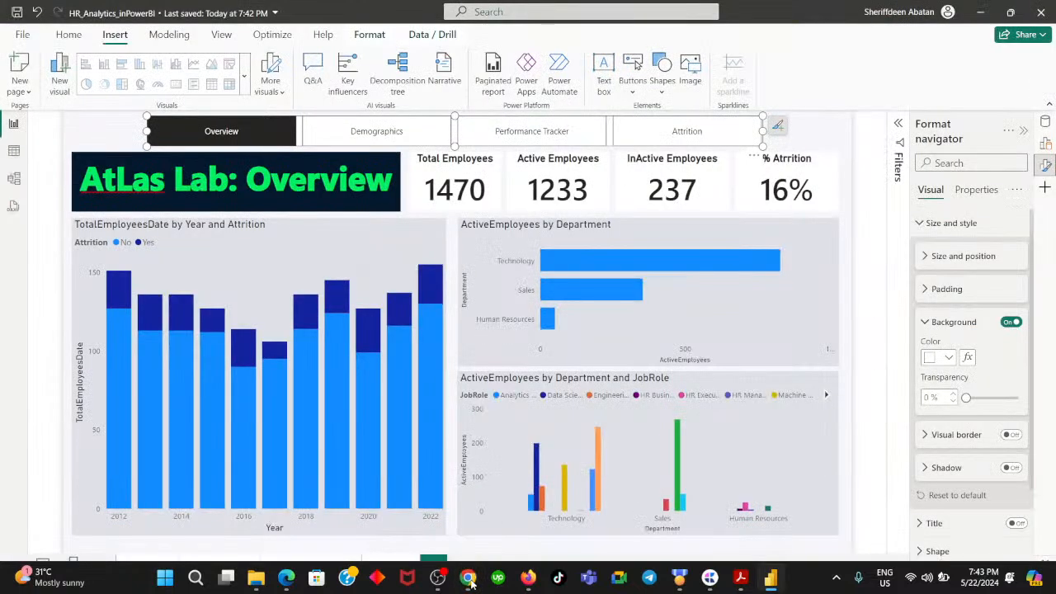
{"action": "left_click", "coordinate": [467, 580]}
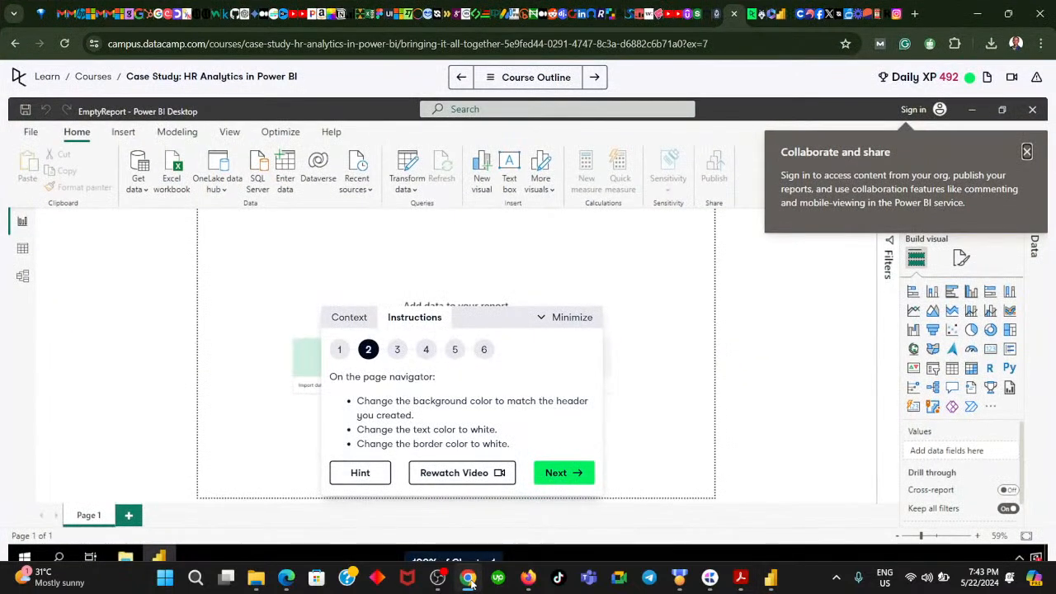
{"action": "left_click", "coordinate": [468, 580]}
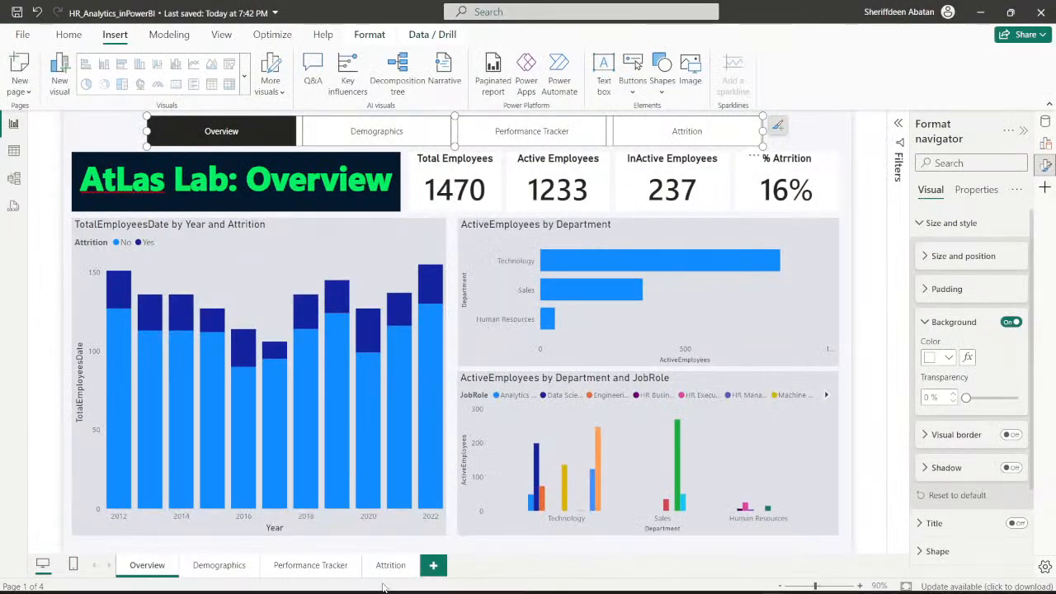
{"action": "left_click", "coordinate": [468, 577]}
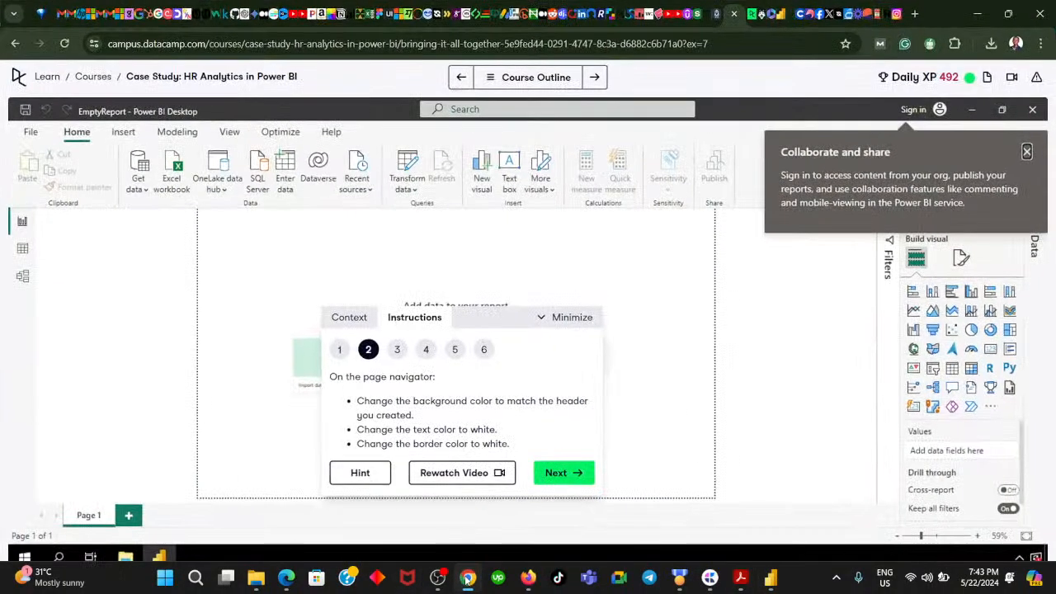
{"action": "left_click", "coordinate": [468, 580]}
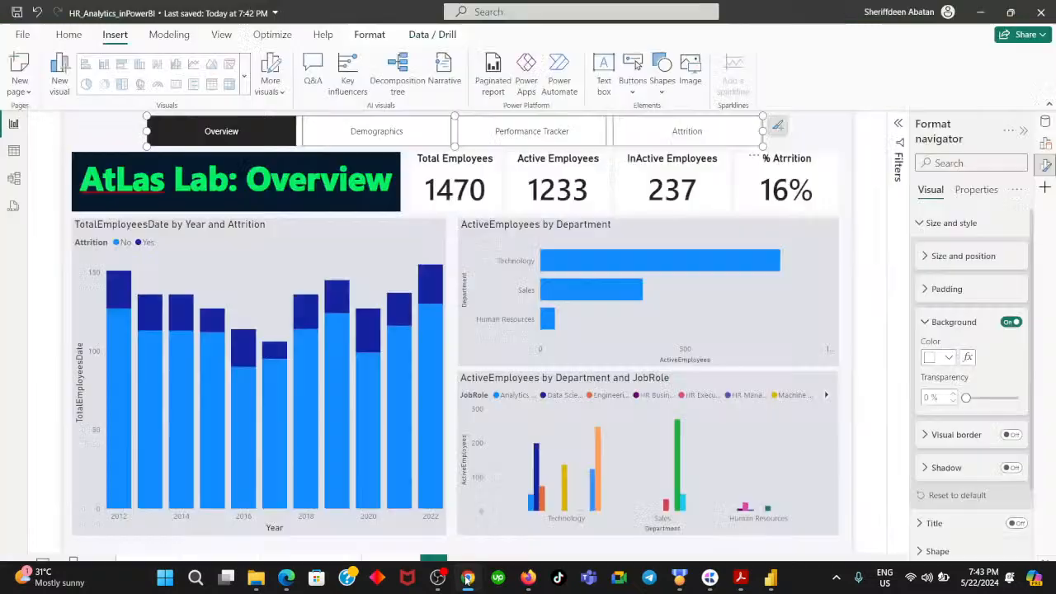
- Examine the page navigator's size and style and title formatting options, and deselect the navigator
{"action": "left_click", "coordinate": [924, 322]}
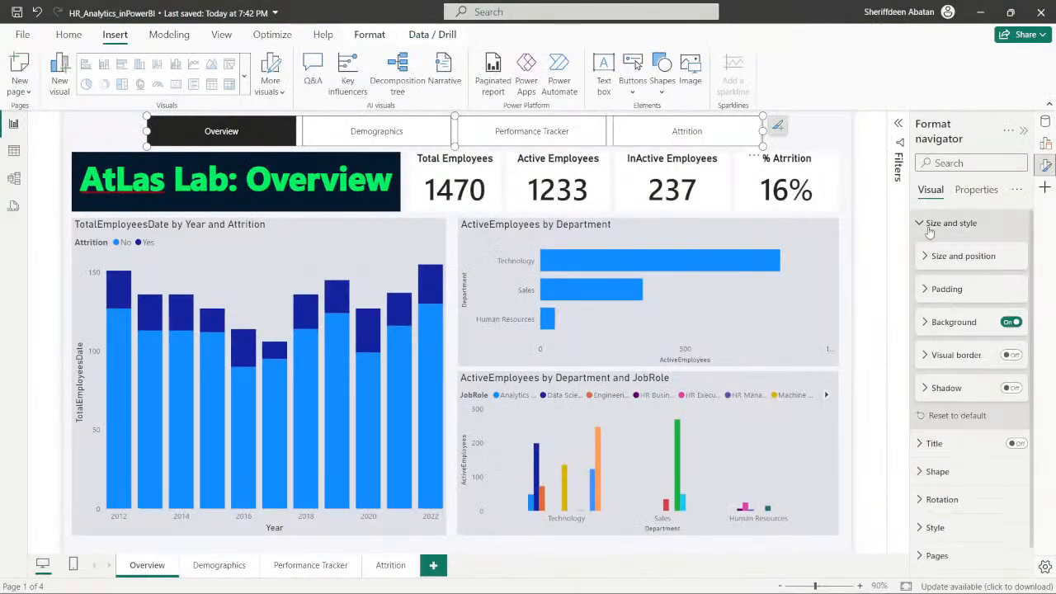
{"action": "left_click", "coordinate": [924, 256]}
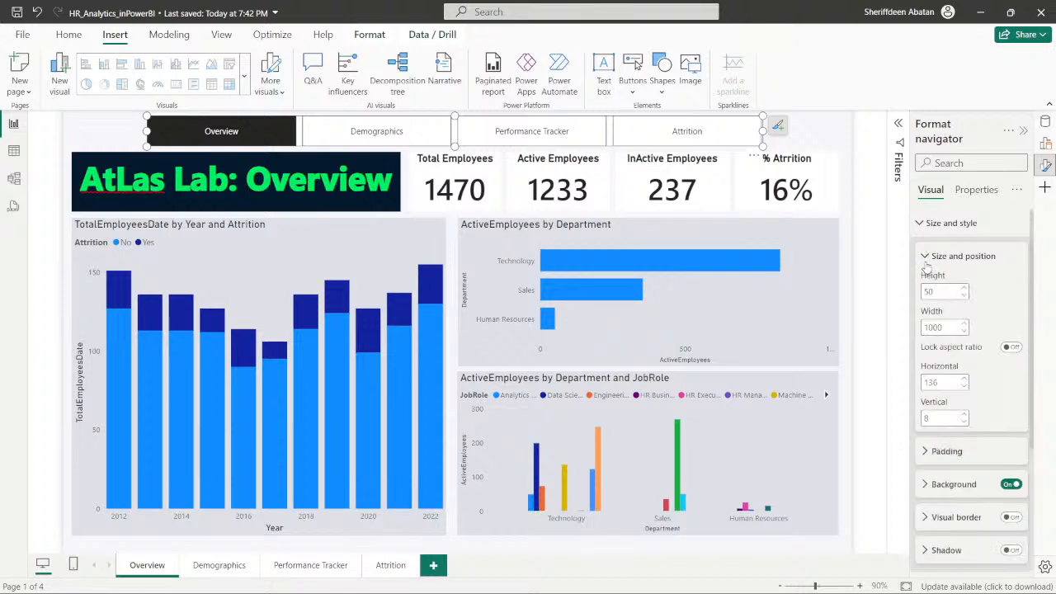
{"action": "left_click", "coordinate": [924, 257]}
{"action": "left_click", "coordinate": [923, 222]}
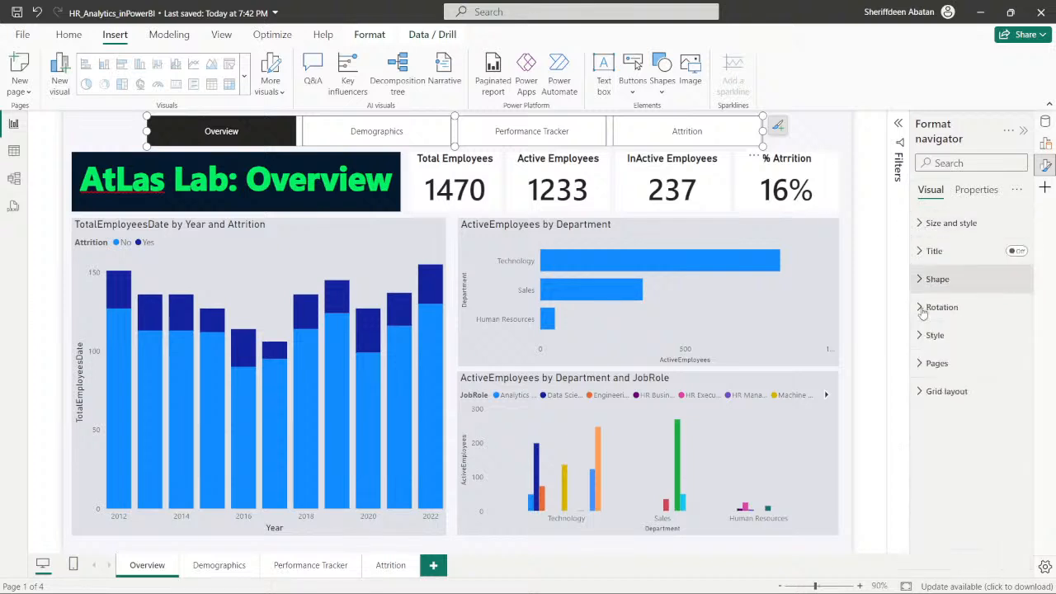
{"action": "left_click", "coordinate": [920, 256]}
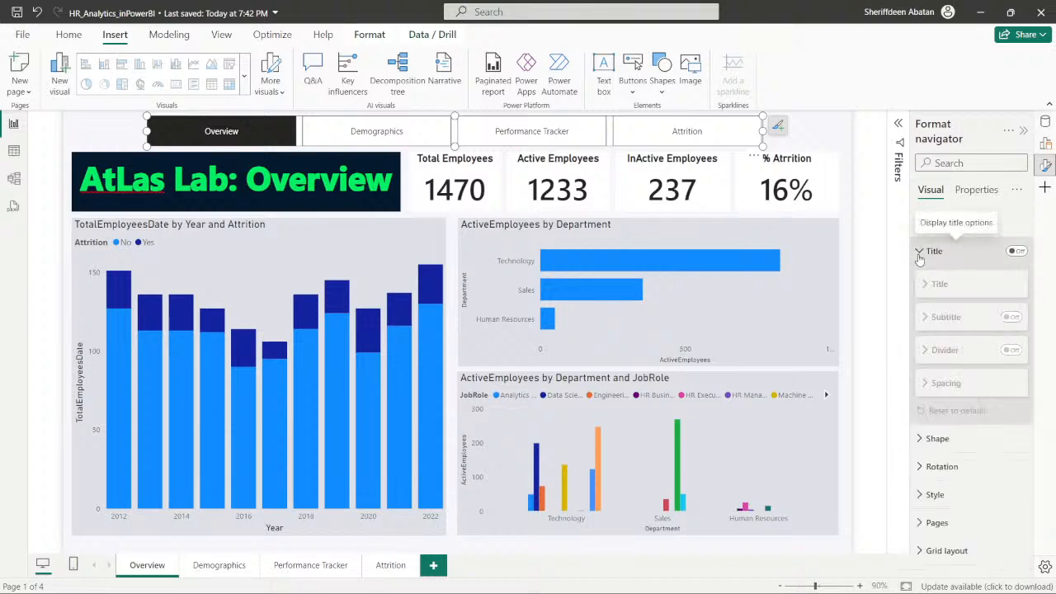
{"action": "left_click", "coordinate": [920, 257]}
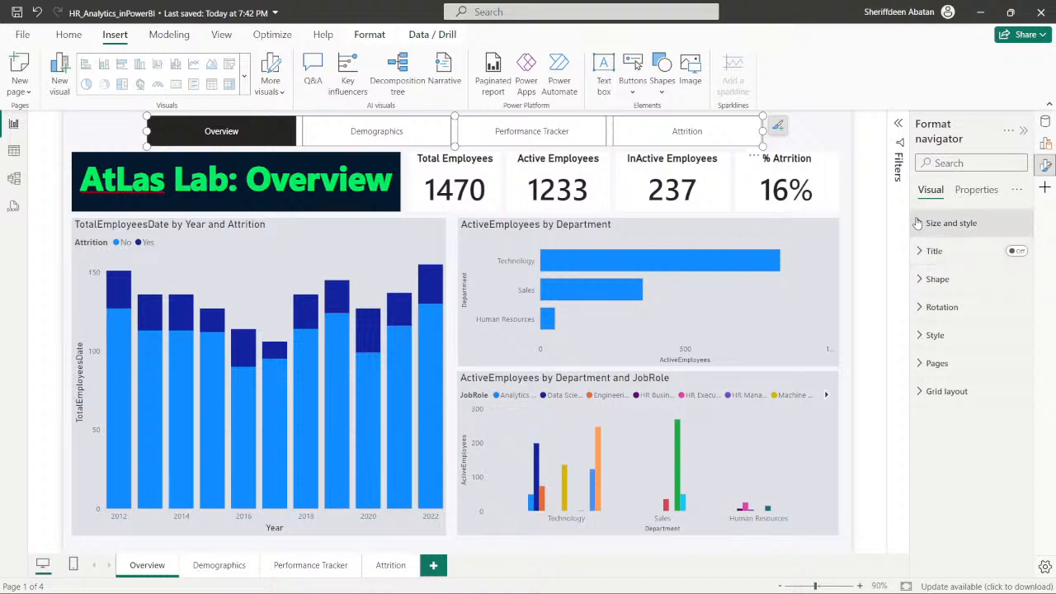
{"action": "left_click", "coordinate": [921, 223]}
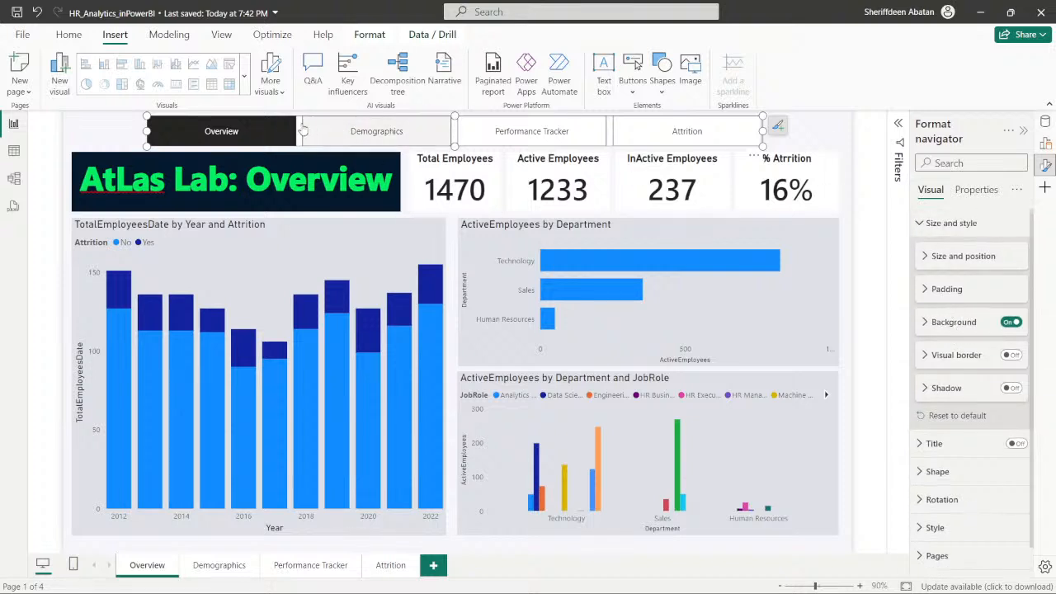
{"action": "left_click", "coordinate": [91, 142]}
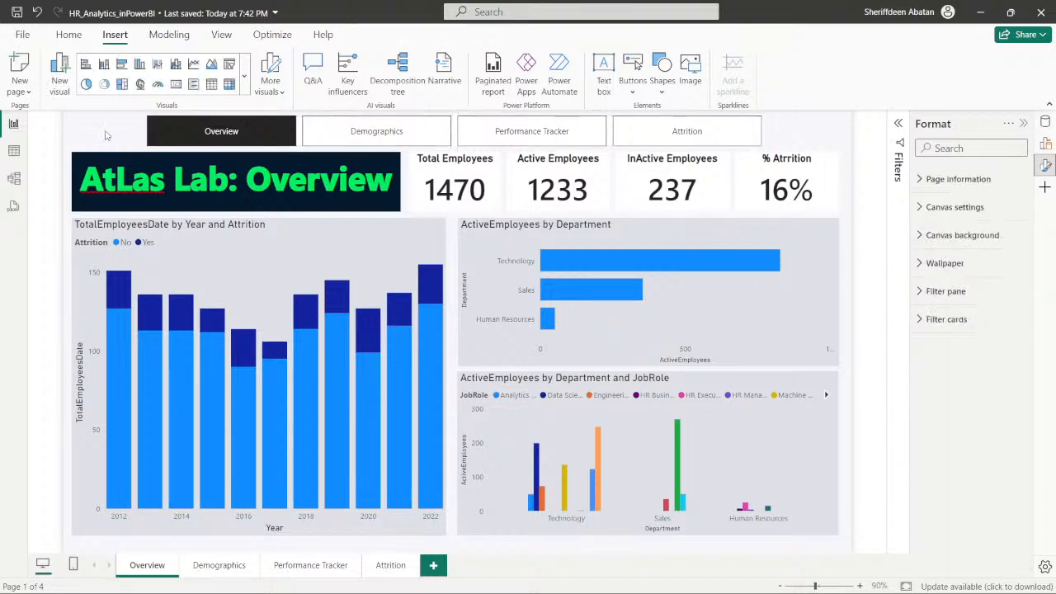
- Look through the Demographics, Performance Tracker and Attrition pages, and return to the Overview page
{"action": "left_click", "coordinate": [221, 566]}
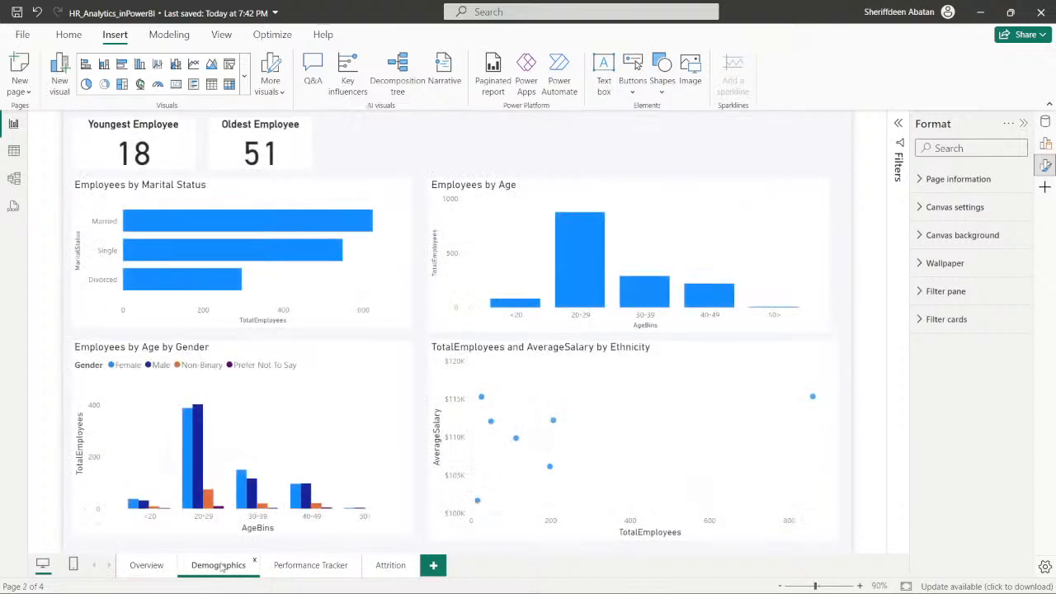
{"action": "left_click", "coordinate": [147, 566]}
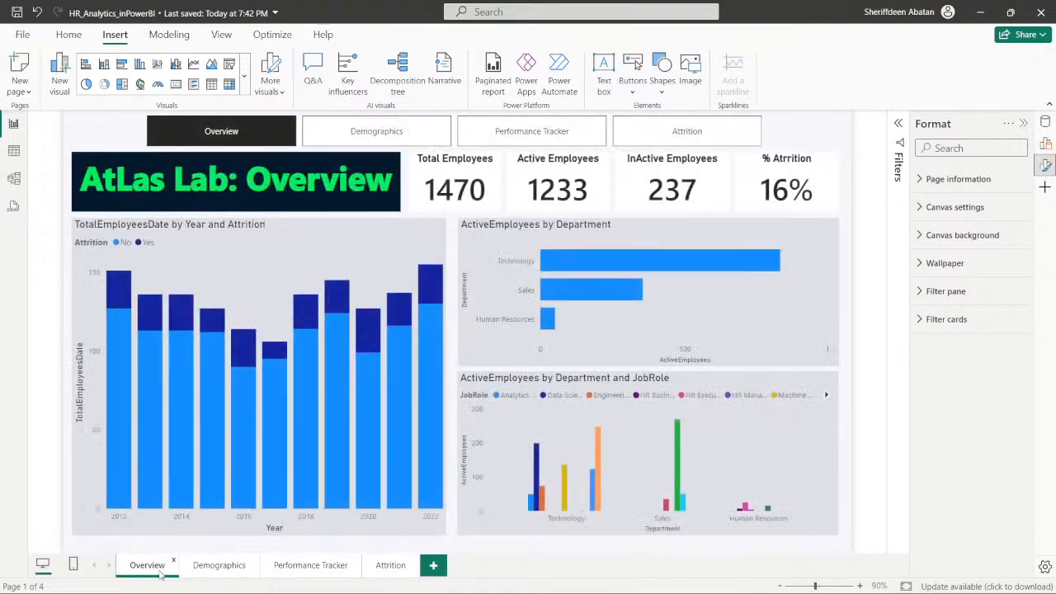
{"action": "left_click", "coordinate": [219, 566]}
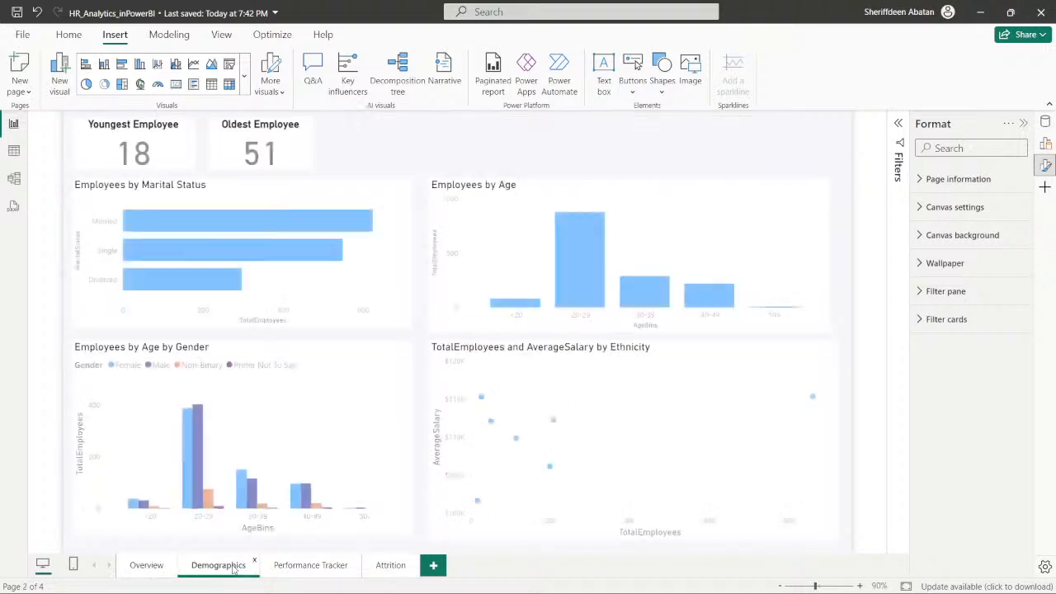
{"action": "left_click", "coordinate": [311, 566]}
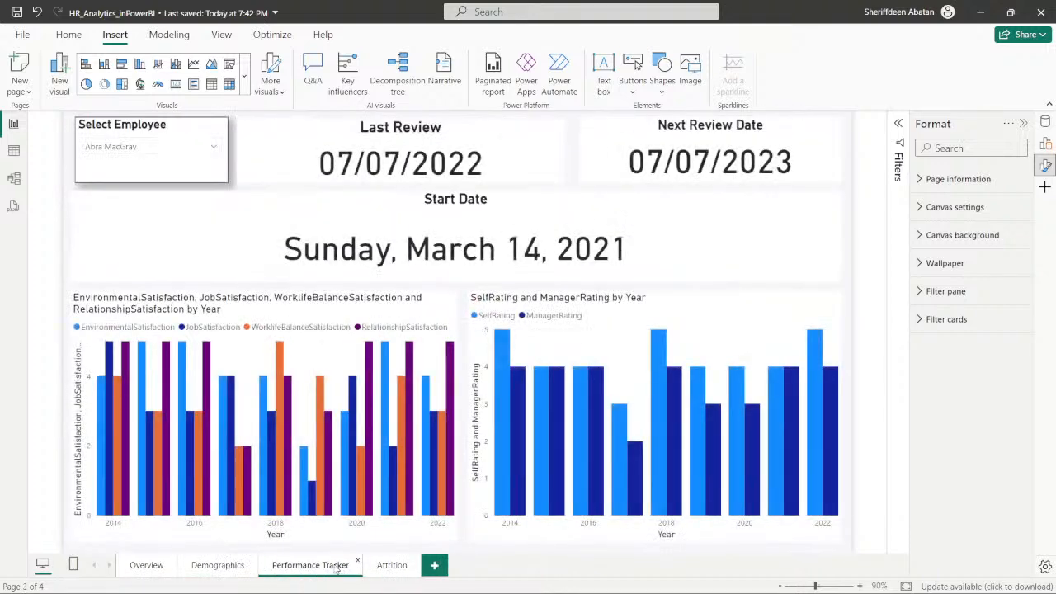
{"action": "left_click", "coordinate": [392, 566]}
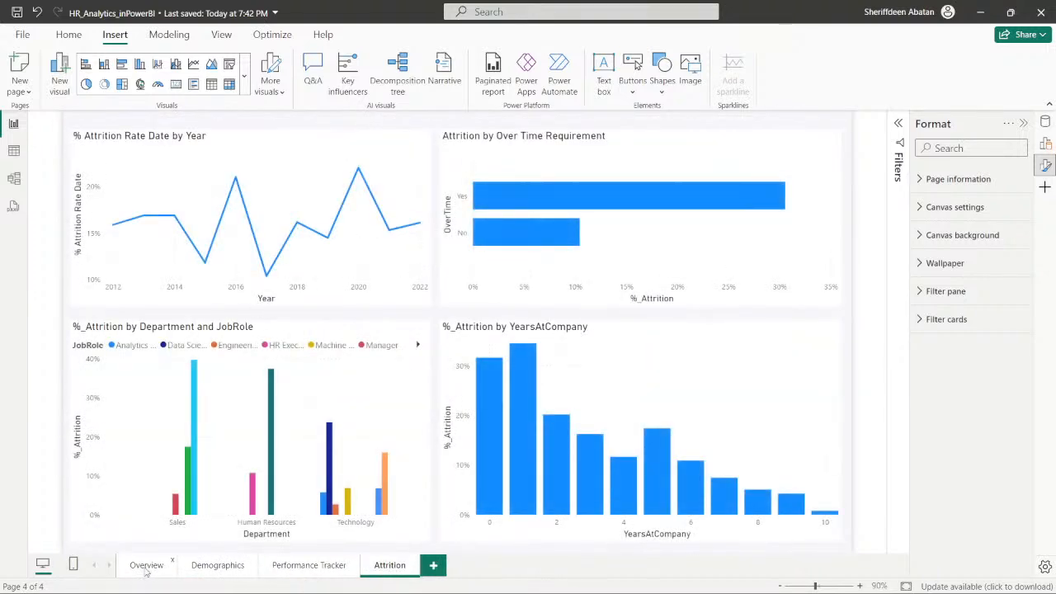
{"action": "left_click", "coordinate": [147, 568]}
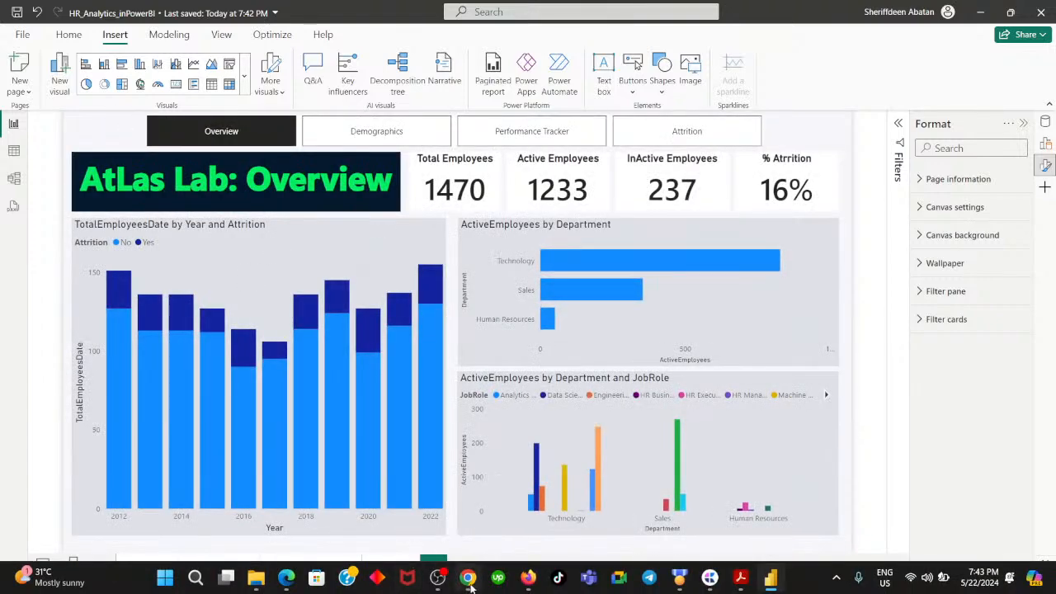
- In the DataCamp exercise, advance through instruction 3 to instruction 4 and read both
{"action": "left_click", "coordinate": [467, 579]}
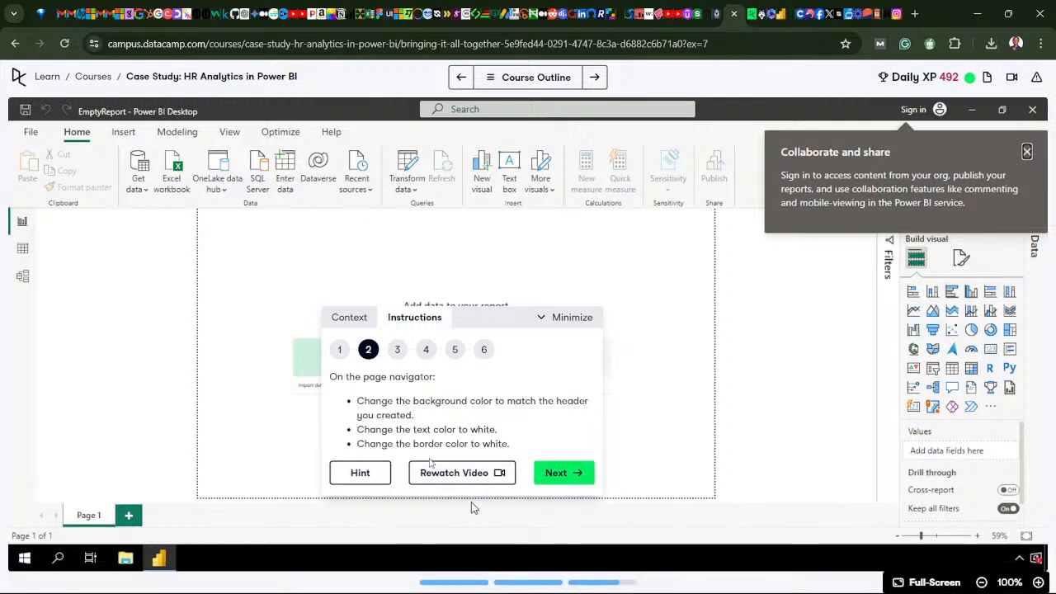
{"action": "left_click", "coordinate": [558, 470]}
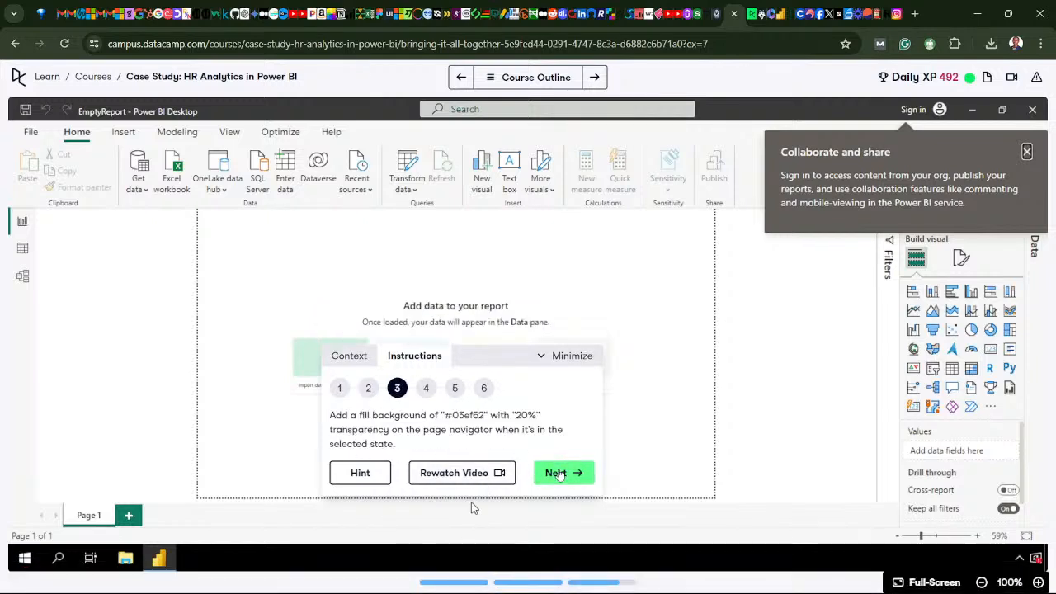
{"action": "left_click", "coordinate": [558, 472]}
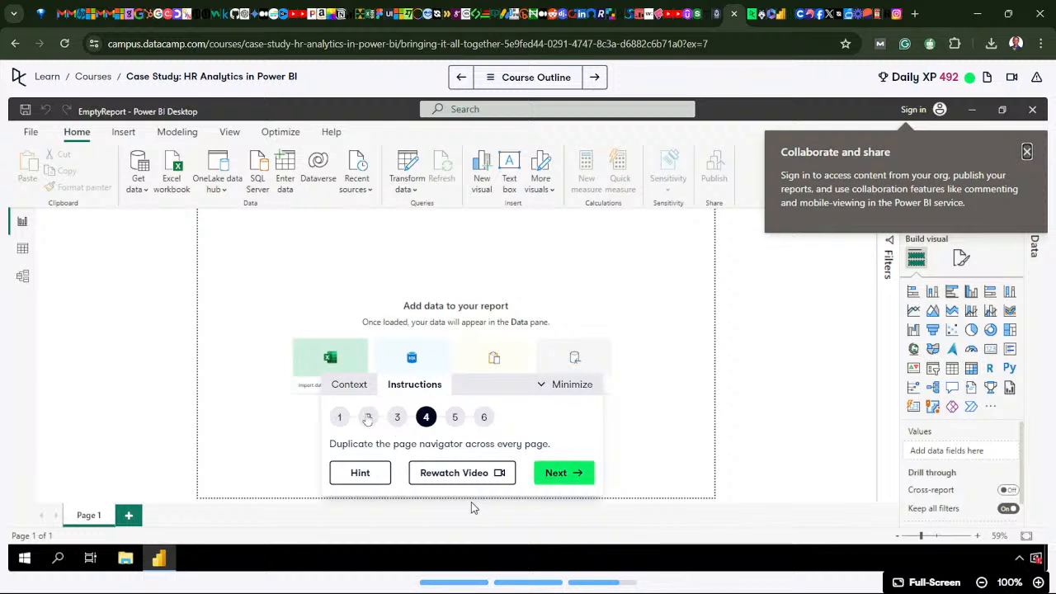
- Reread DataCamp instruction 2 about the page navigator's background, text and border colors, and return to the Power BI report
{"action": "left_click", "coordinate": [368, 417]}
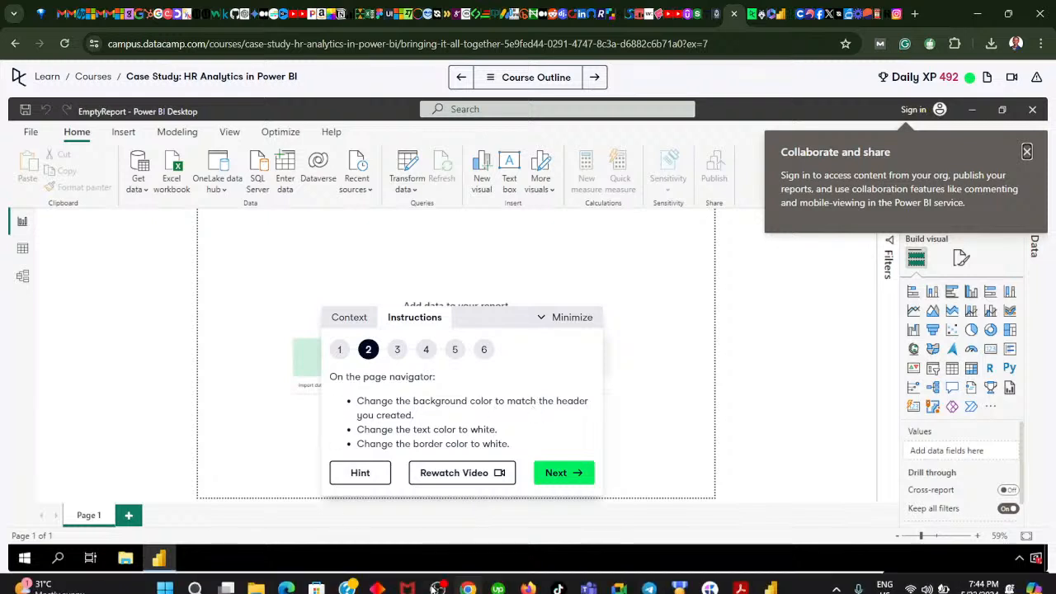
{"action": "mouse_move", "coordinate": [436, 581]}
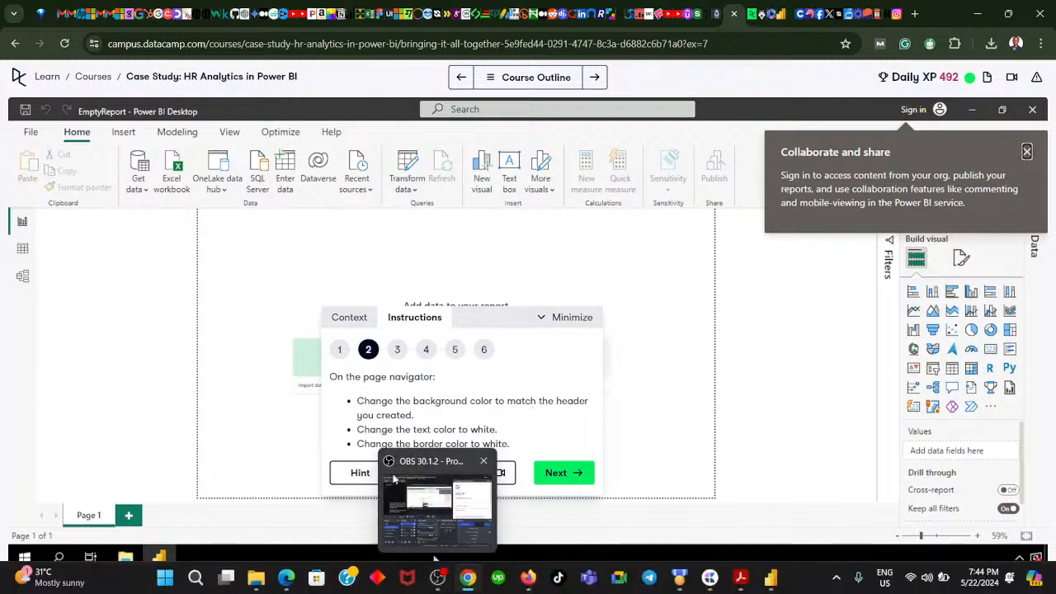
{"action": "left_click", "coordinate": [466, 580]}
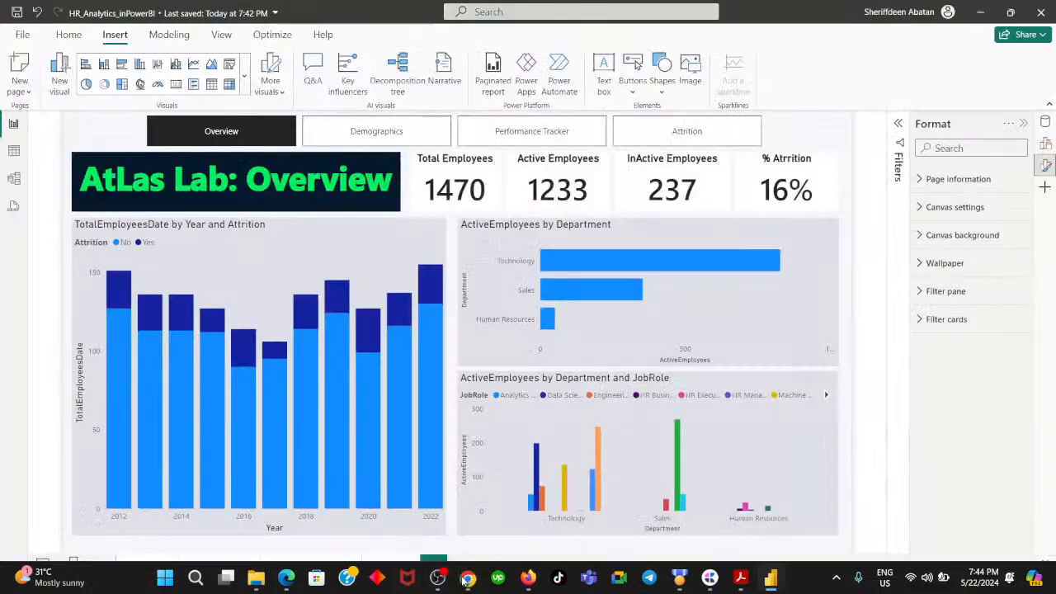
- Set the background color of the page navigator on the Overview page to #05192D, keeping the background on at 0% transparency
{"action": "right_click", "coordinate": [256, 136]}
{"action": "left_click", "coordinate": [285, 174]}
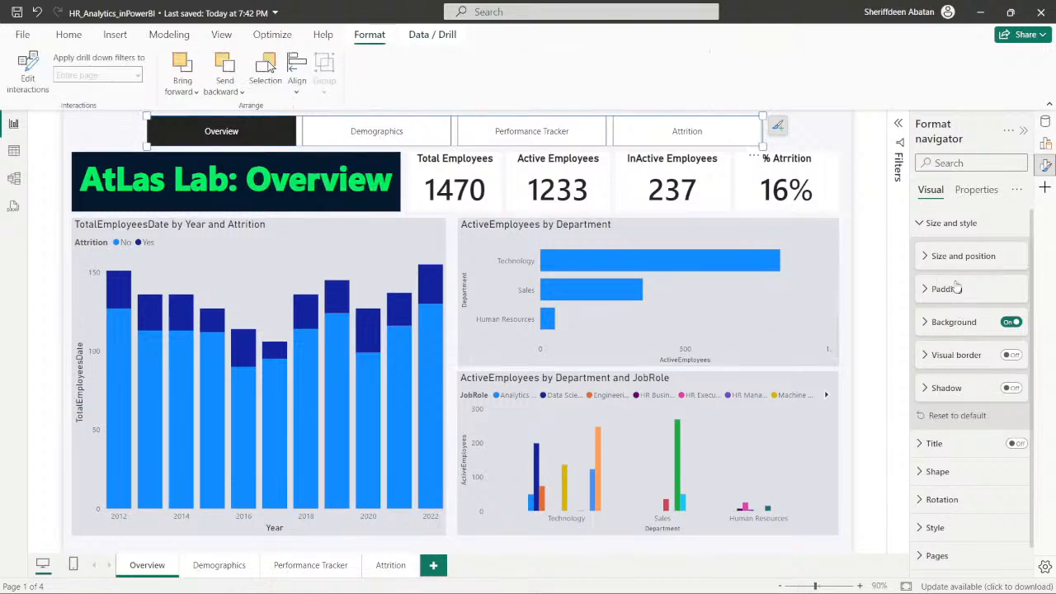
{"action": "left_click", "coordinate": [1015, 324]}
{"action": "left_click", "coordinate": [1011, 324]}
{"action": "left_click", "coordinate": [926, 323]}
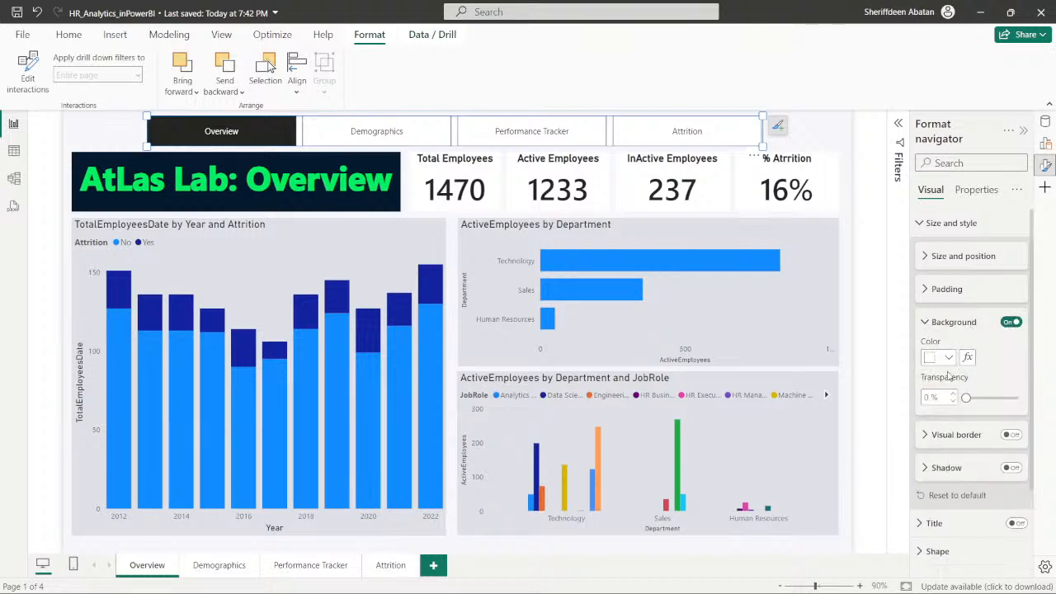
{"action": "left_click_drag", "start_coordinate": [966, 399], "coordinate": [1010, 400]}
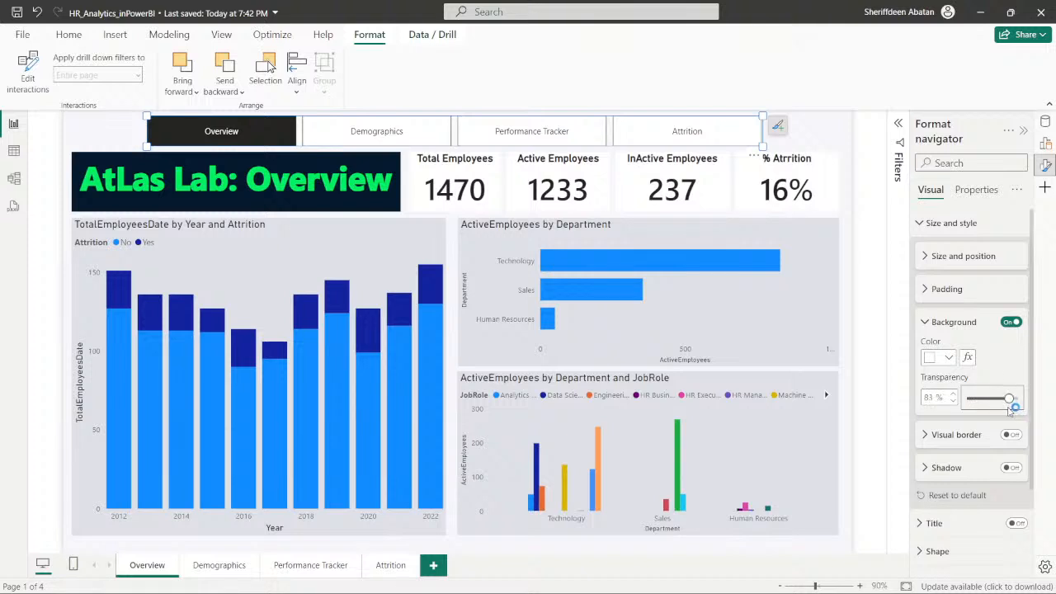
{"action": "left_click_drag", "start_coordinate": [1008, 398], "coordinate": [963, 399]}
{"action": "left_click", "coordinate": [949, 357]}
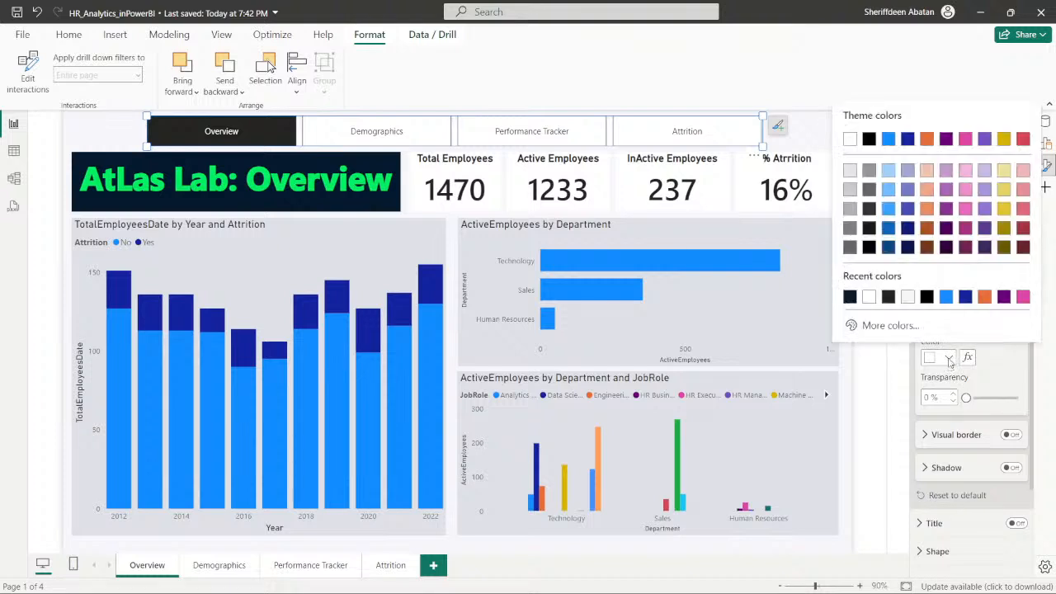
{"action": "left_click", "coordinate": [879, 326]}
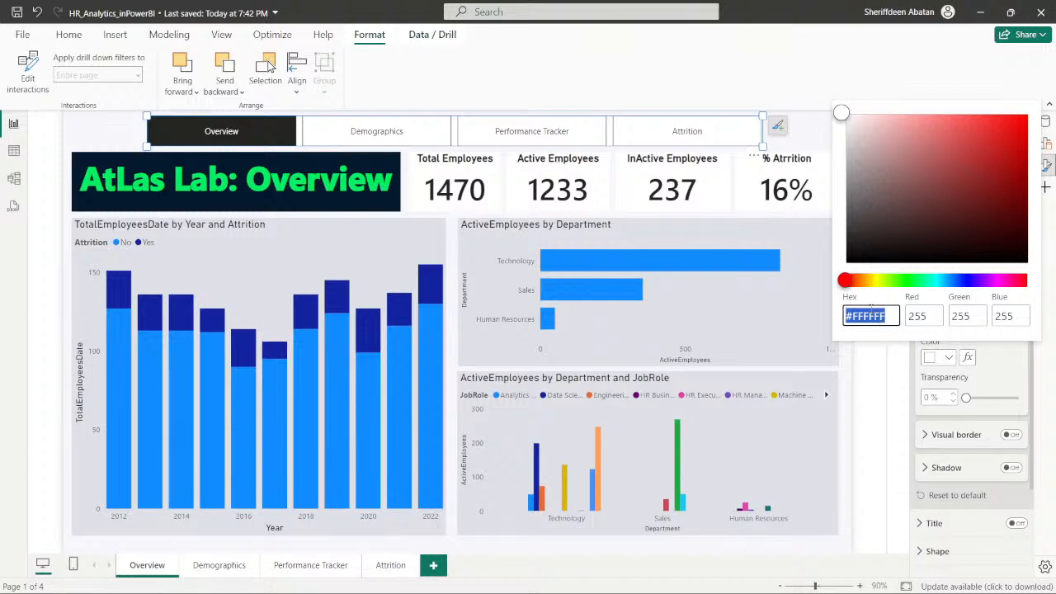
{"action": "type", "text": "#05192D"}
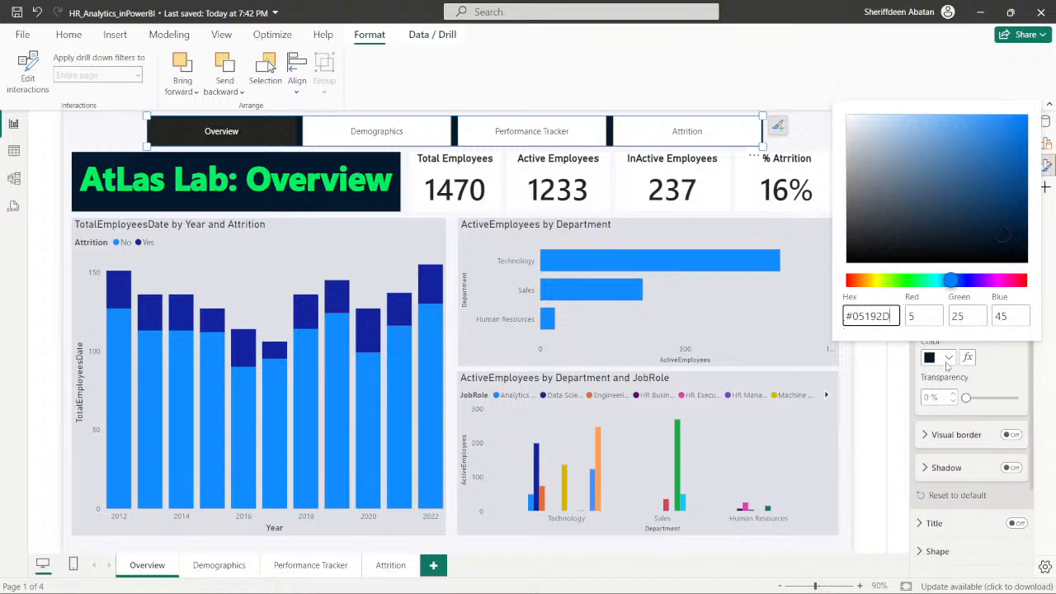
{"action": "left_click", "coordinate": [985, 404]}
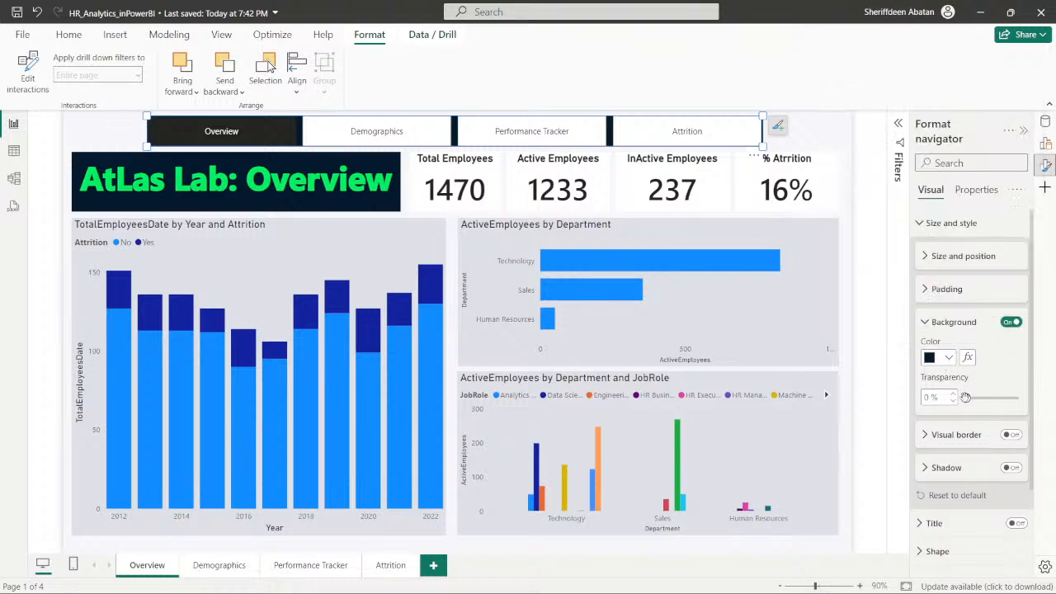
- Set the navigator background's transparency to 90% and recheck the color requirements in DataCamp instruction 2
{"action": "left_click_drag", "start_coordinate": [965, 398], "coordinate": [1004, 399]}
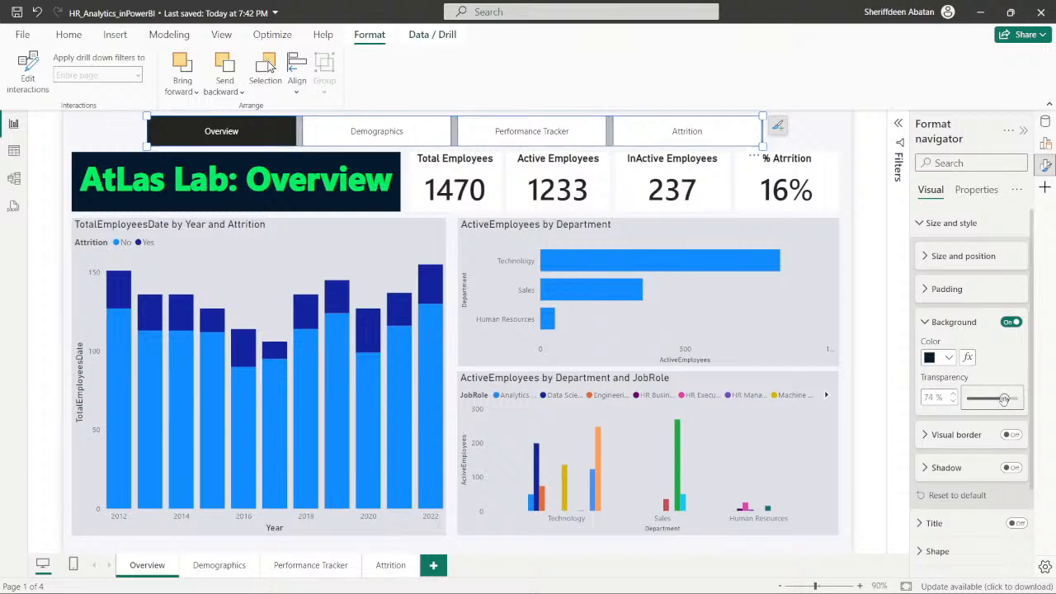
{"action": "left_click_drag", "start_coordinate": [1004, 399], "coordinate": [1013, 399]}
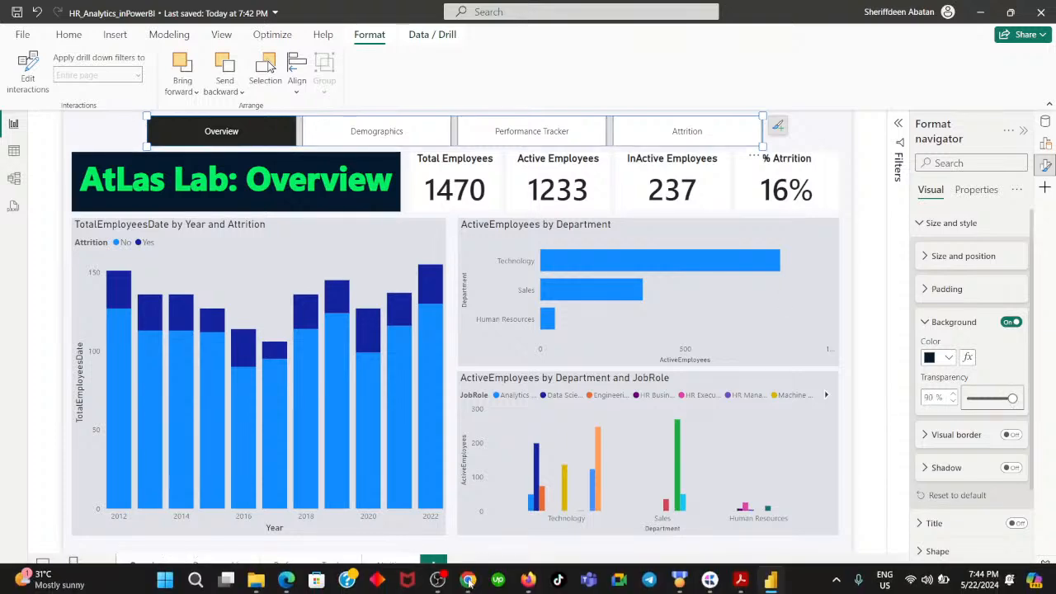
{"action": "left_click", "coordinate": [468, 581]}
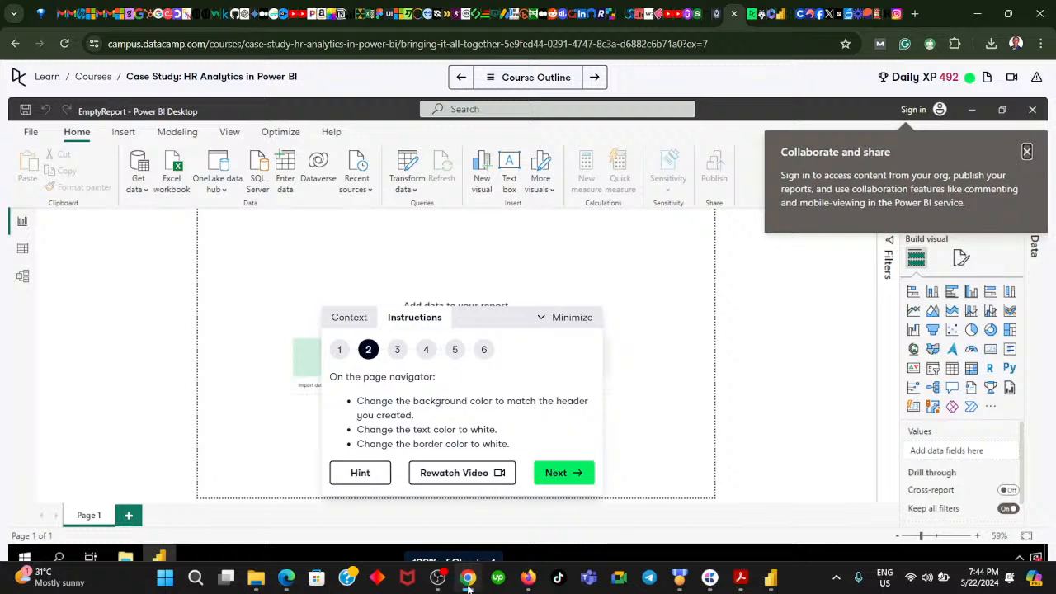
{"action": "left_click", "coordinate": [468, 582]}
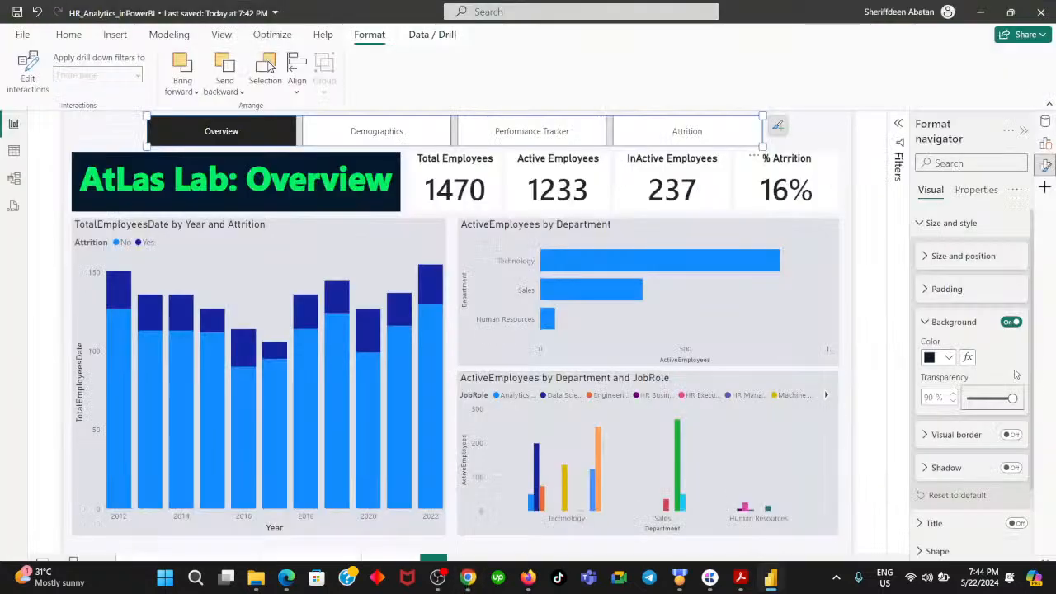
- Examine the page navigator's size and position, visual border, shadow, title, shape and rotation formatting options
{"action": "left_click", "coordinate": [925, 323]}
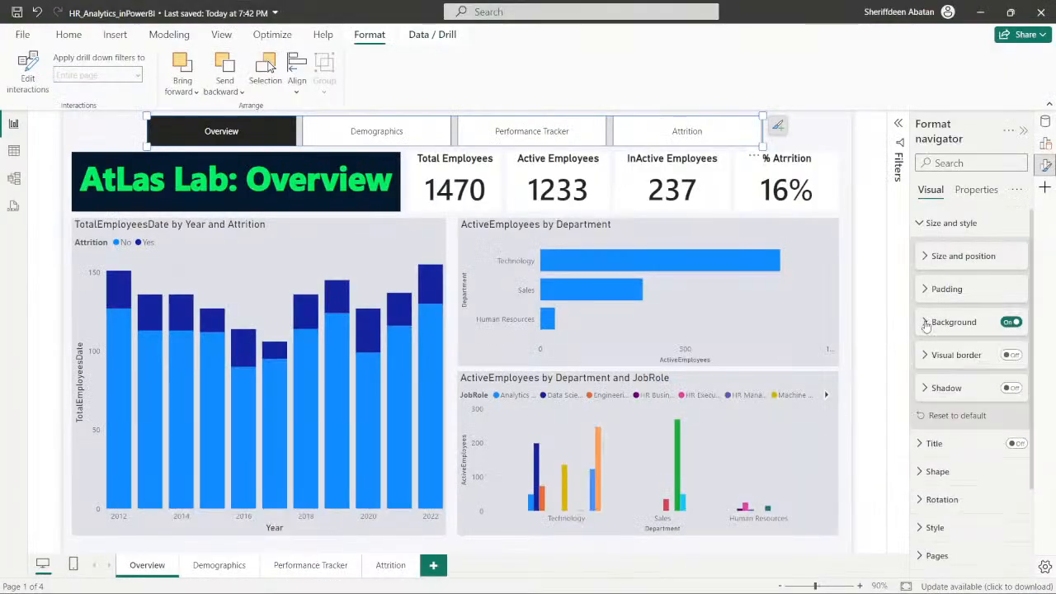
{"action": "left_click", "coordinate": [932, 259]}
{"action": "left_click", "coordinate": [928, 258]}
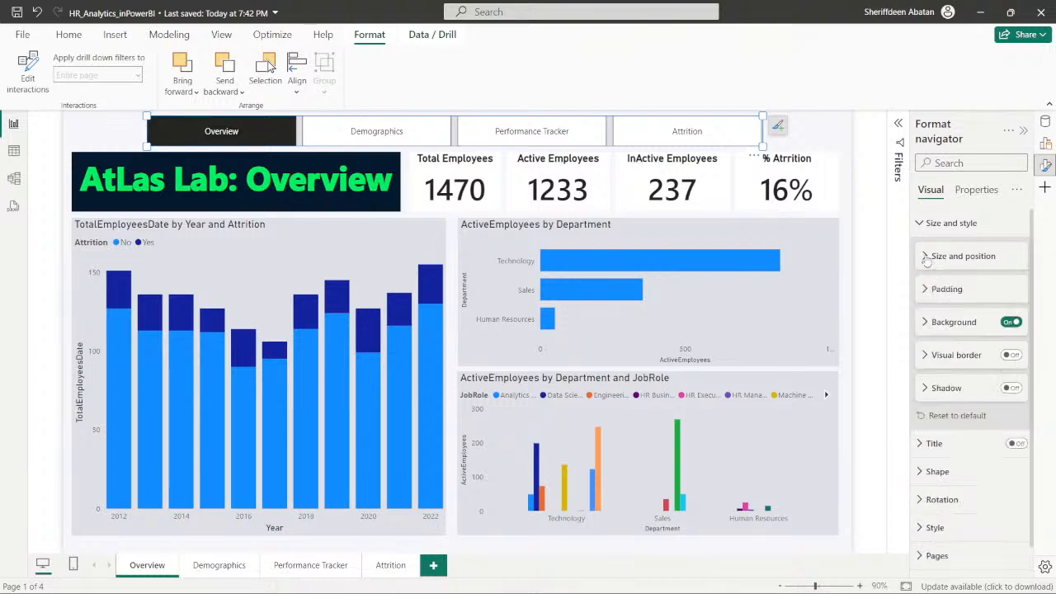
{"action": "left_click", "coordinate": [928, 356]}
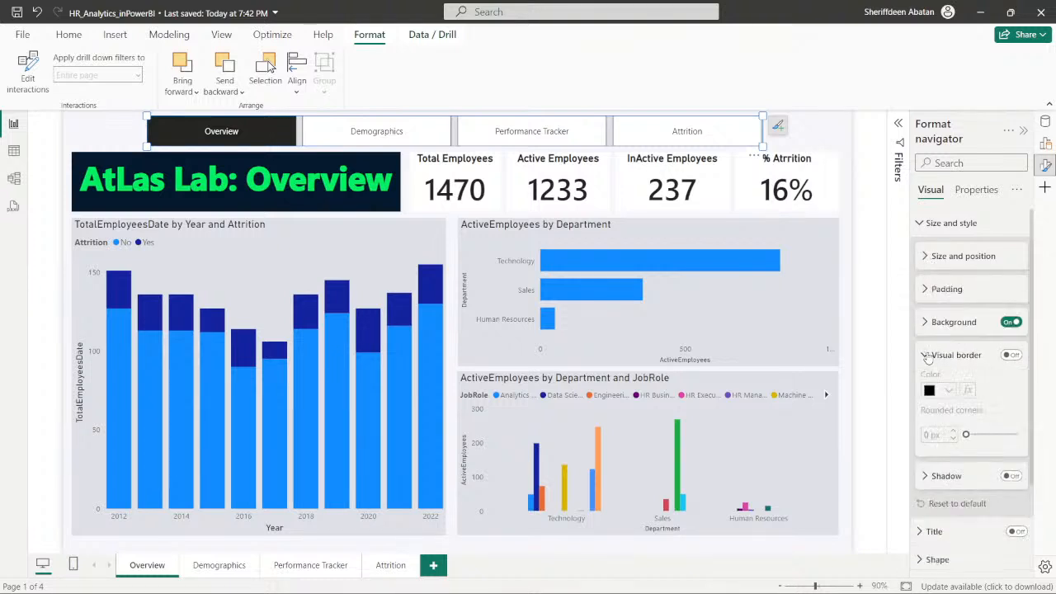
{"action": "left_click", "coordinate": [928, 356]}
{"action": "left_click", "coordinate": [924, 388]}
{"action": "left_click", "coordinate": [923, 388]}
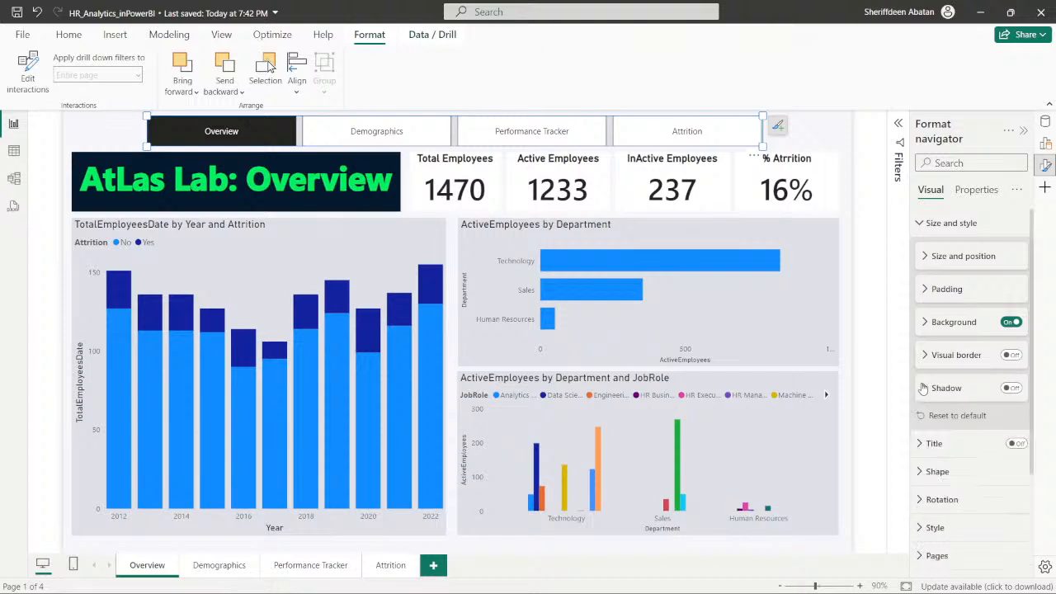
{"action": "left_click", "coordinate": [922, 223]}
{"action": "left_click", "coordinate": [916, 252]}
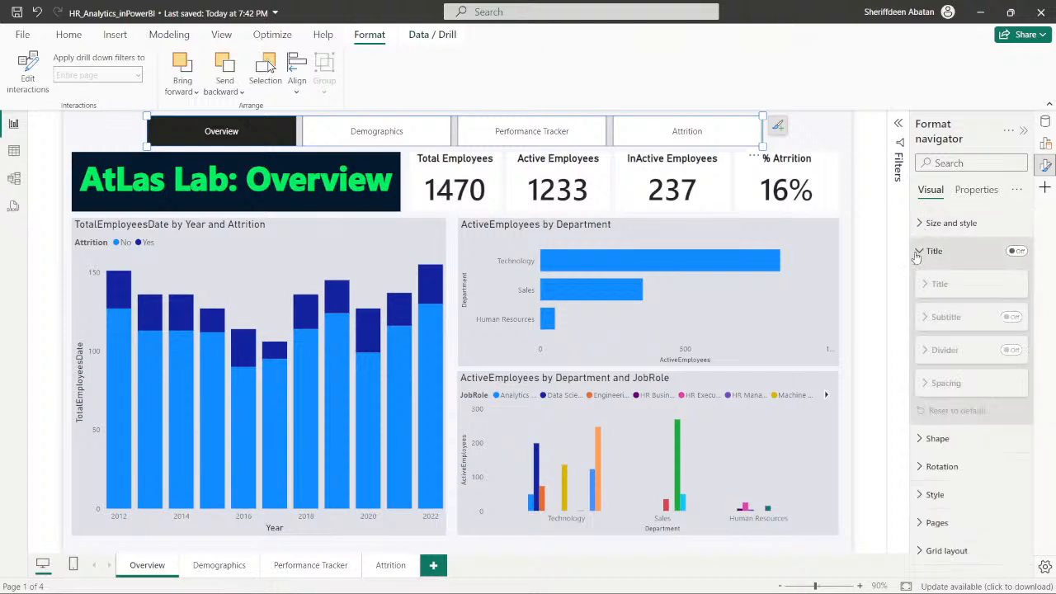
{"action": "left_click", "coordinate": [916, 252]}
{"action": "left_click", "coordinate": [916, 282]}
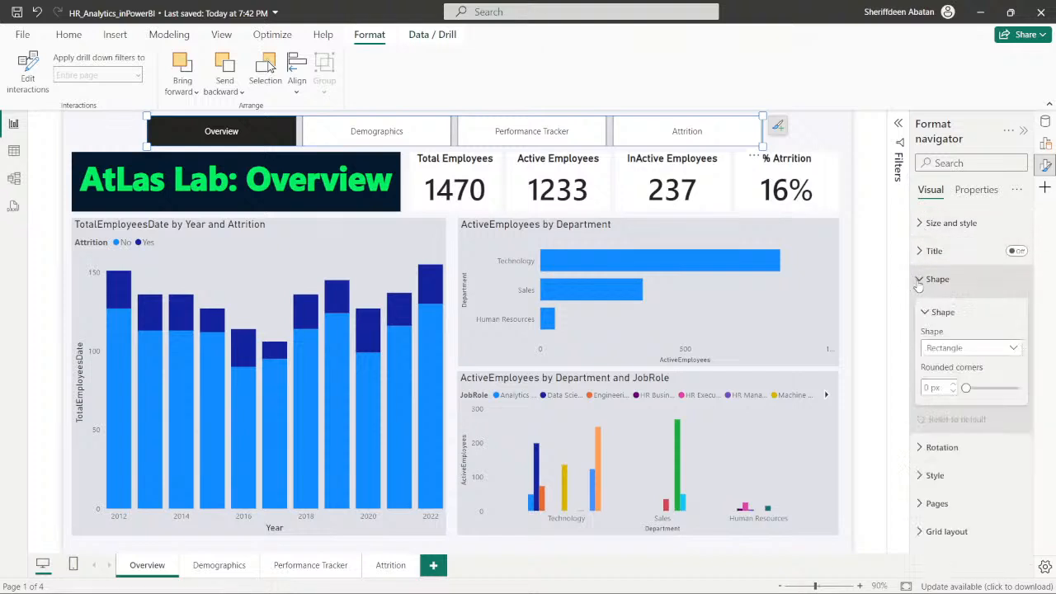
{"action": "left_click", "coordinate": [917, 279]}
{"action": "left_click", "coordinate": [922, 307]}
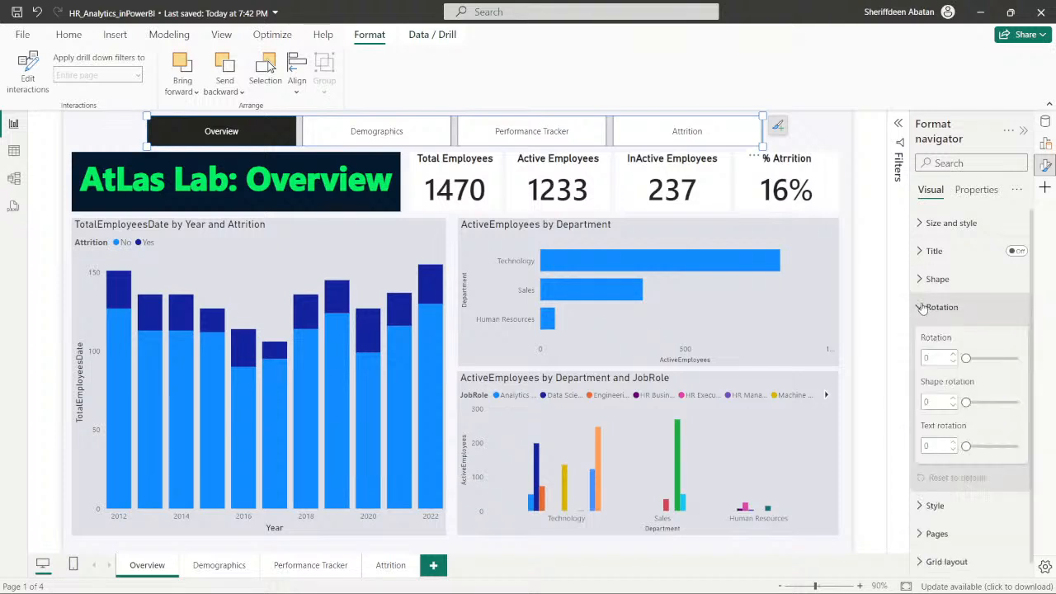
{"action": "left_click", "coordinate": [922, 308]}
- Examine the page navigator's style options, including its text formatting and the states the settings can apply to
{"action": "left_click", "coordinate": [920, 337]}
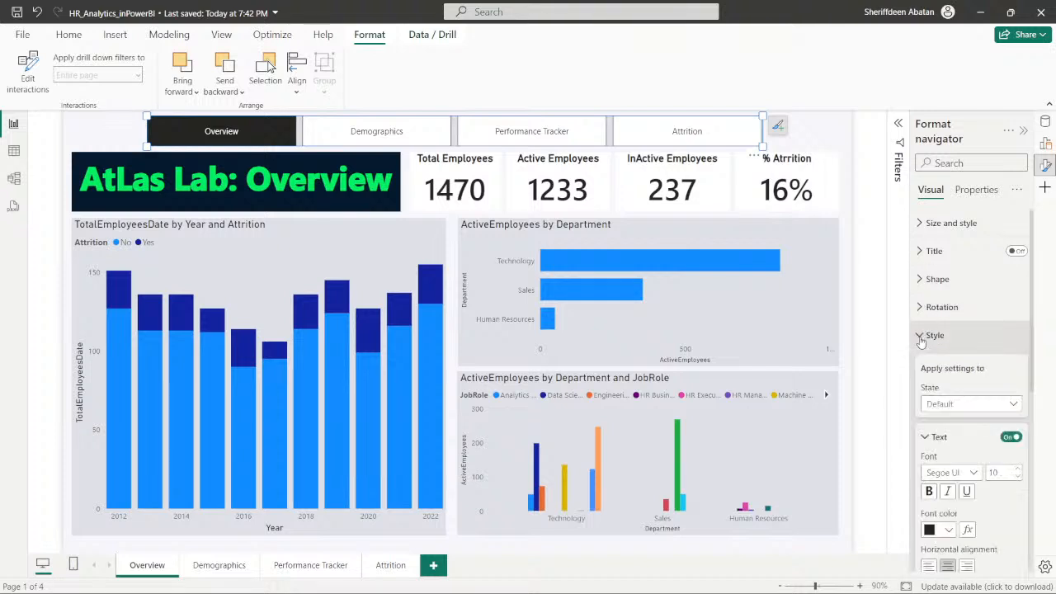
{"action": "scroll", "coordinate": [922, 341], "scroll_direction": "down", "scroll_amount": 2}
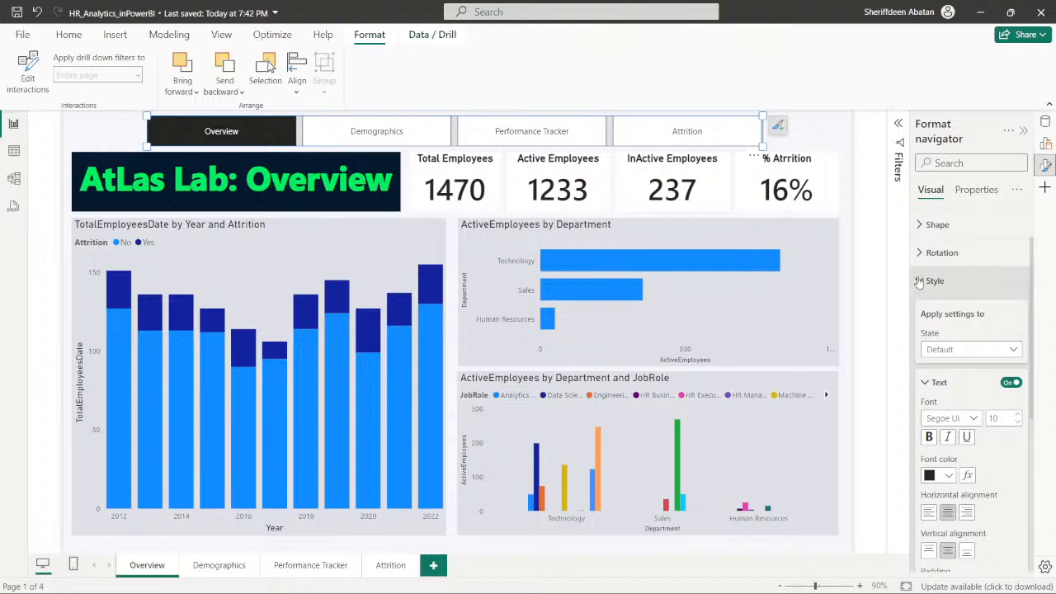
{"action": "scroll", "coordinate": [919, 282], "scroll_direction": "down", "scroll_amount": 2}
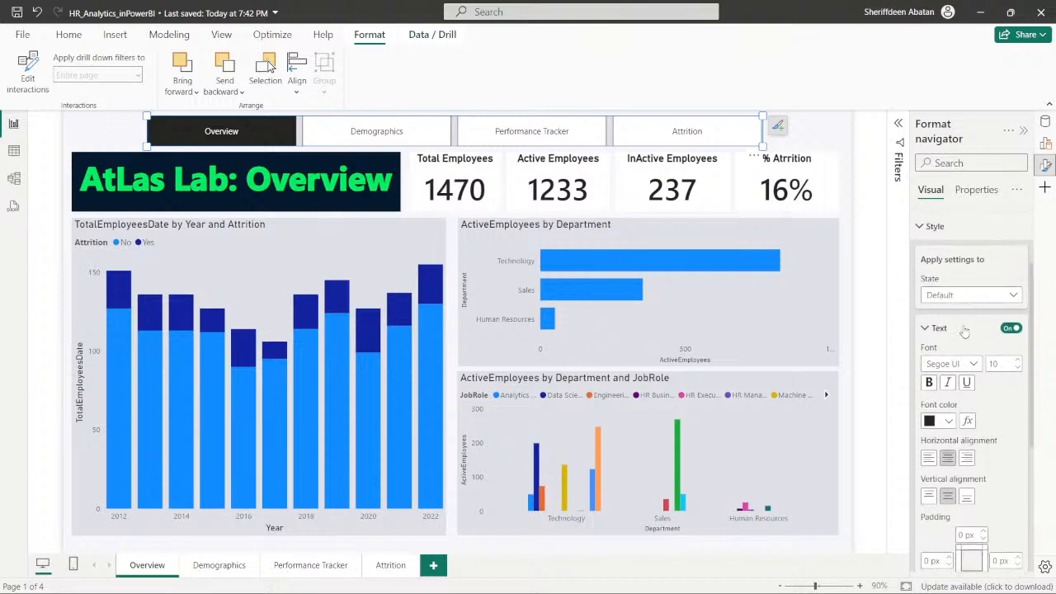
{"action": "scroll", "coordinate": [967, 381], "scroll_direction": "down", "scroll_amount": 2}
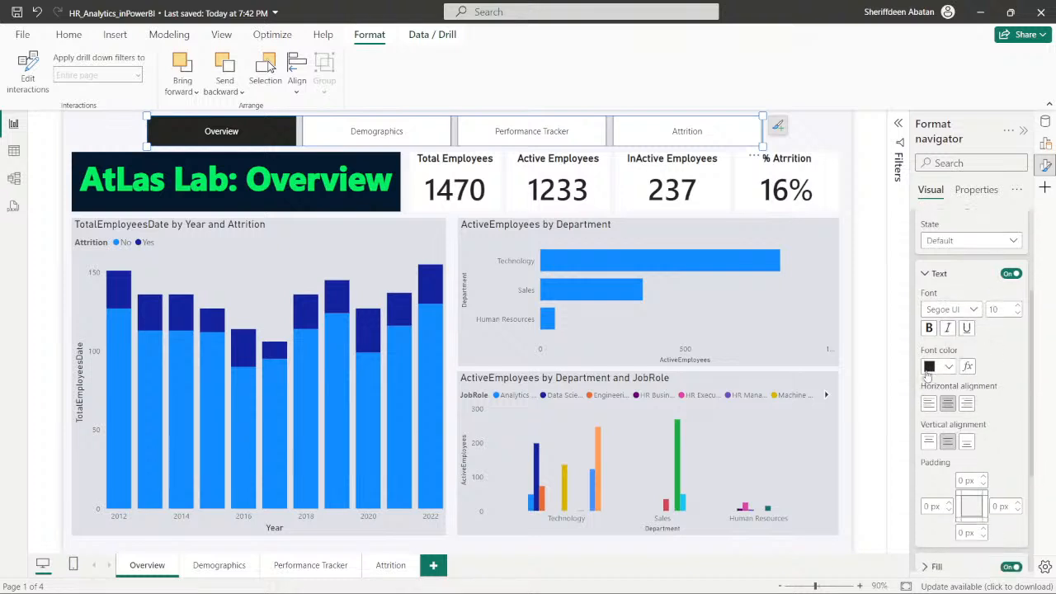
{"action": "scroll", "coordinate": [950, 368], "scroll_direction": "up", "scroll_amount": 4}
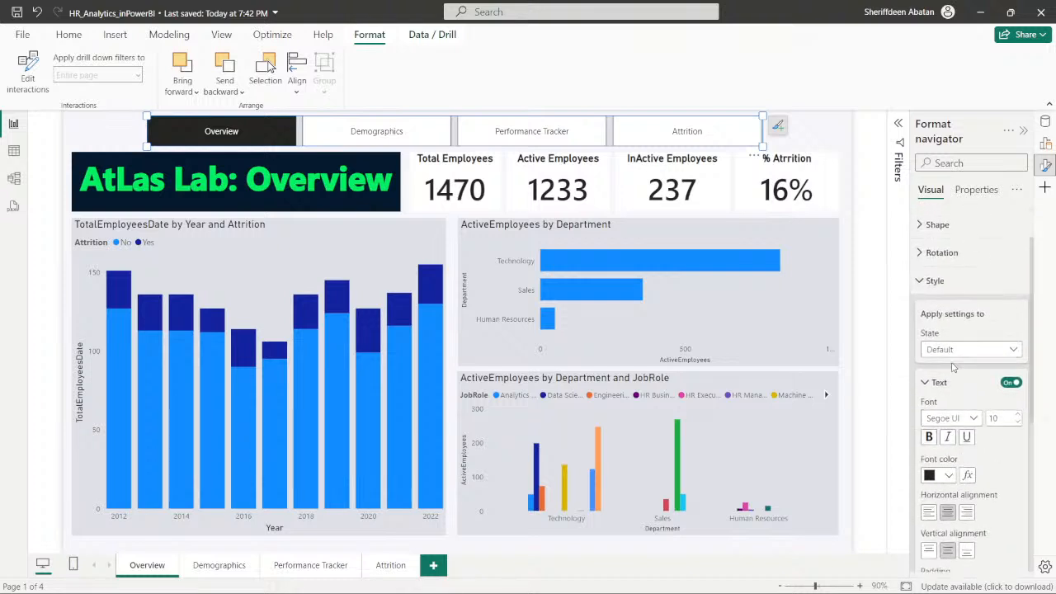
{"action": "scroll", "coordinate": [943, 363], "scroll_direction": "down", "scroll_amount": 8}
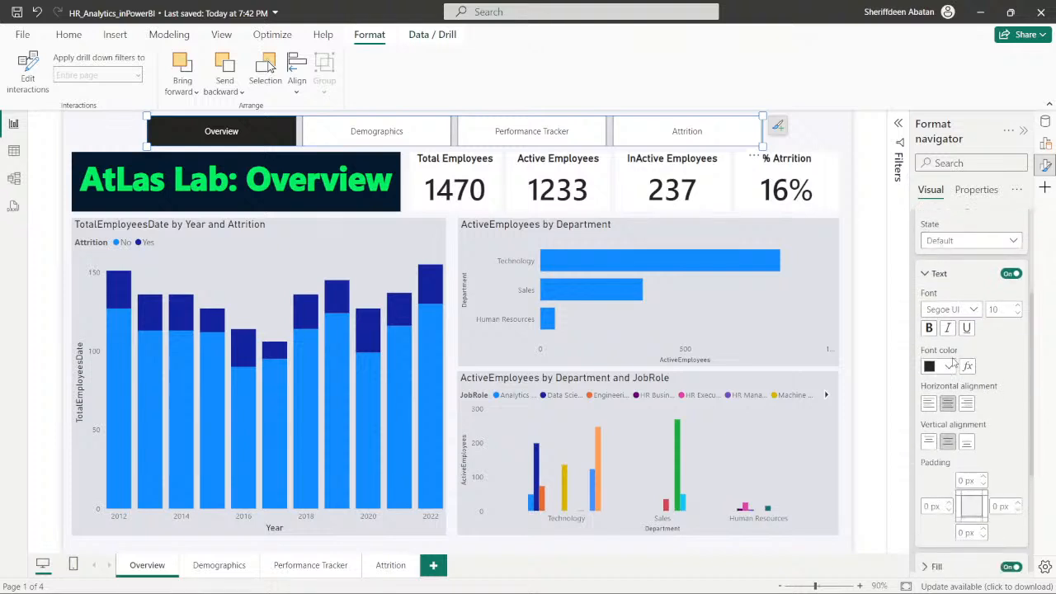
{"action": "scroll", "coordinate": [953, 355], "scroll_direction": "up", "scroll_amount": 8}
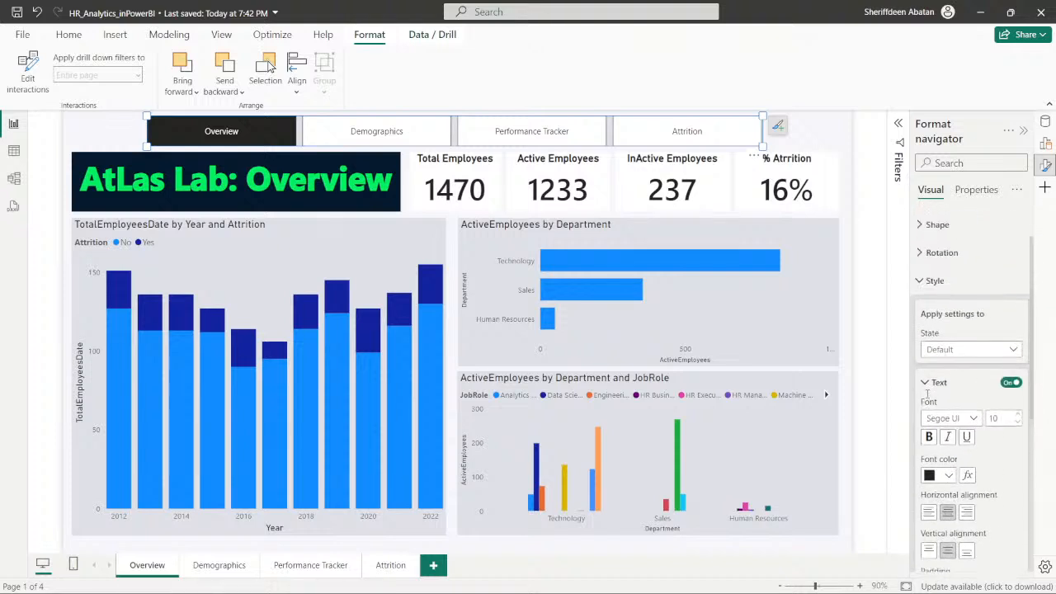
{"action": "left_click", "coordinate": [959, 352]}
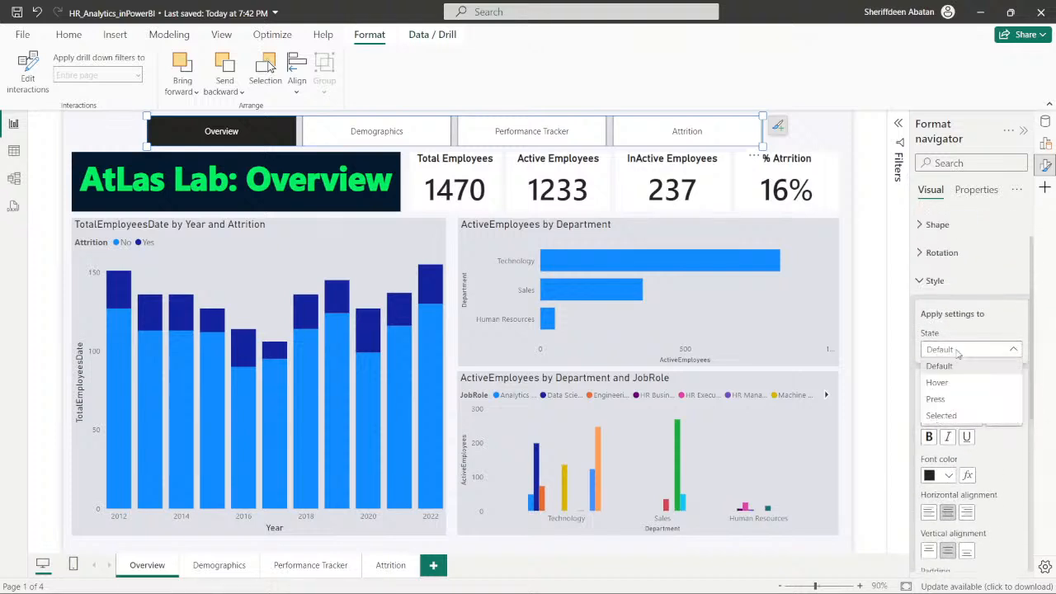
{"action": "left_click", "coordinate": [957, 352]}
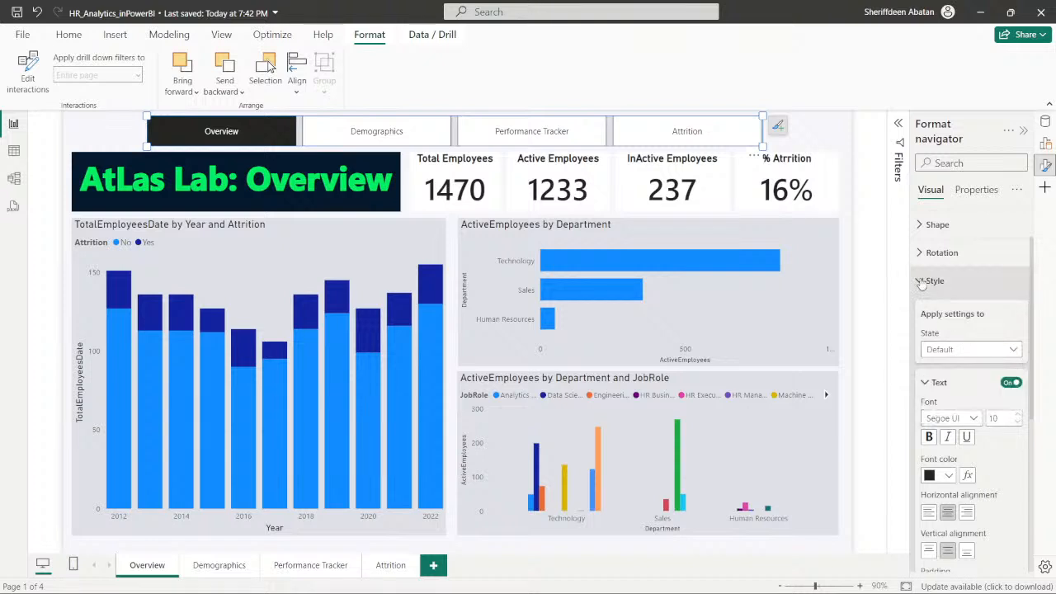
- Recheck the navigator's rotation and style options, and examine its page display options and the list of shown pages
{"action": "left_click", "coordinate": [921, 281]}
{"action": "left_click", "coordinate": [921, 307]}
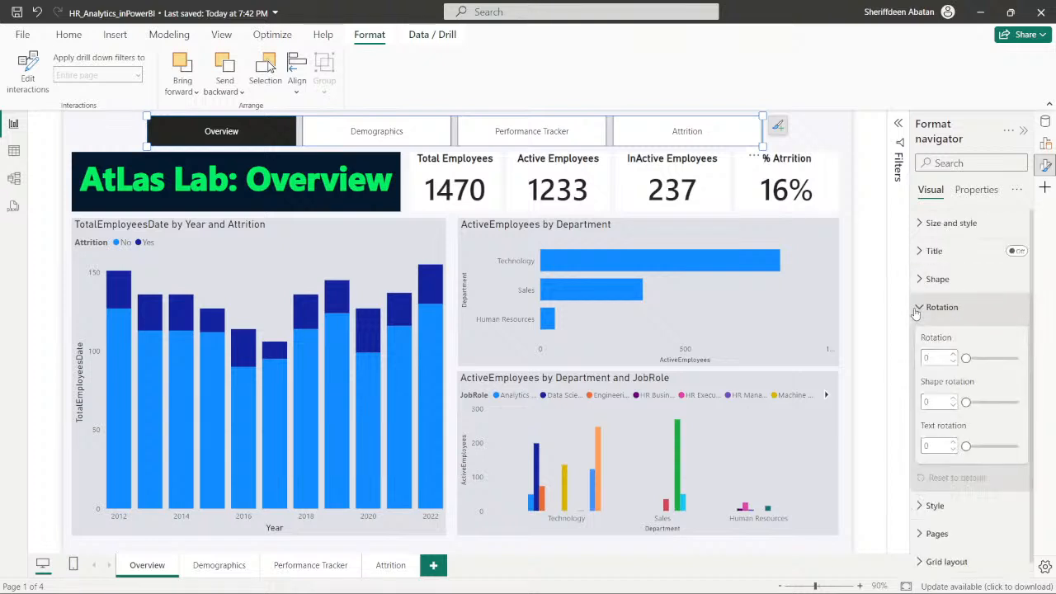
{"action": "left_click", "coordinate": [919, 307]}
{"action": "left_click", "coordinate": [919, 347]}
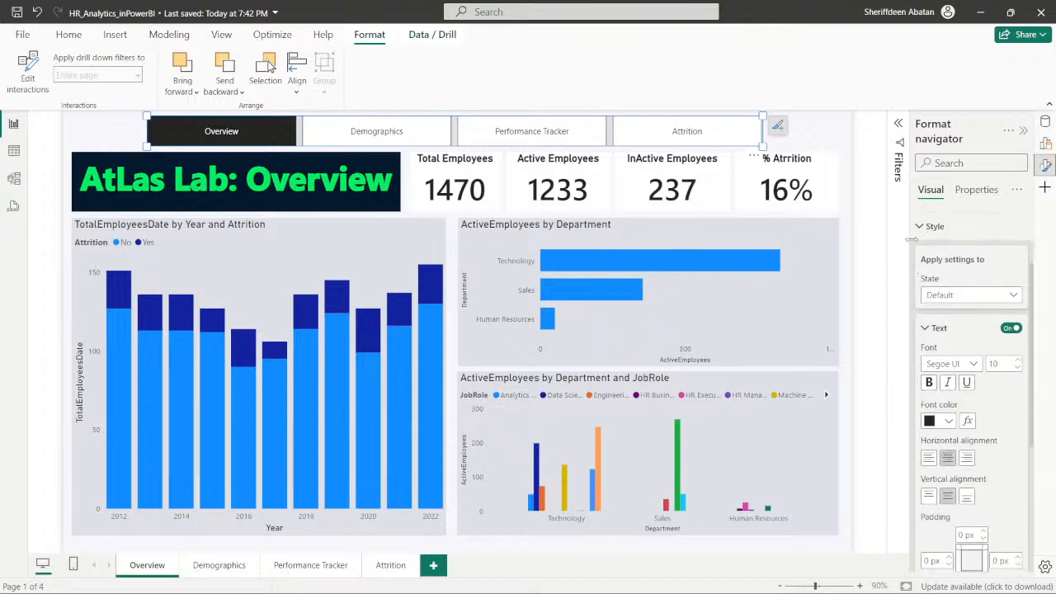
{"action": "left_click", "coordinate": [923, 229]}
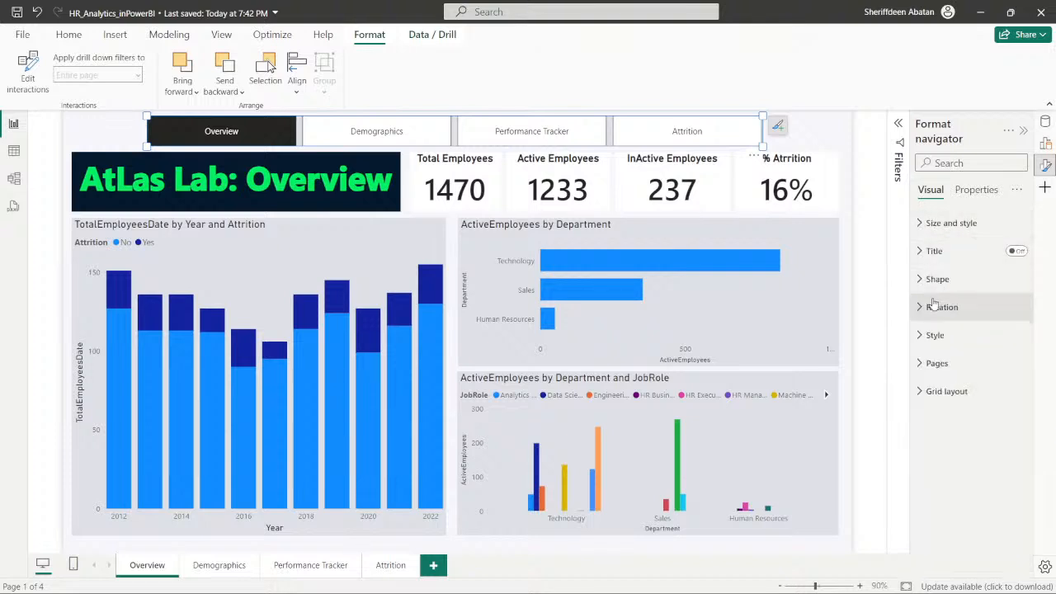
{"action": "left_click", "coordinate": [919, 363]}
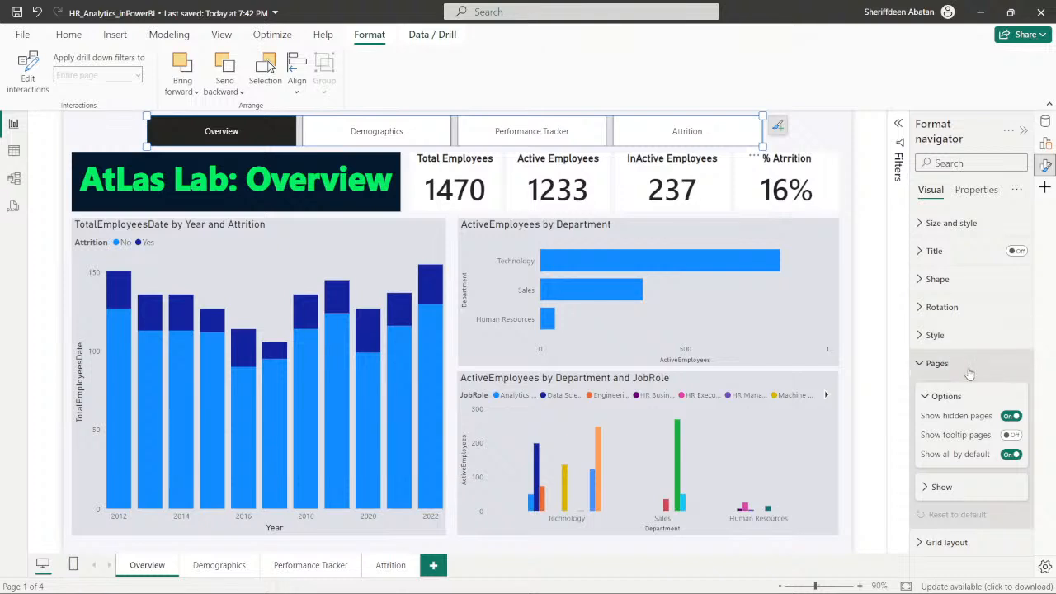
{"action": "left_click", "coordinate": [939, 487]}
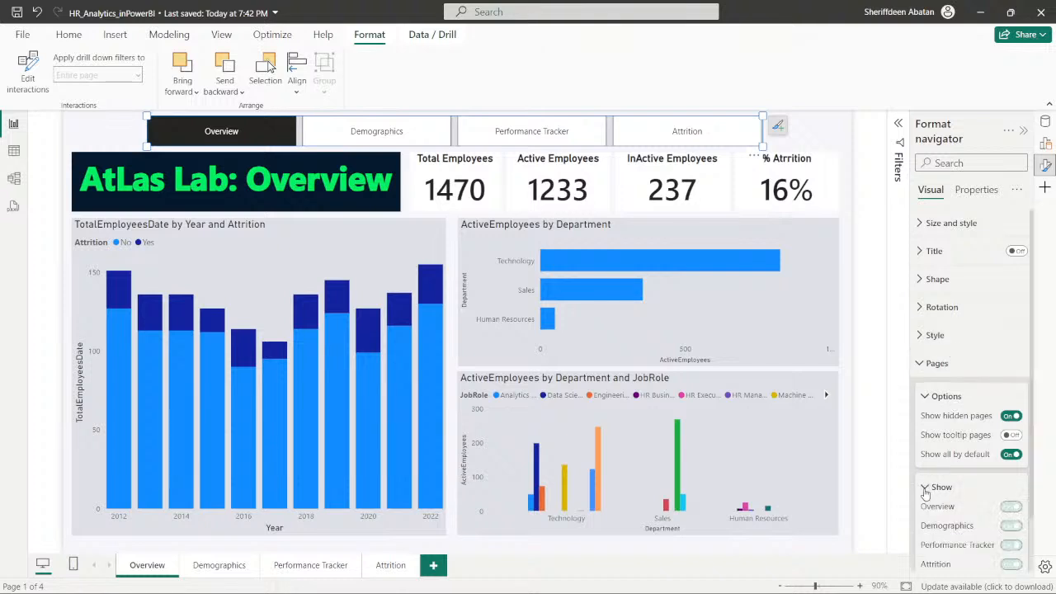
{"action": "scroll", "coordinate": [941, 482], "scroll_direction": "down", "scroll_amount": 1}
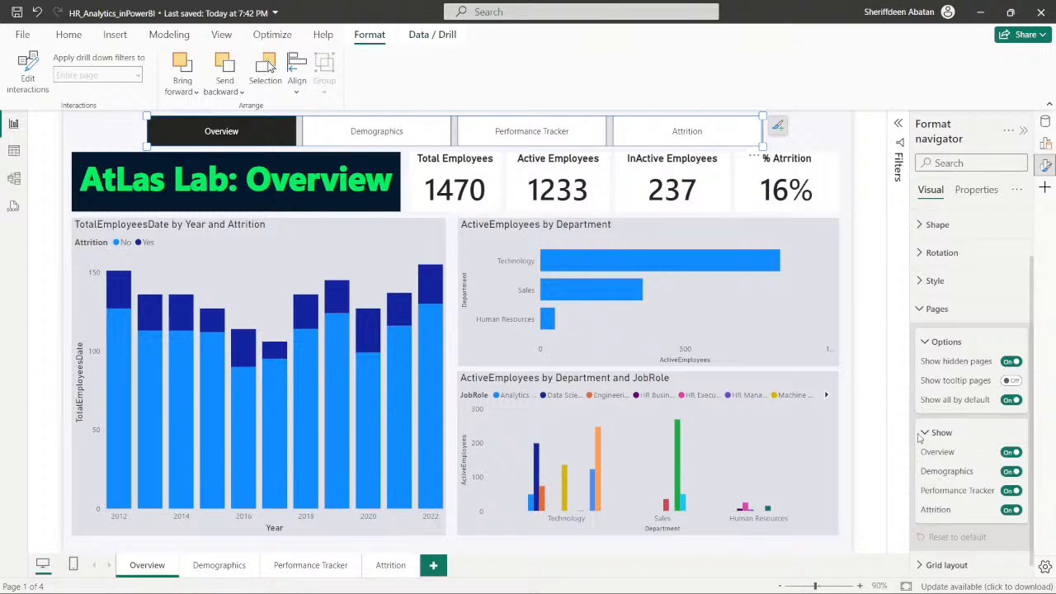
- Toggle the Overview page off and back on among the page navigator's shown pages
{"action": "left_click", "coordinate": [1012, 456]}
{"action": "left_click", "coordinate": [1012, 454]}
{"action": "left_click", "coordinate": [928, 435]}
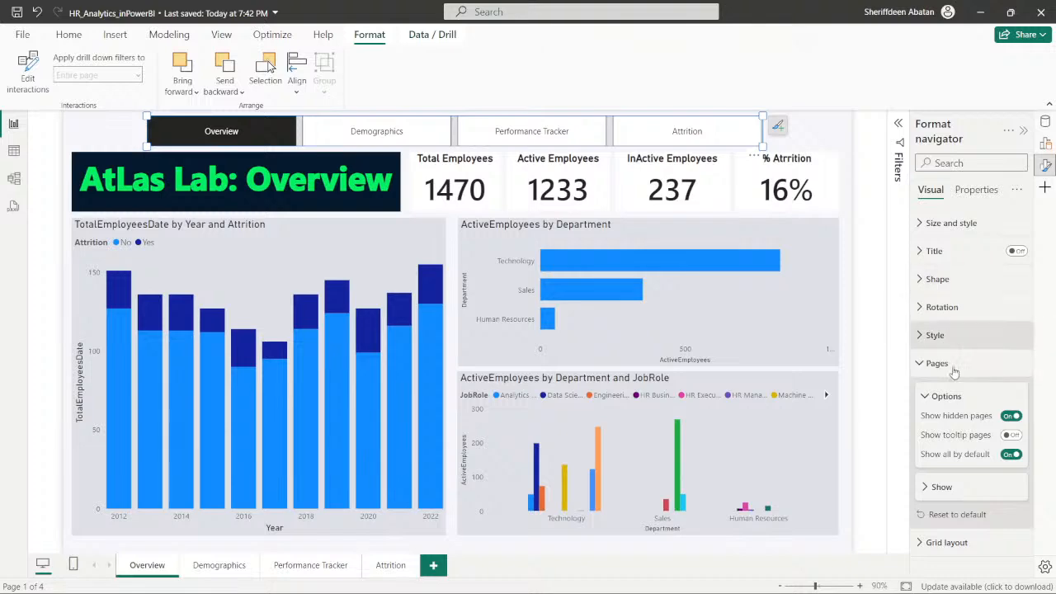
{"action": "left_click", "coordinate": [923, 365]}
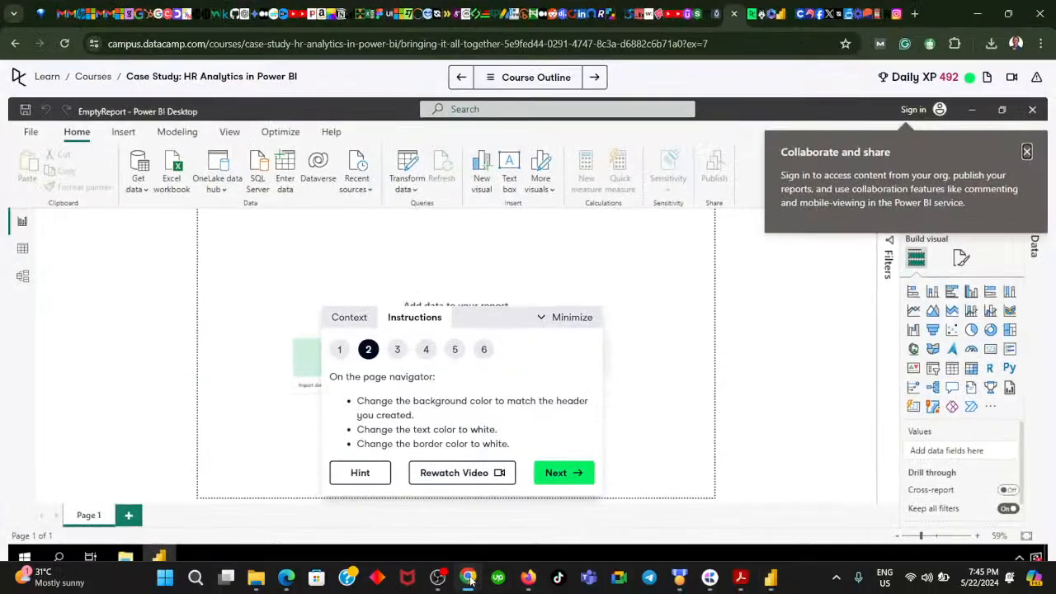
- Recheck DataCamp instruction 2, and enable the page navigator's visual border in Power BI with a white color
{"action": "left_click", "coordinate": [468, 577]}
{"action": "left_click", "coordinate": [467, 578]}
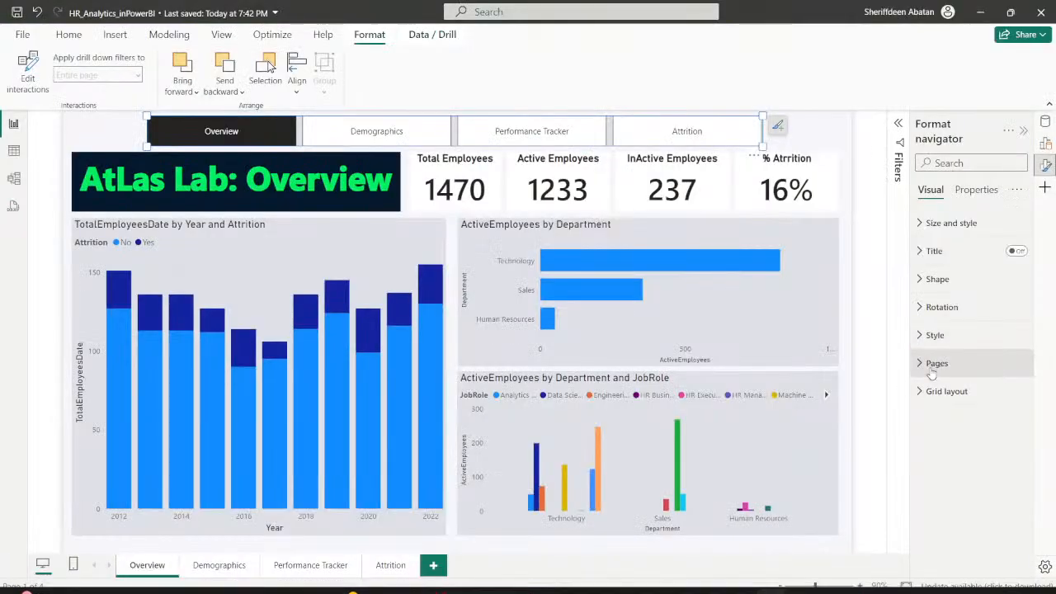
{"action": "left_click", "coordinate": [925, 233]}
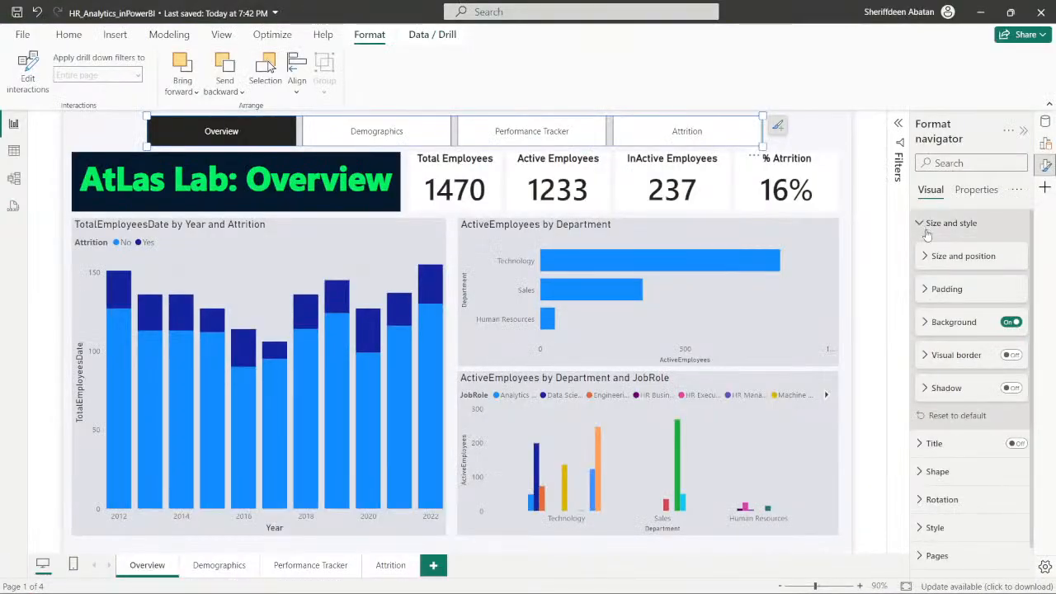
{"action": "left_click", "coordinate": [922, 356]}
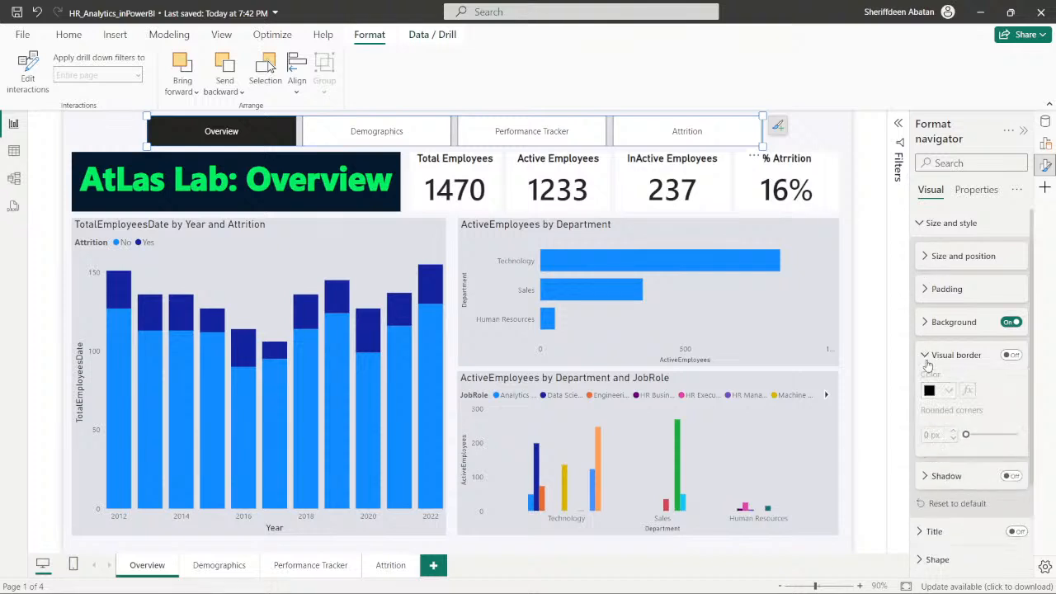
{"action": "left_click", "coordinate": [1012, 355]}
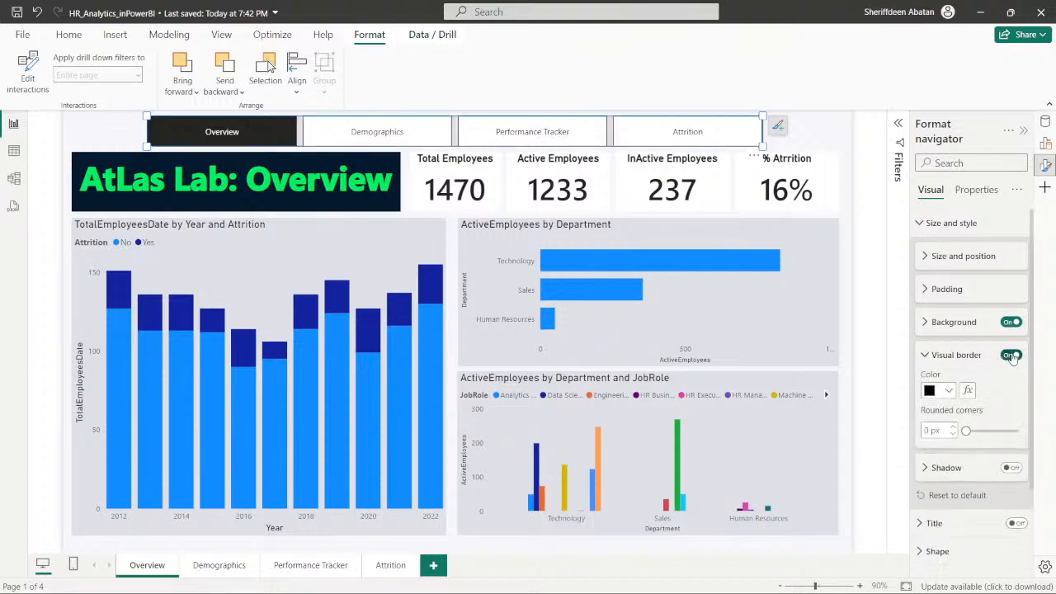
{"action": "left_click", "coordinate": [949, 391]}
{"action": "left_click", "coordinate": [872, 336]}
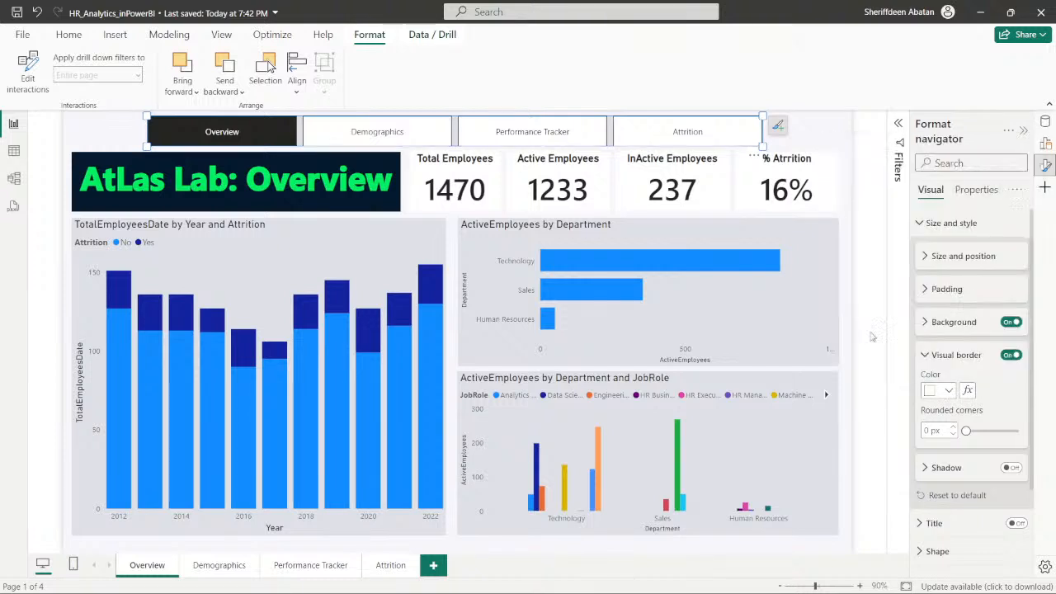
{"action": "left_click", "coordinate": [925, 356]}
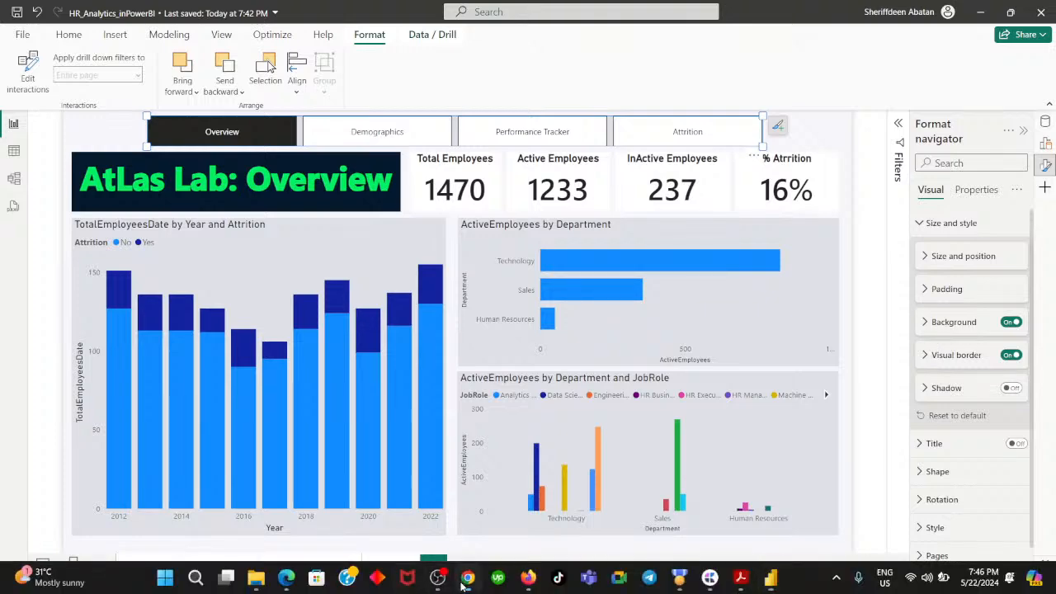
- Switch to DataCamp and advance the exercise to instruction 3, reading its fill requirements for the navigator's selected state
{"action": "left_click", "coordinate": [467, 582]}
{"action": "left_click", "coordinate": [576, 481]}
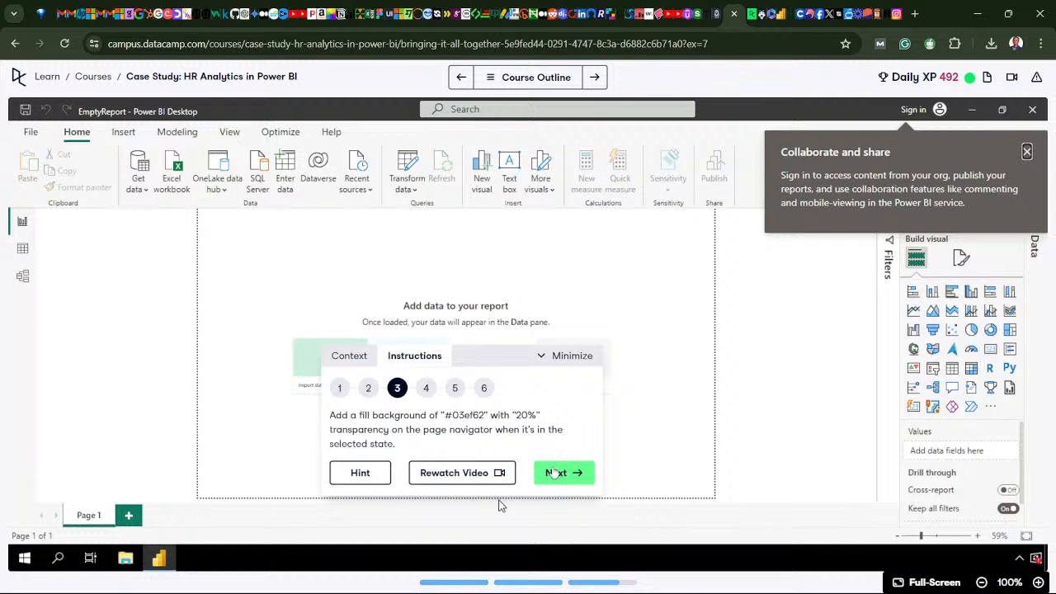
{"action": "mouse_move", "coordinate": [473, 591]}
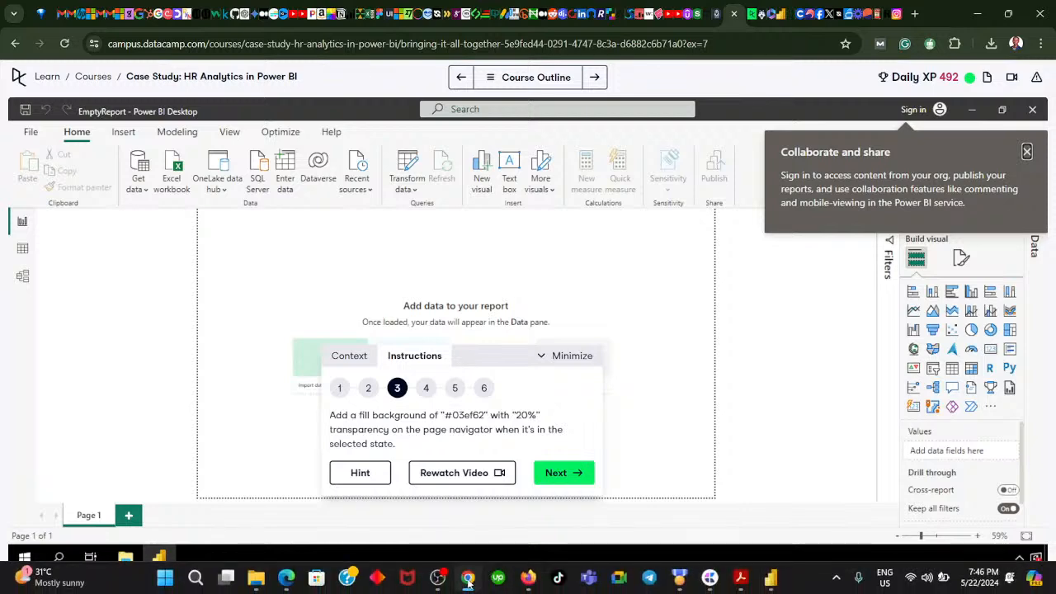
- Switch back to Power BI and set the page navigator's background color to hex #03EF62
{"action": "left_click", "coordinate": [770, 584]}
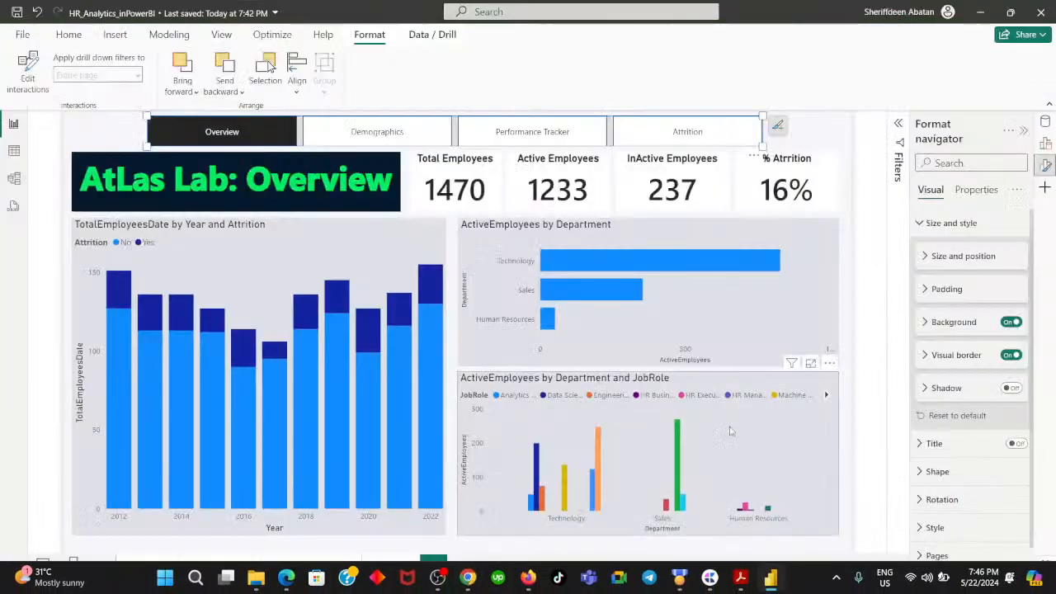
{"action": "left_click", "coordinate": [924, 322]}
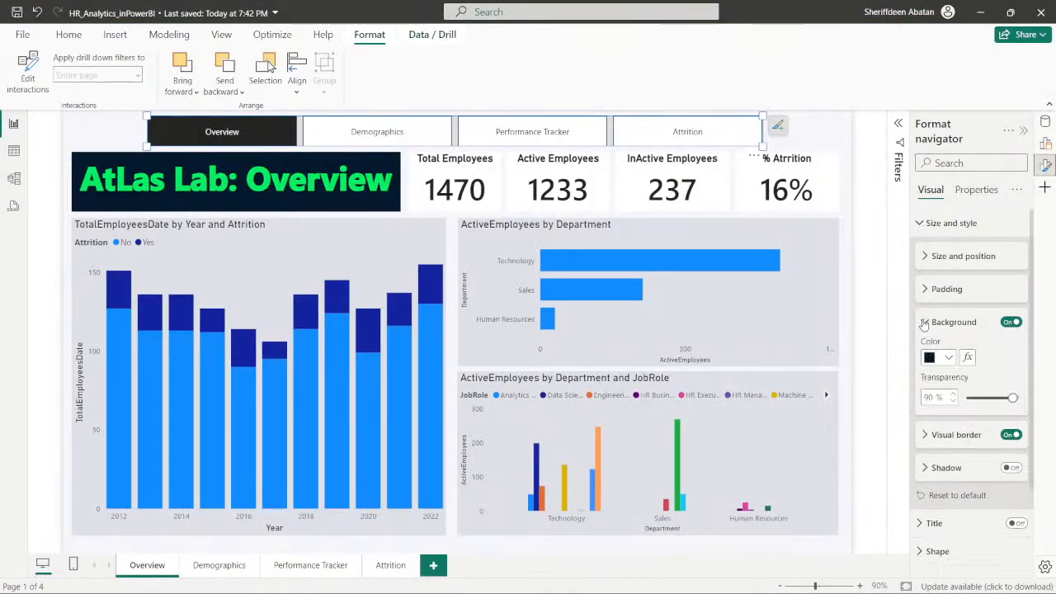
{"action": "left_click", "coordinate": [949, 358]}
{"action": "left_click", "coordinate": [891, 325]}
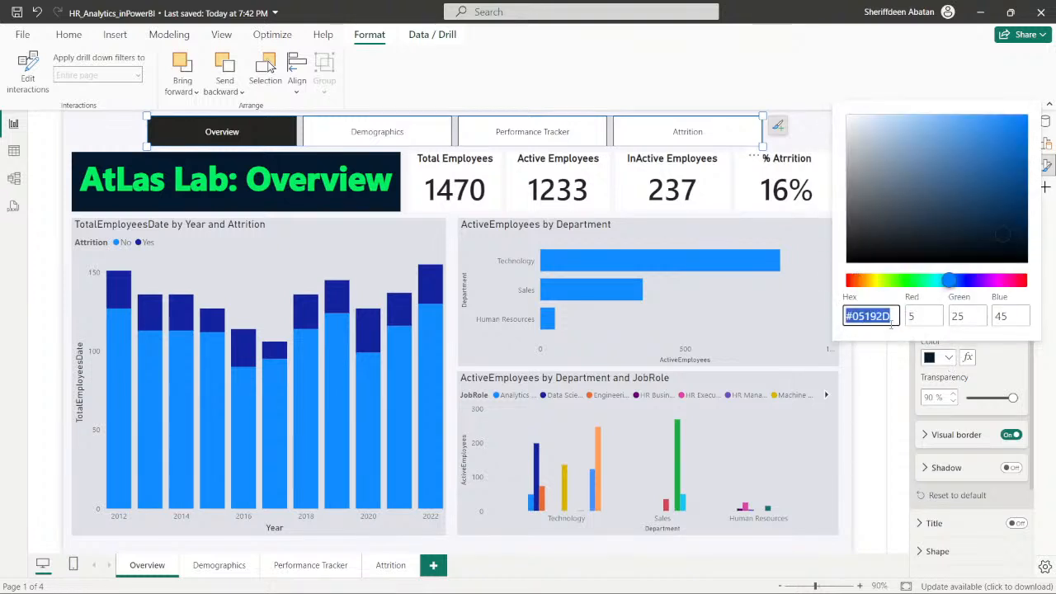
{"action": "key", "text": "BackSpace"}
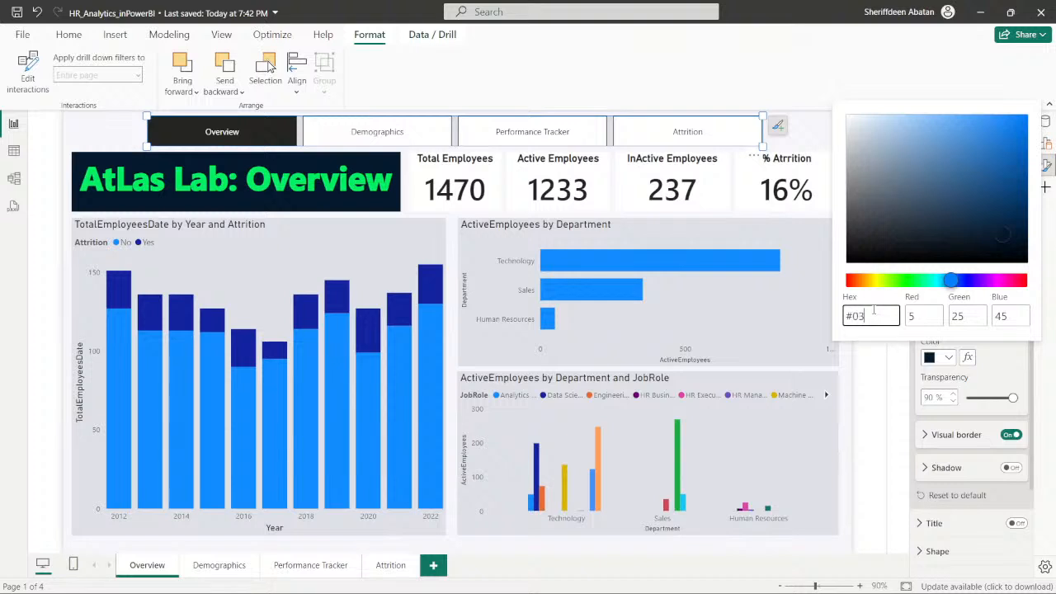
{"action": "type", "text": "03ef62"}
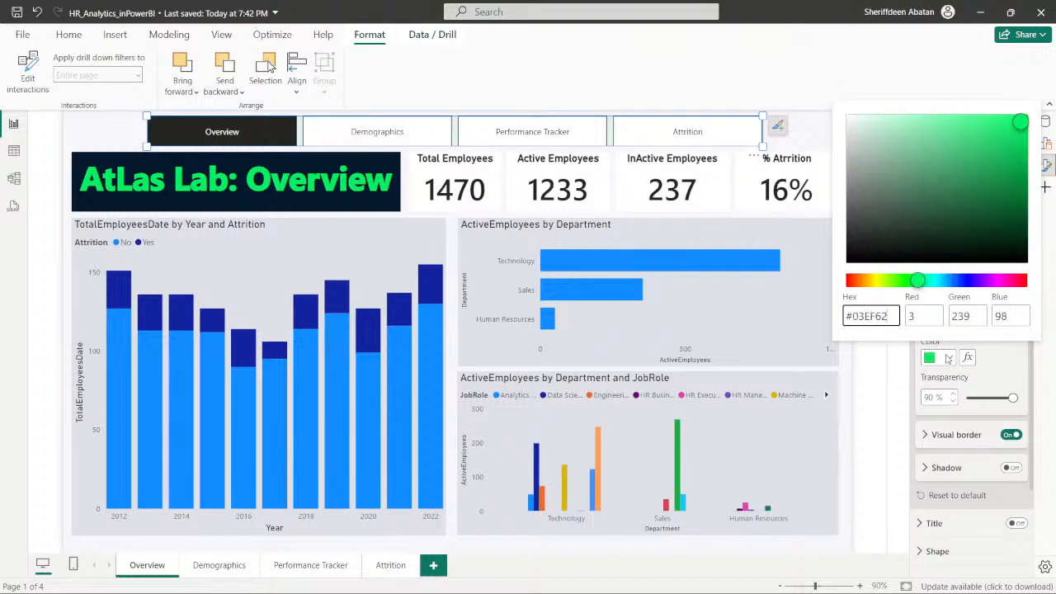
- Set the page navigator background's transparency to 20%, rechecking the requirement in DataCamp instruction 3
{"action": "left_click", "coordinate": [1012, 398]}
{"action": "left_click_drag", "start_coordinate": [1011, 398], "coordinate": [995, 398]}
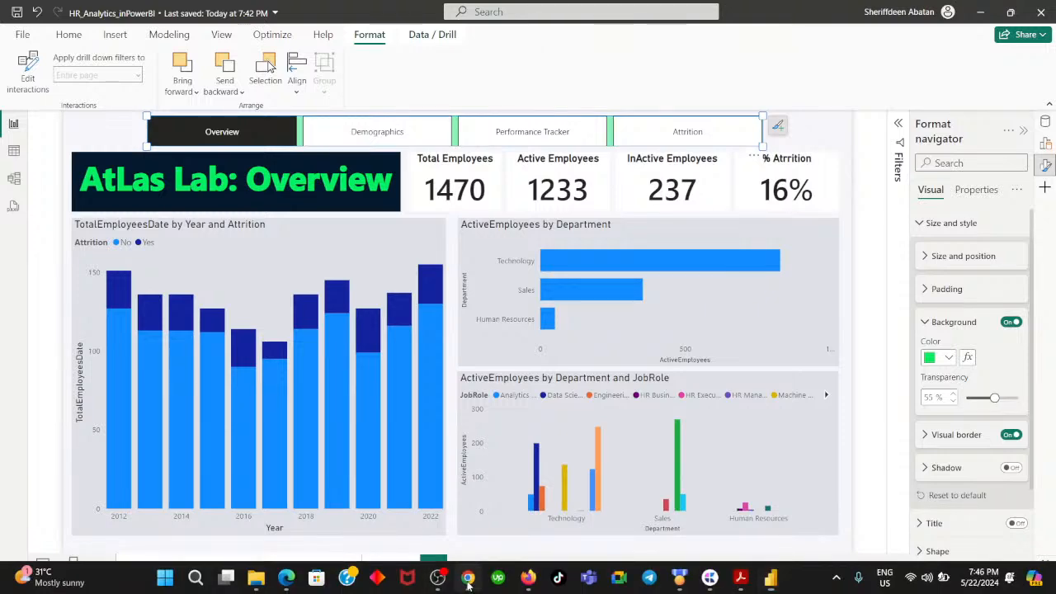
{"action": "left_click", "coordinate": [468, 583]}
{"action": "left_click", "coordinate": [470, 583]}
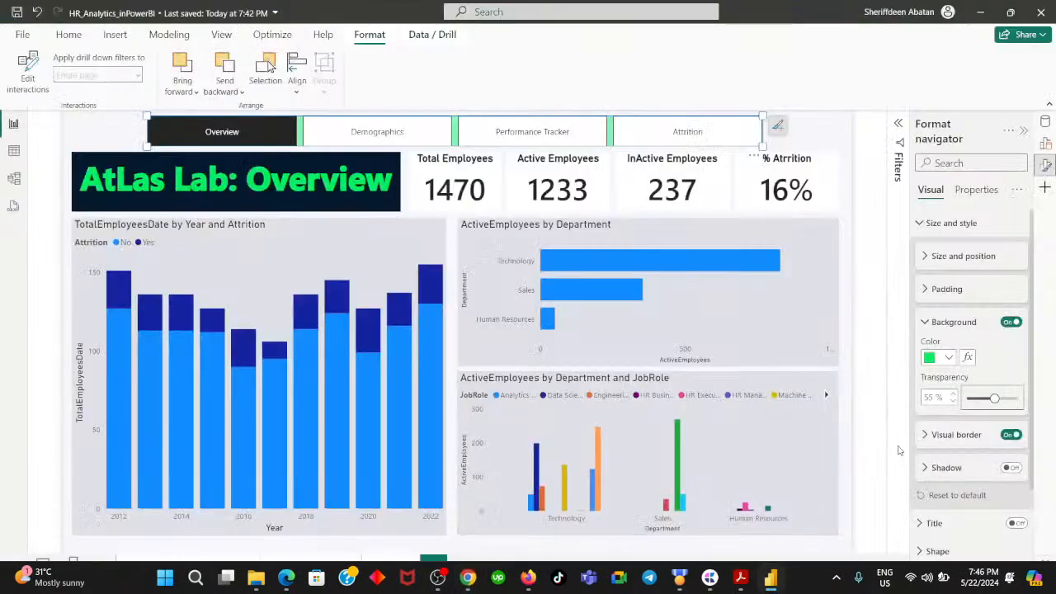
{"action": "left_click_drag", "start_coordinate": [994, 399], "coordinate": [975, 398]}
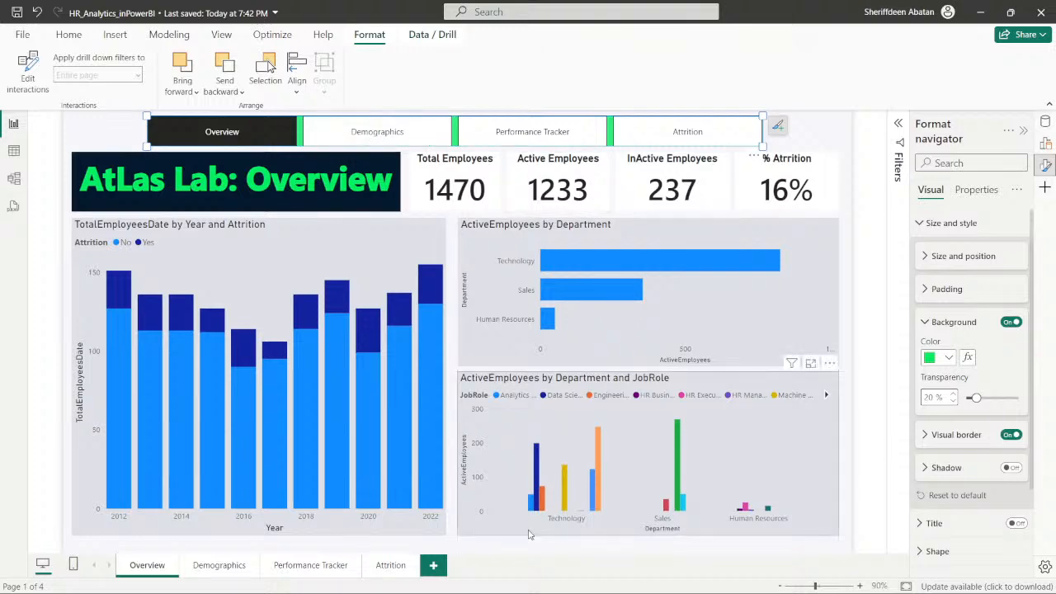
{"action": "left_click", "coordinate": [468, 577]}
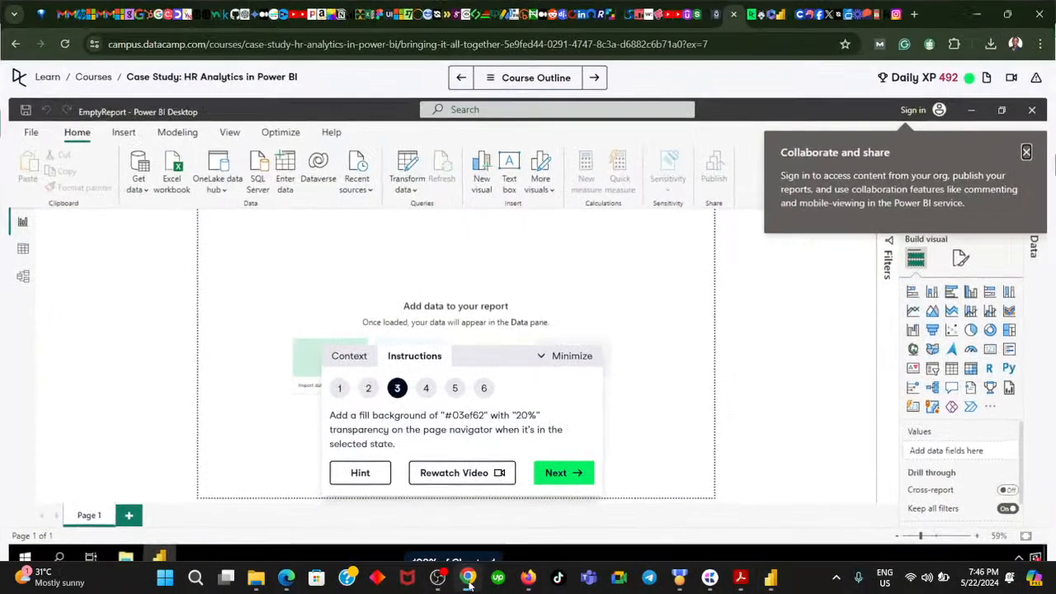
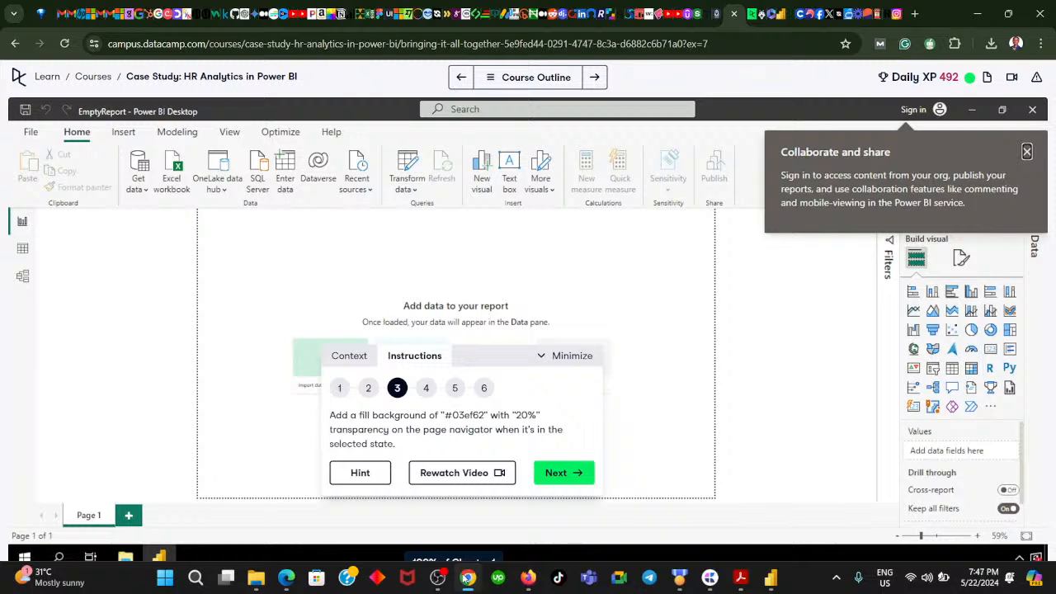
- Switch back to Power BI and examine the page navigator's Properties, Grid layout, Pages and Style settings for a selected-state fill option
{"action": "left_click", "coordinate": [467, 577]}
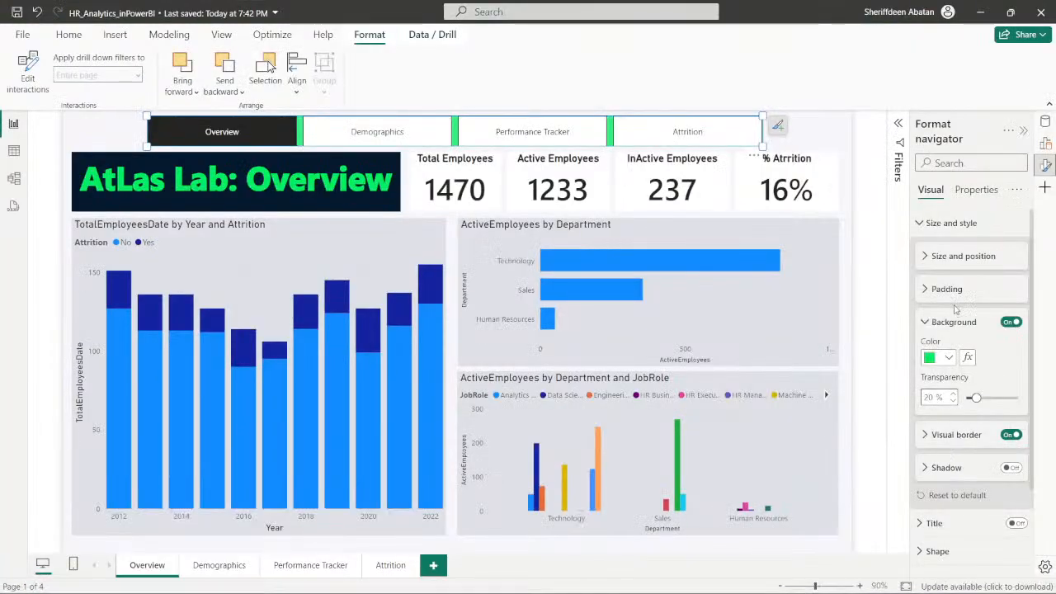
{"action": "left_click", "coordinate": [931, 321]}
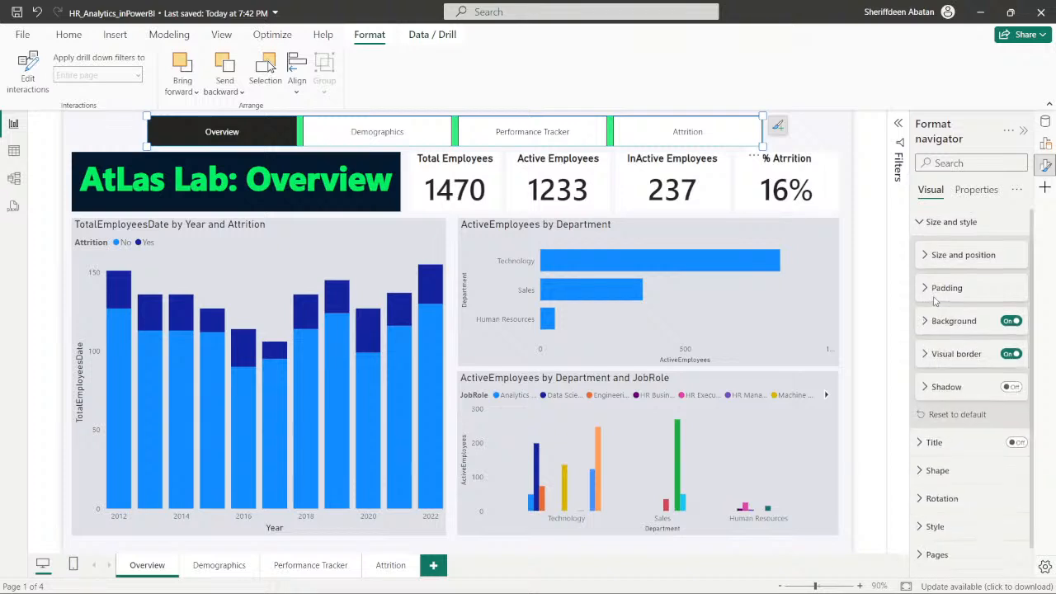
{"action": "scroll", "coordinate": [935, 301], "scroll_direction": "down", "scroll_amount": 1}
{"action": "scroll", "coordinate": [937, 299], "scroll_direction": "up", "scroll_amount": 1}
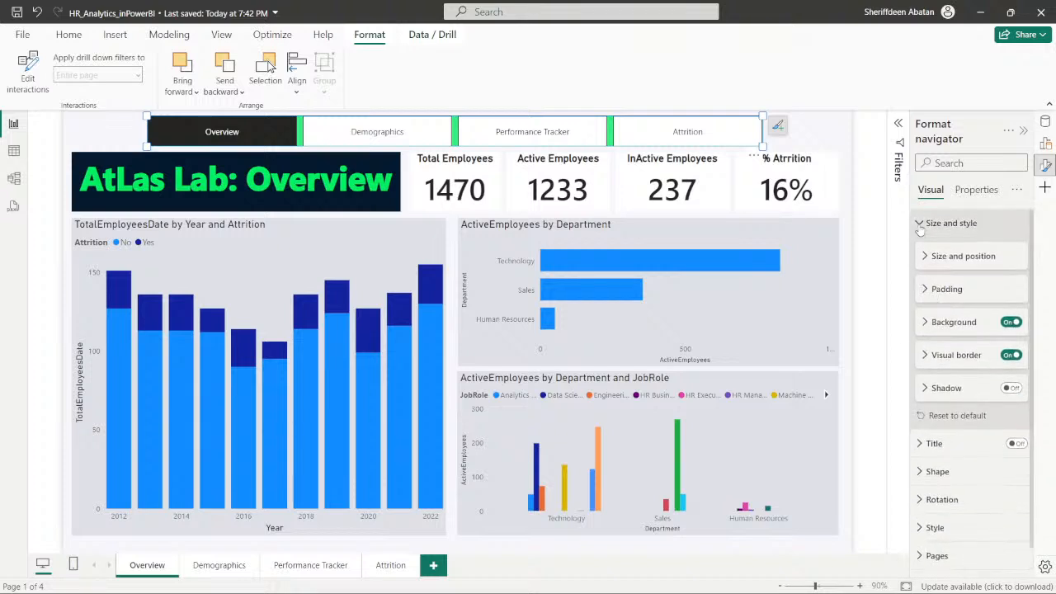
{"action": "left_click", "coordinate": [936, 223]}
{"action": "left_click", "coordinate": [977, 190]}
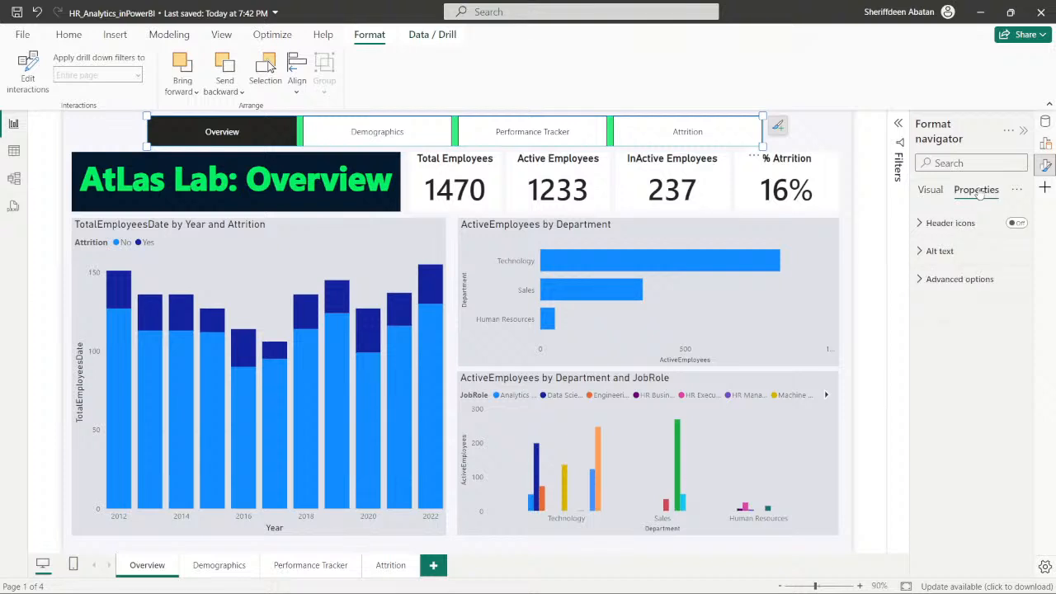
{"action": "left_click", "coordinate": [921, 281]}
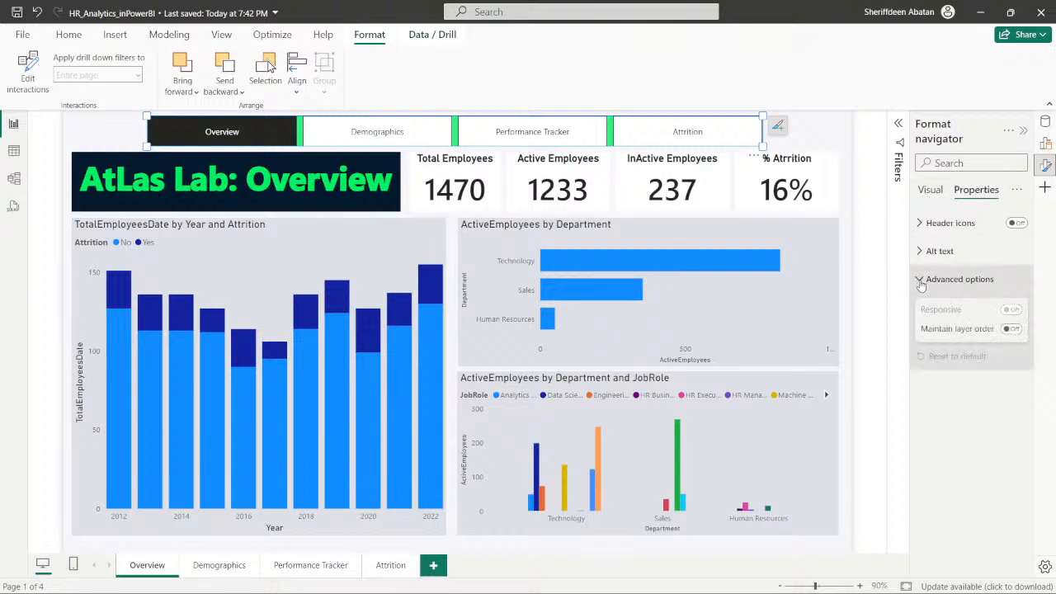
{"action": "left_click", "coordinate": [921, 280]}
{"action": "left_click", "coordinate": [931, 190]}
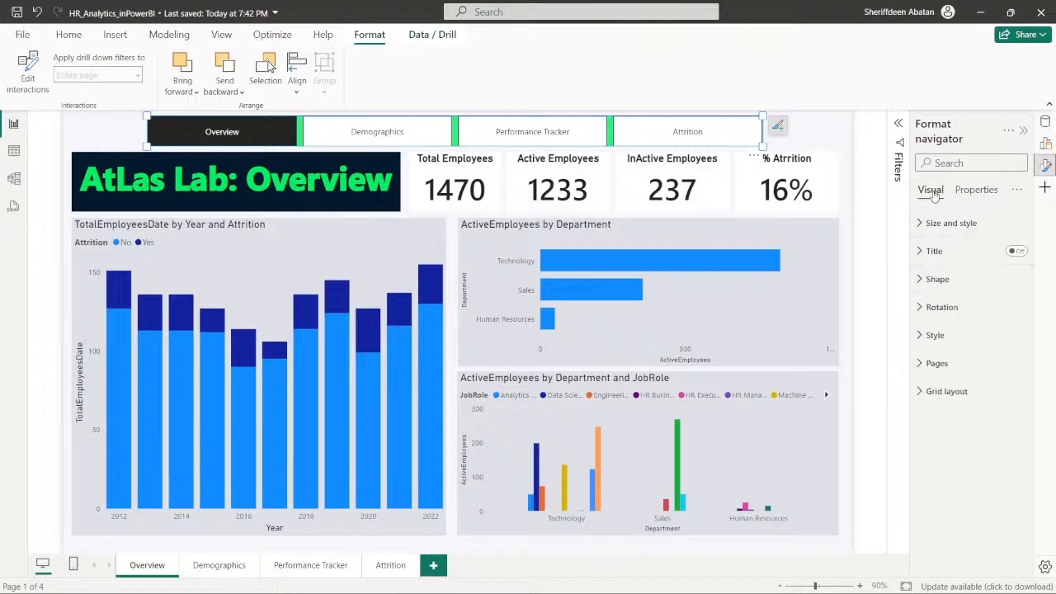
{"action": "left_click", "coordinate": [918, 393]}
{"action": "left_click", "coordinate": [921, 392]}
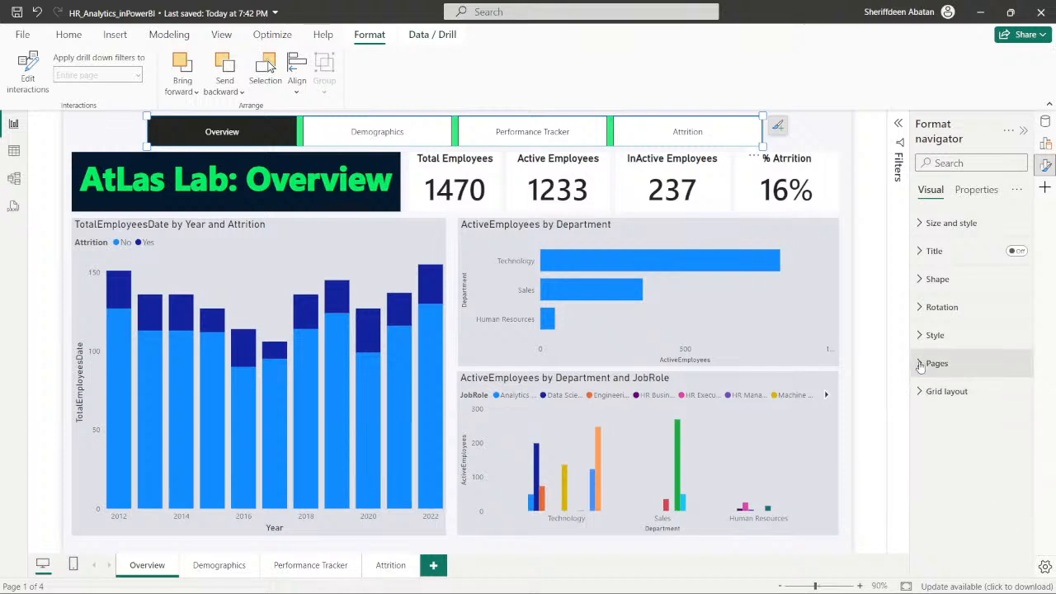
{"action": "left_click", "coordinate": [920, 364]}
{"action": "left_click", "coordinate": [918, 336]}
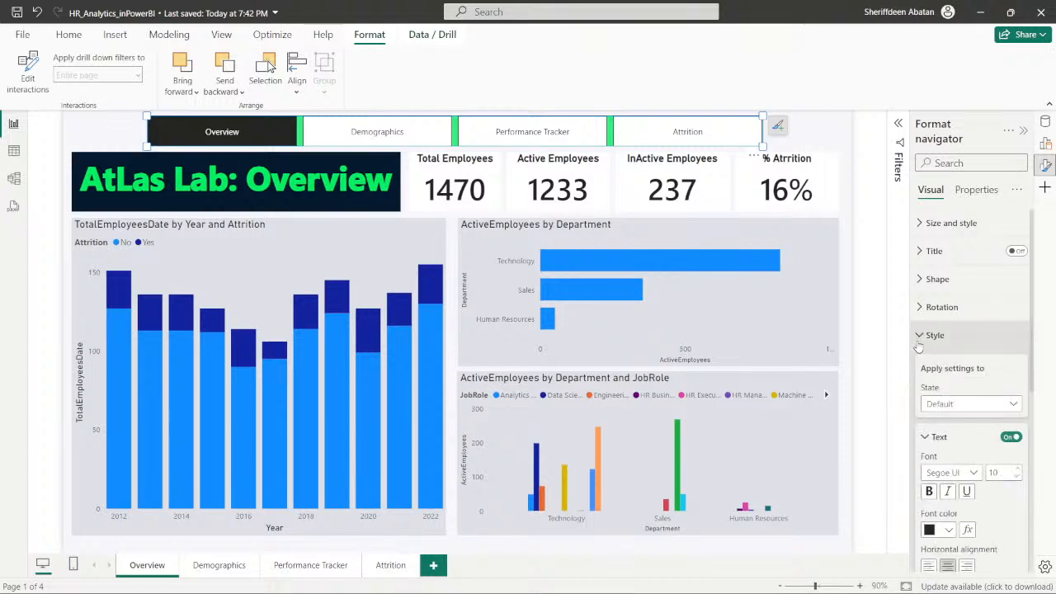
{"action": "scroll", "coordinate": [945, 370], "scroll_direction": "down", "scroll_amount": 3}
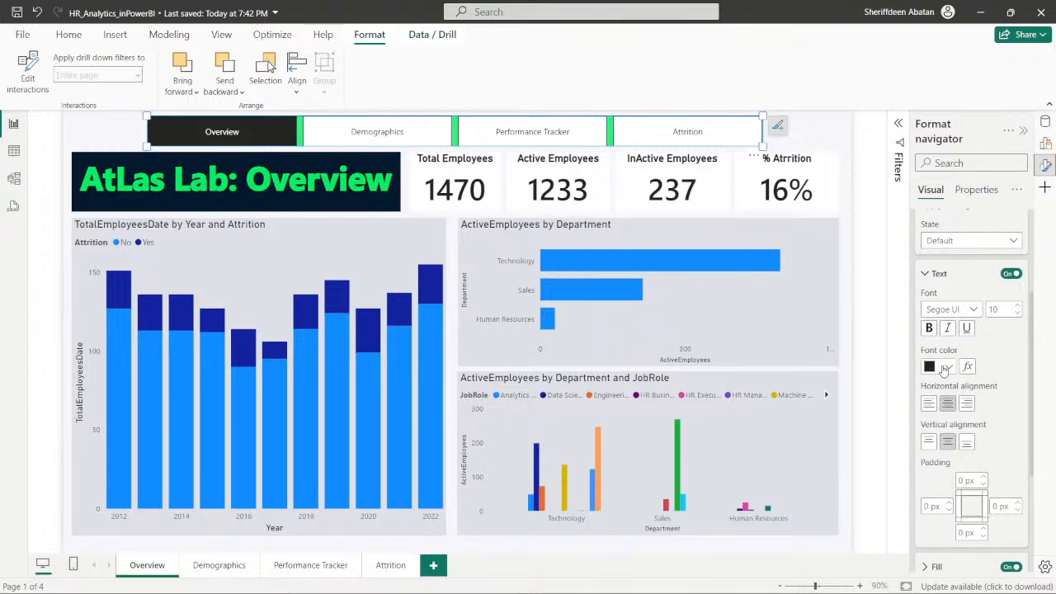
{"action": "scroll", "coordinate": [945, 370], "scroll_direction": "up", "scroll_amount": 3}
{"action": "scroll", "coordinate": [945, 371], "scroll_direction": "down", "scroll_amount": 2}
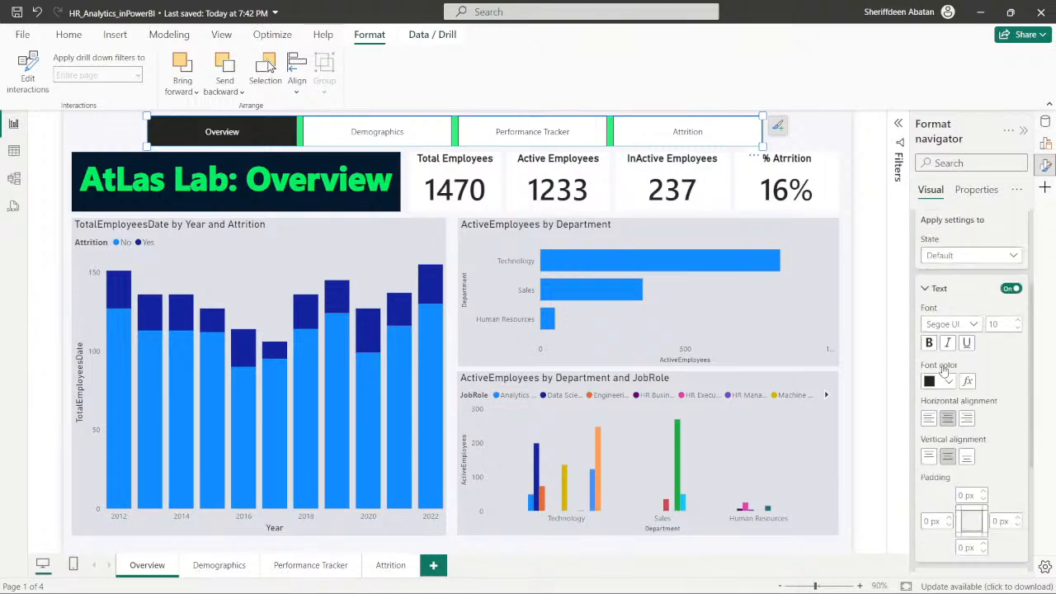
{"action": "scroll", "coordinate": [940, 367], "scroll_direction": "down", "scroll_amount": 3}
{"action": "scroll", "coordinate": [928, 330], "scroll_direction": "up", "scroll_amount": 5}
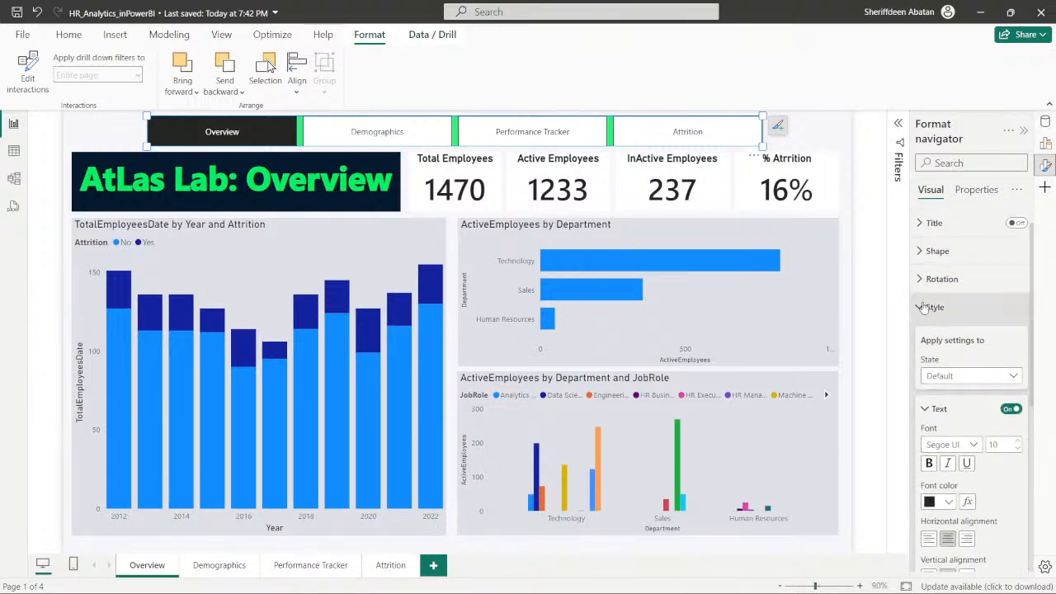
{"action": "left_click", "coordinate": [923, 307]}
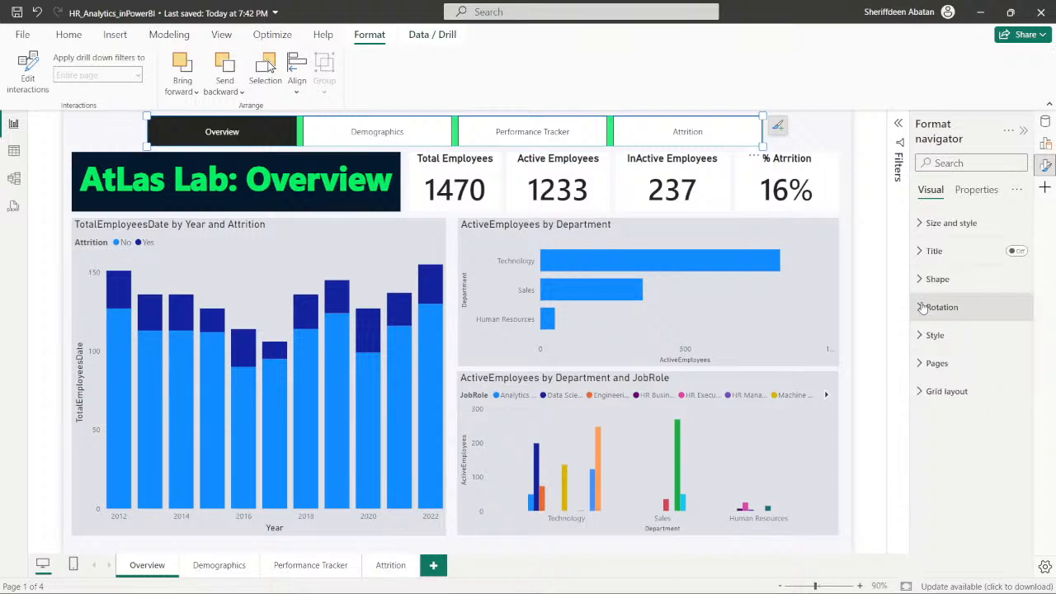
- Review the page navigator's size, padding, background, visual border and shadow settings for selected-state options
{"action": "left_click", "coordinate": [917, 225]}
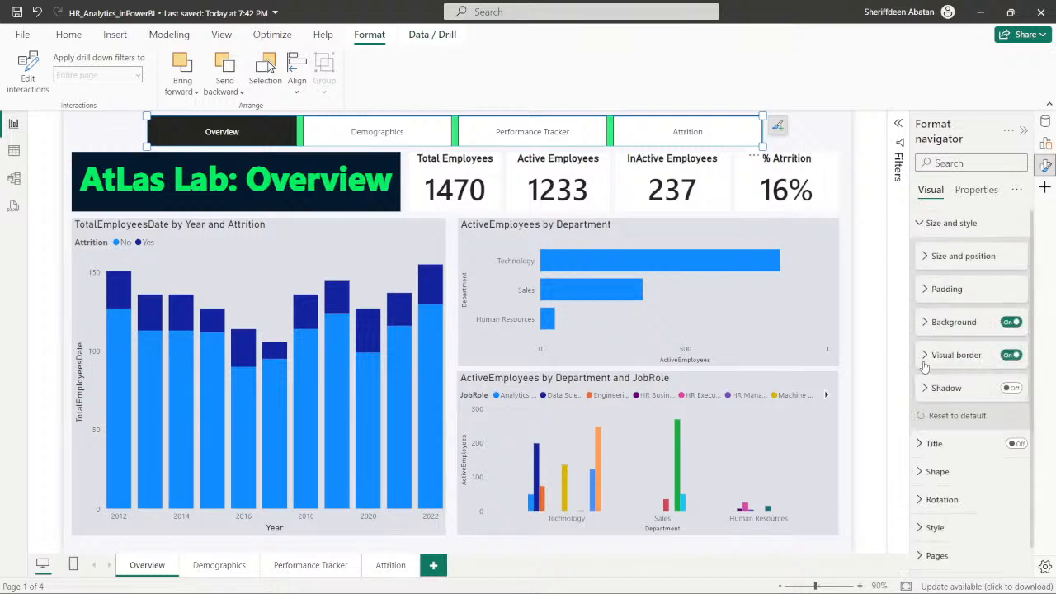
{"action": "left_click", "coordinate": [925, 291]}
{"action": "left_click", "coordinate": [925, 293]}
{"action": "left_click", "coordinate": [925, 257]}
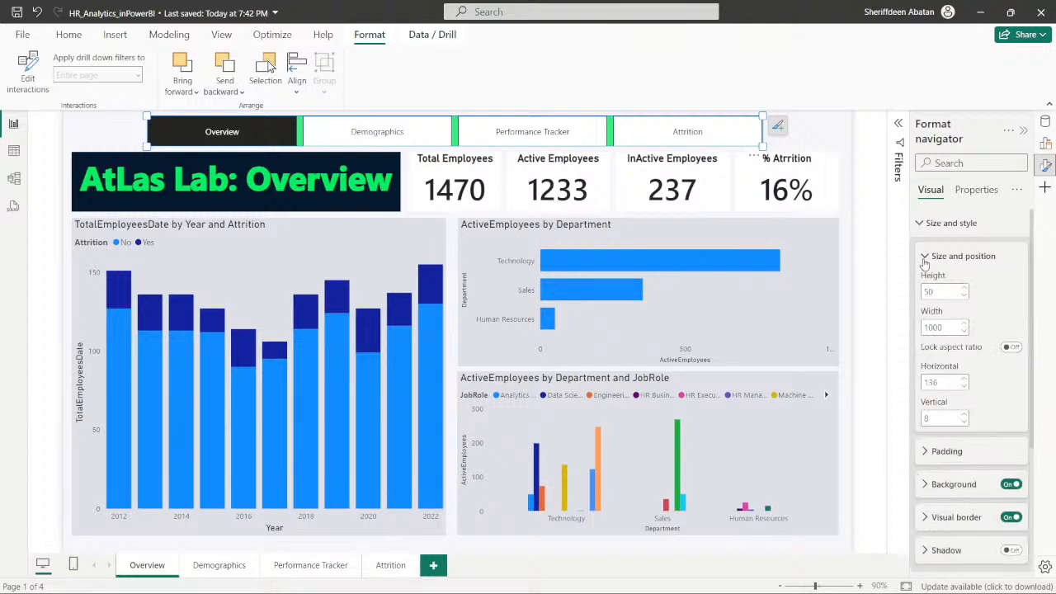
{"action": "left_click", "coordinate": [925, 259]}
{"action": "left_click", "coordinate": [925, 323]}
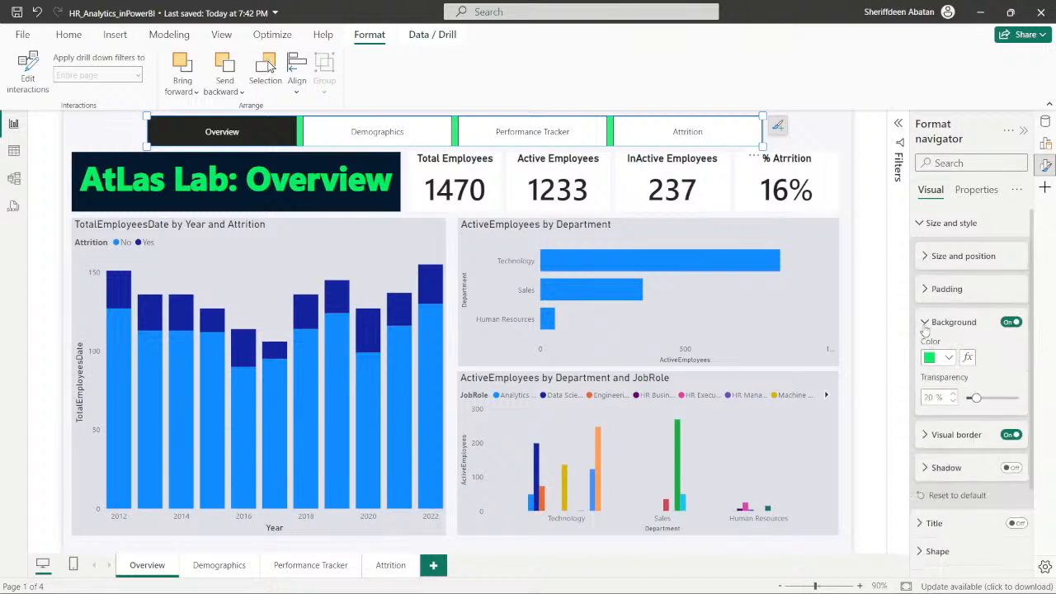
{"action": "left_click", "coordinate": [925, 325]}
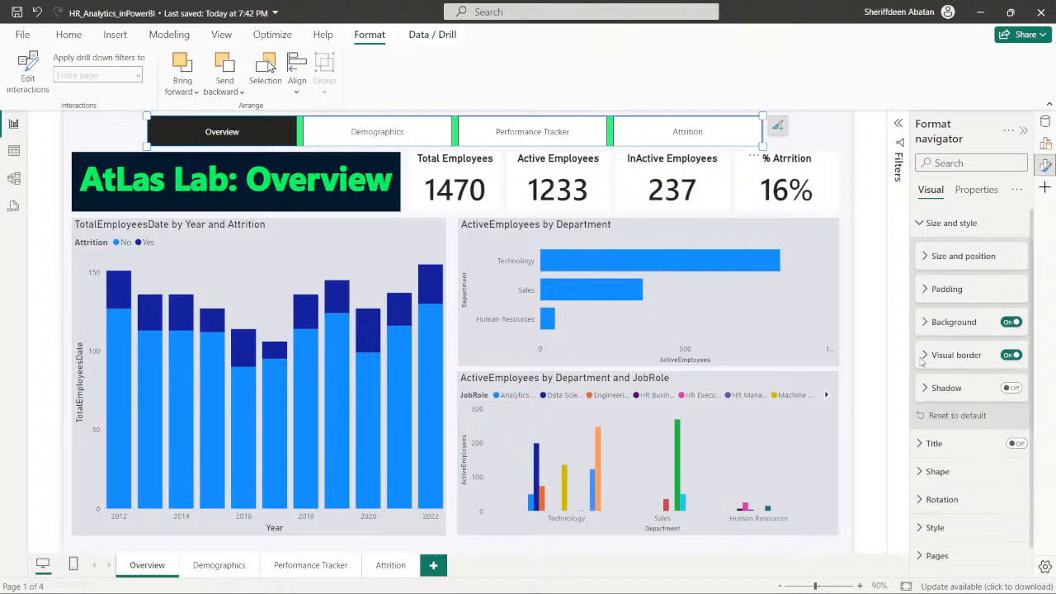
{"action": "left_click", "coordinate": [924, 357]}
{"action": "left_click", "coordinate": [924, 357]}
{"action": "left_click", "coordinate": [924, 396]}
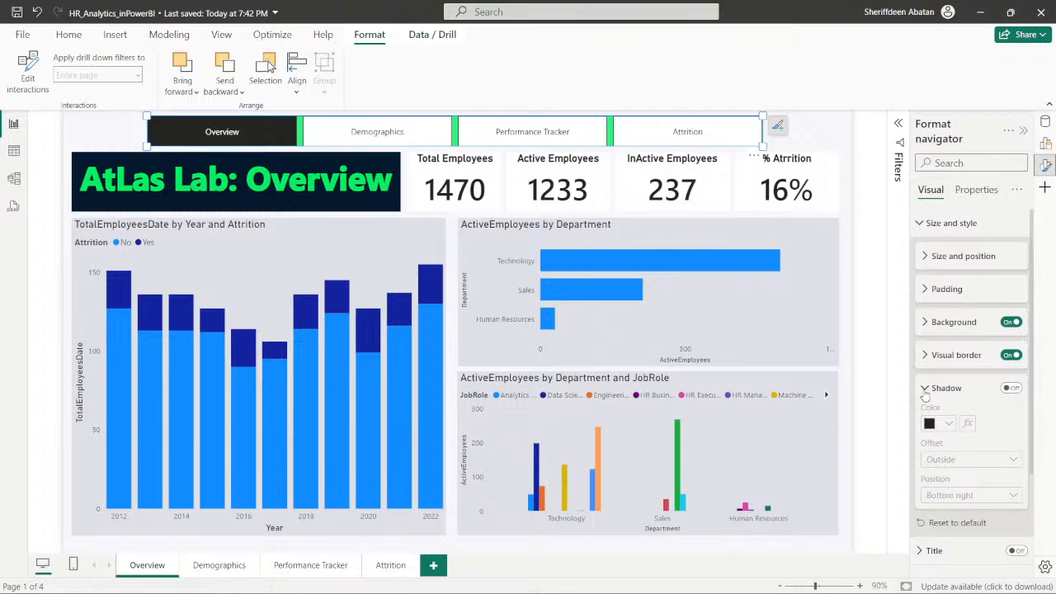
{"action": "left_click", "coordinate": [924, 394]}
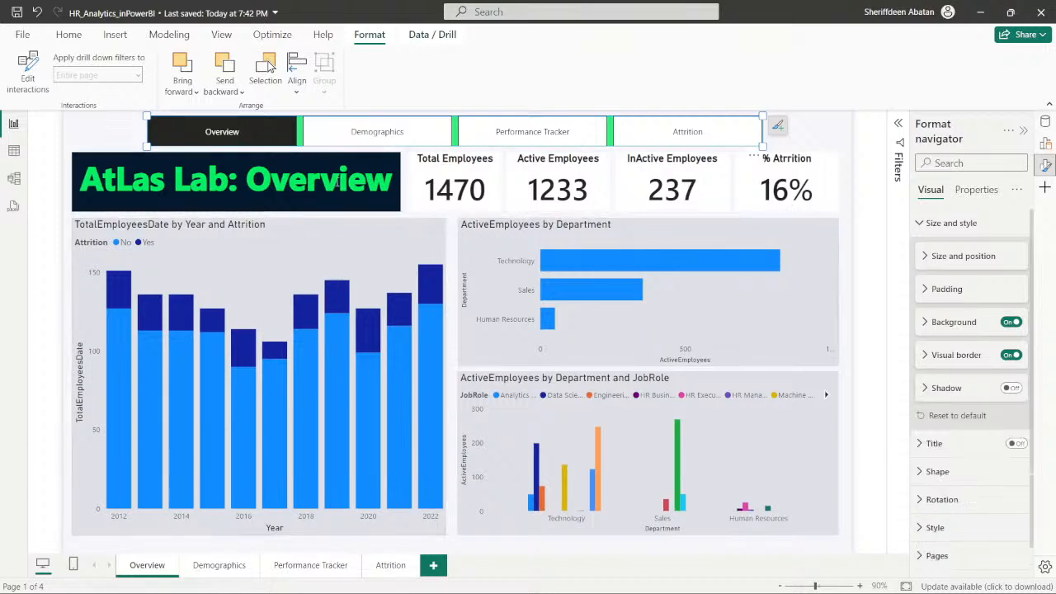
- Switch to DataCamp and advance the exercise to instruction 4
{"action": "left_click", "coordinate": [468, 578]}
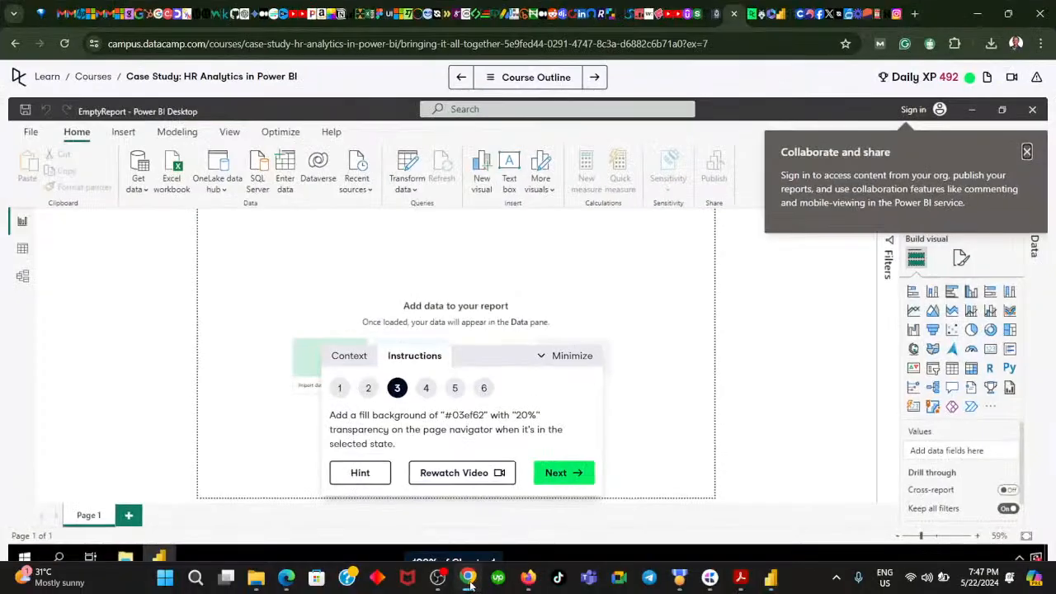
{"action": "left_click", "coordinate": [556, 472]}
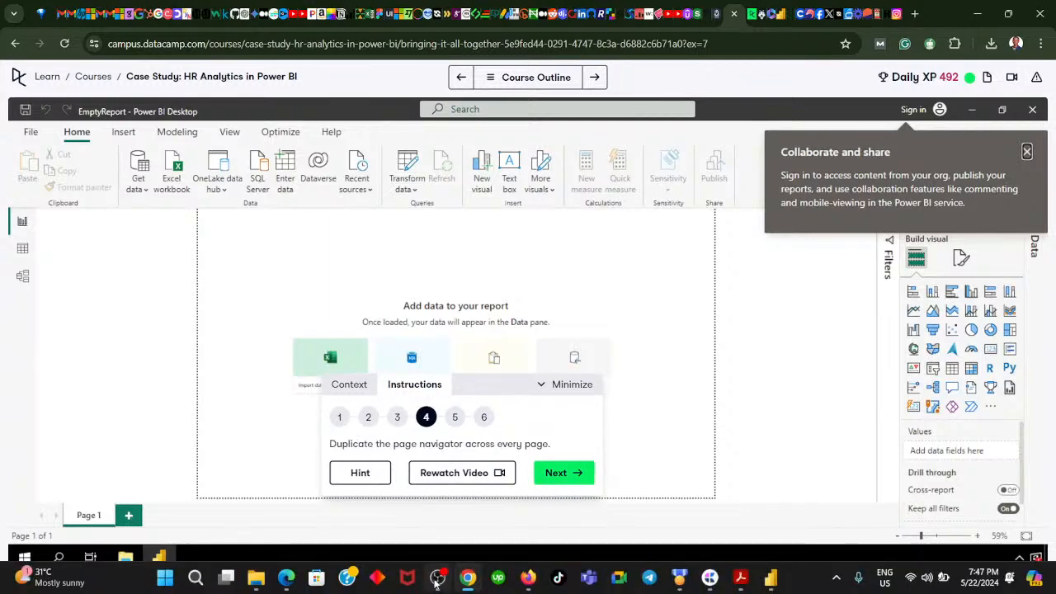
- Switch back to Power BI and copy the page navigator on the Overview page
{"action": "left_click", "coordinate": [468, 579]}
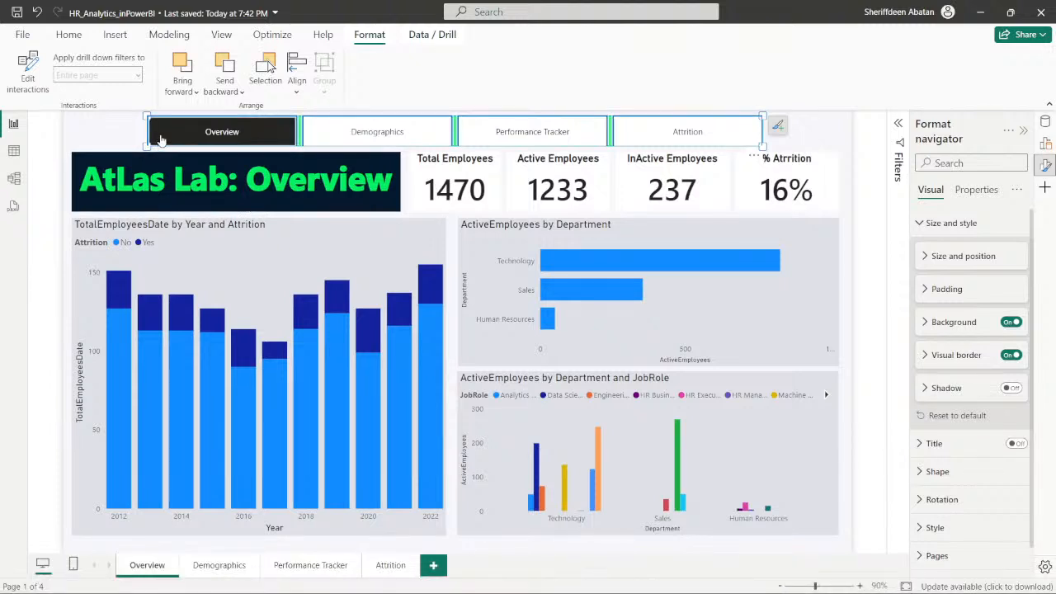
{"action": "left_click", "coordinate": [96, 138]}
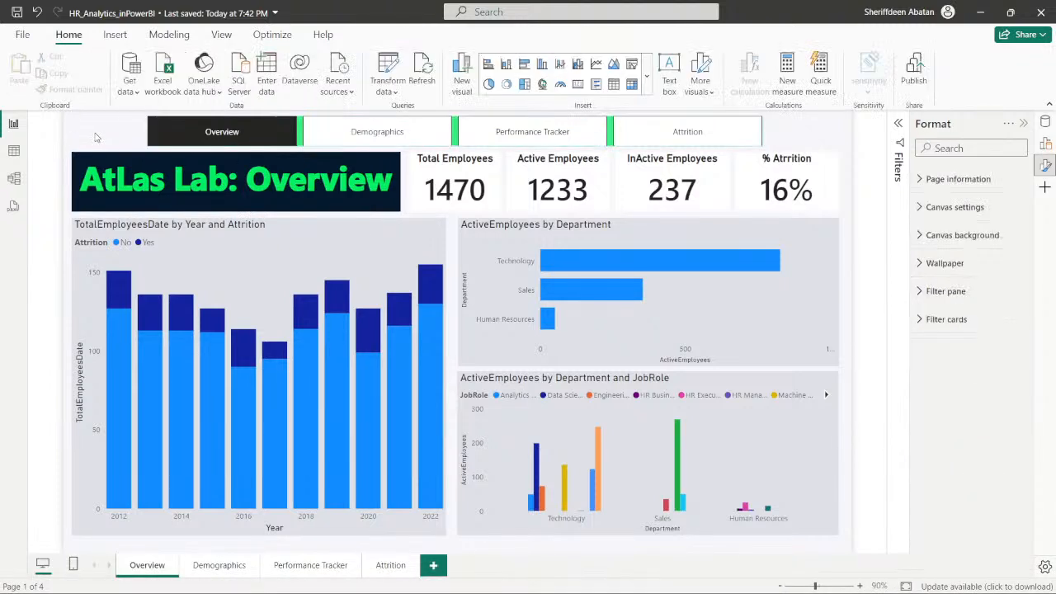
{"action": "left_click", "coordinate": [157, 146]}
{"action": "right_click", "coordinate": [152, 145]}
{"action": "key", "text": "Escape"}
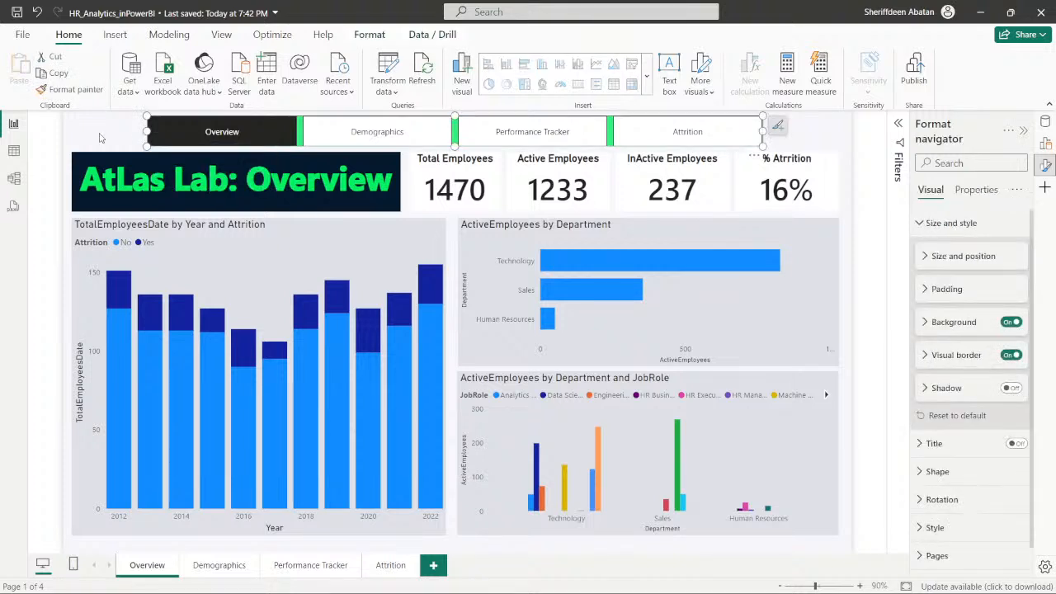
{"action": "left_click", "coordinate": [114, 133]}
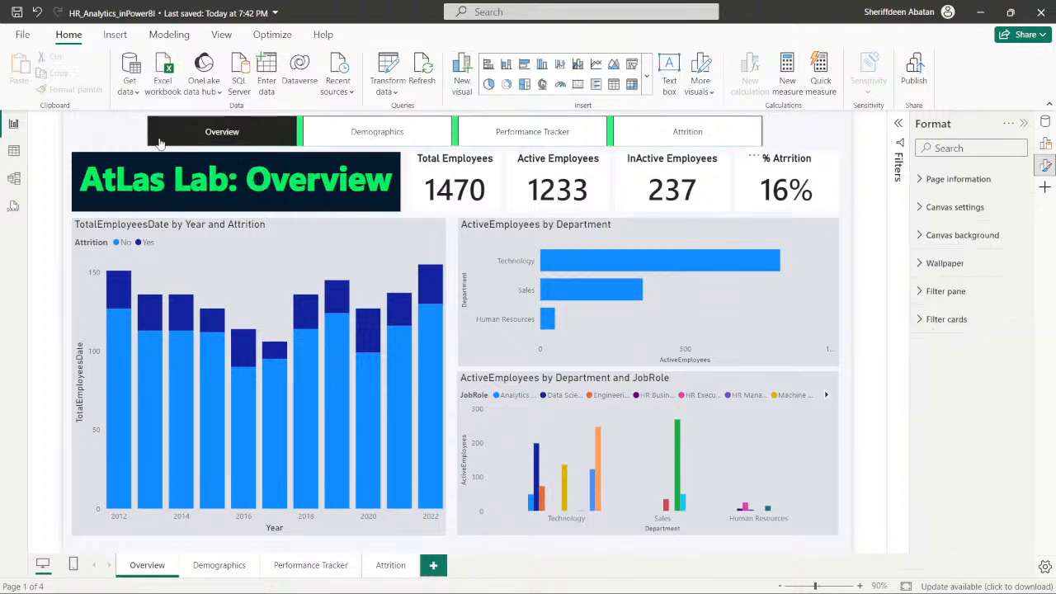
{"action": "left_click", "coordinate": [160, 144]}
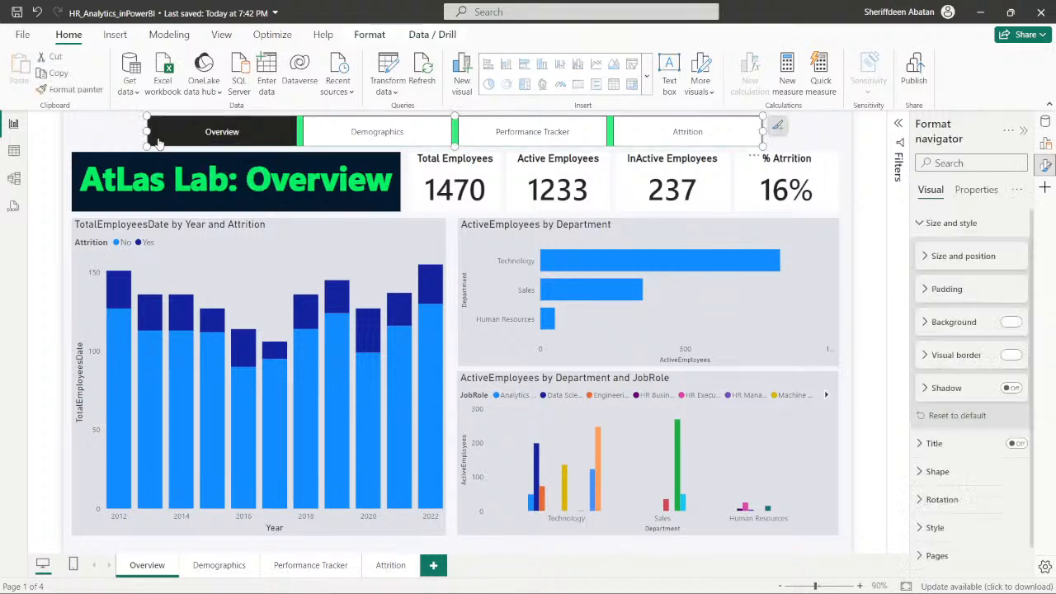
{"action": "left_click", "coordinate": [99, 140]}
- Paste the page navigator onto the Demographics page, and move and resize it to fit beside the Oldest Employee card
{"action": "left_click", "coordinate": [218, 566]}
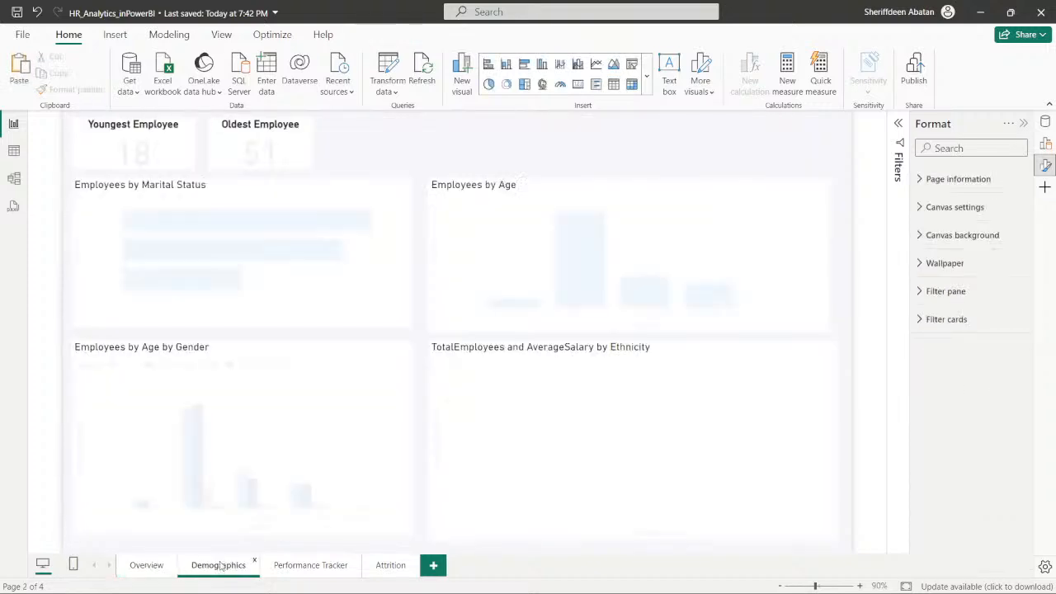
{"action": "key", "text": "ctrl+v"}
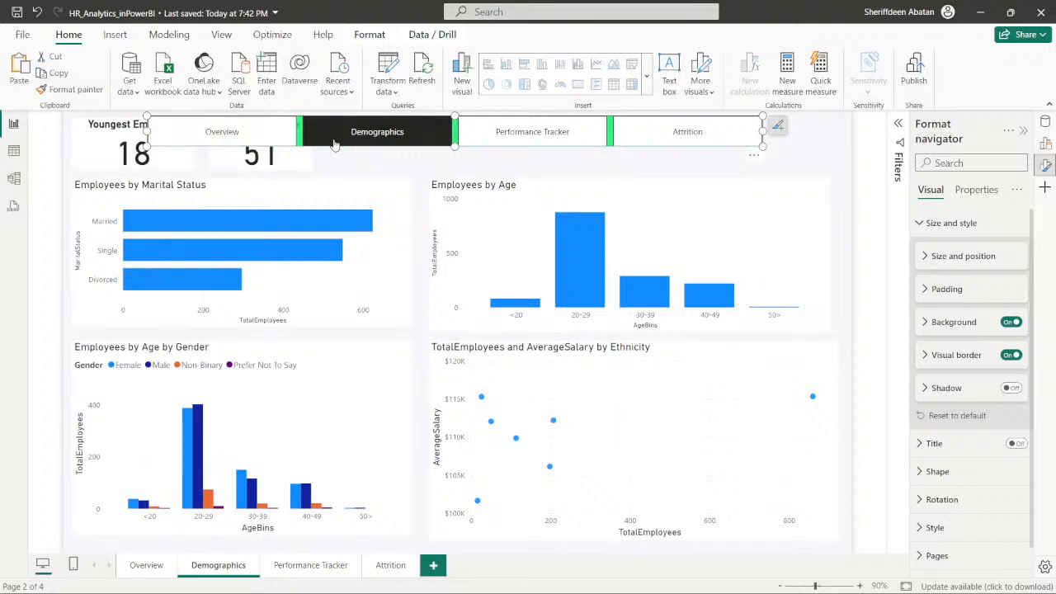
{"action": "left_click_drag", "start_coordinate": [302, 146], "coordinate": [388, 147]}
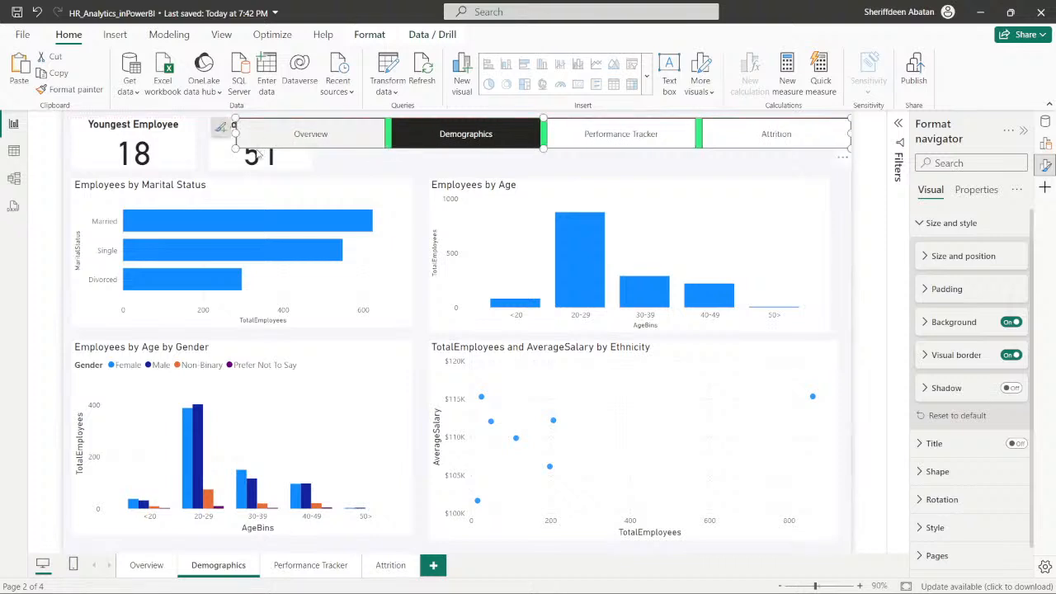
{"action": "left_click_drag", "start_coordinate": [237, 147], "coordinate": [318, 170]}
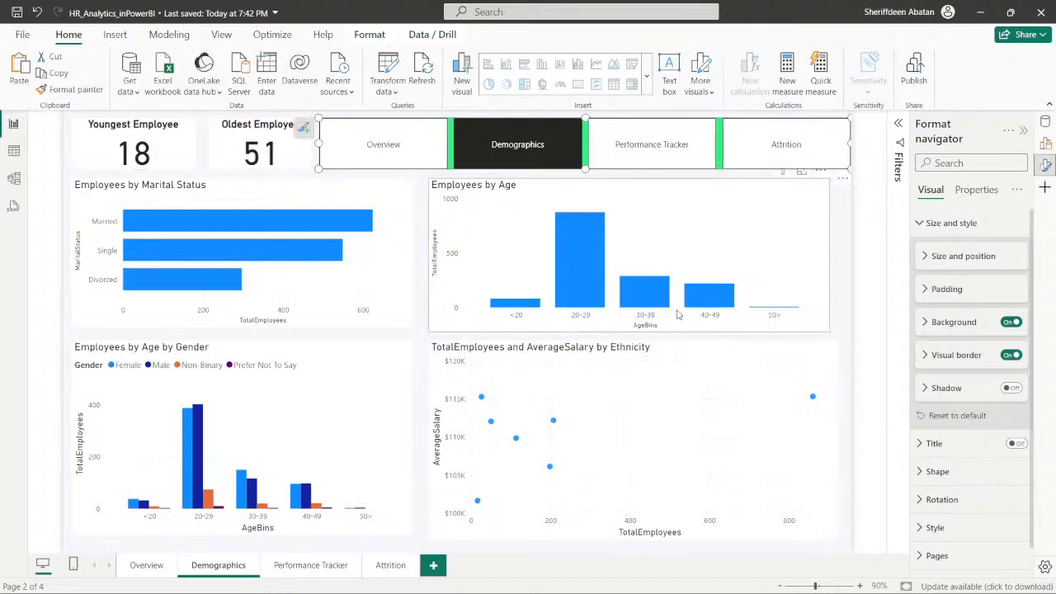
- Paste the page navigator onto the Attrition and Performance Tracker pages, and return to the Overview page
{"action": "left_click", "coordinate": [305, 567]}
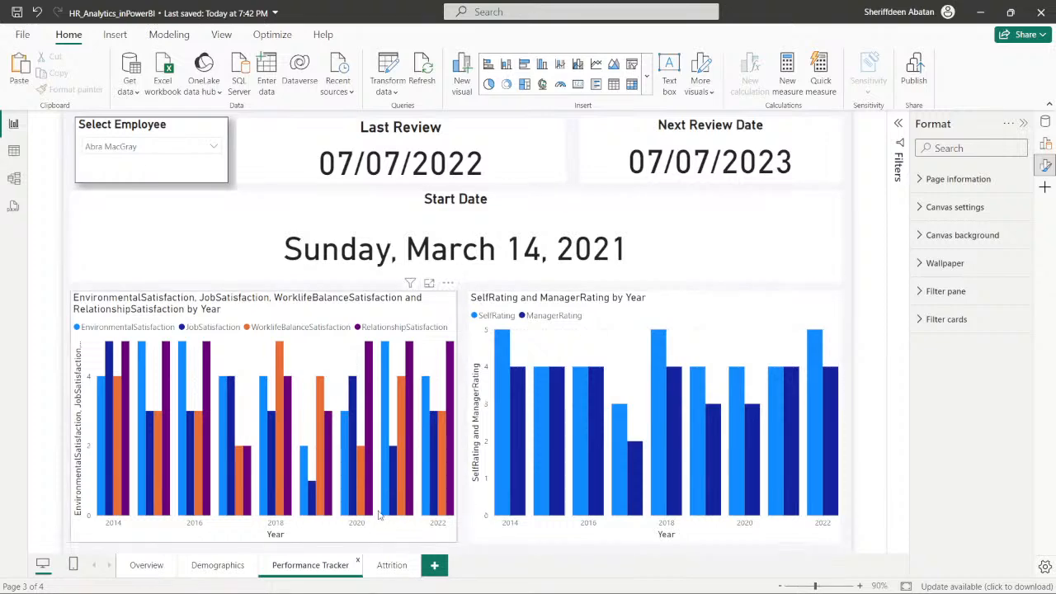
{"action": "left_click", "coordinate": [389, 567]}
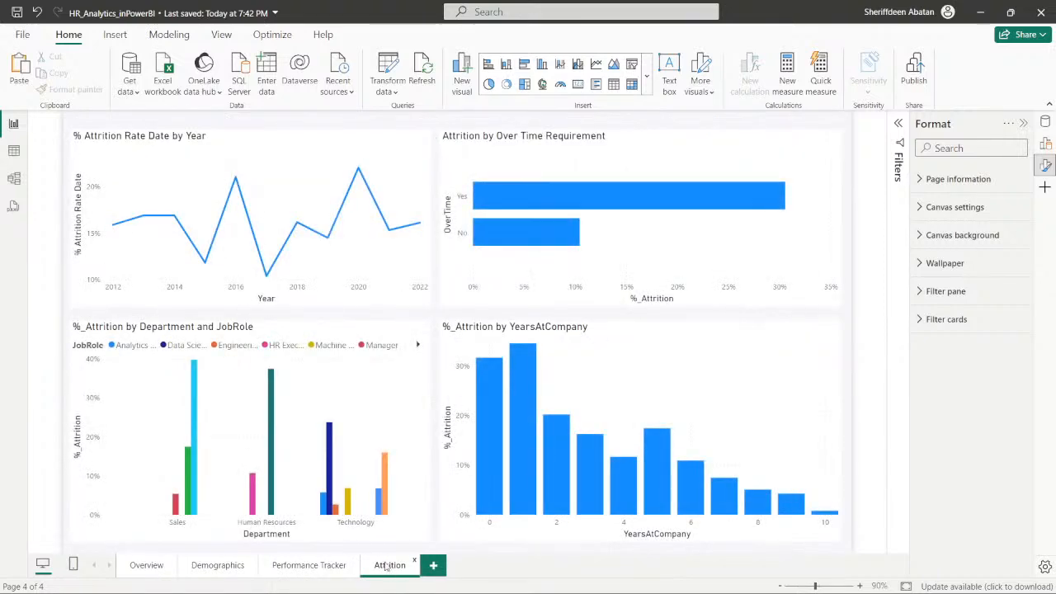
{"action": "key", "text": "ctrl+v"}
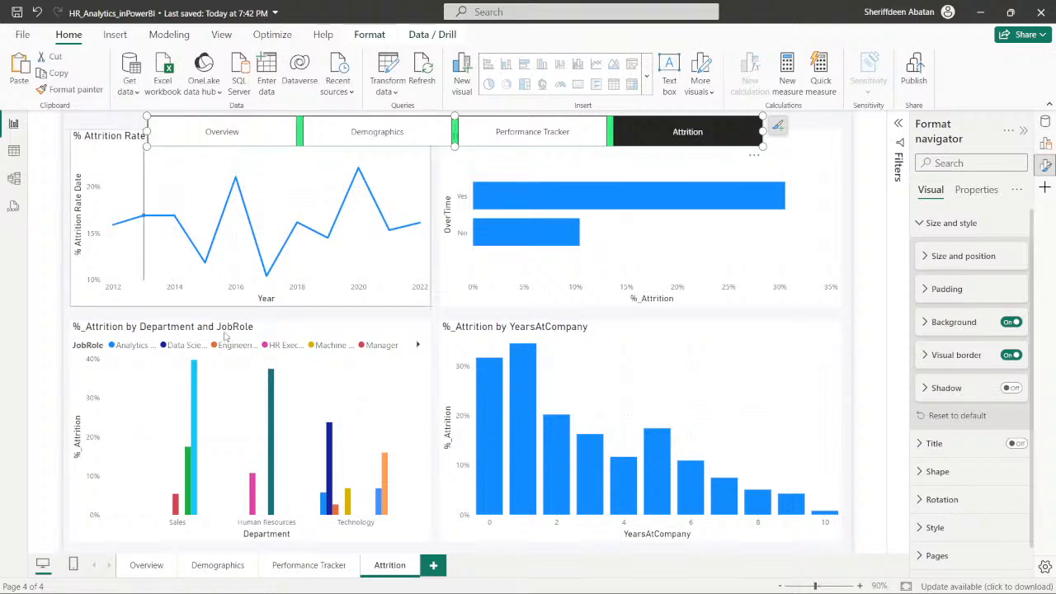
{"action": "left_click", "coordinate": [307, 565]}
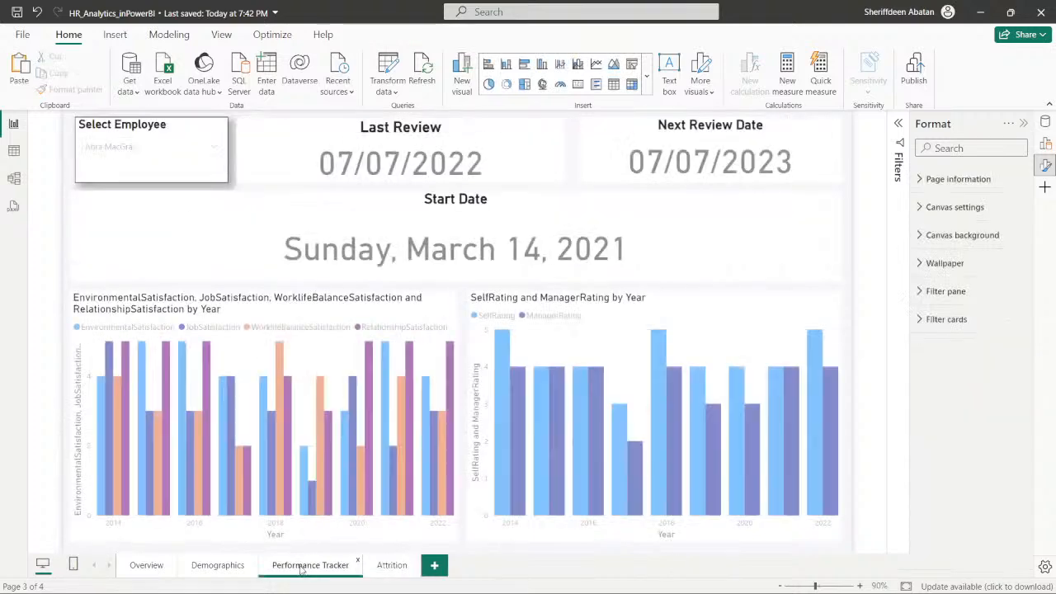
{"action": "key", "text": "ctrl+v"}
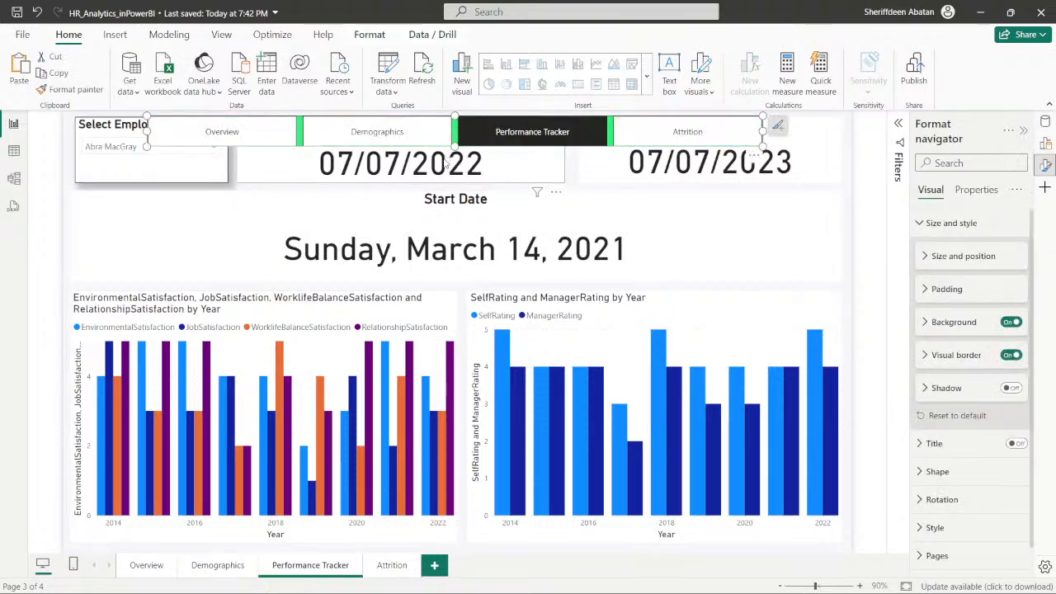
{"action": "left_click", "coordinate": [154, 570]}
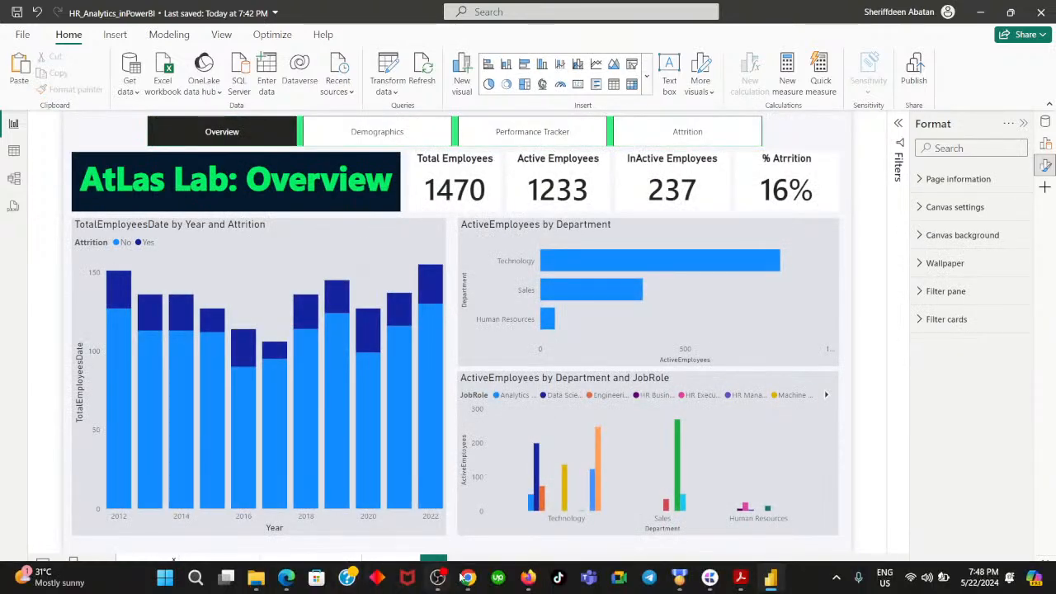
- Switch to DataCamp, advance the exercise to instruction 5, and return to the Power BI report
{"action": "left_click", "coordinate": [468, 578]}
{"action": "left_click", "coordinate": [557, 477]}
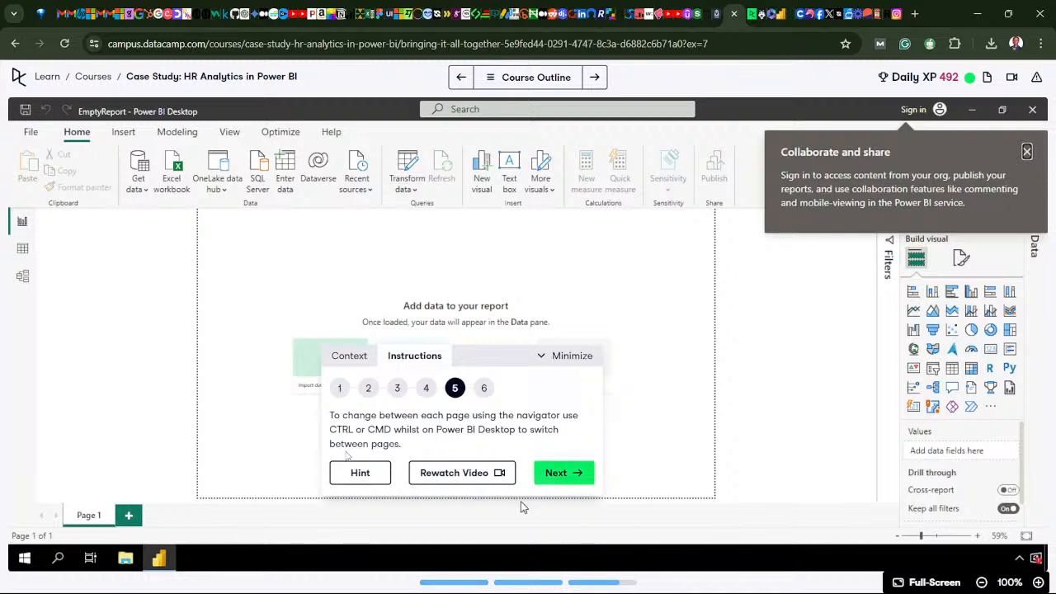
{"action": "left_click", "coordinate": [468, 581]}
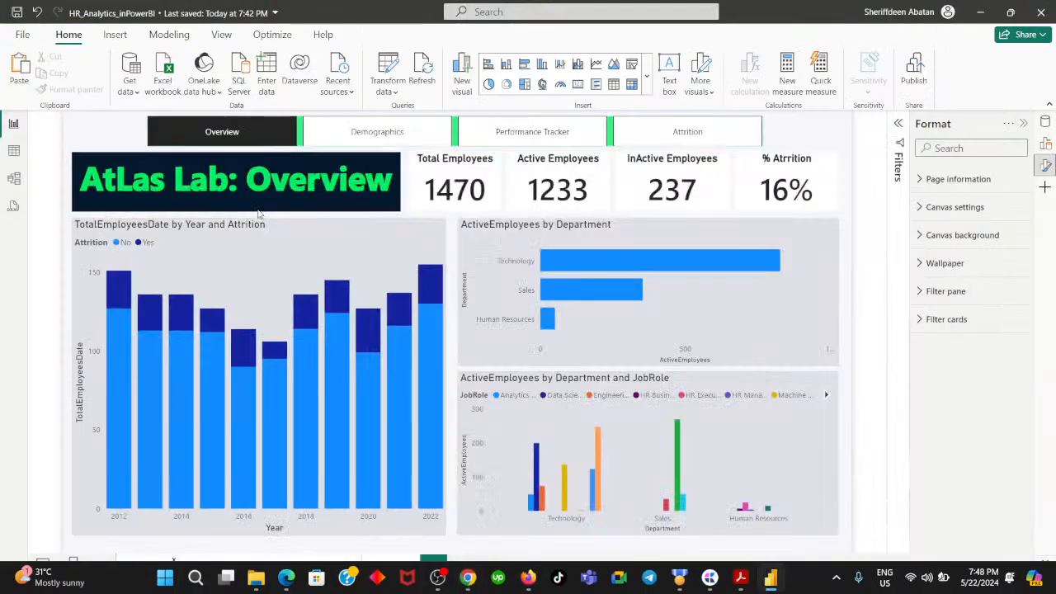
- Test the page navigator by going to Demographics, back to Overview, on to Attrition, and back to Overview
{"action": "left_click", "coordinate": [374, 138], "text": "ctrl"}
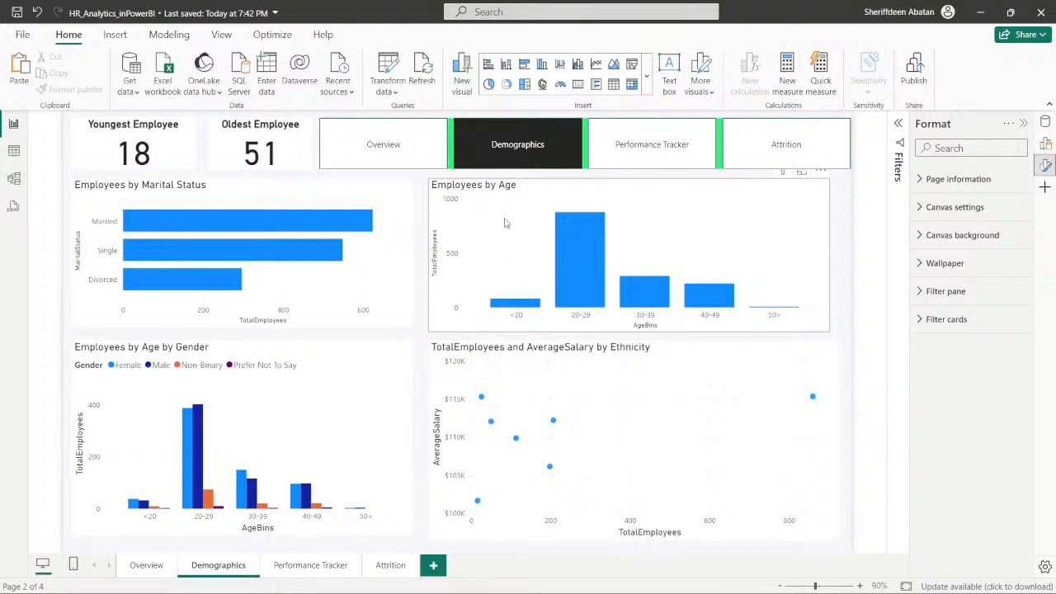
{"action": "left_click", "coordinate": [372, 148], "text": "ctrl"}
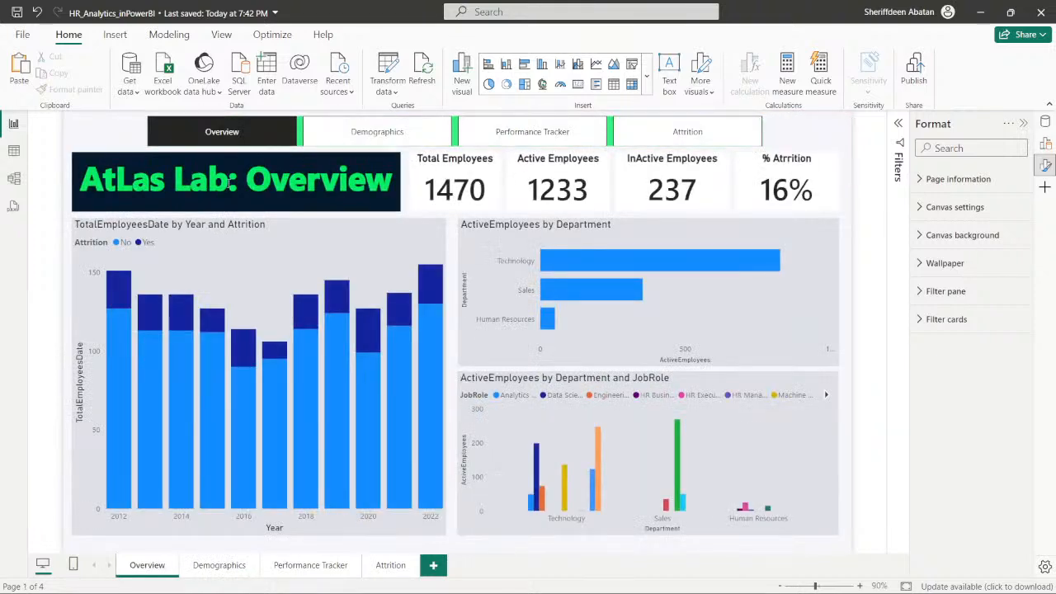
{"action": "left_click", "coordinate": [684, 138], "text": "ctrl"}
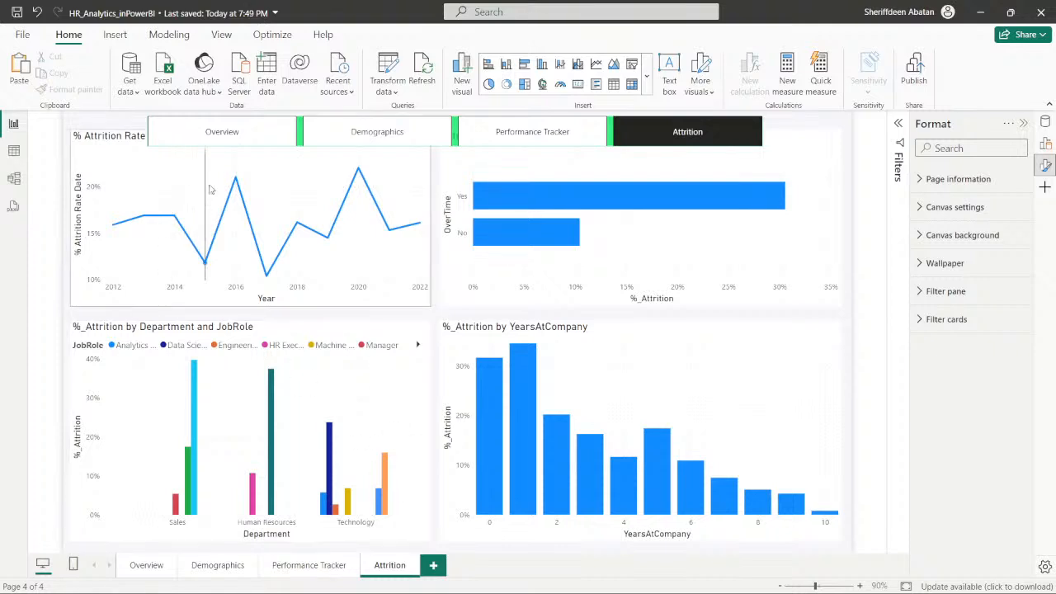
{"action": "left_click", "coordinate": [210, 139], "text": "ctrl"}
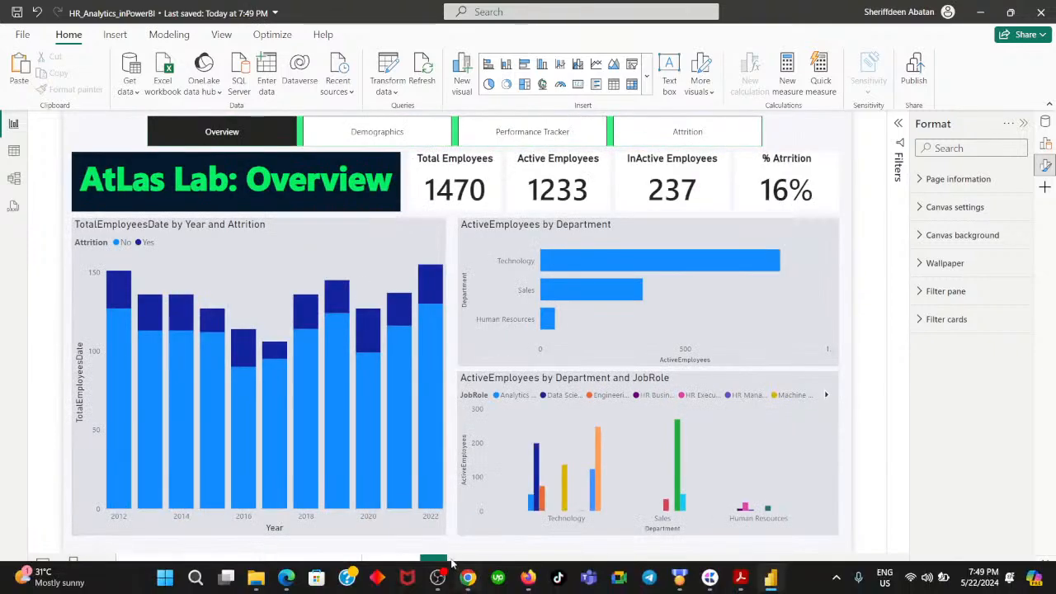
- In DataCamp, advance to instruction 6 and submit 4 as the number of page options the navigator created
{"action": "left_click", "coordinate": [468, 579]}
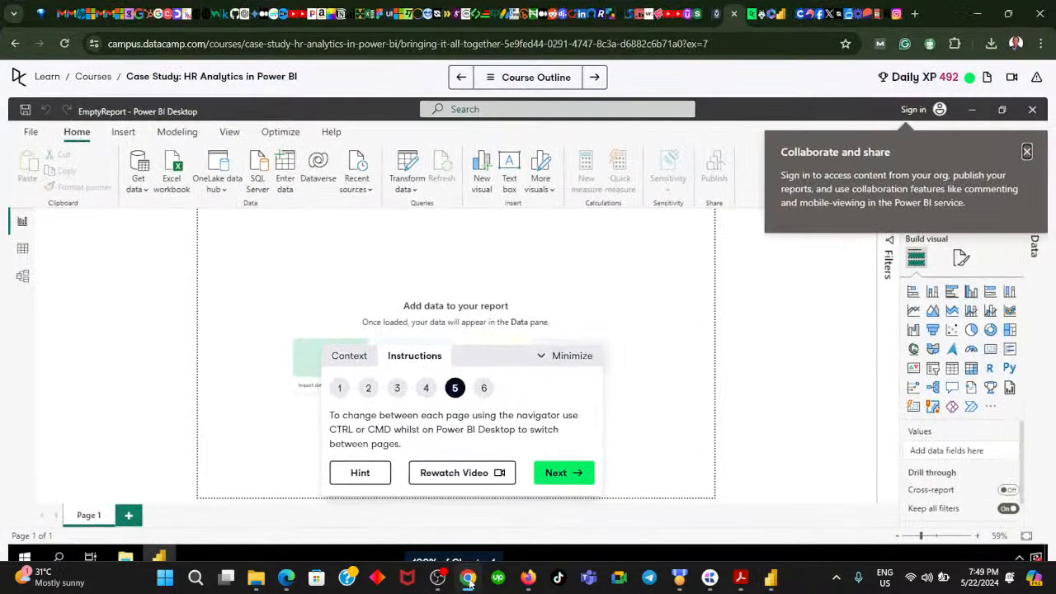
{"action": "left_click", "coordinate": [467, 580]}
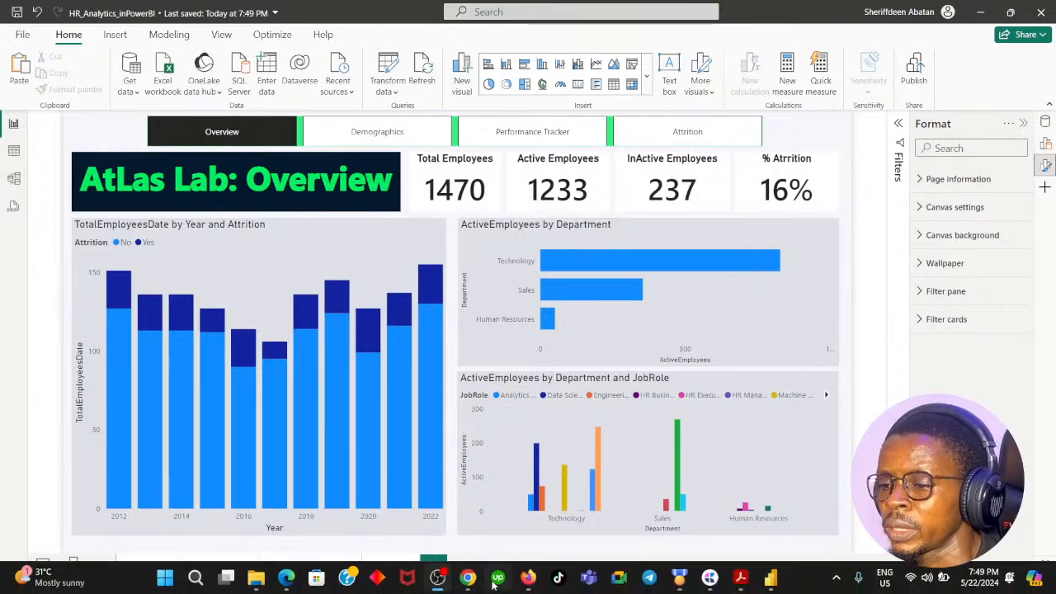
{"action": "left_click", "coordinate": [468, 577]}
{"action": "left_click", "coordinate": [563, 472]}
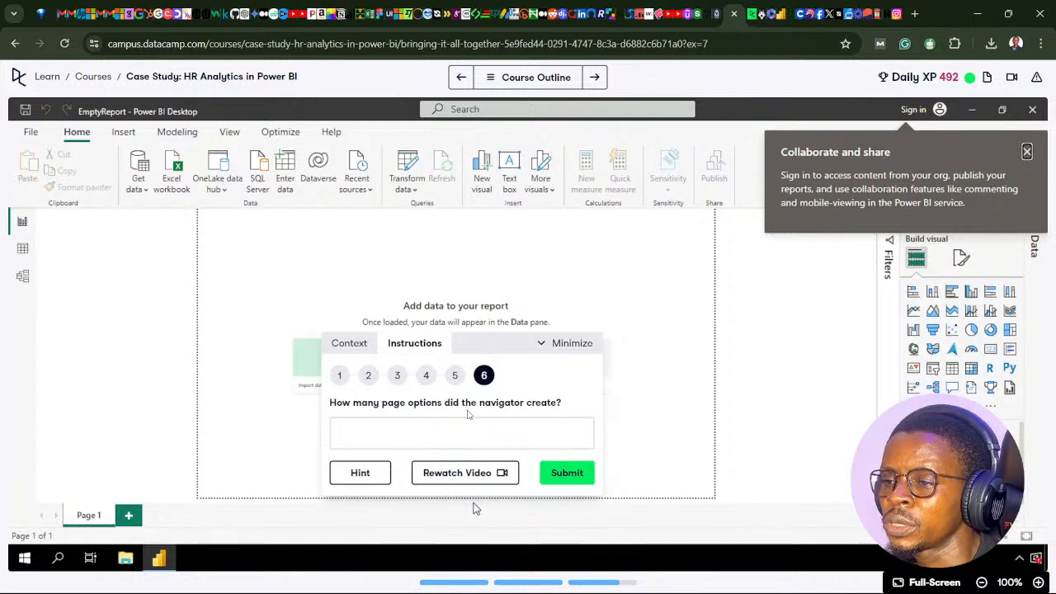
{"action": "left_click", "coordinate": [415, 443]}
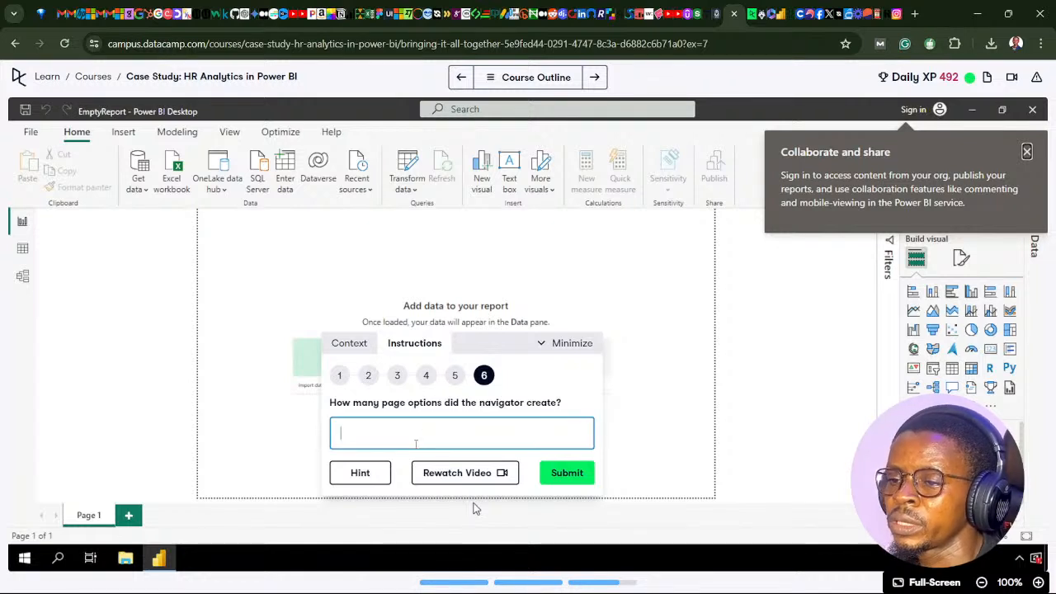
{"action": "type", "text": "4"}
{"action": "key", "text": "Return"}
{"action": "left_click", "coordinate": [474, 419]}
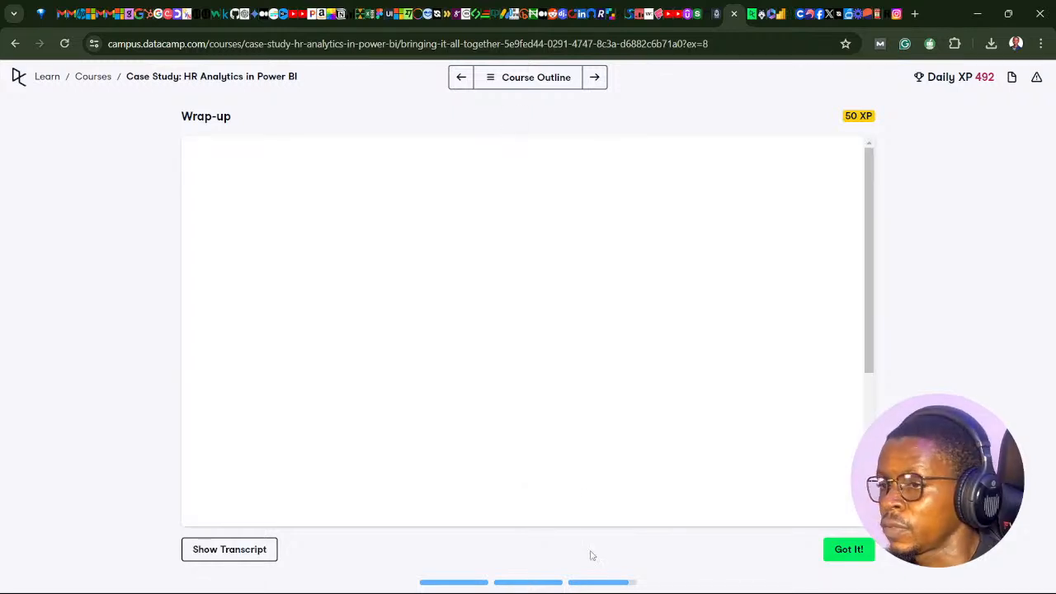
- Play DataCamp's Wrap-up video and check chapter 3's progress in the course outline
{"action": "left_click", "coordinate": [771, 577]}
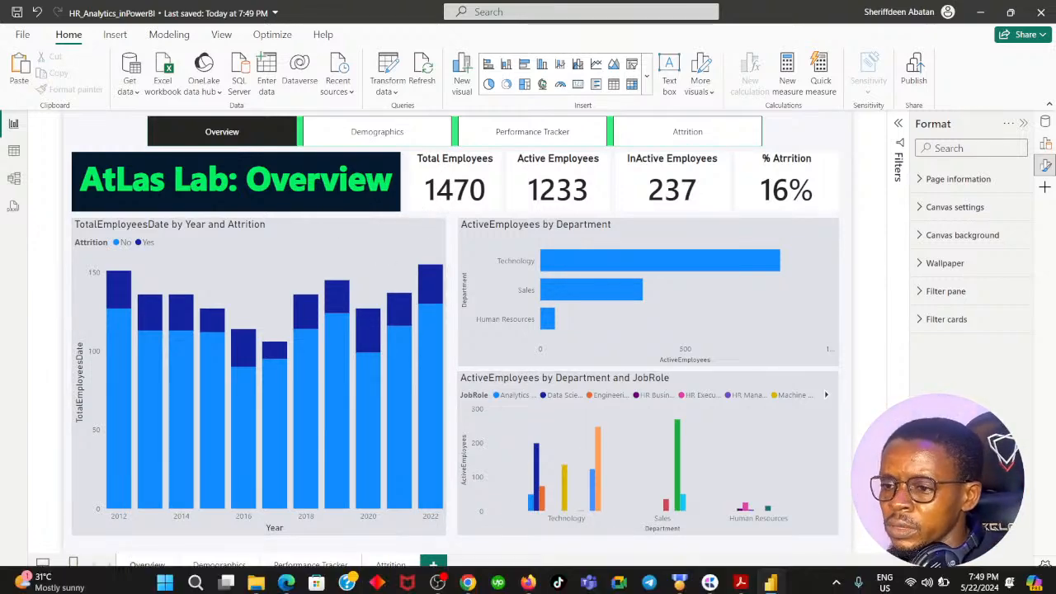
{"action": "left_click", "coordinate": [467, 576]}
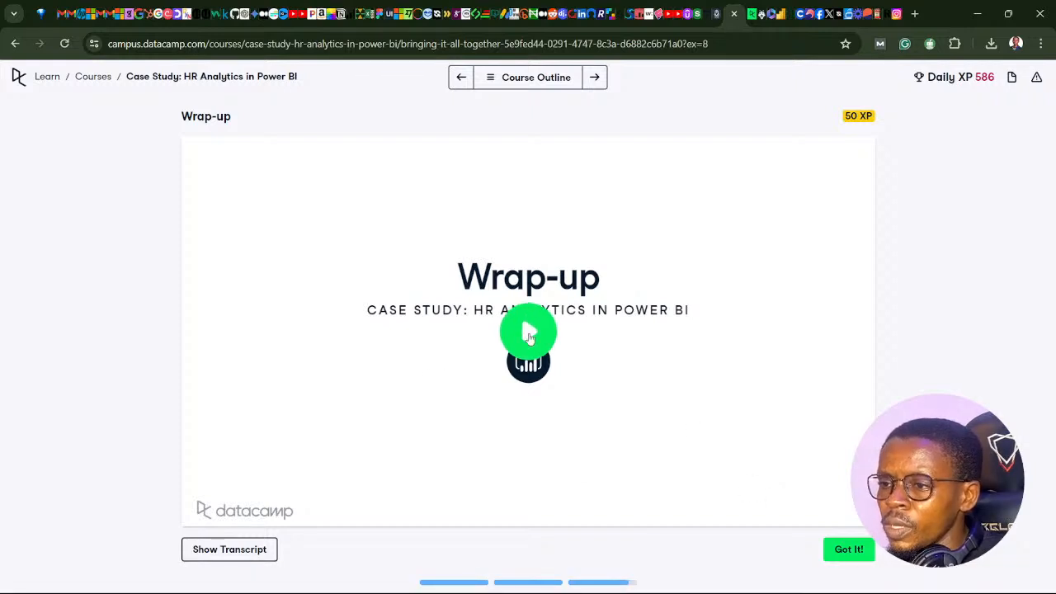
{"action": "left_click", "coordinate": [528, 331]}
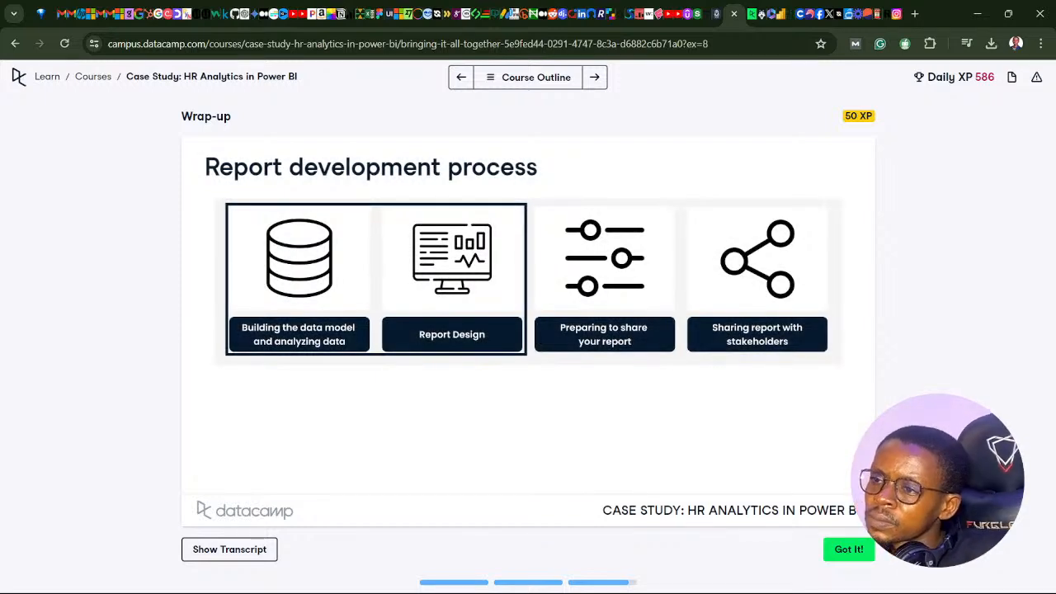
{"action": "left_click", "coordinate": [495, 78]}
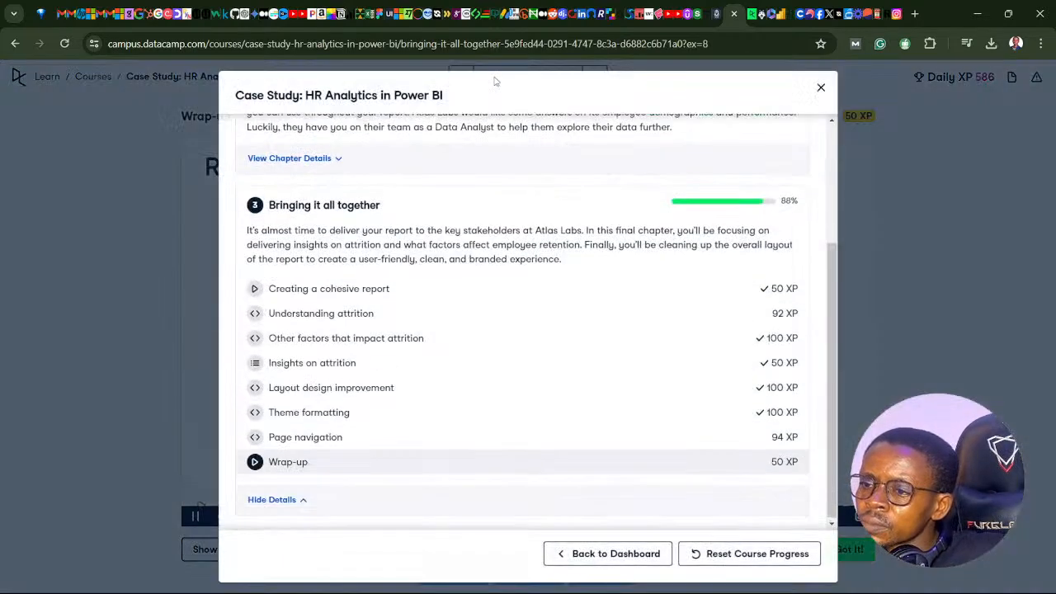
{"action": "left_click", "coordinate": [821, 87]}
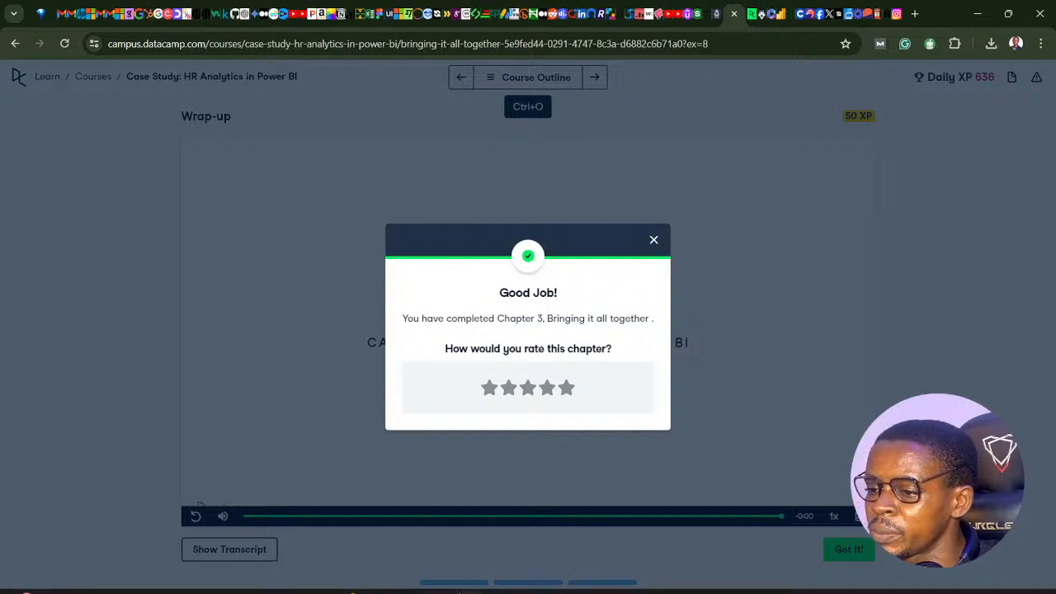
- Bring the chapter3.pdf window into view and maximize it on the "Our final dashboard" slide
{"action": "left_click", "coordinate": [467, 580]}
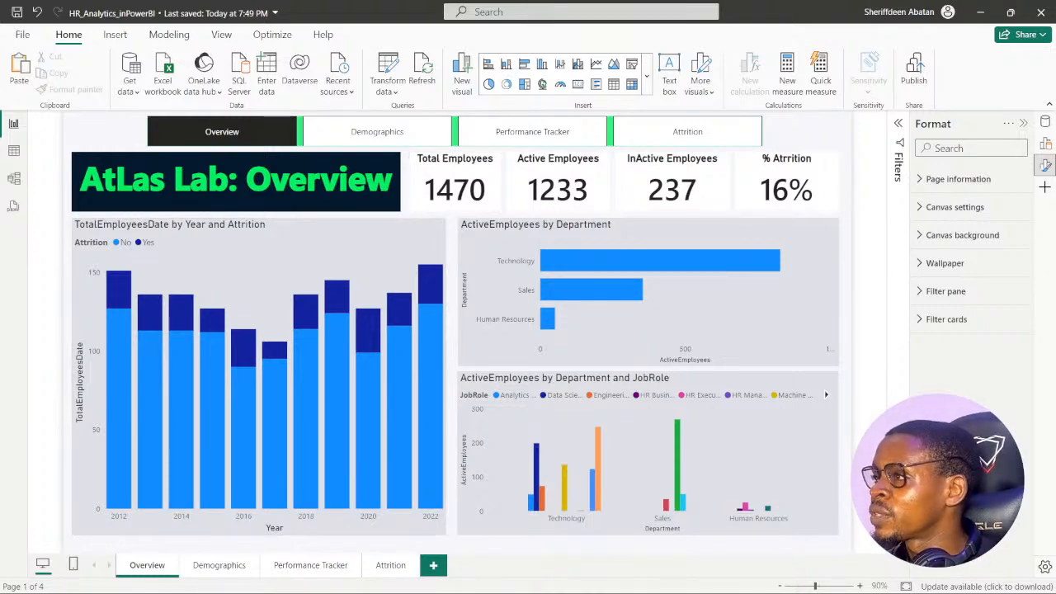
{"action": "left_click_drag", "start_coordinate": [1055, 225], "coordinate": [533, 47]}
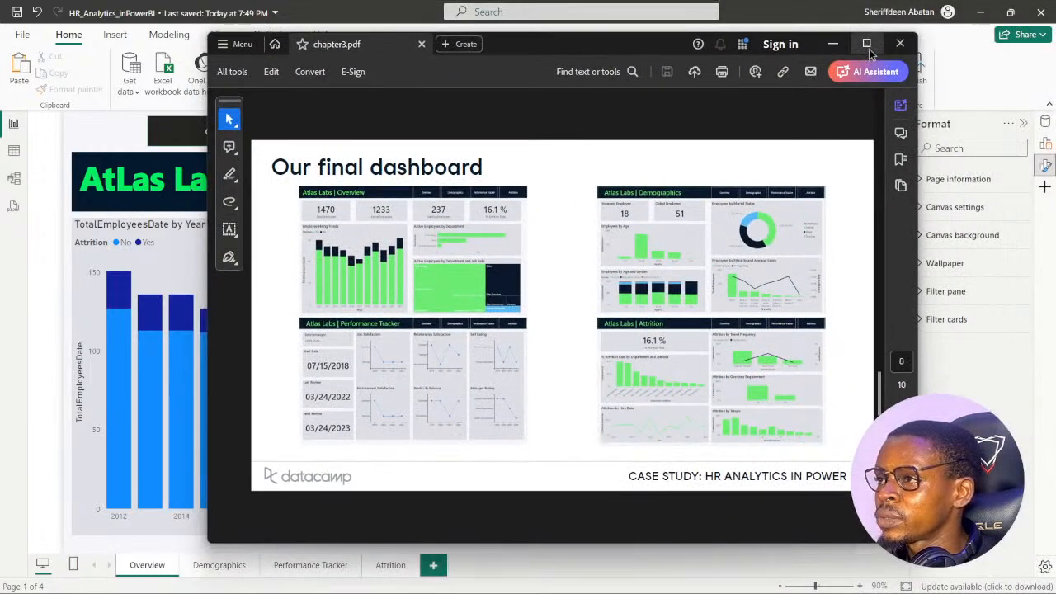
{"action": "left_click", "coordinate": [866, 44]}
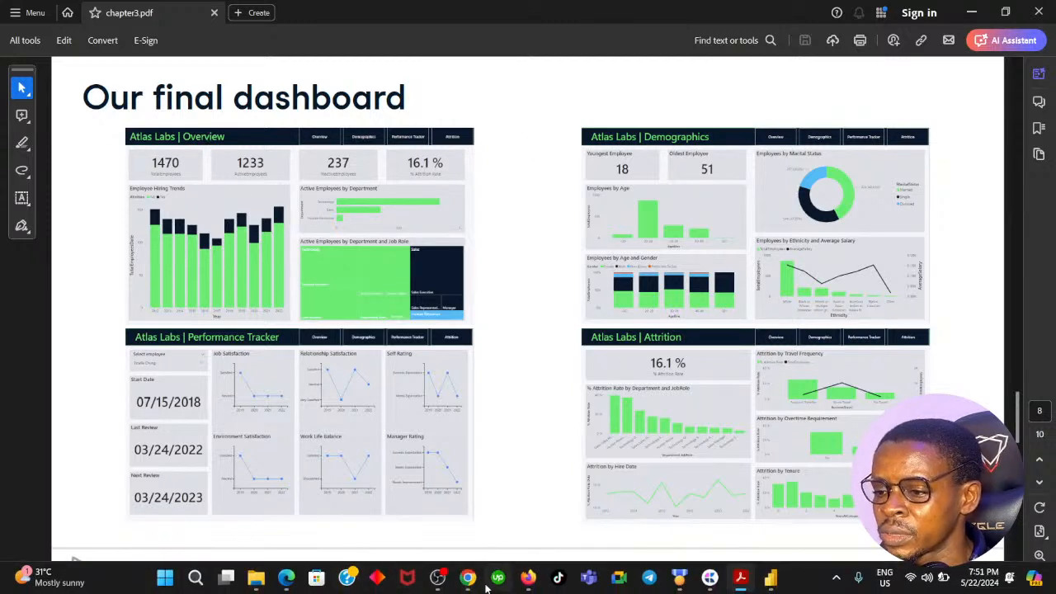
- Compare the final dashboard slide in chapter3.pdf with the Overview page of the Power BI report
{"action": "left_click", "coordinate": [468, 578]}
{"action": "left_click", "coordinate": [467, 579]}
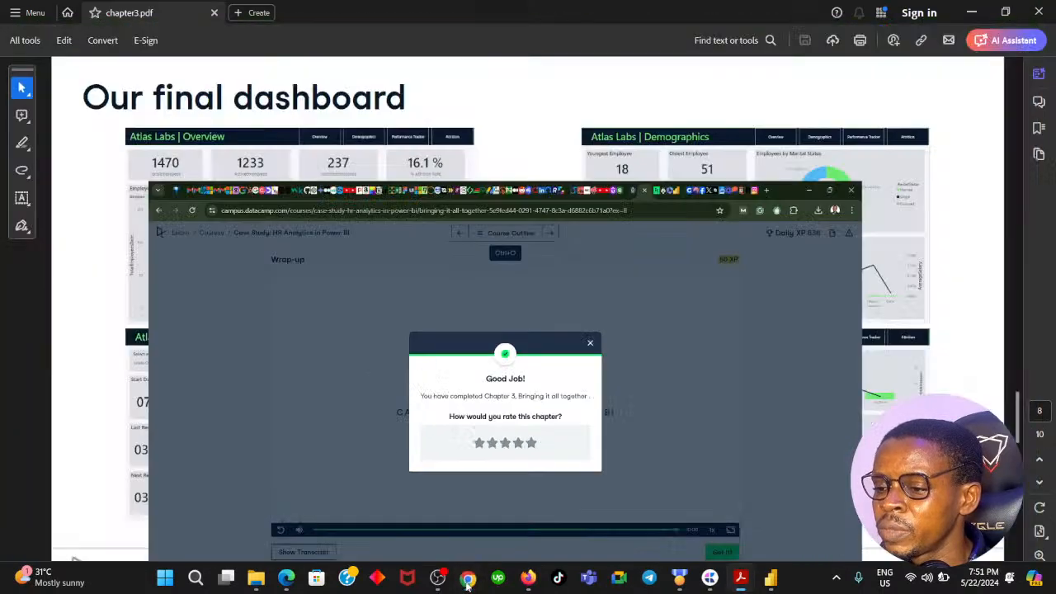
{"action": "left_click", "coordinate": [771, 579]}
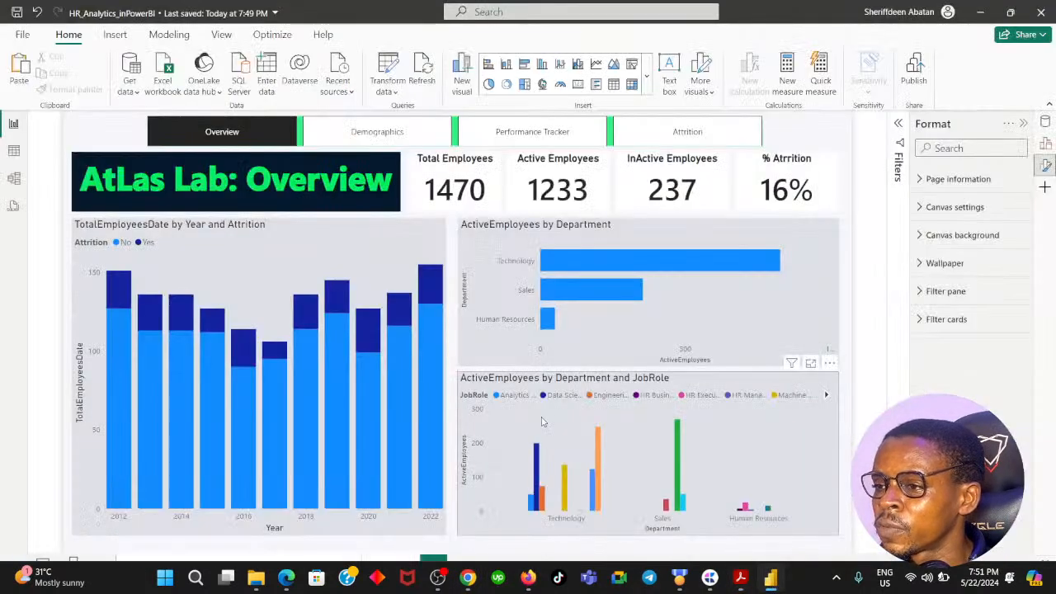
{"action": "left_click", "coordinate": [468, 579]}
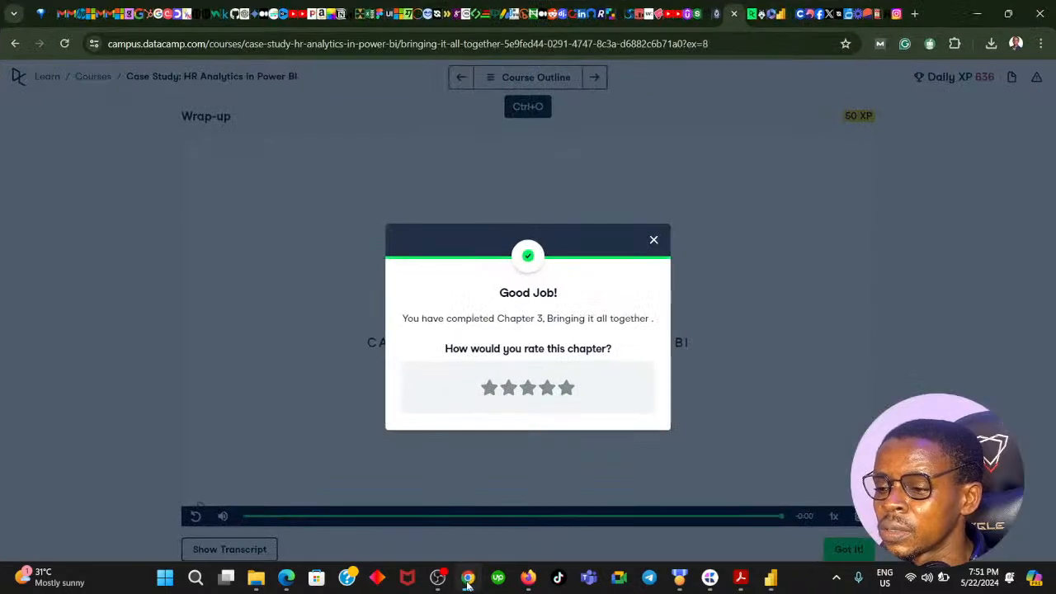
{"action": "left_click", "coordinate": [468, 579]}
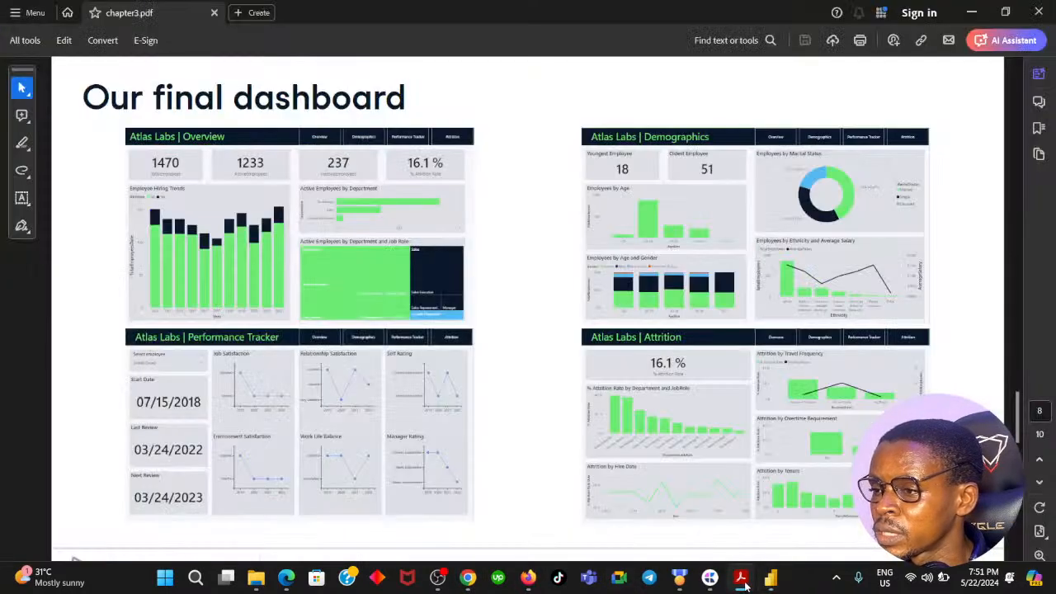
{"action": "left_click", "coordinate": [740, 578]}
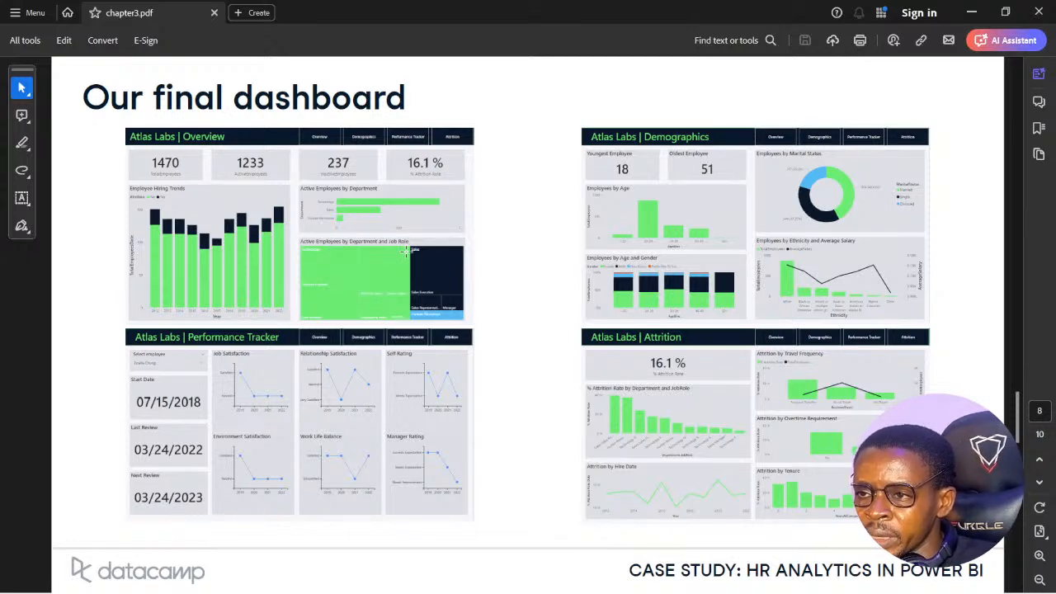
{"action": "left_click", "coordinate": [770, 580]}
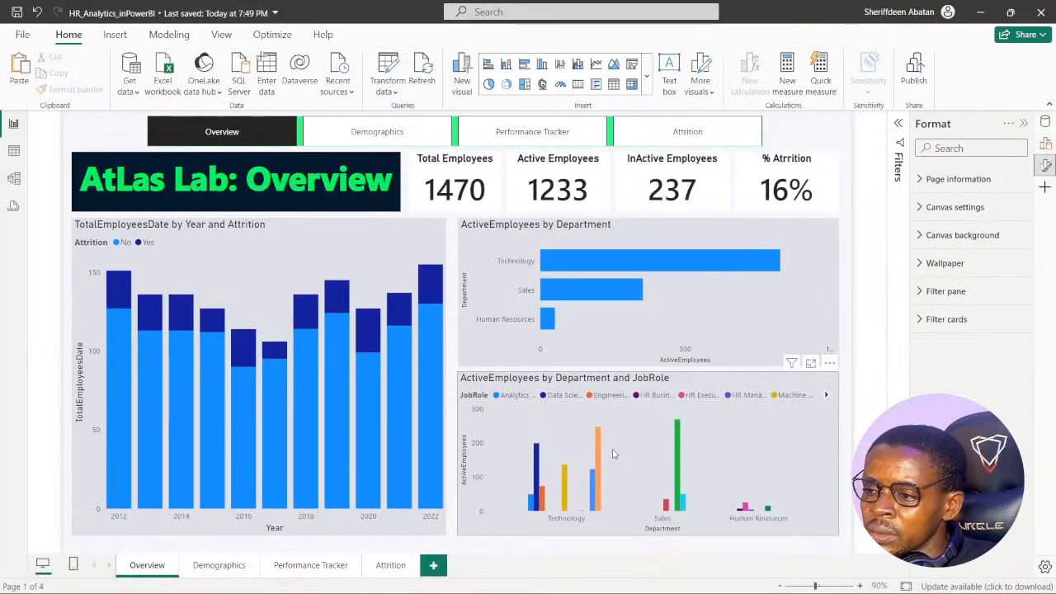
{"action": "mouse_move", "coordinate": [528, 592]}
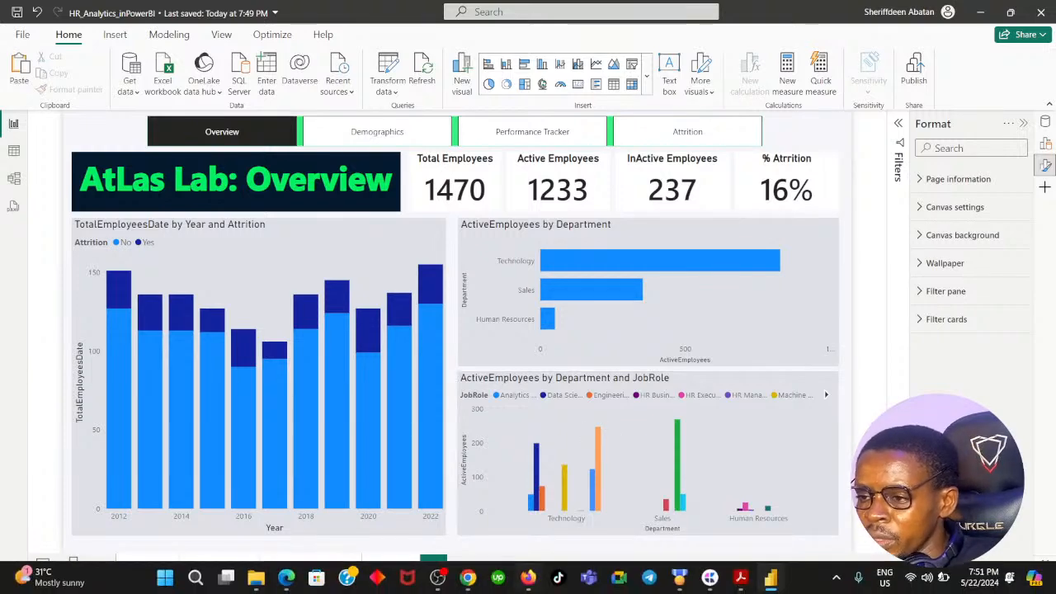
{"action": "left_click", "coordinate": [468, 580]}
{"action": "left_click", "coordinate": [766, 582]}
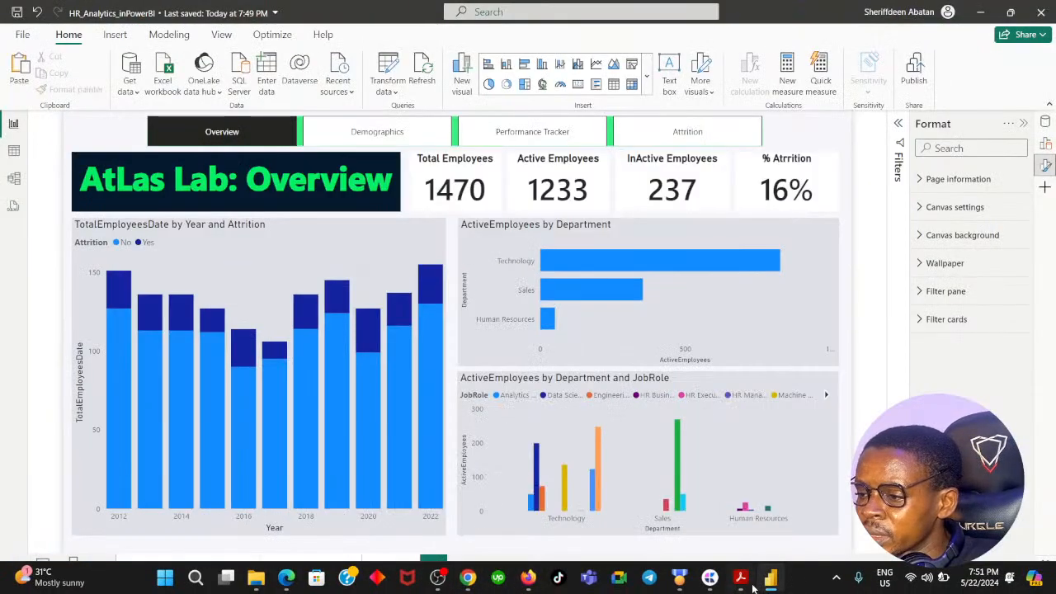
{"action": "left_click", "coordinate": [741, 580]}
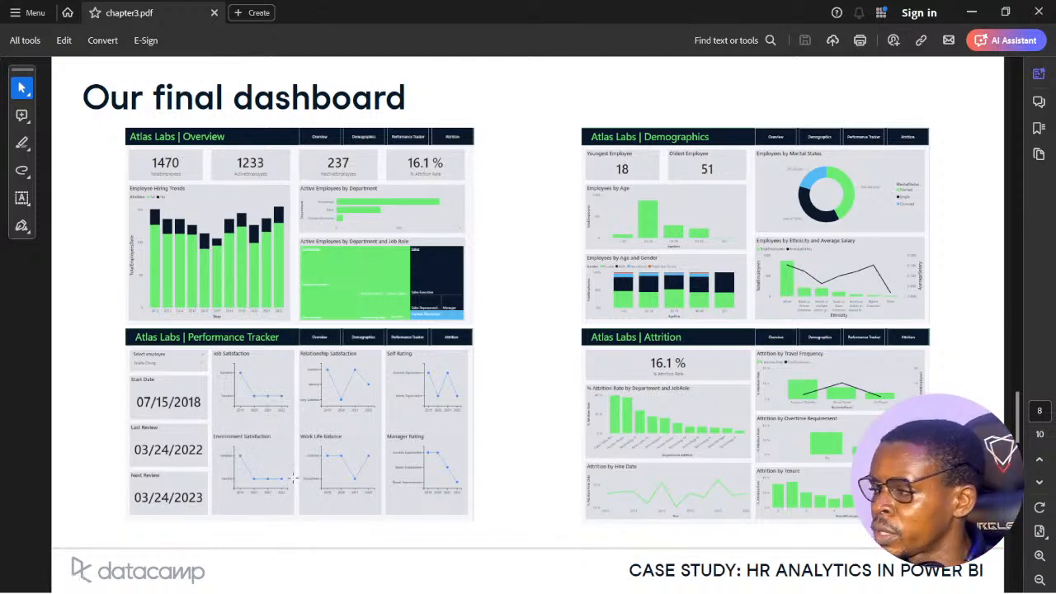
- Restore the chapter3.pdf window and move it off the report, then dismiss the chapter rating dialog in DataCamp
{"action": "left_click", "coordinate": [1007, 17]}
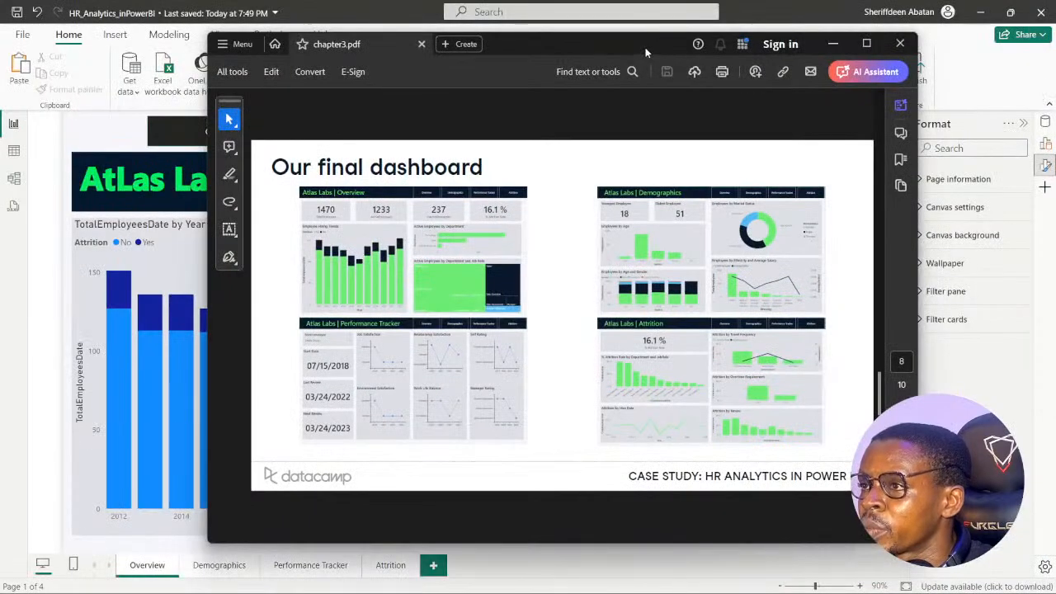
{"action": "left_click_drag", "start_coordinate": [645, 47], "coordinate": [1055, 118]}
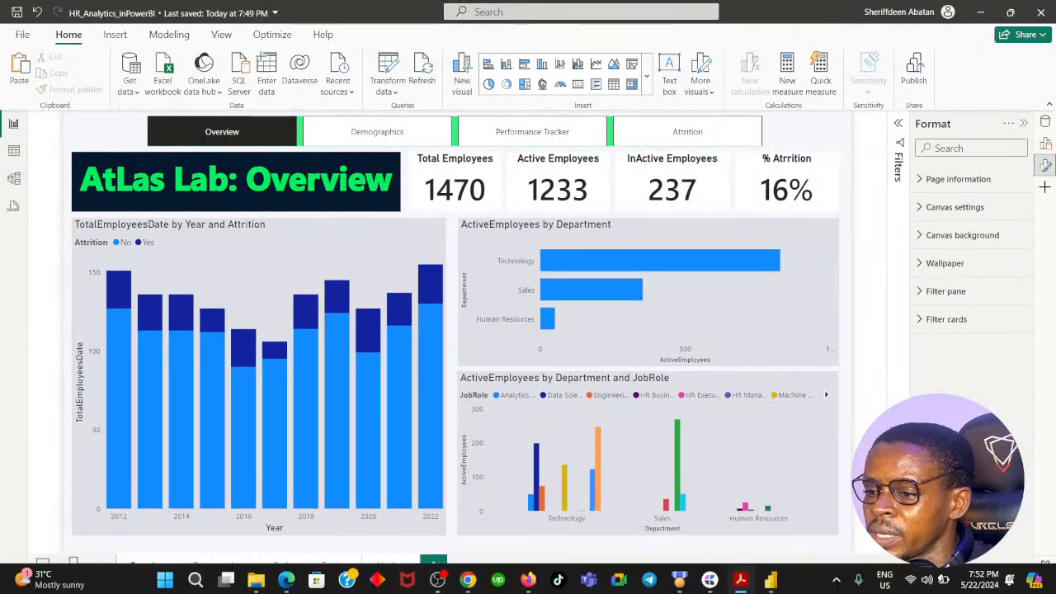
{"action": "left_click", "coordinate": [468, 579]}
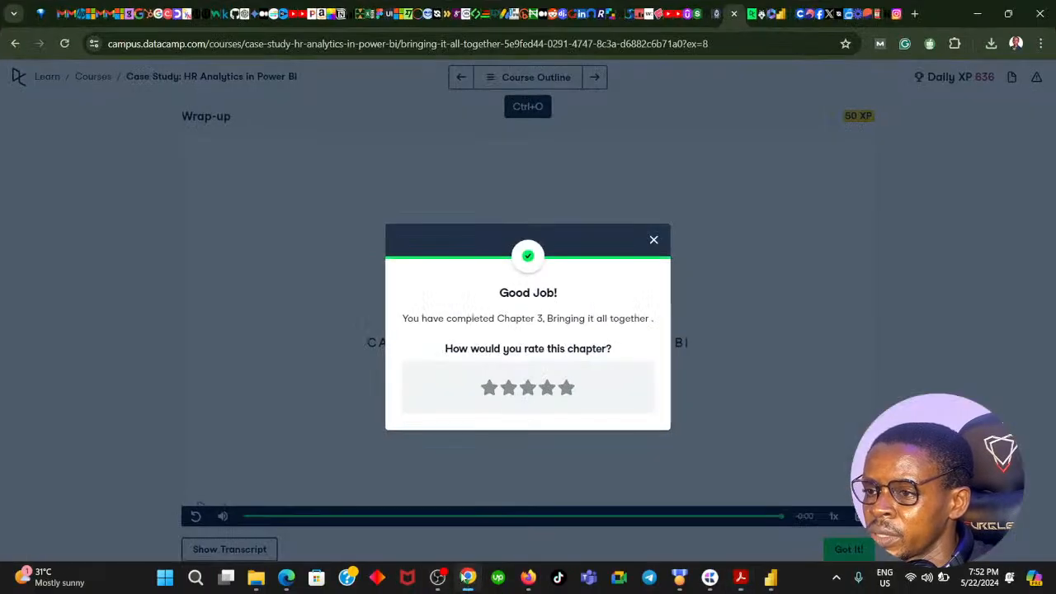
{"action": "left_click", "coordinate": [654, 241]}
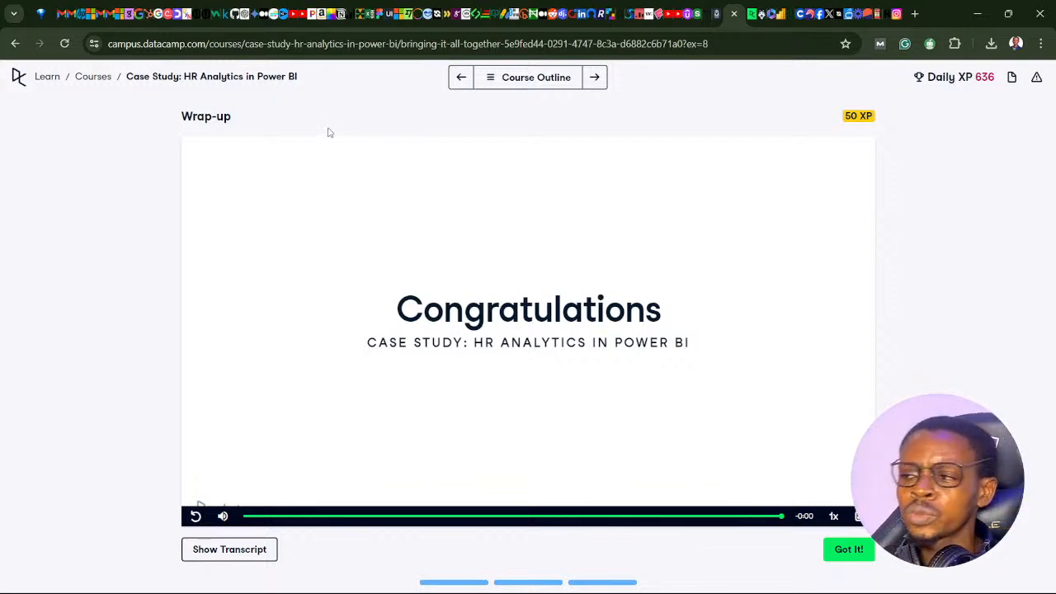
- Review the progress of all three chapters in the HR Analytics in Power BI course outline
{"action": "left_click", "coordinate": [490, 78]}
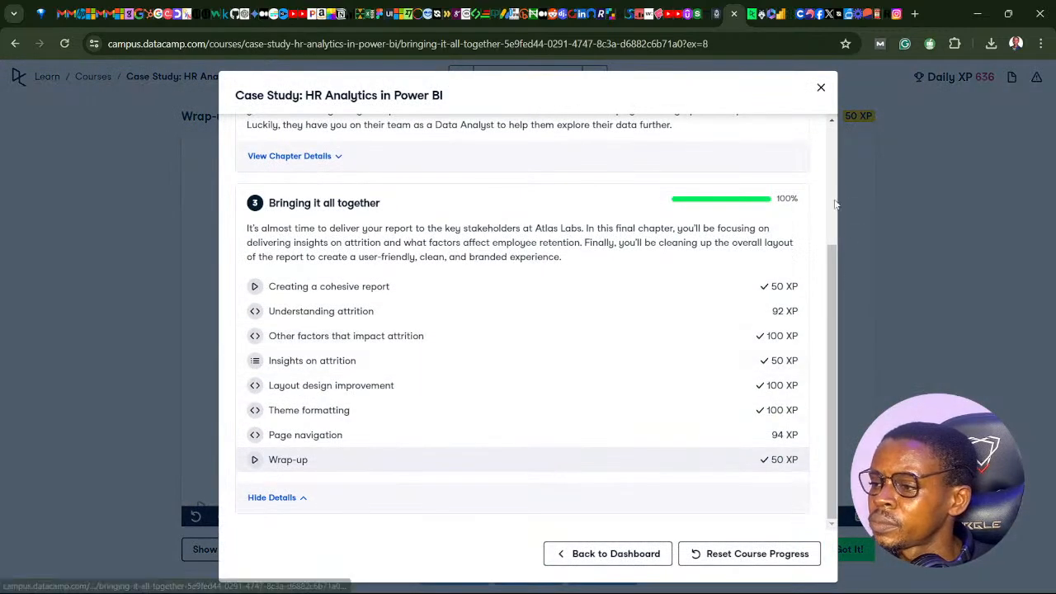
{"action": "scroll", "coordinate": [766, 291], "scroll_direction": "up", "scroll_amount": 3}
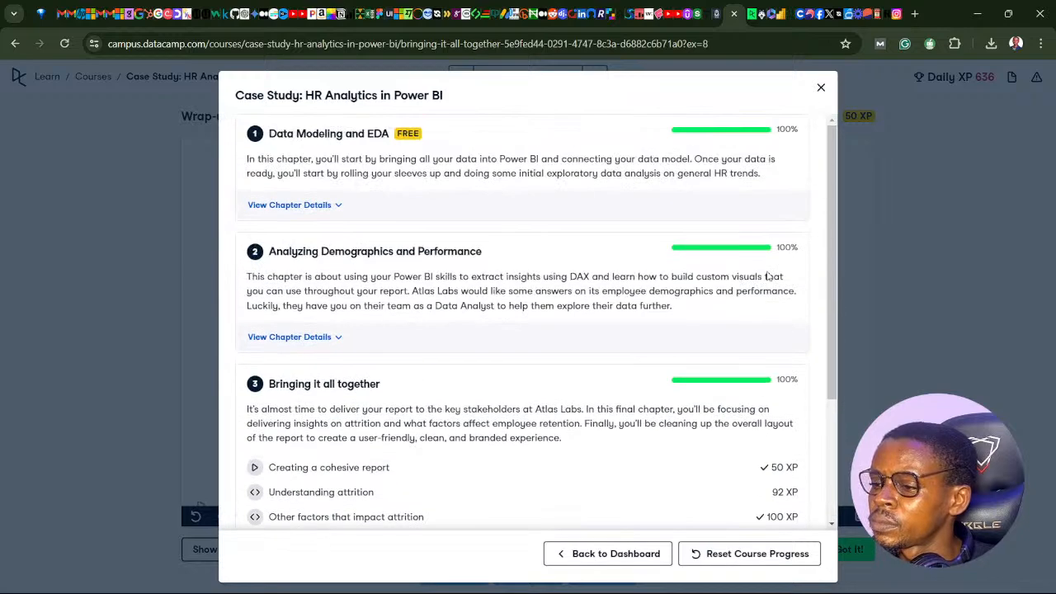
{"action": "scroll", "coordinate": [762, 247], "scroll_direction": "down", "scroll_amount": 3}
{"action": "left_click", "coordinate": [830, 94]}
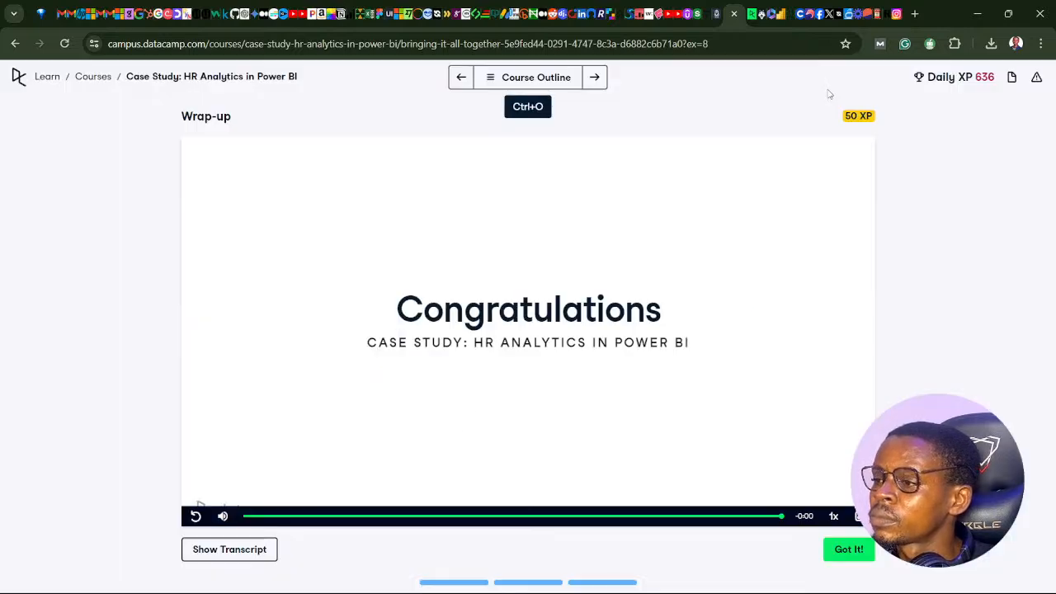
- Replay the last seconds of the Wrap-up video
{"action": "left_click", "coordinate": [765, 516]}
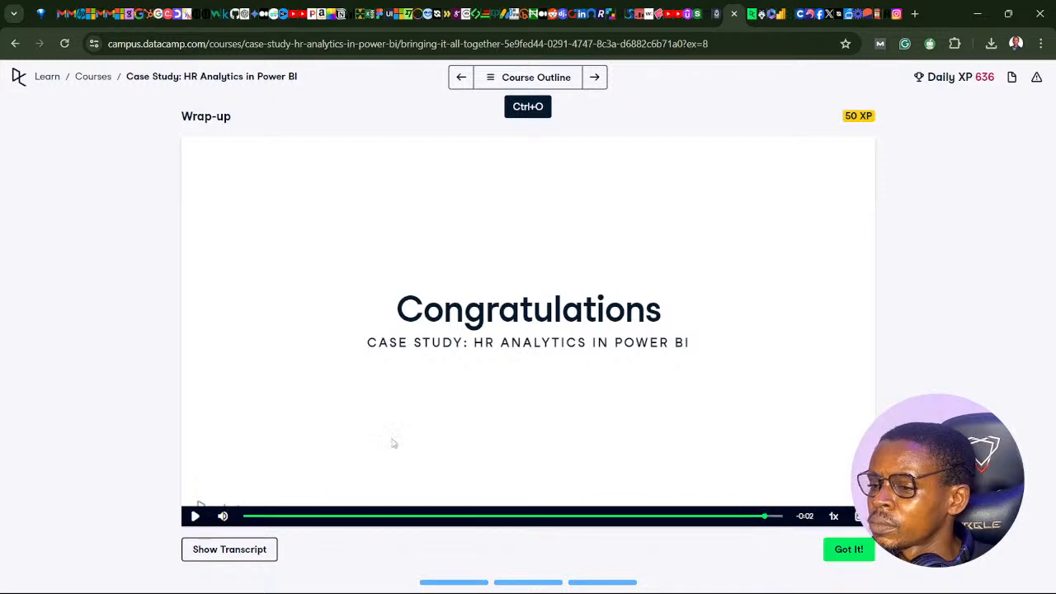
{"action": "left_click", "coordinate": [196, 516]}
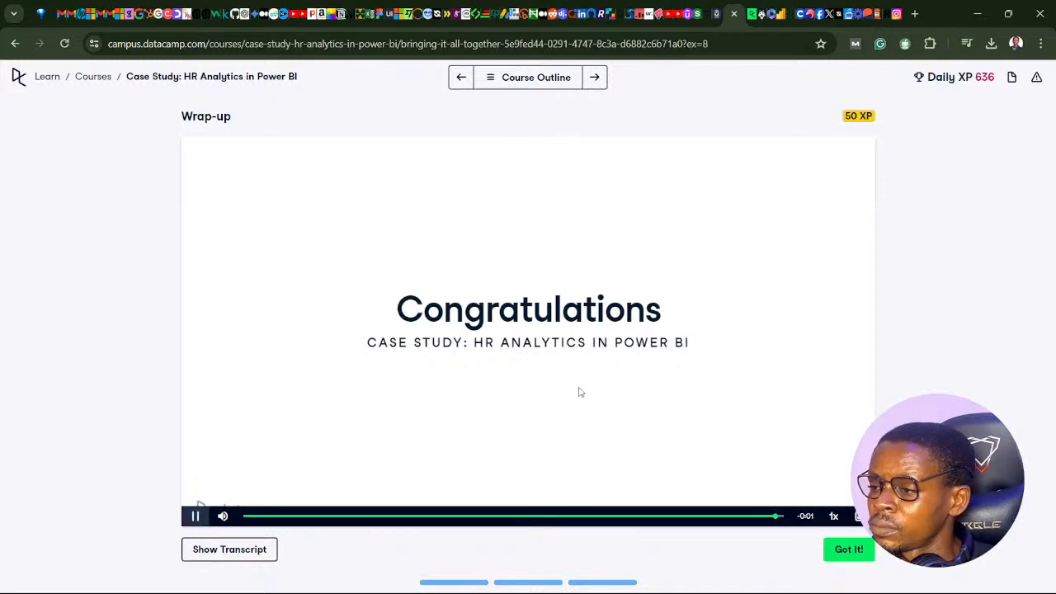